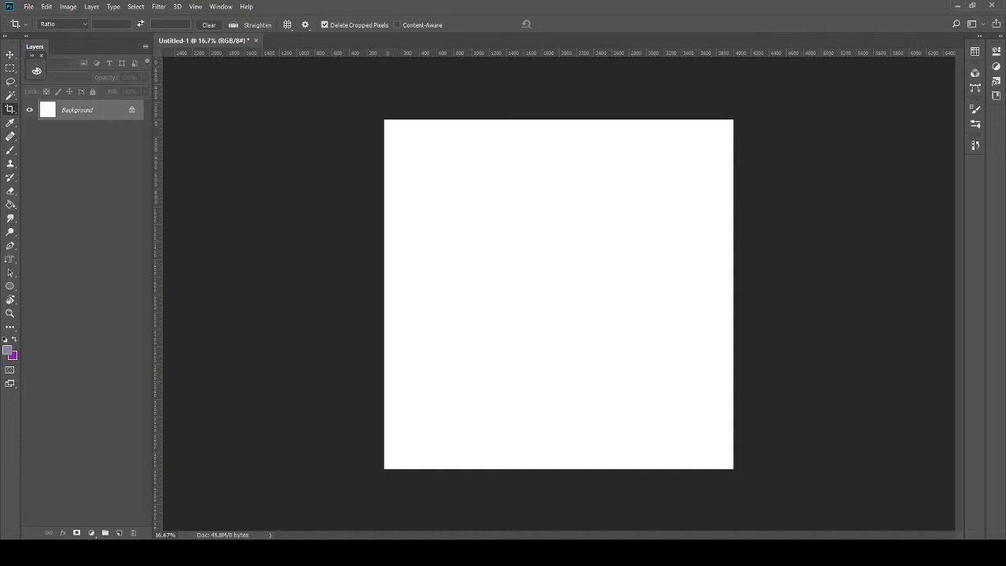
Step: Fill the whole white canvas with a medium brown using the Paint Bucket
key("ctrl+plus")
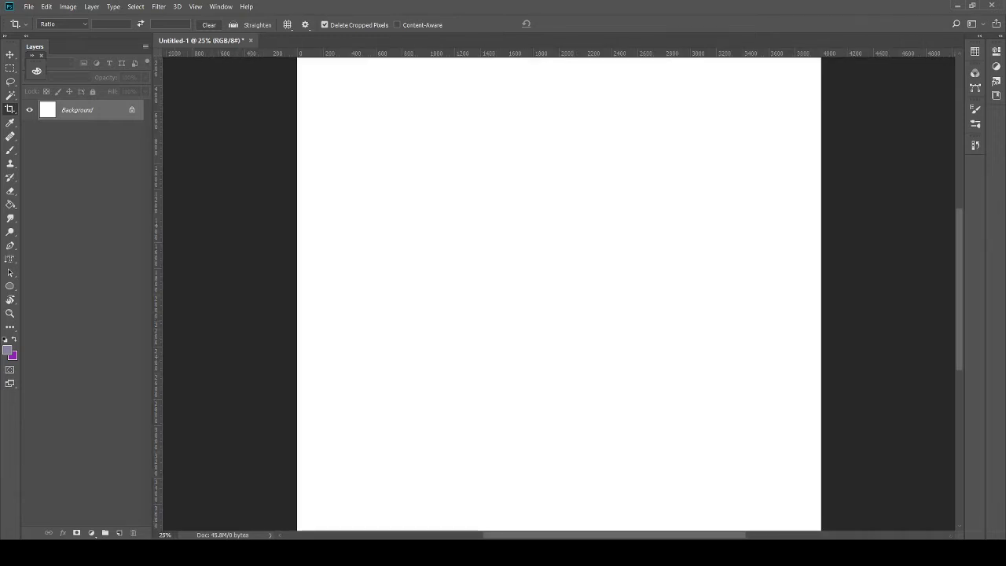
key("ctrl+minus")
key("ctrl+plus")
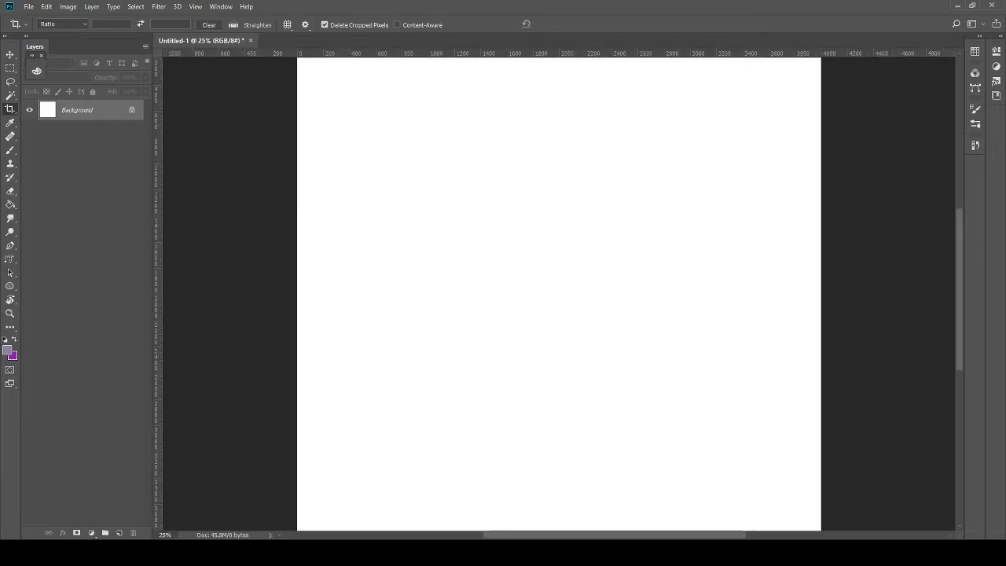
key("g")
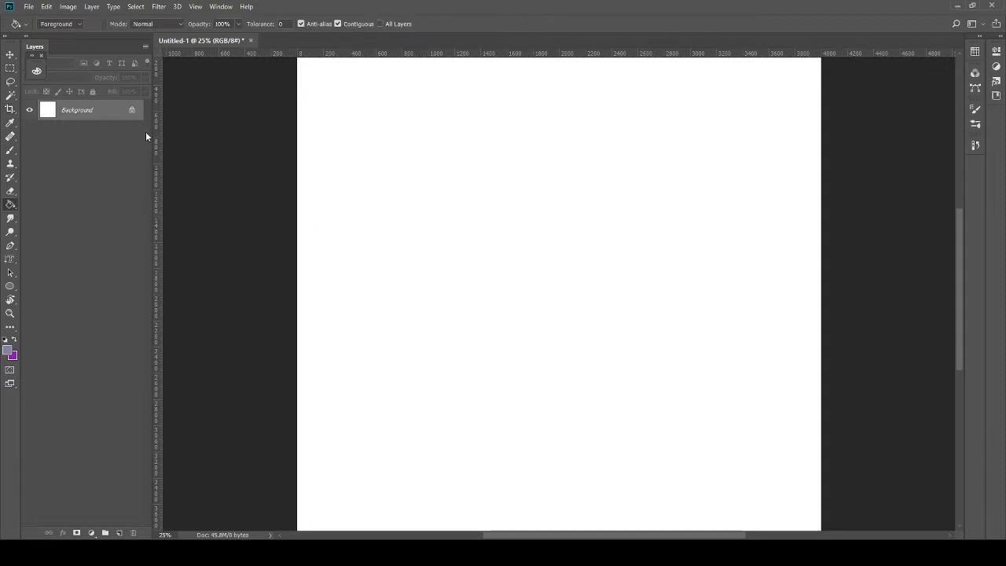
left_click(37, 71)
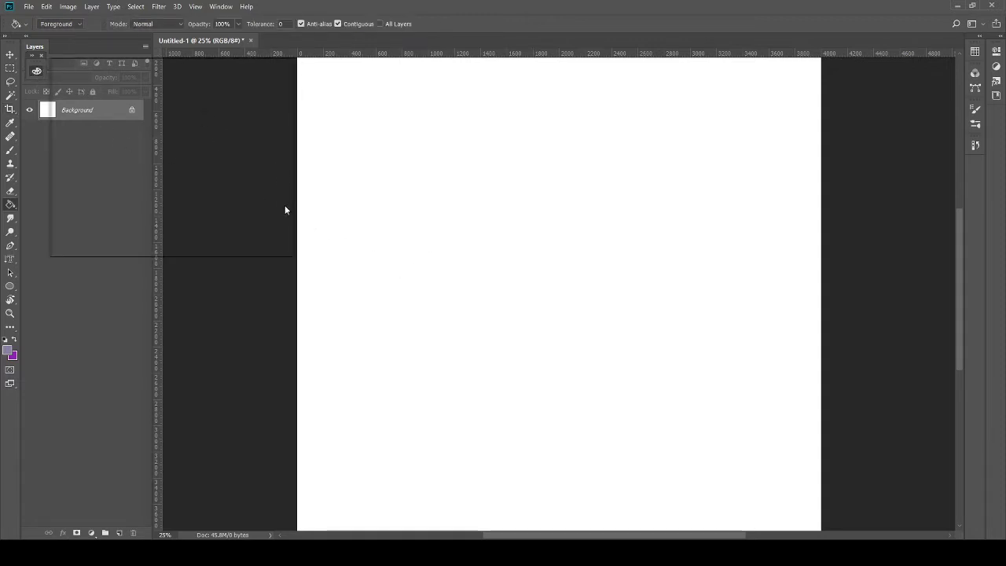
left_click(191, 161)
left_click(277, 236)
left_click(436, 233)
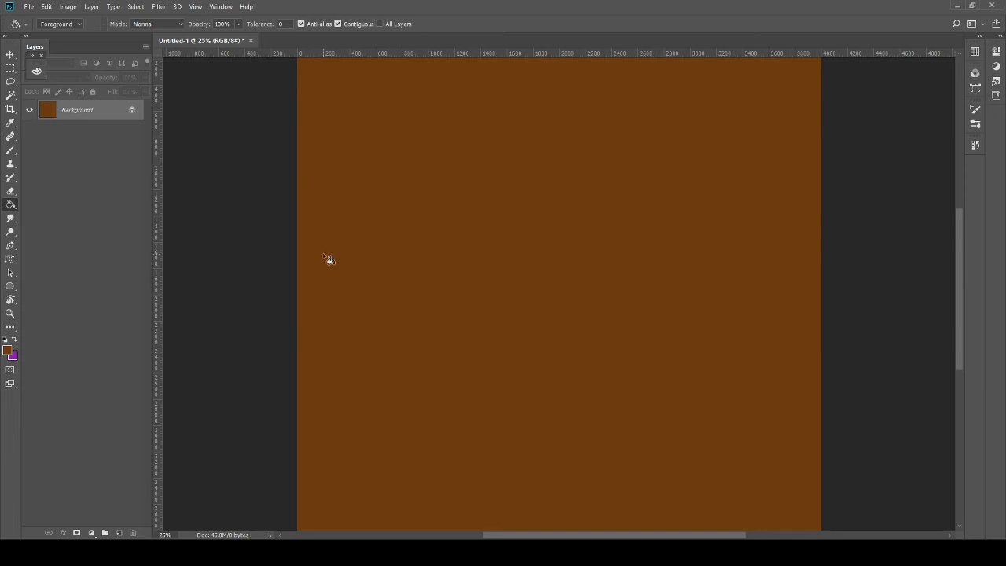
Step: Switch to the Brush tool and enlarge the brush to 175 px
key("b")
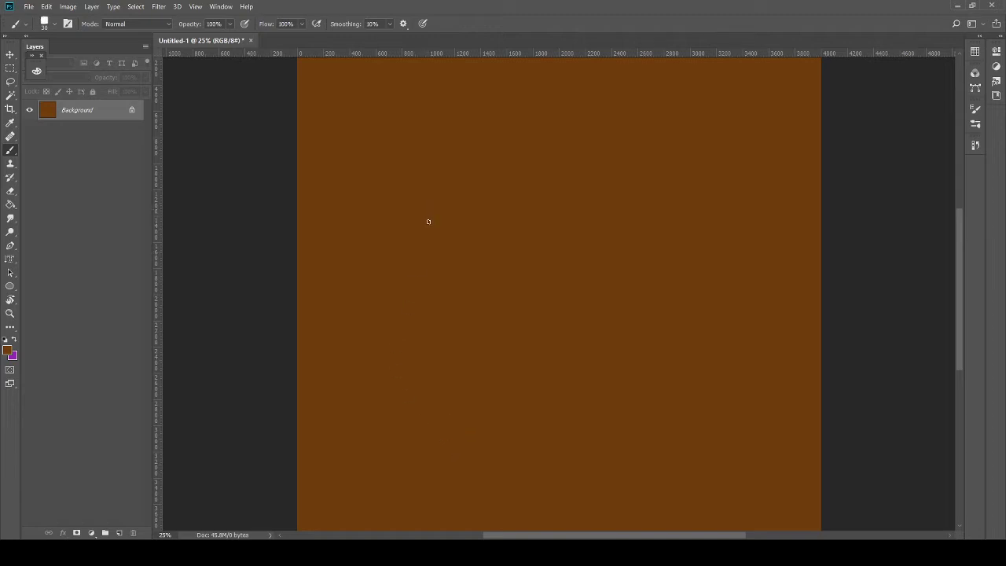
key("bracketright")
key("bracketright")
key("bracketright")
key("bracketright")
key("bracketright")
key("bracketright")
key("bracketright")
key("bracketright")
key("bracketright")
key("bracketright")
Step: Convert the locked Background into a regular layer named Layer 0 and choose a very dark brown foreground colour
double_click(98, 115)
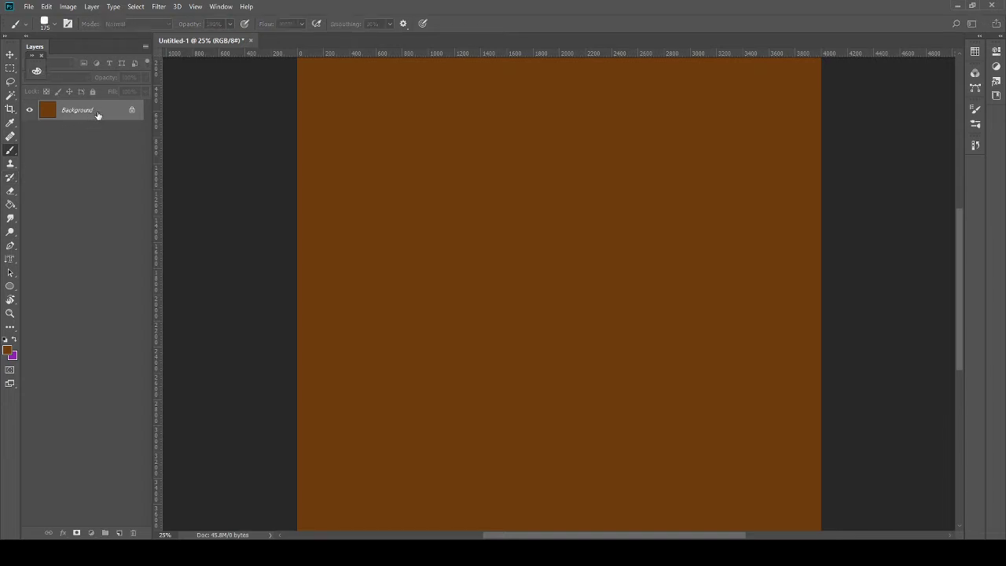
key("Return")
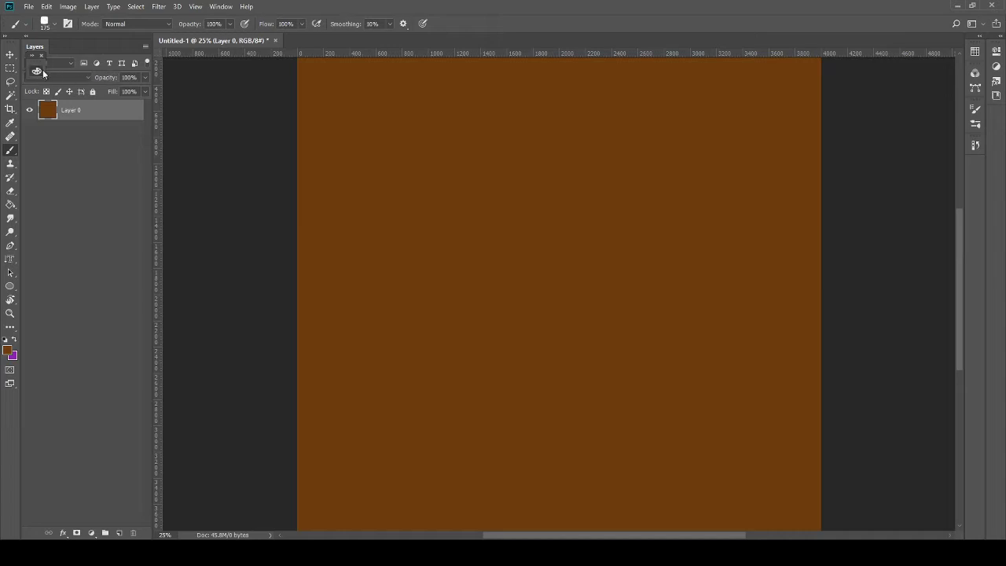
left_click_drag(37, 71, 245, 197)
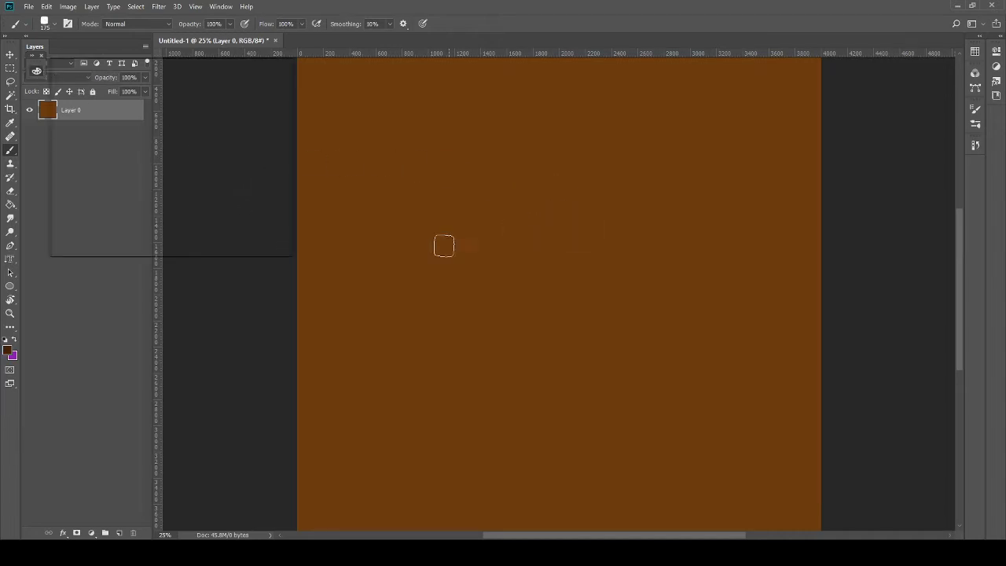
left_click(275, 66)
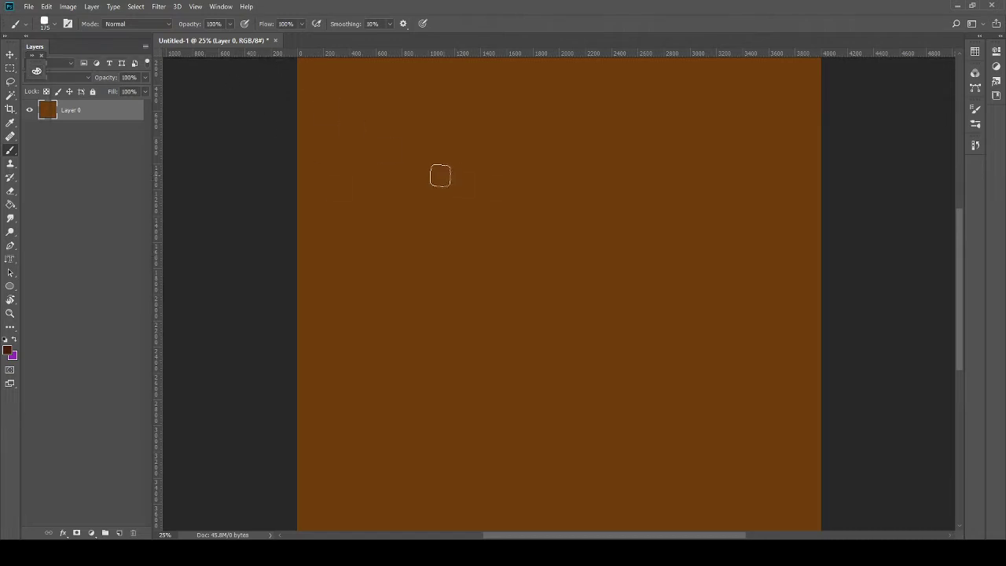
left_click_drag(285, 95, 560, 116)
left_click_drag(531, 139, 521, 191)
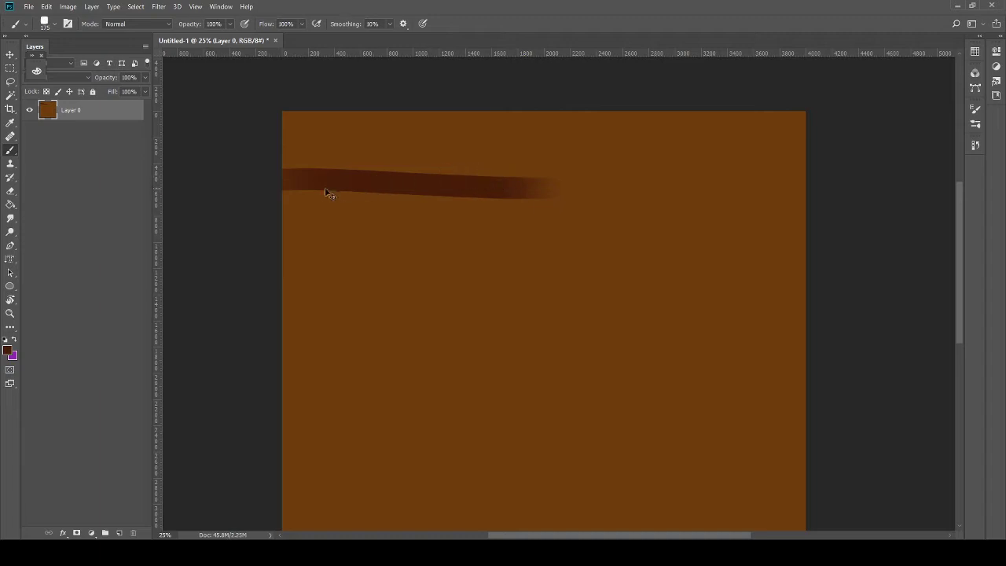
key("ctrl+z")
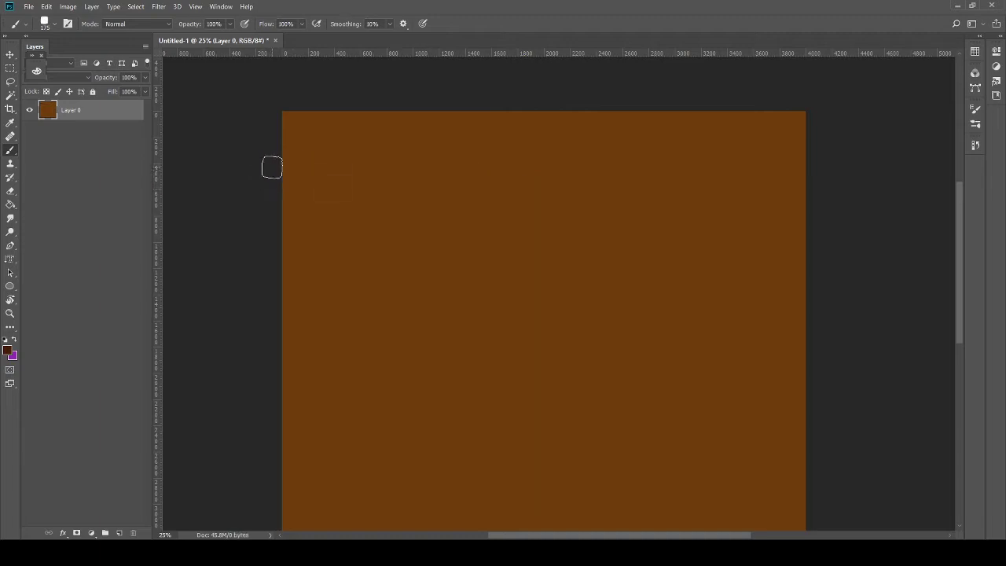
left_click_drag(272, 173, 477, 157)
left_click_drag(546, 160, 639, 146)
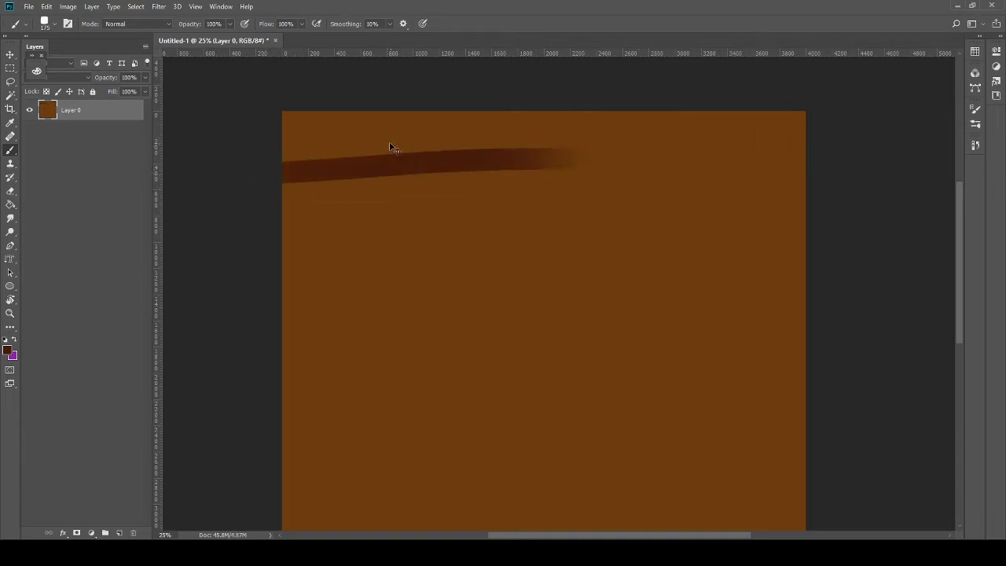
key("ctrl+z")
left_click_drag(243, 149, 734, 145)
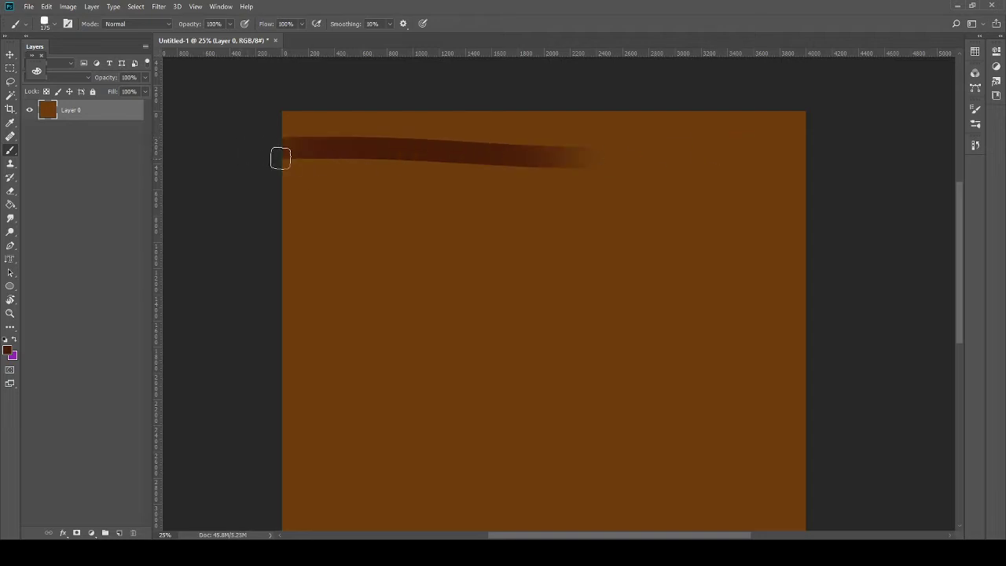
key("ctrl+z")
Step: Paint a solid dark brown plank about 2700 px long from the canvas's left edge near the top
left_click_drag(278, 157, 747, 157)
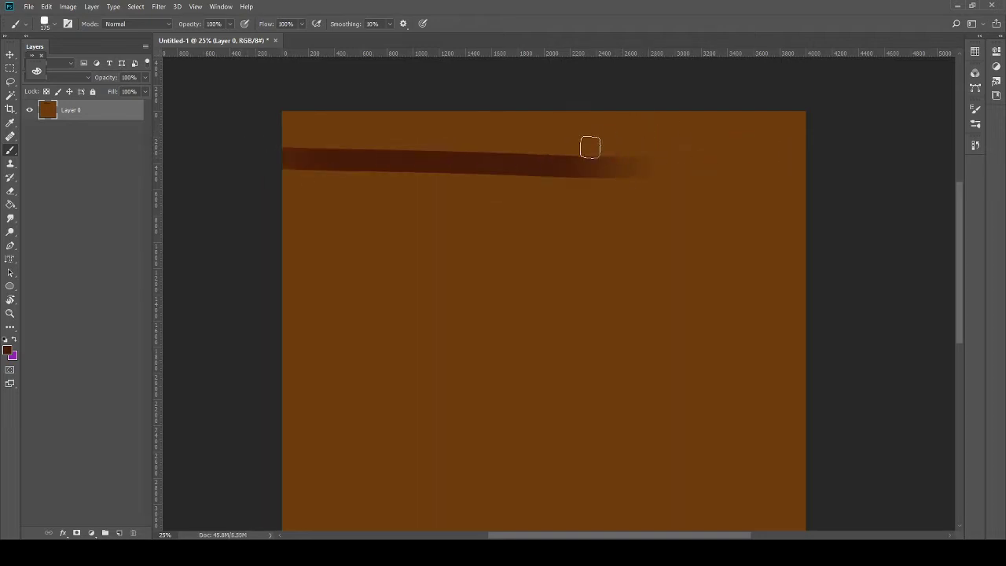
left_click(628, 168)
left_click_drag(629, 189, 624, 184)
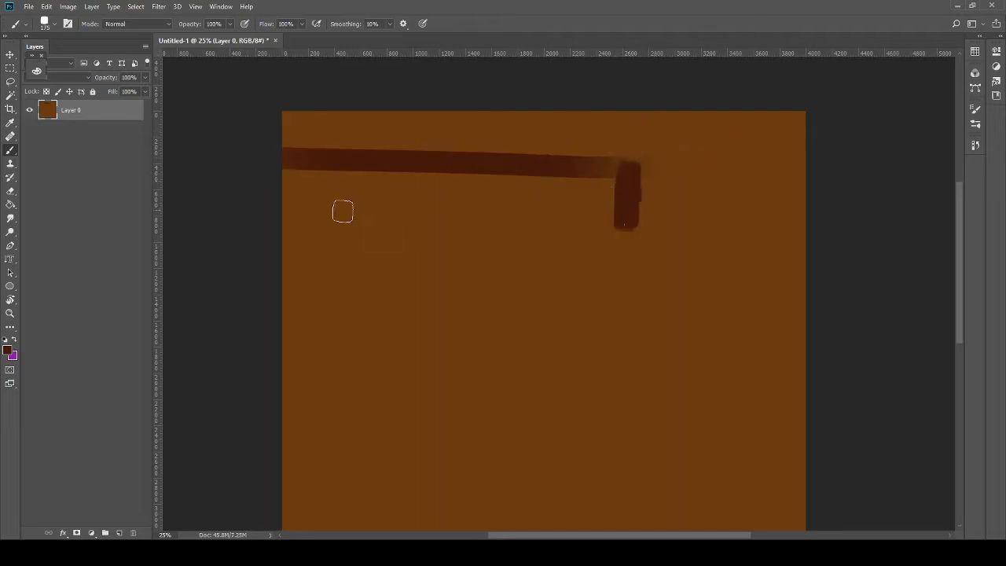
left_click_drag(262, 220, 606, 239)
key("ctrl+z")
left_click_drag(288, 204, 627, 213)
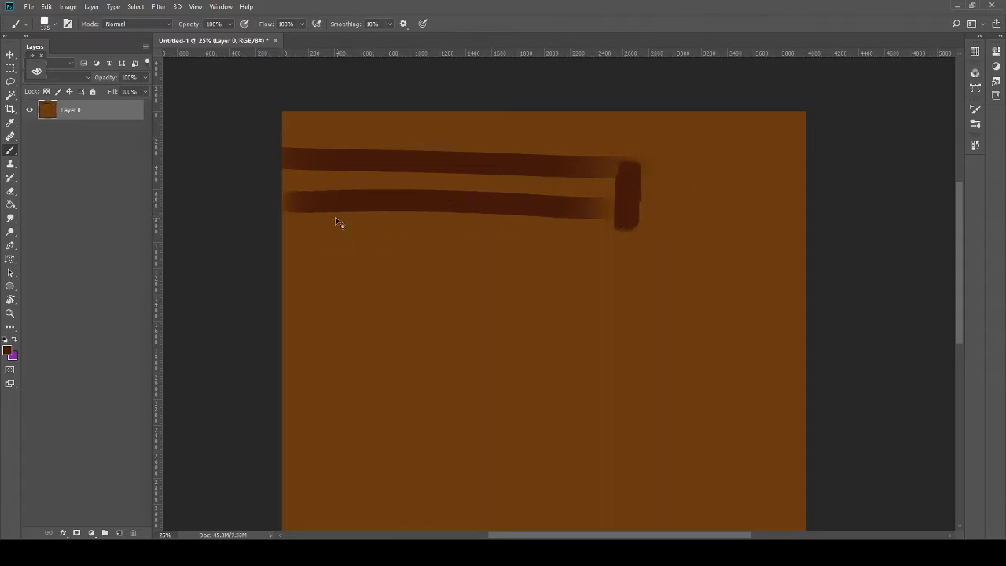
key("ctrl+z")
left_click_drag(266, 190, 633, 191)
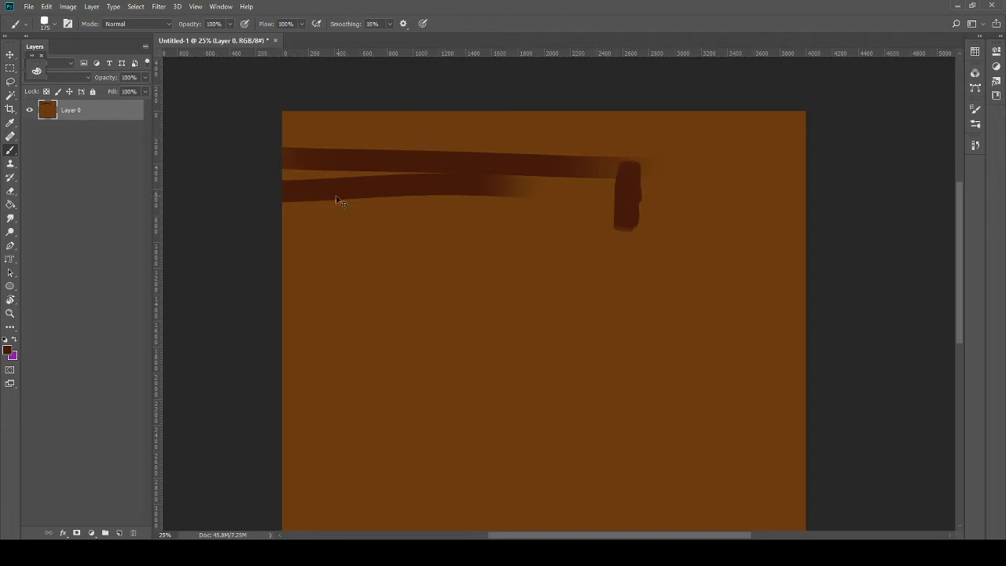
key("ctrl+z")
mouse_move(283, 197)
left_mouse_down()
mouse_move(670, 210)
mouse_move(597, 196)
mouse_move(615, 167)
mouse_move(505, 165)
mouse_move(598, 179)
mouse_move(428, 184)
mouse_move(593, 198)
mouse_move(301, 183)
mouse_move(493, 181)
mouse_move(294, 186)
mouse_move(456, 190)
mouse_move(264, 187)
mouse_move(364, 181)
left_mouse_up()
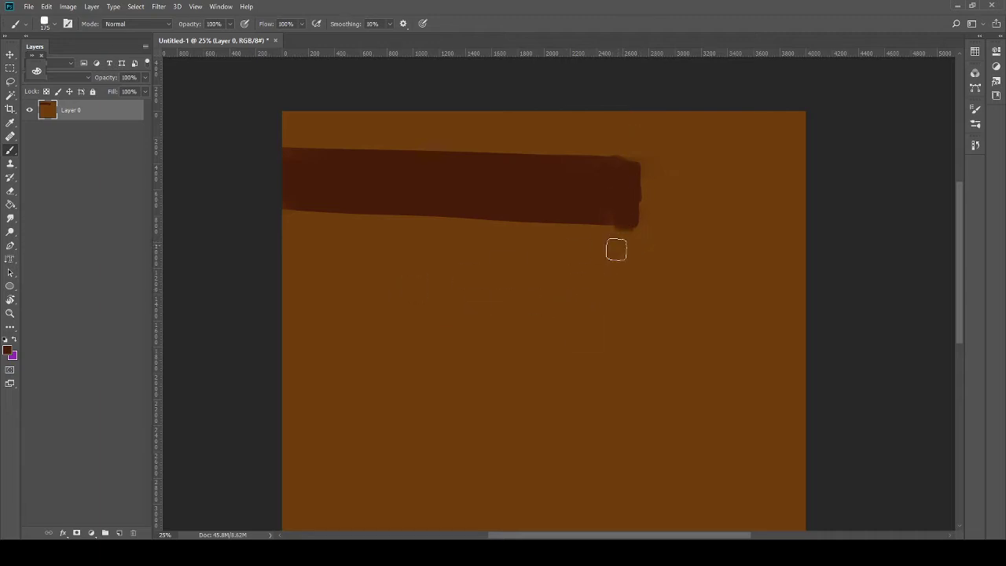
Step: Paint a second, taller dark brown plank below the first, leaving a narrow brown gap and matching its length
left_click_drag(616, 260, 92, 285)
key("ctrl+z")
left_click_drag(259, 231, 622, 263)
left_click(629, 341, "shift")
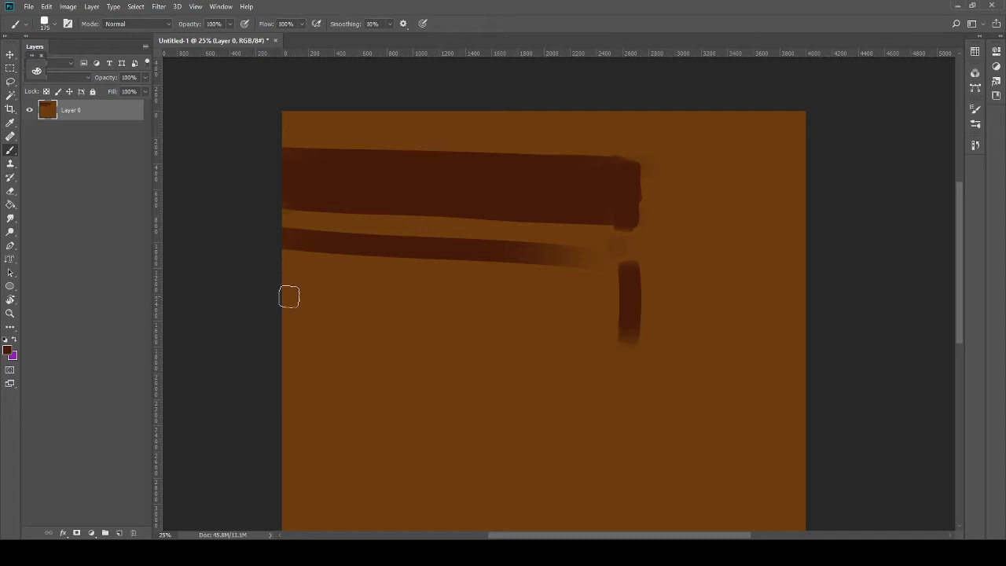
left_click(268, 310, "shift")
mouse_move(603, 321)
left_mouse_down()
mouse_move(604, 285)
mouse_move(576, 310)
mouse_move(545, 308)
mouse_move(502, 267)
mouse_move(395, 283)
mouse_move(327, 275)
mouse_move(565, 295)
mouse_move(300, 290)
mouse_move(568, 308)
mouse_move(283, 280)
mouse_move(380, 276)
mouse_move(344, 253)
mouse_move(435, 274)
mouse_move(577, 280)
mouse_move(481, 270)
mouse_move(527, 296)
mouse_move(521, 310)
mouse_move(533, 285)
mouse_move(601, 260)
mouse_move(536, 261)
left_mouse_up()
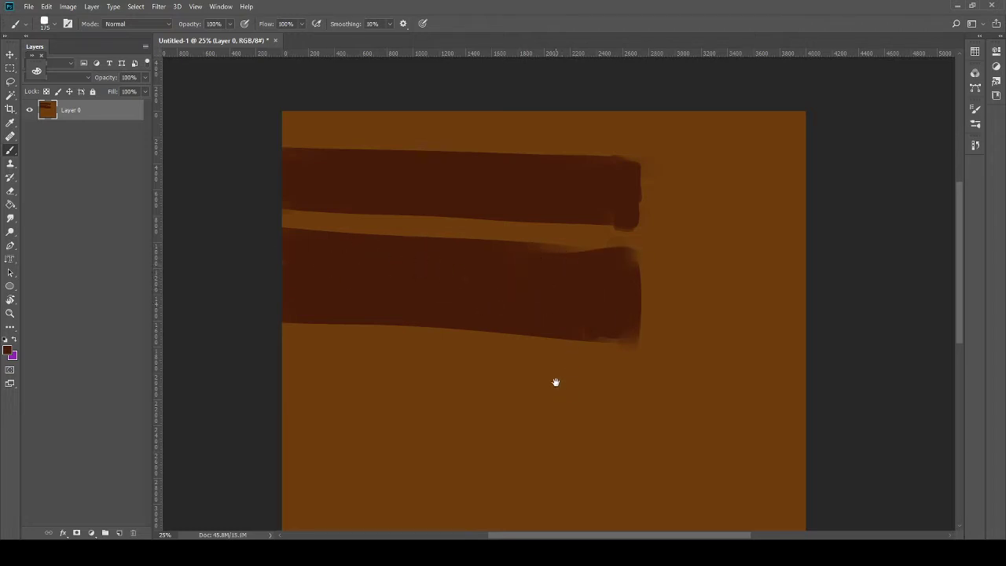
Step: Outline the upper edge and right end of a third plank below the second in dark brown
left_click_drag(555, 383, 523, 309)
mouse_move(262, 313)
left_mouse_down()
mouse_move(574, 317)
mouse_move(320, 290)
mouse_move(333, 301)
mouse_move(632, 352)
left_mouse_up()
key("ctrl+z")
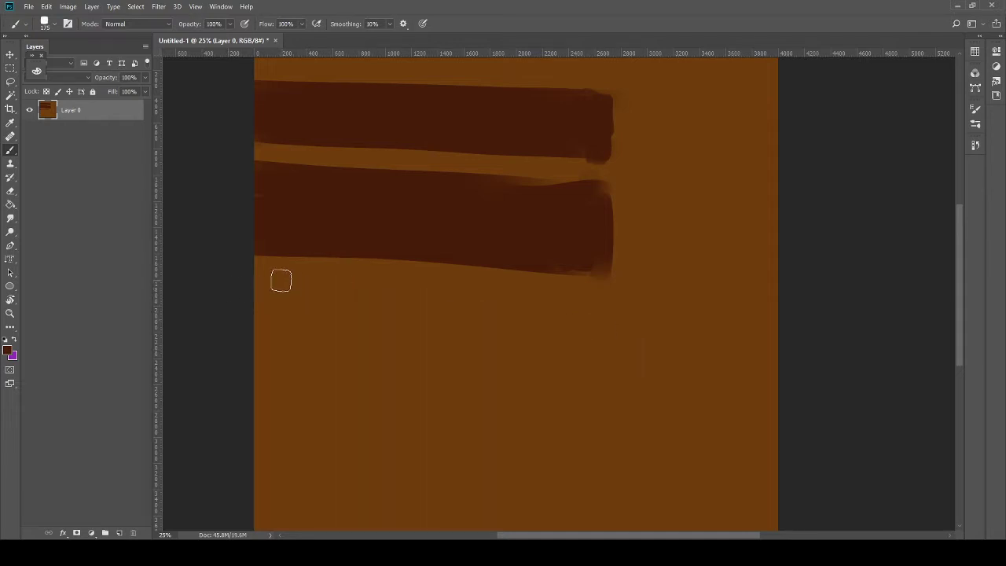
mouse_move(259, 291)
left_mouse_down()
mouse_move(515, 316)
mouse_move(610, 415)
left_mouse_up()
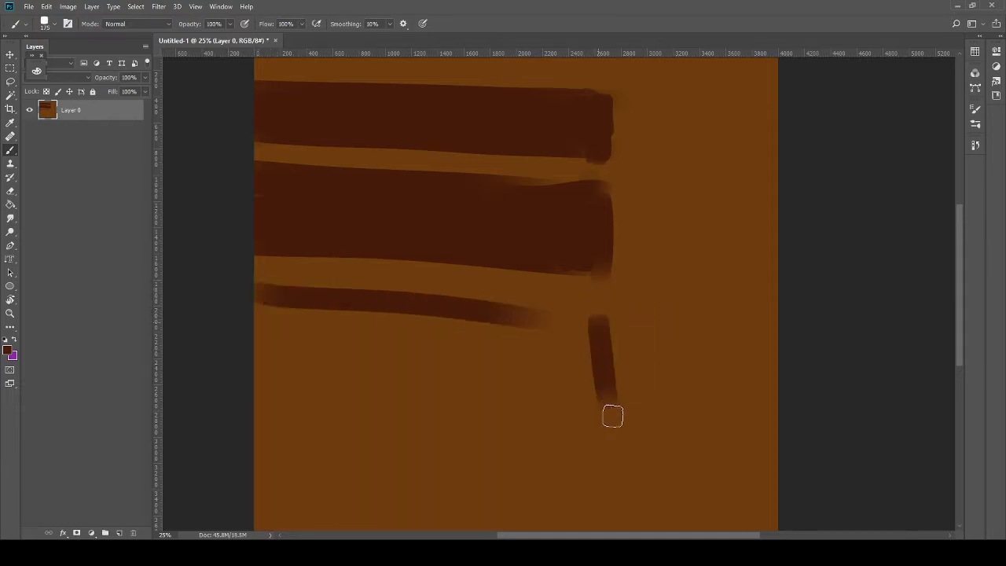
key("ctrl+z")
left_click_drag(596, 319, 600, 389)
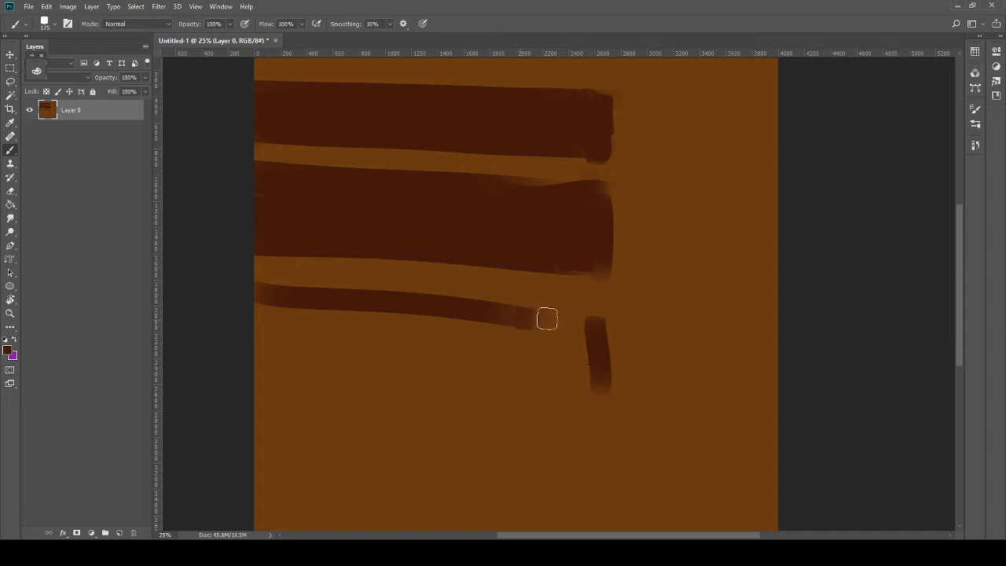
Step: Paint the third plank's lower edge and fill its interior with dark brown strokes
left_click_drag(546, 319, 586, 320)
mouse_move(258, 384)
left_mouse_down()
mouse_move(599, 396)
mouse_move(573, 384)
mouse_move(595, 405)
mouse_move(593, 381)
mouse_move(550, 362)
left_mouse_up()
left_click_drag(546, 324, 519, 369)
left_click_drag(247, 302, 520, 329)
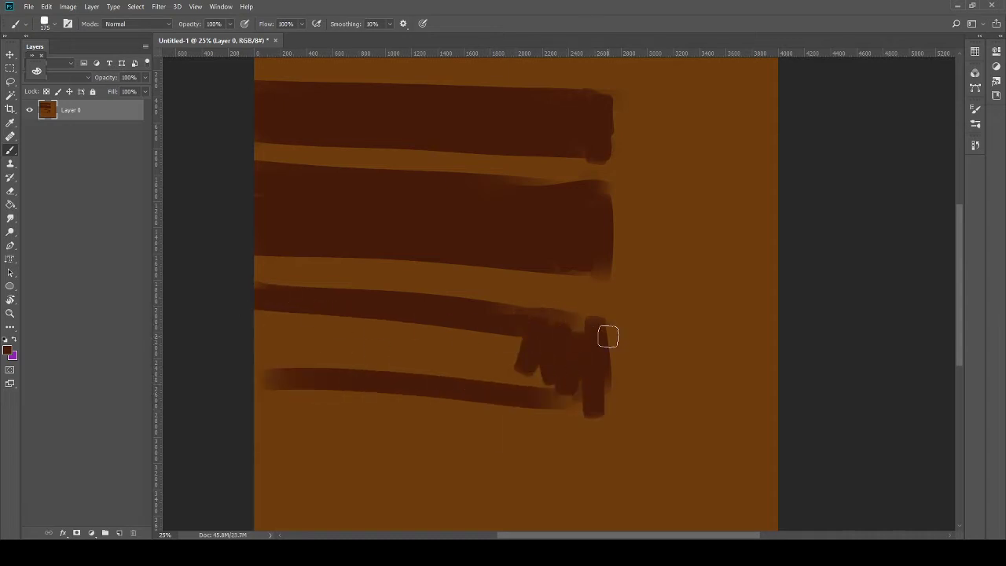
left_click_drag(259, 310, 507, 324)
left_click_drag(218, 328, 634, 359)
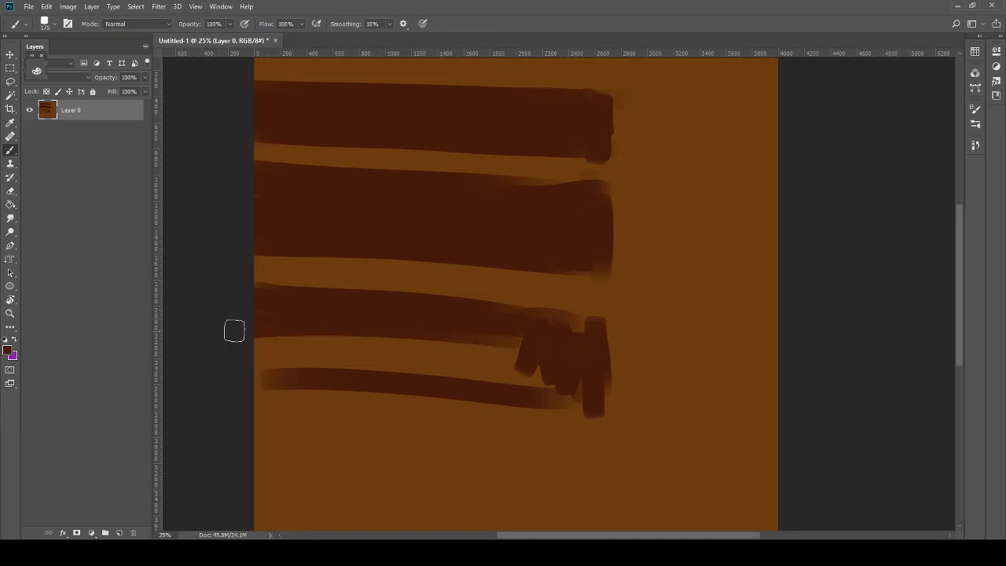
left_click_drag(319, 335, 393, 340)
mouse_move(393, 339)
left_mouse_down()
mouse_move(522, 354)
mouse_move(367, 353)
mouse_move(537, 376)
mouse_move(367, 364)
mouse_move(567, 400)
mouse_move(500, 392)
mouse_move(571, 409)
left_mouse_up()
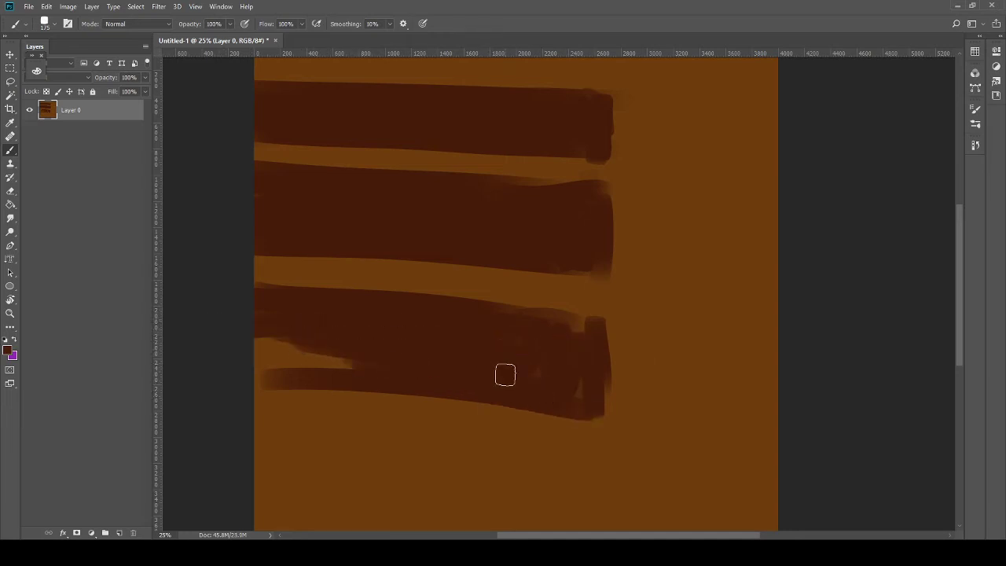
mouse_move(232, 353)
left_mouse_down()
mouse_move(393, 364)
mouse_move(250, 350)
mouse_move(292, 346)
mouse_move(221, 371)
mouse_move(361, 381)
mouse_move(230, 363)
mouse_move(359, 338)
mouse_move(324, 292)
mouse_move(341, 289)
mouse_move(443, 334)
mouse_move(445, 378)
left_mouse_up()
Step: Sample the background brown and trim the third plank's lower edge to a straight line
left_click(398, 425, "alt")
left_click_drag(243, 382, 700, 365)
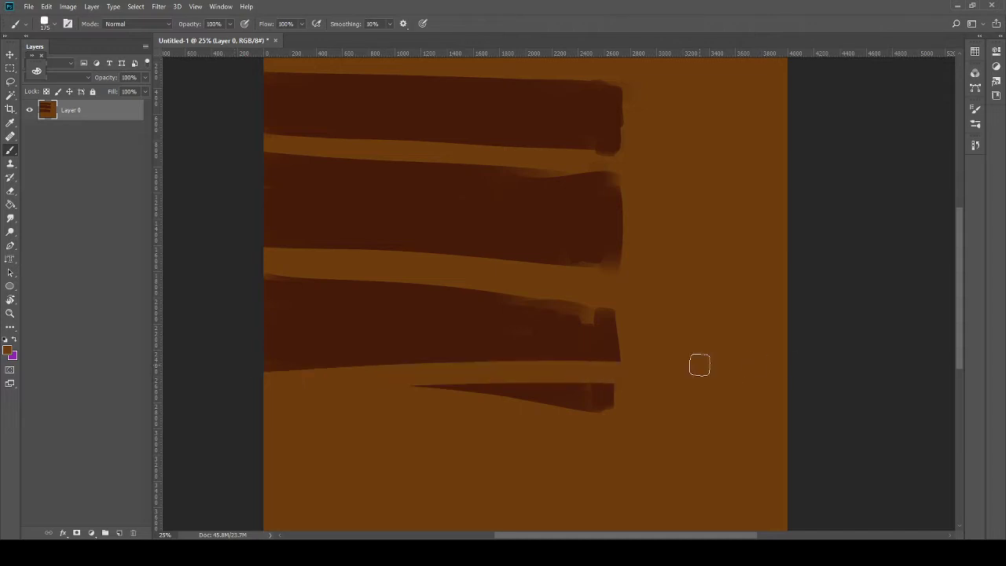
key("ctrl+z")
left_click_drag(543, 395, 548, 388)
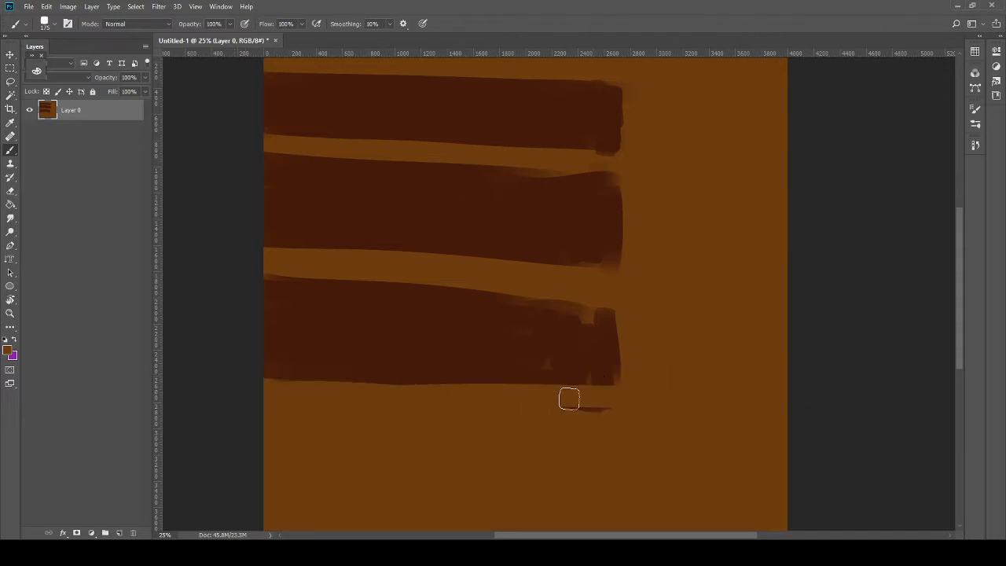
key("ctrl+z")
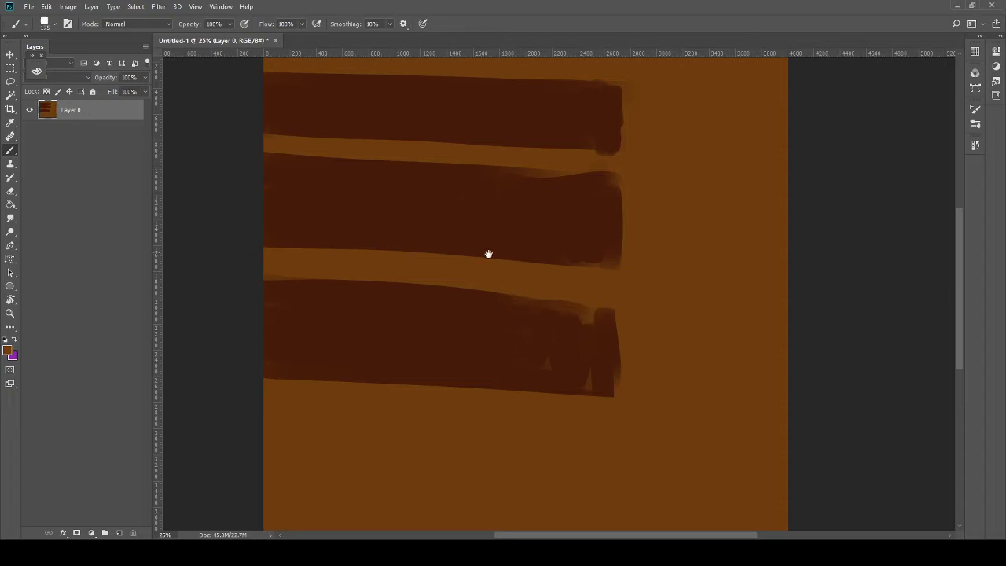
Step: Straighten the second plank's lower edge by painting over it with the background brown
mouse_move(488, 254)
left_mouse_down()
mouse_move(507, 359)
mouse_move(506, 332)
left_mouse_up()
left_click_drag(233, 316, 397, 333)
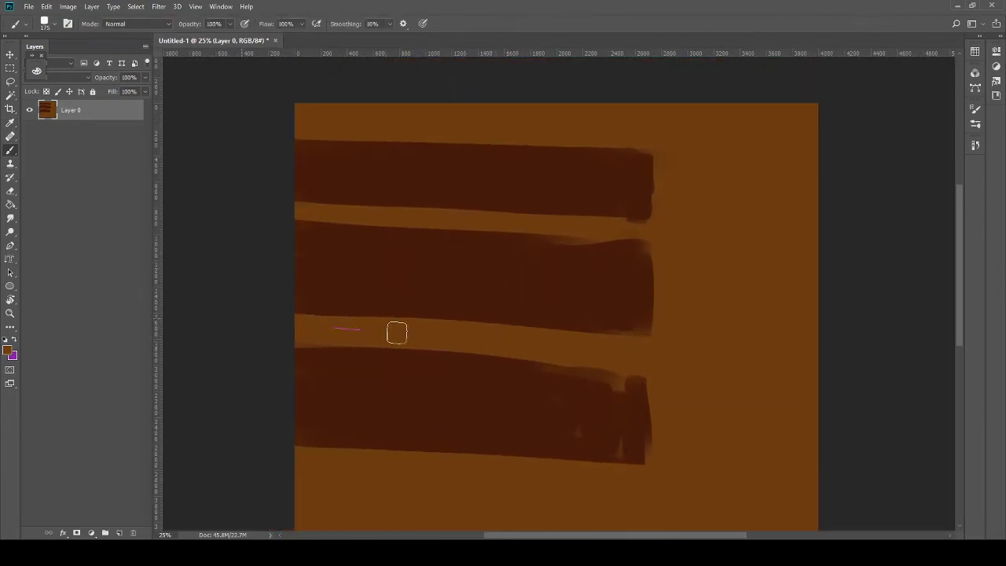
left_click_drag(277, 313, 1004, 346)
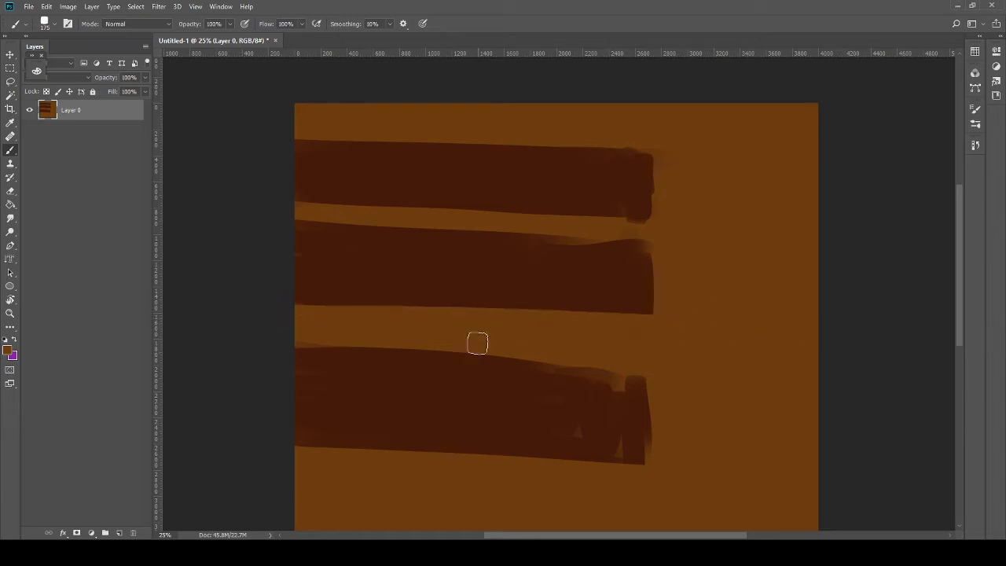
Step: Raise the third plank's upper edge with dark brown strokes and trim its right end with the background brown
left_click(440, 366, "alt")
left_click_drag(299, 341, 924, 344)
key("ctrl+z")
mouse_move(285, 340)
left_mouse_down()
mouse_move(607, 363)
mouse_move(681, 360)
left_mouse_up()
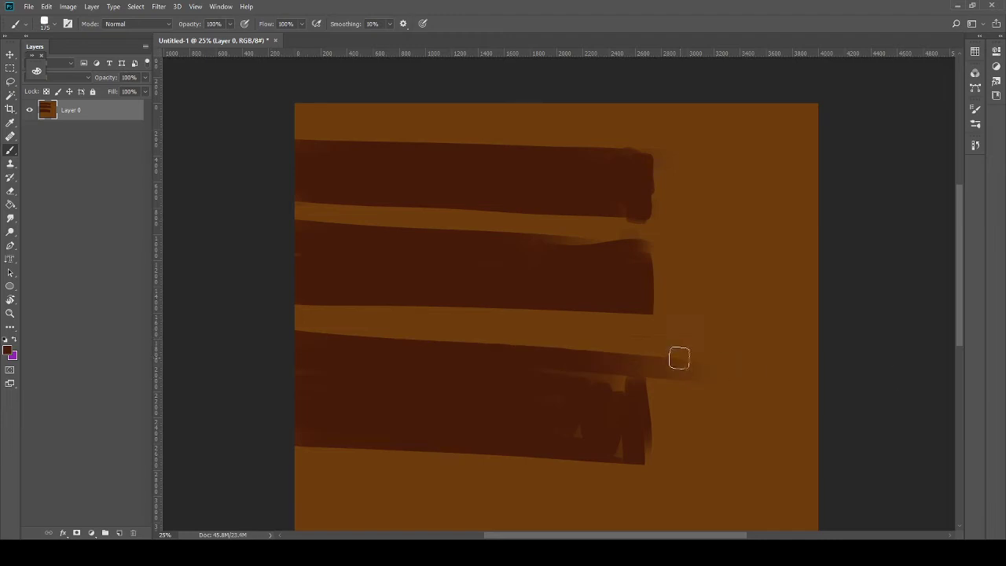
left_click_drag(379, 338, 719, 341)
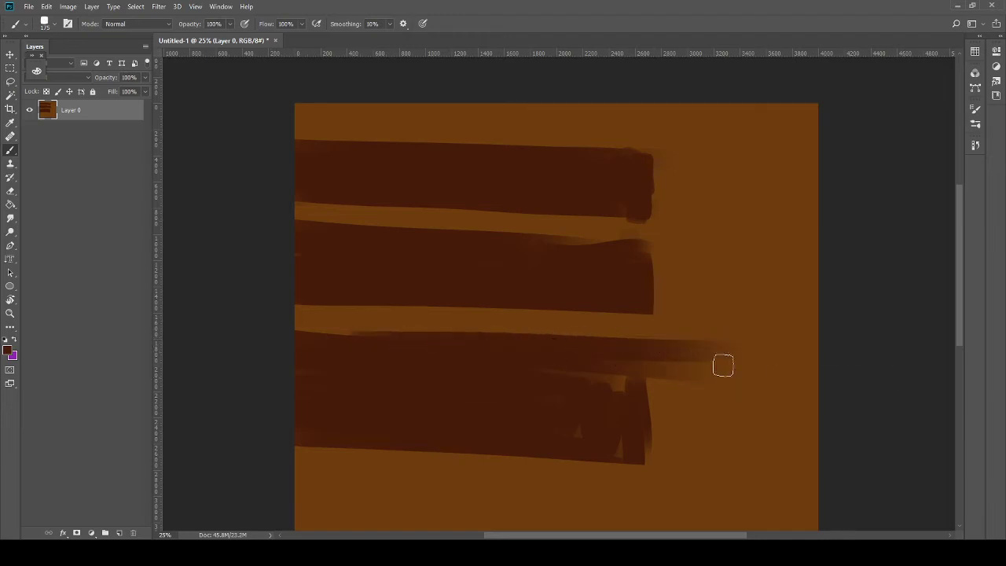
key("ctrl+z")
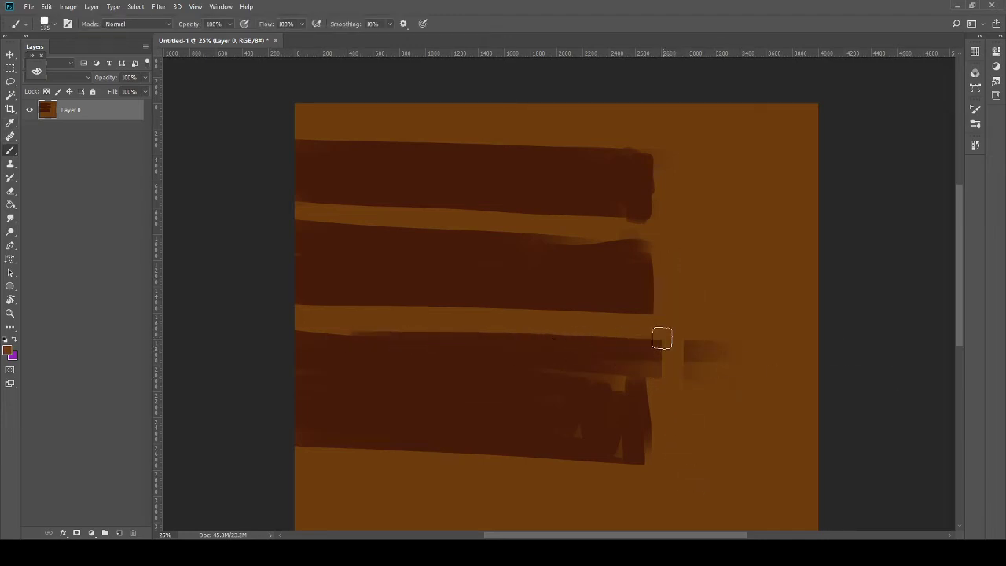
key("ctrl+z")
left_click_drag(724, 355, 716, 265)
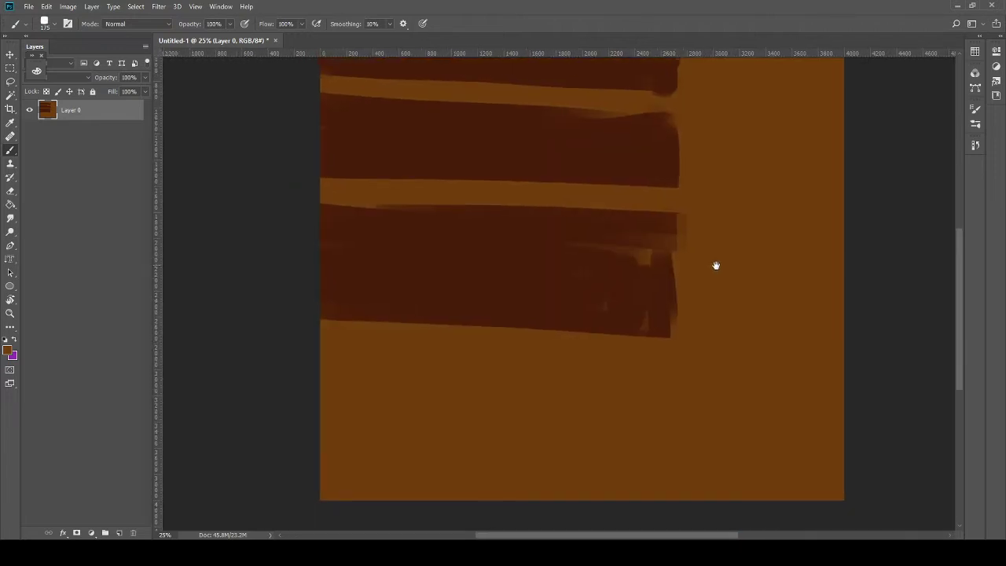
left_click_drag(280, 328, 676, 324)
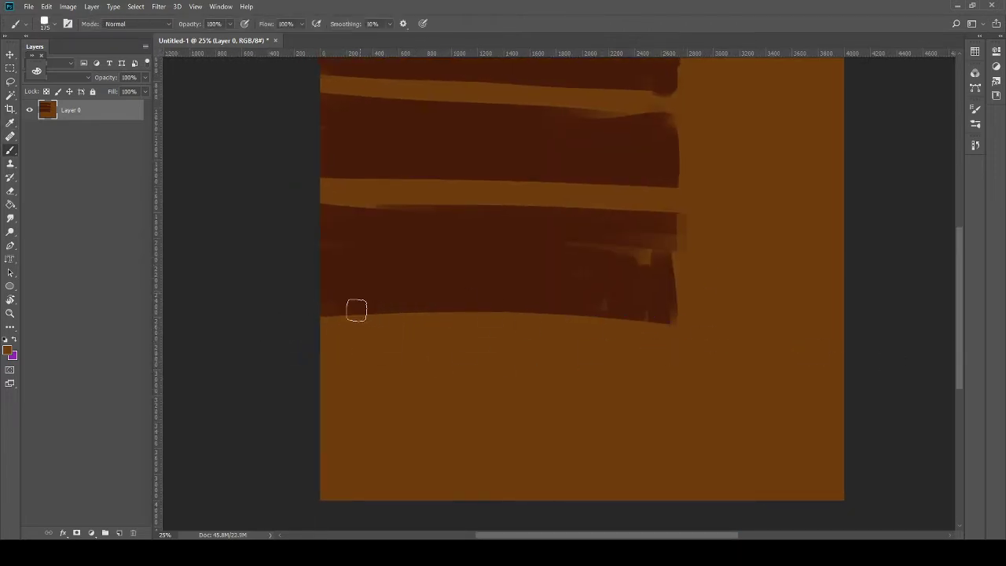
left_click_drag(299, 305, 673, 299)
key("ctrl+z")
left_click_drag(322, 275, 736, 272)
mouse_move(633, 294)
left_mouse_down()
mouse_move(666, 403)
mouse_move(658, 332)
left_mouse_up()
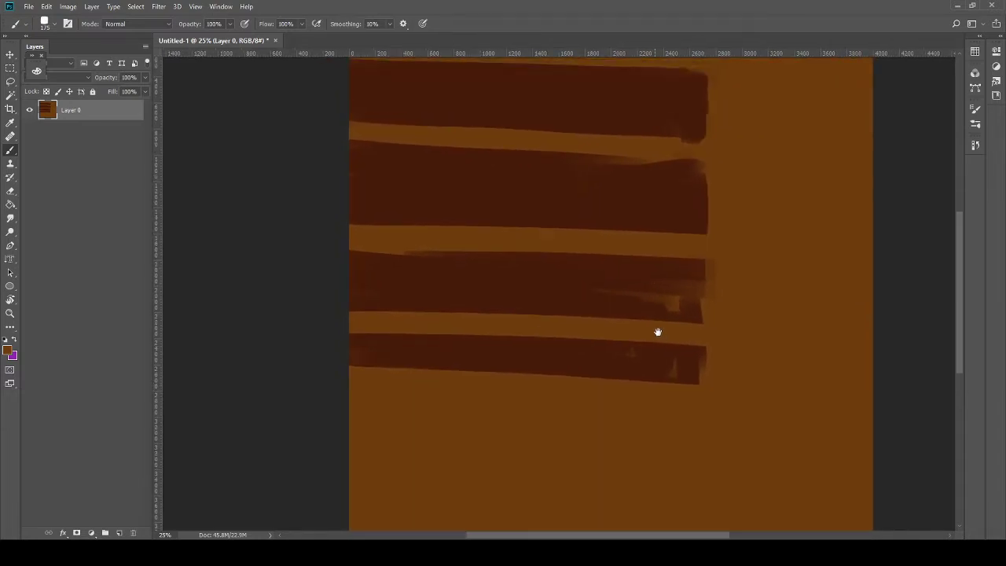
key("ctrl+z")
Step: Narrow the third plank by covering its lower part and the leftover specks with the background brown
mouse_move(321, 323)
left_mouse_down()
mouse_move(712, 330)
mouse_move(703, 375)
mouse_move(653, 361)
mouse_move(362, 346)
mouse_move(904, 360)
left_mouse_up()
left_click_drag(573, 285, 564, 308)
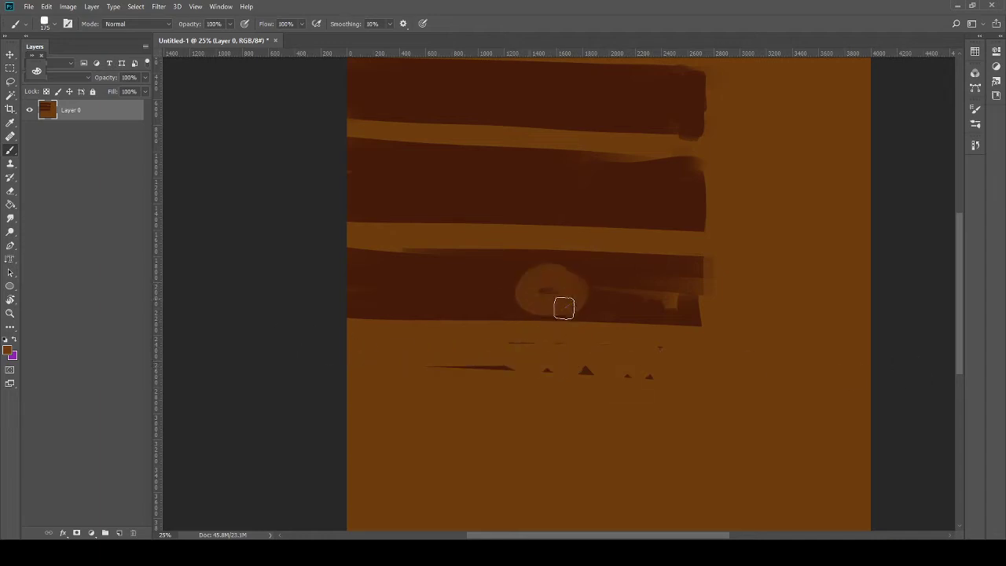
key("ctrl+z")
mouse_move(467, 360)
left_mouse_down()
mouse_move(773, 386)
mouse_move(402, 357)
mouse_move(697, 345)
mouse_move(469, 330)
mouse_move(507, 366)
left_mouse_up()
Step: Sample the dark brown and paint a fourth plank below the third, outlining its edges and filling the interior
left_click(553, 278, "alt")
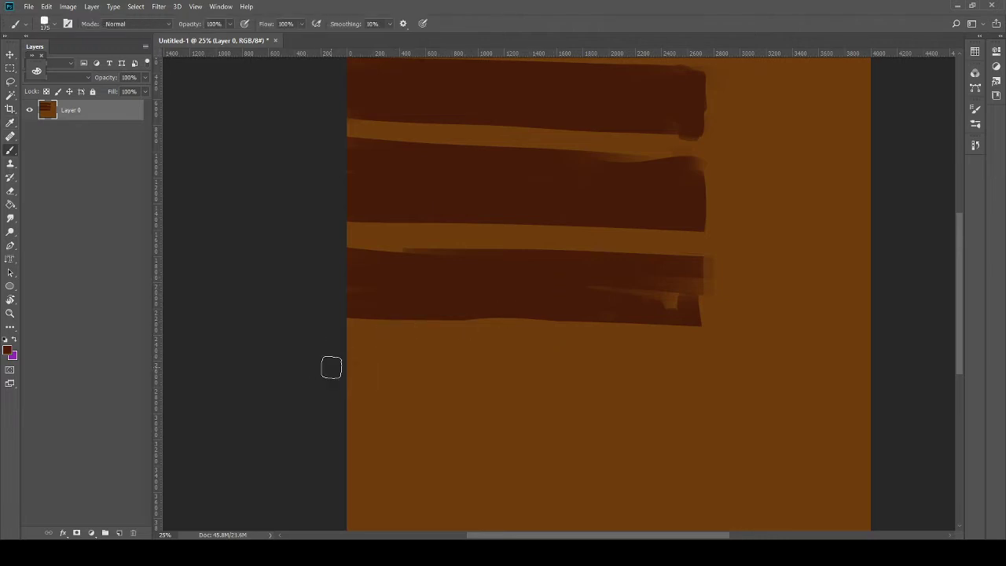
left_click_drag(333, 364, 790, 375)
left_click_drag(681, 352, 673, 427)
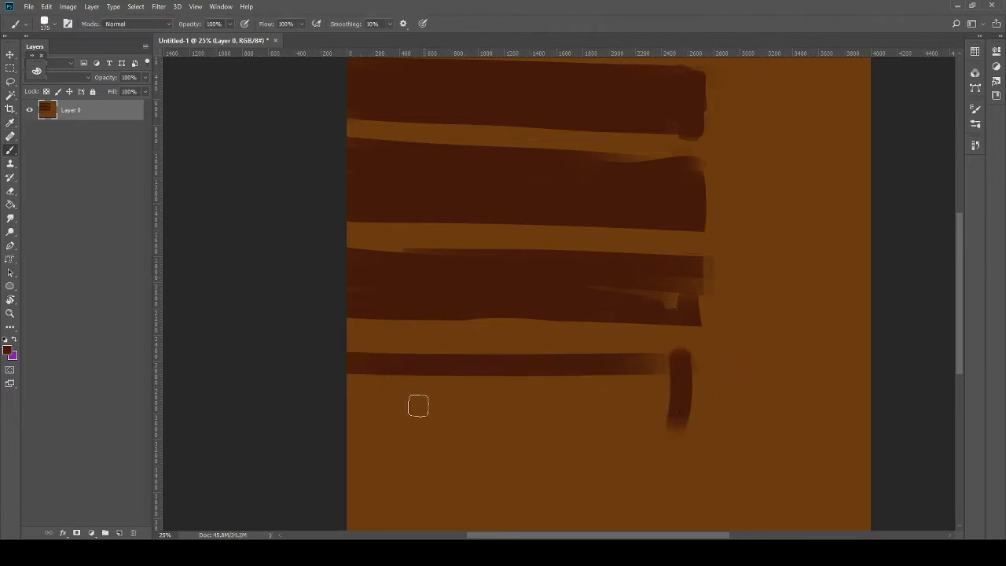
mouse_move(325, 406)
left_mouse_down()
mouse_move(640, 419)
mouse_move(746, 411)
left_mouse_up()
mouse_move(654, 388)
left_mouse_down()
mouse_move(612, 404)
mouse_move(525, 379)
mouse_move(453, 406)
mouse_move(365, 385)
mouse_move(456, 397)
mouse_move(414, 375)
mouse_move(557, 375)
mouse_move(499, 339)
mouse_move(498, 227)
left_mouse_up()
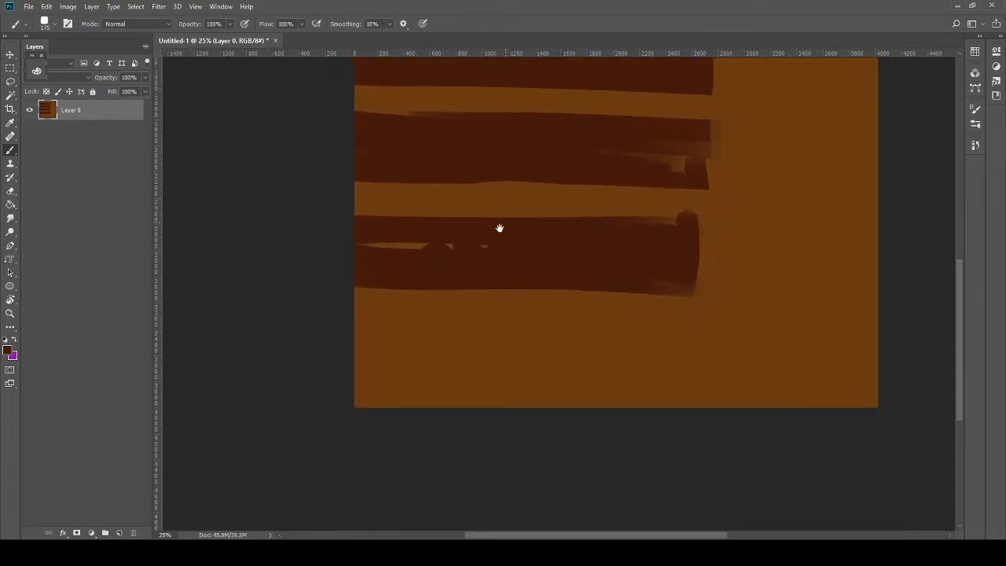
mouse_move(580, 312)
left_mouse_down()
mouse_move(595, 330)
mouse_move(579, 383)
mouse_move(582, 233)
left_mouse_up()
Step: Paint a fifth dark brown plank along the canvas's lower edge and fill the gaps left in the fourth plank
left_click_drag(643, 412, 645, 476)
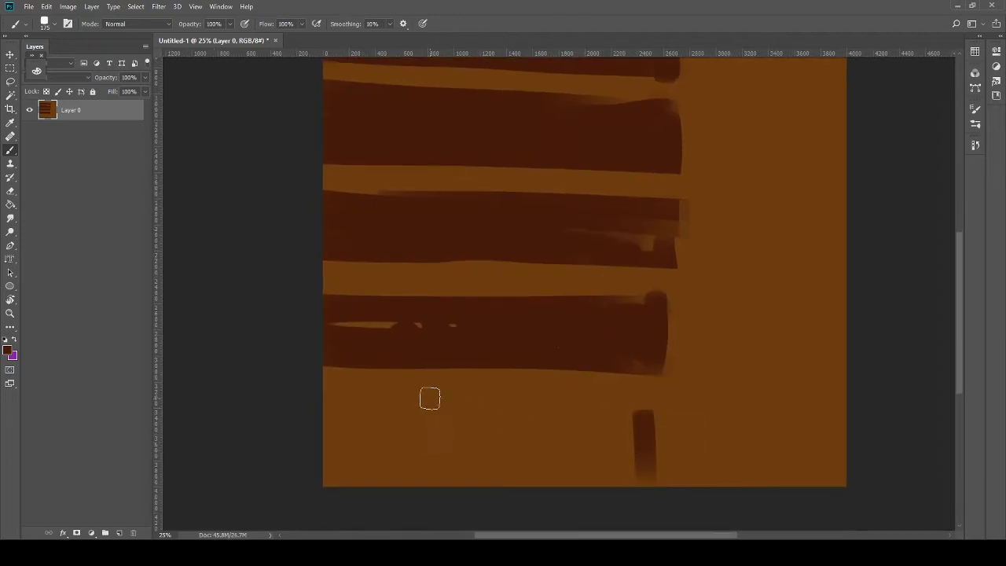
left_click_drag(324, 406, 678, 407)
left_click_drag(358, 320, 570, 345)
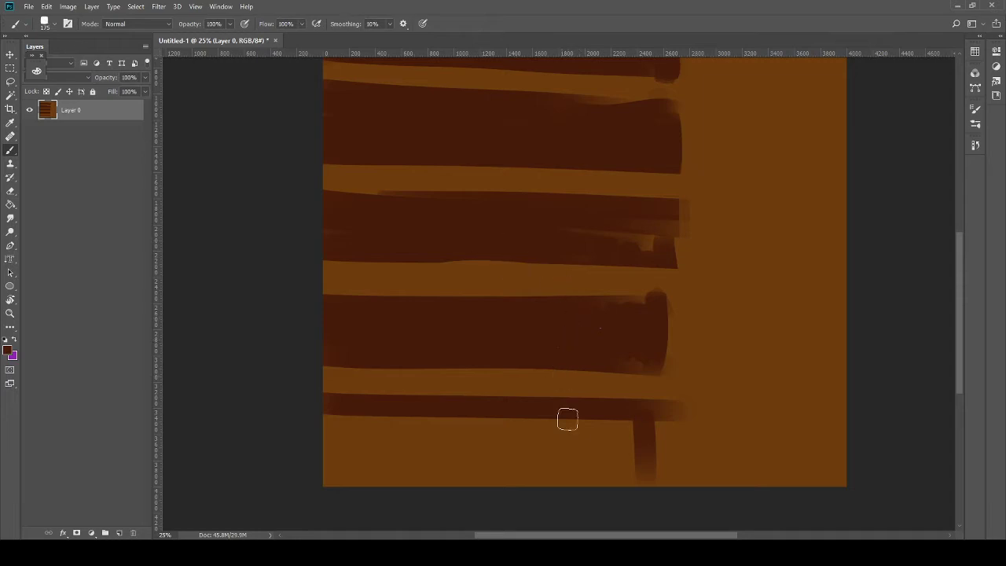
mouse_move(643, 467)
left_mouse_down()
mouse_move(627, 430)
mouse_move(606, 425)
mouse_move(507, 474)
mouse_move(520, 467)
mouse_move(309, 482)
mouse_move(548, 475)
mouse_move(344, 460)
mouse_move(537, 456)
mouse_move(316, 424)
mouse_move(531, 424)
mouse_move(437, 418)
left_mouse_up()
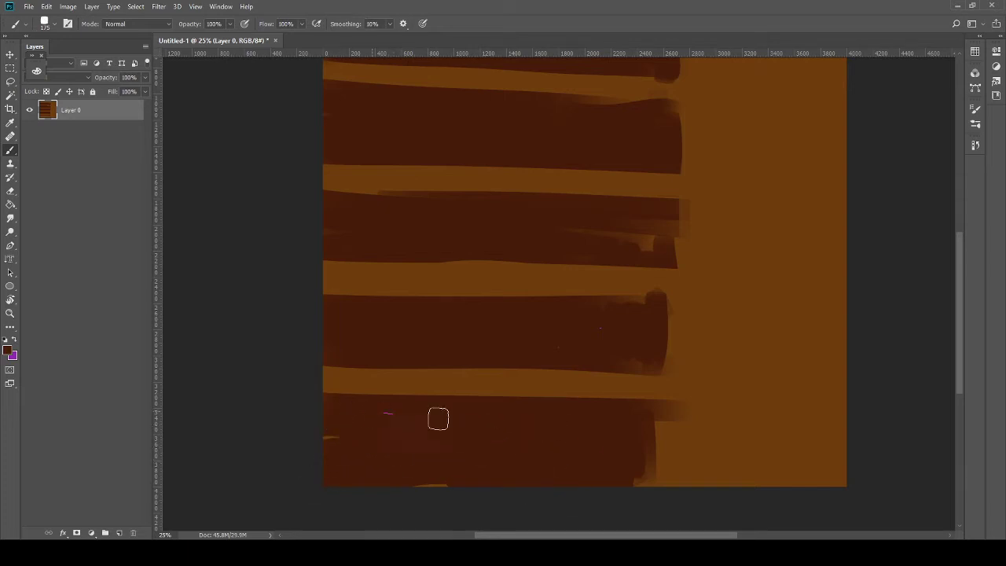
Step: Choose a light pinkish brown as the painting colour
left_click_drag(602, 251, 486, 303)
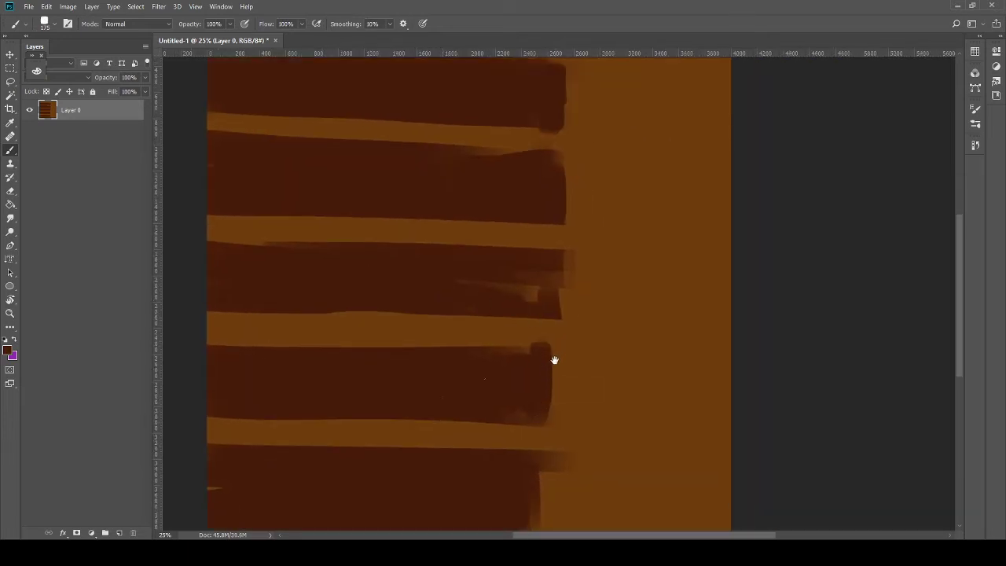
mouse_move(554, 360)
left_mouse_down()
mouse_move(559, 303)
mouse_move(591, 431)
left_mouse_up()
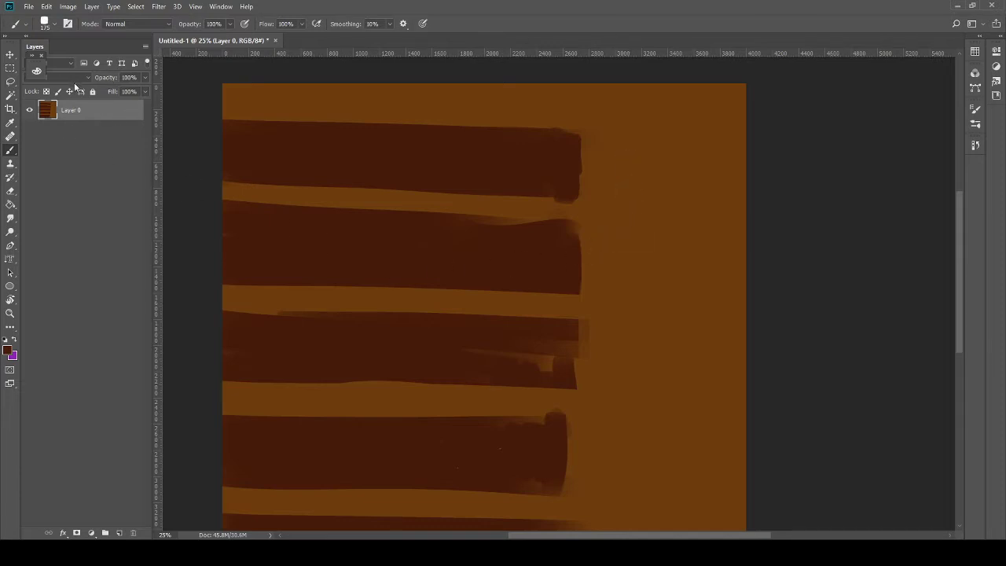
left_click_drag(38, 72, 254, 167)
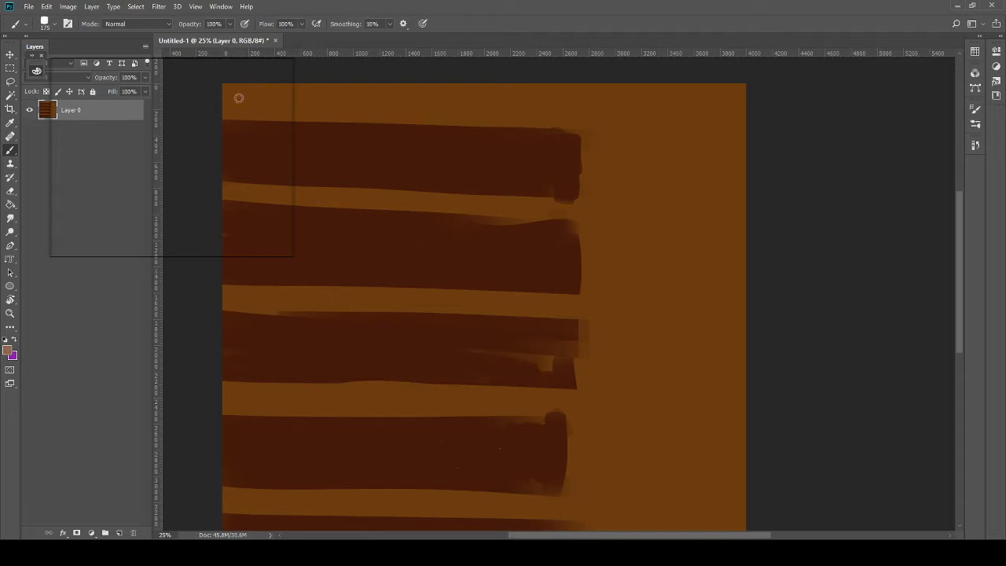
left_click_drag(273, 64, 288, 75)
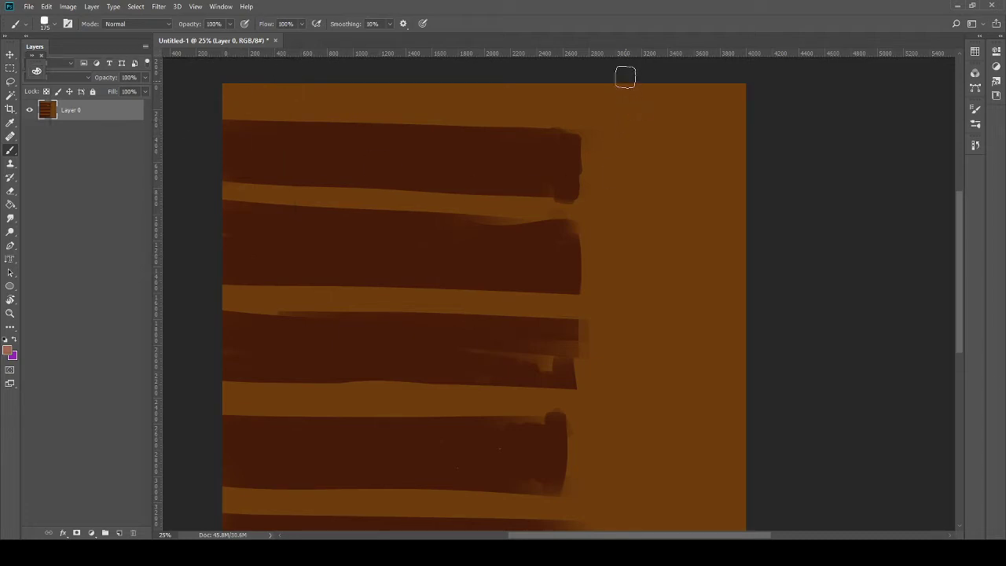
left_click_drag(625, 77, 638, 158)
key("ctrl+z")
left_click_drag(620, 83, 622, 226)
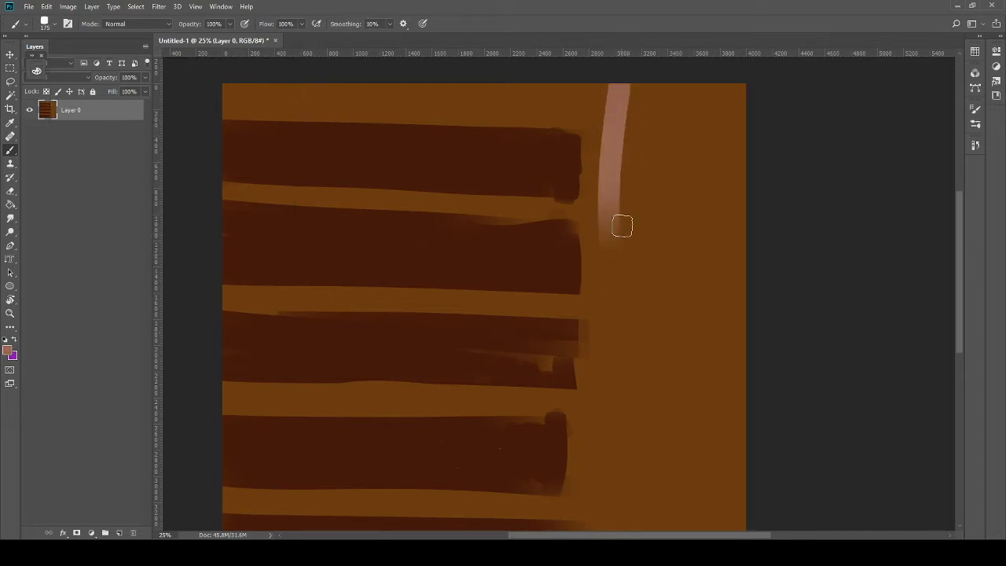
key("ctrl+z")
left_click_drag(611, 81, 626, 425)
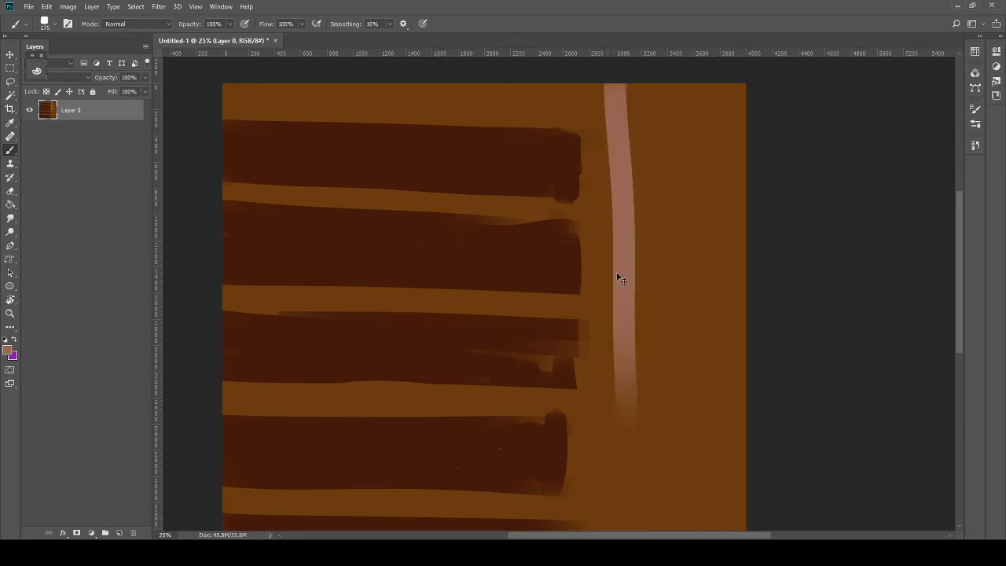
key("ctrl+z")
left_click_drag(610, 472, 658, 6)
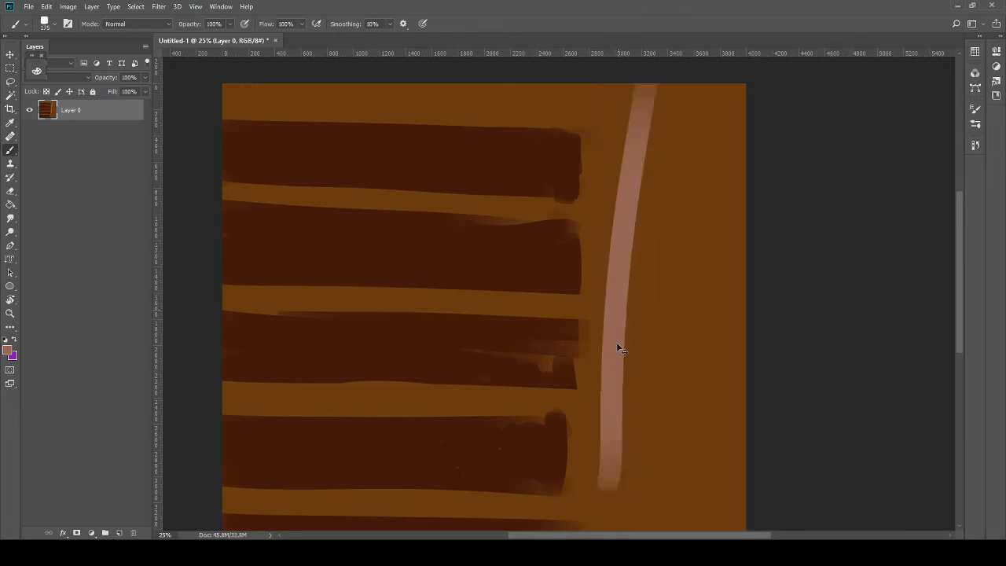
key("ctrl+z")
left_click_drag(606, 472, 620, 4)
key("ctrl+z")
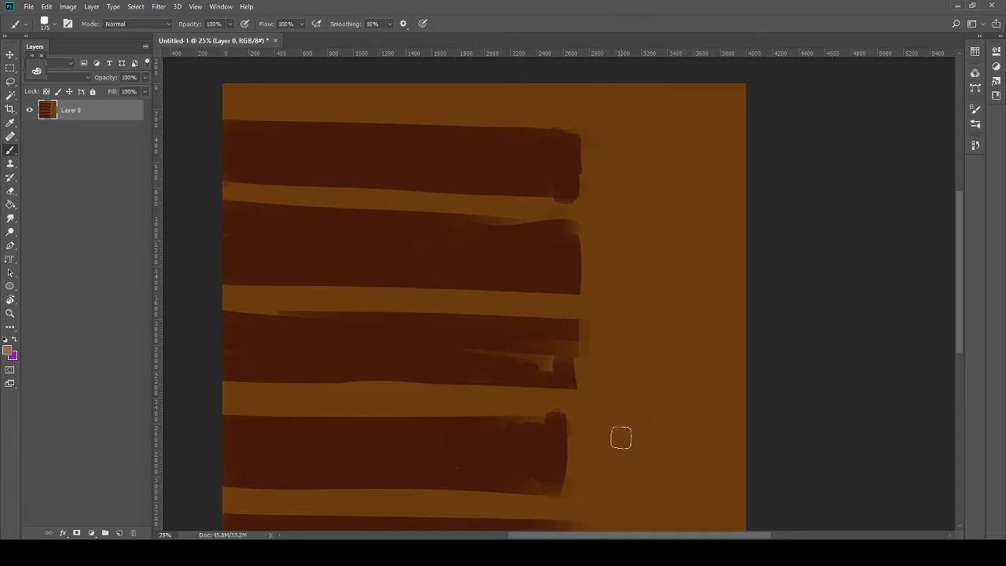
left_click_drag(620, 468, 661, 7)
key("ctrl+z")
Step: Paint a vertical pinkish brown line from the canvas's upper to lower edge, beside the plank ends, and widen its base
mouse_move(628, 475)
left_mouse_down()
mouse_move(626, 249)
mouse_move(609, 74)
left_mouse_up()
left_click_drag(589, 298, 575, 189)
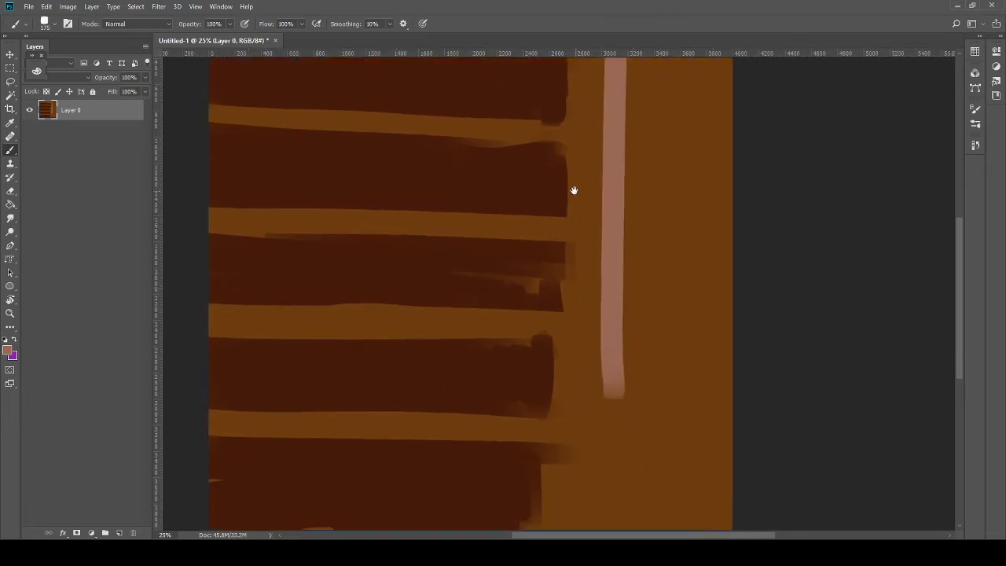
left_click_drag(566, 359, 566, 280)
left_click_drag(600, 220, 595, 464)
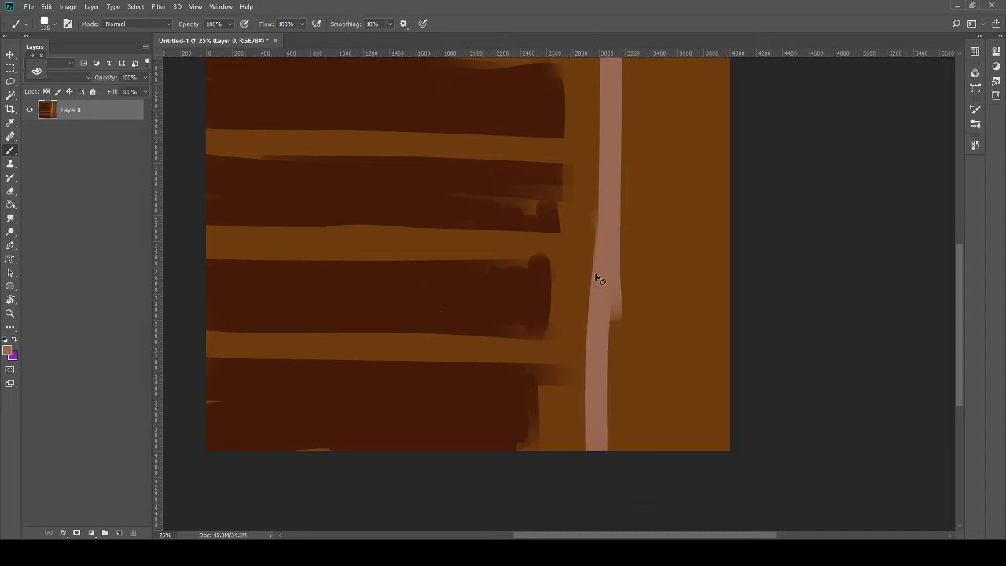
key("ctrl+z")
mouse_move(607, 288)
left_mouse_down()
mouse_move(602, 426)
mouse_move(581, 460)
left_mouse_up()
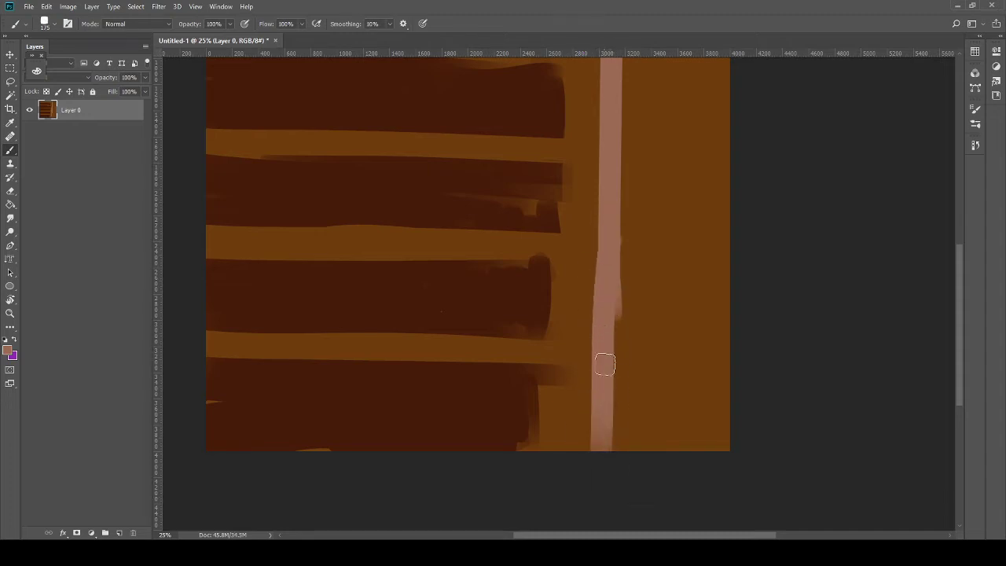
mouse_move(614, 346)
left_mouse_down()
mouse_move(620, 439)
mouse_move(652, 433)
mouse_move(706, 395)
left_mouse_up()
left_click_drag(694, 368, 694, 392)
Step: Enlarge the brush to 700 and fill the area between the pinkish line and the canvas's right edge
scroll(684, 424, "up", 5)
scroll(647, 184, "down", 3)
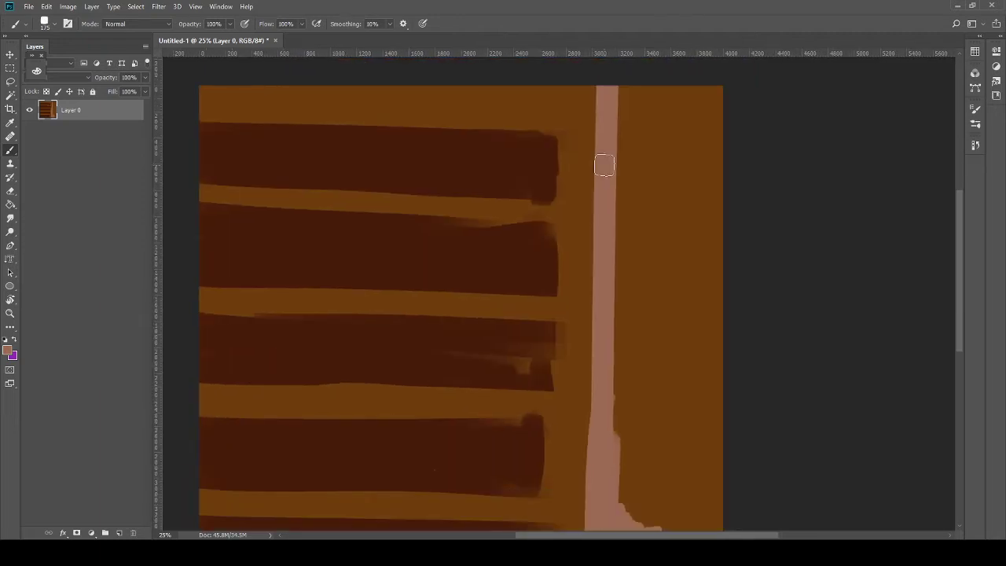
key("bracketright")
key("bracketright")
key("bracketright")
key("bracketright")
key("bracketright")
key("bracketright")
key("bracketright")
left_click_drag(647, 102, 637, 306)
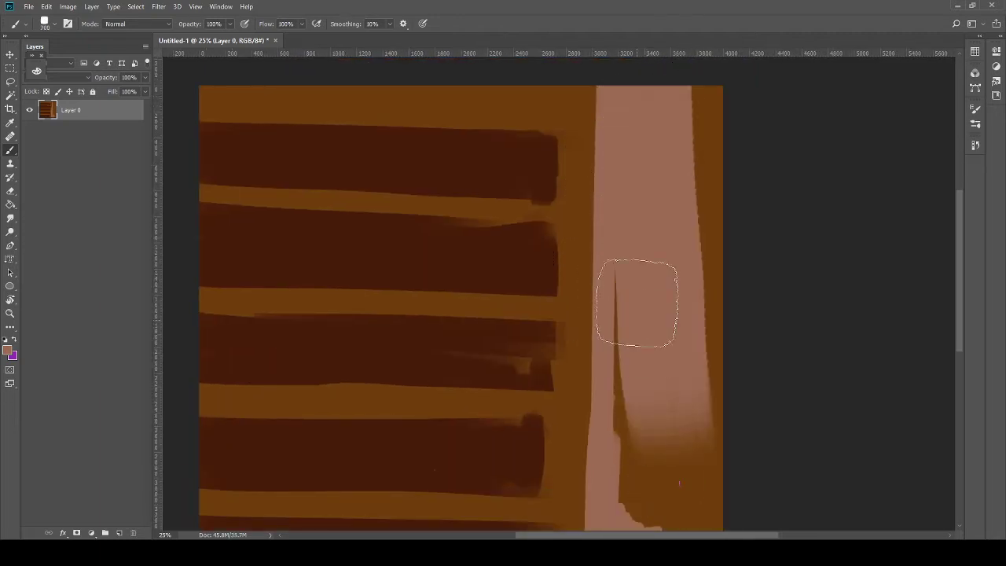
mouse_move(633, 393)
left_mouse_down()
mouse_move(665, 296)
mouse_move(678, 378)
left_mouse_up()
scroll(665, 296, "down", 3)
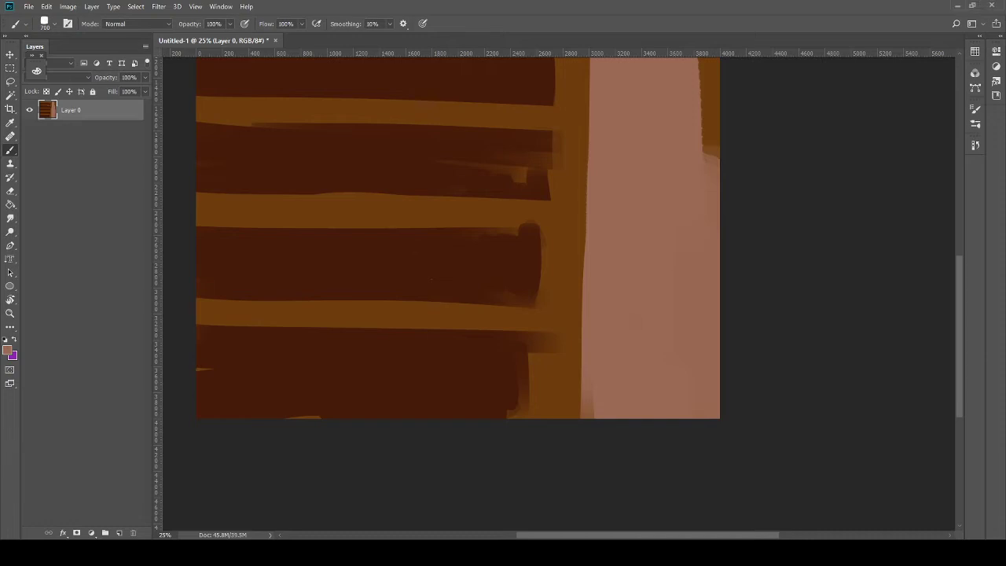
left_click_drag(579, 234, 567, 426)
mouse_move(685, 367)
left_mouse_down()
mouse_move(674, 186)
mouse_move(663, 398)
mouse_move(660, 271)
left_mouse_up()
Step: Reduce the brush to 175, choose a darker reddish brown, and paint a filled rectangular block in the pinkish strip
key("bracketleft")
key("bracketleft")
key("bracketleft")
key("bracketleft")
key("bracketleft")
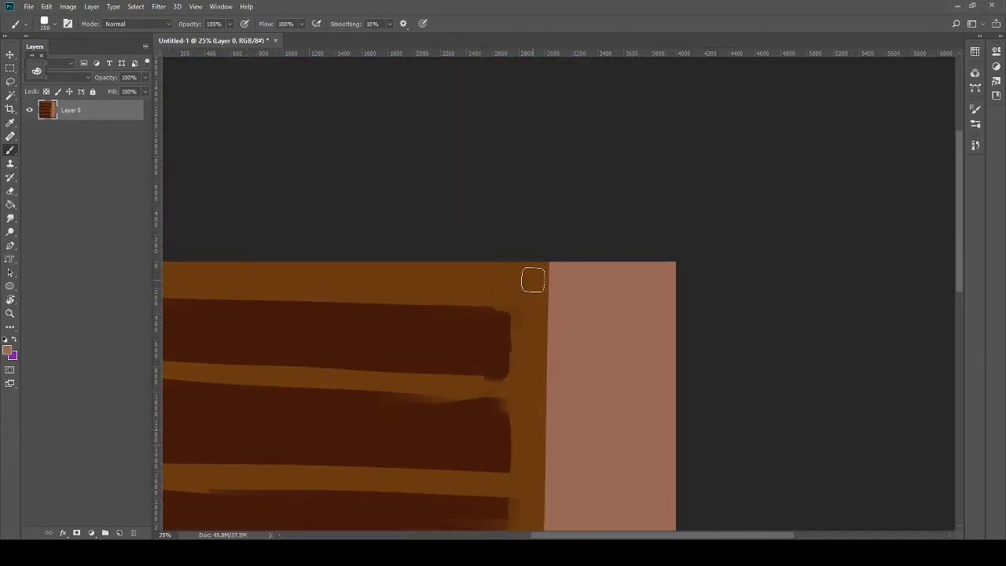
left_click_drag(533, 280, 445, 146)
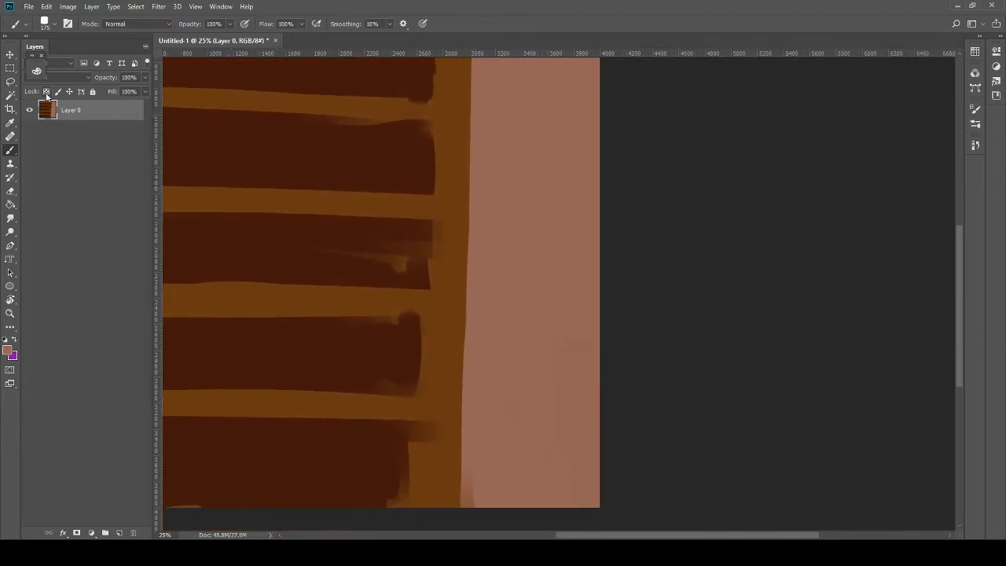
left_click(35, 69)
left_click_drag(501, 213, 635, 222)
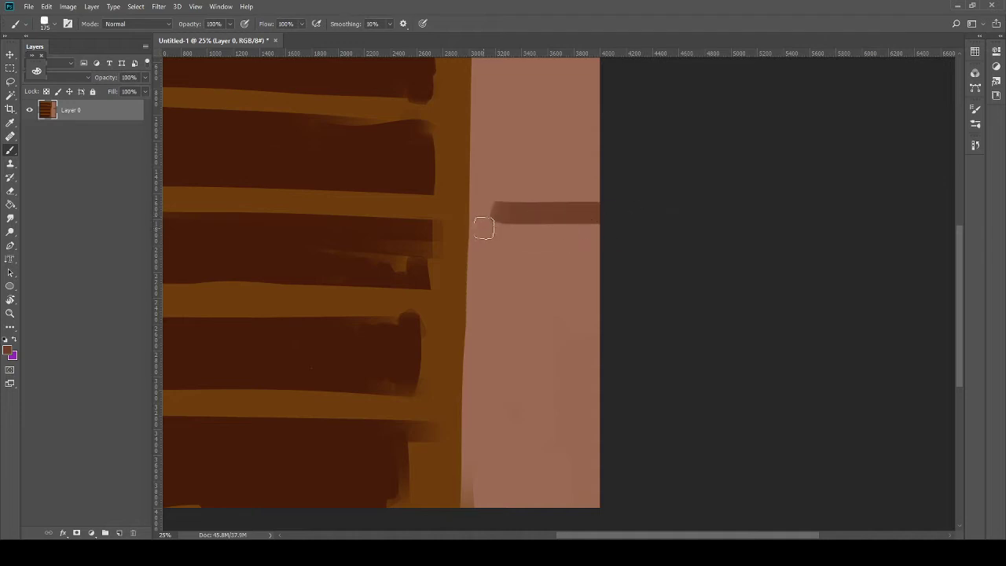
left_click_drag(496, 214, 502, 292)
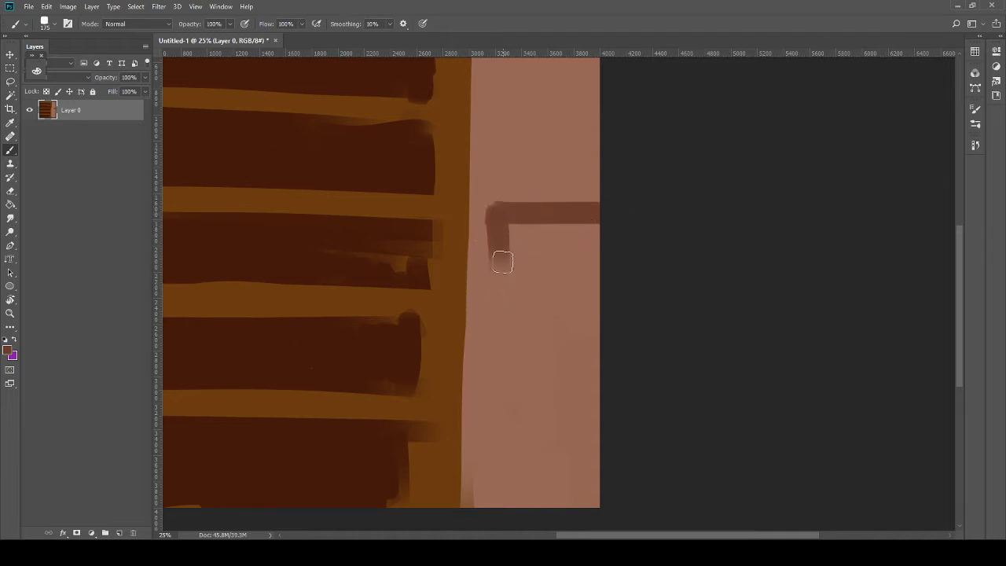
mouse_move(503, 213)
left_mouse_down()
mouse_move(499, 408)
mouse_move(600, 393)
mouse_move(569, 391)
mouse_move(579, 350)
mouse_move(512, 382)
mouse_move(508, 260)
mouse_move(573, 222)
mouse_move(498, 288)
mouse_move(605, 276)
mouse_move(555, 366)
left_mouse_up()
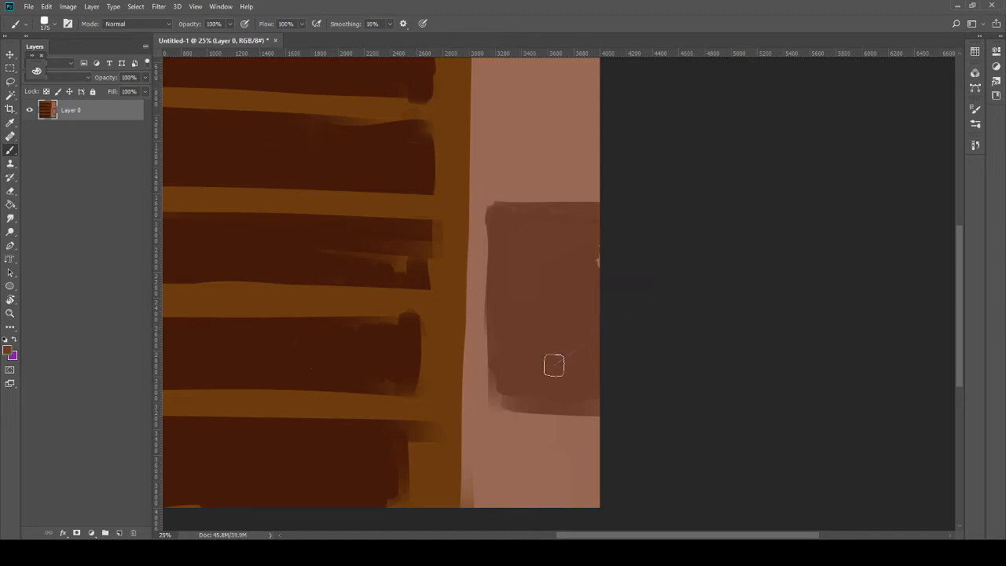
scroll(559, 364, "down", 3)
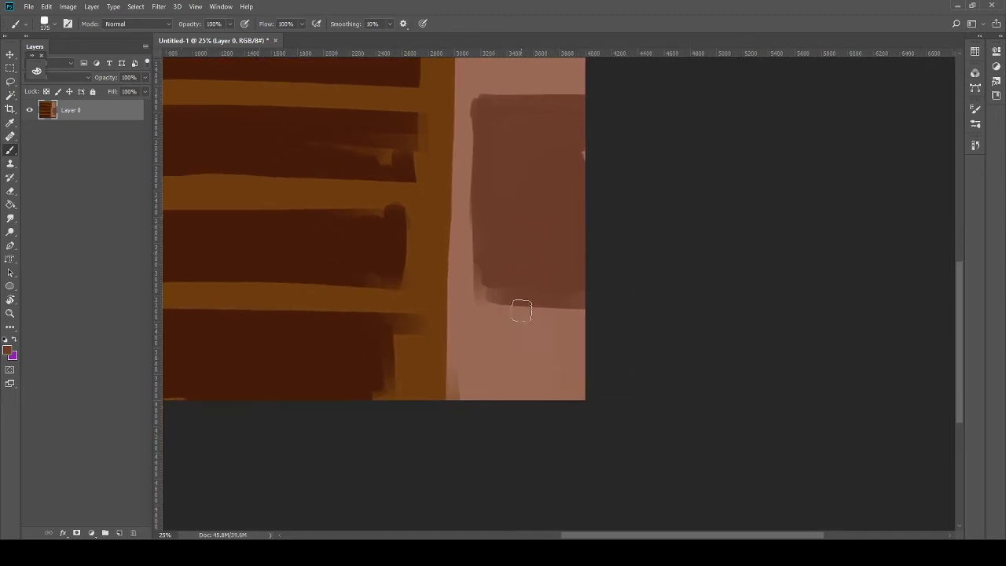
left_click_drag(485, 331, 665, 339)
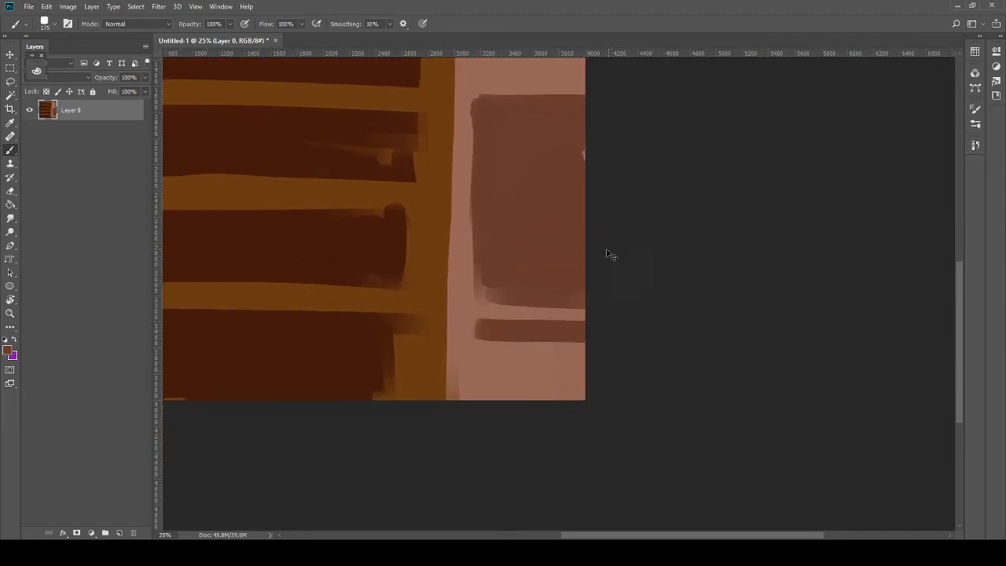
key("ctrl+z")
Step: Extend the upper reddish brown block leftward so it covers the full width of the pinkish strip
scroll(584, 285, "up", 4)
left_click_drag(475, 233, 527, 264)
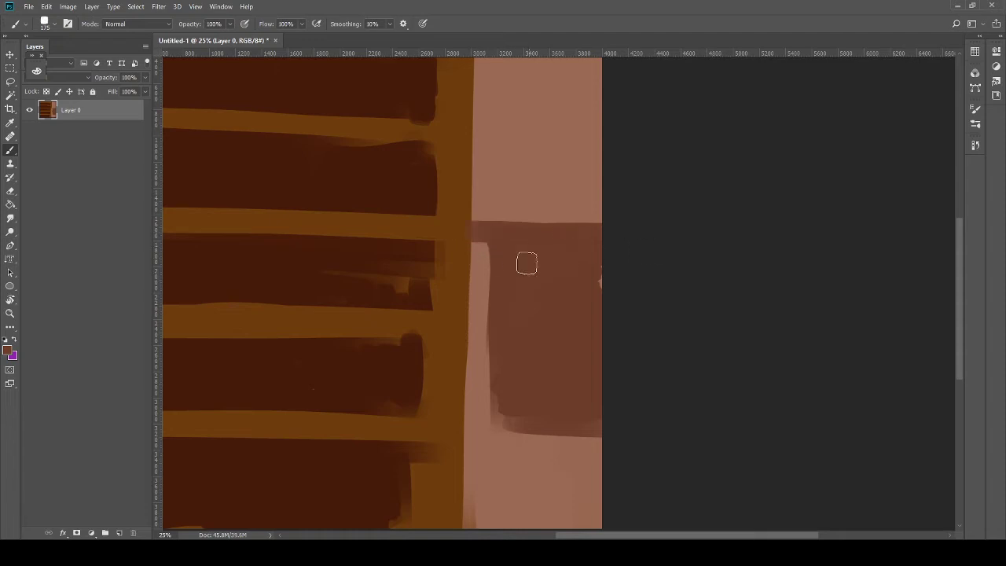
mouse_move(476, 242)
left_mouse_down()
mouse_move(483, 415)
mouse_move(496, 411)
mouse_move(476, 344)
left_mouse_up()
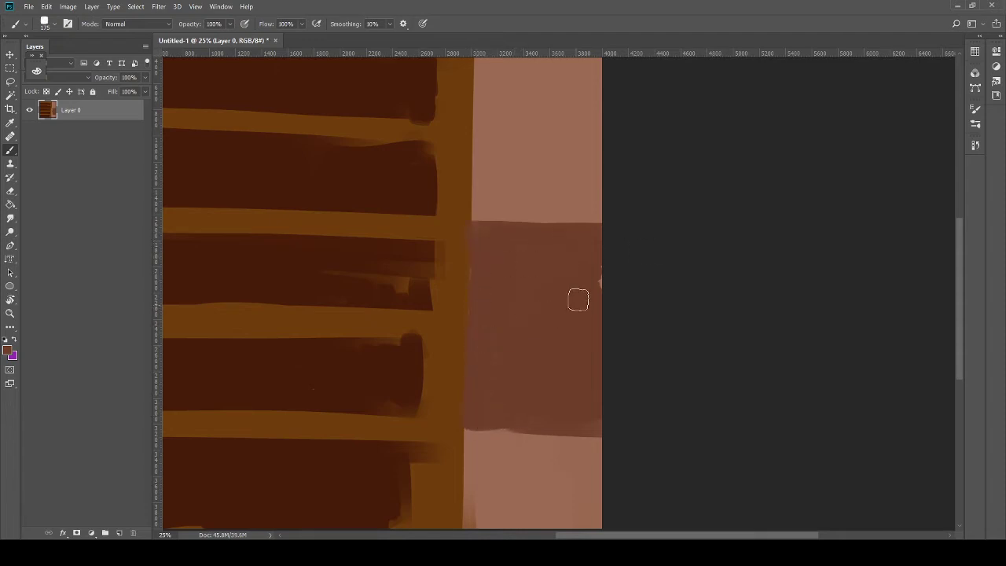
Step: Paint a second reddish brown block at the base of the pinkish strip, leaving a thin pinkish gap between the blocks
left_click_drag(587, 356, 560, 202)
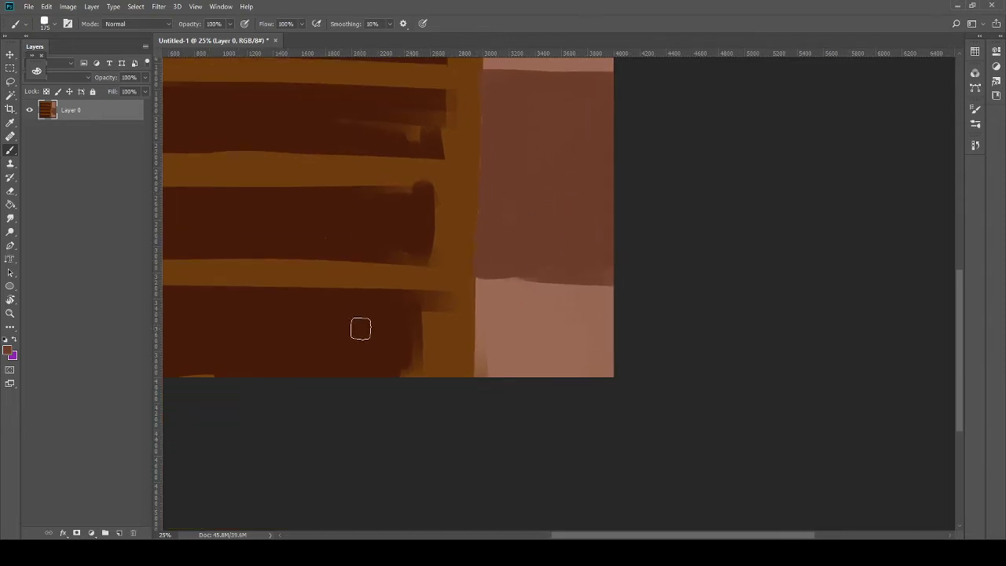
mouse_move(476, 299)
left_mouse_down()
mouse_move(590, 310)
mouse_move(516, 333)
mouse_move(557, 359)
mouse_move(654, 337)
left_mouse_up()
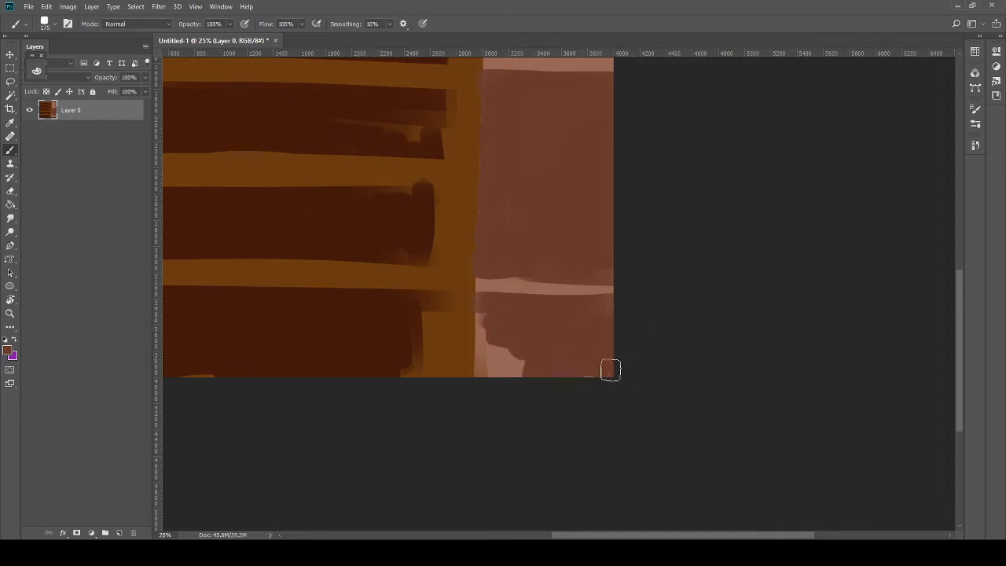
mouse_move(526, 339)
left_mouse_down()
mouse_move(492, 388)
mouse_move(478, 353)
left_mouse_up()
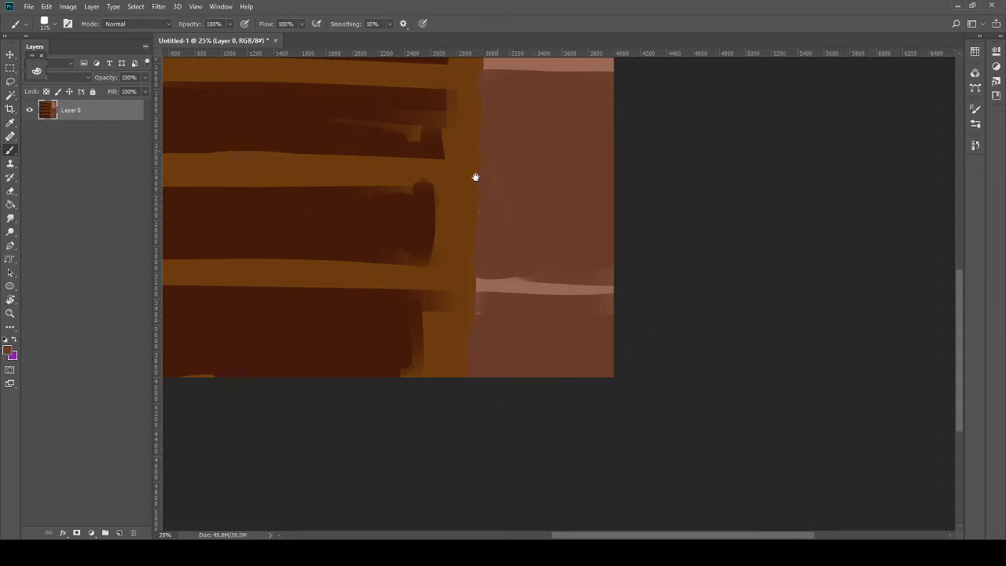
key("i")
mouse_move(527, 269)
left_mouse_down()
mouse_move(472, 315)
mouse_move(425, 333)
left_mouse_up()
key("b")
mouse_move(452, 193)
left_mouse_down()
mouse_move(420, 343)
mouse_move(474, 366)
left_mouse_up()
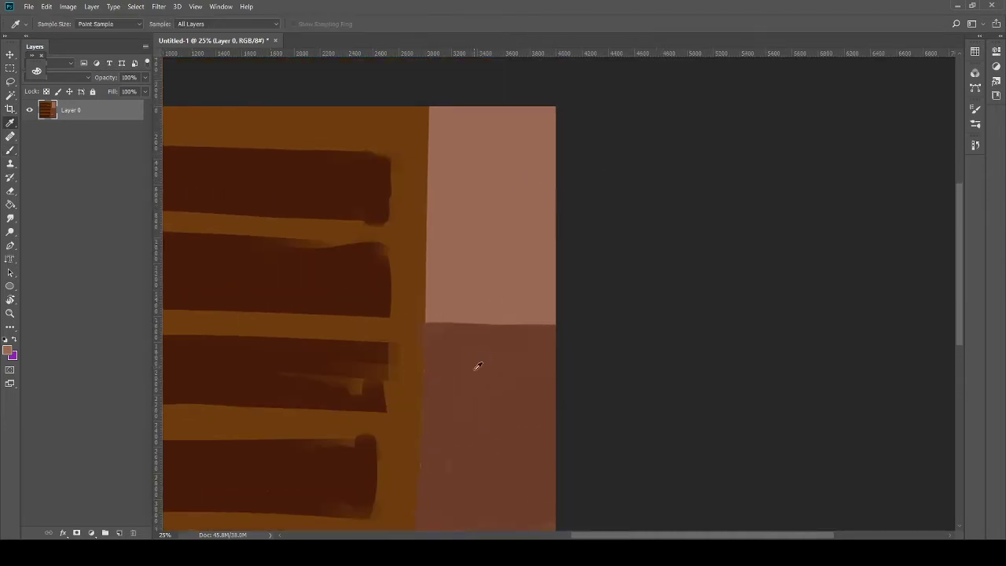
mouse_move(434, 294)
left_mouse_down()
mouse_move(555, 299)
mouse_move(529, 303)
mouse_move(615, 328)
left_mouse_up()
key("ctrl+z")
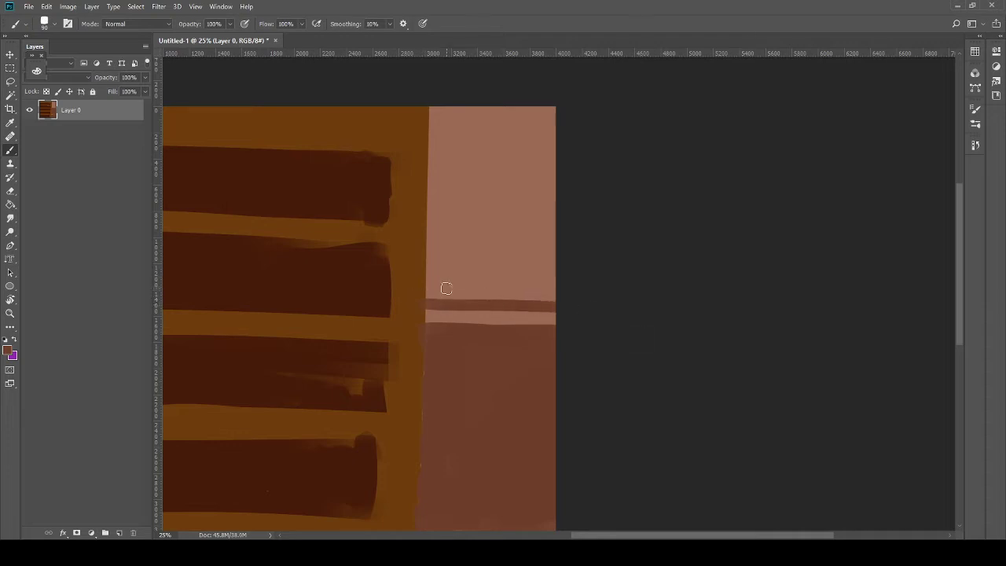
key("ctrl+z")
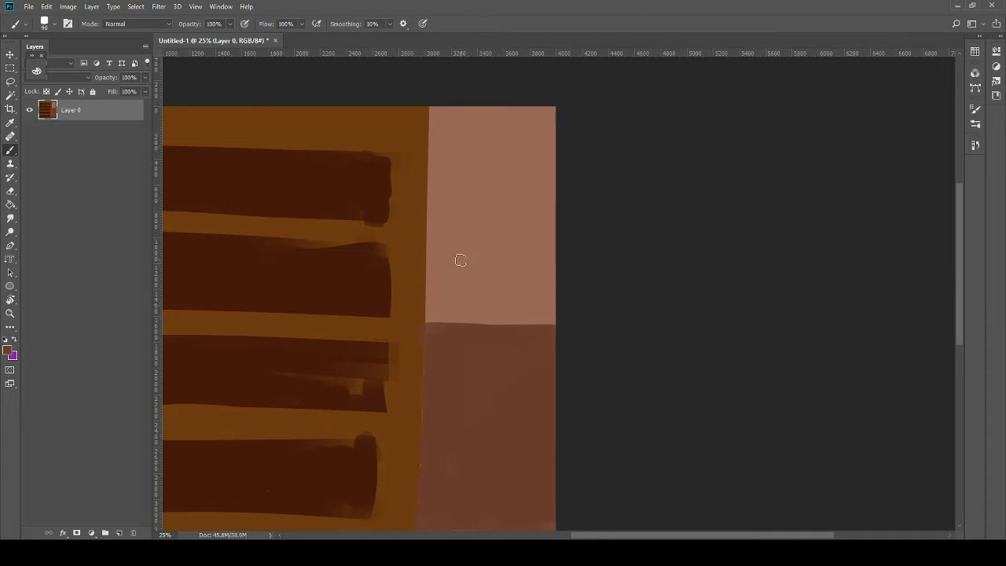
left_click_drag(439, 265, 472, 135)
mouse_move(461, 169)
left_mouse_down()
mouse_move(477, 217)
mouse_move(461, 234)
mouse_move(474, 227)
mouse_move(555, 294)
mouse_move(644, 272)
left_mouse_up()
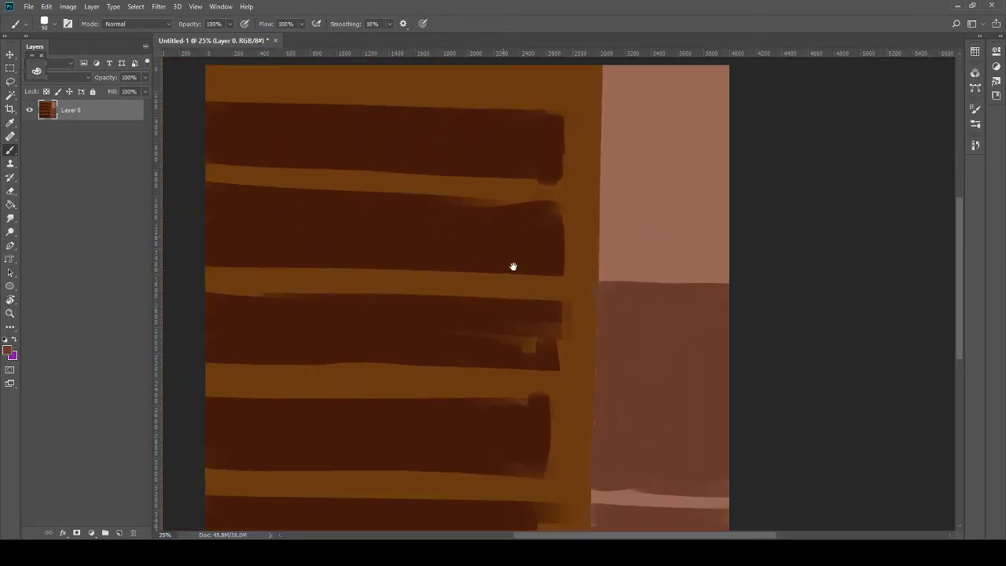
left_click_drag(513, 267, 558, 270)
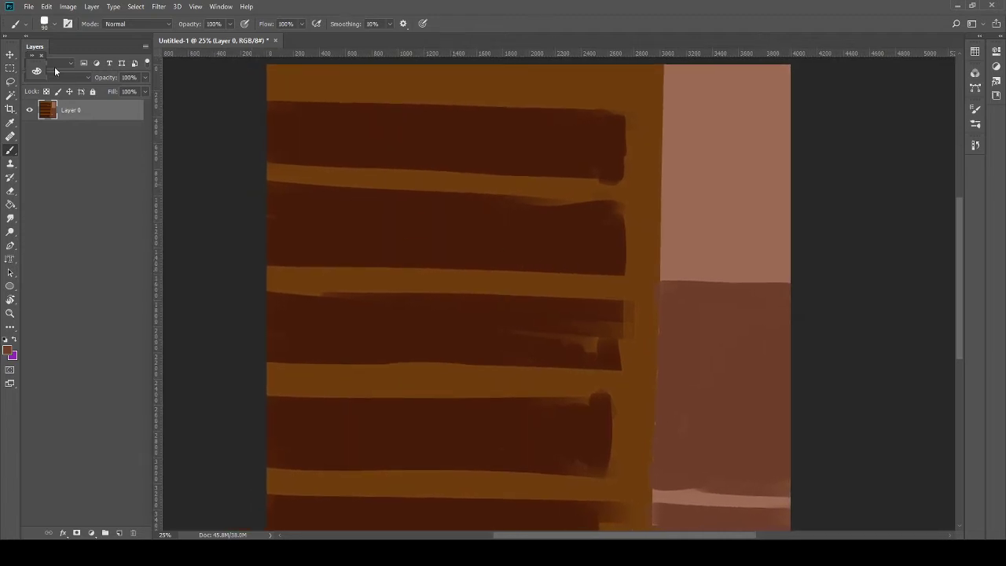
left_click_drag(36, 76, 276, 148)
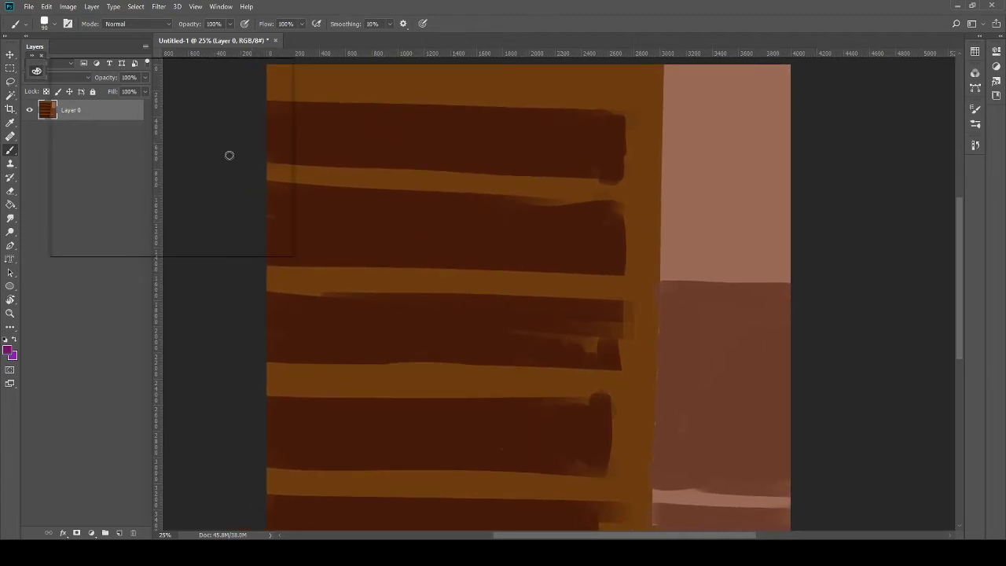
left_click_drag(275, 68, 272, 71)
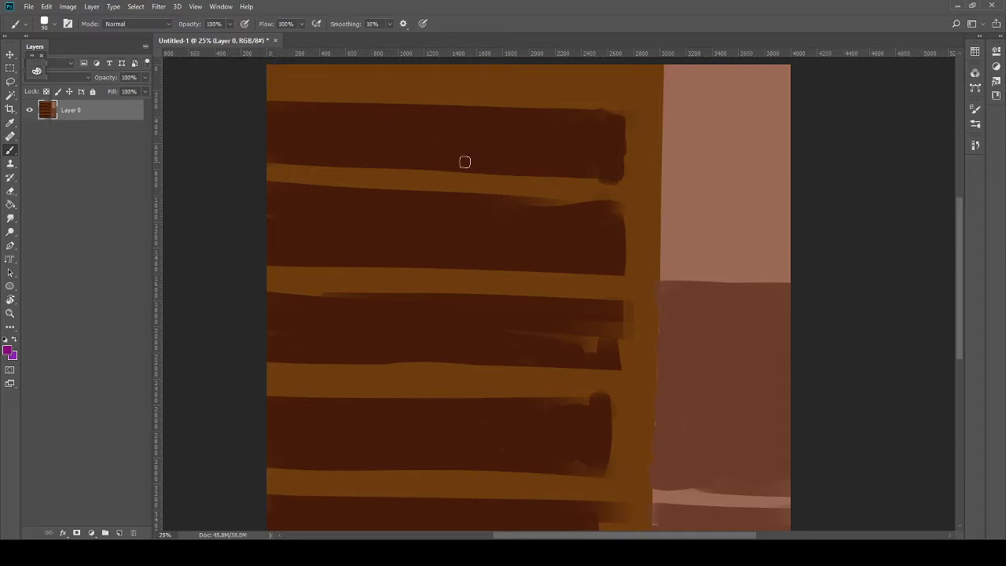
Step: Fill the notch at the right end of the third plank with the planks' dark brown
left_click_drag(484, 286, 415, 233)
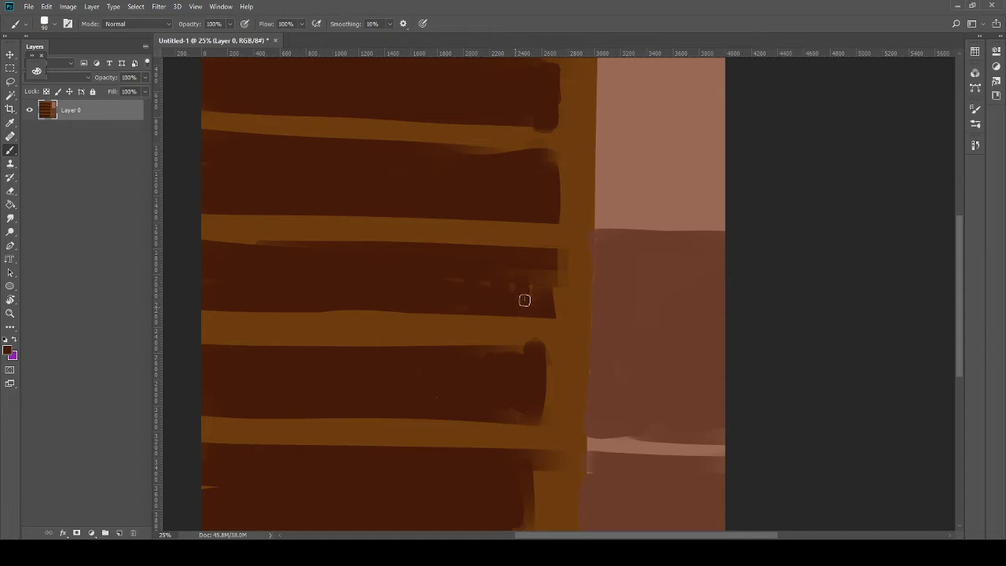
mouse_move(455, 288)
left_mouse_down()
mouse_move(441, 217)
mouse_move(495, 292)
mouse_move(511, 386)
left_mouse_up()
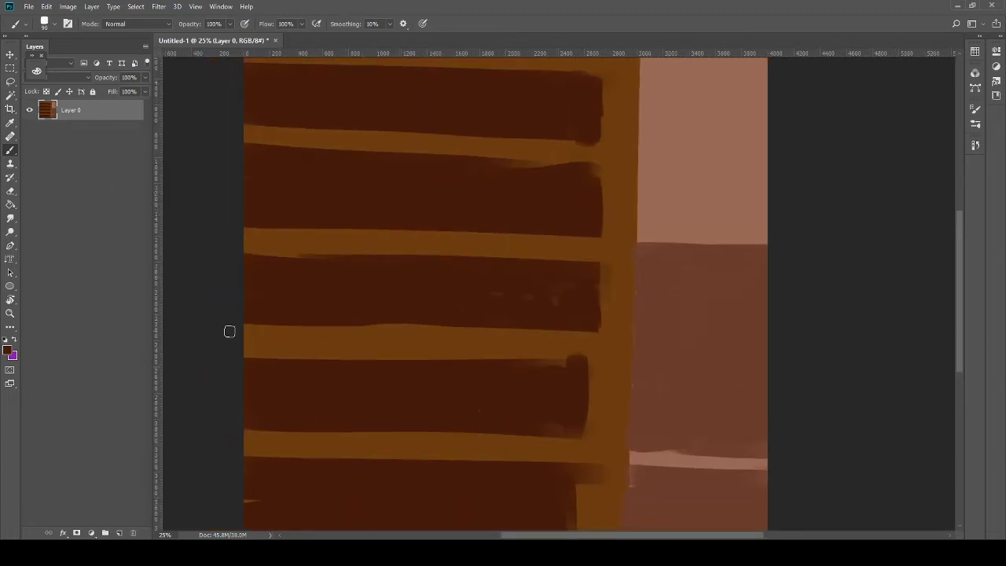
Step: Choose a darker, nearly black brown as the painting colour
left_click_drag(359, 240, 341, 280)
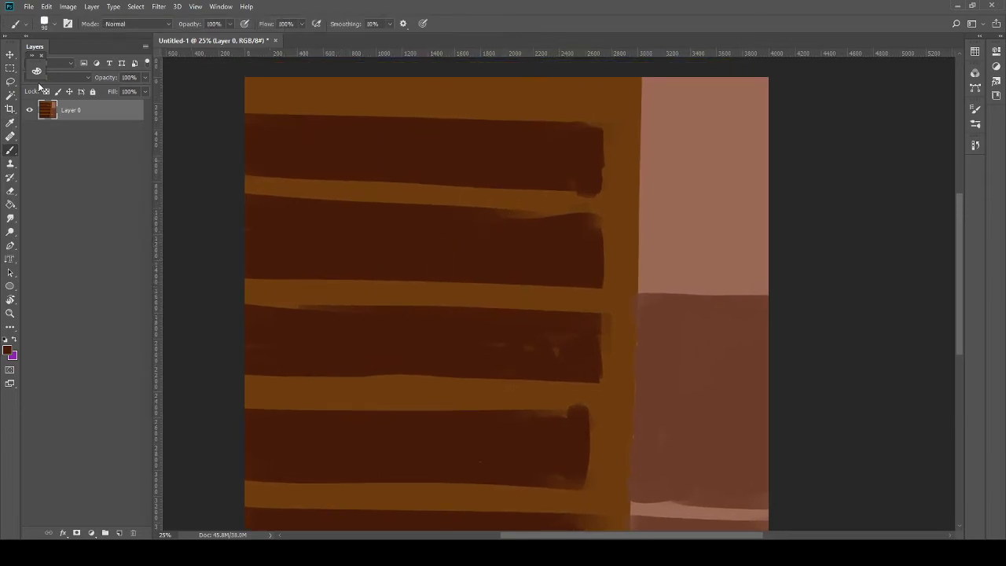
left_click_drag(37, 73, 272, 245)
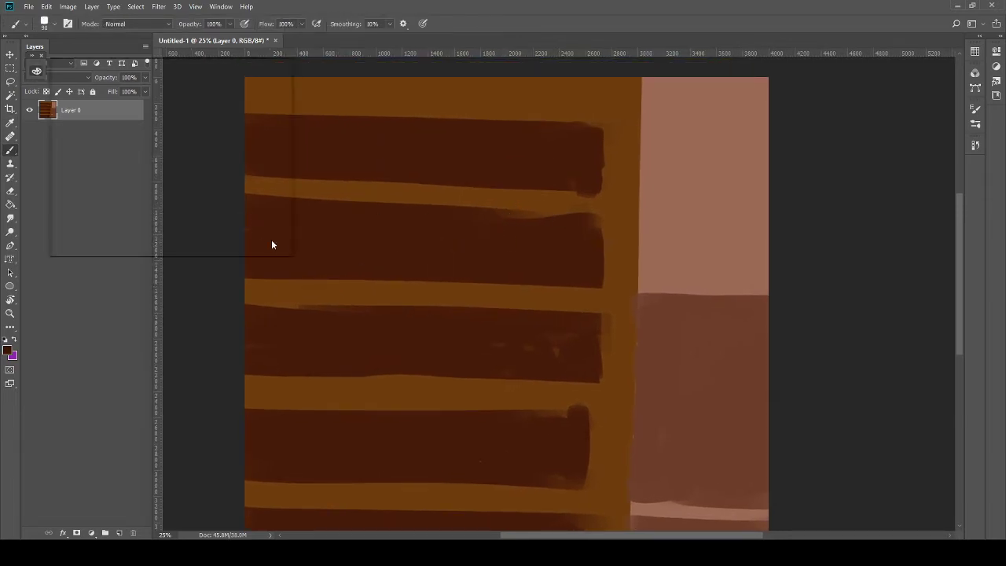
left_click_drag(272, 66, 289, 95)
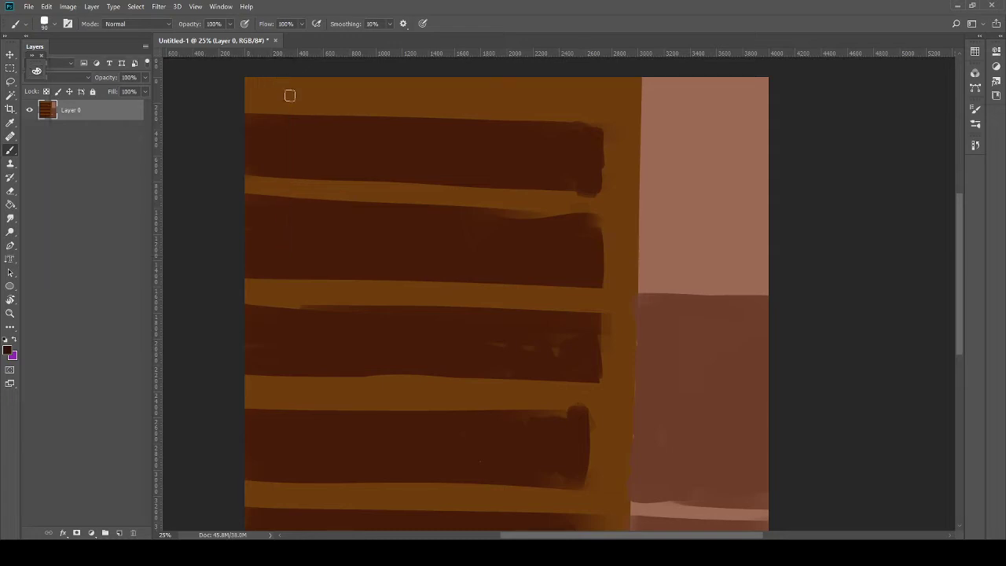
left_click_drag(243, 232, 472, 230)
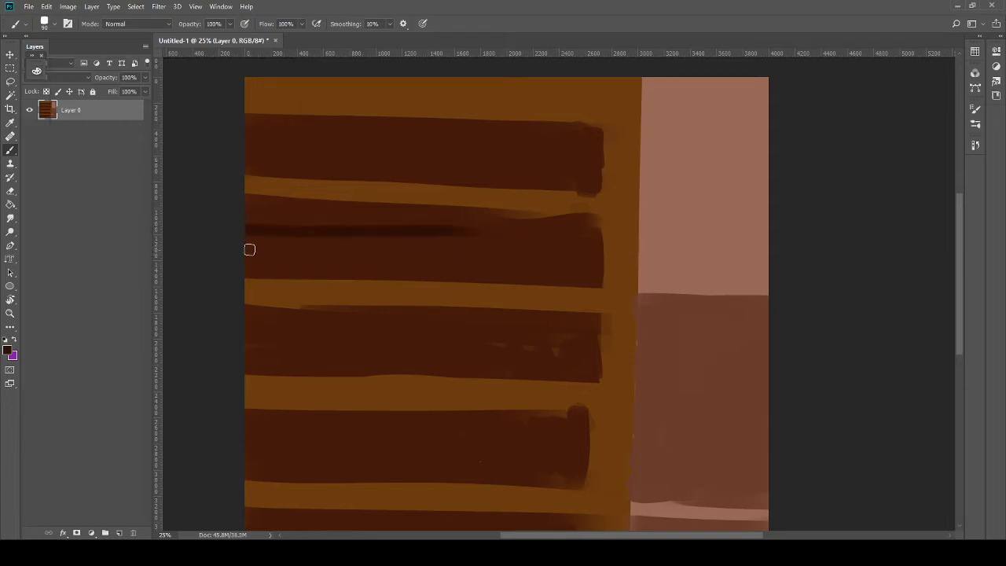
key("ctrl+z")
left_click_drag(246, 229, 430, 243)
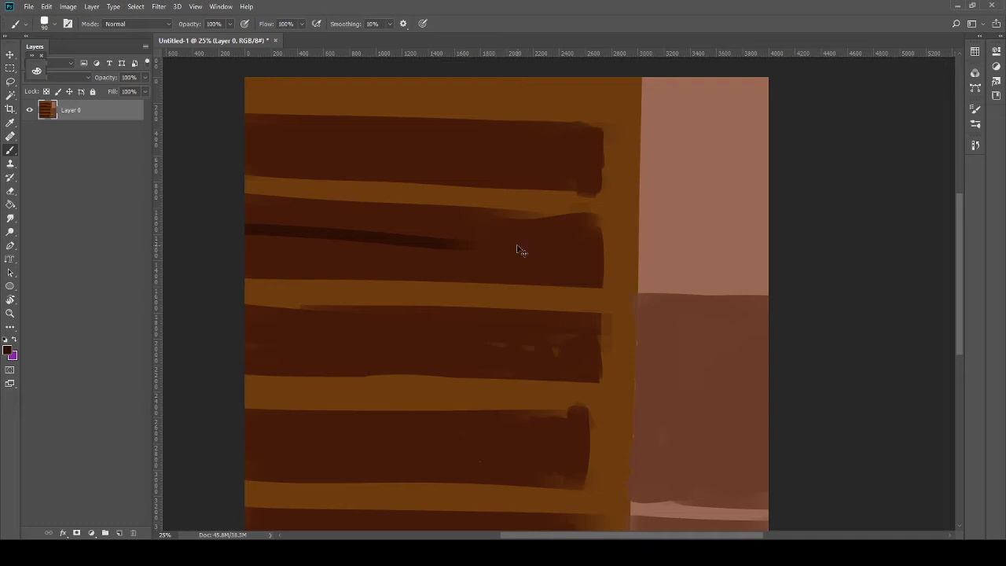
key("ctrl+z")
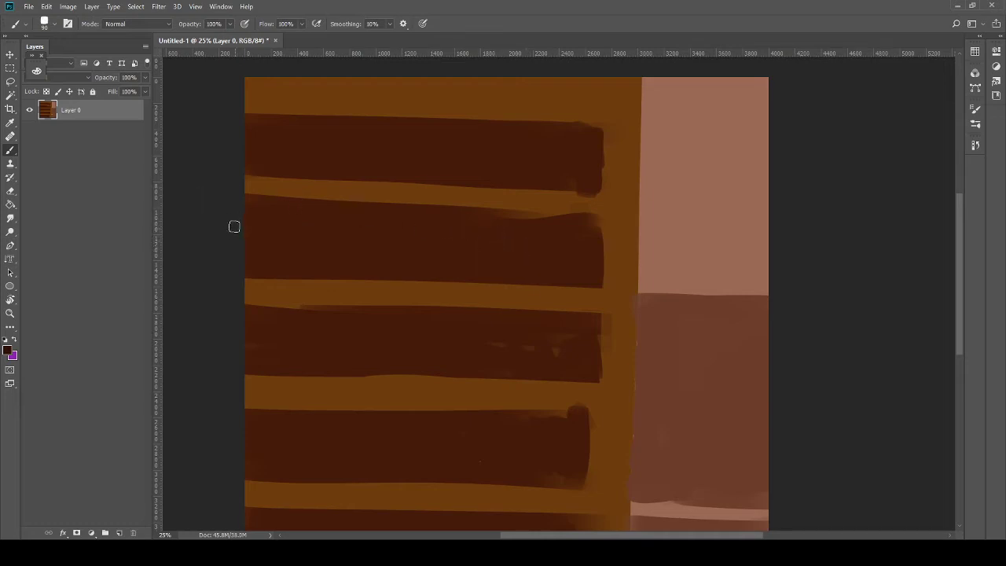
left_click_drag(233, 227, 629, 232)
key("ctrl+z")
Step: Outline the shadow area of the second plank with nearly black brown strokes and start filling it in
mouse_move(224, 228)
left_mouse_down()
mouse_move(540, 235)
mouse_move(559, 291)
mouse_move(445, 272)
left_mouse_up()
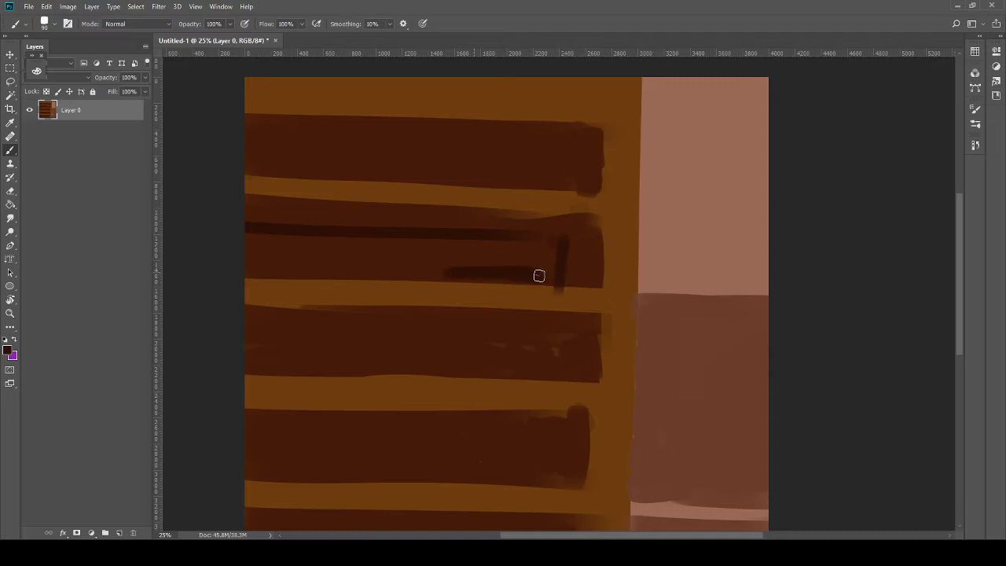
mouse_move(539, 276)
left_mouse_down()
mouse_move(554, 249)
mouse_move(533, 256)
mouse_move(511, 244)
mouse_move(570, 244)
mouse_move(533, 213)
mouse_move(537, 242)
mouse_move(552, 227)
mouse_move(540, 232)
mouse_move(556, 236)
mouse_move(531, 240)
mouse_move(607, 244)
mouse_move(549, 246)
mouse_move(598, 243)
left_mouse_up()
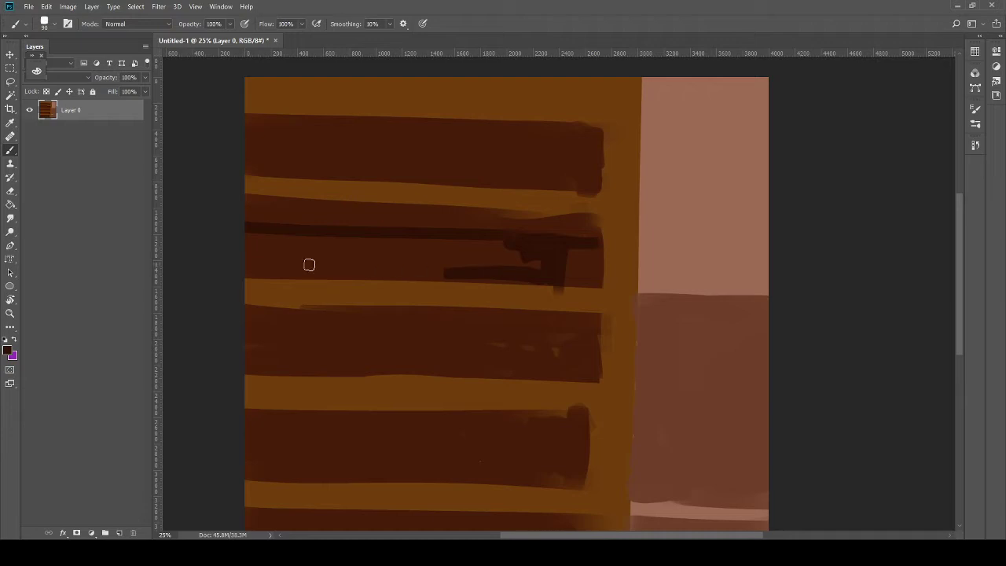
left_click_drag(239, 269, 471, 273)
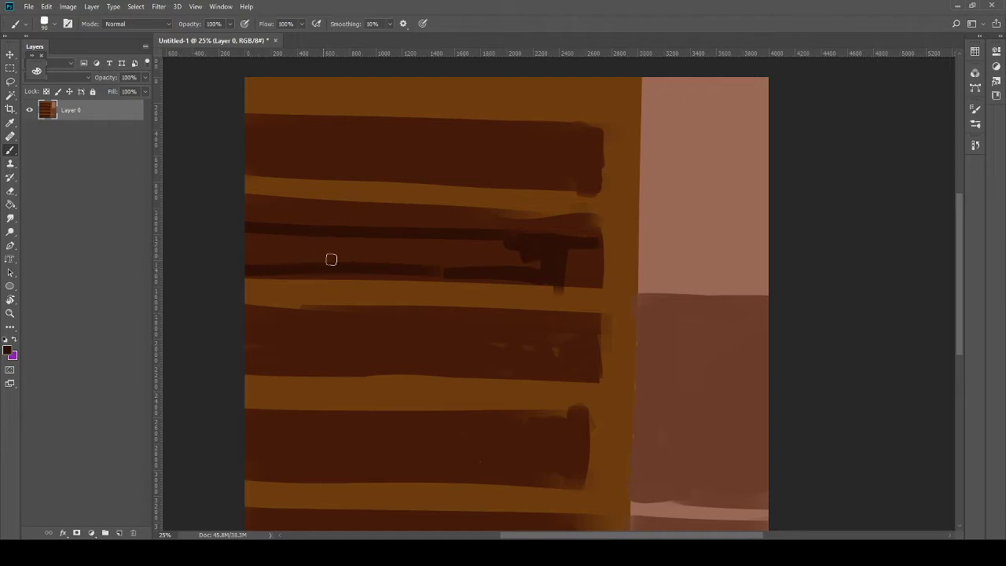
key("ctrl+z")
mouse_move(249, 274)
left_mouse_down()
mouse_move(466, 277)
mouse_move(261, 263)
mouse_move(329, 257)
mouse_move(301, 246)
mouse_move(392, 234)
mouse_move(374, 245)
mouse_move(407, 257)
mouse_move(399, 260)
mouse_move(437, 245)
left_mouse_up()
Step: Enlarge the brush to 175 and finish shading the second plank, leaving a lighter strip along its upper edge
key("bracketright")
key("bracketright")
key("bracketright")
key("bracketright")
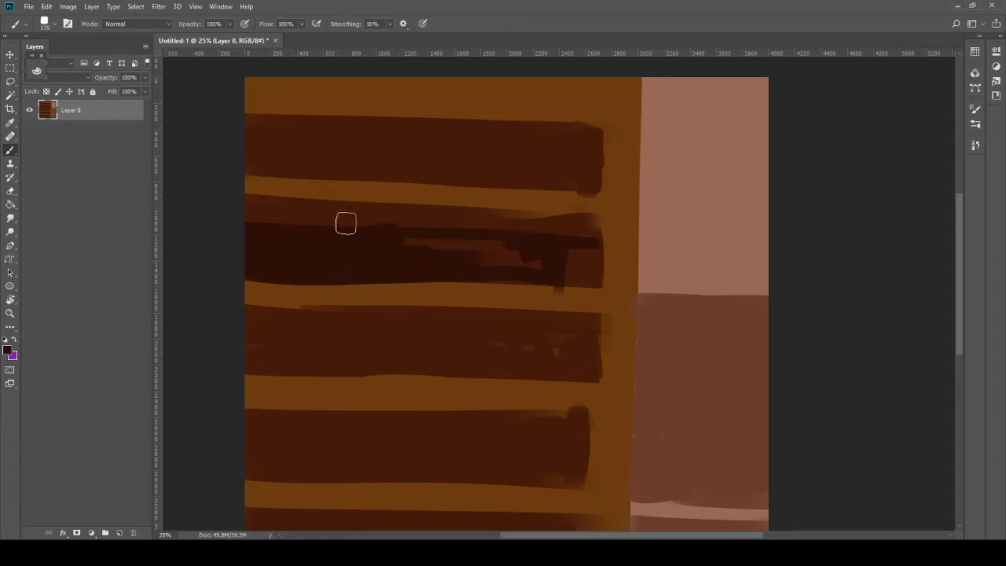
mouse_move(244, 227)
left_mouse_down()
mouse_move(438, 242)
mouse_move(199, 236)
mouse_move(460, 238)
mouse_move(379, 241)
mouse_move(220, 220)
mouse_move(511, 244)
left_mouse_up()
mouse_move(581, 238)
left_mouse_down()
mouse_move(543, 250)
mouse_move(563, 275)
mouse_move(592, 273)
left_mouse_up()
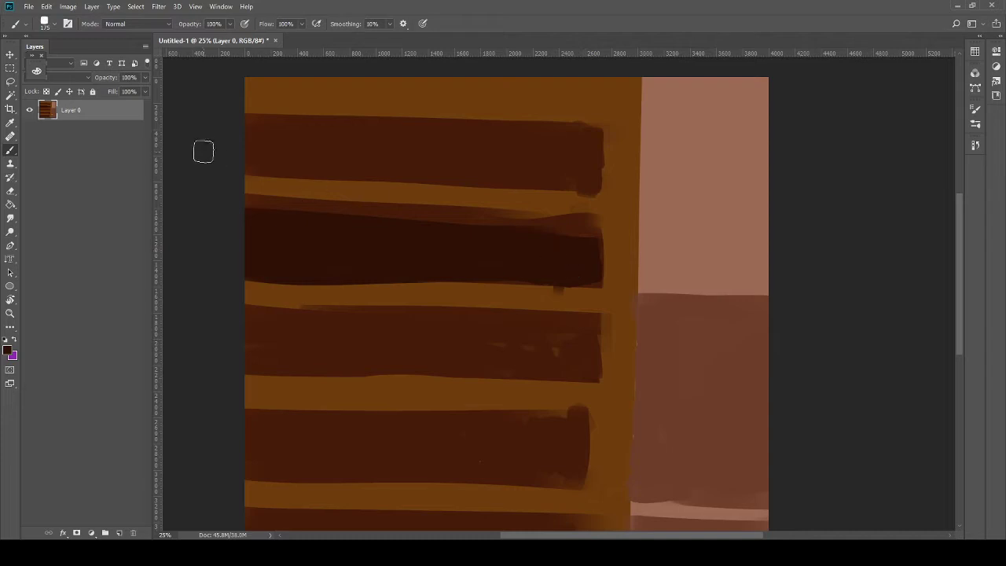
Step: Shade the topmost plank with the nearly black brown, leaving a thin lighter strip along its upper edge
left_click_drag(256, 155, 566, 153)
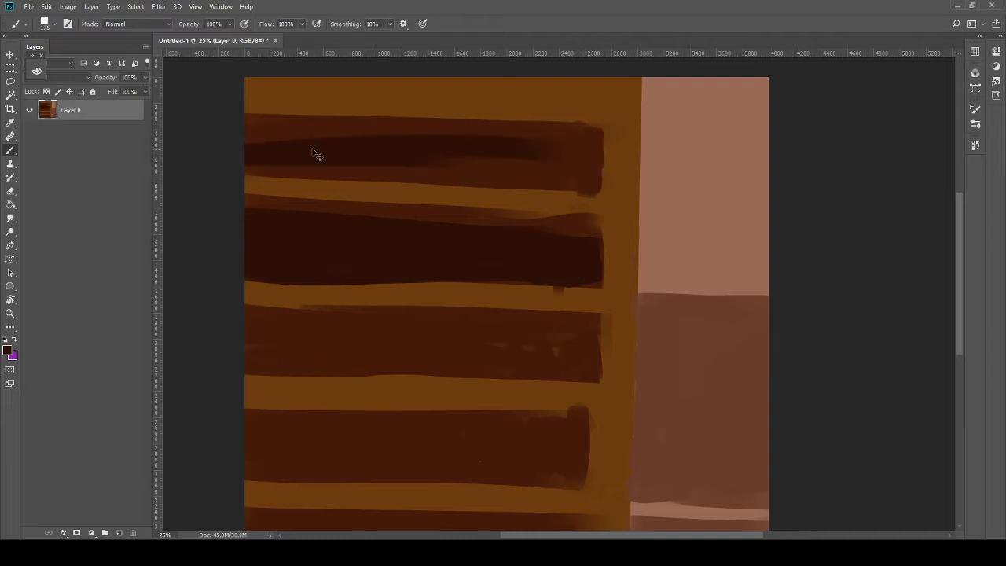
key("ctrl+z")
mouse_move(234, 130)
left_mouse_down()
mouse_move(575, 154)
mouse_move(593, 167)
mouse_move(584, 166)
mouse_move(584, 181)
mouse_move(405, 160)
mouse_move(518, 170)
mouse_move(332, 173)
left_mouse_up()
mouse_move(236, 169)
left_mouse_down()
mouse_move(338, 168)
mouse_move(360, 150)
left_mouse_up()
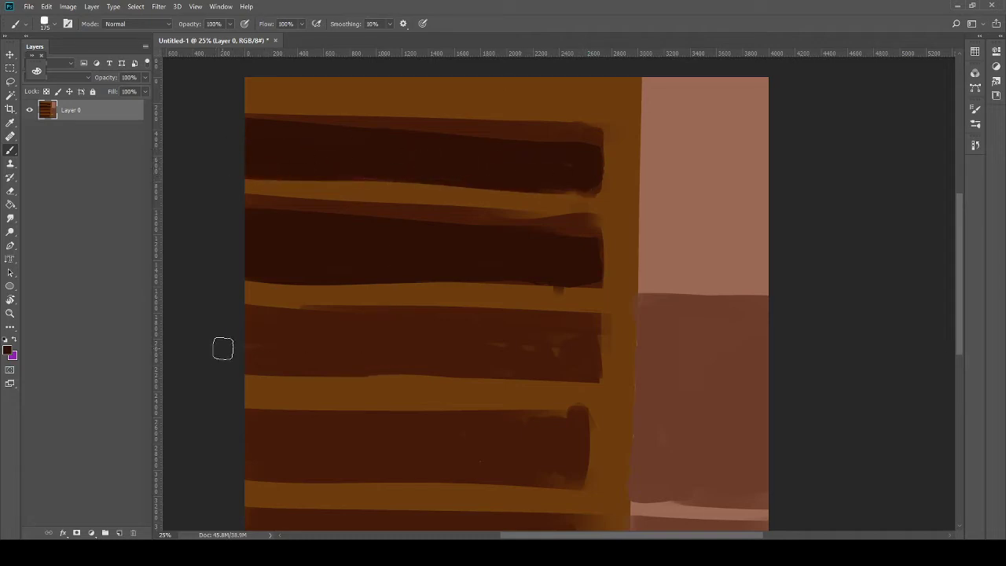
Step: Shade the third plank with the nearly black brown out to its right end, keeping its upper edge lighter
left_click_drag(228, 336, 562, 335)
left_click_drag(260, 330, 602, 344)
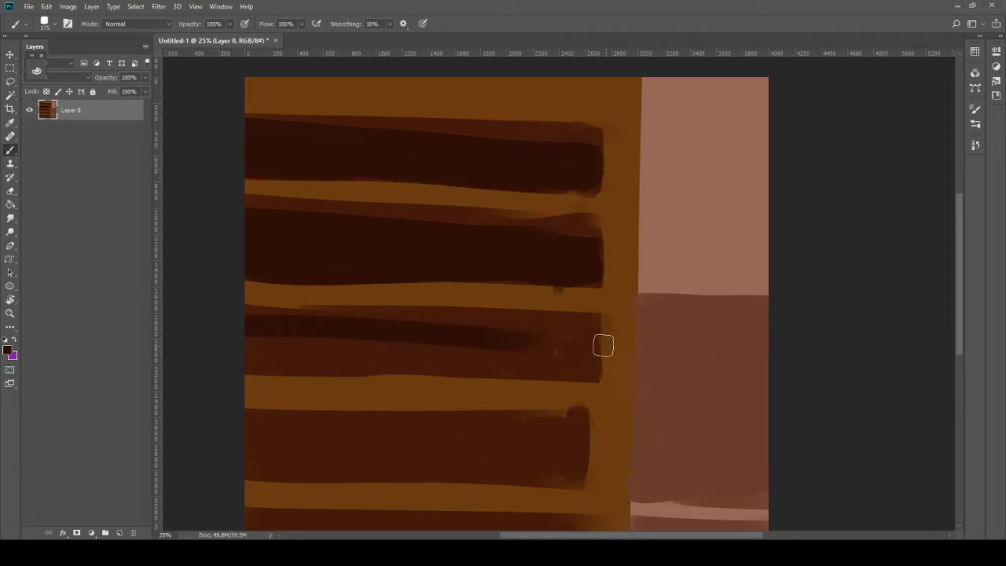
mouse_move(477, 343)
left_mouse_down()
mouse_move(569, 339)
mouse_move(570, 363)
left_mouse_up()
mouse_move(256, 375)
left_mouse_down()
mouse_move(548, 363)
mouse_move(536, 362)
mouse_move(555, 370)
mouse_move(545, 359)
mouse_move(314, 343)
mouse_move(271, 350)
mouse_move(169, 401)
left_mouse_up()
scroll(477, 330, "down", 5)
scroll(476, 330, "right", 3)
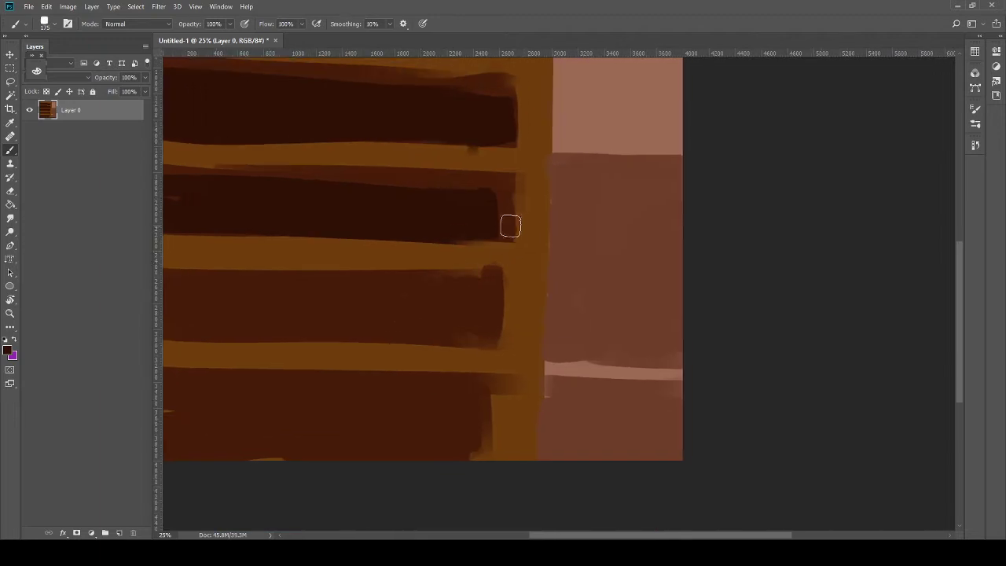
mouse_move(510, 225)
left_mouse_down()
mouse_move(489, 205)
mouse_move(541, 219)
mouse_move(501, 216)
left_mouse_up()
Step: Shade the lower half of the fourth plank with the nearly black brown along its whole length
scroll(487, 330, "left", 3)
scroll(488, 330, "down", 1)
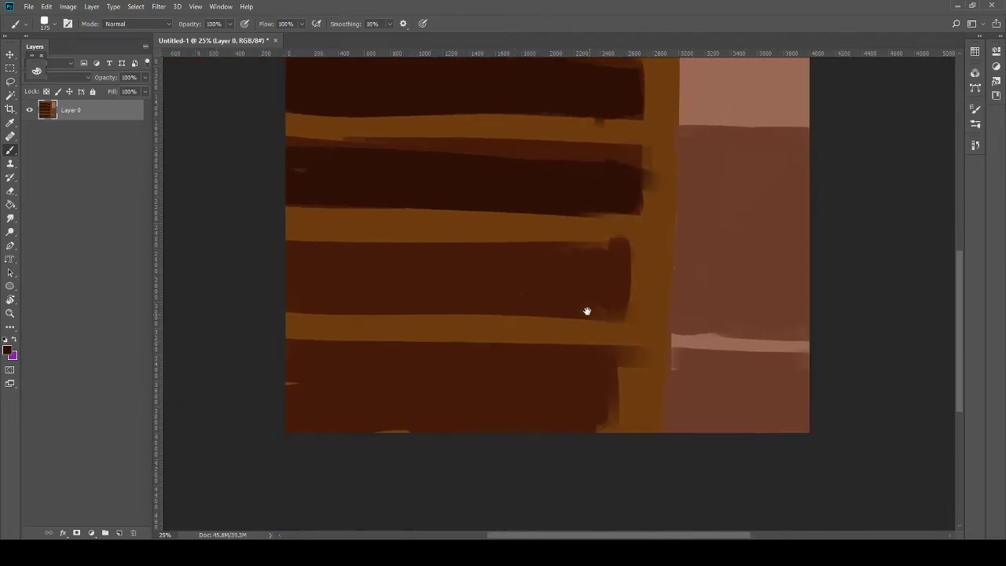
mouse_move(283, 274)
left_mouse_down()
mouse_move(712, 286)
mouse_move(444, 295)
mouse_move(621, 303)
mouse_move(594, 307)
mouse_move(185, 312)
left_mouse_up()
left_click_drag(354, 299, 554, 314)
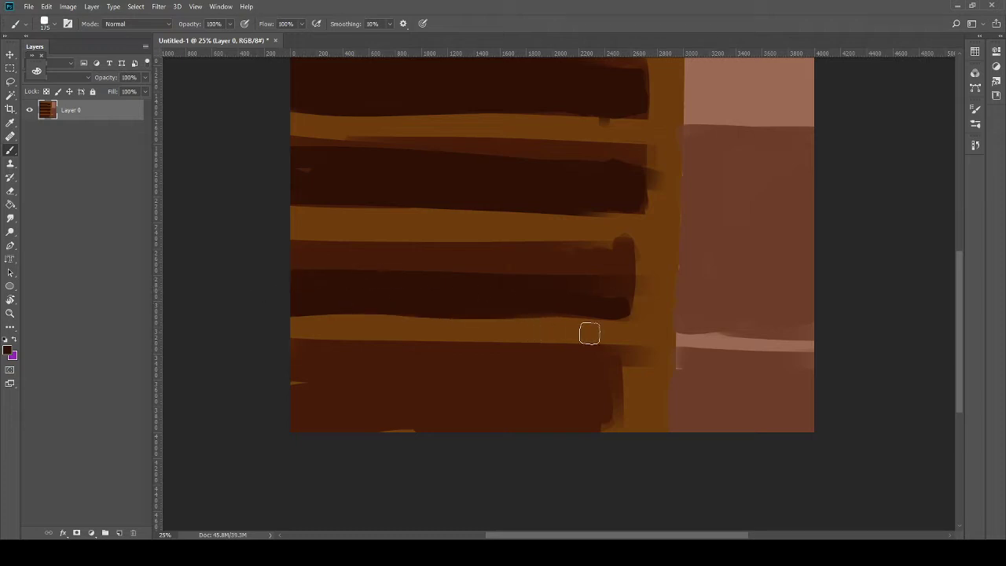
Step: Shade the bottom plank with the nearly black brown down to the canvas edge, leaving a lighter strip above
scroll(600, 322, "down", 3)
scroll(599, 322, "left", 1)
left_click_drag(607, 337, 215, 323)
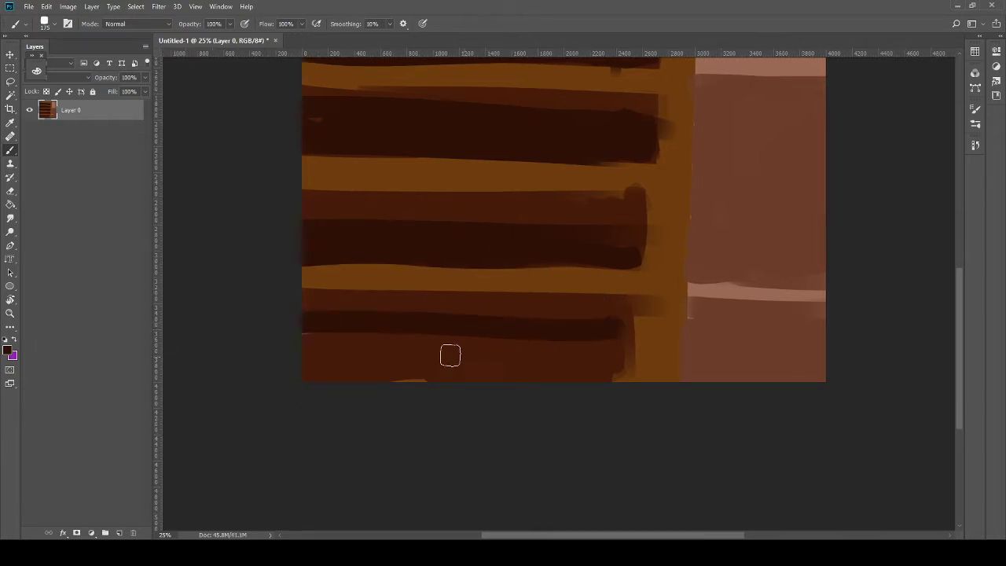
mouse_move(291, 340)
left_mouse_down()
mouse_move(604, 343)
mouse_move(627, 401)
mouse_move(603, 370)
mouse_move(539, 378)
mouse_move(437, 339)
mouse_move(283, 373)
mouse_move(519, 364)
mouse_move(337, 344)
left_mouse_up()
Step: Sample the background brown, paint over the ragged right ends of the planks, and pick up the planks' reddish dark brown
left_click(662, 270, "alt")
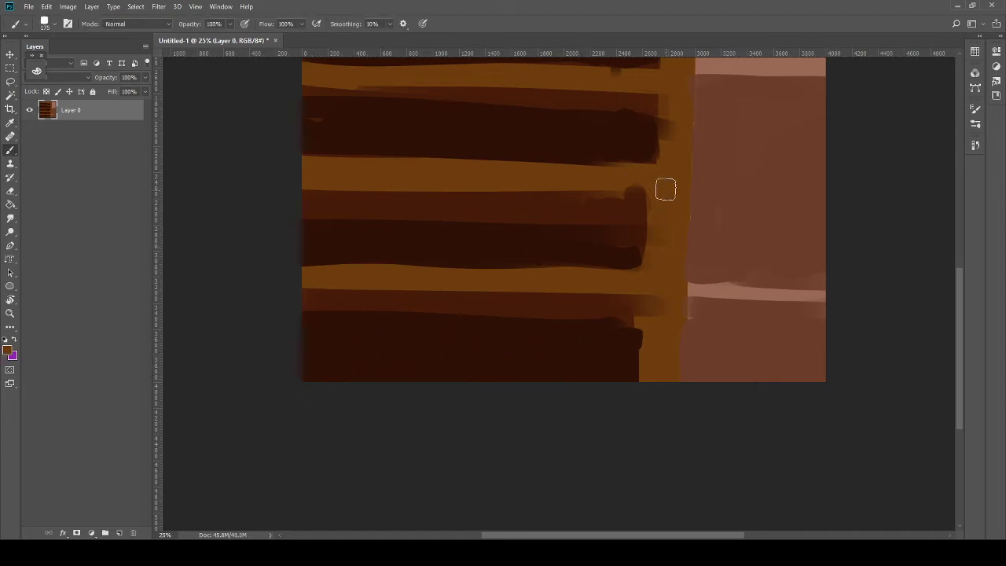
left_click_drag(649, 270, 626, 380)
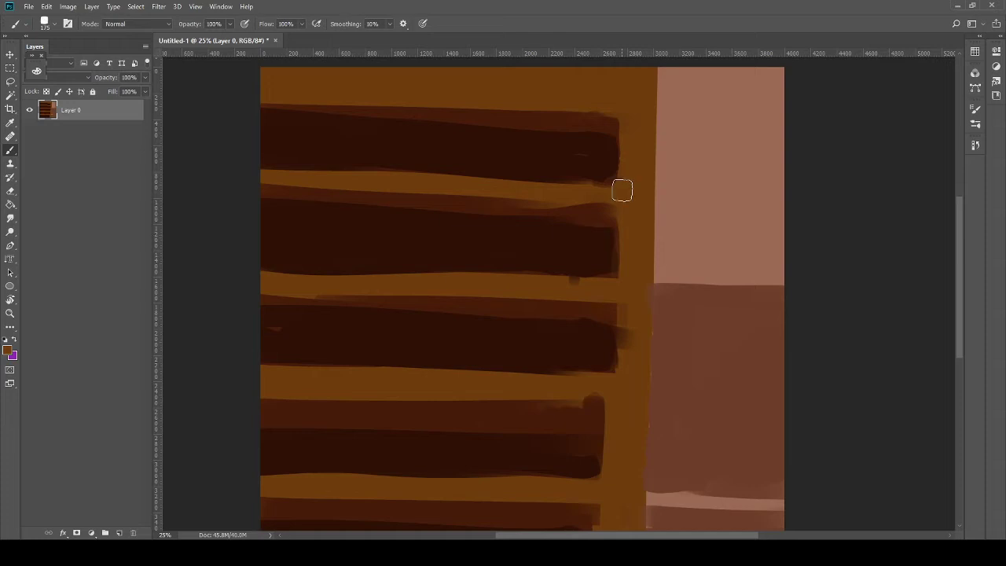
left_click_drag(622, 190, 629, 354)
key("alt")
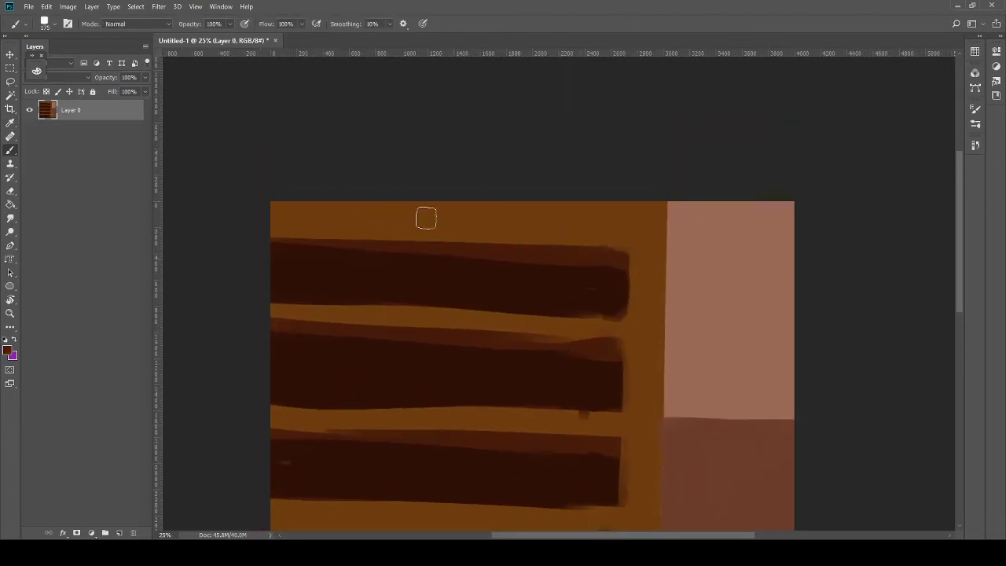
Step: Paint a thin nearly black brown plank along the canvas's top edge, above the first full plank
mouse_move(314, 196)
left_mouse_down()
mouse_move(617, 213)
mouse_move(601, 187)
mouse_move(584, 213)
left_mouse_up()
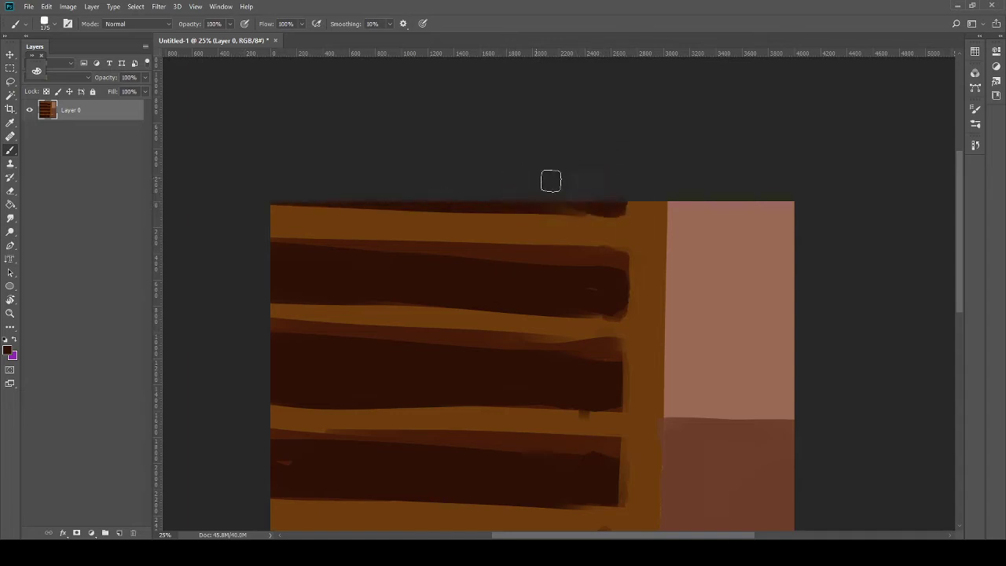
left_click_drag(547, 446, 466, 253)
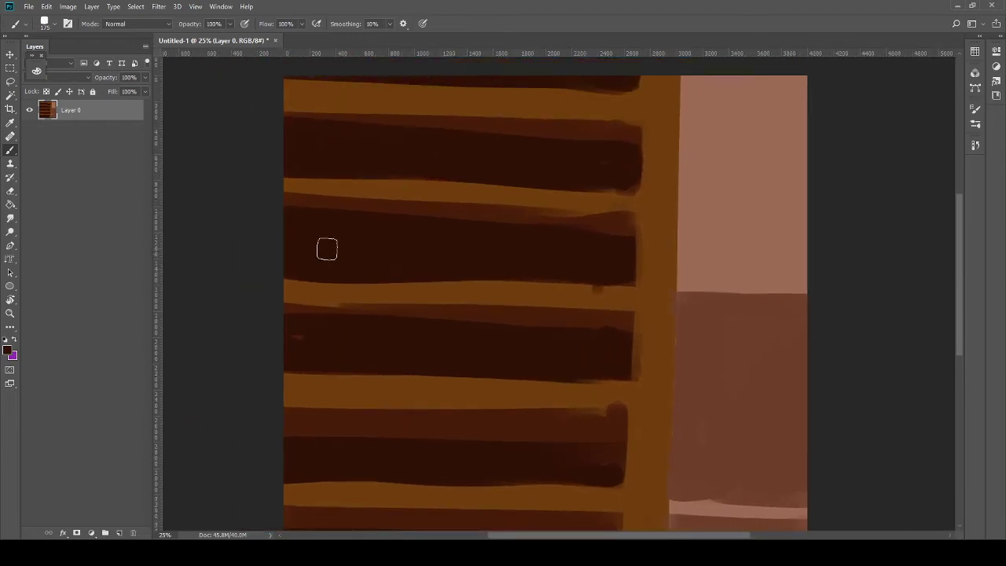
Step: Add a new layer above the plank painting and shrink the brush to a thin size for line work
left_click(119, 533)
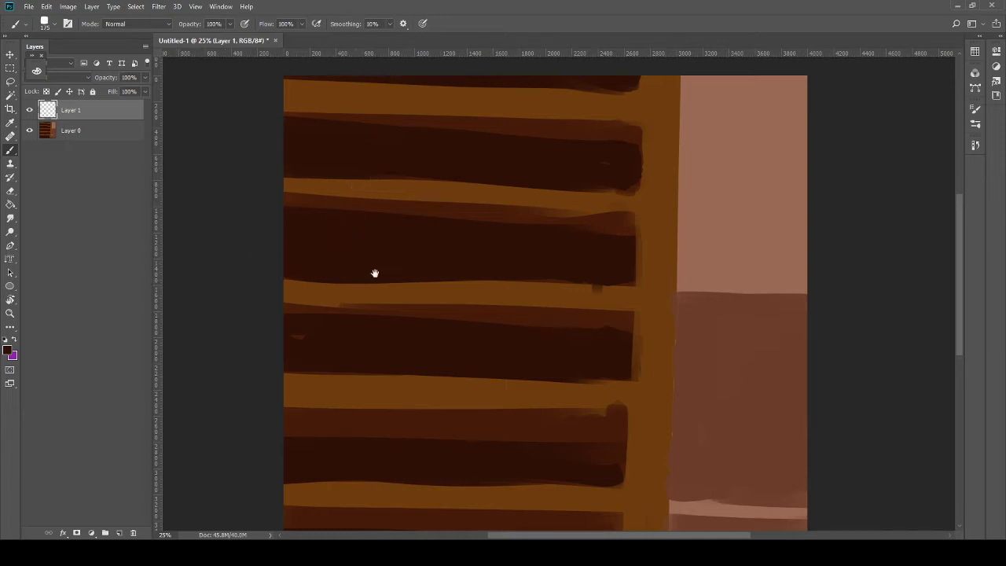
left_click_drag(373, 272, 303, 247)
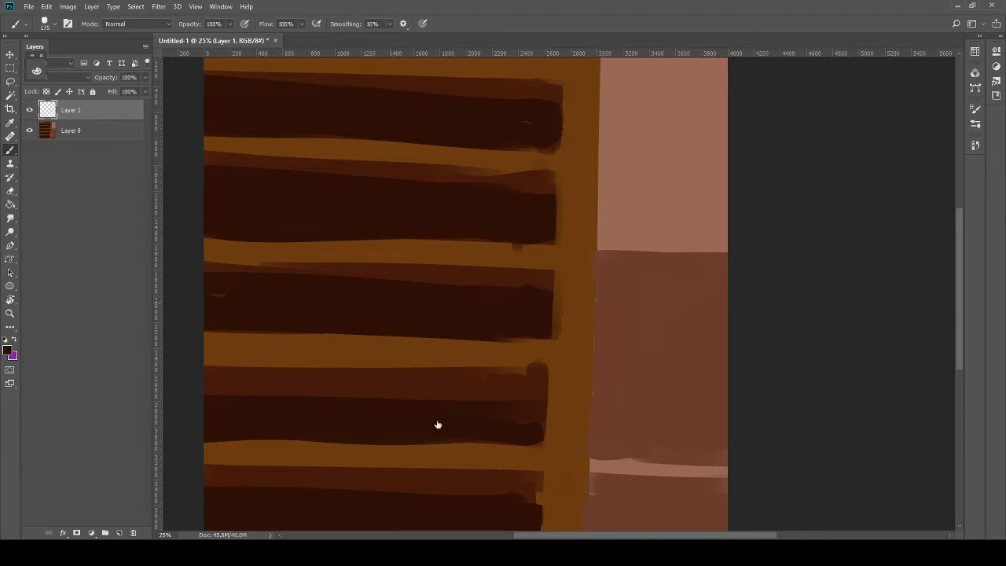
key("bracketleft")
key("bracketleft")
key("bracketleft")
key("bracketleft")
key("bracketleft")
key("bracketleft")
key("bracketleft")
key("bracketleft")
key("bracketleft")
key("bracketleft")
key("bracketleft")
mouse_move(478, 163)
left_mouse_down()
mouse_move(637, 196)
mouse_move(675, 169)
left_mouse_up()
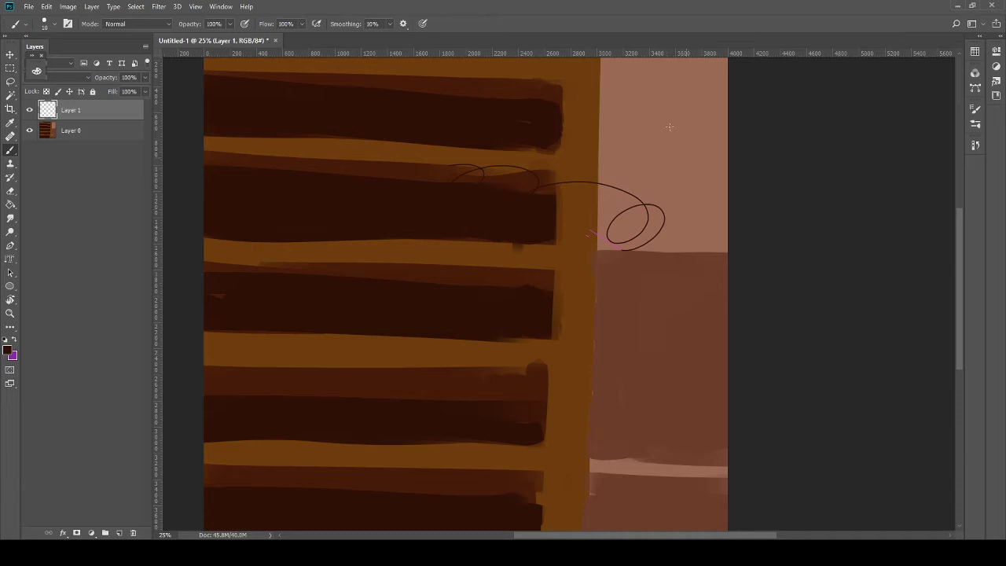
key("ctrl+z")
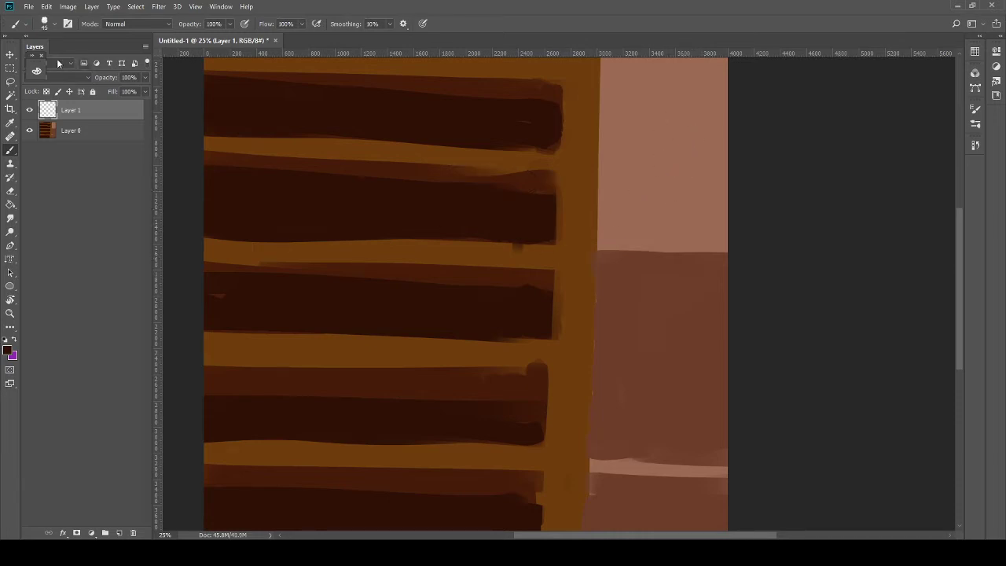
left_click_drag(37, 73, 288, 134)
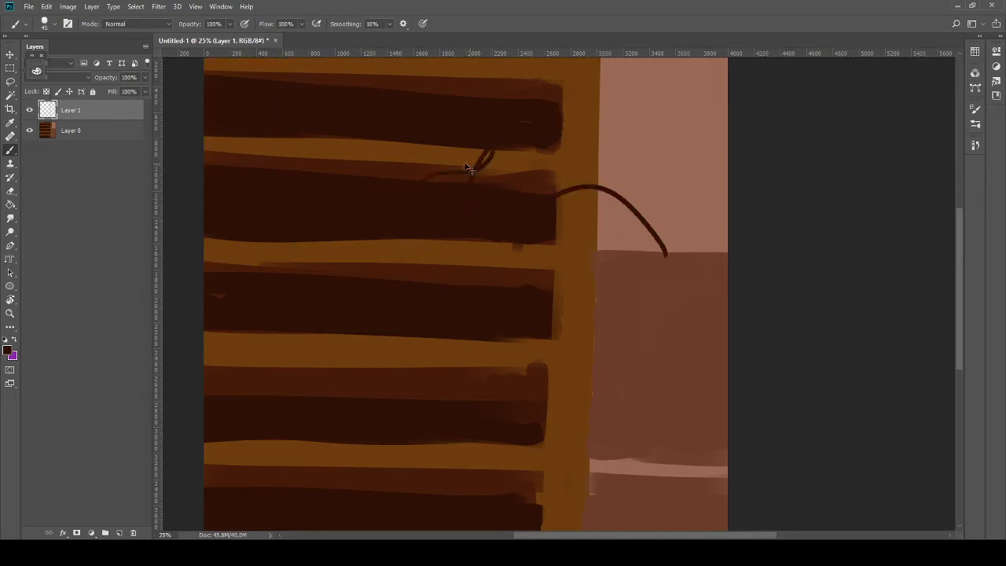
left_click_drag(36, 71, 67, 100)
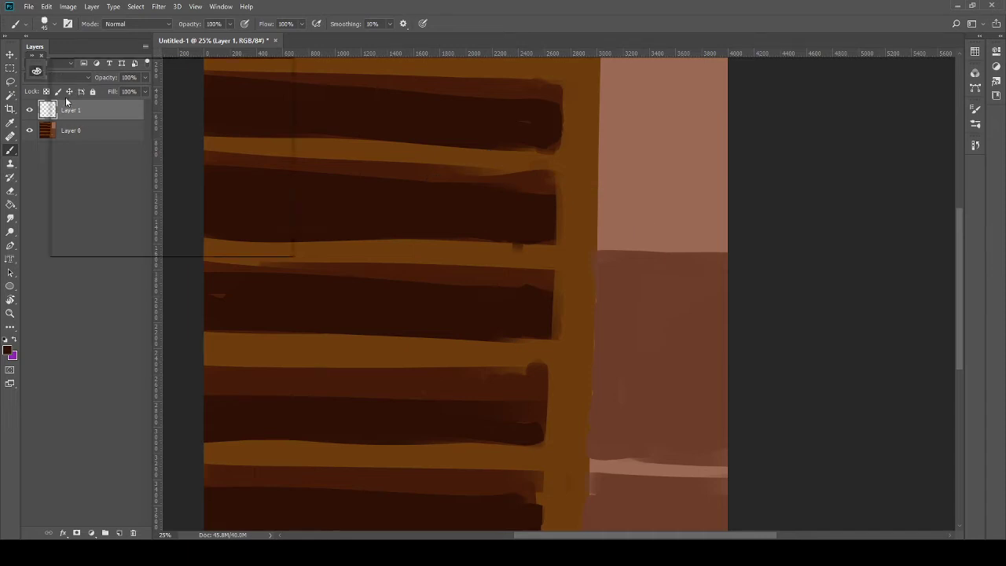
Step: Switch the brush colour to bright purple and sketch the left side and the top curve of a head
key("i")
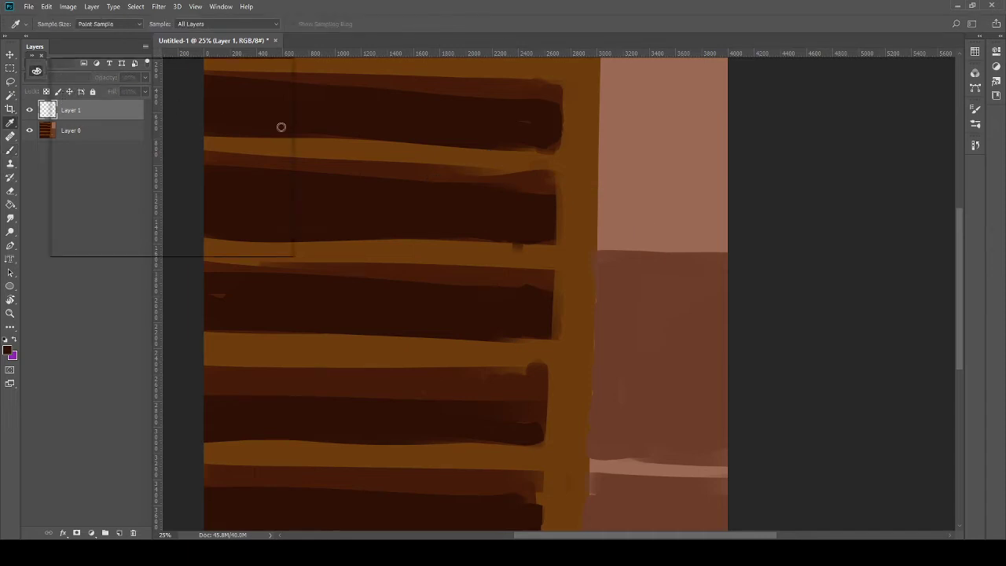
key("b")
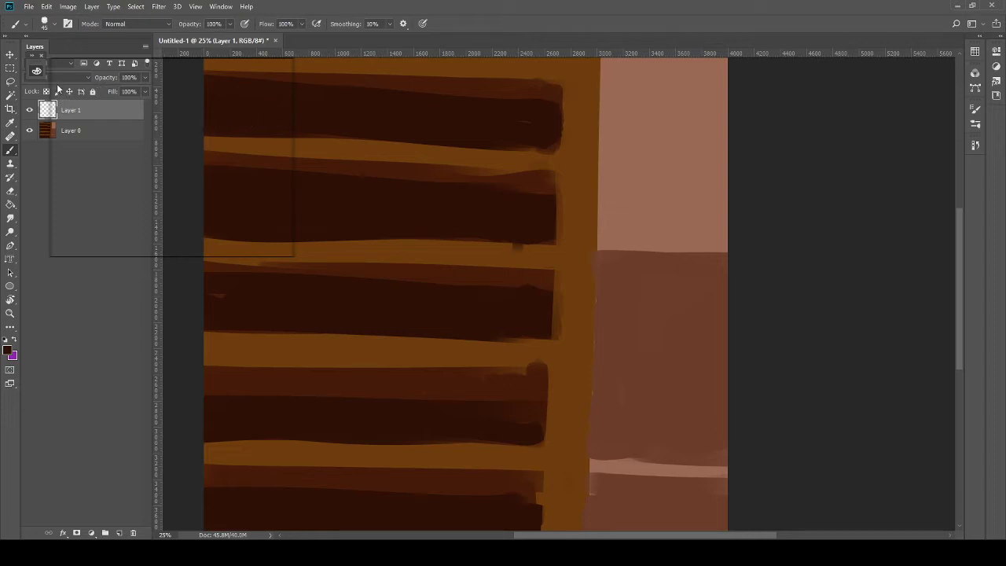
key("x")
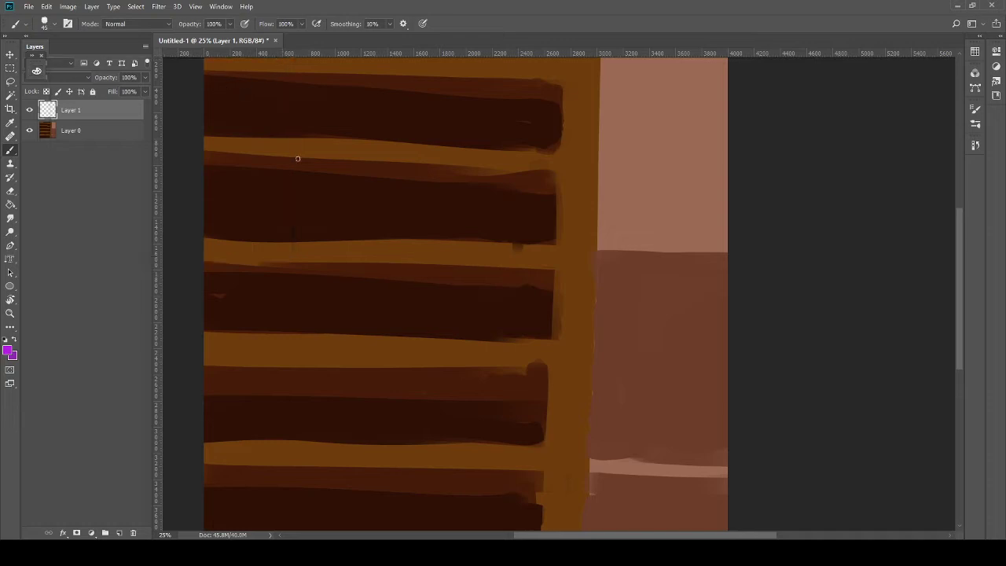
left_click_drag(317, 263, 322, 259)
key("ctrl+z")
mouse_move(338, 244)
left_mouse_down()
mouse_move(375, 157)
mouse_move(364, 176)
left_mouse_up()
mouse_move(489, 139)
left_mouse_down()
mouse_move(525, 156)
mouse_move(584, 158)
left_mouse_up()
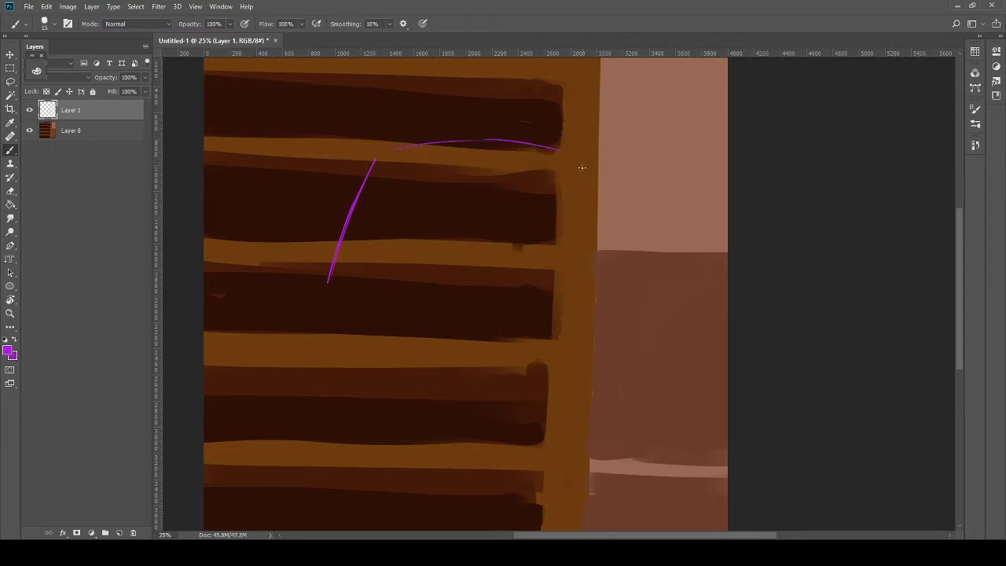
Step: Sketch the head's right side, the rounded left cheek and the wide jaw down to the chin
left_click_drag(585, 165, 595, 305)
left_click_drag(494, 274, 499, 186)
left_click_drag(443, 211, 415, 241)
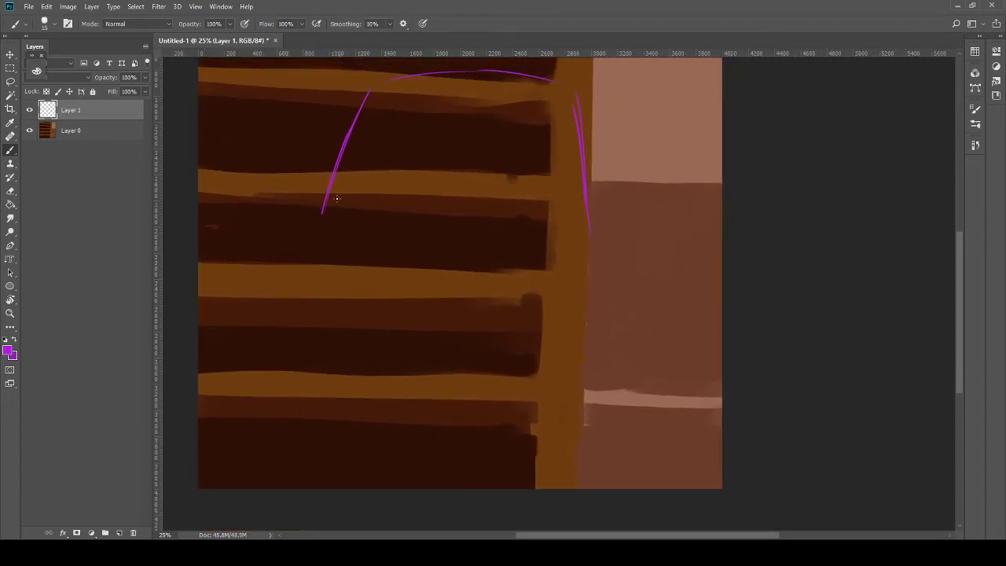
mouse_move(322, 209)
left_mouse_down()
mouse_move(286, 266)
mouse_move(274, 364)
left_mouse_up()
mouse_move(291, 393)
left_mouse_down()
mouse_move(364, 439)
mouse_move(476, 416)
mouse_move(574, 378)
mouse_move(597, 309)
left_mouse_up()
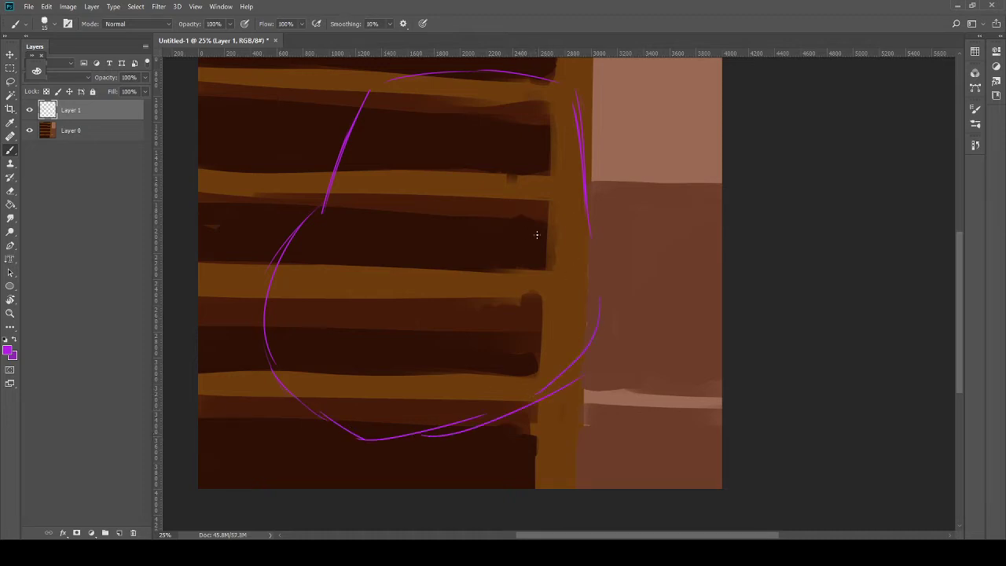
Step: Sketch the right cheek's curve, erase its overlapping upper part and draw a guide arc across the face at eye level
mouse_move(547, 212)
left_mouse_down()
mouse_move(557, 234)
mouse_move(586, 310)
left_mouse_up()
key("e")
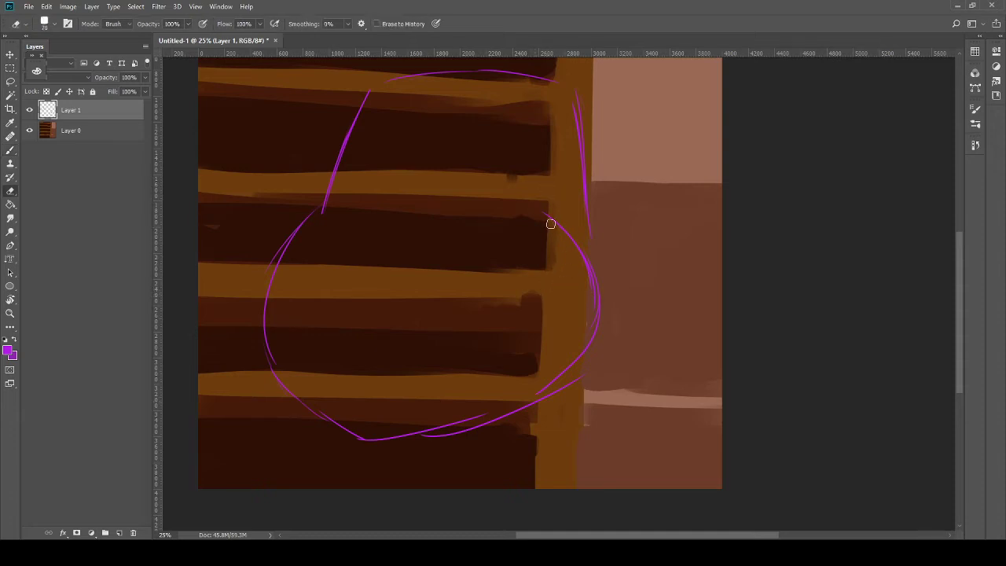
left_click_drag(555, 208, 580, 252)
key("b")
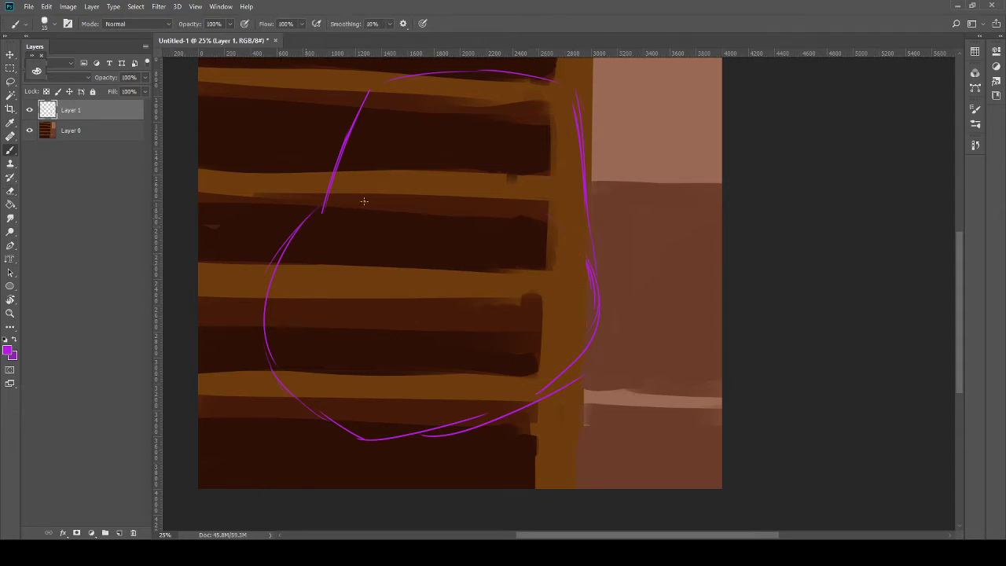
mouse_move(352, 203)
left_mouse_down()
mouse_move(526, 217)
mouse_move(590, 269)
left_mouse_up()
Step: Sketch a short mouth line, a curved chin and inner contour lines along both sides of the jaw
left_click_drag(410, 407, 352, 419)
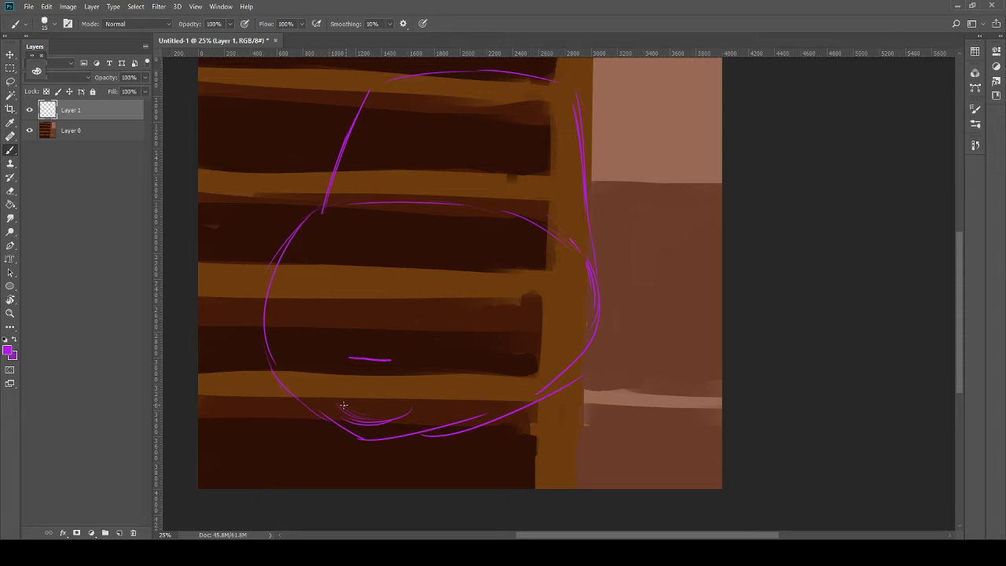
left_click_drag(275, 303, 288, 364)
mouse_move(441, 400)
left_mouse_down()
mouse_move(479, 394)
mouse_move(580, 306)
left_mouse_up()
left_click_drag(584, 263, 588, 277)
Step: Sketch the left eyebrow's arc and inner end, with a short temple line where it meets the head outline
key("e")
mouse_move(321, 214)
left_mouse_down()
mouse_move(343, 184)
mouse_move(324, 188)
left_mouse_up()
key("b")
mouse_move(321, 166)
left_mouse_down()
mouse_move(378, 144)
mouse_move(375, 158)
mouse_move(407, 166)
mouse_move(404, 157)
left_mouse_up()
key("e")
key("b")
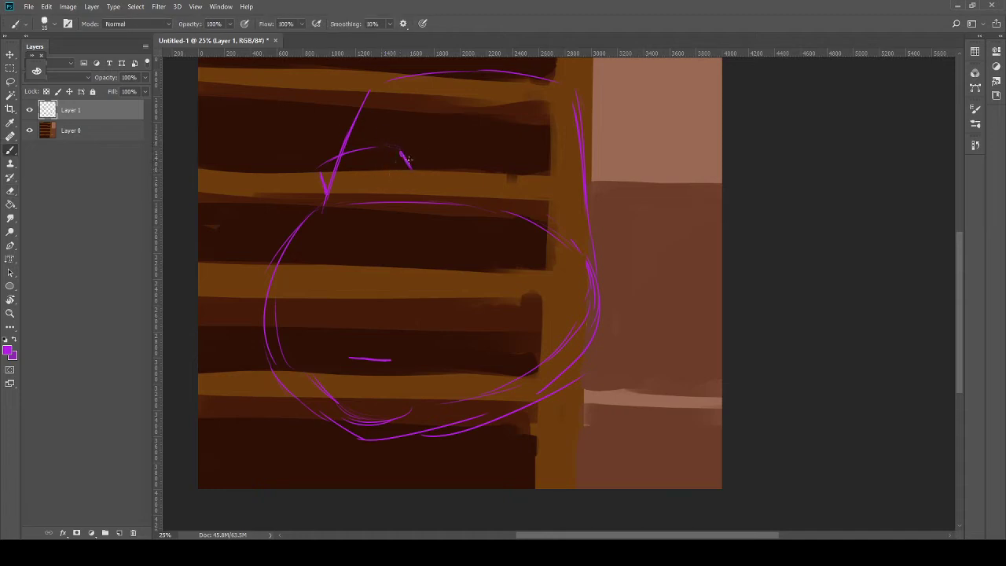
Step: Strengthen the left eyebrow's outer end and sketch the right eyebrow with a flat top and slanted outer side
left_click_drag(317, 167, 345, 143)
mouse_move(434, 168)
left_mouse_down()
mouse_move(452, 146)
mouse_move(519, 155)
mouse_move(512, 140)
mouse_move(503, 168)
mouse_move(475, 141)
left_mouse_up()
key("e")
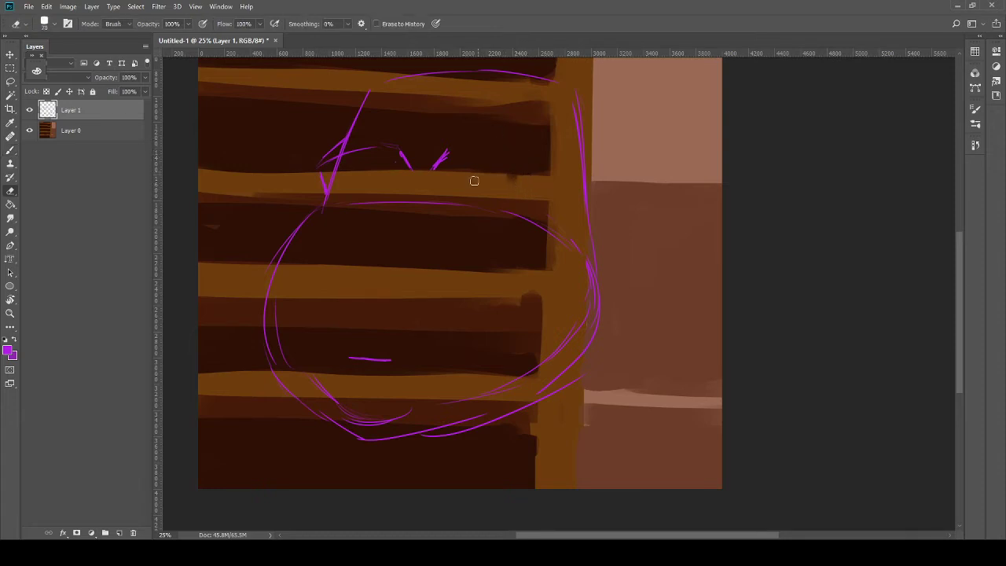
mouse_move(472, 180)
left_mouse_down()
mouse_move(427, 164)
mouse_move(427, 151)
mouse_move(426, 165)
mouse_move(427, 151)
mouse_move(488, 145)
mouse_move(518, 158)
mouse_move(541, 193)
left_mouse_up()
key("b")
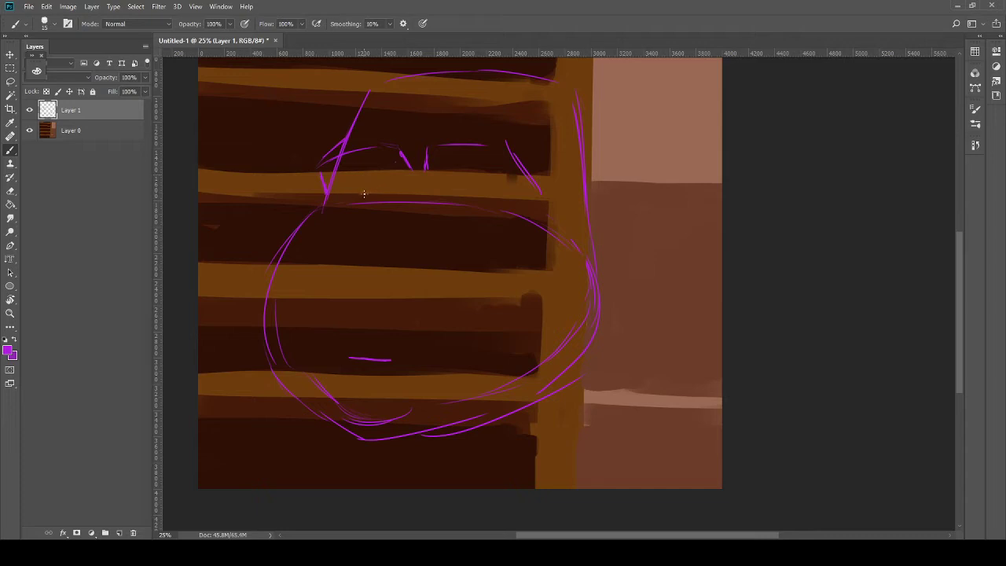
Step: Sketch a narrow left eye and a slanted nose bridge line descending from its inner corner
mouse_move(339, 198)
left_mouse_down()
mouse_move(388, 182)
mouse_move(402, 194)
mouse_move(340, 206)
mouse_move(385, 197)
left_mouse_up()
left_click_drag(438, 179, 439, 187)
key("ctrl+z")
mouse_move(390, 186)
left_mouse_down()
mouse_move(364, 243)
mouse_move(379, 214)
left_mouse_up()
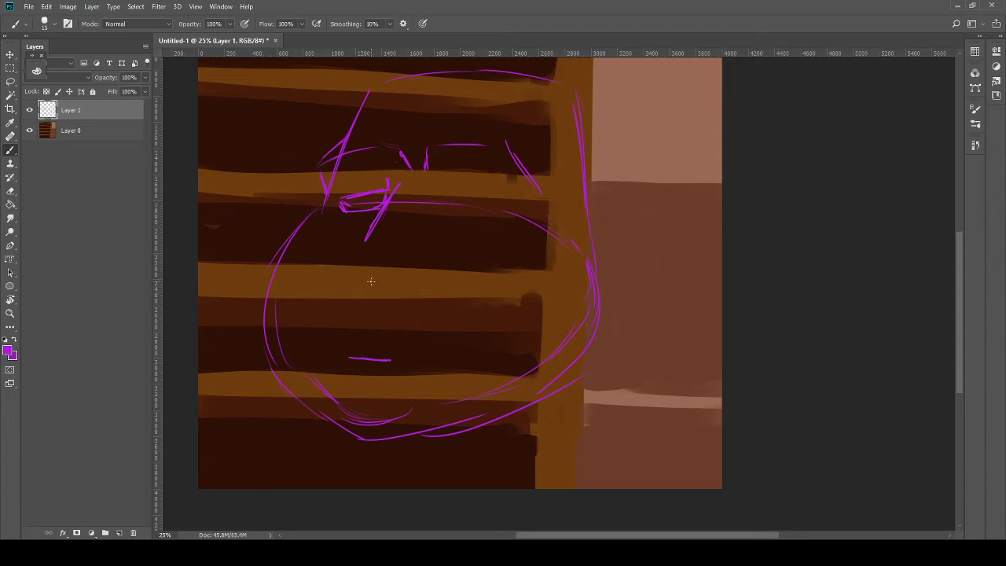
Step: Sketch the rounded nose tip, the base of the nose and the right nostril
mouse_move(371, 277)
left_mouse_down()
mouse_move(352, 278)
mouse_move(397, 250)
mouse_move(398, 234)
mouse_move(400, 263)
mouse_move(373, 285)
mouse_move(381, 251)
mouse_move(427, 281)
left_mouse_up()
key("e")
key("b")
key("ctrl+z")
left_click_drag(403, 281, 385, 285)
left_click_drag(416, 298, 437, 272)
key("e")
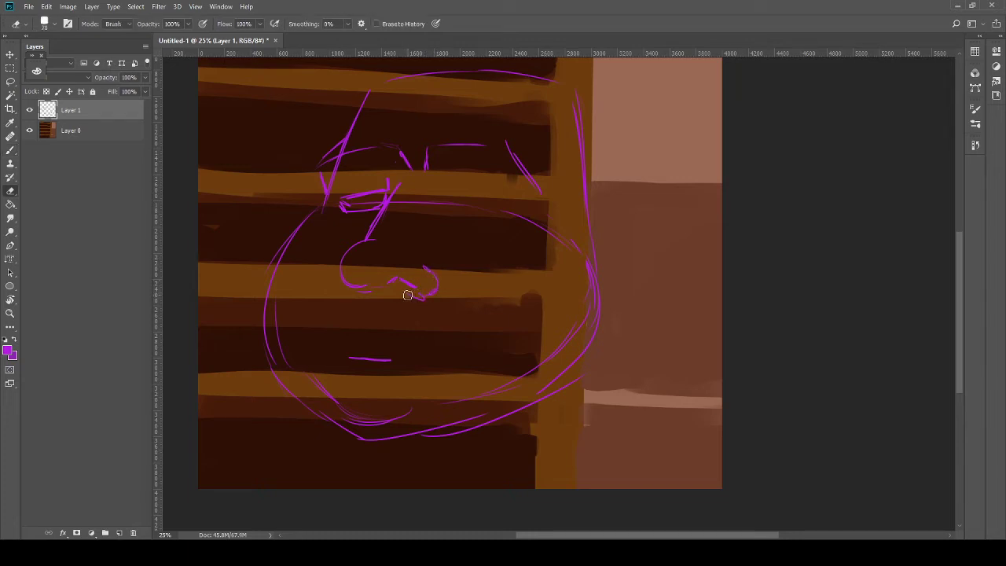
key("b")
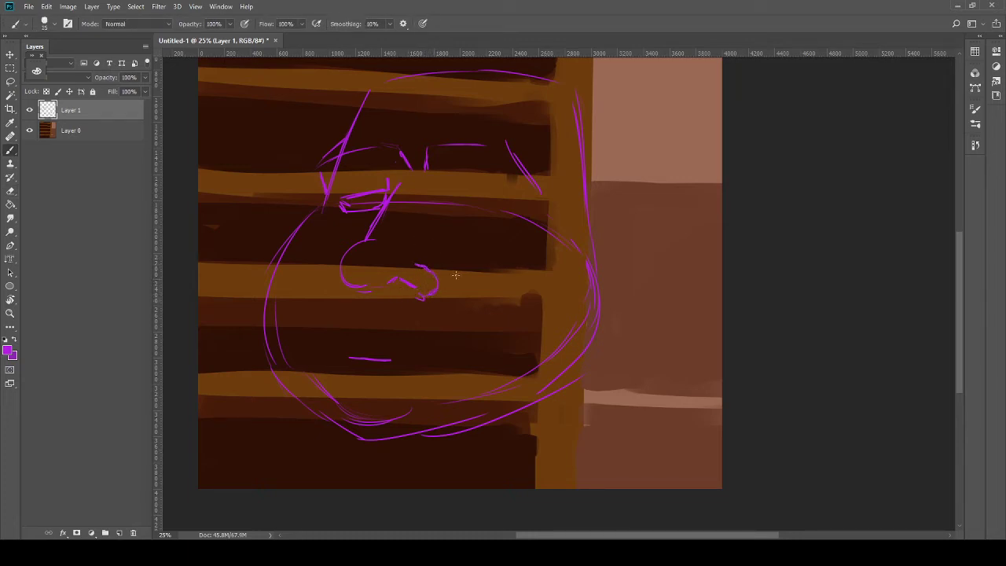
Step: Sketch the narrow right eye, irises in both eyes, the right side of the nose bridge and the left nostril
mouse_move(452, 190)
left_mouse_down()
mouse_move(492, 189)
mouse_move(446, 205)
mouse_move(495, 203)
mouse_move(495, 193)
mouse_move(438, 176)
left_mouse_up()
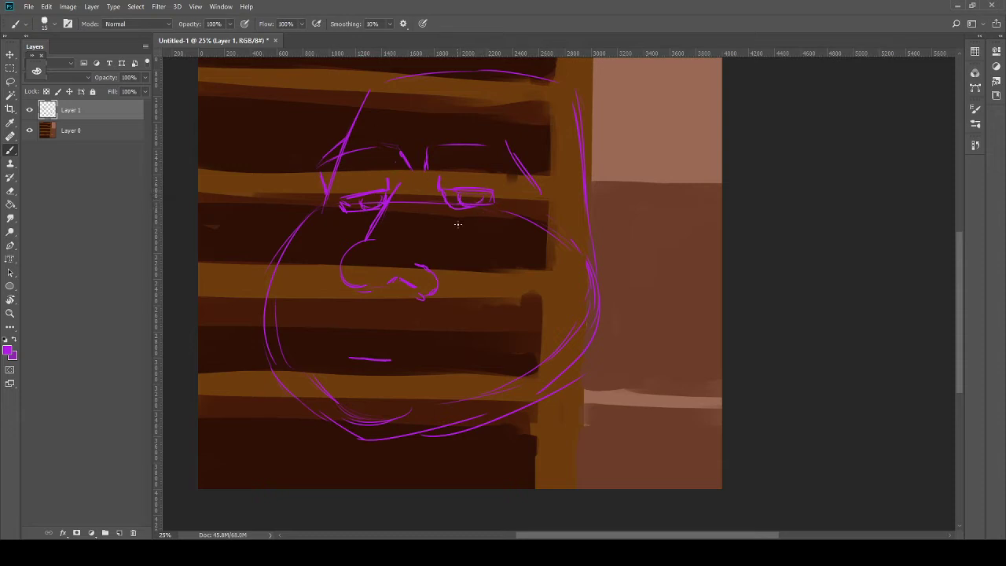
left_click_drag(440, 191, 459, 226)
mouse_move(341, 275)
left_mouse_down()
mouse_move(336, 286)
mouse_move(349, 291)
left_mouse_up()
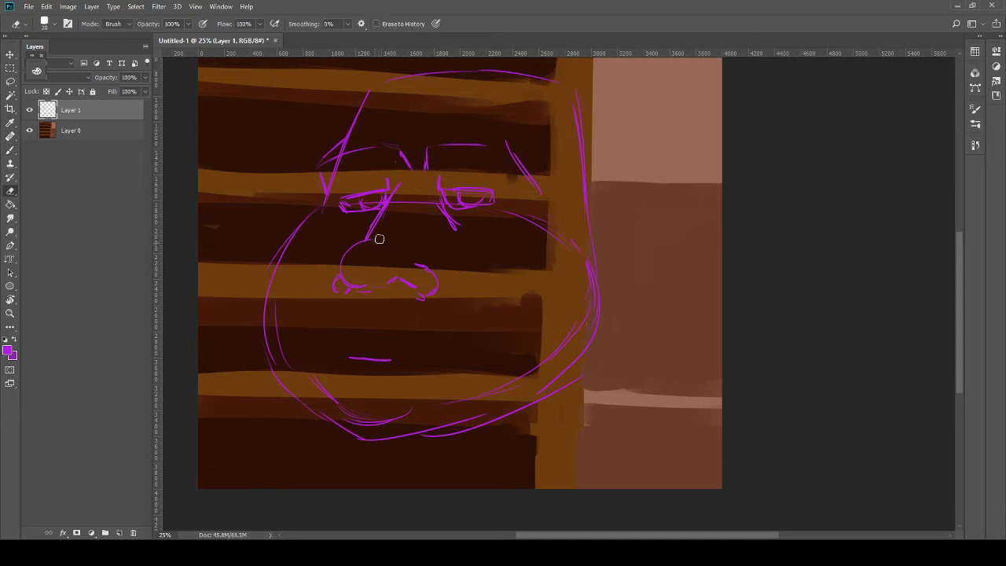
Step: Refine the line on top of the nose tip and extend the nose bridge up to the left eyebrow
left_click_drag(363, 238, 389, 243)
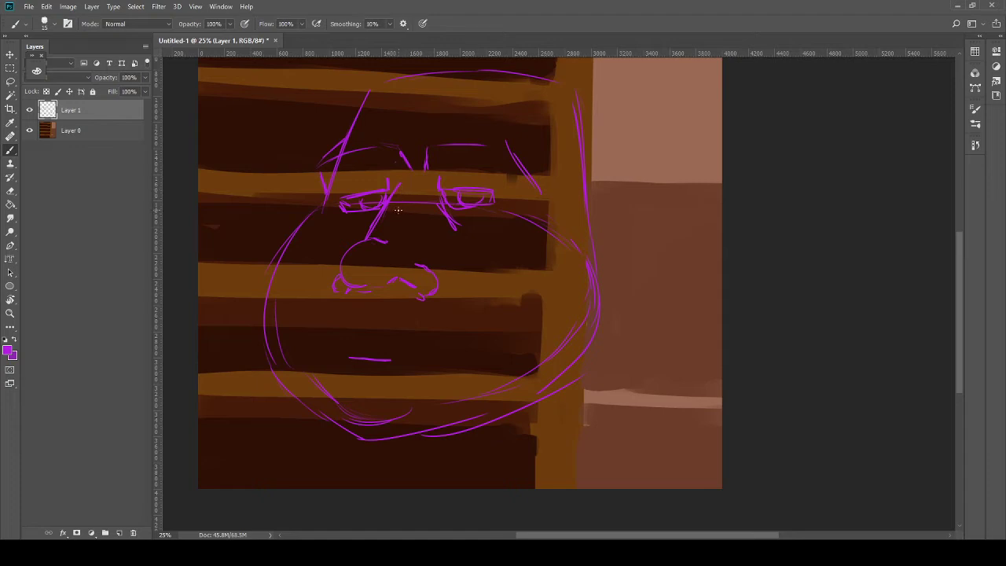
key("e")
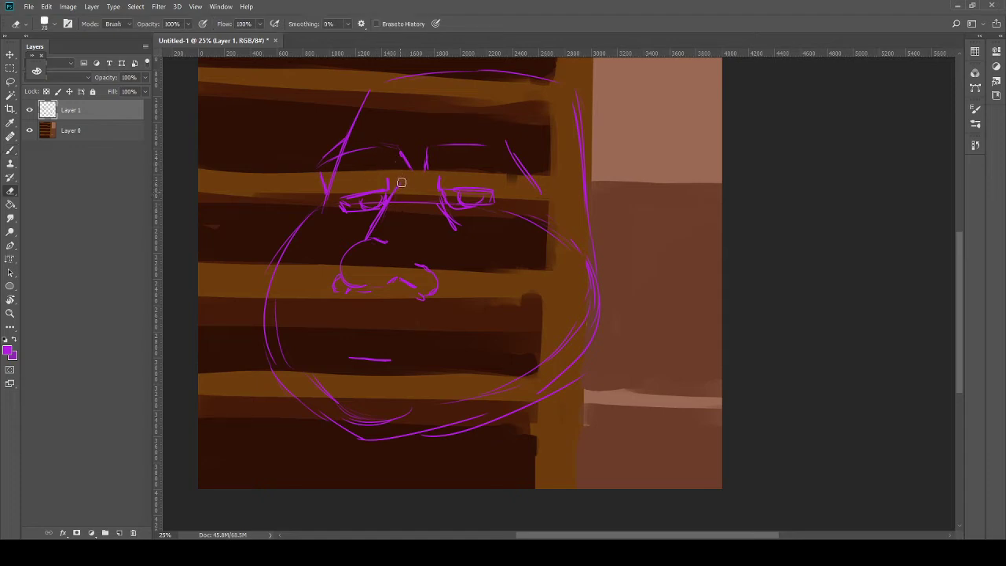
mouse_move(395, 179)
left_mouse_down()
mouse_move(384, 224)
mouse_move(406, 169)
left_mouse_up()
key("b")
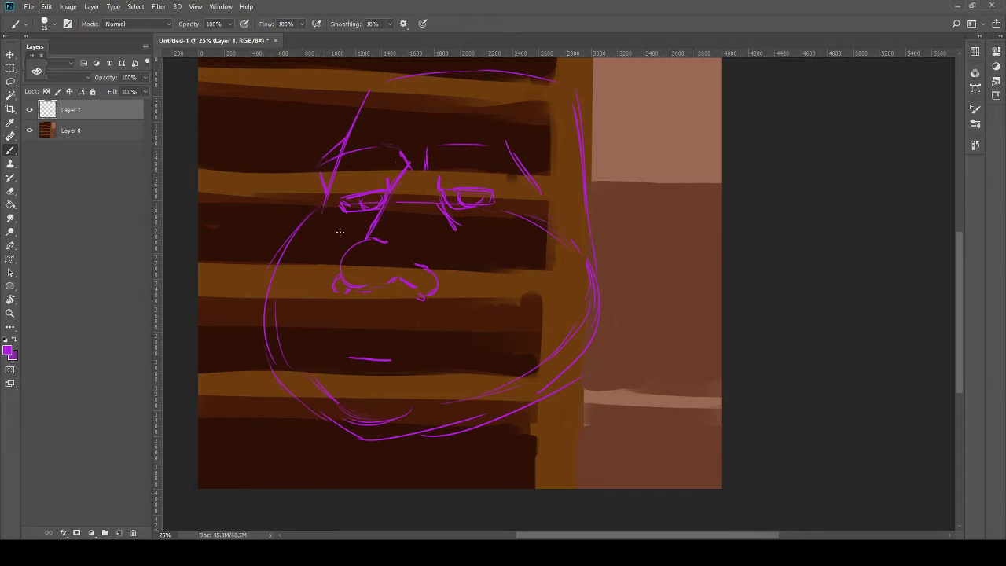
Step: Erase the left eyebrow's protruding outer tip and redraw the temple line below it
key("e")
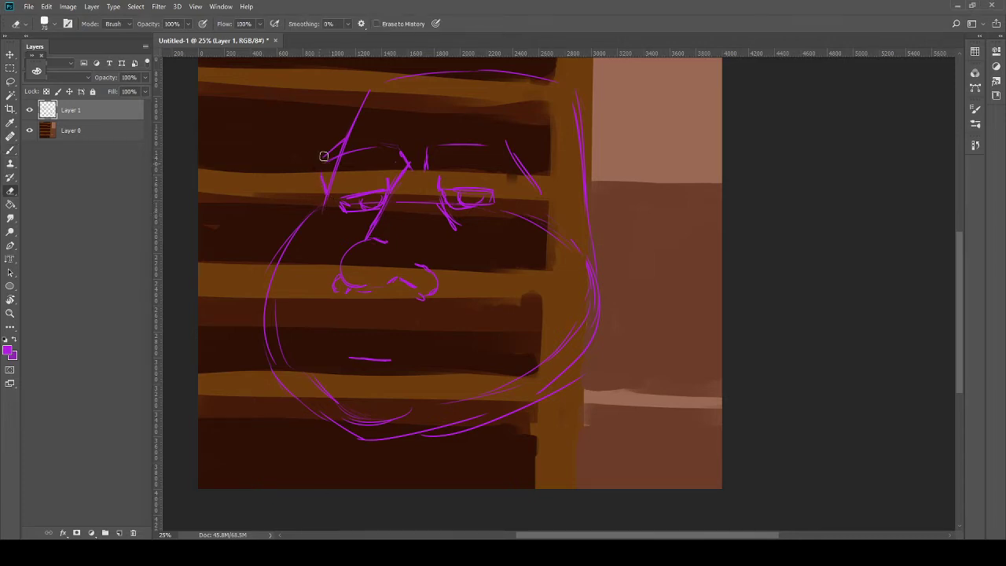
key("b")
mouse_move(327, 154)
left_mouse_down()
mouse_move(317, 165)
mouse_move(324, 185)
left_mouse_up()
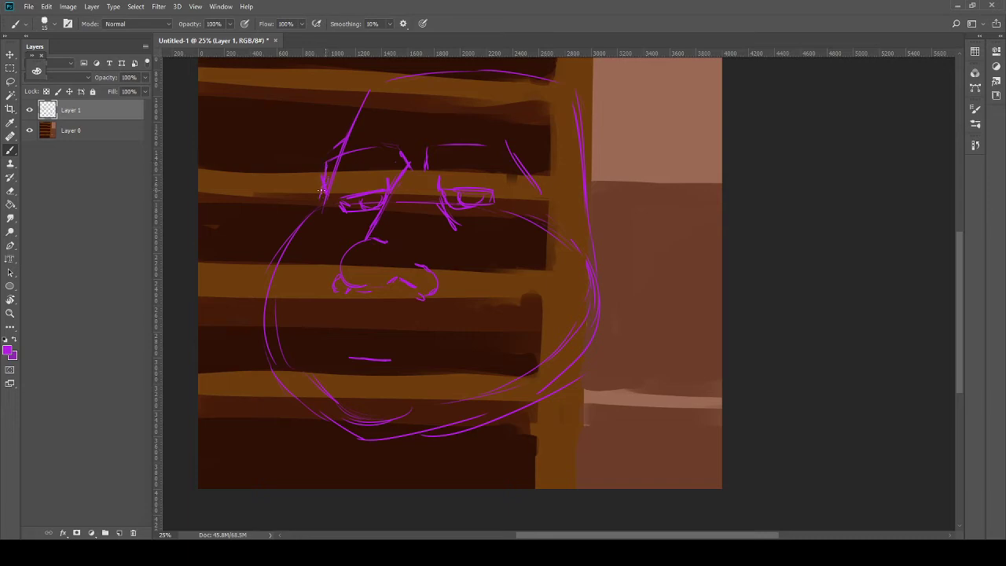
key("e")
key("b")
Step: Redraw the inner ends of both eyebrows and add a slanted stroke at the right eyebrow's outer end
mouse_move(322, 168)
left_mouse_down()
mouse_move(345, 138)
mouse_move(428, 131)
left_mouse_up()
key("e")
key("b")
mouse_move(509, 148)
left_mouse_down()
mouse_move(508, 134)
mouse_move(537, 176)
left_mouse_up()
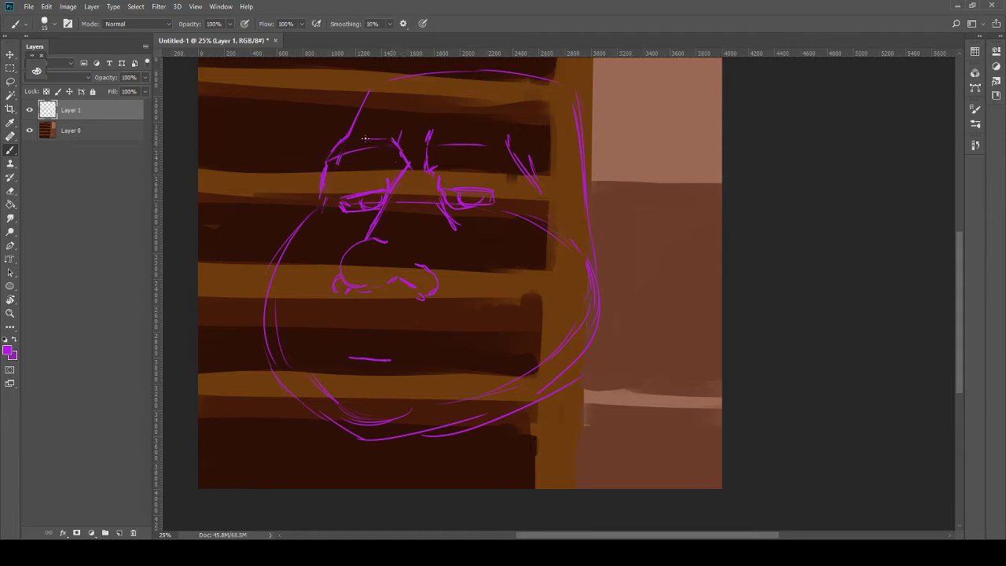
Step: Outline and hatch the left eyebrow, and outline the right eyebrow with upper and lower arcs
left_click_drag(347, 145, 326, 160)
mouse_move(397, 150)
left_mouse_down()
mouse_move(333, 168)
mouse_move(365, 140)
mouse_move(337, 150)
mouse_move(439, 136)
mouse_move(422, 147)
mouse_move(439, 153)
mouse_move(429, 145)
mouse_move(439, 141)
mouse_move(424, 157)
mouse_move(442, 140)
mouse_move(470, 139)
mouse_move(433, 136)
mouse_move(505, 140)
left_mouse_up()
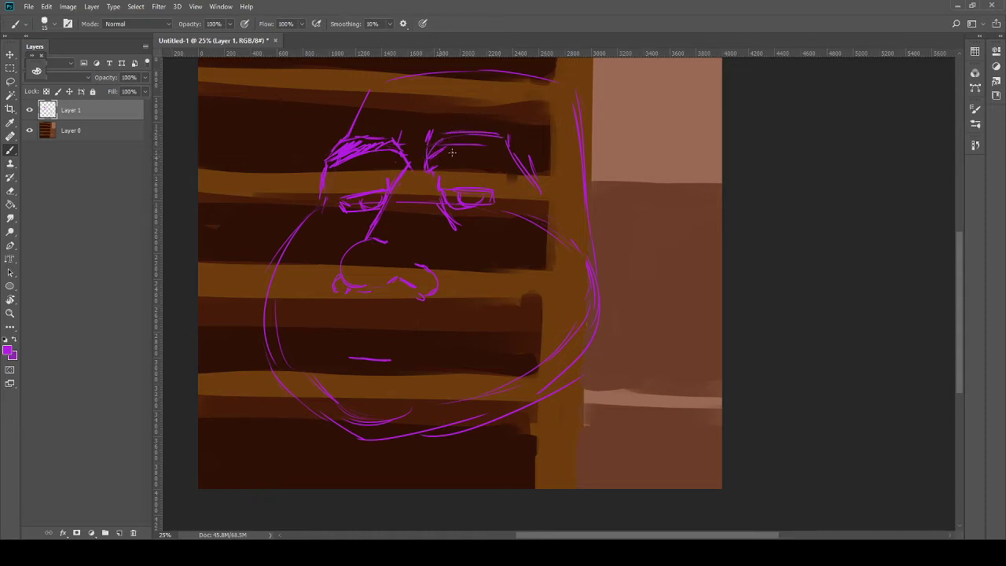
mouse_move(437, 154)
left_mouse_down()
mouse_move(494, 143)
mouse_move(479, 139)
mouse_move(515, 162)
left_mouse_up()
Step: Erase the left jaw line and redraw it with thin, faint strokes using a smaller brush
key("bracketleft")
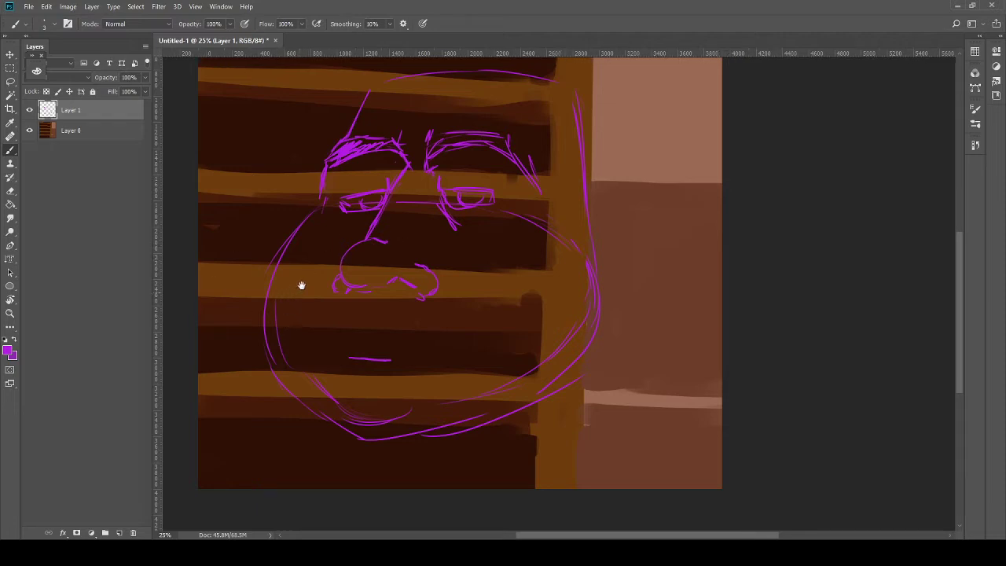
mouse_move(301, 286)
left_mouse_down()
mouse_move(344, 317)
mouse_move(304, 325)
left_mouse_up()
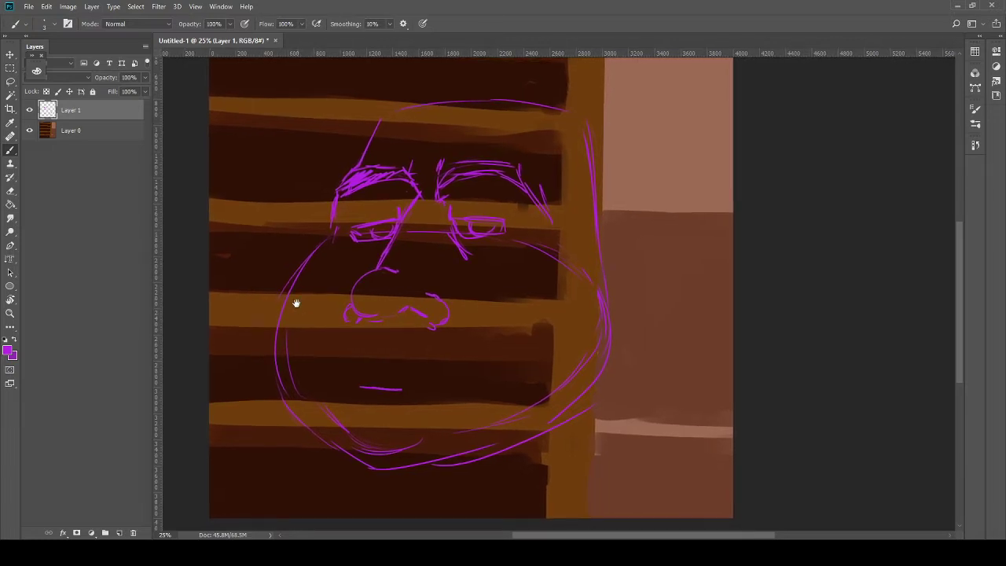
key("e")
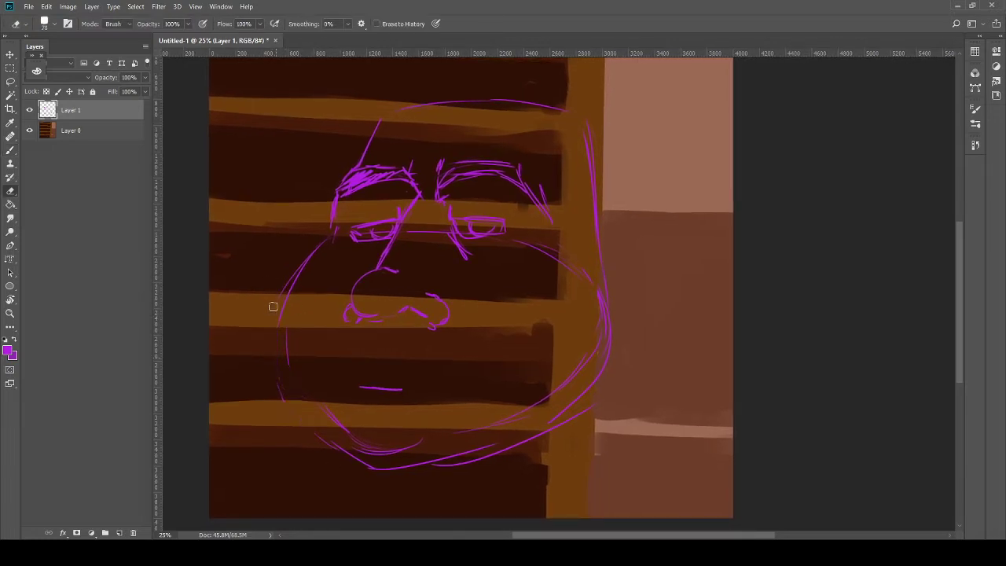
key("b")
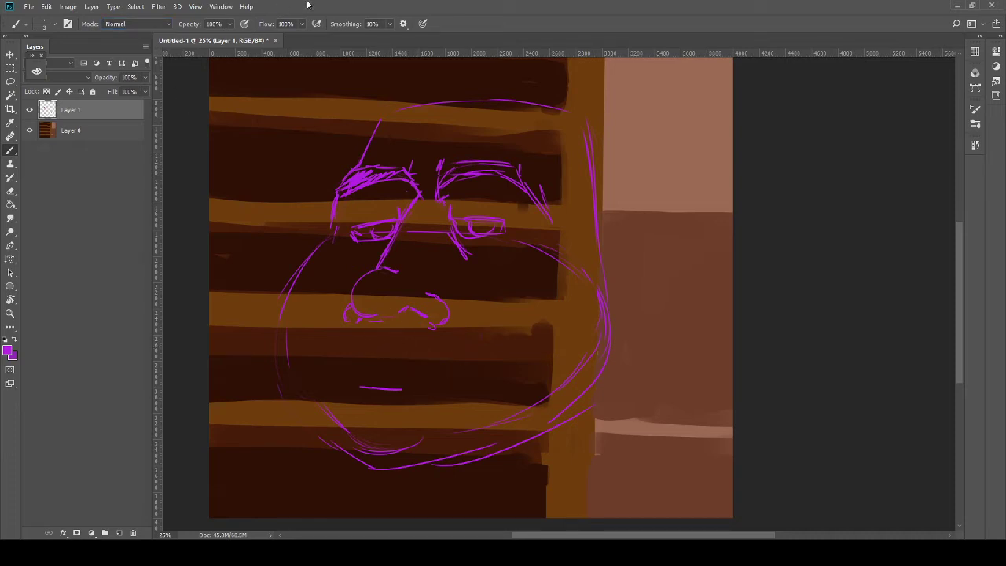
key("i")
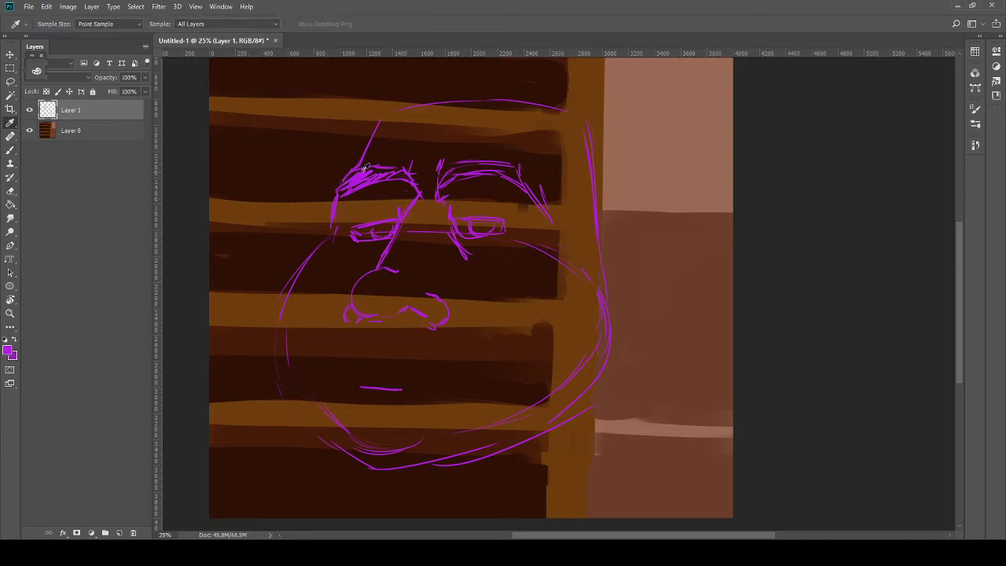
key("b")
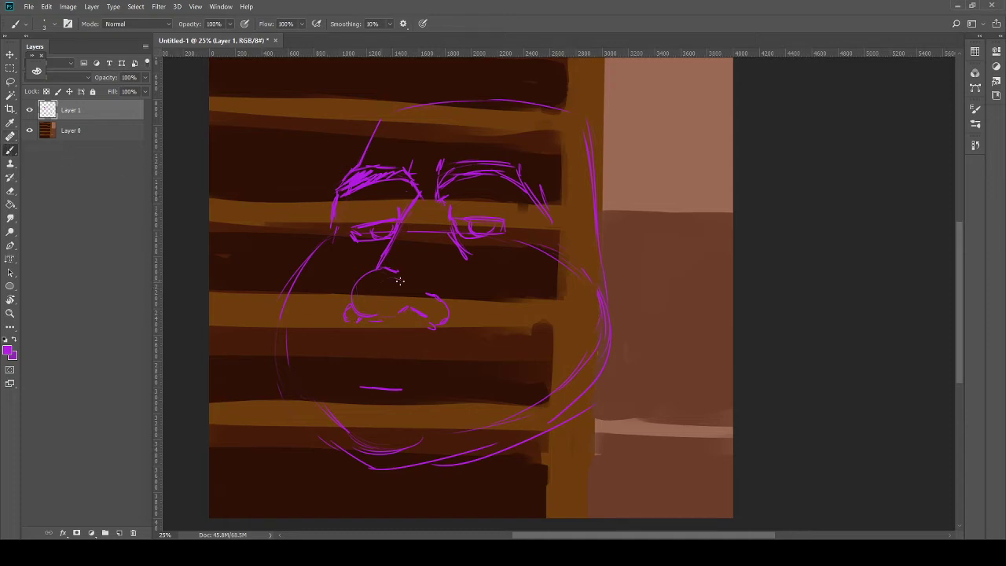
left_click_drag(399, 280, 394, 277)
mouse_move(411, 348)
left_mouse_down()
mouse_move(437, 371)
mouse_move(407, 342)
left_mouse_up()
key("ctrl+z")
mouse_move(429, 305)
left_mouse_down()
mouse_move(418, 372)
mouse_move(407, 350)
mouse_move(416, 359)
left_mouse_up()
key("bracketright")
key("bracketright")
key("bracketright")
key("bracketright")
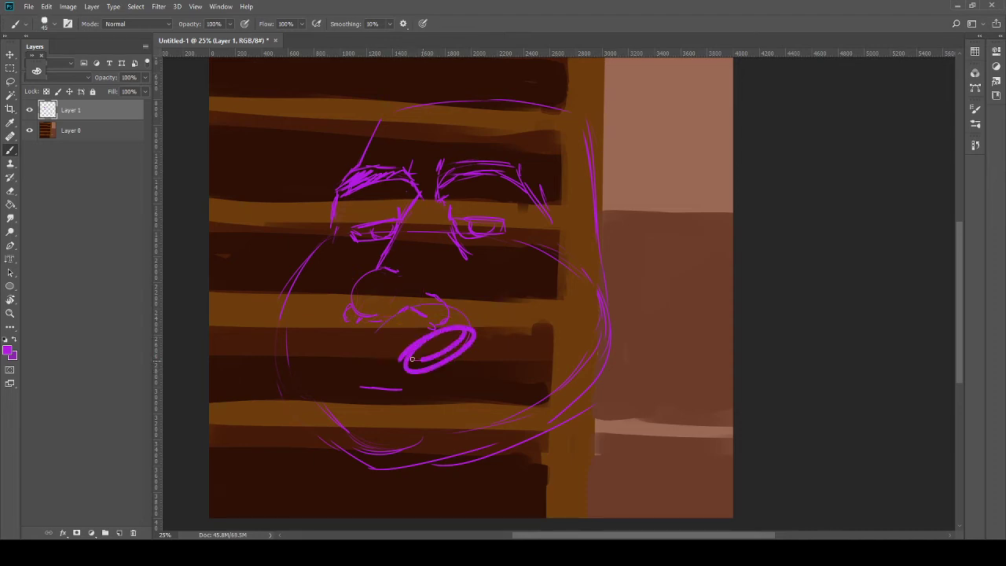
key("ctrl+z")
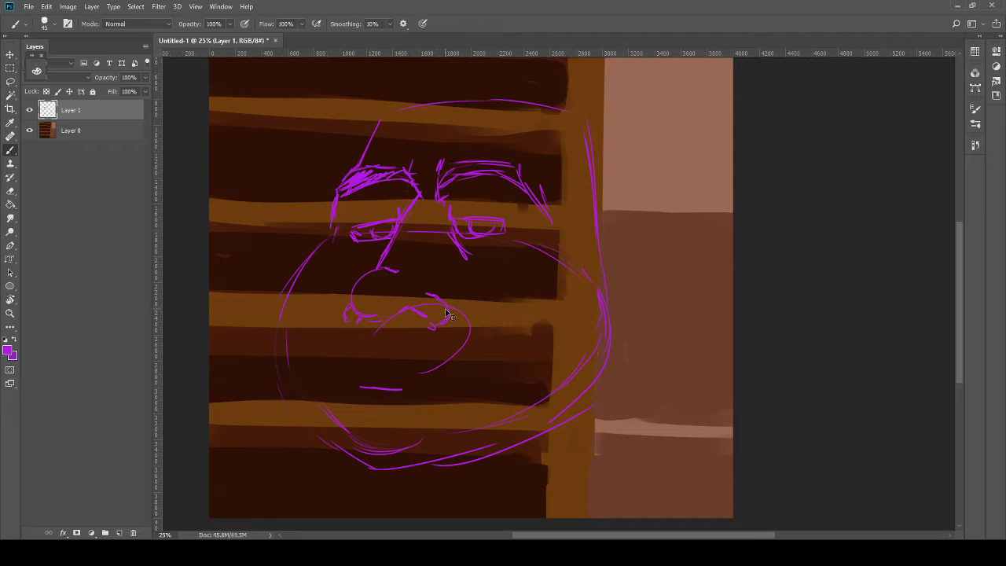
key("ctrl+shift+z")
key("ctrl+z")
key("ctrl+z")
Step: Test a short stroke beside the mouth, undo it and set the brush size to 35
mouse_move(347, 386)
left_mouse_down()
mouse_move(363, 361)
mouse_move(377, 360)
left_mouse_up()
key("bracketright")
key("bracketright")
key("bracketright")
key("bracketright")
key("bracketright")
key("bracketright")
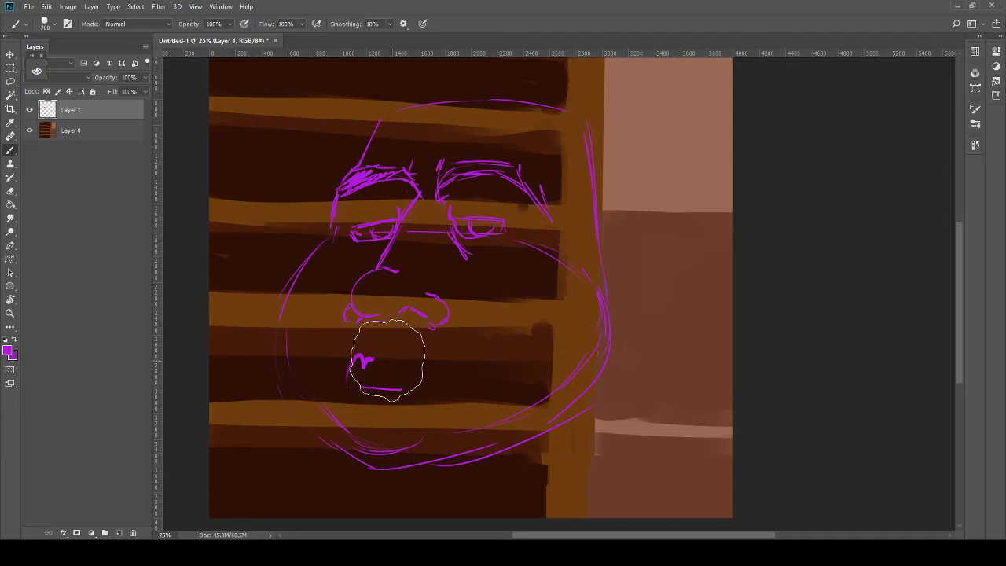
key("bracketleft")
key("bracketleft")
key("bracketleft")
key("bracketleft")
key("bracketleft")
key("bracketleft")
key("bracketleft")
key("bracketleft")
key("bracketleft")
key("bracketleft")
key("ctrl+z")
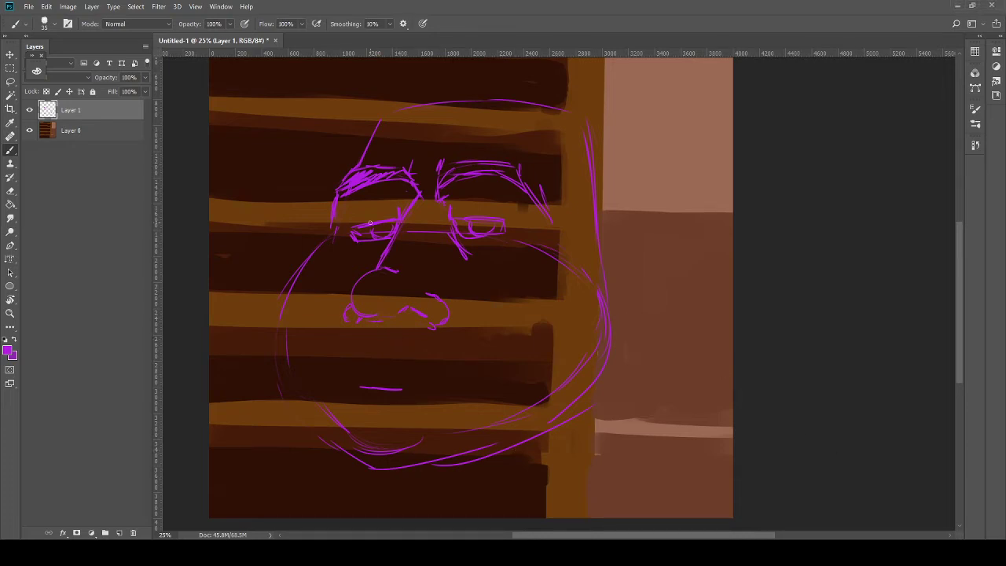
Step: Redraw the left jaw line in bolder strokes from the cheek down towards the chin
left_click_drag(301, 389, 281, 322)
key("ctrl+z")
left_click_drag(279, 331, 296, 399)
left_click_drag(287, 364, 320, 429)
key("ctrl+z")
left_click_drag(292, 393, 328, 445)
Step: Draw a long horizontal mouth line between the nose and the short lower-lip stroke
left_click_drag(336, 355, 409, 350)
key("ctrl+z")
left_click_drag(340, 353, 453, 355)
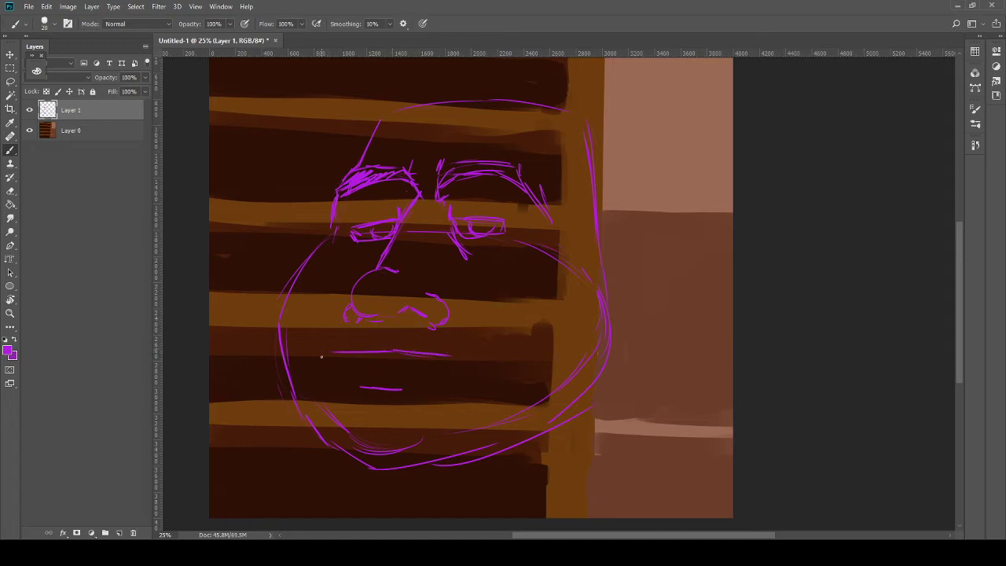
Step: Extend the mouth line to the right and rework its ends with angled corner strokes
mouse_move(330, 353)
left_mouse_down()
mouse_move(328, 378)
mouse_move(331, 342)
left_mouse_up()
left_click_drag(456, 342, 464, 367)
key("ctrl+z")
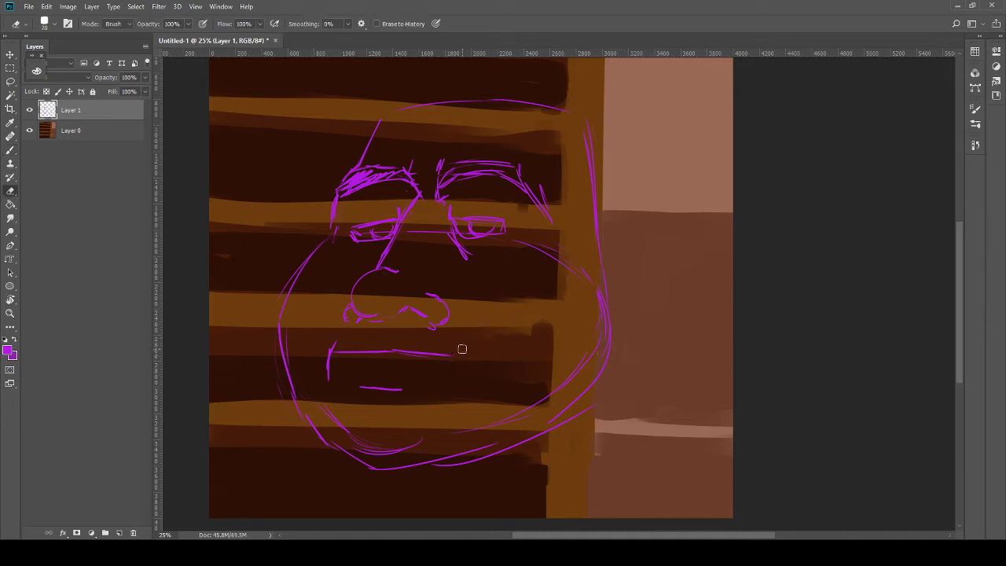
mouse_move(409, 352)
left_mouse_down()
mouse_move(475, 351)
mouse_move(488, 360)
mouse_move(472, 379)
left_mouse_up()
key("e")
mouse_move(327, 369)
left_mouse_down()
mouse_move(327, 343)
mouse_move(319, 374)
mouse_move(325, 355)
left_mouse_up()
key("b")
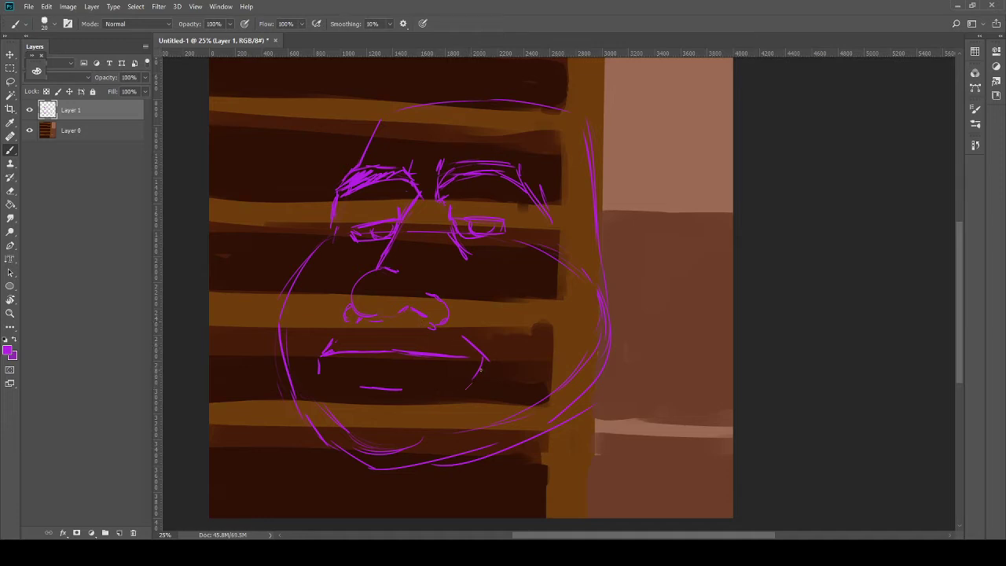
Step: Draw slanted lines from both mouth corners down towards the chin and add a short zigzag at the lower left
left_click_drag(479, 369, 446, 420)
left_click_drag(316, 362, 328, 409)
left_click_drag(340, 423, 362, 413)
Step: Clean up the edges of both eyes and darken their irises with small strokes
left_click_drag(474, 238, 504, 233)
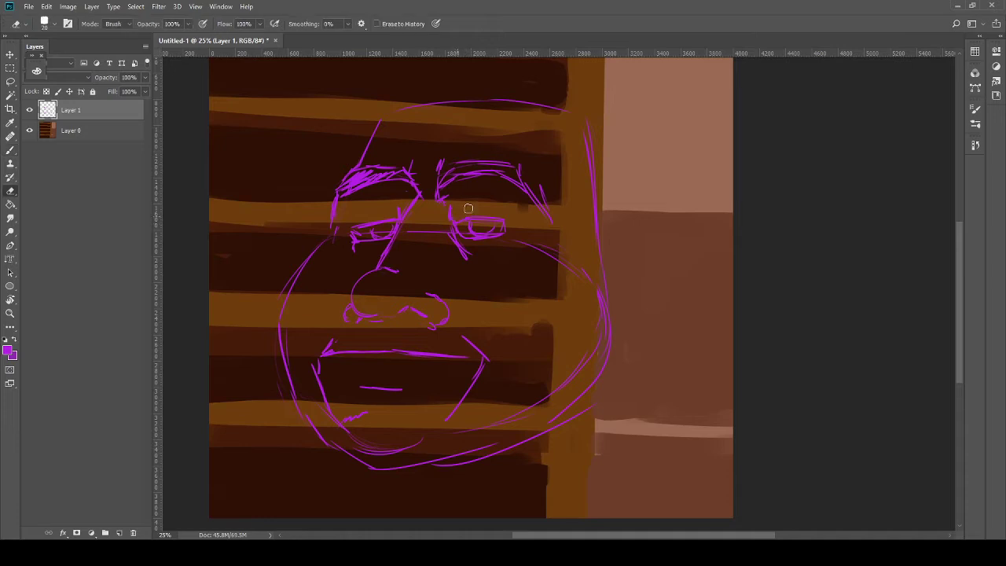
key("e")
key("b")
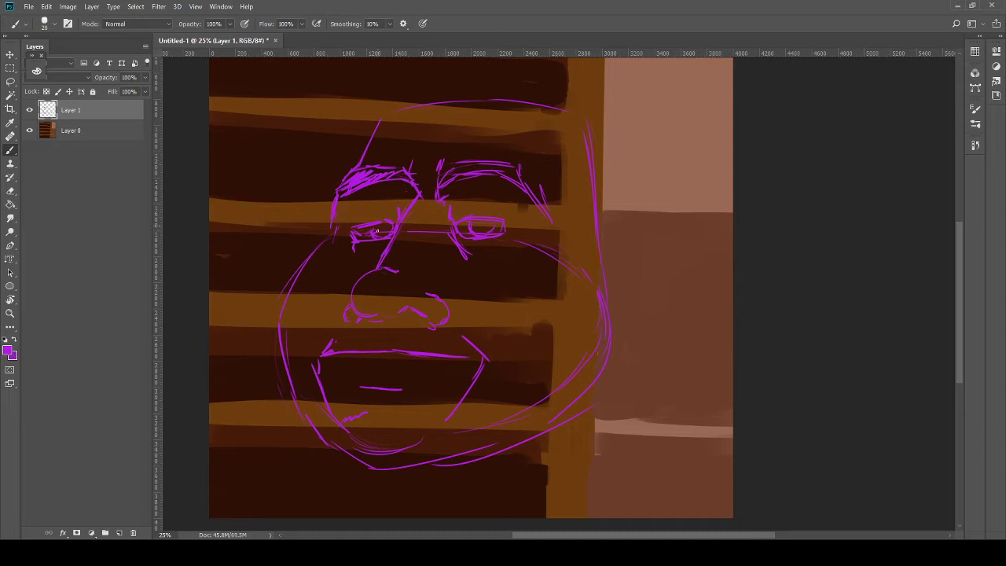
left_click_drag(377, 230, 380, 229)
left_click_drag(481, 228, 490, 225)
Step: Add a short lip line under the mouth line and outline the mustache's hatched upper edges beneath the nose
mouse_move(463, 322)
left_mouse_down()
mouse_move(449, 274)
mouse_move(460, 312)
mouse_move(450, 313)
left_mouse_up()
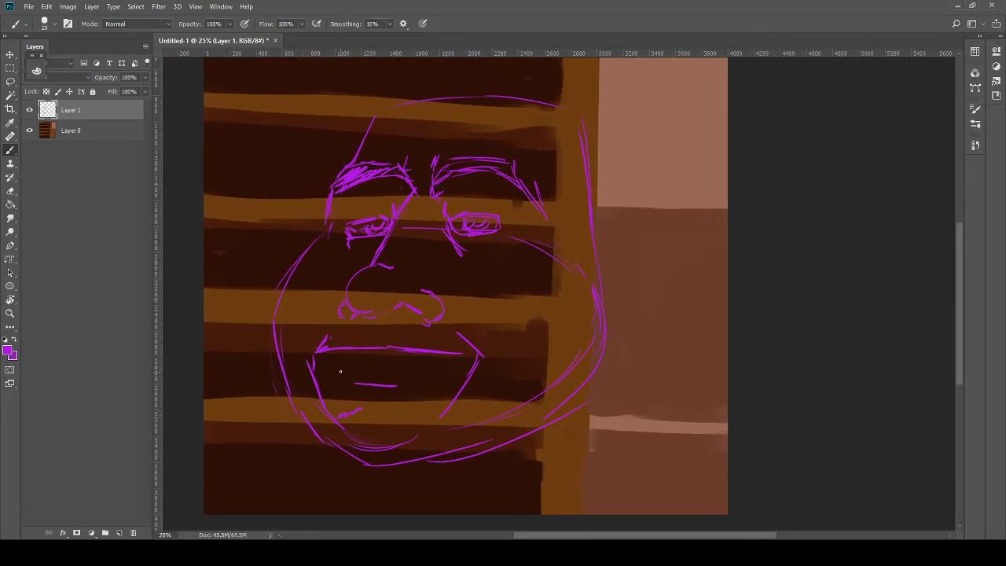
left_click_drag(344, 361, 401, 357)
key("ctrl+z")
key("ctrl+z")
mouse_move(388, 325)
left_mouse_down()
mouse_move(387, 338)
mouse_move(465, 342)
left_mouse_up()
left_click_drag(367, 331, 329, 337)
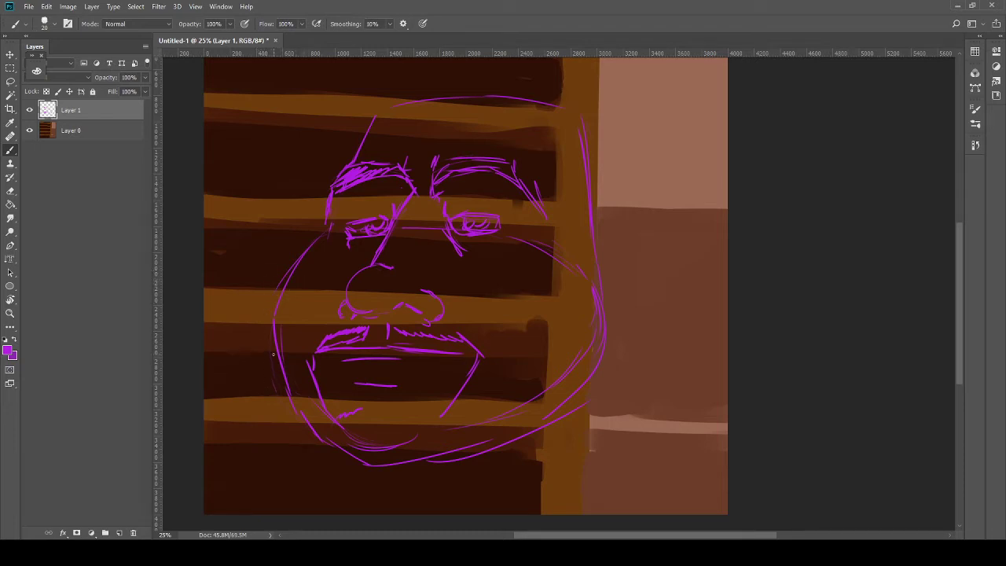
Step: Hatch the left end of the mustache down to the jaw and erase the excess lines below it
left_click_drag(281, 365, 324, 406)
left_click_drag(313, 387, 321, 355)
key("e")
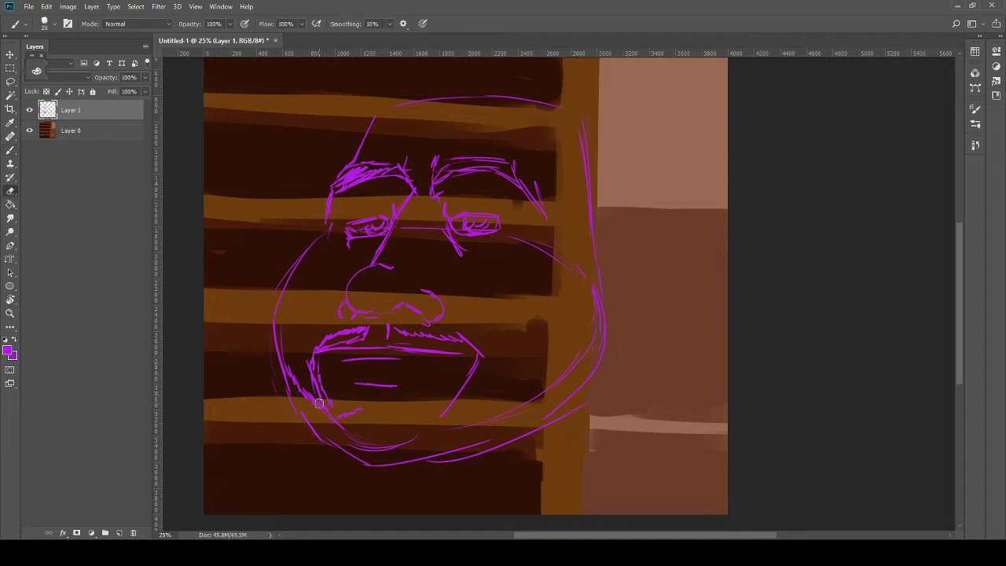
key("b")
mouse_move(303, 389)
left_mouse_down()
mouse_move(308, 372)
mouse_move(323, 394)
mouse_move(321, 378)
left_mouse_up()
key("e")
key("b")
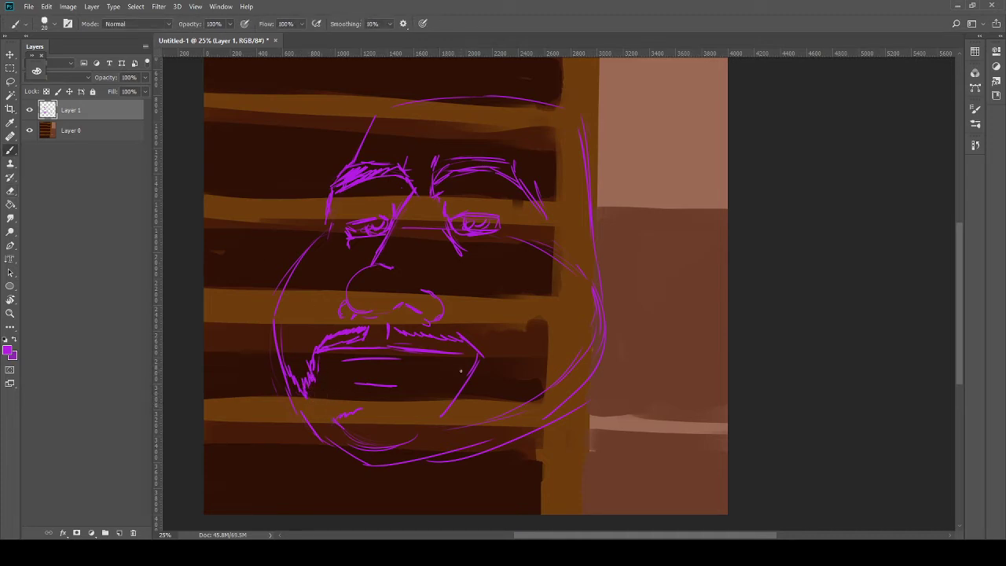
Step: Redraw the right side of the mustache with jagged strokes and run a zigzag beard line up the right cheek
mouse_move(459, 358)
left_mouse_down()
mouse_move(440, 408)
mouse_move(472, 374)
mouse_move(448, 410)
left_mouse_up()
key("e")
key("b")
left_click_drag(481, 356, 461, 397)
left_click_drag(463, 392, 534, 351)
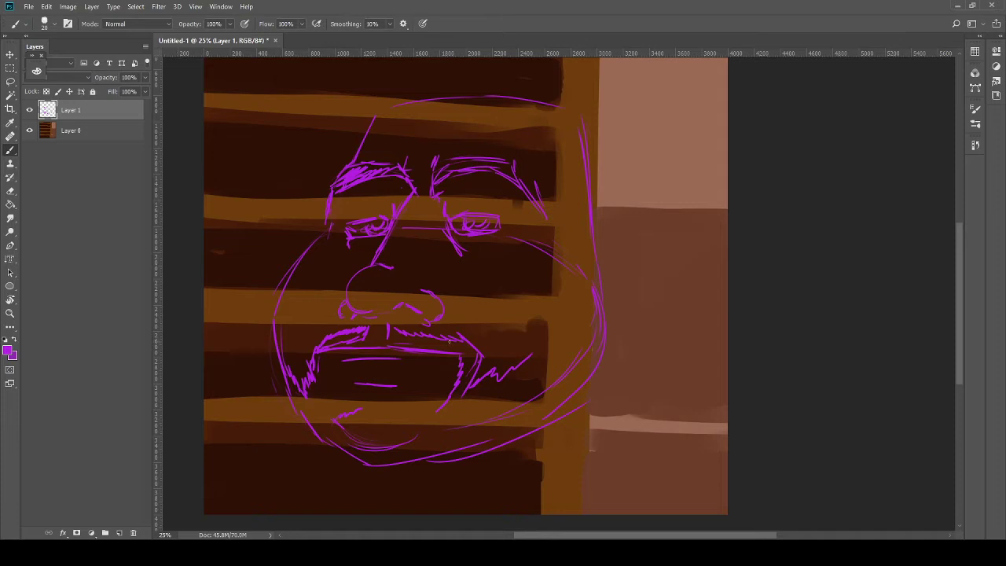
mouse_move(531, 364)
left_mouse_down()
mouse_move(574, 318)
mouse_move(572, 275)
left_mouse_up()
Step: Erase the angular corners of both eyes with a smaller eraser and round off their outlines
key("e")
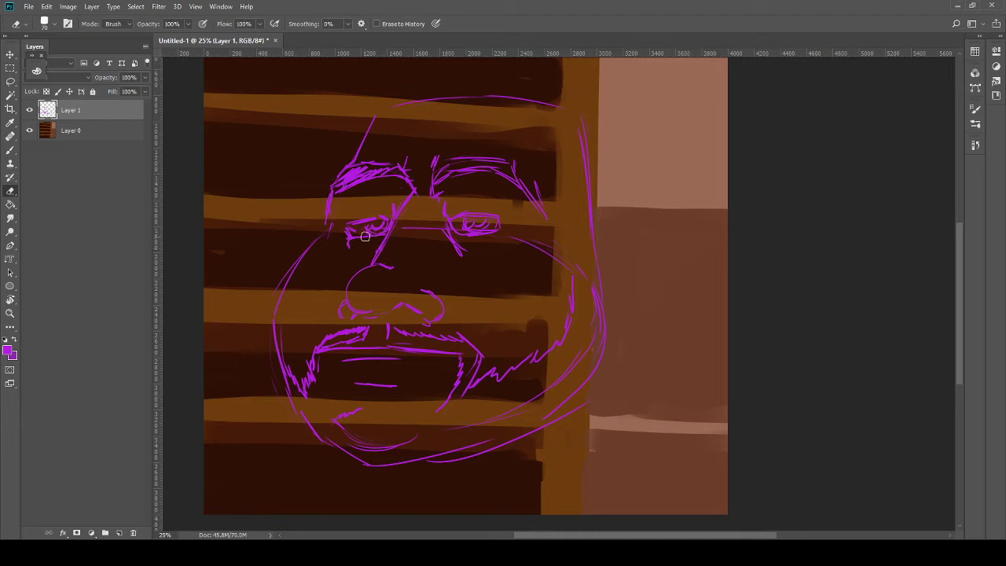
key("bracketleft")
key("bracketleft")
key("b")
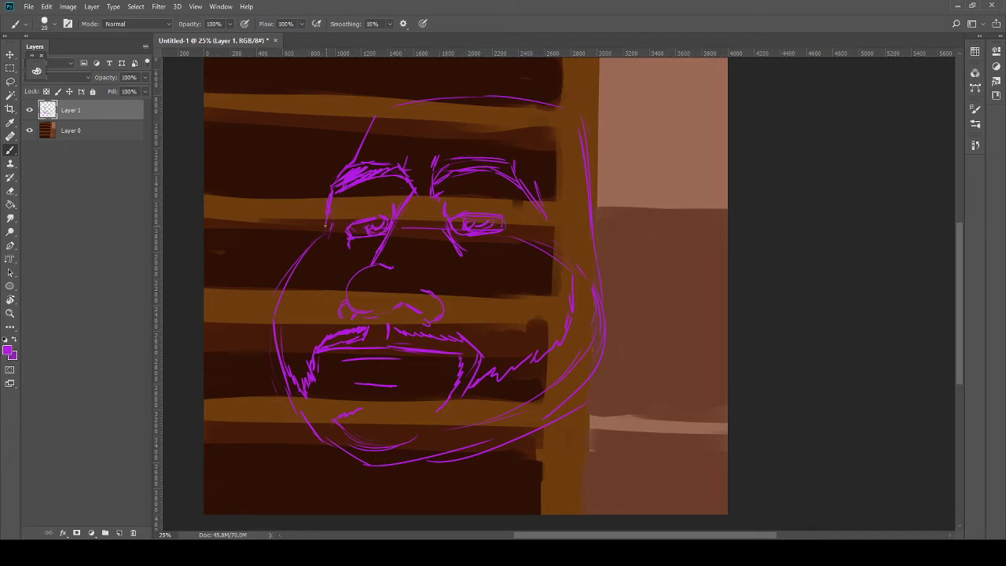
Step: Erase and redraw the left temple line so it runs from the eyebrow down to the cheek
key("e")
key("b")
key("e")
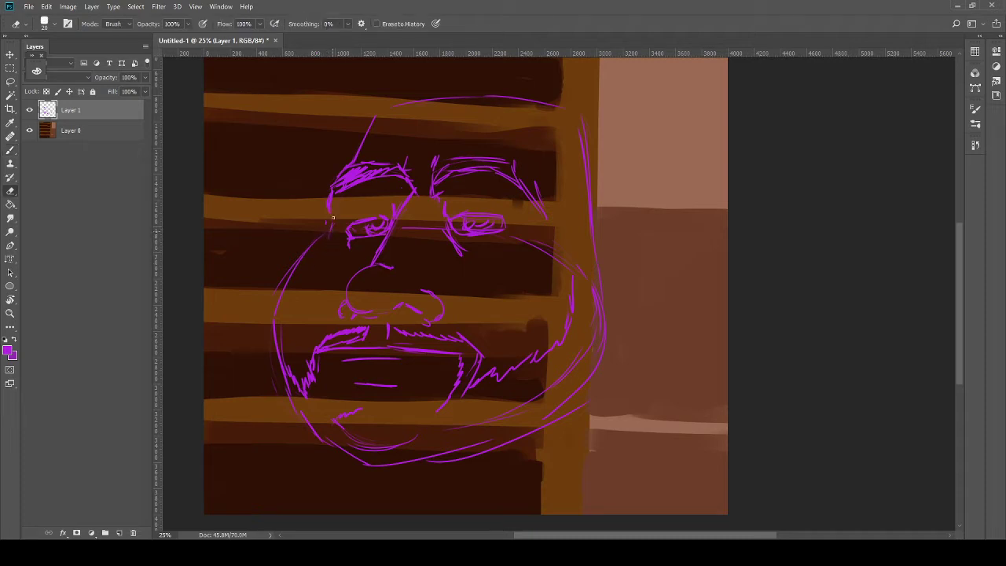
mouse_move(332, 219)
left_mouse_down()
mouse_move(322, 240)
mouse_move(329, 201)
left_mouse_up()
key("b")
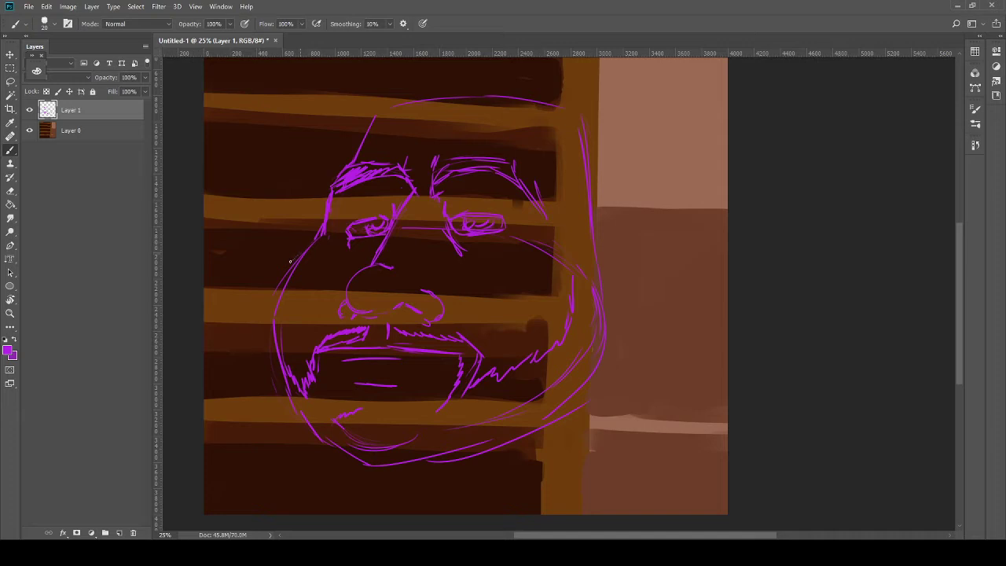
Step: Draw the beard's jagged outer edge along the left jaw and erase the stroke's lower end
mouse_move(291, 262)
left_mouse_down()
mouse_move(268, 314)
mouse_move(272, 407)
mouse_move(293, 452)
mouse_move(348, 501)
left_mouse_up()
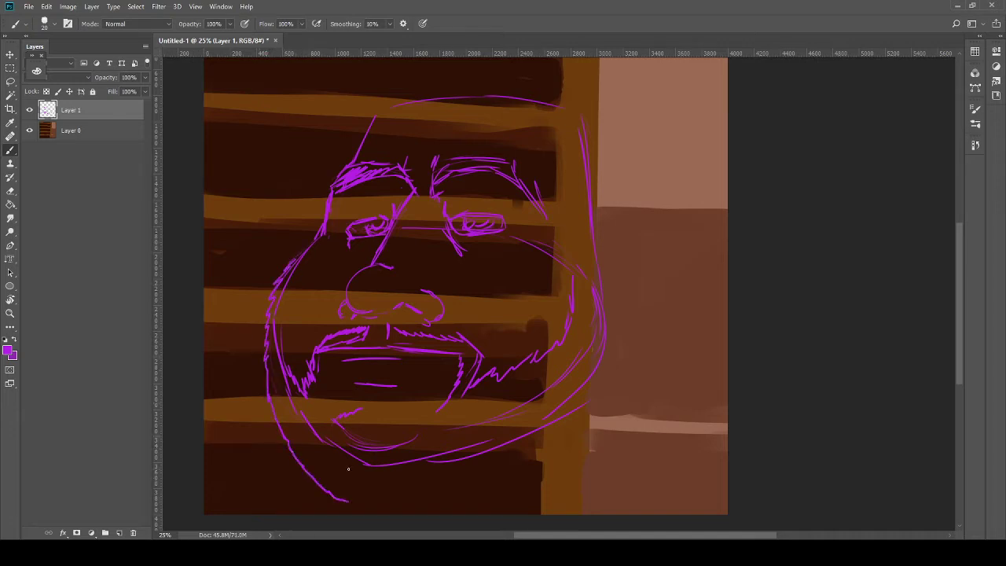
left_click_drag(353, 400, 353, 375)
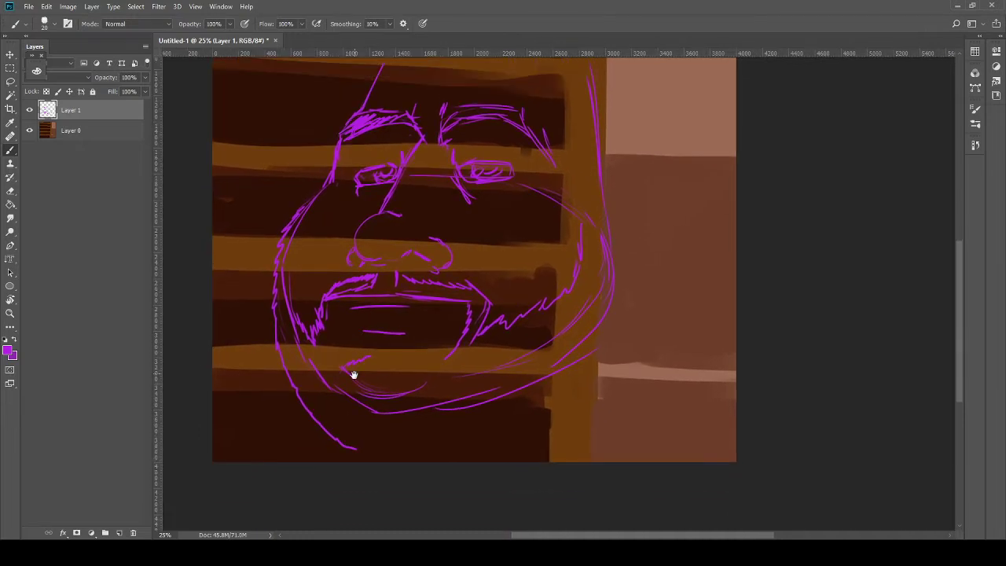
key("e")
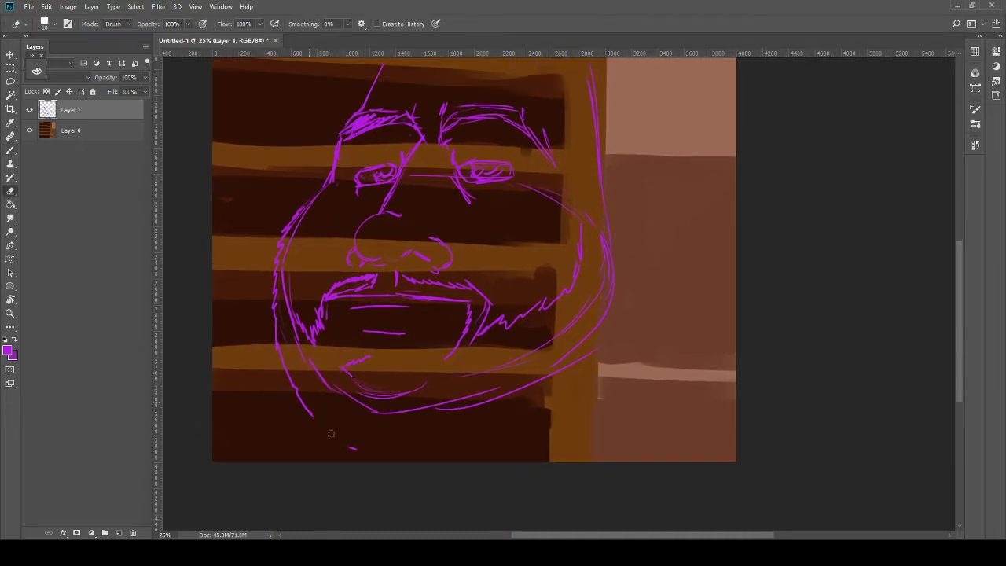
mouse_move(331, 434)
left_mouse_down()
mouse_move(353, 449)
mouse_move(286, 366)
left_mouse_up()
key("b")
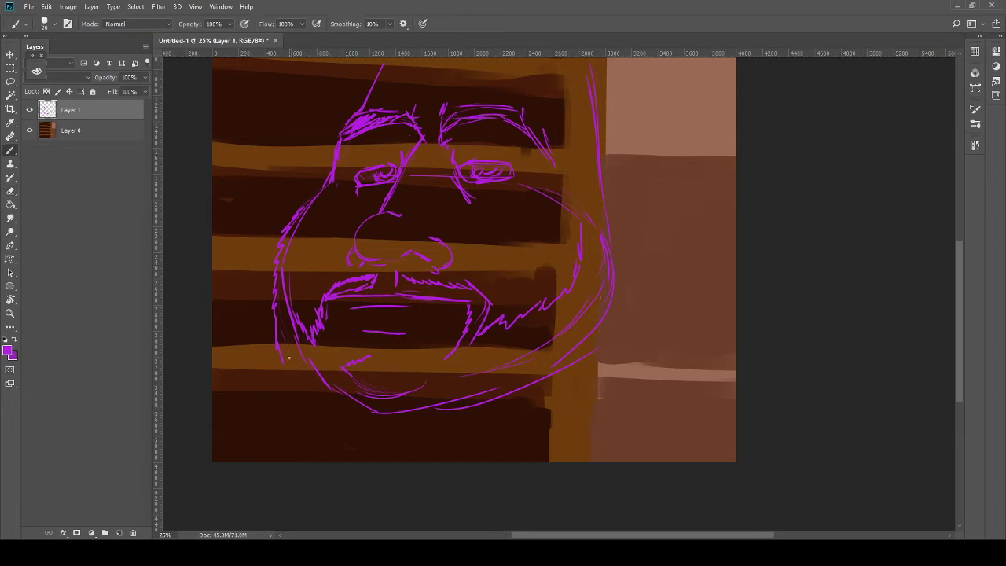
Step: Draw the beard's wavy lower edge from the left jaw around beneath the chin, touching it up with the eraser
mouse_move(280, 353)
left_mouse_down()
mouse_move(303, 404)
mouse_move(351, 432)
mouse_move(438, 445)
mouse_move(458, 434)
left_mouse_up()
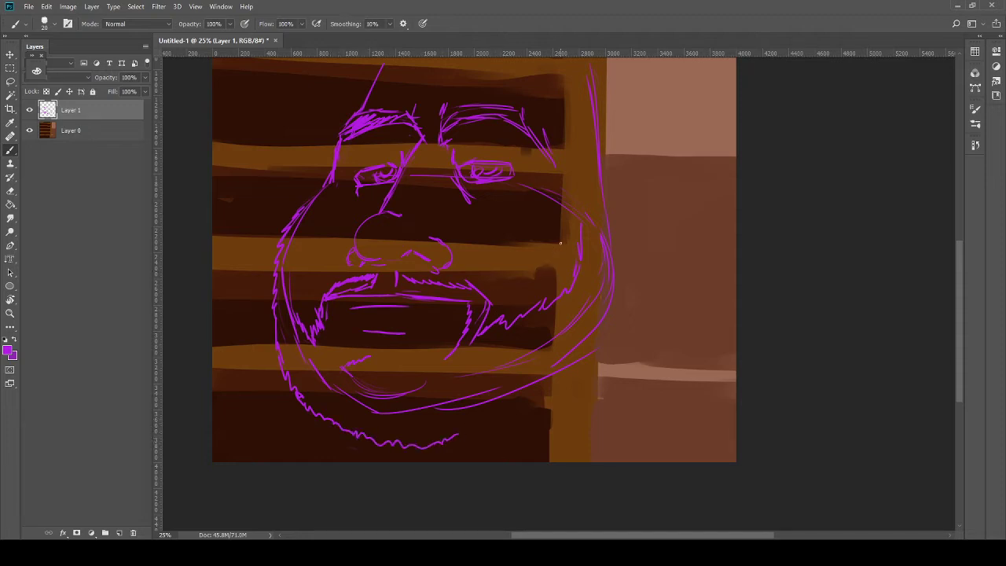
key("ctrl+z")
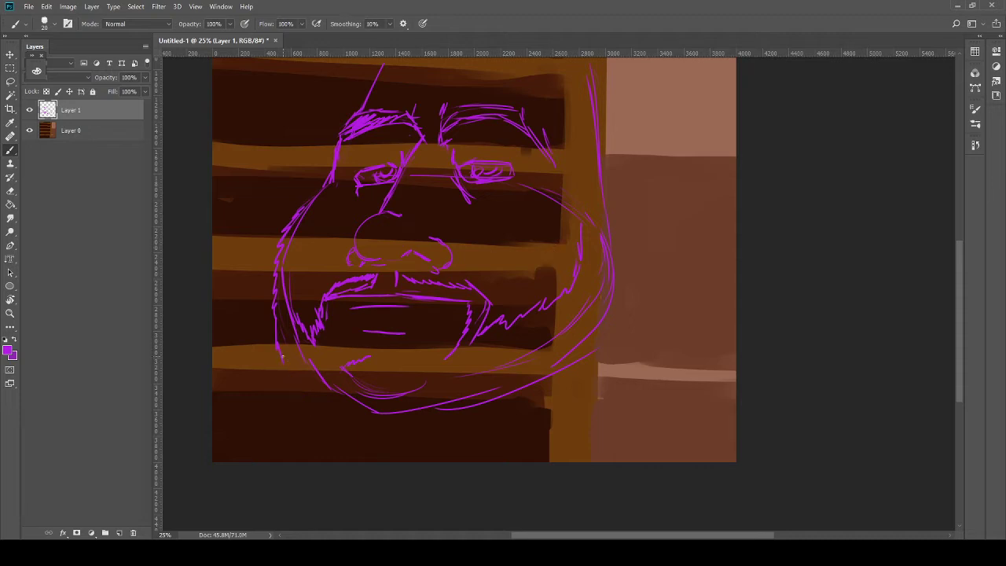
mouse_move(283, 355)
left_mouse_down()
mouse_move(308, 405)
mouse_move(334, 427)
mouse_move(397, 437)
left_mouse_up()
key("e")
mouse_move(338, 429)
left_mouse_down()
mouse_move(382, 447)
mouse_move(442, 435)
left_mouse_up()
key("b")
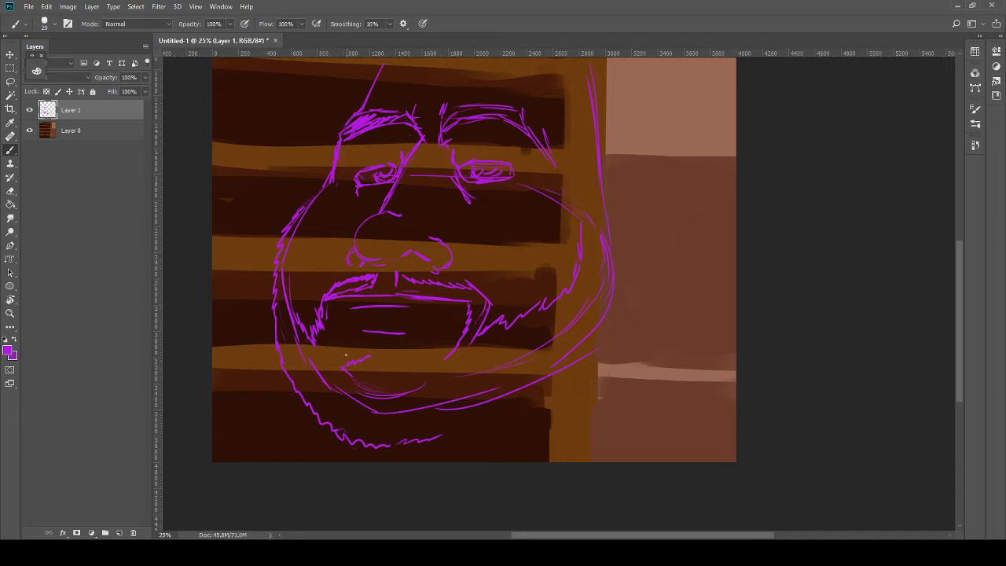
Step: Rework the mustache's left end with smooth curved sides and draw a second line across beneath the mouth line
mouse_move(326, 340)
left_mouse_down()
mouse_move(343, 365)
mouse_move(315, 311)
mouse_move(322, 334)
mouse_move(323, 297)
left_mouse_up()
key("e")
key("b")
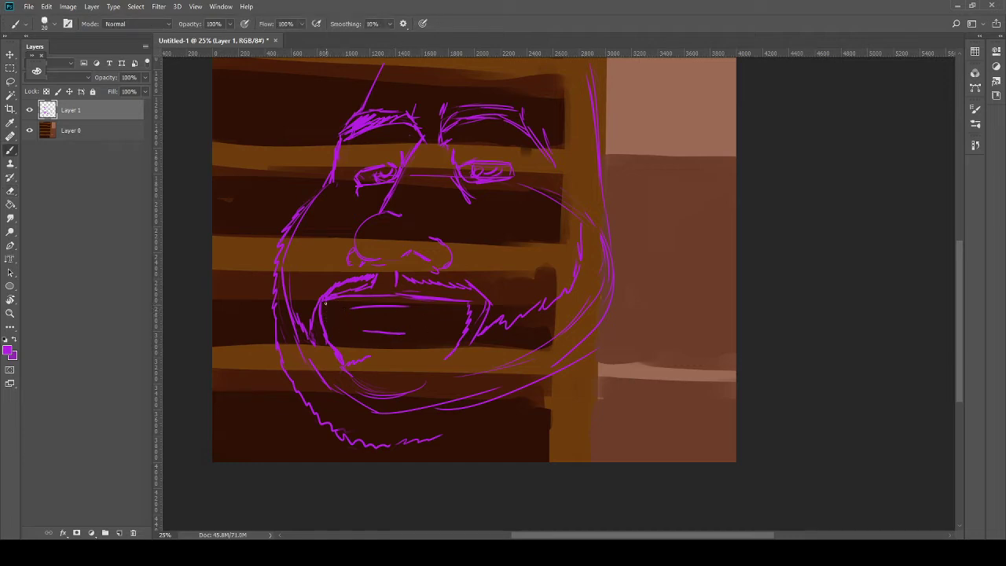
left_click_drag(324, 303, 479, 305)
Step: Continue the beard's lower edge with hatched strokes from the chin up along the right jaw
left_click_drag(458, 429, 542, 391)
left_click_drag(479, 425, 572, 371)
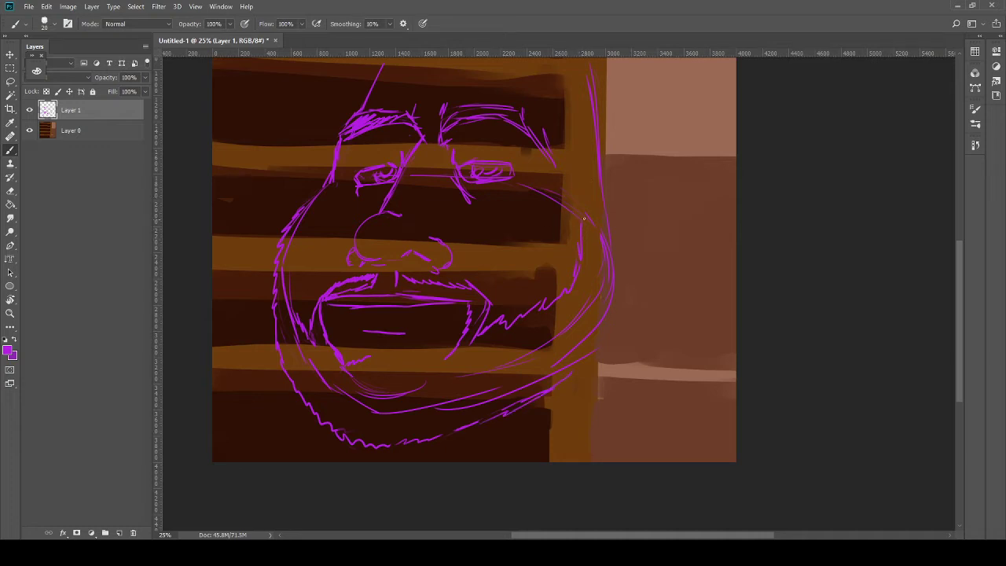
Step: Draw hair sweeping out behind the right cheek, with a jagged end and a curved lock below it
left_click_drag(573, 164, 564, 218)
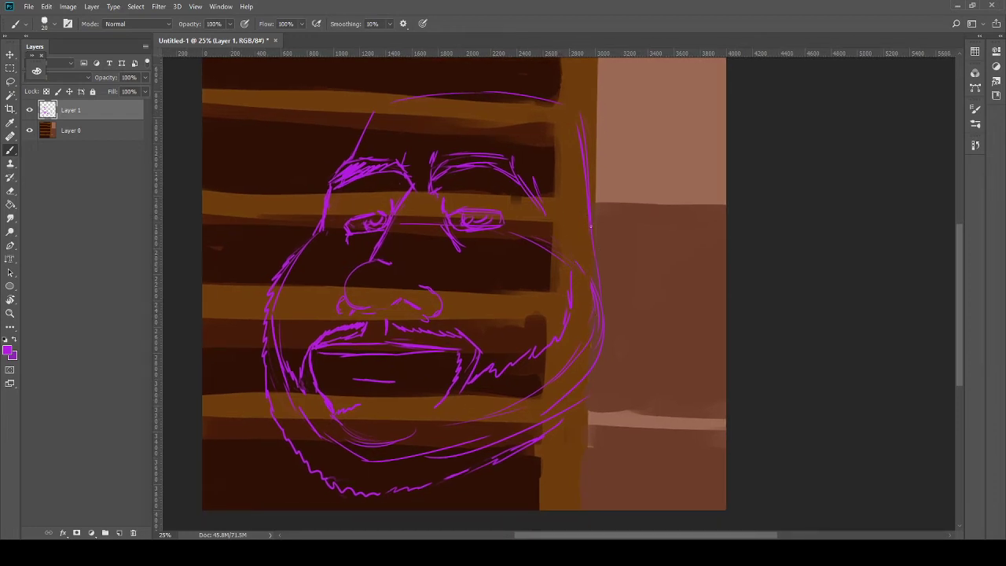
mouse_move(581, 202)
left_mouse_down()
mouse_move(681, 304)
mouse_move(635, 319)
left_mouse_up()
mouse_move(577, 440)
left_mouse_down()
mouse_move(633, 436)
mouse_move(610, 356)
mouse_move(636, 388)
mouse_move(619, 390)
mouse_move(615, 407)
mouse_move(633, 448)
left_mouse_up()
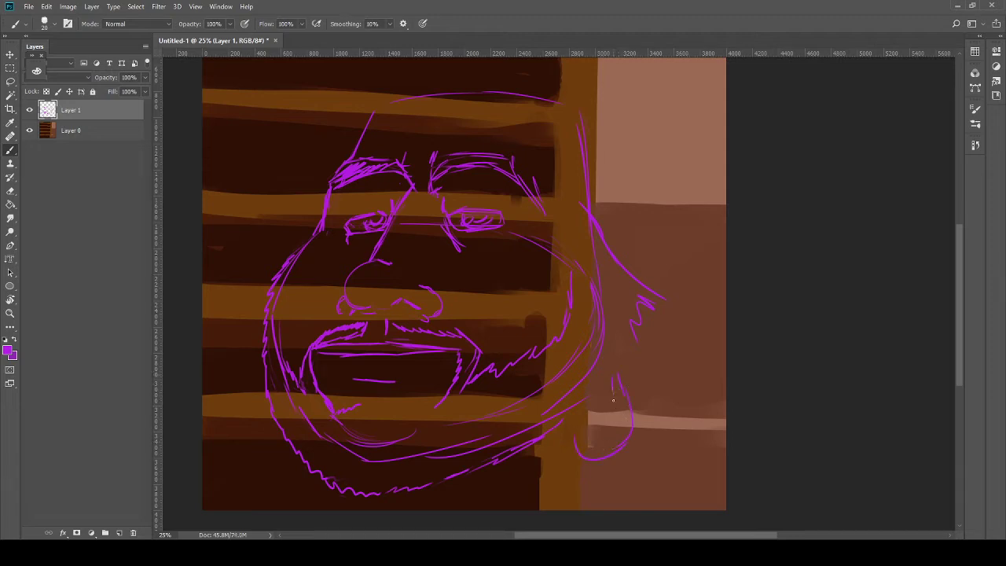
Step: Rework the lower hair lock with diagonal strands and add small curls just below the right jaw
left_click_drag(623, 373, 651, 454)
key("ctrl+alt+z")
key("ctrl+alt+z")
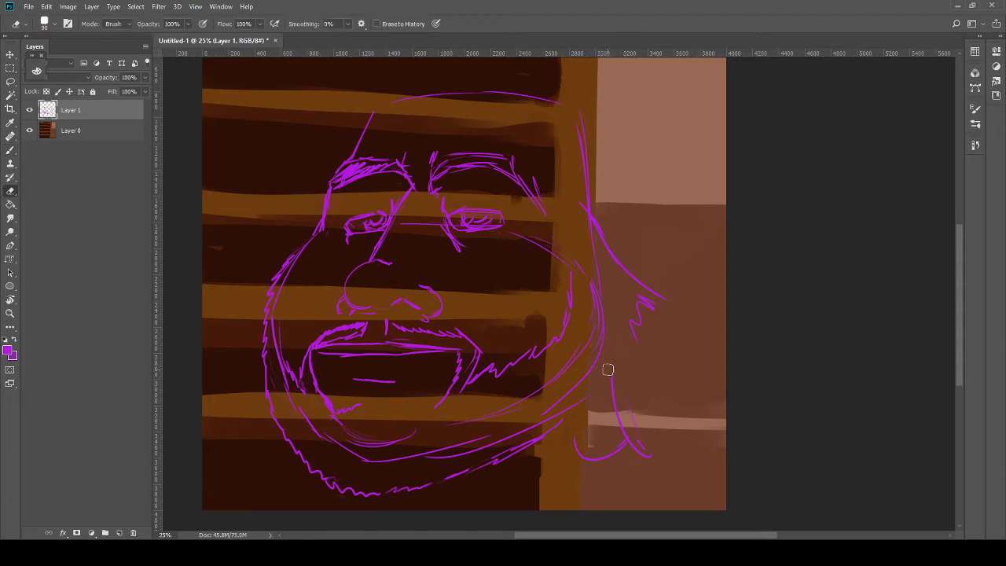
key("ctrl+alt+z")
left_click_drag(614, 349, 624, 372)
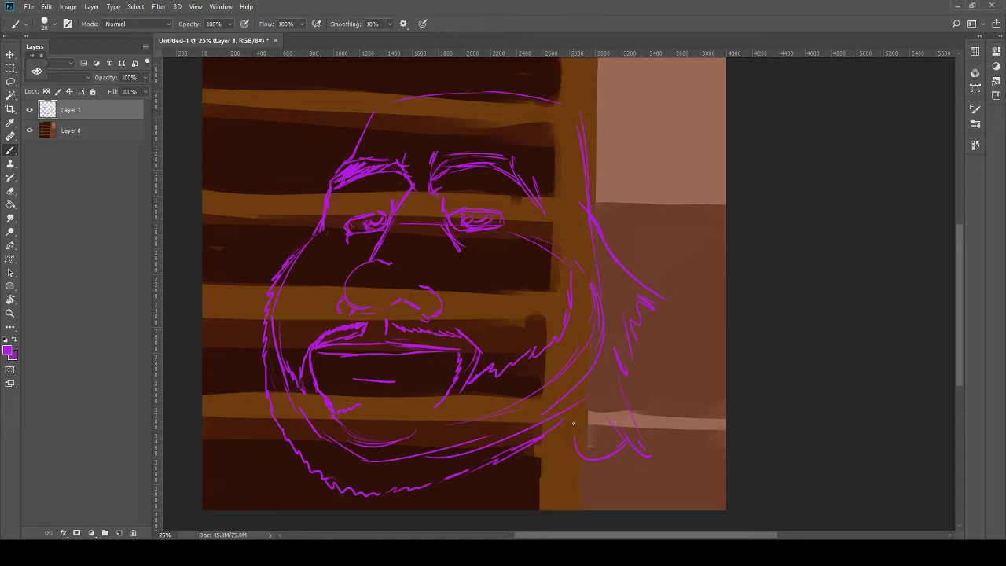
left_click_drag(570, 415, 588, 422)
Step: Draw the domed crown above the forehead, from the left temple over the top and down the right side
left_click_drag(525, 381, 511, 283)
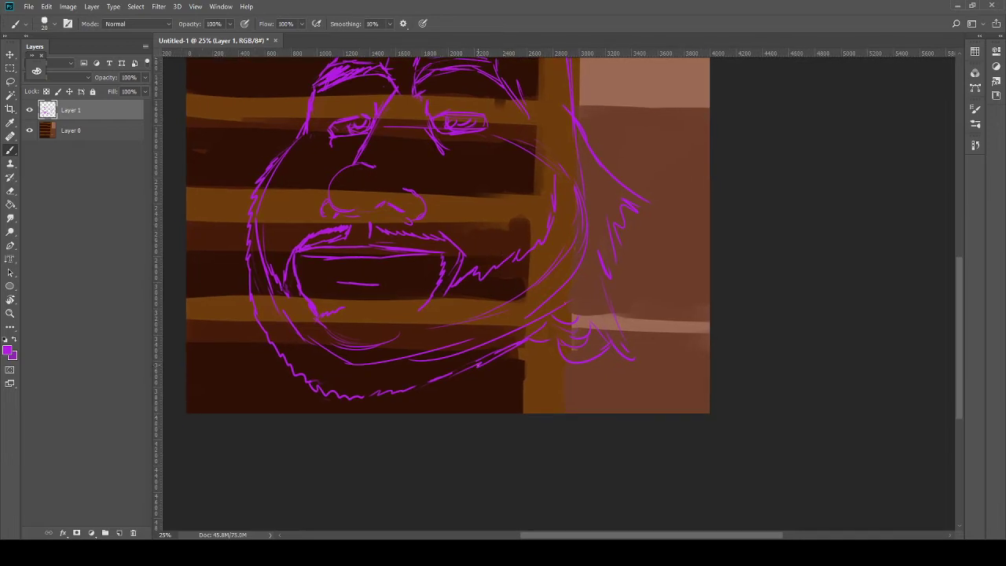
left_click_drag(381, 102, 396, 275)
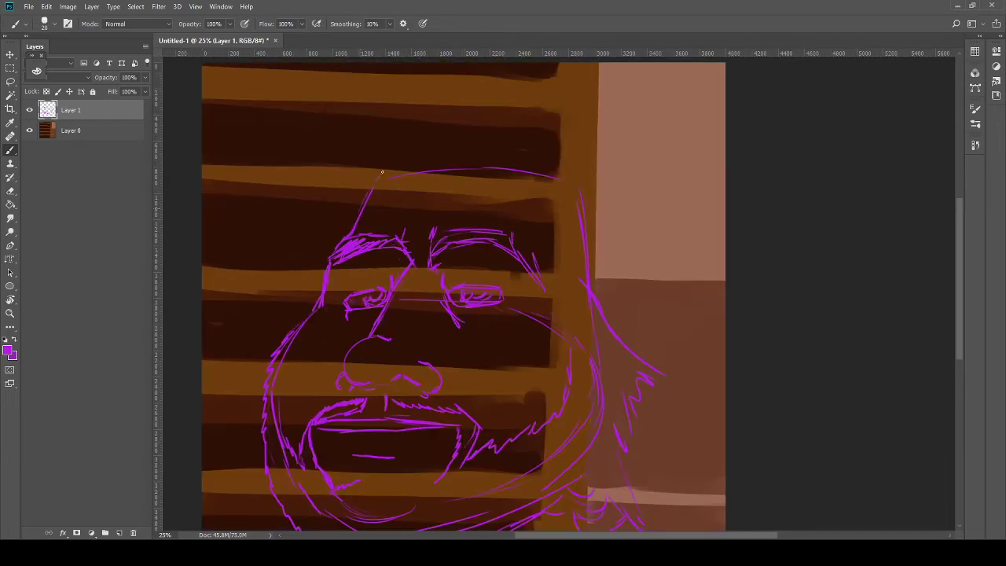
mouse_move(368, 192)
left_mouse_down()
mouse_move(429, 137)
mouse_move(491, 118)
mouse_move(549, 146)
left_mouse_up()
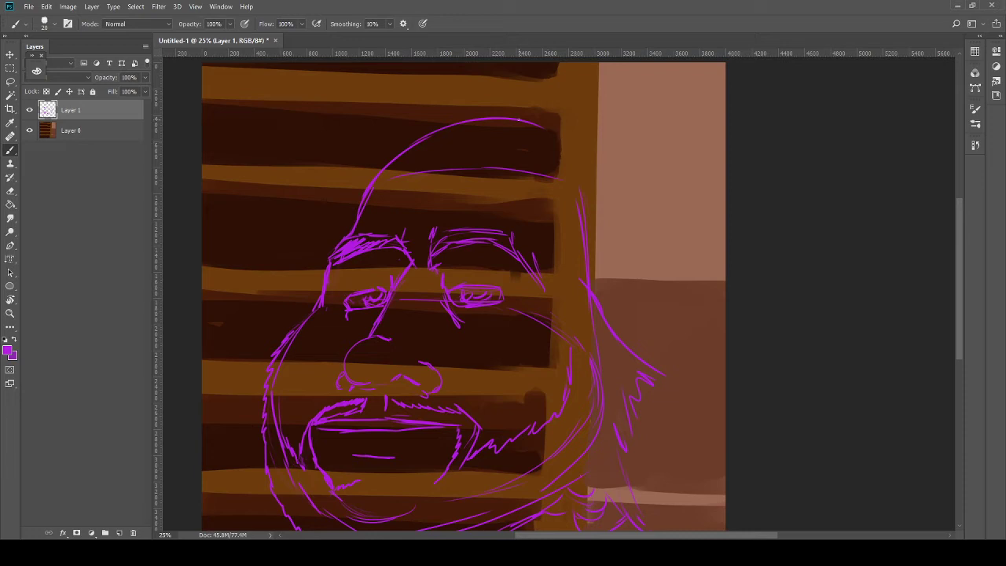
left_click_drag(549, 134, 589, 236)
Step: Draw a curved ear outline beside the left temple and an oval ear at the right temple, cleaning overlaps with the eraser
scroll(562, 236, "right", 2)
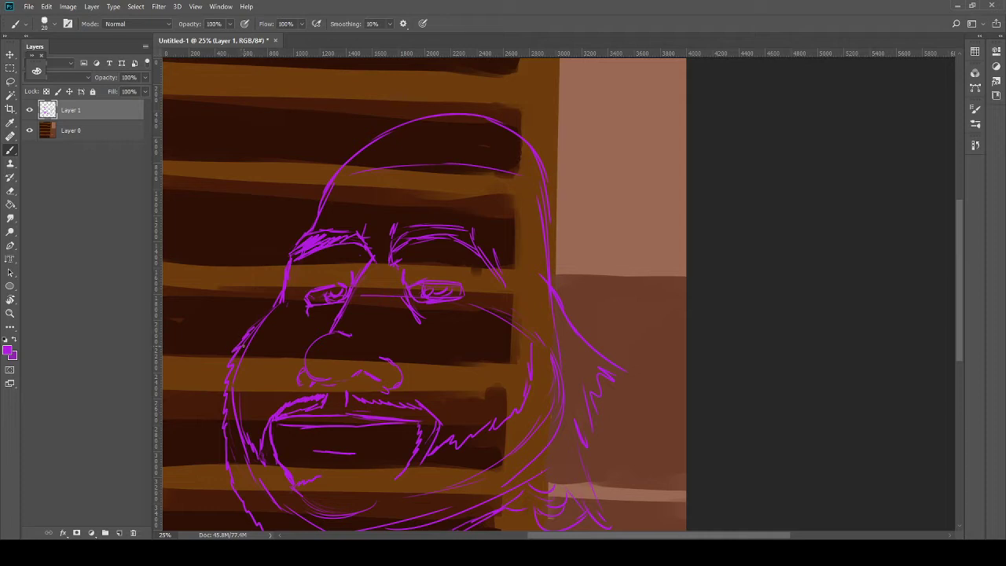
mouse_move(252, 329)
left_mouse_down()
mouse_move(291, 258)
mouse_move(248, 294)
mouse_move(296, 246)
left_mouse_up()
left_click_drag(543, 308, 549, 342)
left_click_drag(541, 282, 539, 307)
mouse_move(542, 256)
left_mouse_down()
mouse_move(539, 327)
mouse_move(568, 246)
mouse_move(542, 263)
mouse_move(541, 248)
mouse_move(594, 253)
mouse_move(602, 318)
left_mouse_up()
mouse_move(559, 346)
left_mouse_down()
mouse_move(585, 344)
mouse_move(567, 349)
left_mouse_up()
key("e")
left_click_drag(566, 287, 545, 280)
key("b")
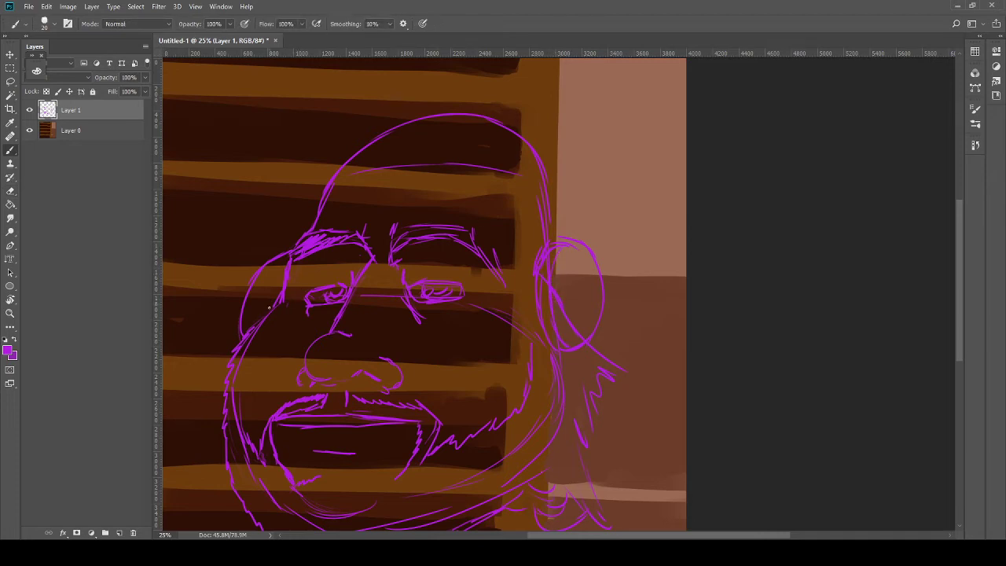
left_click_drag(269, 308, 291, 254)
Step: Erase the old hairline curve and draw a lower cap edge across the forehead to the right ear
left_click_drag(566, 332, 546, 359)
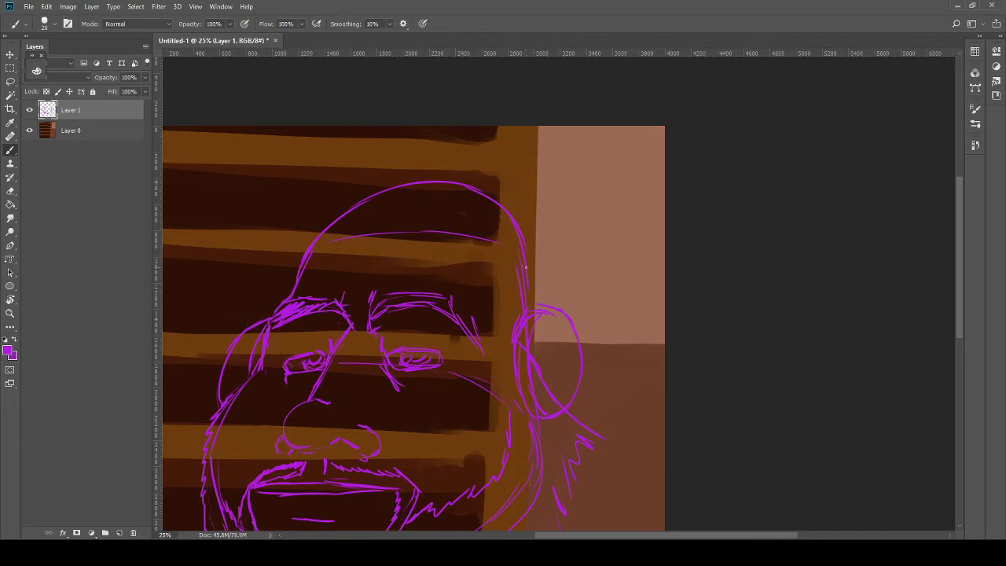
key("e")
mouse_move(503, 242)
left_mouse_down()
mouse_move(410, 231)
mouse_move(330, 247)
left_mouse_up()
key("b")
mouse_move(304, 279)
left_mouse_down()
mouse_move(451, 272)
mouse_move(500, 302)
left_mouse_up()
key("ctrl+z")
left_click_drag(434, 277, 508, 310)
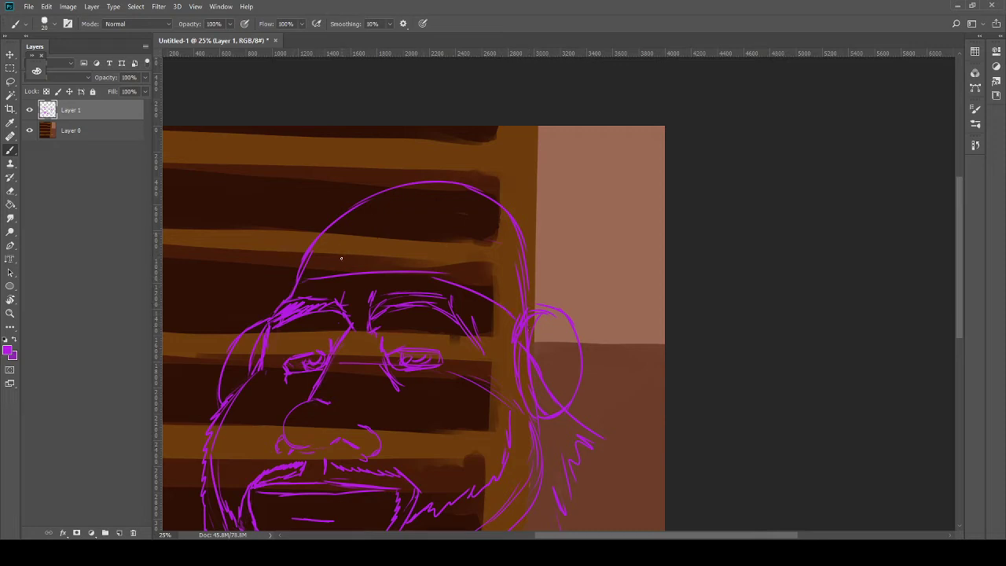
Step: Sketch the cap's arched front opening above the cap edge, with a jagged top and a flat base line
left_click_drag(342, 254, 416, 249)
mouse_move(345, 251)
left_mouse_down()
mouse_move(442, 235)
mouse_move(371, 244)
mouse_move(376, 233)
mouse_move(427, 250)
left_mouse_up()
mouse_move(346, 253)
left_mouse_down()
mouse_move(316, 253)
mouse_move(380, 226)
mouse_move(374, 219)
mouse_move(404, 227)
left_mouse_up()
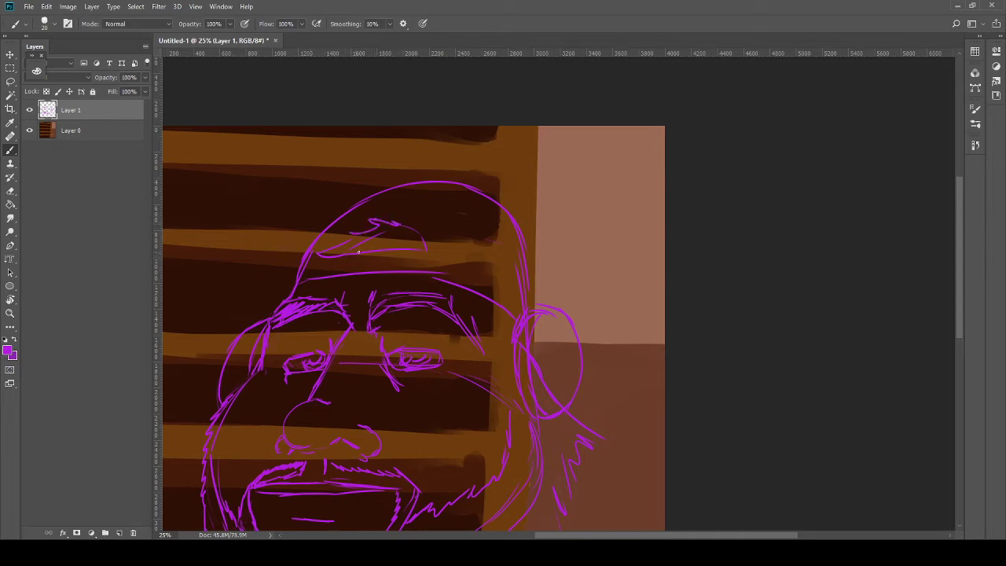
left_click_drag(341, 256, 412, 252)
key("e")
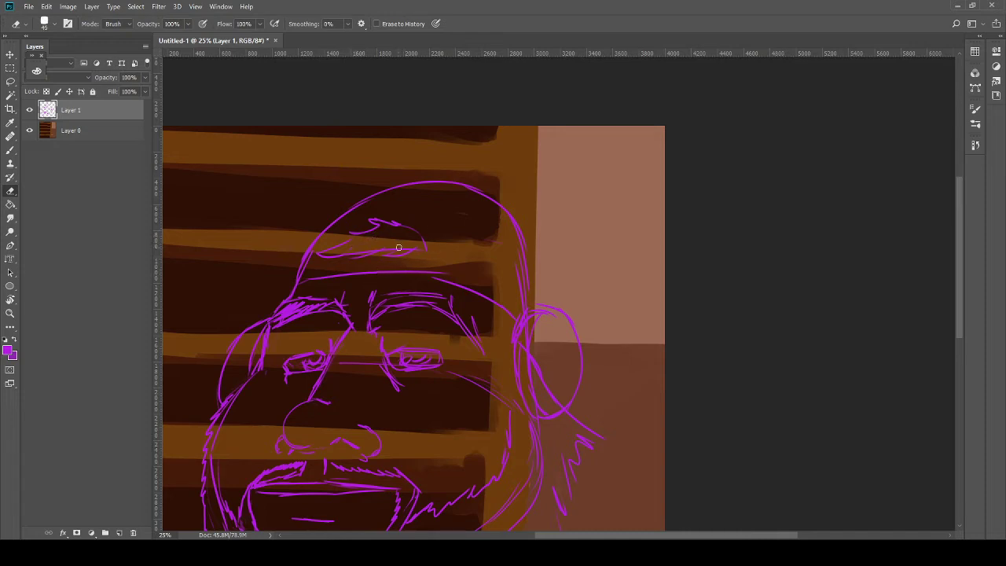
key("b")
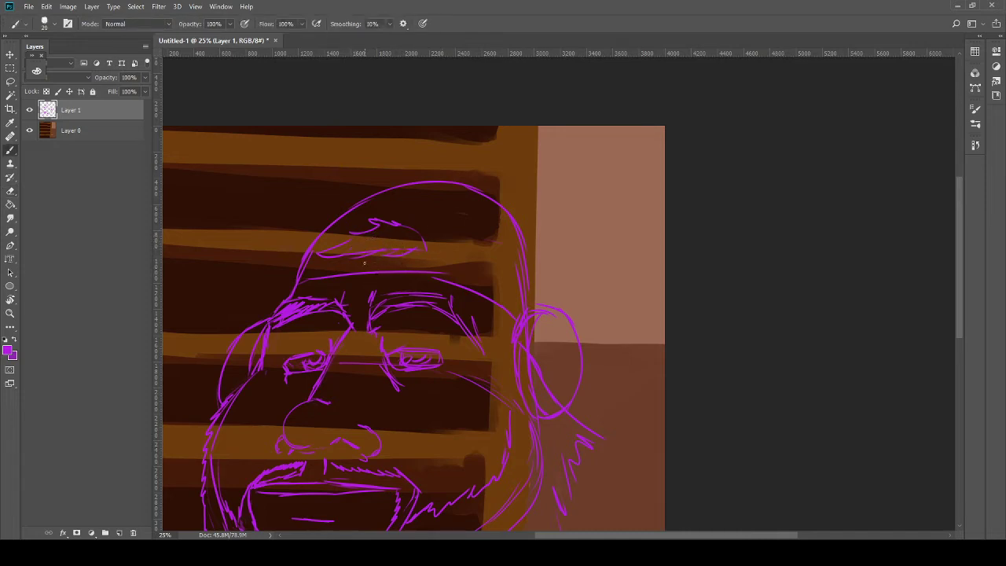
Step: Add short slanted lines between the opening and the cap edge, and extend the arch's right side down to that edge
left_click_drag(364, 271, 367, 265)
key("e")
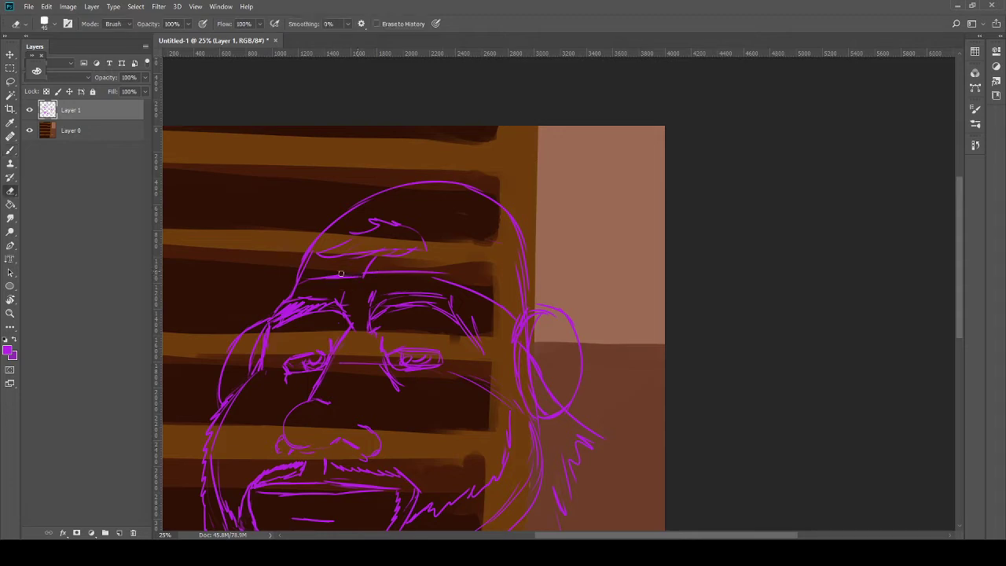
key("b")
scroll(411, 191, "down", 2)
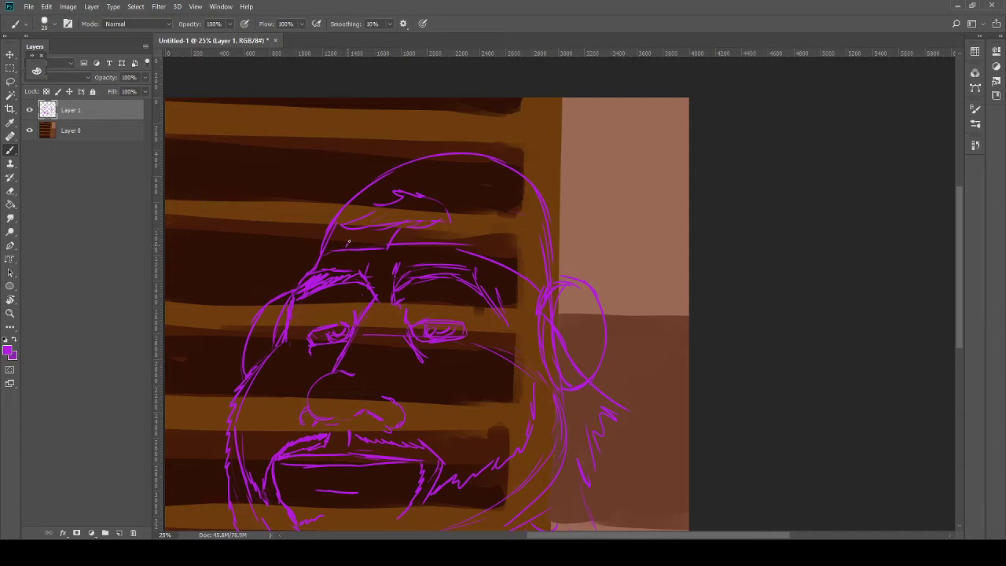
mouse_move(451, 221)
left_mouse_down()
mouse_move(460, 250)
mouse_move(458, 230)
left_mouse_up()
scroll(404, 236, "up", 1)
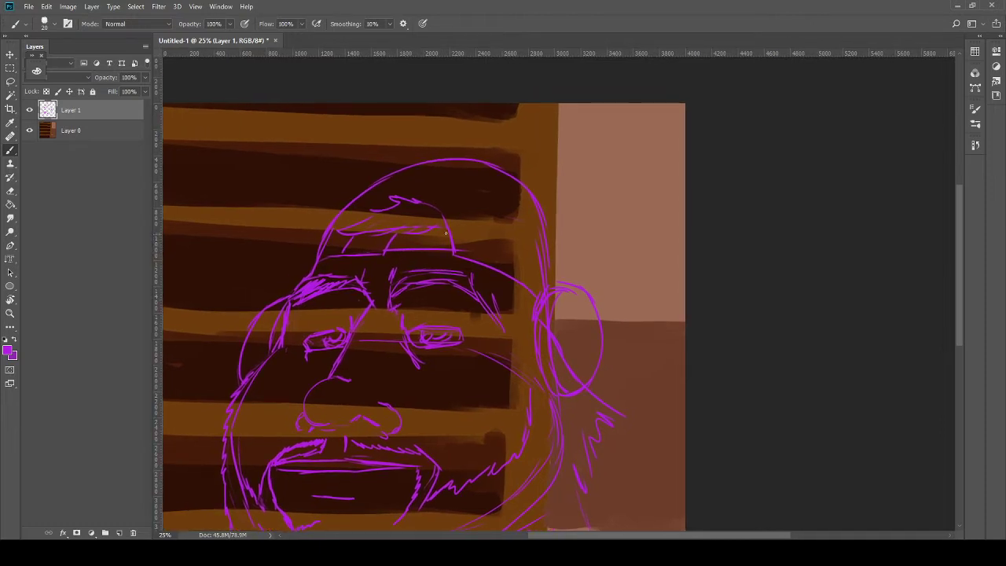
left_click_drag(438, 228, 453, 230)
Step: Redraw the strap across the cap opening with a squared right end, erasing the lines that overlap it
key("e")
left_click_drag(397, 236, 395, 238)
key("b")
key("ctrl+z")
left_click_drag(357, 238, 390, 236)
key("ctrl+z")
key("e")
key("b")
mouse_move(366, 255)
left_mouse_down()
mouse_move(394, 255)
mouse_move(376, 254)
mouse_move(423, 256)
left_mouse_up()
key("e")
left_click_drag(384, 248, 410, 250)
key("b")
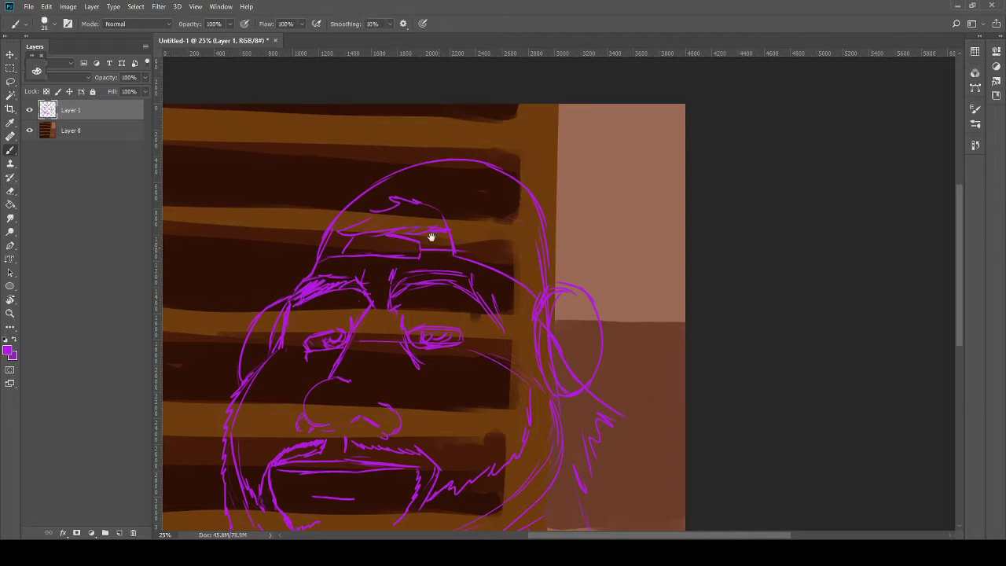
Step: Reshape the nose's left side with a straight slope from the bridge to the nostril and a short line across the tip
left_click_drag(430, 237, 516, 199)
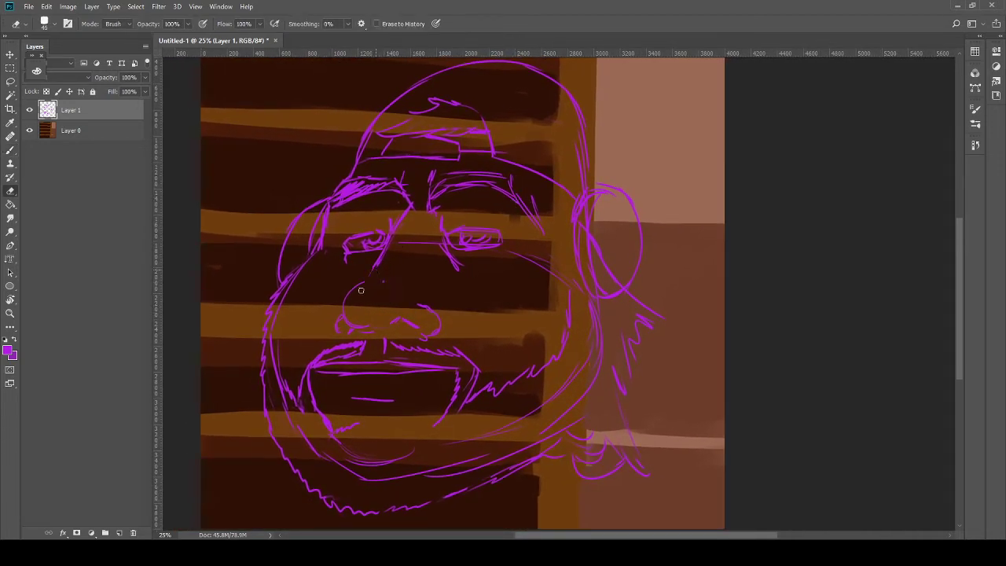
left_click_drag(350, 294, 363, 267)
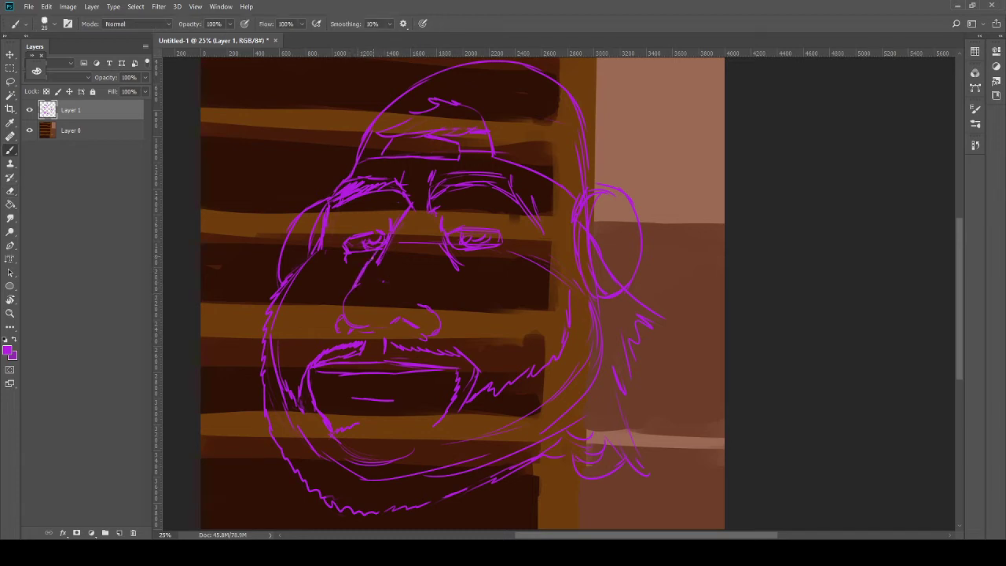
key("e")
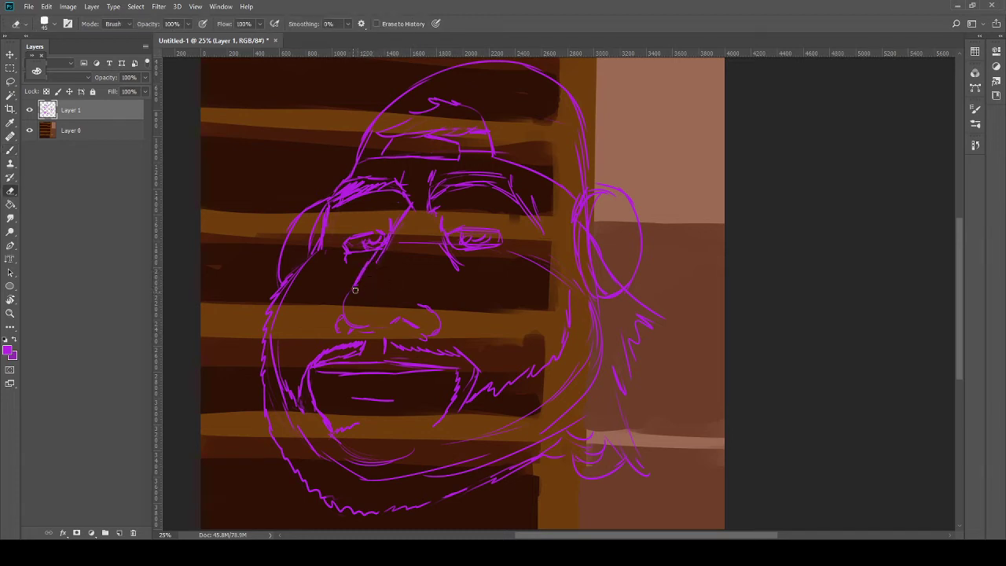
key("b")
mouse_move(341, 318)
left_mouse_down()
mouse_move(348, 286)
mouse_move(379, 288)
left_mouse_up()
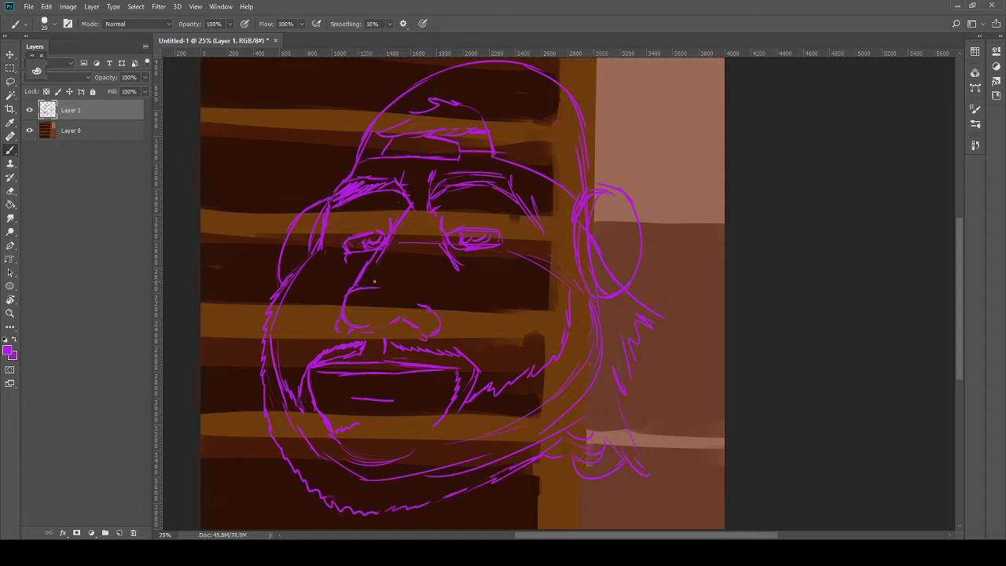
Step: Refine the lines at the inner corners of both eyes and draw a short cheek crease beside the mustache's right end
key("e")
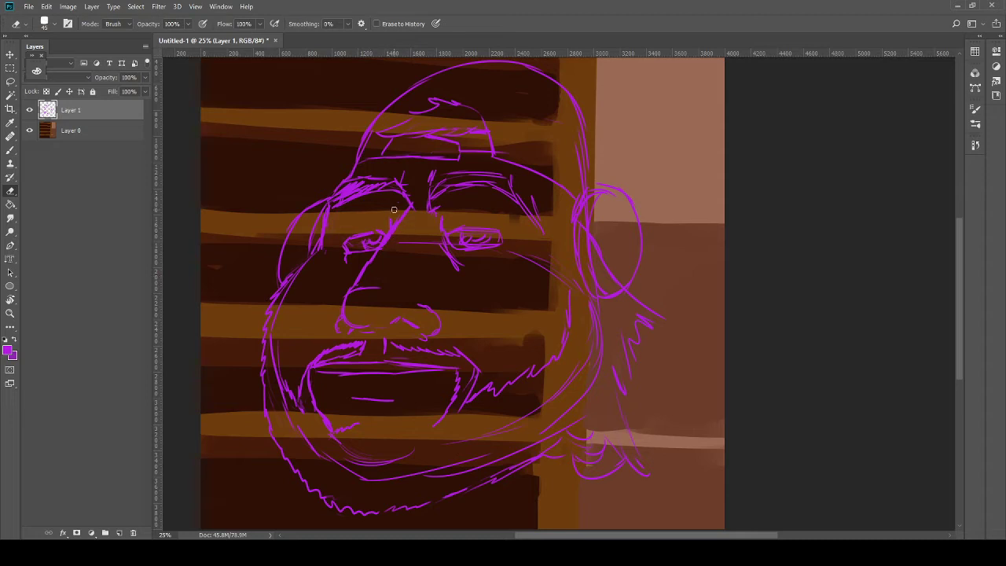
key("b")
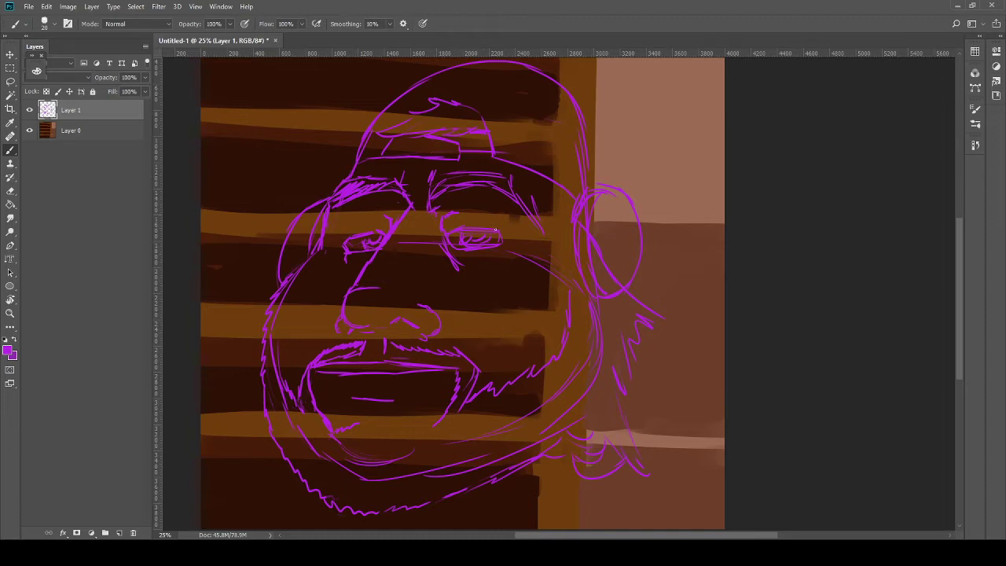
left_click_drag(485, 346, 495, 367)
Step: Erase the hair line crossing inside the right ear, lasso the ear and move it slightly down
key("e")
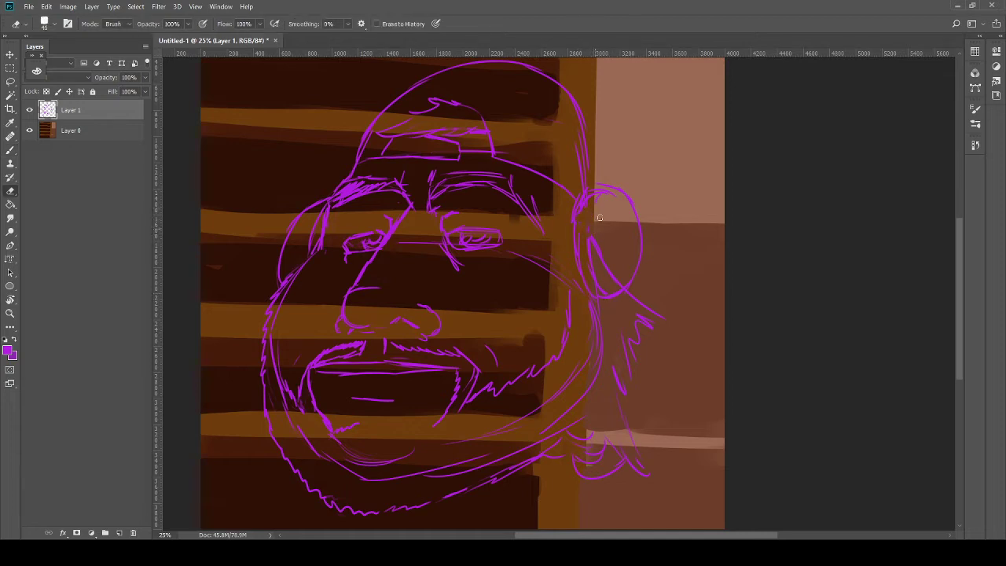
mouse_move(600, 218)
left_mouse_down()
mouse_move(601, 291)
mouse_move(598, 263)
mouse_move(625, 283)
left_mouse_up()
key("l")
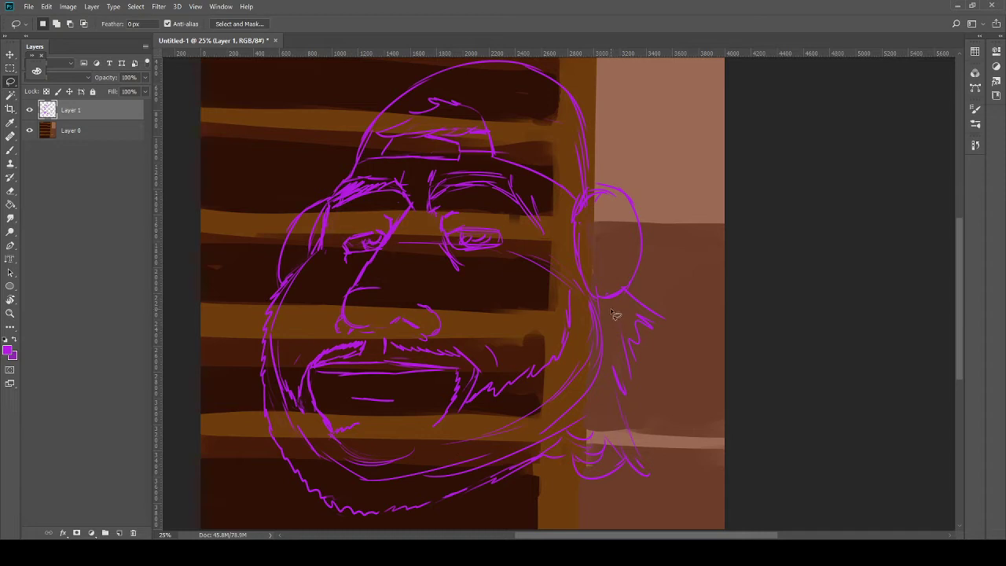
mouse_move(616, 314)
left_mouse_down()
mouse_move(584, 297)
mouse_move(559, 228)
mouse_move(577, 197)
mouse_move(601, 185)
mouse_move(686, 213)
mouse_move(672, 276)
mouse_move(625, 292)
mouse_move(615, 316)
left_mouse_up()
key("ctrl+t")
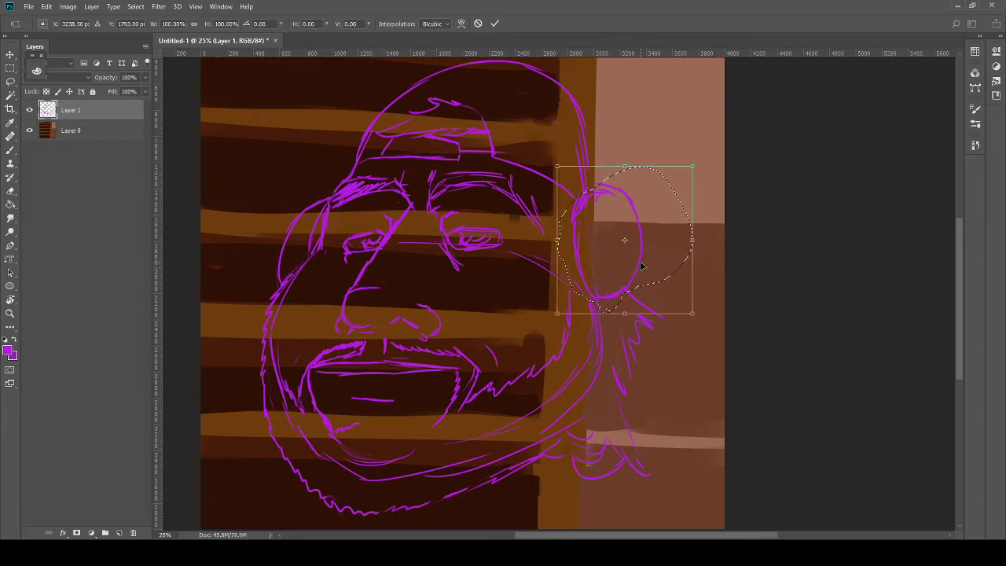
left_click_drag(641, 266, 640, 283)
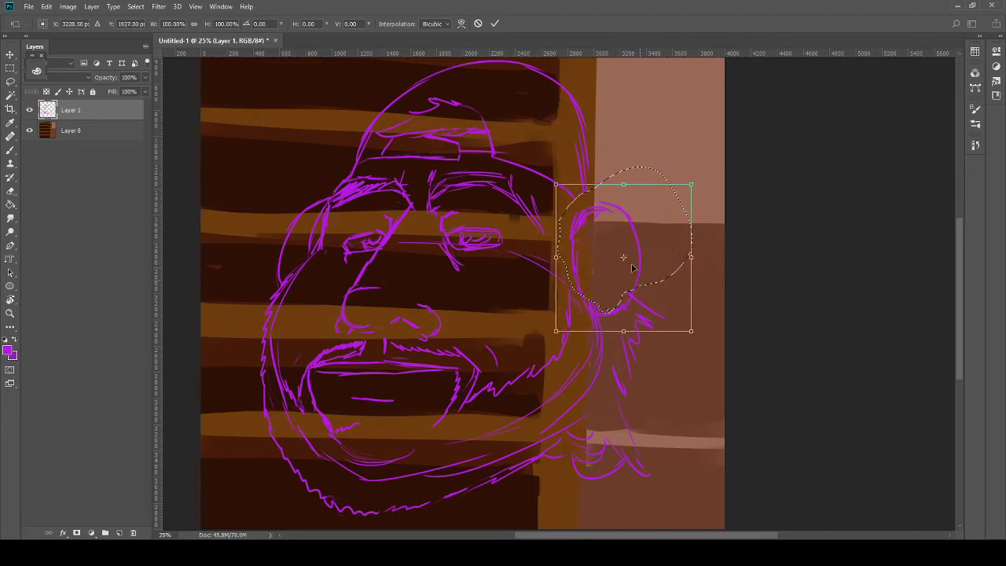
Step: Warp the right ear into a wider, rounder shape, shift it slightly away from the face and deselect it
left_click(461, 23)
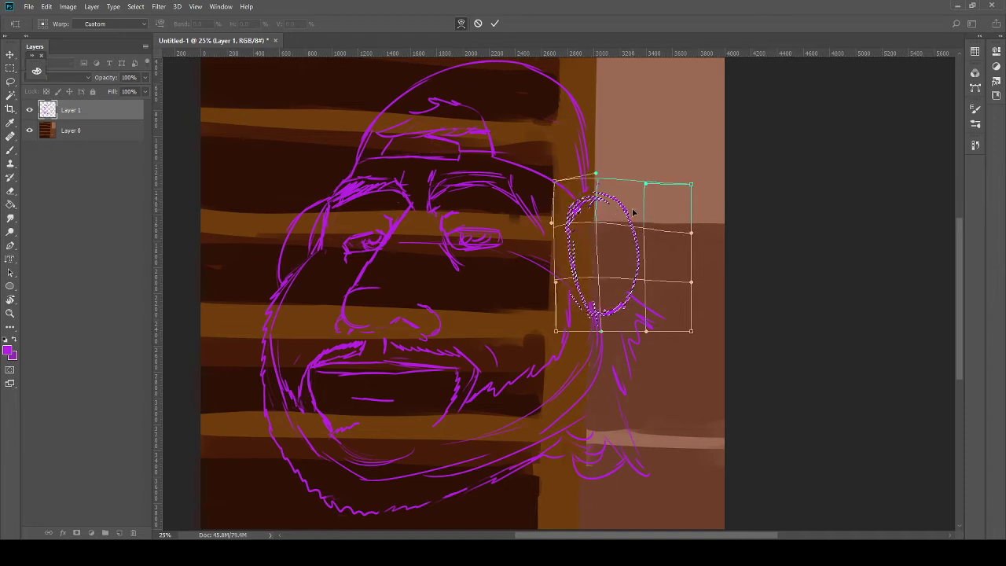
left_click_drag(639, 295, 582, 317)
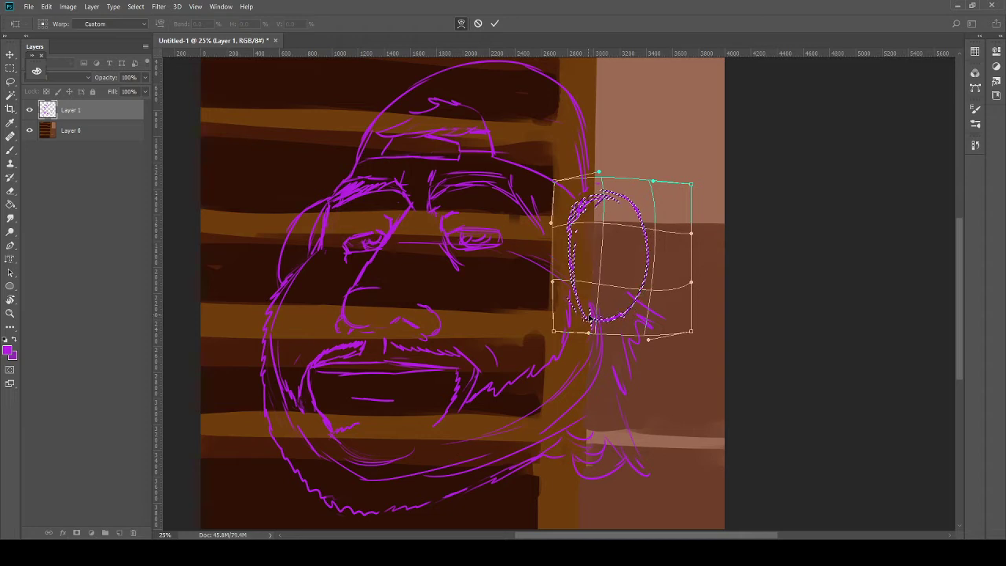
left_click_drag(624, 191, 645, 234)
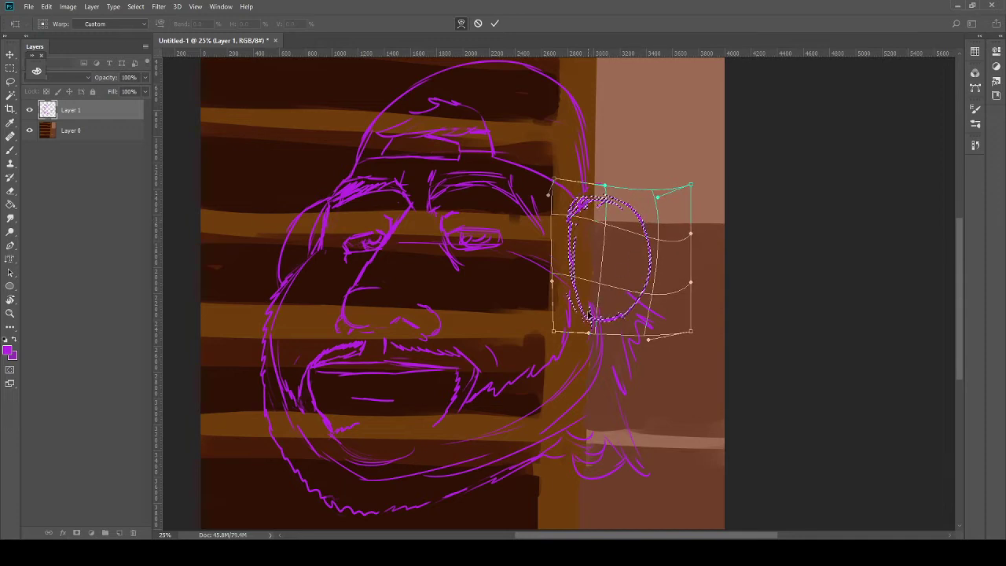
left_click_drag(580, 319, 563, 317)
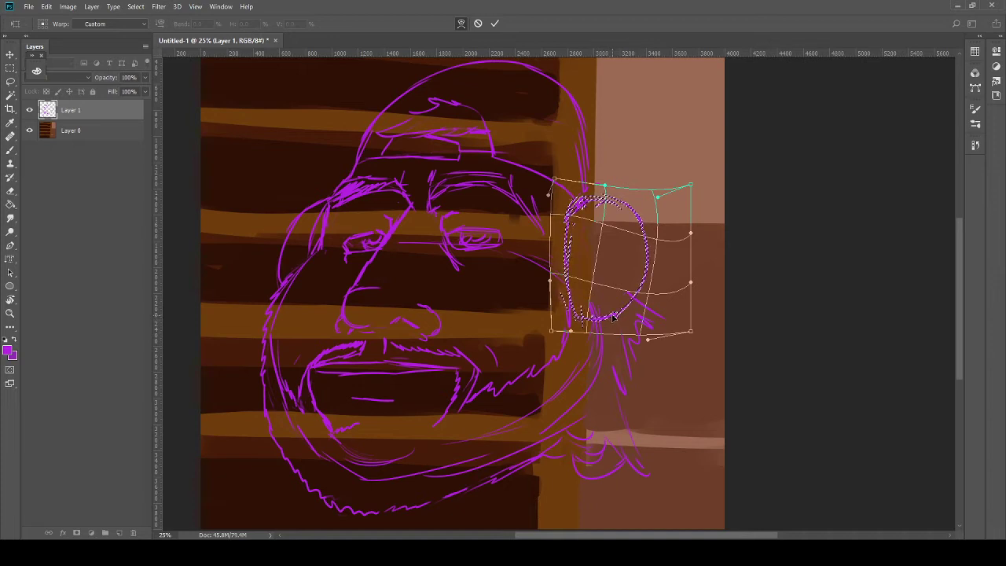
left_click(495, 23)
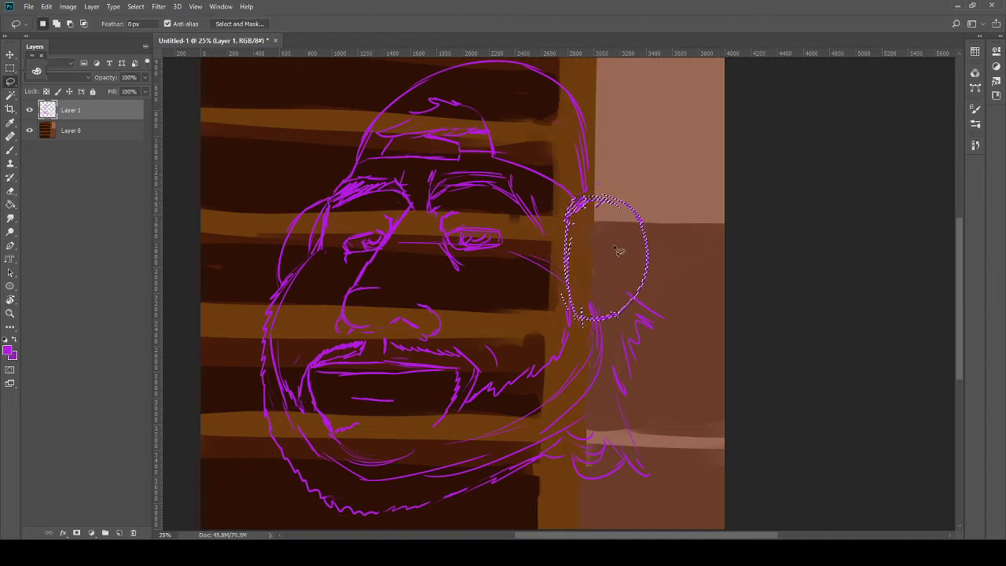
left_click_drag(645, 275, 656, 270)
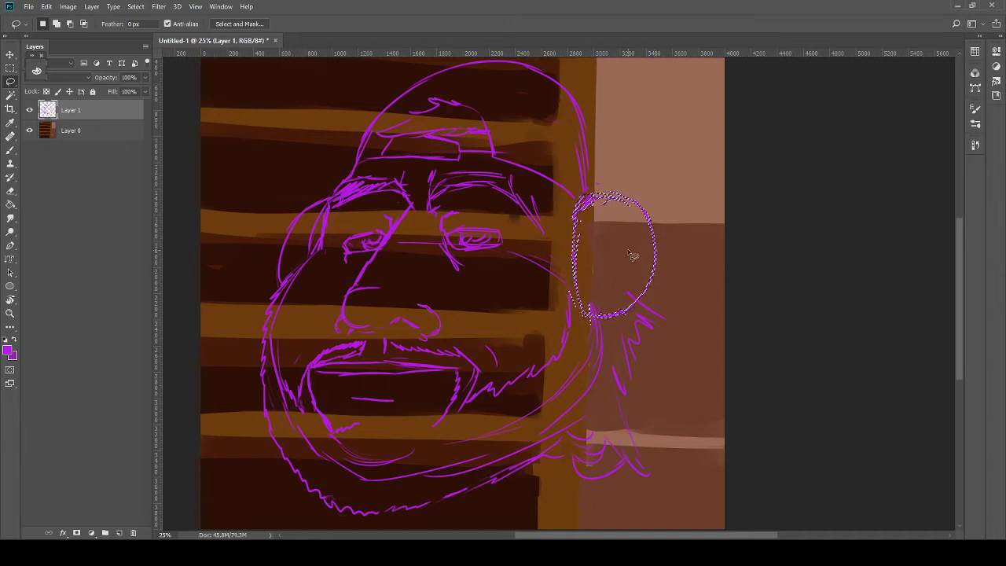
key("ctrl+d")
key("b")
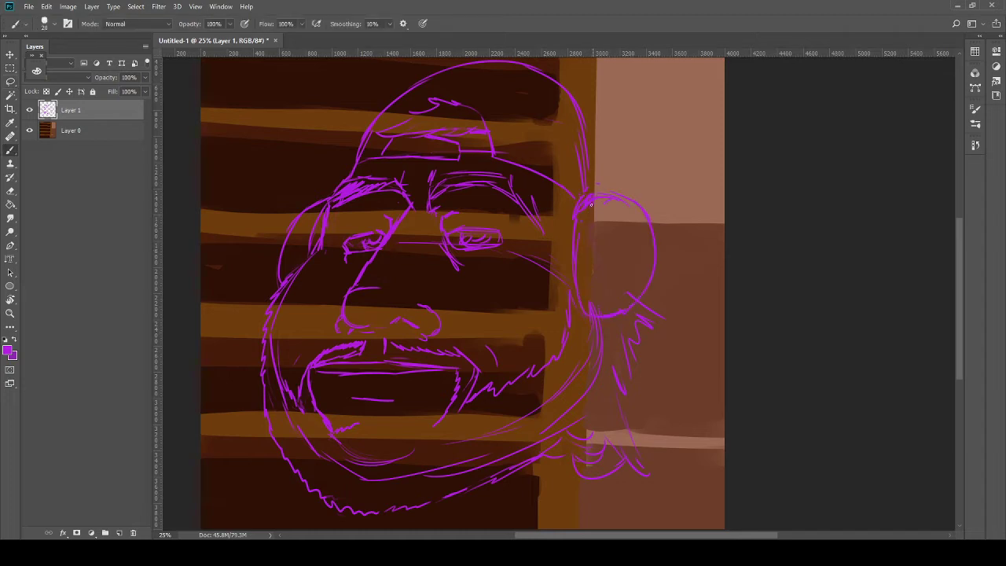
Step: Erase and redraw the right ear's outer edge slightly narrower, and draw a hair line from the cap's right edge to the ear's top
key("e")
mouse_move(636, 202)
left_mouse_down()
mouse_move(596, 194)
mouse_move(639, 222)
mouse_move(607, 194)
mouse_move(640, 233)
left_mouse_up()
key("b")
key("e")
left_click_drag(656, 291, 643, 230)
key("b")
left_click_drag(586, 146, 609, 189)
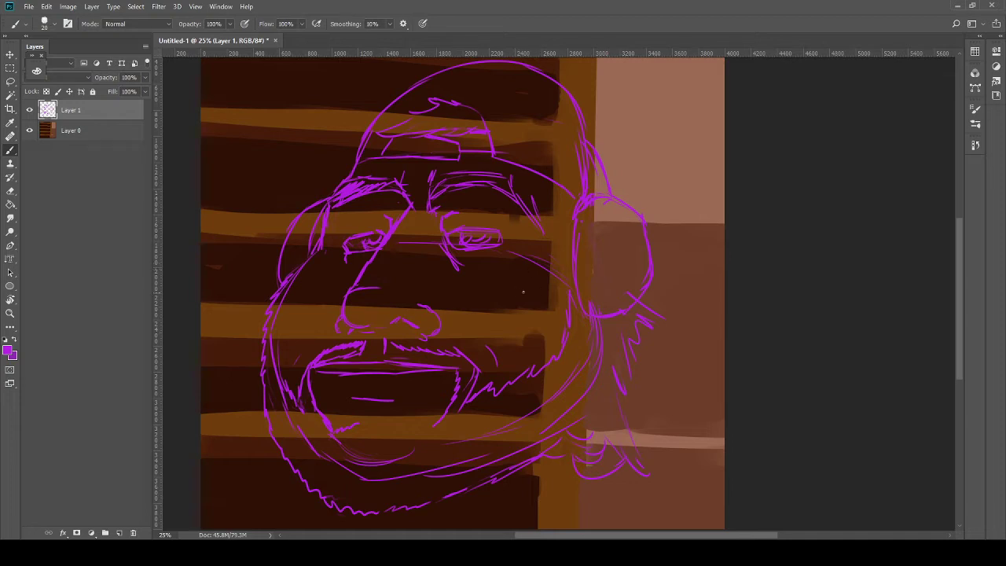
Step: Draw a jagged beard edge below the lower lip, joining the two lower ends of the mouth outline
left_click_drag(557, 342, 522, 263)
left_click_drag(522, 263, 539, 272)
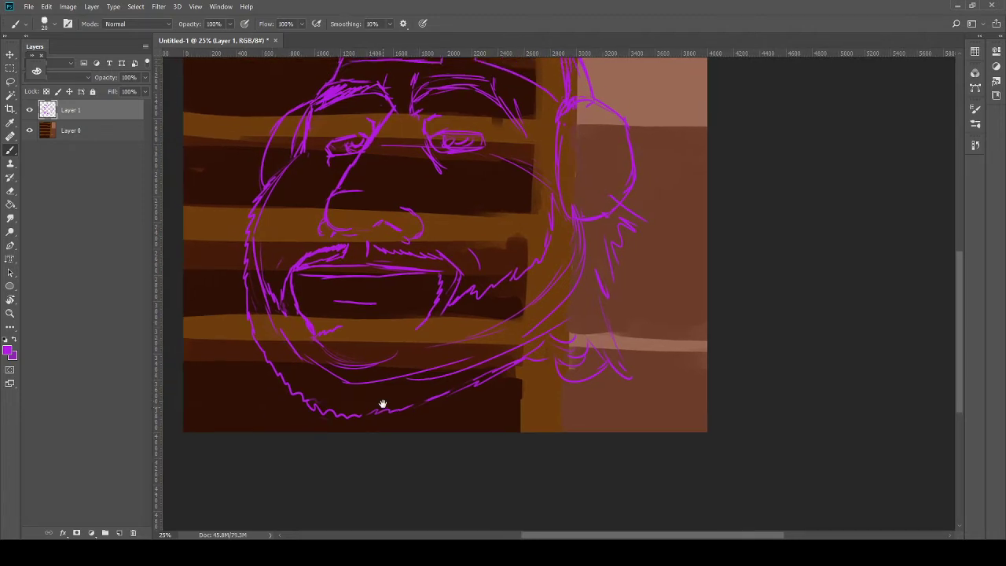
key("e")
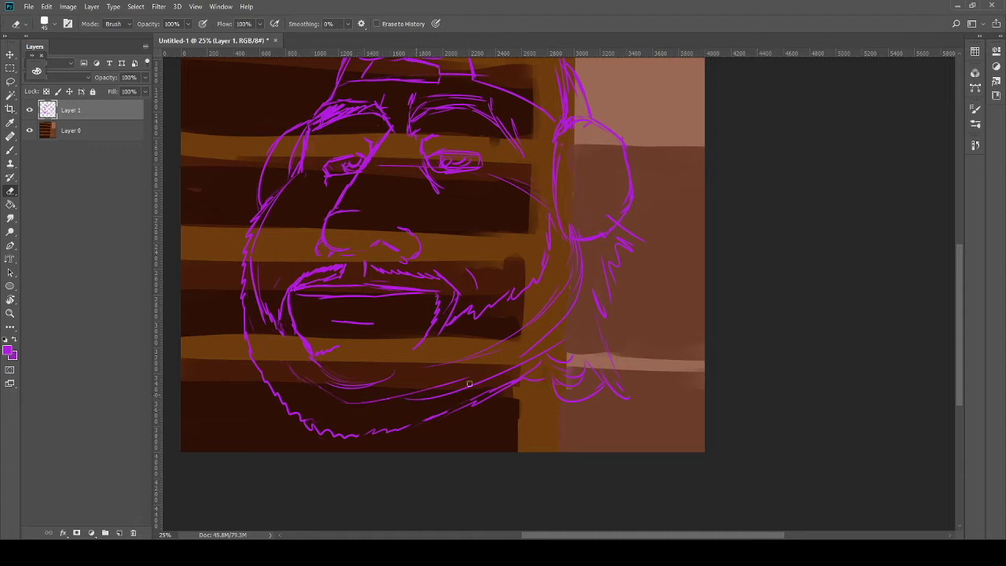
key("b")
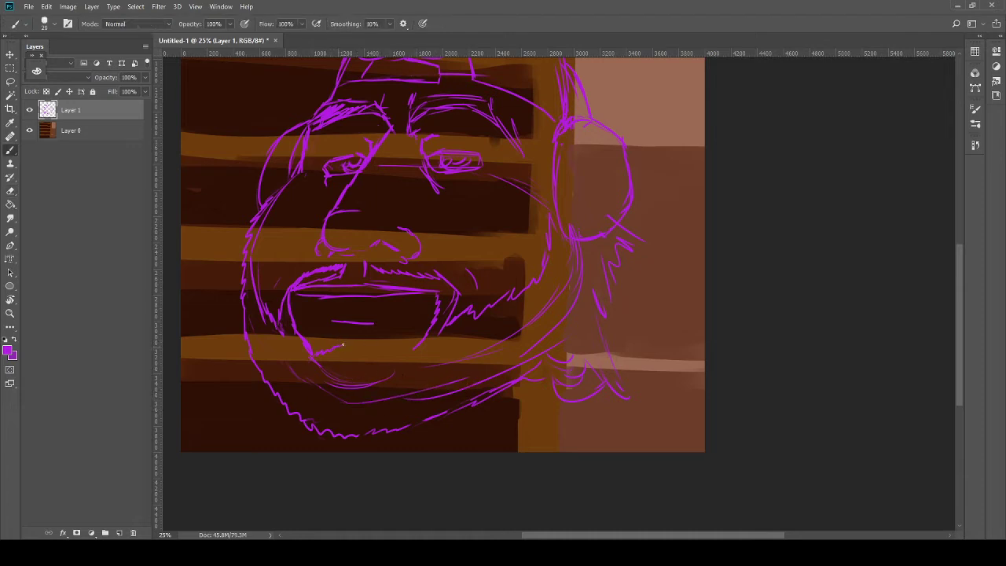
mouse_move(346, 342)
left_mouse_down()
mouse_move(402, 356)
mouse_move(415, 341)
left_mouse_up()
Step: Add short strokes to thicken the hair strands hanging below the right ear
scroll(417, 385, "right", 5)
scroll(417, 385, "up", 2)
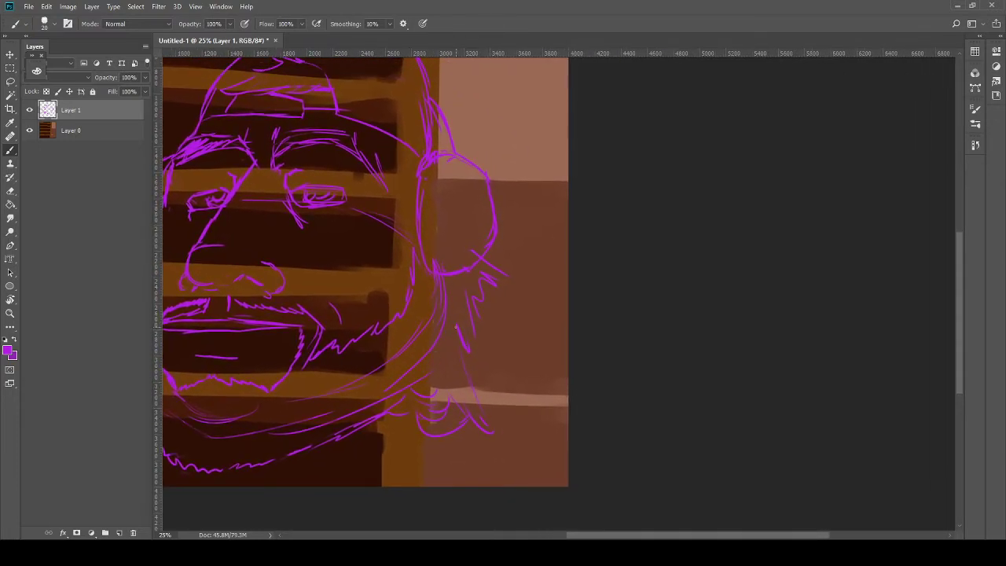
left_click_drag(461, 329, 471, 377)
left_click_drag(394, 411, 481, 396)
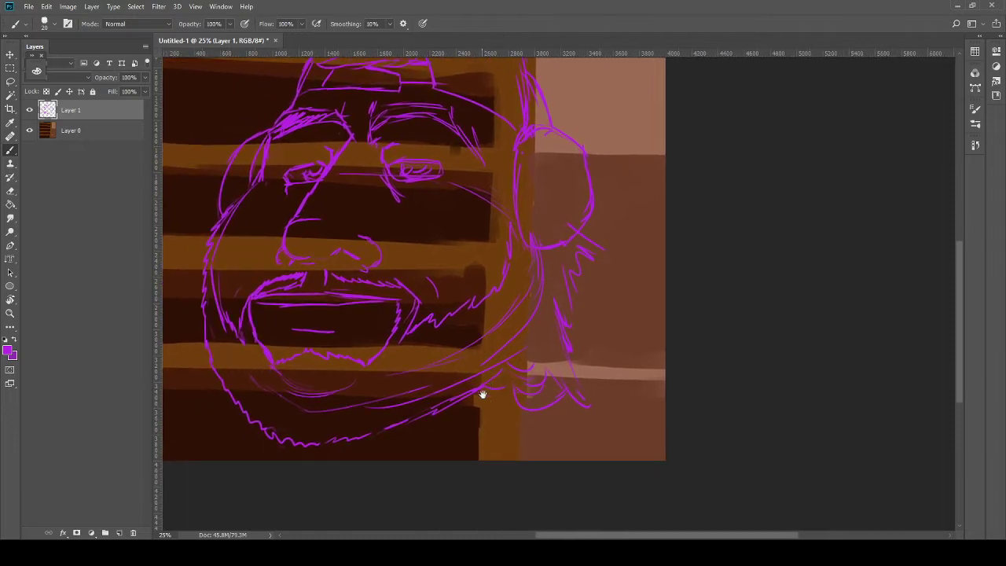
scroll(471, 344, "up", 3)
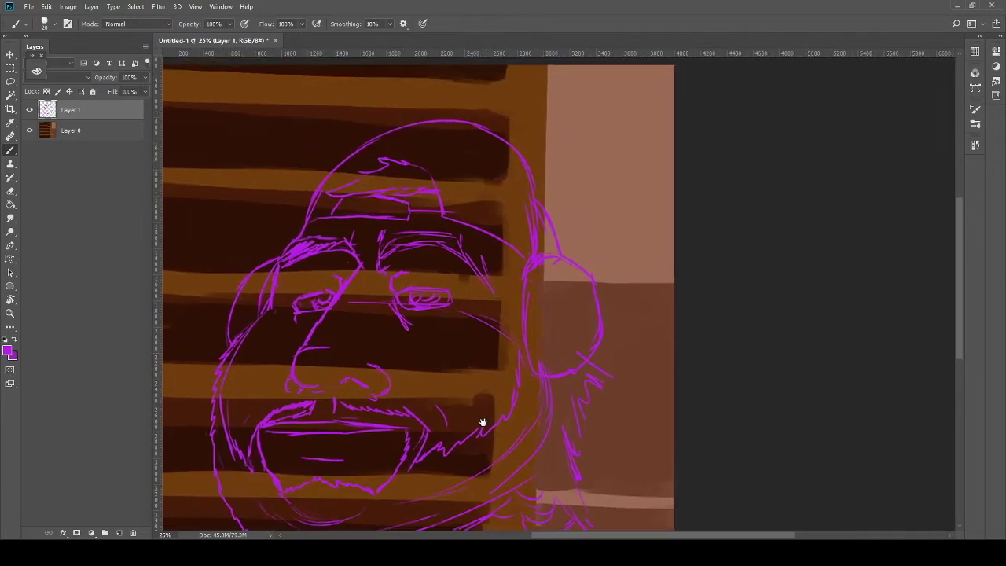
Step: Darken the left side of the beard outline around the mouth, just below the mustache's corner
key("e")
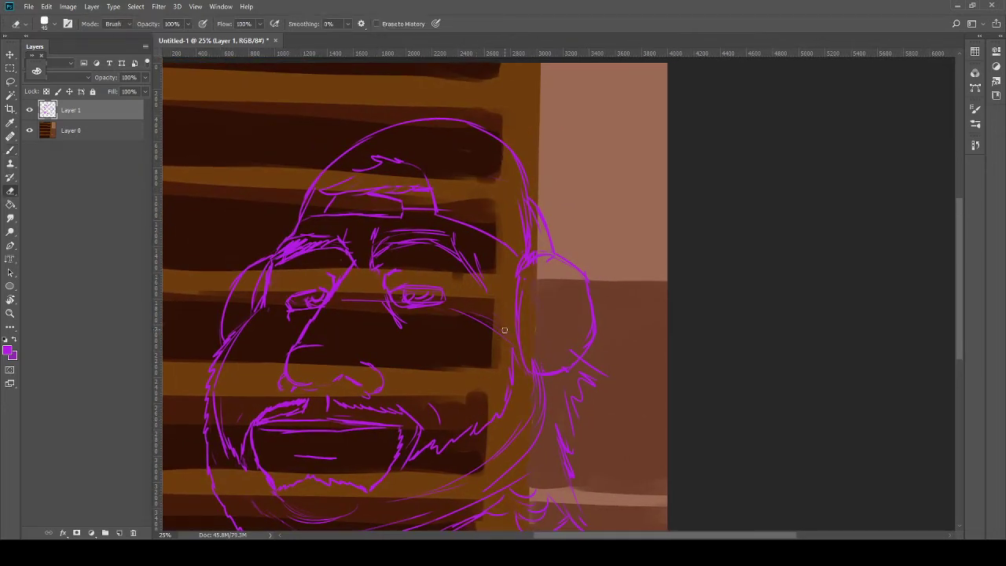
key("b")
left_click_drag(506, 404, 487, 269)
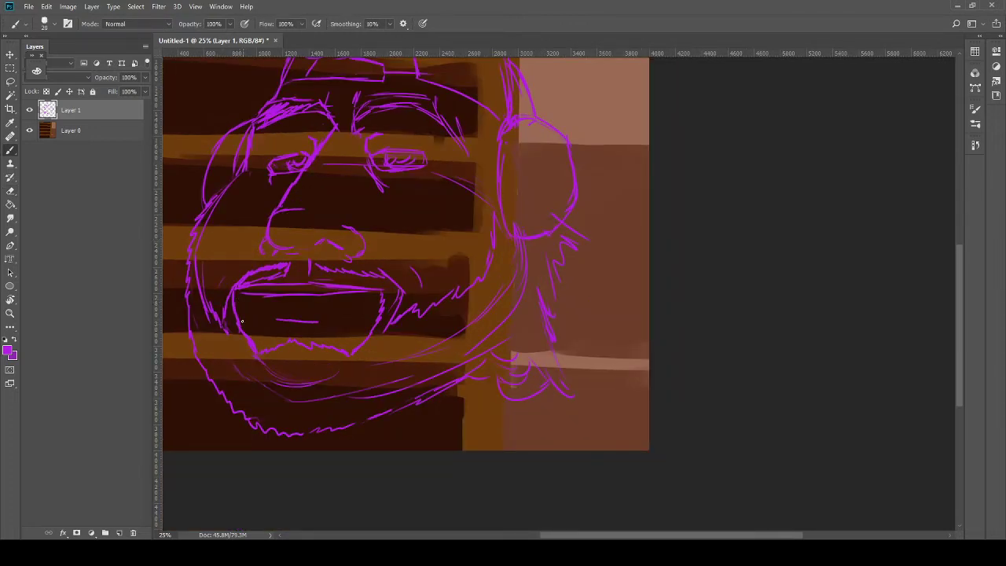
left_click_drag(242, 321, 242, 288)
Step: Sketch short neck lines and sloping shoulder lines on both sides below the beard, reaching the canvas edges
left_click_drag(526, 428, 519, 400)
mouse_move(523, 431)
left_mouse_down()
mouse_move(504, 450)
mouse_move(678, 433)
left_mouse_up()
left_click_drag(264, 399, 462, 388)
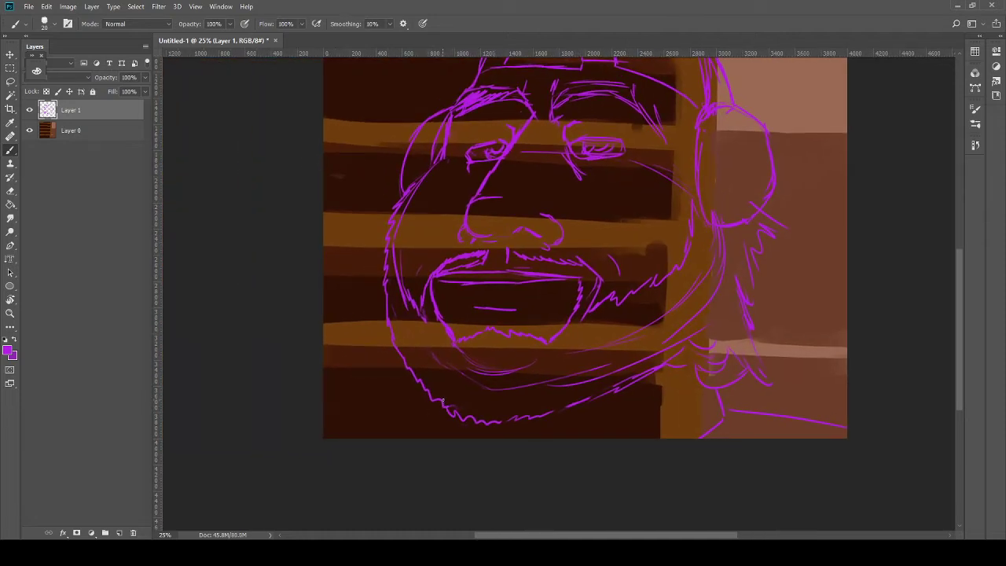
left_click_drag(424, 392, 414, 414)
left_click_drag(415, 415, 413, 439)
left_click_drag(417, 404, 329, 418)
mouse_move(420, 377)
left_mouse_down()
mouse_move(307, 427)
mouse_move(317, 411)
left_mouse_up()
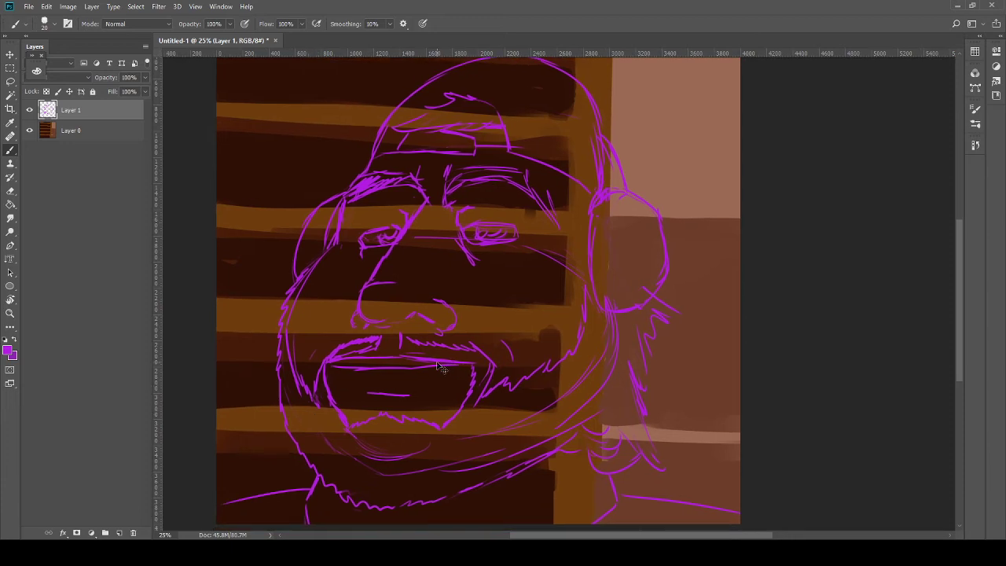
Step: Move the sketch layer slightly up and to the right over the wooden background
left_click_drag(452, 362, 440, 358)
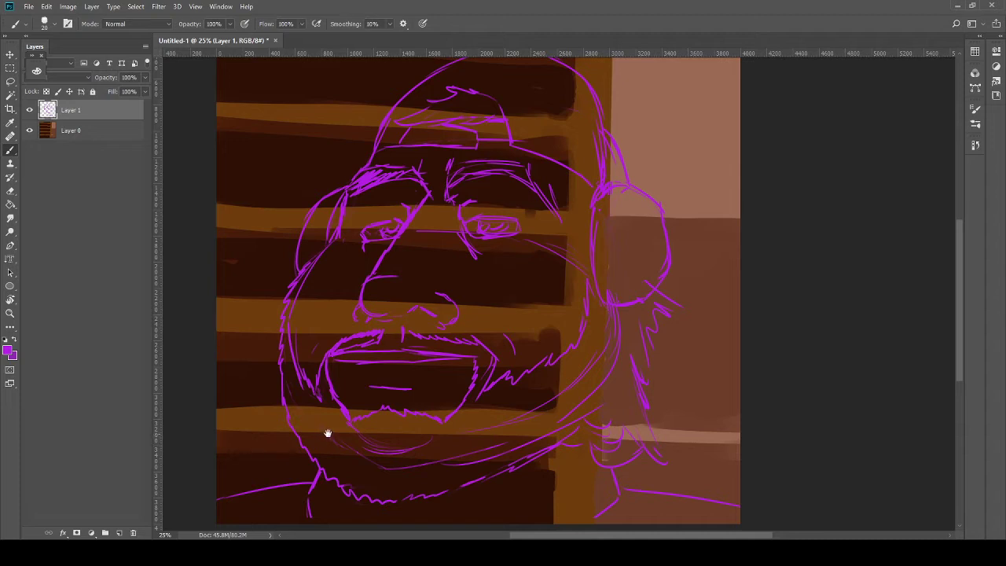
left_click_drag(328, 429, 330, 351)
left_click_drag(330, 302, 329, 322)
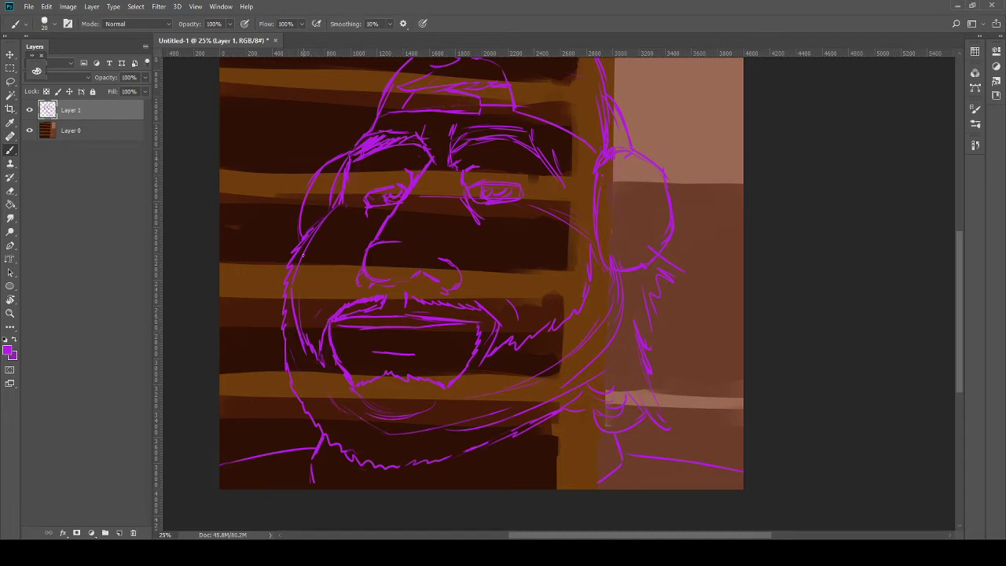
left_click_drag(332, 225, 340, 294)
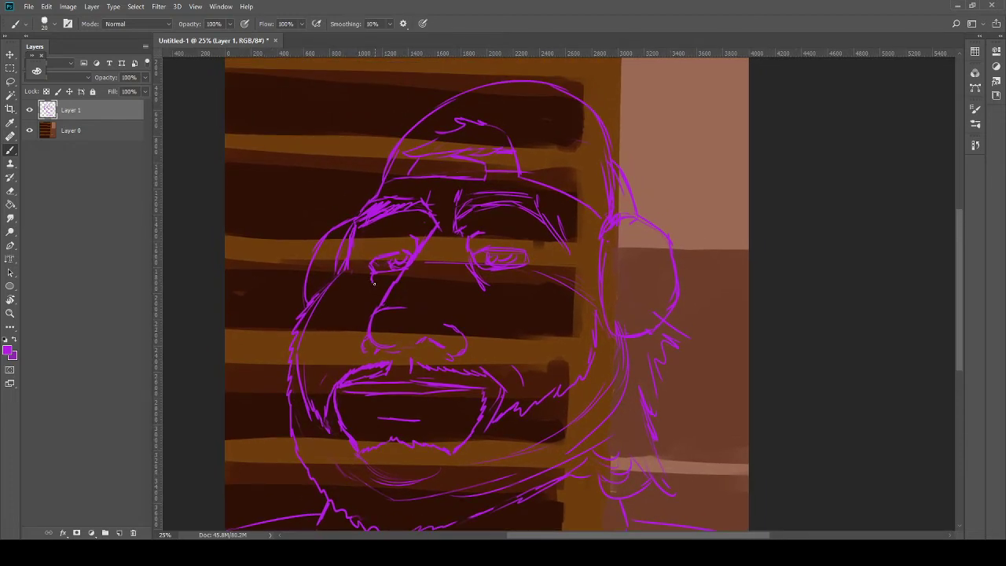
left_click_drag(355, 304, 372, 272)
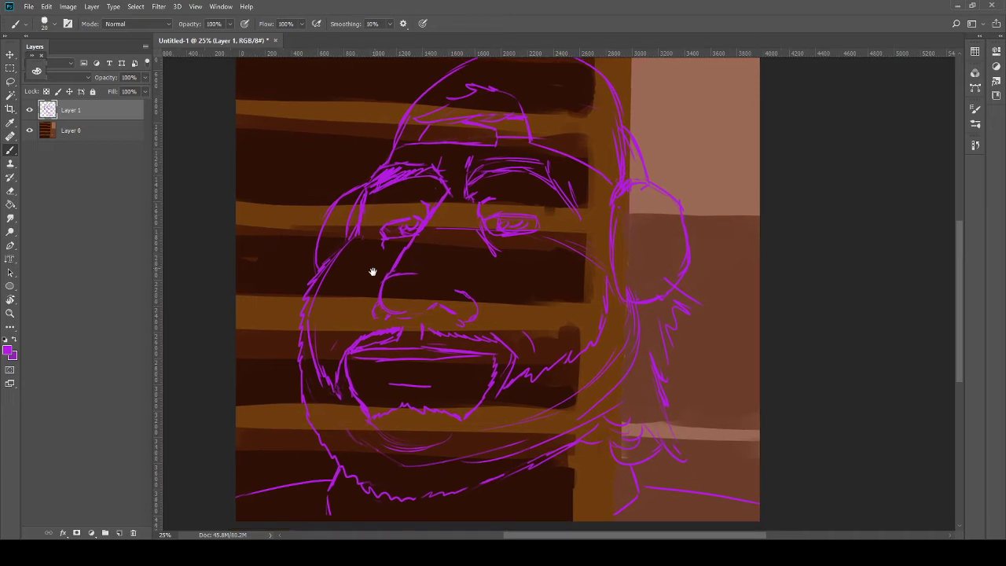
Step: Trim the right ear's lower outer edge and redraw it with a smoother curve
scroll(528, 396, "up", 3)
scroll(527, 395, "right", 3)
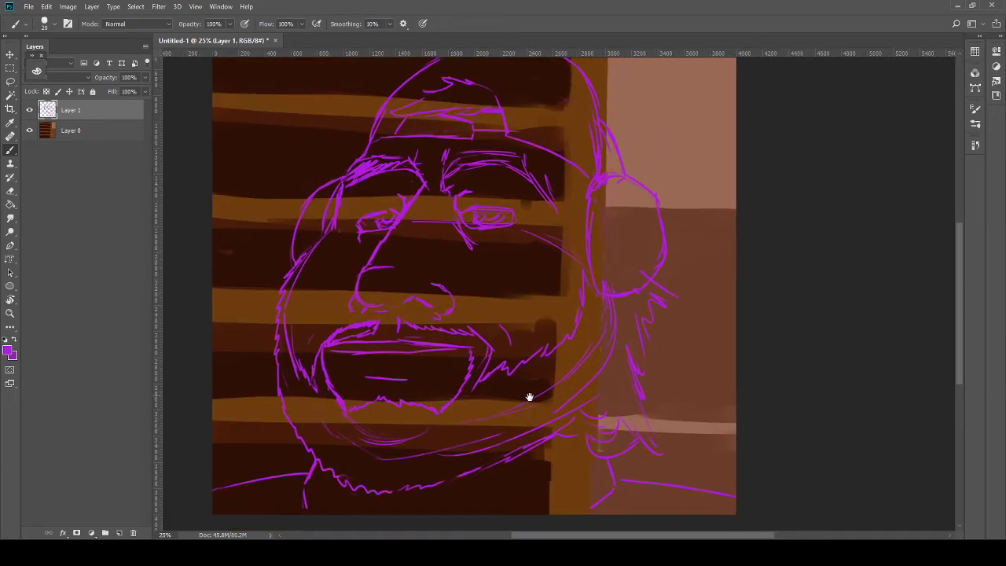
key("e")
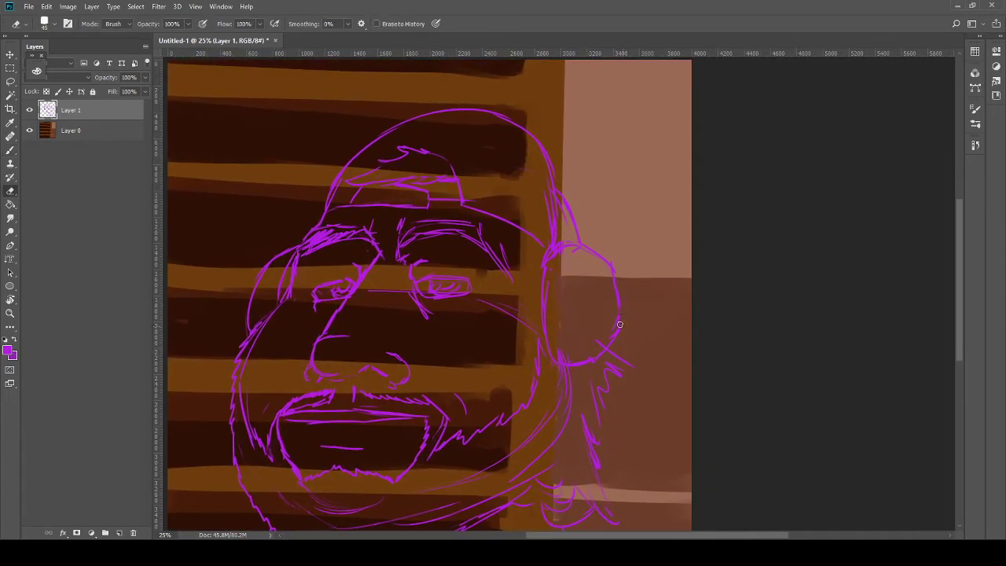
key("b")
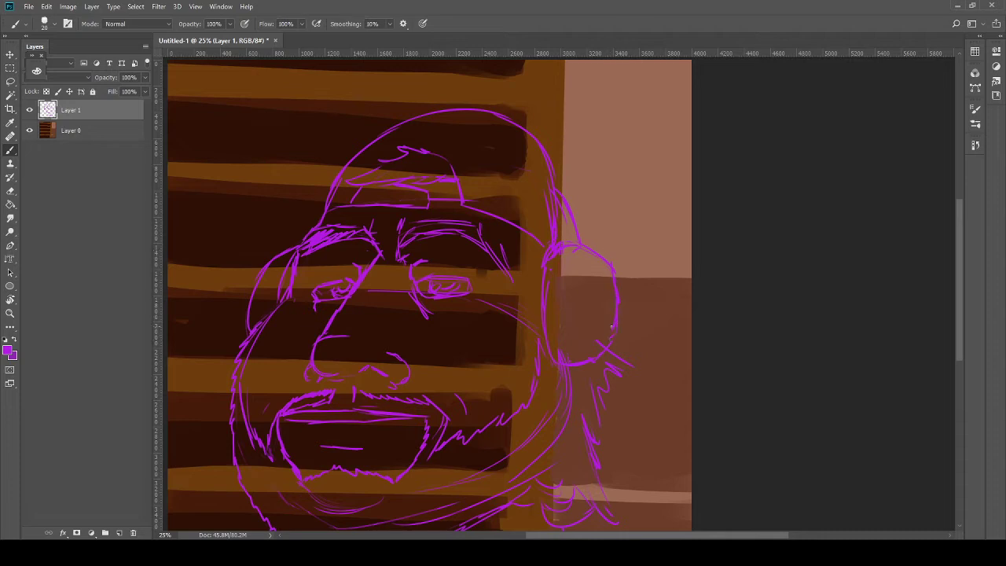
key("space")
left_click_drag(601, 343, 575, 333)
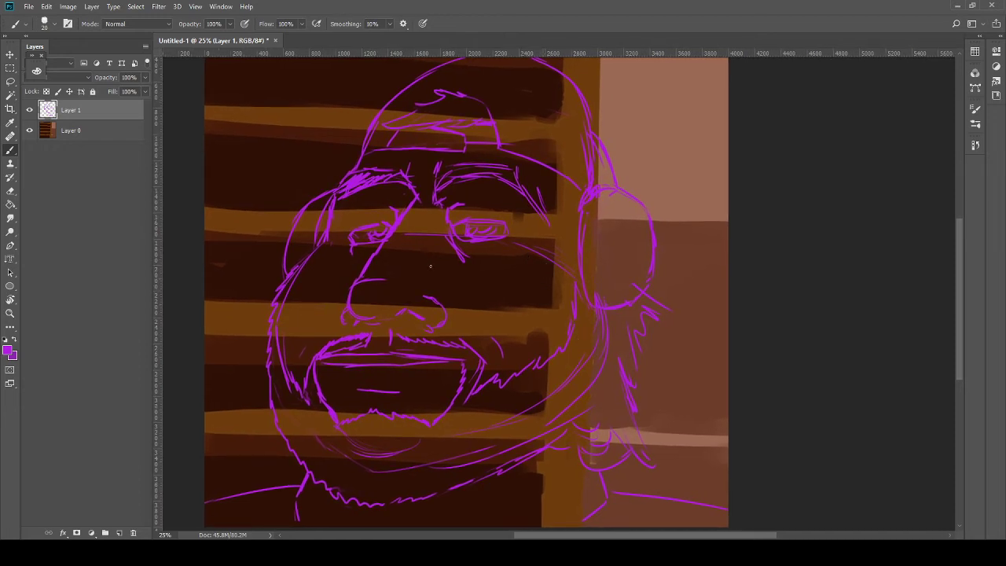
Step: Hide the wooden background layer to check the sketch on its own, and show it again
left_click(29, 131)
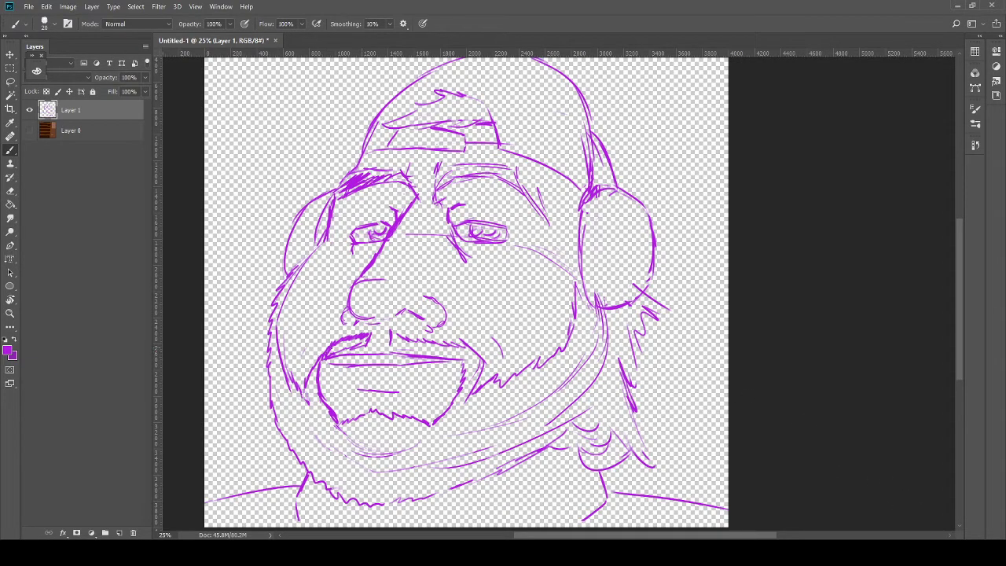
left_click(29, 130)
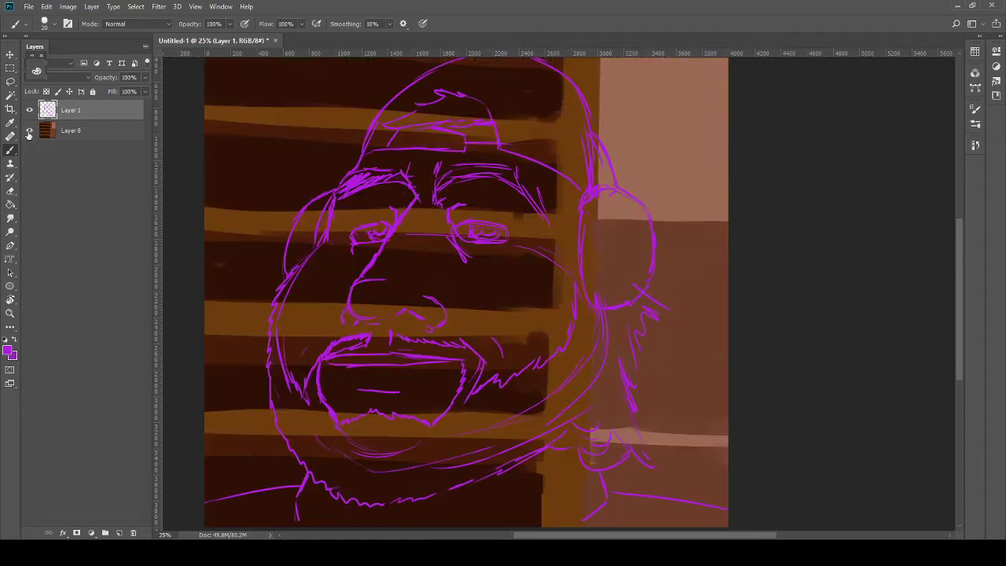
Step: Erase the left half of the mustache and redraw it with short hair strokes from below the nose to the mouth corner
key("e")
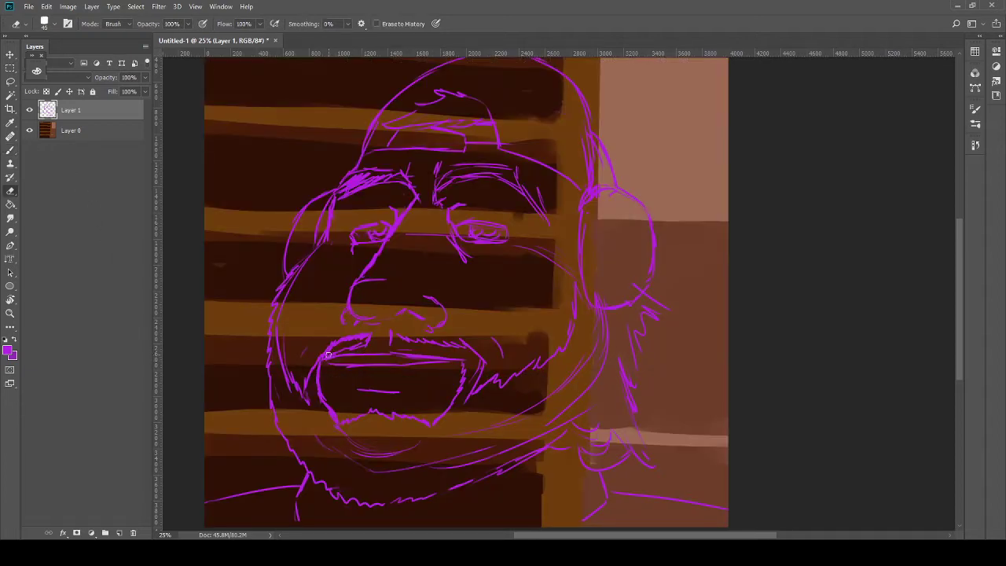
mouse_move(366, 344)
left_mouse_down()
mouse_move(346, 340)
mouse_move(321, 357)
left_mouse_up()
key("b")
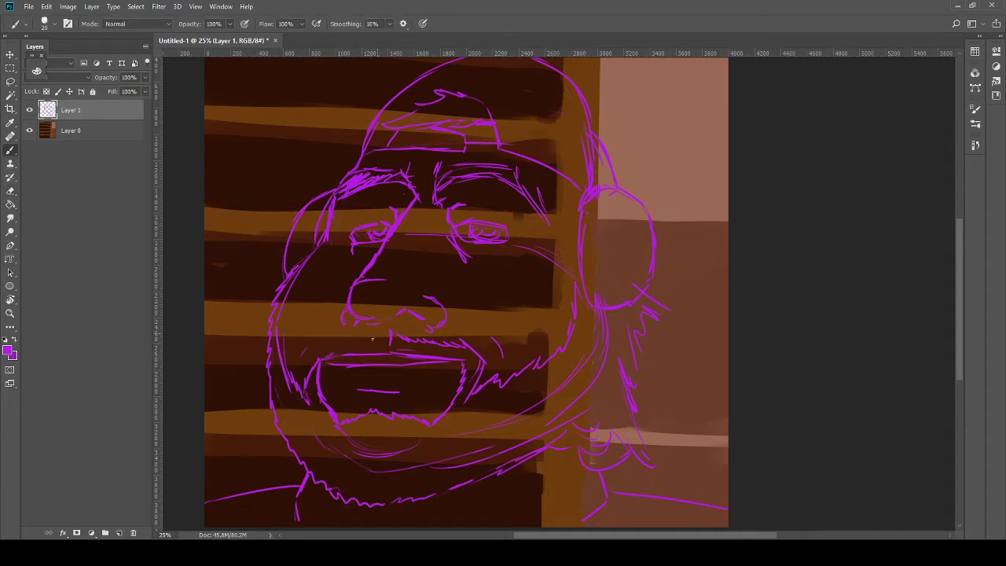
mouse_move(369, 335)
left_mouse_down()
mouse_move(327, 346)
mouse_move(315, 363)
left_mouse_up()
left_click_drag(364, 343, 319, 358)
left_click_drag(395, 356, 409, 350)
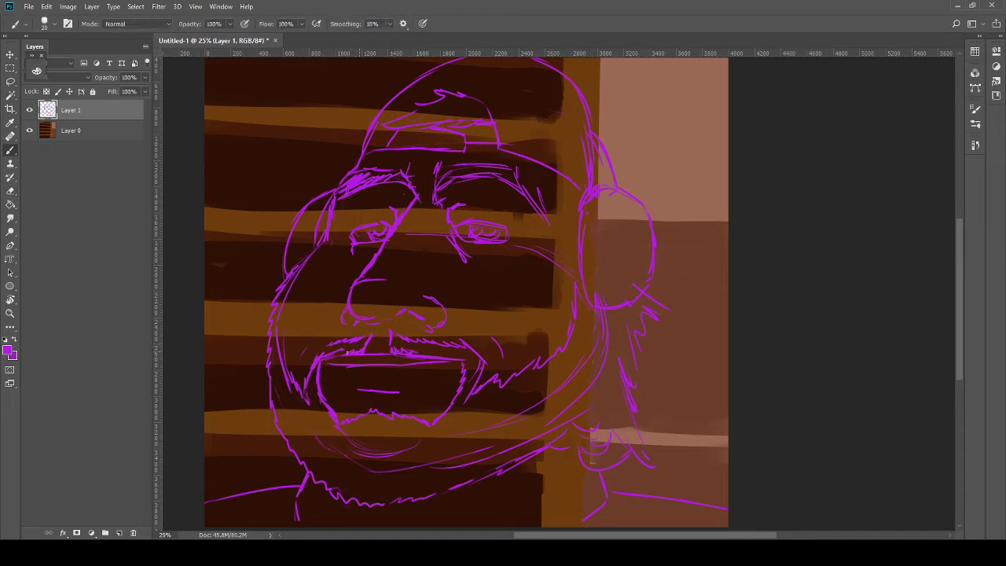
left_click_drag(350, 352, 332, 355)
Step: Clean up the mustache strokes below the nose and reshape its lower edge at the right mouth corner
key("e")
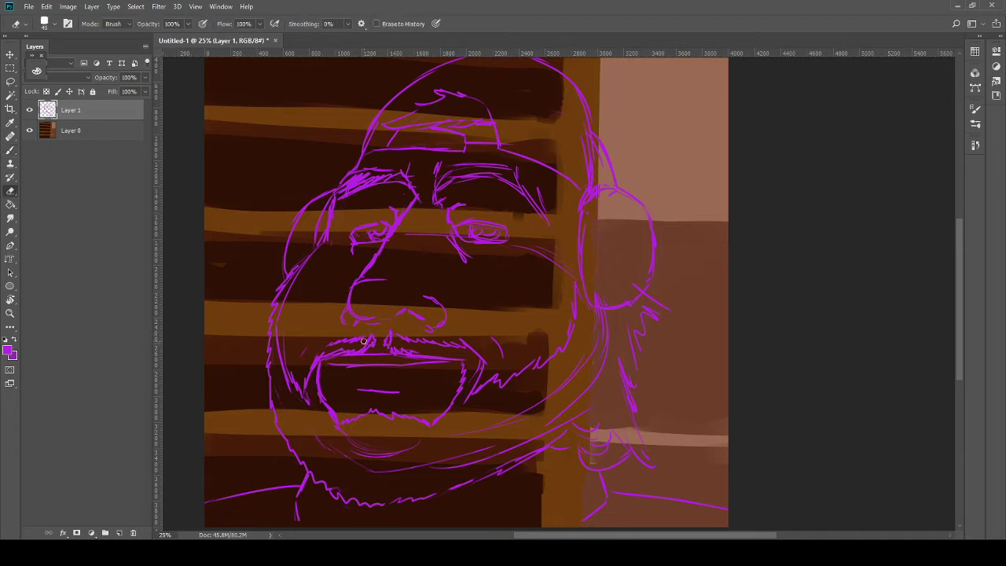
key("b")
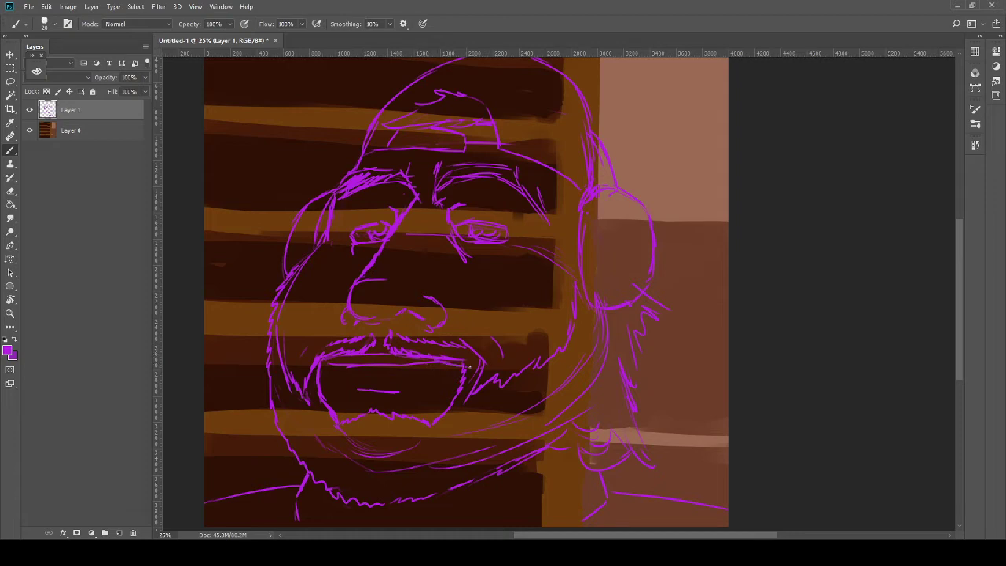
key("e")
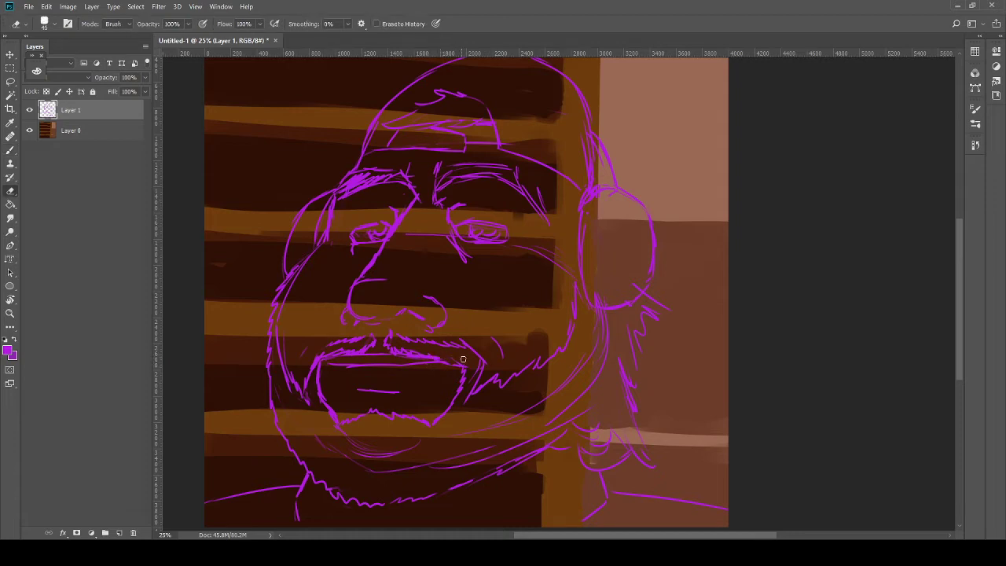
key("b")
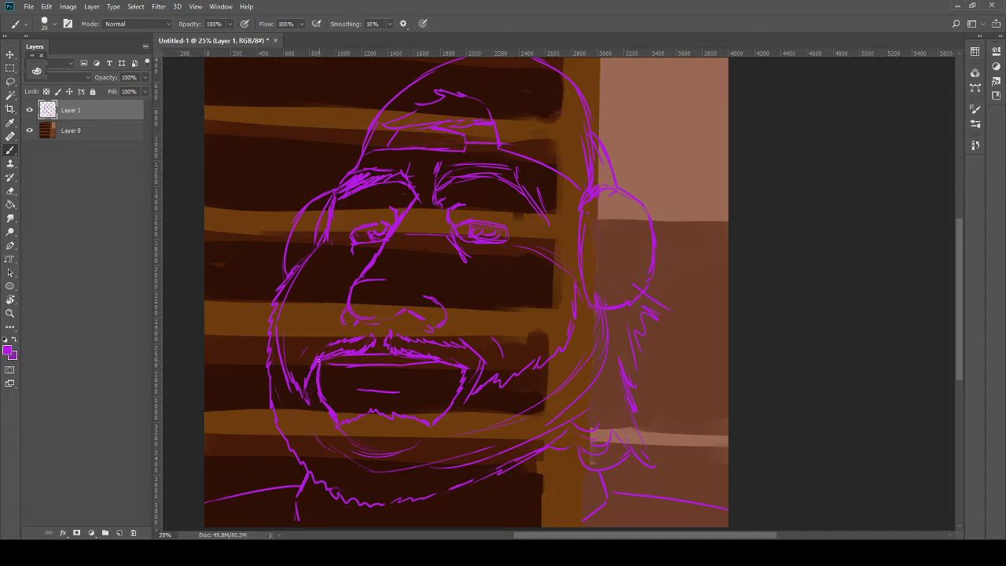
Step: Alternately erase and redraw the mustache's lower left edge where it meets the mouth corner
key("e")
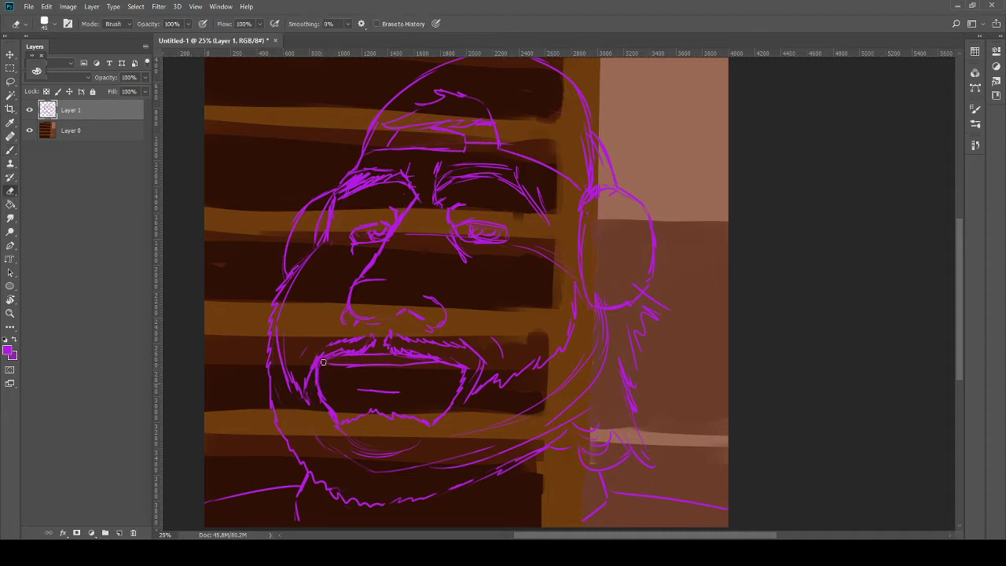
key("b")
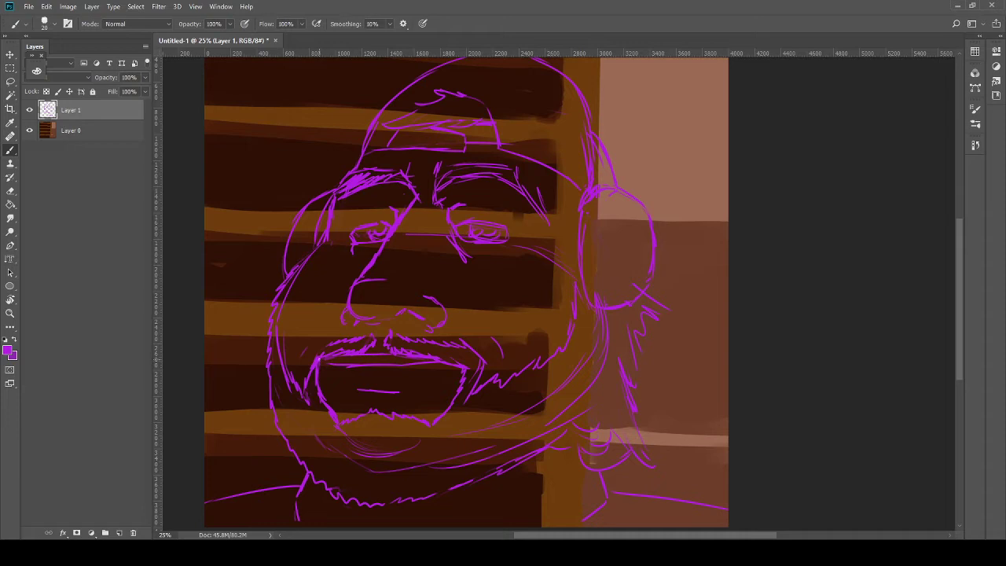
key("e")
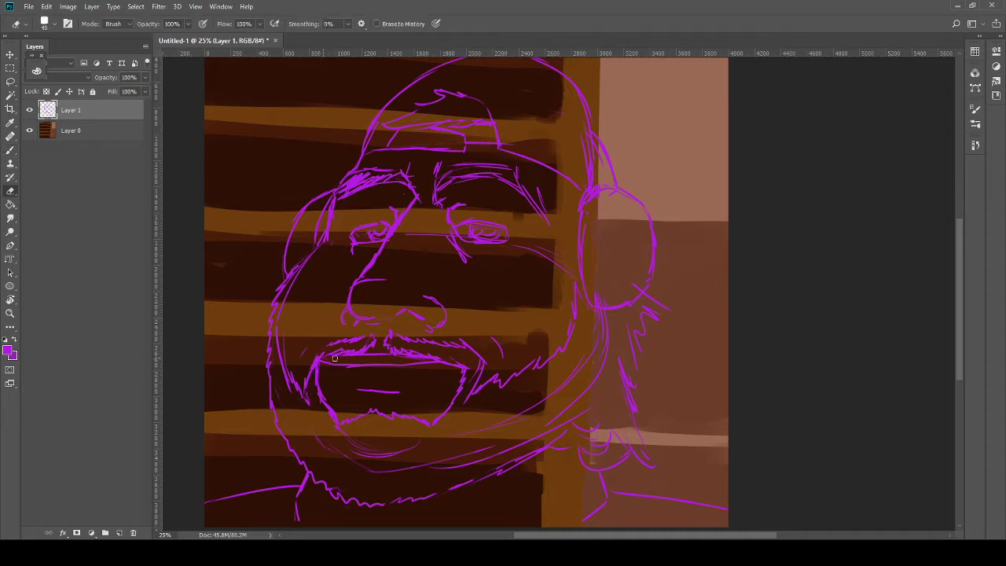
key("b")
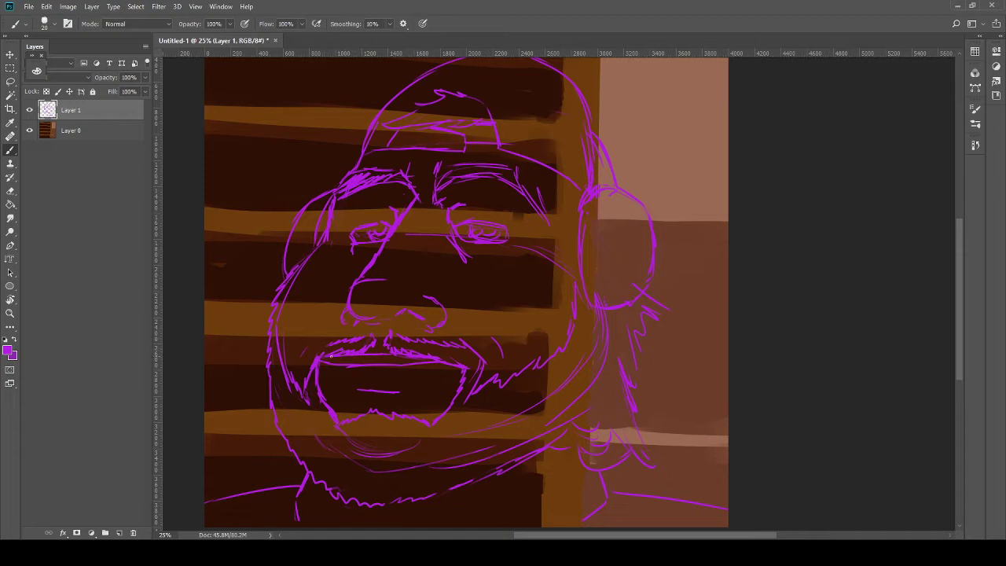
key("e")
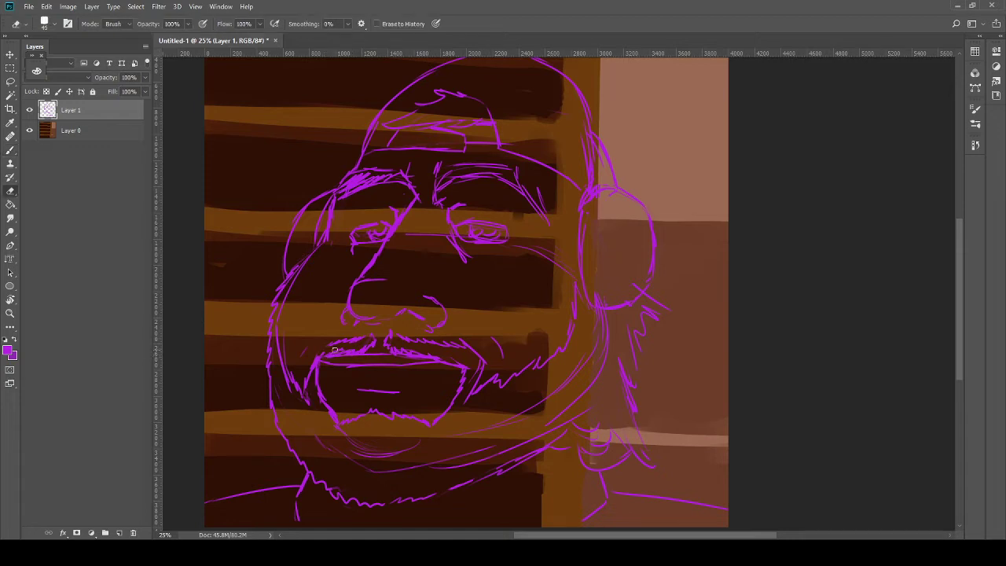
key("b")
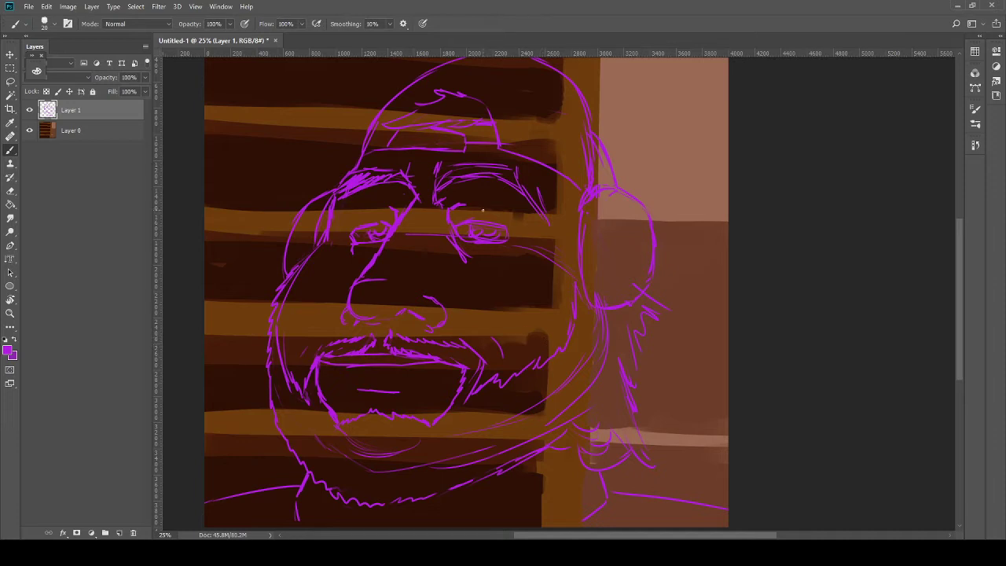
mouse_move(478, 236)
left_mouse_down()
mouse_move(478, 305)
mouse_move(436, 275)
left_mouse_up()
key("e")
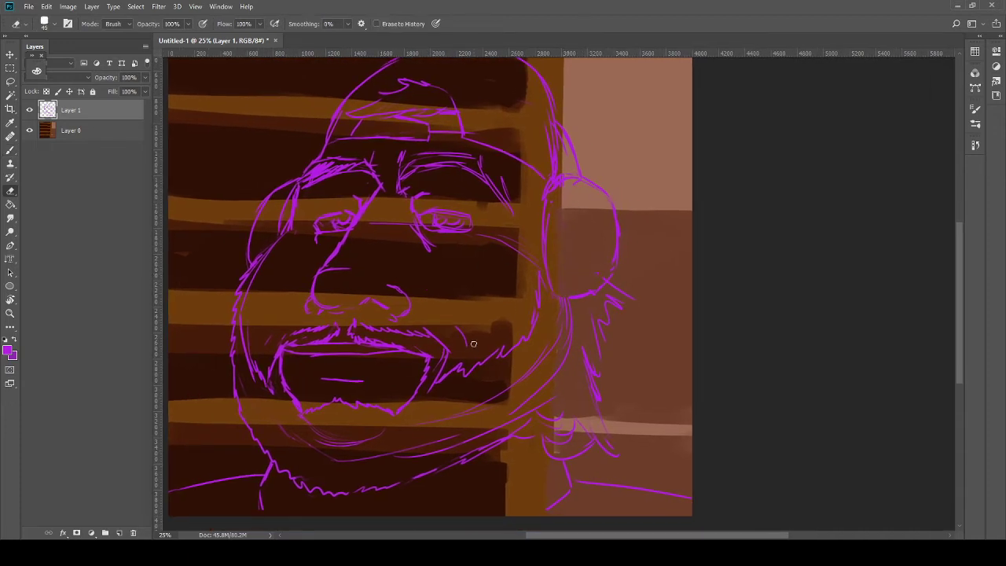
key("b")
mouse_move(443, 326)
left_mouse_down()
mouse_move(463, 338)
mouse_move(456, 353)
left_mouse_up()
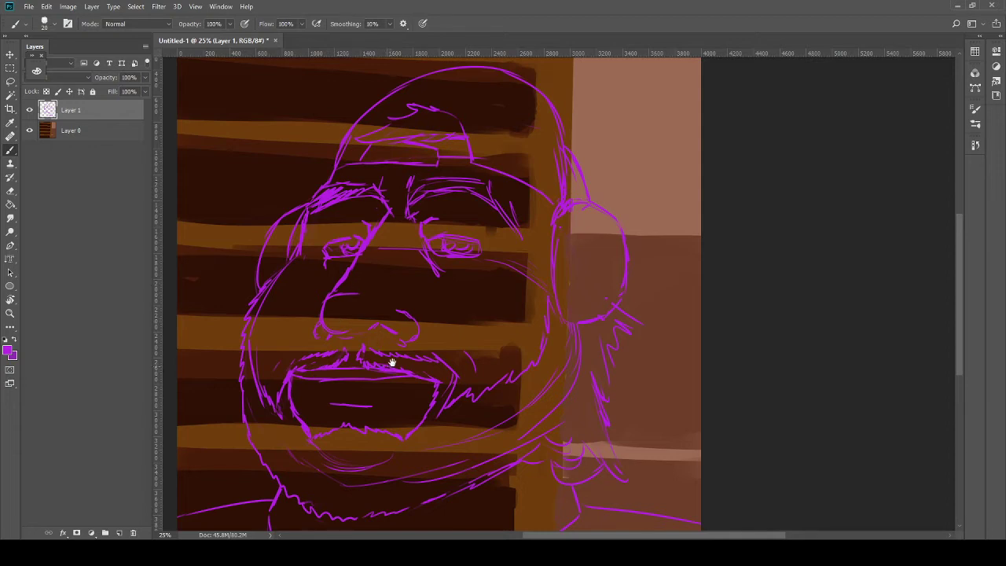
left_click_drag(393, 362, 402, 349)
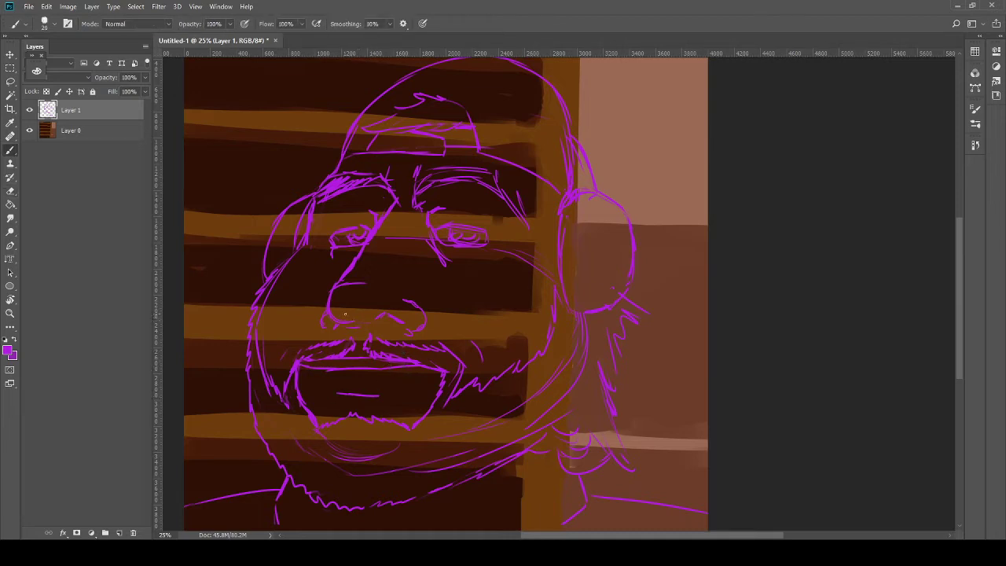
Step: Add a new layer between the wooden background and the sketch, and lower the sketch layer's opacity
left_click(52, 132)
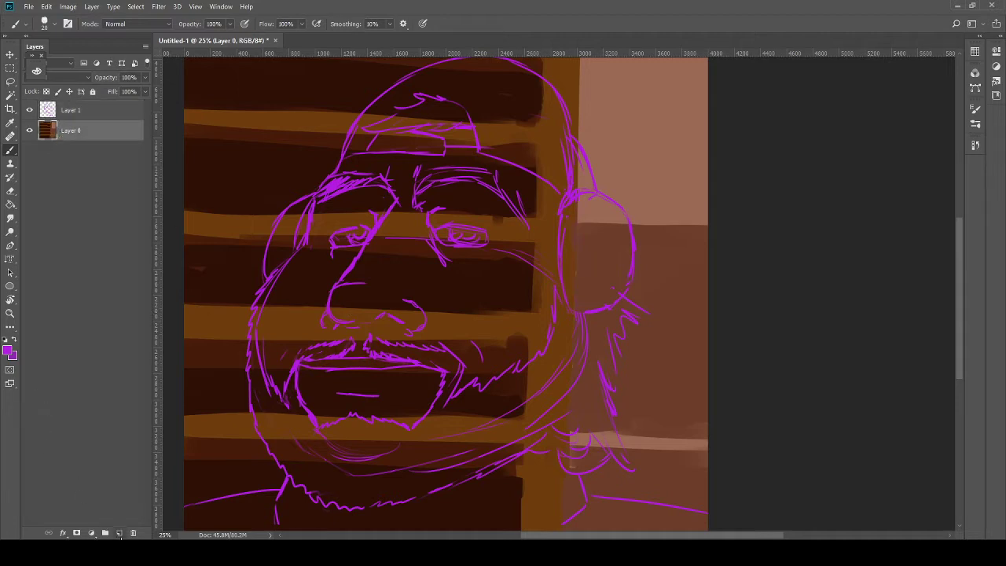
left_click(119, 533)
left_click(97, 116)
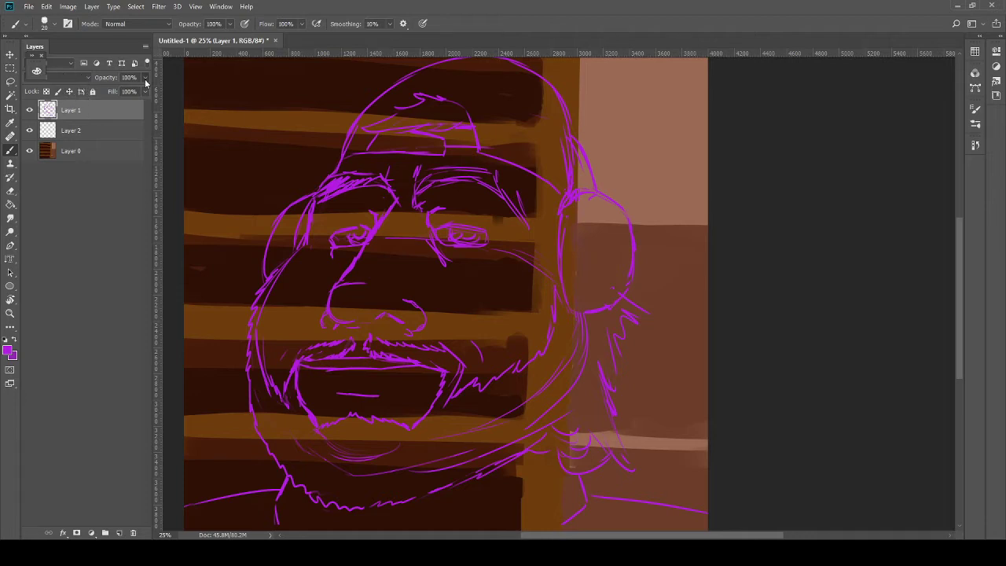
key("2")
key("8")
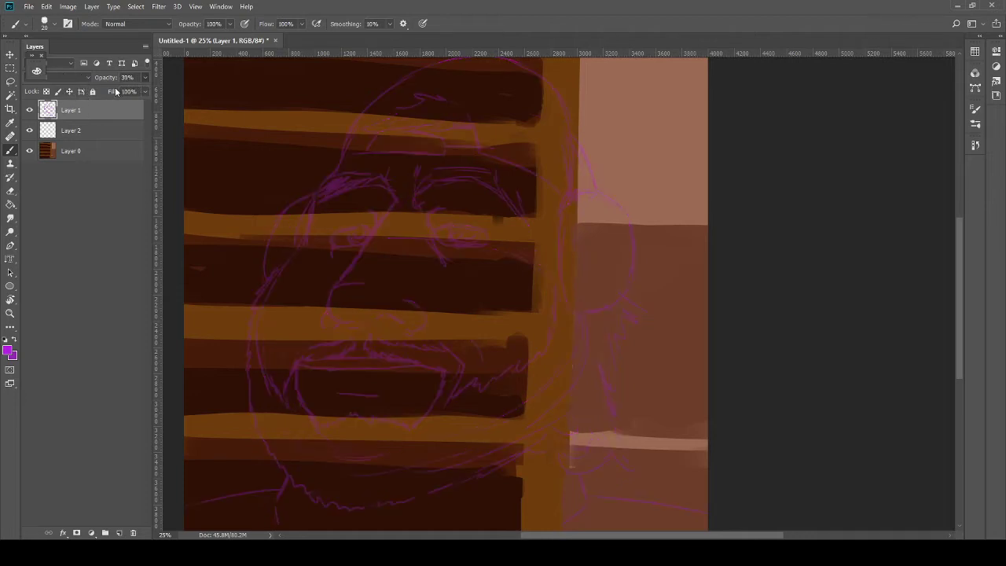
Step: Make the new middle layer active and enlarge the brush to 125 px for blocking in colour
left_click(88, 136)
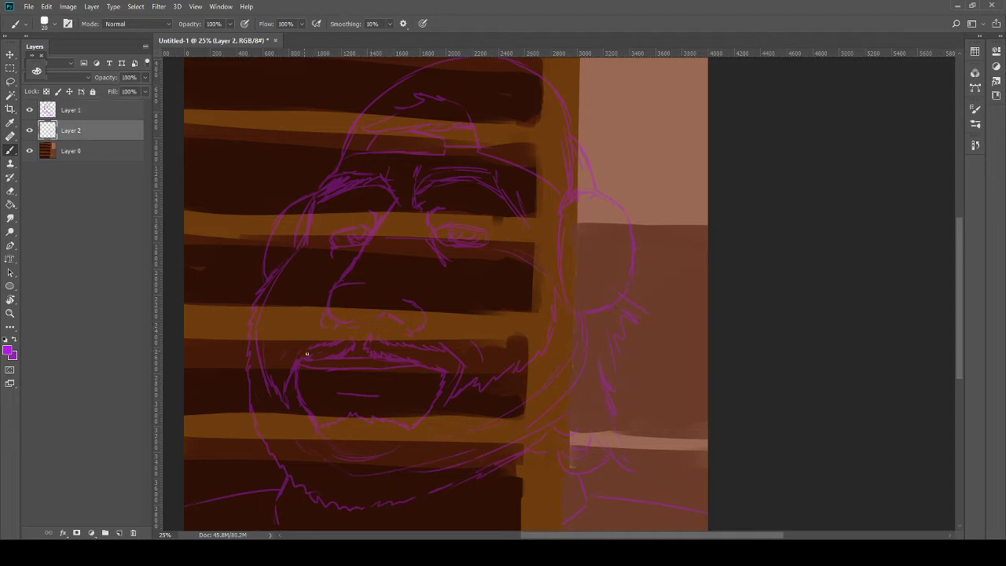
key("bracketright")
key("bracketright")
key("bracketright")
key("bracketright")
key("bracketright")
key("bracketright")
key("bracketright")
Step: Pick a pale pink skin tone and block in the chin, the left side of the face and the area above the mustache
left_click_drag(34, 71, 67, 96)
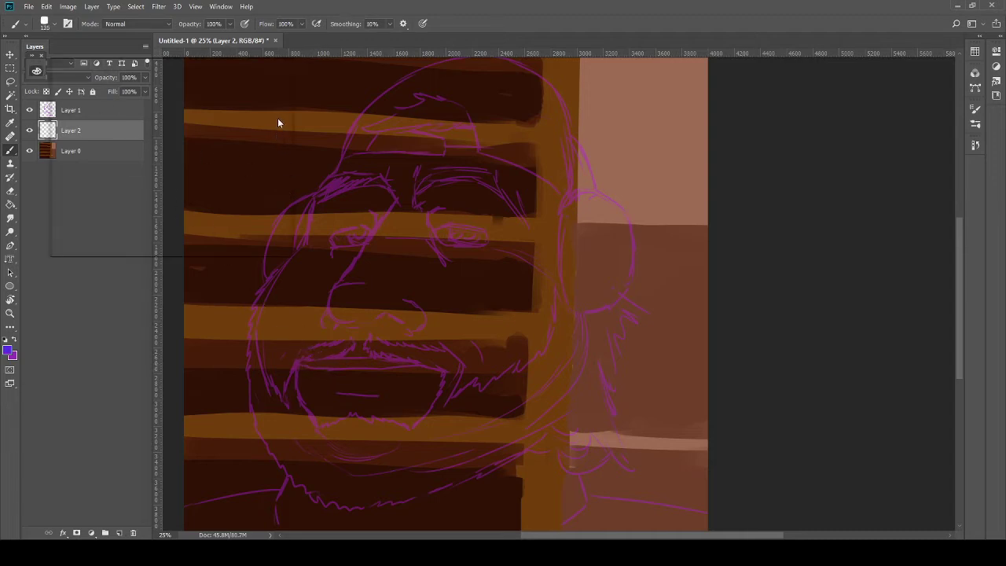
mouse_move(284, 235)
left_mouse_down()
mouse_move(225, 136)
mouse_move(283, 239)
left_mouse_up()
left_click(281, 240, "alt")
mouse_move(349, 414)
left_mouse_down()
mouse_move(310, 373)
mouse_move(345, 350)
mouse_move(385, 375)
mouse_move(415, 376)
mouse_move(415, 407)
mouse_move(432, 384)
mouse_move(397, 412)
mouse_move(368, 397)
mouse_move(355, 411)
mouse_move(364, 419)
mouse_move(407, 384)
mouse_move(344, 406)
mouse_move(336, 369)
mouse_move(283, 375)
mouse_move(282, 387)
mouse_move(268, 333)
mouse_move(307, 257)
left_mouse_up()
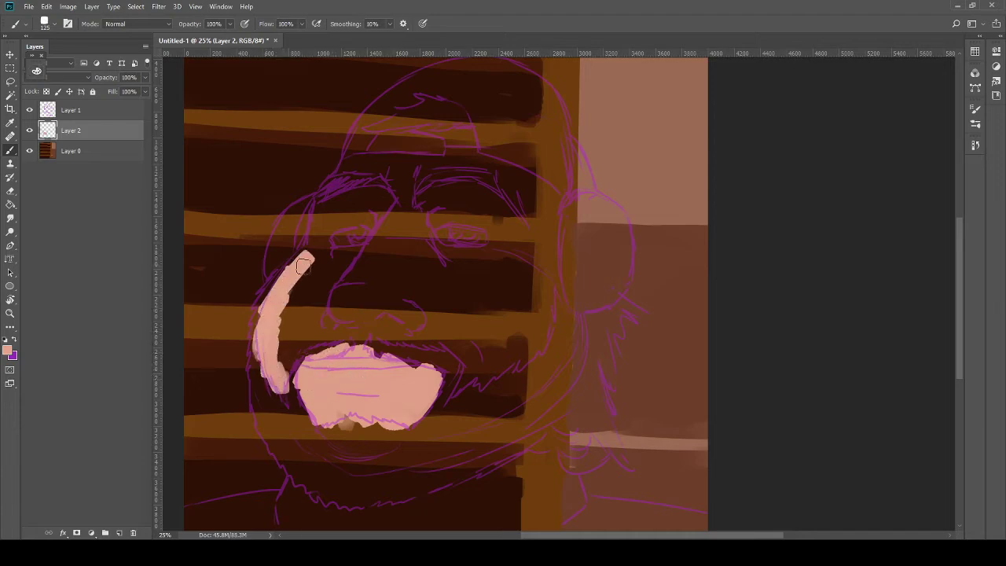
key("z")
key("e")
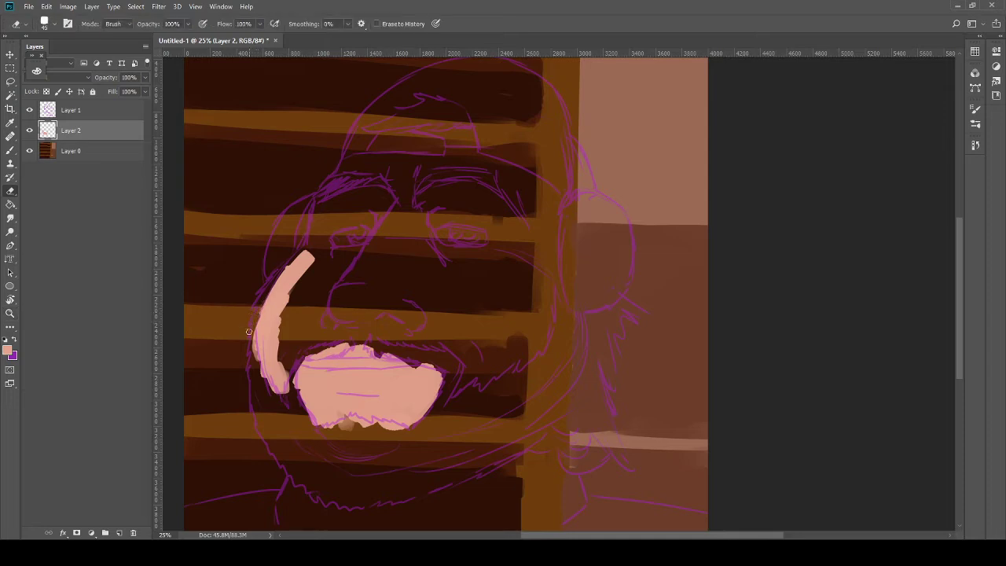
key("b")
mouse_move(281, 334)
left_mouse_down()
mouse_move(306, 266)
mouse_move(291, 279)
mouse_move(319, 246)
mouse_move(311, 252)
mouse_move(320, 210)
mouse_move(375, 190)
mouse_move(385, 198)
mouse_move(354, 205)
mouse_move(356, 226)
mouse_move(337, 217)
mouse_move(337, 235)
mouse_move(326, 224)
mouse_move(377, 198)
mouse_move(360, 201)
mouse_move(293, 366)
mouse_move(293, 349)
mouse_move(276, 355)
mouse_move(297, 302)
mouse_move(281, 298)
mouse_move(325, 277)
mouse_move(300, 339)
mouse_move(336, 320)
mouse_move(323, 331)
mouse_move(374, 318)
mouse_move(361, 333)
mouse_move(401, 321)
mouse_move(413, 335)
mouse_move(456, 324)
mouse_move(433, 315)
mouse_move(465, 340)
mouse_move(457, 349)
mouse_move(420, 335)
mouse_move(462, 340)
mouse_move(471, 354)
mouse_move(484, 382)
left_mouse_up()
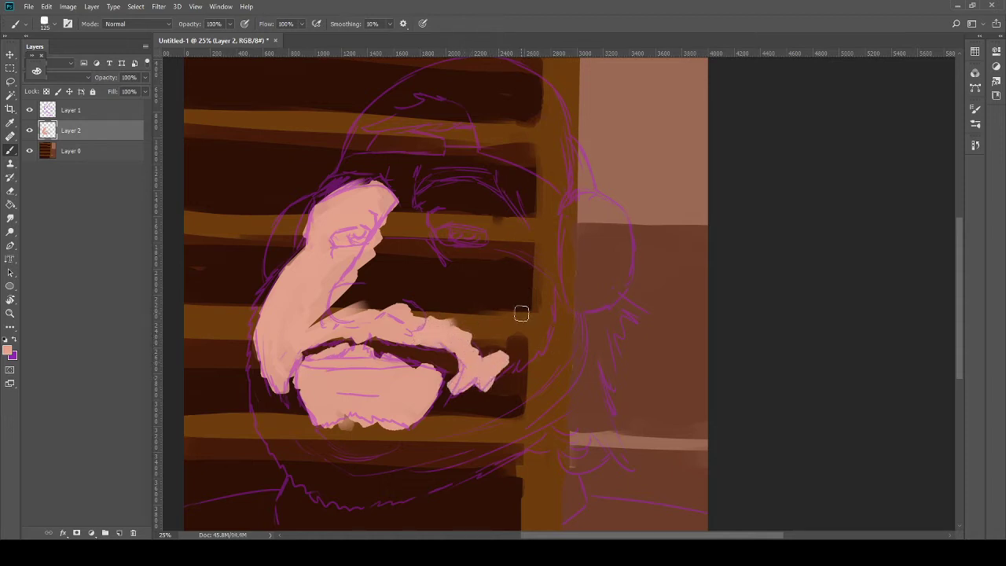
Step: Undo the last skin strokes beside the mustache and erase the remaining pale pink paint from the face
key("ctrl+z")
key("ctrl+z")
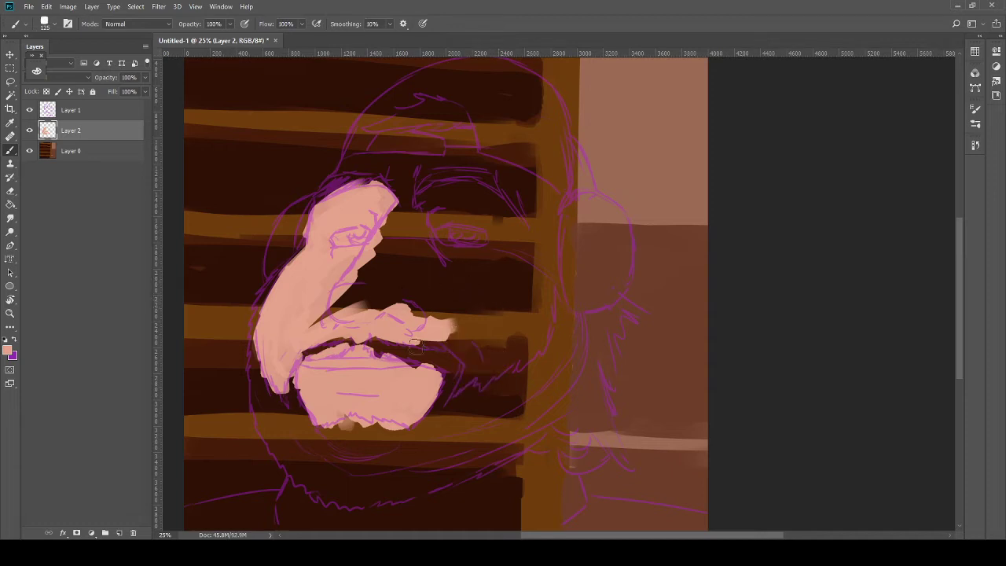
key("e")
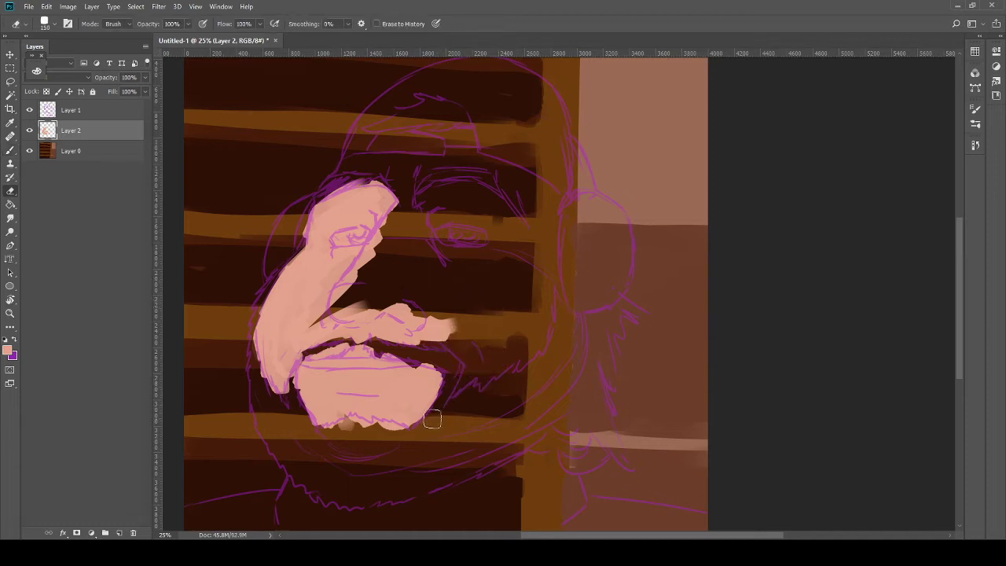
mouse_move(448, 391)
left_mouse_down()
mouse_move(416, 422)
mouse_move(416, 436)
mouse_move(411, 407)
mouse_move(383, 425)
mouse_move(395, 362)
mouse_move(354, 422)
mouse_move(292, 460)
mouse_move(279, 450)
mouse_move(323, 370)
mouse_move(291, 376)
mouse_move(432, 215)
mouse_move(405, 211)
mouse_move(333, 247)
mouse_move(236, 326)
mouse_move(256, 251)
mouse_move(285, 252)
mouse_move(334, 218)
mouse_move(376, 183)
left_mouse_up()
Step: Try an orange-red and a deeper red as skin colour on the left cheek, undoing each test stroke
key("b")
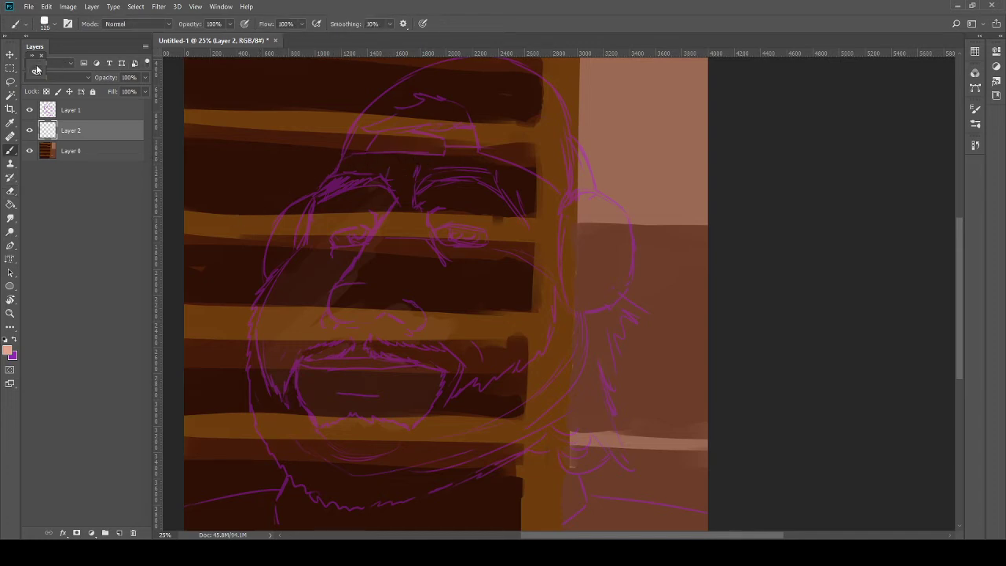
left_click_drag(36, 70, 39, 58)
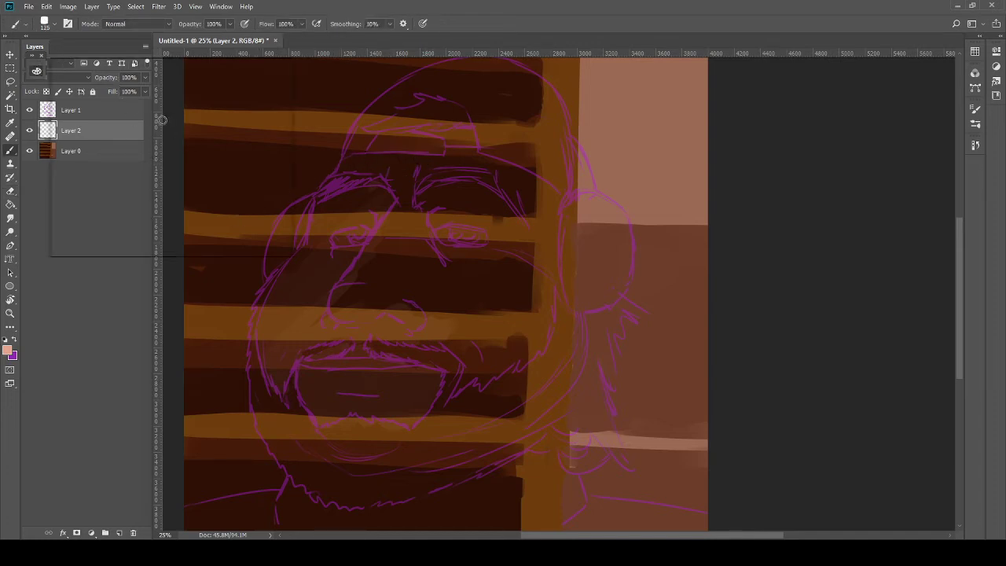
left_click(199, 151, "alt")
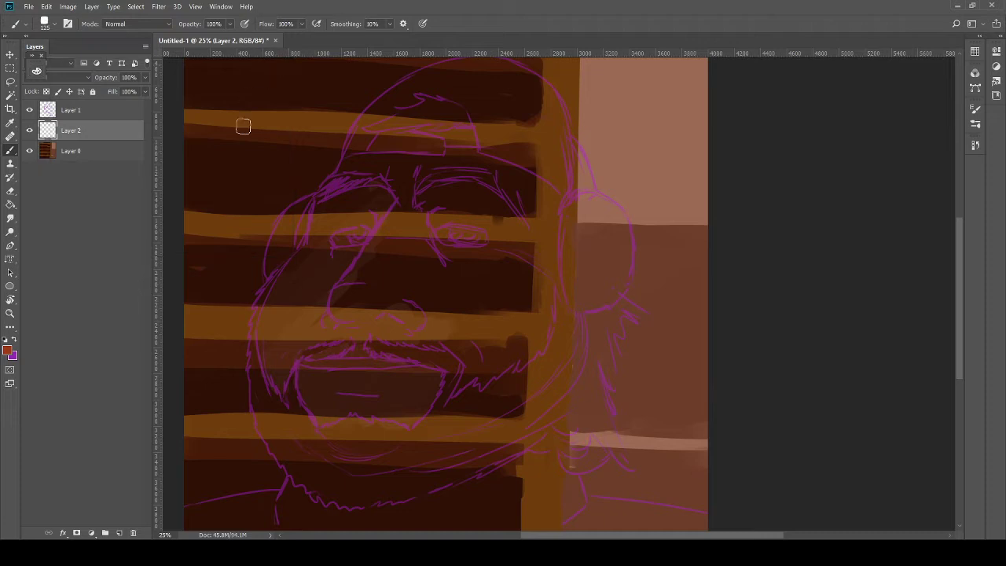
mouse_move(294, 360)
left_mouse_down()
mouse_move(288, 340)
mouse_move(279, 349)
left_mouse_up()
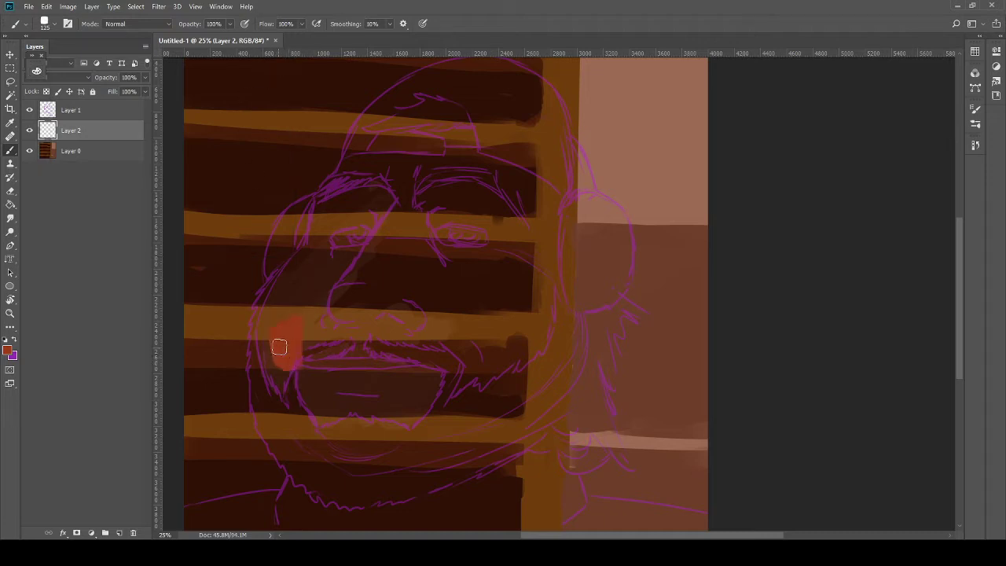
key("ctrl+z")
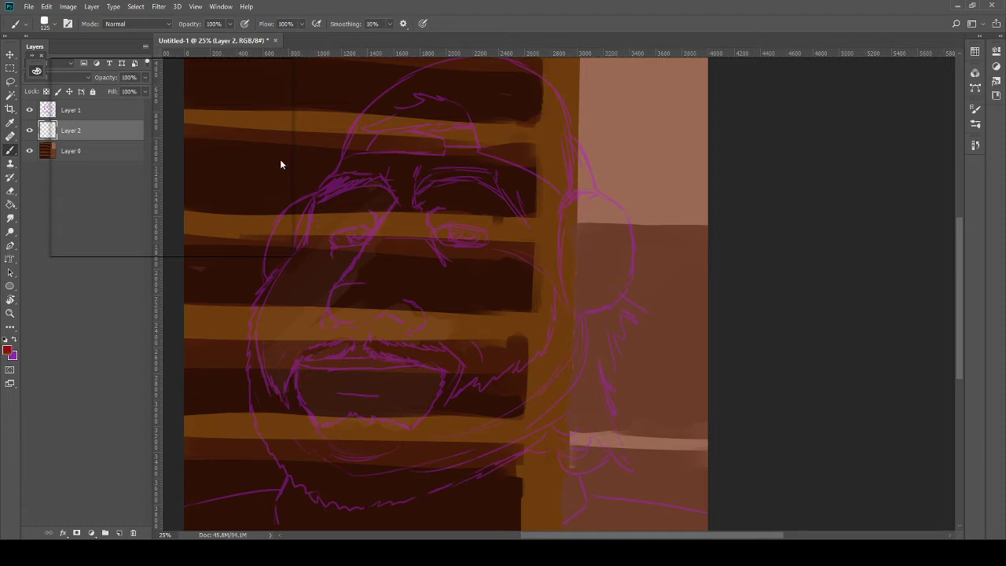
mouse_move(305, 358)
left_mouse_down()
mouse_move(307, 341)
mouse_move(280, 328)
left_mouse_up()
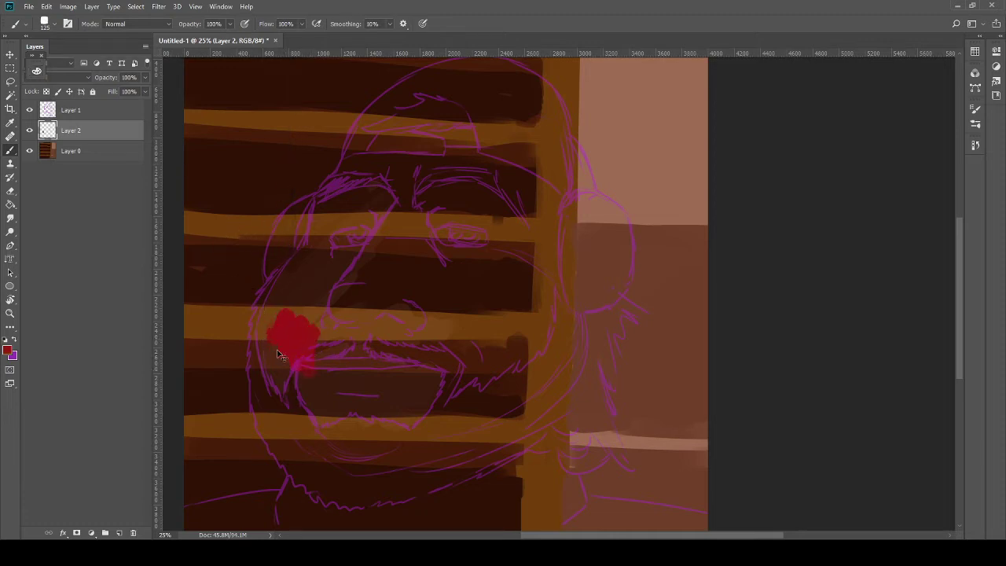
key("ctrl+z")
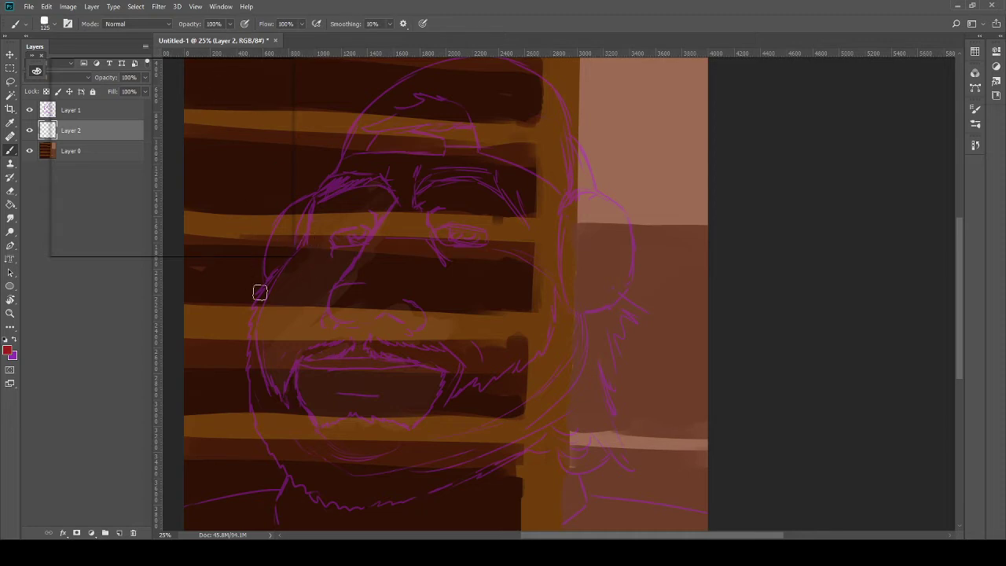
Step: Block in the face with dark red around the eyebrows, filling the cheeks, nose and chin with a 250 px brush
mouse_move(278, 386)
left_mouse_down()
mouse_move(270, 314)
mouse_move(320, 214)
mouse_move(373, 194)
mouse_move(391, 213)
mouse_move(404, 191)
mouse_move(393, 165)
mouse_move(408, 176)
mouse_move(355, 165)
mouse_move(498, 164)
mouse_move(549, 203)
mouse_move(548, 238)
mouse_move(515, 194)
mouse_move(518, 227)
left_mouse_up()
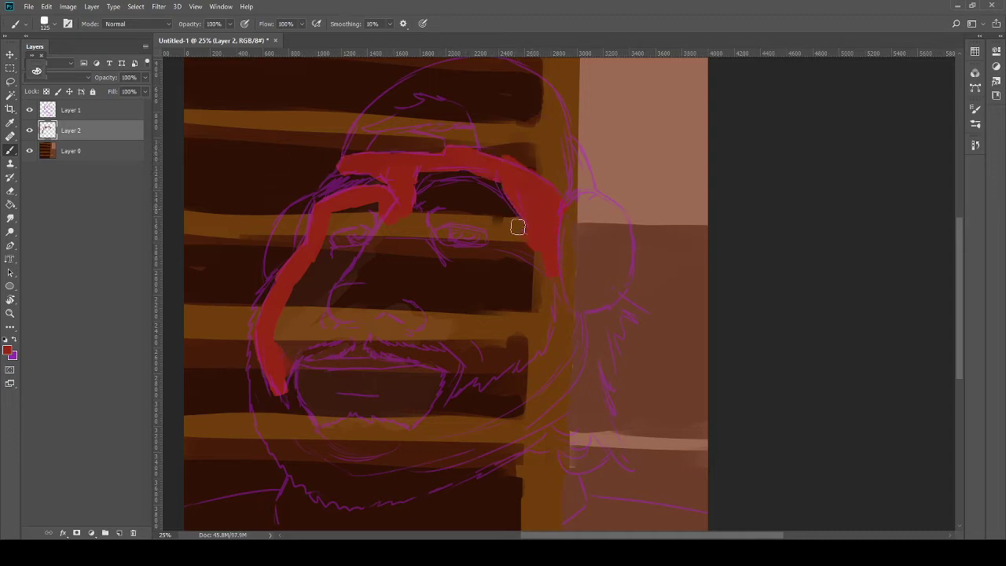
mouse_move(440, 215)
left_mouse_down()
mouse_move(460, 190)
mouse_move(495, 205)
mouse_move(523, 241)
mouse_move(508, 210)
mouse_move(423, 213)
mouse_move(468, 206)
mouse_move(494, 220)
mouse_move(492, 250)
mouse_move(439, 250)
mouse_move(447, 219)
mouse_move(449, 240)
mouse_move(480, 238)
mouse_move(373, 268)
mouse_move(461, 202)
mouse_move(429, 267)
mouse_move(446, 272)
mouse_move(462, 250)
mouse_move(403, 269)
mouse_move(362, 262)
left_mouse_up()
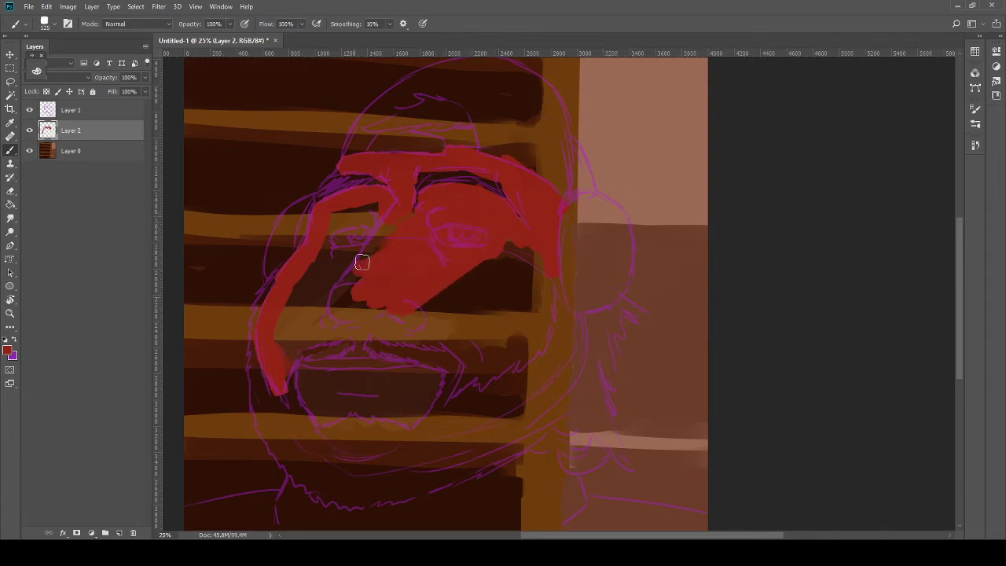
key("bracketright")
key("bracketright")
key("bracketright")
key("bracketright")
mouse_move(294, 328)
left_mouse_down()
mouse_move(361, 211)
mouse_move(333, 226)
mouse_move(354, 233)
mouse_move(356, 294)
mouse_move(306, 333)
mouse_move(477, 315)
mouse_move(373, 304)
mouse_move(444, 318)
mouse_move(411, 288)
mouse_move(493, 258)
mouse_move(473, 278)
mouse_move(506, 239)
mouse_move(487, 337)
mouse_move(540, 255)
mouse_move(529, 333)
mouse_move(536, 299)
mouse_move(471, 364)
mouse_move(496, 346)
left_mouse_up()
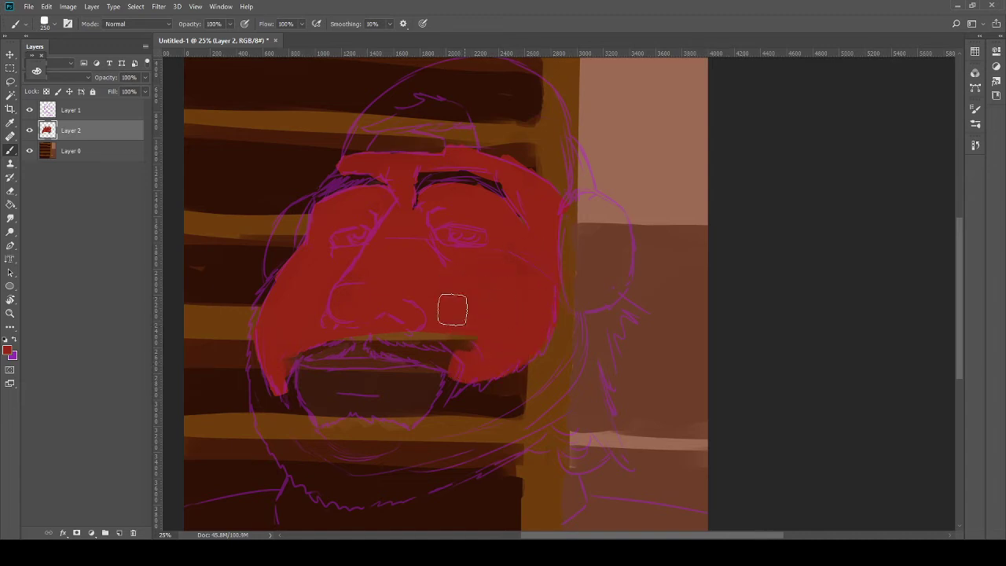
mouse_move(452, 310)
left_mouse_down()
mouse_move(375, 332)
mouse_move(388, 345)
mouse_move(322, 337)
mouse_move(341, 329)
mouse_move(290, 348)
left_mouse_up()
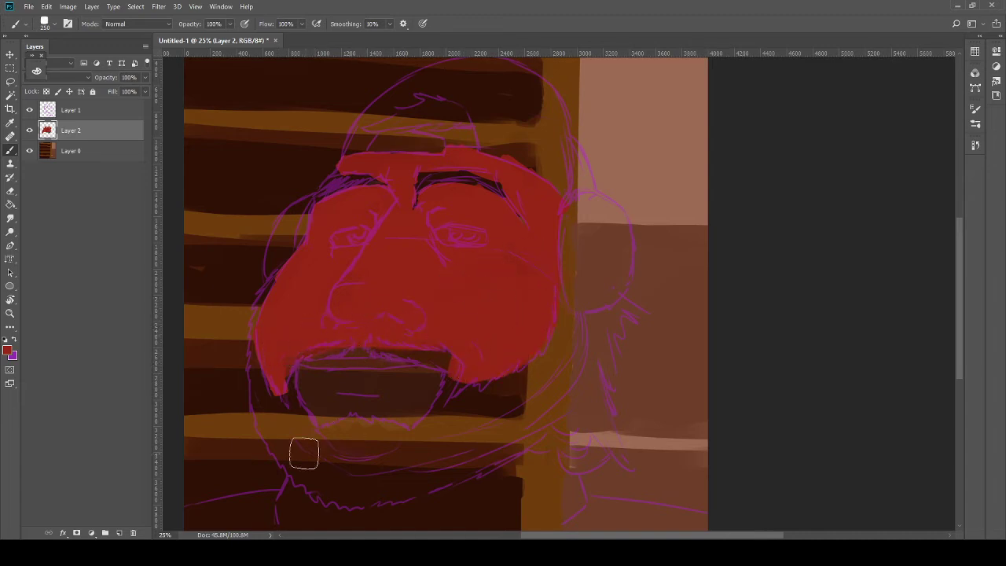
mouse_move(338, 401)
left_mouse_down()
mouse_move(315, 398)
mouse_move(327, 385)
mouse_move(303, 370)
mouse_move(421, 391)
mouse_move(430, 382)
mouse_move(386, 404)
mouse_move(361, 399)
mouse_move(401, 382)
left_mouse_up()
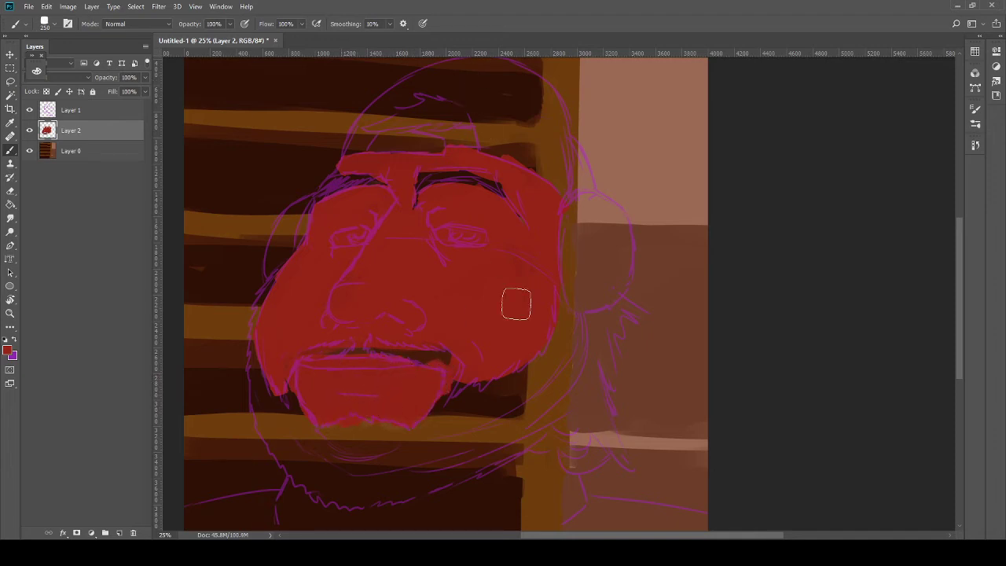
Step: Fill the neck below the beard outline with the same dark red, down to the canvas edge
mouse_move(566, 496)
left_mouse_down()
mouse_move(561, 479)
mouse_move(532, 461)
mouse_move(501, 471)
left_mouse_up()
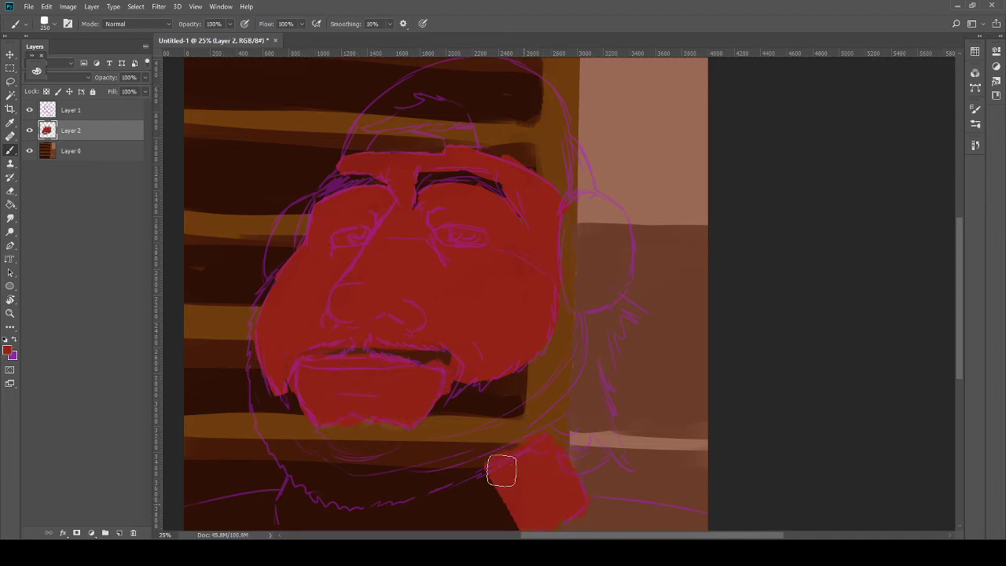
left_click_drag(391, 355, 461, 263)
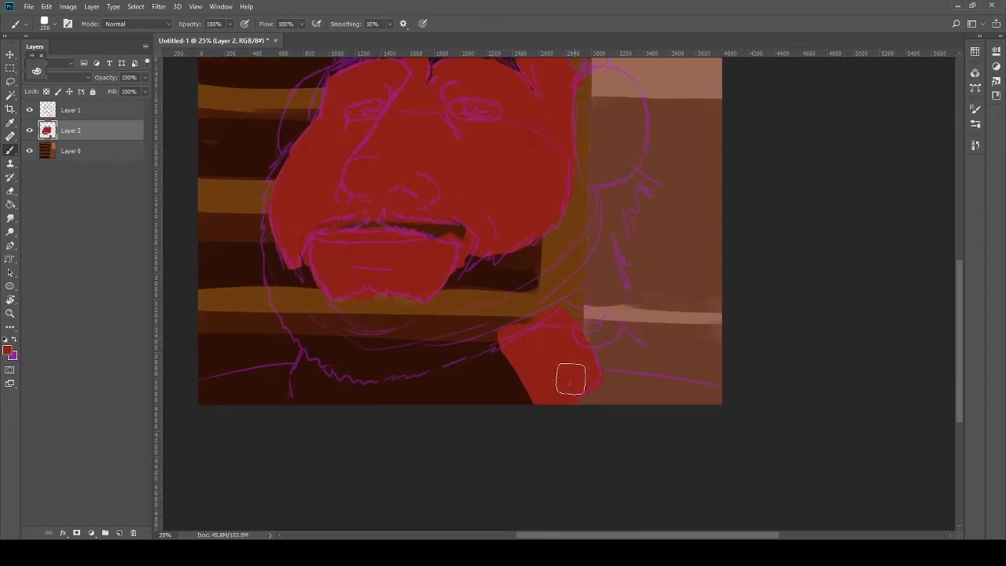
mouse_move(571, 380)
left_mouse_down()
mouse_move(508, 406)
mouse_move(466, 413)
mouse_move(487, 371)
mouse_move(482, 362)
mouse_move(443, 402)
mouse_move(416, 408)
mouse_move(419, 373)
mouse_move(362, 416)
mouse_move(336, 410)
mouse_move(310, 359)
mouse_move(365, 365)
mouse_move(342, 404)
mouse_move(367, 393)
mouse_move(339, 391)
left_mouse_up()
mouse_move(406, 254)
left_mouse_down()
mouse_move(416, 366)
mouse_move(395, 369)
left_mouse_up()
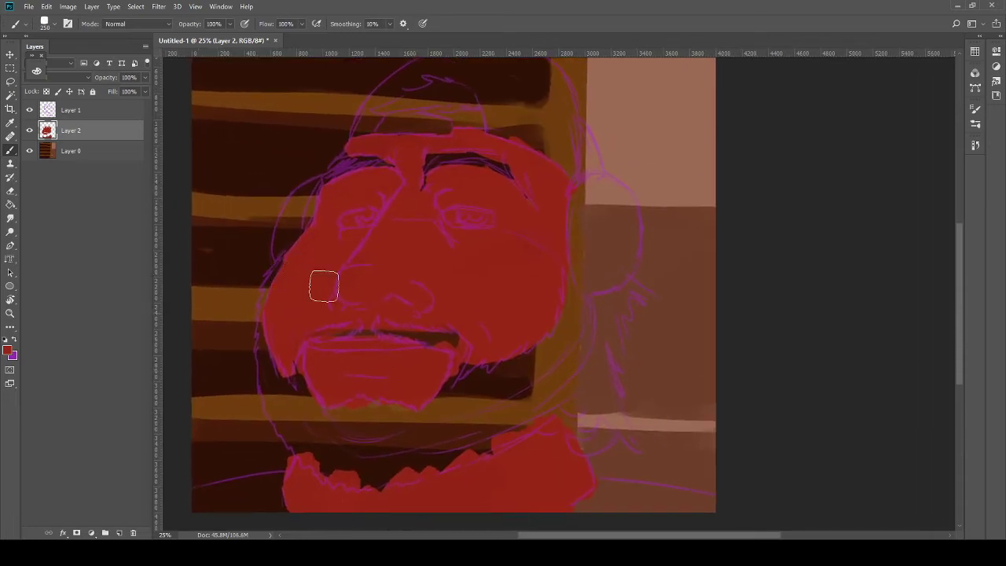
Step: Try darker red-brown tones with test strokes across the cheek and ear, undoing each one
left_click(40, 70)
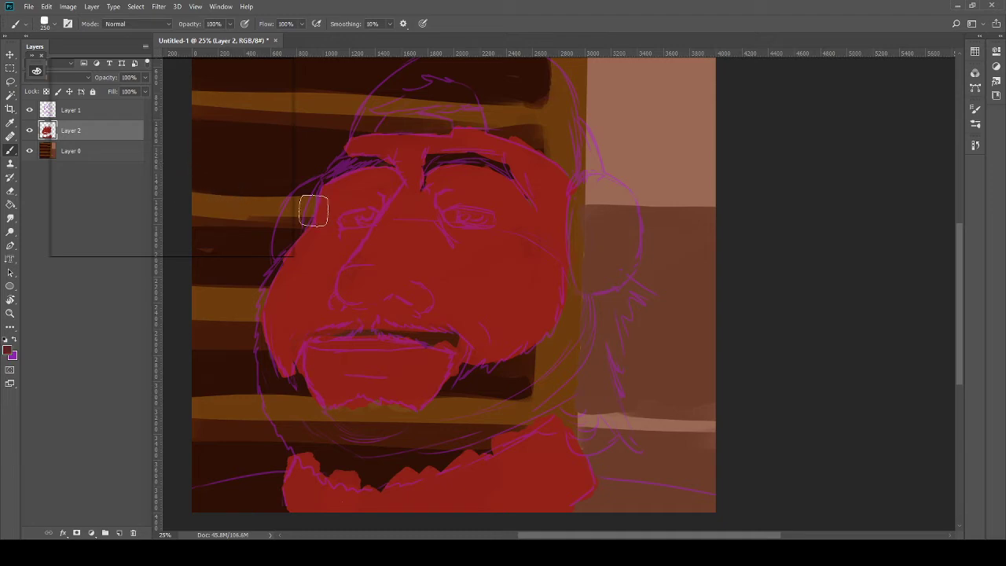
mouse_move(445, 235)
left_mouse_down()
mouse_move(482, 265)
mouse_move(465, 278)
left_mouse_up()
key("ctrl+z")
mouse_move(417, 225)
left_mouse_down()
mouse_move(461, 218)
mouse_move(535, 236)
left_mouse_up()
key("ctrl+z")
mouse_move(551, 315)
left_mouse_down()
mouse_move(595, 258)
mouse_move(644, 236)
left_mouse_up()
key("ctrl+z")
mouse_move(550, 235)
left_mouse_down()
mouse_move(568, 215)
mouse_move(645, 259)
mouse_move(707, 236)
left_mouse_up()
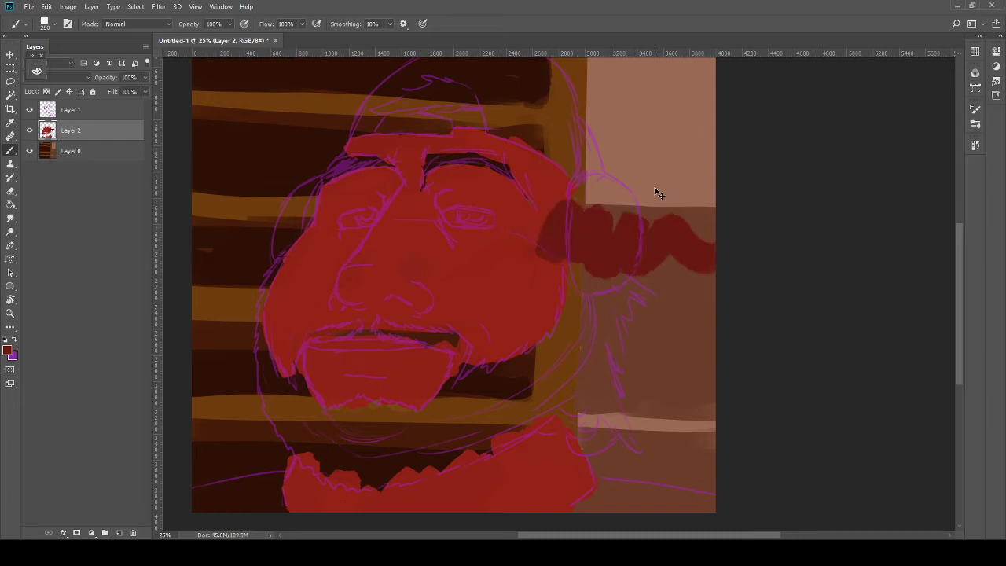
key("ctrl+z")
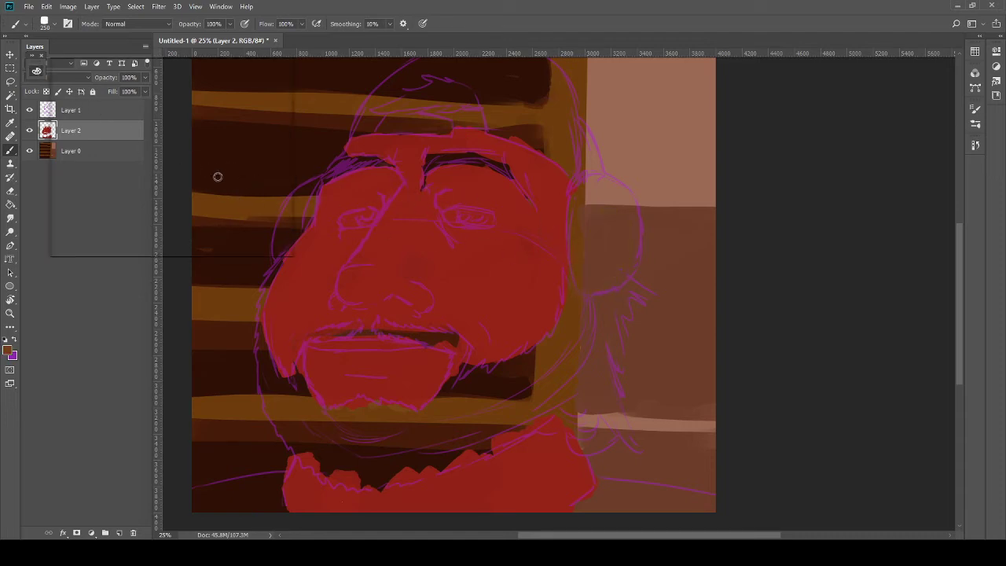
Step: Pick a dark brown and block in the beard along the jaw and chin and the hair below the right ear
left_click(276, 231, "alt")
mouse_move(512, 337)
left_mouse_down()
mouse_move(566, 353)
mouse_move(606, 309)
left_mouse_up()
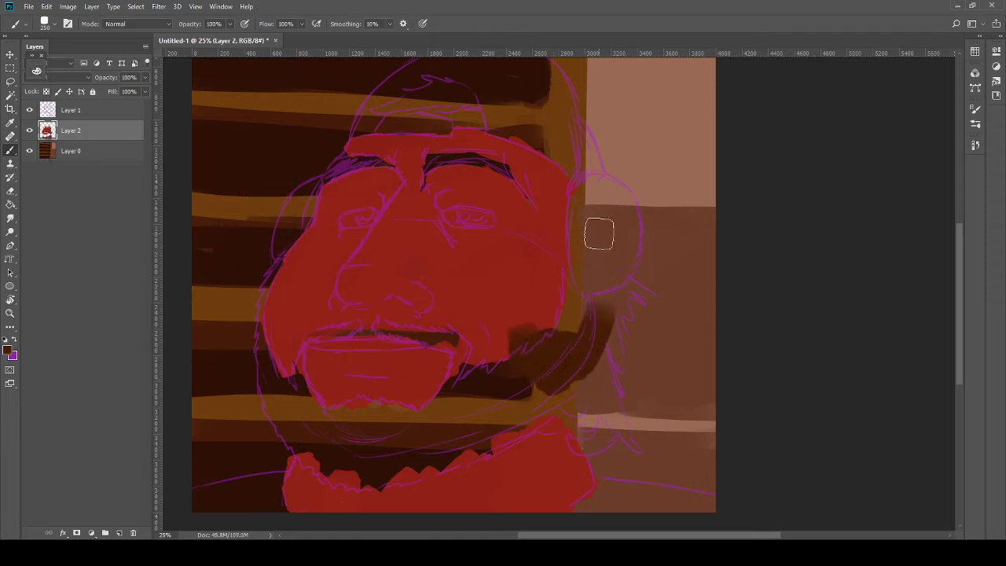
key("ctrl+z")
mouse_move(552, 366)
left_mouse_down()
mouse_move(576, 291)
mouse_move(582, 354)
mouse_move(572, 351)
mouse_move(568, 259)
mouse_move(571, 343)
mouse_move(510, 404)
mouse_move(571, 377)
mouse_move(578, 343)
mouse_move(575, 441)
mouse_move(611, 420)
mouse_move(599, 392)
mouse_move(617, 366)
mouse_move(606, 318)
mouse_move(617, 288)
mouse_move(640, 290)
left_mouse_up()
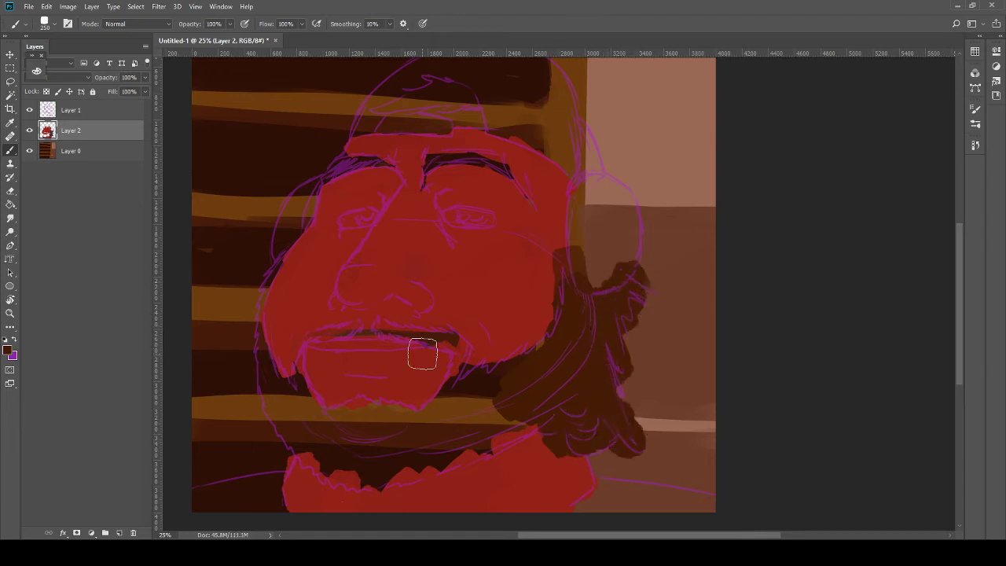
mouse_move(518, 417)
left_mouse_down()
mouse_move(386, 470)
mouse_move(533, 415)
mouse_move(398, 473)
mouse_move(340, 474)
mouse_move(334, 456)
mouse_move(289, 428)
mouse_move(257, 321)
mouse_move(292, 392)
mouse_move(300, 379)
mouse_move(344, 435)
mouse_move(364, 436)
mouse_move(386, 419)
mouse_move(438, 430)
mouse_move(484, 396)
mouse_move(443, 405)
mouse_move(485, 374)
mouse_move(532, 369)
left_mouse_up()
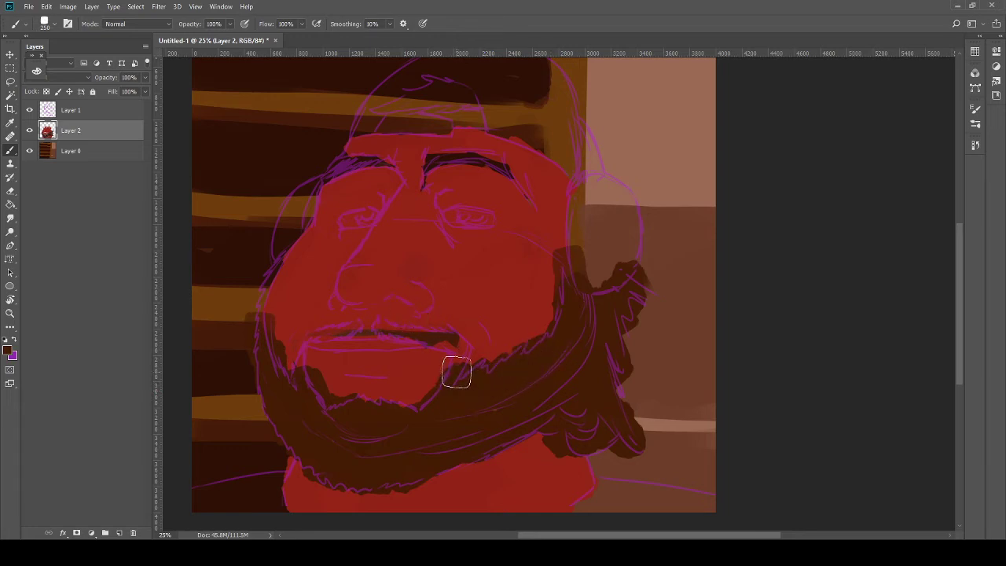
Step: Reduce the brush to 90 px and paint the mustache dark brown, joining it to the beard at both mouth corners
key("bracketleft")
key("bracketleft")
key("bracketleft")
key("bracketleft")
key("bracketleft")
key("bracketleft")
mouse_move(461, 361)
left_mouse_down()
mouse_move(423, 327)
mouse_move(416, 337)
mouse_move(376, 321)
mouse_move(304, 355)
left_mouse_up()
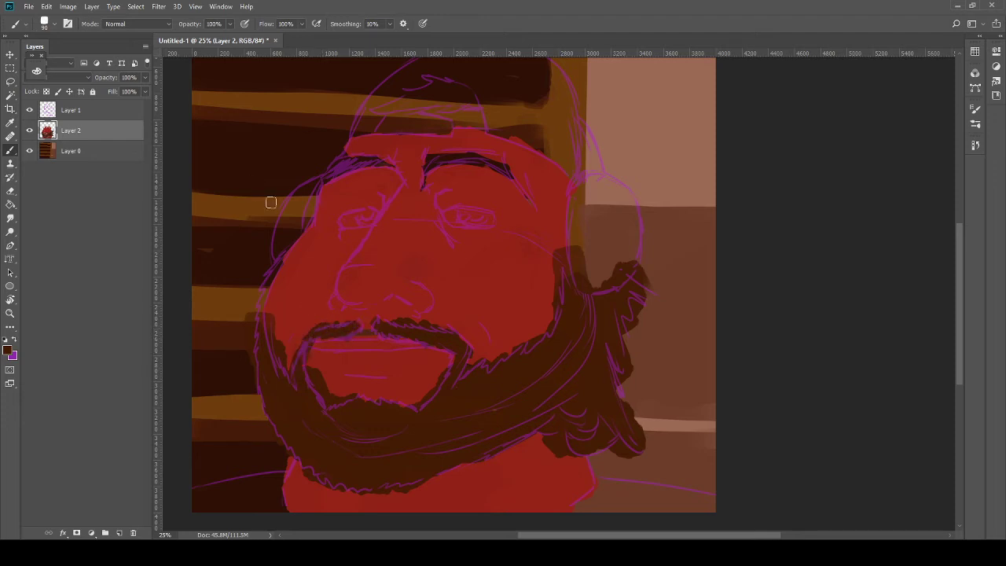
Step: Paint dark brown hair along the left jaw edge, in the cap opening above the forehead, and at the right temple
left_click_drag(260, 319, 291, 255)
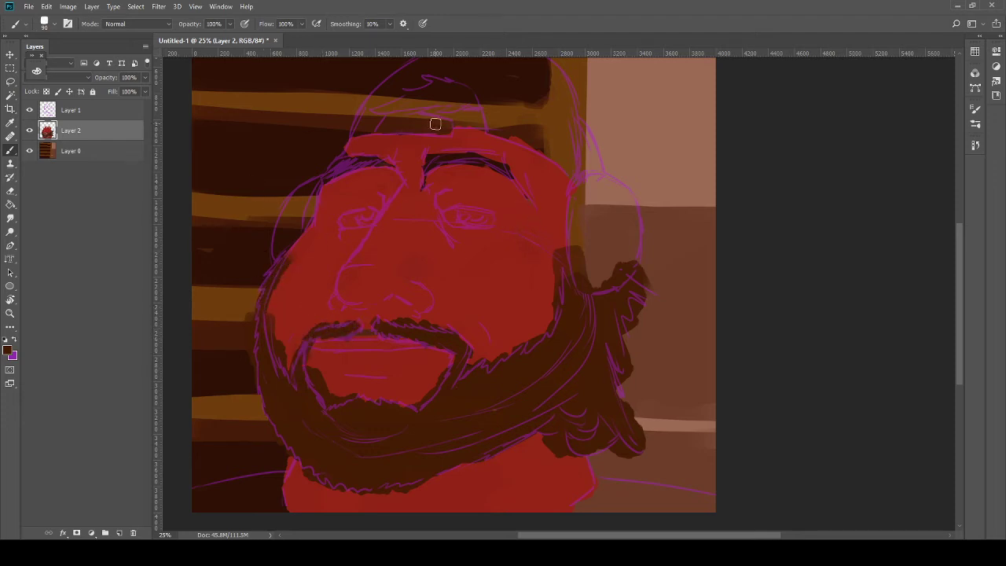
mouse_move(404, 110)
left_mouse_down()
mouse_move(380, 111)
mouse_move(429, 92)
mouse_move(466, 91)
mouse_move(422, 100)
mouse_move(467, 107)
left_mouse_up()
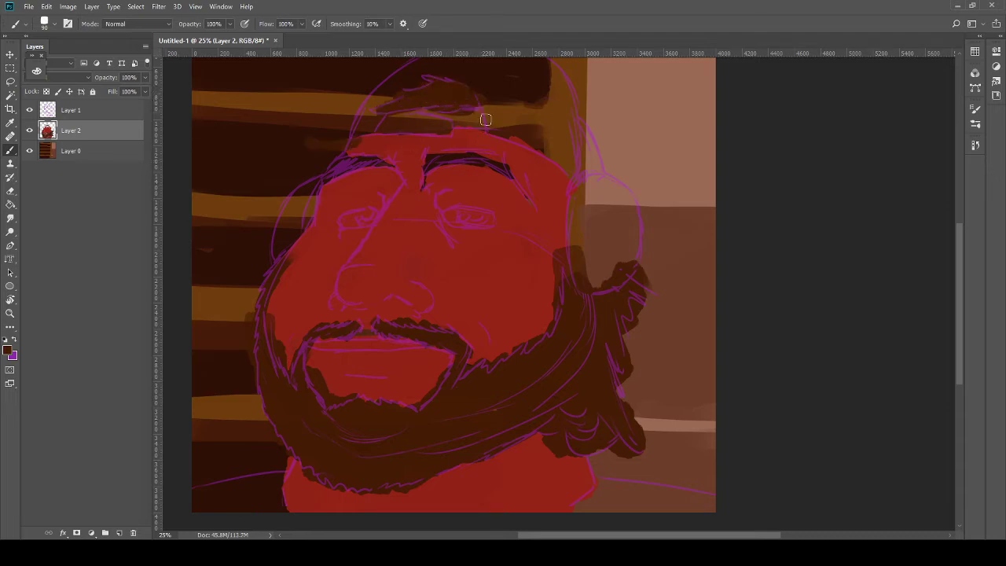
left_click_drag(521, 154, 543, 176)
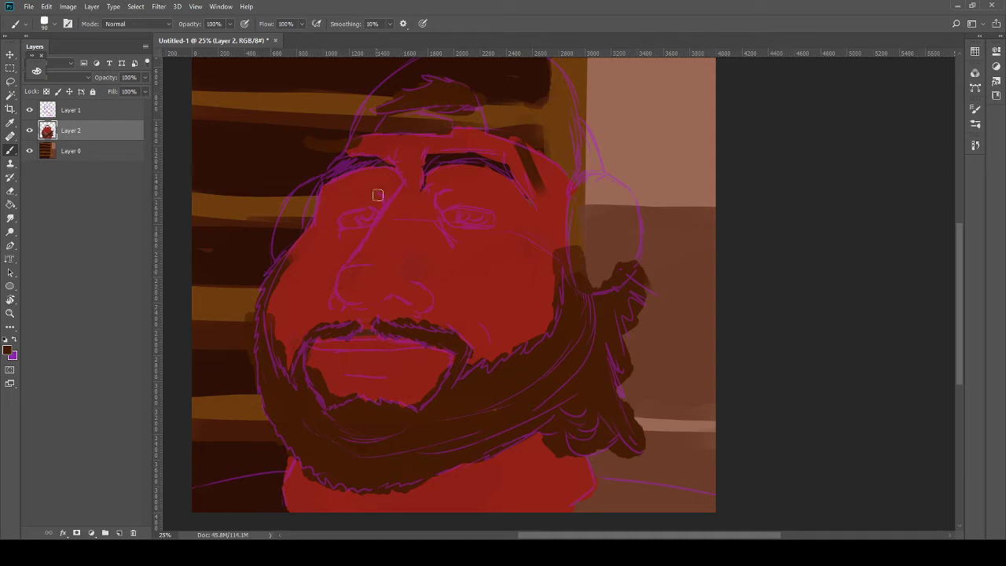
Step: Pick a very dark purple and fill the large right ear shape and the narrow left one beside the face
key("i")
key("b")
left_click_drag(38, 81, 42, 70)
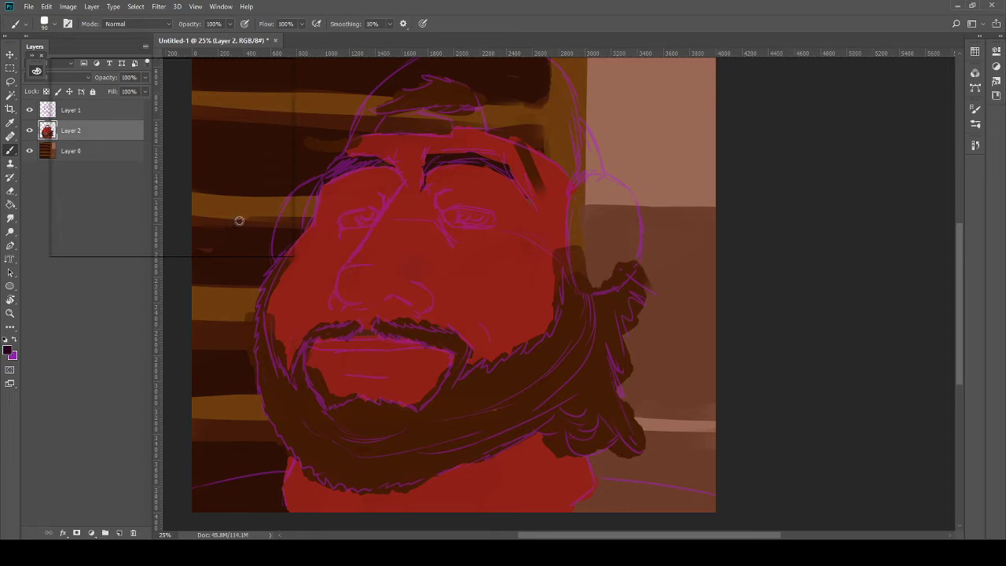
mouse_move(591, 259)
left_mouse_down()
mouse_move(581, 267)
mouse_move(581, 202)
mouse_move(610, 209)
mouse_move(627, 244)
mouse_move(634, 208)
mouse_move(629, 270)
mouse_move(604, 277)
mouse_move(620, 268)
mouse_move(614, 254)
mouse_move(579, 252)
mouse_move(606, 213)
mouse_move(576, 221)
mouse_move(605, 195)
left_mouse_up()
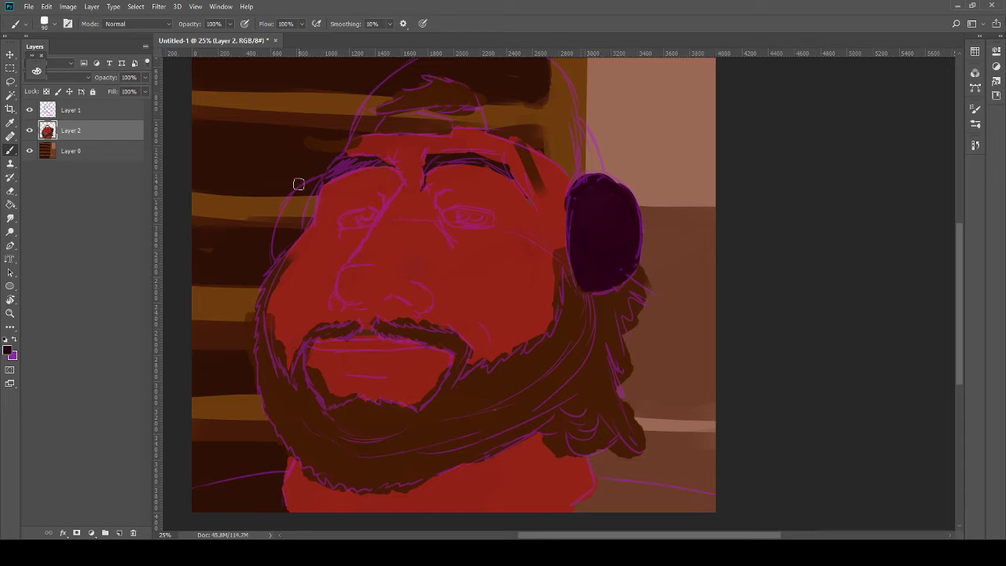
mouse_move(298, 184)
left_mouse_down()
mouse_move(308, 217)
mouse_move(288, 236)
left_mouse_up()
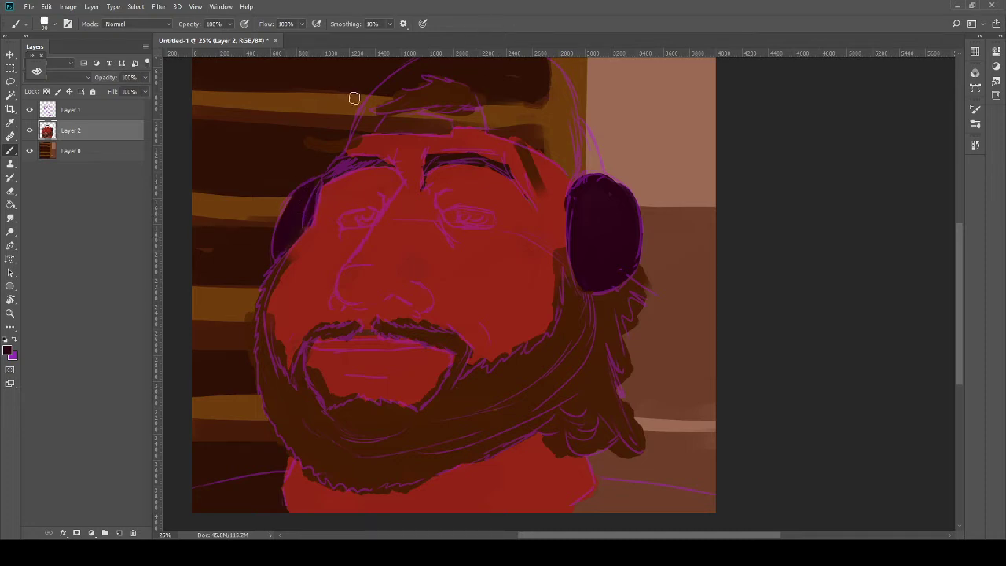
Step: Block in the cap and its band in dark purple, hiding the Layer 0 background while painting and restoring it at the end
mouse_move(358, 132)
left_mouse_down()
mouse_move(379, 99)
mouse_move(411, 84)
left_mouse_up()
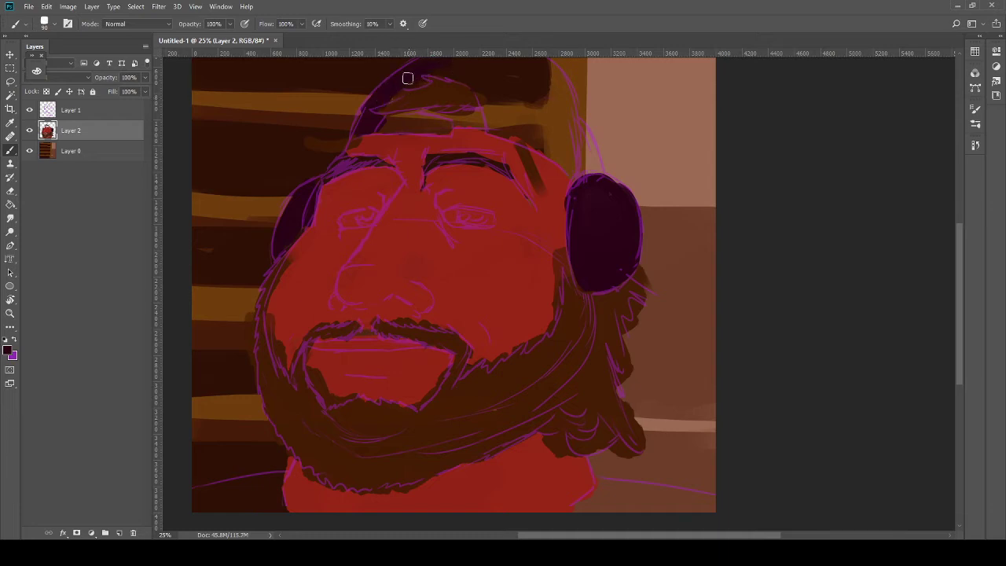
left_click_drag(503, 129, 449, 211)
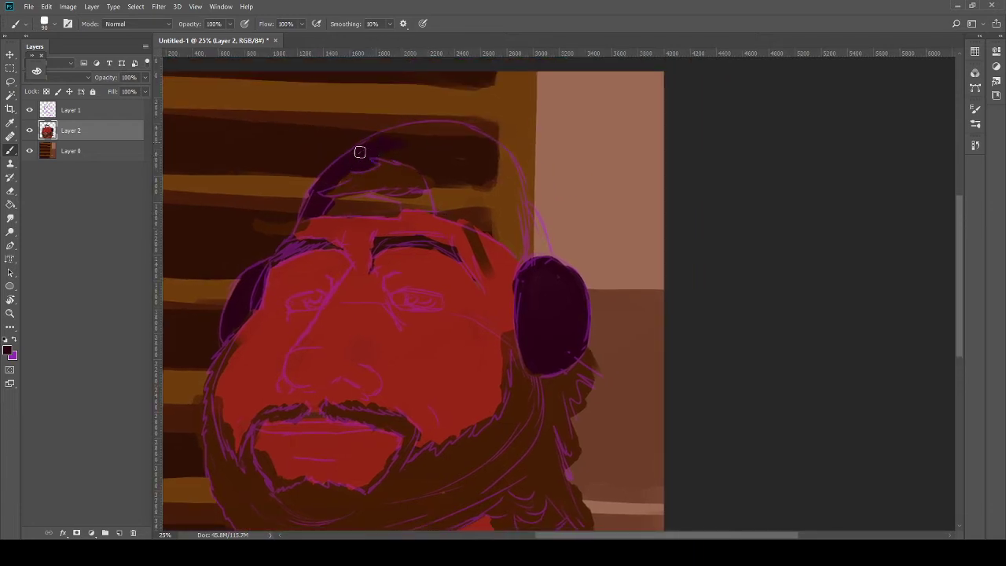
left_click_drag(359, 151, 403, 126)
left_click(30, 151)
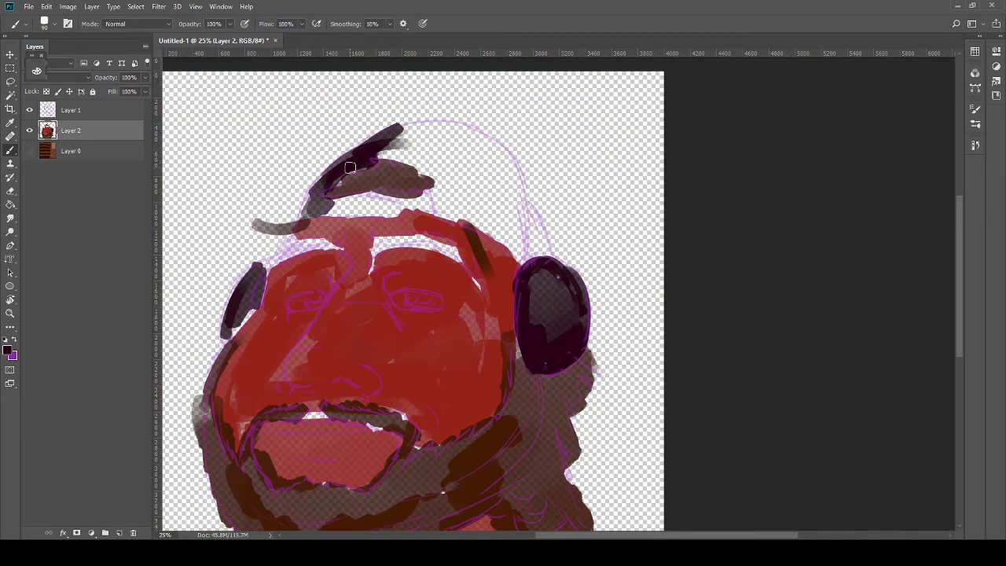
mouse_move(350, 167)
left_mouse_down()
mouse_move(400, 134)
mouse_move(449, 131)
mouse_move(438, 126)
mouse_move(414, 130)
mouse_move(503, 161)
left_mouse_up()
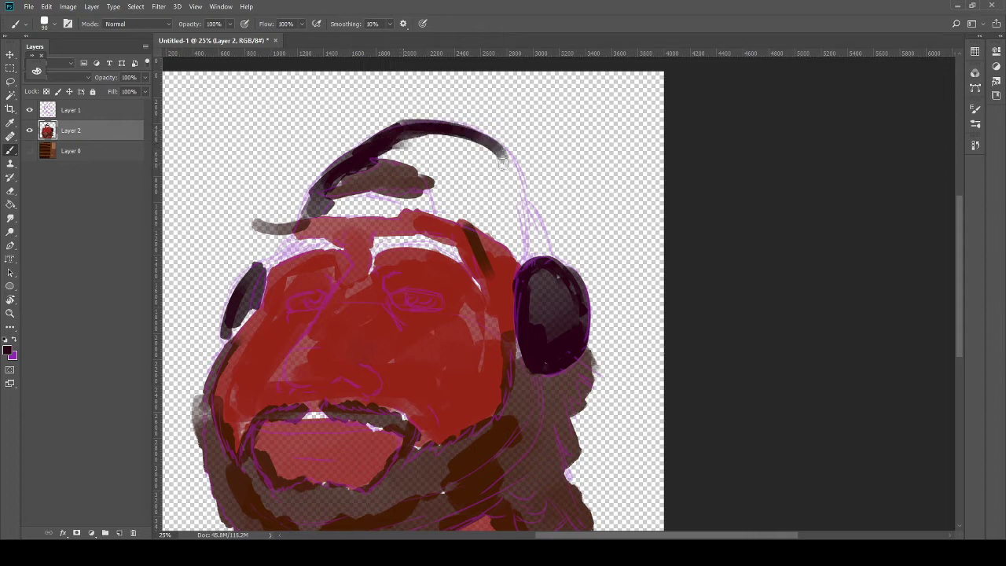
mouse_move(467, 126)
left_mouse_down()
mouse_move(496, 157)
mouse_move(514, 209)
mouse_move(517, 193)
mouse_move(517, 253)
mouse_move(545, 264)
mouse_move(535, 230)
mouse_move(538, 253)
mouse_move(478, 220)
left_mouse_up()
mouse_move(355, 210)
left_mouse_down()
mouse_move(406, 203)
mouse_move(382, 210)
mouse_move(479, 227)
mouse_move(492, 170)
mouse_move(465, 147)
mouse_move(504, 195)
mouse_move(450, 151)
mouse_move(410, 144)
mouse_move(453, 141)
mouse_move(419, 164)
mouse_move(474, 182)
mouse_move(458, 189)
mouse_move(460, 210)
mouse_move(469, 206)
mouse_move(455, 190)
mouse_move(482, 215)
mouse_move(511, 220)
mouse_move(511, 256)
mouse_move(534, 316)
mouse_move(577, 338)
mouse_move(536, 276)
mouse_move(562, 323)
left_mouse_up()
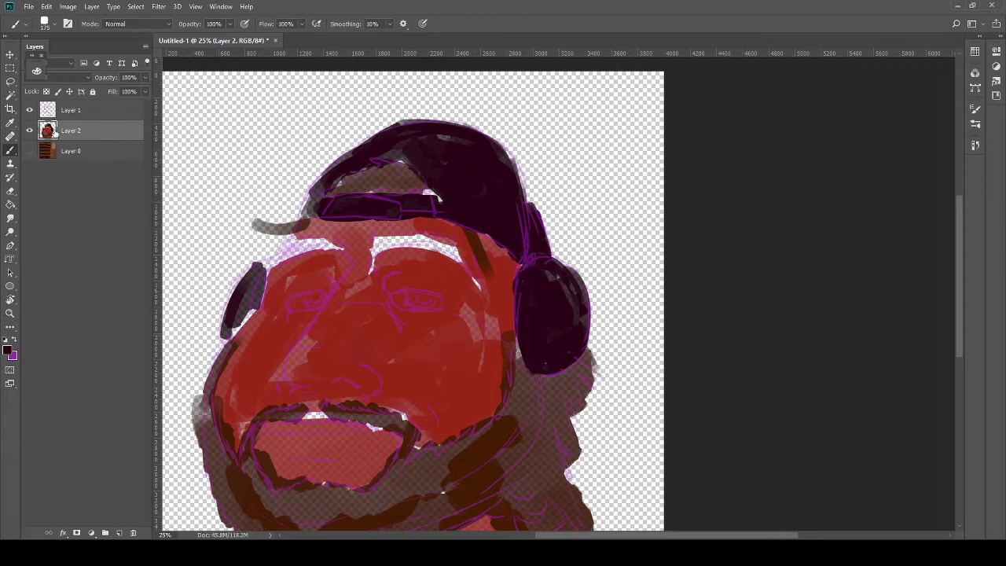
left_click(30, 151)
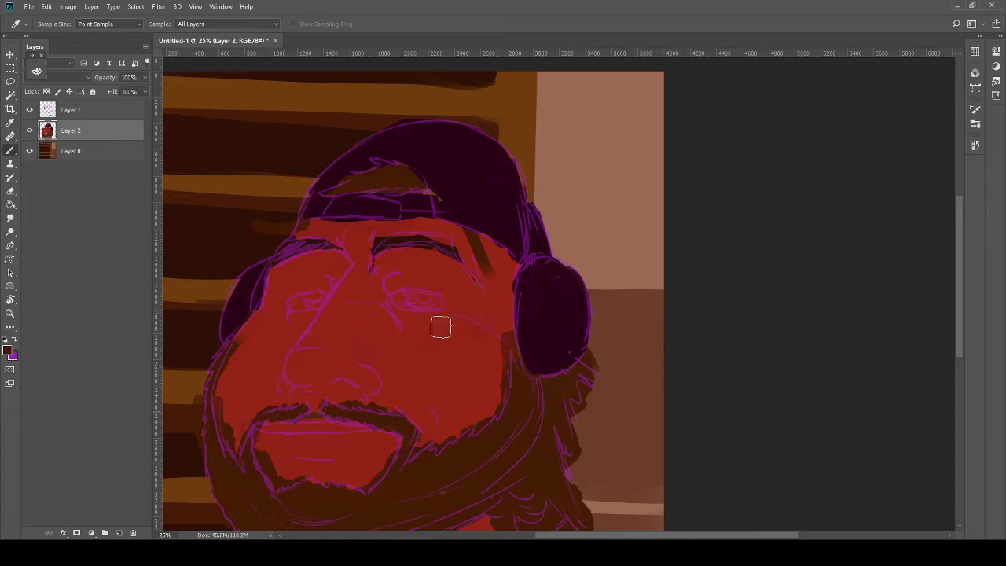
Step: Reduce the brush to 70 px and paint the eyebrows dark brown over the sketched brow lines
key("bracketleft")
key("bracketleft")
key("bracketleft")
key("bracketleft")
key("bracketleft")
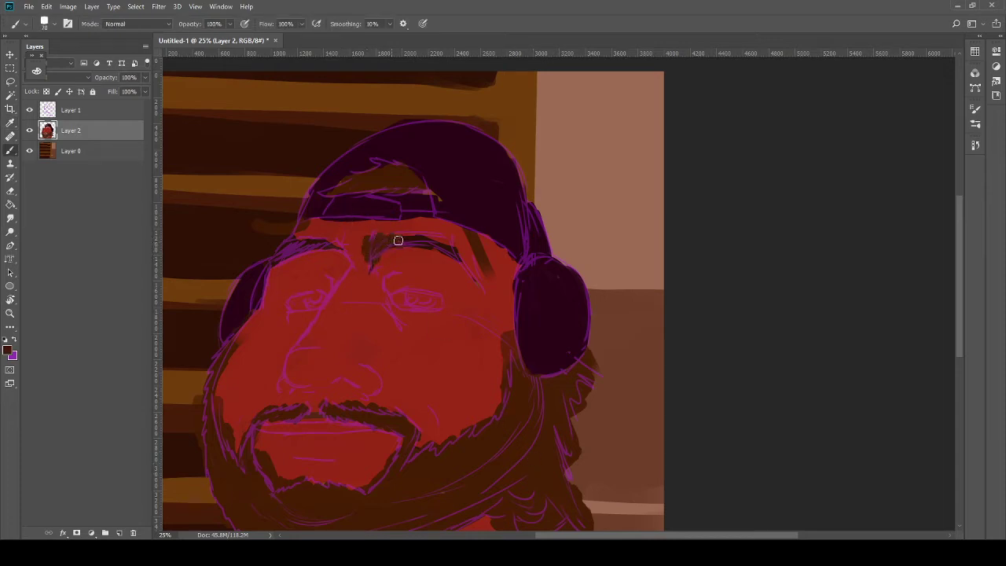
mouse_move(398, 241)
left_mouse_down()
mouse_move(431, 242)
mouse_move(461, 263)
mouse_move(432, 234)
mouse_move(408, 240)
mouse_move(457, 248)
mouse_move(474, 272)
left_mouse_up()
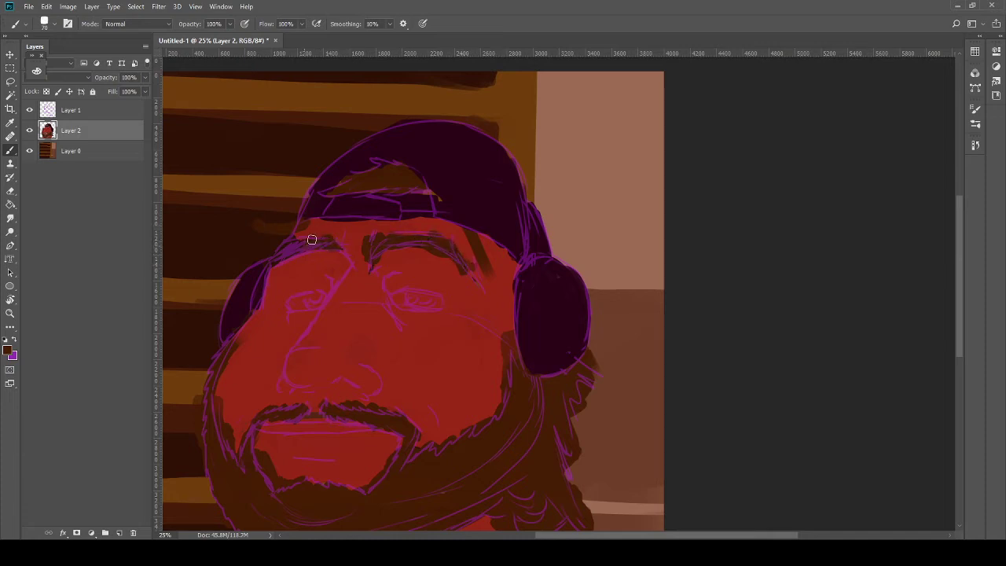
Step: Pick a grey-blue, enlarge the brush to 150 px, and fill the right shoulder beside the neck
left_click_drag(334, 406, 419, 299)
left_click_drag(407, 395, 444, 323)
left_click(39, 70)
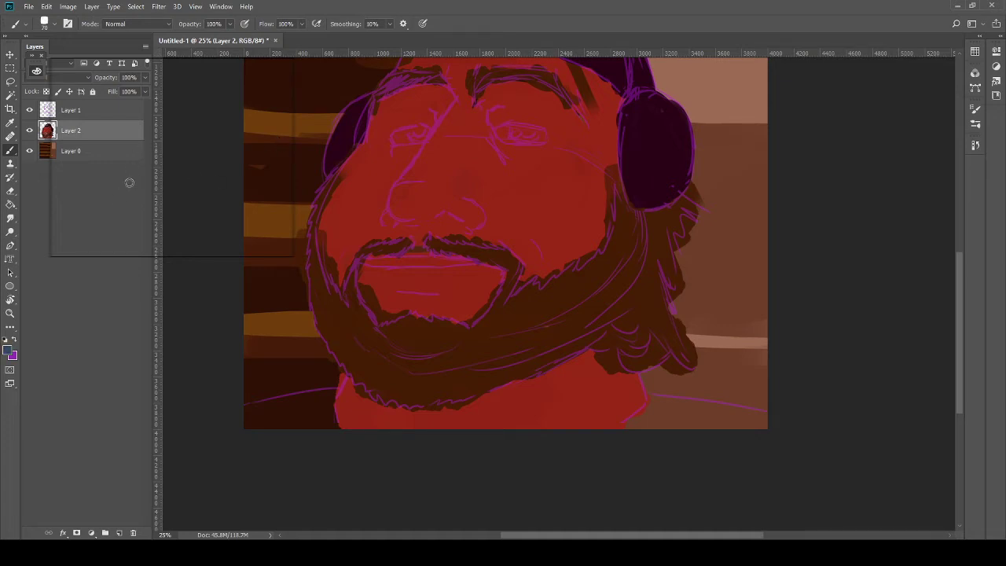
scroll(341, 240, "down", 2)
scroll(341, 241, "right", 3)
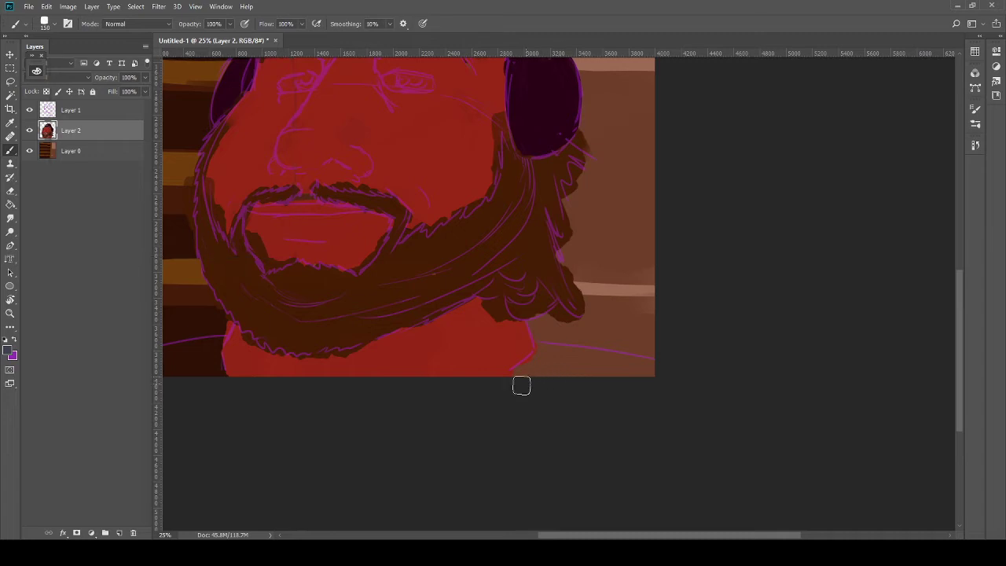
key("bracketright")
key("bracketright")
key("bracketright")
key("bracketright")
mouse_move(543, 354)
left_mouse_down()
mouse_move(634, 368)
mouse_move(529, 372)
mouse_move(557, 377)
left_mouse_up()
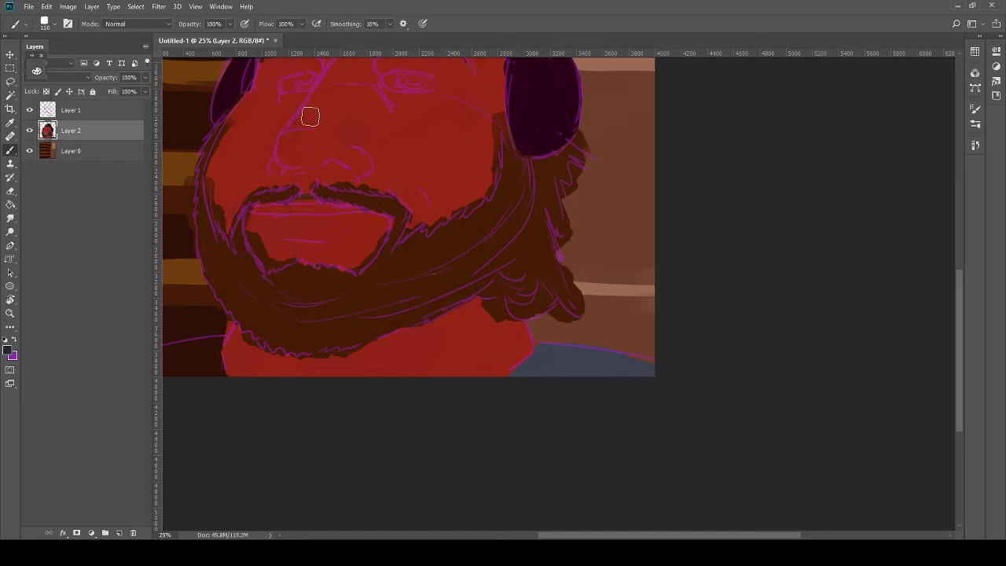
Step: Repaint the right shoulder in a darker navy, tidy its edge against the neck, and fill the left shoulder with the same navy
mouse_move(530, 386)
left_mouse_down()
mouse_move(515, 383)
mouse_move(550, 347)
mouse_move(534, 341)
mouse_move(615, 362)
mouse_move(604, 353)
mouse_move(552, 373)
left_mouse_up()
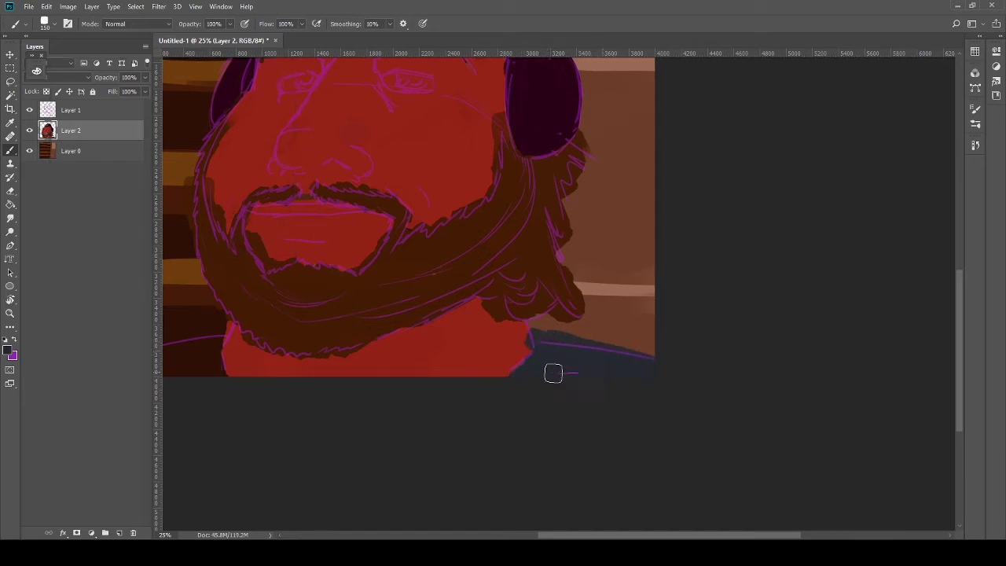
left_click(489, 334, "alt")
left_click_drag(524, 337, 542, 361)
left_click(542, 361, "alt")
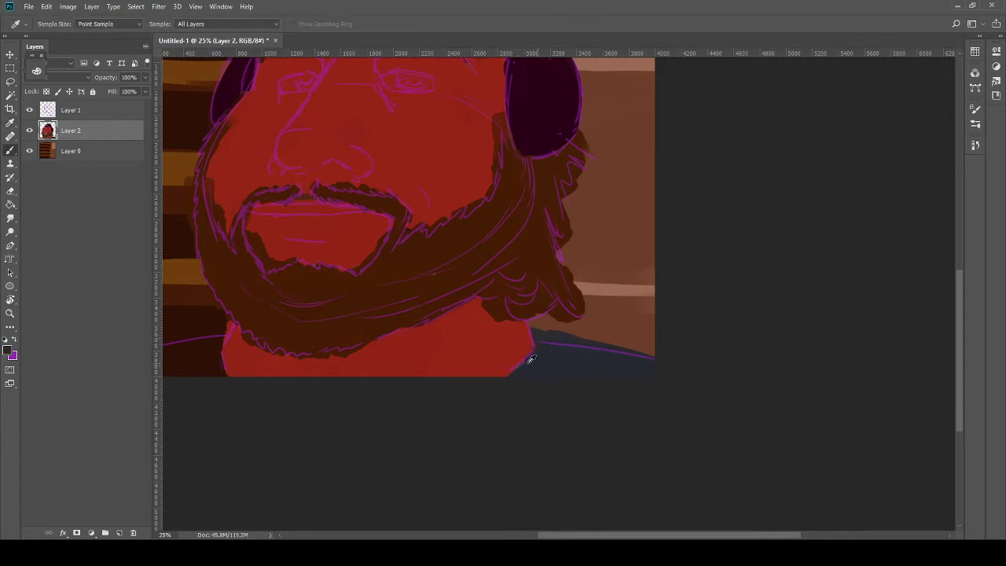
scroll(550, 357, "left", 5)
mouse_move(486, 346)
left_mouse_down()
mouse_move(472, 333)
mouse_move(388, 351)
mouse_move(472, 356)
left_mouse_up()
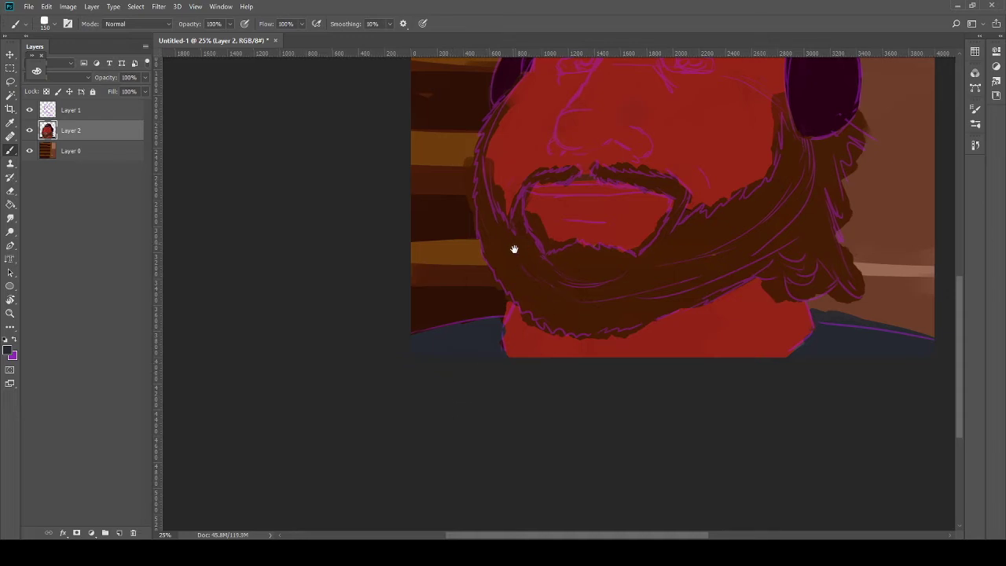
Step: Hide the Layer 1 sketch to check the flat colour shapes of the portrait, and show it again
scroll(514, 247, "up", 2)
left_click(29, 110)
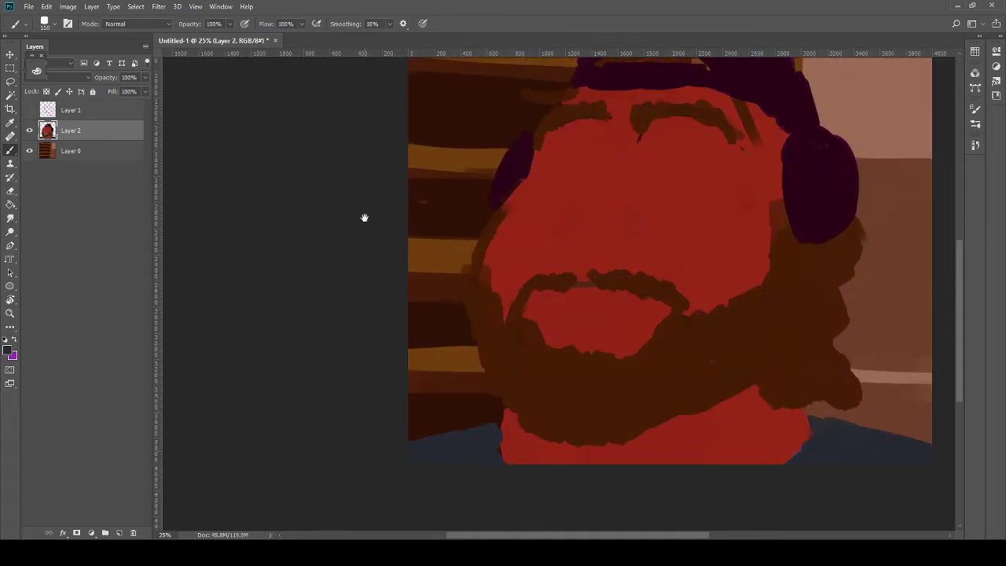
mouse_move(364, 218)
left_mouse_down()
mouse_move(250, 238)
mouse_move(239, 256)
left_mouse_up()
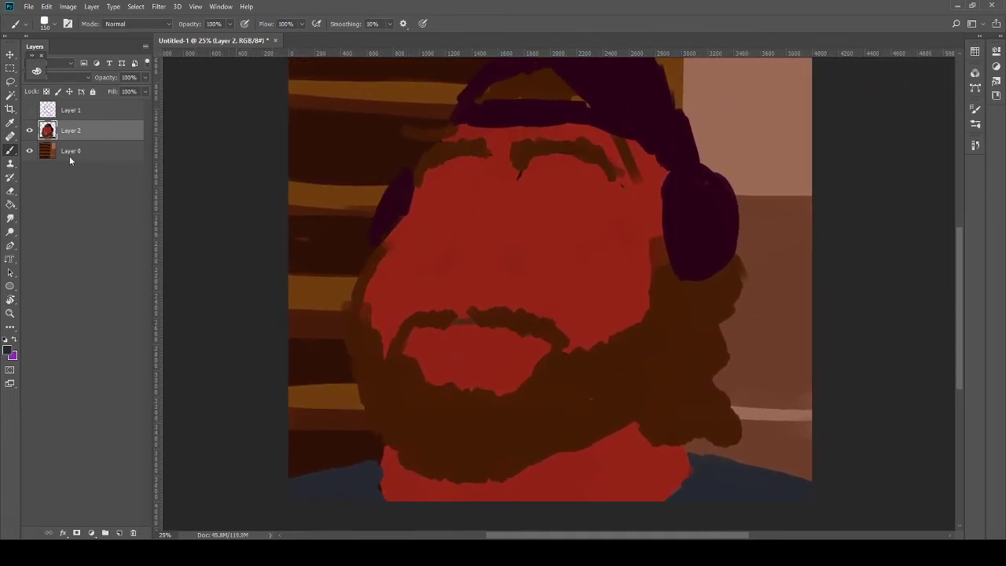
left_click(29, 110)
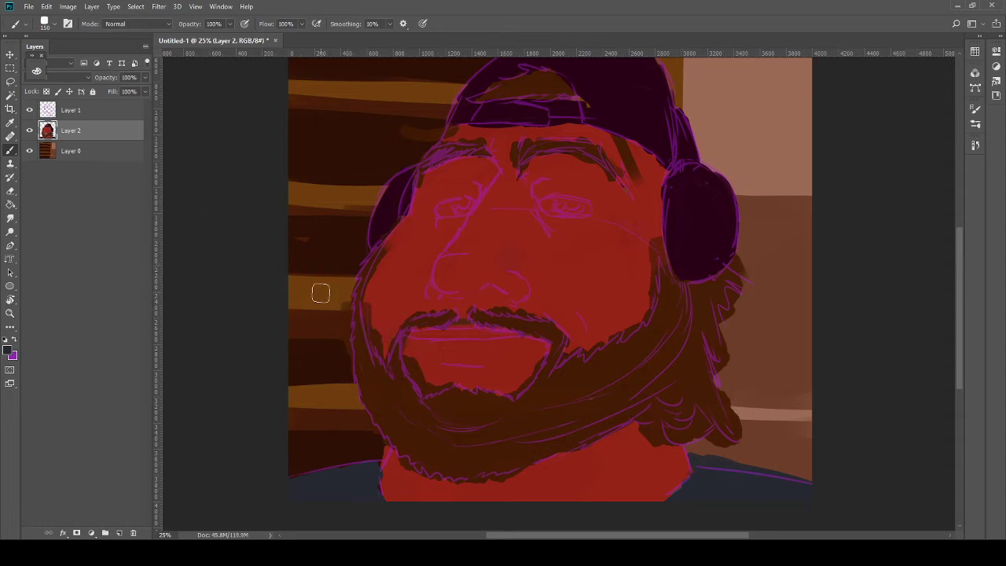
mouse_move(465, 259)
left_mouse_down()
mouse_move(406, 276)
mouse_move(327, 256)
left_mouse_up()
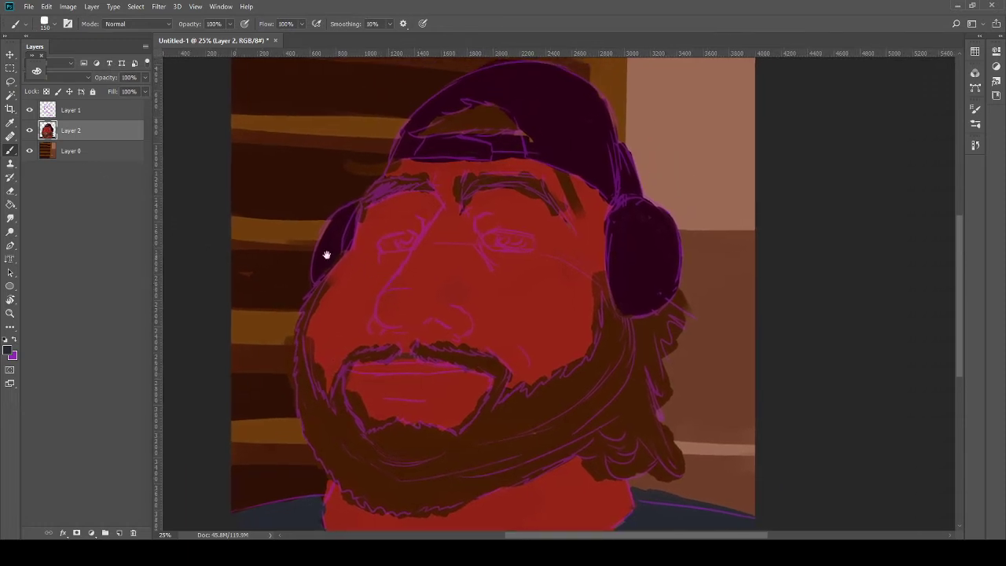
Step: Select Layer 0 and hide Layer 2 and Layer 1 to isolate the plank background
left_click(76, 154)
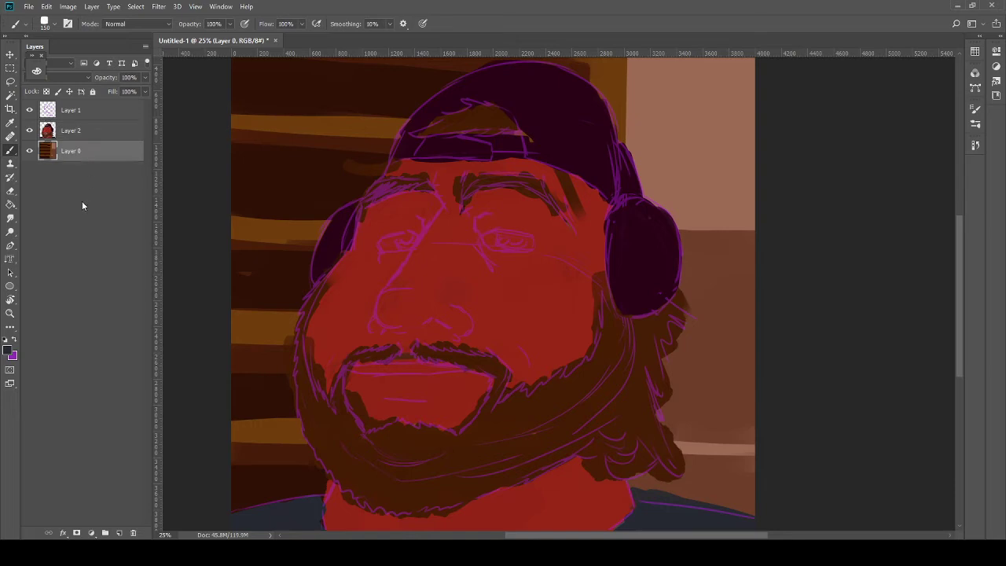
left_click(30, 131)
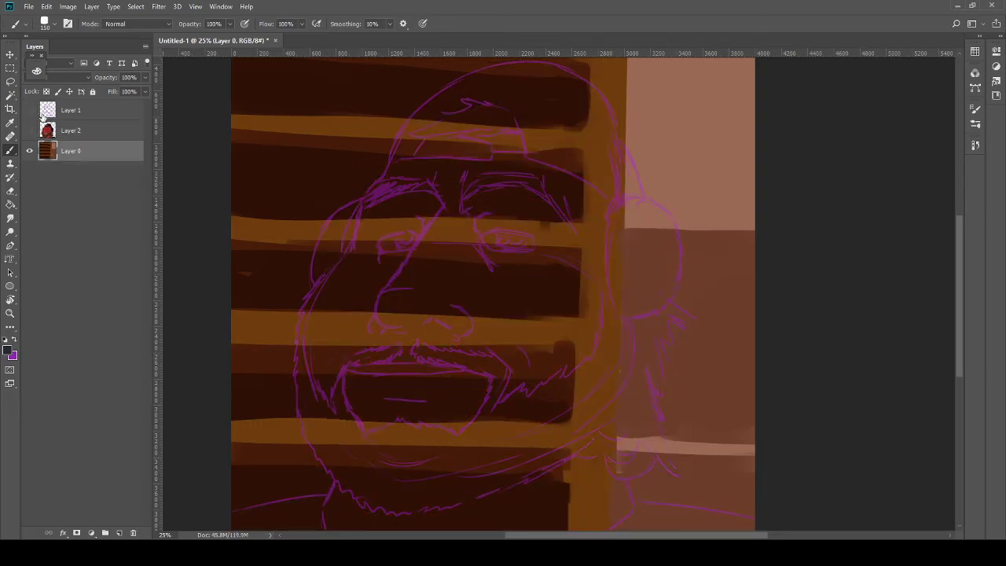
left_click(30, 110)
Step: Create a layer group at the top of the stack, move Layer 1 and Layer 2 into it, and collapse it
left_click(70, 110)
left_click(106, 534)
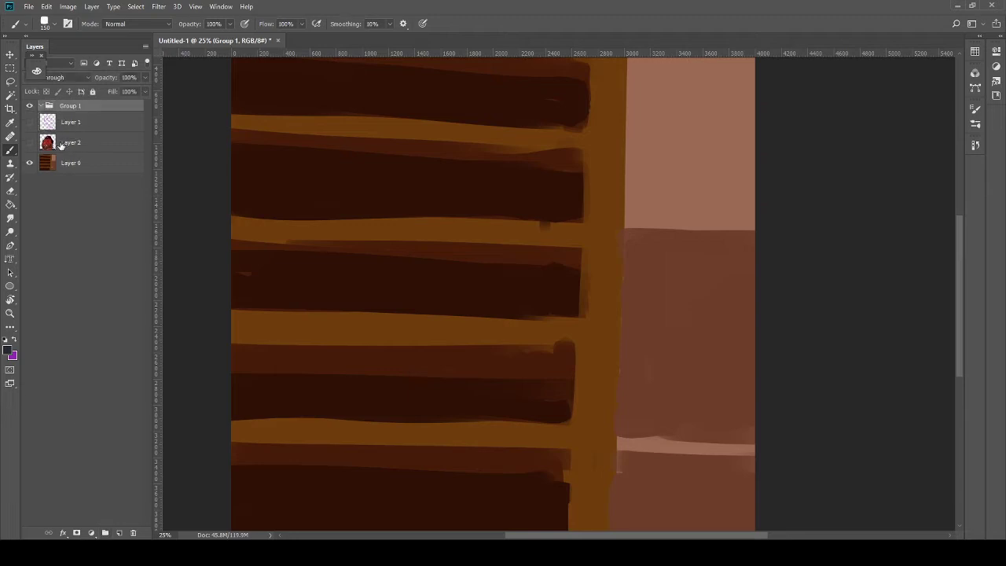
left_click(82, 146)
left_click(93, 116, "shift")
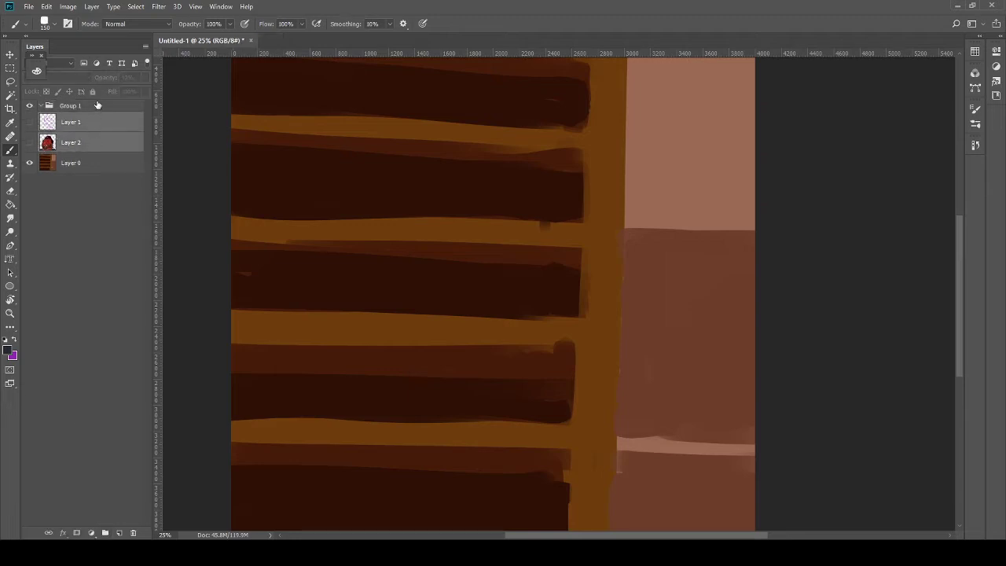
key("h")
left_click(99, 124)
key("b")
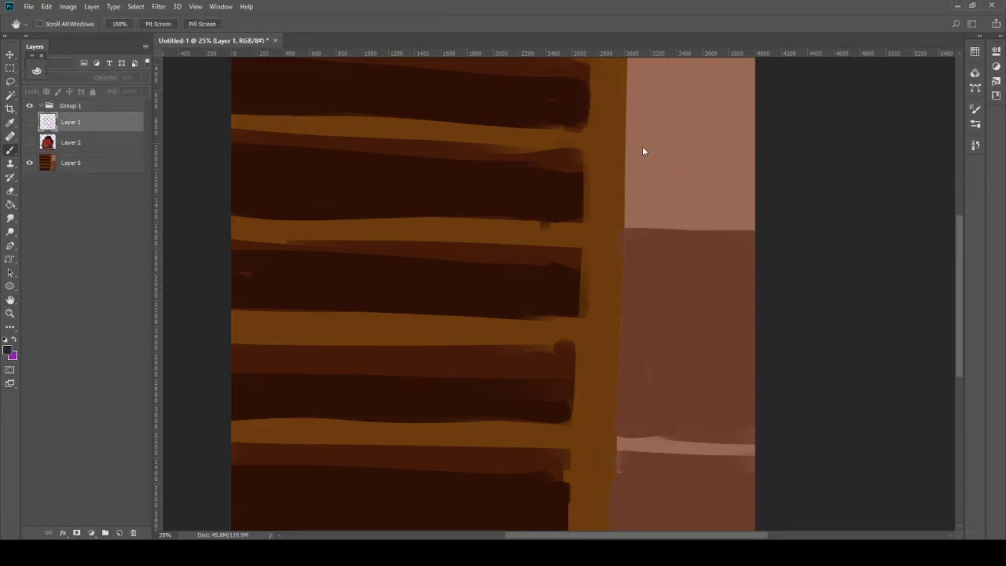
left_click(60, 202)
left_click(86, 140, "shift")
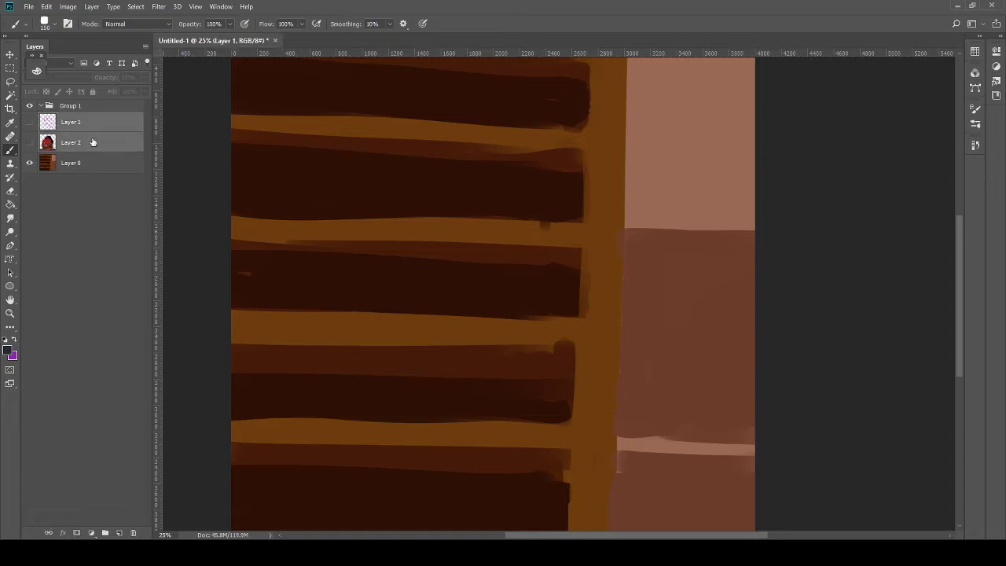
left_click_drag(95, 127, 45, 114)
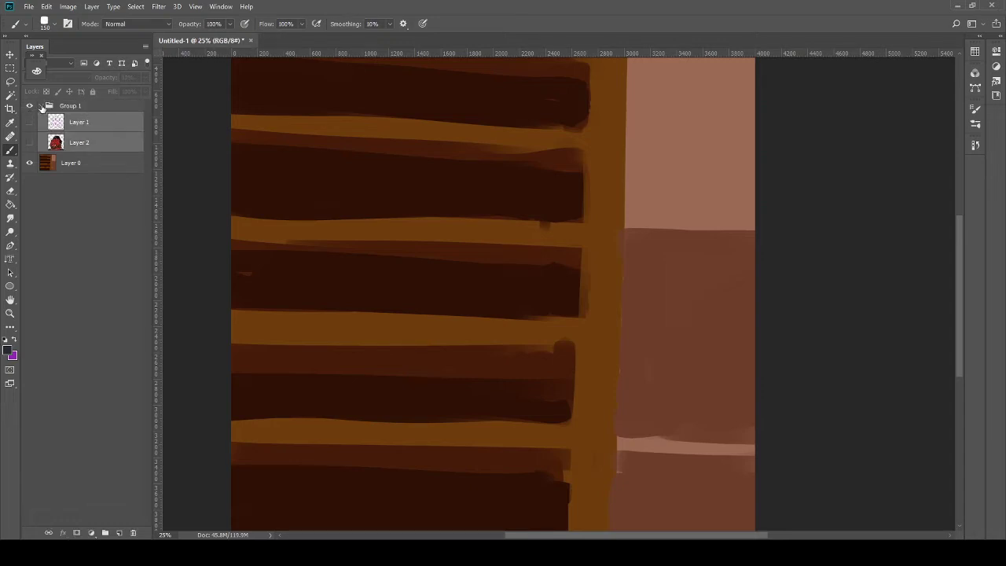
left_click(41, 106)
Step: Add a new layer above Layer 0 and paint a pale peach patch of light on the upper wall beside the planks
left_click(90, 126)
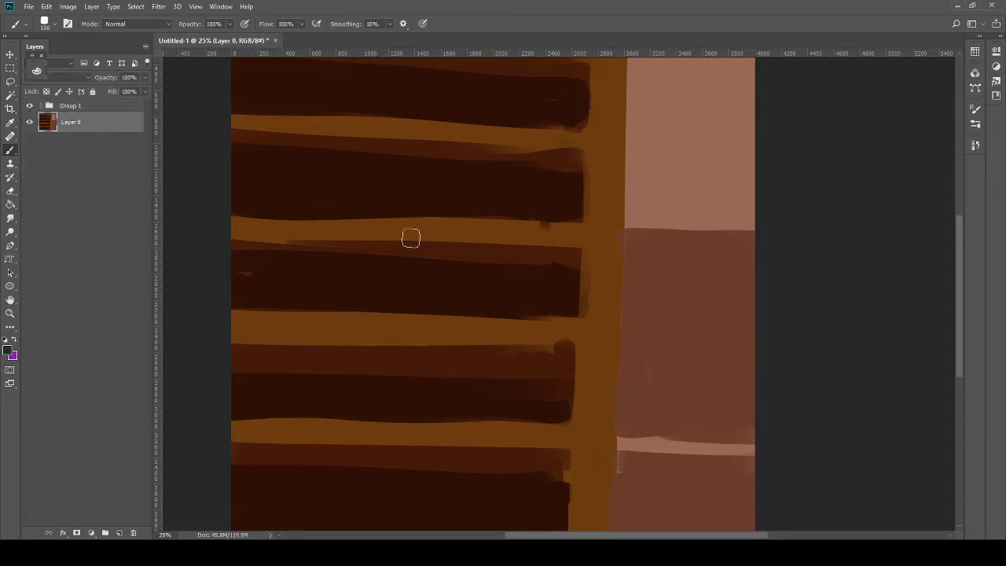
mouse_move(622, 249)
left_mouse_down()
mouse_move(613, 268)
mouse_move(545, 267)
mouse_move(597, 299)
left_mouse_up()
left_click(120, 533)
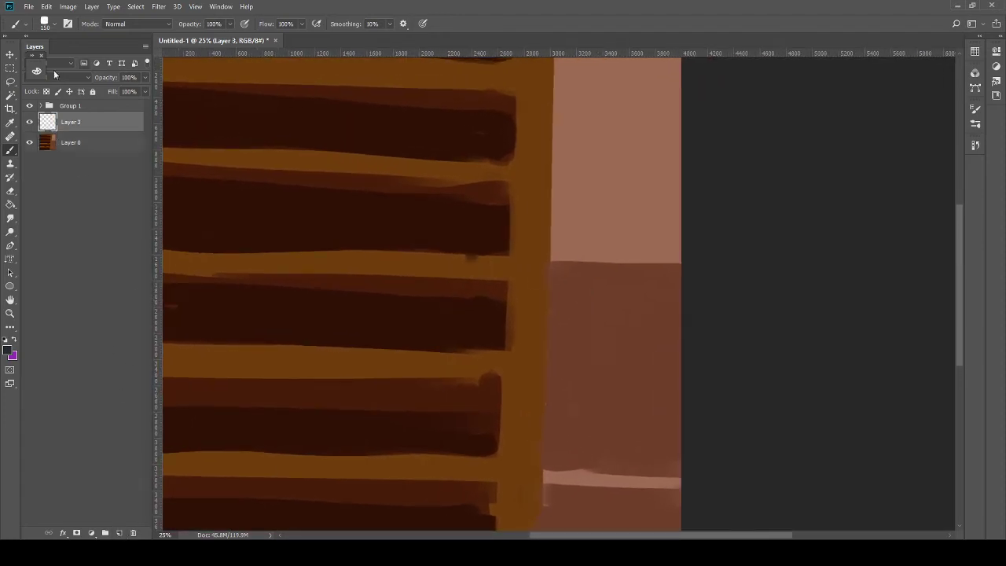
left_click(586, 214, "alt")
mouse_move(620, 230)
left_mouse_down()
mouse_move(701, 236)
mouse_move(679, 248)
mouse_move(598, 235)
mouse_move(685, 196)
mouse_move(595, 197)
mouse_move(702, 137)
mouse_move(667, 102)
mouse_move(642, 119)
mouse_move(640, 154)
mouse_move(600, 207)
mouse_move(645, 224)
mouse_move(562, 246)
mouse_move(564, 255)
mouse_move(581, 234)
mouse_move(574, 212)
mouse_move(644, 116)
mouse_move(646, 86)
left_mouse_up()
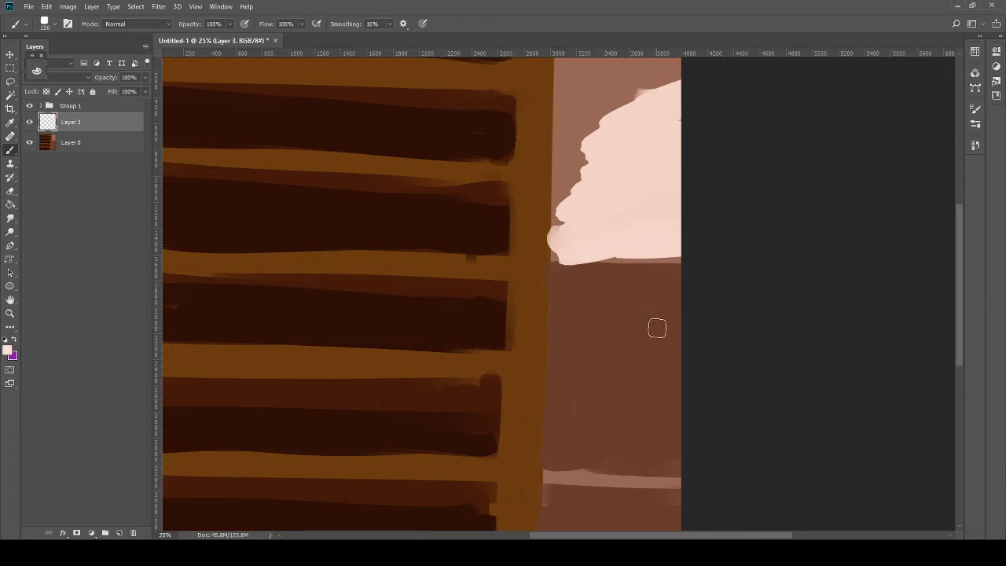
Step: Try a light tan test stroke across the upper planks and undo it
left_click(533, 289, "alt")
left_click_drag(41, 63, 111, 95)
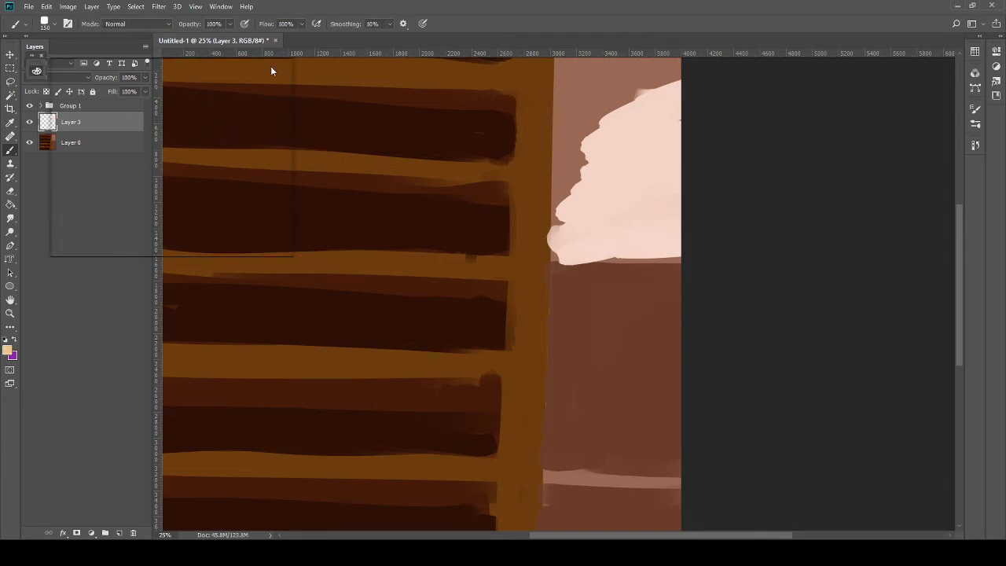
left_click_drag(271, 71, 272, 72)
left_click_drag(265, 161, 547, 169)
key("ctrl+z")
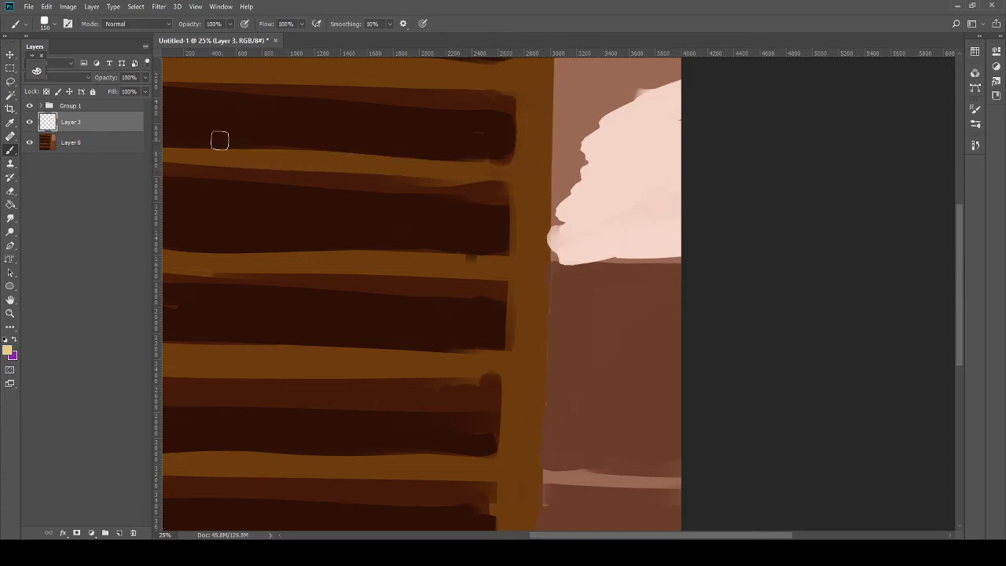
Step: Try orange-brown and red-brown highlight strokes on the middle plank, undoing each one, and adjust the red-brown further
key("i")
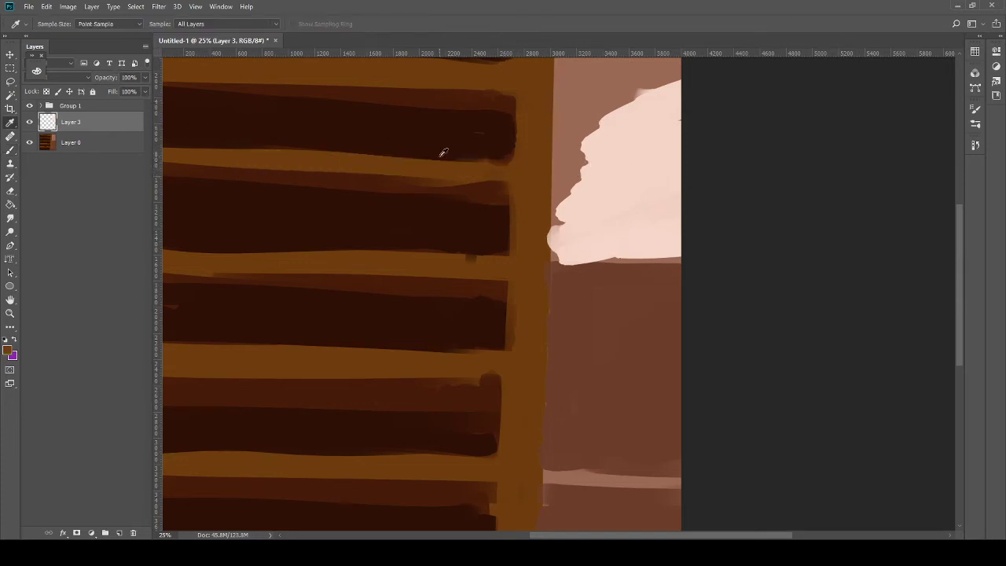
key("b")
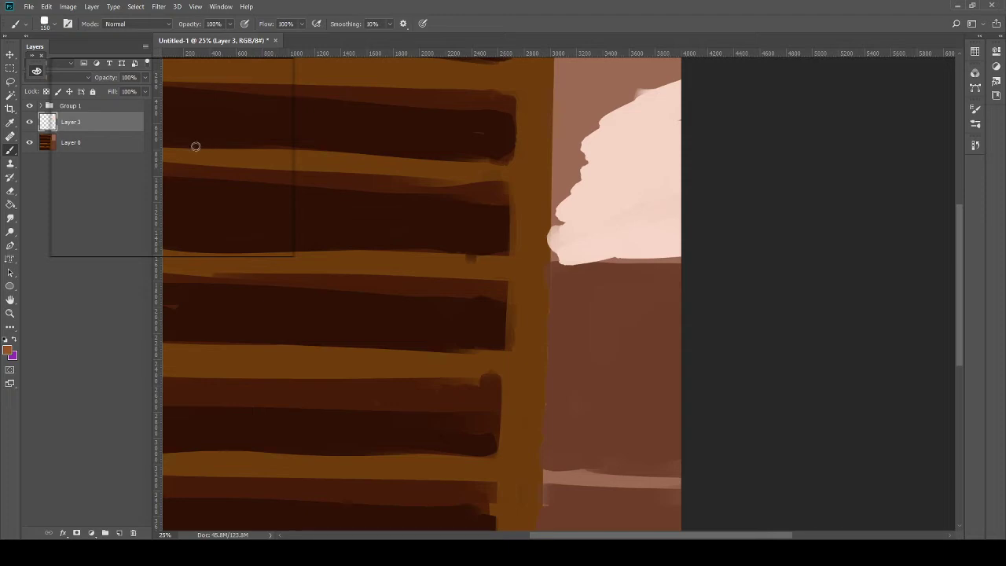
mouse_move(200, 259)
left_mouse_down()
mouse_move(510, 270)
mouse_move(403, 257)
left_mouse_up()
key("ctrl+z")
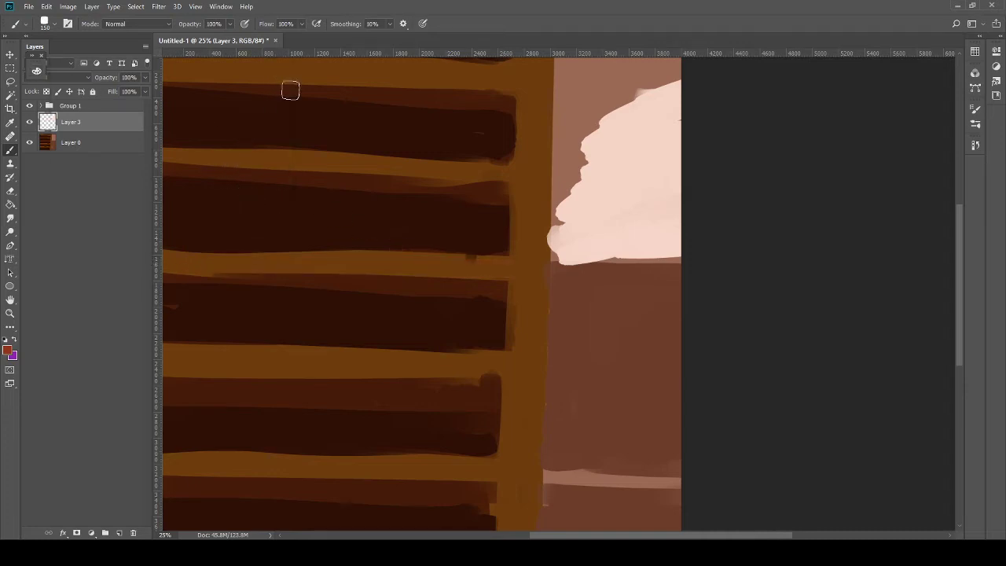
left_click_drag(350, 262, 438, 271)
key("ctrl+z")
left_click_drag(36, 73, 118, 94)
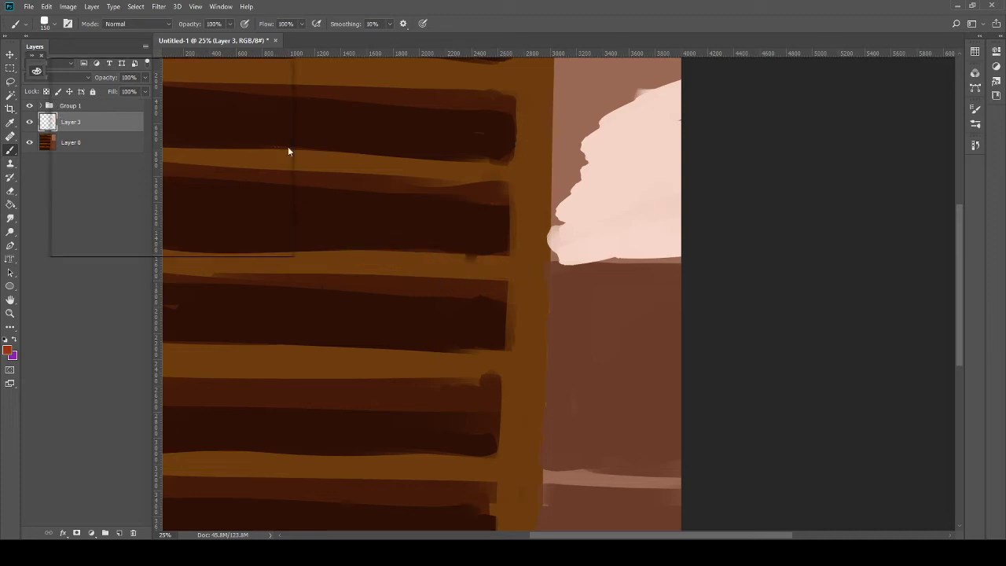
Step: Pick a reddish brown and paint shading strokes along the upper three slats on Layer 3
left_click_drag(274, 81, 290, 81)
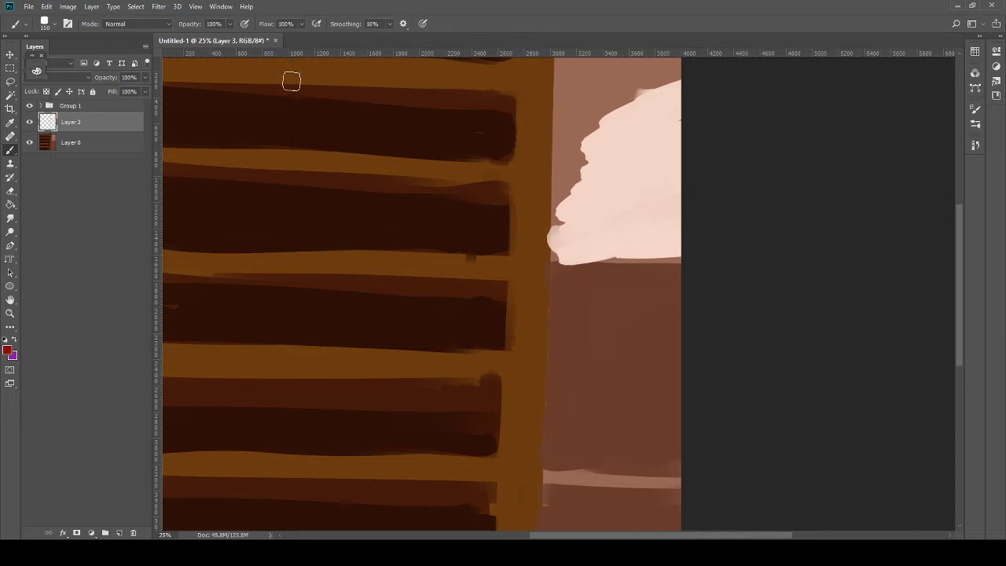
left_click_drag(240, 253, 507, 253)
key("ctrl+z")
left_click_drag(338, 262, 425, 263)
mouse_move(364, 260)
left_mouse_down()
mouse_move(248, 265)
mouse_move(308, 273)
mouse_move(172, 257)
mouse_move(343, 269)
mouse_move(259, 255)
mouse_move(330, 250)
left_mouse_up()
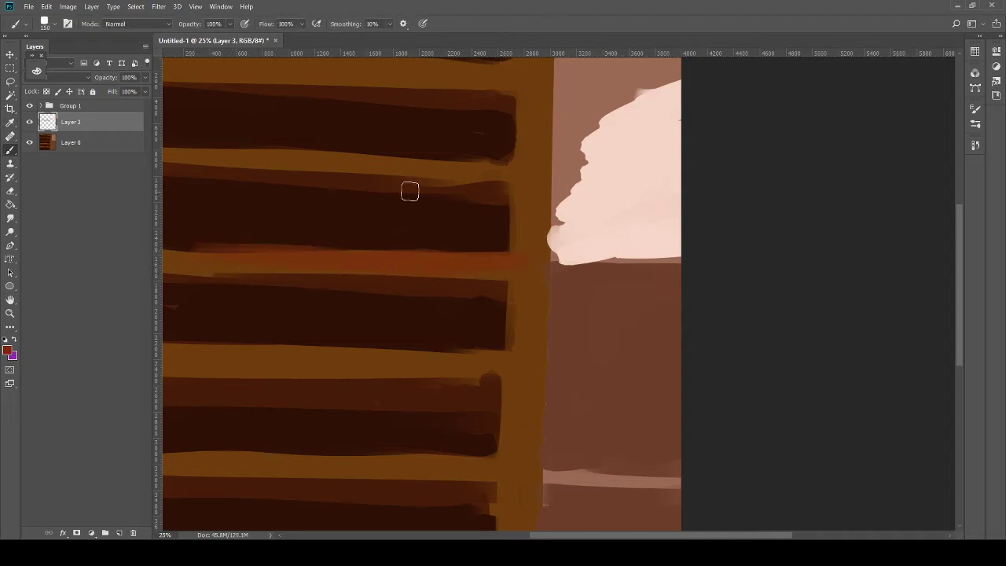
left_click_drag(282, 165, 548, 175)
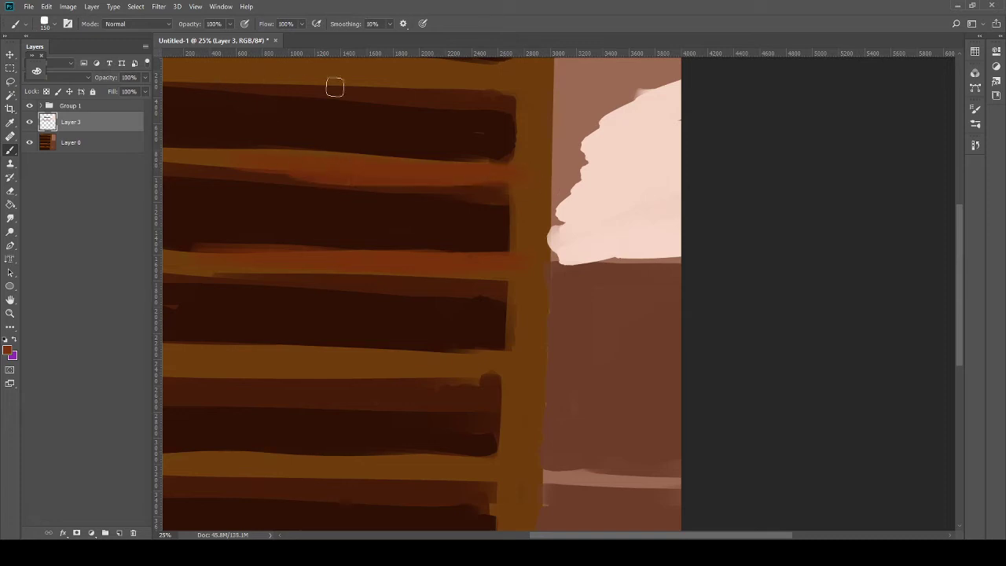
mouse_move(269, 74)
left_mouse_down()
mouse_move(313, 65)
mouse_move(398, 69)
mouse_move(400, 59)
mouse_move(520, 79)
mouse_move(411, 68)
mouse_move(331, 79)
mouse_move(523, 69)
mouse_move(517, 231)
left_mouse_up()
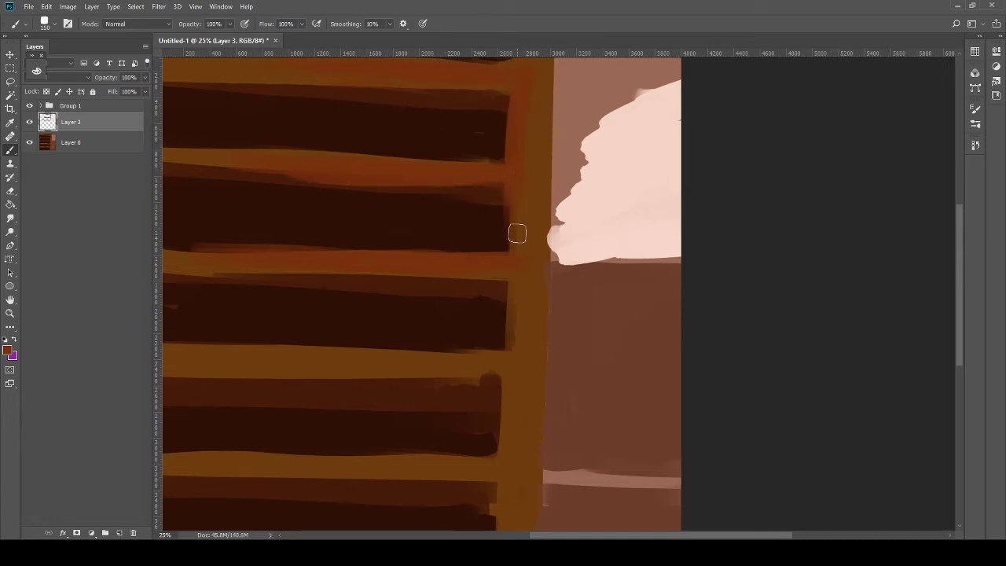
Step: Enlarge the brush to 300 and paint reddish brown down the vertical post and along the two lower slats
key("bracketright")
key("bracketright")
key("bracketright")
key("bracketright")
key("bracketright")
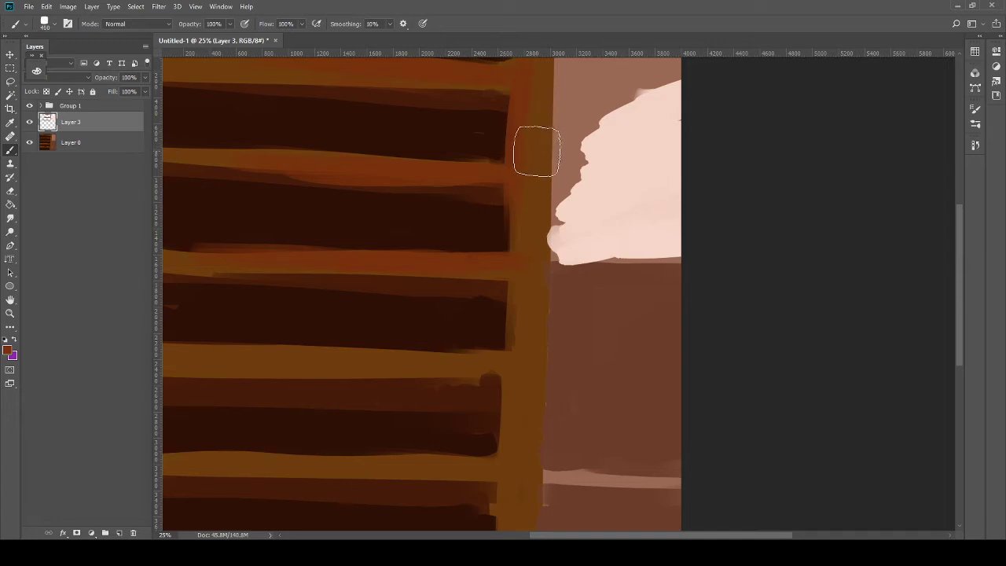
left_click_drag(532, 150, 533, 87)
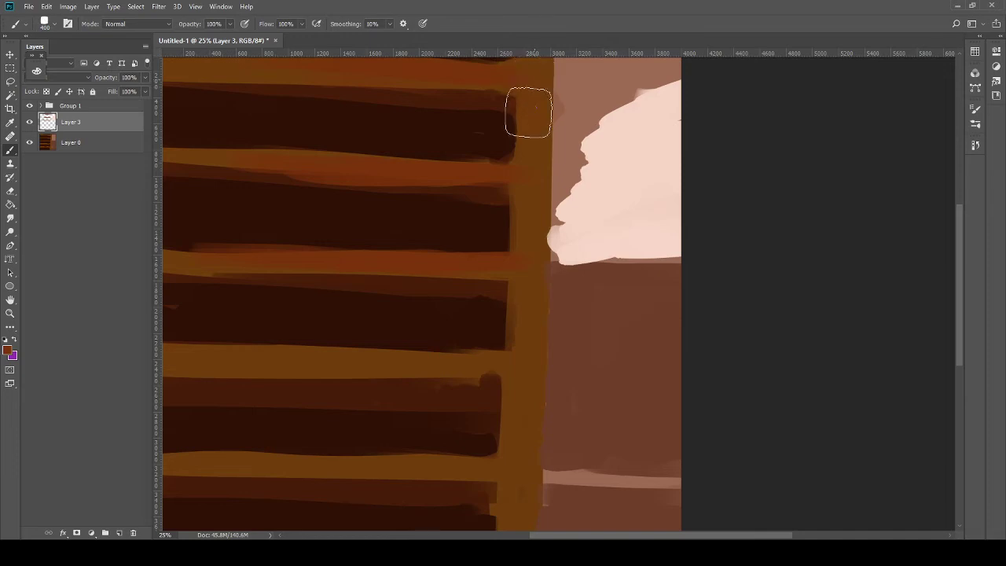
key("bracketleft")
key("bracketright")
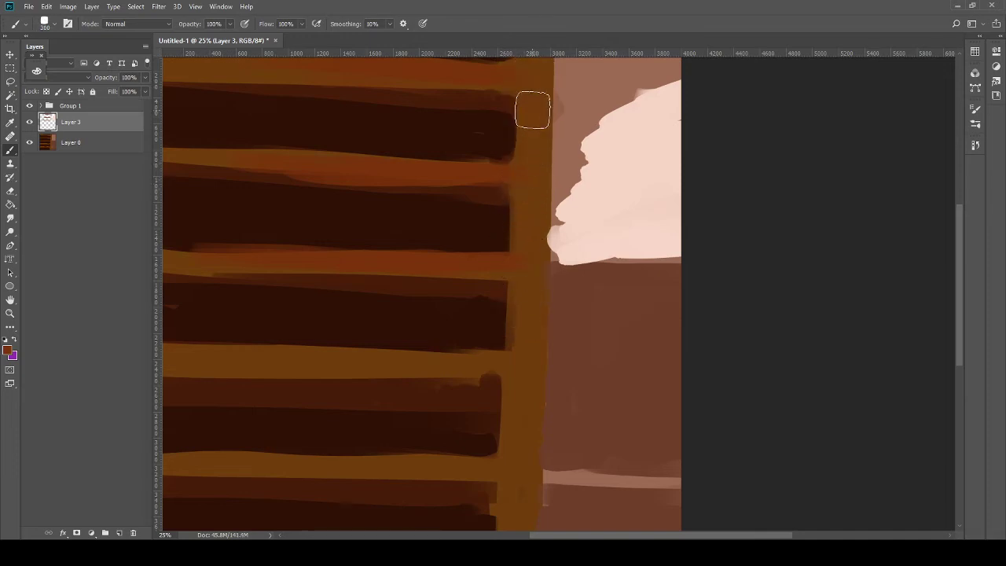
left_click_drag(530, 155, 498, 472)
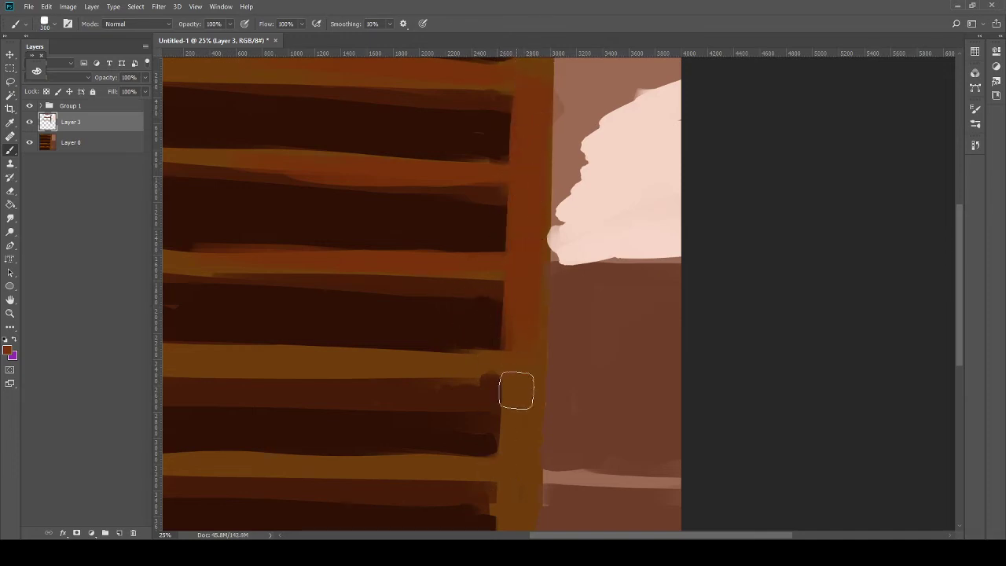
mouse_move(511, 393)
left_mouse_down()
mouse_move(524, 466)
mouse_move(508, 497)
left_mouse_up()
mouse_move(300, 343)
left_mouse_down()
mouse_move(416, 344)
mouse_move(321, 366)
mouse_move(213, 353)
mouse_move(446, 376)
left_mouse_up()
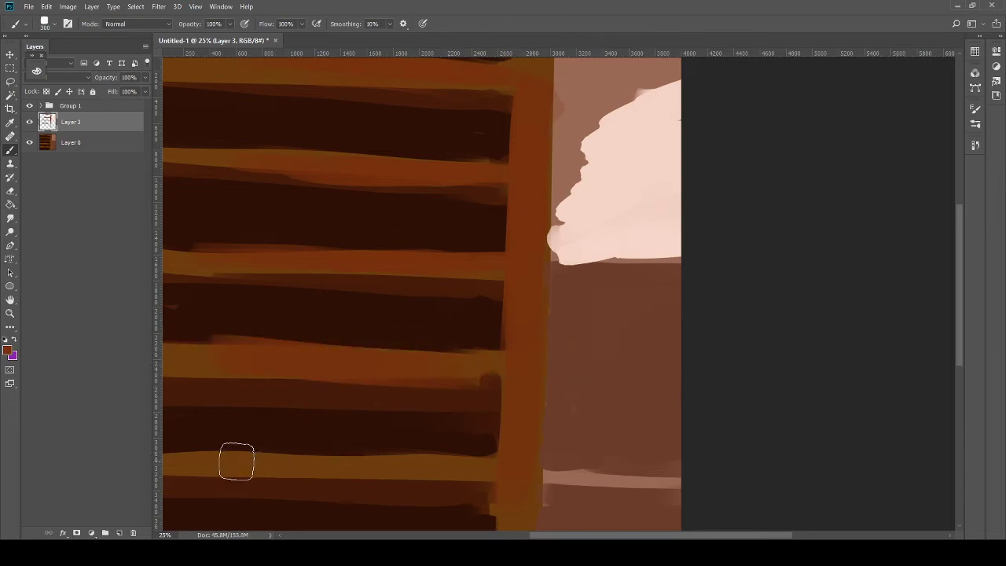
left_click_drag(236, 461, 379, 481)
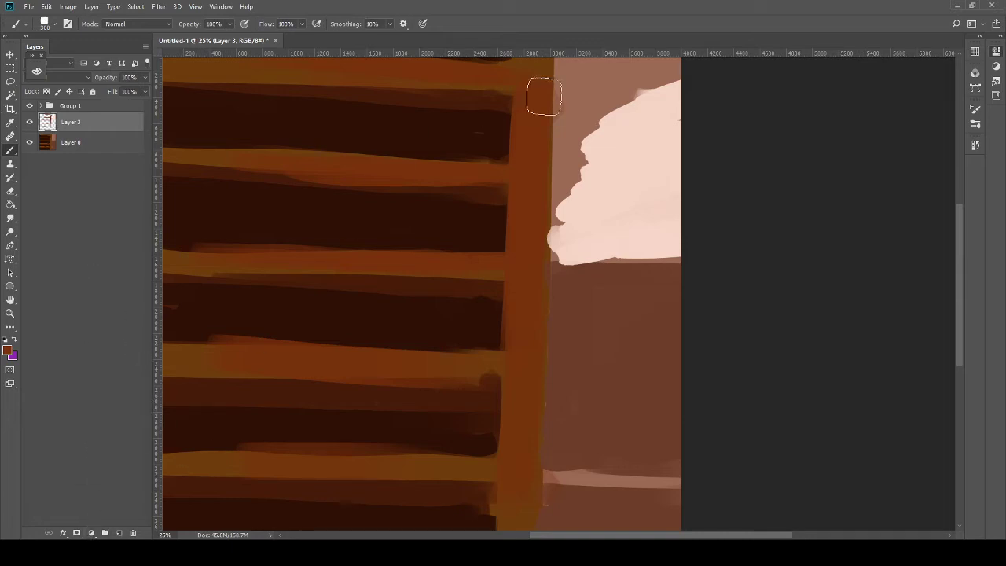
Step: Add a Brightness/Contrast adjustment layer above Layer 3 and raise its brightness
key("ctrl+u")
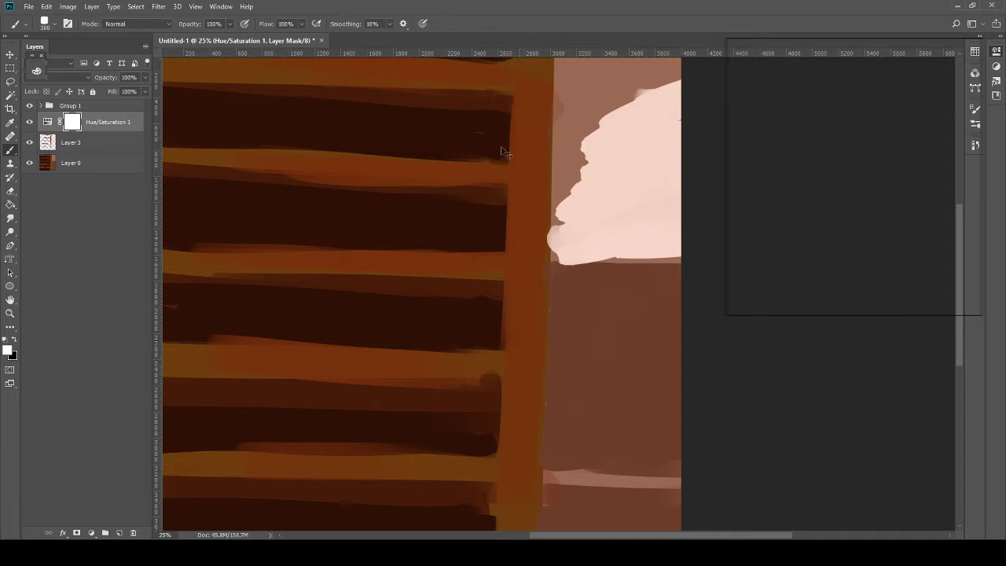
key("ctrl+z")
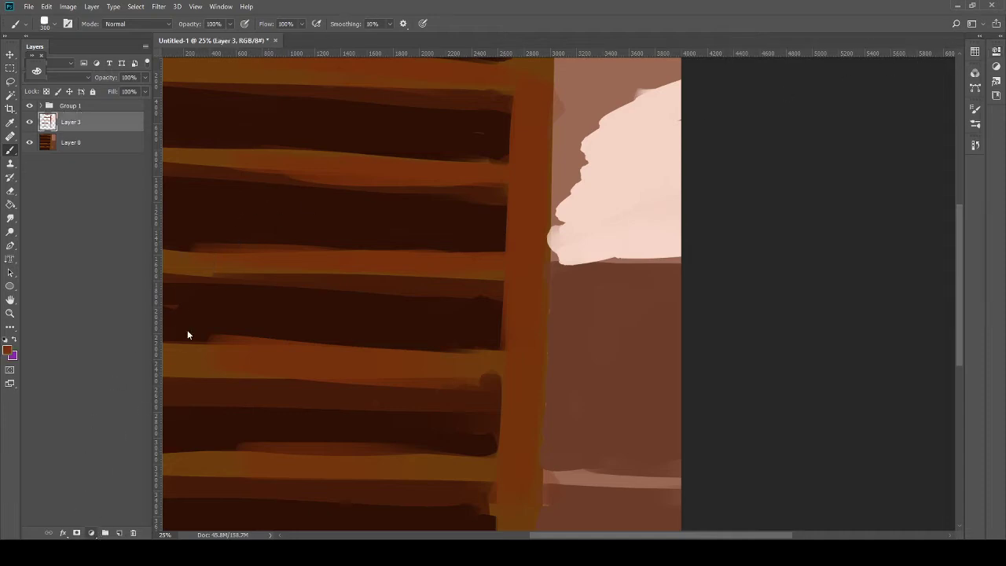
key("ctrl+shift+b")
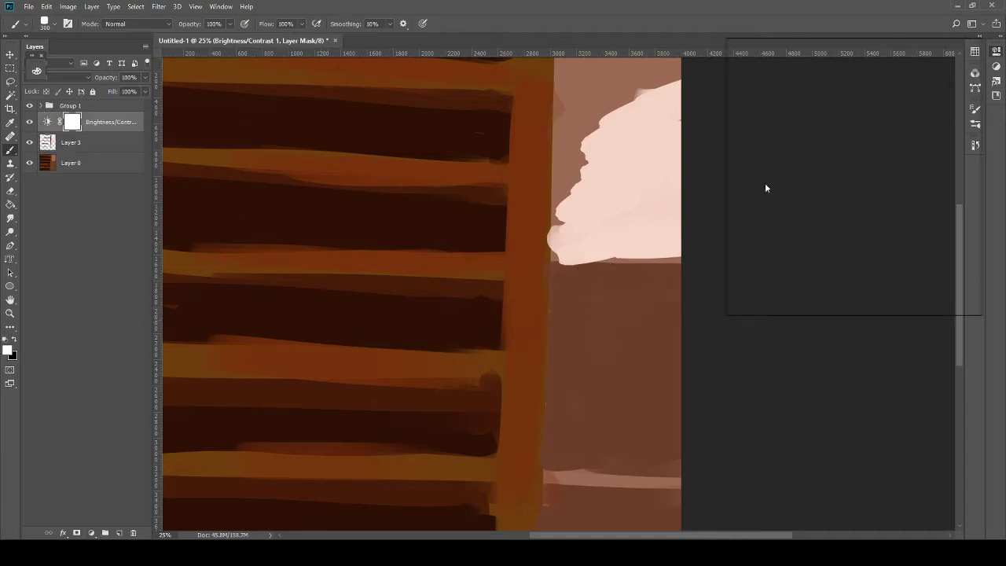
left_click_drag(855, 112, 869, 112)
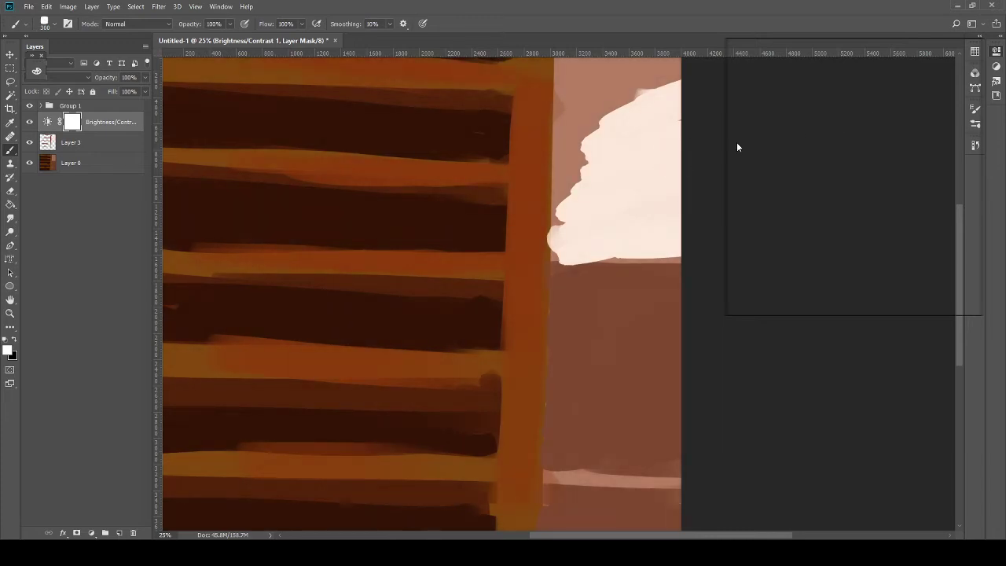
Step: Enlarge the eraser to 500 and erase the adjustment layer's mask over the dark gaps, the post and the wall
key("e")
key("bracketright")
key("bracketright")
key("bracketright")
key("bracketright")
key("bracketright")
key("bracketright")
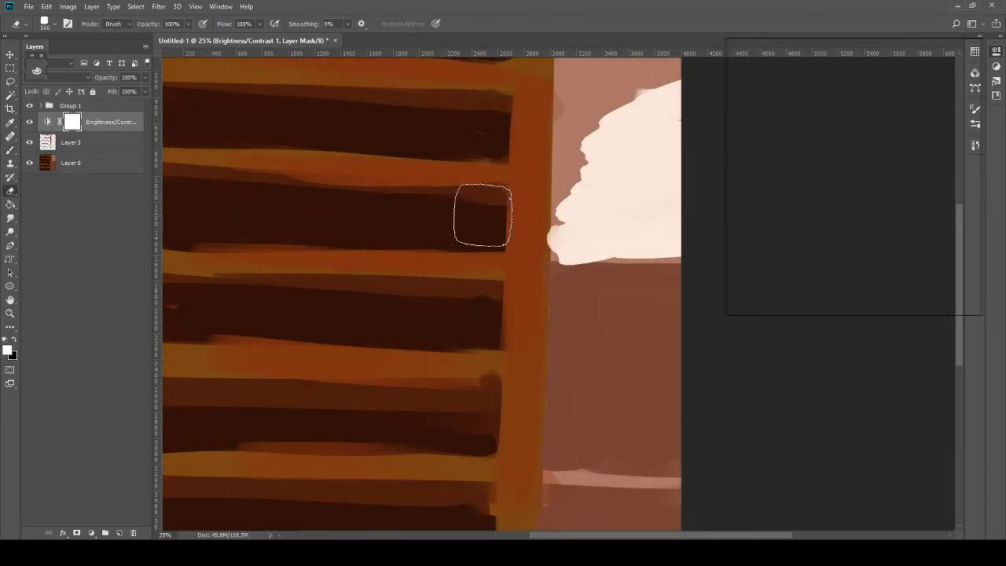
left_click_drag(483, 215, 460, 223)
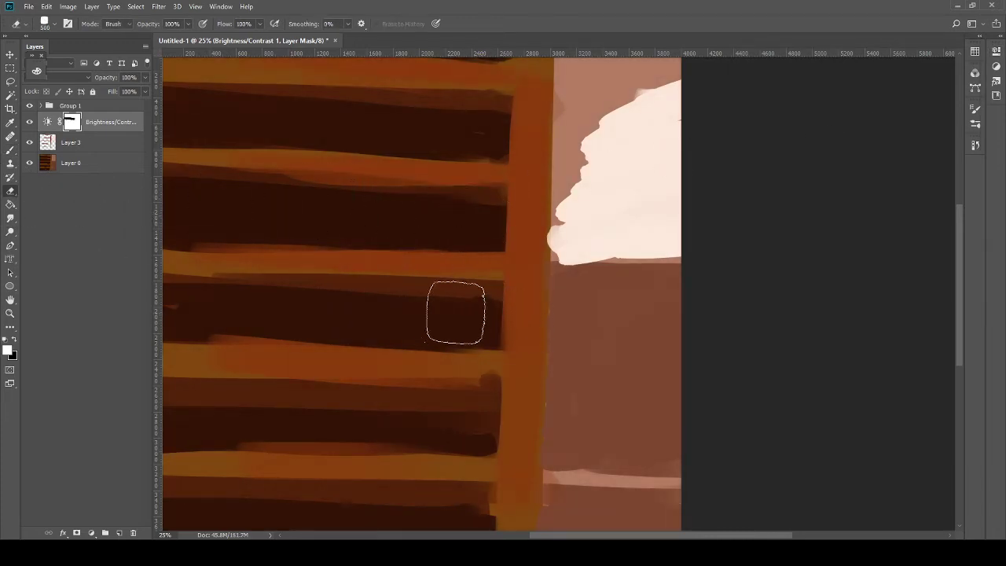
left_click_drag(451, 313, 68, 316)
mouse_move(474, 413)
left_mouse_down()
mouse_move(370, 512)
mouse_move(546, 540)
mouse_move(558, 516)
mouse_move(444, 469)
mouse_move(753, 220)
mouse_move(180, 528)
mouse_move(685, 95)
left_mouse_up()
Step: Hide the rulers and erase most of the remaining brightened area over the slats from the adjustment mask
key("ctrl+BackSpace")
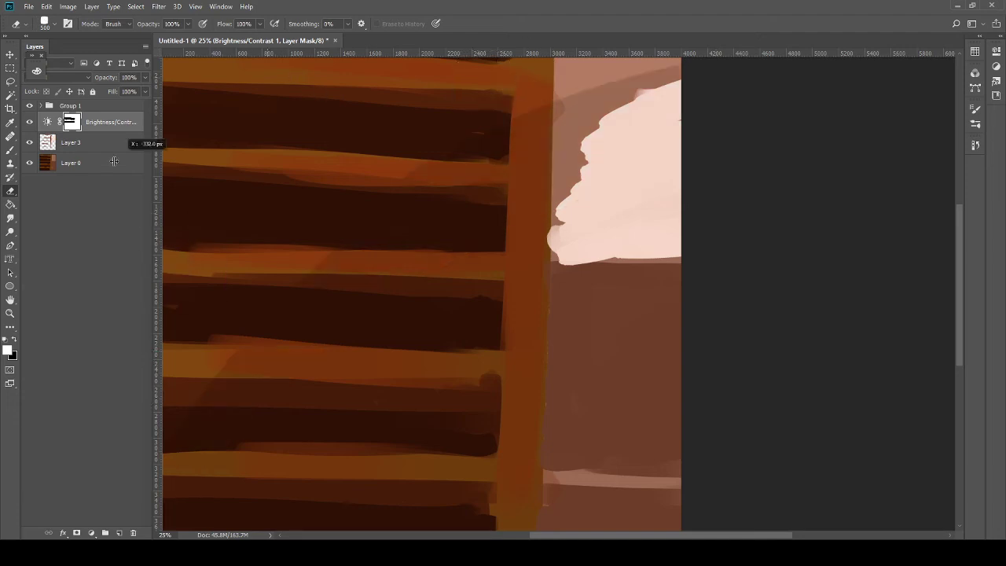
key("ctrl+r")
left_click_drag(357, 218, 427, 272)
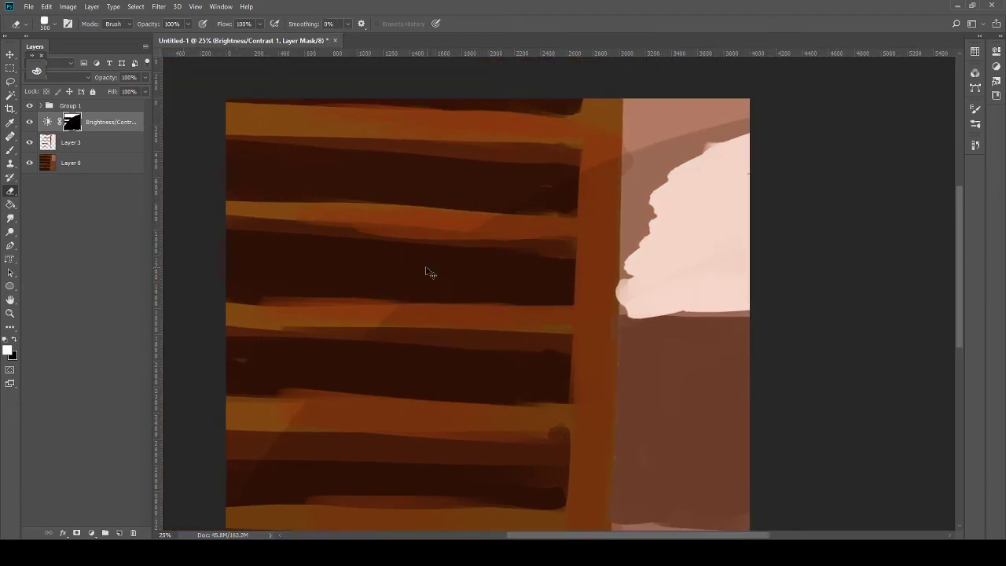
mouse_move(415, 222)
left_mouse_down()
mouse_move(347, 397)
mouse_move(373, 390)
mouse_move(496, 247)
mouse_move(465, 228)
mouse_move(317, 331)
left_mouse_up()
key("ctrl+z")
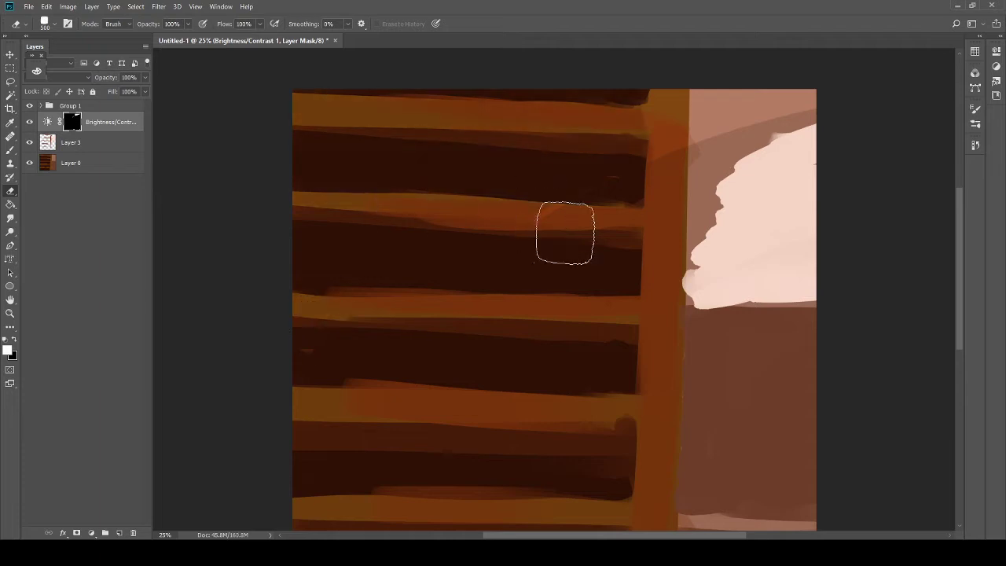
Step: Set the eraser's opacity to 12%
key("1")
key("2")
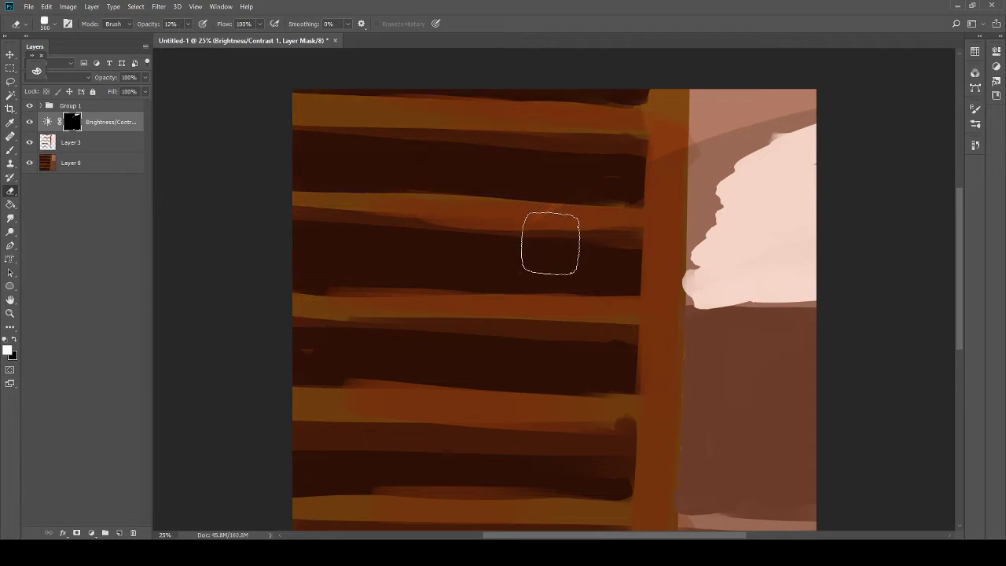
key("q")
key("x")
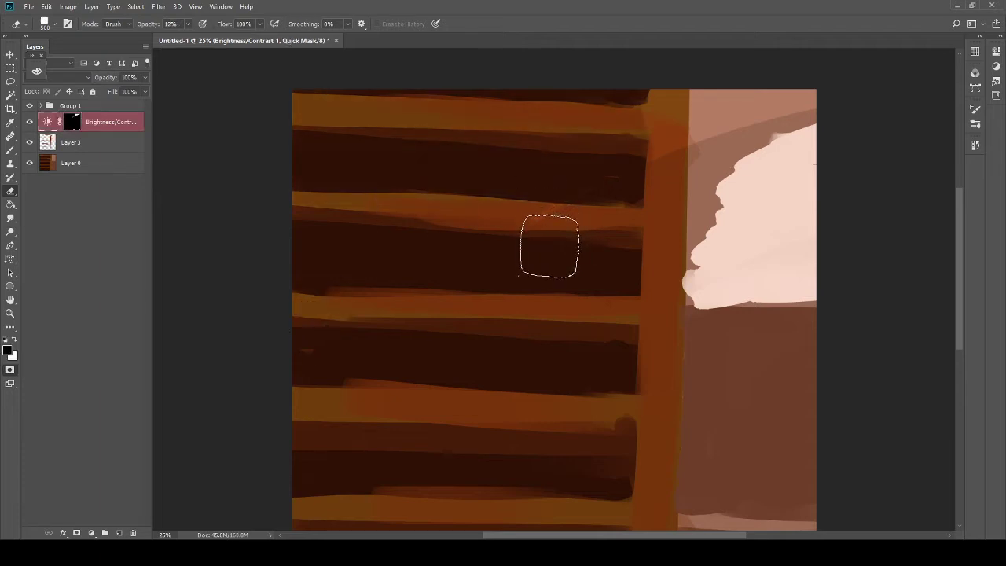
key("q")
key("x")
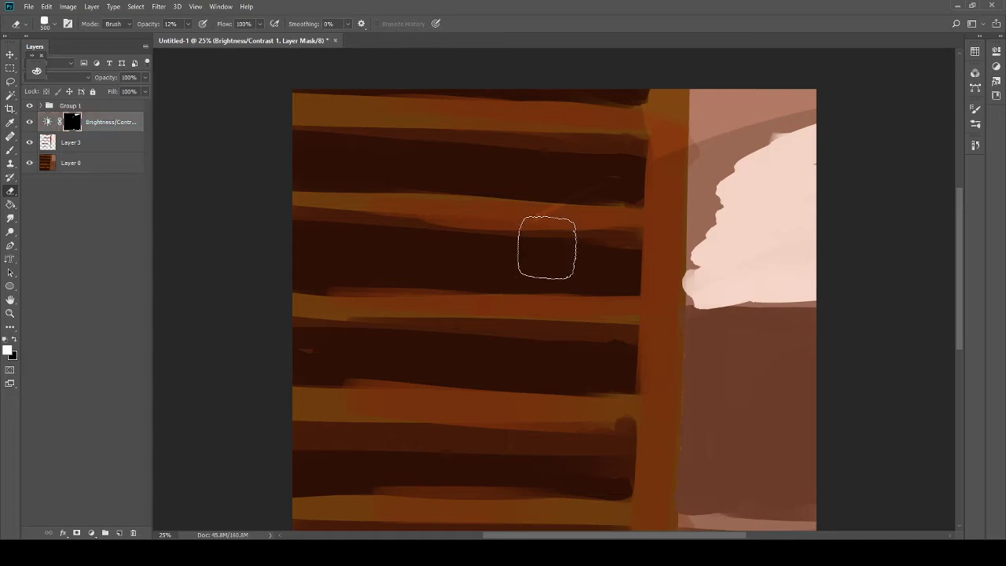
key("ctrl+d")
key("g")
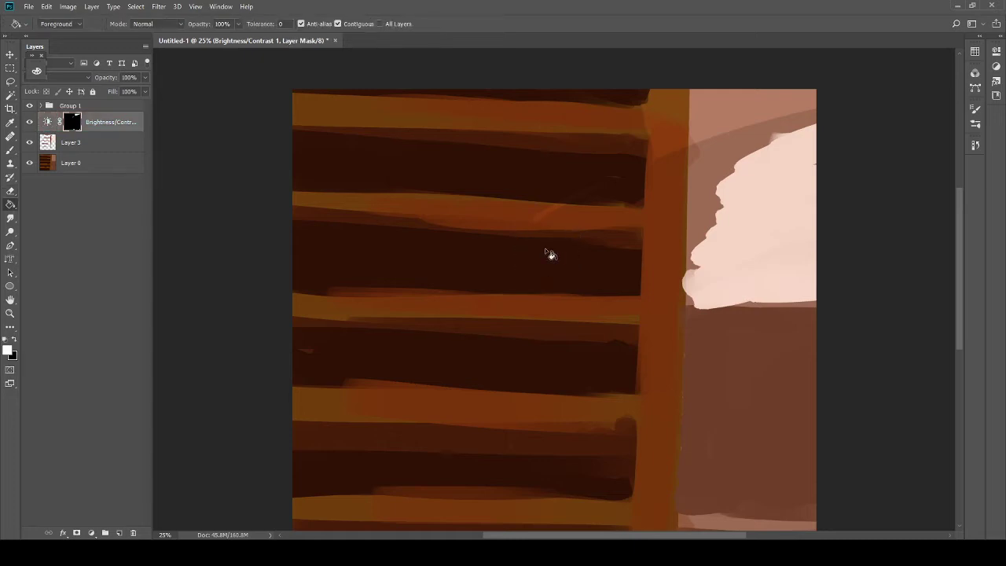
key("f")
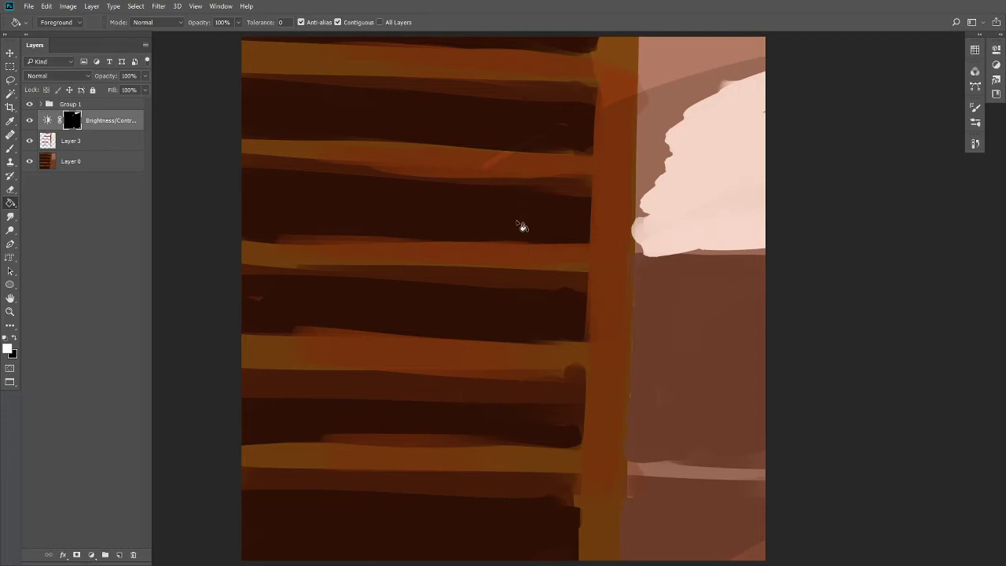
Step: Paint white into the adjustment mask with the Brush to brighten the second slat's right end and the upper post
key("e")
scroll(456, 254, "up", 3)
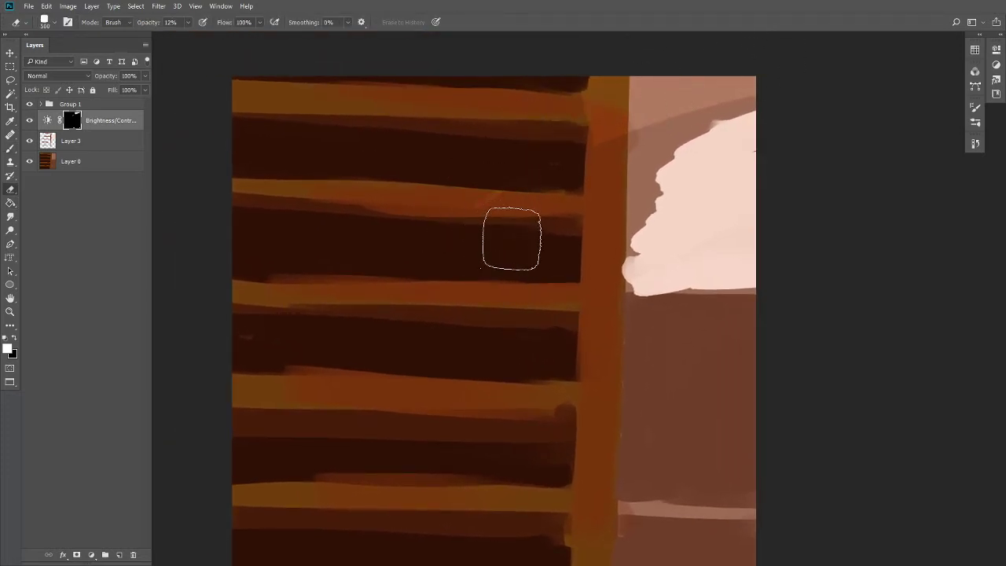
scroll(525, 240, "left", 3)
scroll(589, 267, "up", 3)
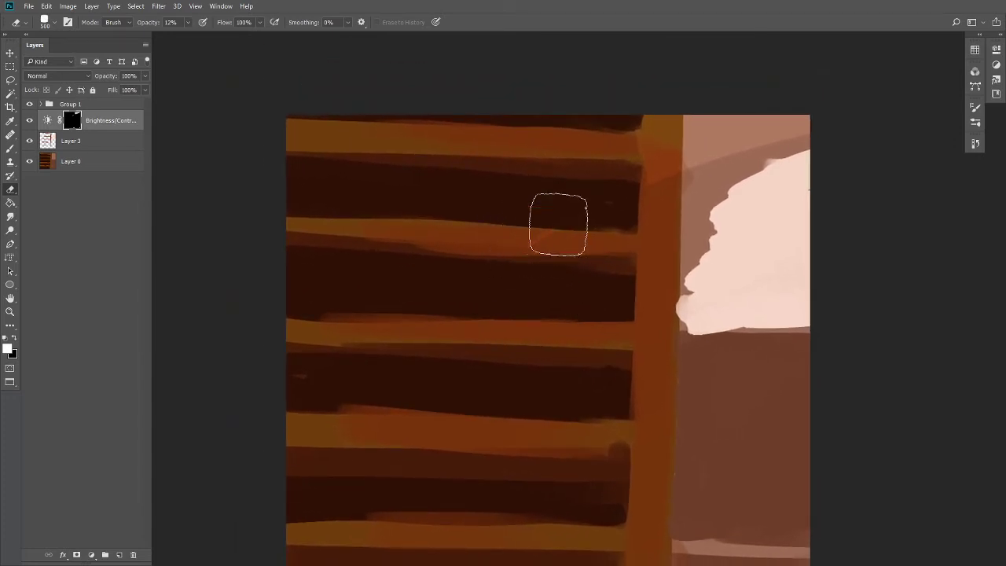
key("b")
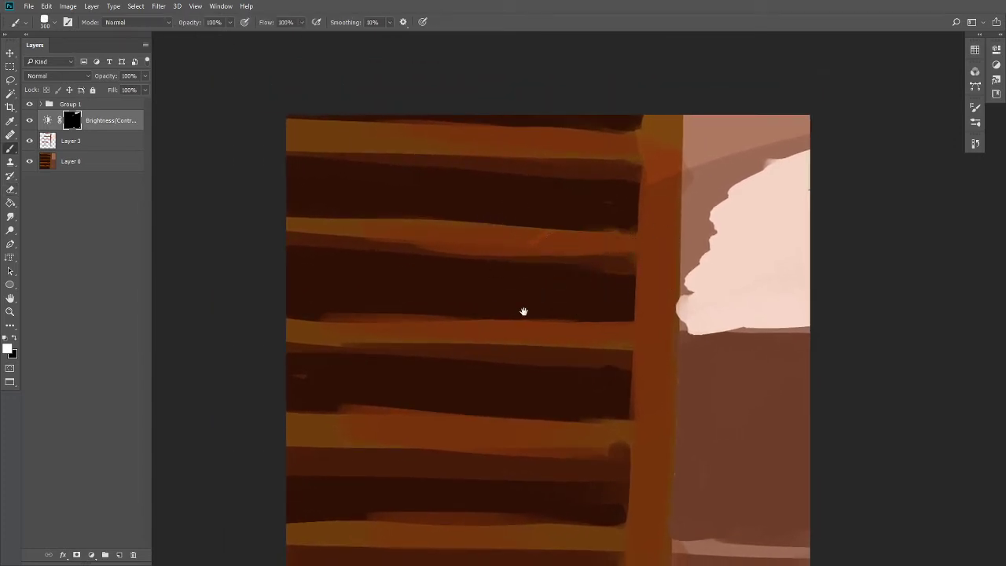
left_click_drag(524, 312, 526, 250)
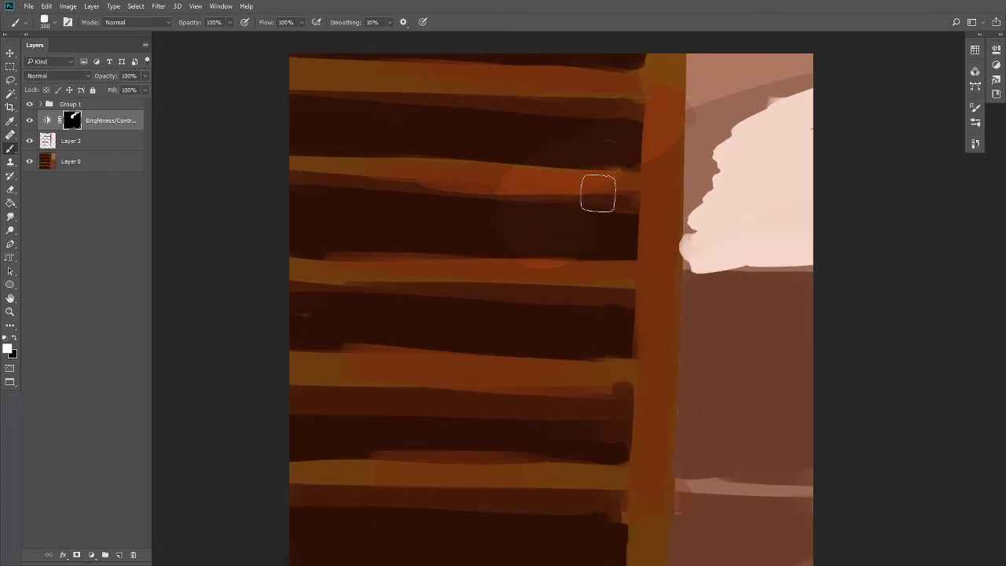
Step: Return to the standard screen mode and paint white into the adjustment mask over the third slat's right half
key("e")
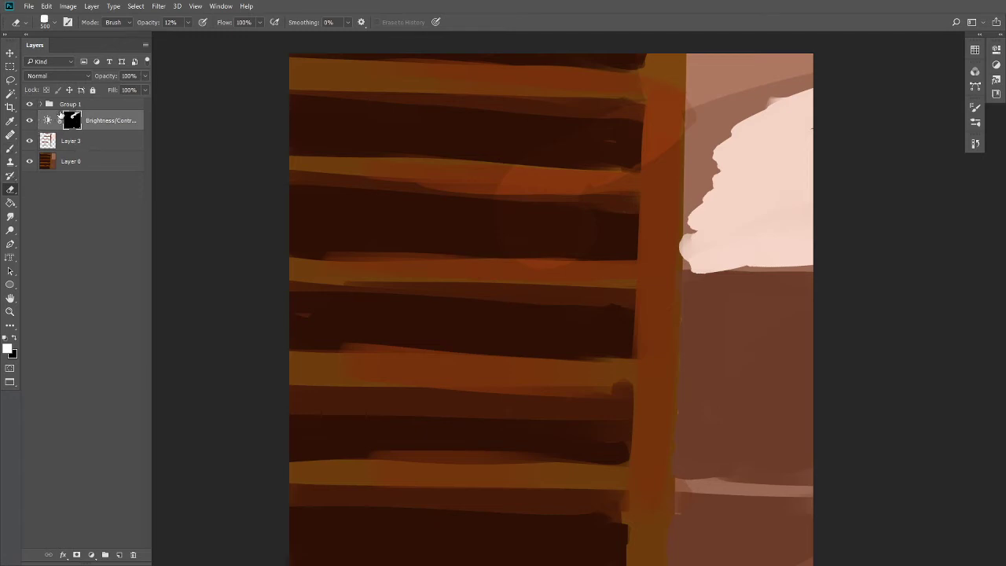
key("b")
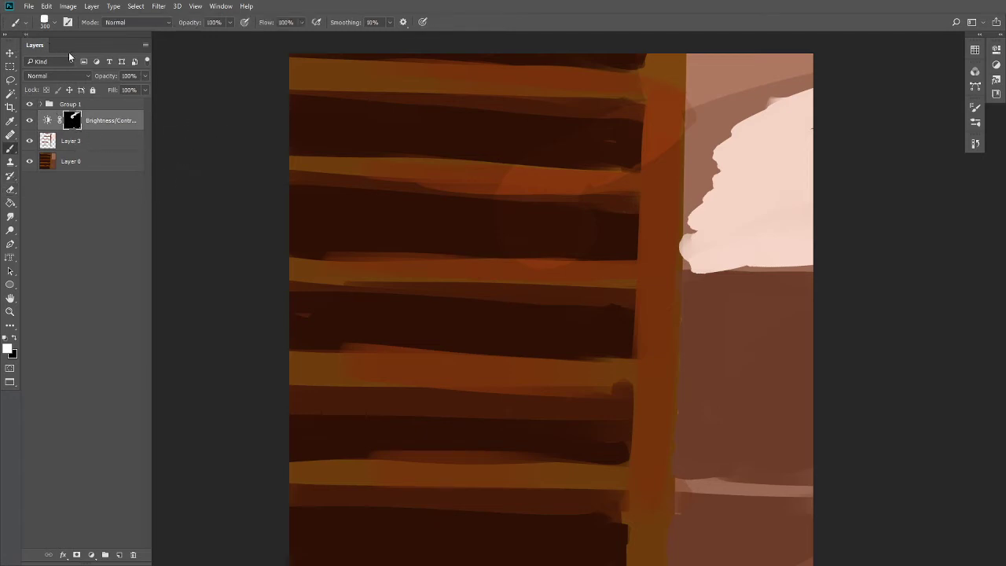
key("g")
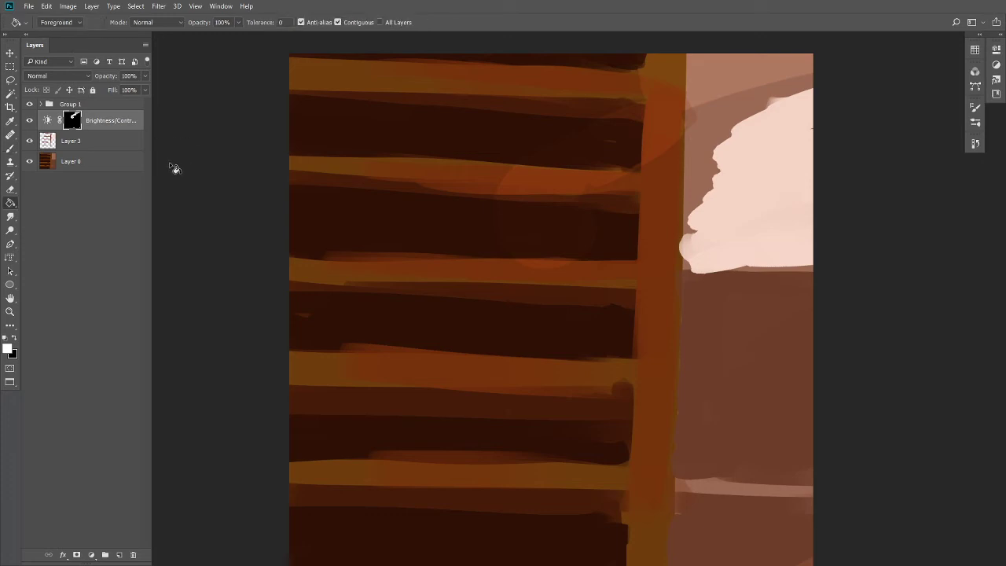
key("f")
key("f")
key("b")
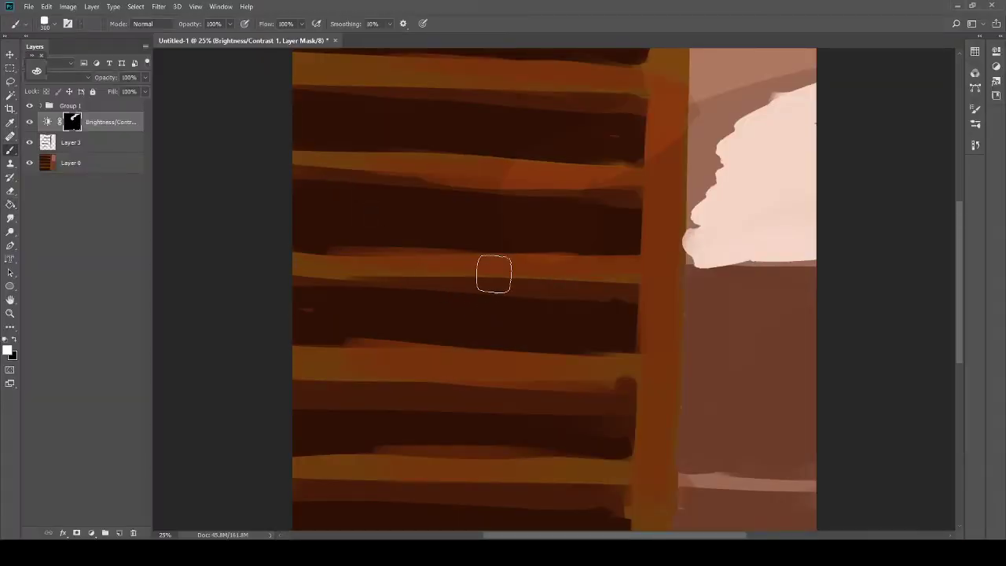
mouse_move(573, 263)
left_mouse_down()
mouse_move(564, 239)
mouse_move(499, 281)
left_mouse_up()
Step: Soften the brightened area in the adjustment mask with the 12% eraser and save the painting
key("e")
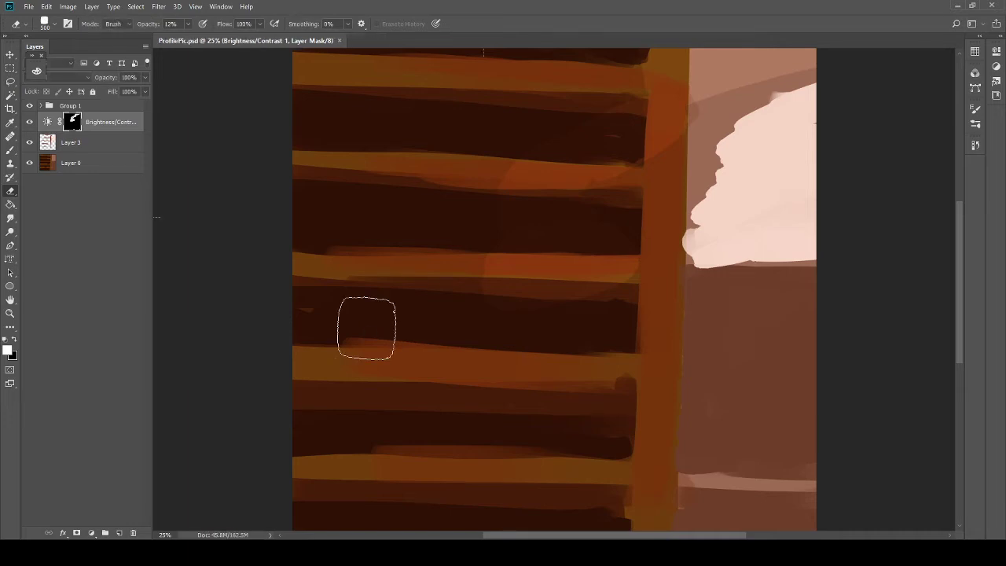
mouse_move(367, 328)
left_mouse_down()
mouse_move(416, 217)
mouse_move(476, 258)
mouse_move(547, 216)
mouse_move(630, 254)
mouse_move(530, 278)
mouse_move(643, 146)
left_mouse_up()
left_click_drag(581, 206, 501, 291)
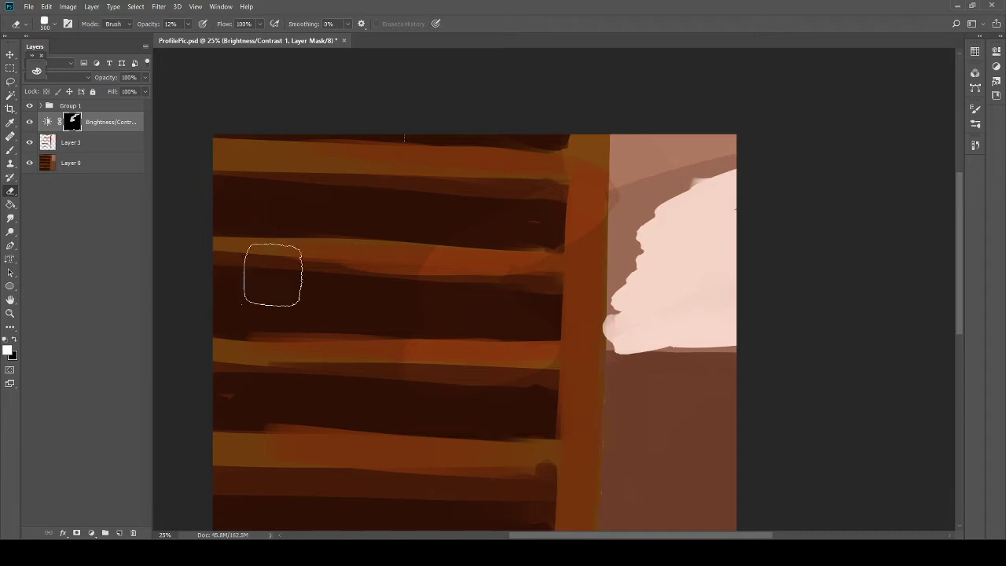
key("ctrl+s")
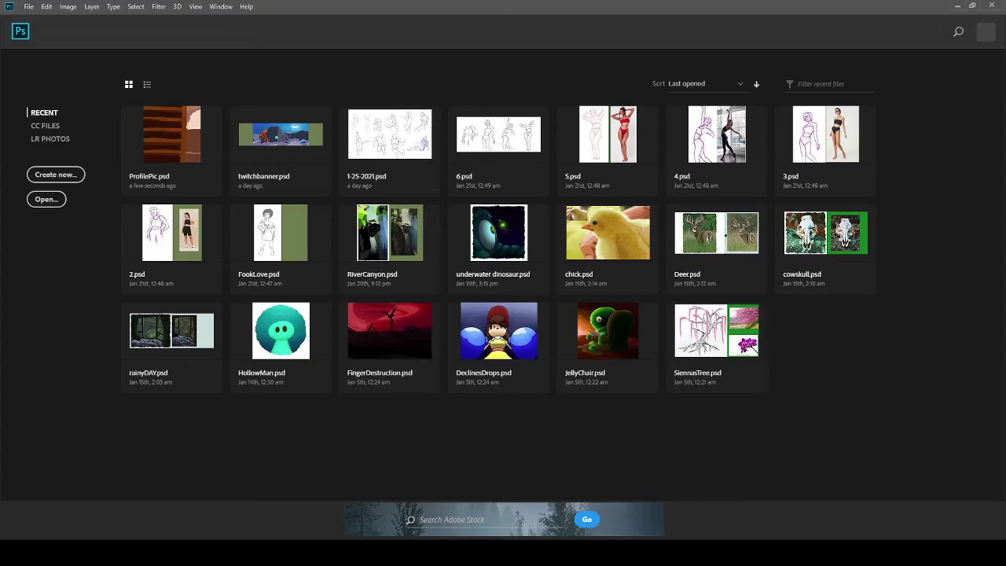
Step: Reopen ProfilePic.psd from the recent files and soften the brightened area around the third slat in the adjustment mask with the 12% eraser
left_click(165, 165)
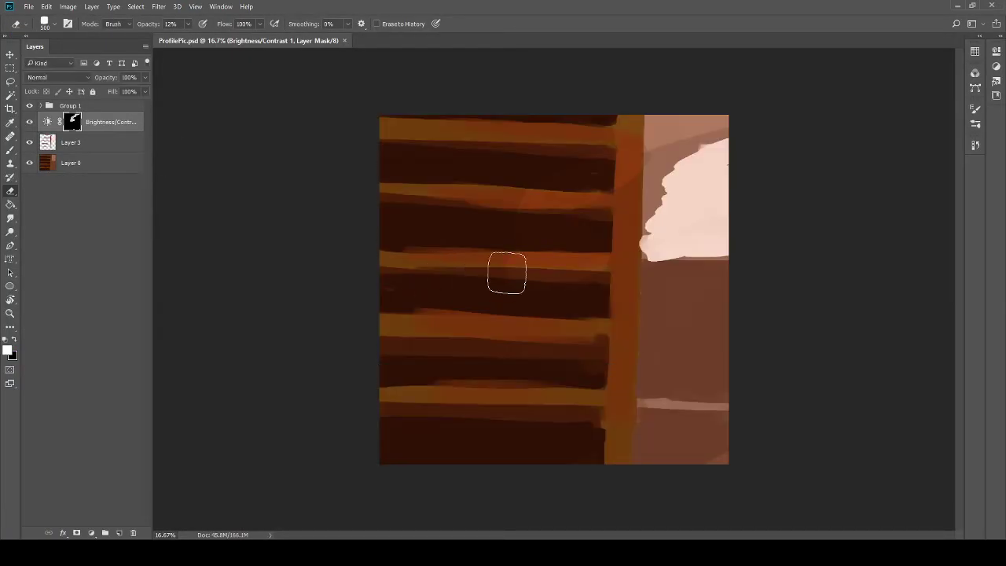
mouse_move(520, 290)
left_mouse_down()
mouse_move(569, 213)
mouse_move(526, 141)
mouse_move(514, 231)
mouse_move(525, 239)
left_mouse_up()
key("b")
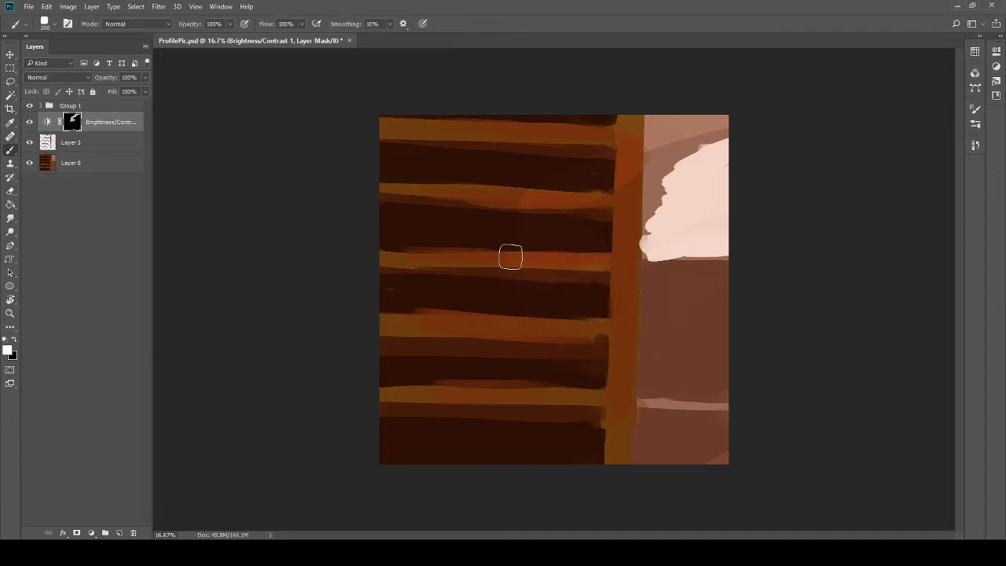
key("e")
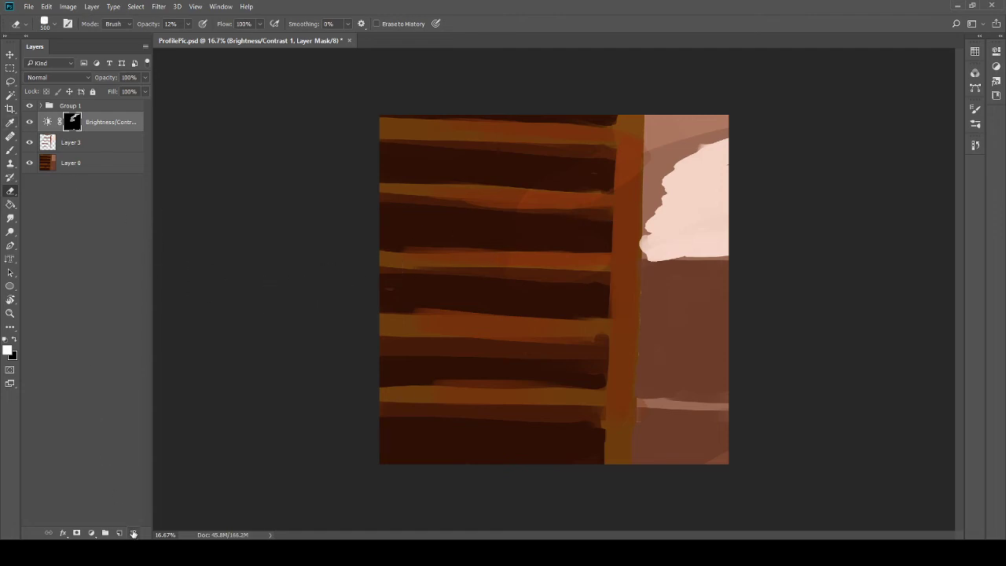
Step: Delete the brightness adjustment's mask and layer, and add a new Brightness/Contrast adjustment layer above Layer 3
left_click(133, 534)
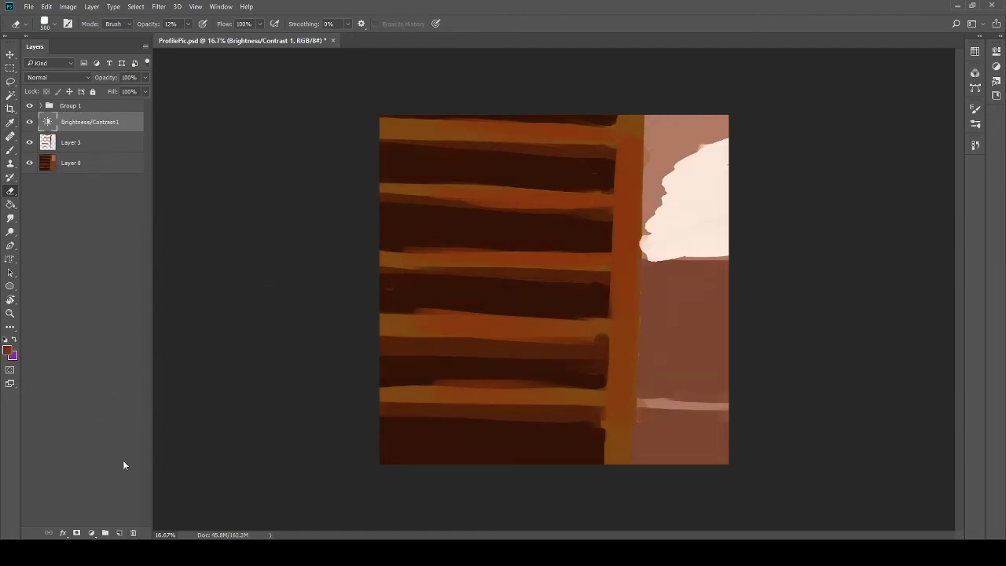
left_click(133, 534)
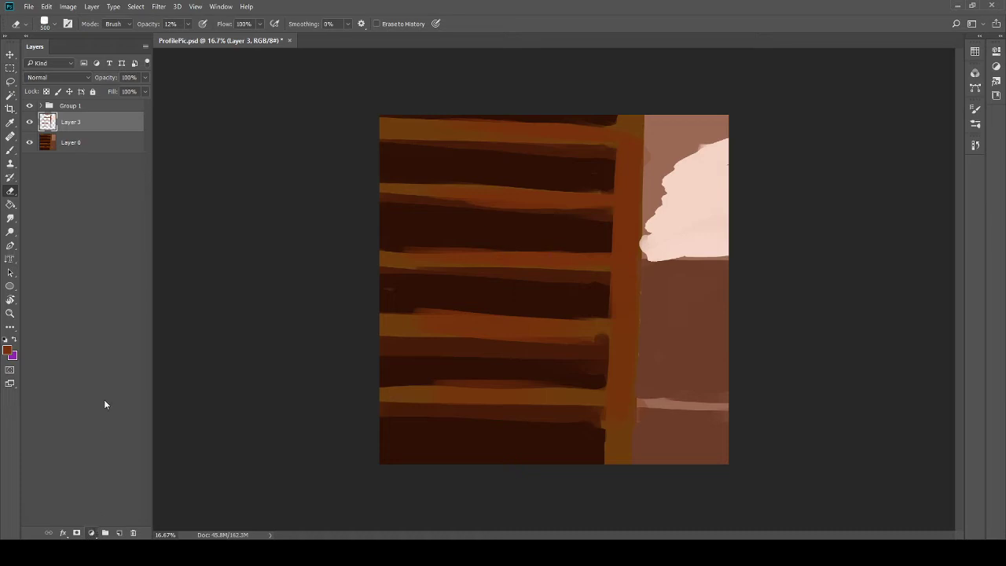
key("ctrl+z")
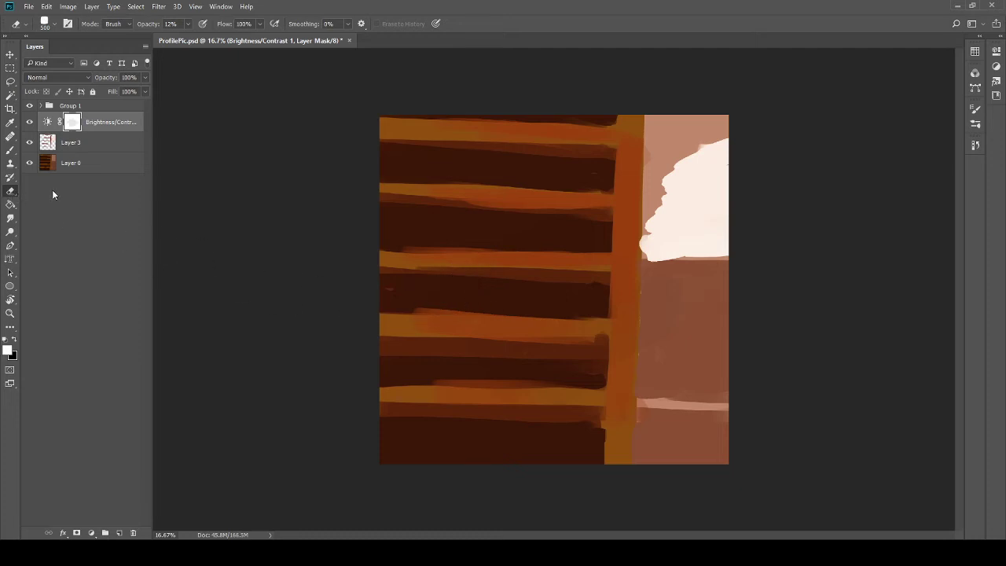
Step: Paint the whole adjustment mask black with the Brush enlarged to 1000 px
key("b")
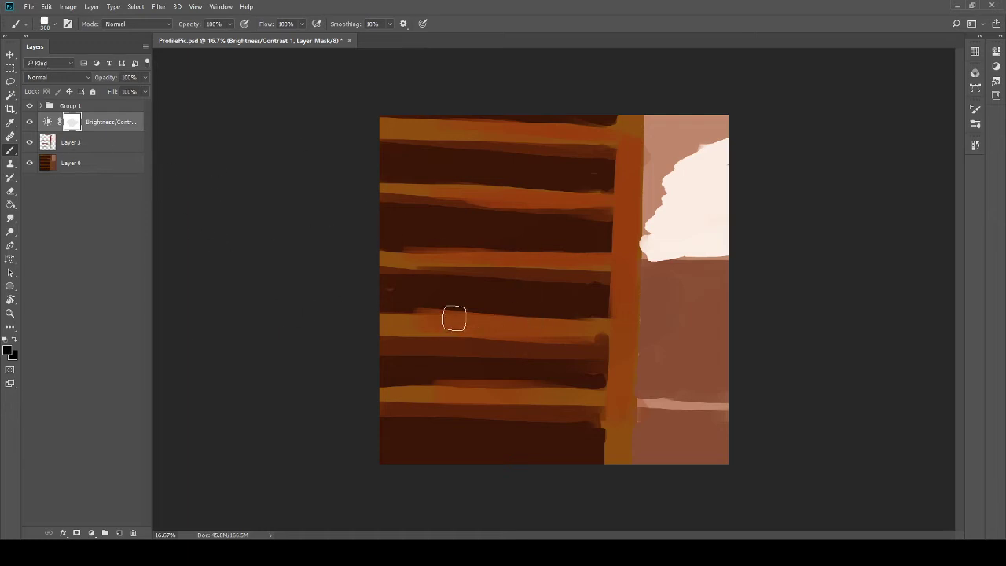
mouse_move(549, 308)
left_mouse_down()
mouse_move(400, 401)
mouse_move(447, 364)
mouse_move(404, 433)
mouse_move(472, 505)
mouse_move(663, 404)
mouse_move(692, 370)
left_mouse_up()
key("bracketright")
key("bracketright")
key("bracketright")
key("bracketright")
key("bracketright")
key("bracketright")
key("bracketright")
mouse_move(719, 253)
left_mouse_down()
mouse_move(640, 168)
mouse_move(539, 90)
mouse_move(443, 168)
mouse_move(513, 343)
mouse_move(465, 234)
mouse_move(454, 276)
mouse_move(465, 223)
mouse_move(449, 207)
mouse_move(432, 249)
mouse_move(438, 315)
mouse_move(469, 318)
mouse_move(516, 260)
mouse_move(672, 171)
mouse_move(483, 218)
mouse_move(370, 354)
left_mouse_up()
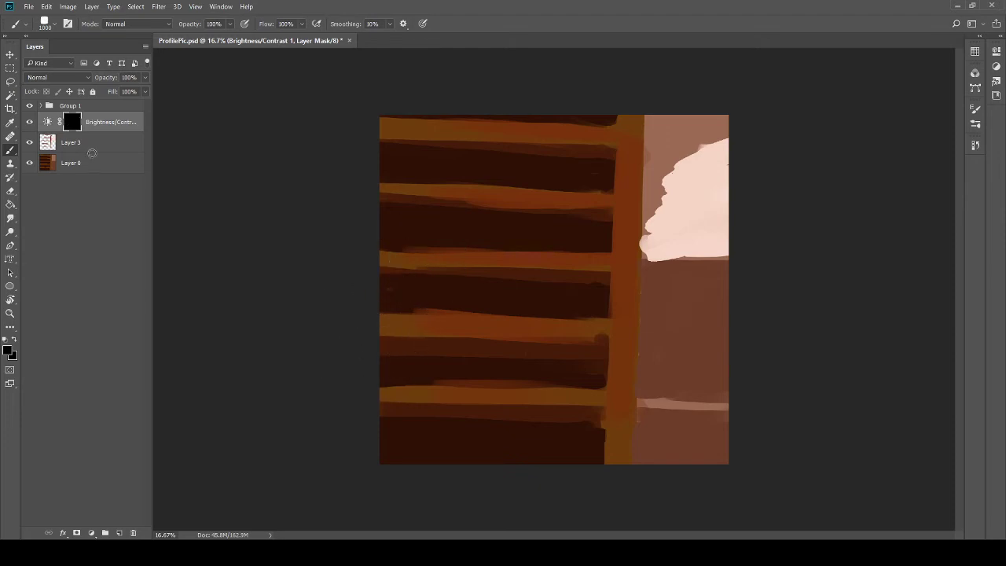
Step: Paint white into the adjustment mask along the top three slats with a 200 px brush, redoing the first stroke on the third slat
key("x")
left_click_drag(405, 259, 602, 259)
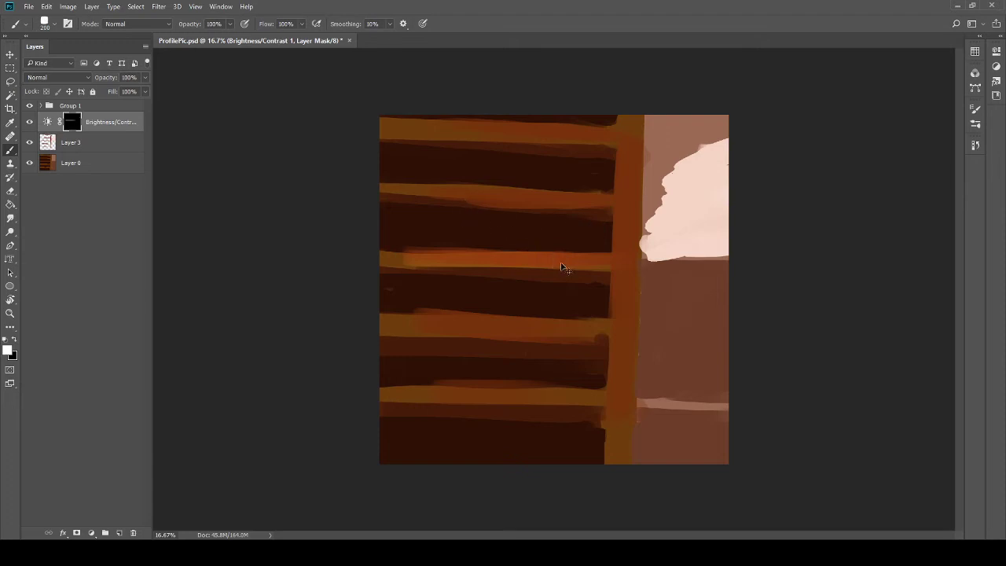
key("ctrl+z")
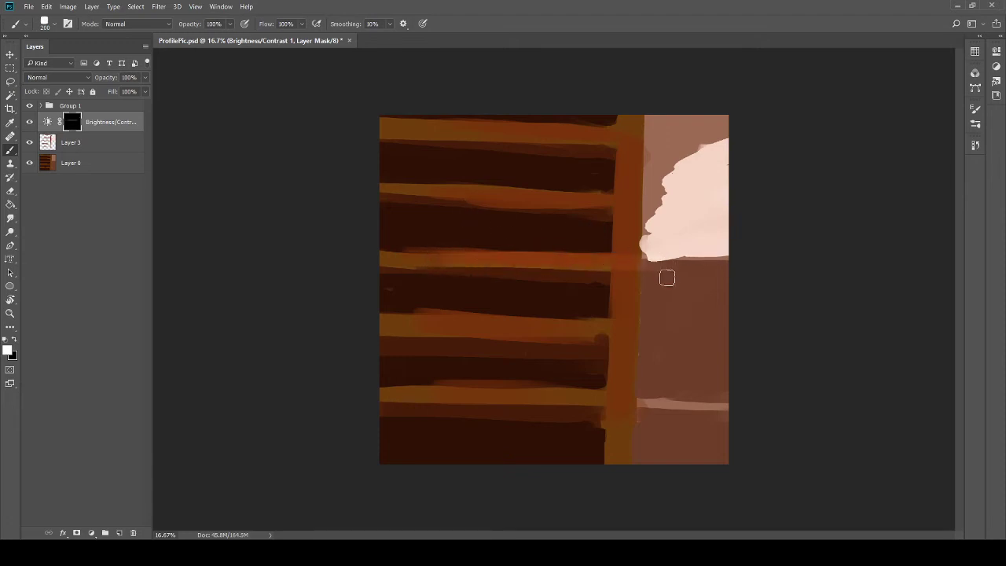
key("e")
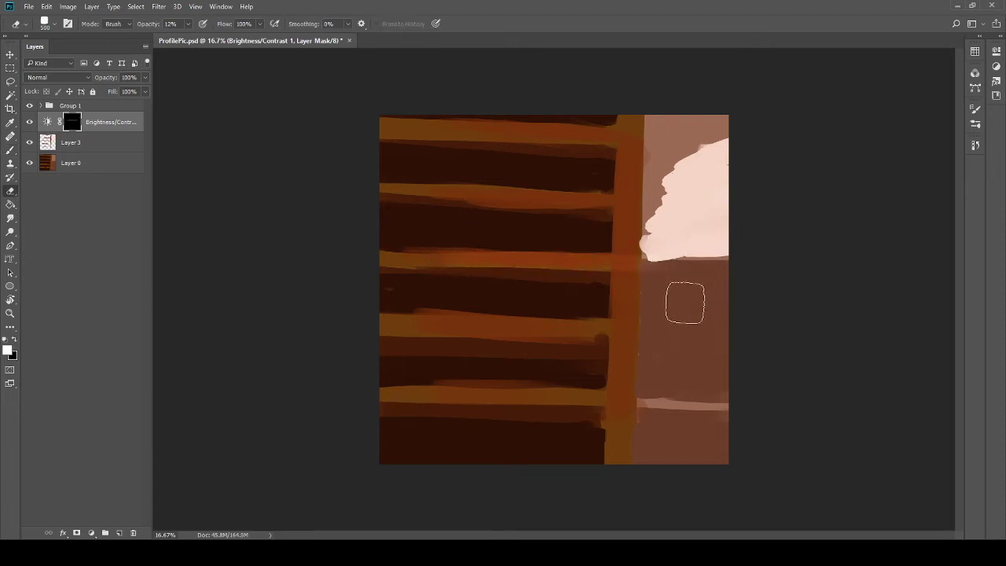
key("b")
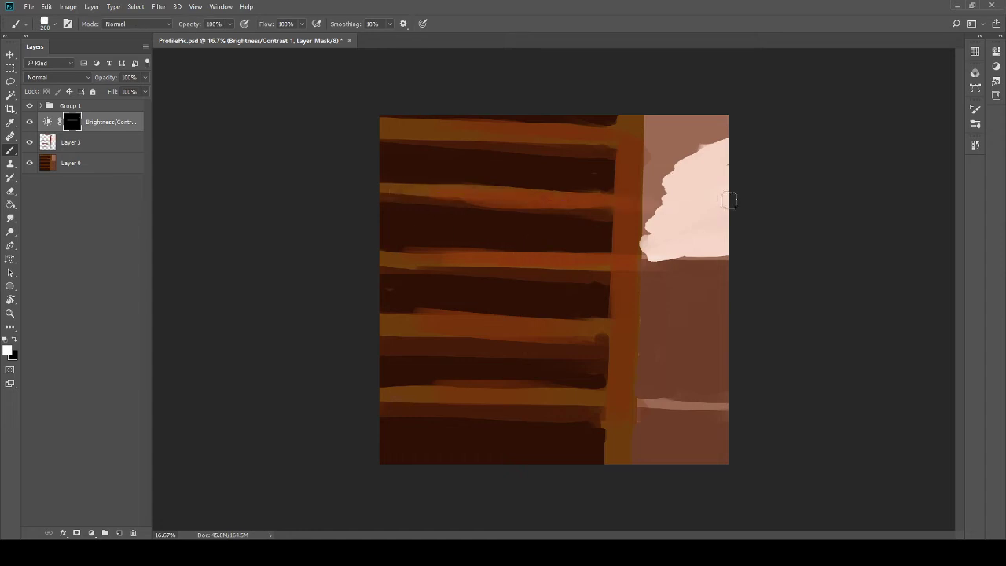
left_click_drag(466, 132, 618, 133)
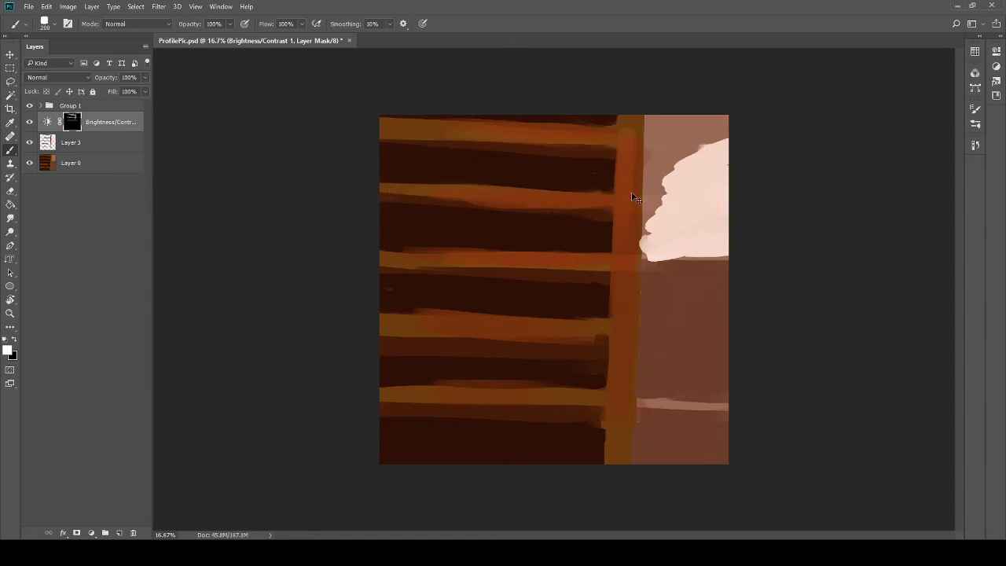
Step: Paint white into the adjustment mask down the post and over the bright opening and wall beside it
left_click_drag(628, 147, 627, 242)
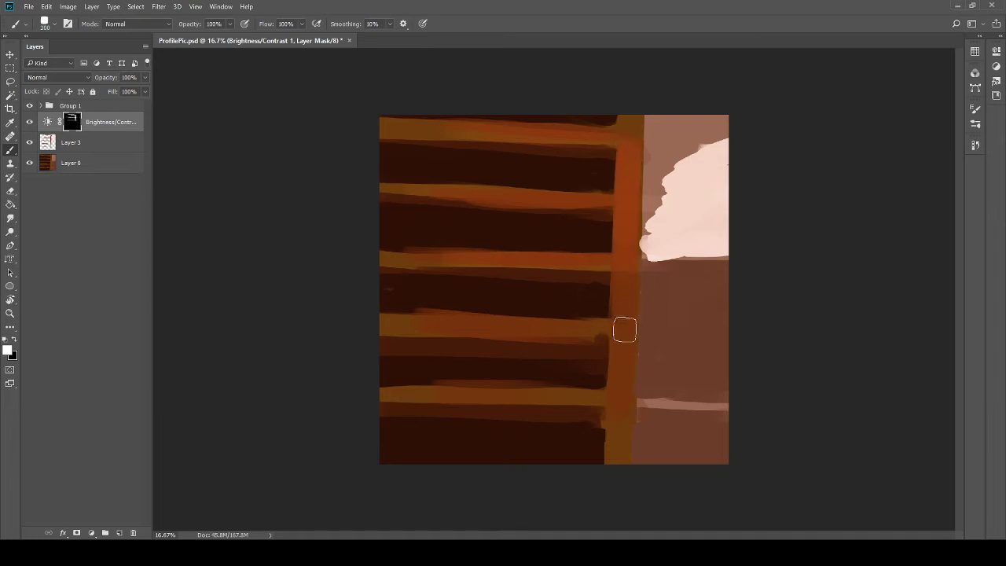
left_click_drag(621, 279, 606, 422)
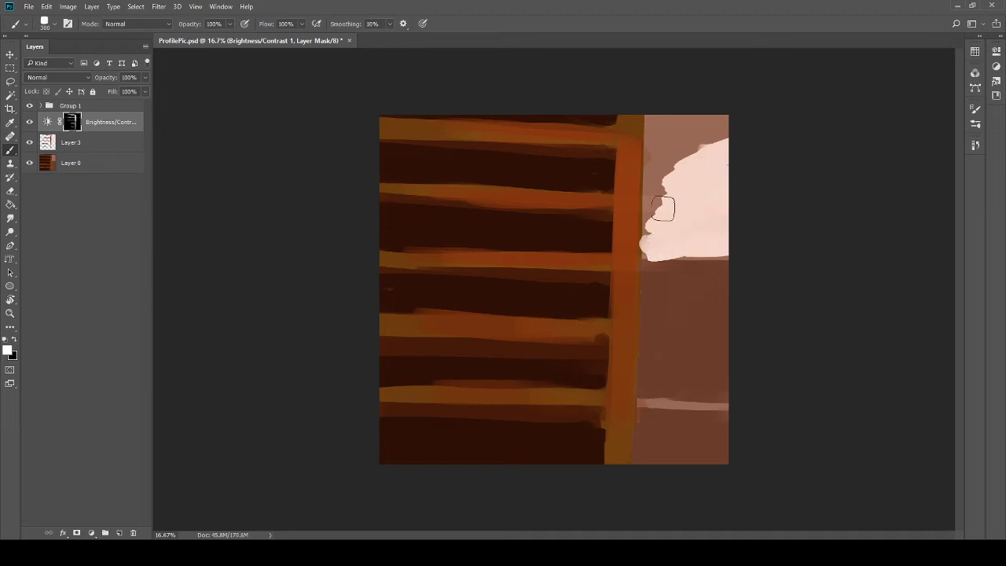
mouse_move(663, 208)
left_mouse_down()
mouse_move(690, 138)
mouse_move(720, 123)
mouse_move(703, 148)
mouse_move(680, 142)
mouse_move(678, 190)
mouse_move(689, 207)
mouse_move(646, 231)
mouse_move(651, 269)
mouse_move(656, 253)
mouse_move(676, 254)
mouse_move(684, 301)
mouse_move(735, 285)
mouse_move(695, 316)
mouse_move(631, 318)
mouse_move(640, 294)
mouse_move(687, 319)
left_mouse_up()
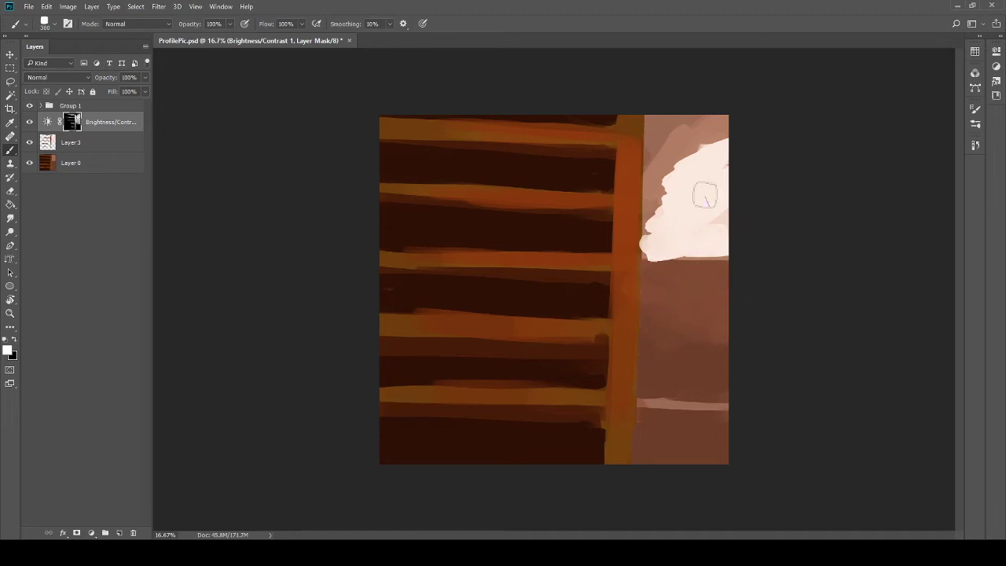
mouse_move(705, 195)
left_mouse_down()
mouse_move(712, 191)
mouse_move(714, 380)
mouse_move(681, 447)
mouse_move(631, 300)
left_mouse_up()
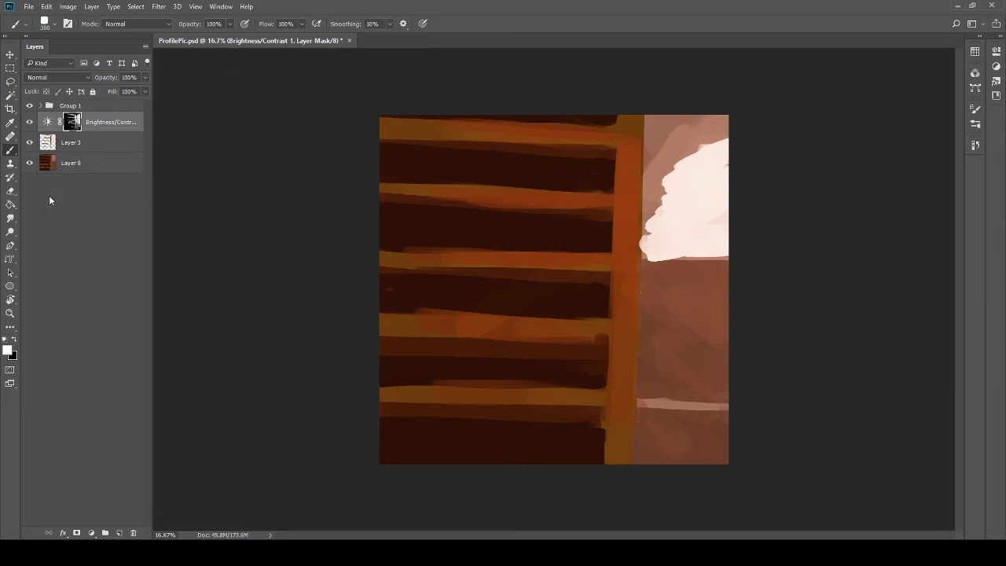
left_click(98, 148)
left_click(100, 162, "shift")
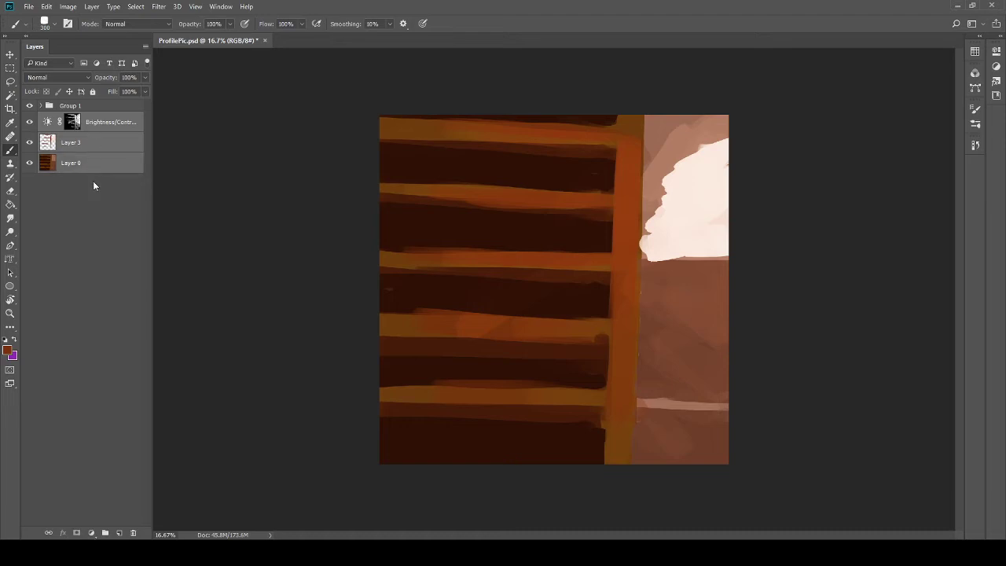
left_click(95, 189)
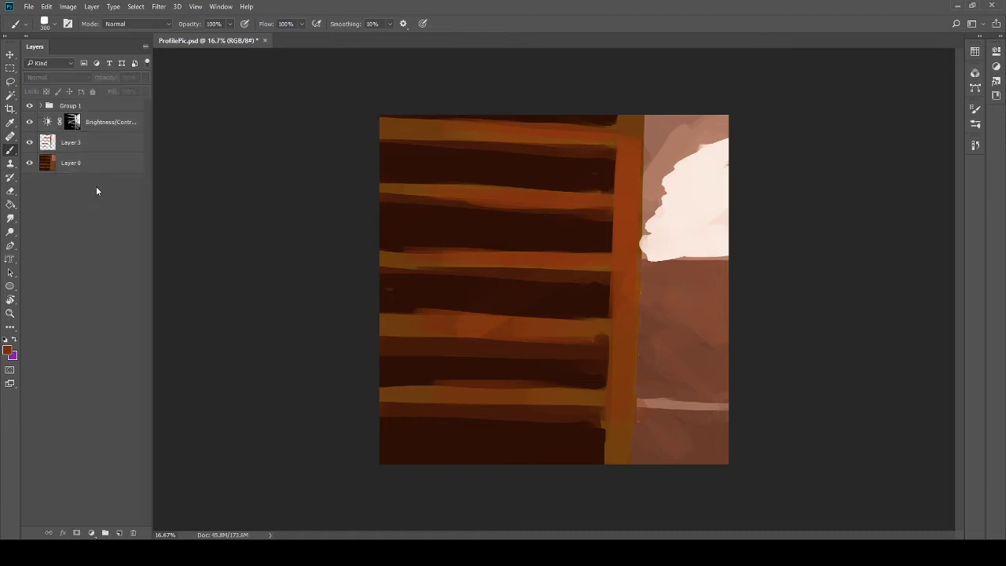
left_click(106, 126)
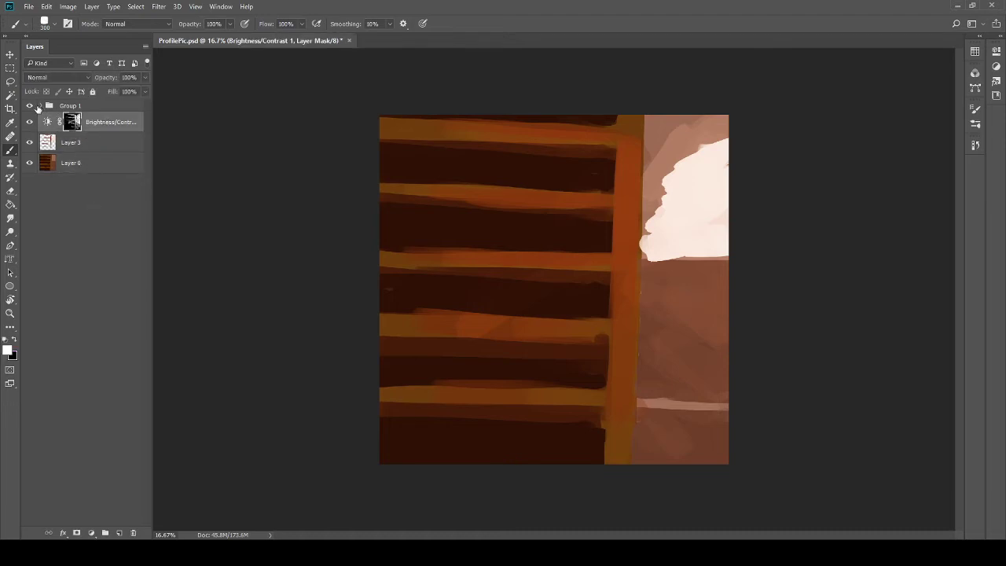
Step: Expand Group 1 and toggle the portrait's sketch and flat colour layers to check them against the background, leaving both hidden
left_click(40, 106)
left_click(29, 143)
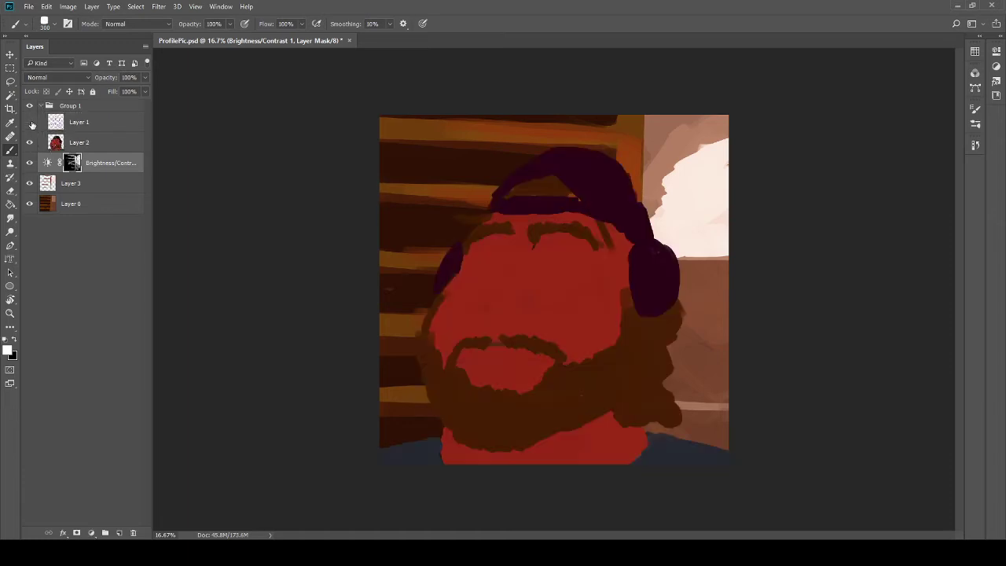
left_click(29, 122)
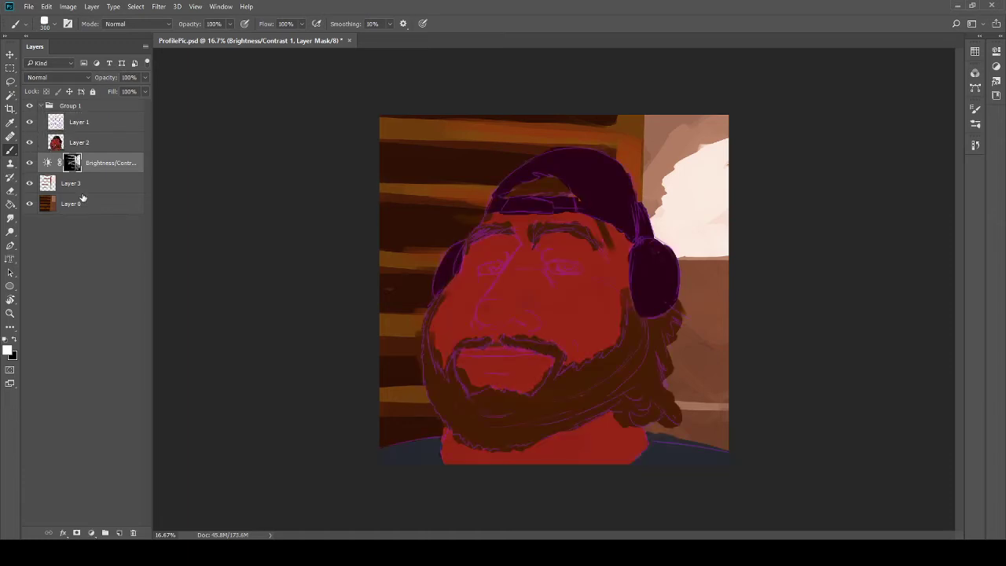
left_click(29, 122)
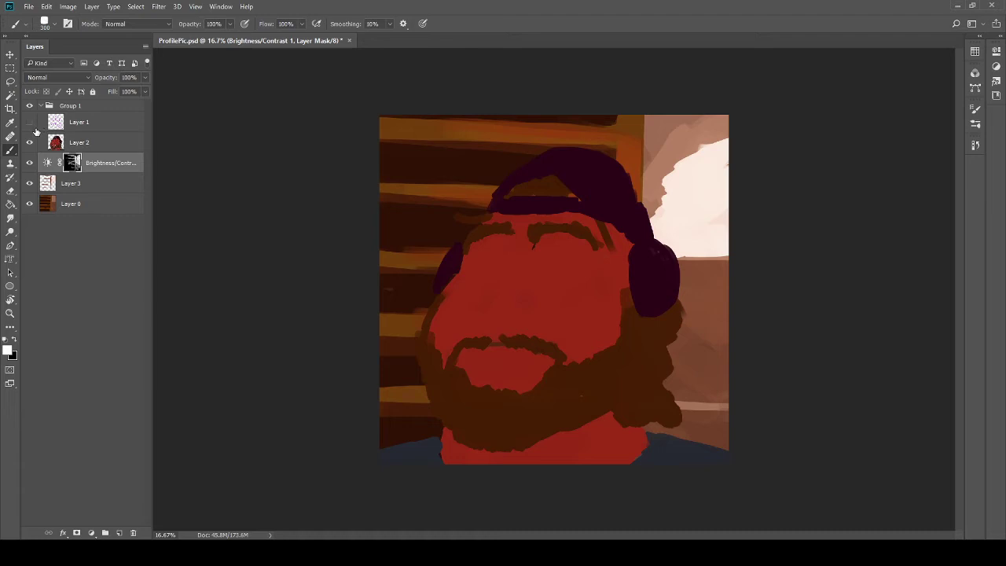
left_click(29, 122)
left_click(29, 142)
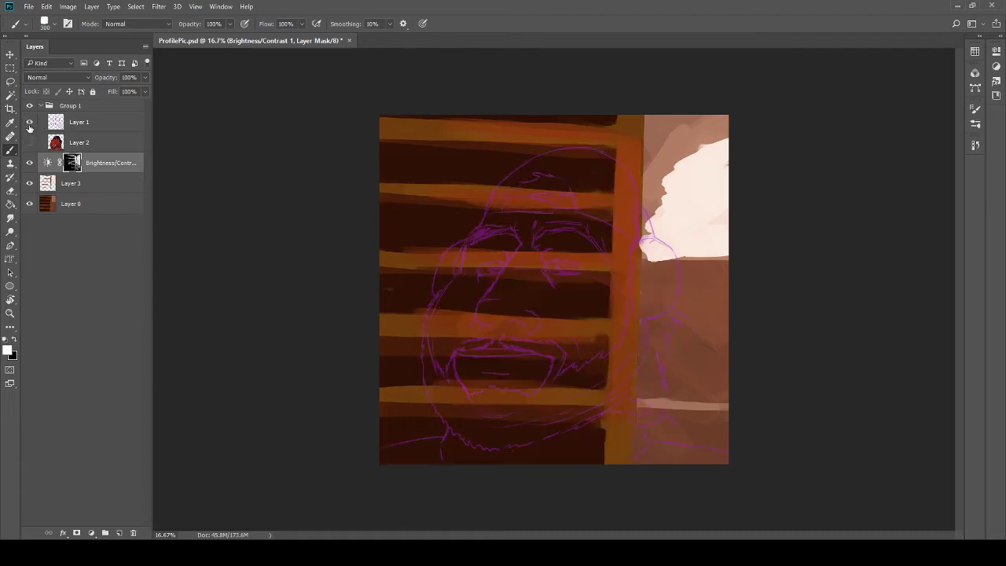
left_click(29, 122)
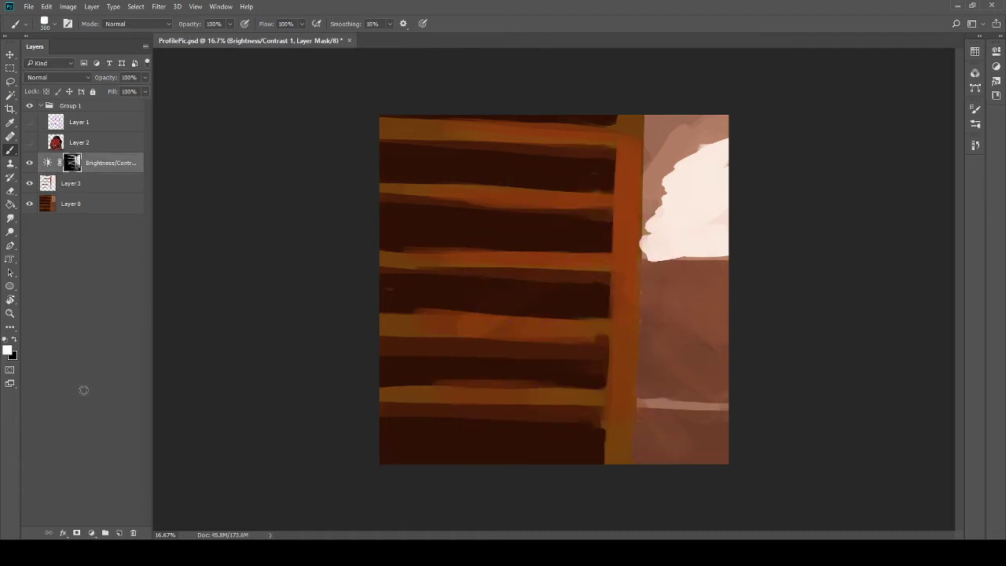
Step: Add an empty layer above the brightness adjustment and move it with the other three background layers into a new group
left_click(119, 534)
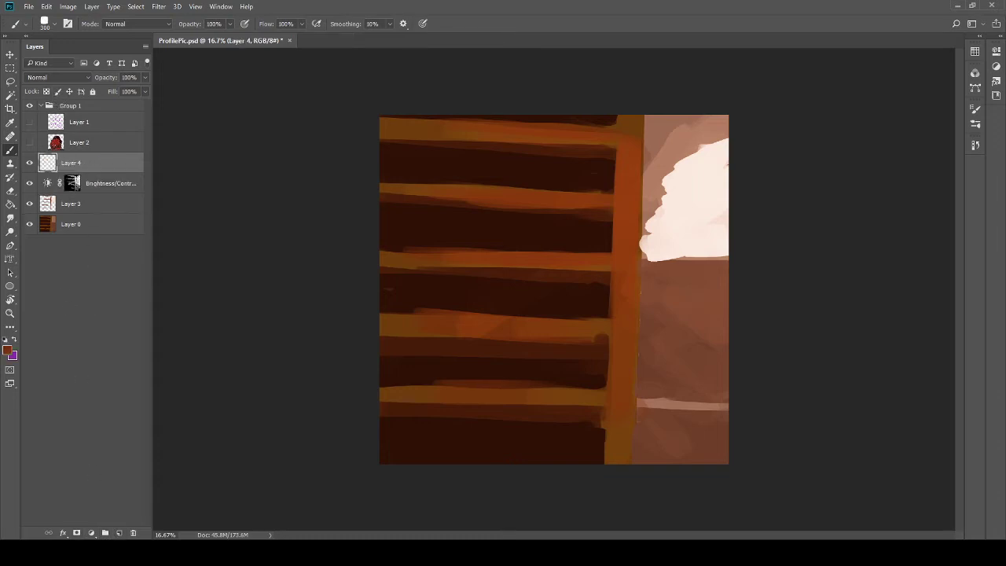
left_click(105, 534)
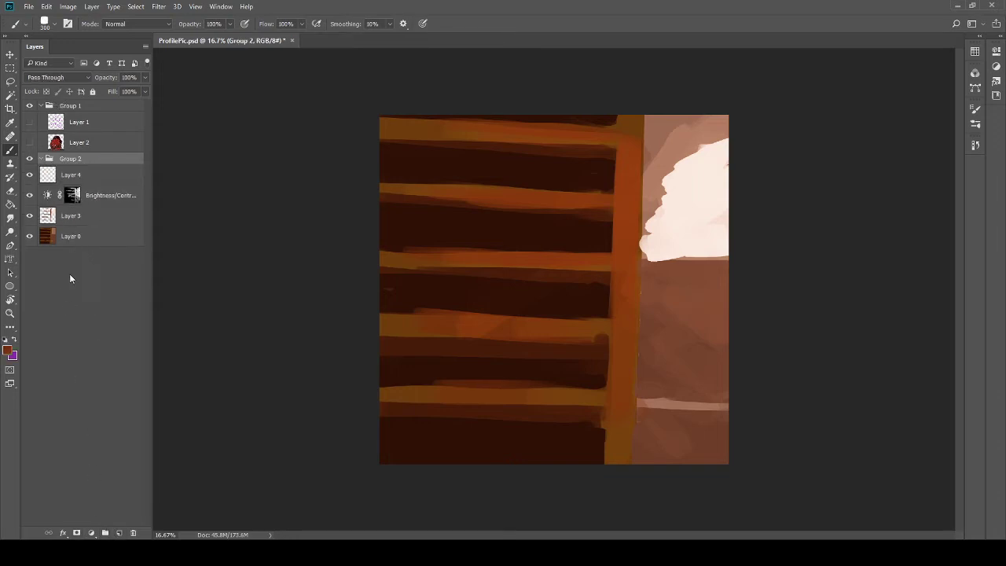
left_click(75, 246)
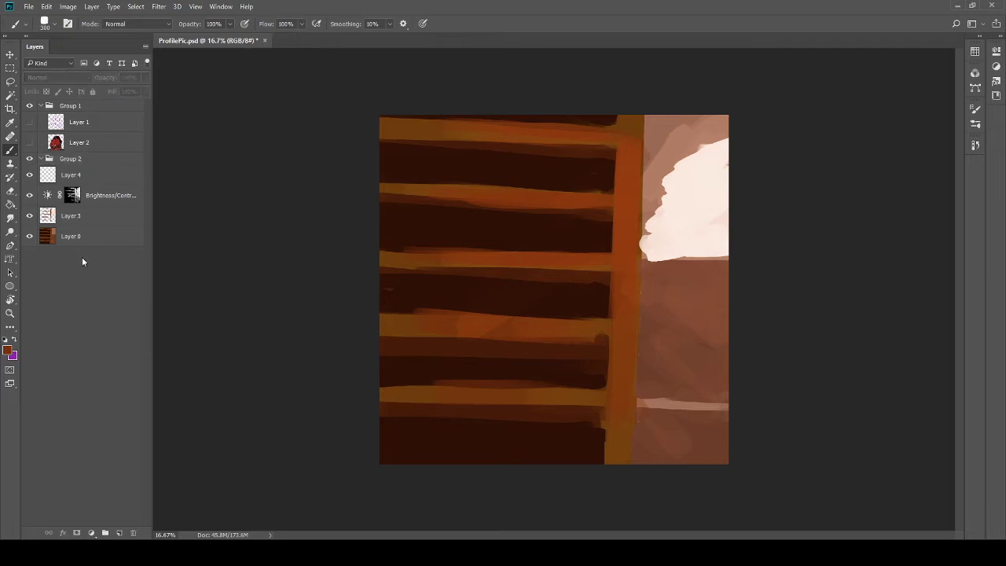
left_click(81, 245)
left_click(104, 184, "shift")
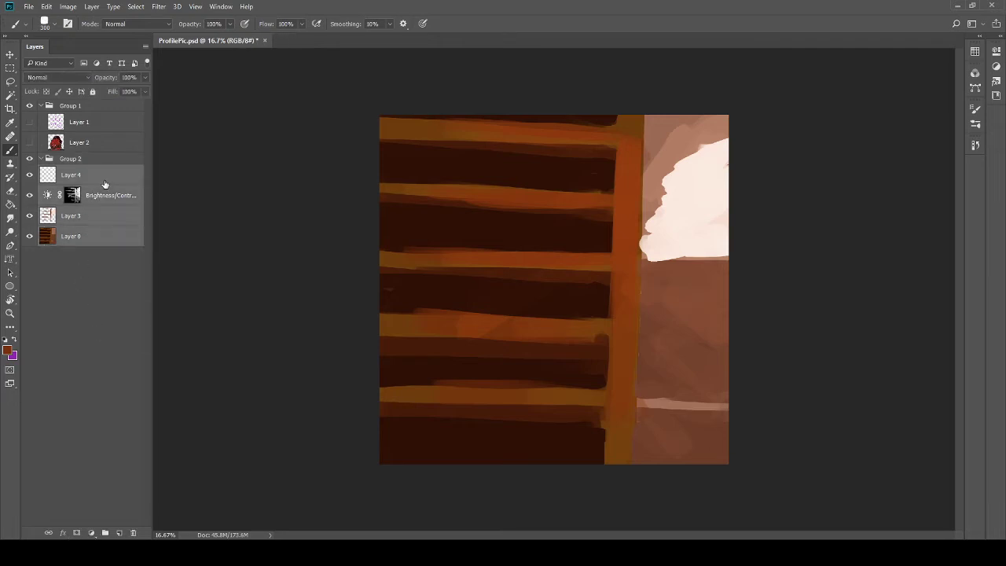
left_click_drag(101, 180, 69, 165)
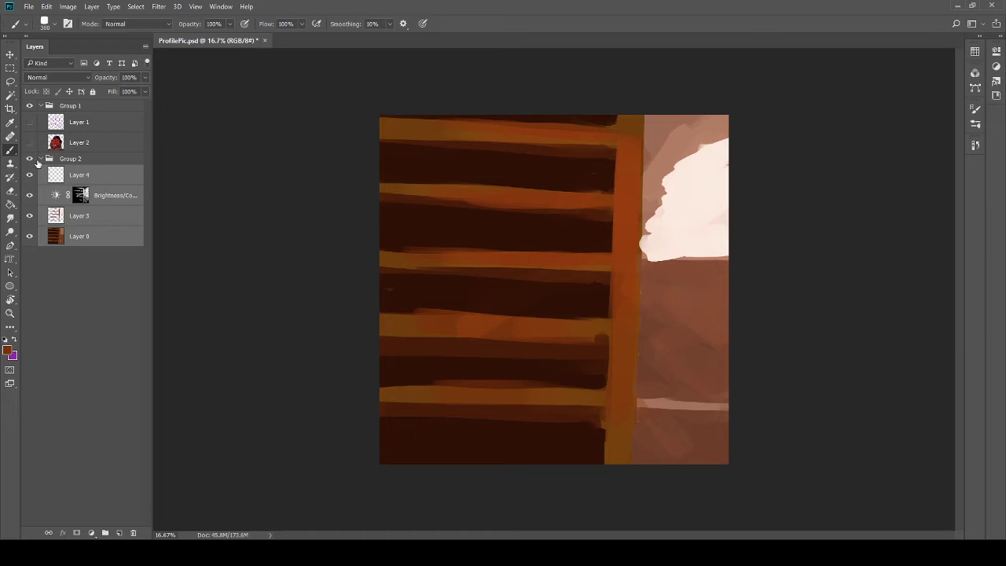
left_click(39, 160)
left_click(42, 160)
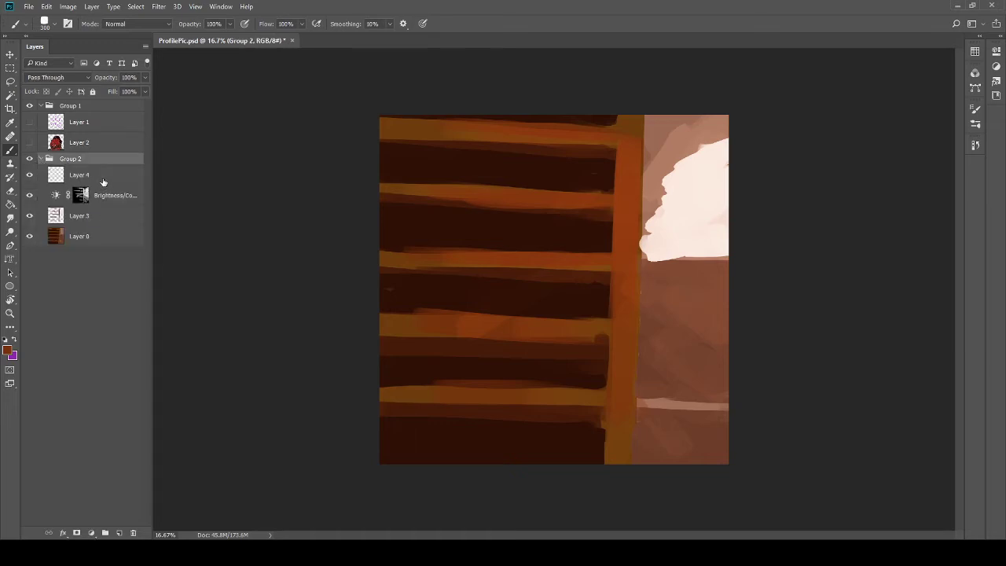
Step: Paint a soft glow on Layer 4 around the bright opening and post with a 1100 px soft brush in the sampled pale cream colour
left_click(103, 182)
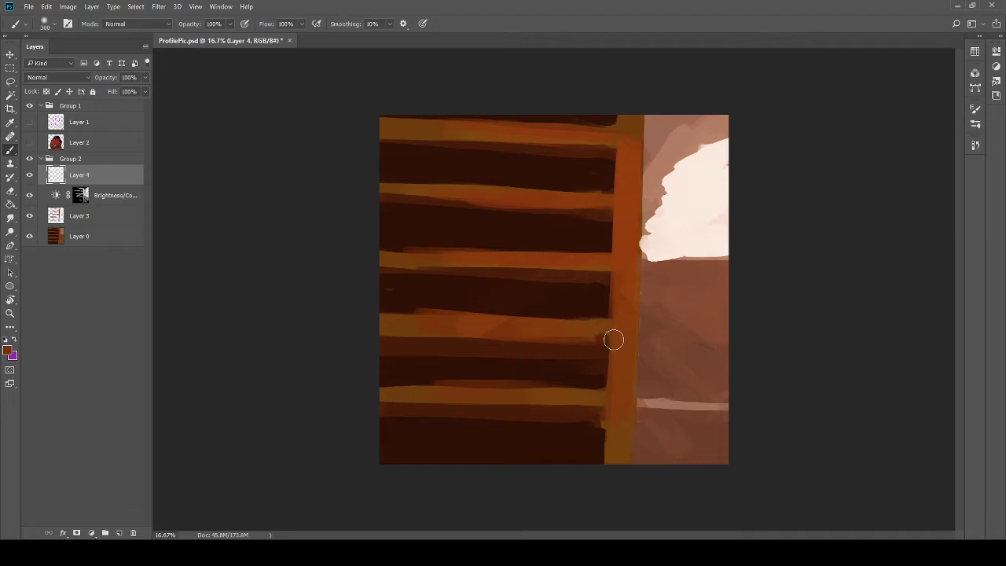
key("bracketright")
key("bracketright")
key("bracketright")
key("bracketright")
key("bracketright")
key("bracketright")
key("bracketright")
key("bracketright")
key("bracketright")
key("bracketright")
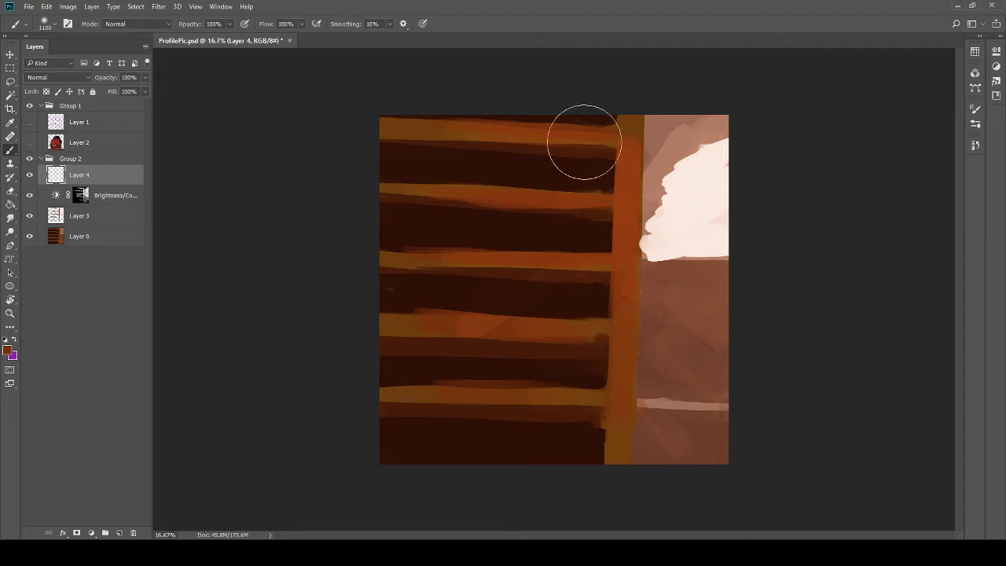
left_click(689, 208, "alt")
mouse_move(680, 213)
left_mouse_down()
mouse_move(690, 181)
mouse_move(715, 166)
mouse_move(655, 186)
mouse_move(692, 269)
left_mouse_up()
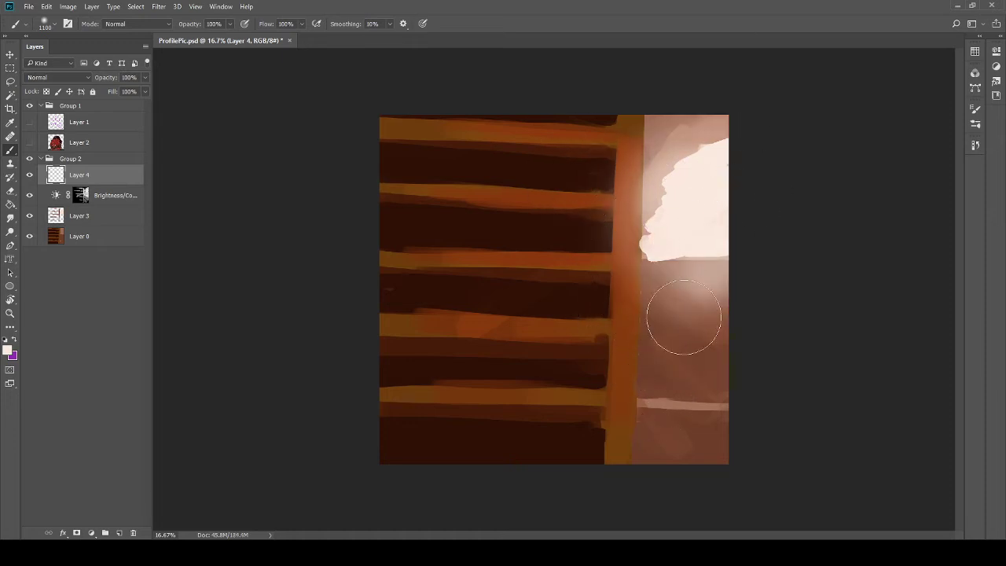
mouse_move(715, 134)
left_mouse_down()
mouse_move(624, 208)
mouse_move(632, 293)
left_mouse_up()
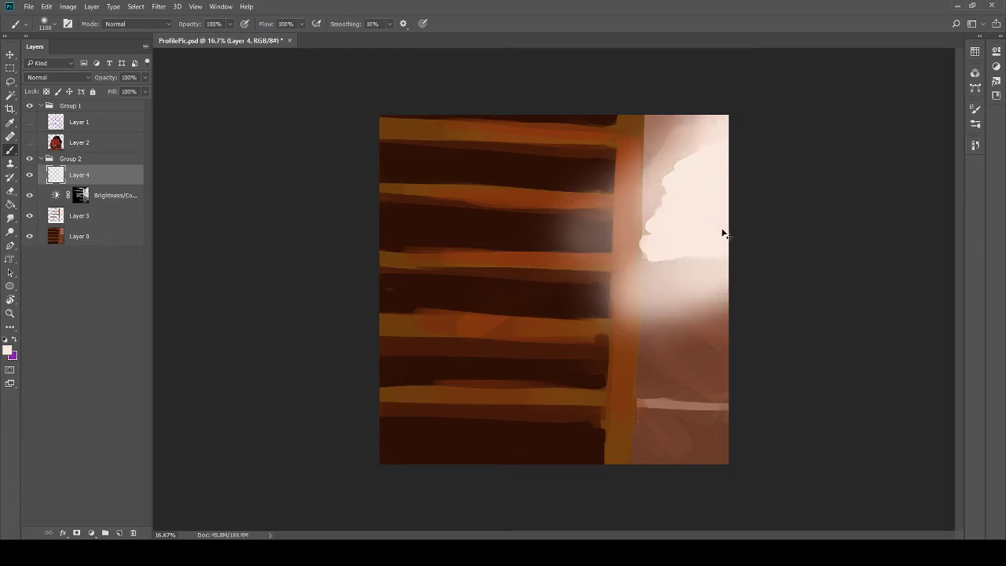
Step: Undo the last glow stroke and repaint the soft glow over the bright opening and post in pale cream and warm yellow tones
key("ctrl+z")
mouse_move(701, 252)
left_mouse_down()
mouse_move(672, 244)
mouse_move(866, 182)
mouse_move(645, 211)
mouse_move(600, 234)
mouse_move(848, 74)
mouse_move(640, 162)
left_mouse_up()
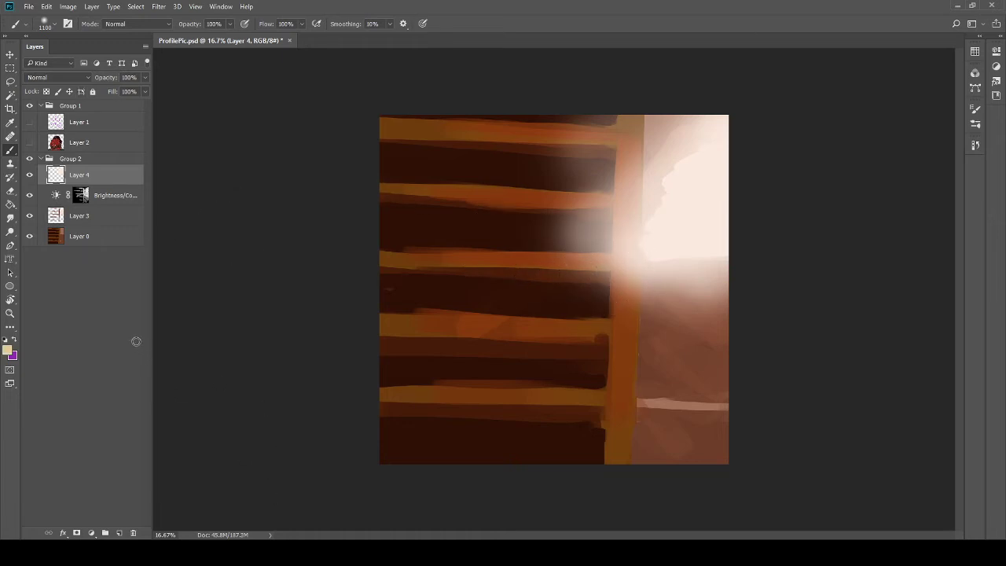
mouse_move(685, 198)
left_mouse_down()
mouse_move(722, 120)
mouse_move(663, 290)
mouse_move(781, 140)
mouse_move(627, 221)
left_mouse_up()
left_click_drag(660, 138, 601, 224)
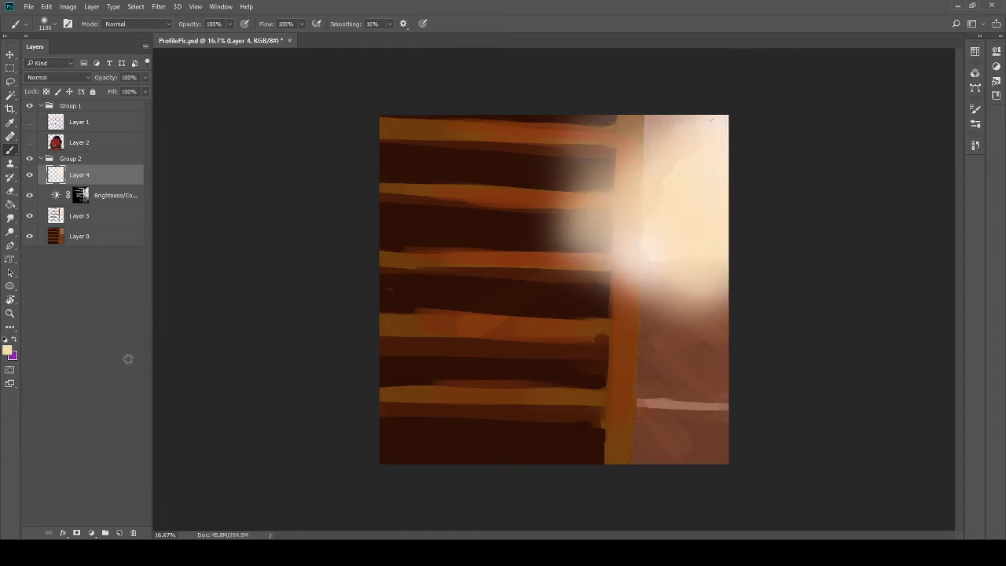
left_click_drag(679, 165, 719, 168)
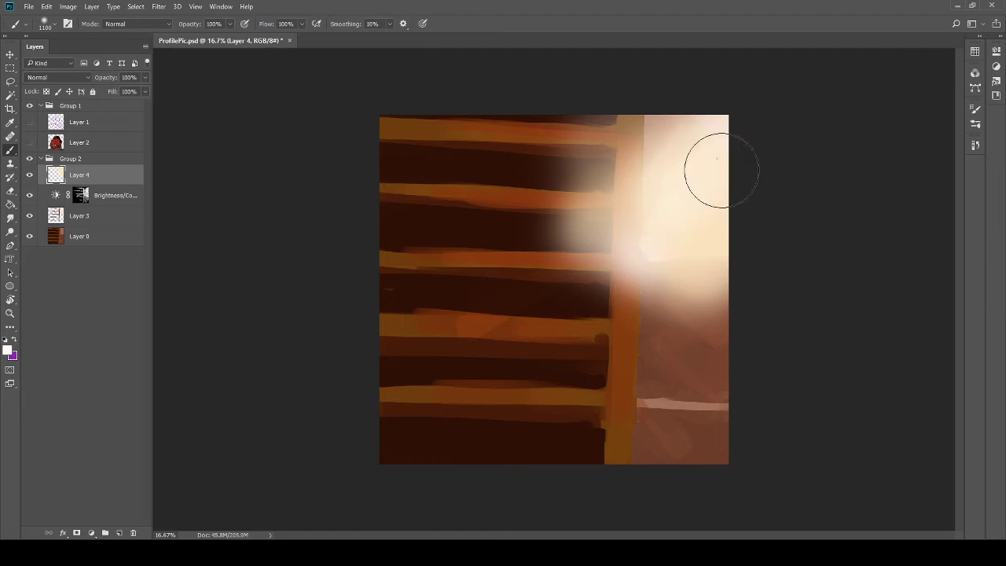
left_click_drag(602, 261, 709, 216)
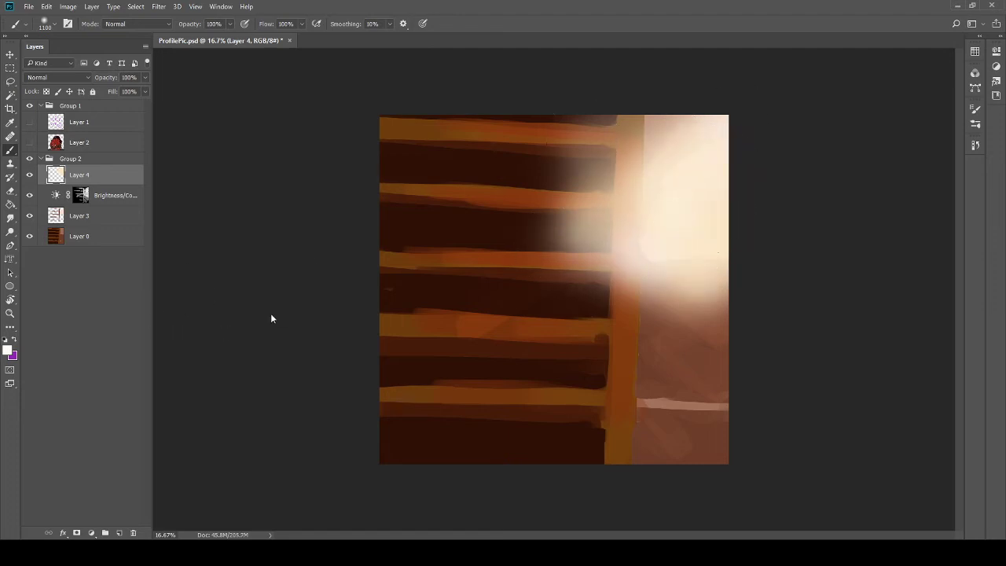
Step: Show the portrait's flat colour and sketch layers and lower the opacity of the sketch on Layer 1 to 20%
left_click(29, 142)
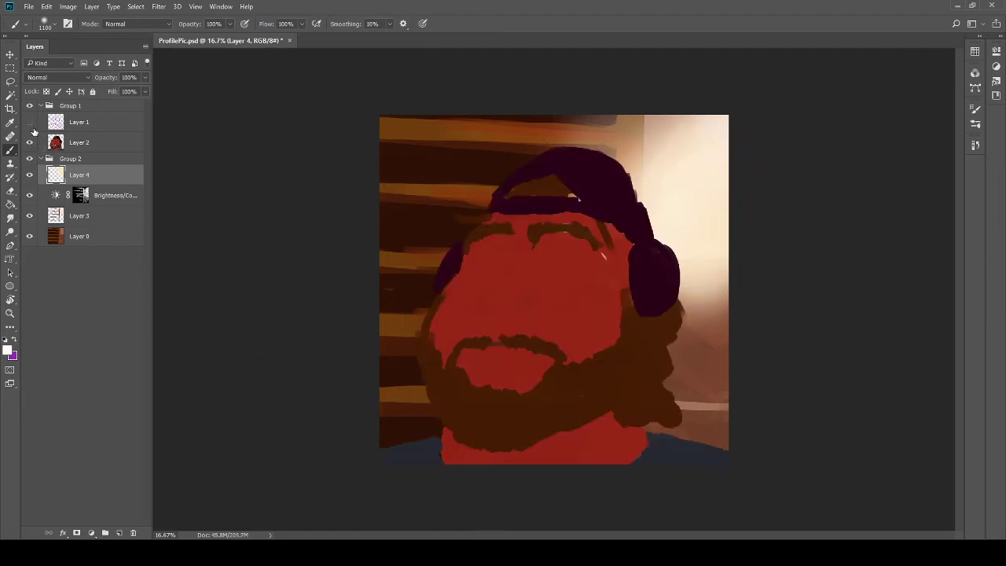
left_click(30, 122)
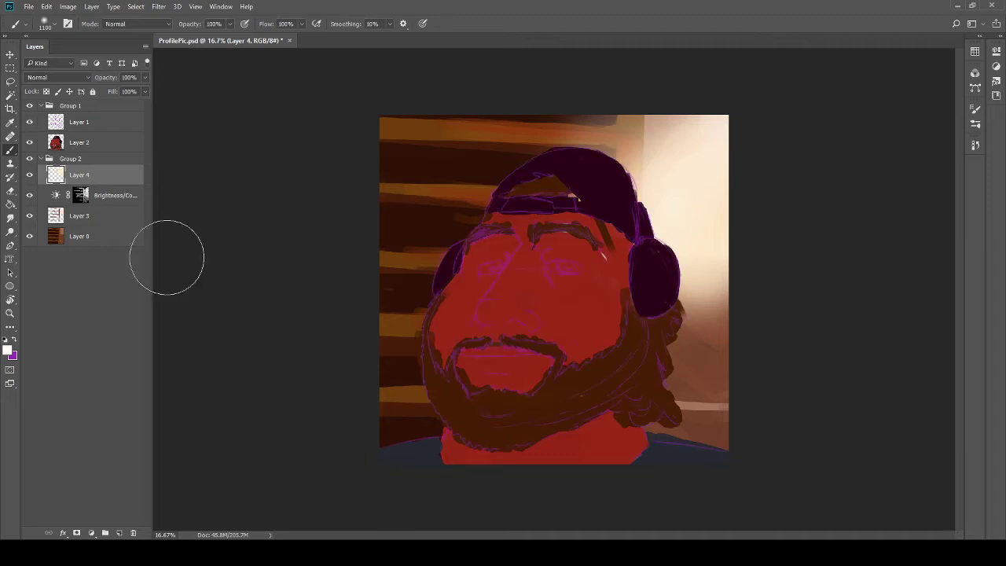
key("ctrl+plus")
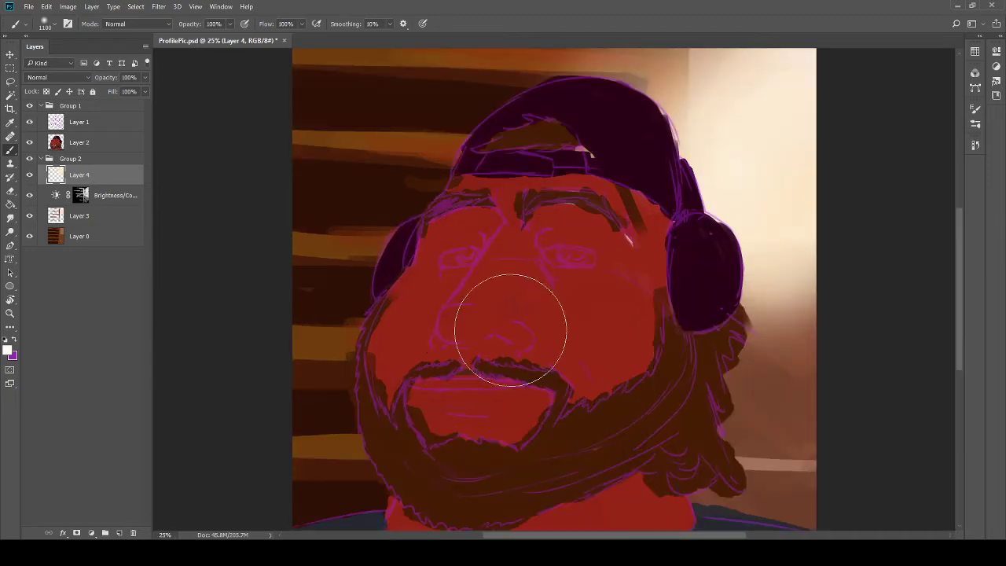
mouse_move(559, 373)
left_mouse_down()
mouse_move(516, 298)
mouse_move(499, 345)
left_mouse_up()
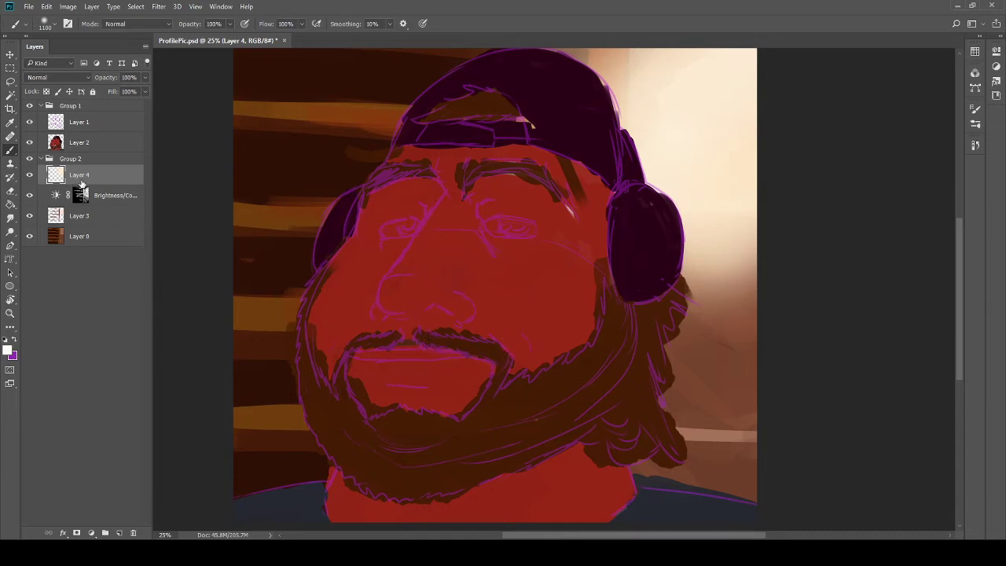
left_click(100, 123)
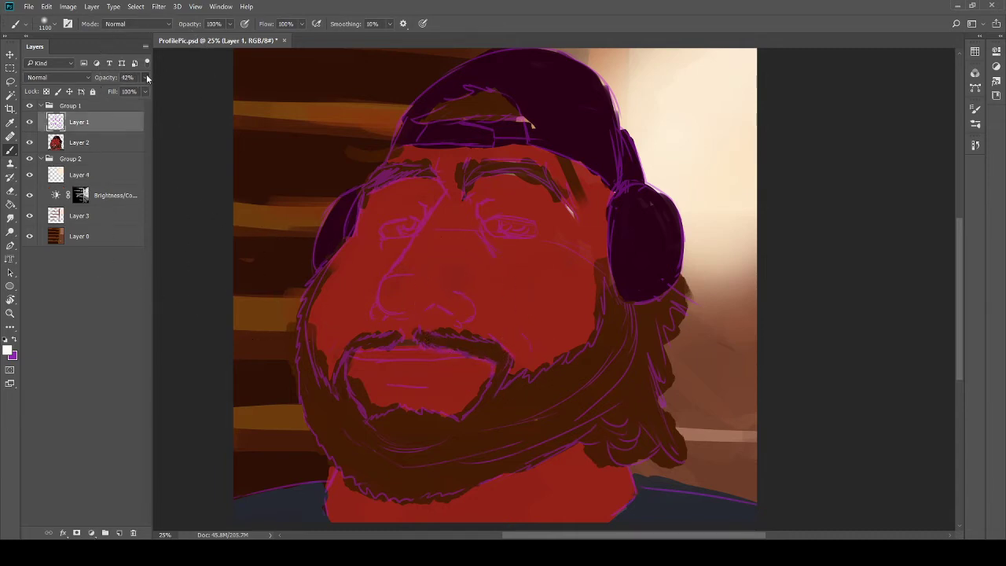
left_click_drag(107, 91, 102, 88)
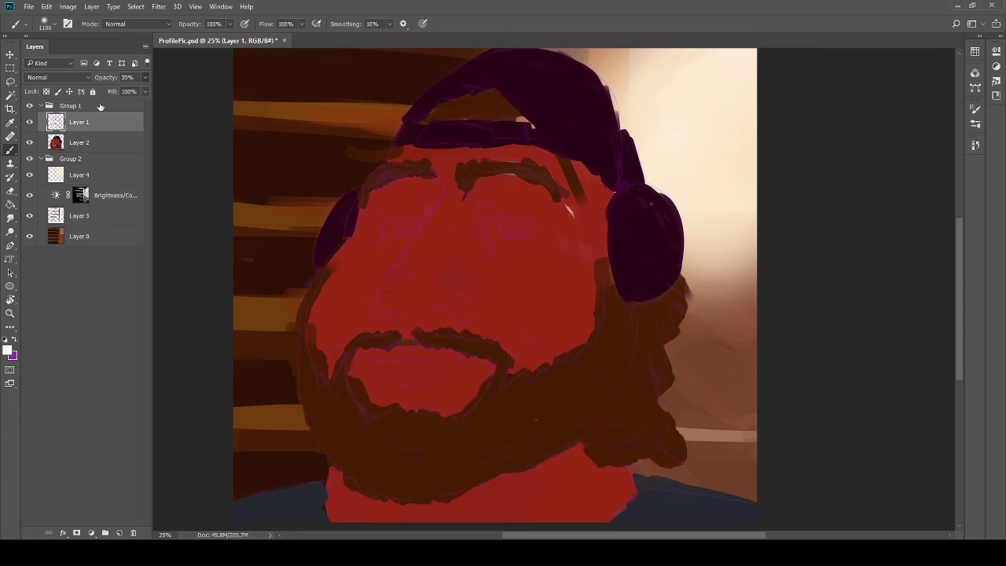
Step: On Layer 2, block in a dark magenta shadow over the cheek, eye area and nose side away from the light with a brush up to 150 px
left_click(101, 142)
left_click(526, 297, "alt")
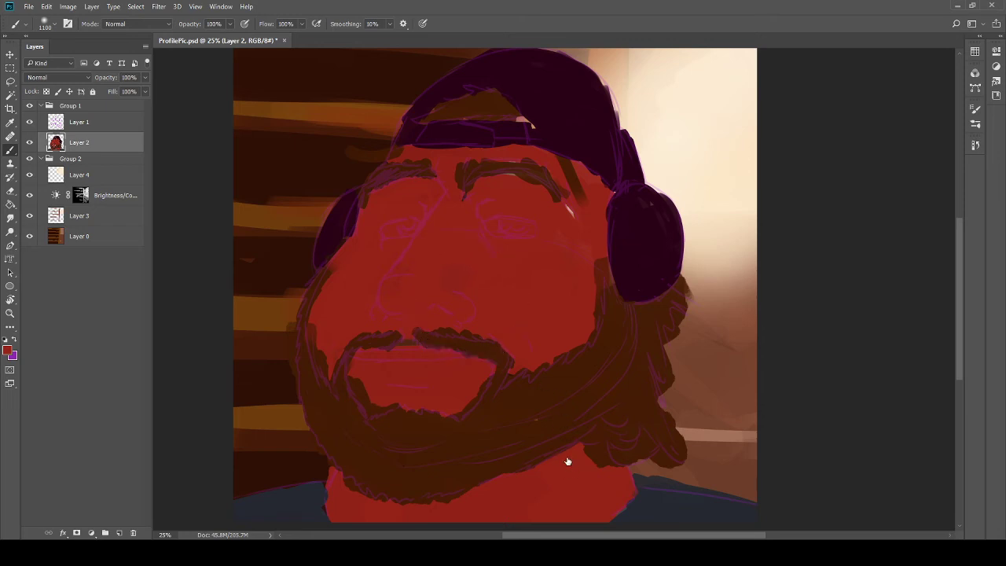
key("bracketleft")
key("bracketleft")
key("bracketleft")
key("bracketleft")
key("bracketleft")
key("bracketleft")
key("bracketleft")
key("bracketleft")
key("bracketleft")
key("bracketleft")
key("bracketright")
key("bracketright")
key("bracketleft")
key("bracketleft")
key("bracketleft")
key("i")
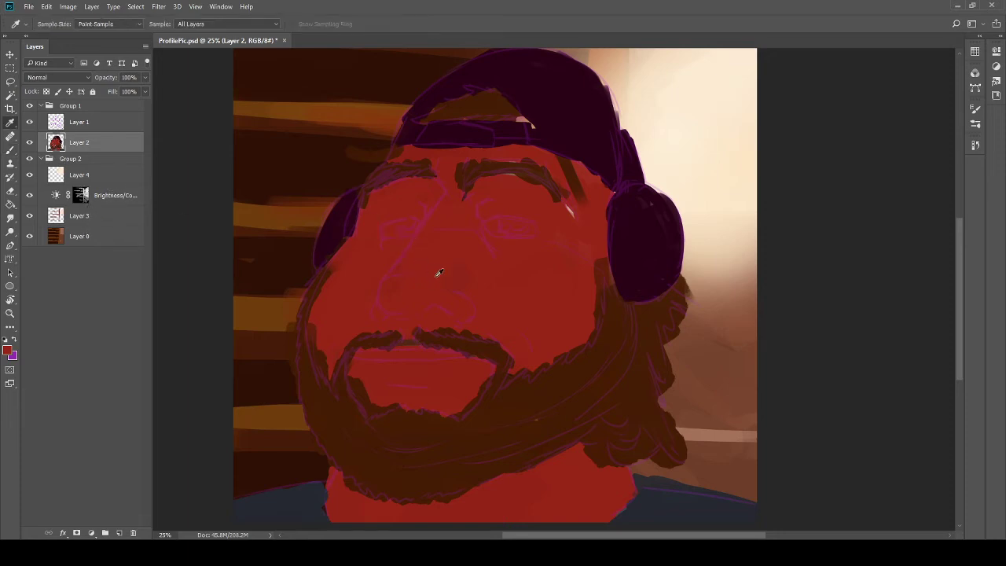
key("b")
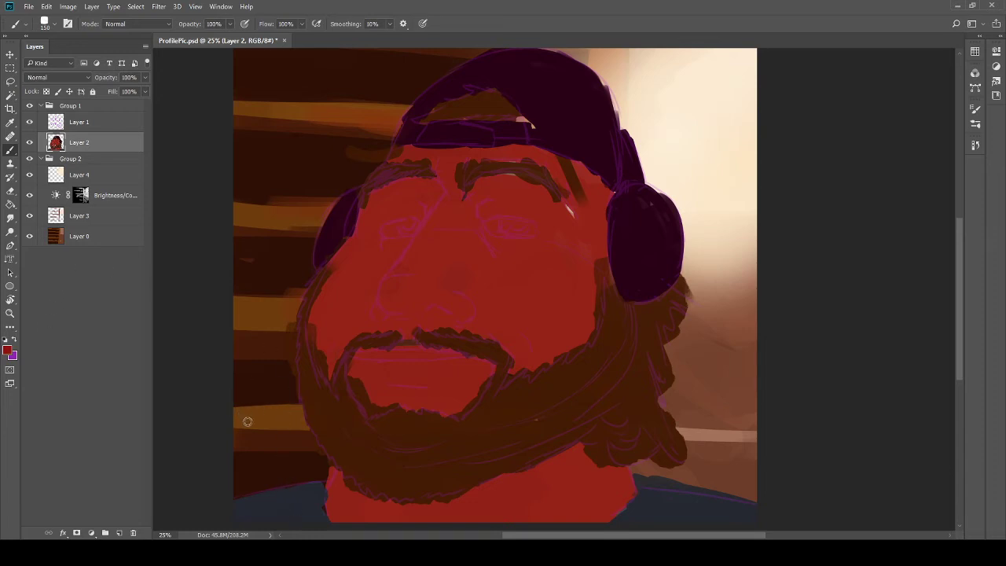
left_click_drag(345, 314, 395, 240)
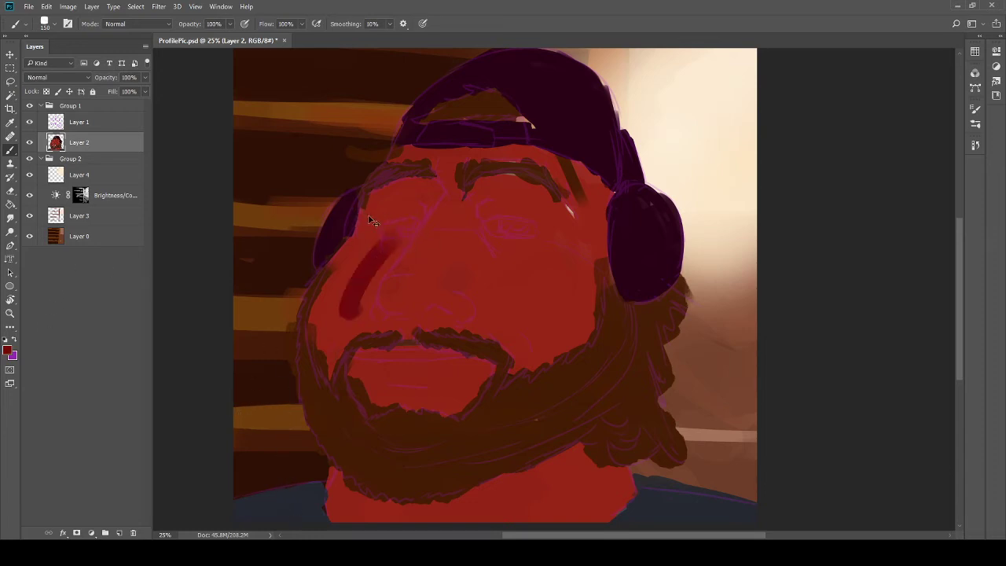
key("ctrl+z")
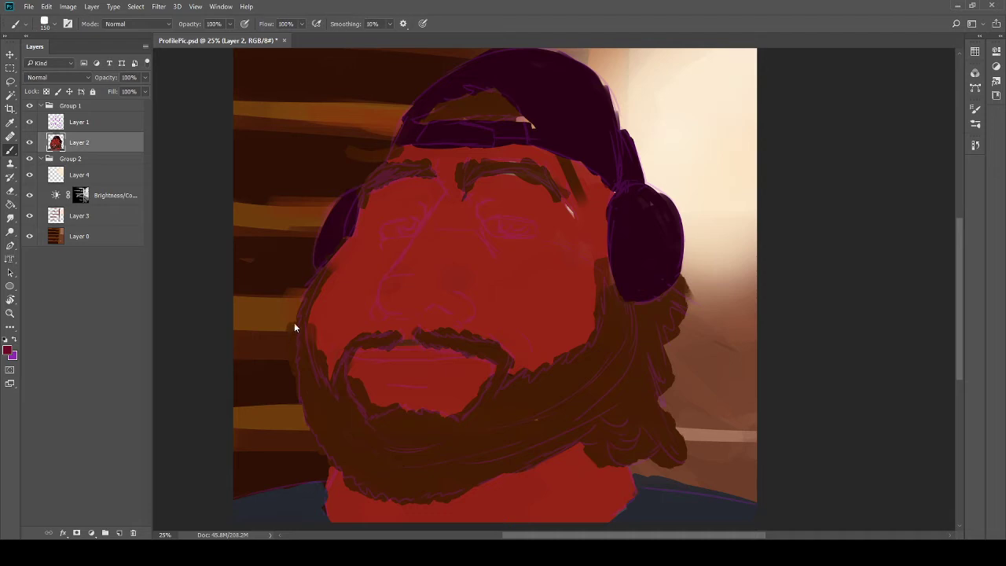
mouse_move(332, 362)
left_mouse_down()
mouse_move(323, 311)
mouse_move(368, 242)
left_mouse_up()
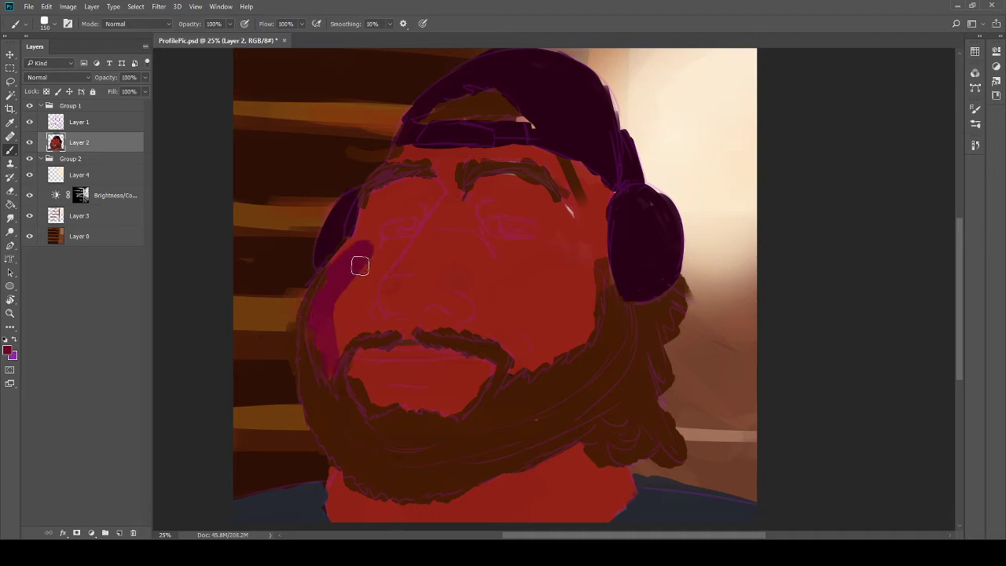
mouse_move(351, 305)
left_mouse_down()
mouse_move(429, 186)
mouse_move(373, 204)
mouse_move(367, 236)
mouse_move(420, 204)
mouse_move(375, 259)
mouse_move(364, 301)
mouse_move(417, 202)
mouse_move(354, 254)
mouse_move(357, 243)
mouse_move(333, 360)
mouse_move(327, 293)
mouse_move(363, 303)
mouse_move(328, 370)
mouse_move(353, 302)
left_mouse_up()
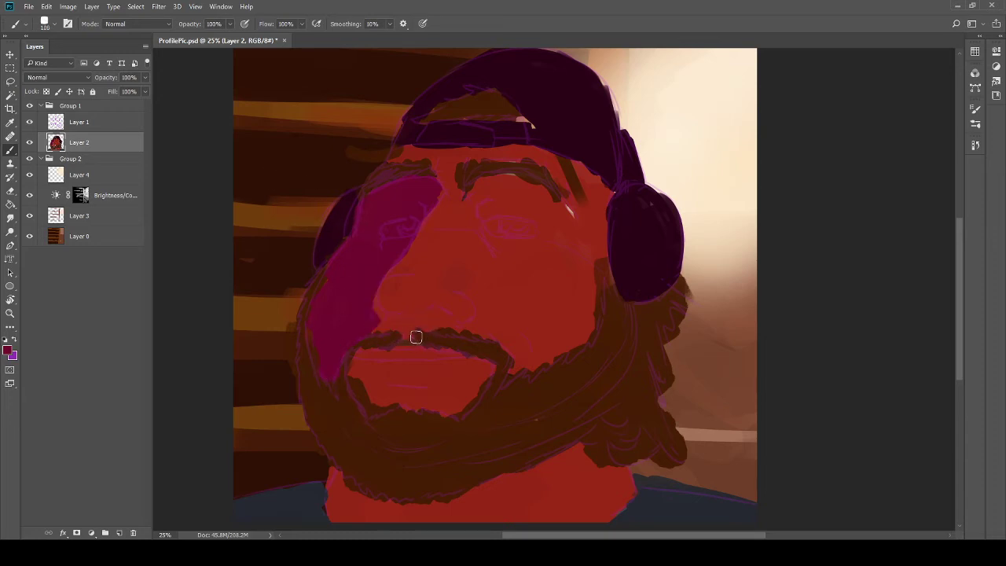
Step: Paint a dark magenta shadow at the shaded mouth corner and a lighter red plane on the lit half of the lips and chin
key("bracketleft")
key("bracketright")
mouse_move(377, 389)
left_mouse_down()
mouse_move(359, 365)
mouse_move(382, 393)
left_mouse_up()
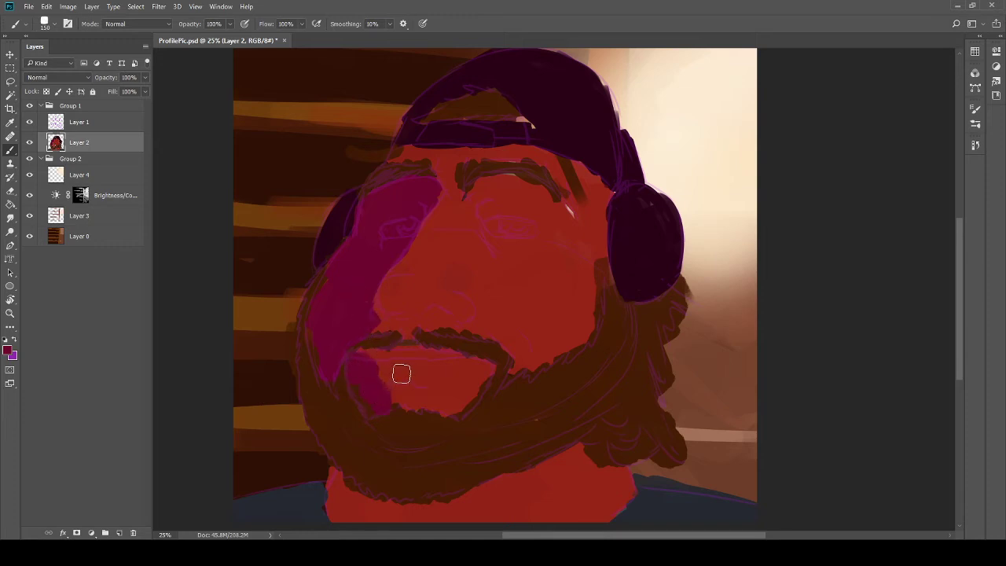
left_click_drag(427, 377, 437, 369)
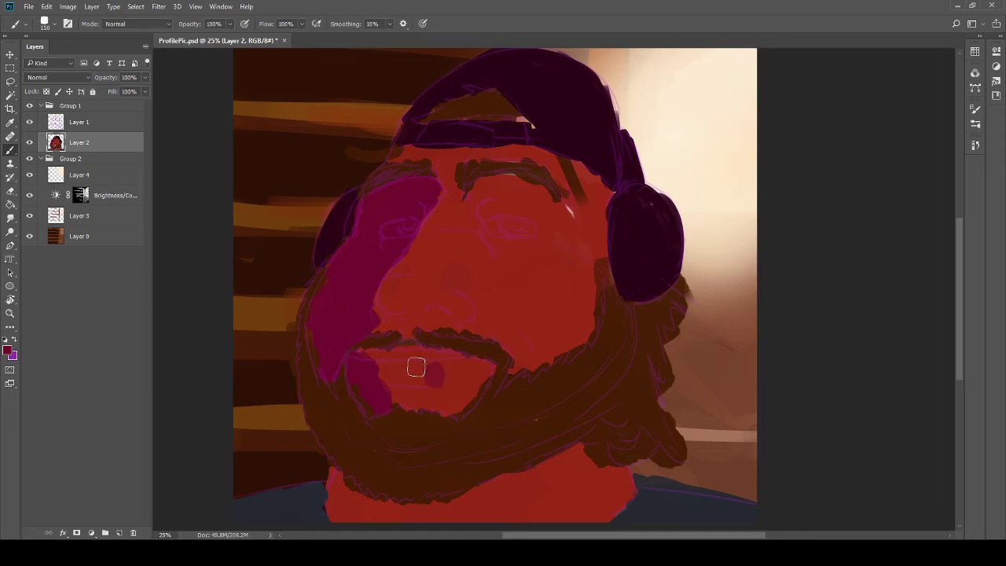
key("ctrl+z")
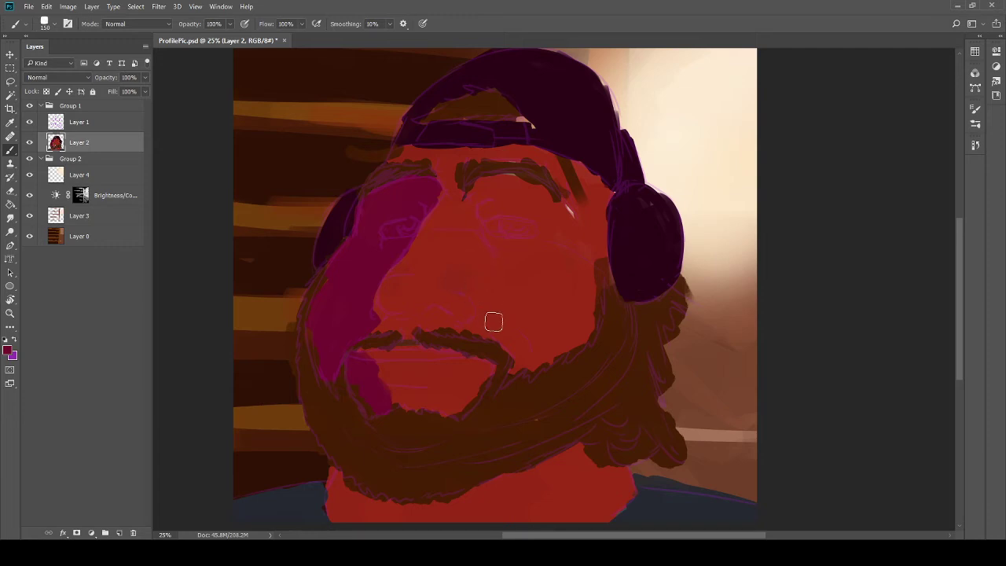
left_click(456, 369, "alt")
mouse_move(433, 389)
left_mouse_down()
mouse_move(451, 388)
mouse_move(461, 365)
mouse_move(442, 354)
mouse_move(474, 375)
mouse_move(442, 411)
left_mouse_up()
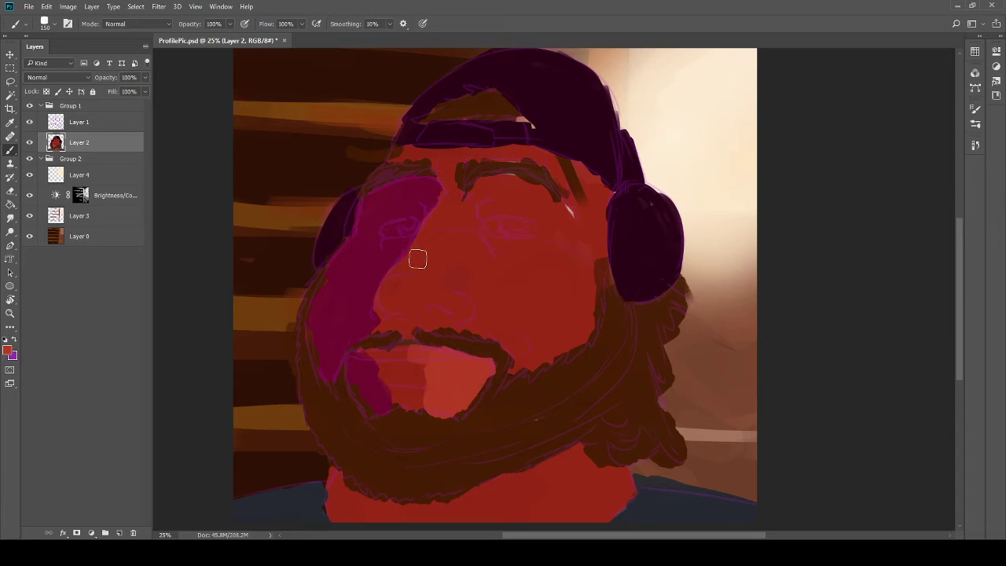
Step: Paint the nose bridge, tip and nostrils in the lighter red, keeping a strip of base red along its shaded side
mouse_move(454, 285)
left_mouse_down()
mouse_move(432, 276)
mouse_move(450, 203)
mouse_move(467, 247)
left_mouse_up()
key("i")
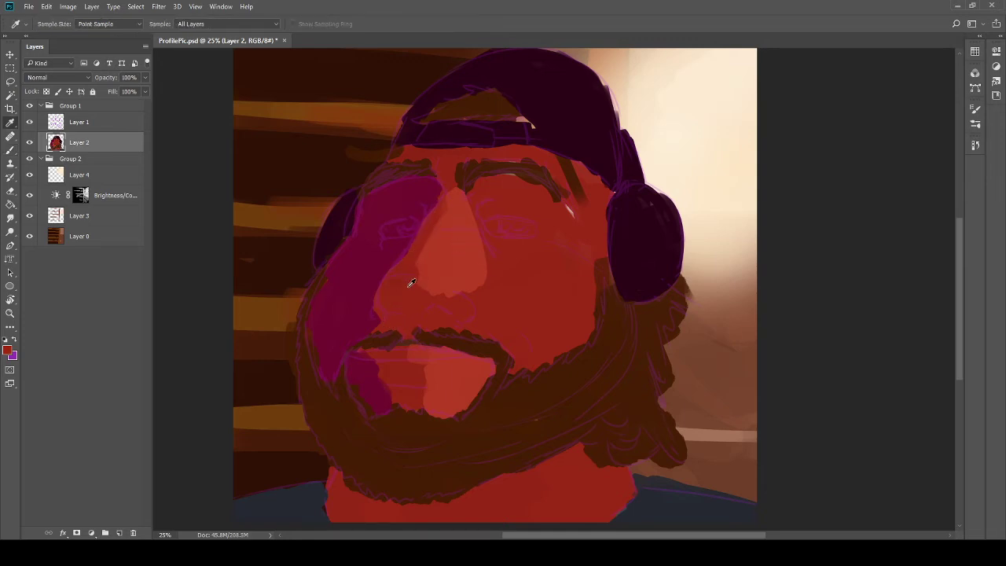
key("b")
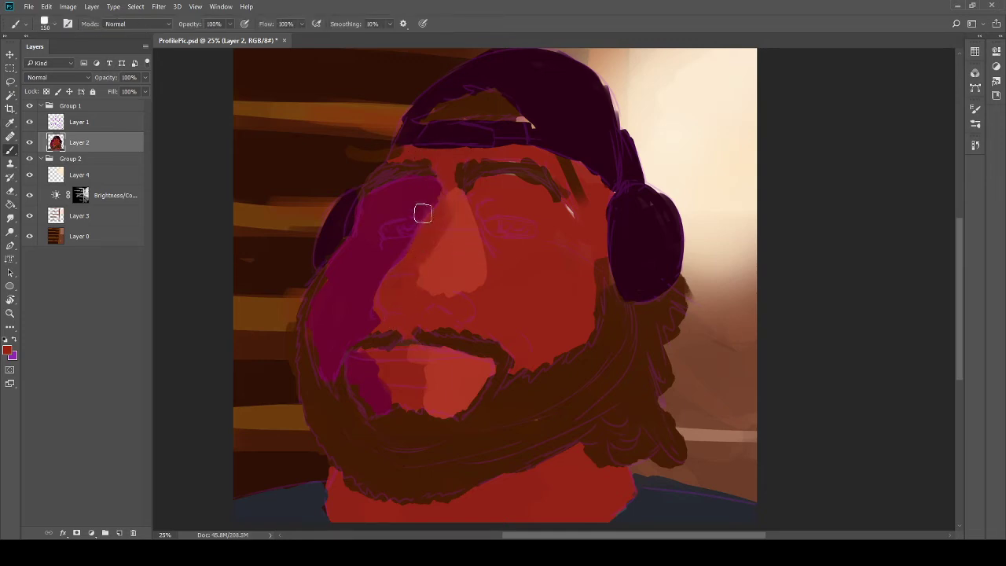
key("i")
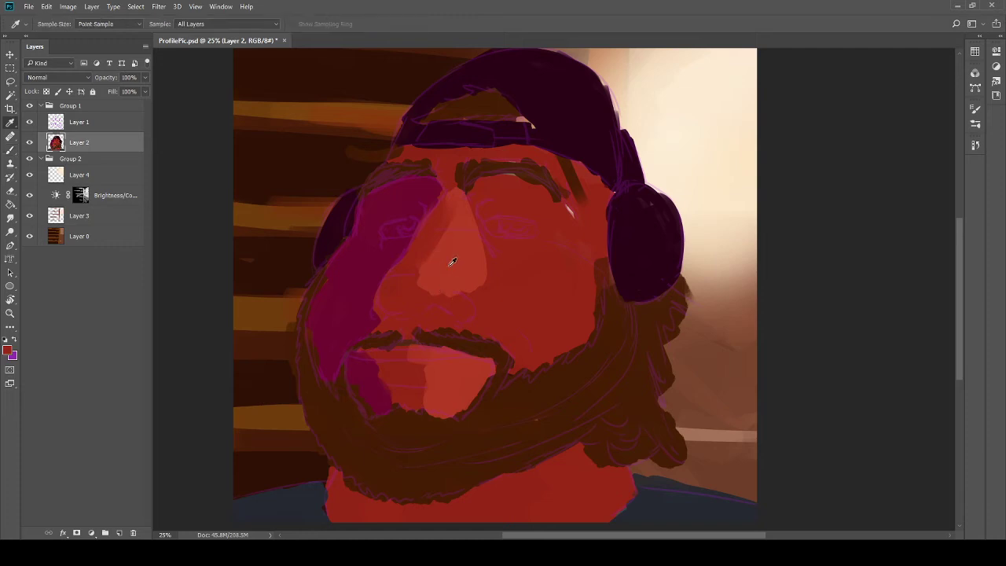
left_click(452, 261)
key("b")
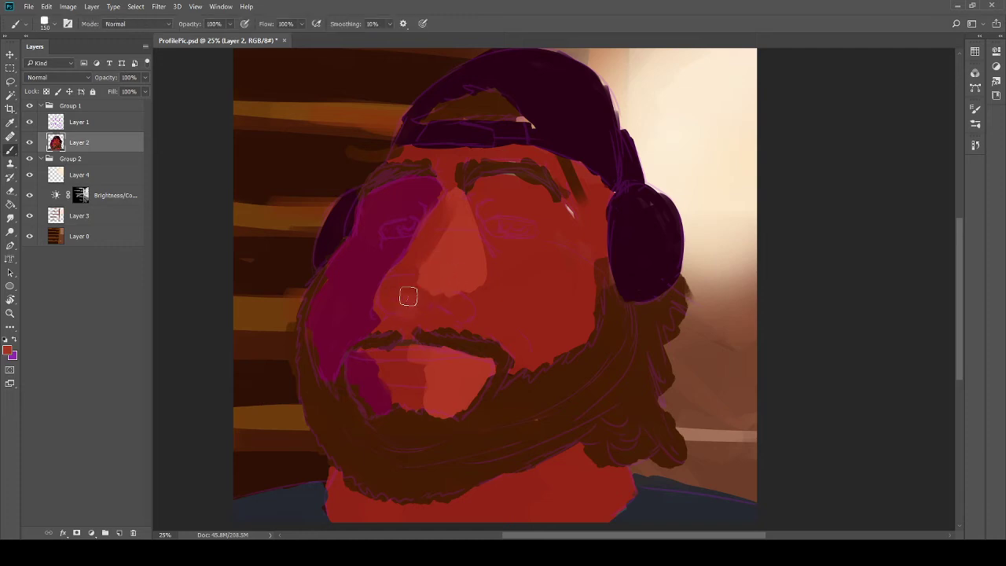
mouse_move(408, 296)
left_mouse_down()
mouse_move(410, 270)
mouse_move(415, 303)
mouse_move(438, 292)
mouse_move(455, 303)
mouse_move(474, 286)
left_mouse_up()
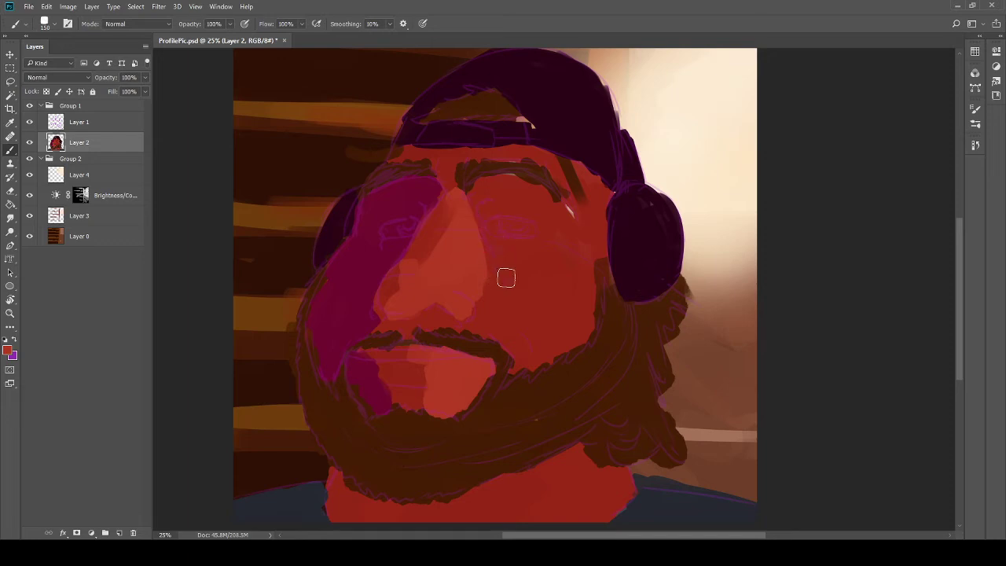
Step: Paint the lit cheek, temple and forehead in the lighter red and restore the cap's lower edge with its sampled dark purple
mouse_move(545, 333)
left_mouse_down()
mouse_move(526, 320)
mouse_move(559, 338)
mouse_move(581, 296)
mouse_move(574, 336)
mouse_move(590, 301)
mouse_move(588, 207)
mouse_move(597, 235)
mouse_move(601, 197)
mouse_move(586, 172)
mouse_move(595, 220)
mouse_move(587, 221)
mouse_move(562, 166)
mouse_move(544, 161)
mouse_move(571, 210)
left_mouse_up()
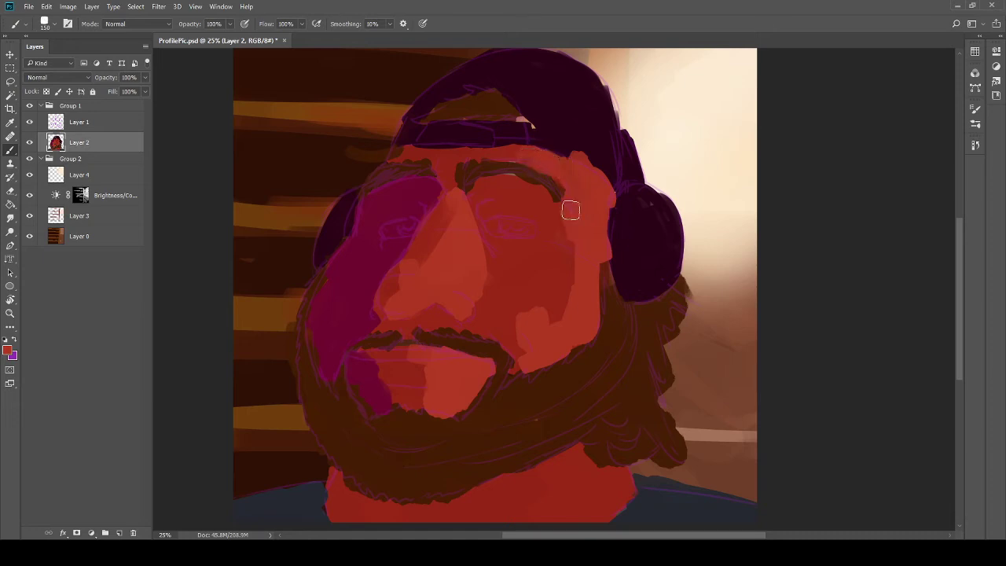
left_click(581, 146, "alt")
mouse_move(577, 139)
left_mouse_down()
mouse_move(597, 162)
mouse_move(572, 150)
mouse_move(603, 169)
left_mouse_up()
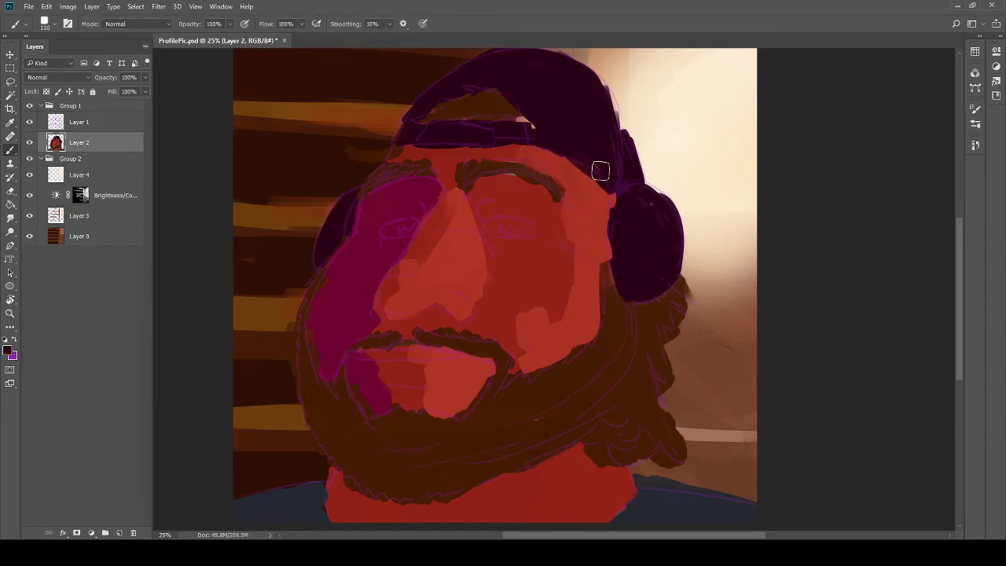
left_click(589, 227, "alt")
mouse_move(525, 262)
left_mouse_down()
mouse_move(577, 247)
mouse_move(544, 261)
mouse_move(535, 292)
mouse_move(530, 268)
mouse_move(530, 282)
mouse_move(548, 282)
mouse_move(560, 304)
mouse_move(579, 240)
left_mouse_up()
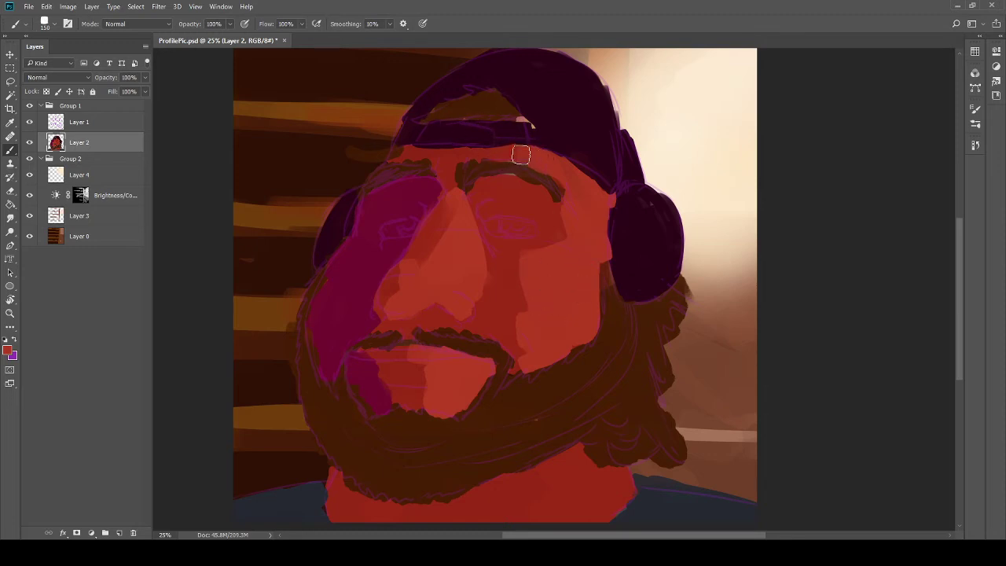
Step: Sample the dark magenta and extend the face shadow across the forehead above the shaded eyebrow
key("i")
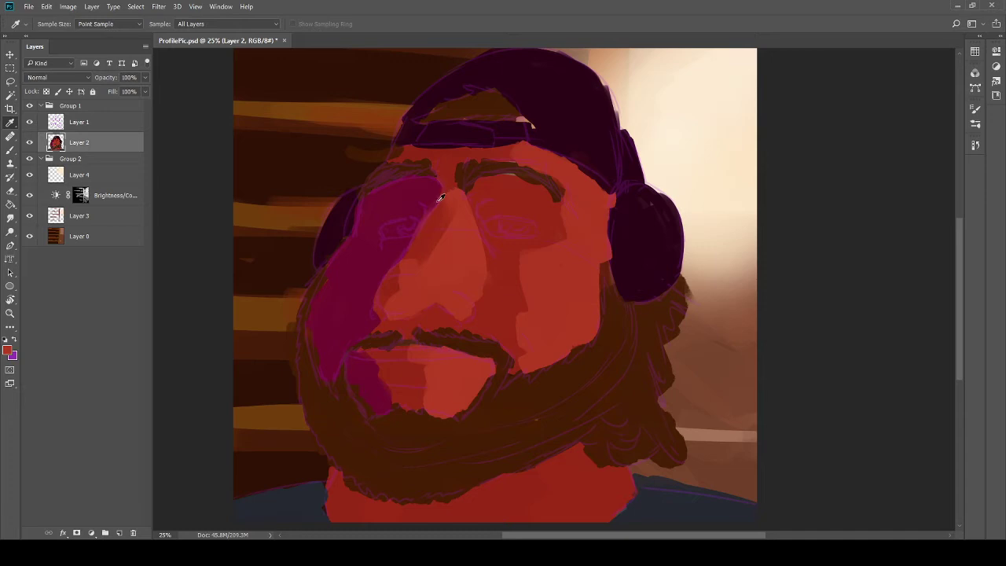
left_click(404, 196)
key("b")
left_click_drag(453, 153, 400, 158)
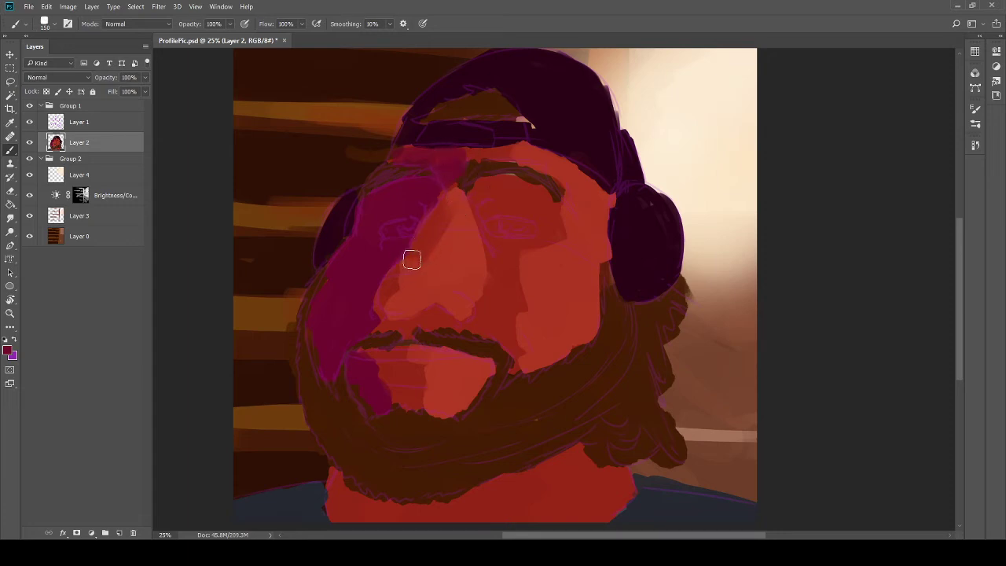
Step: Paint the nostril and the shadow under the nose in dark magenta with a 60 px brush
key("bracketleft")
key("bracketleft")
key("bracketleft")
key("bracketleft")
key("bracketleft")
key("bracketleft")
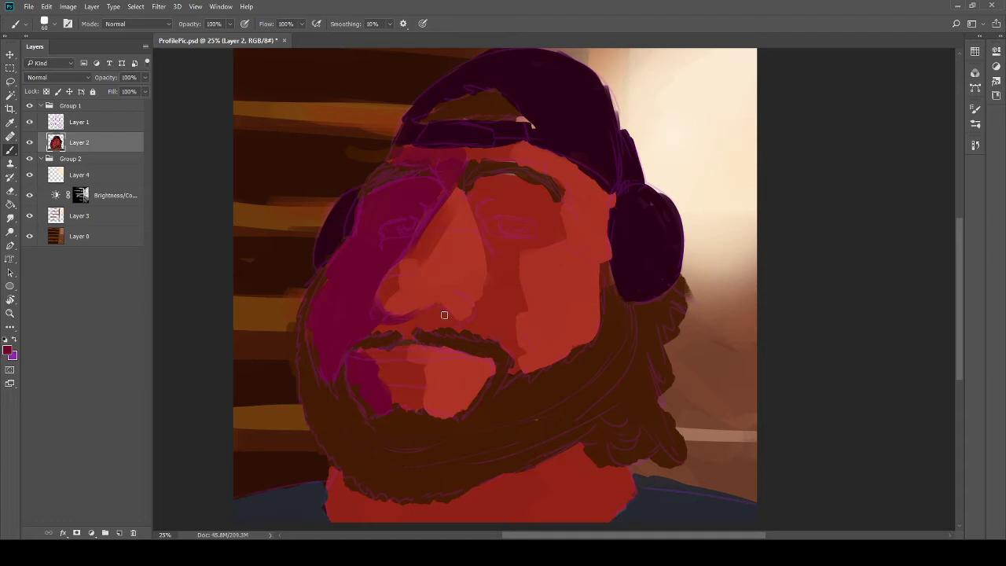
mouse_move(453, 315)
left_mouse_down()
mouse_move(430, 315)
mouse_move(378, 313)
left_mouse_up()
left_click_drag(413, 316, 410, 324)
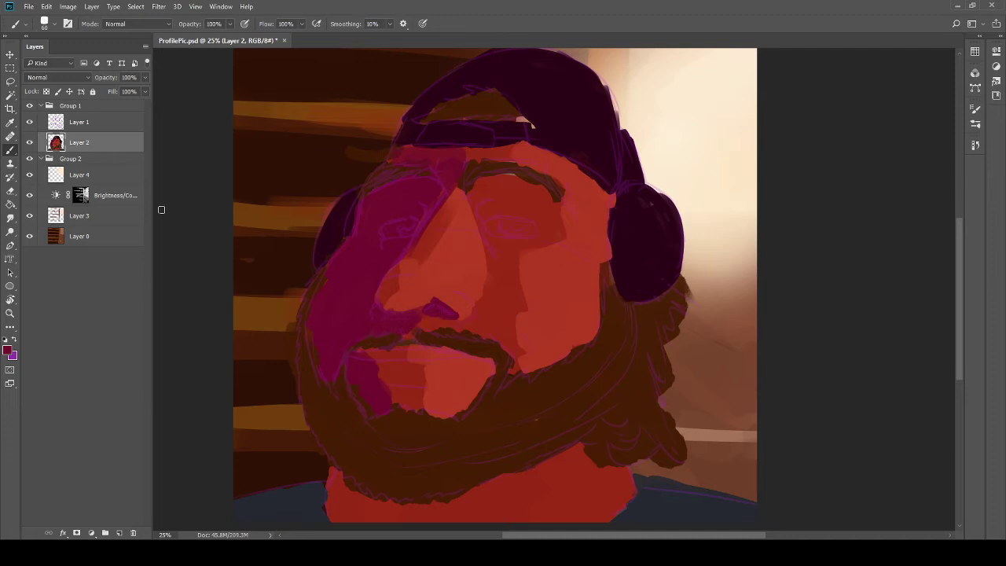
Step: Hide the sketch layer and add a Hue/Saturation adjustment above Layer 2 that makes the colours more saturated
left_click(30, 123)
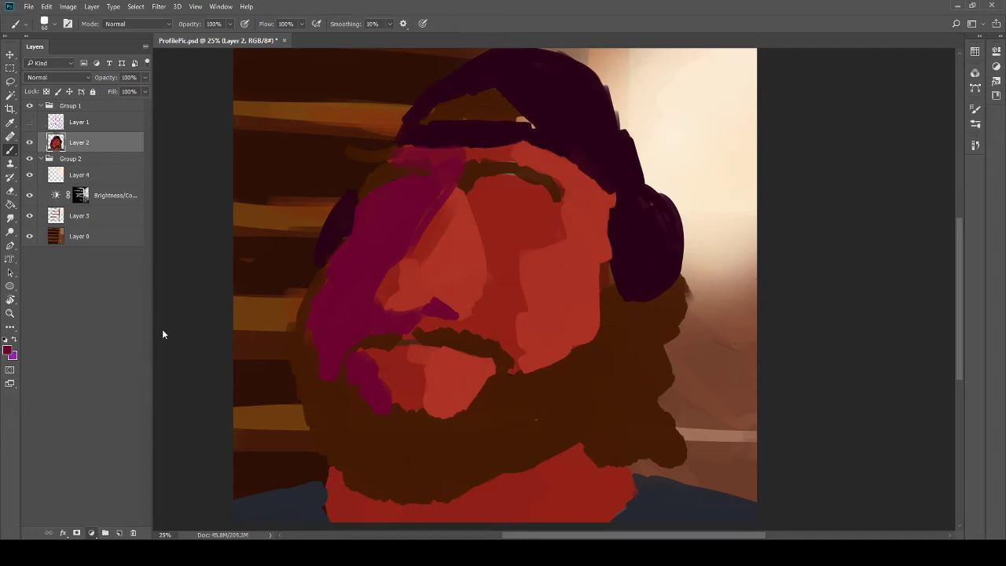
left_click(151, 393)
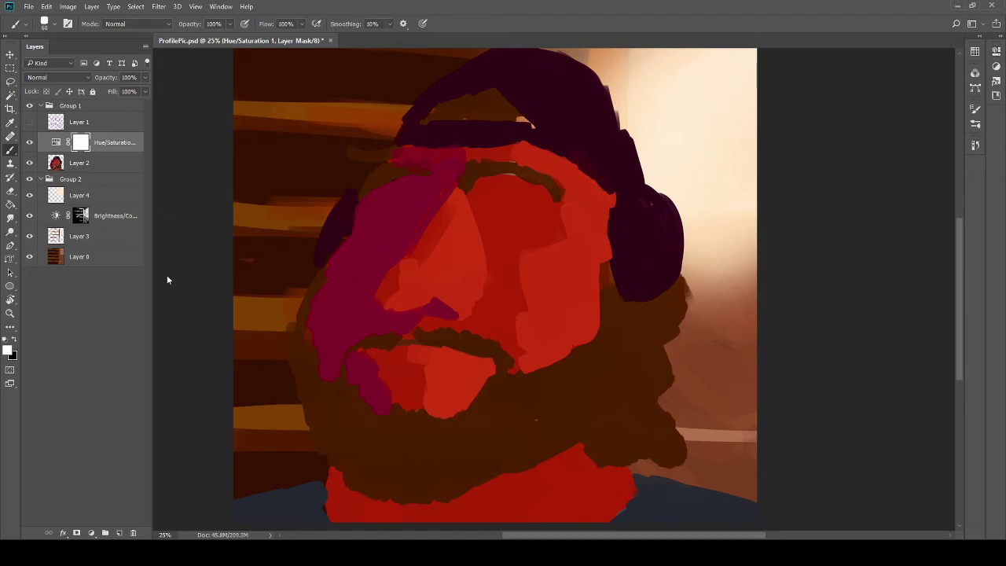
key("ctrl+alt+g")
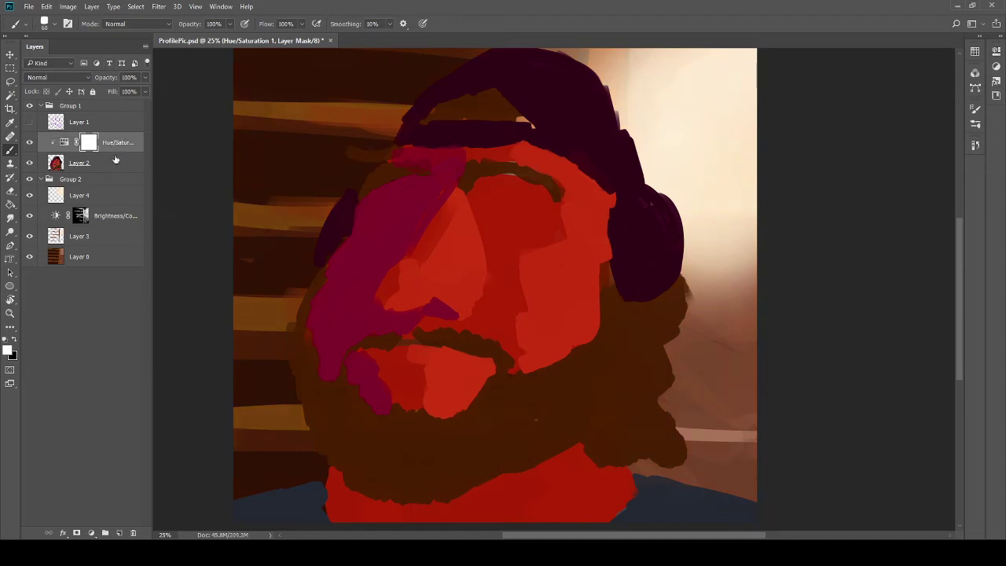
left_click(64, 143)
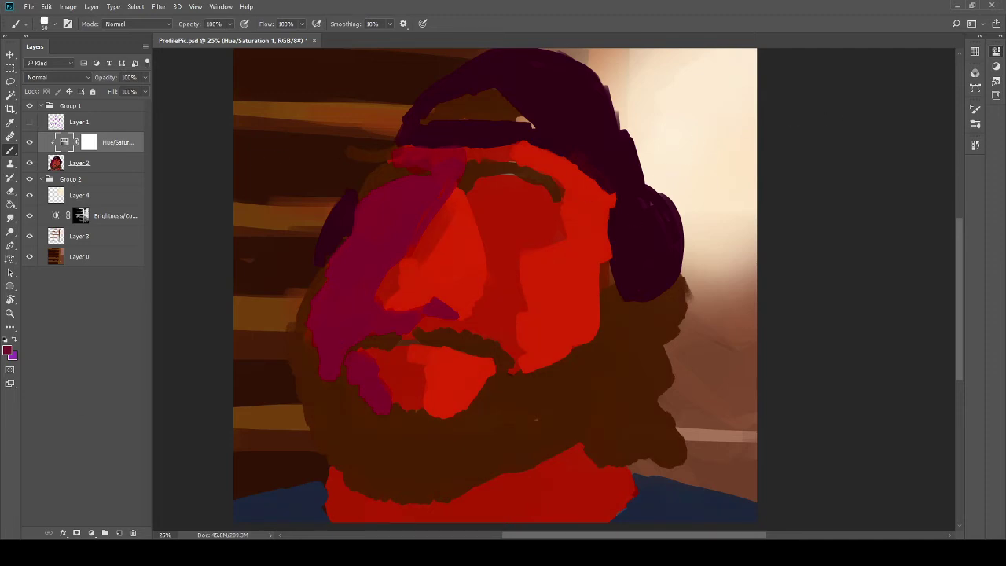
left_click(133, 533)
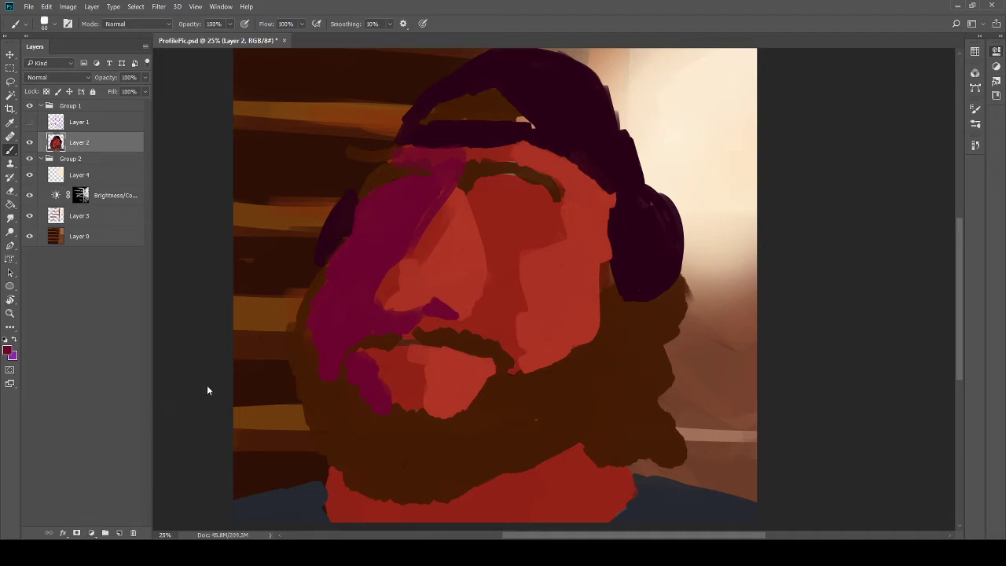
Step: Restore the Hue/Saturation adjustment above Layer 2, merge it with that layer and show the sketch layer
key("ctrl+z")
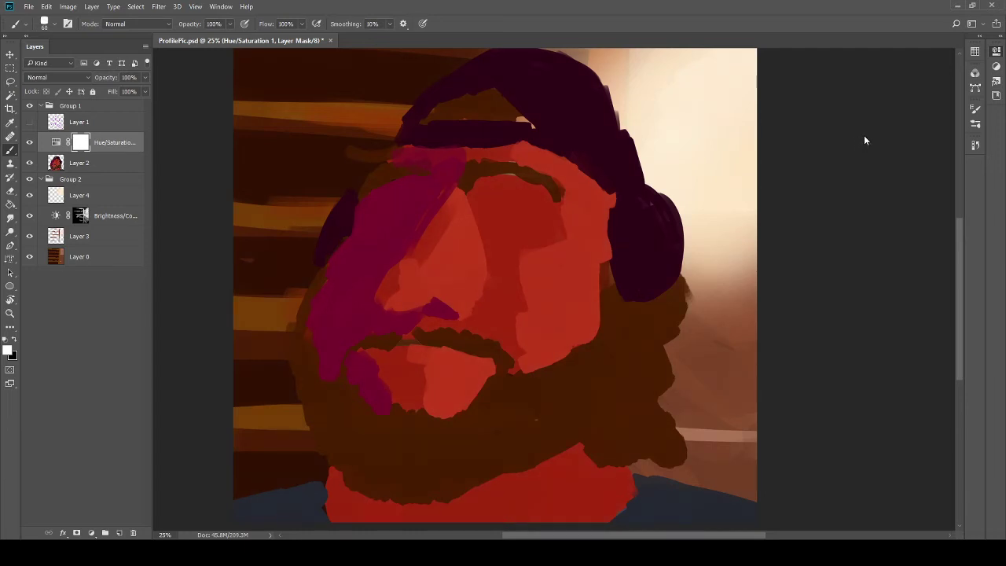
left_click(100, 165)
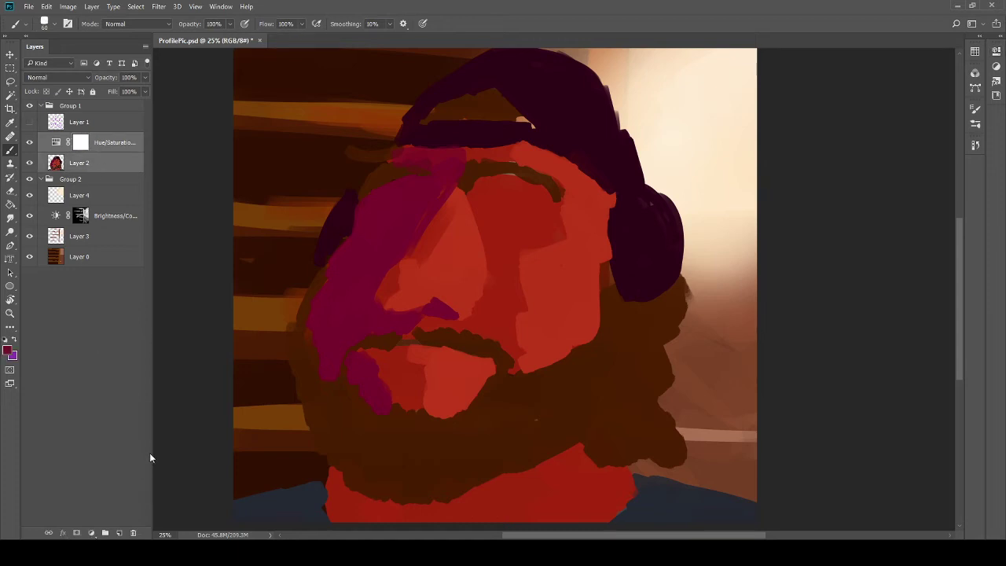
key("ctrl+e")
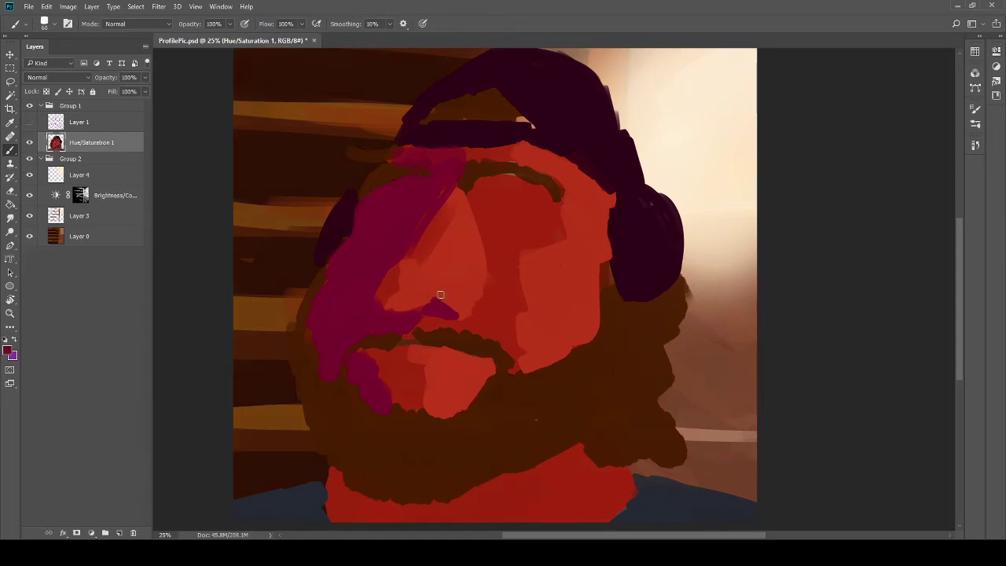
left_click(29, 123)
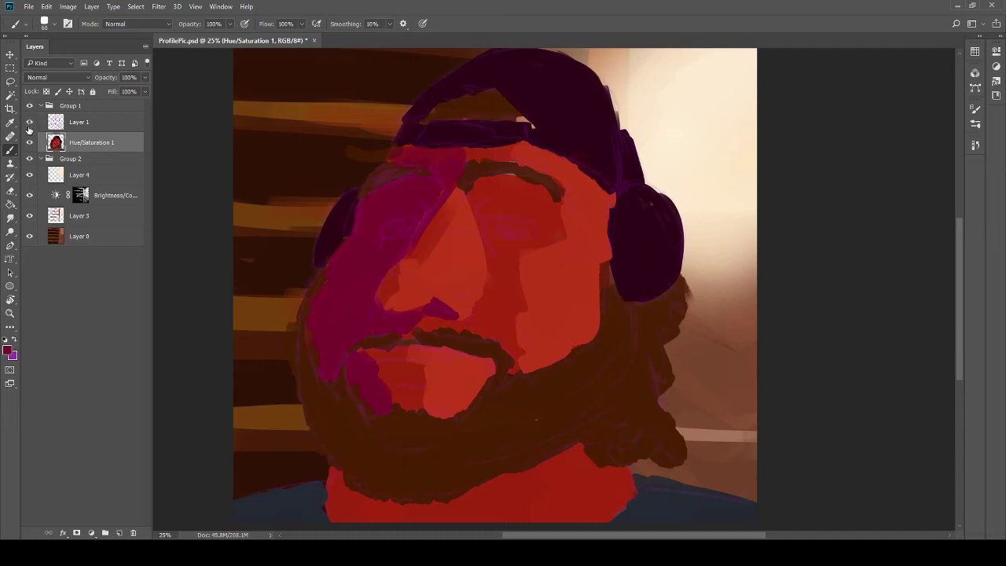
Step: Sample the dark magenta of the face shadow and block in the eye socket on the lit side with it
key("i")
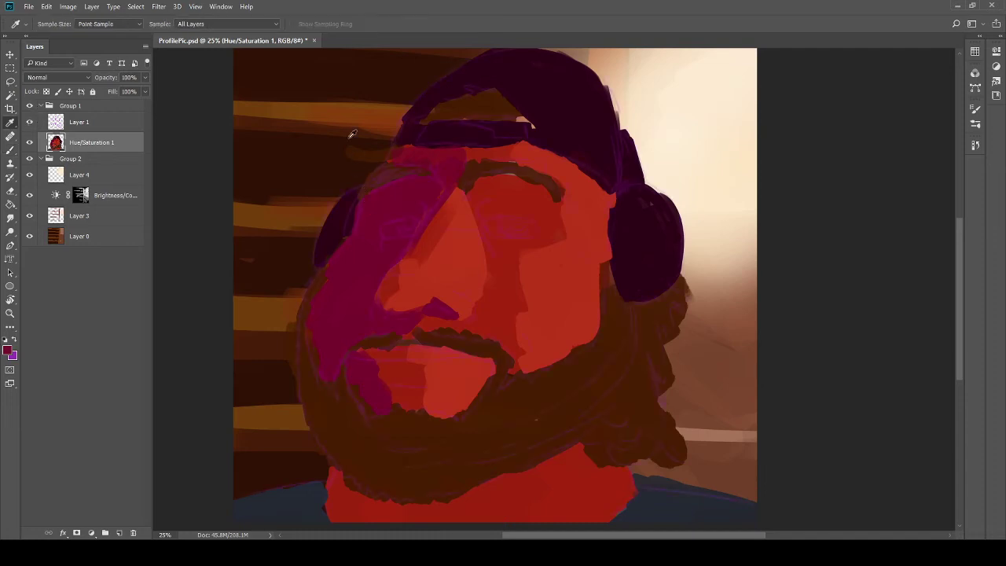
left_click(416, 287)
key("b")
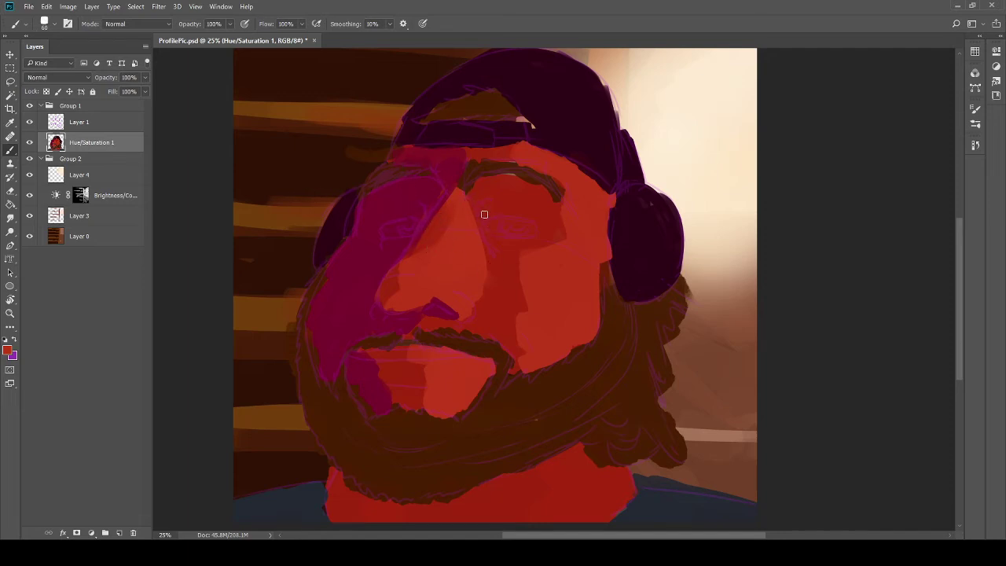
left_click(364, 268, "alt")
left_click_drag(485, 224, 506, 202)
mouse_move(491, 181)
left_mouse_down()
mouse_move(527, 185)
mouse_move(559, 217)
mouse_move(555, 233)
mouse_move(509, 233)
mouse_move(538, 241)
mouse_move(550, 225)
mouse_move(494, 228)
mouse_move(508, 214)
mouse_move(479, 215)
mouse_move(487, 191)
mouse_move(516, 185)
left_mouse_up()
key("bracketright")
key("bracketright")
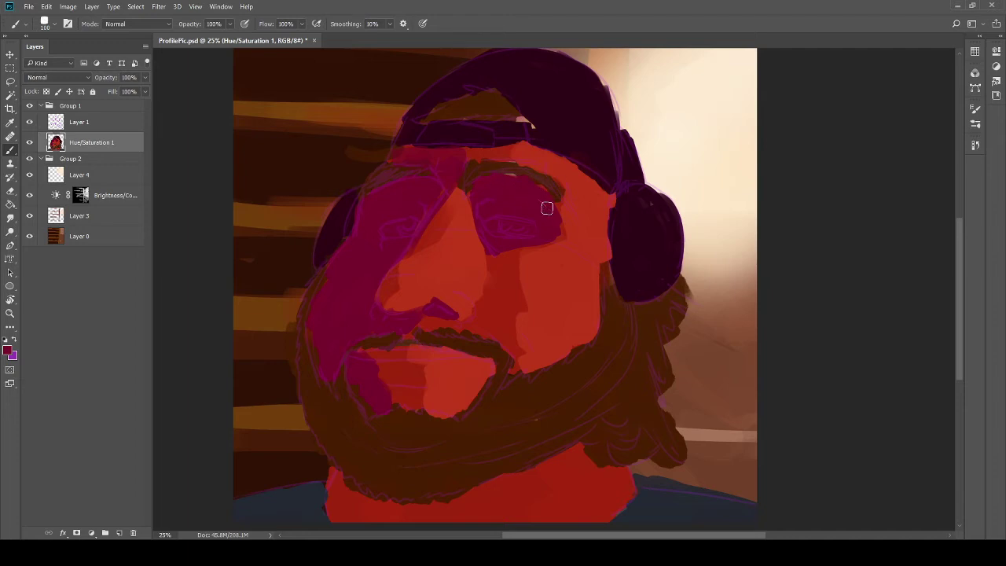
Step: Mix a crimson between the magenta and the cheek red and repaint the lit side's eye socket with the 100 px brush
key("i")
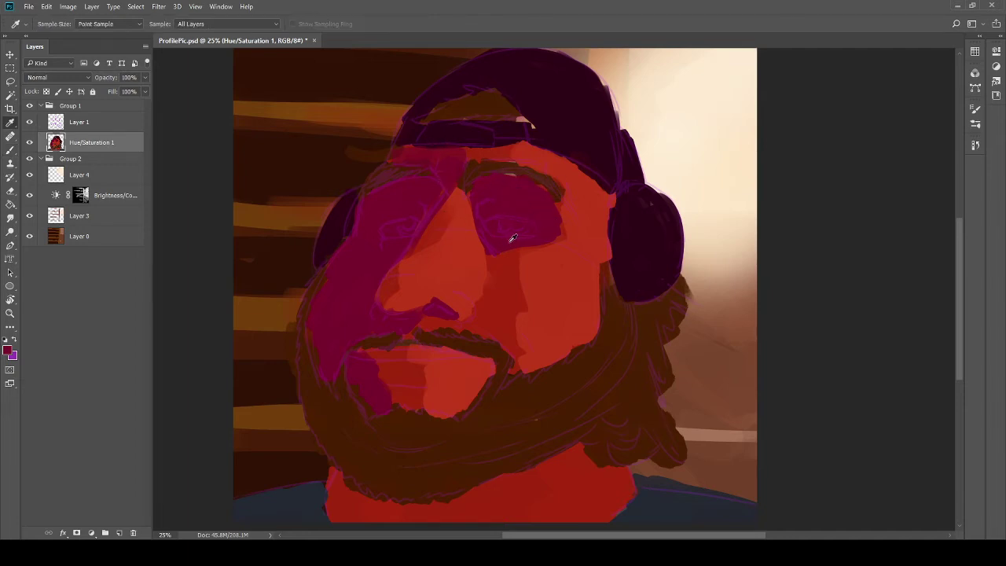
key("b")
left_click(503, 274)
key("i")
key("b")
mouse_move(498, 228)
left_mouse_down()
mouse_move(472, 197)
mouse_move(515, 182)
mouse_move(538, 193)
mouse_move(554, 226)
mouse_move(520, 239)
mouse_move(540, 230)
mouse_move(500, 223)
mouse_move(523, 196)
left_mouse_up()
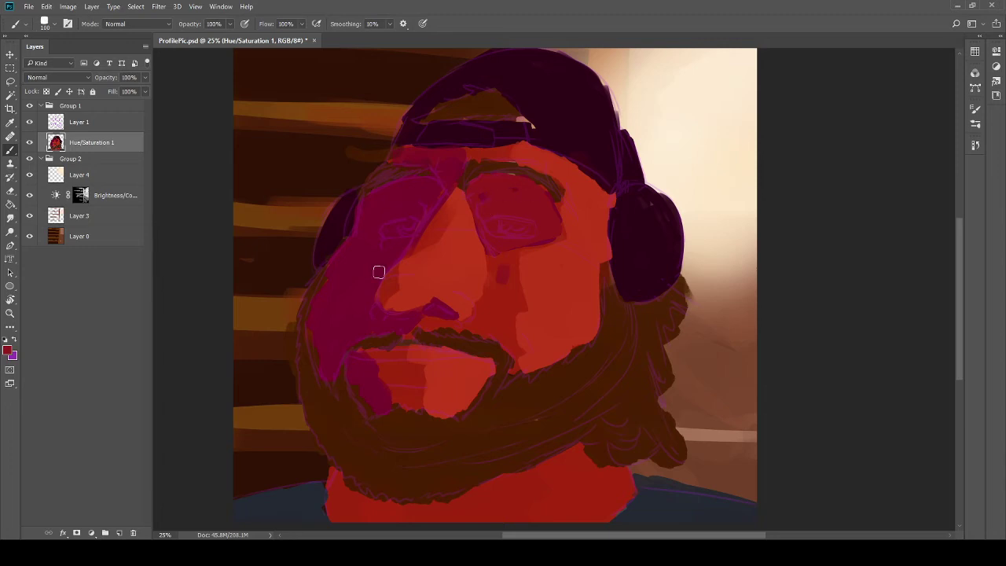
Step: Finish the crimson eye socket and cover the test dab on the cheek below it with the sampled cheek red
left_click_drag(380, 272, 370, 250)
key("ctrl+z")
mouse_move(508, 222)
left_mouse_down()
mouse_move(531, 202)
mouse_move(493, 185)
mouse_move(526, 240)
left_mouse_up()
left_click(512, 288, "alt")
left_click_drag(511, 287, 500, 275)
key("alt")
Step: Paint a crimson transition between the magenta shadow and the red skin around the mouth with a 70 px brush
left_click(519, 207, "alt")
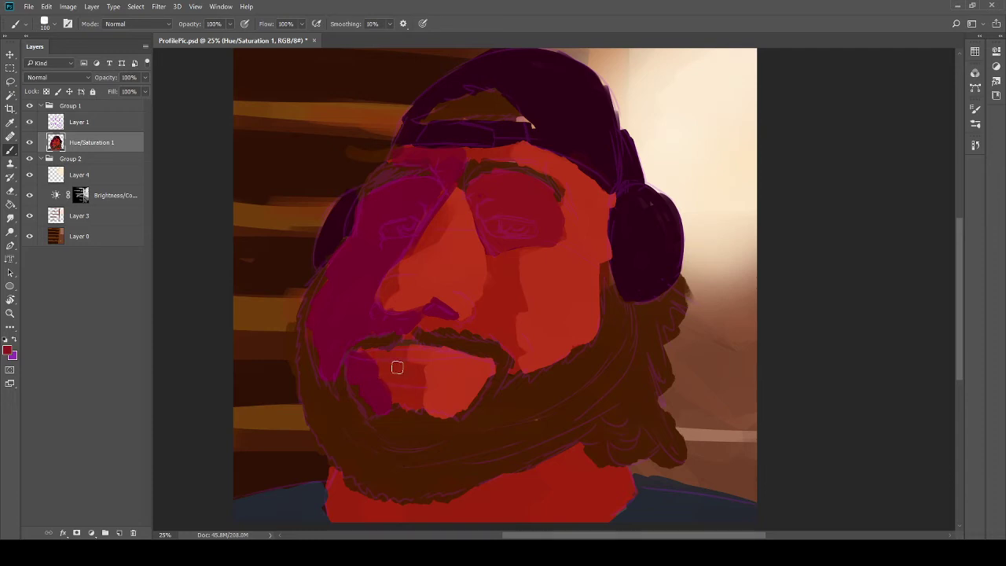
key("bracketleft")
key("bracketleft")
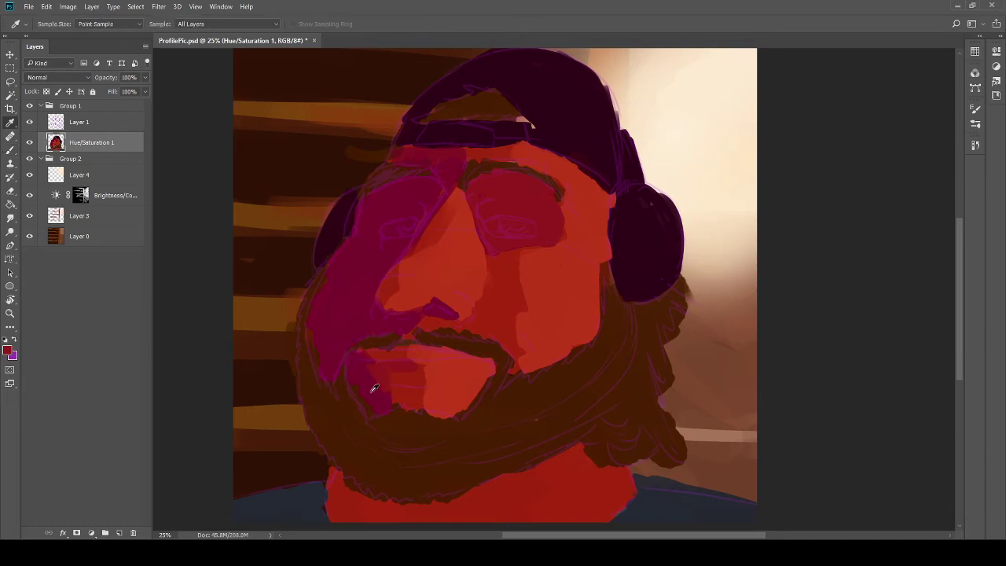
left_click(373, 378, "alt")
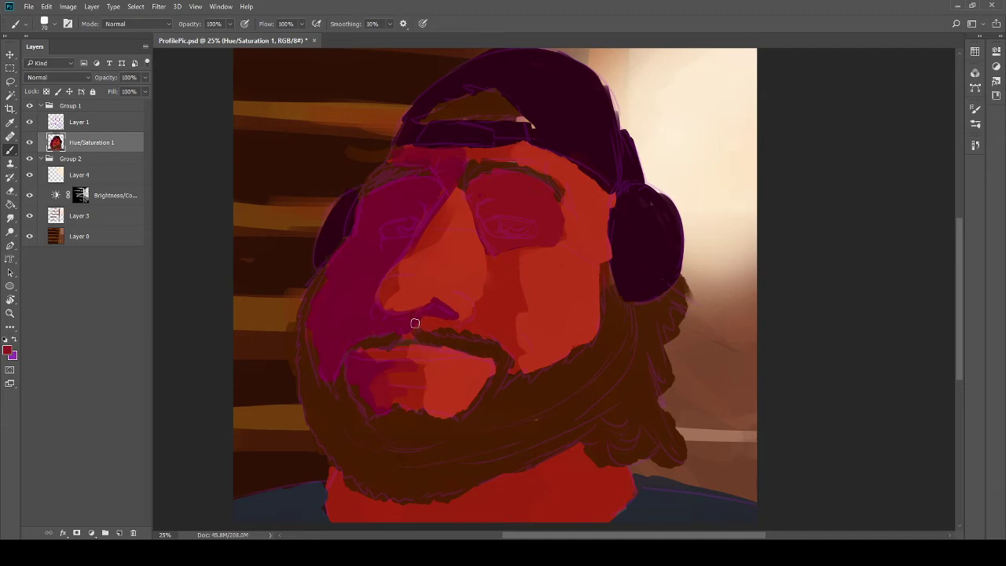
left_click_drag(411, 358, 411, 391)
Step: Sample the eye socket's crimson and paint the shadow around the nostril wing and the adjoining cheek crease
key("i")
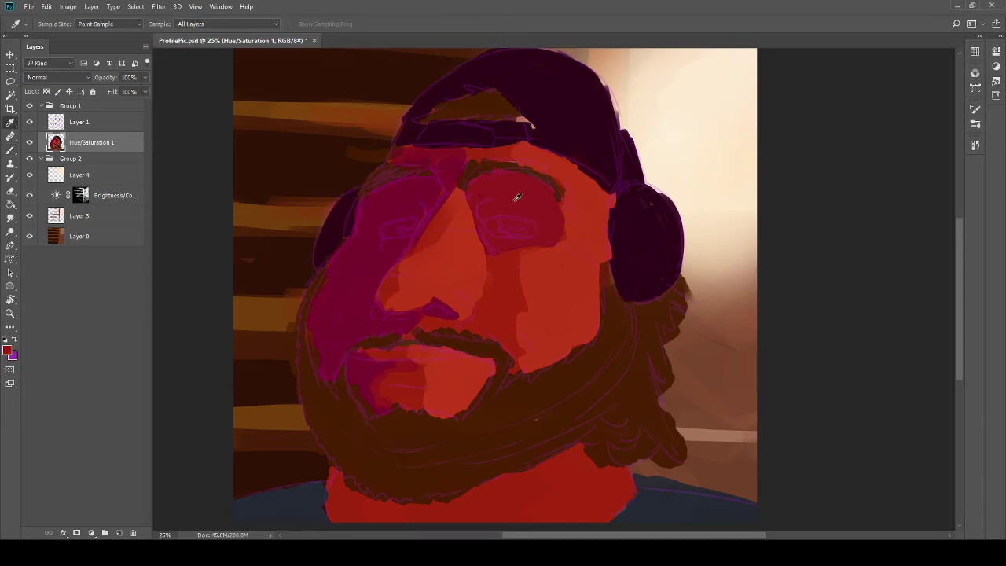
key("b")
left_click_drag(459, 293, 451, 285)
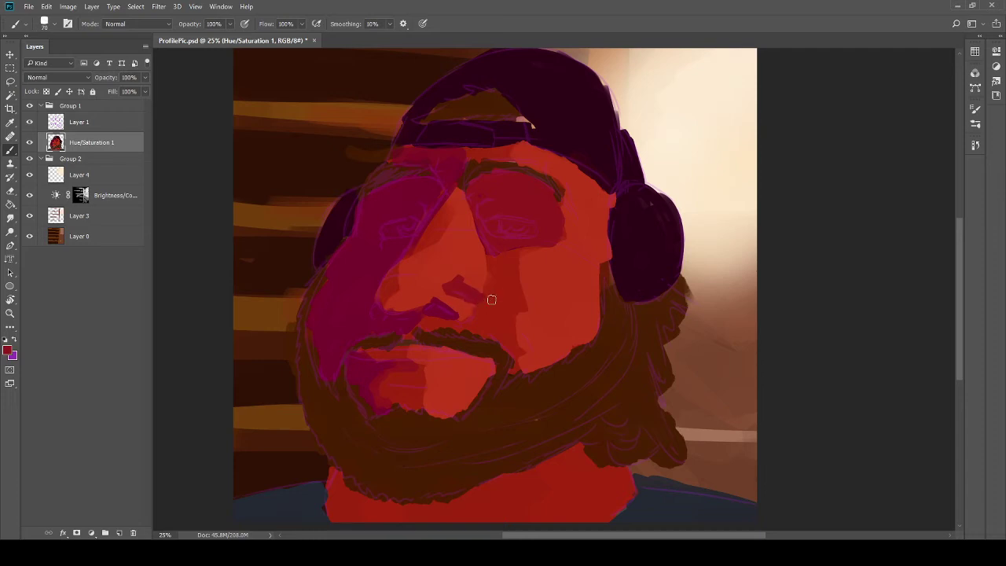
left_click_drag(489, 281, 488, 274)
left_click_drag(510, 284, 497, 315)
Step: Paint the shaded side of the neck in dark magenta and enlarge the brush to 200 px
key("i")
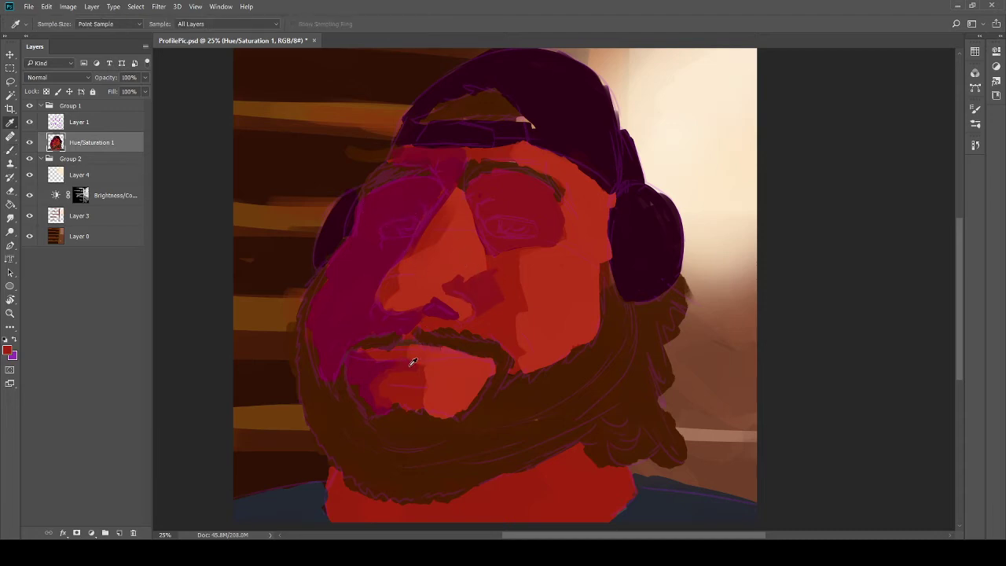
left_click_drag(409, 386, 433, 309)
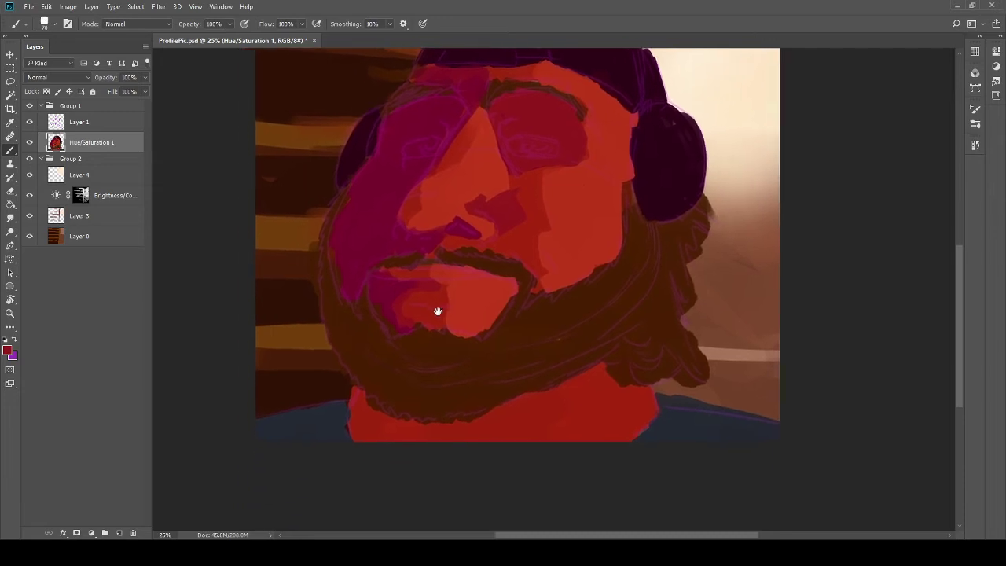
key("b")
mouse_move(346, 420)
left_mouse_down()
mouse_move(358, 385)
mouse_move(354, 422)
mouse_move(379, 420)
mouse_move(369, 418)
mouse_move(374, 408)
mouse_move(362, 419)
mouse_move(417, 432)
mouse_move(372, 401)
mouse_move(386, 377)
mouse_move(433, 420)
mouse_move(463, 415)
mouse_move(404, 428)
mouse_move(506, 426)
left_mouse_up()
key("bracketright")
key("bracketright")
key("bracketright")
key("bracketright")
key("bracketright")
Step: Sample the crimson from the eye socket and cover the rest of the neck with it
key("i")
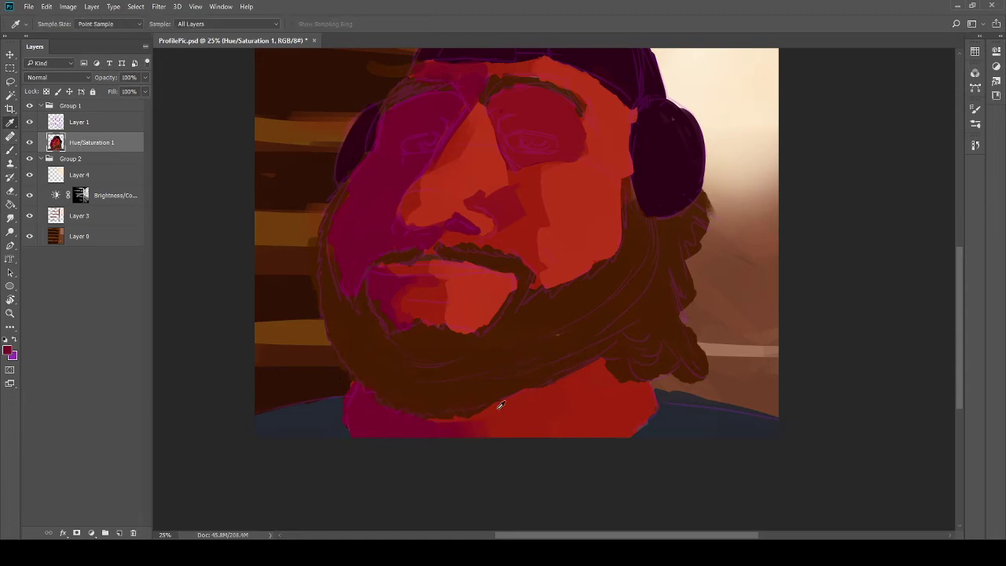
left_click(571, 135)
key("b")
mouse_move(440, 409)
left_mouse_down()
mouse_move(434, 433)
mouse_move(498, 396)
mouse_move(463, 414)
mouse_move(499, 408)
mouse_move(486, 419)
mouse_move(581, 392)
mouse_move(549, 427)
mouse_move(548, 403)
mouse_move(594, 366)
mouse_move(617, 405)
mouse_move(642, 402)
mouse_move(617, 386)
left_mouse_up()
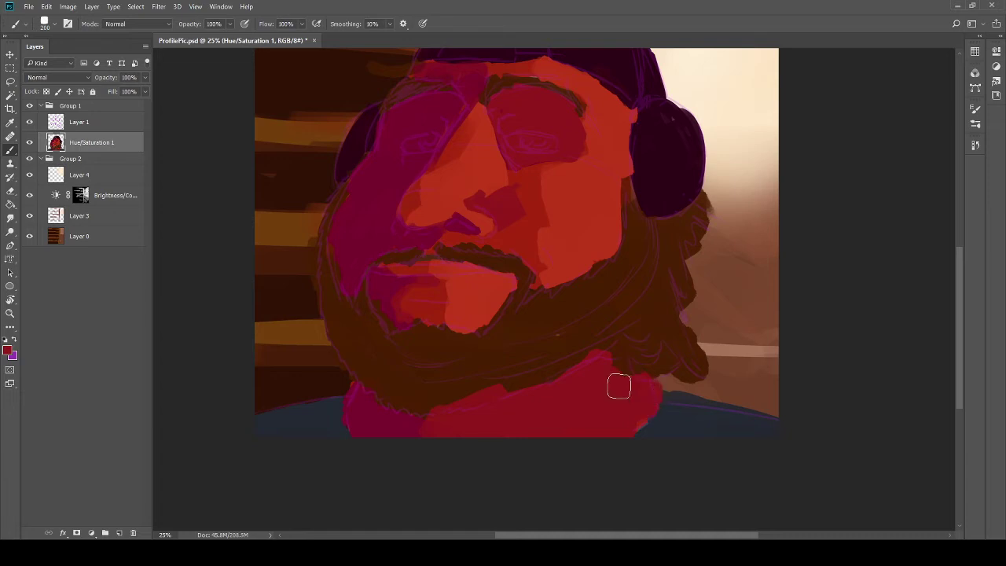
mouse_move(550, 305)
left_mouse_down()
mouse_move(562, 375)
mouse_move(533, 384)
mouse_move(517, 348)
left_mouse_up()
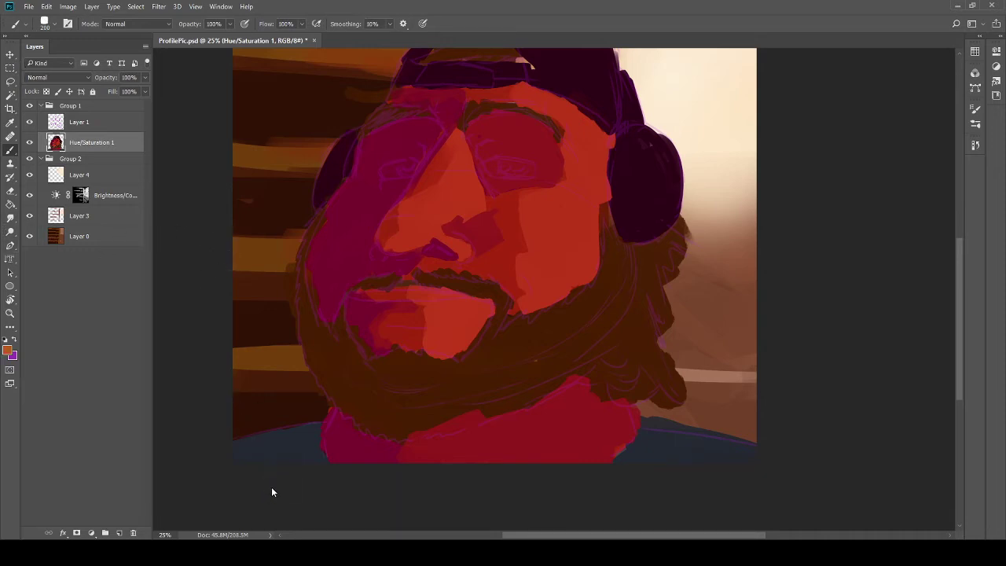
left_click(577, 424, "alt")
left_click(396, 410, "alt")
mouse_move(621, 417)
left_mouse_down()
mouse_move(606, 427)
mouse_move(559, 394)
left_mouse_up()
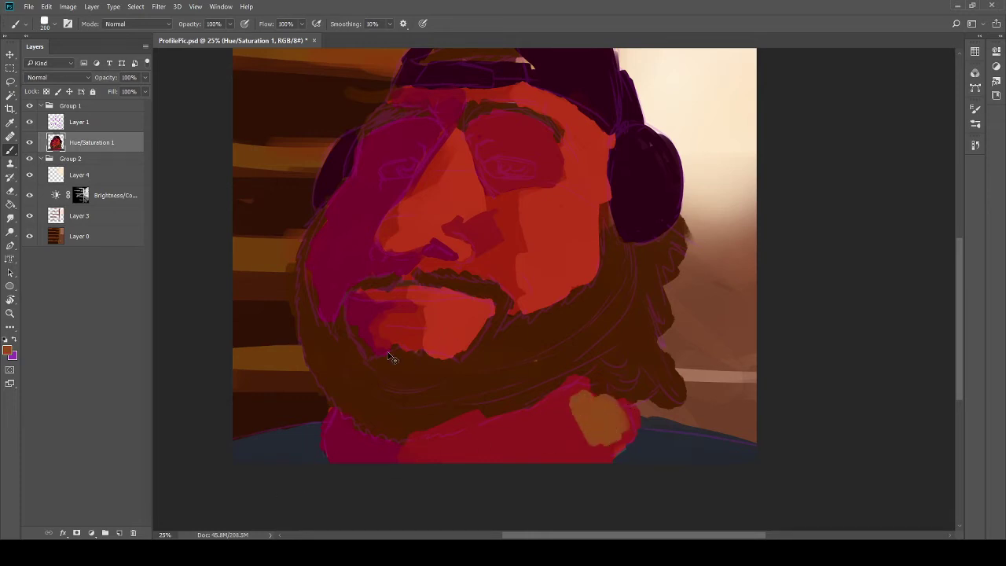
key("ctrl+z")
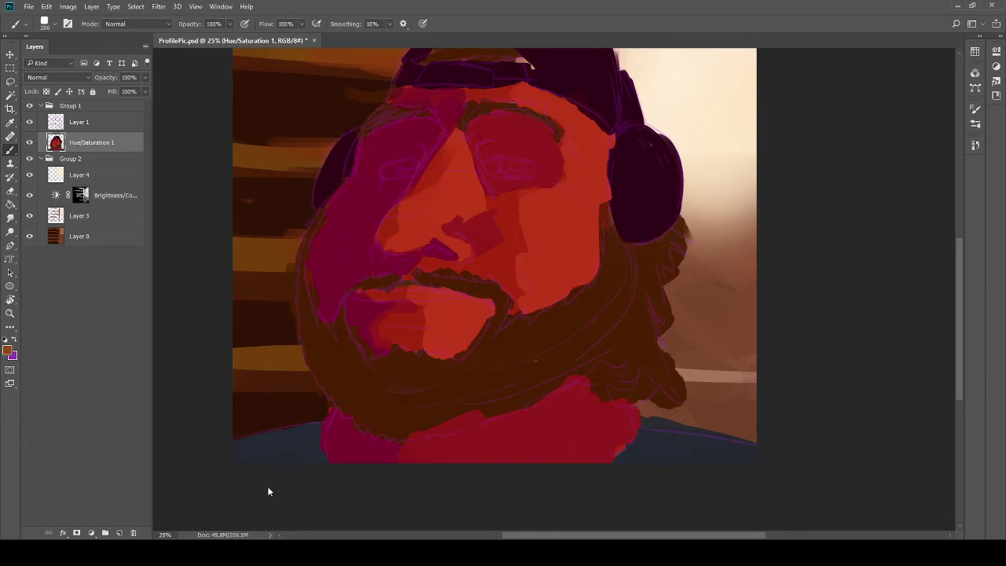
mouse_move(550, 435)
left_mouse_down()
mouse_move(570, 417)
mouse_move(617, 431)
left_mouse_up()
key("ctrl+z")
left_click_drag(552, 422, 586, 433)
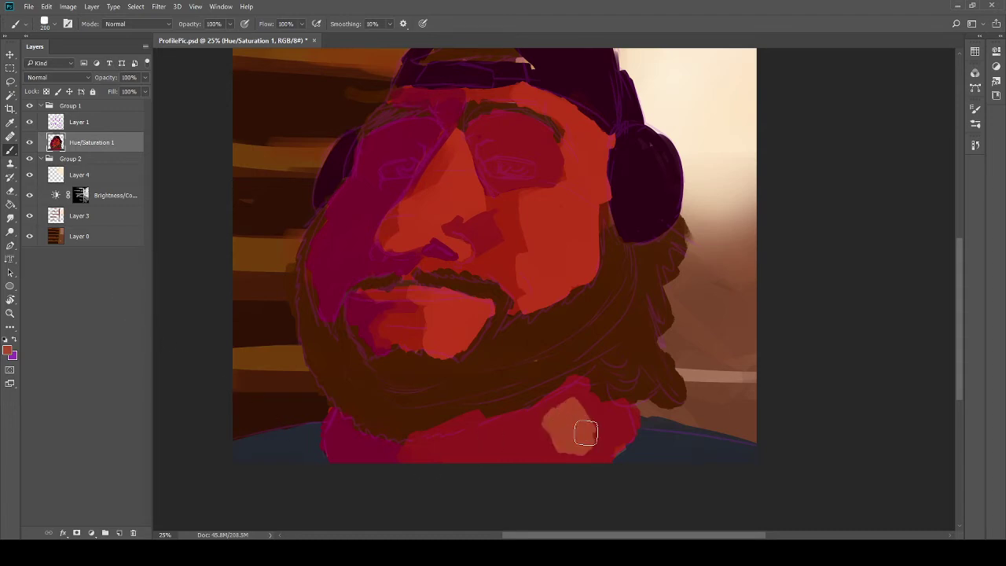
key("ctrl+z")
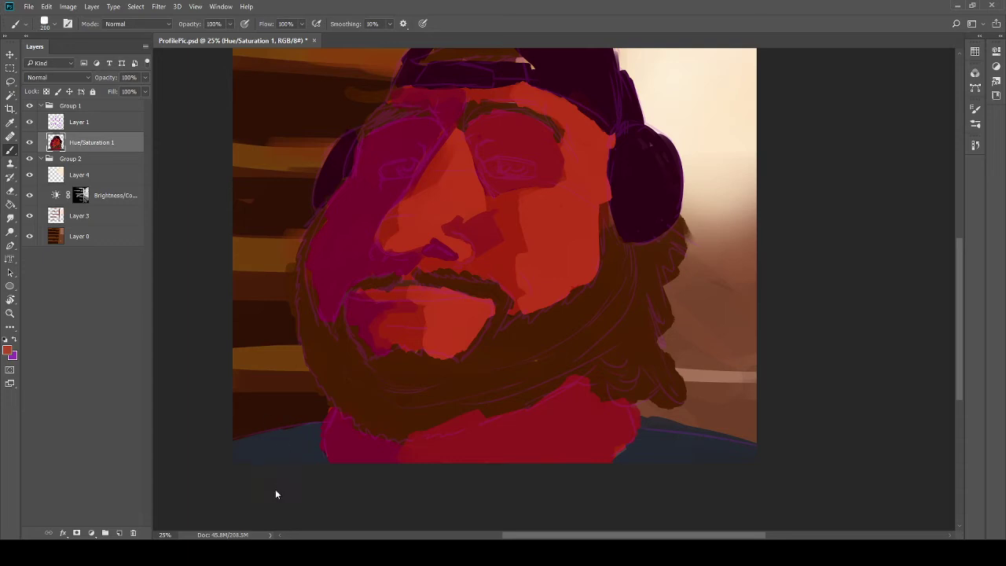
Step: Block in the lit plane of the neck below the beard with the lighter red sampled from the cheek
mouse_move(555, 440)
left_mouse_down()
mouse_move(603, 411)
mouse_move(579, 399)
mouse_move(540, 415)
mouse_move(579, 386)
mouse_move(520, 423)
mouse_move(512, 445)
mouse_move(560, 451)
mouse_move(593, 432)
mouse_move(578, 459)
mouse_move(621, 438)
left_mouse_up()
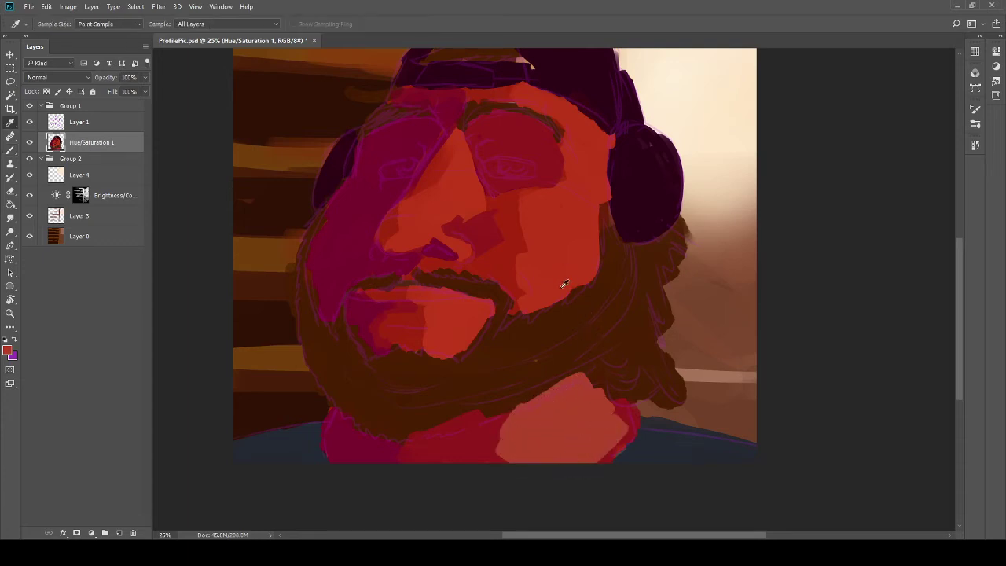
mouse_move(524, 439)
left_mouse_down()
mouse_move(565, 398)
mouse_move(594, 401)
mouse_move(618, 407)
mouse_move(620, 428)
mouse_move(595, 455)
mouse_move(598, 424)
mouse_move(568, 428)
mouse_move(516, 460)
mouse_move(519, 426)
mouse_move(496, 441)
left_mouse_up()
Step: Paint a medium-red transition along the beard's edge and between the crimson and lit neck planes with a 200 px brush
key("i")
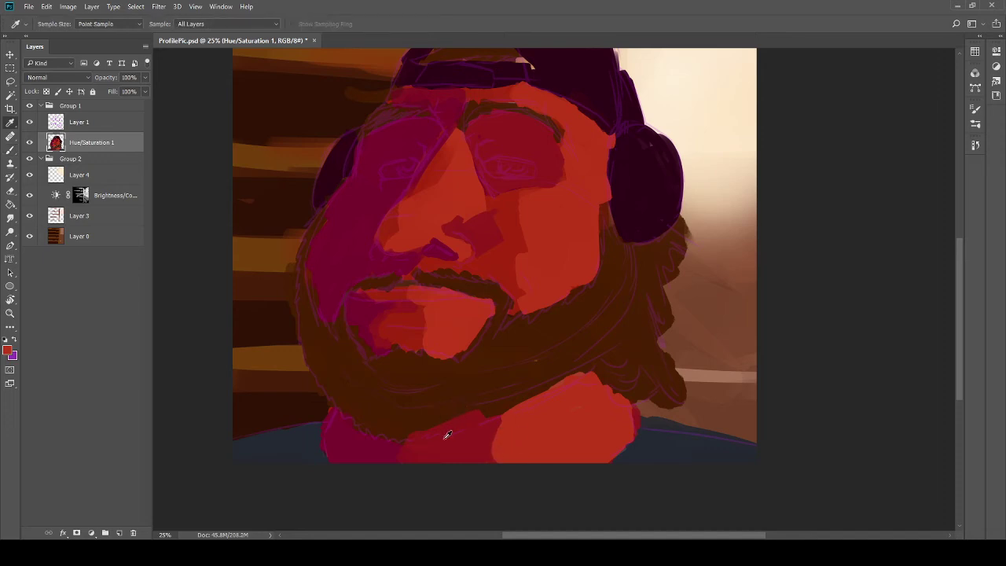
key("b")
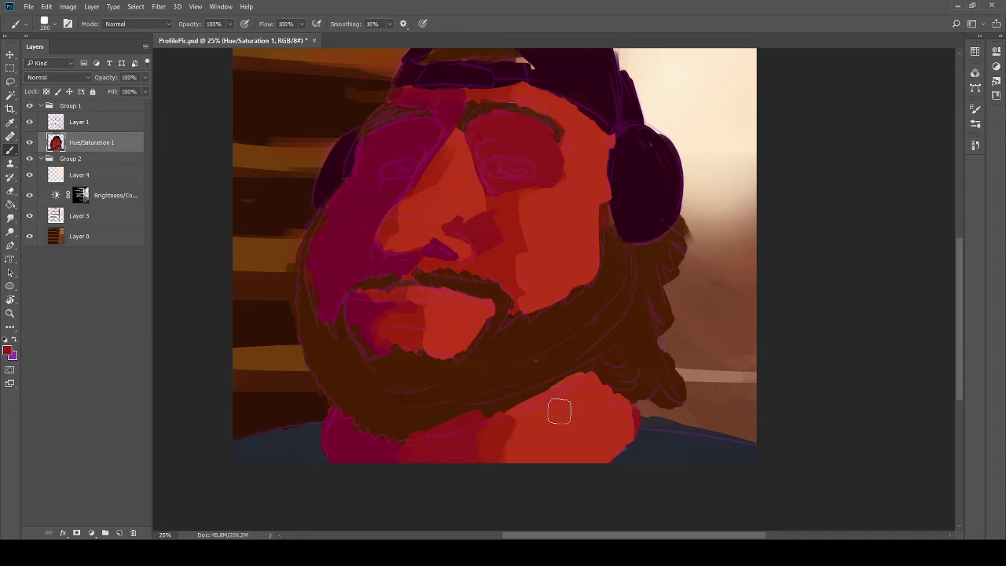
key("bracketleft")
key("bracketleft")
key("bracketleft")
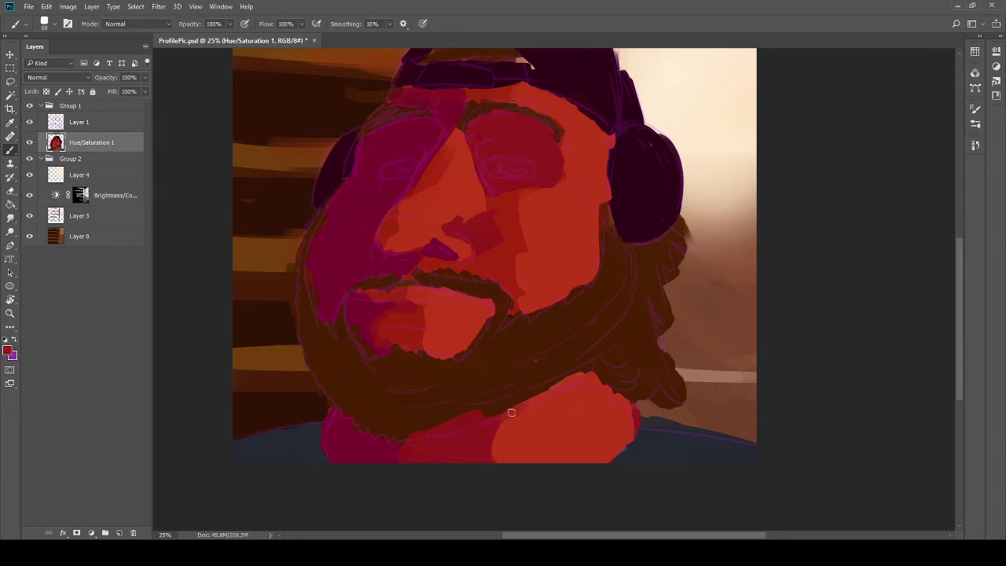
key("bracketright")
key("bracketright")
key("bracketright")
key("bracketright")
key("bracketright")
mouse_move(487, 427)
left_mouse_down()
mouse_move(555, 390)
mouse_move(605, 389)
left_mouse_up()
mouse_move(495, 412)
left_mouse_down()
mouse_move(487, 427)
mouse_move(505, 456)
mouse_move(493, 458)
left_mouse_up()
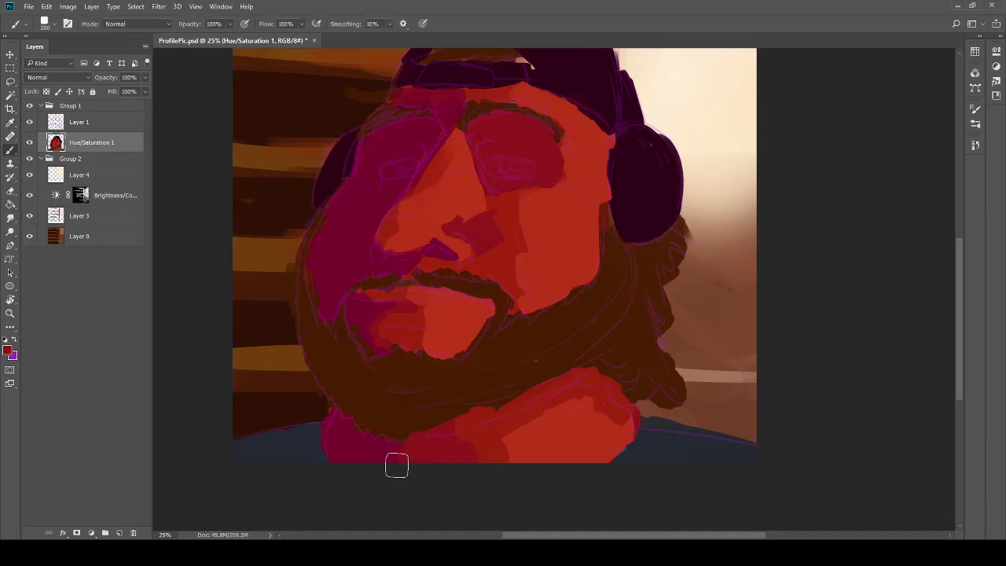
Step: Sample the beard's dark brown, repaint the beard's lower edge over the neck and hide the sketch layer
key("i")
key("b")
mouse_move(427, 352)
left_mouse_down()
mouse_move(438, 377)
mouse_move(427, 389)
mouse_move(491, 314)
mouse_move(454, 330)
left_mouse_up()
key("i")
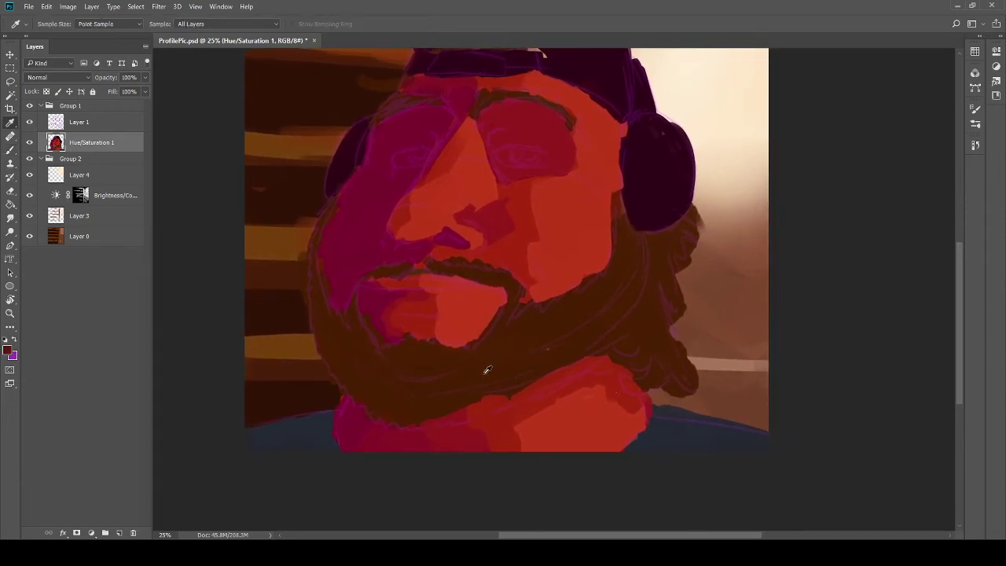
key("b")
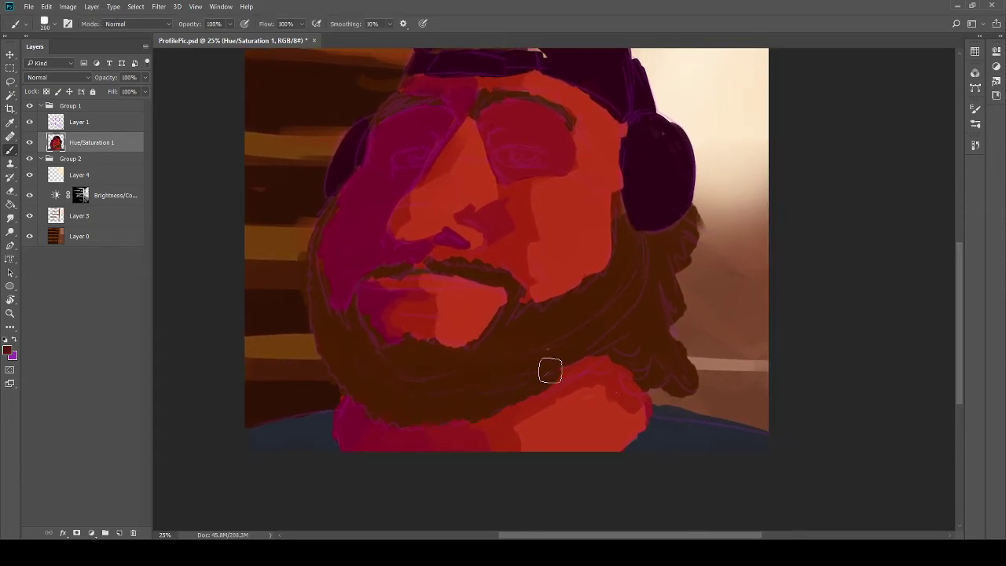
mouse_move(550, 370)
left_mouse_down()
mouse_move(600, 333)
mouse_move(582, 351)
mouse_move(593, 346)
left_mouse_up()
left_click(29, 123)
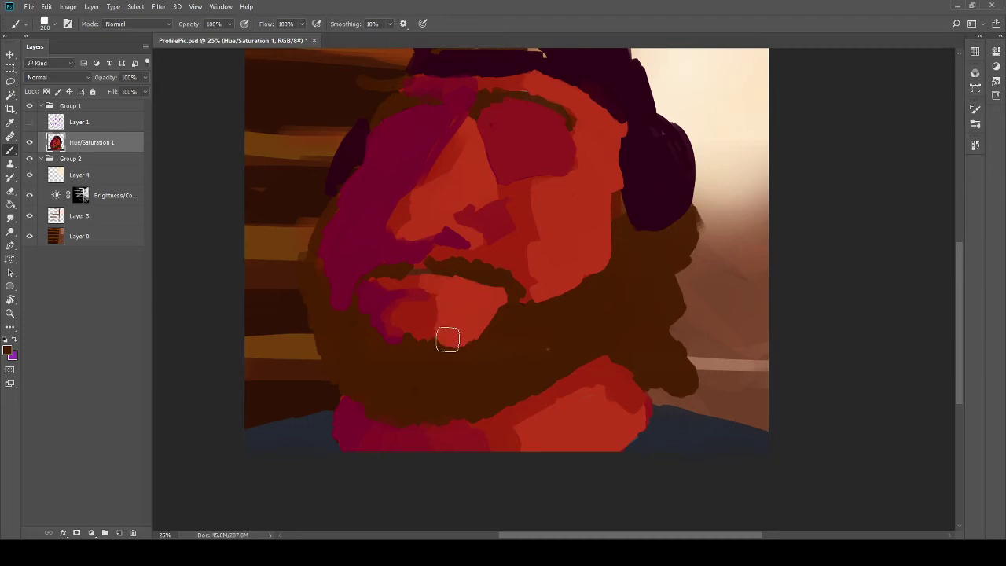
left_click_drag(443, 338, 379, 315)
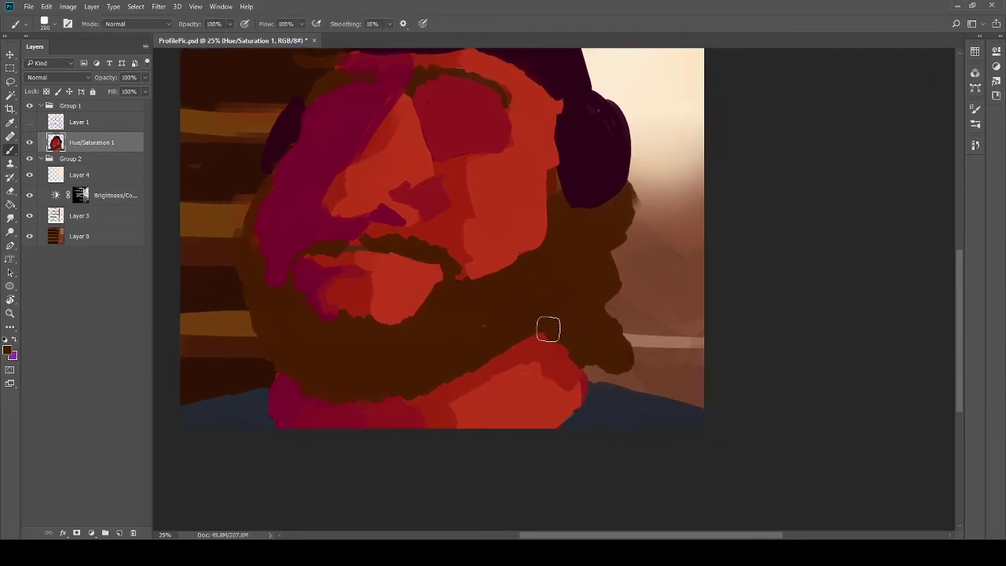
Step: Extend the dark brown hair over the outer edge of the lit neck and compare the painting with the sketch layer hidden and shown
mouse_move(560, 374)
left_mouse_down()
mouse_move(573, 382)
mouse_move(571, 355)
mouse_move(541, 336)
left_mouse_up()
mouse_move(485, 252)
left_mouse_down()
mouse_move(644, 281)
mouse_move(657, 309)
left_mouse_up()
left_click_drag(538, 296, 535, 311)
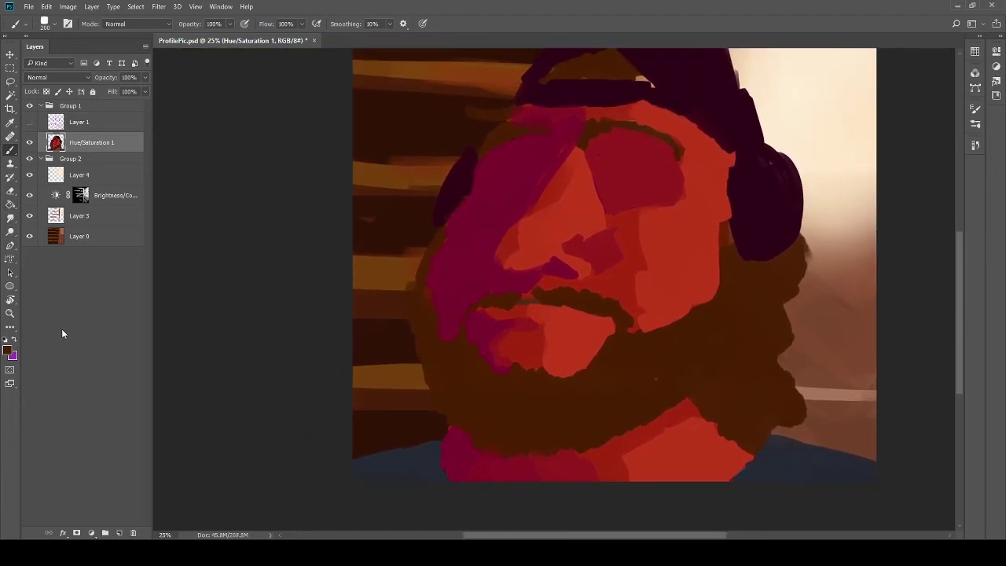
left_click(30, 123)
left_click(30, 124)
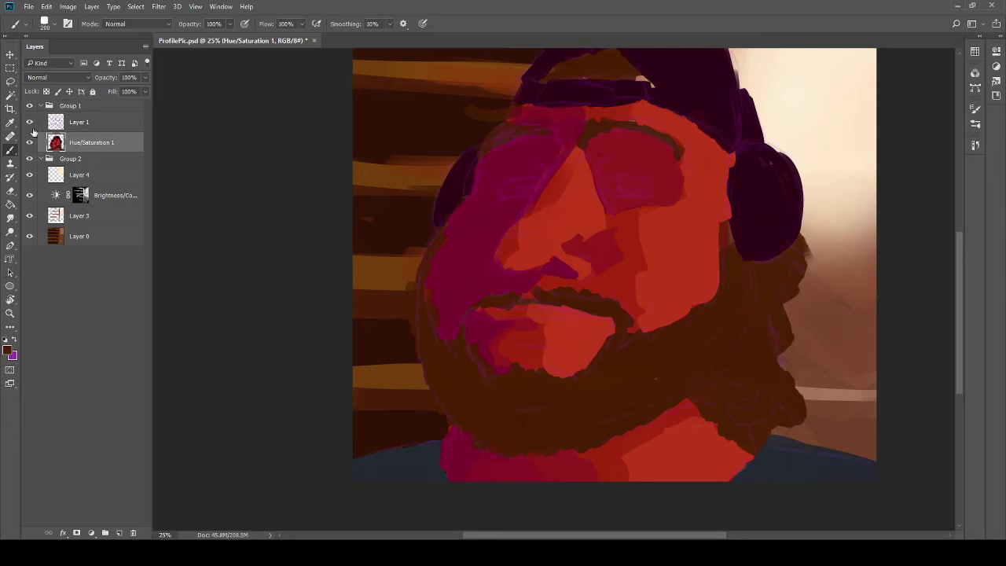
left_click(30, 123)
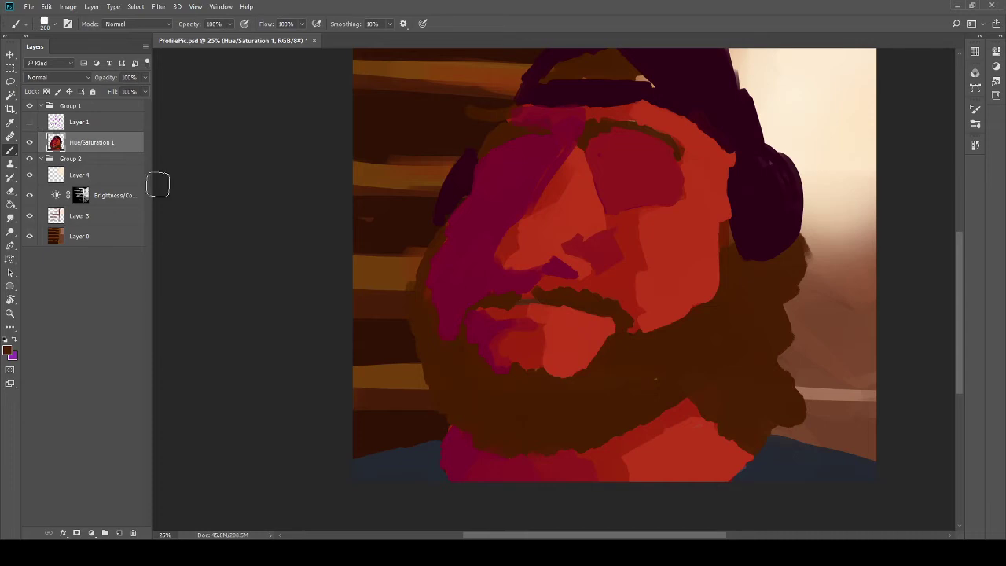
left_click_drag(459, 281, 344, 321)
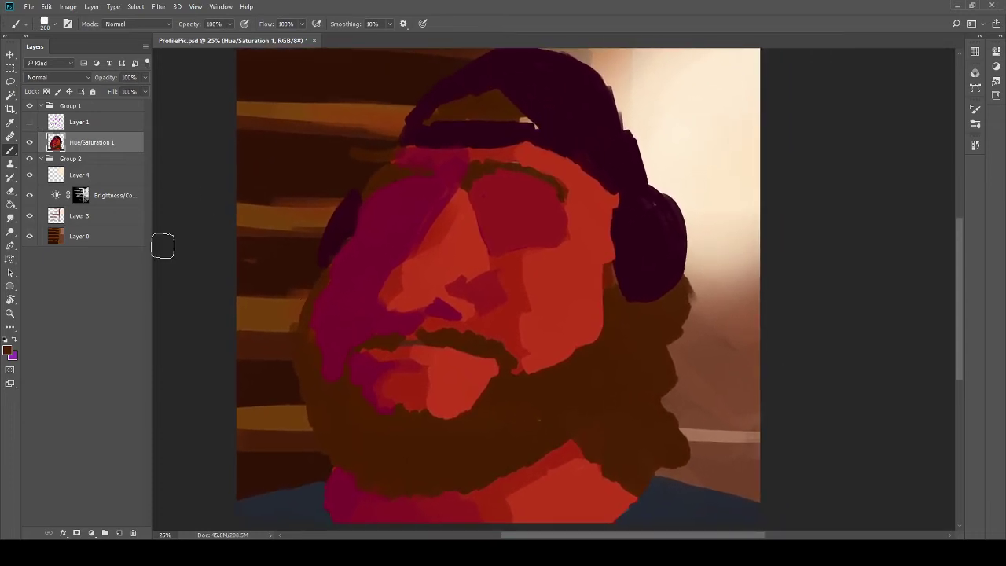
left_click(30, 123)
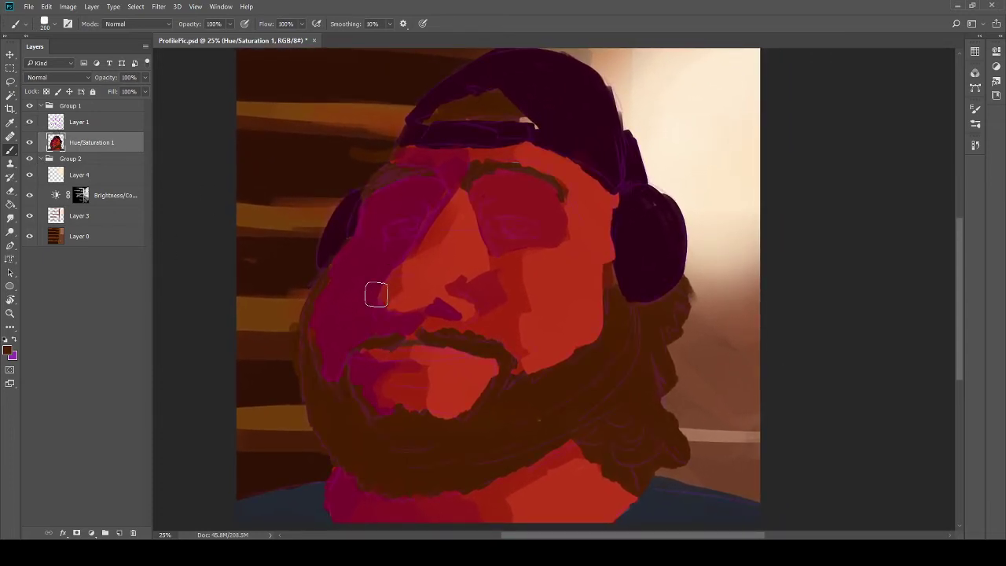
Step: Reduce the brush to 50 px and sample the dark crimson from the shaded side of the face
key("bracketleft")
key("bracketleft")
key("bracketleft")
key("bracketleft")
key("bracketleft")
key("ctrl+plus")
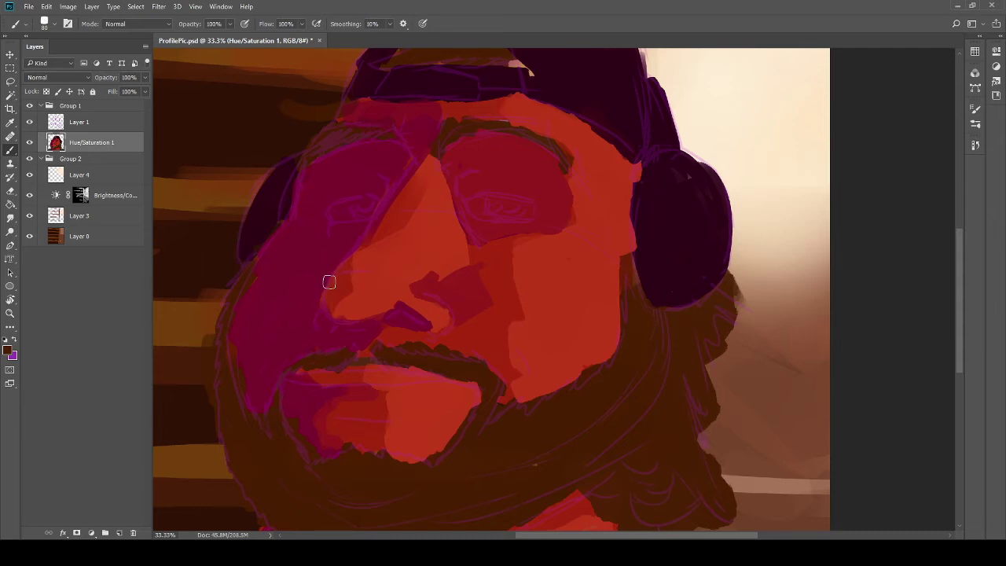
key("bracketleft")
key("bracketleft")
key("bracketleft")
left_click_drag(319, 375, 472, 254)
key("i")
key("b")
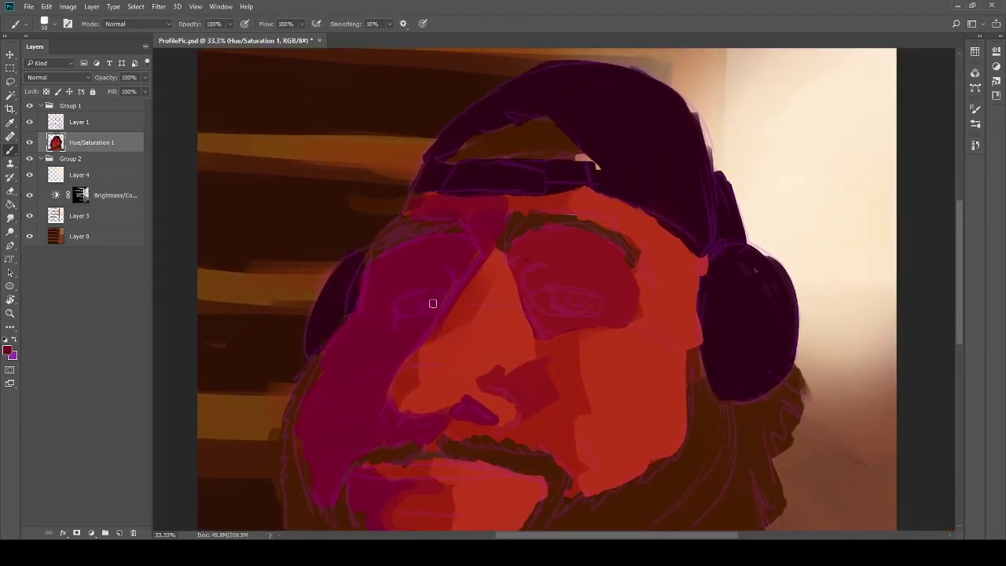
left_click_drag(453, 244, 474, 189)
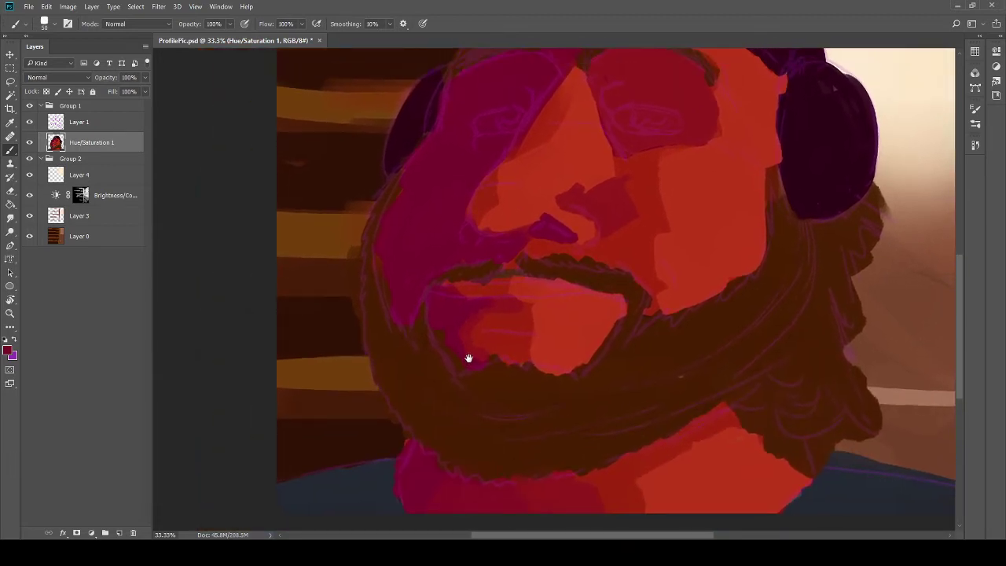
left_click_drag(468, 358, 467, 361)
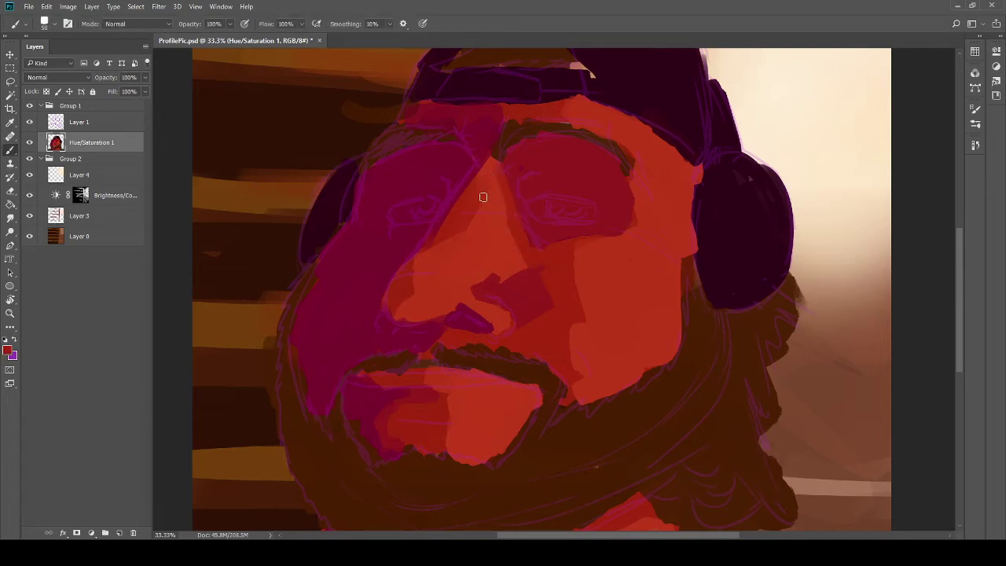
Step: Cover the upper nose bridge between the eye sockets with the medium red, enlarging the brush to 100 px
left_click_drag(489, 191, 500, 216)
key("bracketright")
key("bracketright")
key("bracketright")
key("bracketright")
key("bracketright")
left_click_drag(498, 205, 521, 257)
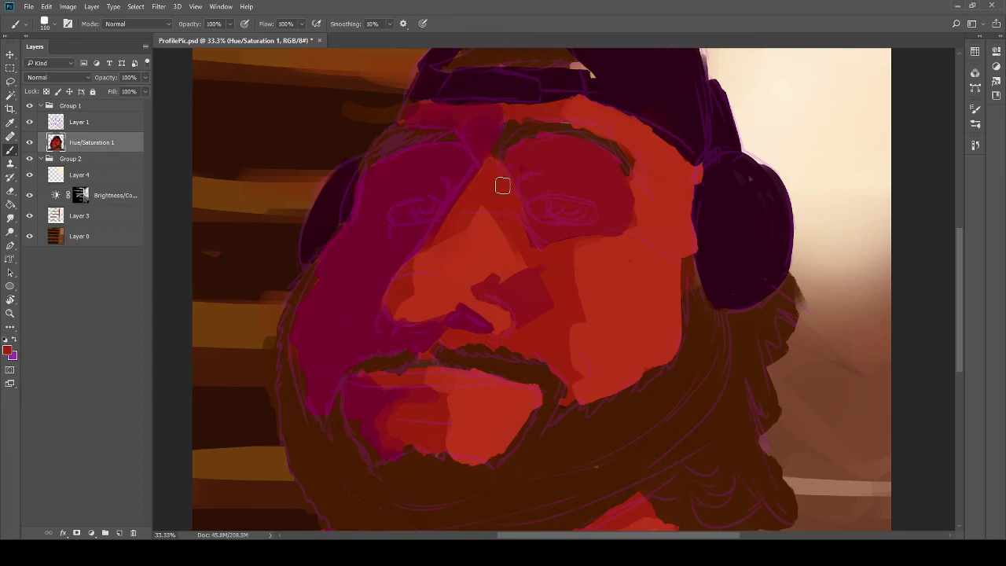
left_click(490, 181, "alt")
mouse_move(488, 167)
left_mouse_down()
mouse_move(508, 198)
mouse_move(496, 191)
mouse_move(498, 157)
mouse_move(522, 148)
mouse_move(481, 168)
mouse_move(474, 194)
mouse_move(482, 171)
mouse_move(515, 254)
left_mouse_up()
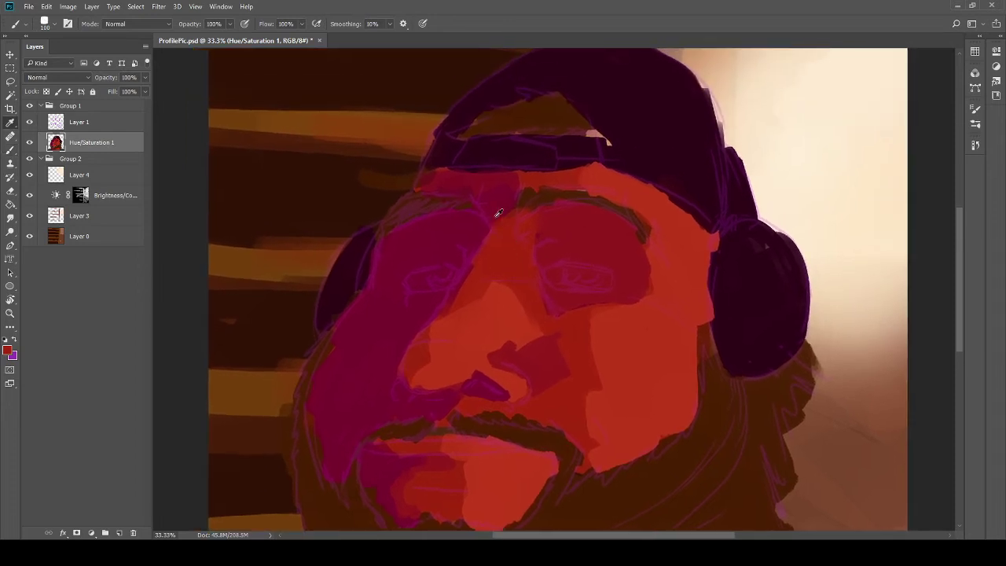
Step: Paint the forehead below the cap with crimson sampled from between the brows, and widen the medium-red plane on the chin
left_click(496, 213, "alt")
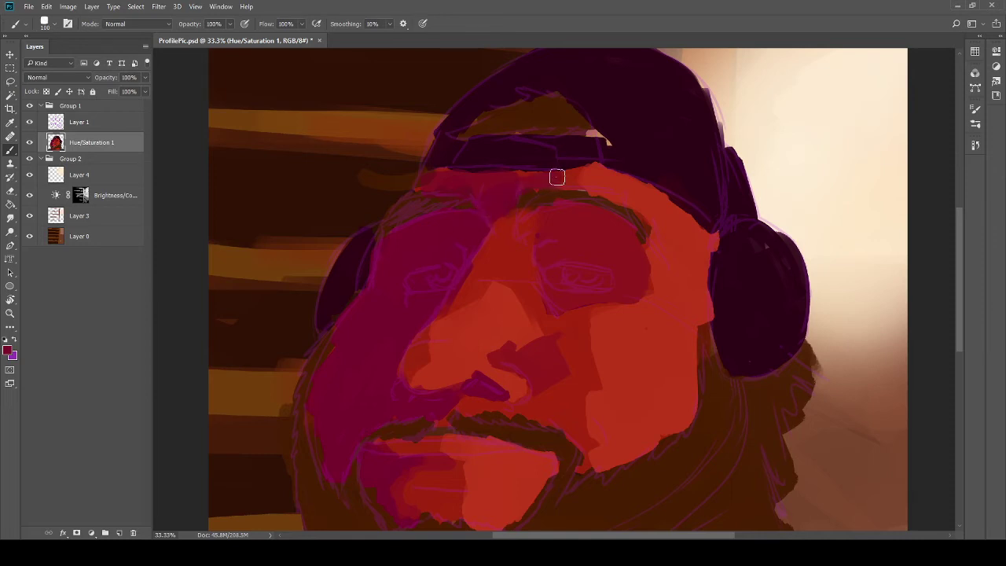
mouse_move(556, 177)
left_mouse_down()
mouse_move(478, 185)
mouse_move(424, 177)
left_mouse_up()
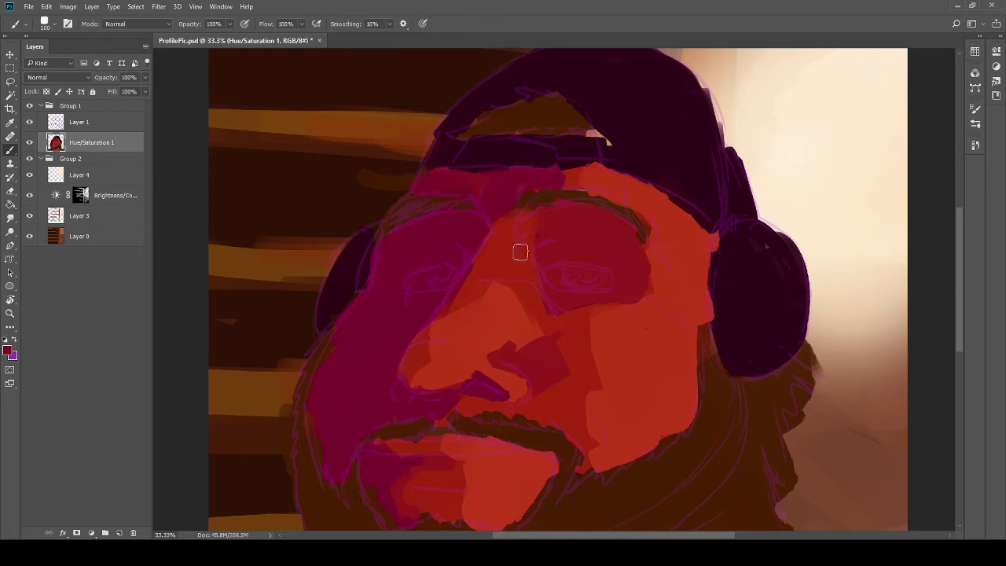
mouse_move(520, 251)
left_mouse_down()
mouse_move(512, 198)
mouse_move(461, 272)
mouse_move(521, 299)
mouse_move(553, 288)
mouse_move(570, 254)
mouse_move(555, 278)
mouse_move(507, 272)
left_mouse_up()
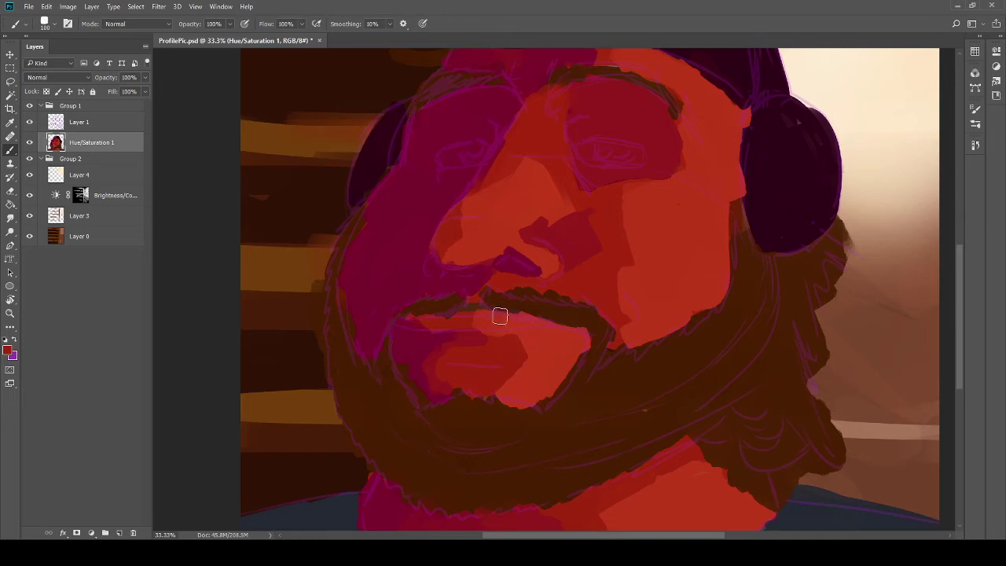
Step: Paint the upper lip bright crimson with a 50 px brush and check it with the sketch layer hidden
key("i")
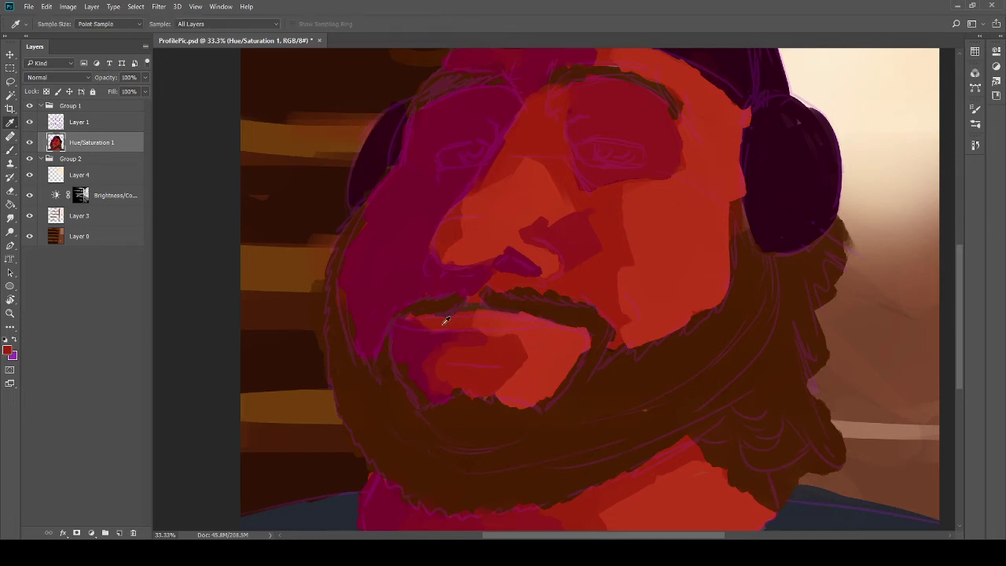
key("b")
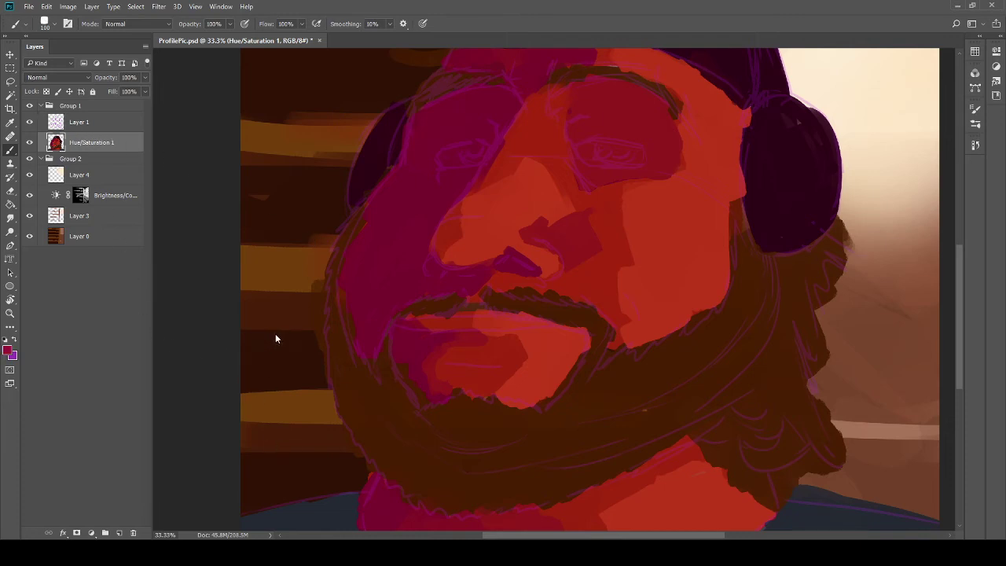
key("bracketleft")
key("bracketleft")
key("bracketleft")
key("bracketleft")
key("bracketleft")
mouse_move(441, 322)
left_mouse_down()
mouse_move(479, 322)
mouse_move(430, 321)
mouse_move(532, 322)
mouse_move(406, 322)
mouse_move(555, 326)
mouse_move(502, 324)
mouse_move(526, 316)
left_mouse_up()
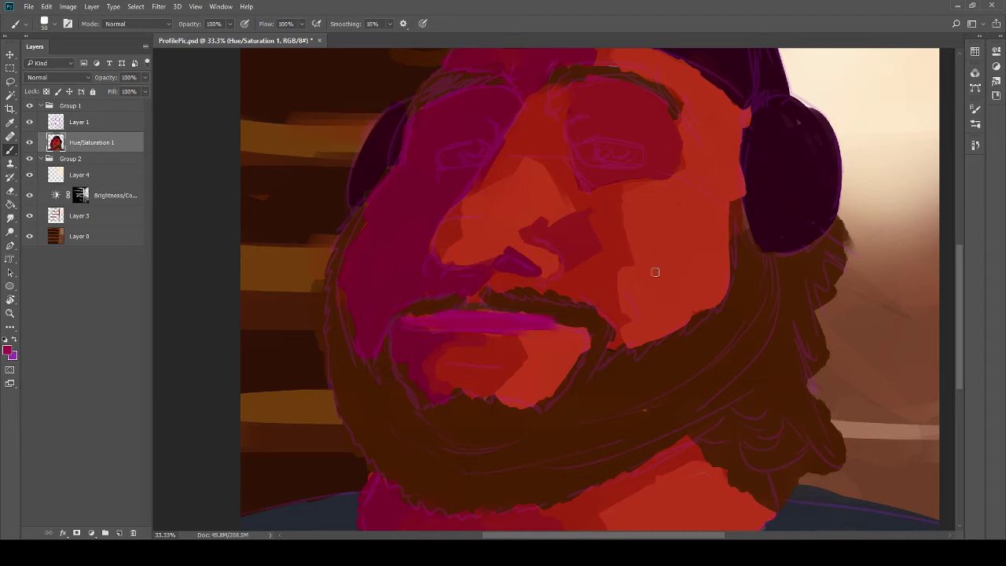
left_click(29, 123)
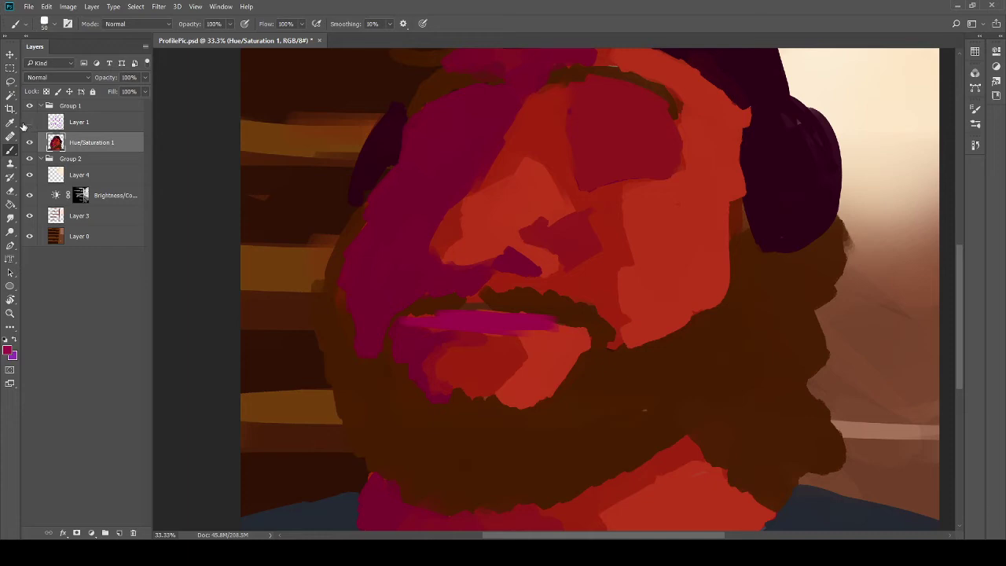
left_click(28, 123)
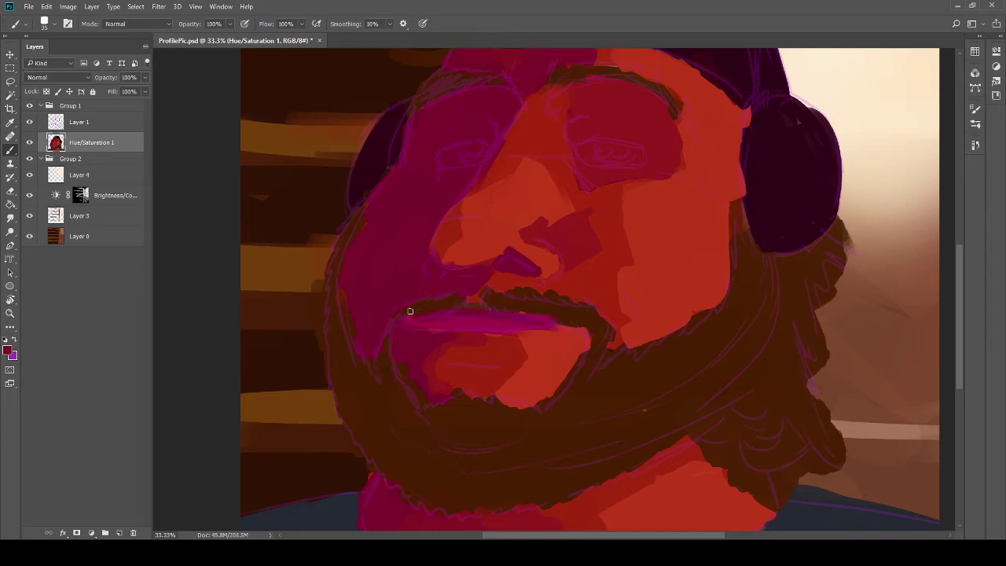
Step: Extend the upper lip to the lit mouth corner with a 35 px brush, checking it by toggling the sketch layer and Group 1
left_click_drag(526, 318, 569, 328)
key("i")
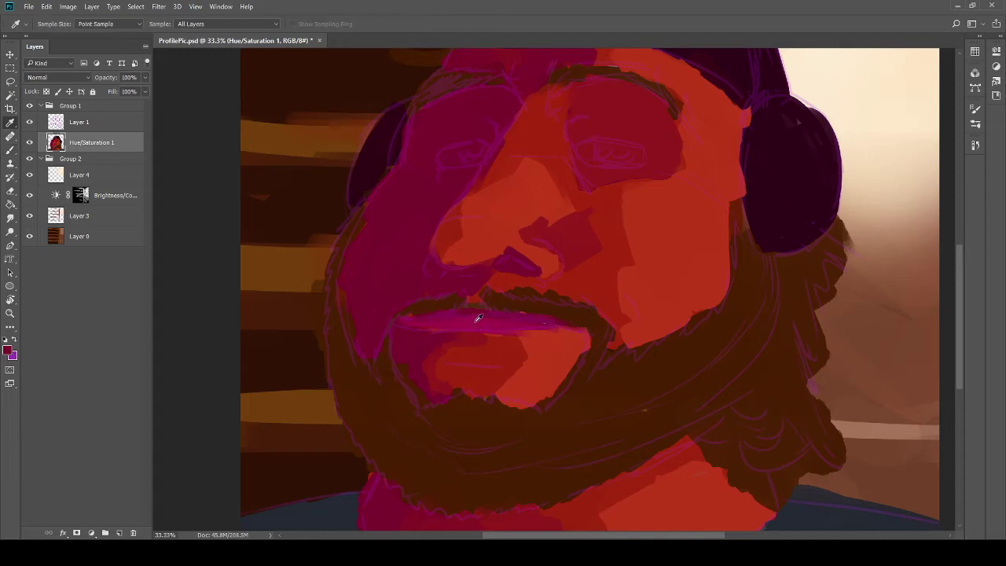
key("b")
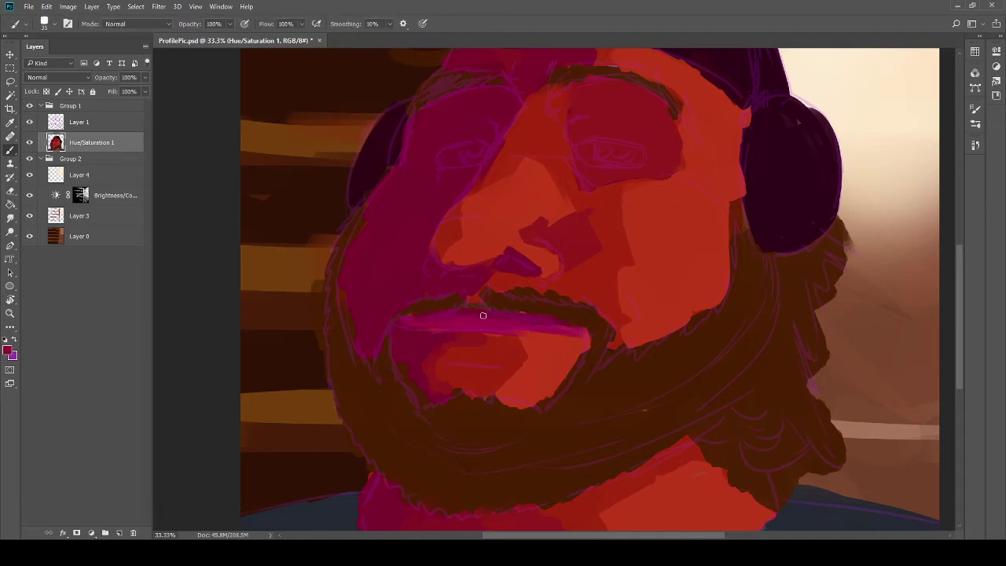
left_click(29, 122)
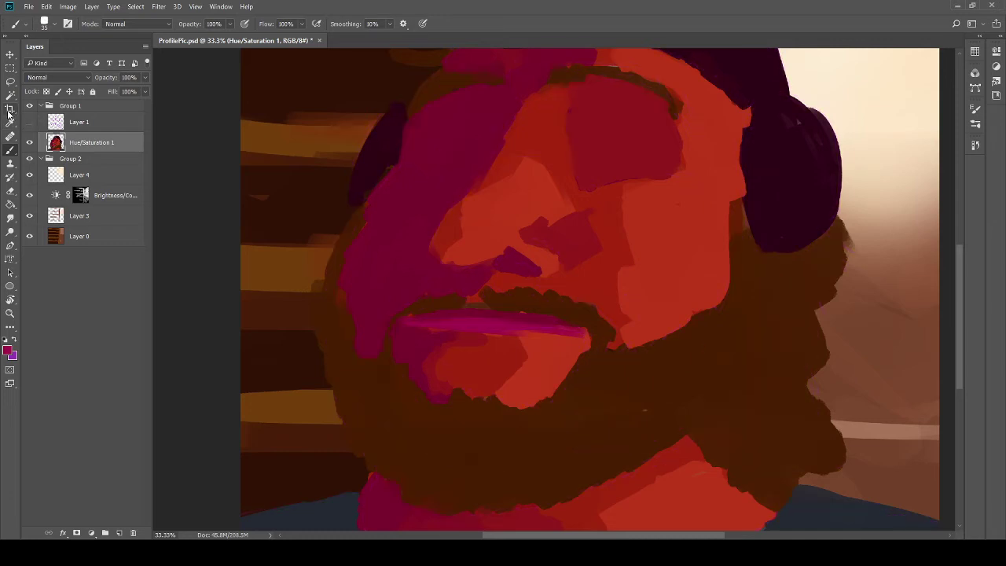
left_click(30, 105)
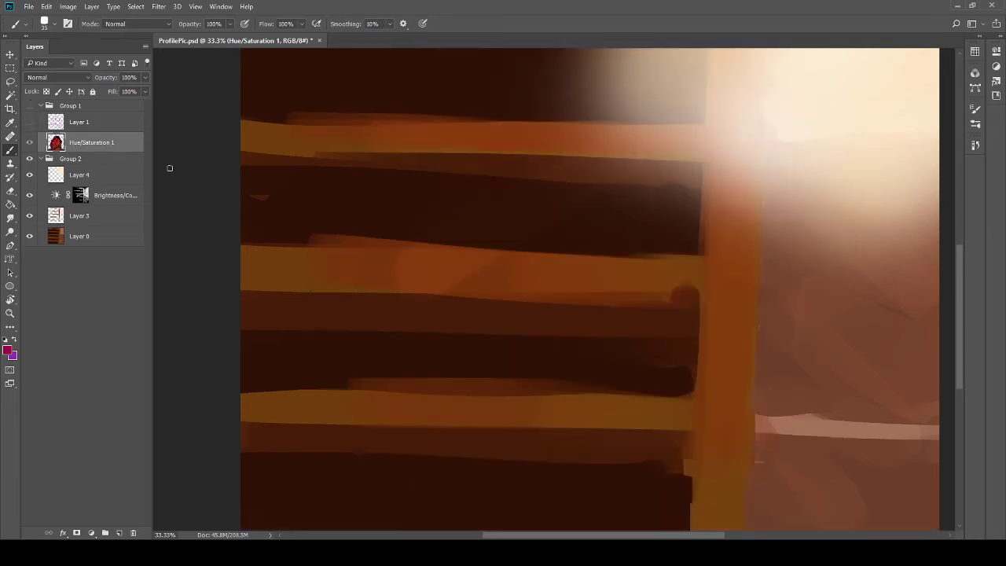
left_click(30, 105)
left_click(30, 123)
Step: Sample reds from the area below the lip and paint a narrow crimson shadow along the lit mouth corner and chin edge beside the beard
key("i")
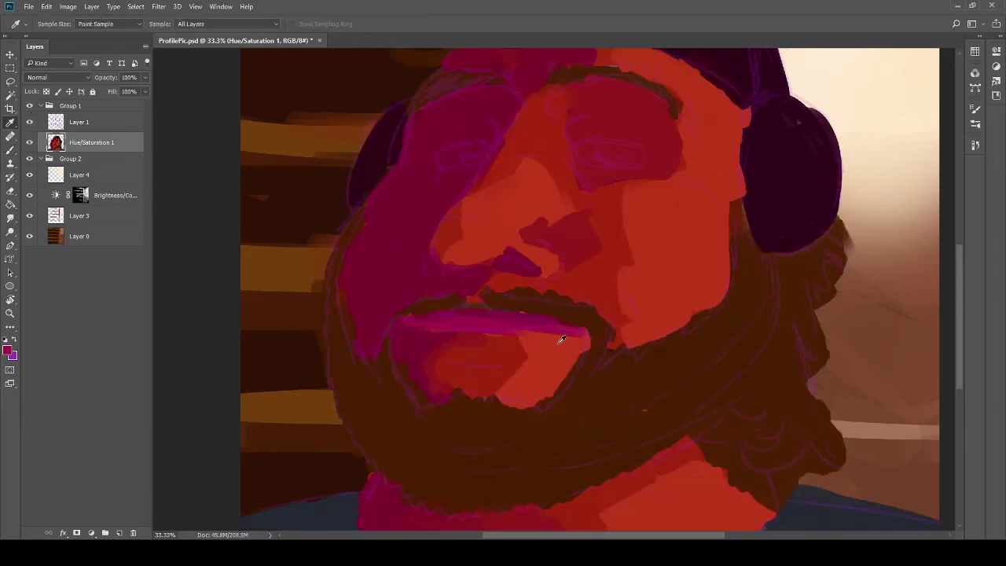
left_click(560, 340)
key("b")
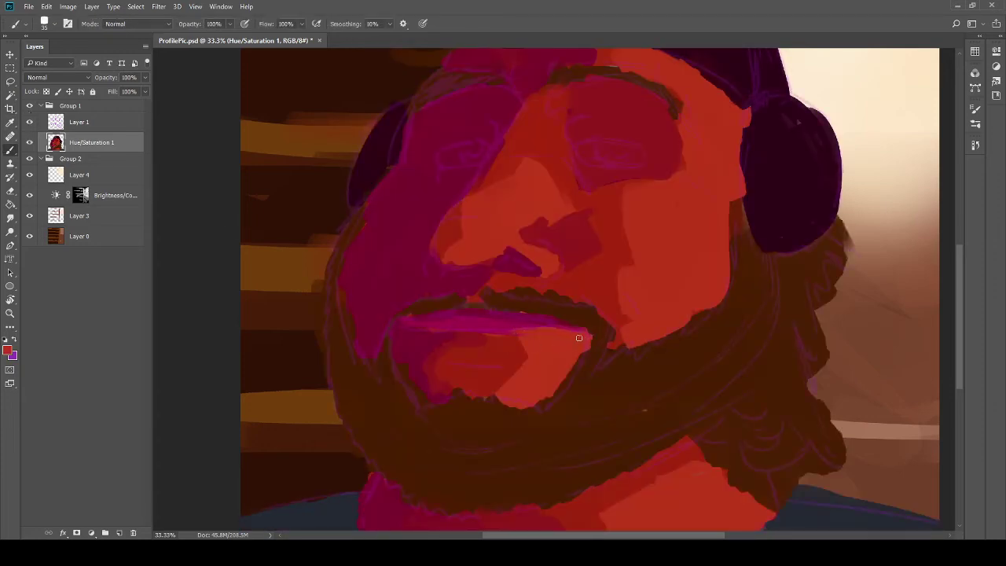
key("i")
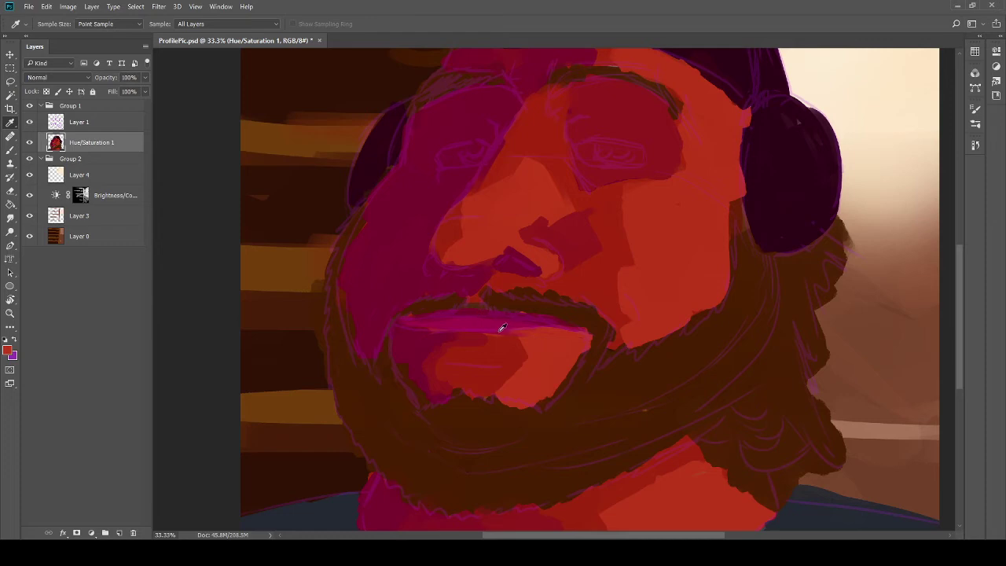
left_click(431, 356)
key("b")
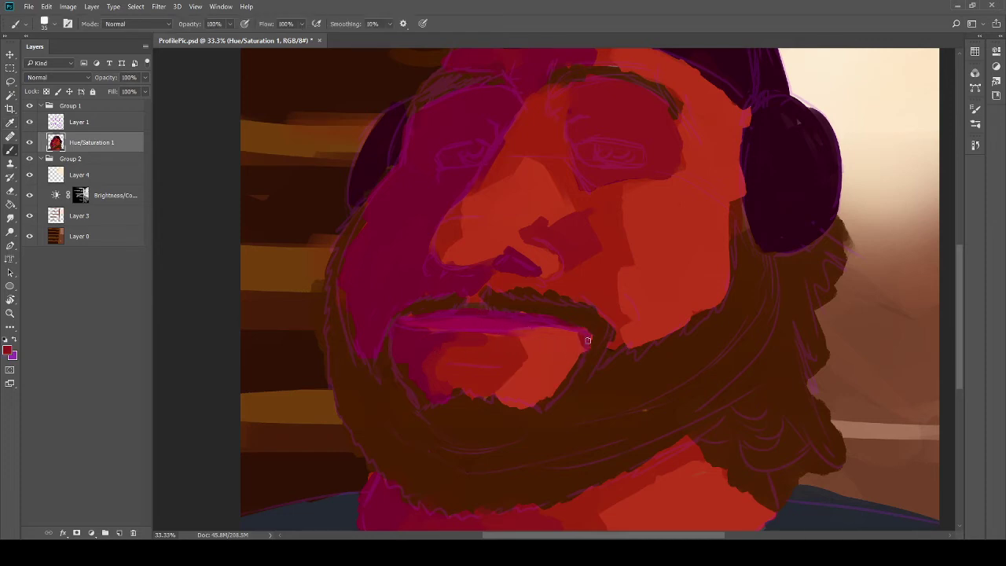
mouse_move(588, 339)
left_mouse_down()
mouse_move(550, 391)
mouse_move(581, 334)
left_mouse_up()
key("i")
key("b")
left_click(542, 366, "alt")
key("i")
left_click(529, 356)
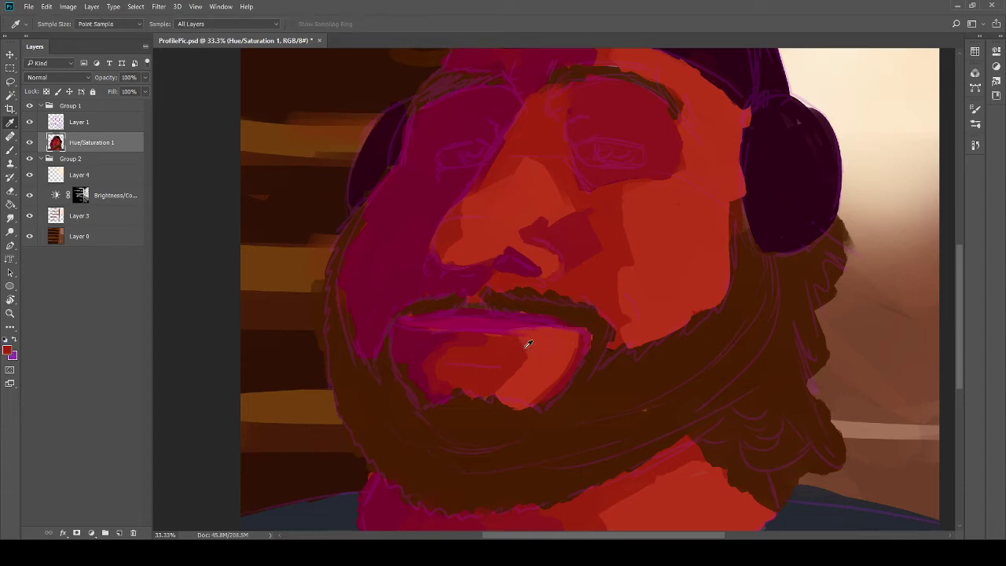
key("b")
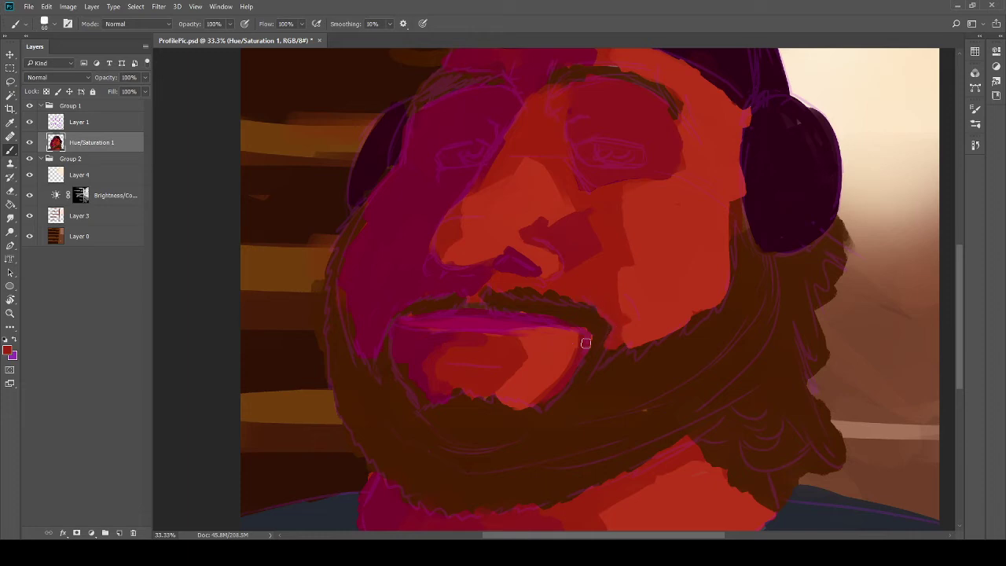
Step: Paint a crimson fold on the cheek along the outer end of the moustache and check it with the sketch layer hidden
key("i")
left_click(438, 348)
key("b")
key("bracketleft")
key("bracketleft")
mouse_move(589, 299)
left_mouse_down()
mouse_move(613, 330)
mouse_move(604, 376)
left_mouse_up()
left_click_drag(586, 291, 611, 333)
left_click_drag(425, 341, 427, 357)
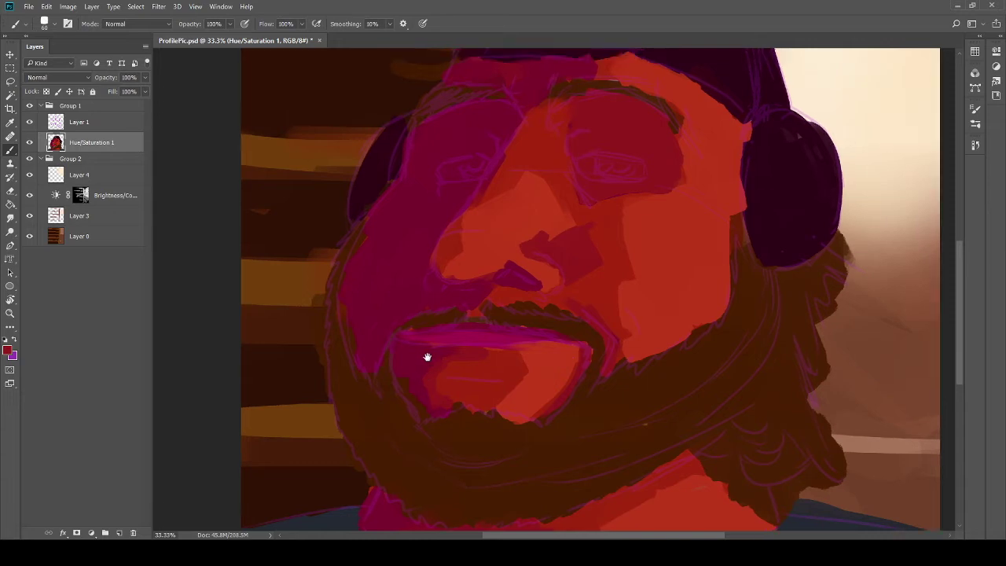
left_click(29, 122)
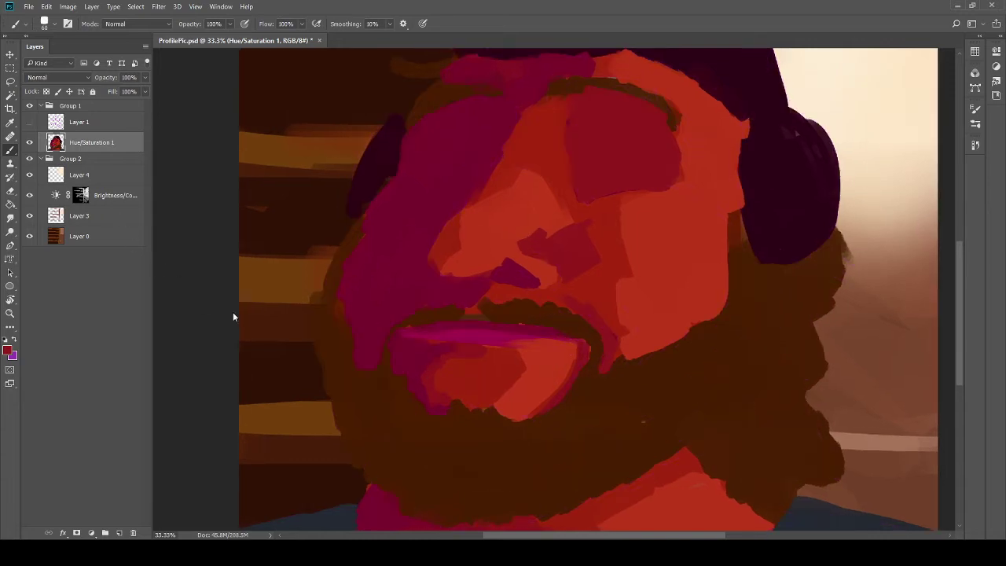
mouse_move(527, 336)
left_mouse_down()
mouse_move(572, 215)
mouse_move(531, 342)
left_mouse_up()
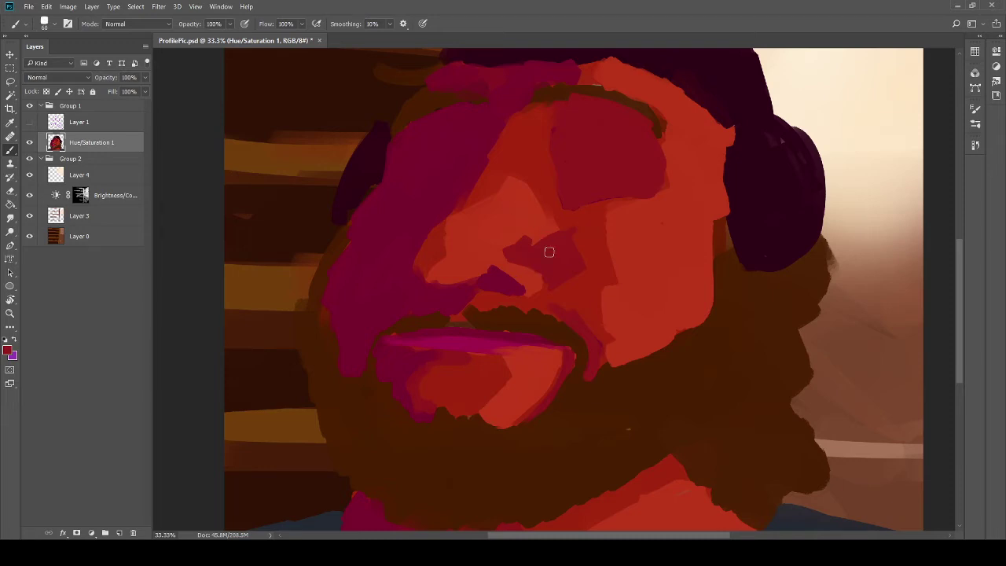
left_click(30, 123)
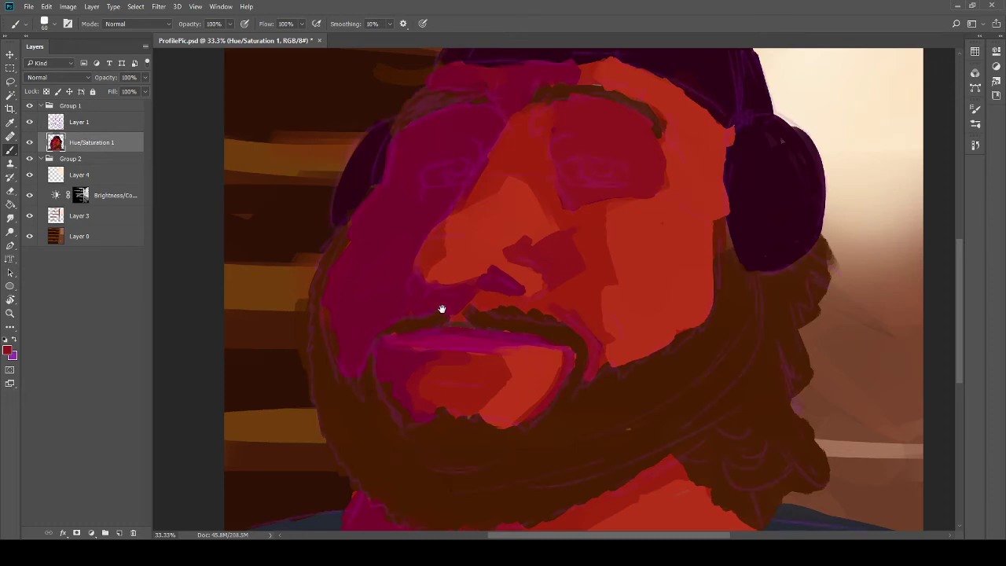
Step: Paint the whites of both eyes in a muted pale pink, following the sketched eye outlines
left_click_drag(442, 309, 440, 372)
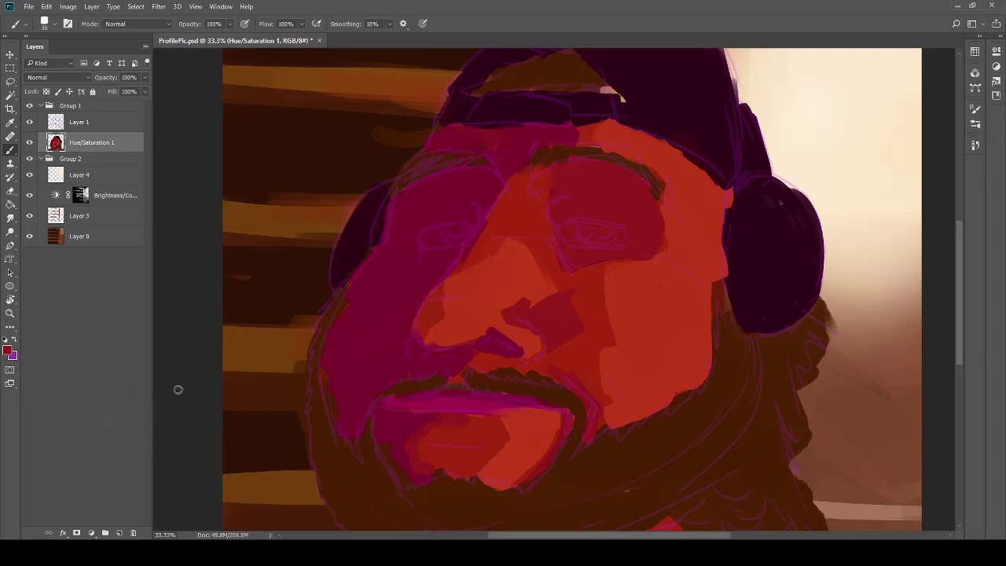
key("i")
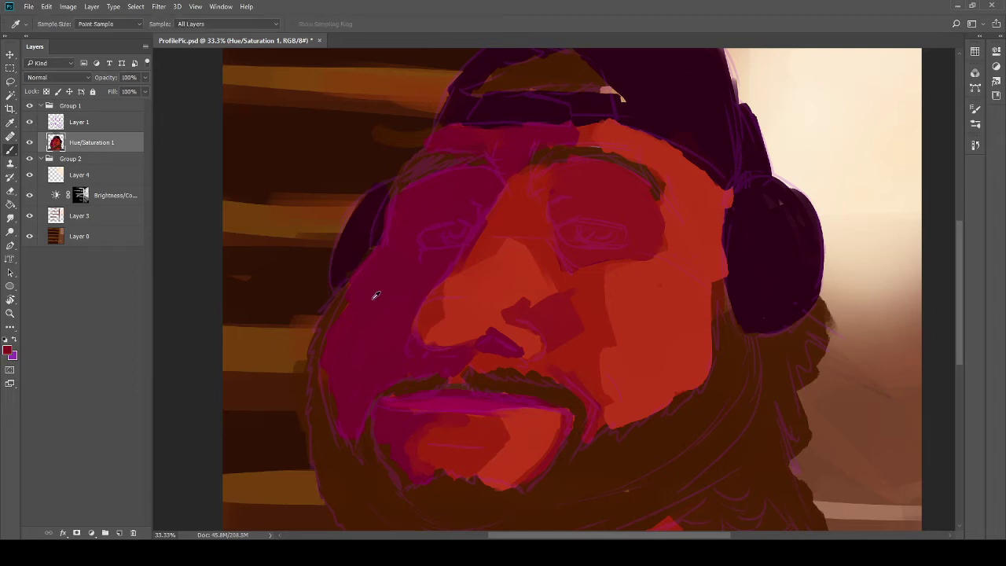
key("b")
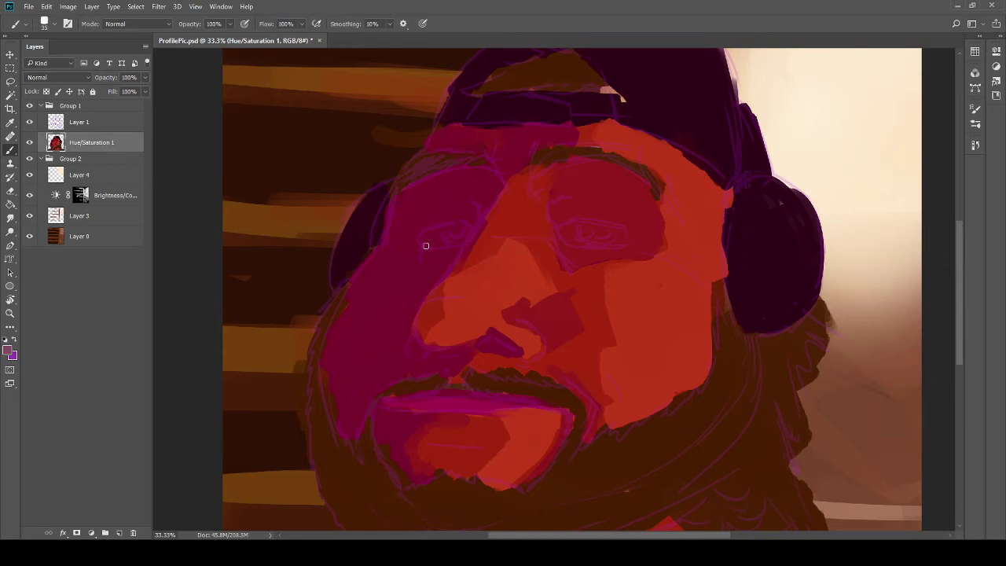
left_click_drag(429, 237, 439, 232)
key("ctrl+z")
mouse_move(427, 239)
left_mouse_down()
mouse_move(466, 233)
mouse_move(446, 225)
mouse_move(459, 239)
left_mouse_up()
mouse_move(573, 241)
left_mouse_down()
mouse_move(564, 233)
mouse_move(574, 225)
mouse_move(623, 233)
left_mouse_up()
mouse_move(620, 233)
left_mouse_down()
mouse_move(625, 243)
mouse_move(574, 238)
mouse_move(618, 235)
mouse_move(583, 227)
left_mouse_up()
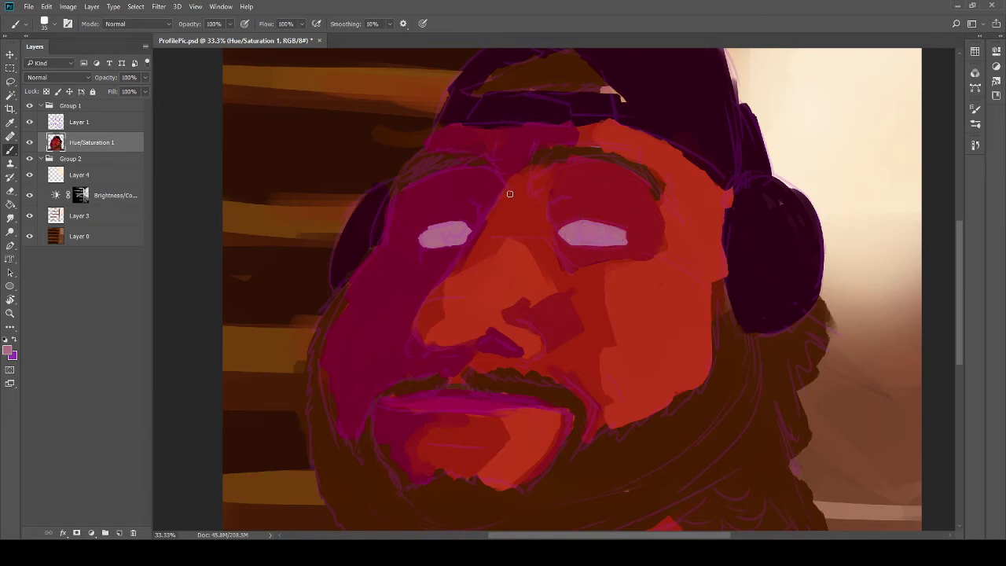
Step: Sample crimson tones around the eyes, paint darker socket lines at the lit eye's inner corner and check them with the sketch hidden
left_click(477, 196, "alt")
left_click(561, 218, "alt")
left_click(555, 193, "alt")
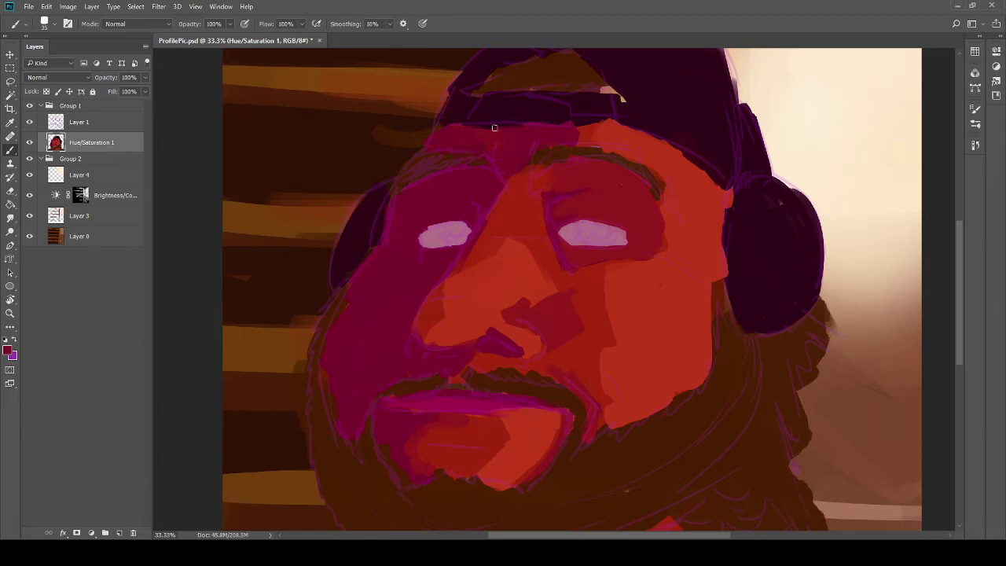
left_click(29, 122)
left_click(29, 121)
Step: Try to paint a dark iris in the shaded-side eye with a sampled dark purple, undoing the excess strokes
left_click(379, 224, "alt")
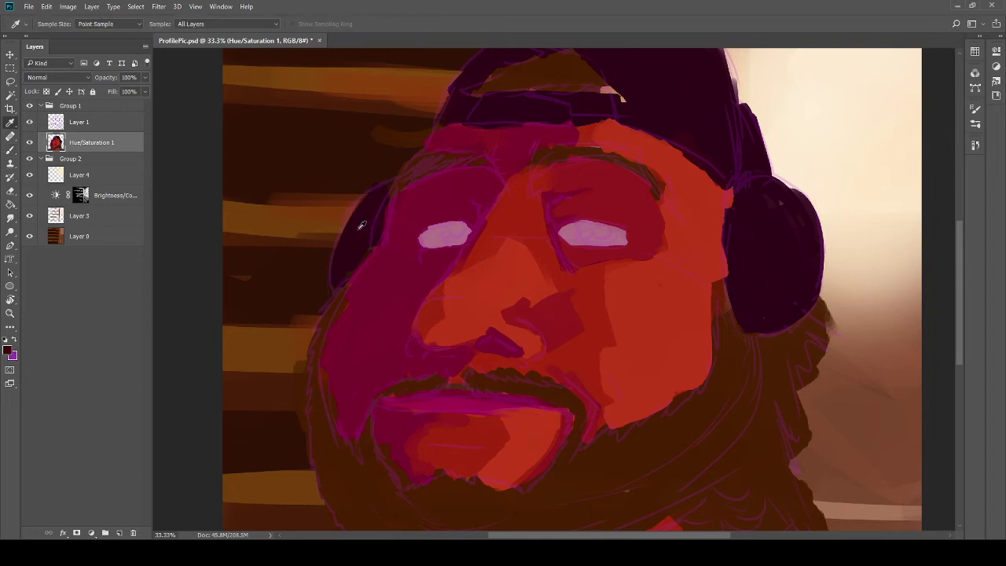
left_click(449, 237)
left_click_drag(448, 233, 454, 234)
key("ctrl+z")
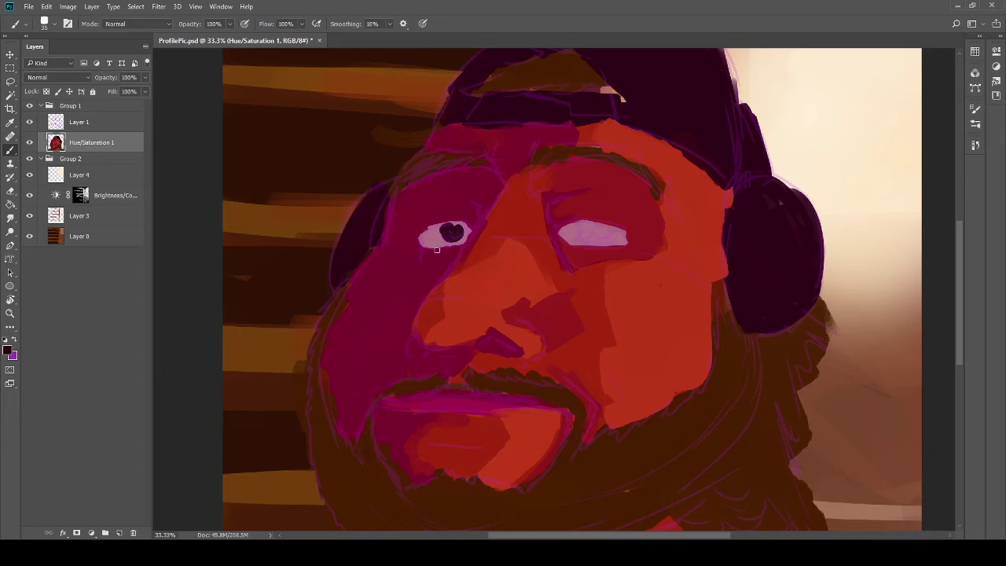
key("ctrl+z")
Step: Raise the opacity of the Layer 1 sketch to make the eye lines easier to follow
left_click(93, 124)
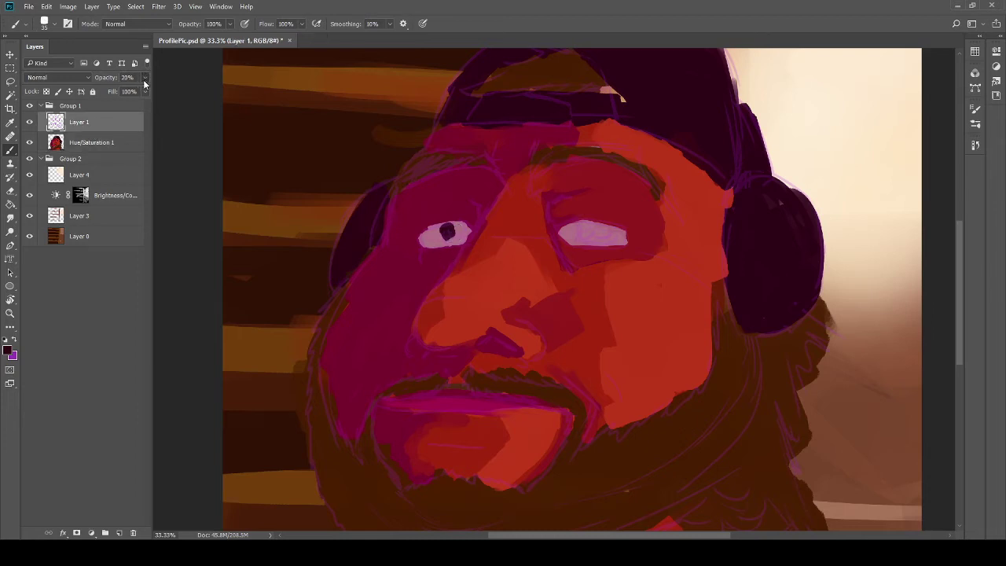
left_click(127, 145)
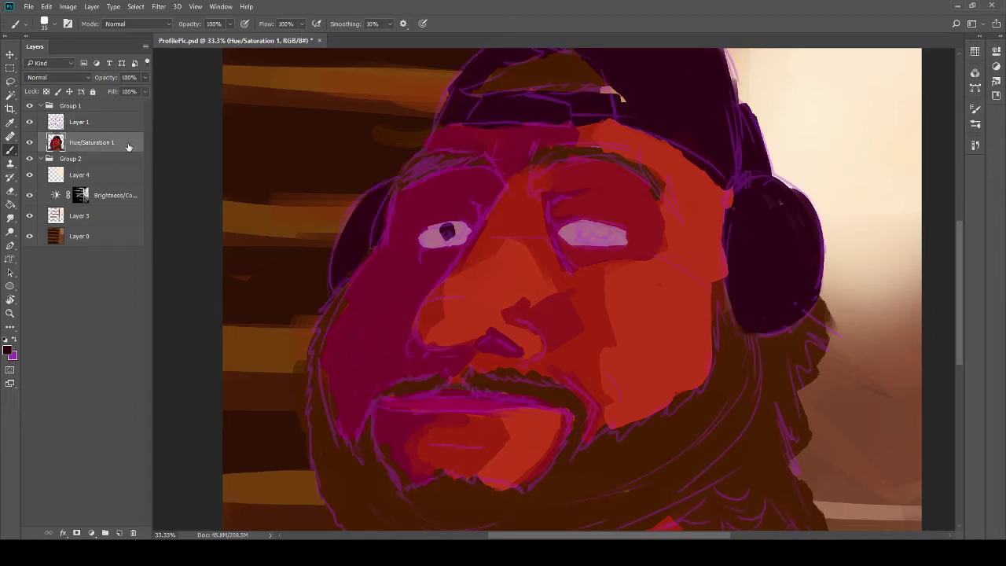
key("ctrl+z")
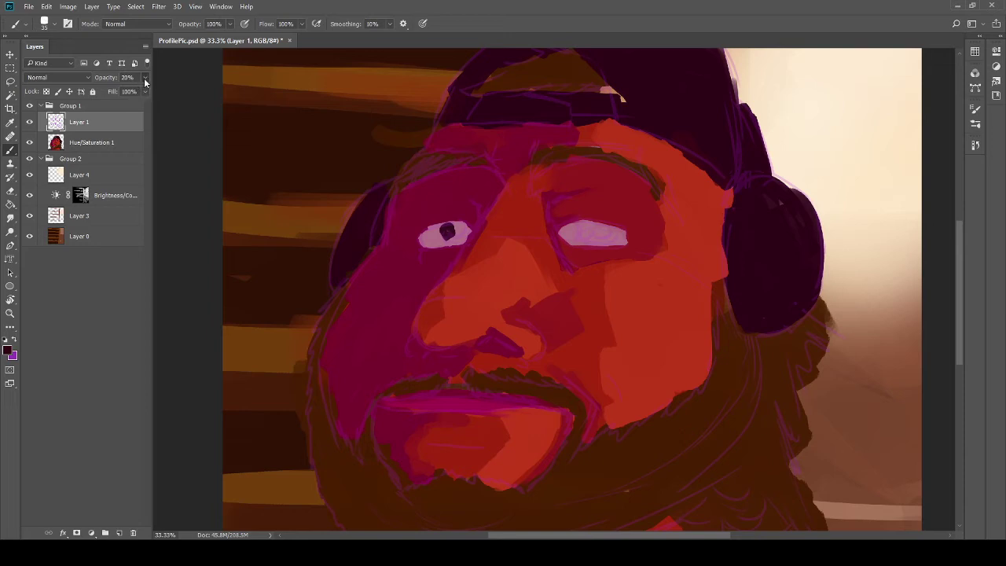
type("100")
key("Return")
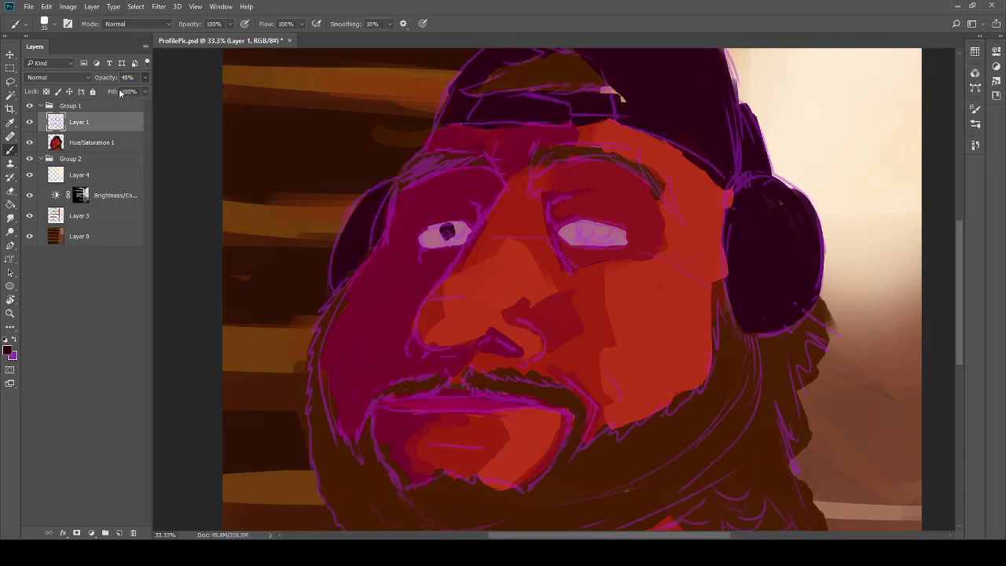
Step: On the Hue/Saturation 1 layer, cover the misplaced pupil with eye-white colour and paint dark purple irises and upper lids on both eyes
left_click(107, 149)
left_click(446, 230, "alt")
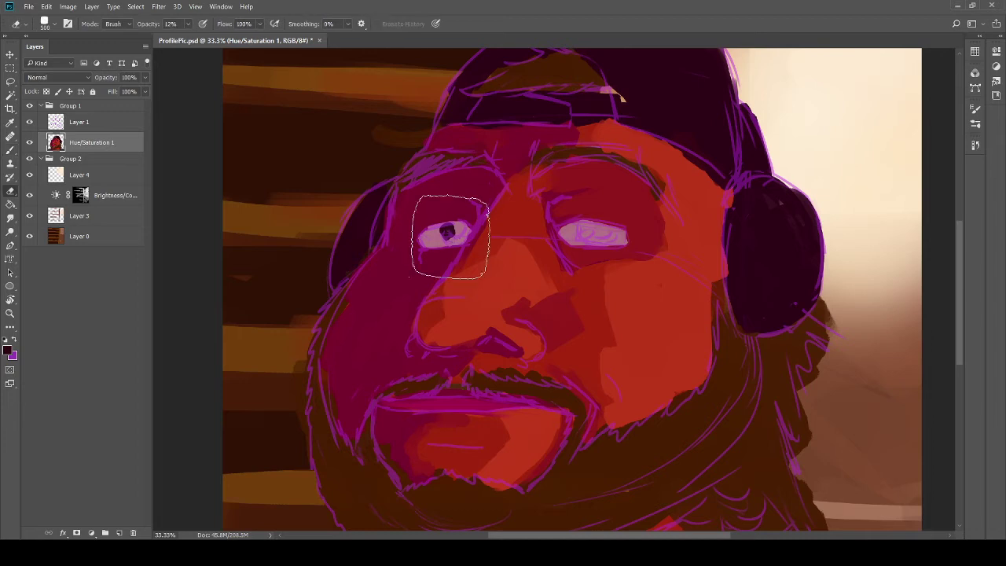
left_click_drag(449, 236, 441, 228)
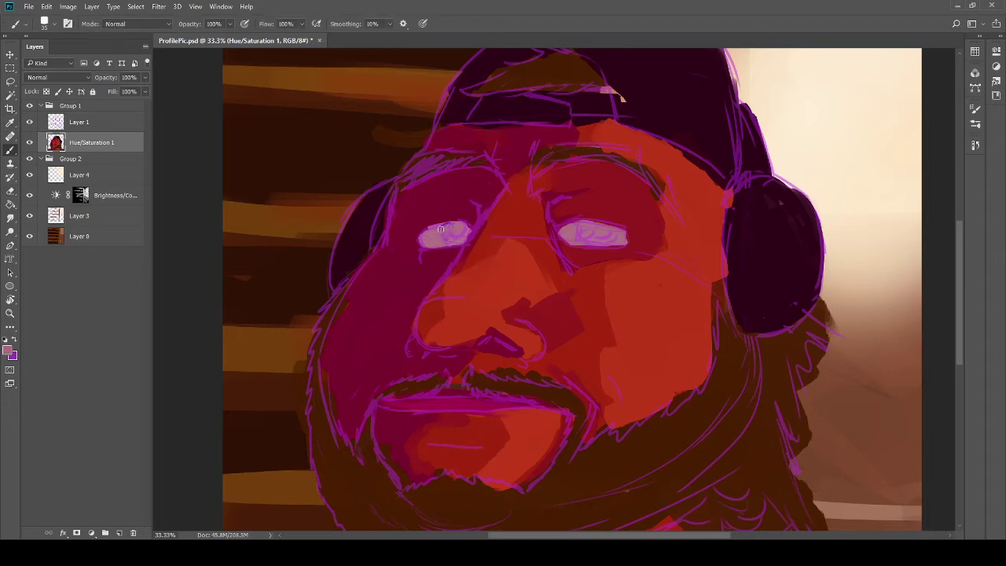
left_click(695, 92, "alt")
mouse_move(450, 236)
left_mouse_down()
mouse_move(442, 224)
mouse_move(463, 226)
mouse_move(450, 228)
left_mouse_up()
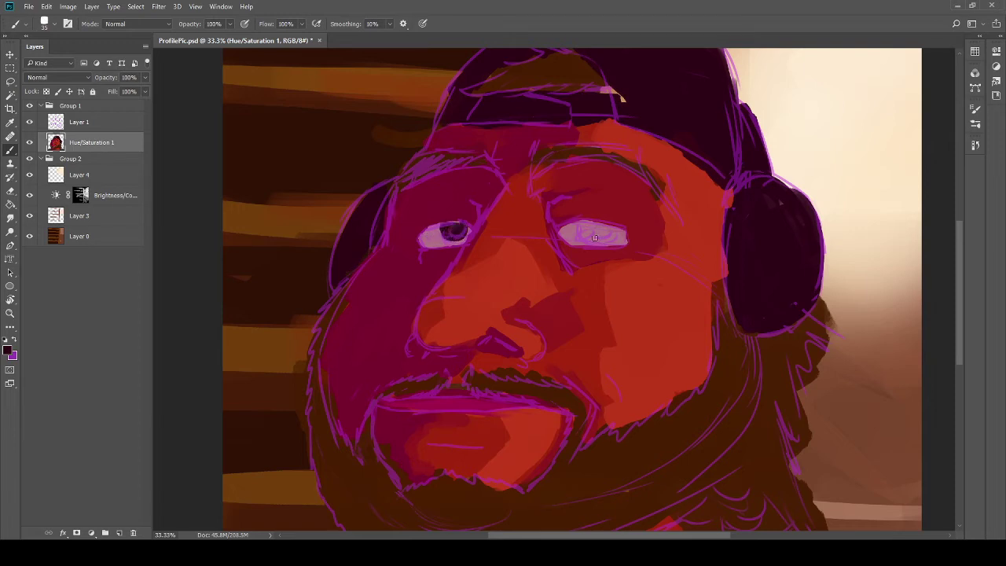
left_click_drag(588, 231, 600, 231)
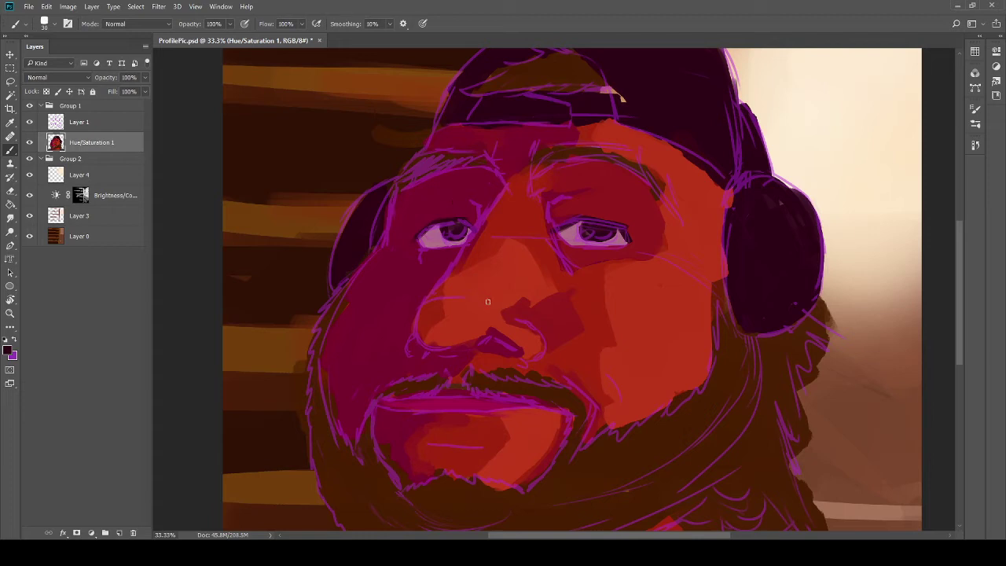
Step: Sample the skin tones beside the eyes, clean up the shaded eye's lower edge and hide the sketch layer
left_click(581, 249, "alt")
left_click(456, 249, "alt")
left_click_drag(451, 245, 480, 228)
left_click(29, 122)
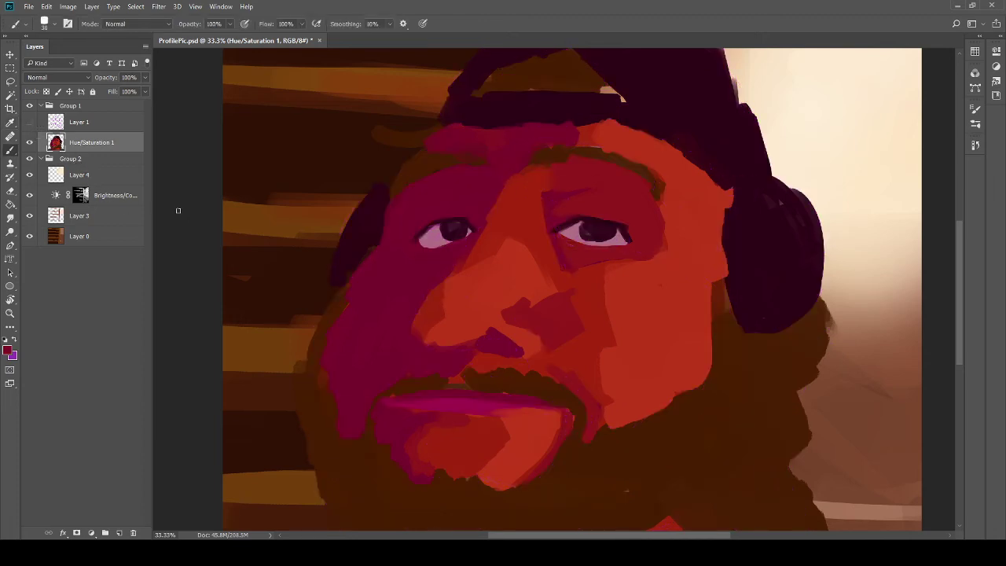
Step: Review the whole portrait, sample the dark purple of the lit-side headphone ear cup and enlarge the brush
mouse_move(472, 271)
left_mouse_down()
mouse_move(454, 206)
mouse_move(449, 254)
left_mouse_up()
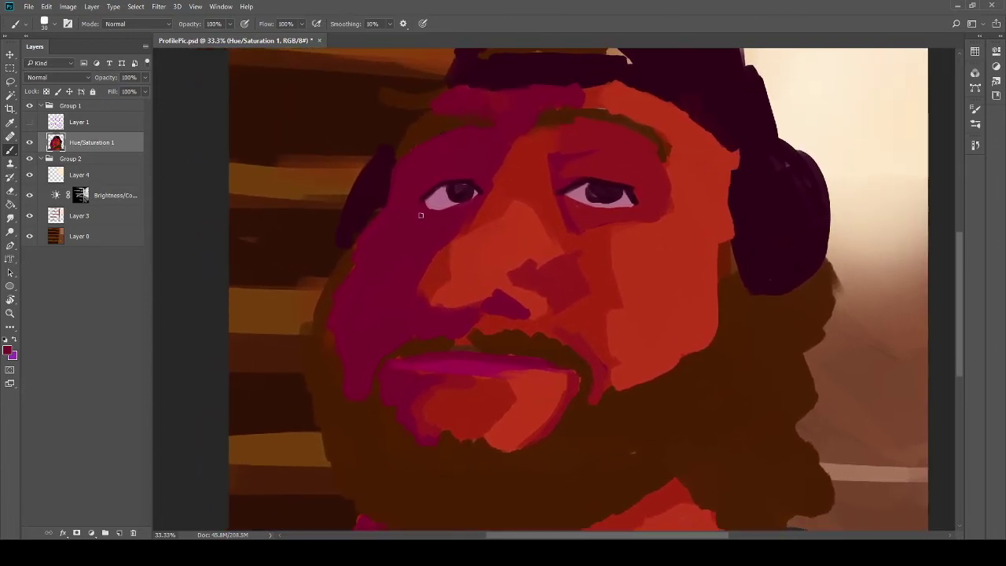
key("ctrl+minus")
key("ctrl+minus")
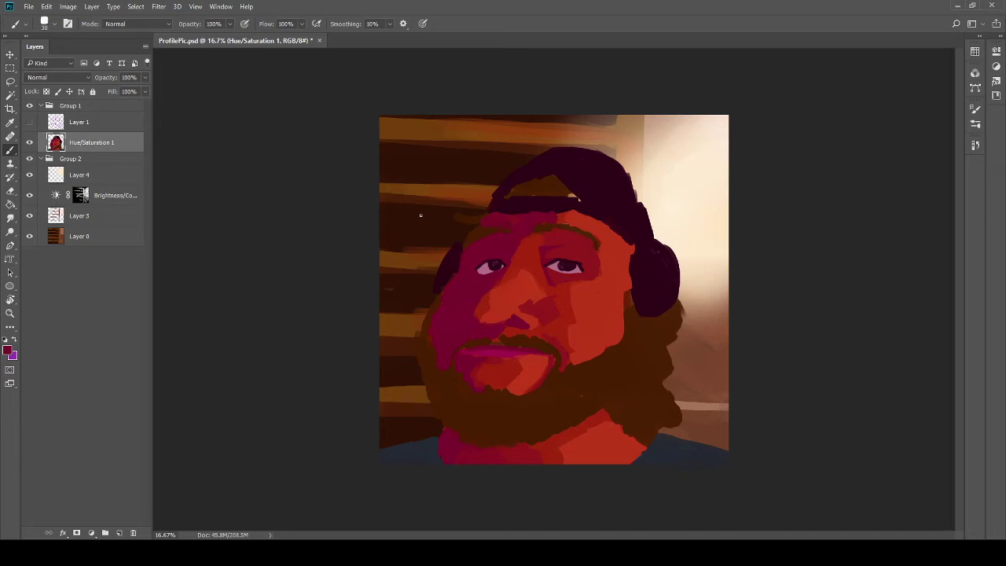
key("ctrl+plus")
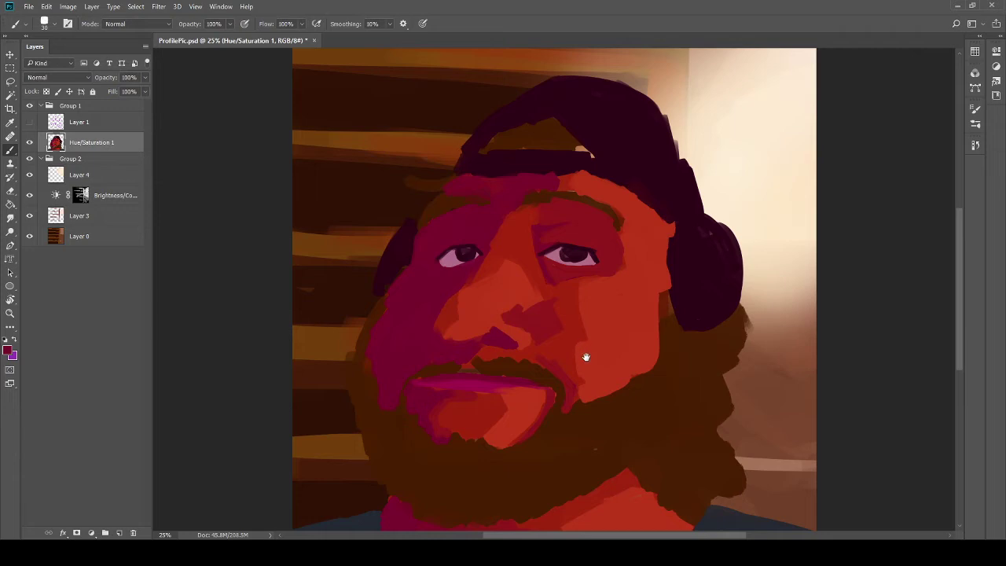
mouse_move(584, 355)
left_mouse_down()
mouse_move(535, 333)
mouse_move(533, 272)
mouse_move(517, 270)
mouse_move(569, 271)
mouse_move(441, 316)
left_mouse_up()
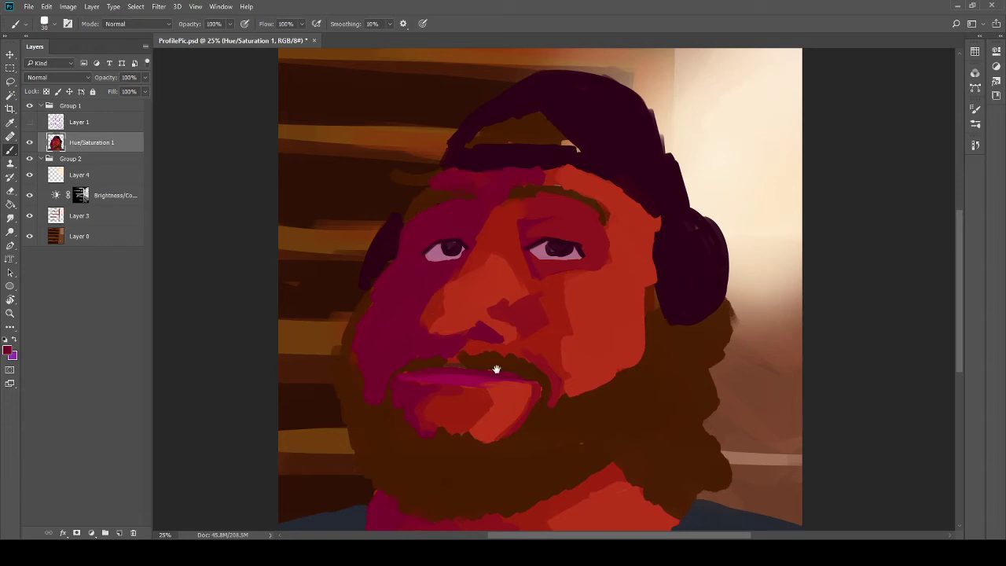
left_click_drag(496, 368, 417, 330)
key("i")
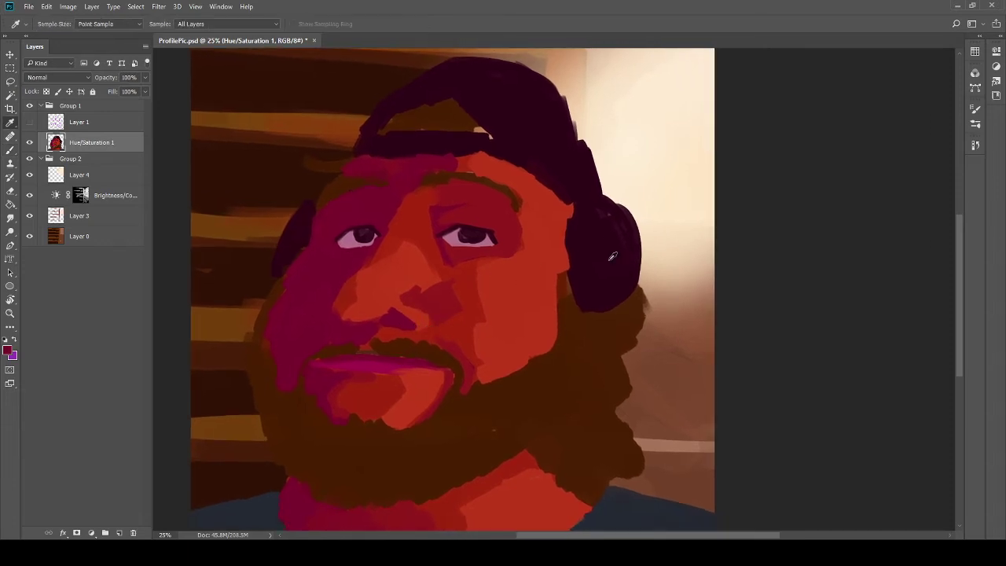
left_click(611, 259)
key("b")
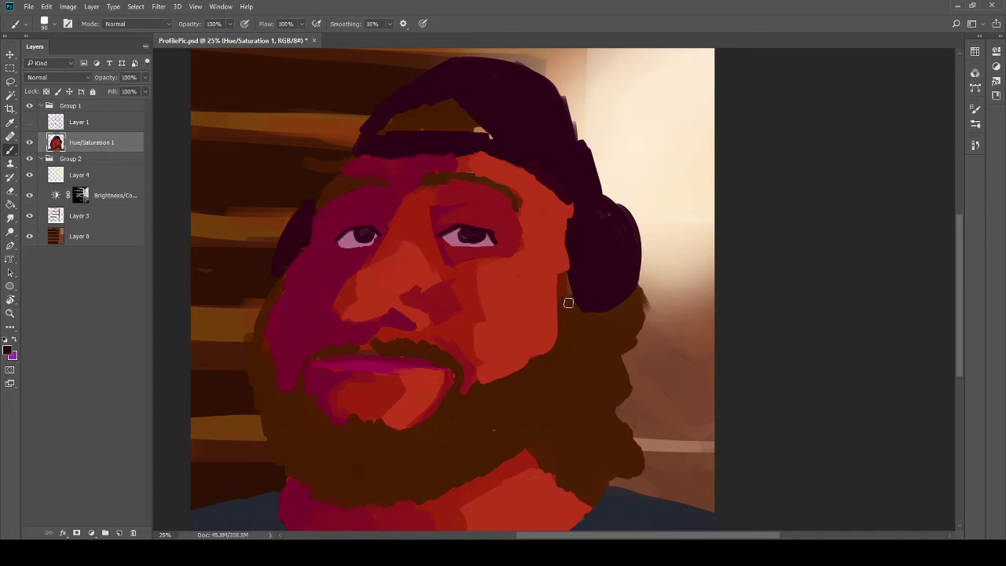
key("bracketright")
Step: Try to extend the lit-side ear cup inward over the edge of the face, and undo the strokes
mouse_move(569, 293)
left_mouse_down()
mouse_move(567, 233)
mouse_move(564, 300)
mouse_move(575, 236)
mouse_move(559, 243)
mouse_move(567, 262)
mouse_move(587, 213)
mouse_move(558, 228)
mouse_move(596, 231)
left_mouse_up()
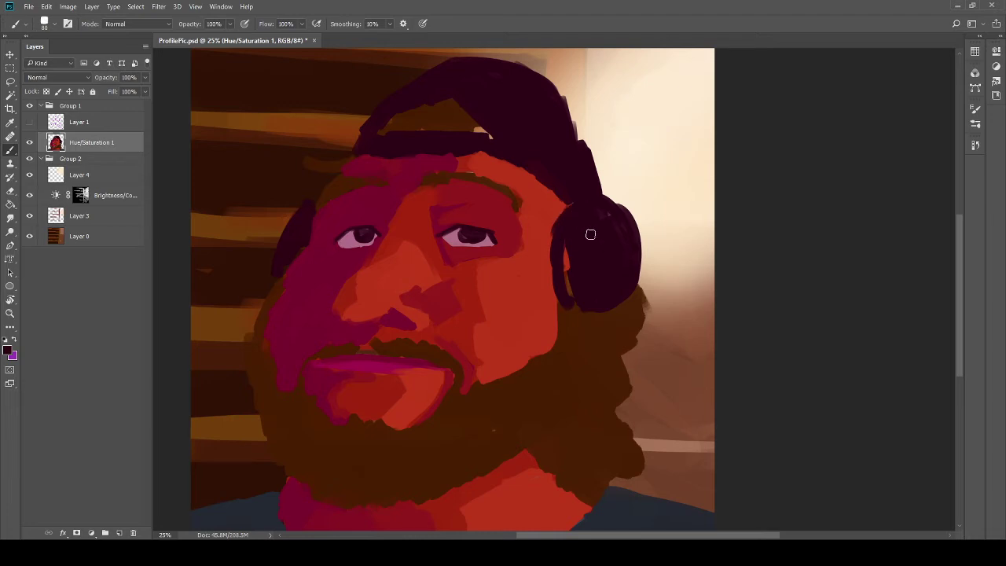
key("ctrl+z")
key("ctrl+z")
key("ctrl+z")
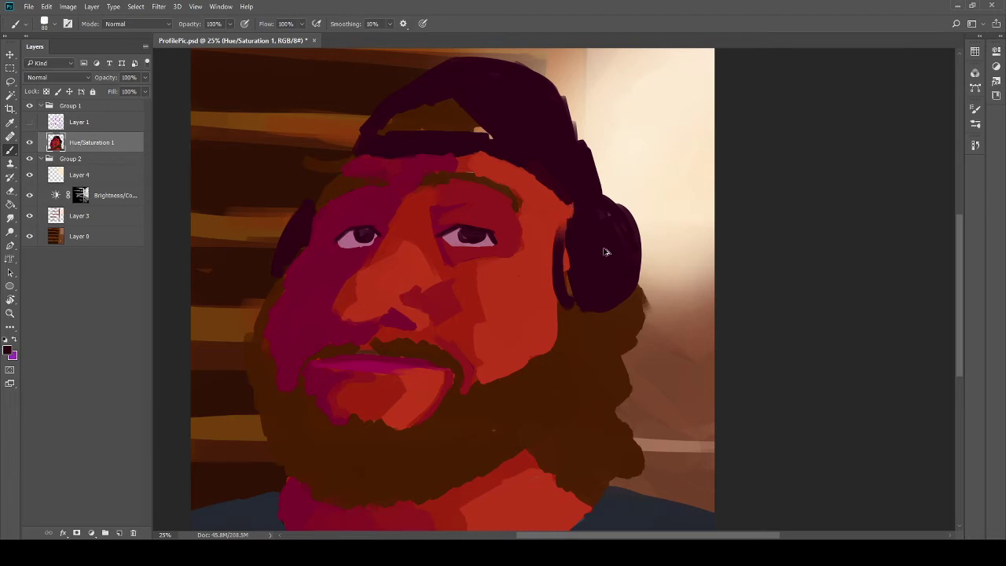
key("ctrl+z")
key("ctrl+z")
key("ctrl+z")
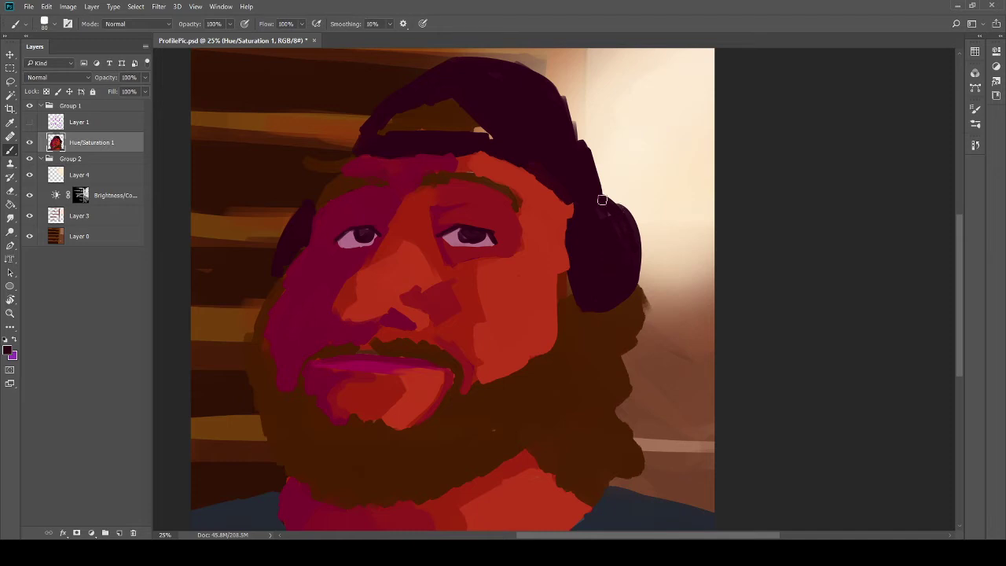
Step: Widen the lit-side ear cup outward in dark purple and paint a brown strip of hair between it and the face
mouse_move(603, 201)
left_mouse_down()
mouse_move(643, 213)
mouse_move(626, 212)
mouse_move(616, 194)
mouse_move(627, 290)
mouse_move(622, 193)
left_mouse_up()
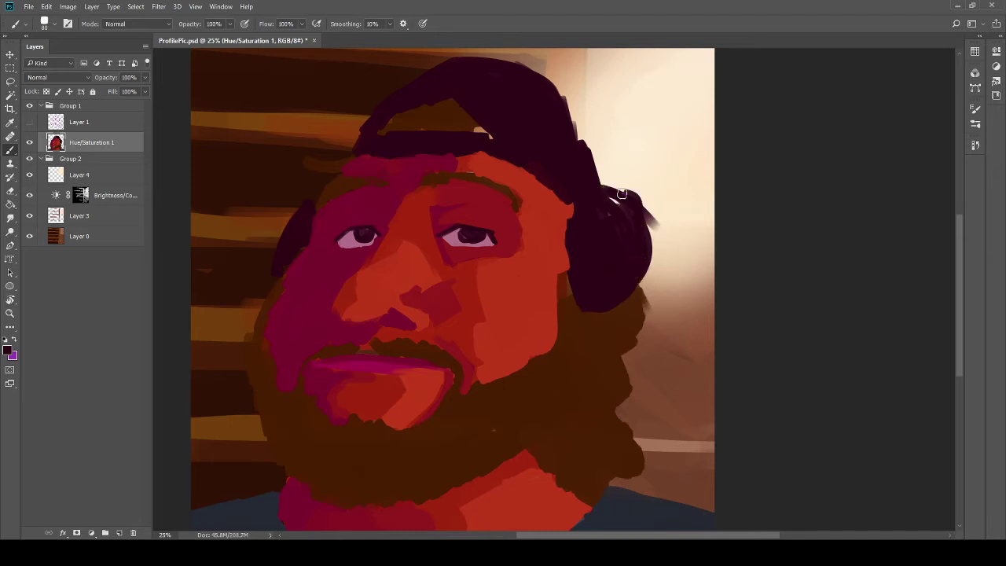
left_click(579, 315, "alt")
mouse_move(574, 302)
left_mouse_down()
mouse_move(596, 245)
mouse_move(584, 317)
mouse_move(578, 172)
mouse_move(575, 243)
mouse_move(599, 311)
mouse_move(579, 314)
mouse_move(618, 306)
mouse_move(567, 328)
mouse_move(548, 318)
mouse_move(571, 245)
mouse_move(561, 165)
left_mouse_up()
left_click(587, 237, "alt")
mouse_move(620, 183)
left_mouse_down()
mouse_move(628, 203)
mouse_move(574, 292)
mouse_move(596, 297)
mouse_move(613, 272)
mouse_move(605, 247)
mouse_move(569, 276)
left_mouse_up()
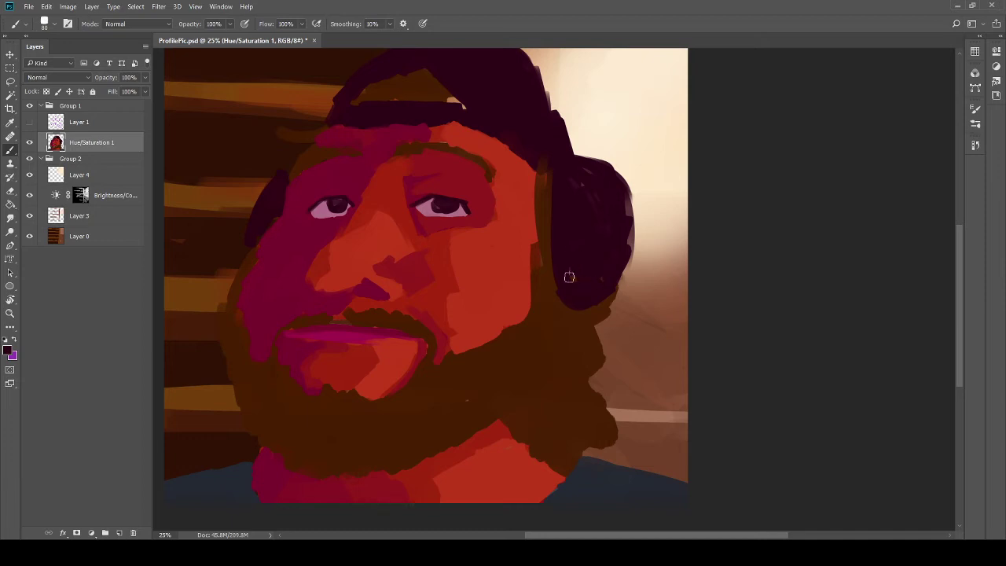
Step: Try to trim the ear cup's outer edge with a smaller eraser at 12% opacity, and undo it
key("e")
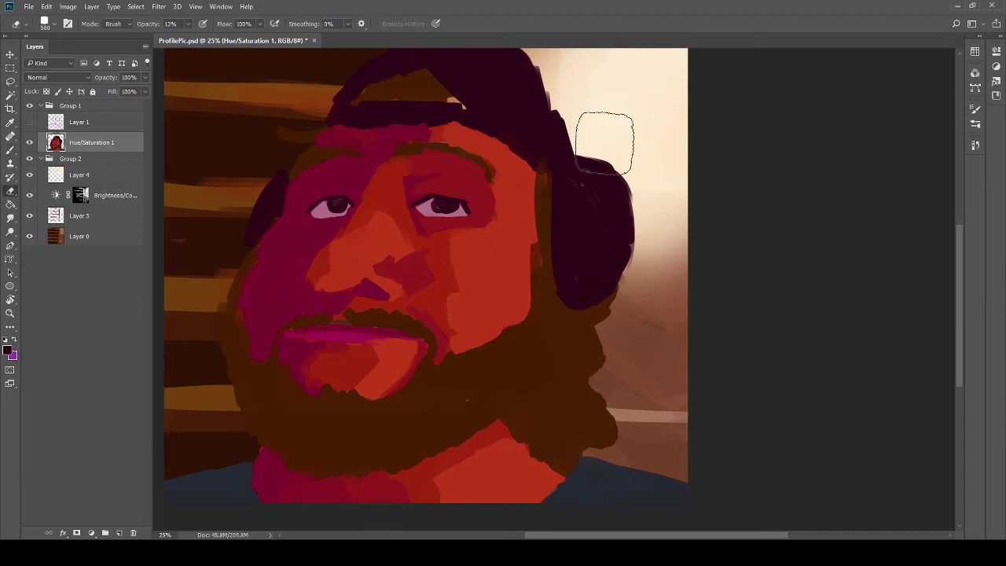
key("bracketleft")
key("bracketleft")
key("bracketleft")
key("bracketleft")
key("bracketleft")
key("bracketleft")
key("bracketleft")
key("bracketleft")
key("bracketleft")
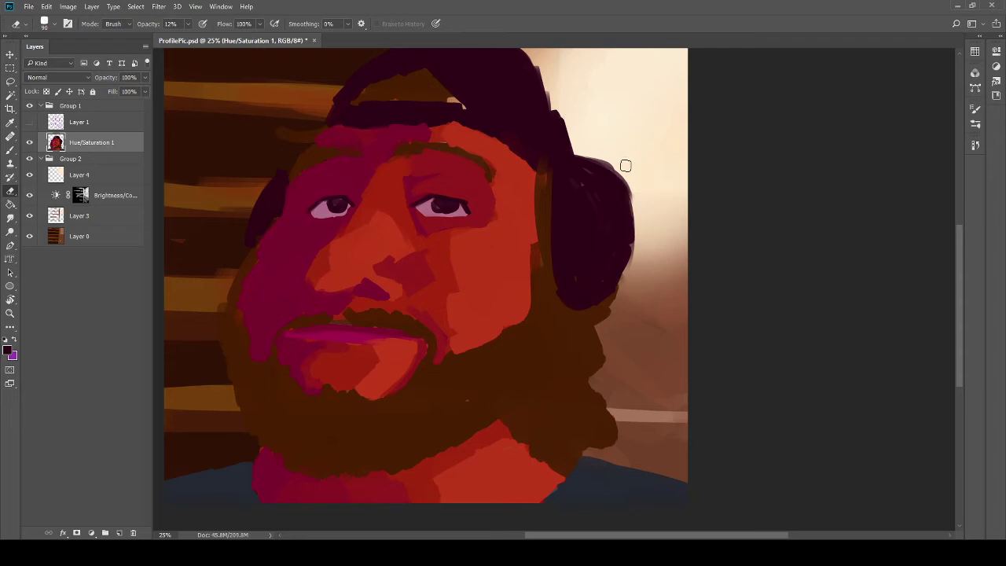
mouse_move(626, 166)
left_mouse_down()
mouse_move(599, 206)
mouse_move(621, 250)
mouse_move(649, 255)
left_mouse_up()
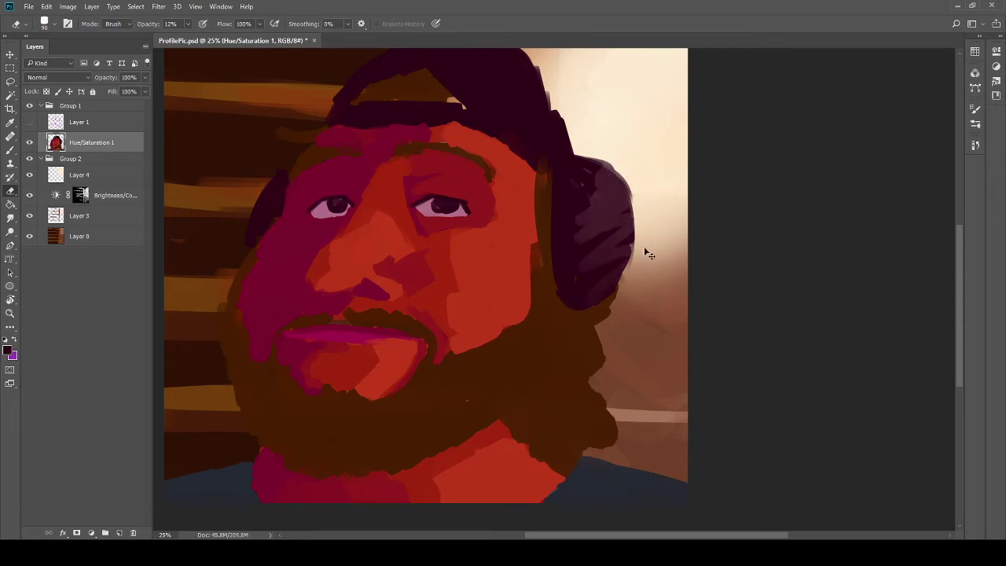
key("ctrl+z")
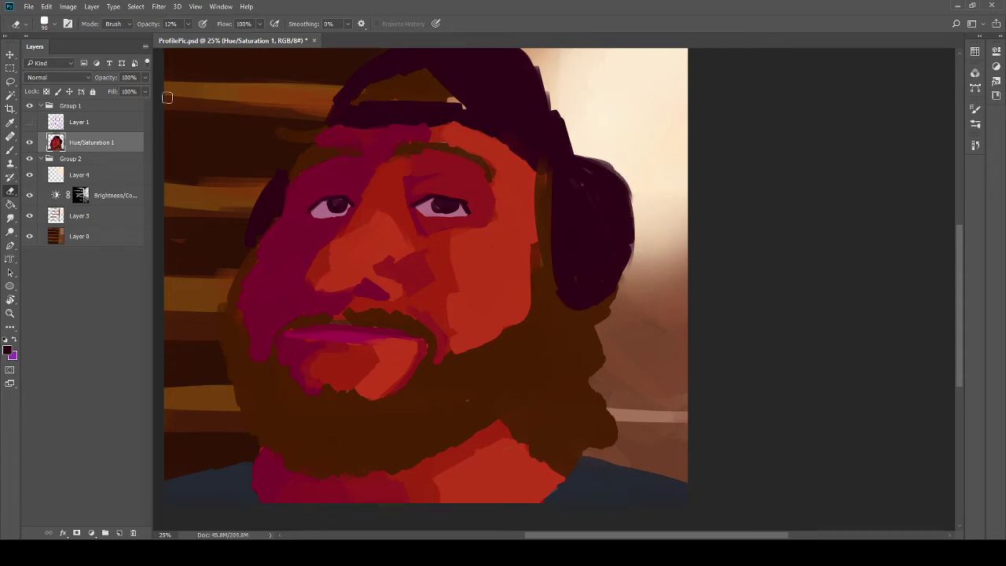
Step: Change the eraser mode and trim the outer edge of the lit-side ear cup
left_click(116, 24)
left_click(116, 39)
mouse_move(472, 181)
left_mouse_down()
mouse_move(621, 180)
mouse_move(625, 263)
left_mouse_up()
key("ctrl+z")
left_click(118, 31)
mouse_move(582, 151)
left_mouse_down()
mouse_move(629, 182)
mouse_move(626, 210)
left_mouse_up()
Step: Repaint the ear cup's rim and lower end in solid dark purple and thicken the headband joining it to the cap
key("b")
mouse_move(583, 162)
left_mouse_down()
mouse_move(614, 198)
mouse_move(596, 165)
mouse_move(621, 250)
mouse_move(626, 205)
mouse_move(611, 284)
mouse_move(620, 285)
mouse_move(600, 290)
mouse_move(604, 299)
mouse_move(573, 298)
mouse_move(619, 275)
left_mouse_up()
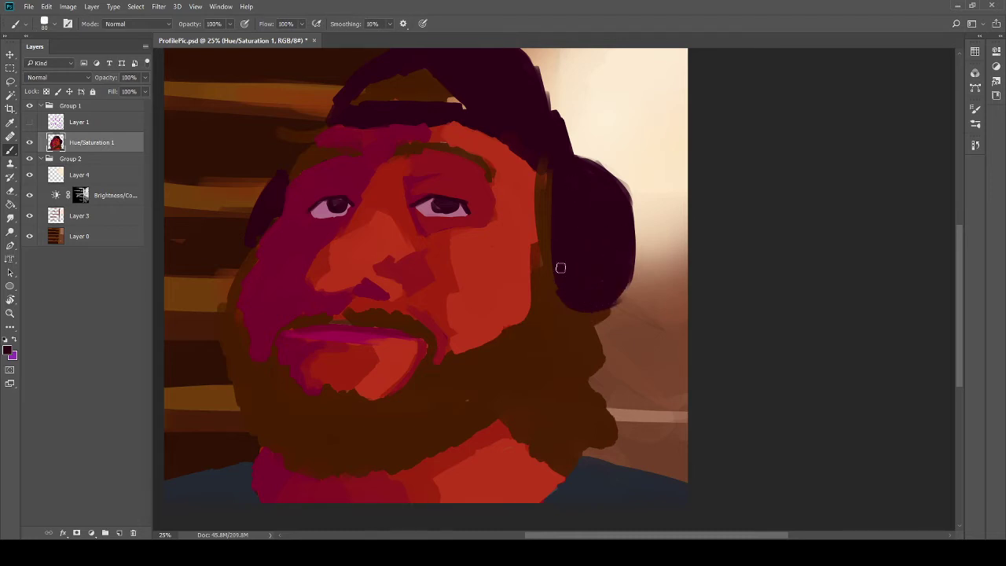
mouse_move(548, 288)
left_mouse_down()
mouse_move(626, 234)
mouse_move(621, 224)
mouse_move(635, 249)
mouse_move(630, 231)
mouse_move(606, 246)
mouse_move(598, 309)
mouse_move(586, 316)
mouse_move(587, 301)
mouse_move(610, 287)
left_mouse_up()
left_click_drag(612, 124, 641, 183)
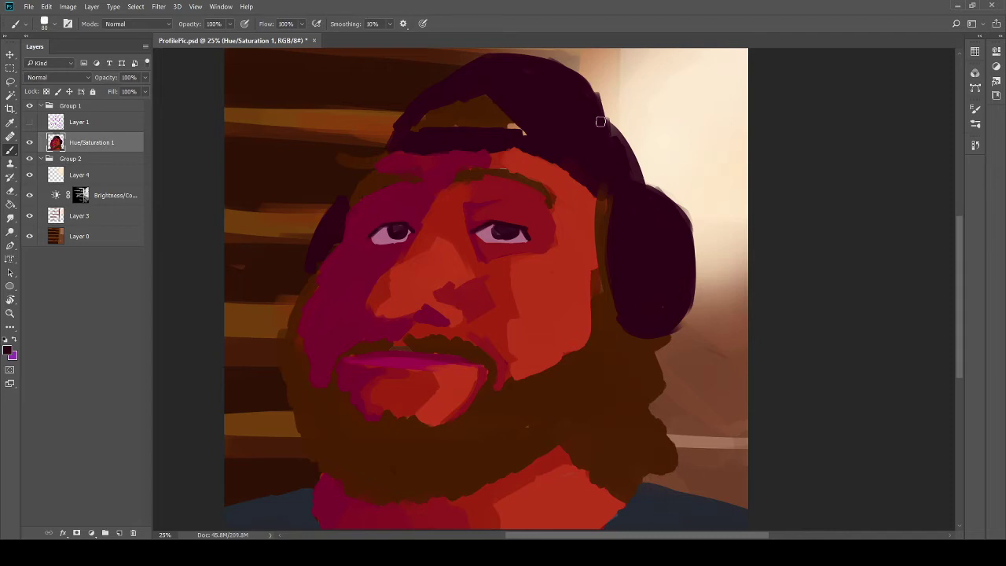
Step: Sample the brown hair colour and fill the opening of the cap, covering the light gap at its end
key("i")
left_click(460, 111)
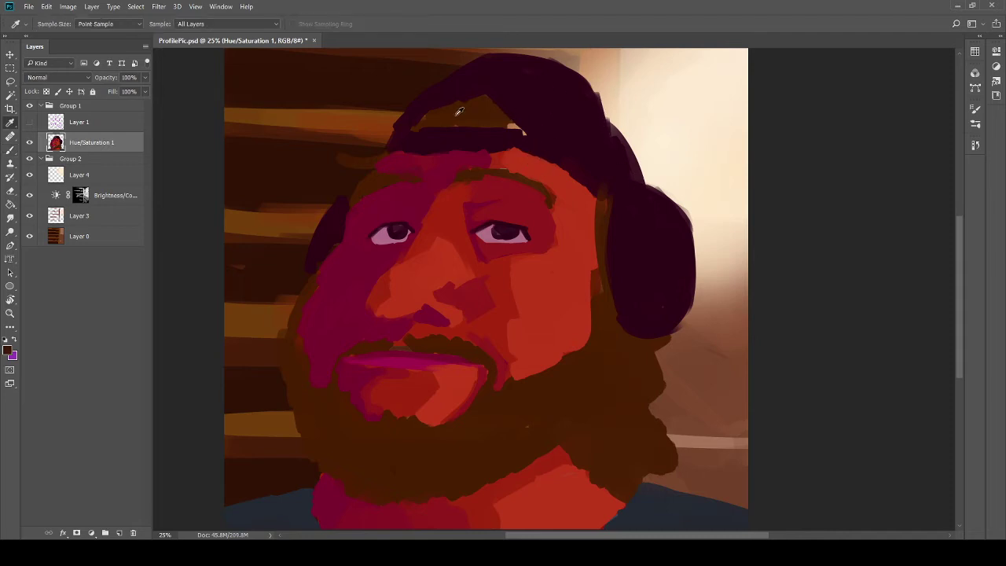
key("b")
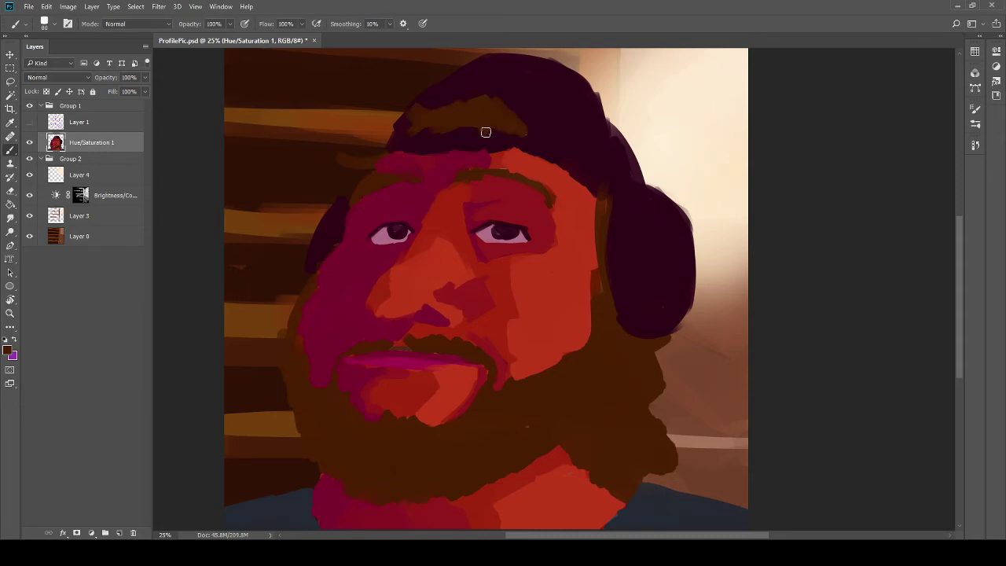
Step: Paint a thin brown hair strand from under the cap down the lit-side temple, undoing the first strokes
mouse_move(528, 151)
left_mouse_down()
mouse_move(546, 166)
mouse_move(564, 229)
left_mouse_up()
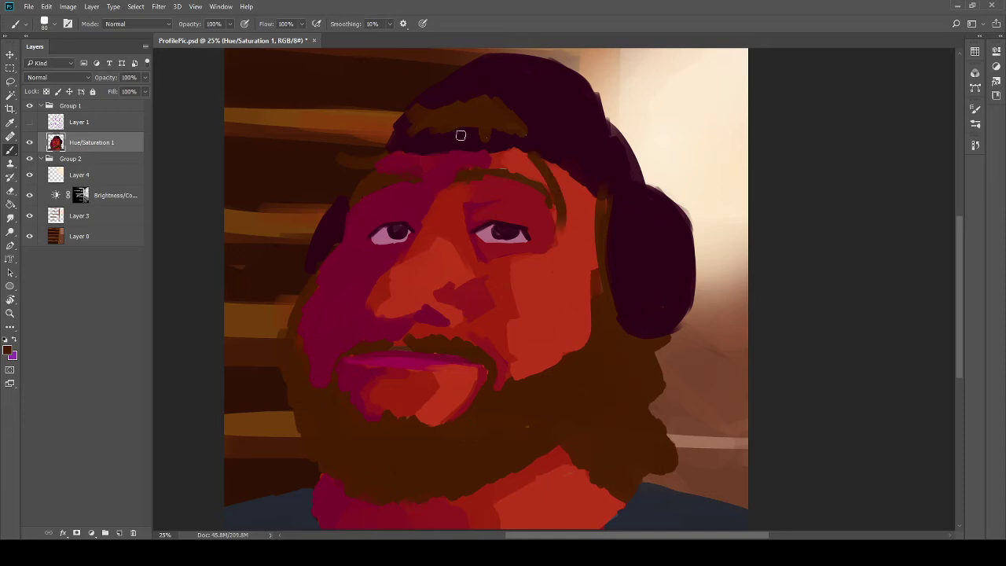
key("ctrl+z")
left_click_drag(528, 152, 554, 174)
key("ctrl+z")
left_click_drag(555, 173, 574, 265)
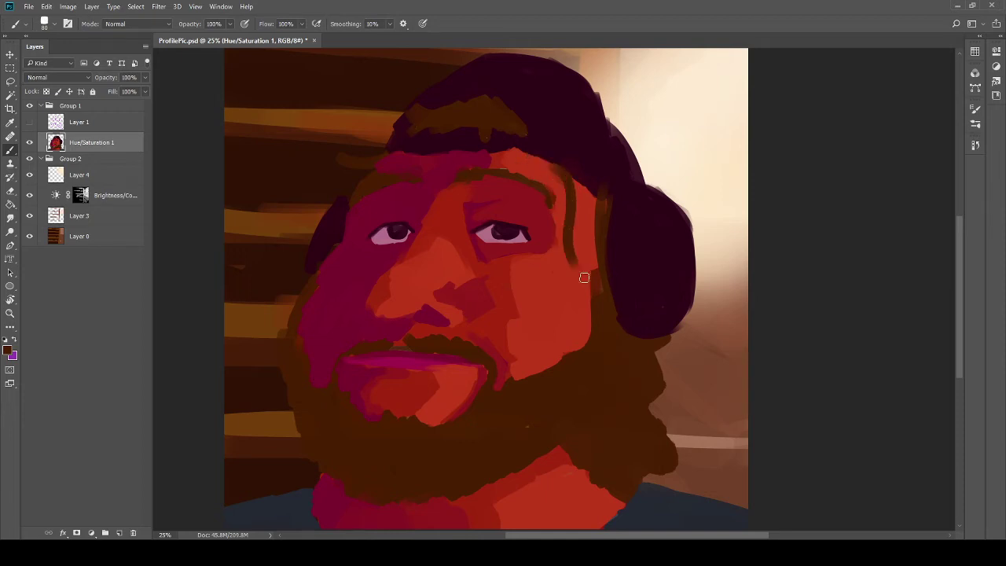
Step: Try a brown curl on the hair tuft beside the cap's shadow side, with a dark purple touch-up along the cap's edge
left_click(349, 133)
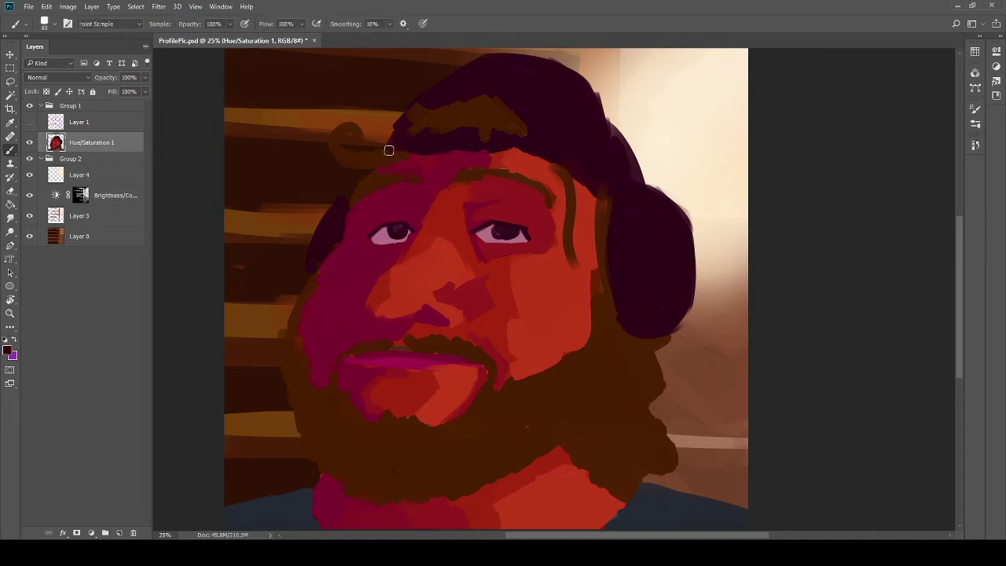
left_click_drag(388, 151, 445, 144)
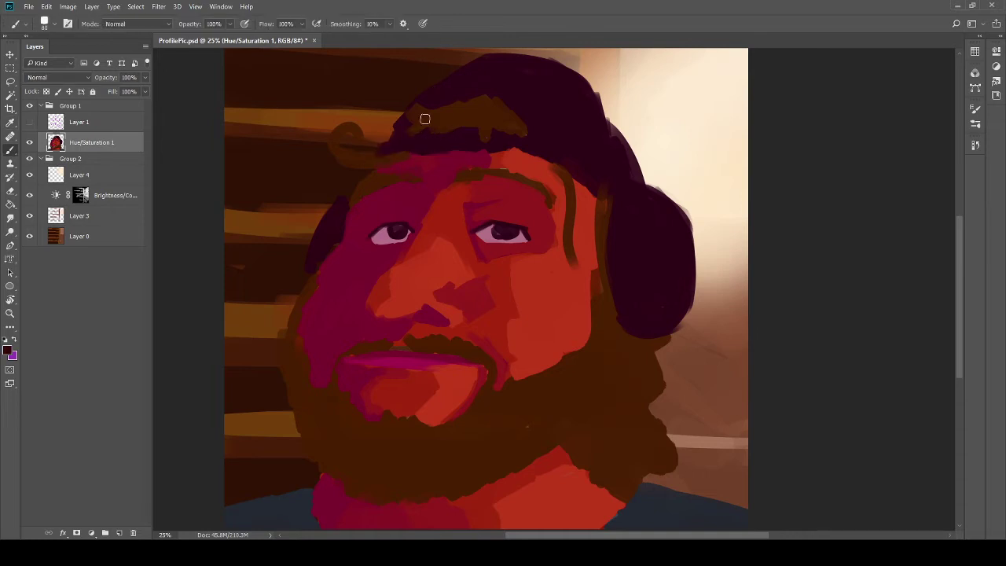
mouse_move(422, 209)
left_mouse_down()
mouse_move(471, 133)
mouse_move(467, 194)
left_mouse_up()
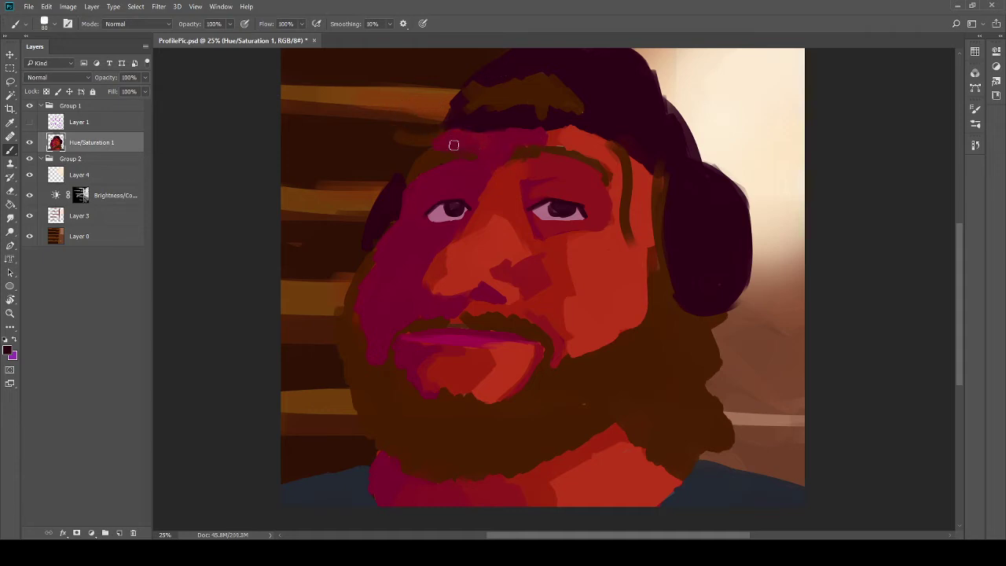
key("ctrl+z")
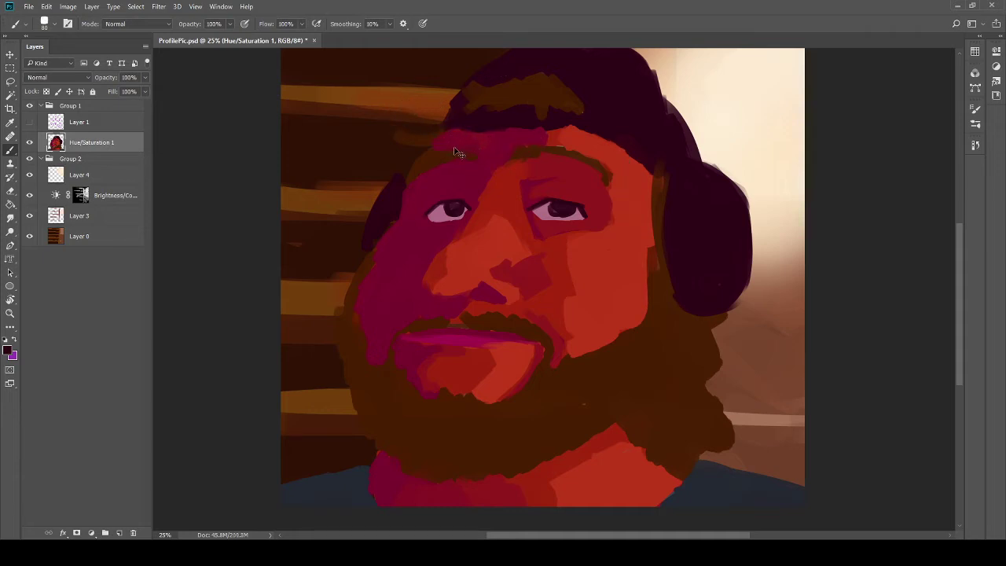
key("ctrl+shift+z")
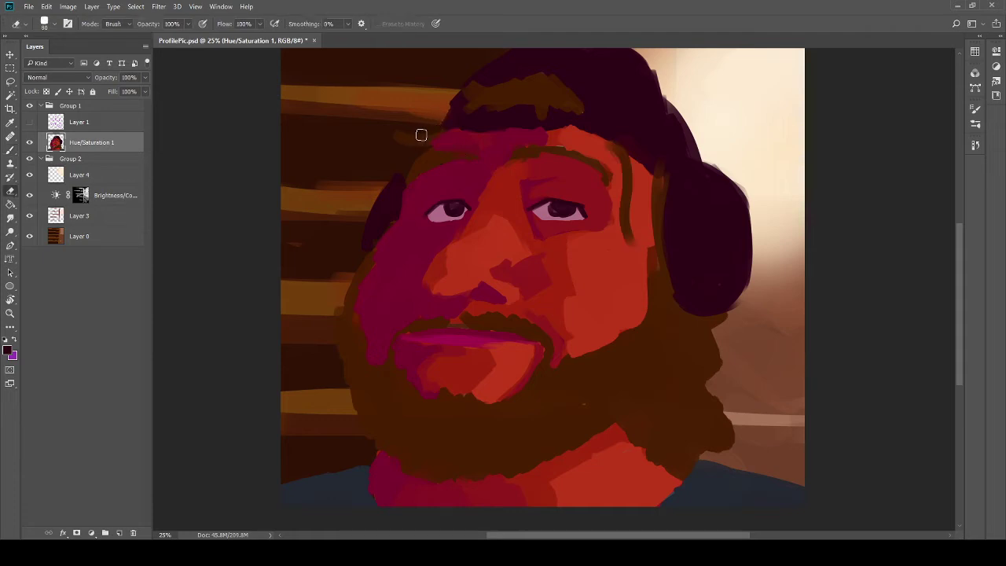
Step: Sample the brown hair colour and thicken both eyebrows, using a larger brush on the lit side and a smaller one on the shadow side
key("i")
key("b")
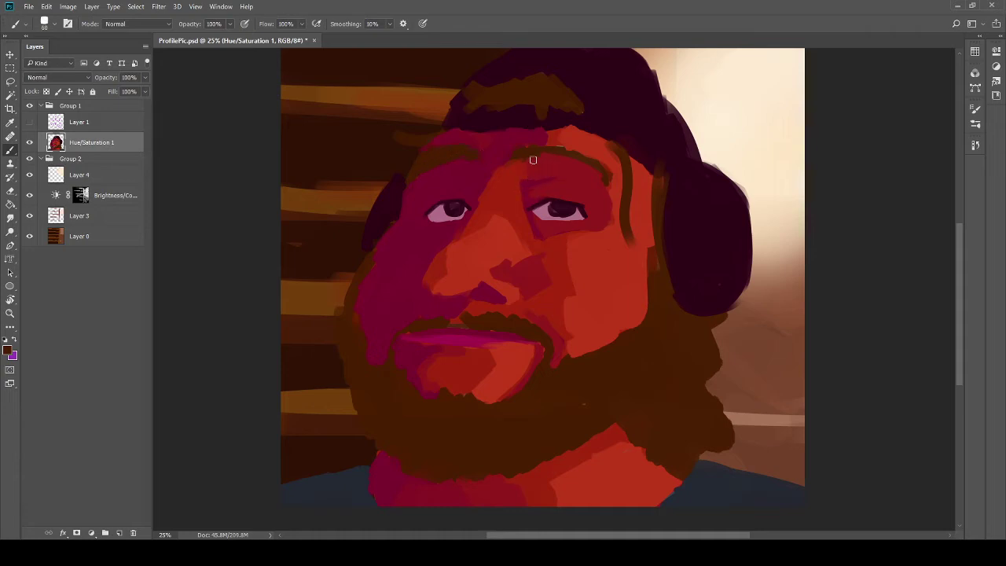
key("bracketright")
key("bracketright")
mouse_move(530, 152)
left_mouse_down()
mouse_move(579, 157)
mouse_move(612, 185)
left_mouse_up()
key("bracketleft")
key("bracketleft")
key("bracketleft")
key("bracketleft")
key("bracketleft")
mouse_move(477, 162)
left_mouse_down()
mouse_move(478, 153)
mouse_move(456, 157)
left_mouse_up()
key("i")
key("b")
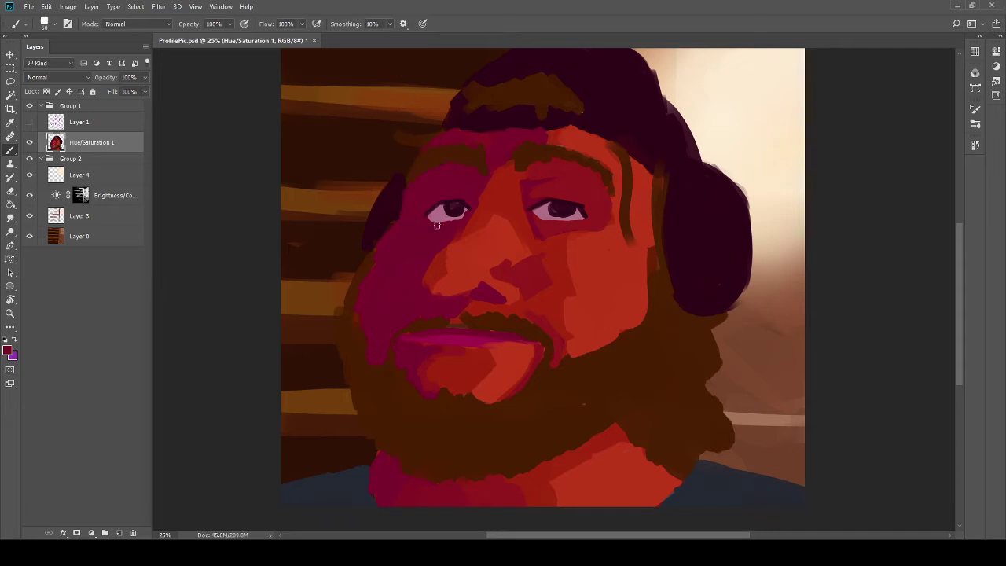
Step: Rework the outer end of the shadow-side eyebrow and the forehead edge with sampled brown and skin colours
left_click(414, 157, "alt")
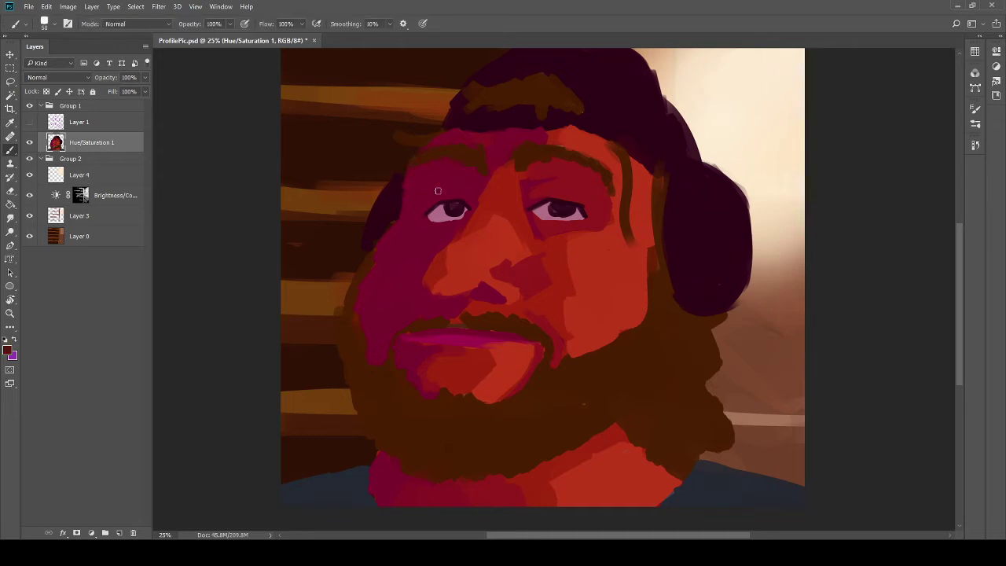
left_click(439, 146, "alt")
left_click(426, 168, "alt")
left_click_drag(397, 173, 390, 209)
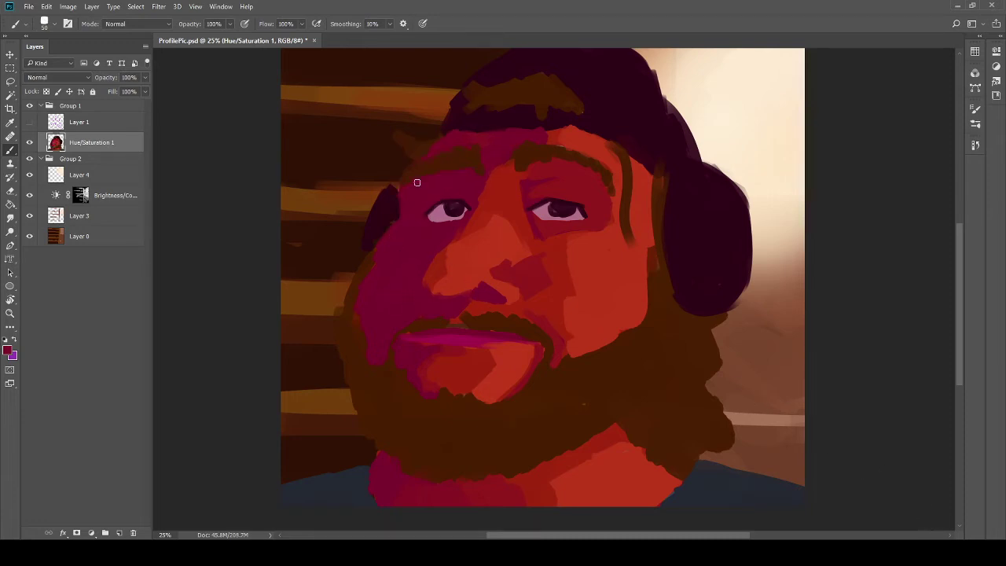
Step: Redefine the face edge beside the shadow-side ear cup with the sampled purple-red skin colour
key("e")
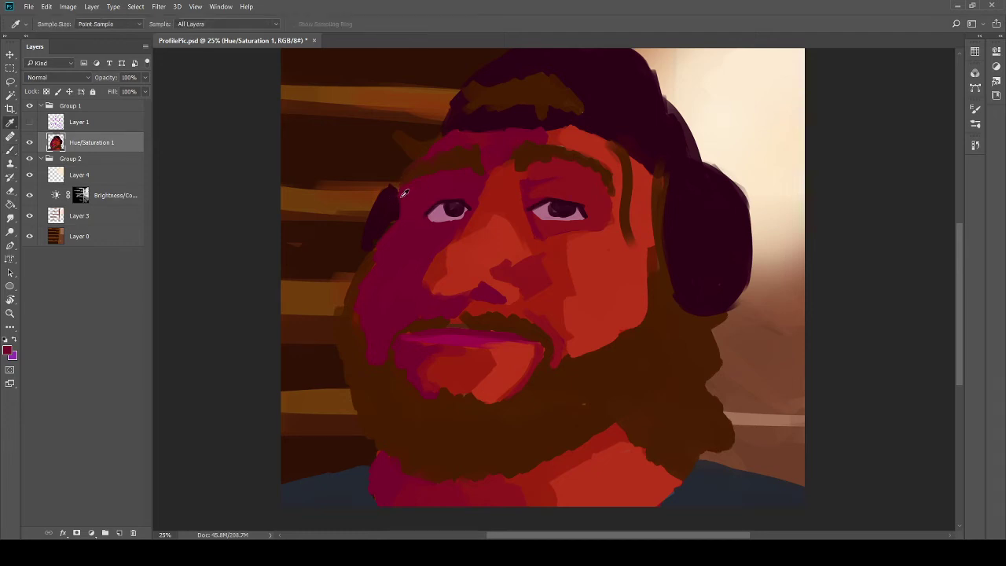
key("i")
key("b")
left_click(409, 217, "alt")
left_click_drag(402, 208, 398, 217)
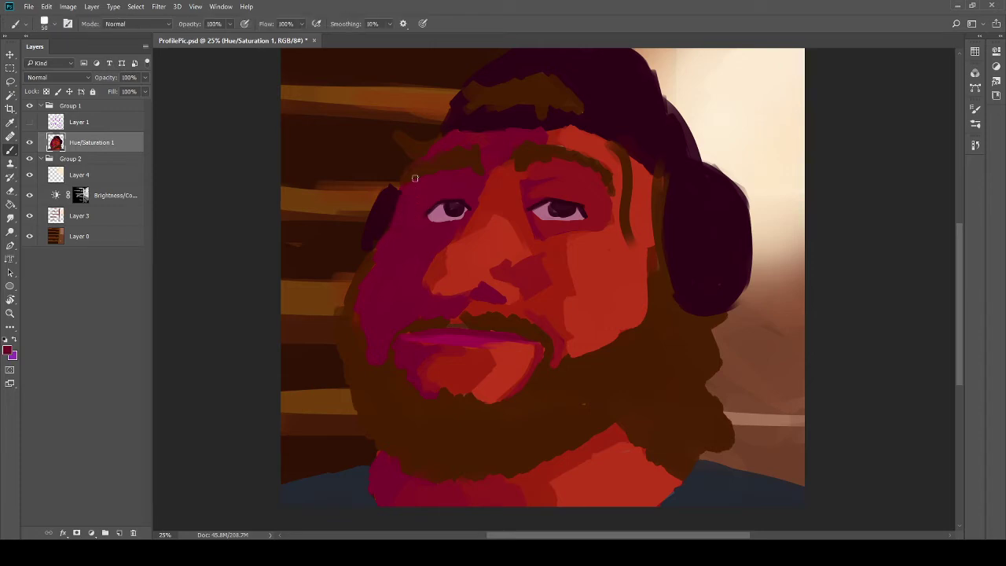
Step: Paint out the shadow-side eyebrow and redraw it in brown over the sketch on Layer 1, shown temporarily at reduced opacity
left_click(433, 195, "alt")
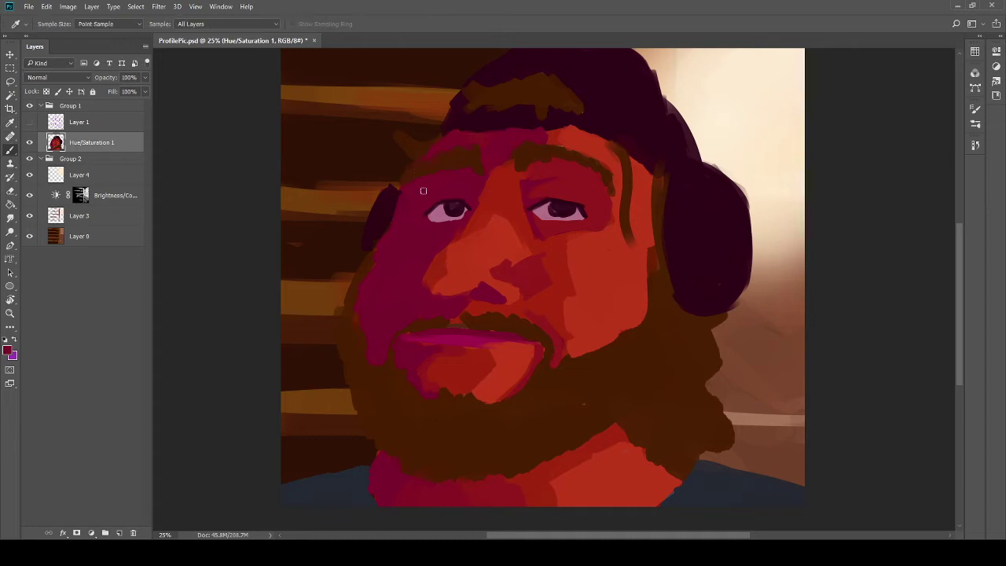
mouse_move(409, 185)
left_mouse_down()
mouse_move(400, 187)
mouse_move(446, 150)
mouse_move(422, 173)
mouse_move(456, 168)
mouse_move(469, 142)
mouse_move(483, 167)
left_mouse_up()
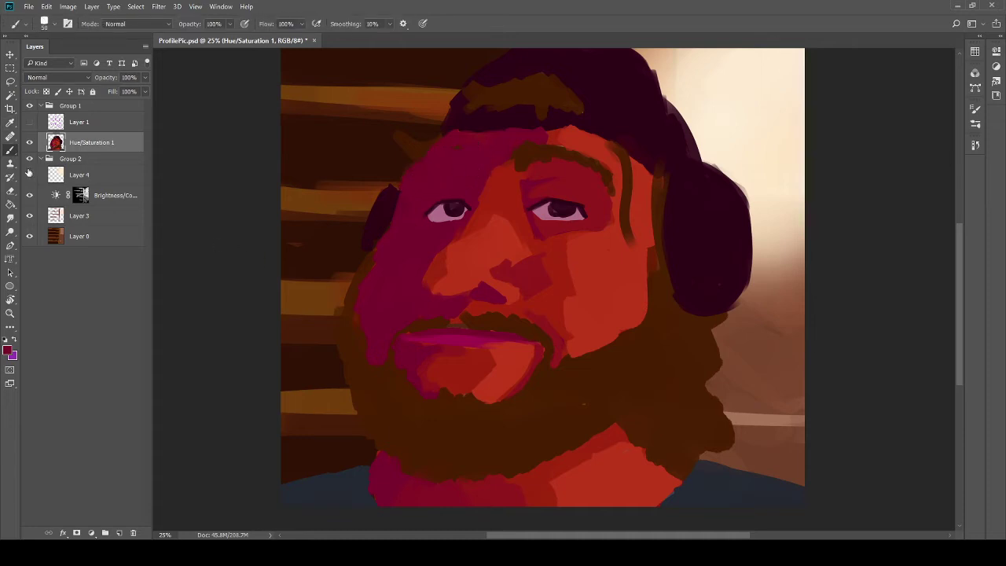
left_click(29, 122)
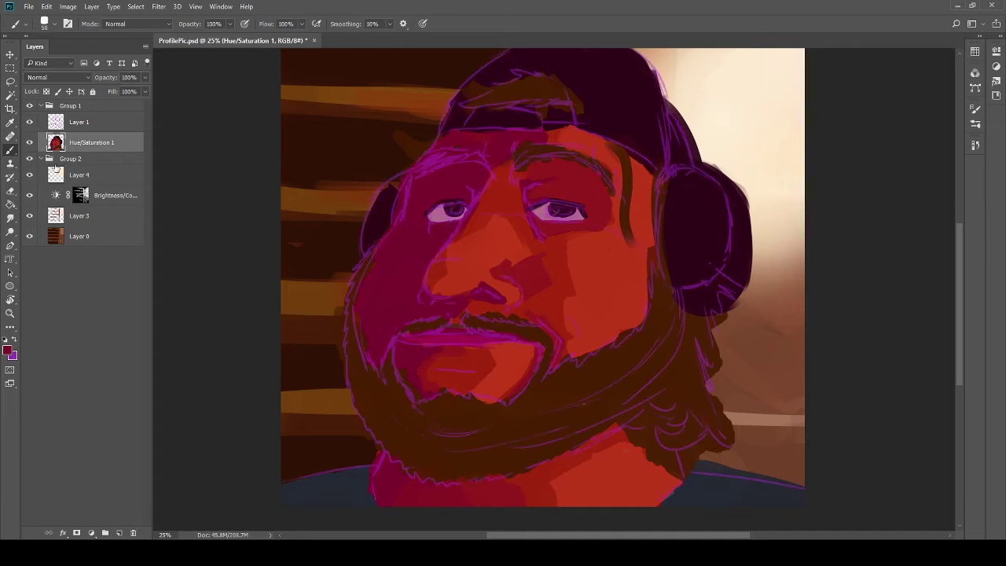
left_click(546, 140, "alt")
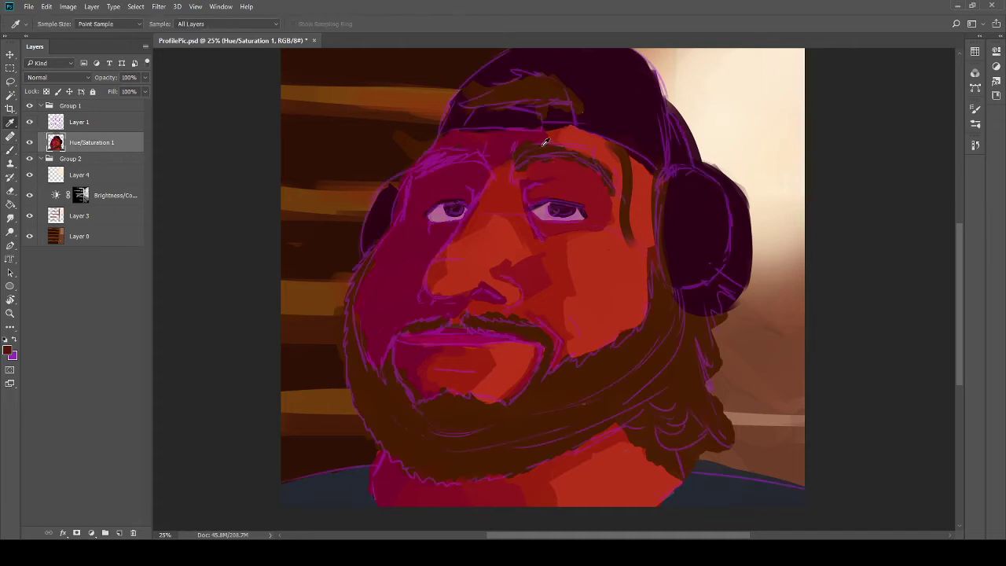
left_click(101, 122)
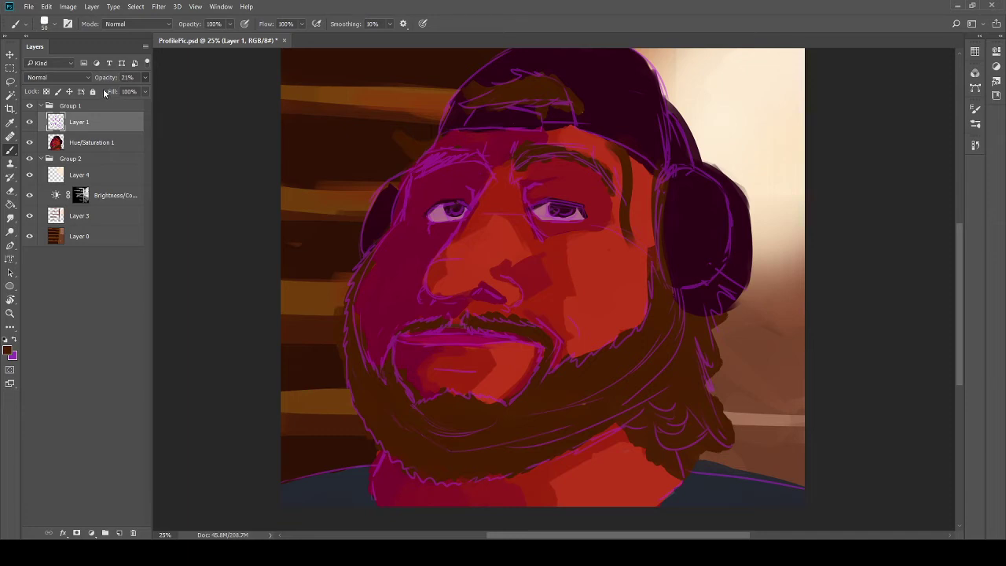
left_click(99, 142)
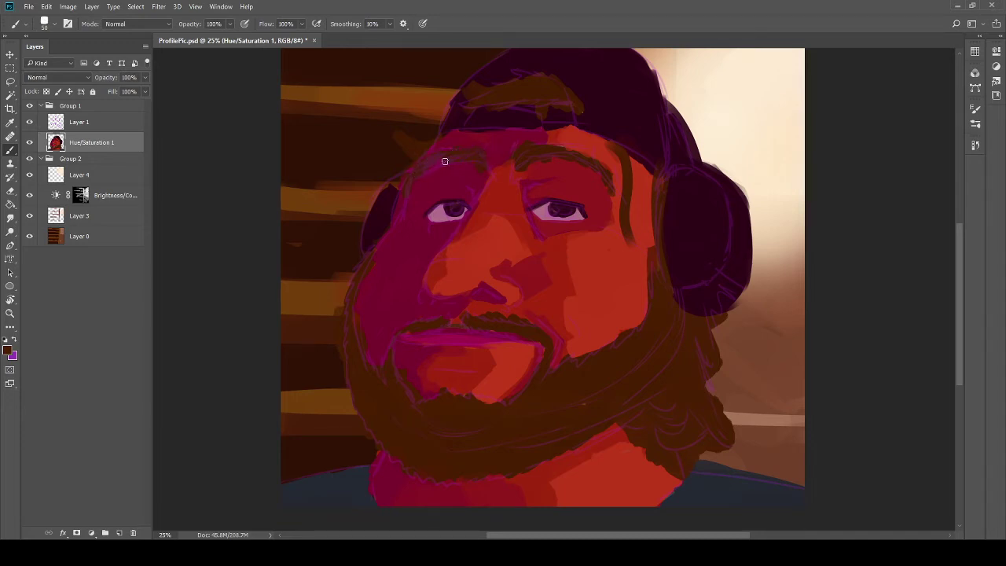
left_click(29, 122)
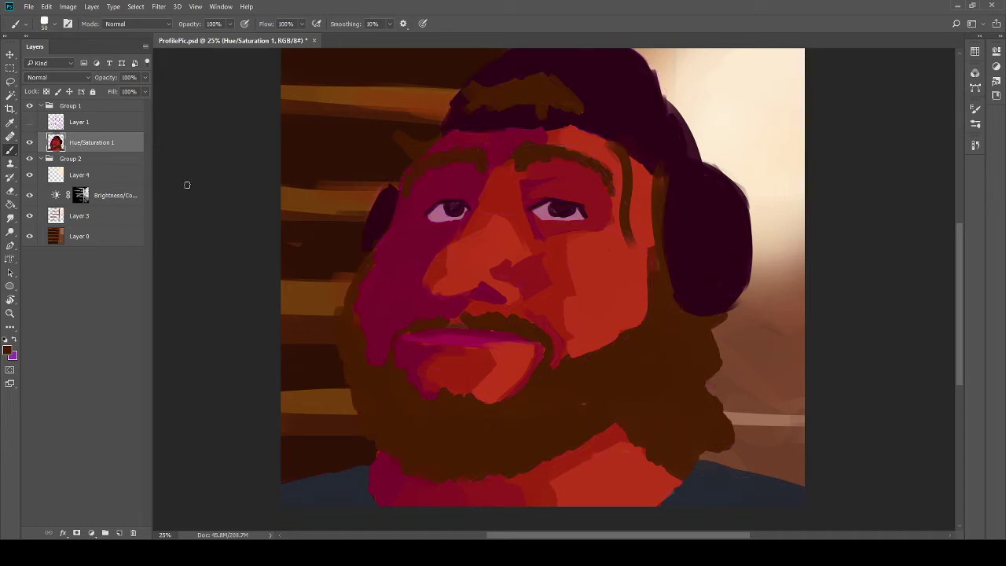
Step: Trim the outer end of the redrawn shadow-side eyebrow with the sampled shadow skin colour
left_click(424, 189, "alt")
left_click(402, 184, "alt")
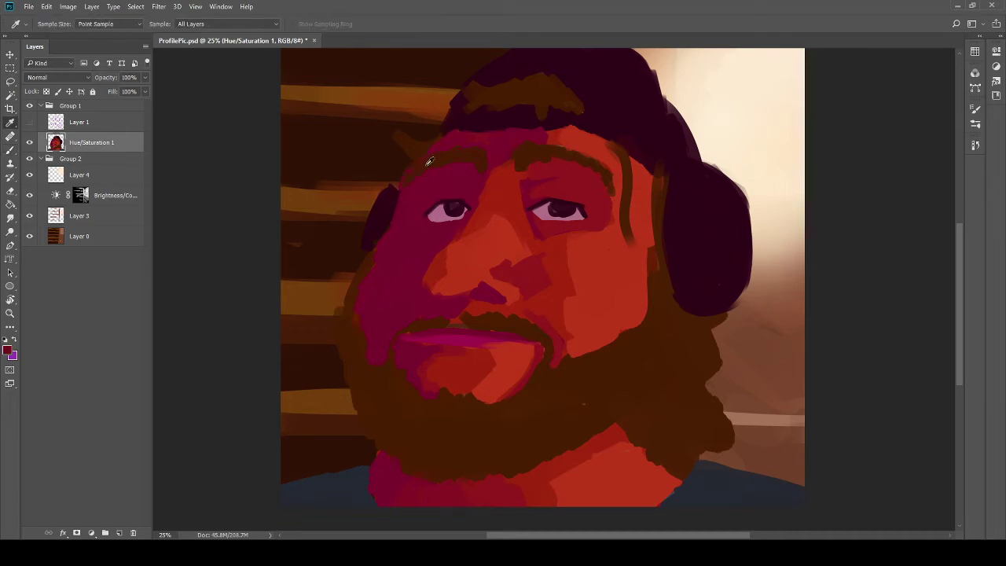
left_click(407, 189, "alt")
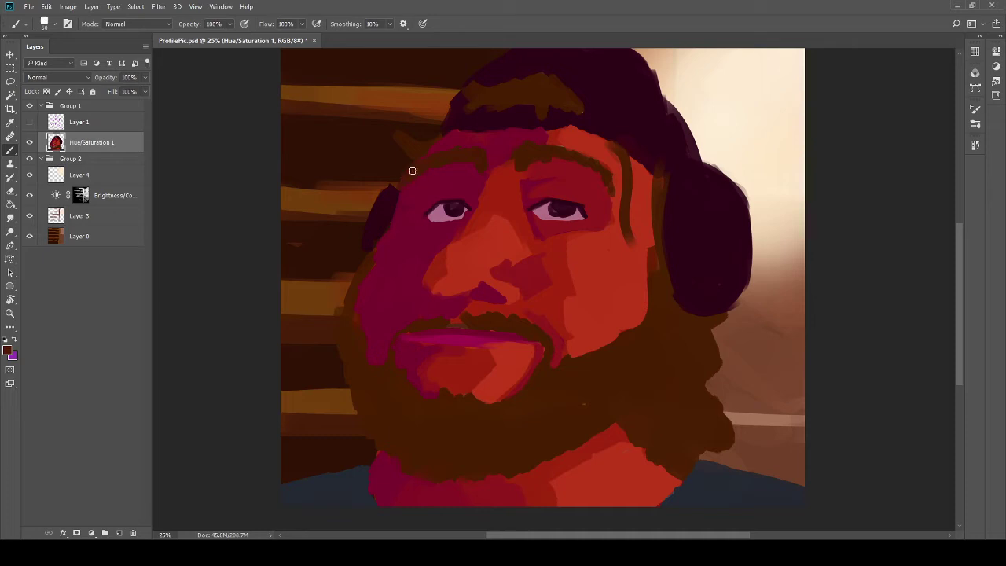
Step: Erase stray paint beside the shadow-side temple and repaint the upper part of that ear cup in dark purple
key("e")
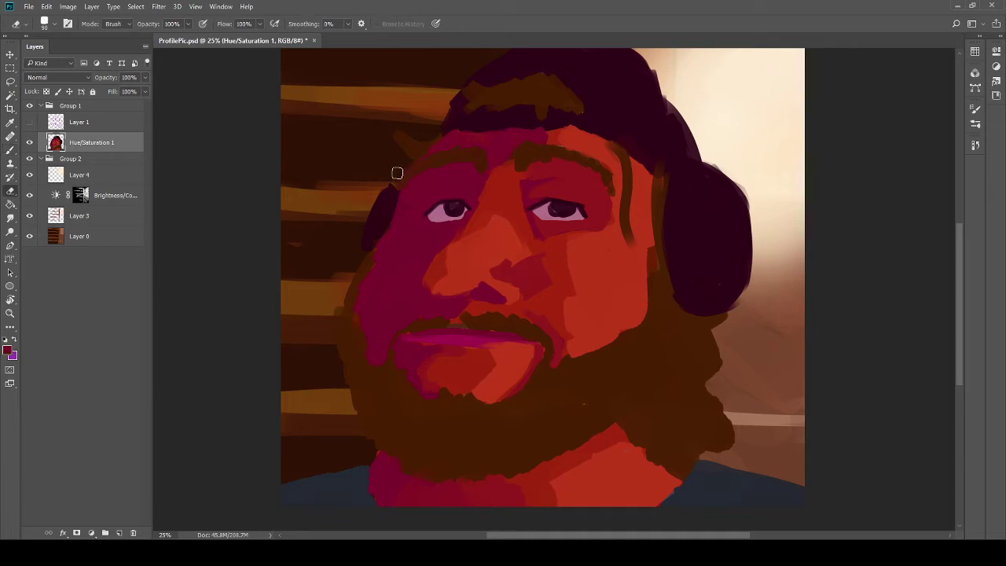
key("b")
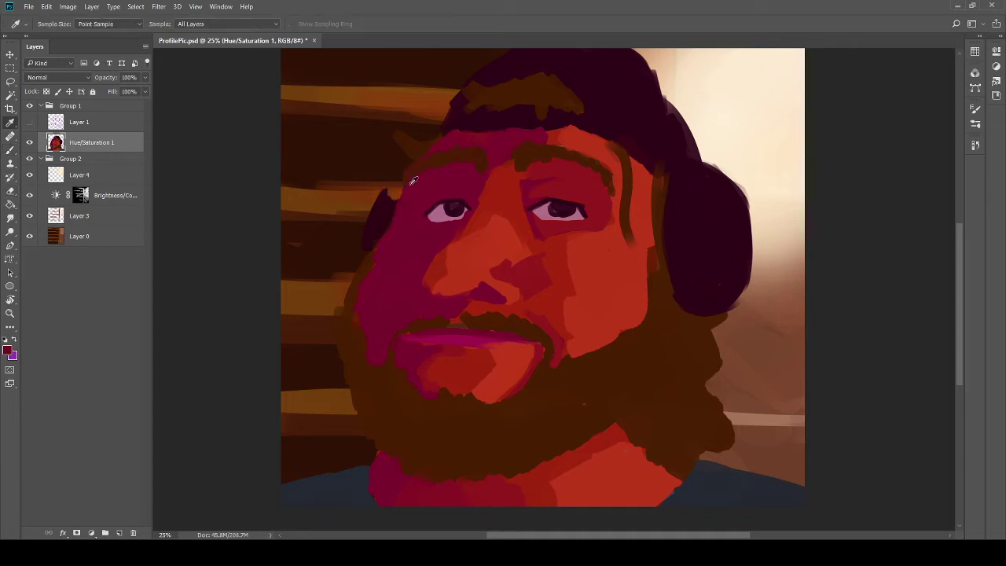
key("i")
left_click(399, 207)
key("b")
mouse_move(397, 197)
left_mouse_down()
mouse_move(400, 180)
mouse_move(389, 200)
left_mouse_up()
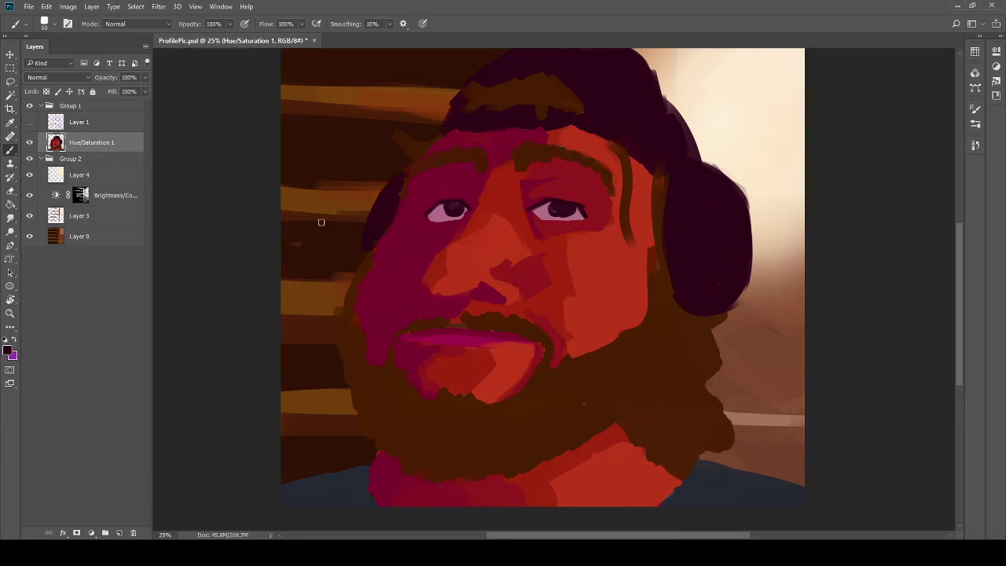
Step: Sample the shadow skin colour under the nose and refine the skin around the moustache and upper lip
left_click_drag(379, 344, 429, 325)
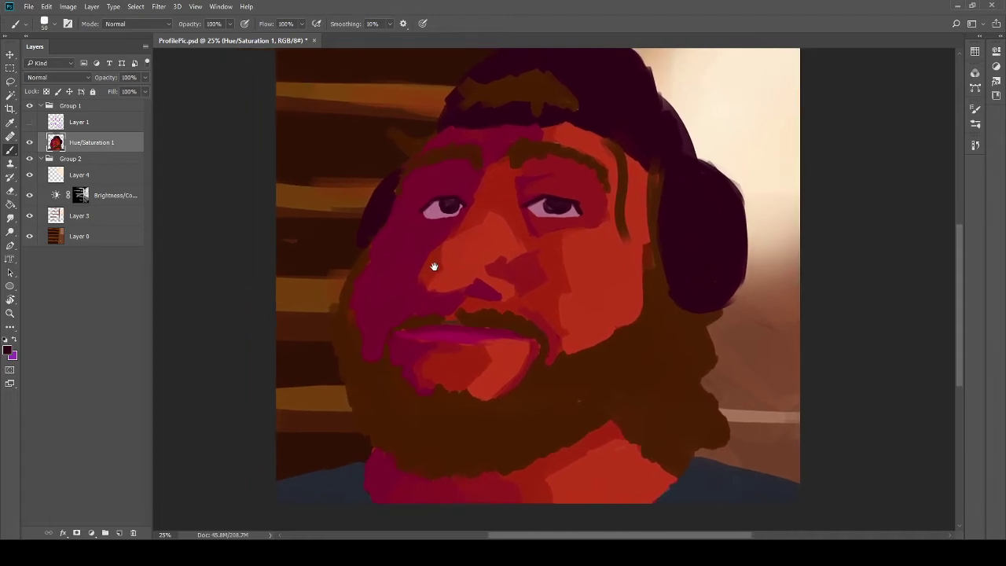
key("i")
left_click(476, 302)
key("b")
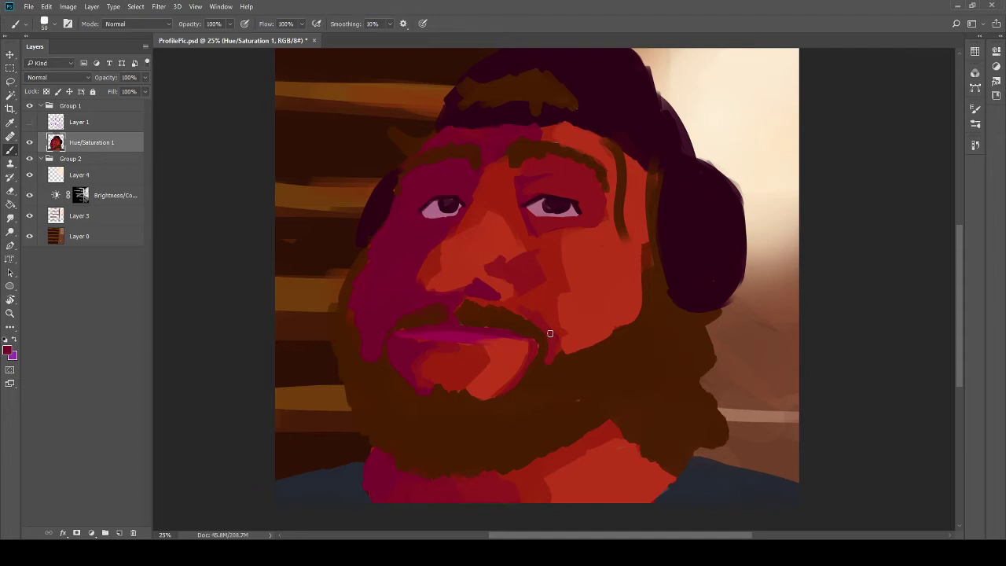
Step: Sample the orange-red of the lit cheek and extend the cheek down over the beard with a larger brush
key("bracketright")
key("bracketright")
key("bracketright")
key("bracketright")
key("i")
left_click(582, 306)
key("b")
mouse_move(568, 353)
left_mouse_down()
mouse_move(614, 331)
mouse_move(607, 356)
mouse_move(597, 347)
mouse_move(583, 363)
mouse_move(581, 348)
mouse_move(605, 353)
mouse_move(579, 360)
left_mouse_up()
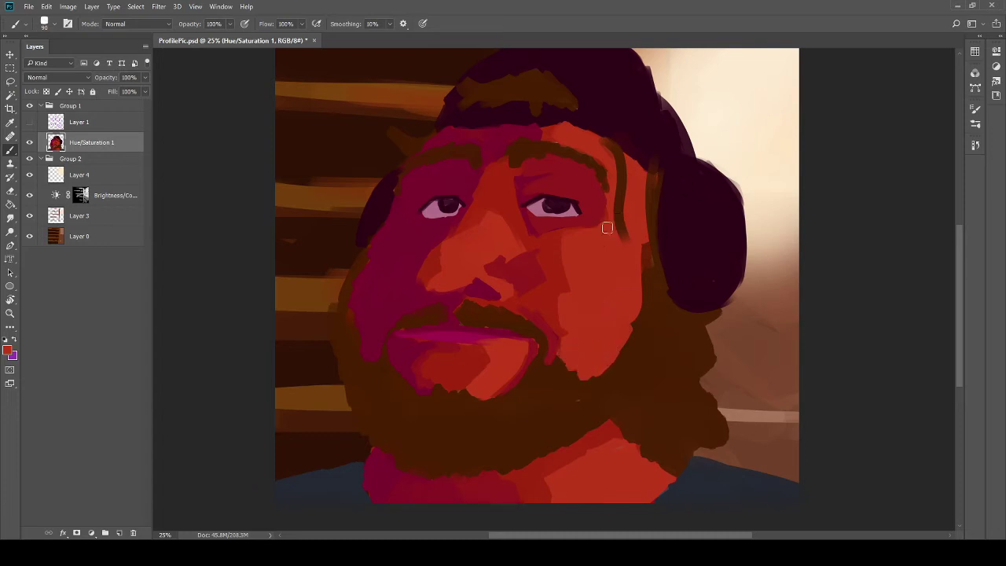
Step: Repaint the ragged beard edge below the lit cheek in brown and smooth the shadow cheek's outer edge in dark crimson
left_click(573, 382, "alt")
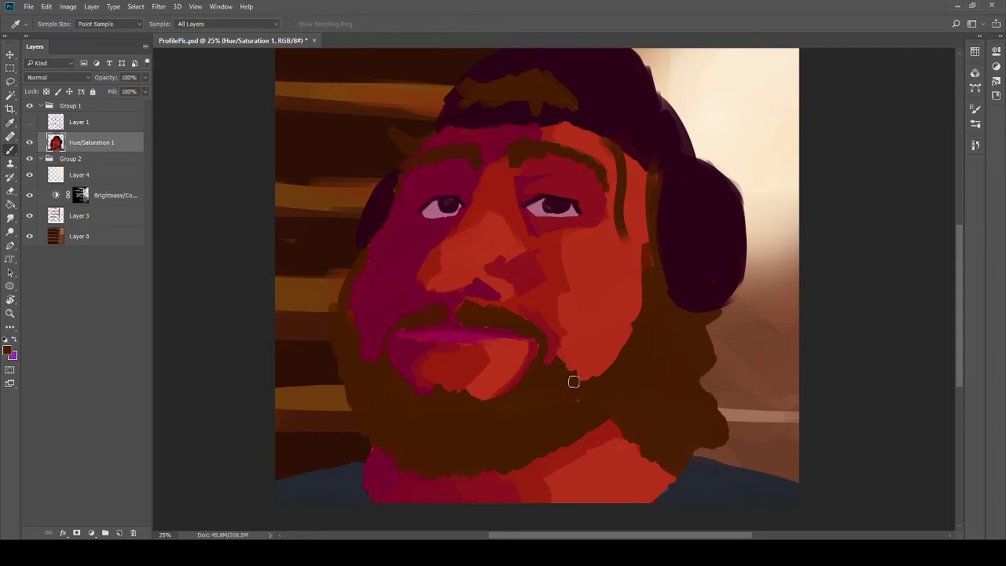
mouse_move(573, 382)
left_mouse_down()
mouse_move(590, 358)
mouse_move(556, 387)
mouse_move(564, 348)
mouse_move(570, 387)
mouse_move(611, 365)
mouse_move(573, 387)
mouse_move(556, 356)
mouse_move(597, 366)
left_mouse_up()
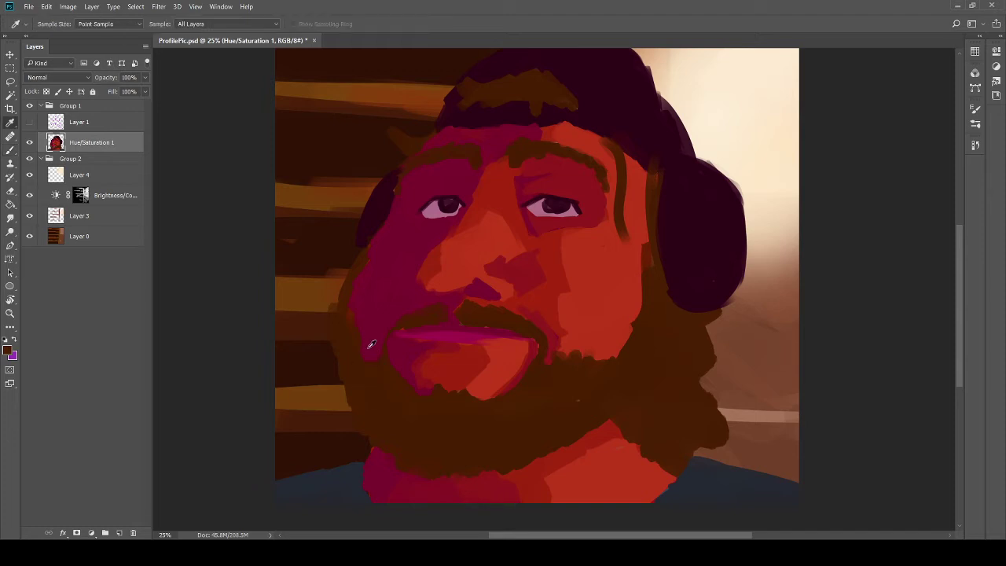
left_click(349, 297, "alt")
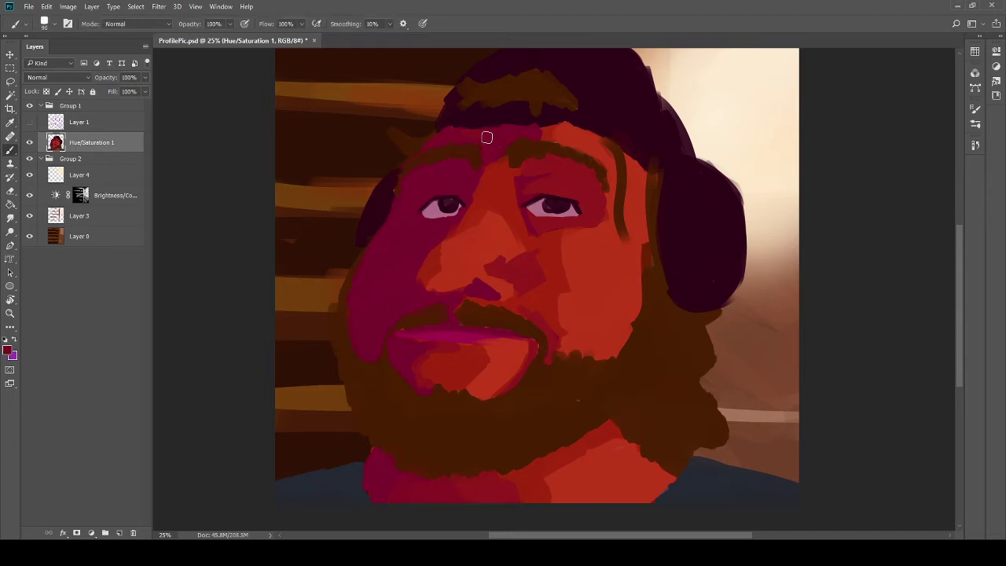
scroll(516, 281, "up", 2)
left_click_drag(517, 281, 512, 265)
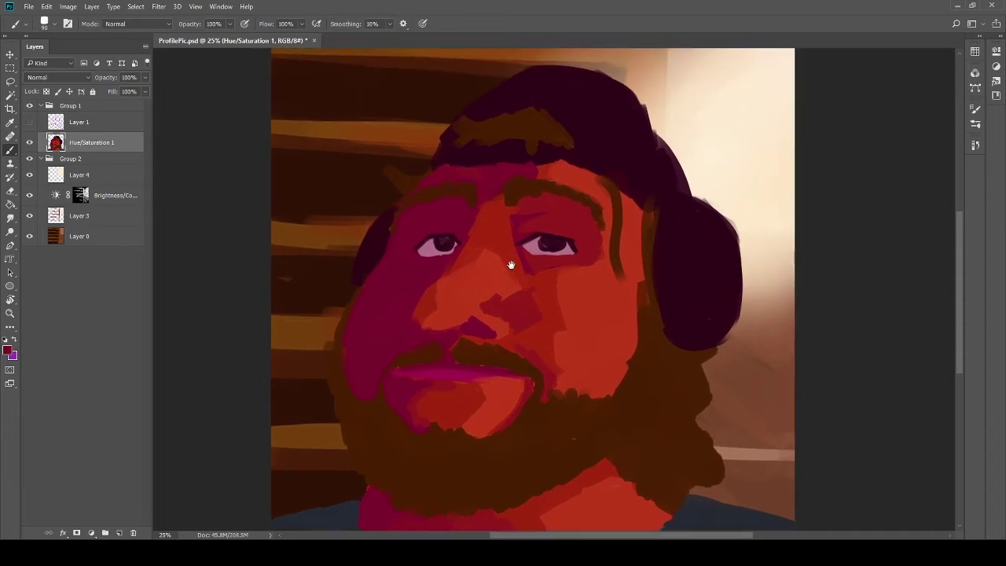
Step: Sample the dark eye colour and touch up the lit-side eye with a smaller brush
key("alt")
left_click(552, 247, "alt")
key("bracketleft")
key("bracketleft")
key("bracketleft")
left_click_drag(543, 253, 557, 253)
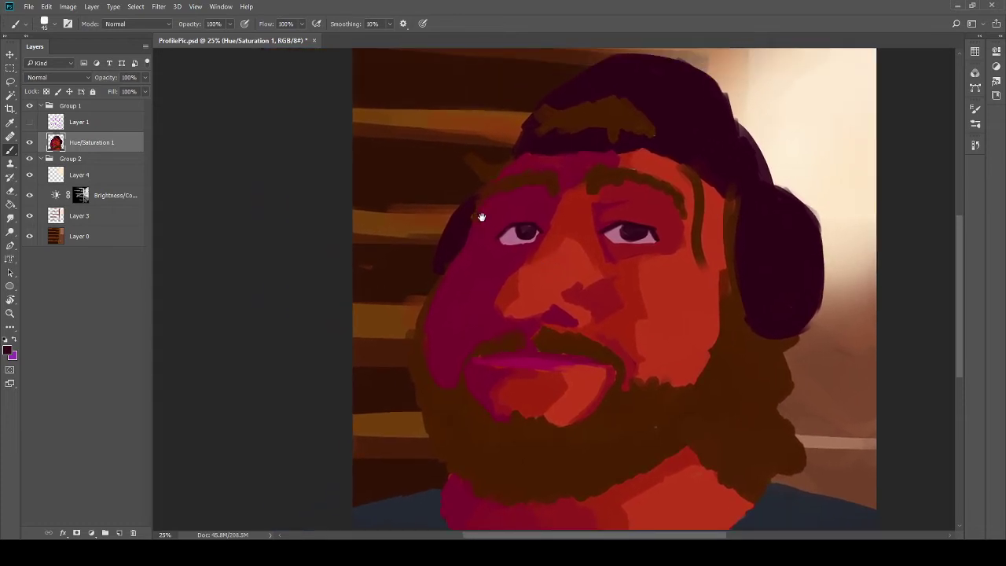
Step: Sample the crimson of the lit-side eyelid and paint warmer red patches on the shadow-side upper eyelid and cheek
key("i")
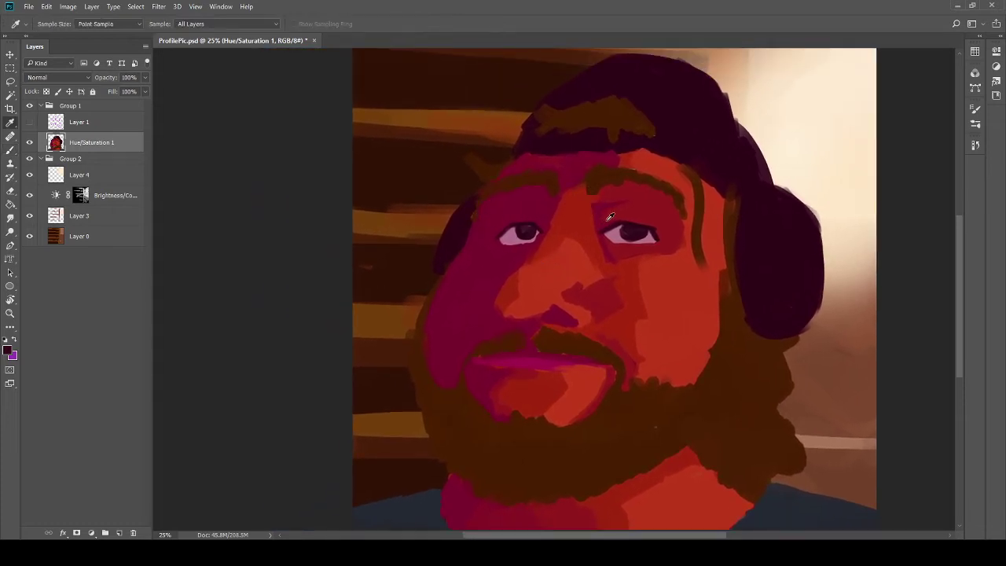
left_click(633, 203)
key("b")
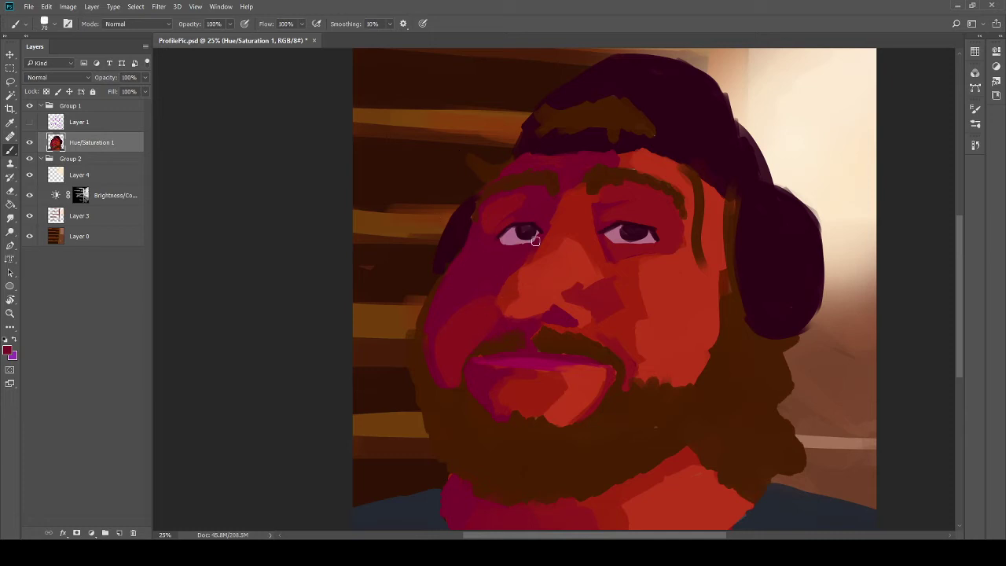
Step: Sample reds around the nose and repaint the lit-side nostril wing and the shadow beside it
key("i")
left_click(590, 302)
key("b")
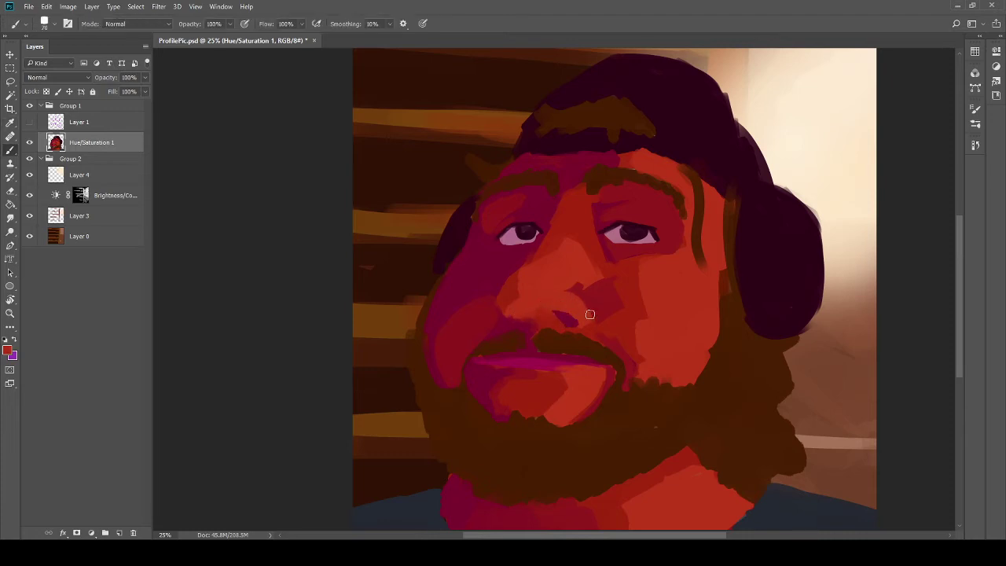
key("i")
key("b")
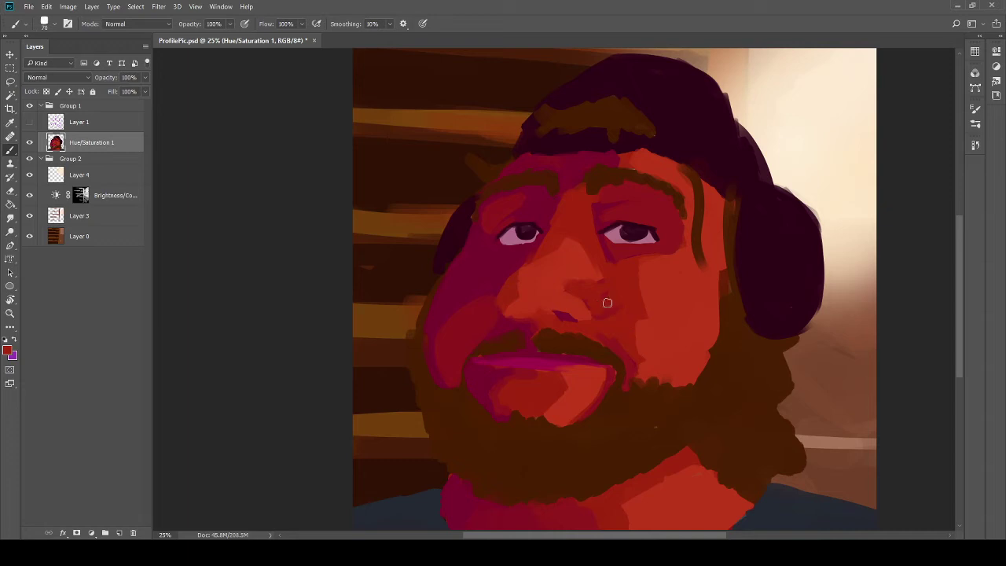
key("i")
key("b")
key("i")
key("b")
Step: Sample the crimson under the nose and paint a shadow along the nose's lower edge and shadow-side wing
key("i")
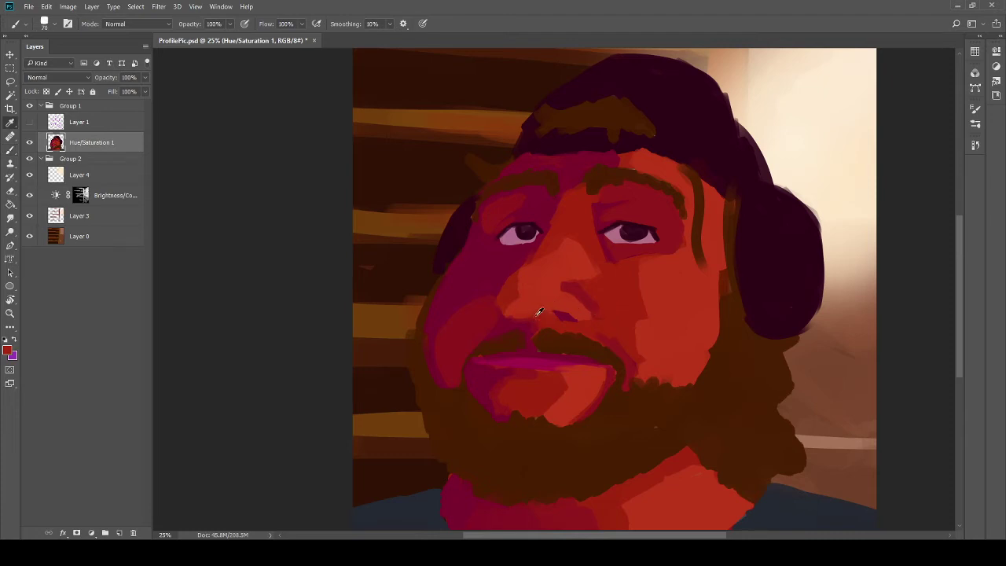
left_click(535, 315)
key("b")
left_click_drag(531, 312, 591, 315)
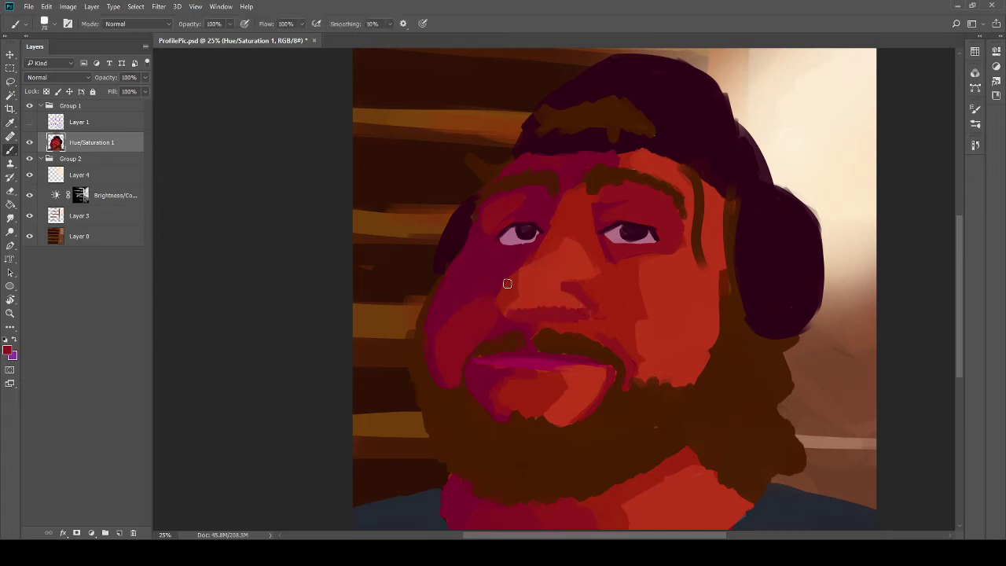
mouse_move(517, 289)
left_mouse_down()
mouse_move(561, 307)
mouse_move(512, 303)
left_mouse_up()
Step: Show the Layer 1 sketch and block in the nose's underside with sampled dark reds using a smaller brush
left_click(29, 122)
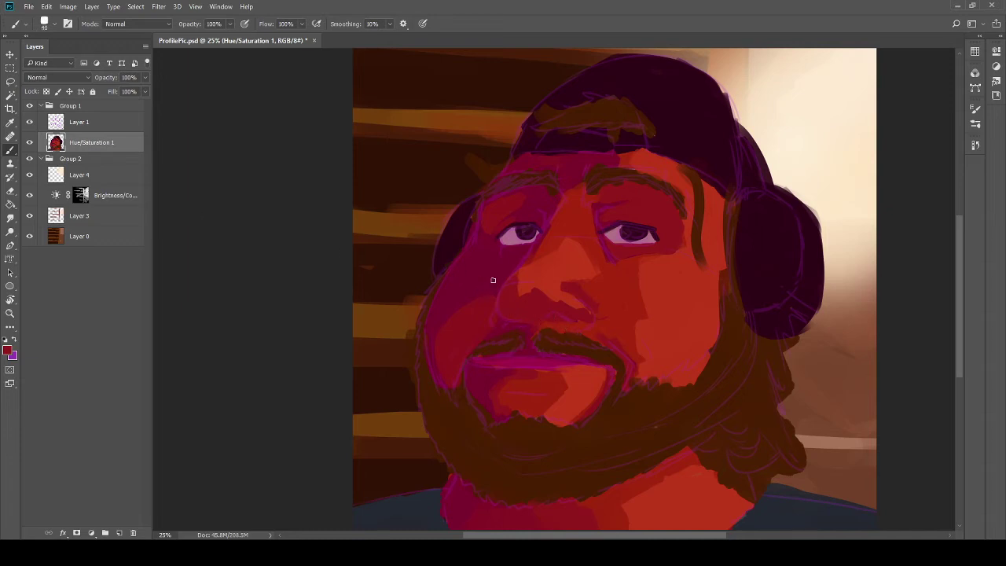
left_click(527, 324, "alt")
left_click(541, 289, "alt")
left_click(541, 289, "alt")
left_click(605, 284, "alt")
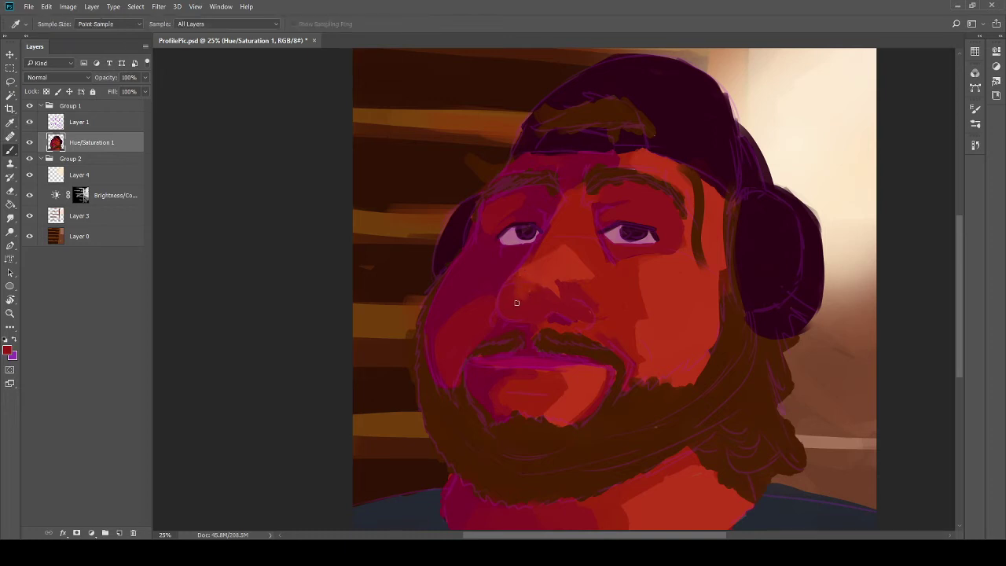
left_click(527, 300, "alt")
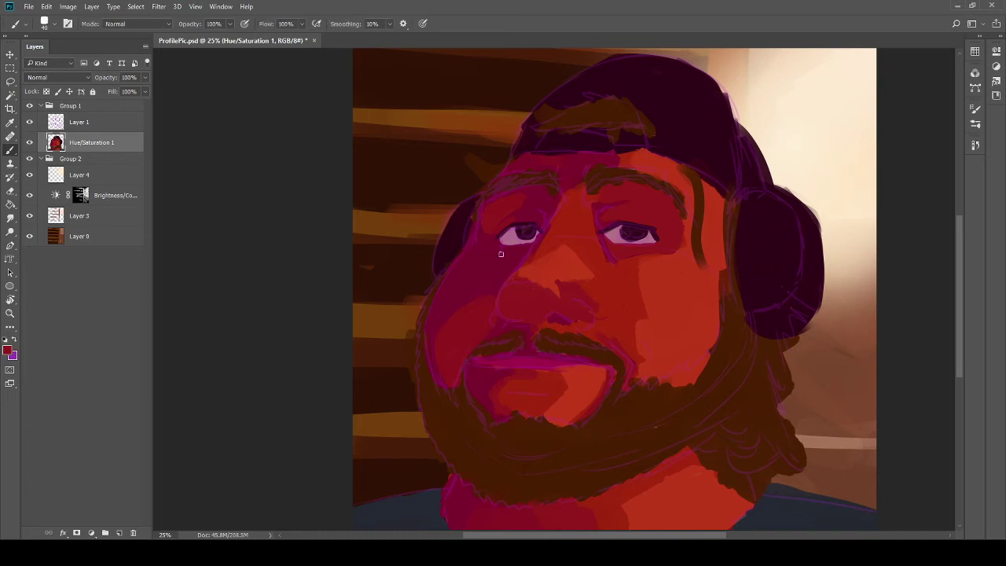
Step: Sample a brighter red, repaint the lower nose plane with a larger brush, and compare it with the Layer 1 sketch hidden and shown
left_click(566, 283, "alt")
key("bracketright")
key("bracketright")
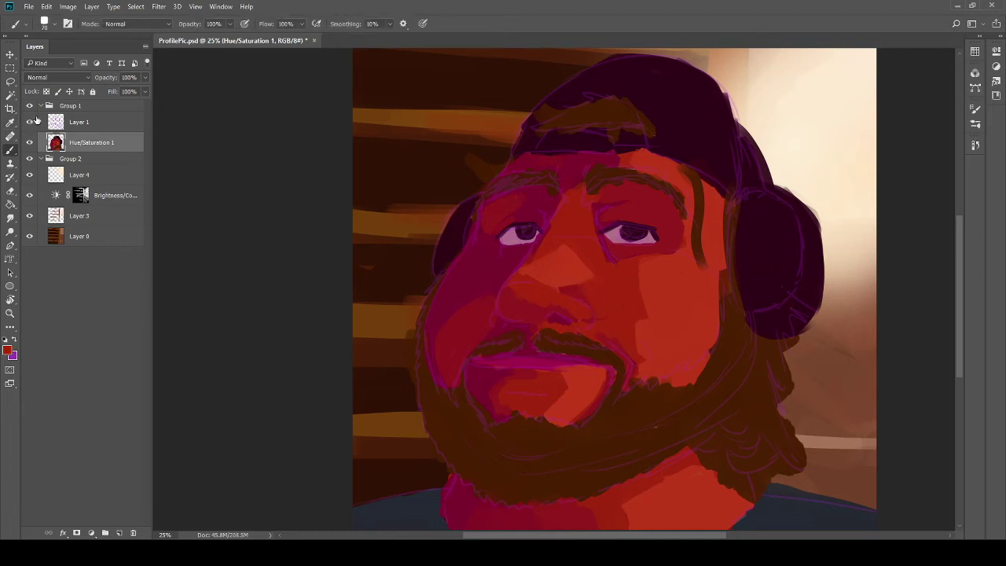
left_click(31, 122)
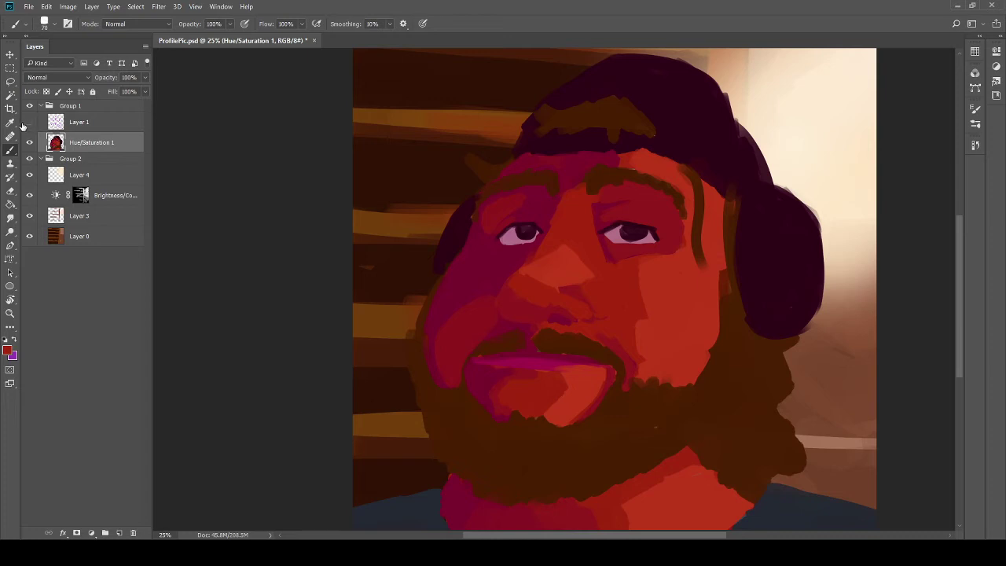
left_click(25, 123)
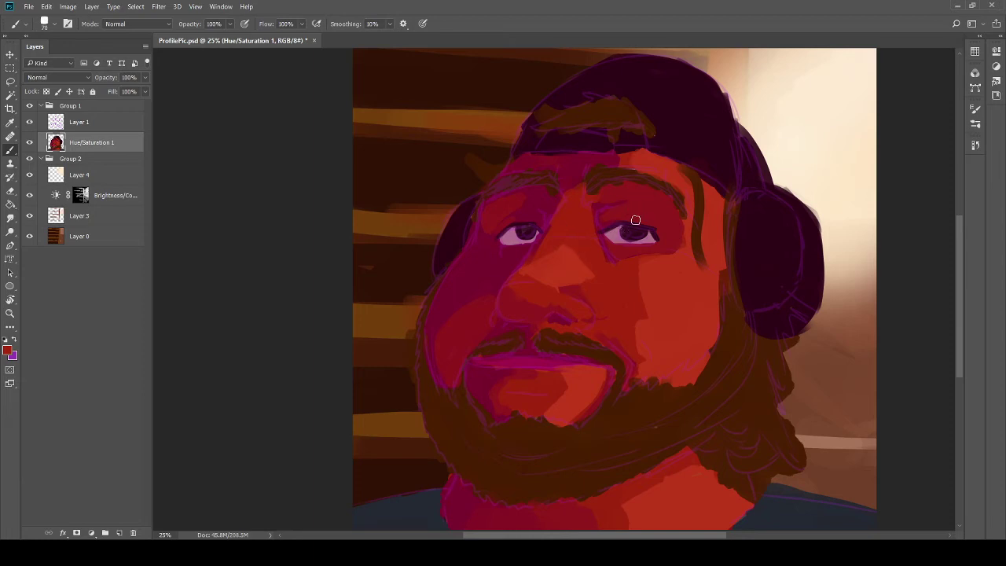
Step: Extend the crimson shadow beneath the lit-side eye and paint a darker red plane across the lit cheek
key("i")
key("b")
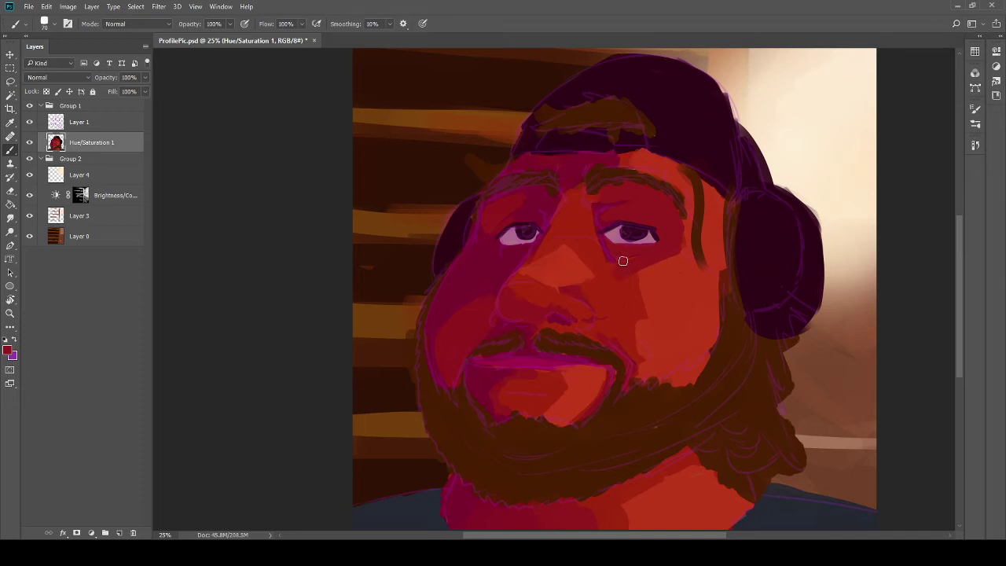
key("i")
left_click(652, 281)
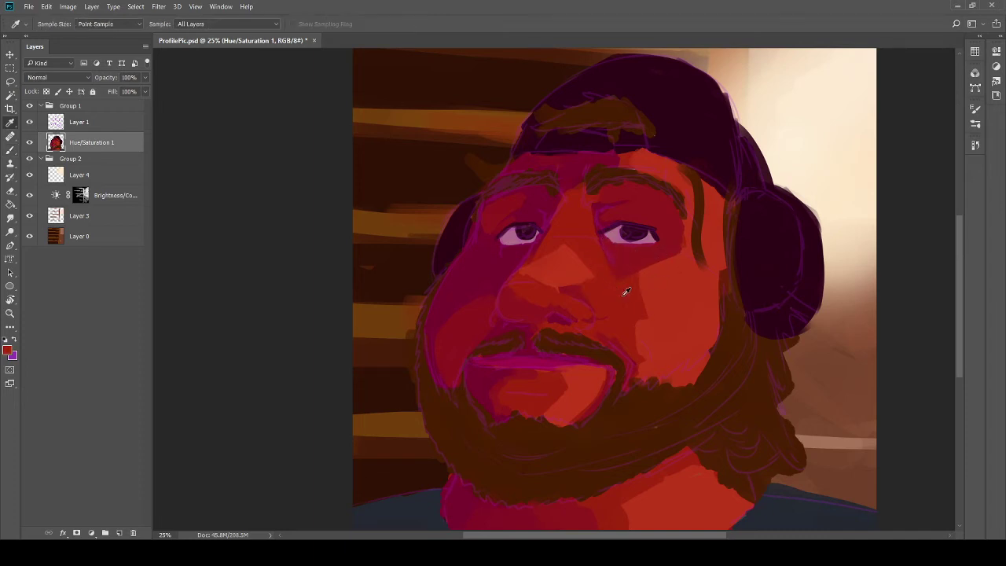
key("b")
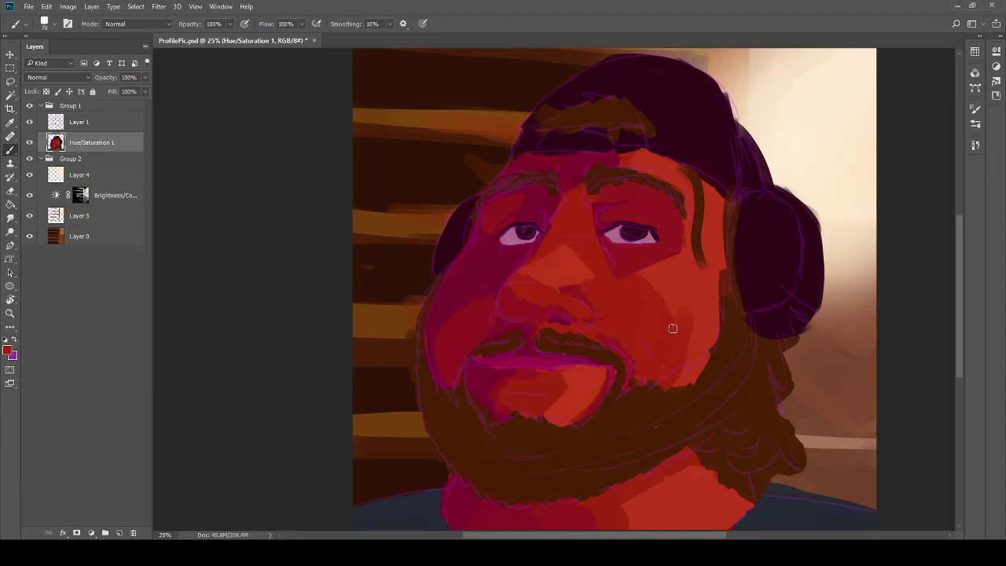
Step: Sample the lip and chin colours and repaint the lit-side edge between the upper and lower lips
key("alt")
left_click(609, 354, "alt")
left_click(594, 386, "alt")
left_click(591, 354, "alt")
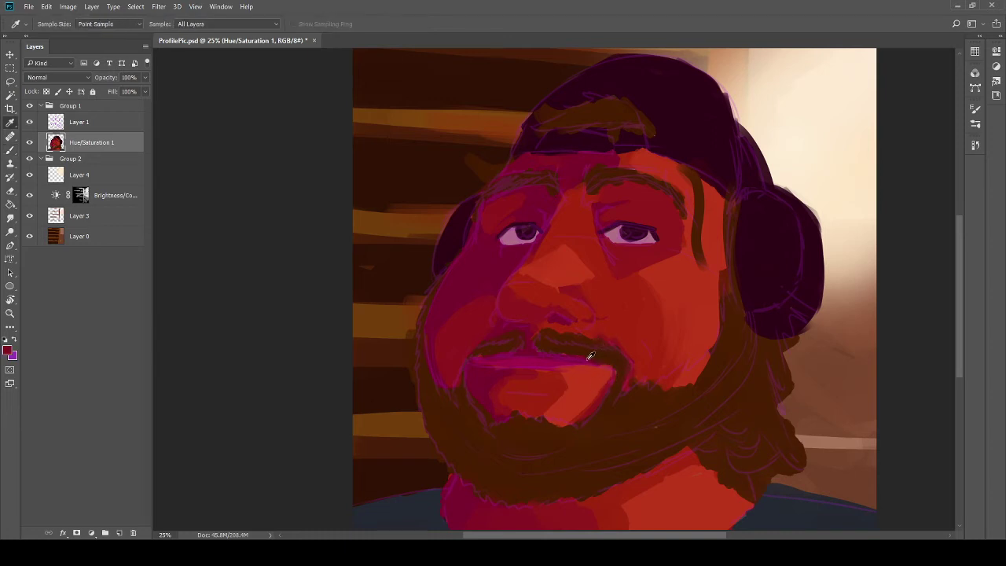
left_click(582, 363, "alt")
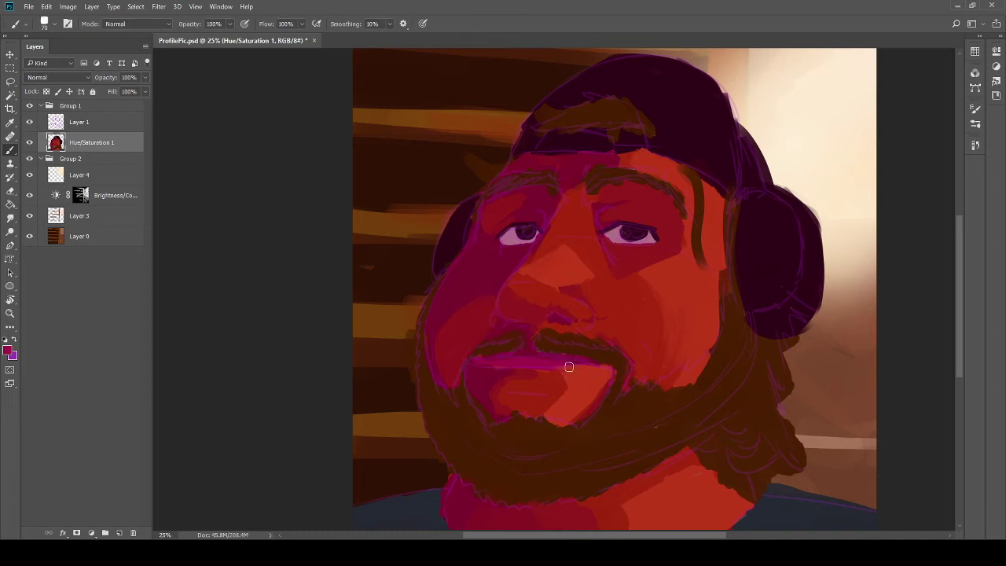
left_click_drag(560, 365, 612, 369)
left_click(595, 385, "alt")
left_click_drag(561, 373, 610, 368)
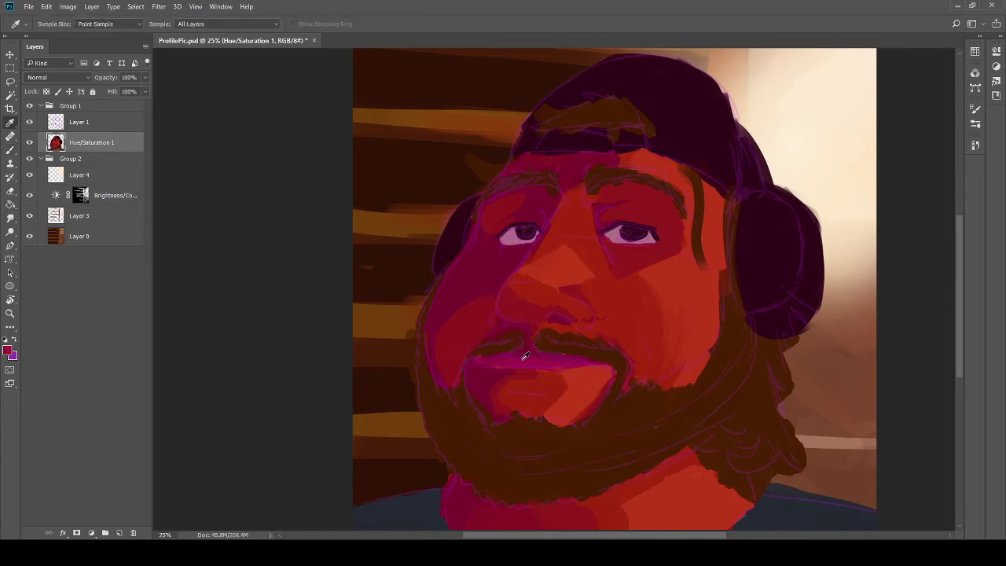
Step: Refine the upper lip's shadow-side edge with sampled crimson and hide the Layer 1 sketch
left_click(521, 354, "alt")
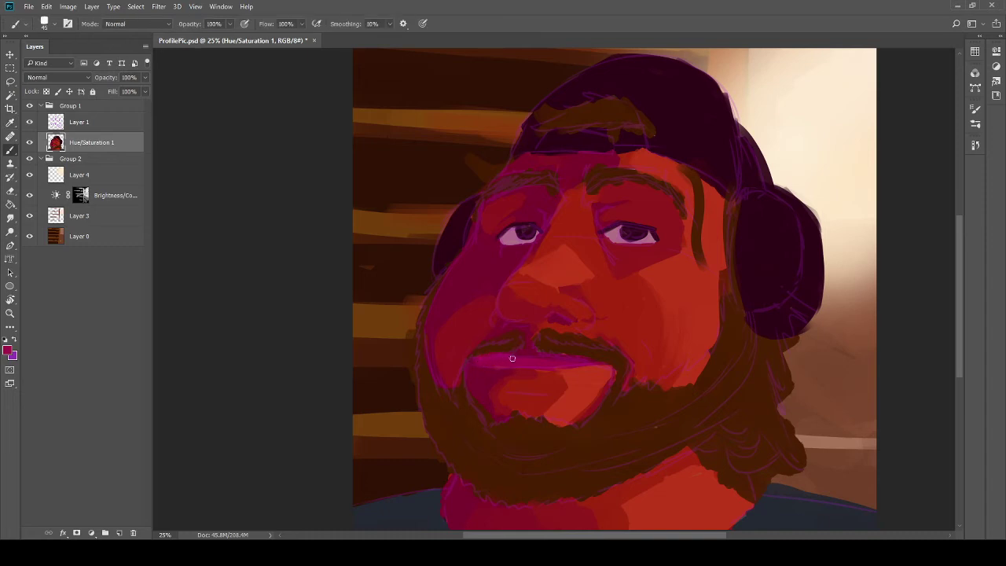
left_click(499, 353, "alt")
left_click(30, 123)
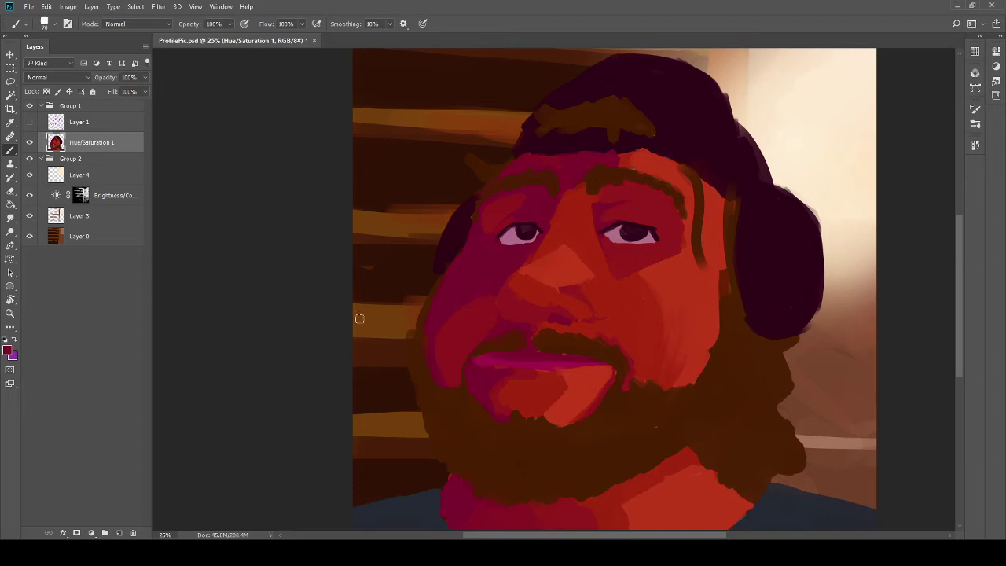
mouse_move(413, 393)
left_mouse_down()
mouse_move(346, 364)
mouse_move(395, 360)
left_mouse_up()
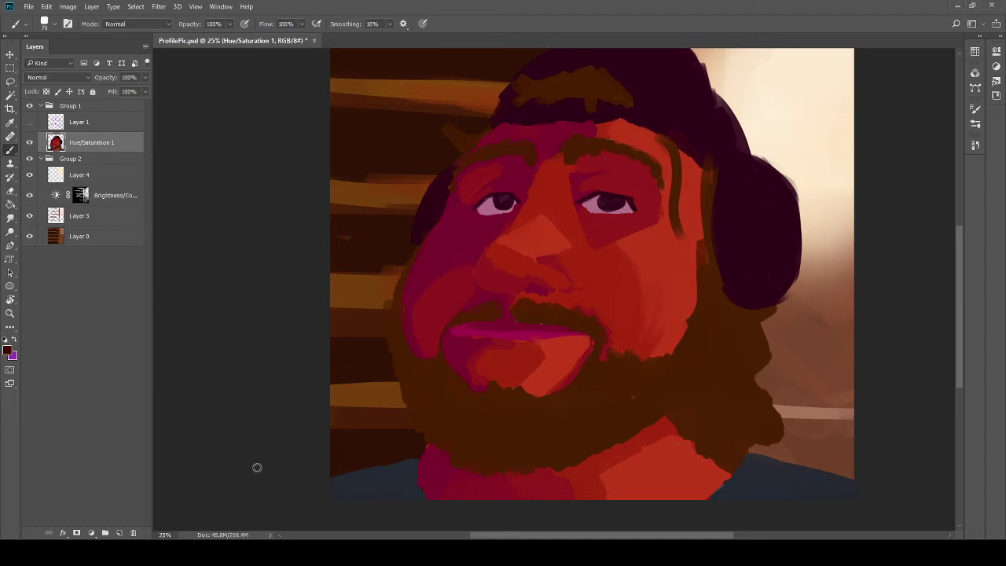
mouse_move(446, 429)
left_mouse_down()
mouse_move(411, 400)
mouse_move(417, 409)
left_mouse_up()
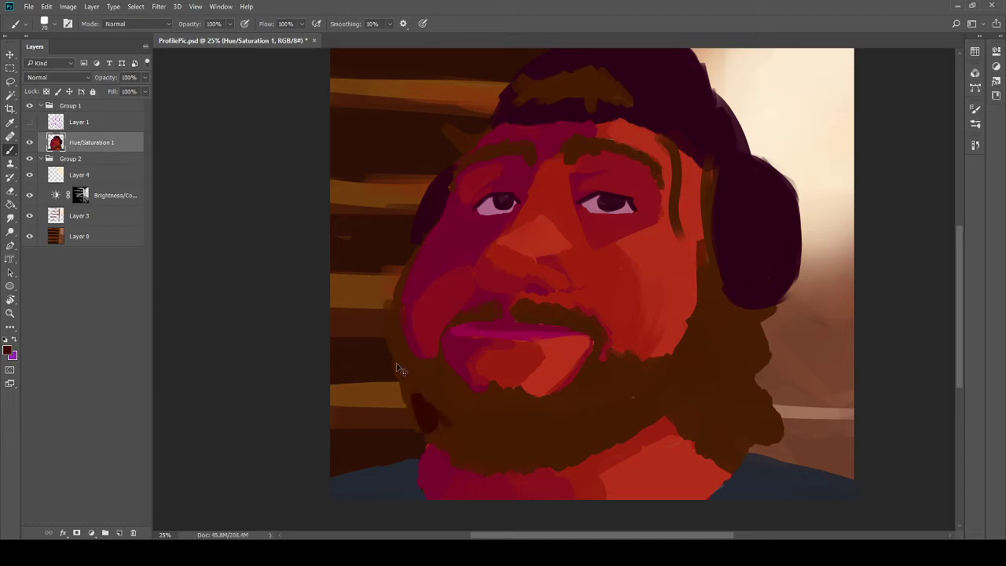
key("ctrl+z")
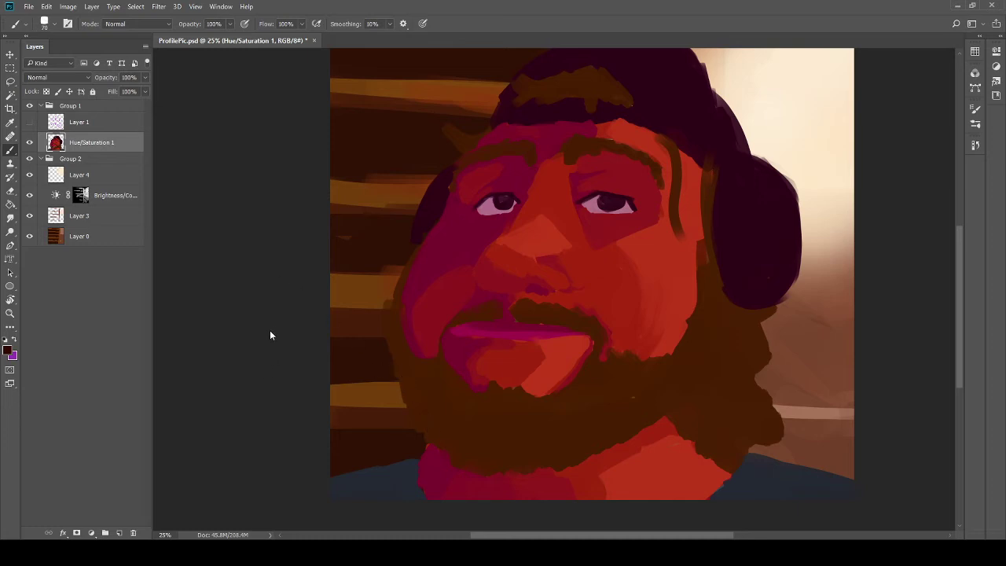
Step: Block in a dark maroon shadow across the shadow-side jaw and underside of the beard, enlarging the brush
mouse_move(436, 407)
left_mouse_down()
mouse_move(424, 418)
mouse_move(414, 403)
left_mouse_up()
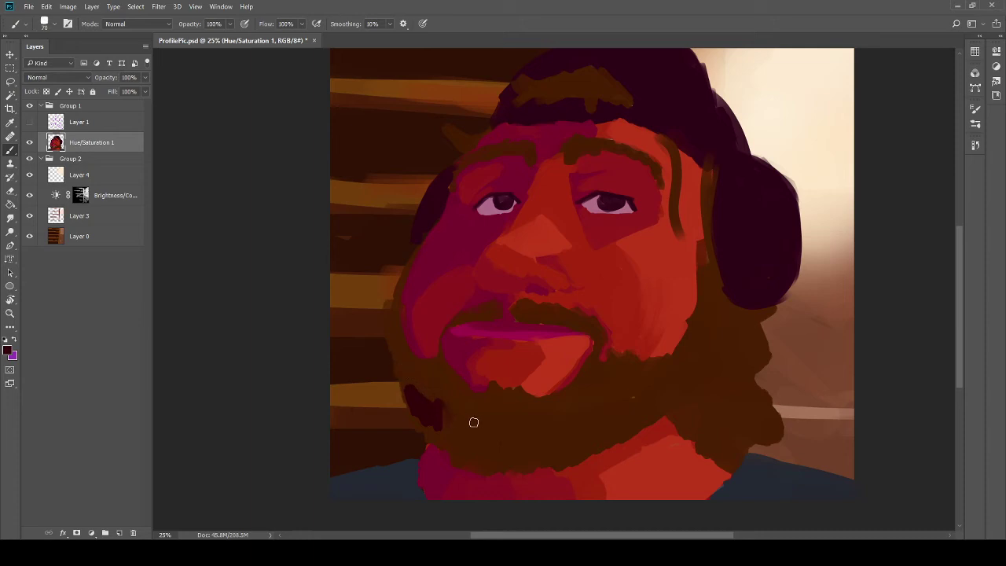
mouse_move(601, 430)
left_mouse_down()
mouse_move(562, 460)
mouse_move(574, 438)
mouse_move(548, 451)
mouse_move(632, 428)
mouse_move(567, 447)
mouse_move(527, 439)
mouse_move(565, 467)
mouse_move(544, 473)
mouse_move(533, 467)
mouse_move(540, 454)
mouse_move(575, 462)
mouse_move(541, 465)
mouse_move(538, 450)
mouse_move(479, 464)
mouse_move(448, 445)
mouse_move(458, 457)
mouse_move(500, 471)
mouse_move(524, 443)
mouse_move(506, 453)
mouse_move(485, 441)
mouse_move(499, 432)
mouse_move(510, 445)
mouse_move(441, 383)
mouse_move(438, 349)
mouse_move(469, 394)
mouse_move(508, 415)
mouse_move(509, 435)
mouse_move(487, 409)
mouse_move(500, 428)
mouse_move(515, 430)
mouse_move(481, 405)
mouse_move(472, 418)
mouse_move(431, 375)
mouse_move(469, 445)
mouse_move(410, 409)
mouse_move(393, 303)
mouse_move(426, 390)
mouse_move(400, 317)
left_mouse_up()
key("bracketright")
key("bracketright")
key("bracketright")
key("bracketright")
key("bracketright")
key("bracketright")
Step: Carry the dark maroon up the beard's outer edge beside the shadow cheek with a smaller brush
key("bracketleft")
key("bracketleft")
key("bracketleft")
key("bracketleft")
key("bracketleft")
key("bracketleft")
key("bracketleft")
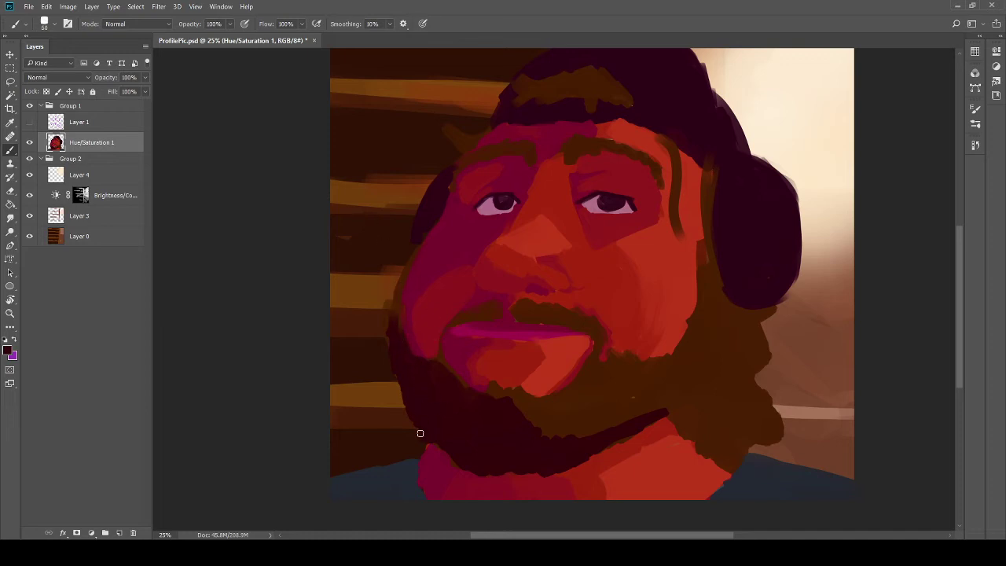
left_click_drag(393, 338, 405, 273)
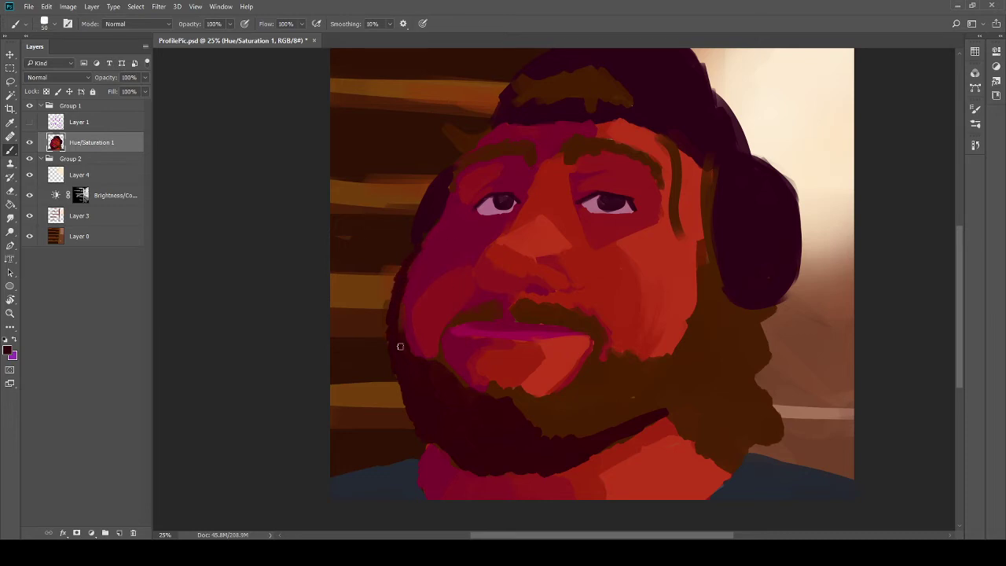
mouse_move(401, 347)
left_mouse_down()
mouse_move(409, 301)
mouse_move(412, 340)
left_mouse_up()
Step: Extend the dark maroon beard shadow along the lit-side jaw and up toward the headphone earcup with a 125 px brush
scroll(405, 312, "down", 4)
scroll(420, 307, "right", 4)
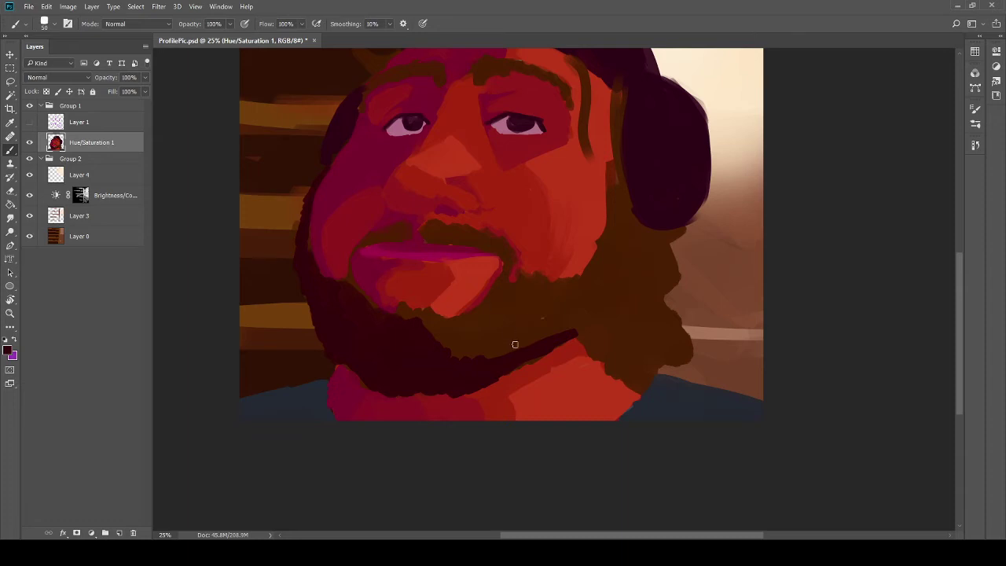
scroll(471, 345, "right", 4)
key("bracketright")
key("bracketright")
key("bracketright")
key("bracketright")
key("bracketright")
key("bracketright")
mouse_move(524, 337)
left_mouse_down()
mouse_move(546, 275)
mouse_move(532, 333)
mouse_move(560, 370)
mouse_move(495, 332)
mouse_move(435, 348)
mouse_move(377, 348)
mouse_move(492, 326)
left_mouse_up()
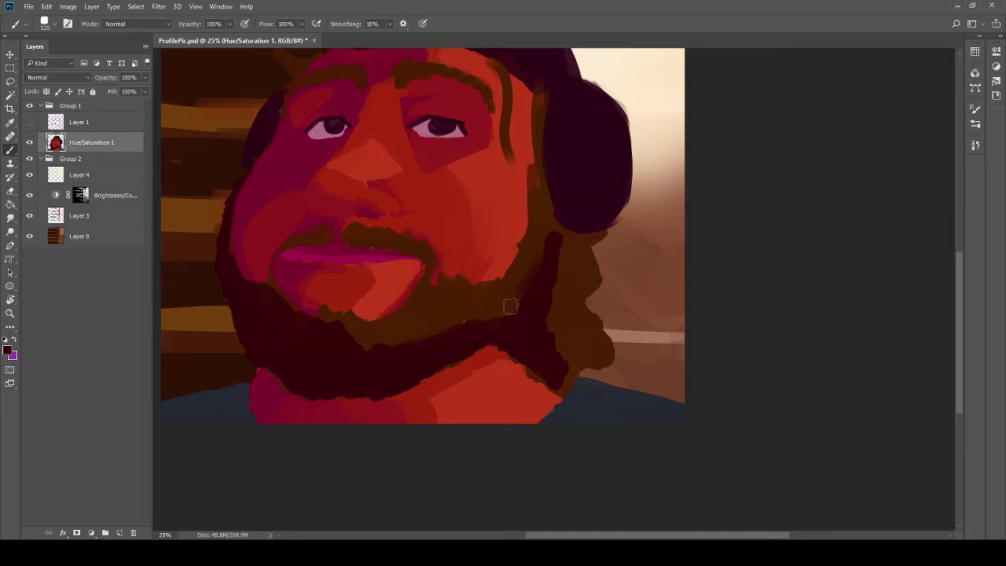
left_click_drag(550, 276, 564, 291)
mouse_move(564, 253)
left_mouse_down()
mouse_move(545, 237)
mouse_move(573, 287)
mouse_move(549, 331)
mouse_move(483, 284)
mouse_move(500, 265)
mouse_move(516, 299)
left_mouse_up()
Step: Paint sampled hair brown along the earcup's inner edge and extend the dark maroon shadow up the sideburn
left_click(580, 254, "alt")
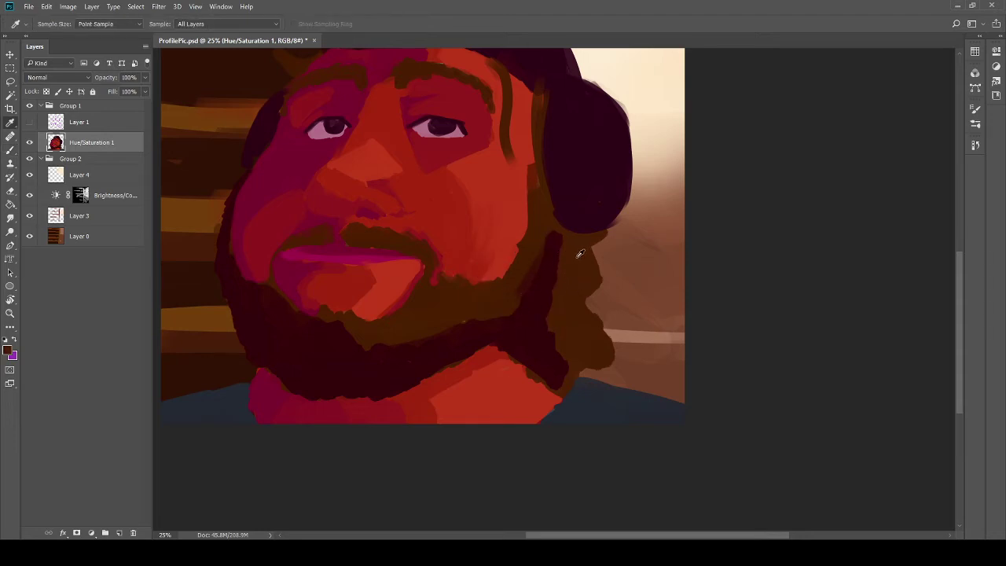
scroll(562, 225, "up", 3)
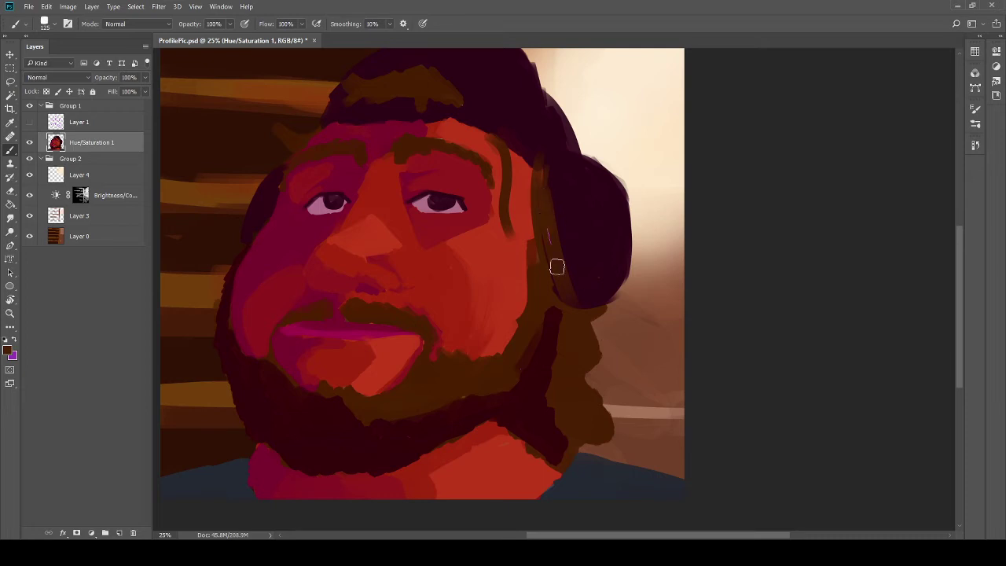
mouse_move(557, 267)
left_mouse_down()
mouse_move(588, 277)
mouse_move(545, 213)
mouse_move(536, 161)
mouse_move(579, 304)
mouse_move(572, 314)
mouse_move(556, 269)
mouse_move(575, 298)
left_mouse_up()
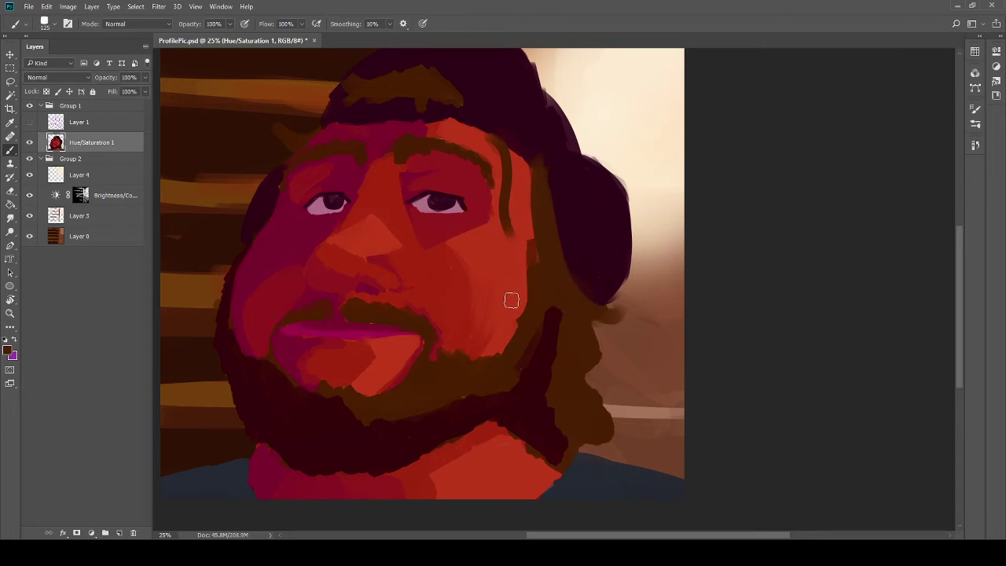
left_click(545, 353, "alt")
mouse_move(580, 309)
left_mouse_down()
mouse_move(553, 309)
mouse_move(535, 206)
mouse_move(545, 292)
mouse_move(567, 312)
left_mouse_up()
Step: Paint dark maroon over the moustache and around the lit-side mouth corner and lower lip with a 60 px brush
left_click_drag(531, 406, 624, 288)
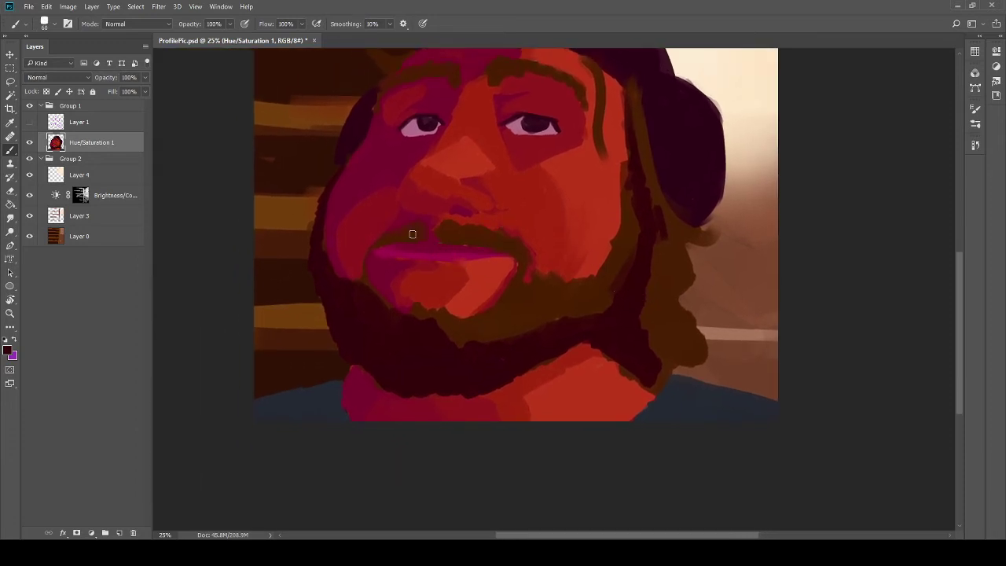
mouse_move(412, 235)
left_mouse_down()
mouse_move(420, 232)
mouse_move(387, 237)
left_mouse_up()
left_click_drag(507, 285, 475, 279)
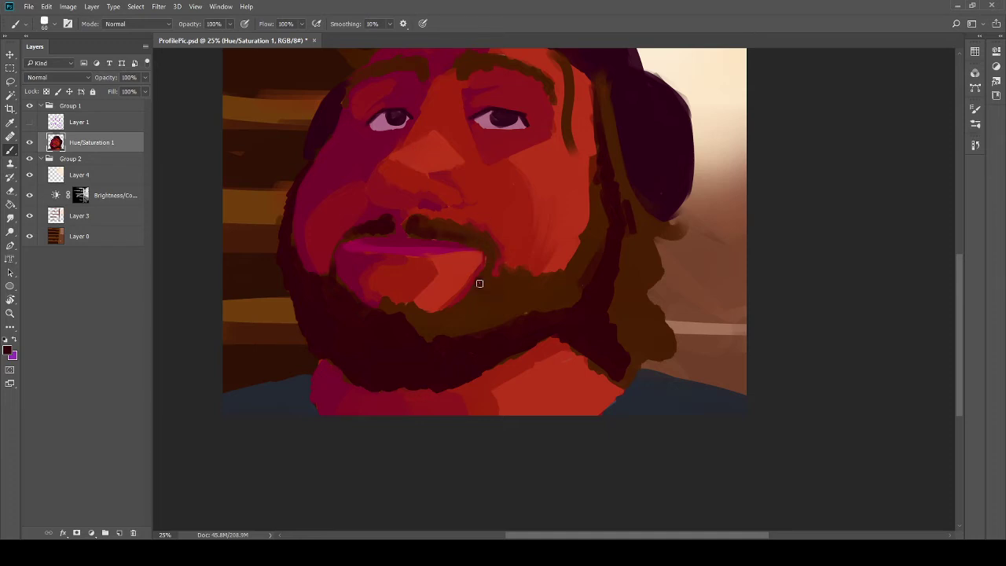
mouse_move(485, 254)
left_mouse_down()
mouse_move(470, 295)
mouse_move(428, 321)
left_mouse_up()
mouse_move(494, 322)
left_mouse_down()
mouse_move(480, 359)
mouse_move(474, 341)
left_mouse_up()
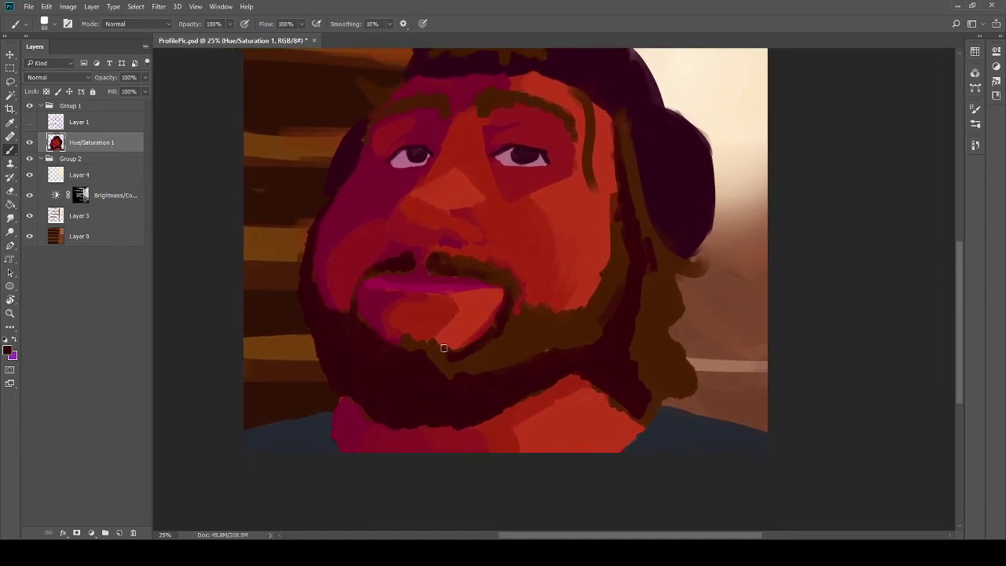
Step: Sample the beard brown and repaint the beard patch directly beneath the lower lip
key("i")
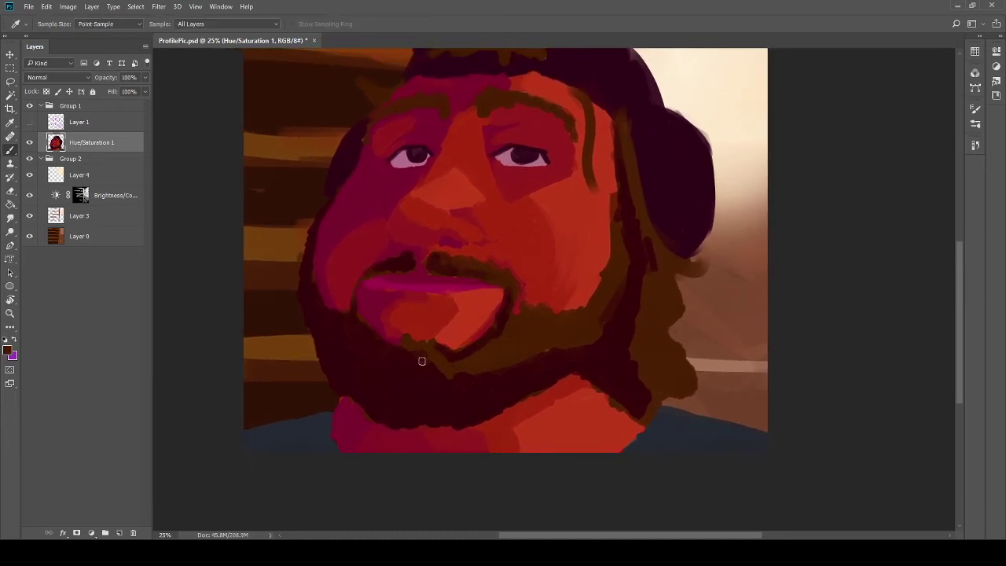
key("b")
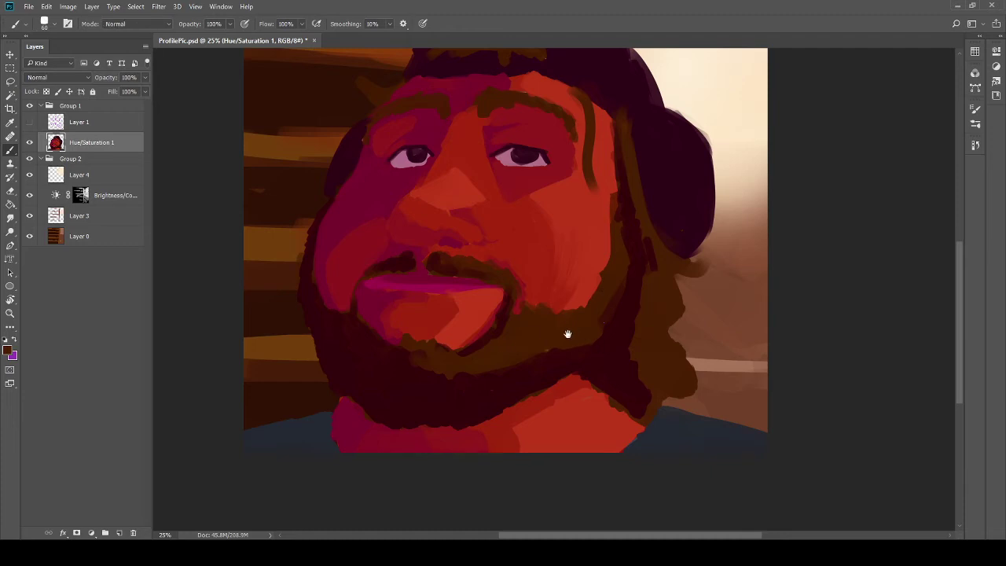
left_click_drag(568, 335, 469, 314)
left_click_drag(618, 286, 554, 286)
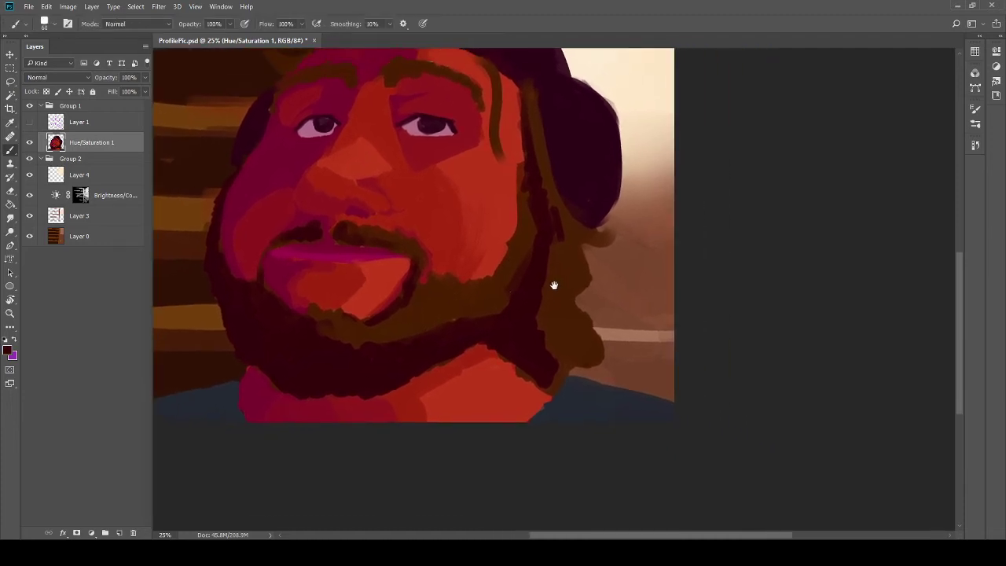
Step: Paint dark maroon shadow strokes through the hair curls beside the neck, below the headphone earcup
mouse_move(552, 359)
left_mouse_down()
mouse_move(568, 335)
mouse_move(576, 343)
mouse_move(558, 321)
mouse_move(580, 357)
mouse_move(559, 366)
mouse_move(577, 351)
mouse_move(556, 326)
mouse_move(561, 352)
mouse_move(546, 354)
mouse_move(546, 313)
left_mouse_up()
mouse_move(559, 358)
left_mouse_down()
mouse_move(591, 361)
mouse_move(565, 365)
mouse_move(572, 343)
mouse_move(556, 353)
mouse_move(593, 329)
left_mouse_up()
left_click(546, 334, "alt")
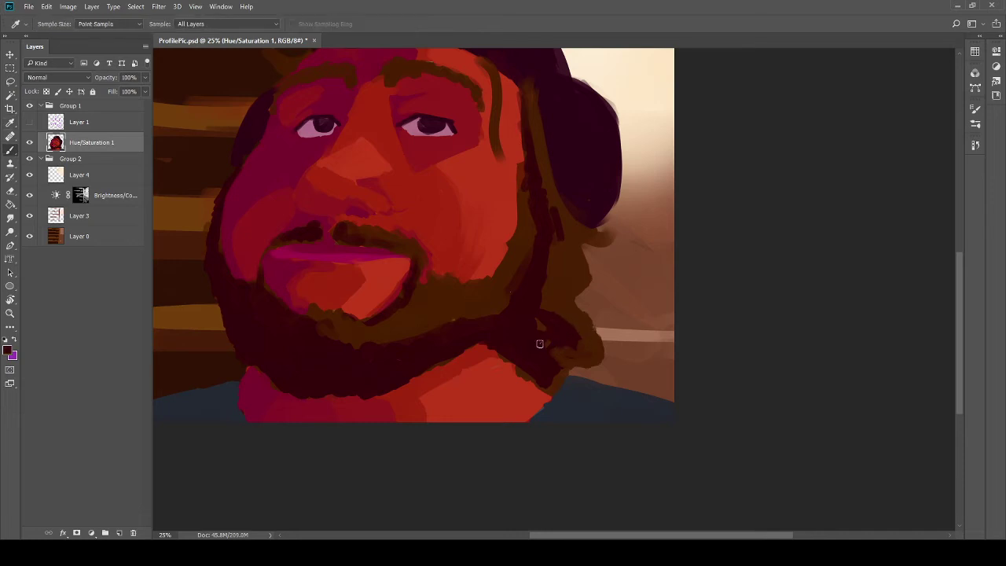
mouse_move(567, 281)
left_mouse_down()
mouse_move(559, 249)
mouse_move(535, 294)
left_mouse_up()
Step: Sample a dark brown and work shadow strokes into the hair showing through the cap opening
scroll(630, 330, "up", 3)
scroll(631, 331, "left", 3)
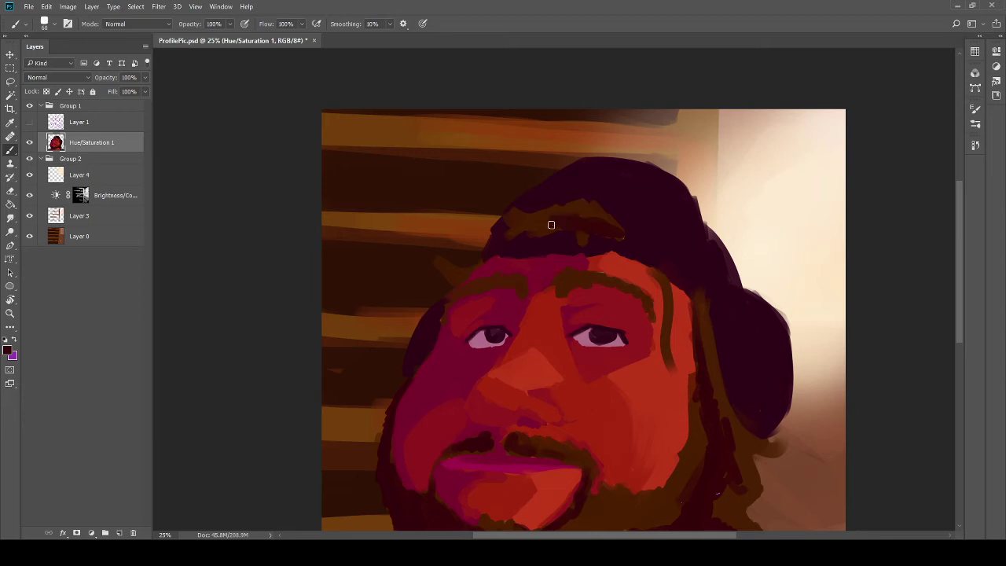
key("i")
left_click(585, 210)
key("b")
mouse_move(535, 222)
left_mouse_down()
mouse_move(590, 213)
mouse_move(610, 227)
left_mouse_up()
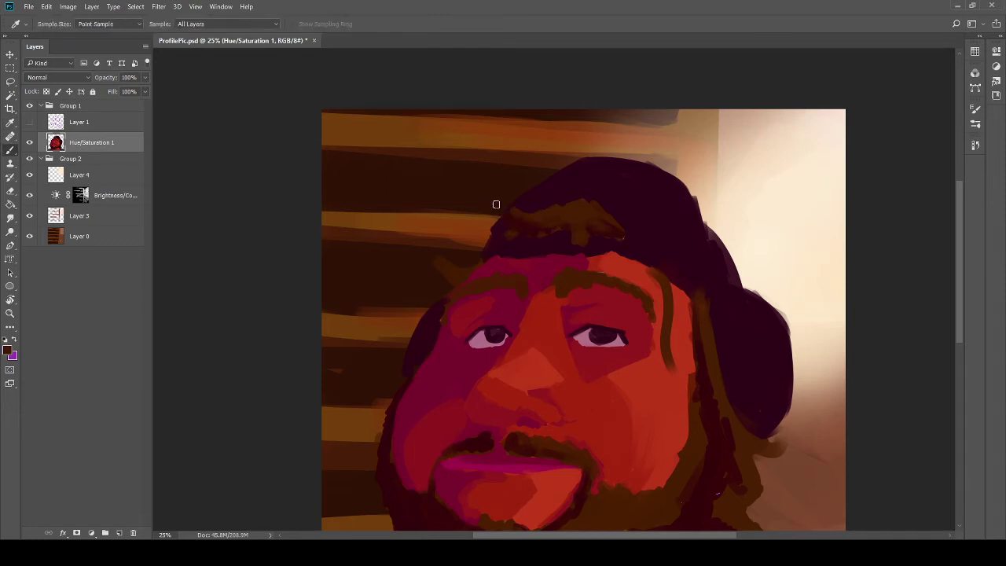
left_click_drag(548, 252, 573, 250)
Step: Sample the beard's dark maroon and repaint the hair tuft sticking out beside the shaded-side eyebrow
scroll(573, 250, "down", 3)
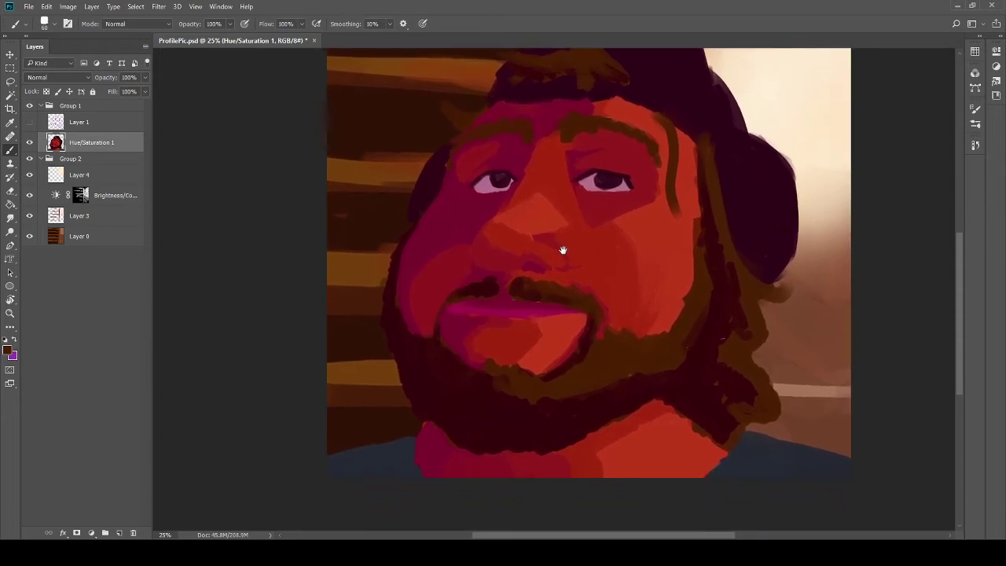
left_click_drag(563, 250, 577, 201)
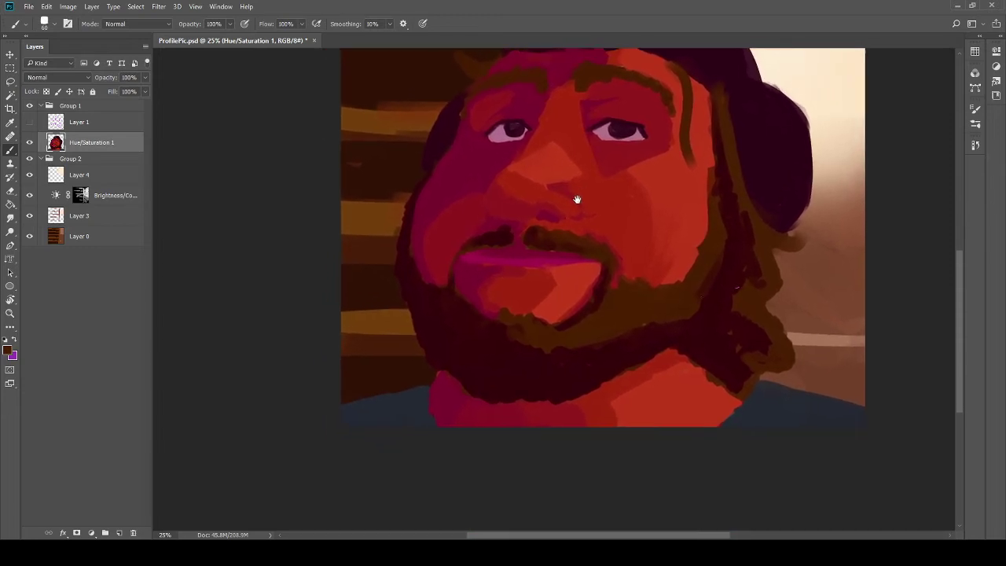
mouse_move(553, 285)
left_mouse_down()
mouse_move(489, 254)
mouse_move(548, 272)
mouse_move(542, 285)
left_mouse_up()
key("i")
left_click(453, 300)
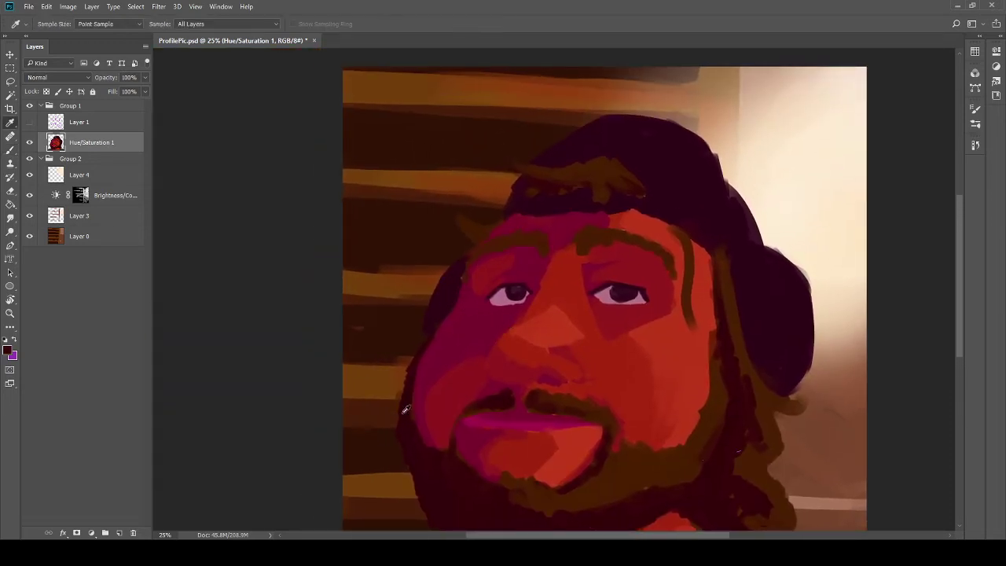
key("b")
mouse_move(469, 236)
left_mouse_down()
mouse_move(460, 220)
mouse_move(478, 231)
mouse_move(476, 222)
mouse_move(499, 222)
left_mouse_up()
left_click(501, 223, "alt")
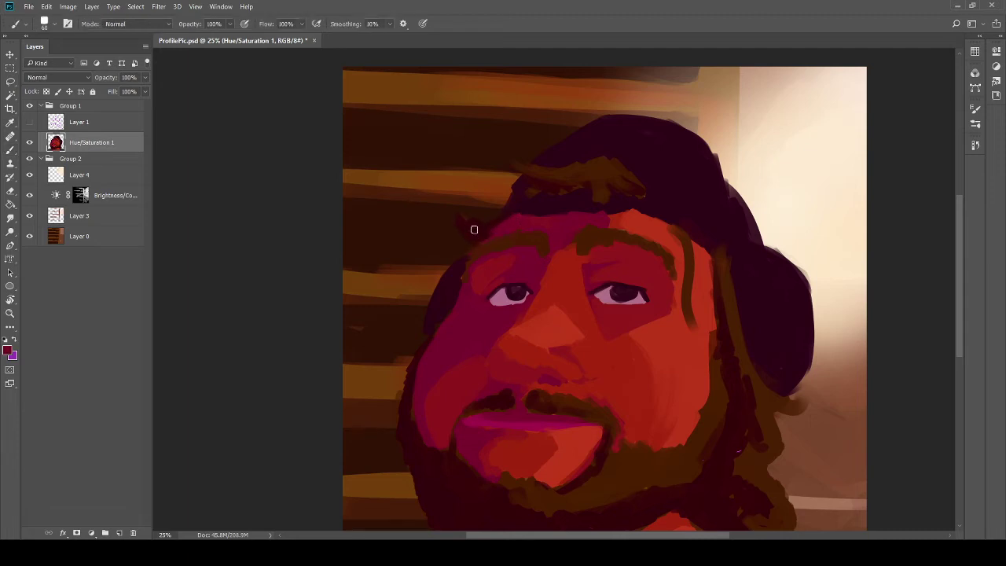
left_click(465, 225, "alt")
Step: Inspect the layer contents by toggling the visibility of the Hue/Saturation 1 portrait layer, Layer 3 and Layer 0
key("e")
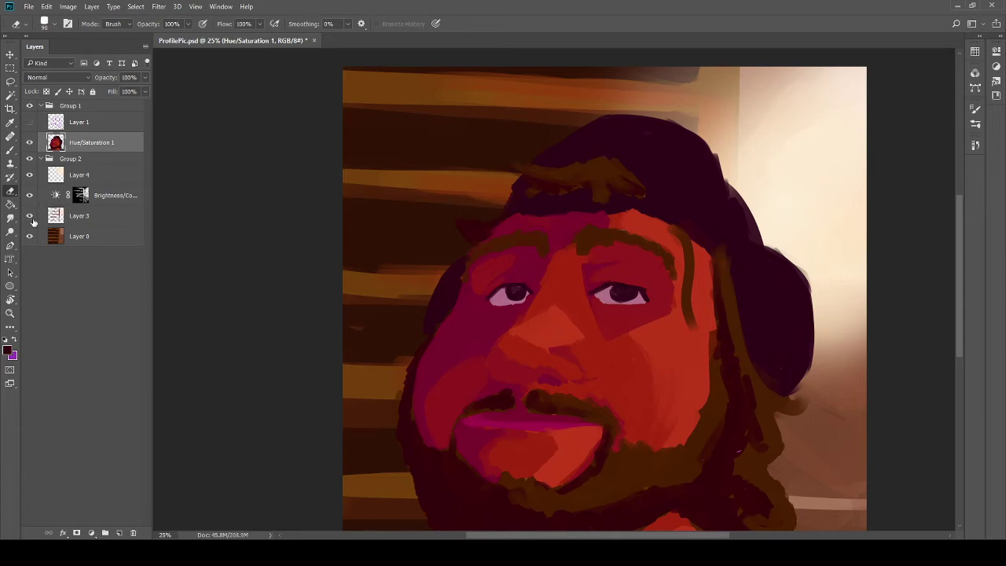
left_click(29, 143, "alt")
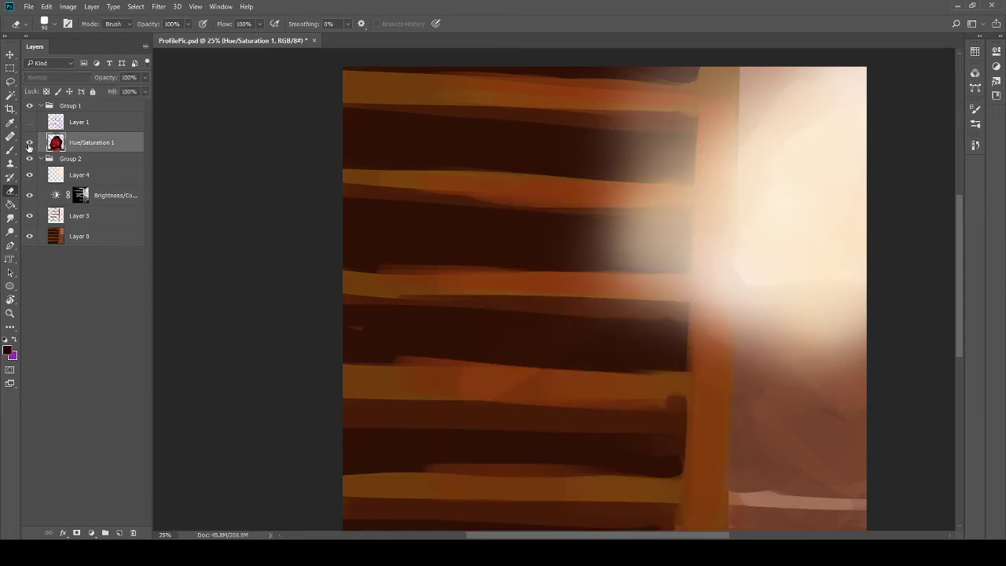
left_click(30, 143, "alt")
left_click(30, 216)
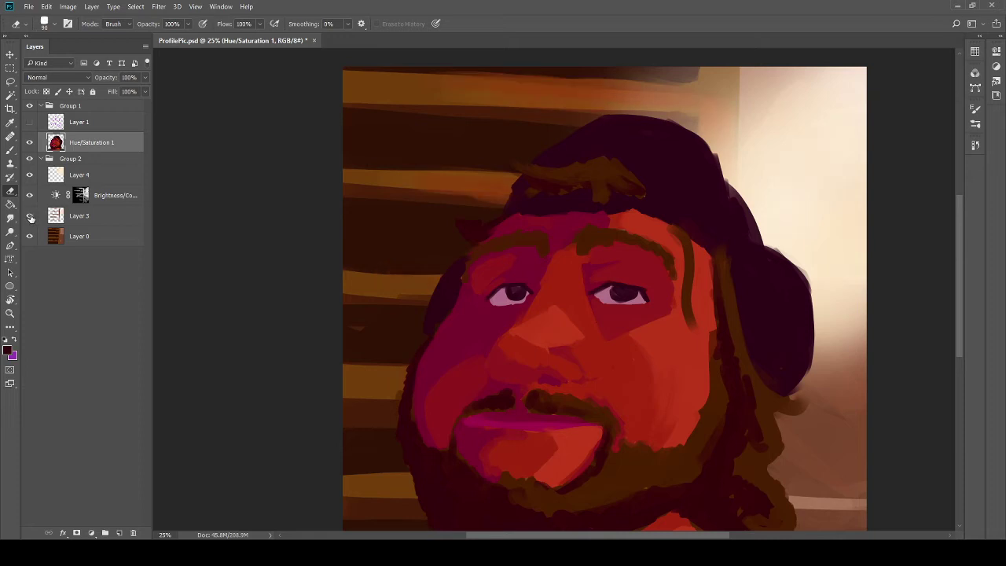
left_click(29, 236)
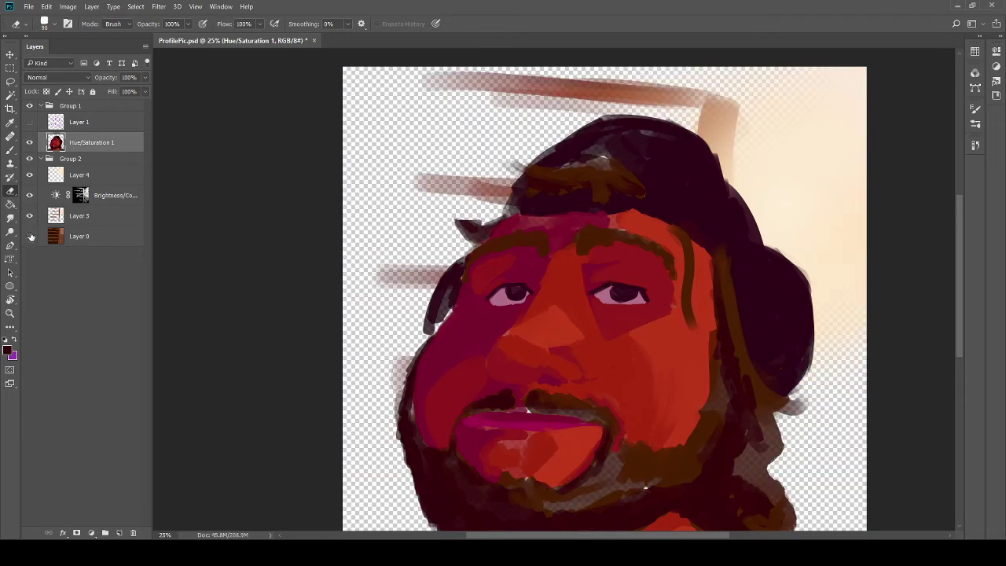
left_click(29, 237)
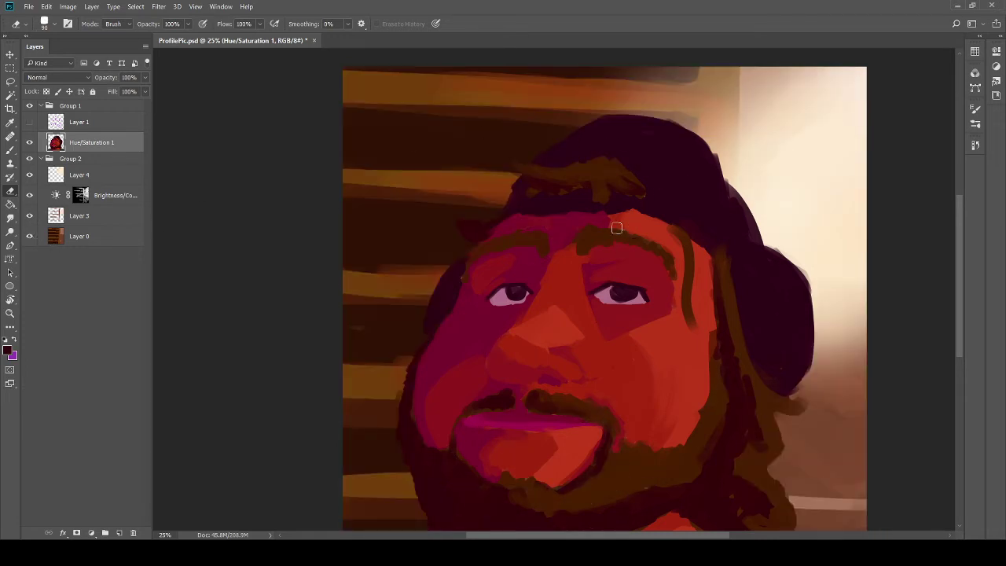
Step: Blend the hard color edges across the middle of the neck with sampled reds and a 200 px brush
mouse_move(602, 268)
left_mouse_down()
mouse_move(580, 274)
mouse_move(563, 223)
mouse_move(589, 233)
left_mouse_up()
left_click_drag(600, 278, 558, 202)
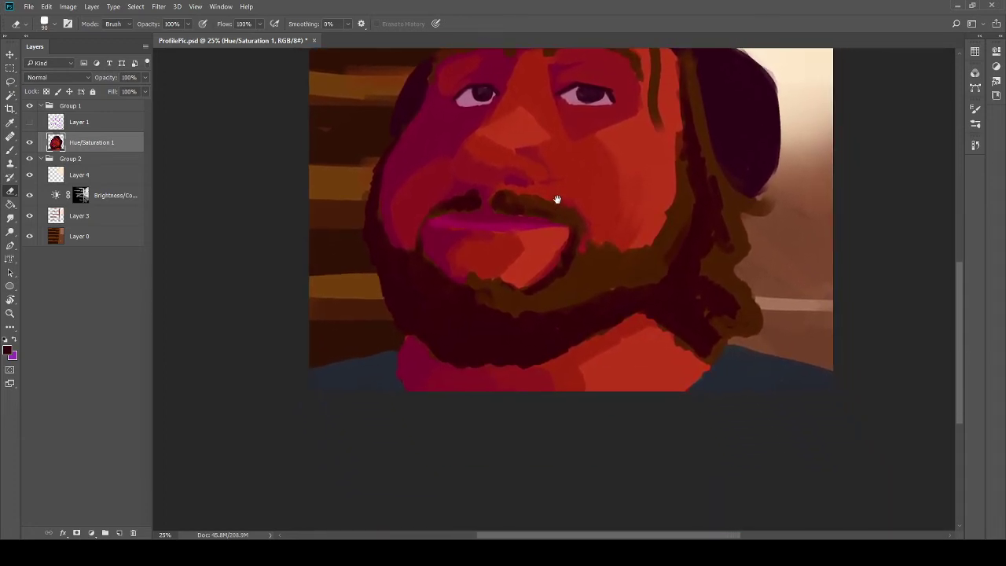
key("b")
left_click(584, 374, "alt")
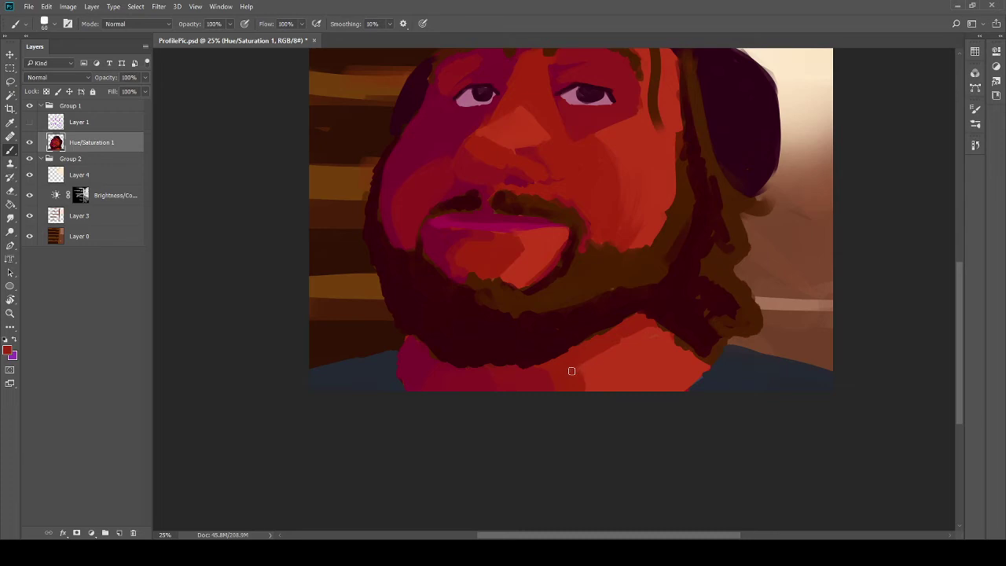
key("bracketright")
key("bracketright")
key("bracketright")
key("bracketright")
key("bracketright")
key("bracketright")
key("bracketright")
key("bracketright")
key("i")
key("b")
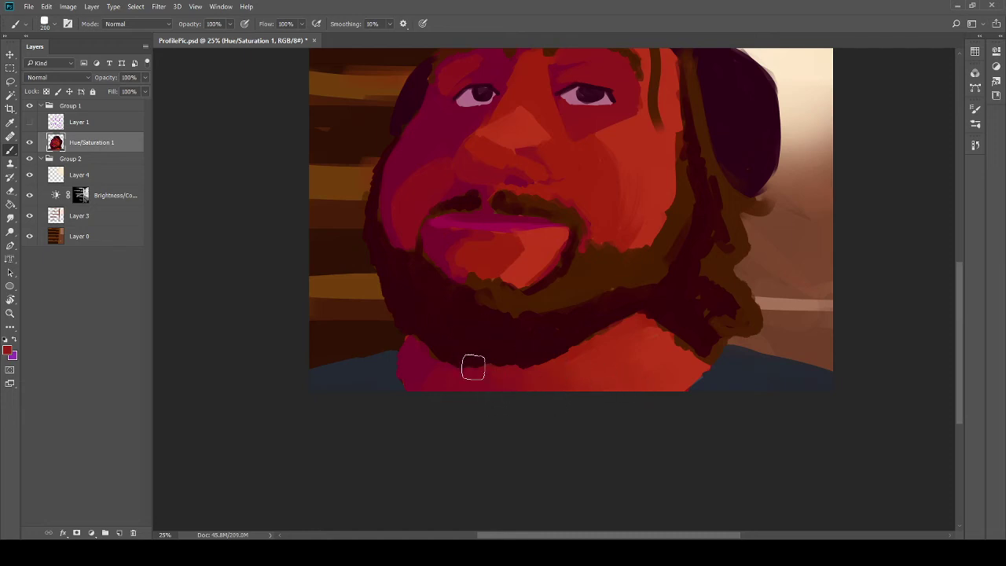
Step: Repaint the lit side of the neck under the jaw with sampled reds to soften its planes
left_click_drag(504, 341, 511, 406)
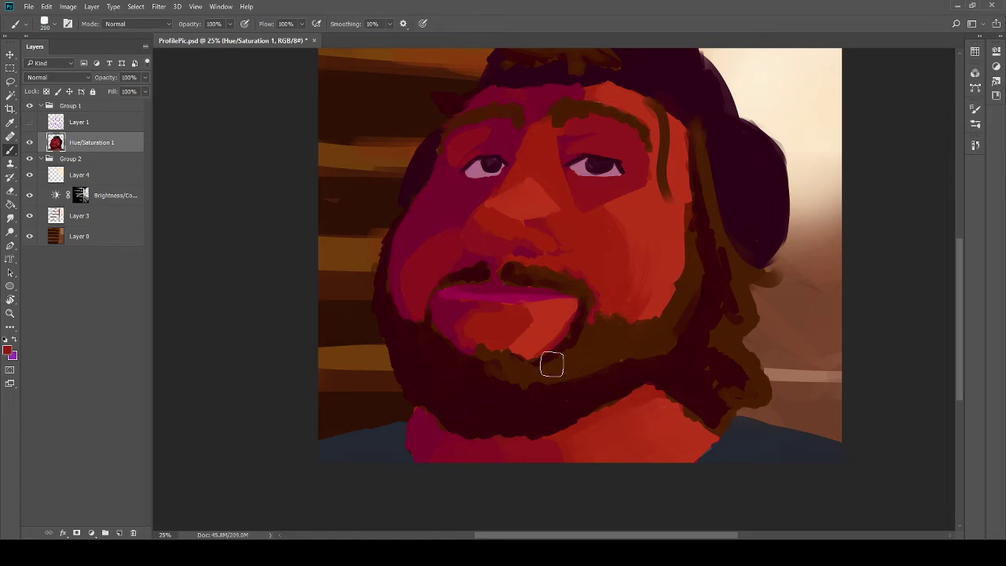
key("i")
key("b")
key("i")
key("b")
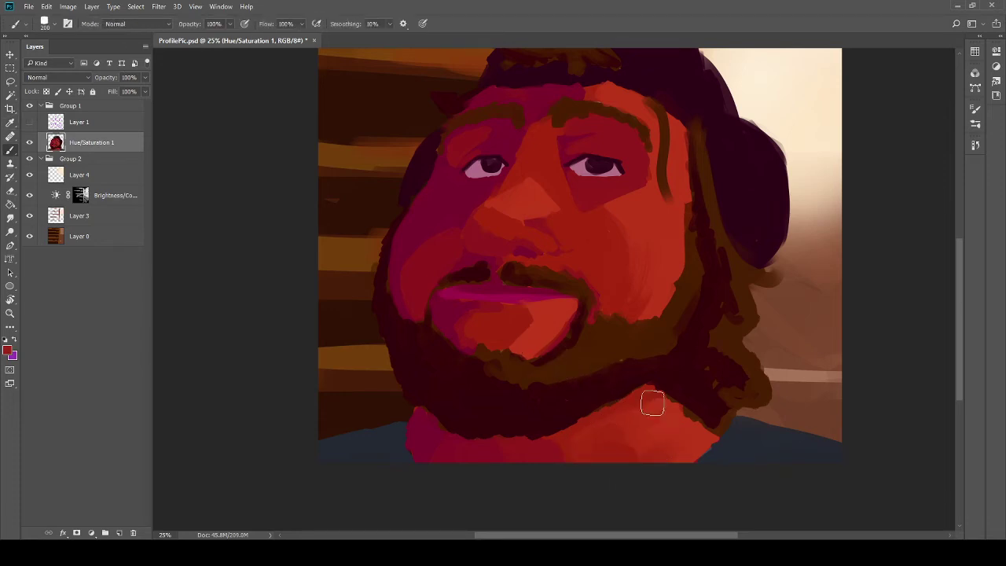
key("i")
left_click(697, 431)
key("b")
mouse_move(667, 450)
left_mouse_down()
mouse_move(622, 460)
mouse_move(604, 434)
mouse_move(663, 397)
mouse_move(626, 449)
left_mouse_up()
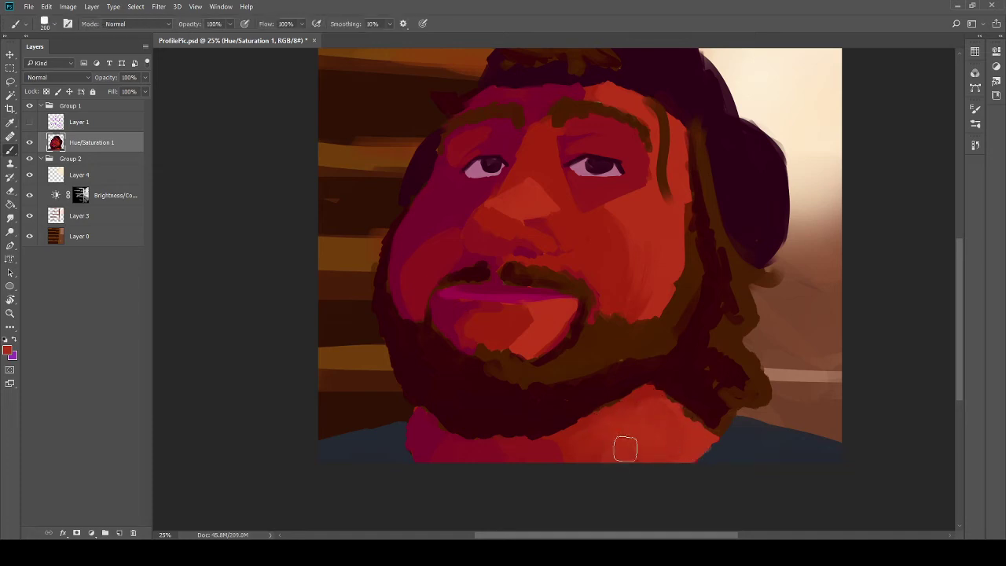
Step: Smooth the neck's transition from the central red toward the shaded crimson side, resampling intermediate reds between strokes
key("i")
left_click(575, 444)
key("b")
key("i")
key("b")
key("i")
left_click(591, 442)
key("b")
key("i")
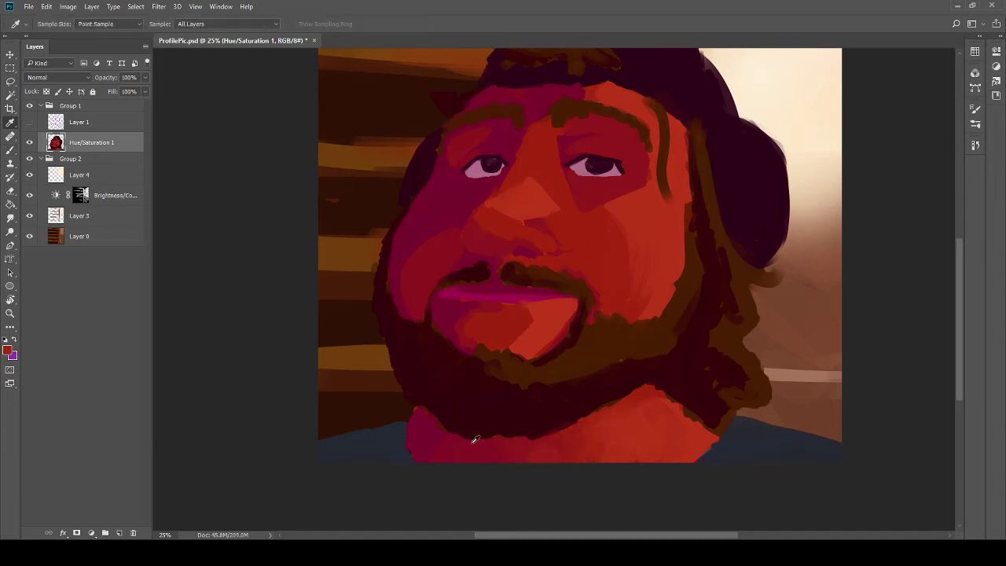
left_click(504, 450)
key("b")
key("i")
key("b")
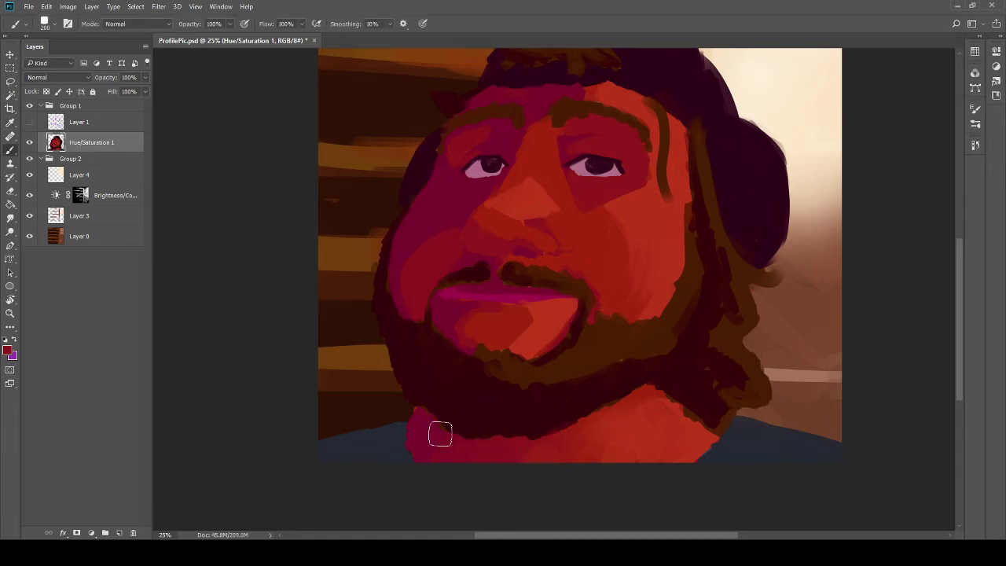
Step: Try painting a dark purple shadow plane around and beneath the shaded-side eye with a smaller brush
mouse_move(511, 359)
left_mouse_down()
mouse_move(510, 456)
mouse_move(541, 419)
left_mouse_up()
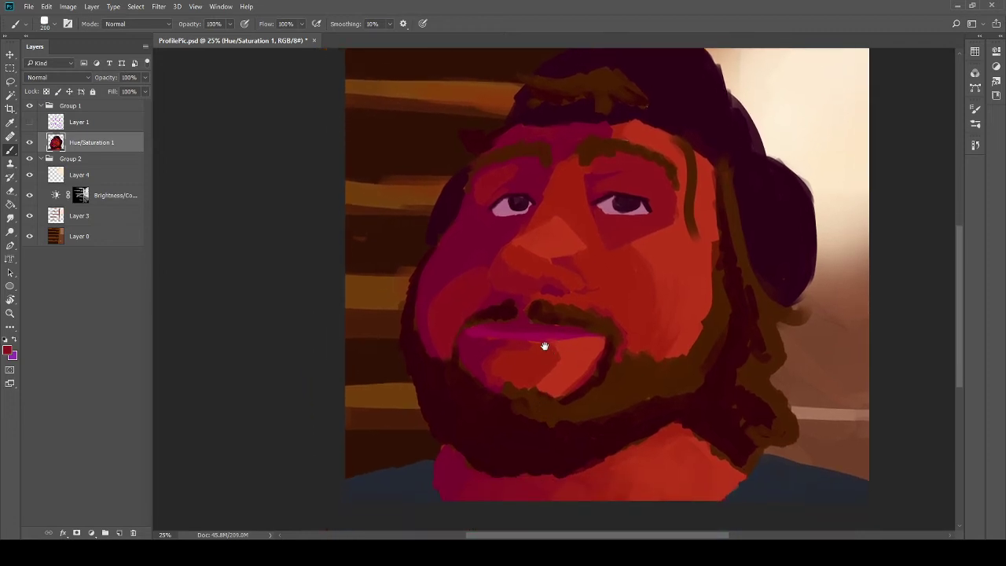
left_click_drag(546, 341, 537, 382)
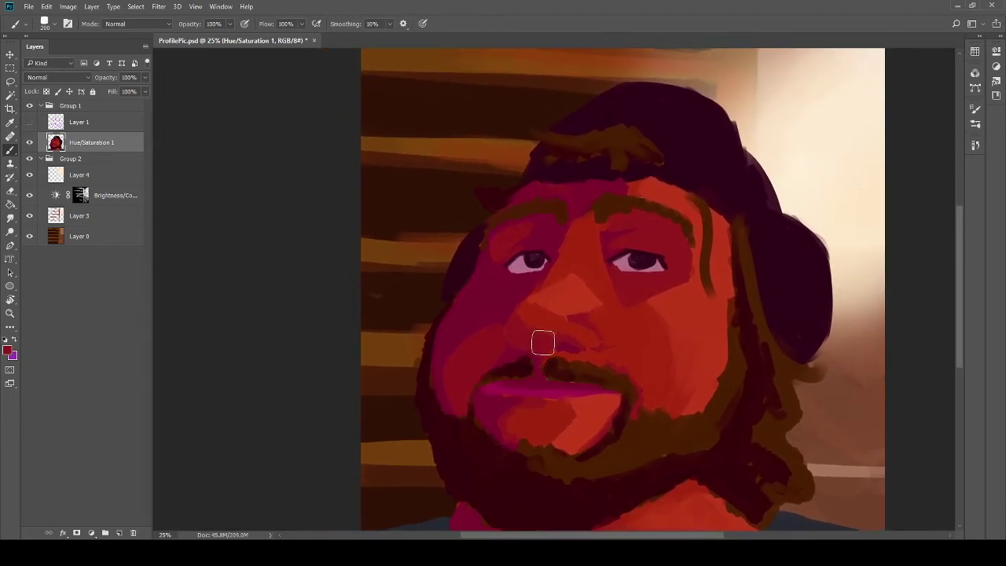
key("bracketleft")
key("bracketleft")
key("bracketleft")
key("bracketleft")
key("bracketleft")
mouse_move(501, 287)
left_mouse_down()
mouse_move(469, 301)
mouse_move(503, 285)
left_mouse_up()
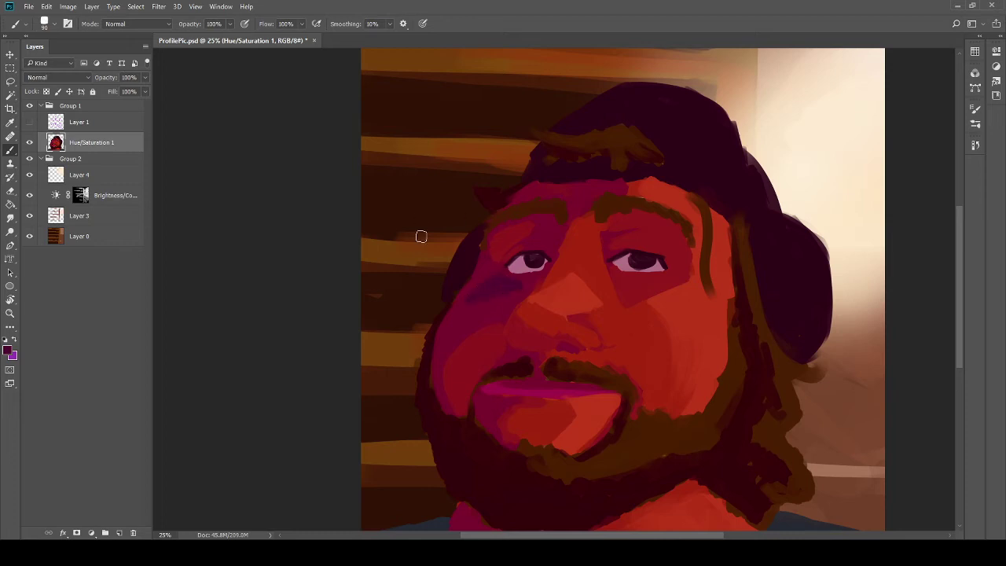
key("ctrl+z")
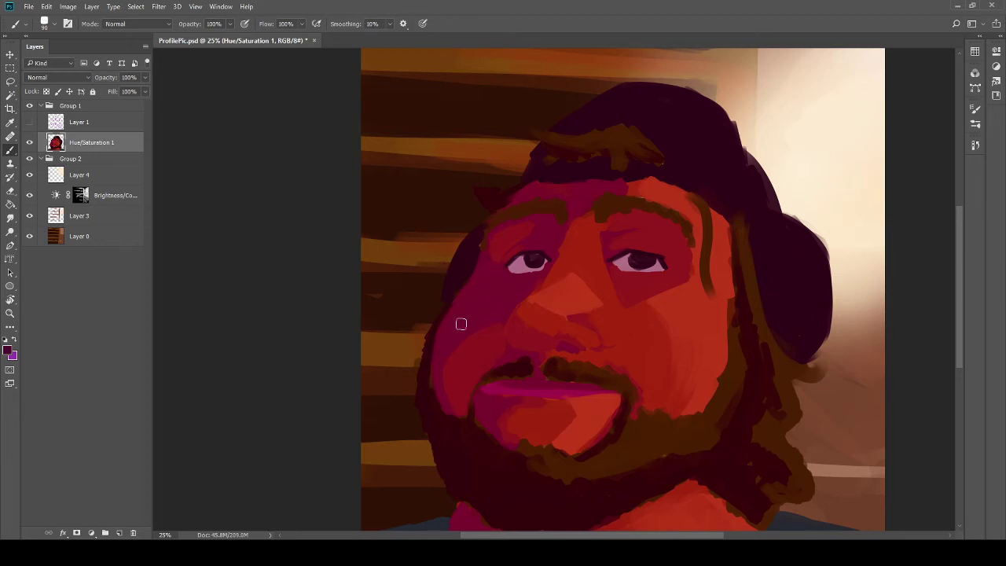
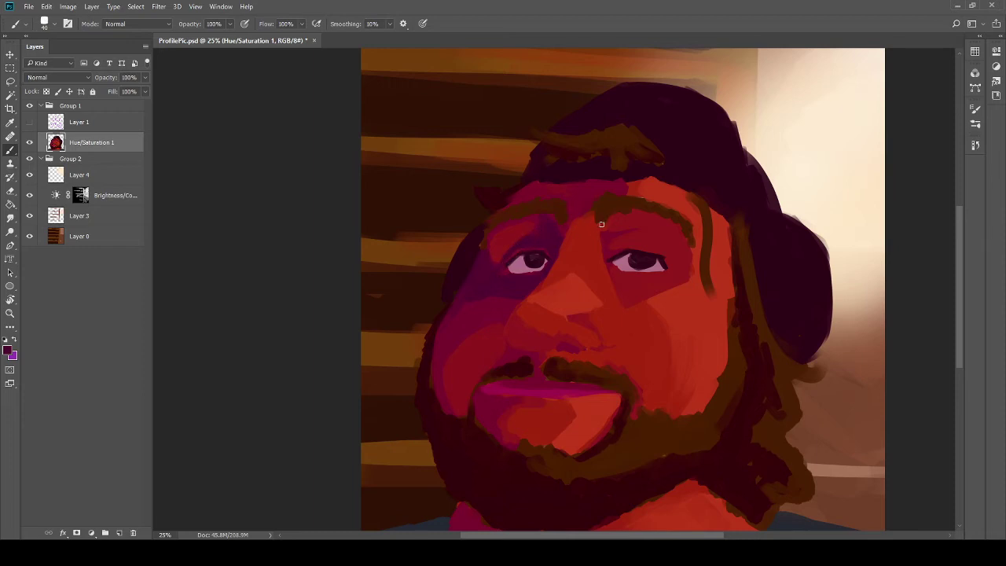
left_click(574, 206, "alt")
left_click(554, 232, "alt")
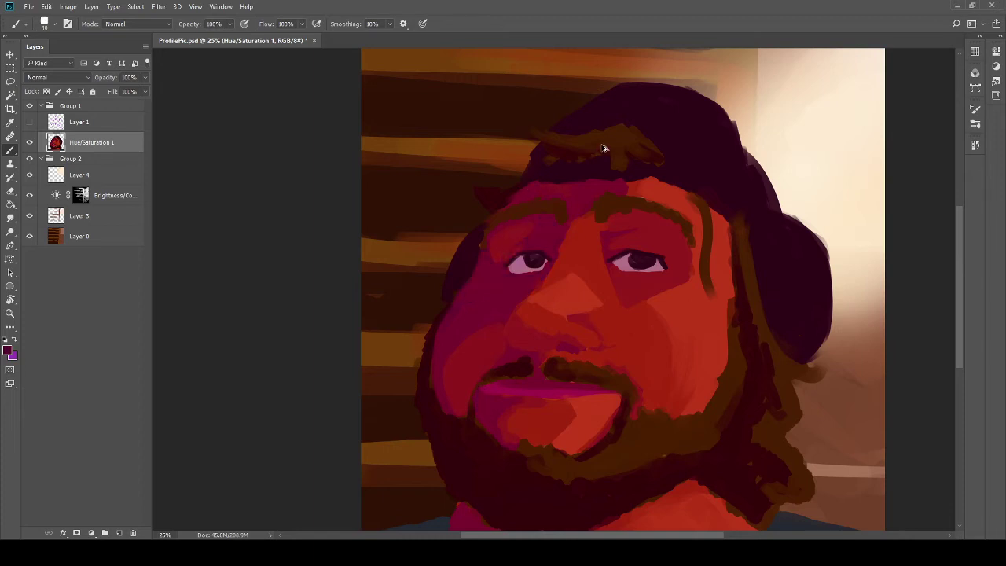
Step: Sample the bright lit-side cheek red and repaint the cheek plane beneath the lit-side eye
left_click_drag(542, 366, 467, 343)
key("i")
key("b")
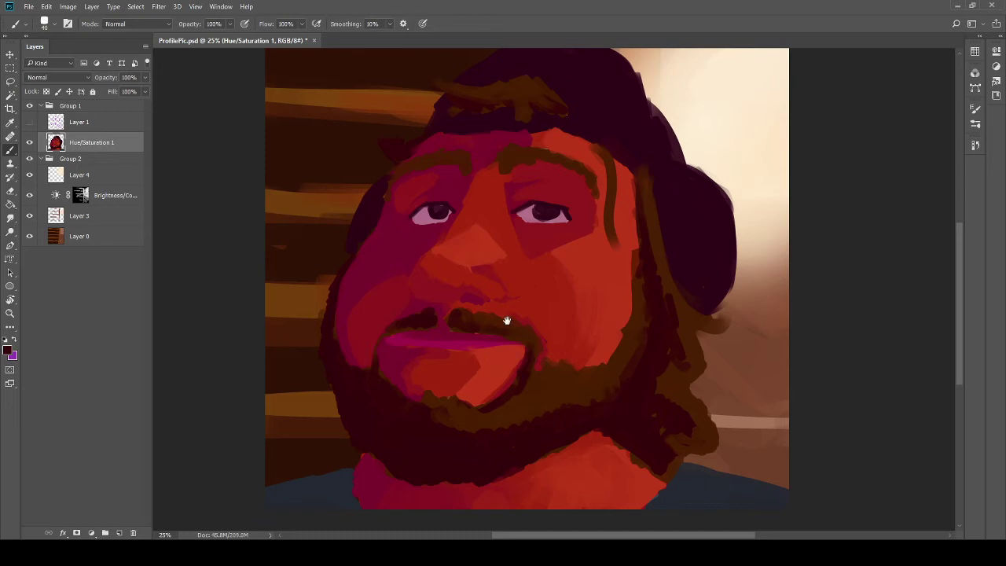
mouse_move(507, 321)
left_mouse_down()
mouse_move(530, 409)
mouse_move(611, 314)
mouse_move(620, 361)
left_mouse_up()
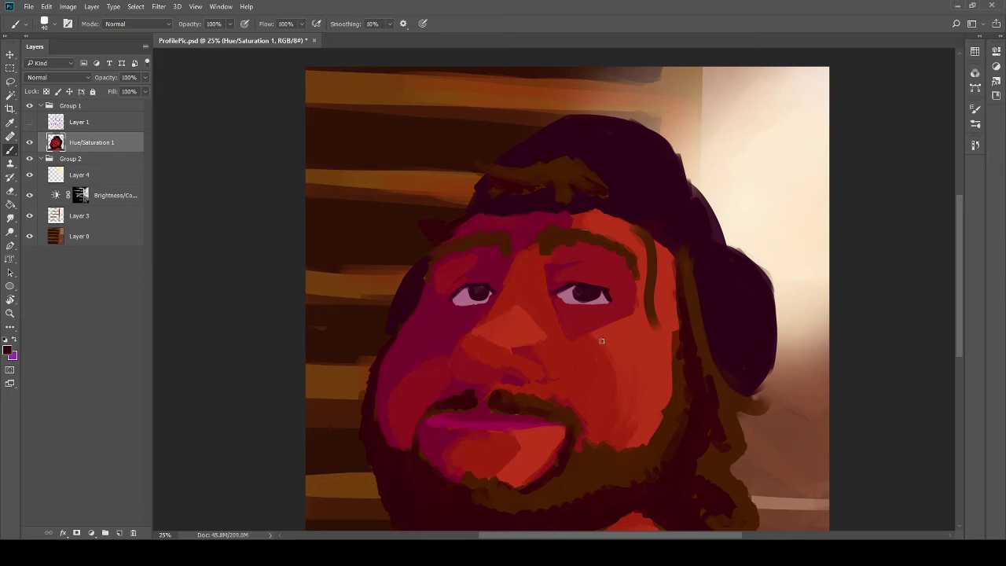
left_click(620, 335, "alt")
left_click_drag(578, 333, 607, 363)
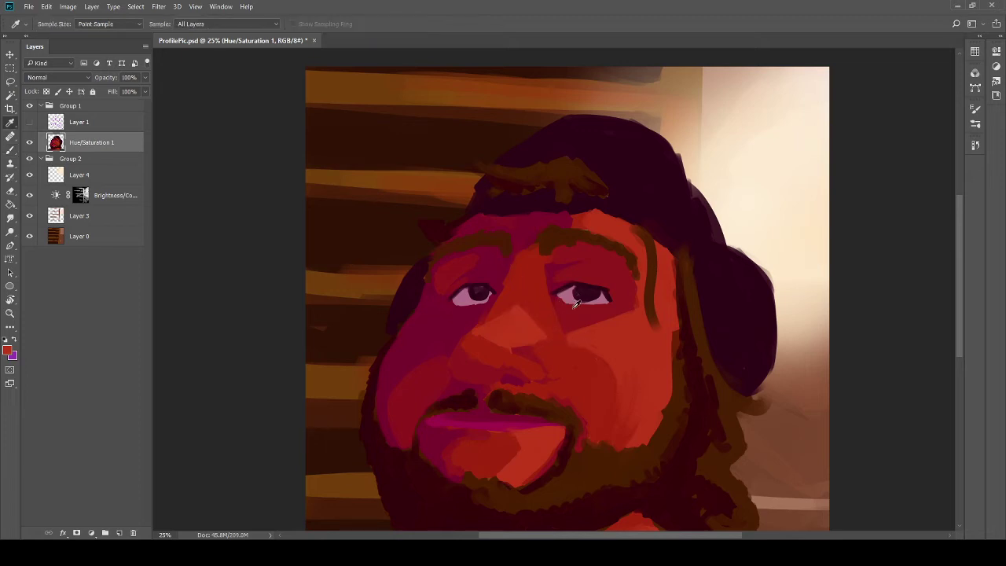
Step: Extend the crimson eye-socket shadow down beside the nose with a 100 px brush and rework its cheek edge with sampled reds
left_click(582, 315, "alt")
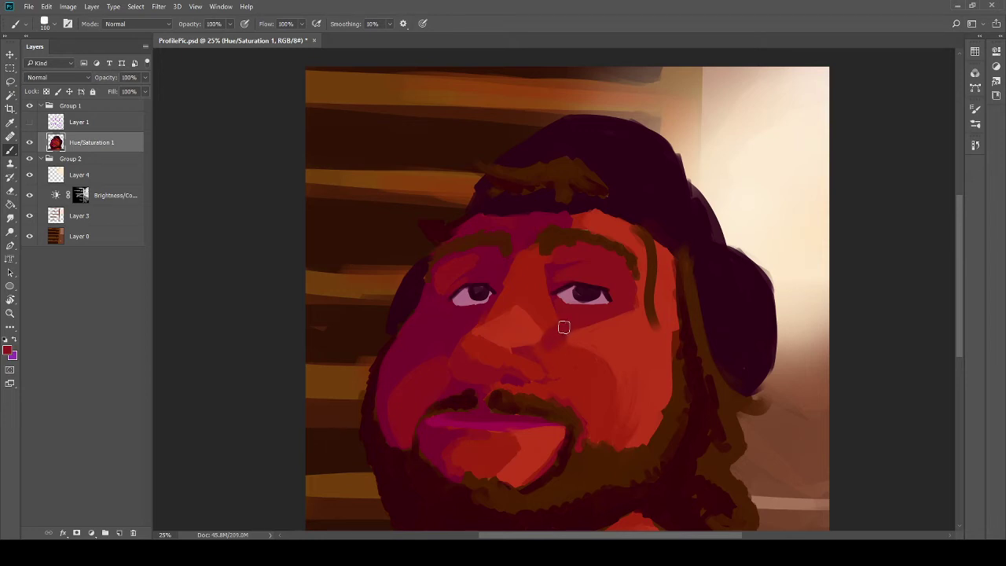
mouse_move(567, 325)
left_mouse_down()
mouse_move(555, 322)
mouse_move(546, 337)
mouse_move(563, 345)
left_mouse_up()
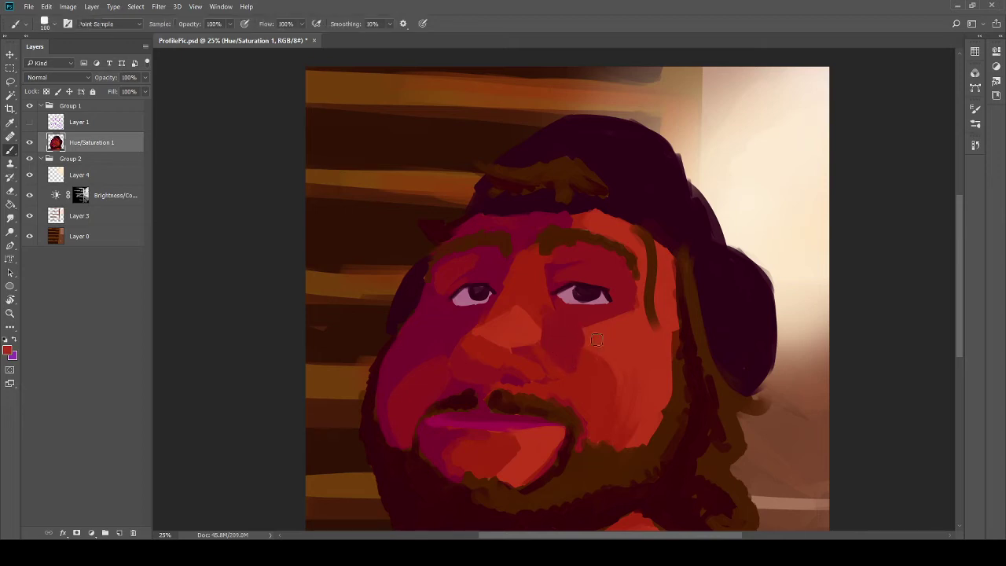
key("i")
key("b")
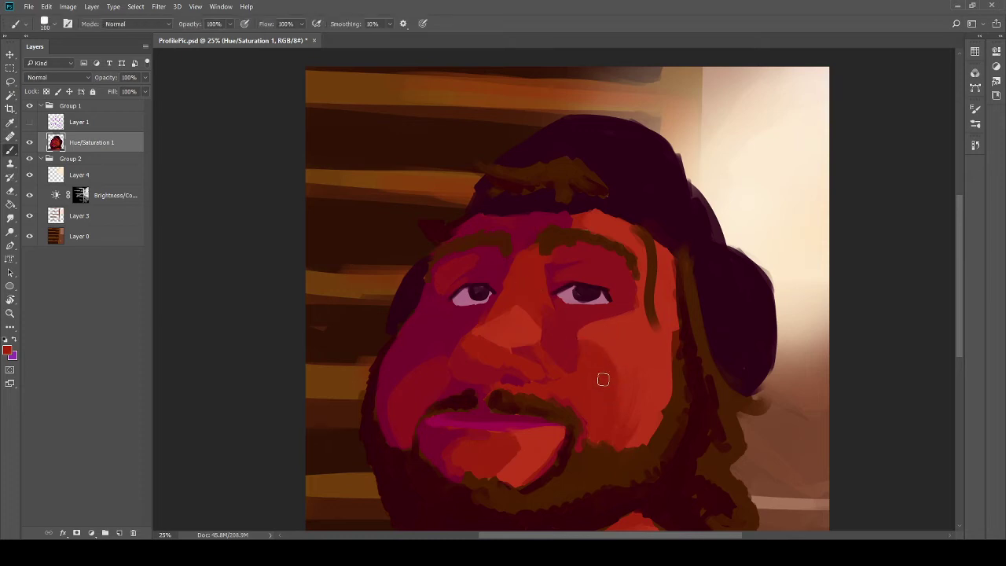
Step: Blend the shadow beside the nose on the lit side and darken the nose bridge with reds sampled from the face
left_click(569, 351, "alt")
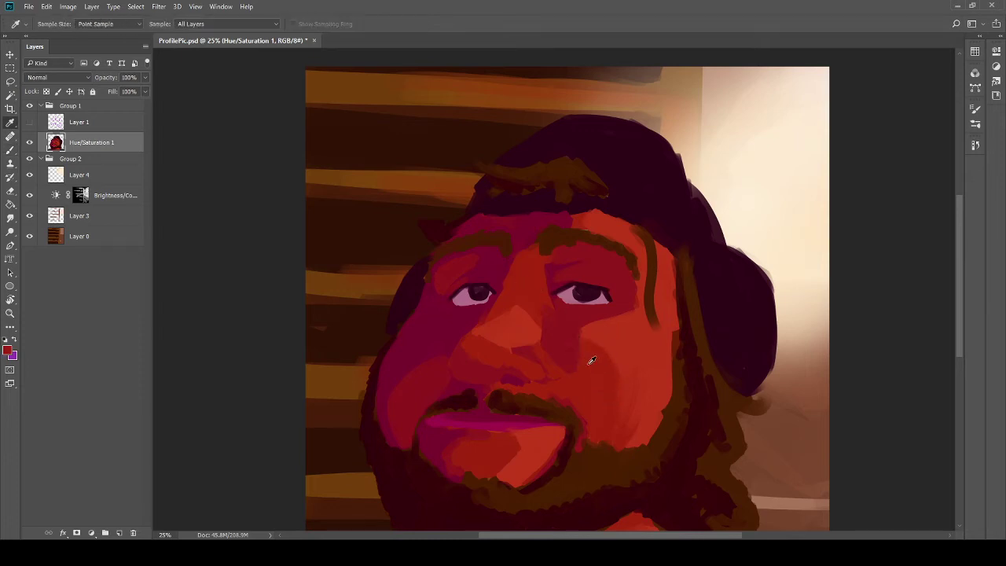
left_click(588, 354, "alt")
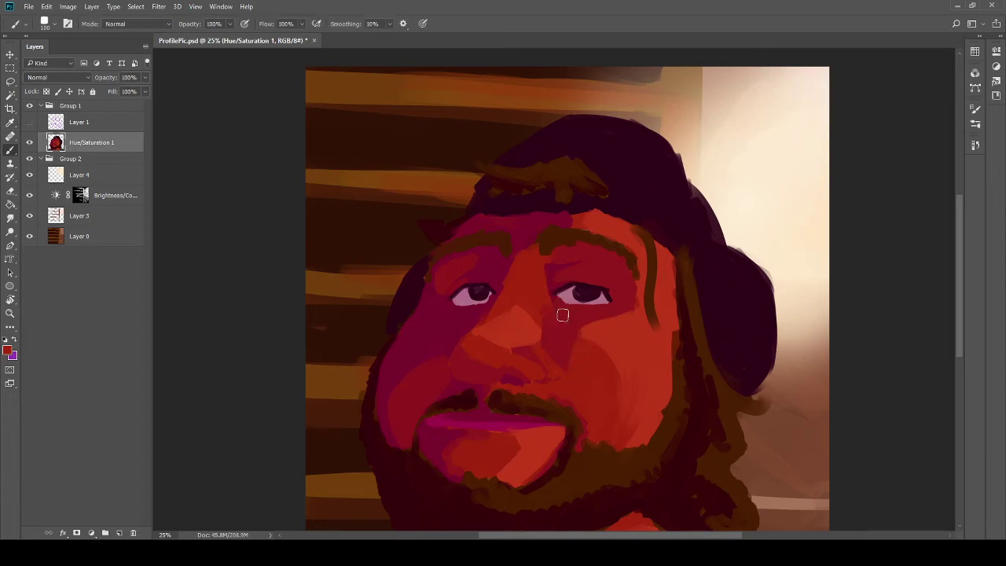
left_click(553, 333, "alt")
key("bracketleft")
key("bracketleft")
key("bracketleft")
key("bracketleft")
key("bracketleft")
key("bracketleft")
key("bracketright")
key("bracketright")
key("bracketright")
key("bracketright")
key("bracketright")
key("bracketright")
key("bracketright")
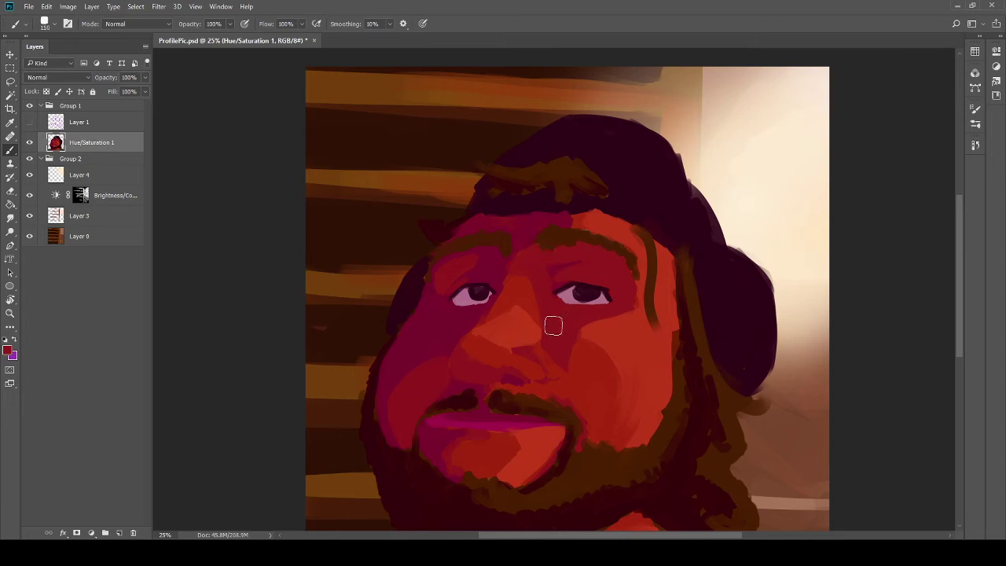
Step: Set the brush size to 50 and paint a light red highlight on the lower lip with a darker sampled red beneath it
key("bracketleft")
key("bracketleft")
key("bracketleft")
key("bracketleft")
key("bracketleft")
key("bracketleft")
key("bracketleft")
left_click_drag(552, 347, 589, 292)
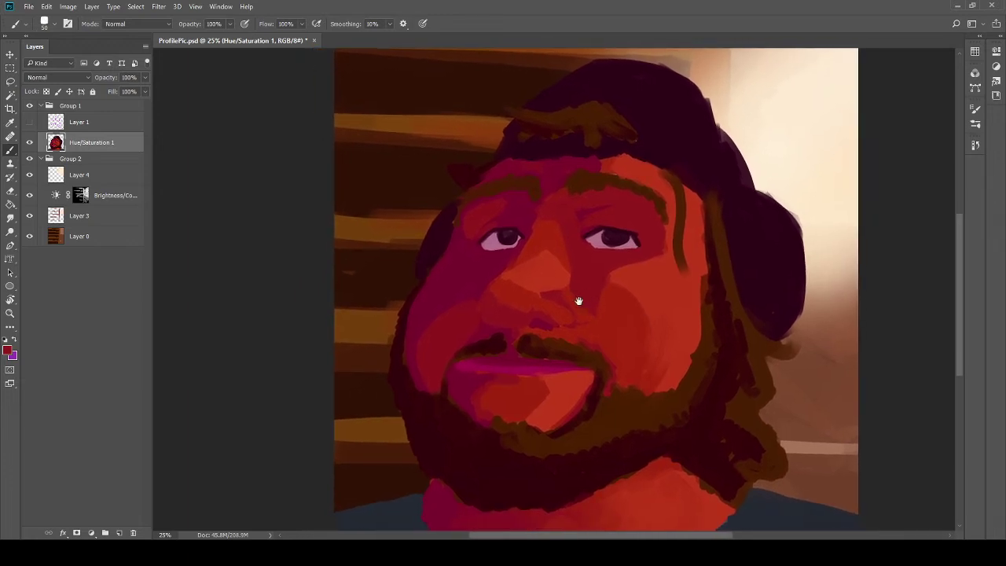
key("i")
key("b")
key("i")
key("b")
key("i")
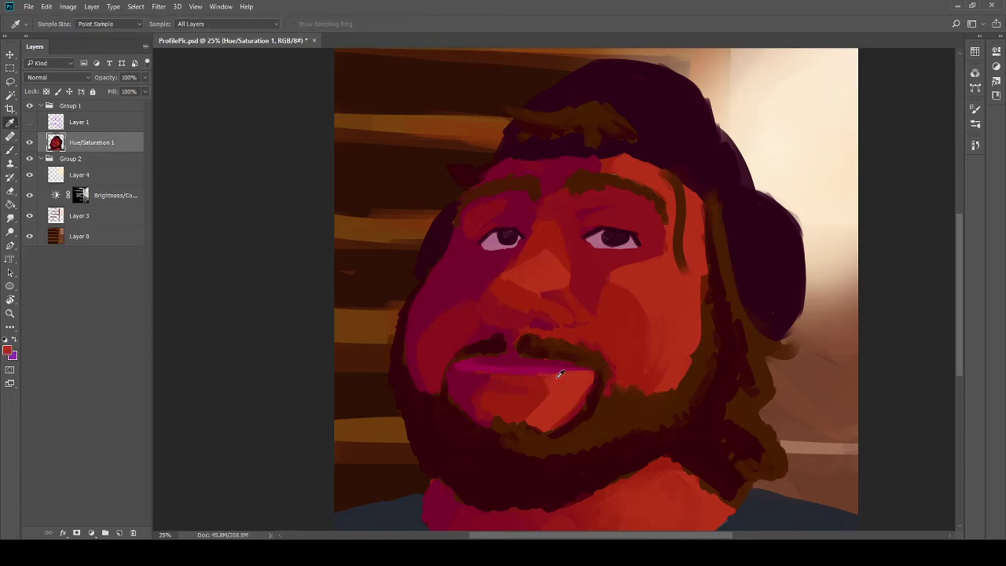
key("b")
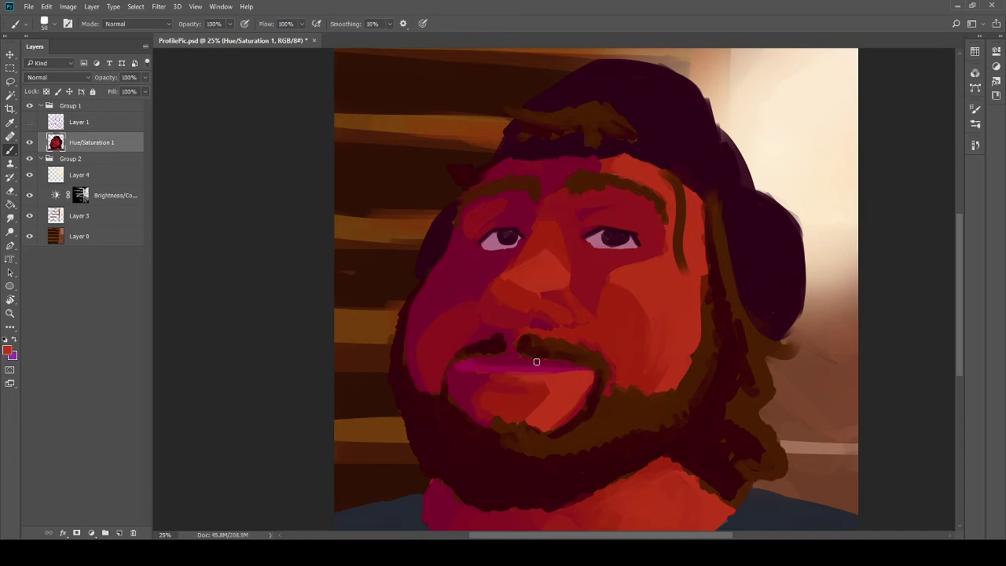
key("i")
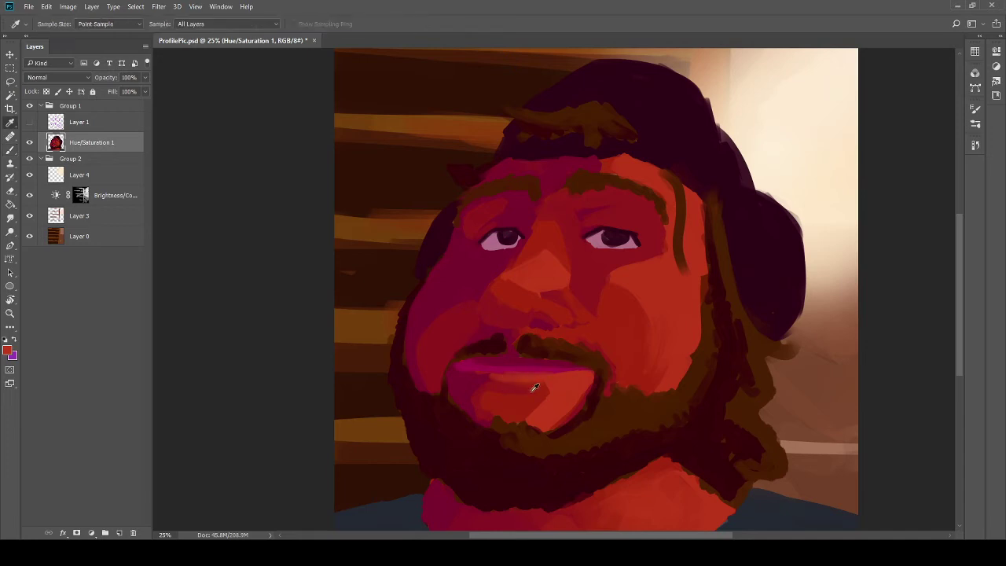
left_click(538, 387)
key("b")
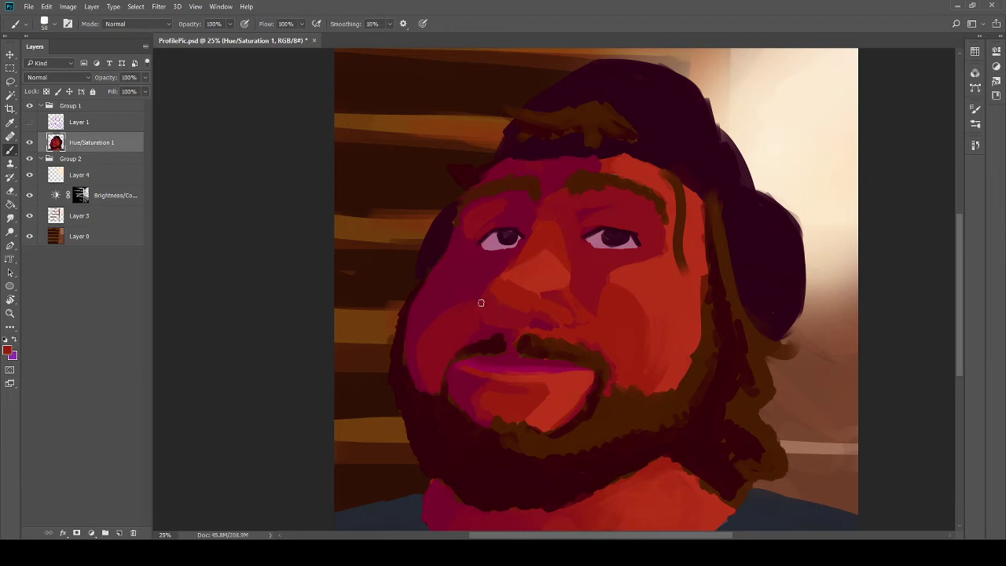
Step: Sample the dark mustache colour and refine the facial hair around the shadowed corner of the mouth
left_click(495, 354, "alt")
key("i")
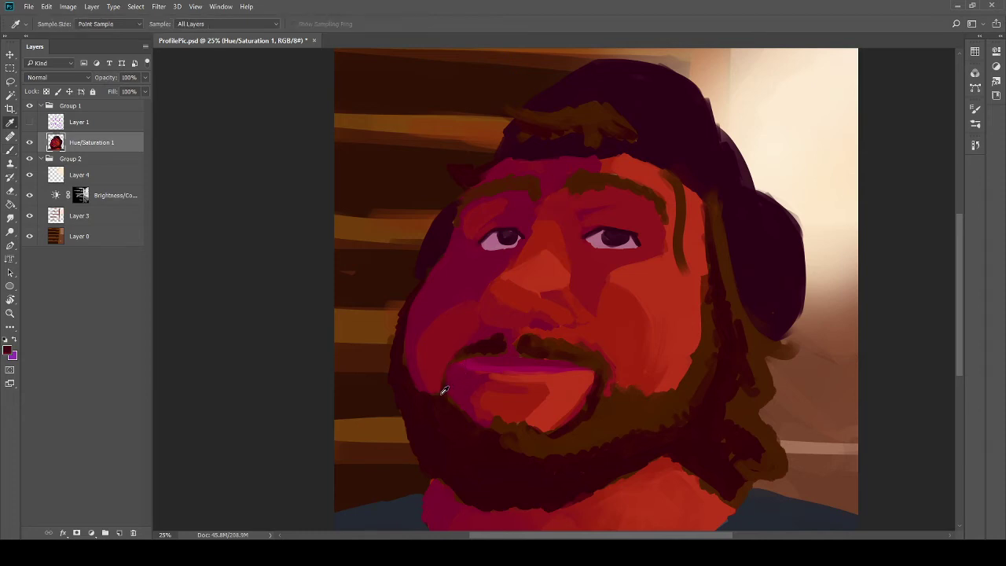
key("b")
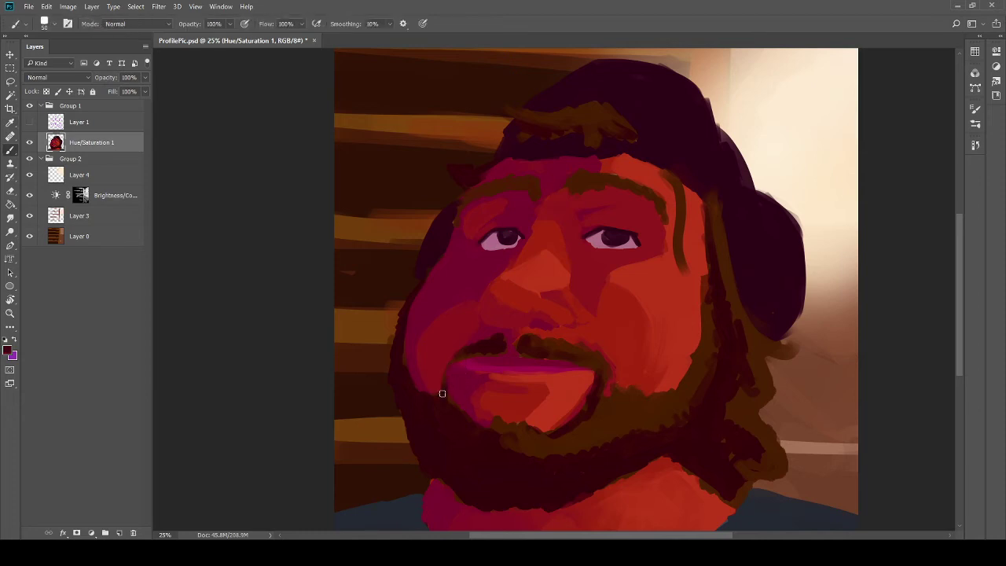
Step: Tone down the pink of the upper lip's shadowed corner with crimson tones sampled from the face
key("i")
key("b")
key("i")
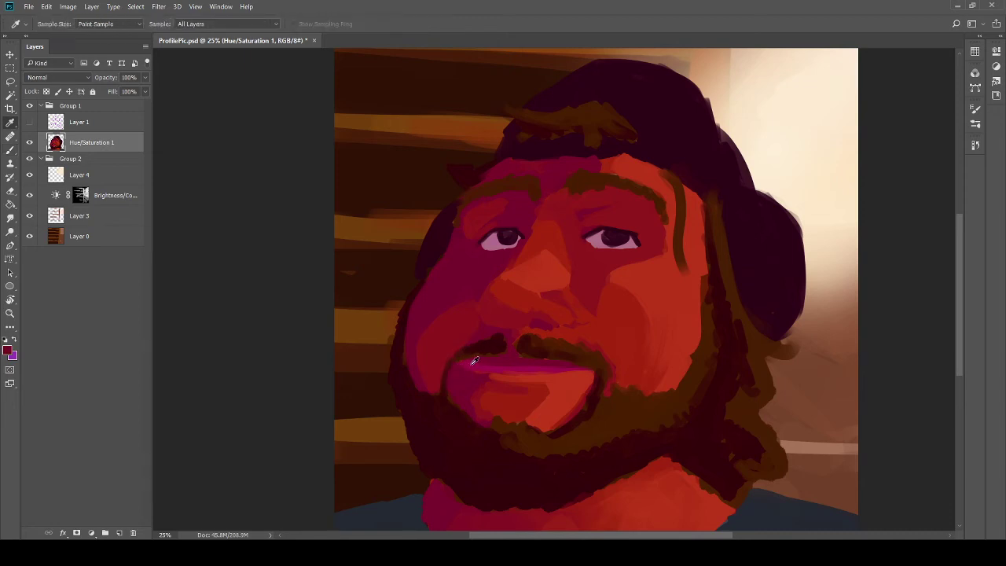
key("b")
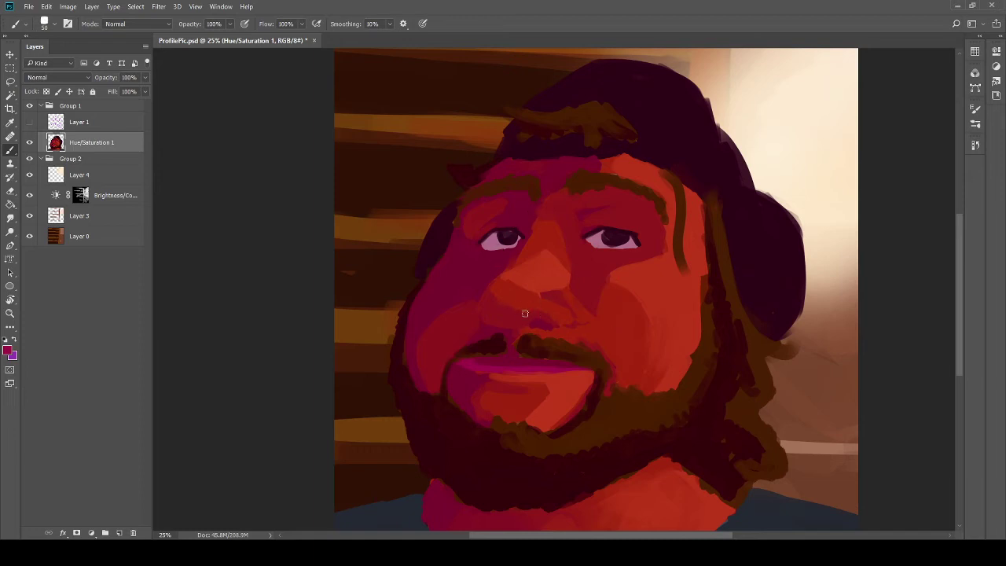
key("i")
key("b")
key("i")
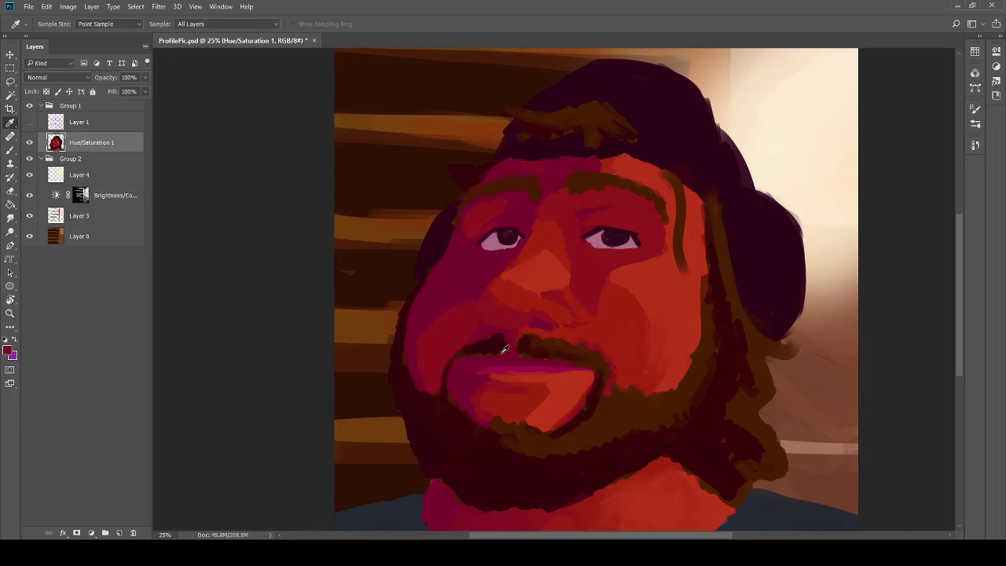
key("b")
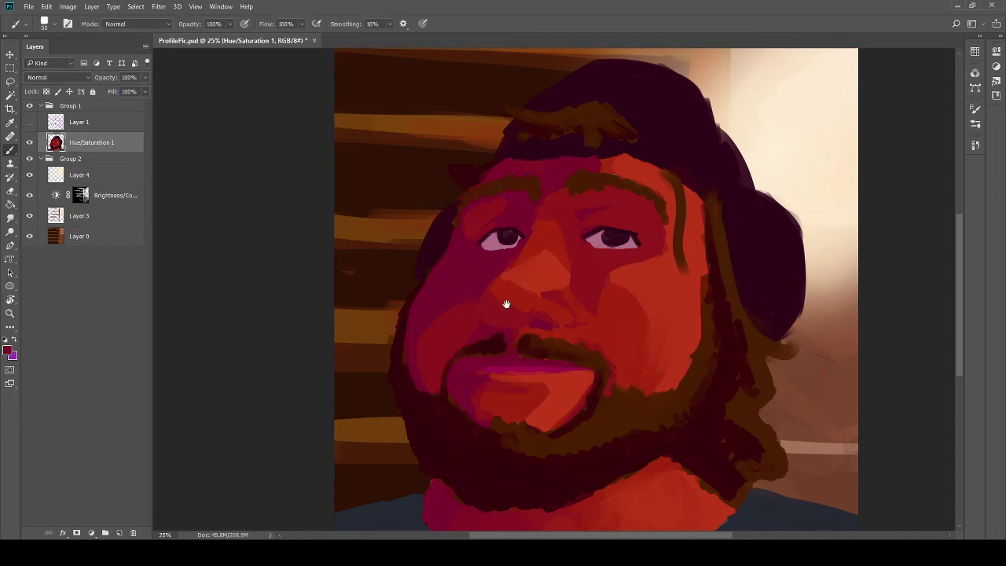
Step: Clean up the mustache edge and the shadowed upper lip with sampled dark maroon tones
left_click_drag(508, 299, 468, 313)
left_click(450, 334, "alt")
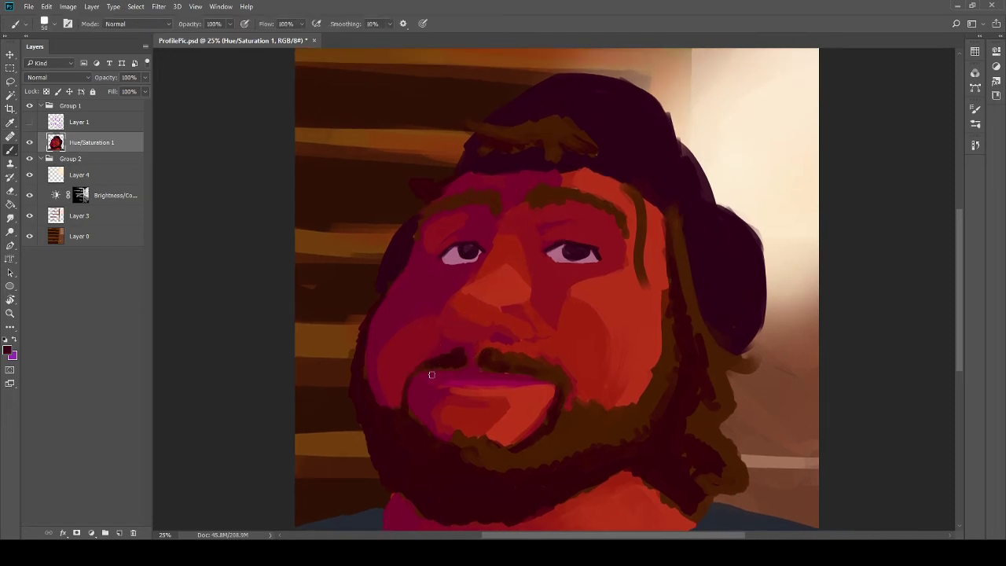
left_click(459, 371, "alt")
key("i")
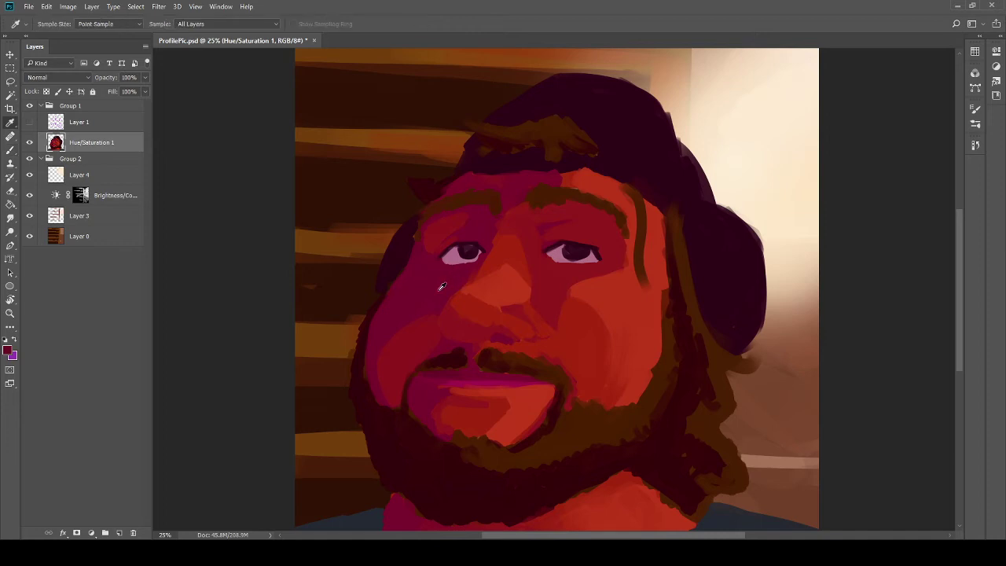
key("b")
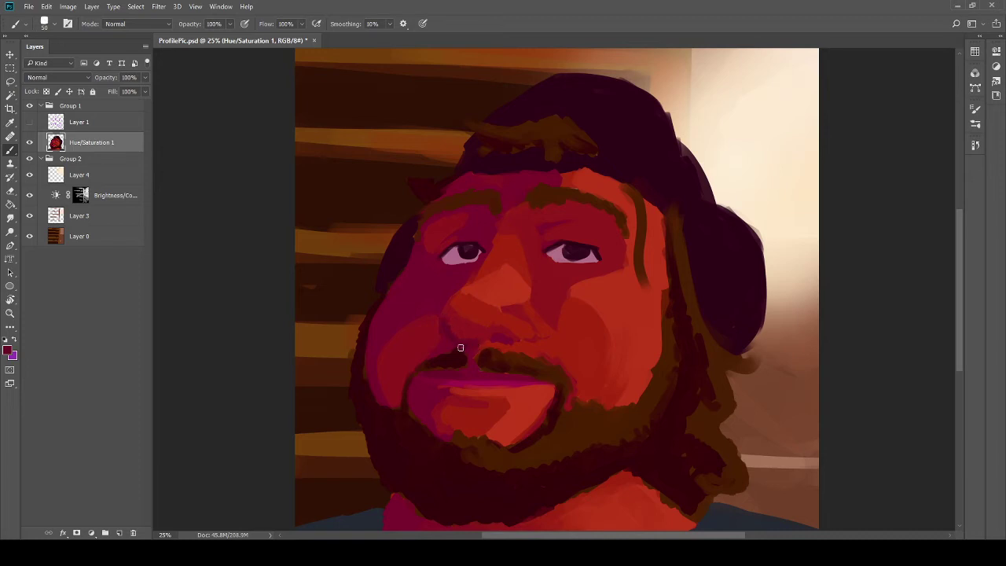
Step: Blend sampled crimson tones along the shadowed edge of the nostril
left_click(445, 335, "alt")
left_click(450, 338, "alt")
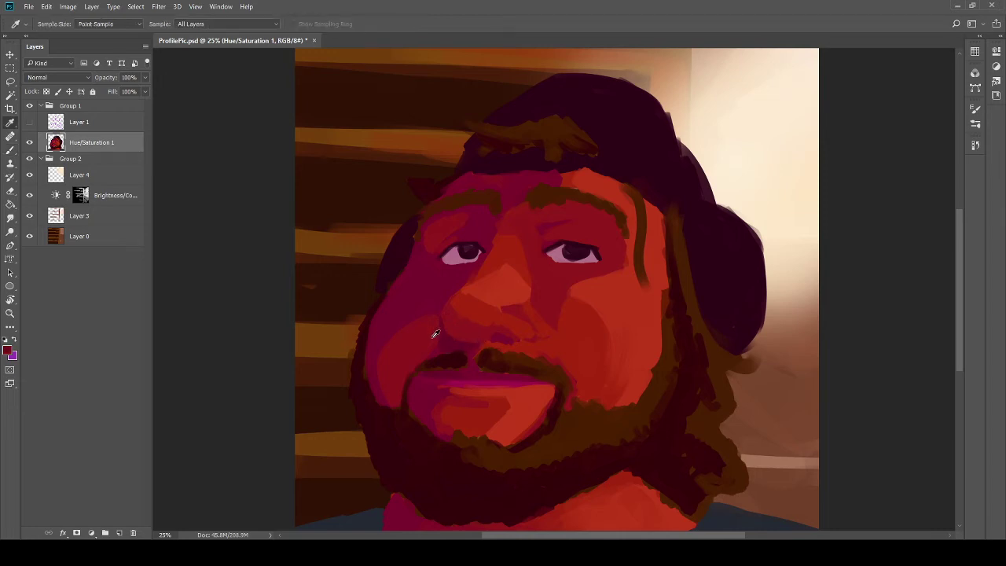
left_click(436, 334, "alt")
left_click(452, 338, "alt")
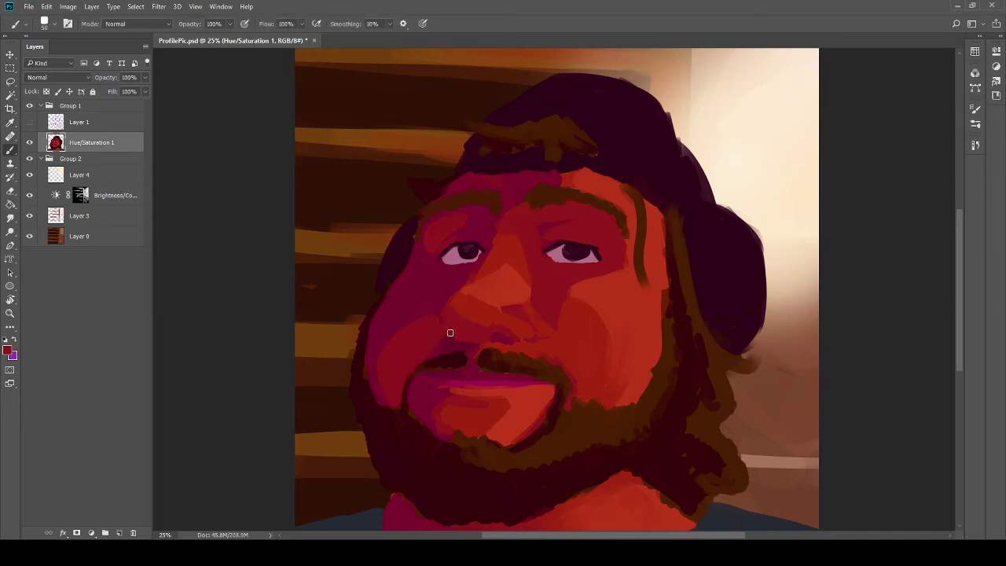
left_click(453, 340, "alt")
left_click(455, 343, "alt")
Step: Reshape the edge of the red cheek patch beside the shadowed nostril using nearby sampled reds
left_click(438, 320, "alt")
key("alt")
left_click(437, 334, "alt")
key("alt")
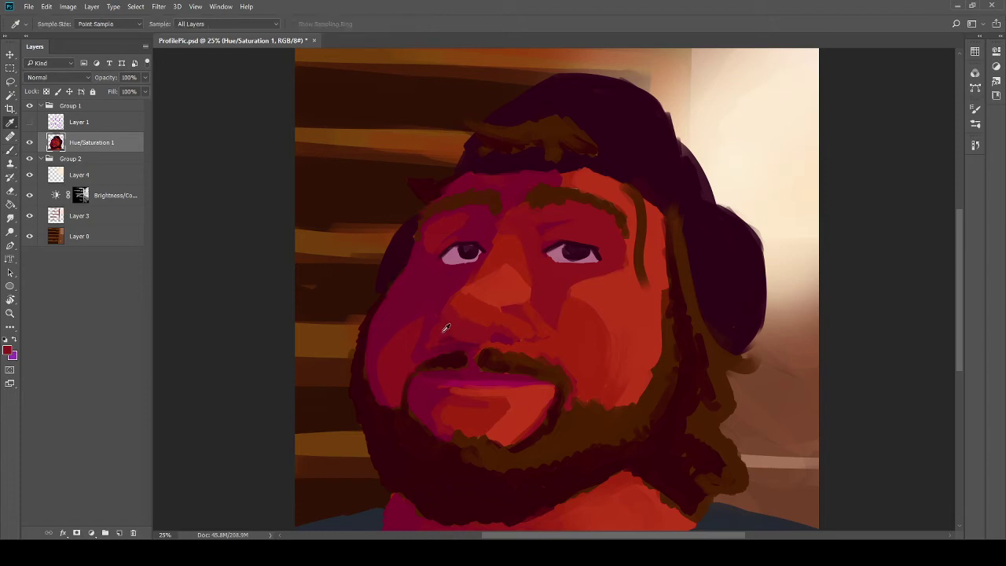
left_click(445, 327, "alt")
left_click(438, 329, "alt")
left_click(444, 344, "alt")
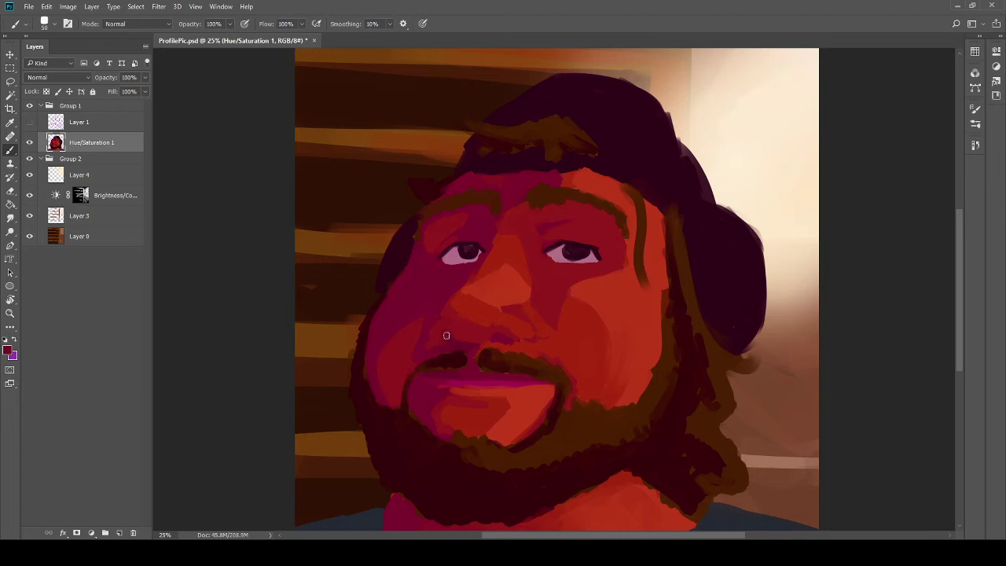
Step: Soften the fold running from the shadowed nostril to the mustache with sampled crimson tones
left_click(455, 335, "alt")
left_click(440, 336, "alt")
key("alt")
left_click(423, 347, "alt")
Step: Paint dark crimson shadow into the inner corner and upper lid of the eye on the lit side
left_click(466, 343, "alt")
left_click_drag(494, 309, 468, 330)
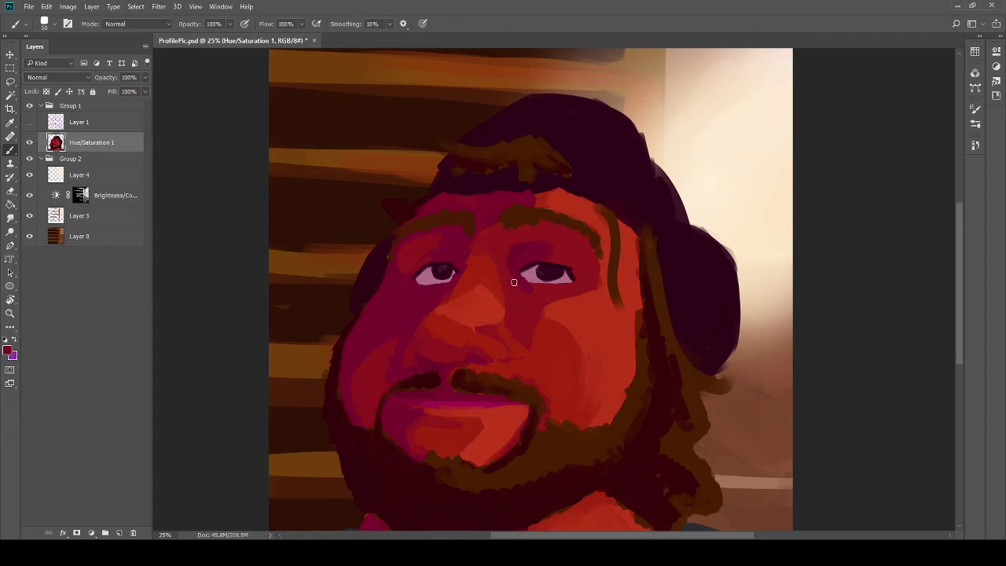
mouse_move(519, 242)
left_mouse_down()
mouse_move(570, 239)
mouse_move(586, 259)
left_mouse_up()
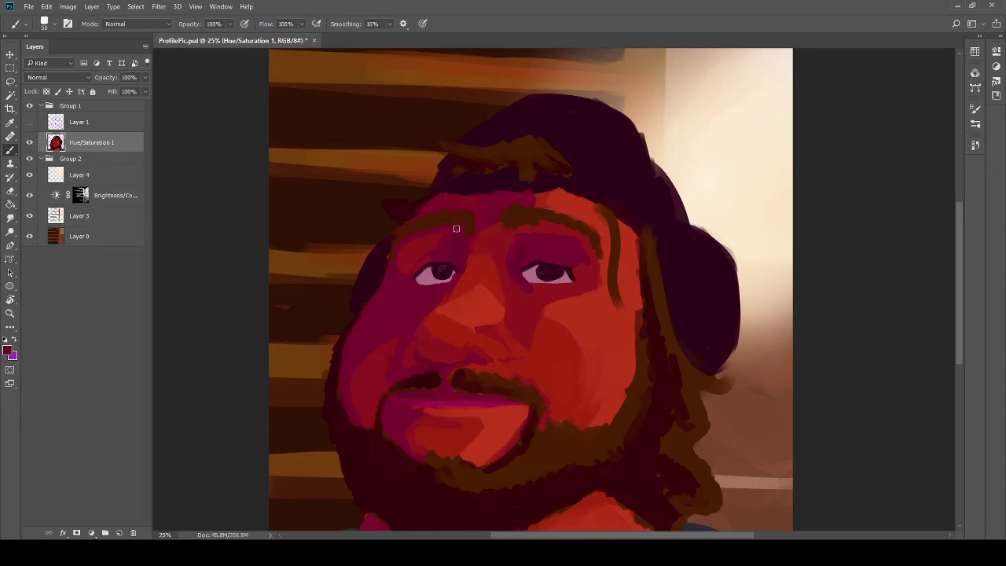
Step: Sample a dark red beside the nose and soften the shadowed side of the nose with it
mouse_move(490, 291)
left_mouse_down()
mouse_move(494, 213)
mouse_move(521, 241)
mouse_move(498, 266)
mouse_move(474, 262)
mouse_move(474, 288)
left_mouse_up()
key("i")
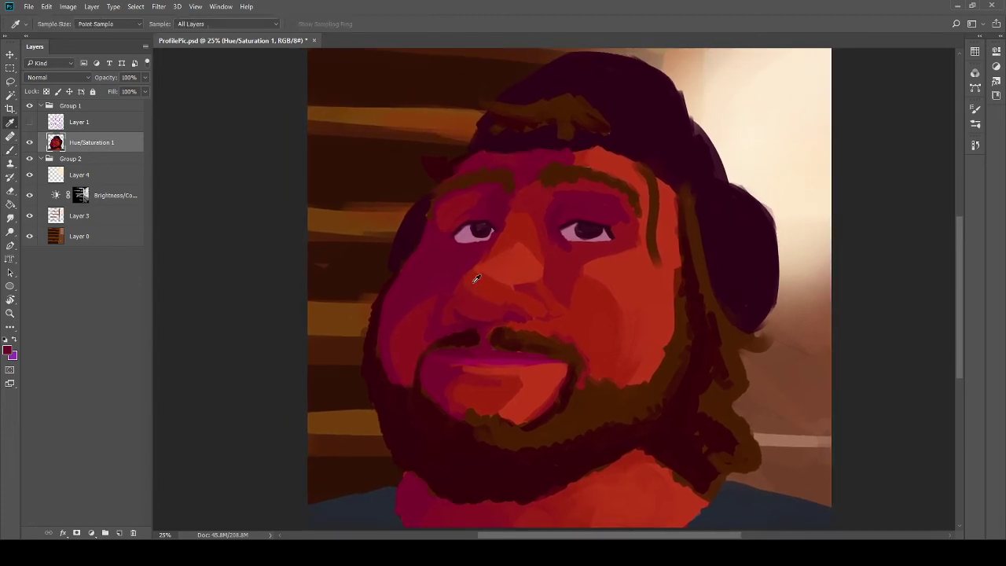
left_click(466, 285)
key("b")
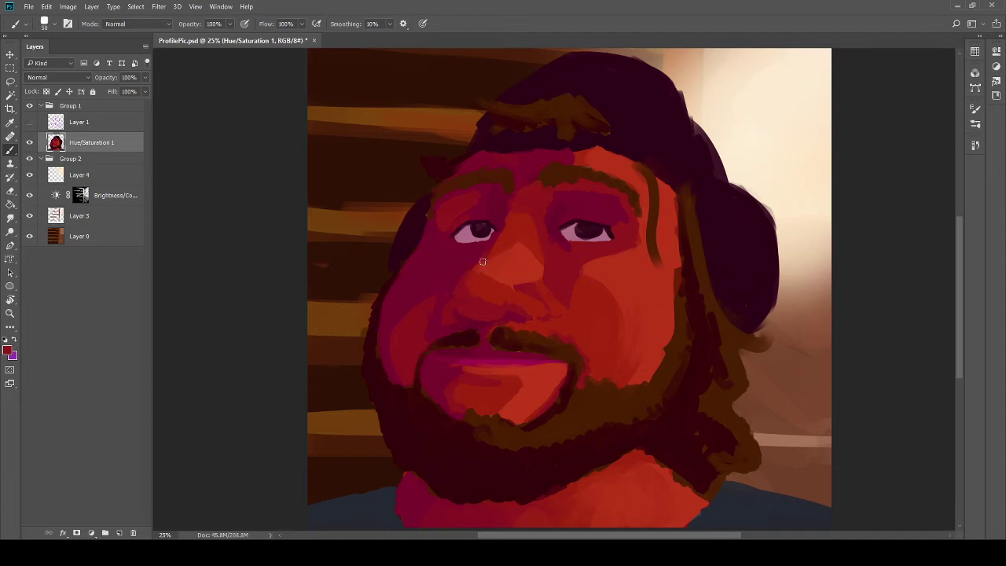
Step: Sample a dark crimson near the mustache and refine the shading between the nose and the upper lip
mouse_move(496, 310)
left_mouse_down()
mouse_move(485, 219)
mouse_move(533, 288)
left_mouse_up()
key("i")
left_click(546, 332)
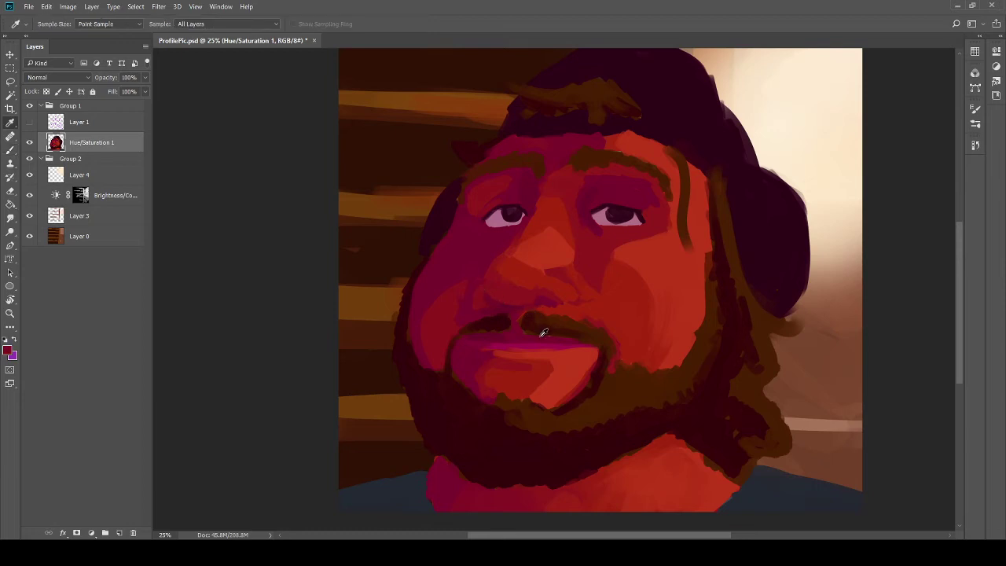
key("b")
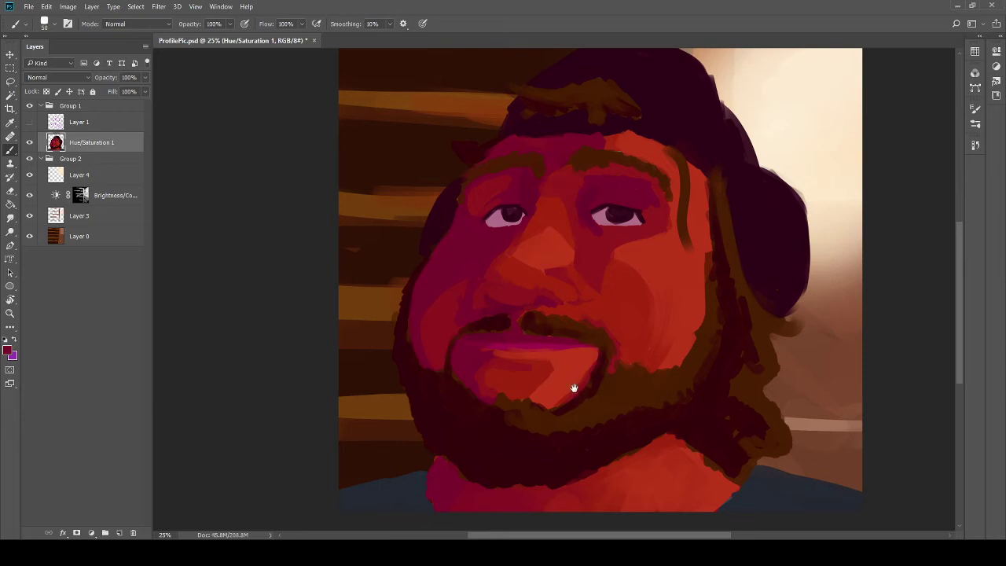
Step: Paint a dark red shadow beneath the lower lip and extend it toward the lit mouth corner
left_click_drag(574, 389, 529, 285)
key("i")
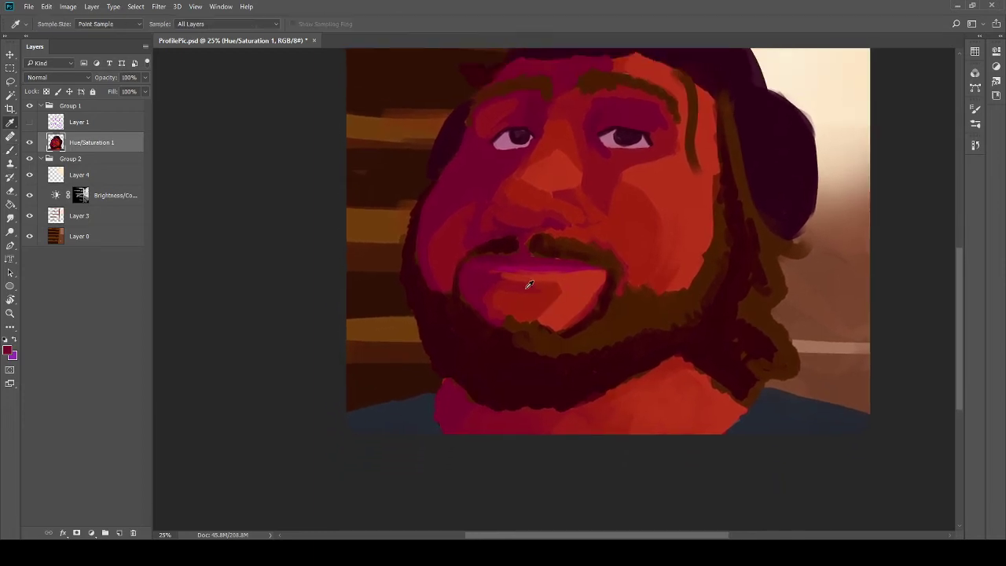
left_click(529, 285)
key("b")
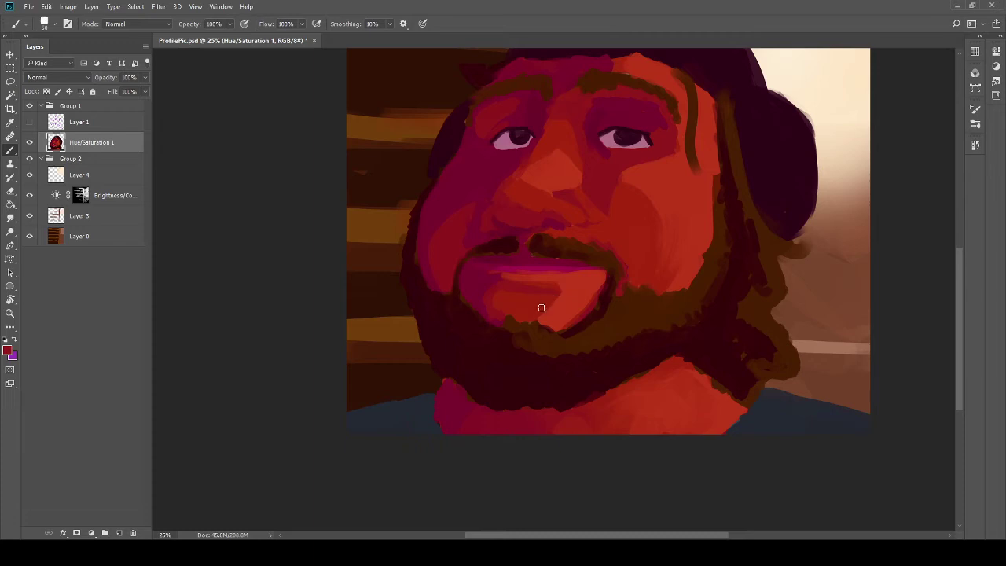
key("alt")
mouse_move(564, 287)
left_mouse_down()
mouse_move(603, 288)
mouse_move(585, 286)
left_mouse_up()
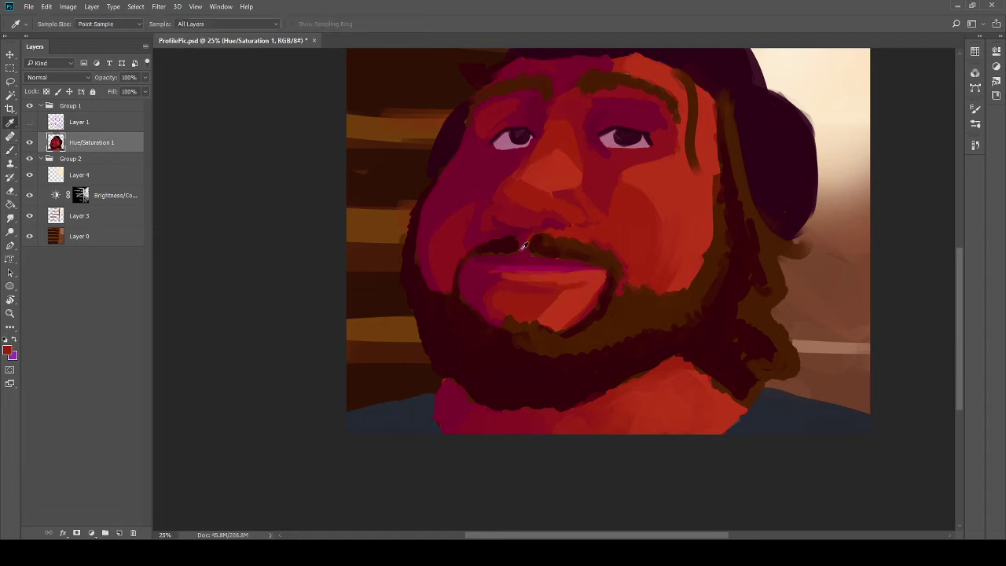
Step: Extend the lower lip's highlight toward the shadowed mouth corner, blending it with reds and crimsons sampled around the mouth
left_click(497, 253, "alt")
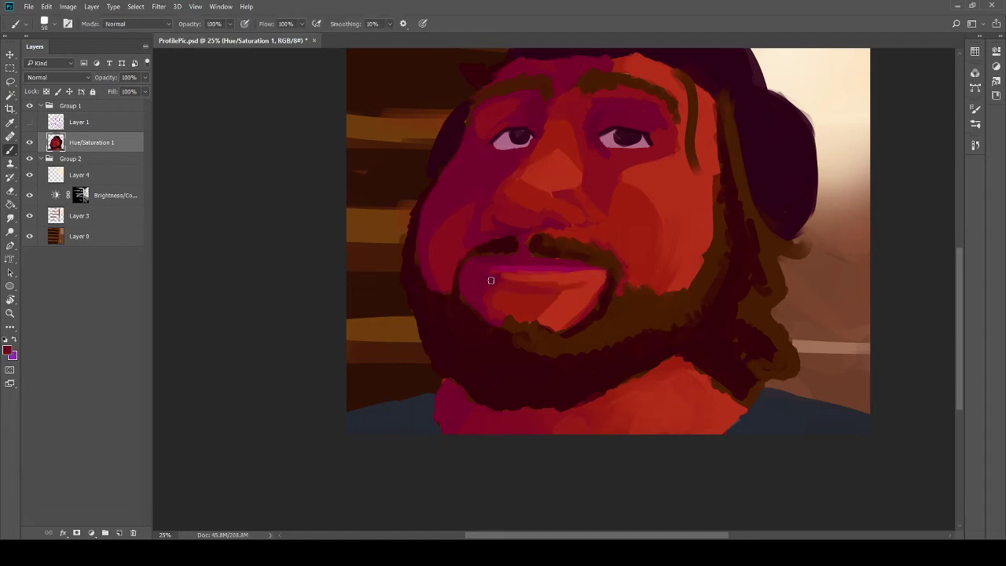
left_click(507, 282, "alt")
left_click(503, 272, "alt")
left_click(524, 275, "alt")
left_click(482, 265, "alt")
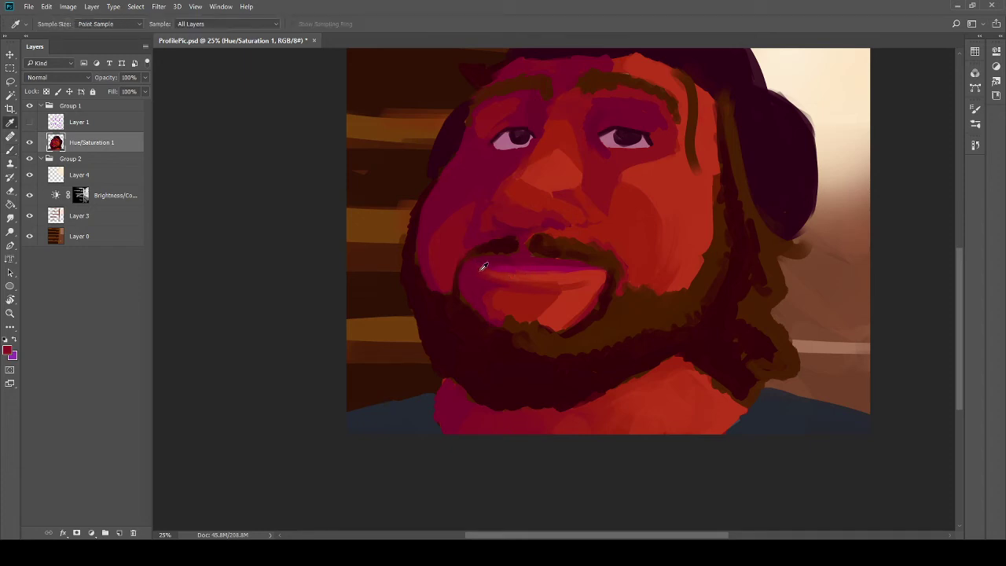
left_click(555, 291, "alt")
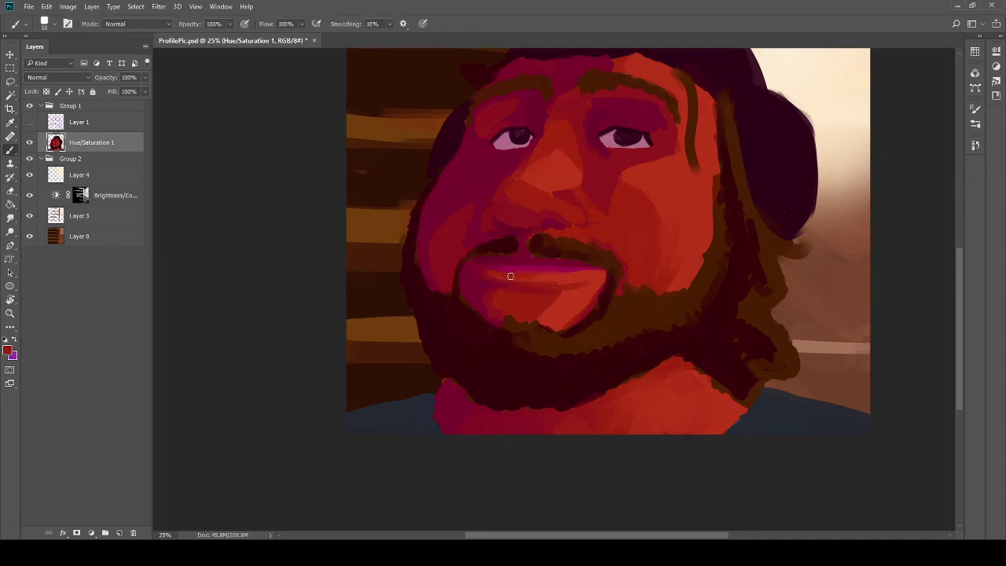
left_click(568, 276, "alt")
Step: Sample the dark crimson above the mustache and refine the shading along the mustache's shadowed half
left_click_drag(540, 236, 566, 326)
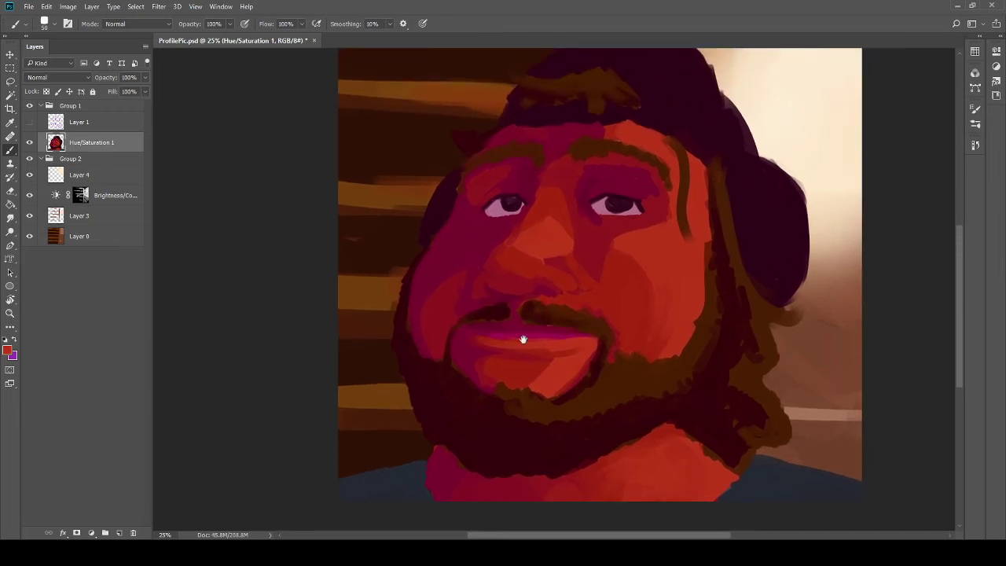
left_click(494, 302, "alt")
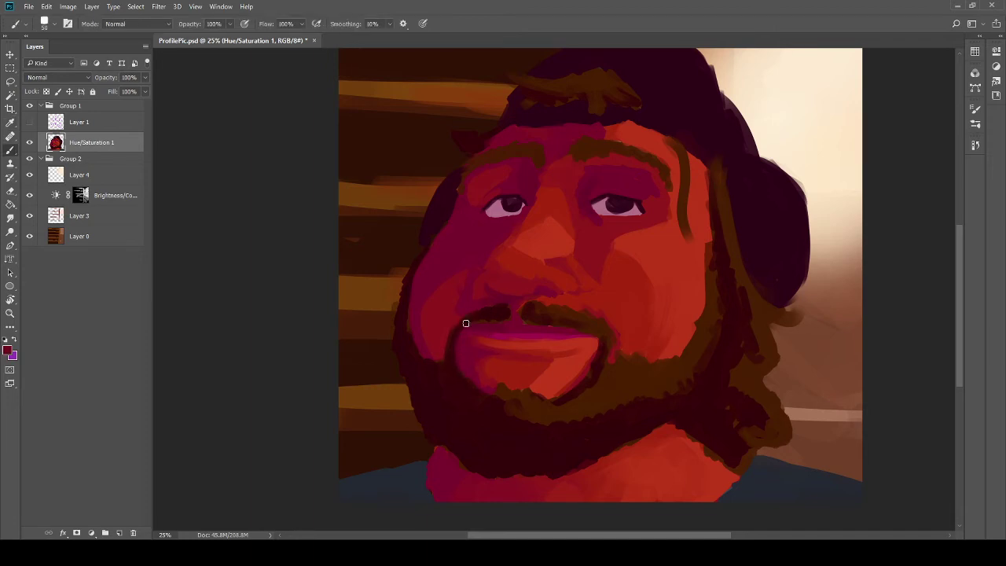
Step: Sample the dark brown of the goatee and refine the beard's edge around the shadowed mouth corner
key("i")
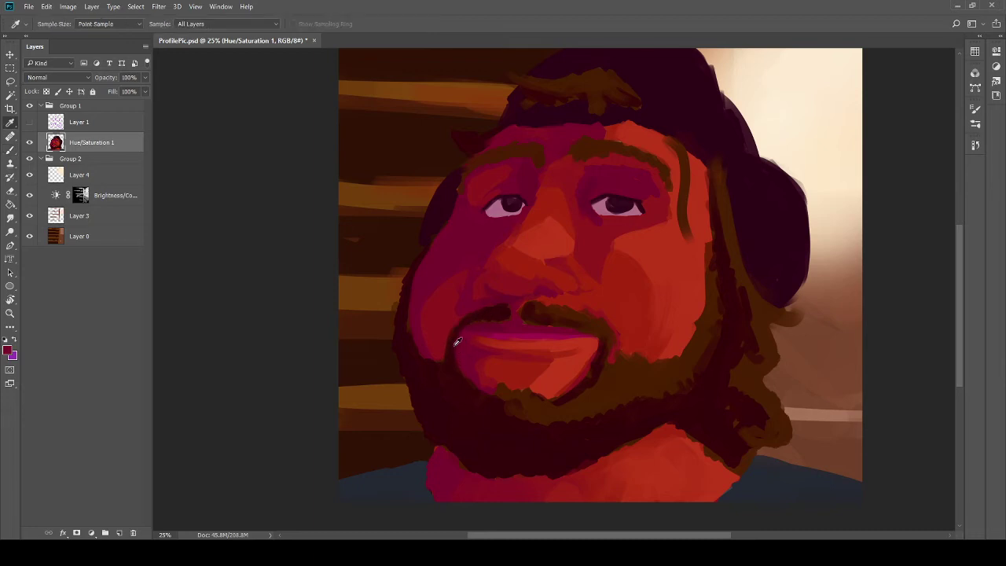
left_click(454, 342)
key("b")
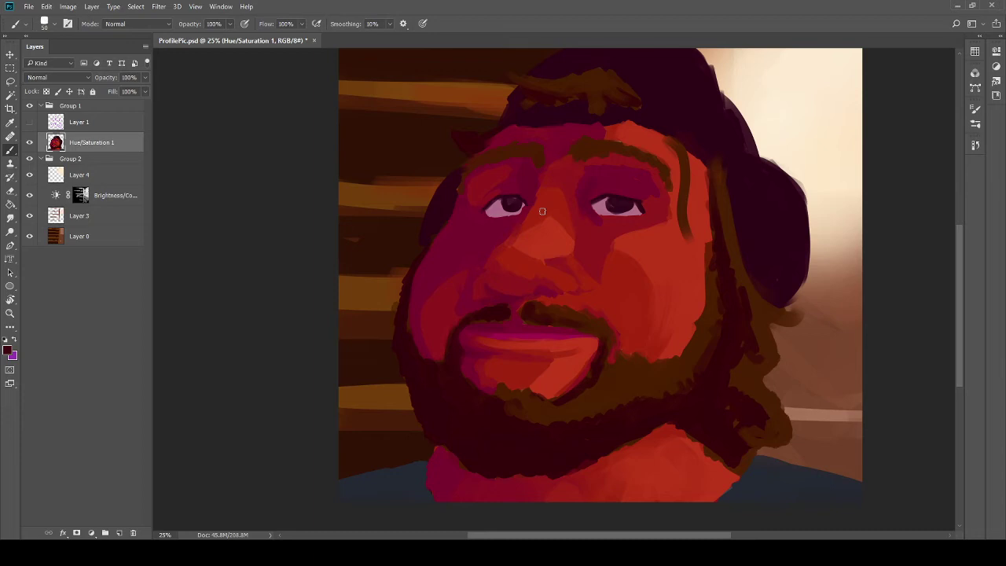
left_click_drag(445, 352, 408, 368)
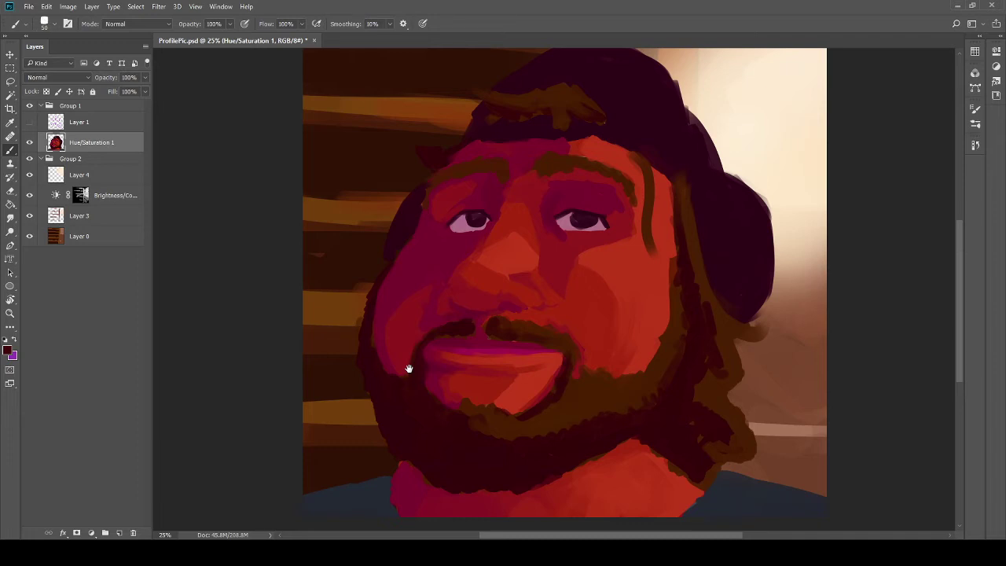
mouse_move(409, 369)
left_mouse_down()
mouse_move(413, 376)
mouse_move(422, 334)
left_mouse_up()
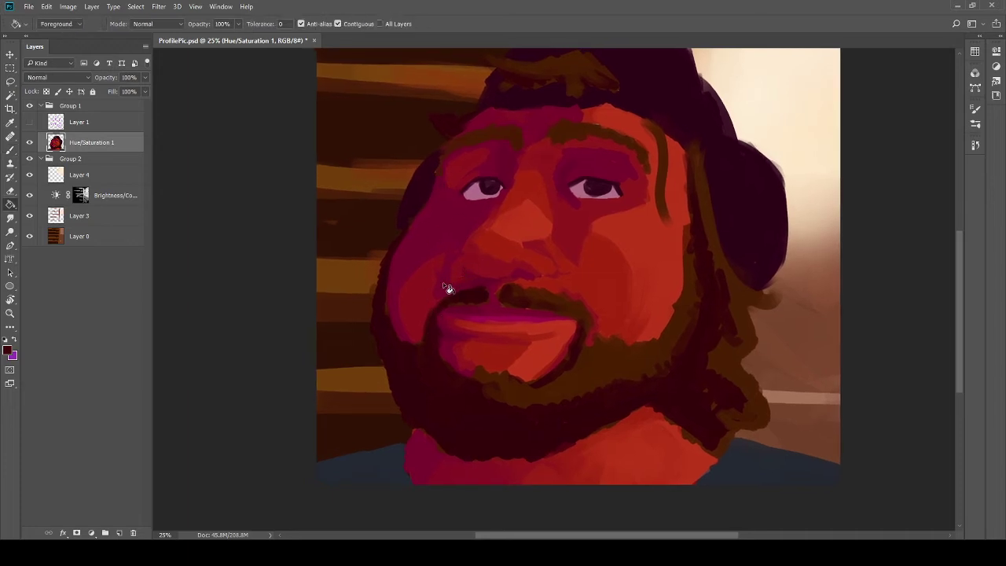
Step: Sample a deep crimson beside the nose and refine the shadow contour around its shadowed wing
left_click(444, 283)
key("i")
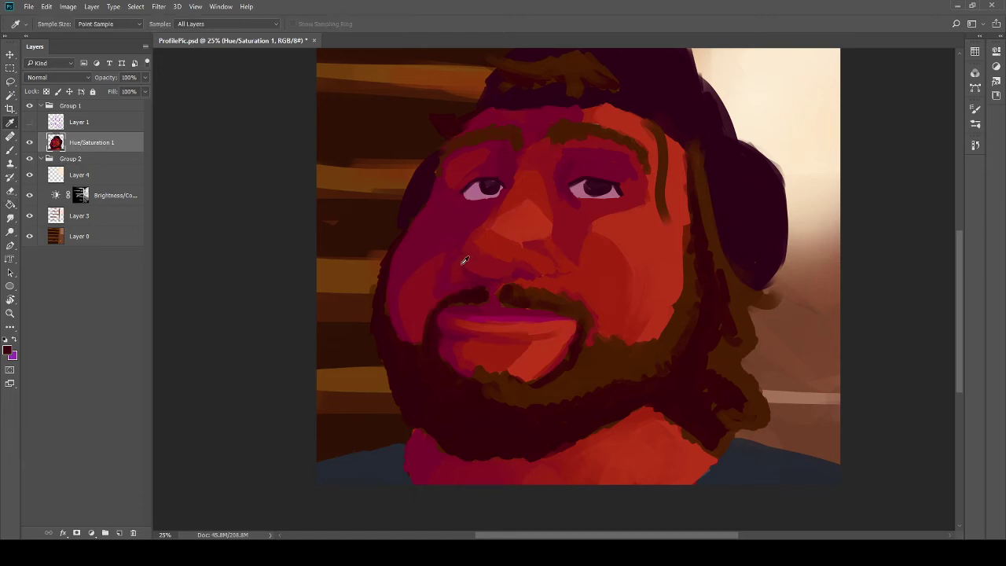
left_click(460, 260)
key("b")
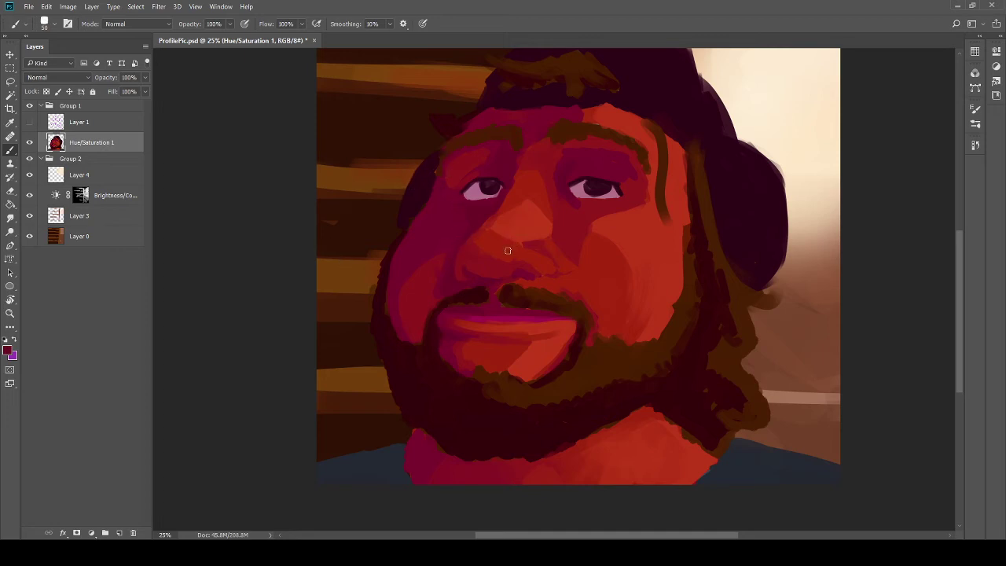
left_click_drag(503, 254, 455, 268)
Step: Sample orange-red and darker reds from the lit cheek and reshape the shading of the nose tip and nostril
left_click(579, 227, "alt")
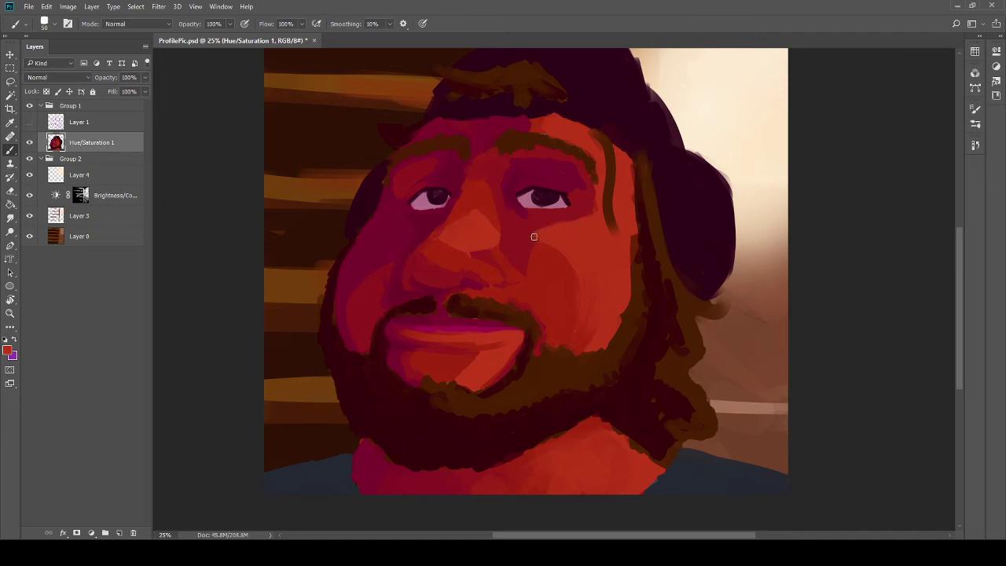
left_click_drag(532, 240, 577, 226)
left_click_drag(568, 281, 584, 234)
left_click(579, 237, "alt")
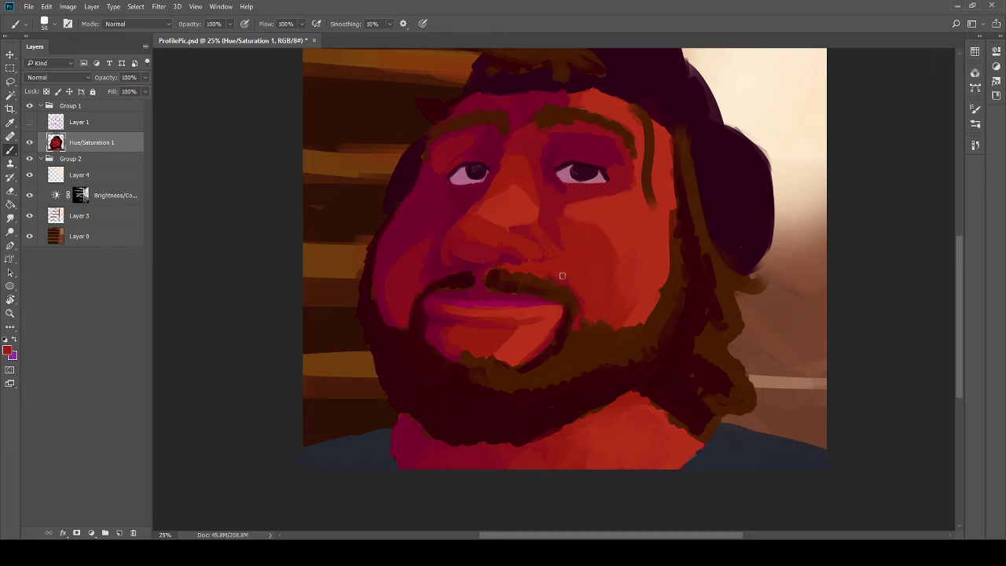
left_click(555, 224, "alt")
Step: Compare the nose before and after its last repaint by undoing and restoring the change
key("i")
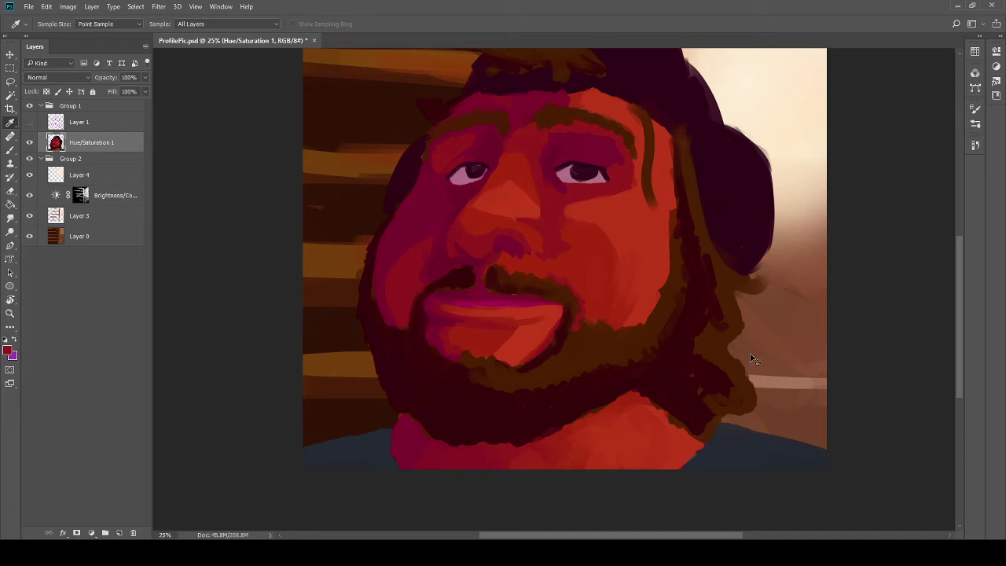
key("ctrl+z")
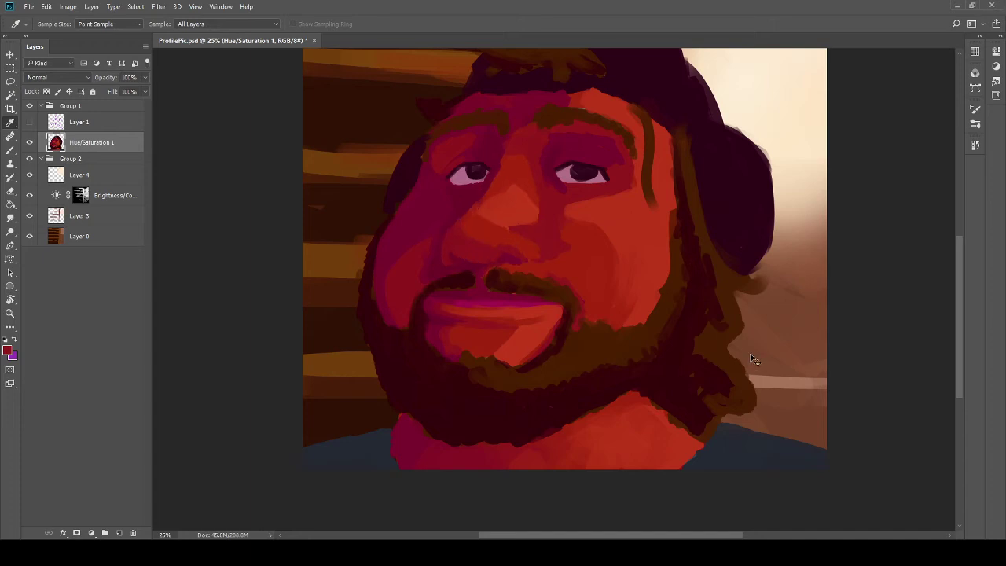
key("ctrl+z")
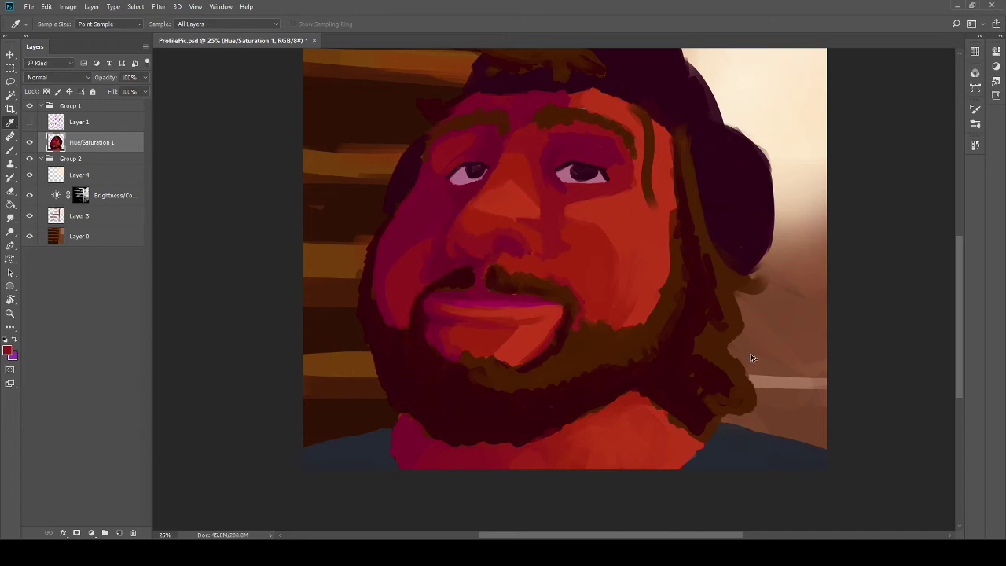
key("ctrl+z")
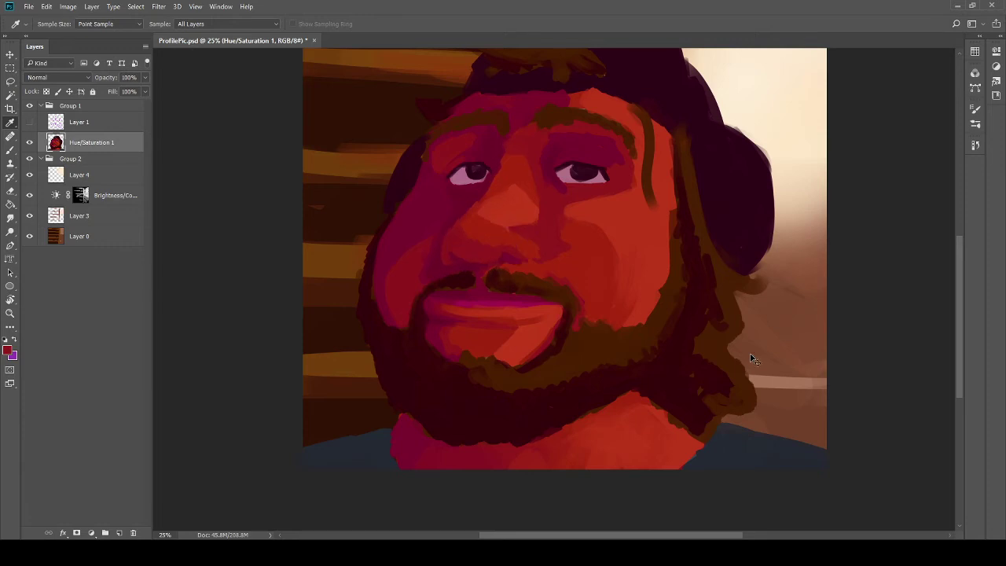
key("ctrl+z")
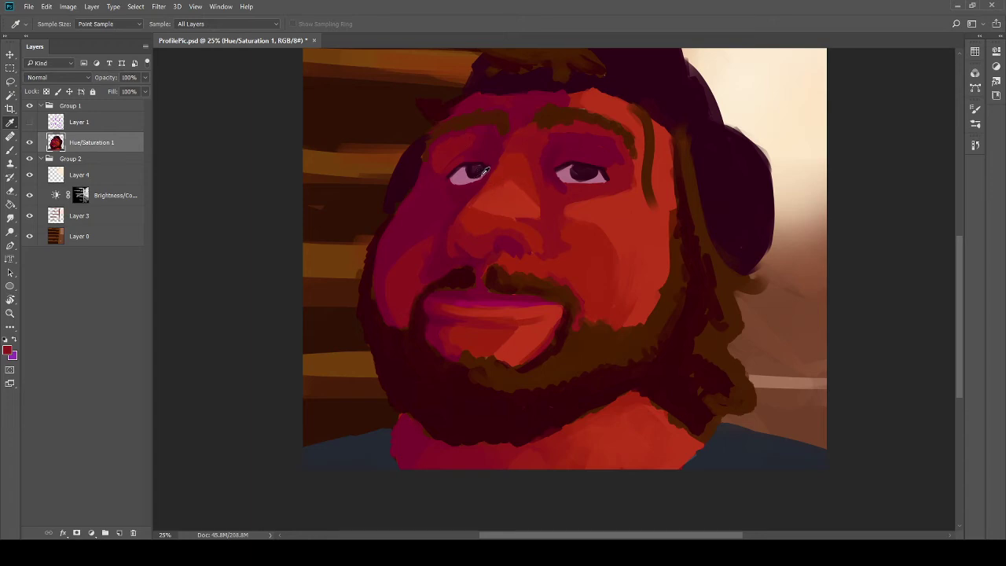
Step: Sample reds around the nose and paint a dark crimson shadow down the side of the bridge facing the lit cheek
left_click(512, 191)
key("b")
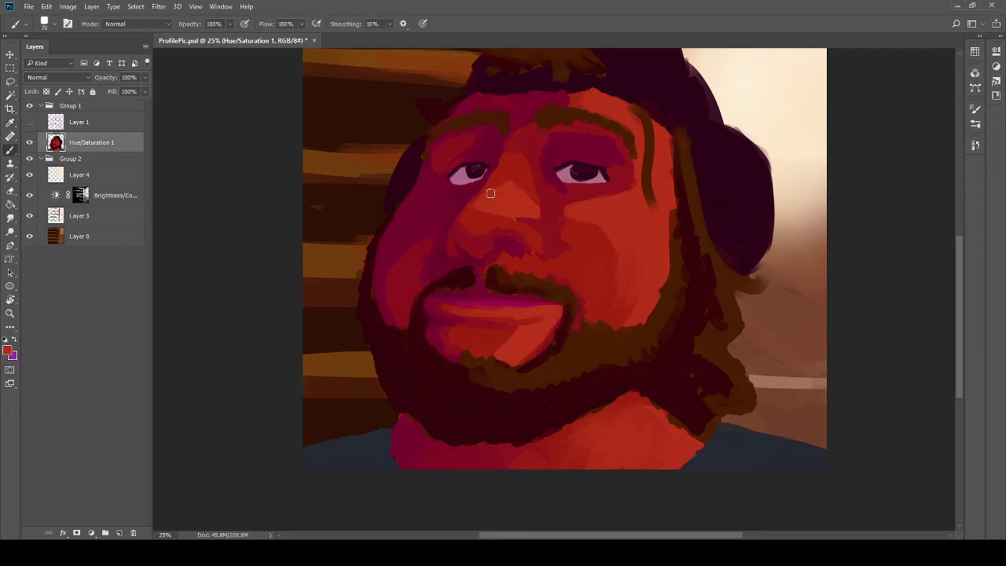
key("i")
left_click(535, 178)
left_click(546, 220)
key("b")
left_click_drag(528, 199, 535, 206)
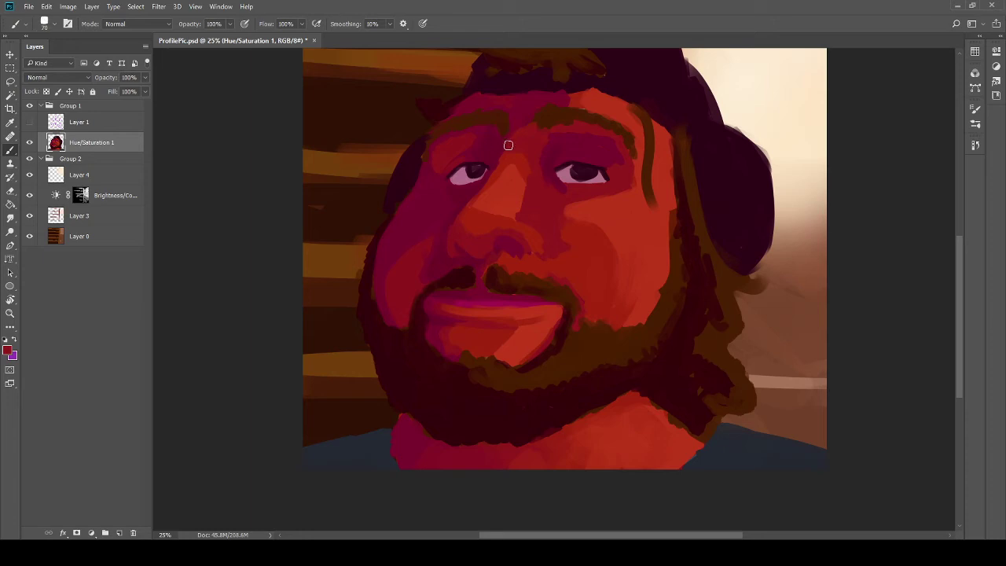
Step: Blend the edge between the nose's orange highlight and its crimson side shadow with intermediate reds sampled nearby
left_click(528, 163, "alt")
left_click(538, 215, "alt")
key("alt")
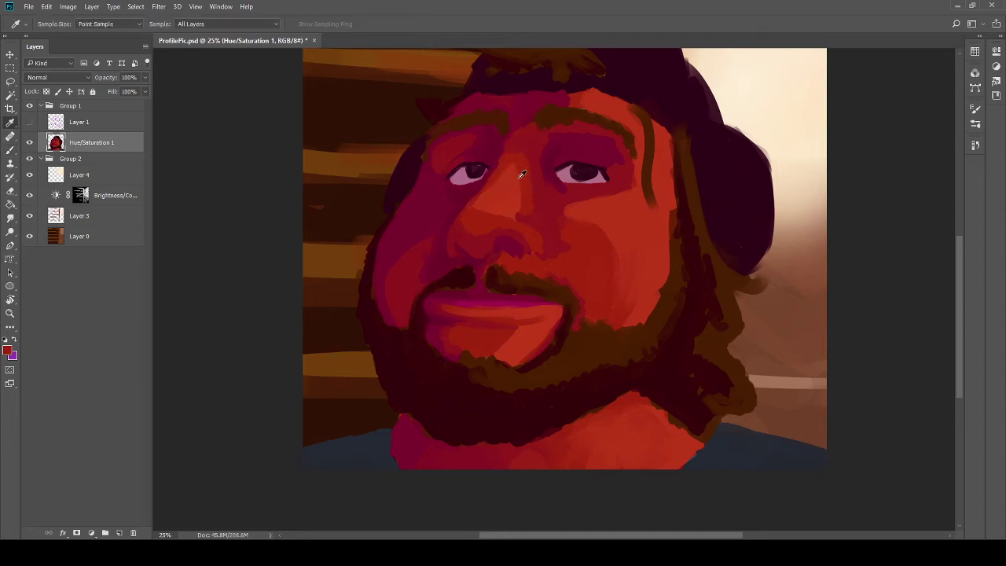
left_click(525, 209, "alt")
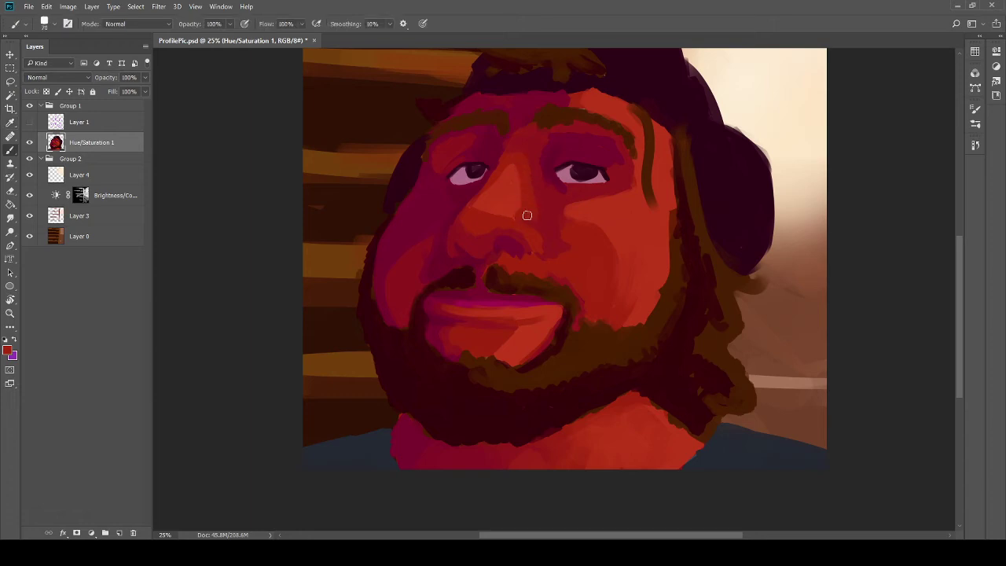
key("alt")
left_click(516, 198, "alt")
Step: Sample reds from the chin below the lower lip and soften the edge of its lit patch
left_click_drag(521, 291, 420, 269)
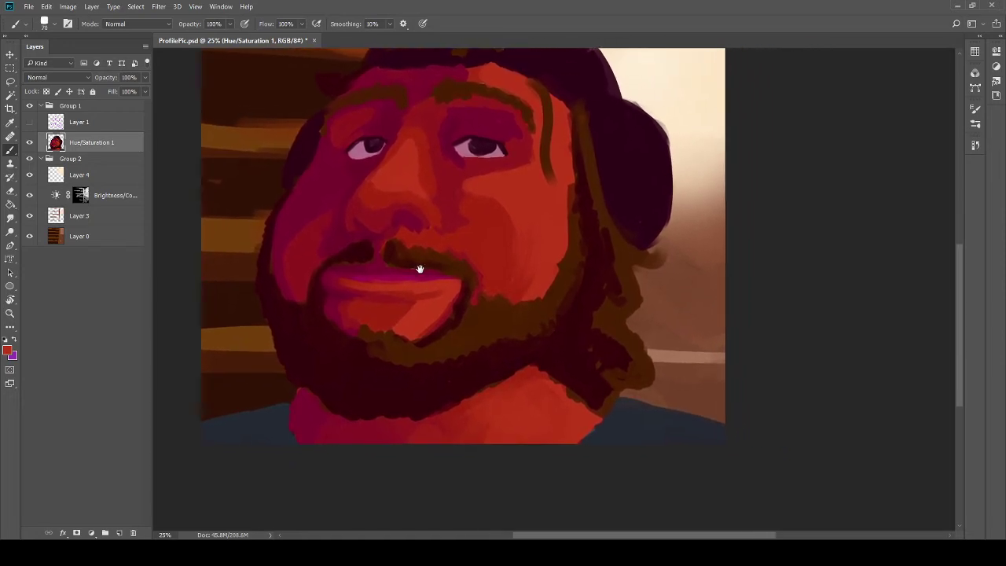
key("alt")
left_click(398, 316, "alt")
left_click(406, 318, "alt")
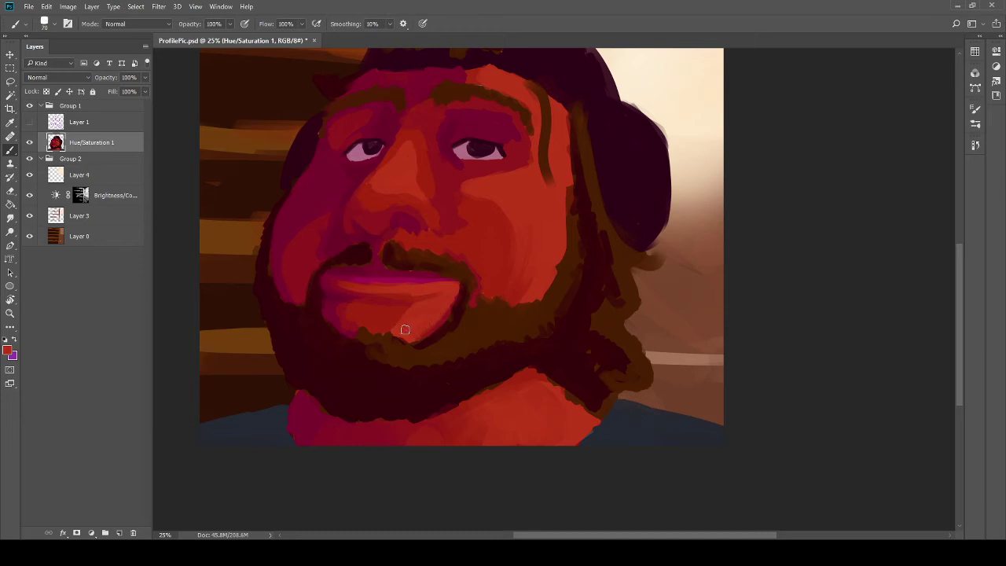
left_click_drag(404, 336, 404, 325)
mouse_move(398, 263)
left_mouse_down()
mouse_move(400, 291)
mouse_move(378, 277)
mouse_move(479, 286)
mouse_move(490, 243)
mouse_move(439, 292)
left_mouse_up()
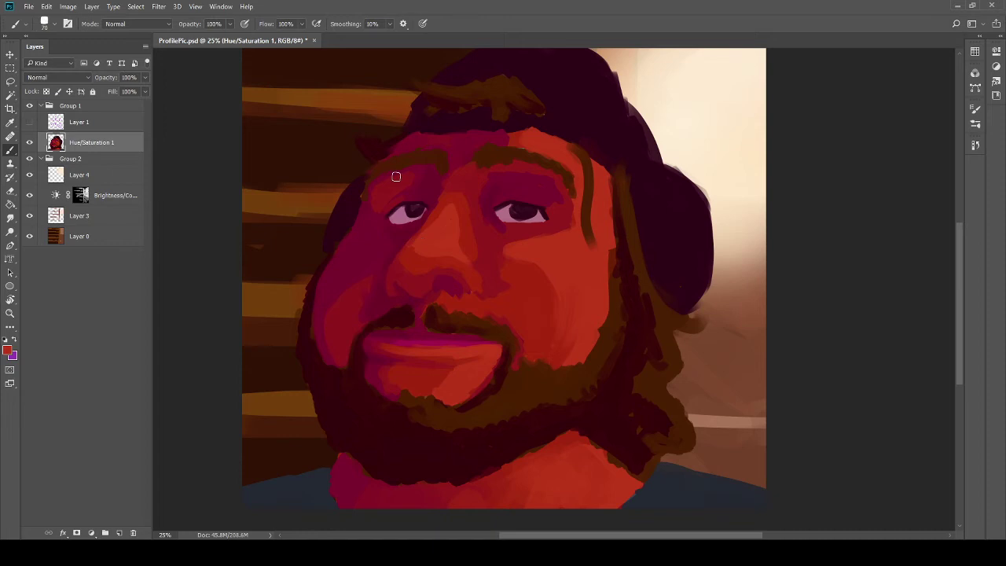
mouse_move(434, 307)
left_mouse_down()
mouse_move(452, 243)
mouse_move(447, 217)
mouse_move(470, 240)
mouse_move(458, 262)
mouse_move(439, 254)
left_mouse_up()
Step: Sample a dark brown from the chin beard and blend the lit beard into its shadow along the jaw
key("i")
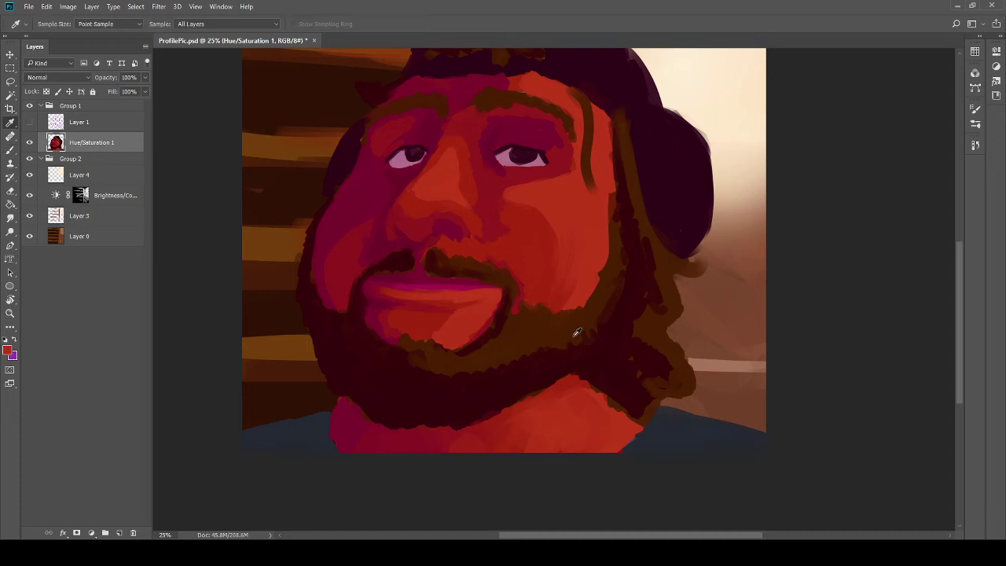
left_click(415, 353)
key("b")
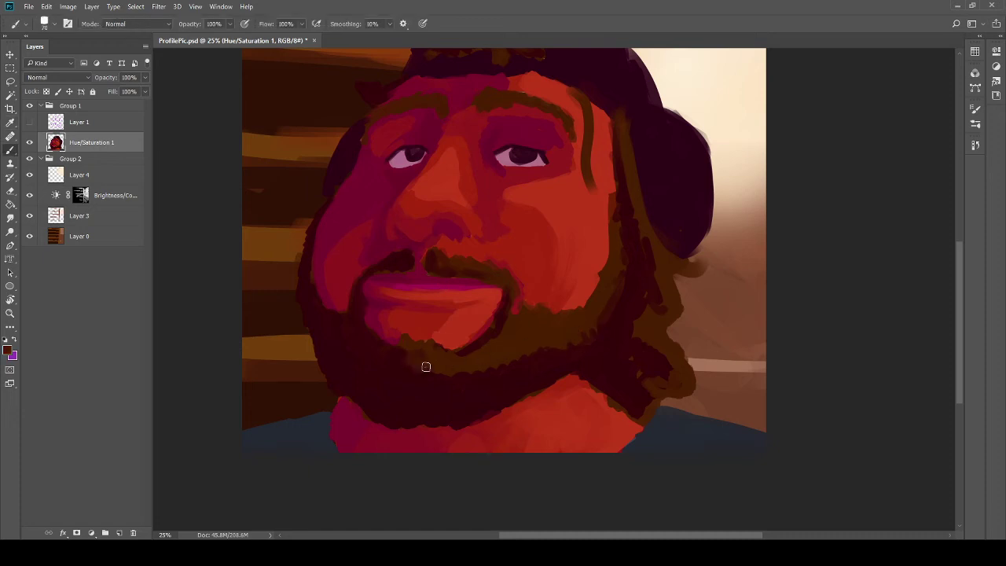
mouse_move(512, 366)
left_mouse_down()
mouse_move(550, 348)
mouse_move(574, 350)
left_mouse_up()
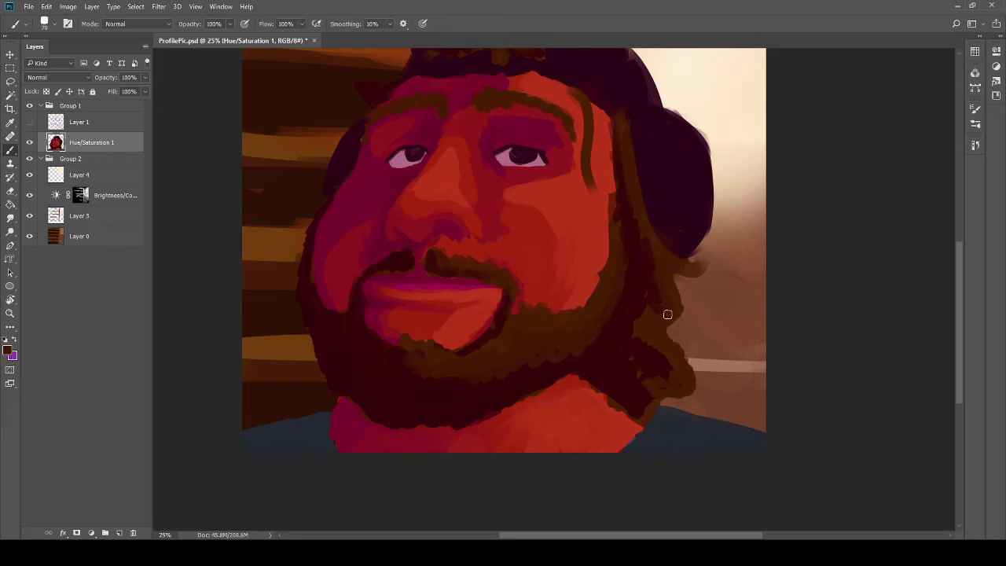
Step: Paint wavy brown locks in the hair behind the jaw, with curled strands over the neck and shoulder
left_click_drag(672, 314, 660, 330)
mouse_move(640, 375)
left_mouse_down()
mouse_move(585, 372)
mouse_move(575, 401)
mouse_move(595, 372)
mouse_move(593, 352)
mouse_move(599, 411)
mouse_move(552, 390)
mouse_move(604, 399)
mouse_move(618, 393)
mouse_move(610, 383)
mouse_move(606, 410)
mouse_move(626, 361)
mouse_move(582, 370)
mouse_move(631, 372)
mouse_move(641, 340)
mouse_move(662, 448)
mouse_move(617, 346)
mouse_move(640, 332)
left_mouse_up()
mouse_move(645, 415)
left_mouse_down()
mouse_move(628, 323)
mouse_move(640, 415)
mouse_move(611, 340)
mouse_move(602, 387)
mouse_move(569, 392)
mouse_move(585, 369)
left_mouse_up()
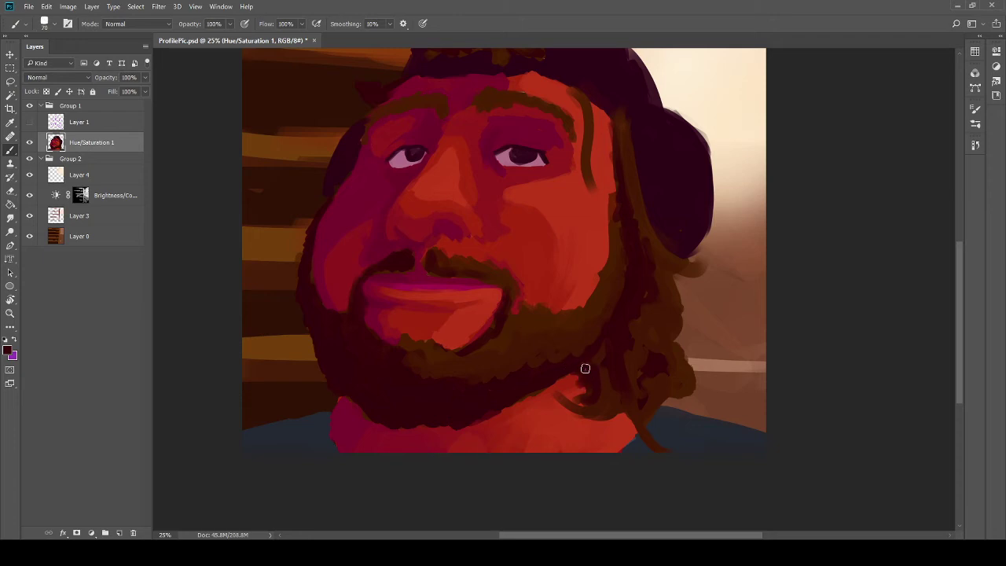
left_click(656, 348, "alt")
mouse_move(530, 260)
left_mouse_down()
mouse_move(501, 263)
mouse_move(471, 300)
mouse_move(494, 265)
mouse_move(532, 276)
mouse_move(551, 297)
mouse_move(562, 243)
left_mouse_up()
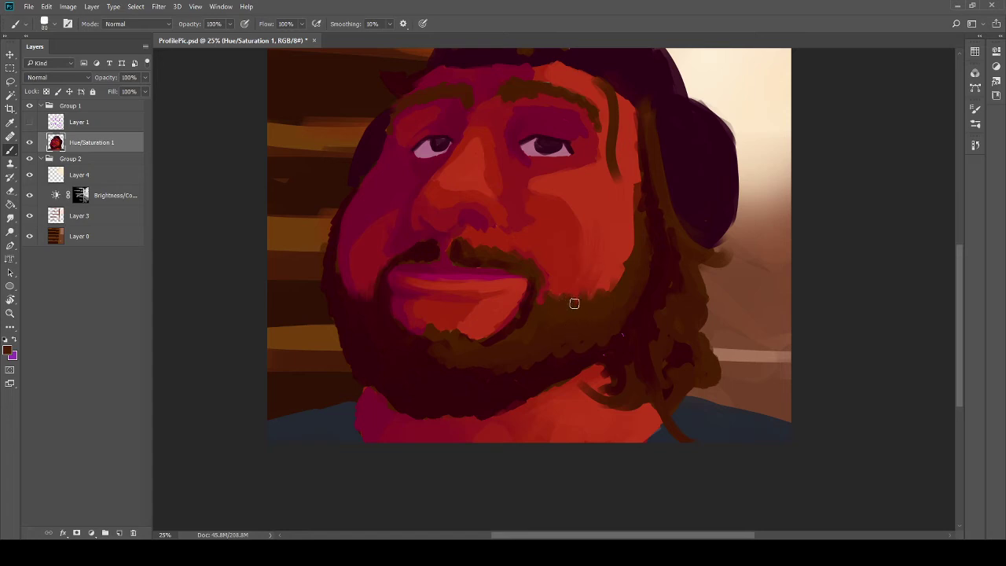
Step: Enlarge the brush to 175 and blend the beard's upper edge into the lit cheek with a sampled reddish brown
key("bracketright")
key("bracketright")
key("bracketright")
key("bracketright")
key("bracketright")
key("bracketright")
key("i")
key("b")
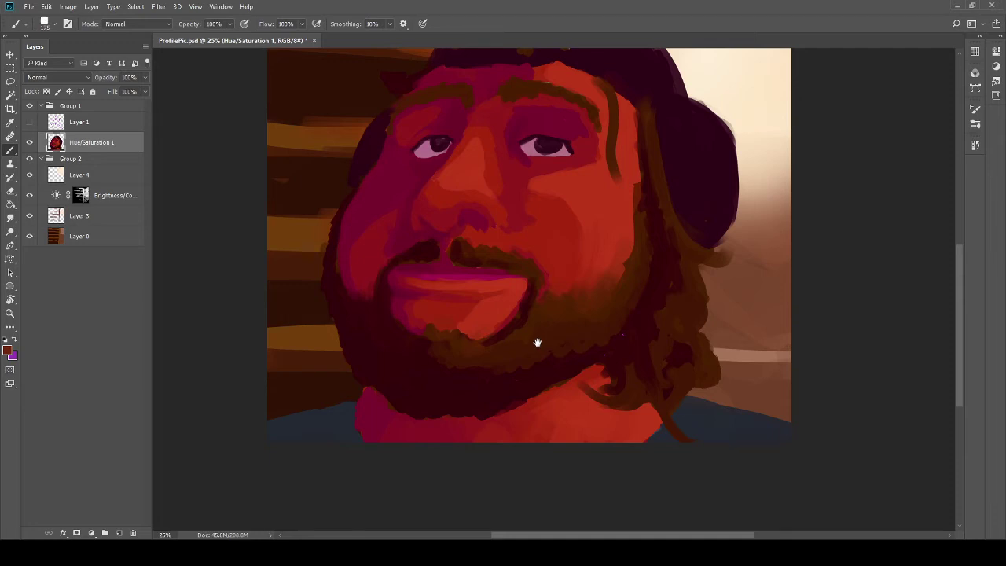
Step: Reduce the brush to 60 and paint the sampled dark beard colour into the hair behind the jaw
left_click_drag(538, 343, 525, 319)
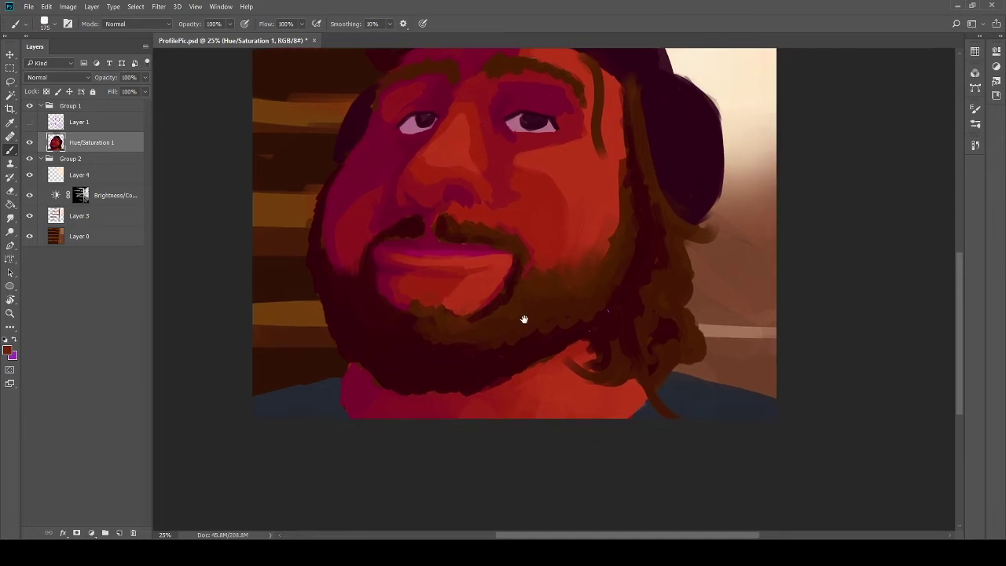
left_click_drag(524, 319, 443, 300)
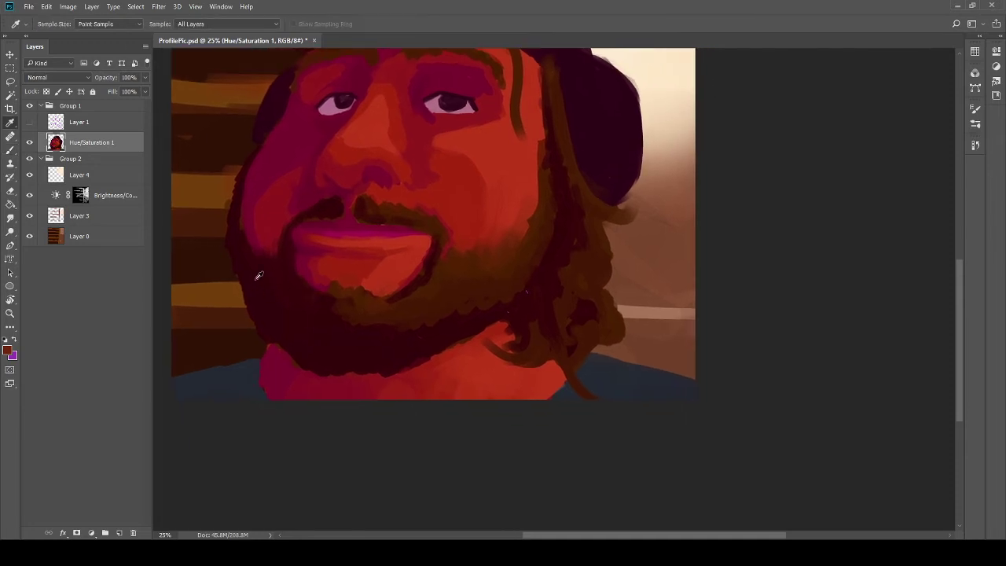
key("bracketleft")
key("bracketleft")
key("bracketleft")
key("bracketleft")
key("bracketleft")
key("bracketleft")
key("bracketleft")
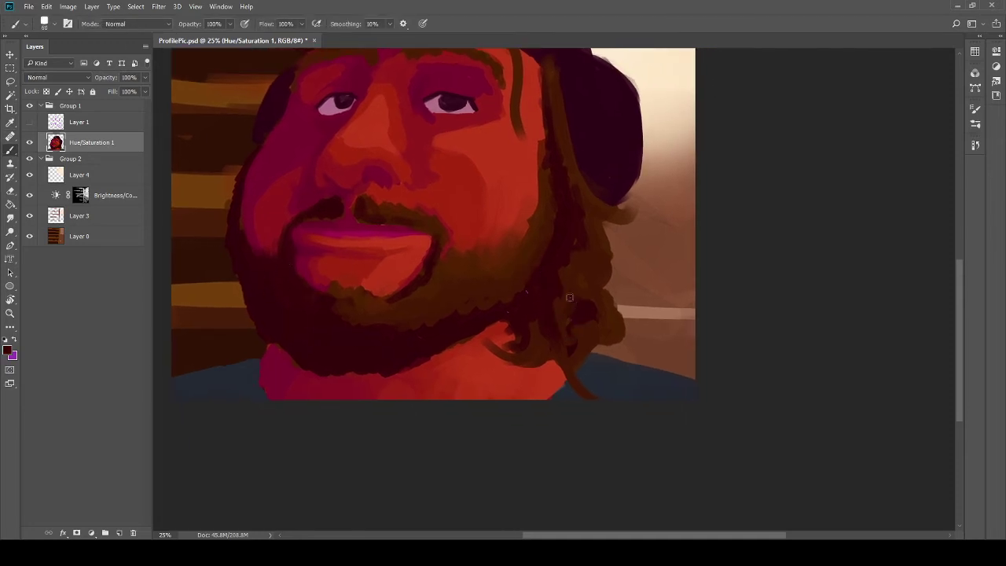
left_click_drag(572, 261, 553, 301)
mouse_move(567, 225)
left_mouse_down()
mouse_move(605, 329)
mouse_move(580, 281)
mouse_move(584, 207)
mouse_move(600, 305)
mouse_move(557, 258)
mouse_move(535, 335)
mouse_move(575, 308)
left_mouse_up()
Step: Sample a dark brown beside the ear and refine the long hair below the cap, adding a strand over the cheek
left_click_drag(564, 201, 566, 296)
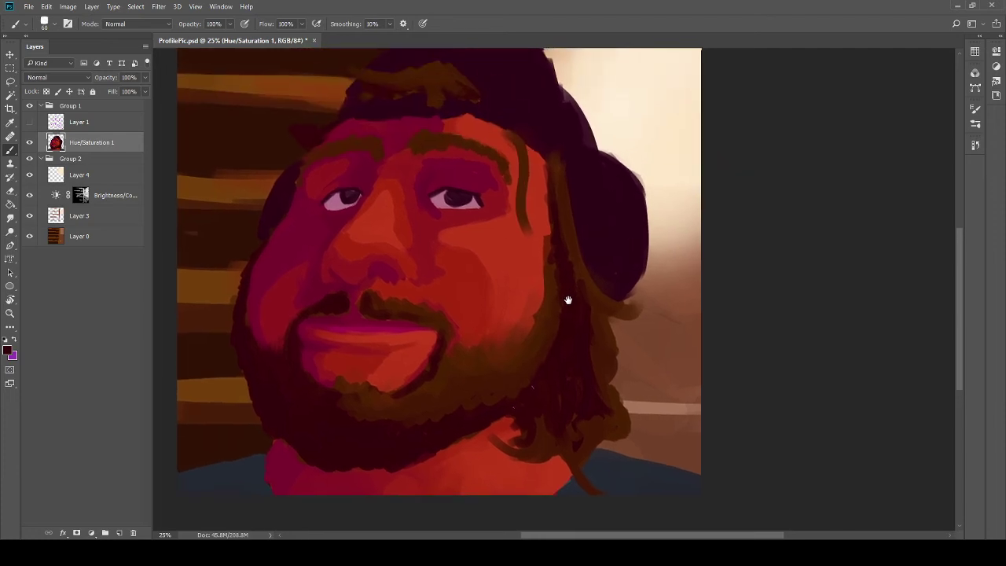
left_click(561, 220, "alt")
left_click_drag(568, 227, 579, 259)
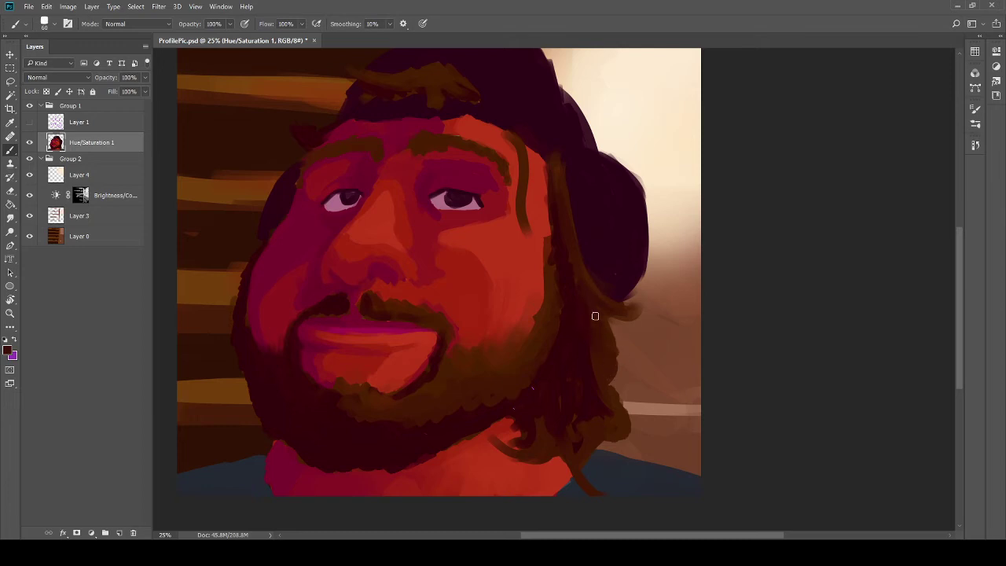
left_click_drag(595, 314, 669, 330)
mouse_move(595, 216)
left_mouse_down()
mouse_move(584, 259)
mouse_move(565, 275)
left_mouse_up()
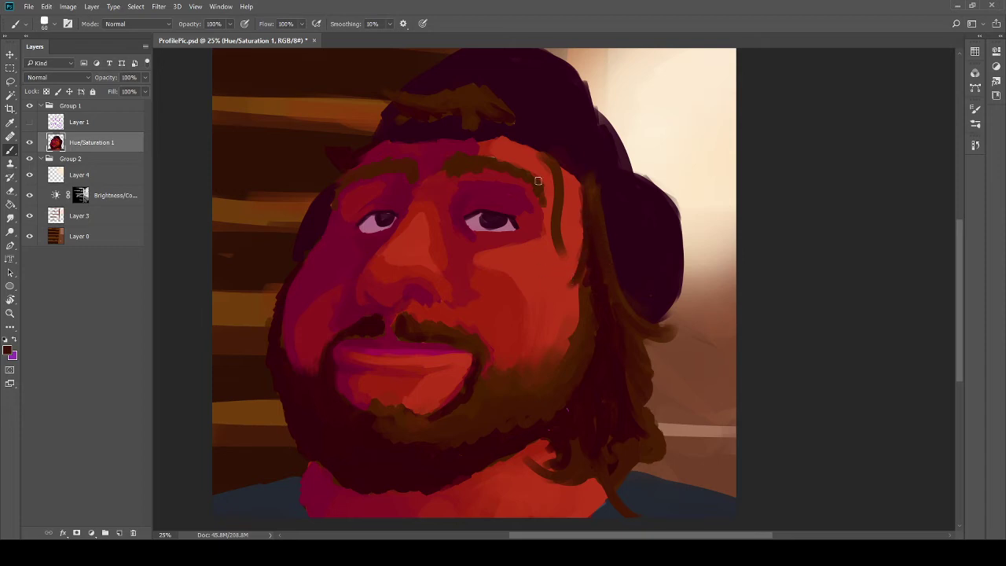
left_click_drag(536, 315, 615, 296)
left_click_drag(598, 263, 603, 305)
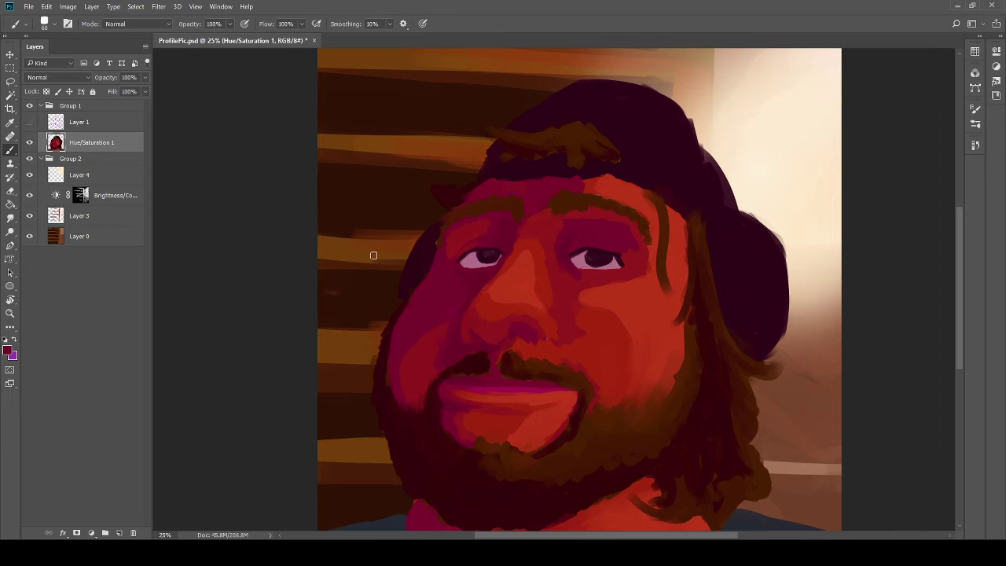
Step: Sample the cap's dark purple and refine its lower front edge and the outline of its rear crown
mouse_move(431, 239)
left_mouse_down()
mouse_move(353, 211)
mouse_move(393, 168)
mouse_move(381, 296)
left_mouse_up()
key("i")
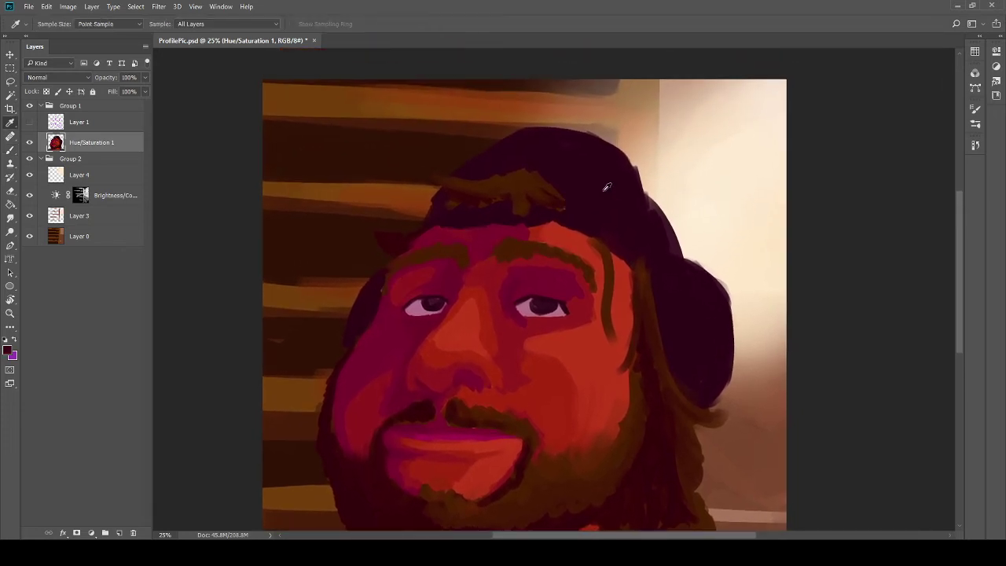
left_click(489, 226)
key("b")
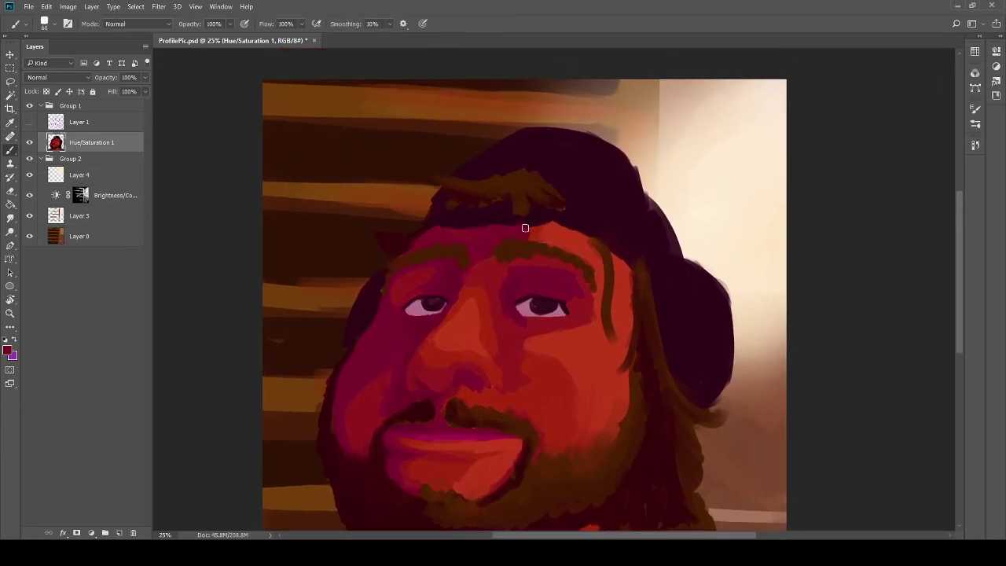
key("i")
left_click(517, 220)
key("b")
left_click_drag(638, 175, 655, 211)
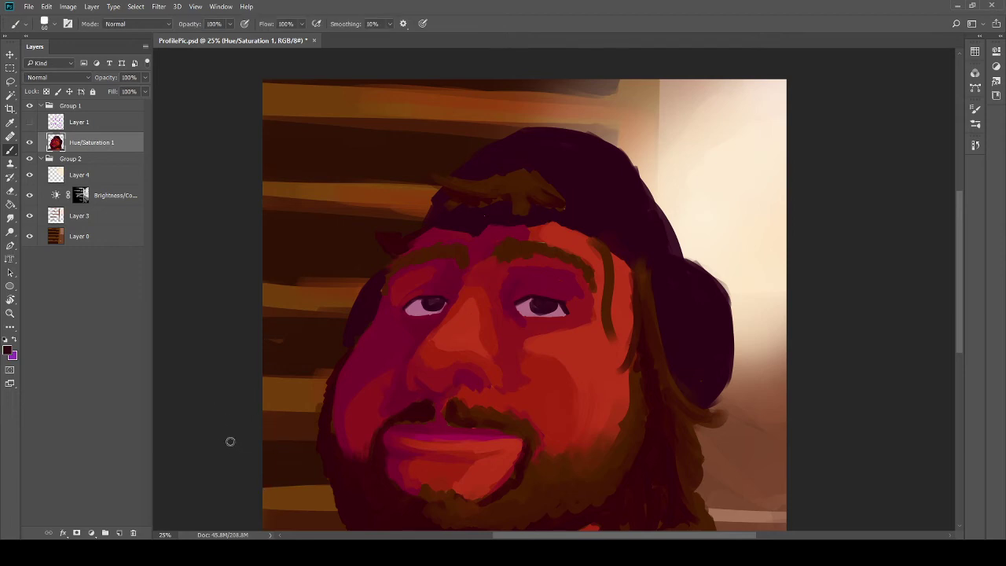
left_click_drag(644, 213, 621, 161)
key("ctrl+z")
Step: Enlarge the brush to 150 and try a light greyish stroke along the rear curve of the cap's crown
key("bracketright")
key("bracketright")
key("bracketright")
key("bracketright")
left_click_drag(621, 156, 643, 224)
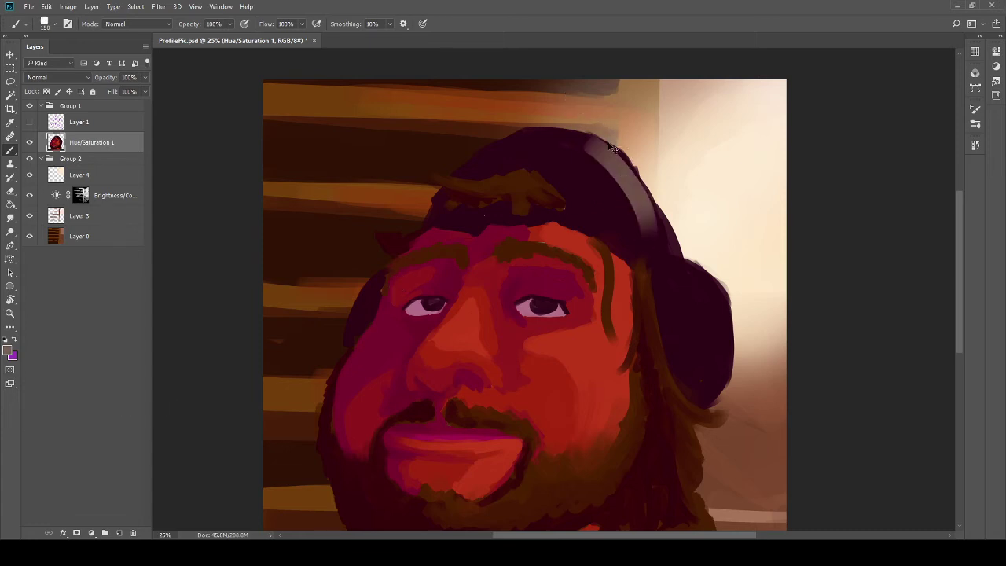
key("ctrl+z")
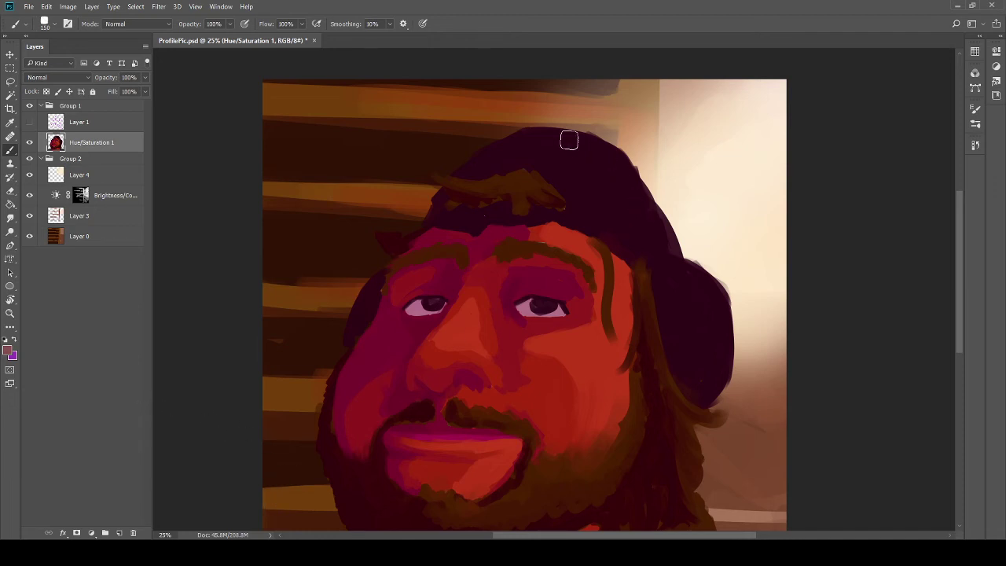
left_click_drag(569, 139, 598, 146)
key("ctrl+z")
left_click_drag(506, 160, 615, 148)
key("ctrl+z")
Step: Paint muted mauve light over the cap's crown, down its side and along the band above the forehead
left_click_drag(485, 165, 617, 157)
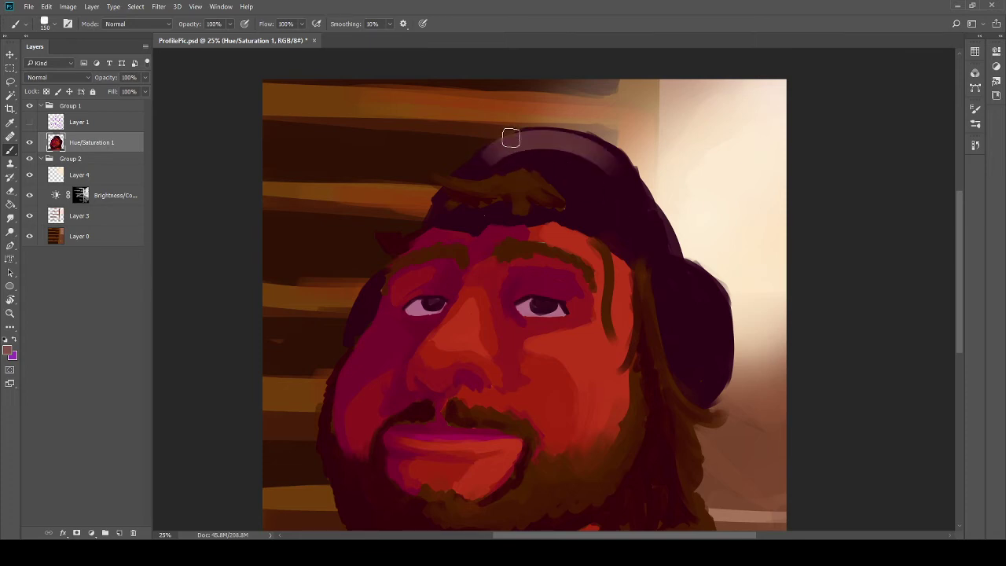
mouse_move(510, 140)
left_mouse_down()
mouse_move(614, 155)
mouse_move(645, 228)
mouse_move(621, 189)
mouse_move(574, 168)
mouse_move(628, 192)
mouse_move(646, 245)
mouse_move(636, 233)
left_mouse_up()
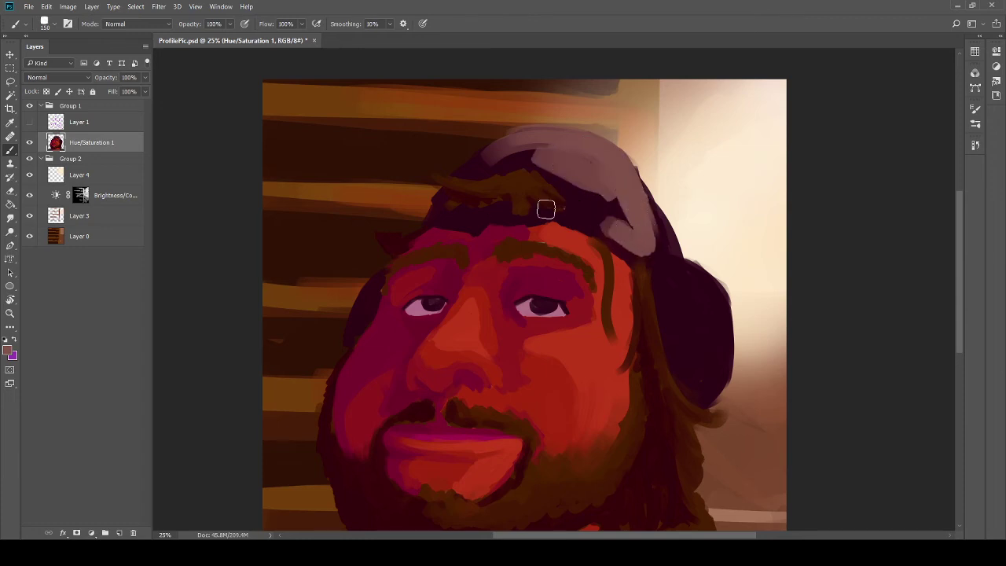
left_click_drag(494, 214, 613, 213)
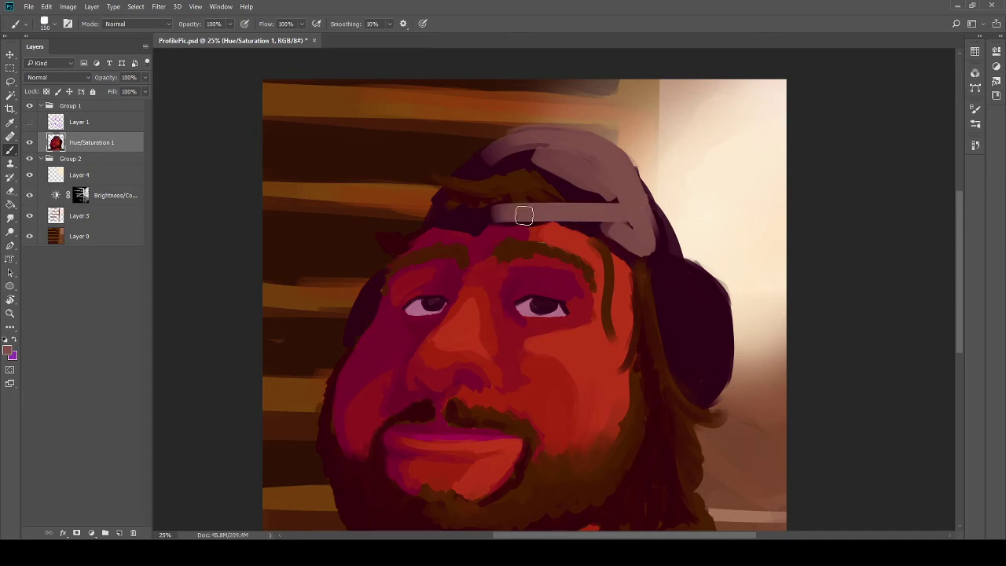
key("ctrl+z")
left_click_drag(516, 213, 605, 224)
key("ctrl+z")
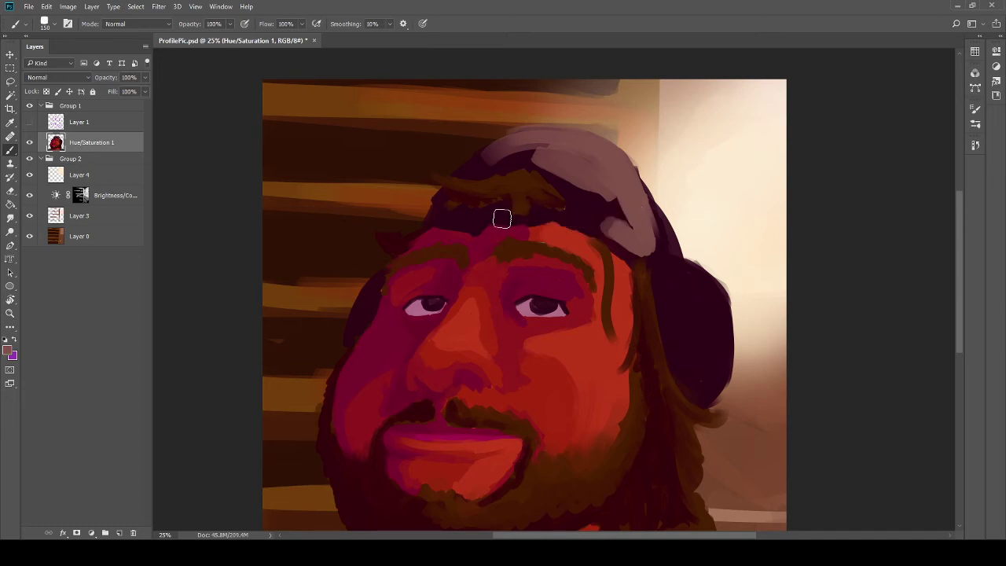
mouse_move(501, 216)
left_mouse_down()
mouse_move(612, 249)
mouse_move(570, 218)
mouse_move(618, 237)
mouse_move(590, 222)
mouse_move(618, 220)
left_mouse_up()
Step: Blend the crown's shaded front with a sampled dark mauve and even out its lit side with a sampled lighter mauve
left_click(493, 150, "alt")
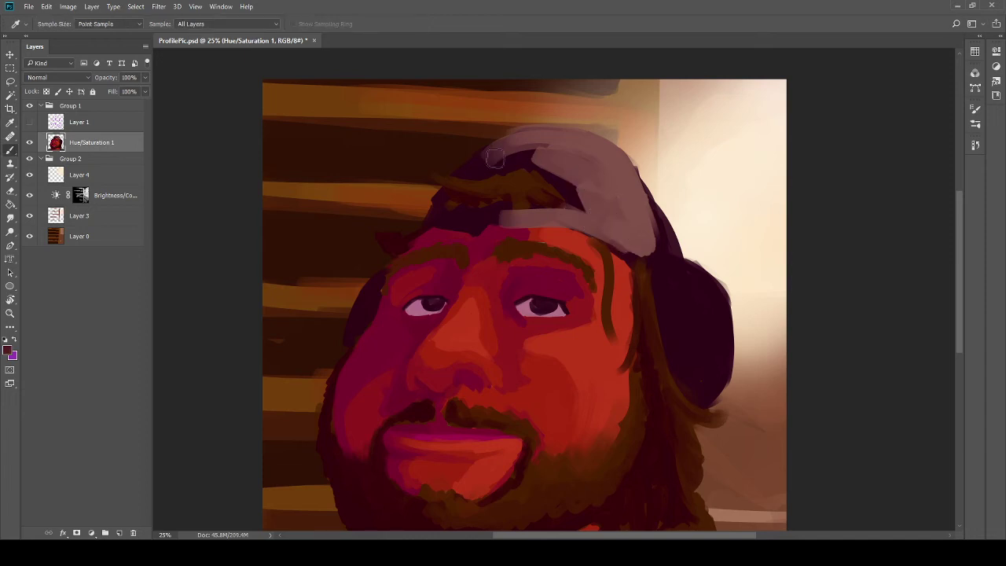
mouse_move(492, 151)
left_mouse_down()
mouse_move(526, 151)
mouse_move(495, 160)
mouse_move(574, 180)
mouse_move(555, 172)
mouse_move(567, 200)
mouse_move(577, 197)
mouse_move(560, 146)
left_mouse_up()
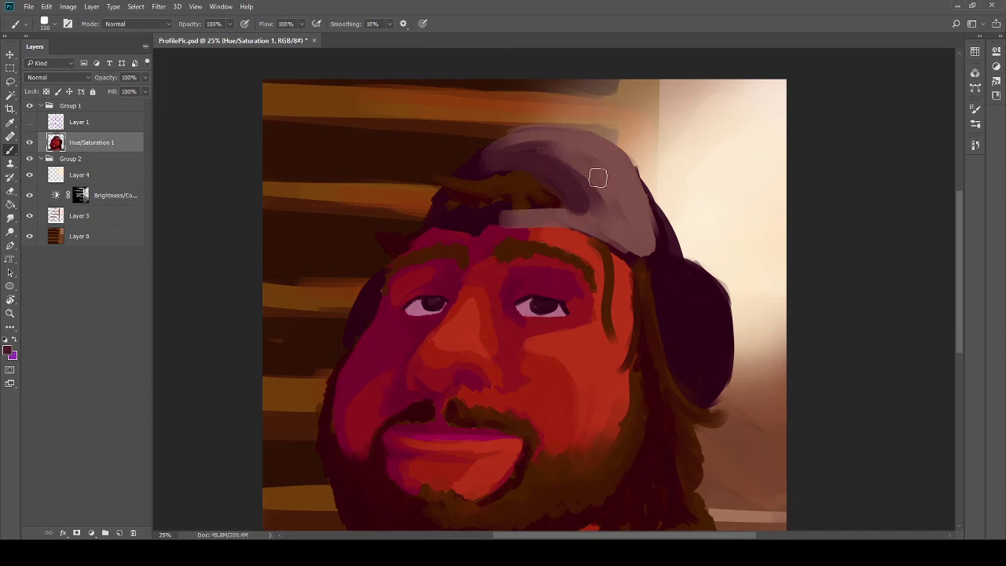
left_click(590, 152, "alt")
mouse_move(545, 139)
left_mouse_down()
mouse_move(518, 149)
mouse_move(539, 151)
mouse_move(571, 188)
mouse_move(530, 146)
mouse_move(581, 203)
mouse_move(577, 177)
mouse_move(612, 191)
mouse_move(622, 213)
mouse_move(599, 196)
mouse_move(594, 169)
mouse_move(529, 140)
left_mouse_up()
left_click_drag(618, 184, 638, 238)
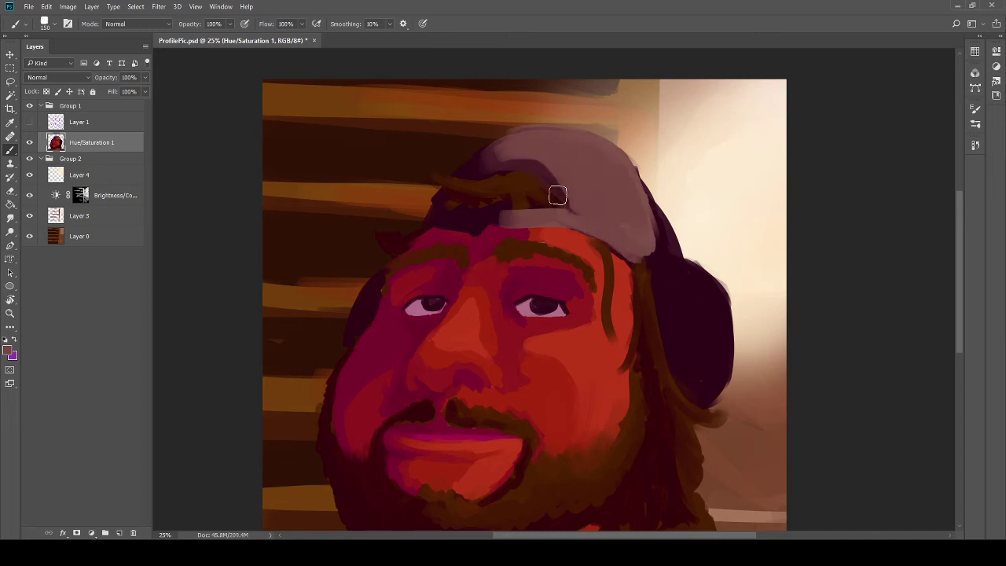
Step: Reduce the brush to 40 and paint a thin sampled dark purple edge beneath the cap's band
key("bracketleft")
key("bracketleft")
key("bracketleft")
key("bracketleft")
key("bracketleft")
key("i")
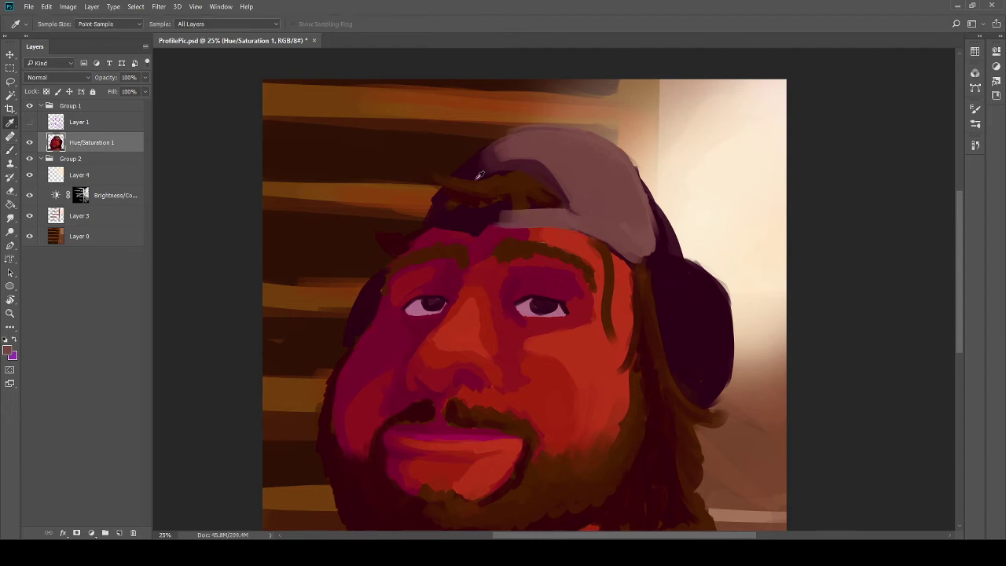
key("b")
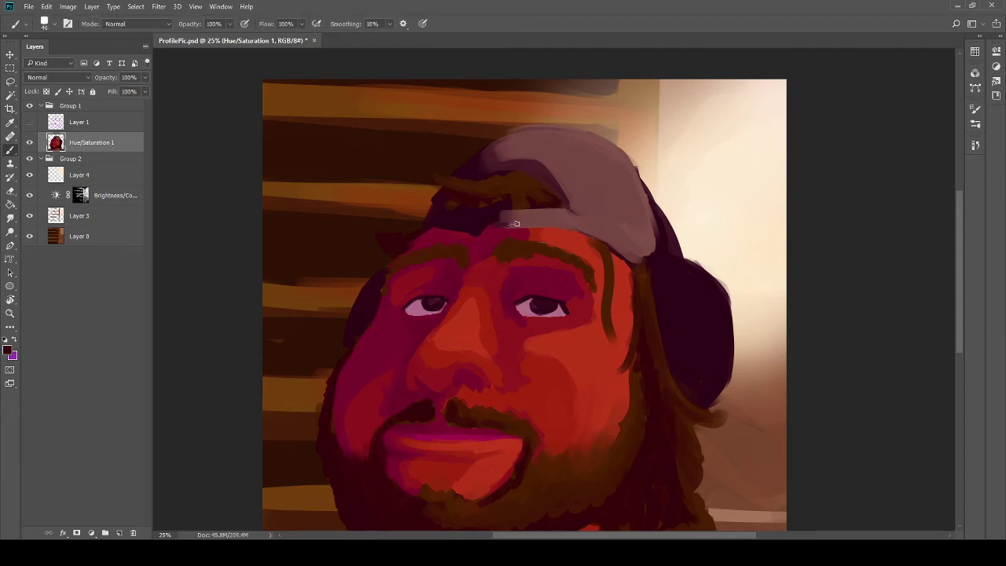
mouse_move(516, 223)
left_mouse_down()
mouse_move(564, 228)
mouse_move(629, 260)
left_mouse_up()
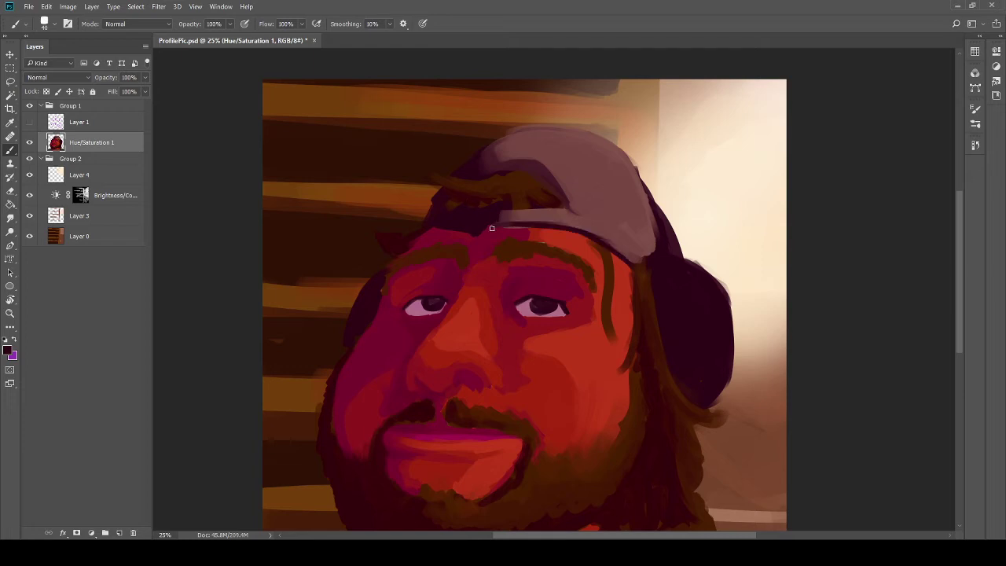
Step: Extend the band's mauve light toward the shaded front of the cap using sampled colours
left_click(496, 214, "alt")
left_click_drag(465, 225, 484, 209)
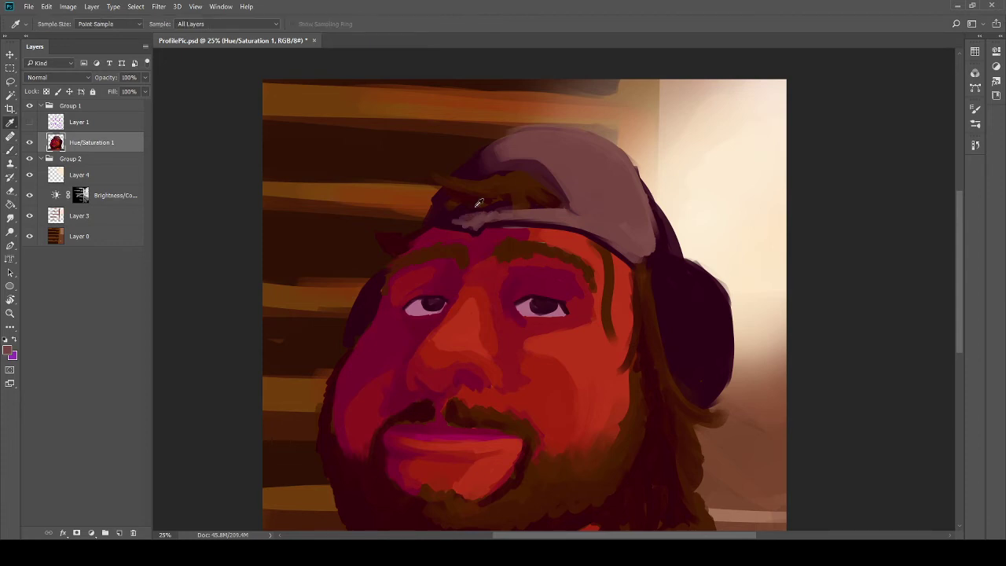
left_click(487, 161, "alt")
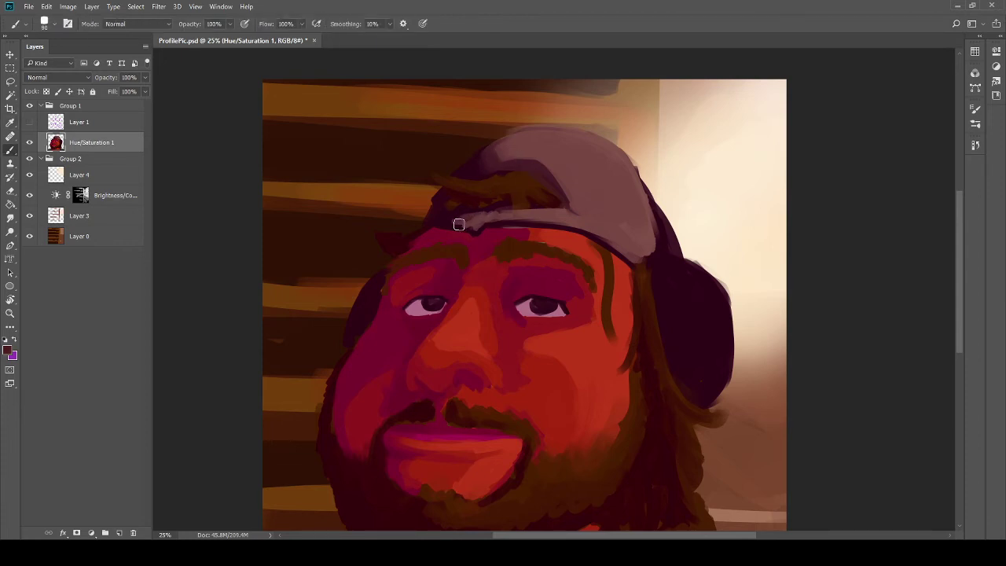
left_click_drag(459, 219, 516, 208)
key("ctrl+z")
Step: Spread sampled mauve around the cap's hair opening and shade the crown's front edge with a sampled dark tone
left_click(544, 144, "alt")
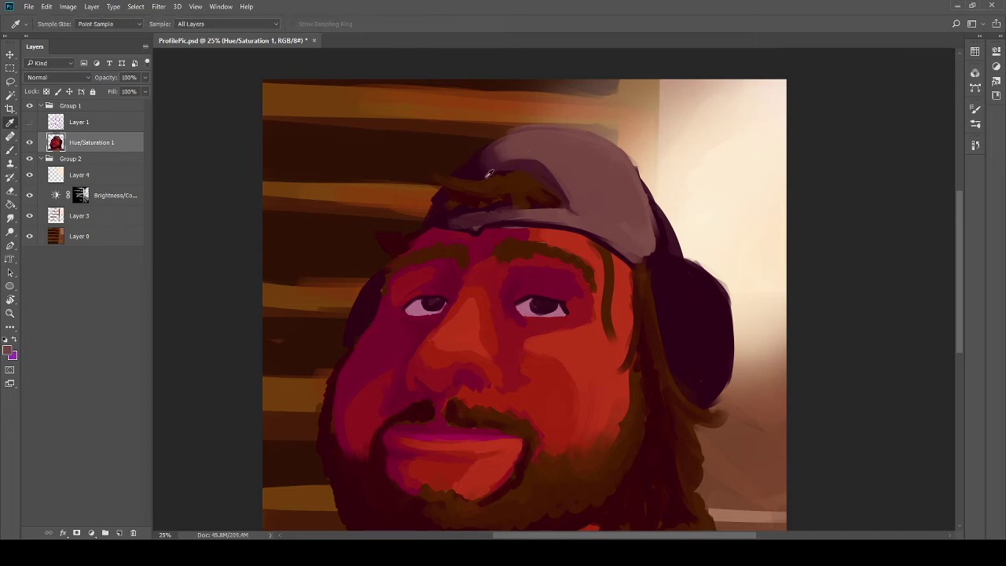
left_click_drag(491, 167, 580, 184)
left_click_drag(522, 162, 574, 208)
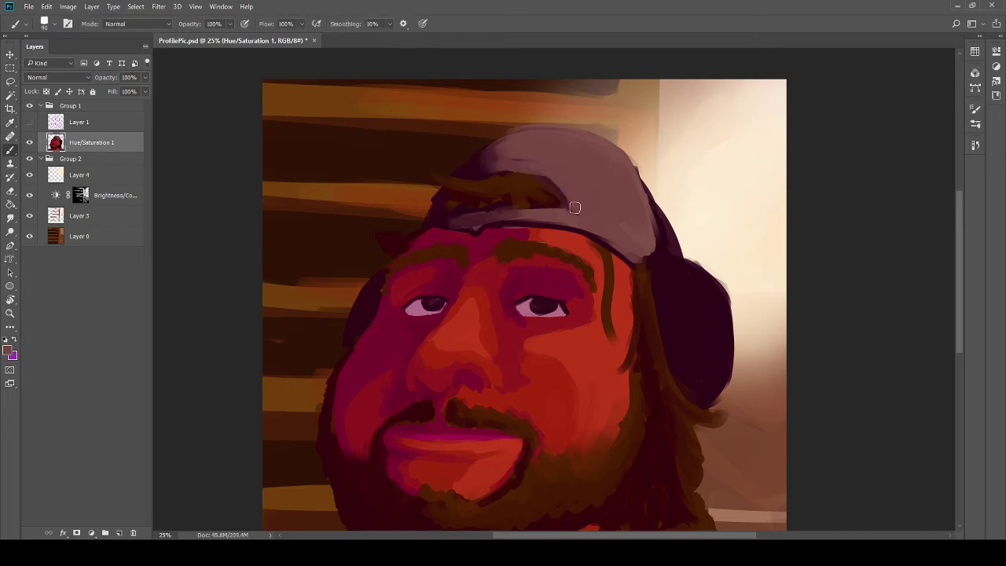
left_click(488, 157, "alt")
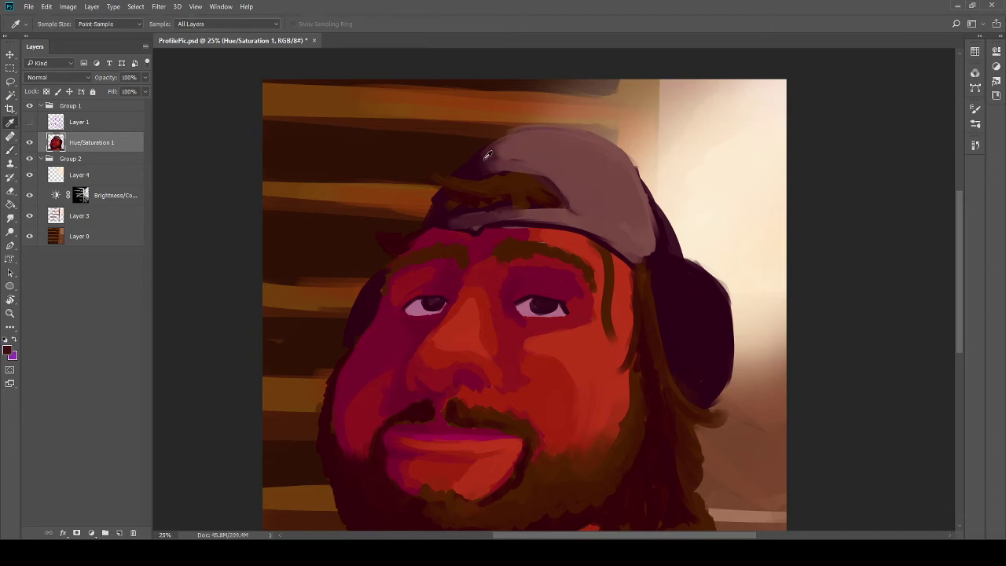
mouse_move(467, 170)
left_mouse_down()
mouse_move(523, 145)
mouse_move(475, 173)
mouse_move(526, 160)
mouse_move(457, 174)
mouse_move(494, 144)
left_mouse_up()
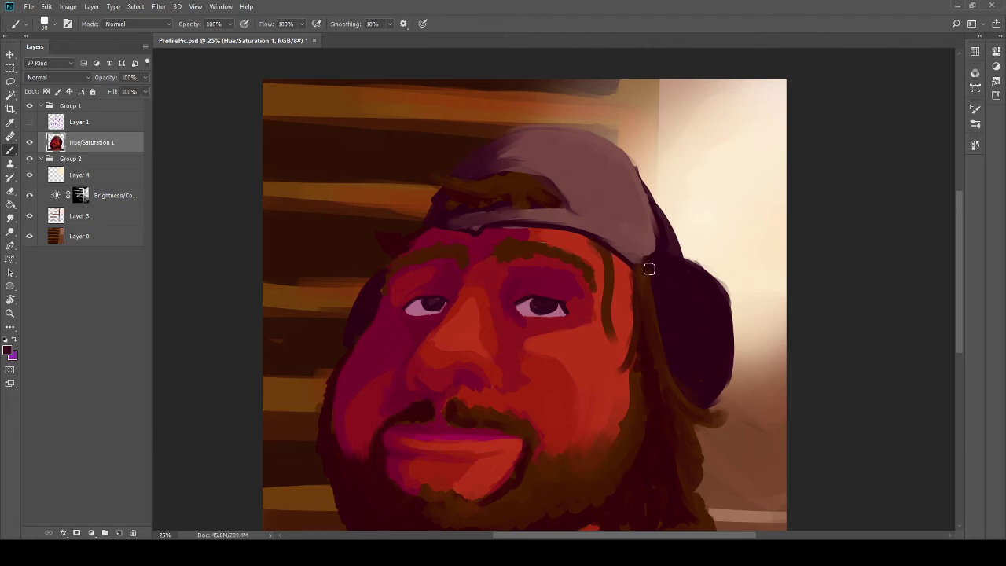
Step: Define the rear edge of the lit crown with sampled dark purples, from above the ear up to the cap's outline
left_click_drag(607, 246, 636, 259)
left_click(685, 227, "alt")
left_click_drag(654, 259, 649, 217)
left_click(673, 269, "alt")
left_click_drag(655, 258, 645, 201)
left_click_drag(631, 164, 658, 240)
mouse_move(636, 173)
left_mouse_down()
mouse_move(657, 196)
mouse_move(671, 241)
left_mouse_up()
mouse_move(655, 190)
left_mouse_down()
mouse_move(669, 260)
mouse_move(671, 224)
mouse_move(680, 253)
left_mouse_up()
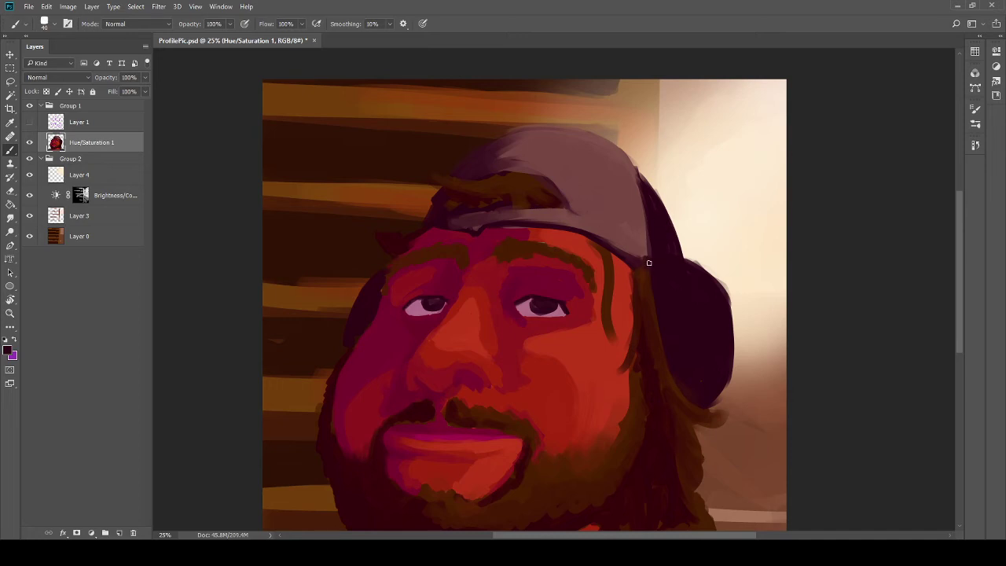
Step: Sample the crown's mauve and paint a lit patch on the top of the cap's bill
left_click(600, 187, "alt")
mouse_move(689, 272)
left_mouse_down()
mouse_move(727, 310)
mouse_move(678, 263)
mouse_move(700, 275)
left_mouse_up()
key("ctrl+z")
mouse_move(678, 288)
left_mouse_down()
mouse_move(659, 289)
mouse_move(685, 267)
mouse_move(684, 295)
left_mouse_up()
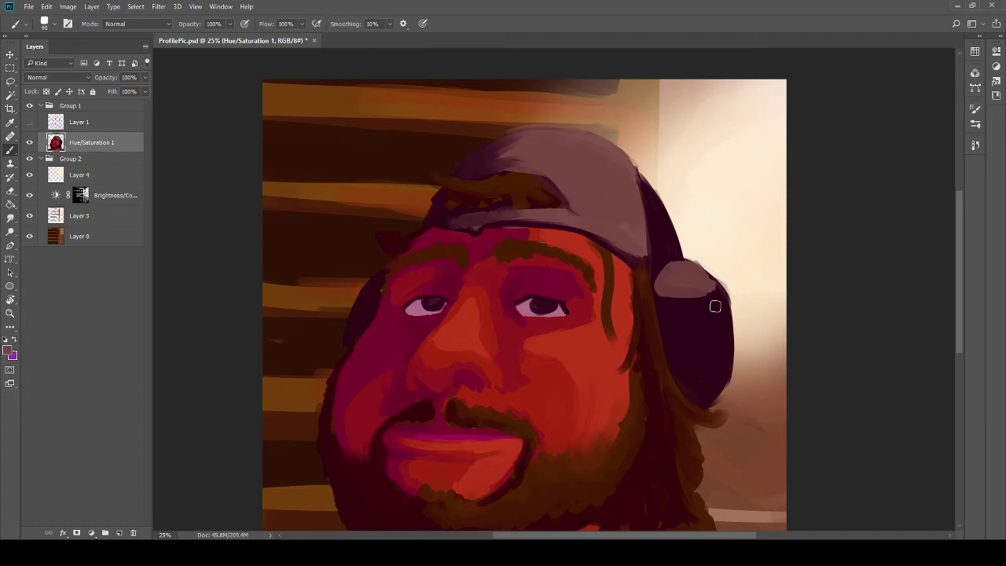
left_click_drag(713, 299, 724, 389)
left_click_drag(713, 299, 717, 358)
key("ctrl+z")
left_click_drag(721, 303, 717, 353)
key("ctrl+z")
Step: Sample the bill's dark purple and round out its outer edge against the background
left_click(727, 312, "alt")
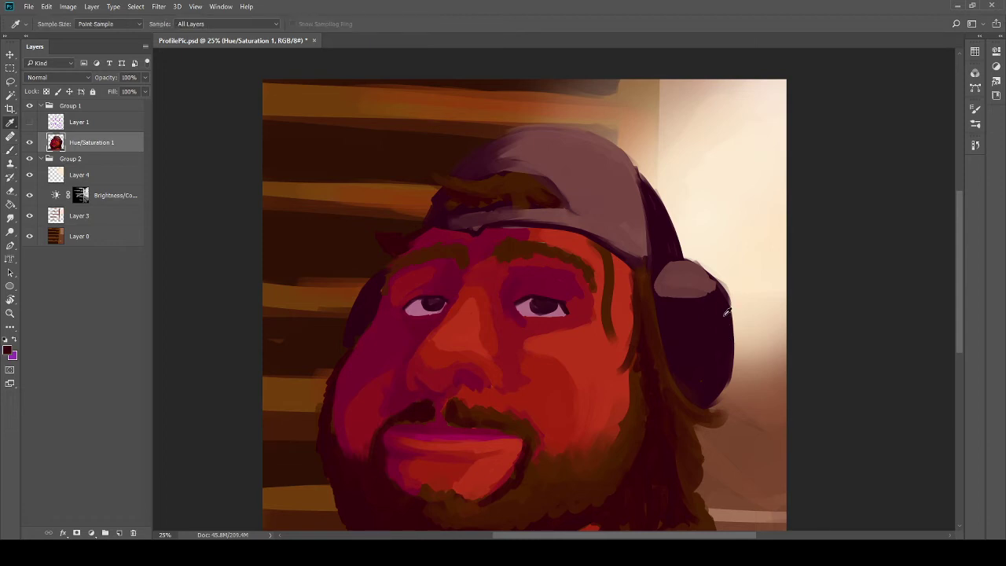
left_click_drag(725, 299, 720, 404)
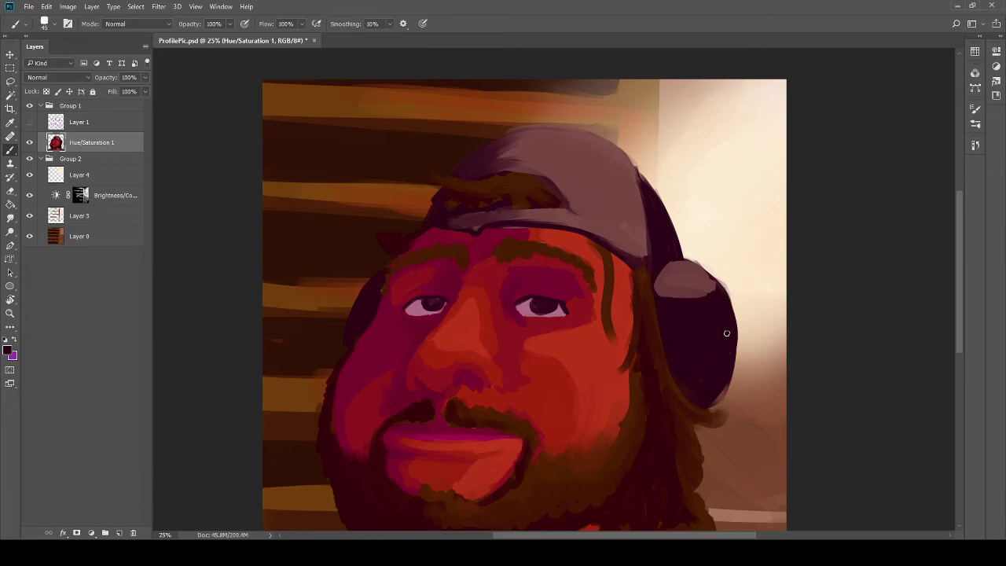
Step: Sample the cream background, enlarge the brush to 200 and paint a bright highlight on the top of the bill
left_click(688, 279, "alt")
left_click(710, 197, "alt")
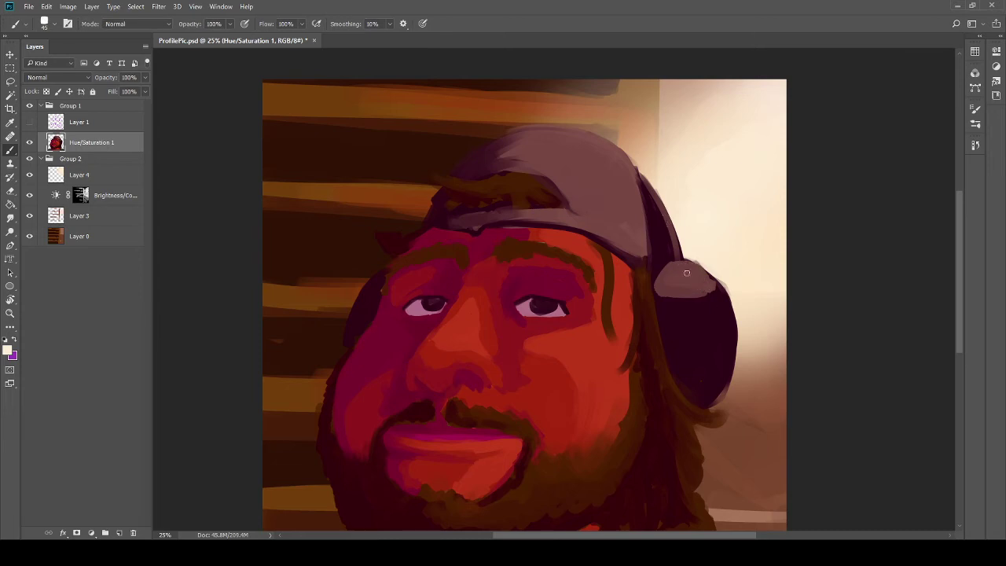
key("bracketright")
key("bracketright")
key("bracketright")
key("bracketright")
key("bracketright")
key("bracketright")
key("bracketright")
key("bracketright")
key("bracketright")
key("bracketright")
mouse_move(676, 275)
left_mouse_down()
mouse_move(715, 301)
mouse_move(682, 250)
mouse_move(686, 277)
mouse_move(712, 285)
mouse_move(689, 247)
mouse_move(707, 274)
mouse_move(686, 276)
mouse_move(708, 312)
mouse_move(684, 272)
mouse_move(703, 321)
left_mouse_up()
key("ctrl+z")
key("ctrl+z")
key("ctrl+z")
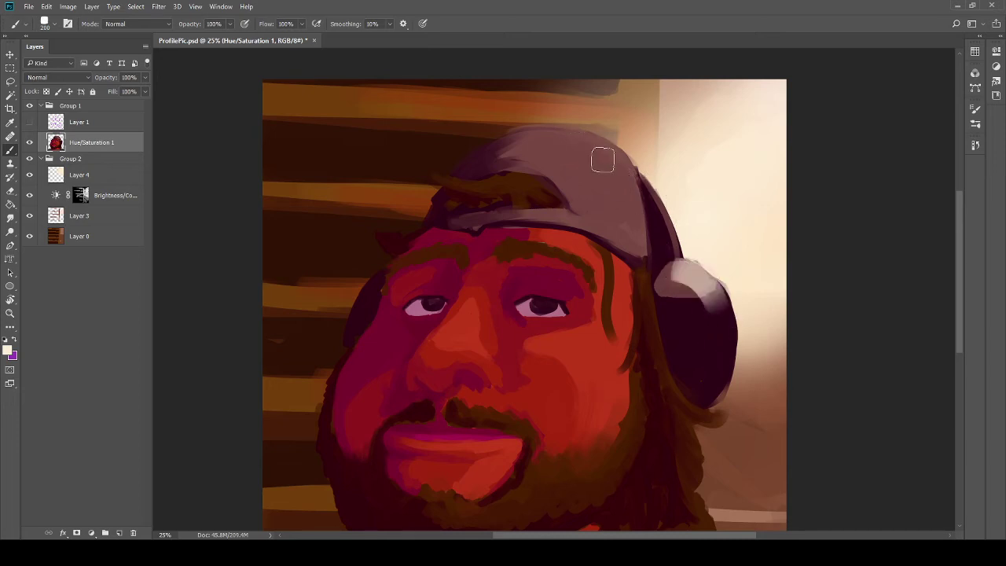
mouse_move(568, 128)
left_mouse_down()
mouse_move(602, 148)
mouse_move(595, 155)
left_mouse_up()
key("ctrl+z")
key("ctrl+shift+z")
key("ctrl+z")
key("ctrl+shift+z")
key("ctrl+z")
Step: Paint a pale highlight on the crown's lit side and blend it outward with a sampled greyish mauve
left_click_drag(596, 171, 613, 182)
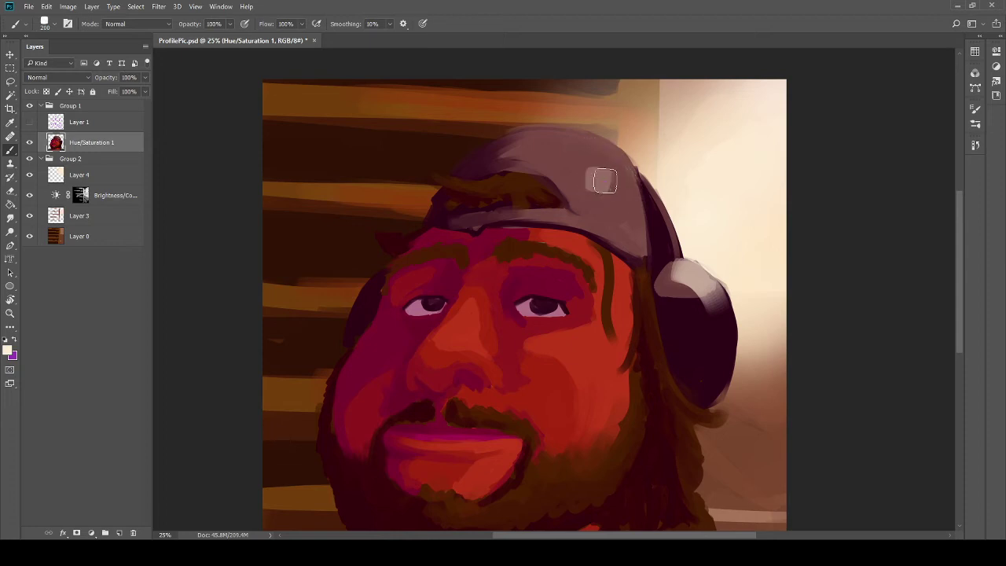
left_click(613, 154, "alt")
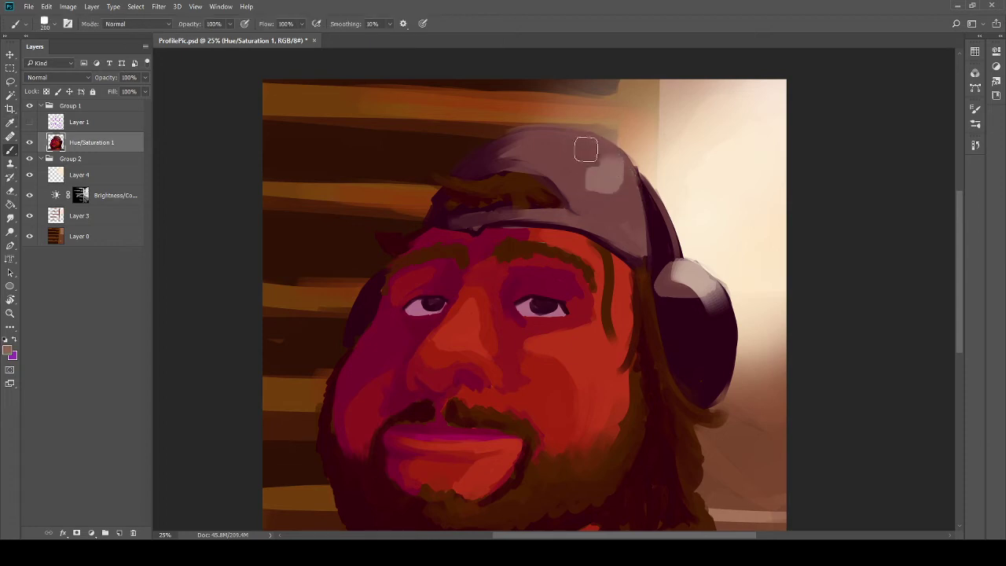
mouse_move(584, 148)
left_mouse_down()
mouse_move(589, 157)
mouse_move(550, 149)
left_mouse_up()
mouse_move(627, 210)
left_mouse_down()
mouse_move(566, 163)
mouse_move(540, 152)
mouse_move(602, 187)
mouse_move(593, 211)
mouse_move(620, 233)
mouse_move(605, 181)
mouse_move(575, 180)
left_mouse_up()
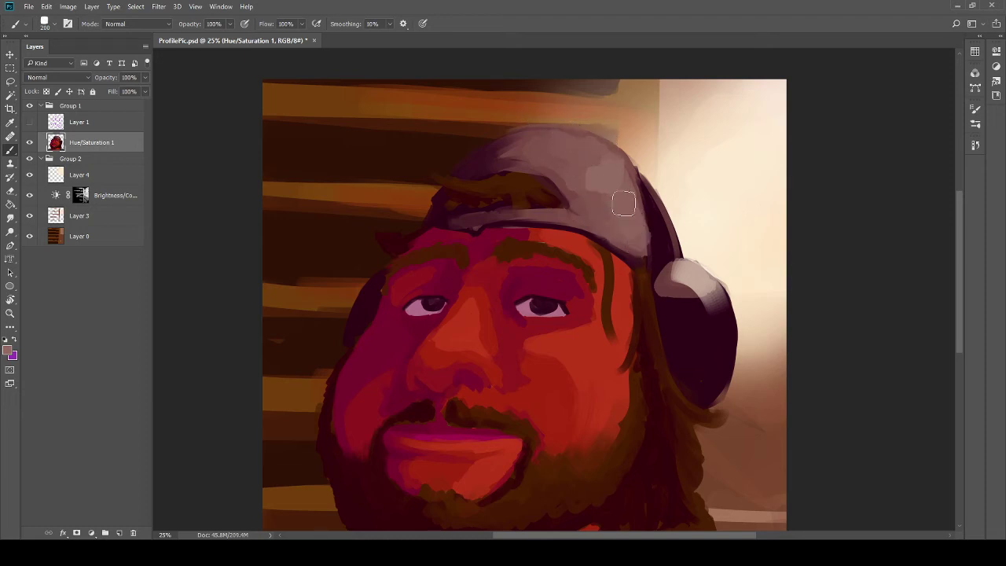
Step: Reduce the brush to 40 and use sampled dark purples to draw the seam beside the hair opening and refine the band's edges
left_click(482, 164, "alt")
key("bracketleft")
key("bracketleft")
key("bracketleft")
key("bracketleft")
key("bracketleft")
key("bracketleft")
key("bracketleft")
key("bracketleft")
key("alt")
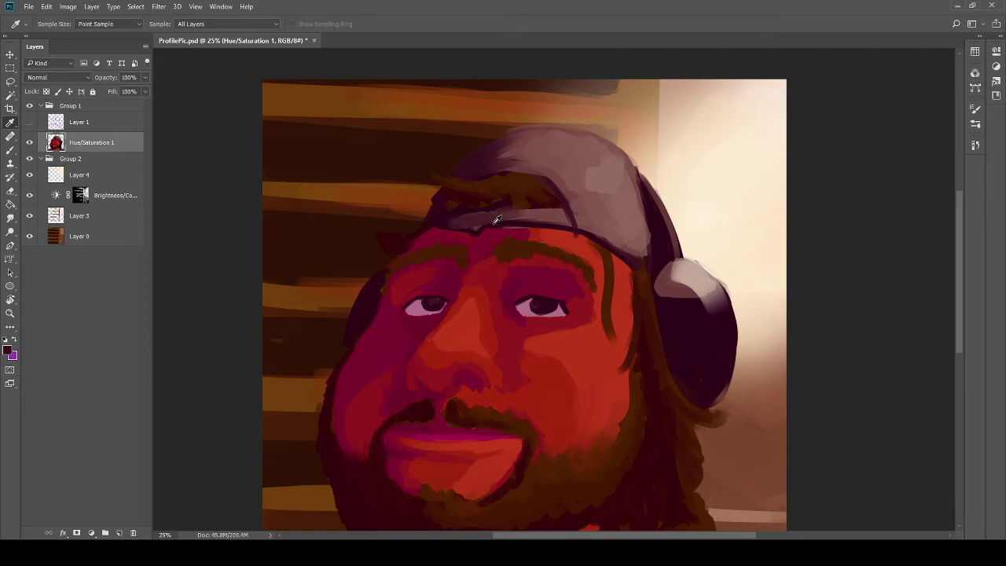
left_click(496, 220, "alt")
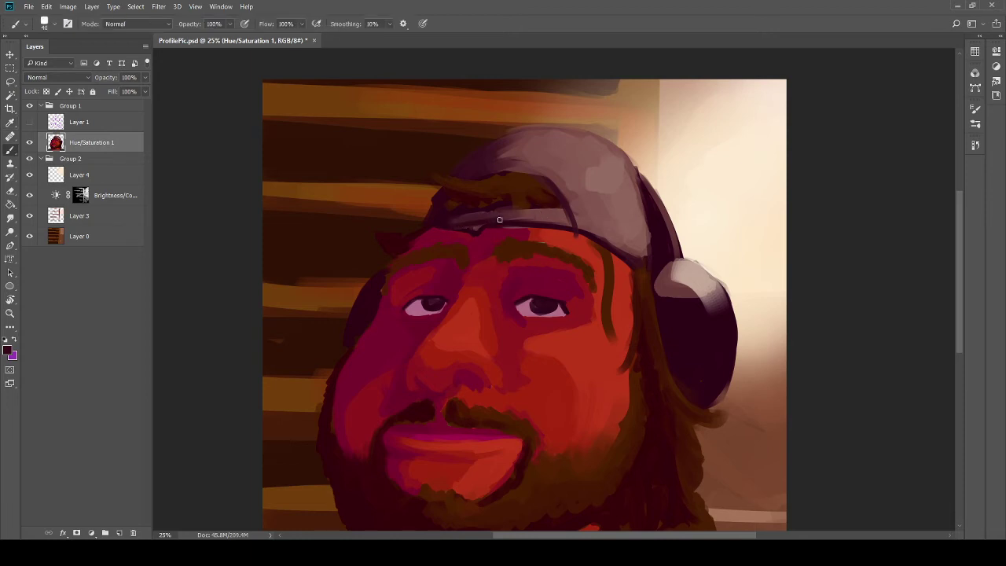
left_click(482, 227, "alt")
scroll(543, 255, "down", 2)
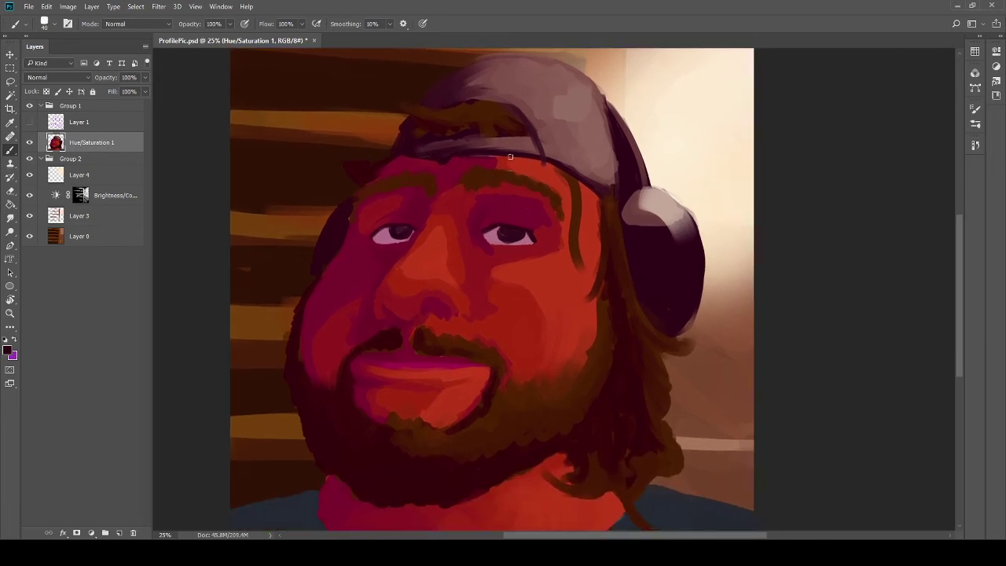
left_click_drag(472, 239, 532, 220)
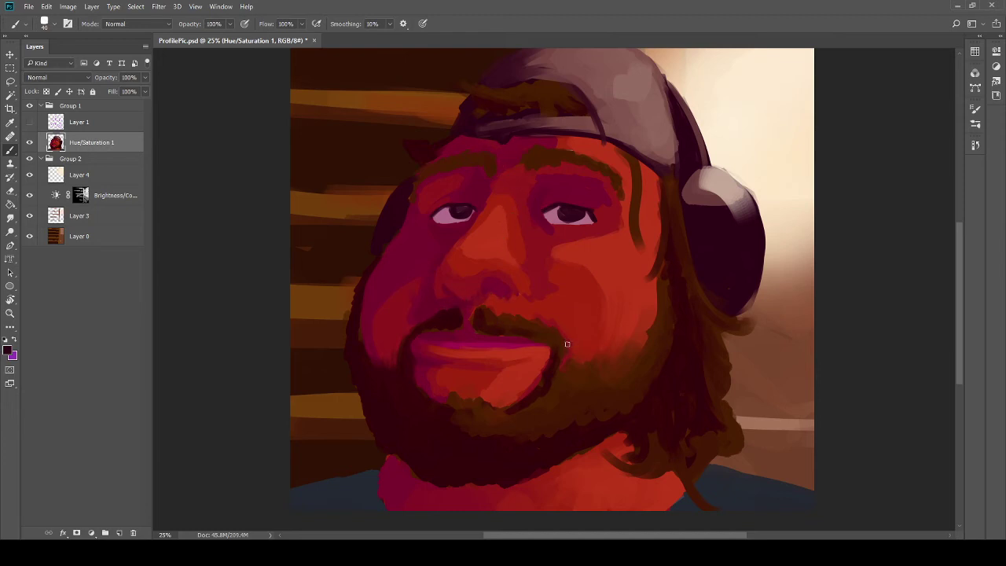
left_click_drag(556, 339, 563, 319)
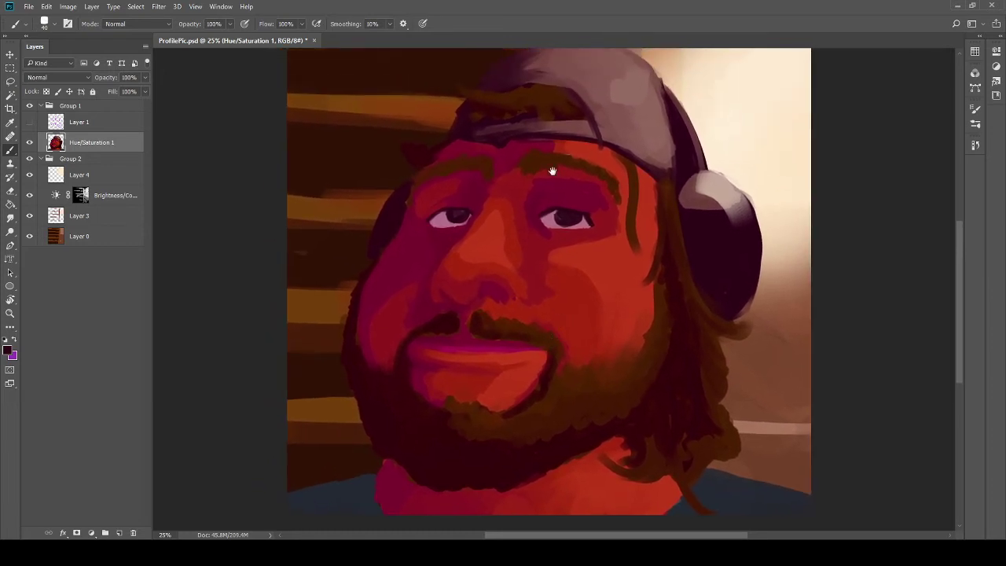
Step: Reduce the brush to 15 and retouch the white of the shadowed eye with sampled mauve and pink tones
left_click_drag(552, 171, 562, 192)
left_click(452, 243, "alt")
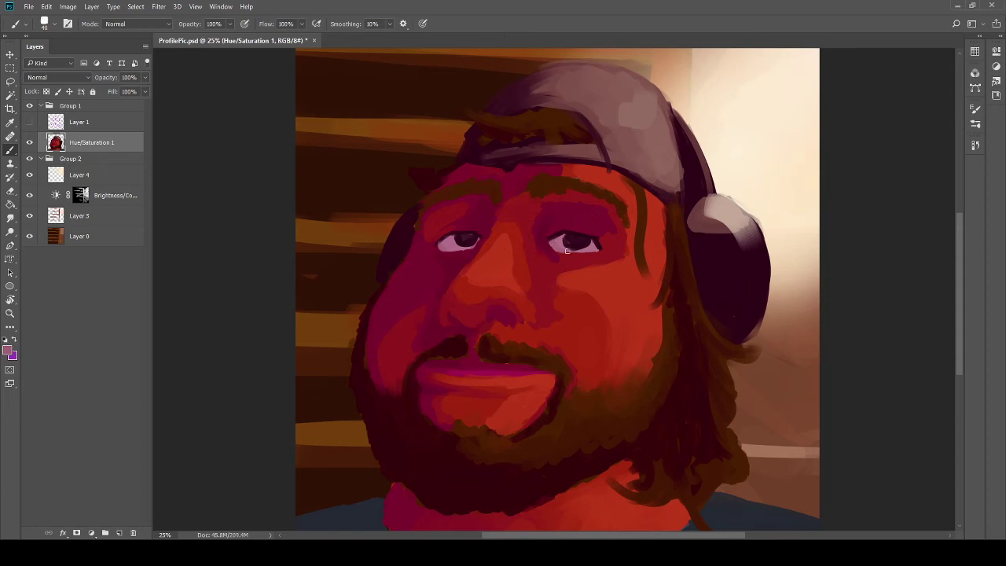
left_click(457, 238, "alt")
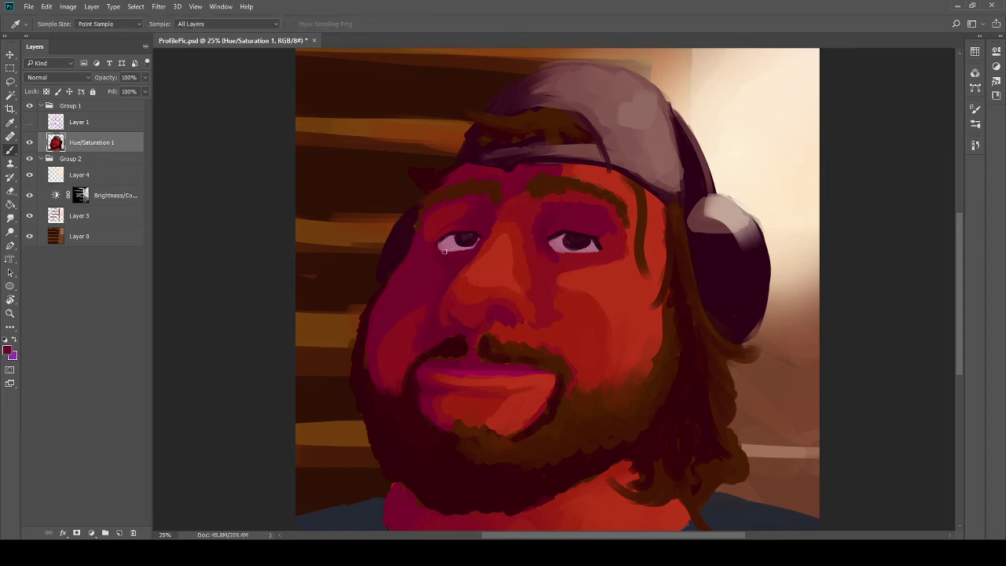
left_click(442, 243, "alt")
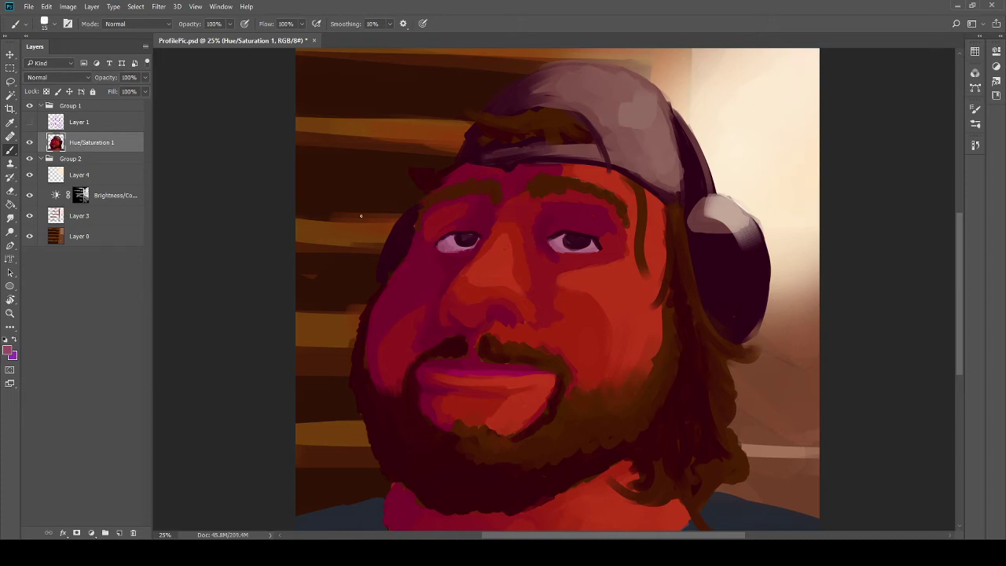
Step: Sample dark reds from the face and clean up the skin along the lower lids of both eyes
key("i")
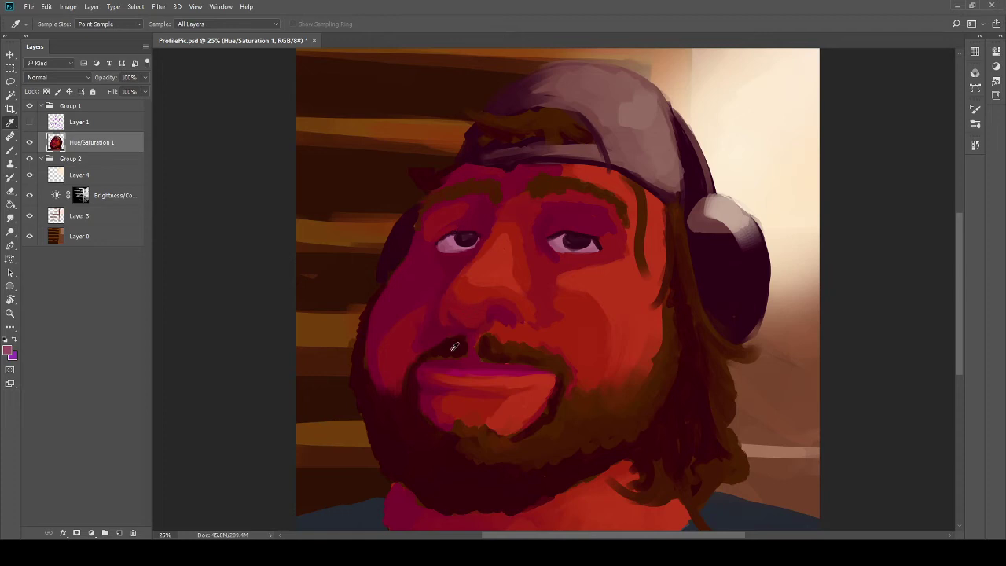
left_click(434, 385)
key("b")
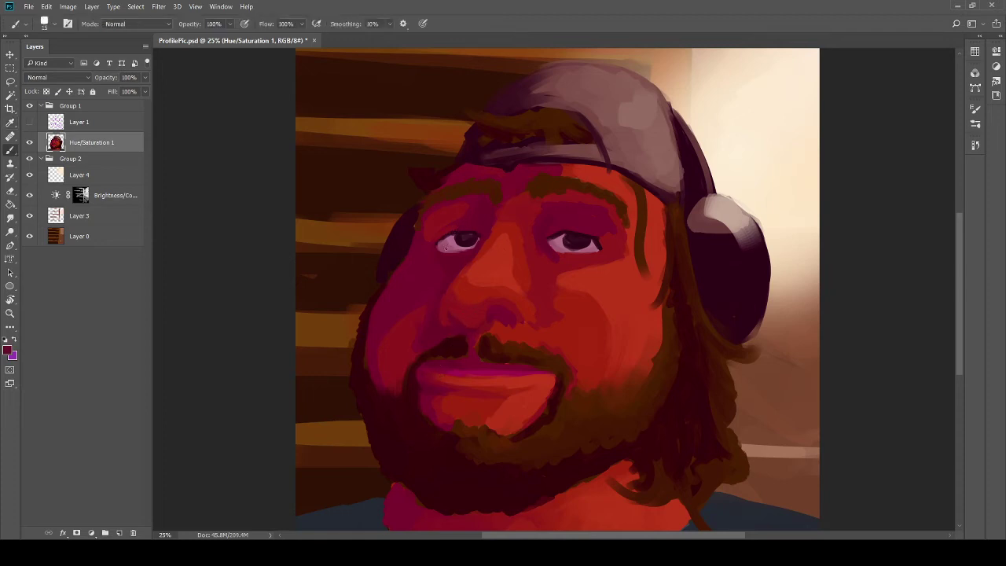
key("i")
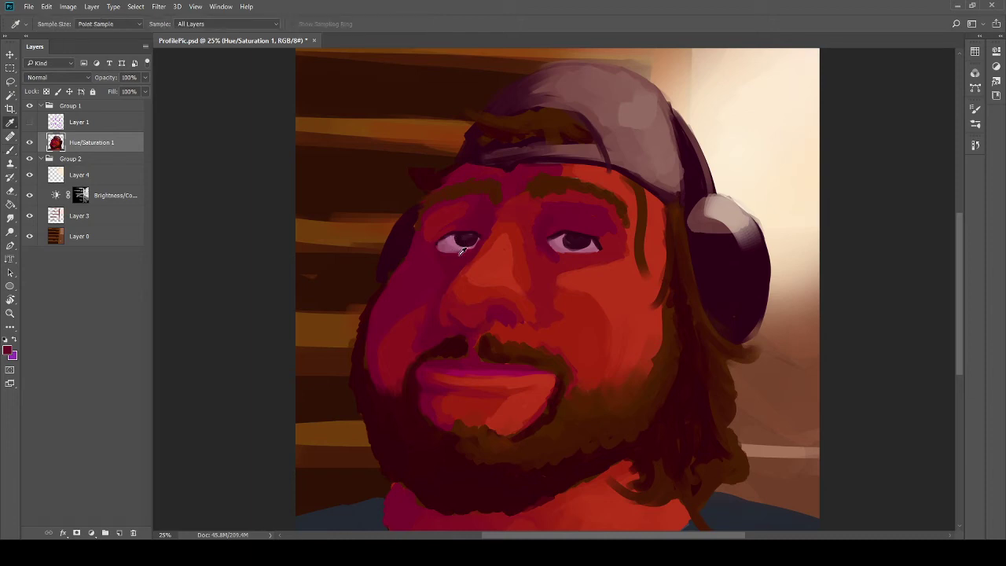
key("b")
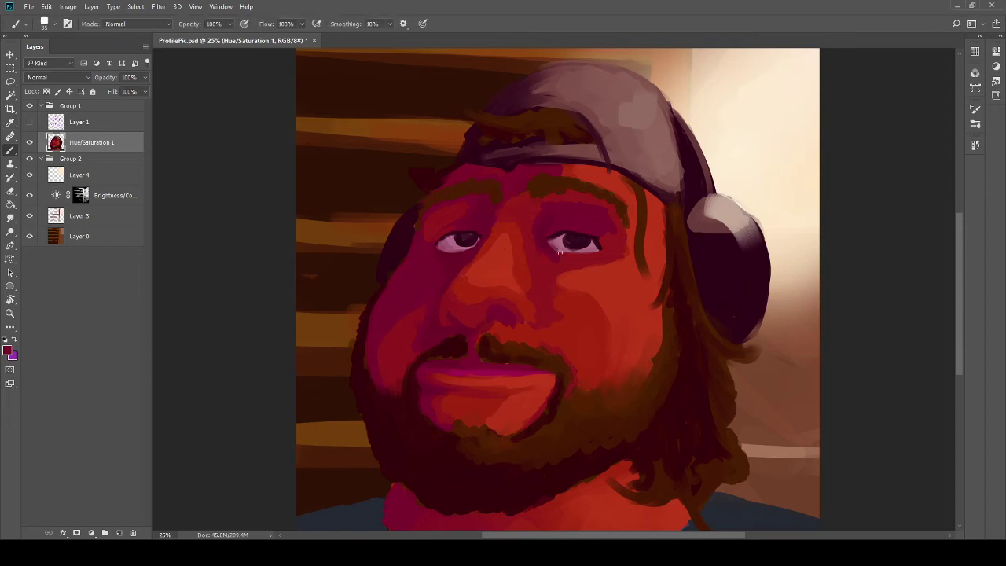
left_click_drag(560, 252, 599, 248)
Step: Sample muted pinks from the shadowed eye and blend soft shading into the eye whites with a size 15 brush
key("ctrl+plus")
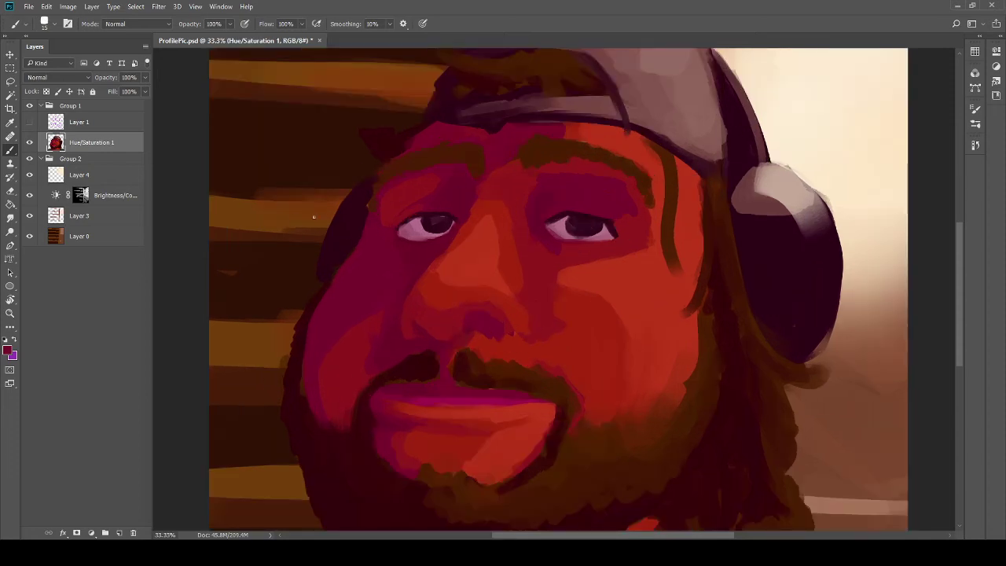
key("i")
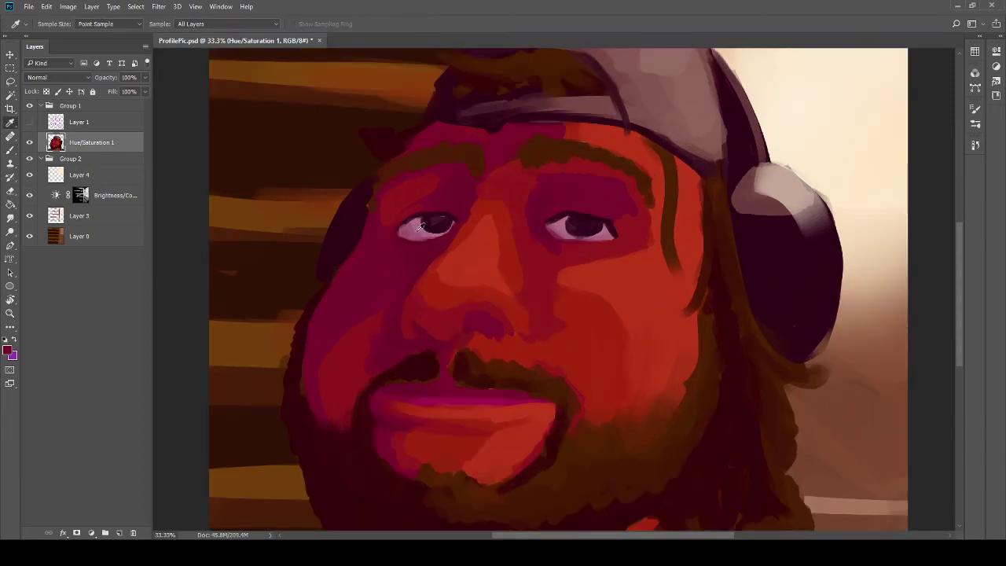
left_click(418, 229)
key("b")
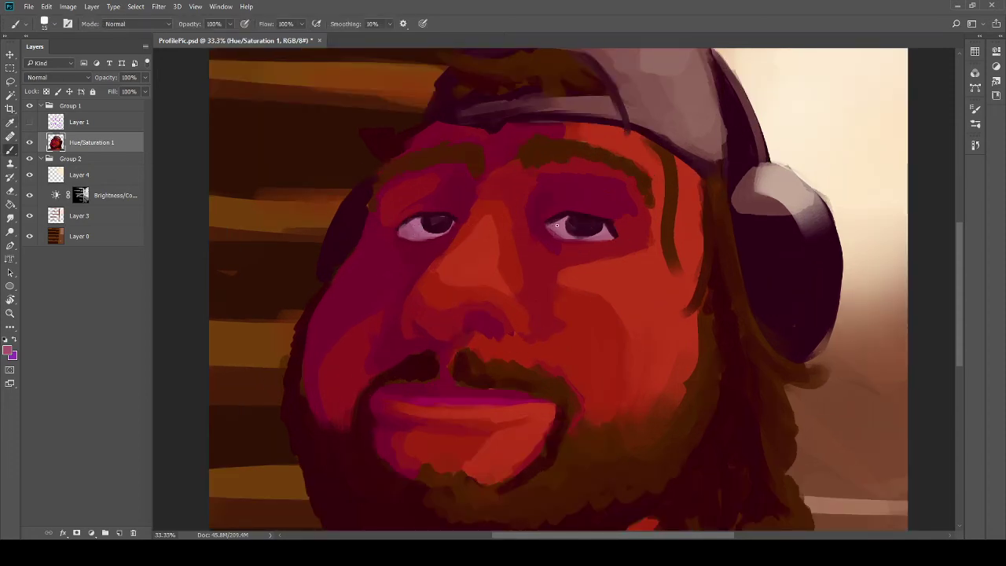
key("i")
left_click(429, 223)
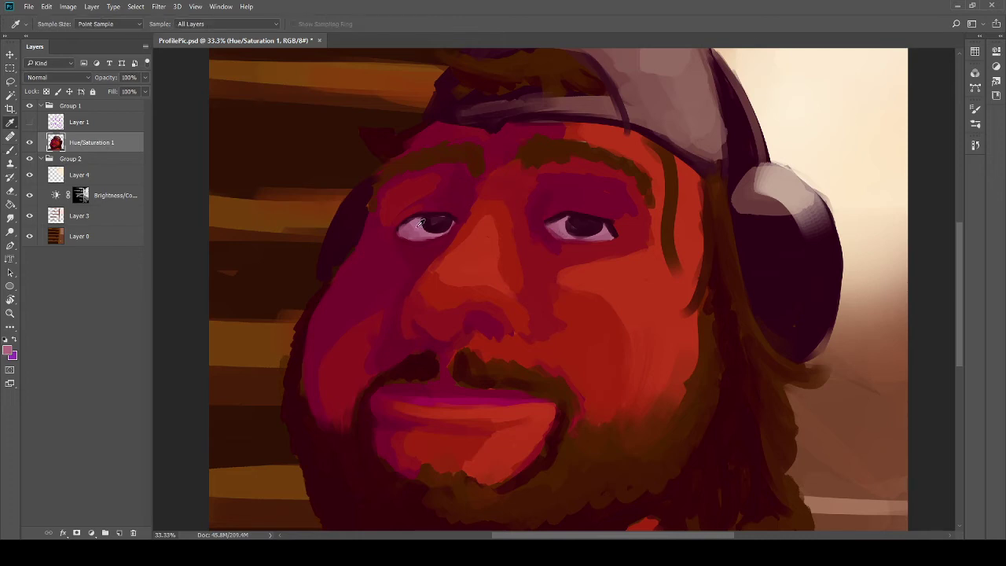
key("b")
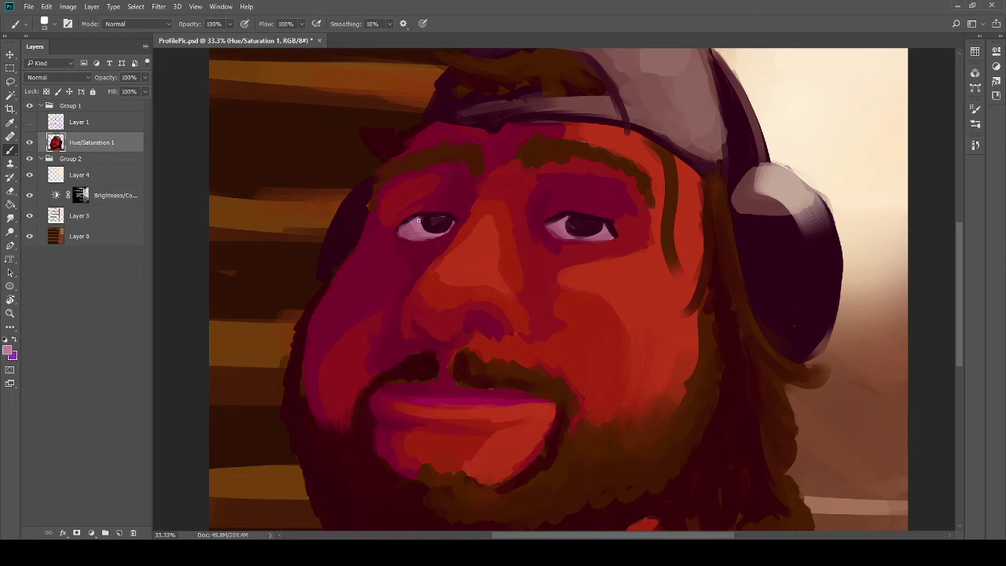
Step: Sample the dark iris and lid tones and touch up the irises and upper lid lines
left_click(573, 226, "alt")
left_click(439, 215, "alt")
left_click_drag(488, 214, 519, 171)
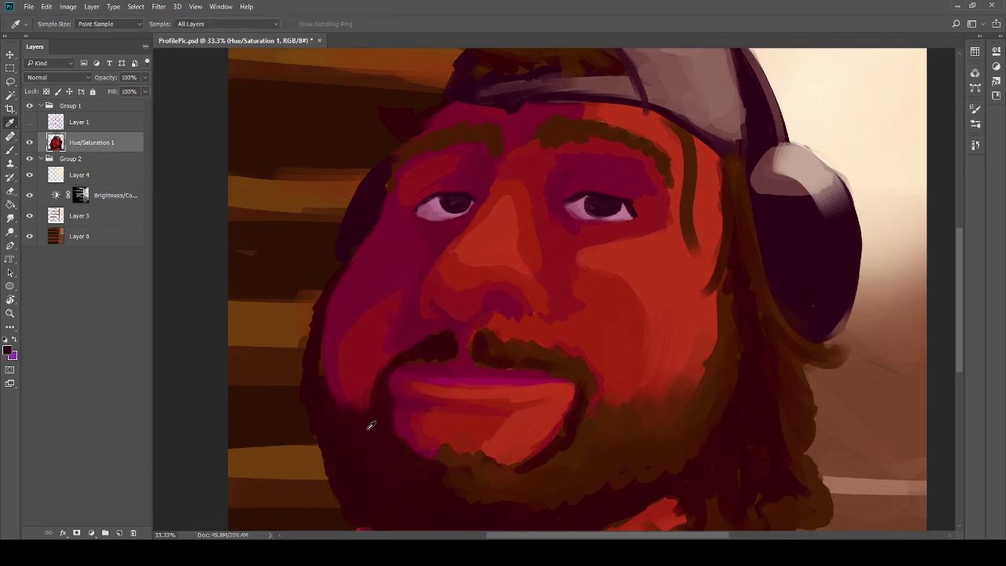
Step: Sample the beard's darkest brown and paint it over the shadowed eyebrow from its inner end to the temple
left_click(351, 469, "alt")
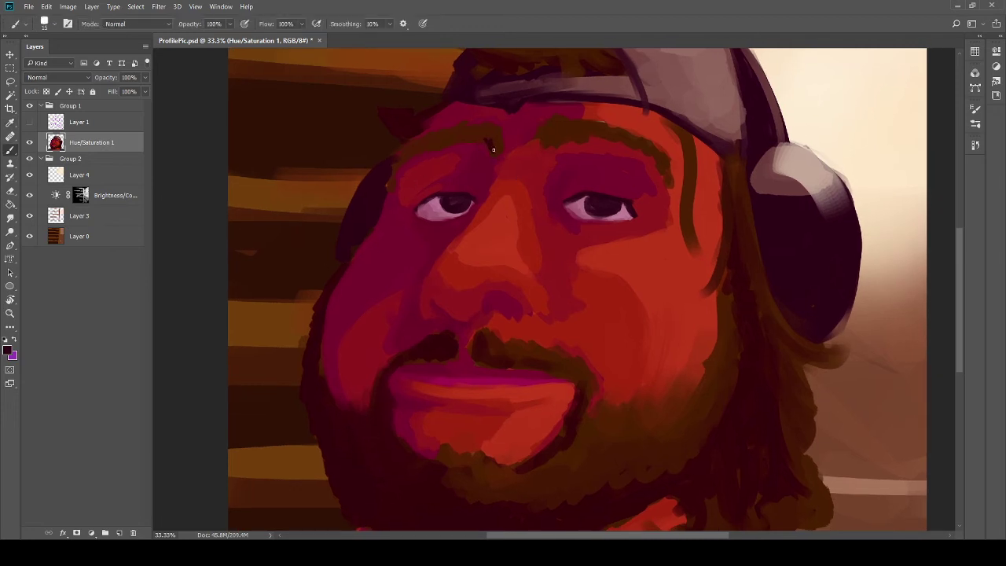
key("ctrl+z")
scroll(462, 202, "up", 4)
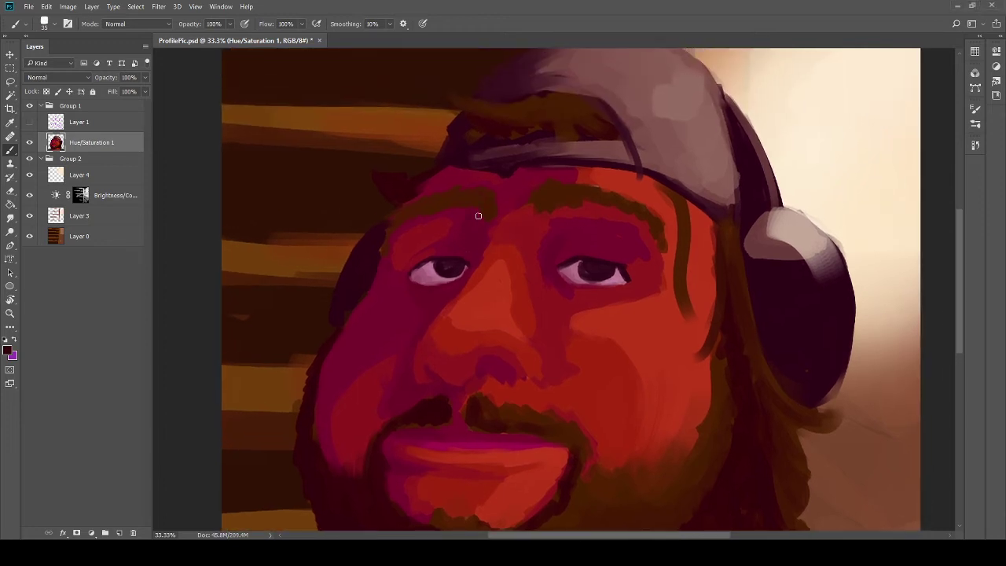
key("i")
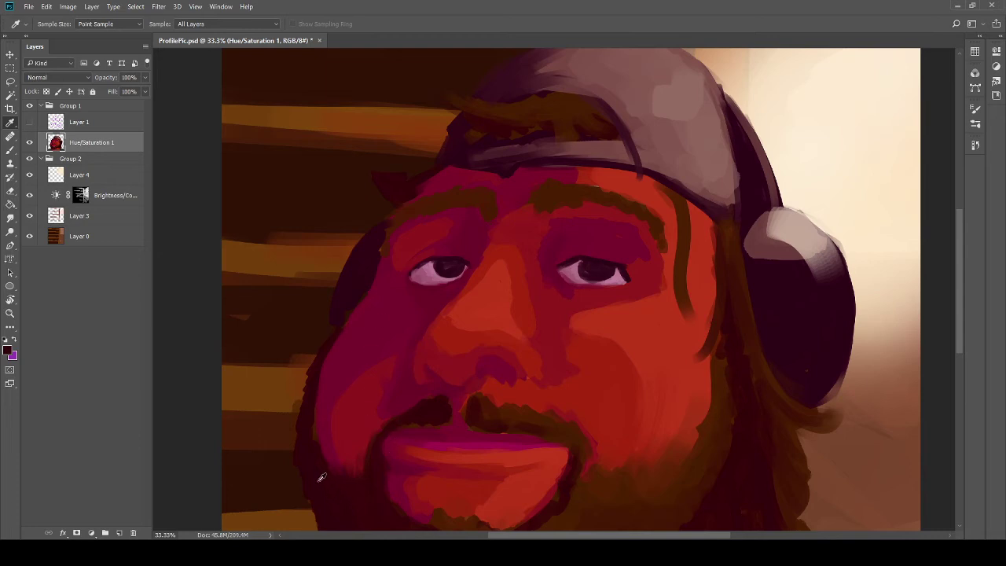
key("b")
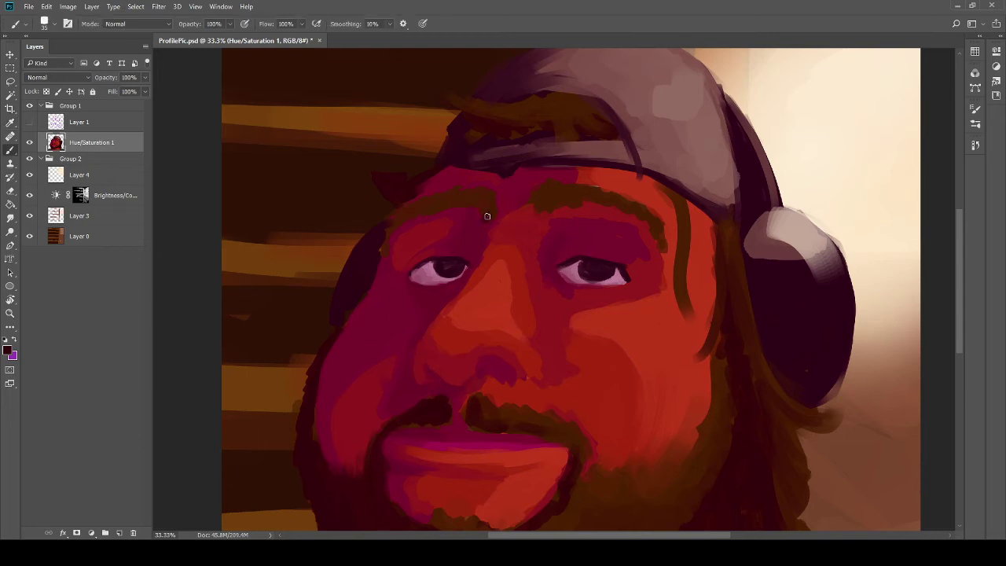
left_click_drag(485, 202, 465, 190)
left_click_drag(384, 256, 386, 238)
mouse_move(388, 229)
left_mouse_down()
mouse_move(425, 207)
mouse_move(475, 198)
mouse_move(422, 203)
left_mouse_up()
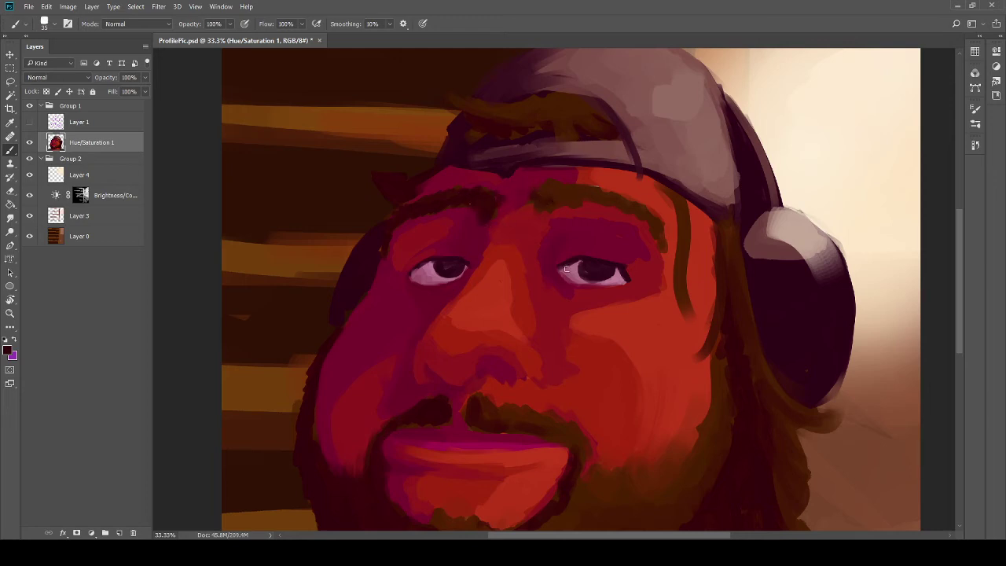
Step: Paint darker brown along the eyebrow on the lit side, down to its outer end
scroll(572, 282, "right", 2)
scroll(573, 281, "down", 1)
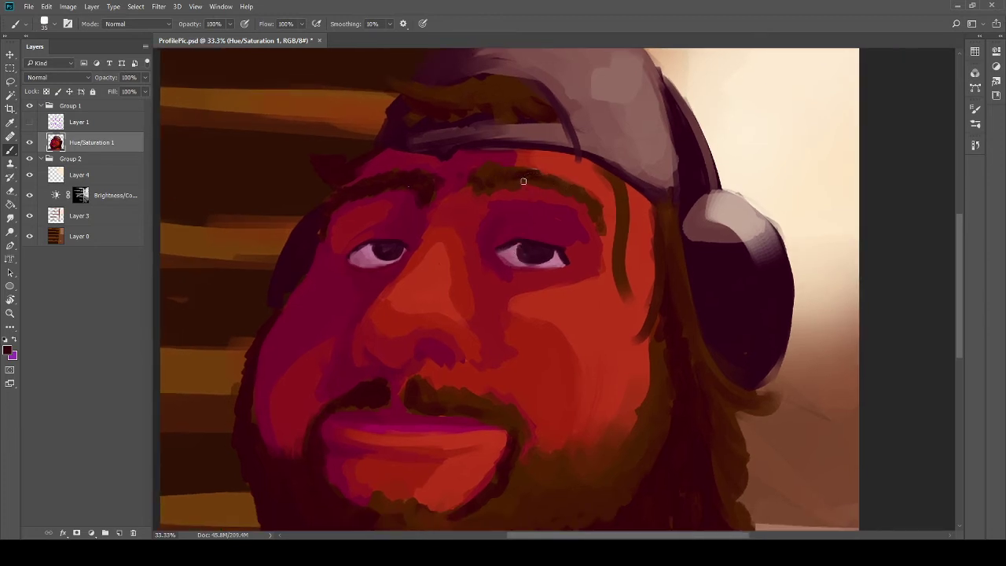
scroll(588, 252, "down", 5)
left_click_drag(589, 220, 606, 254)
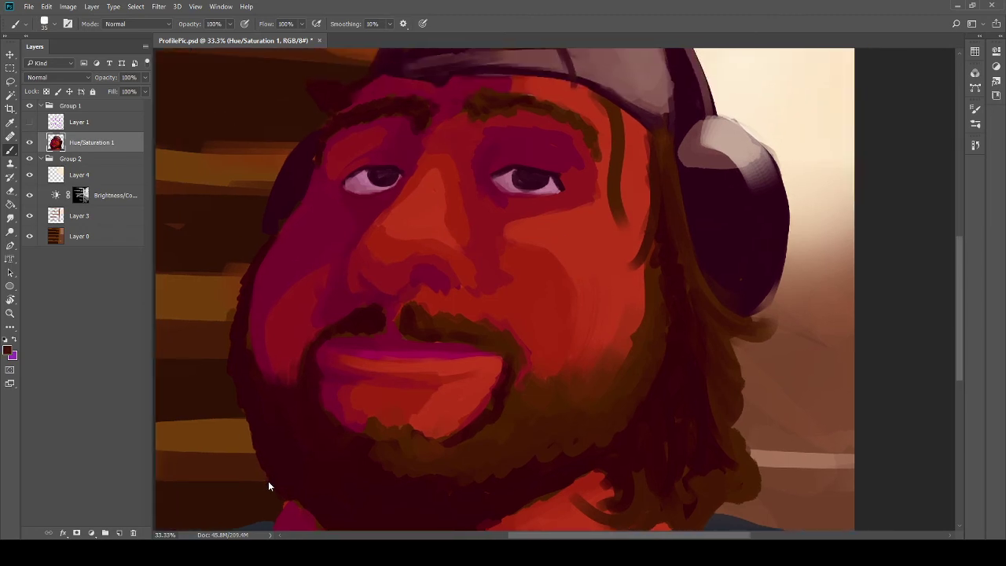
Step: Sample a brown, enlarge the brush to 60 and smooth the hair inside the cap opening
left_click(241, 438, "alt")
left_click_drag(647, 189, 659, 271)
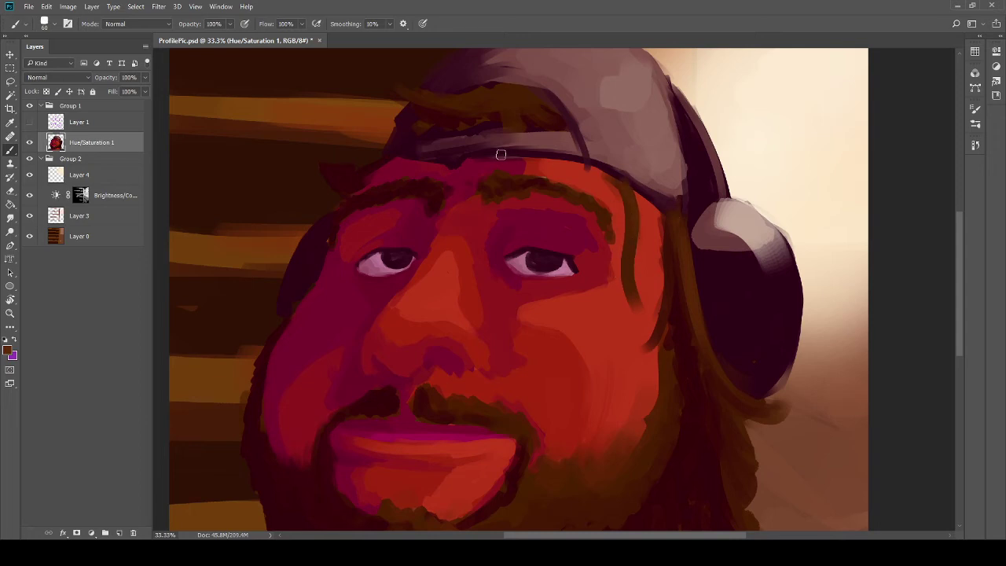
left_click_drag(470, 100, 478, 93)
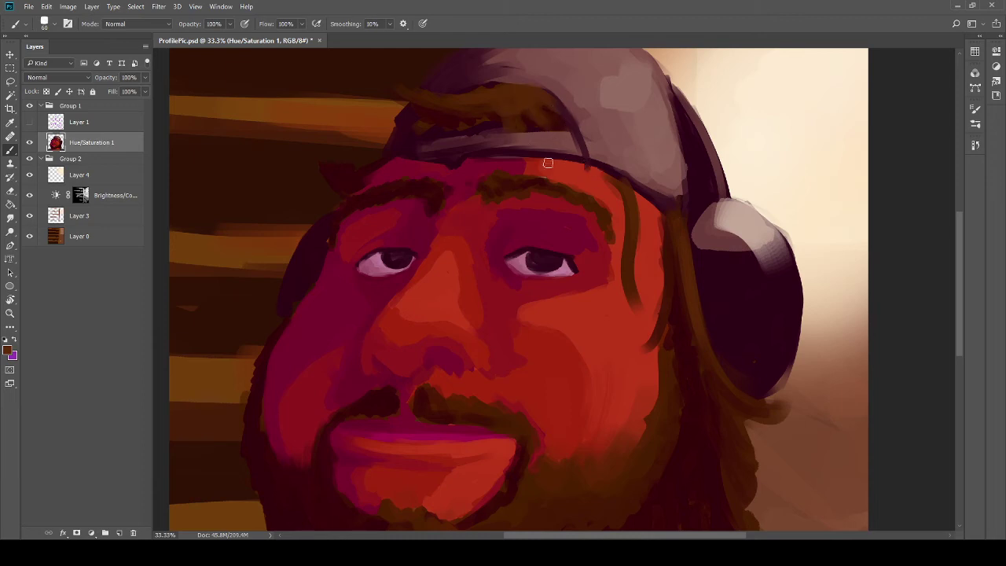
Step: Sample the lit forehead's red and clean up the skin along the cap's lower edge
left_click(602, 177, "alt")
left_click_drag(575, 166, 610, 187)
key("alt")
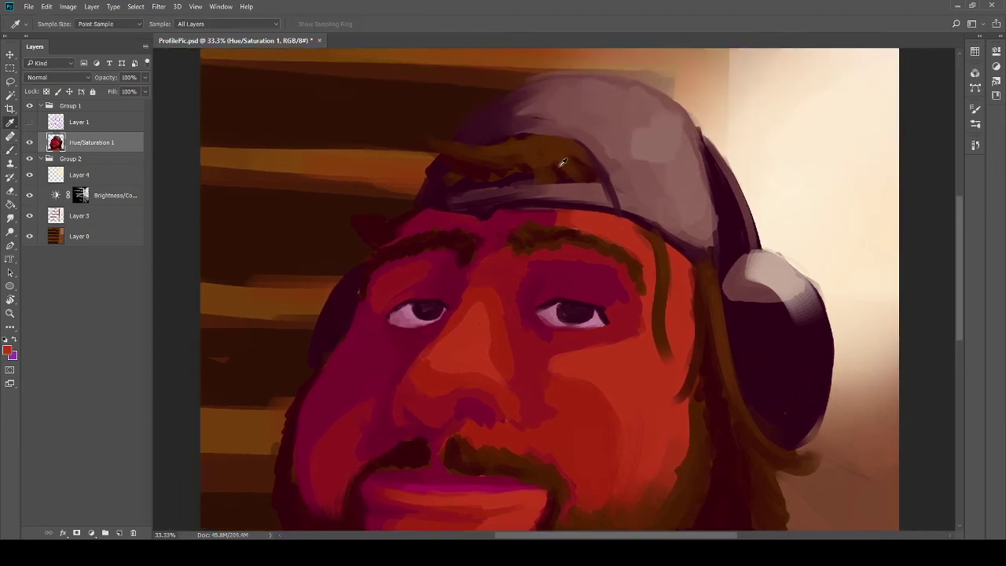
left_click_drag(618, 227, 542, 217)
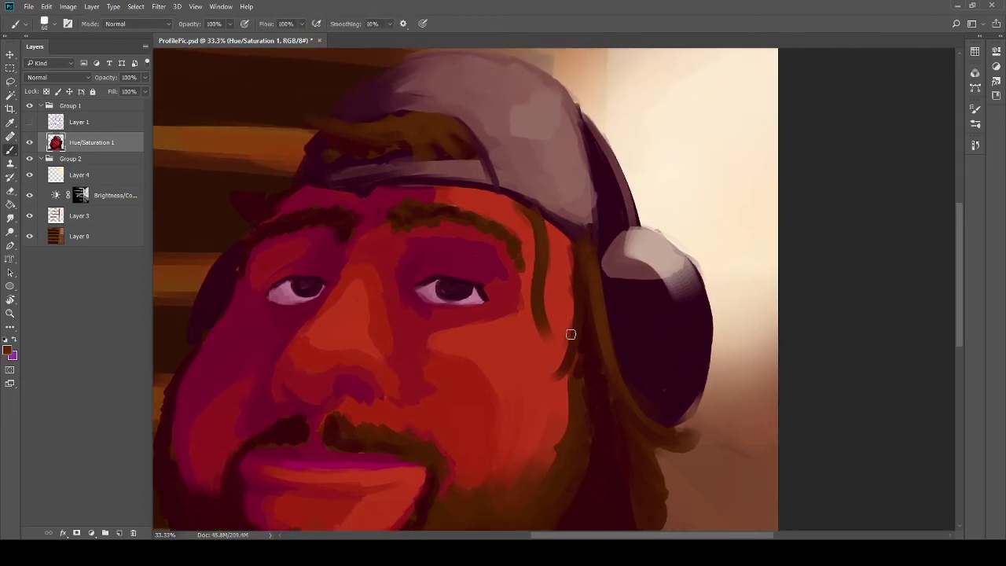
Step: Reduce the brush to 25 and use sampled skin and hair colours to split the loose lock at the temple into thin strands
left_click(550, 316, "alt")
left_click(547, 245, "alt")
key("bracketleft")
key("bracketleft")
key("bracketleft")
key("bracketleft")
key("bracketleft")
key("bracketleft")
left_click_drag(550, 232, 553, 290)
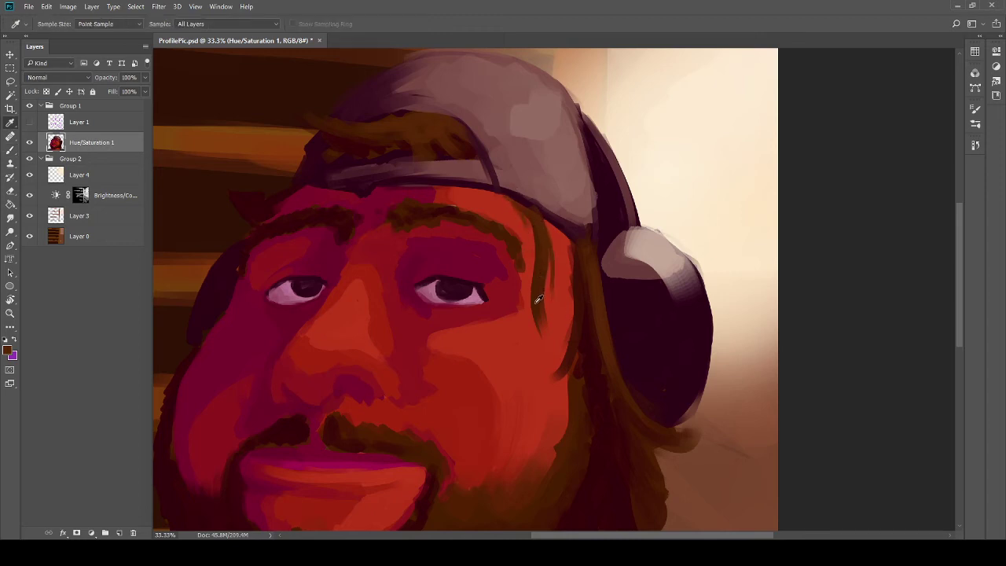
left_click_drag(553, 312, 571, 228)
key("b")
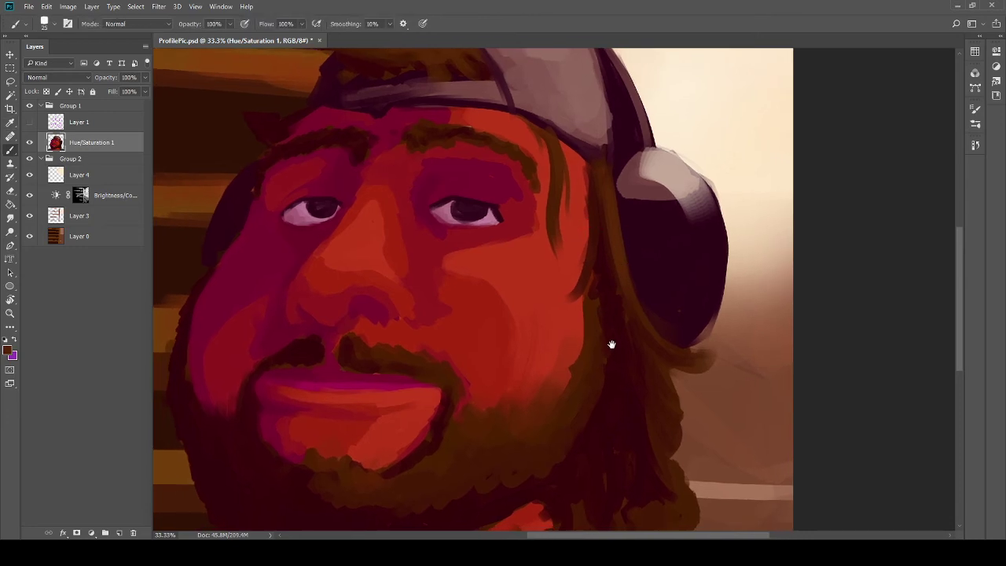
left_click_drag(594, 379, 577, 308)
Step: Enlarge the brush to 90 and work brown texture into the lit side of the beard
key("bracketright")
key("bracketright")
key("bracketright")
key("bracketright")
key("bracketright")
key("bracketright")
key("bracketright")
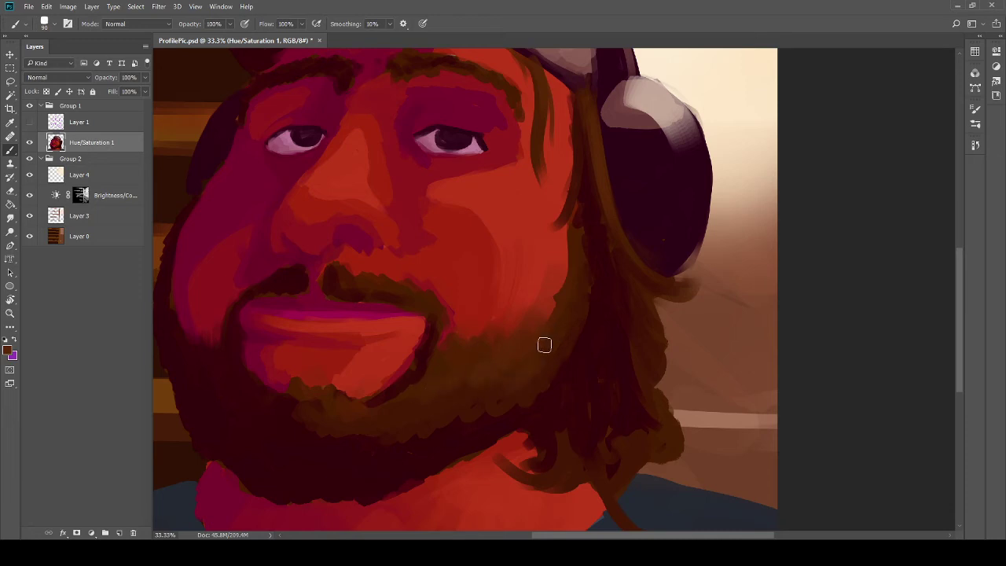
left_click_drag(445, 400, 569, 382)
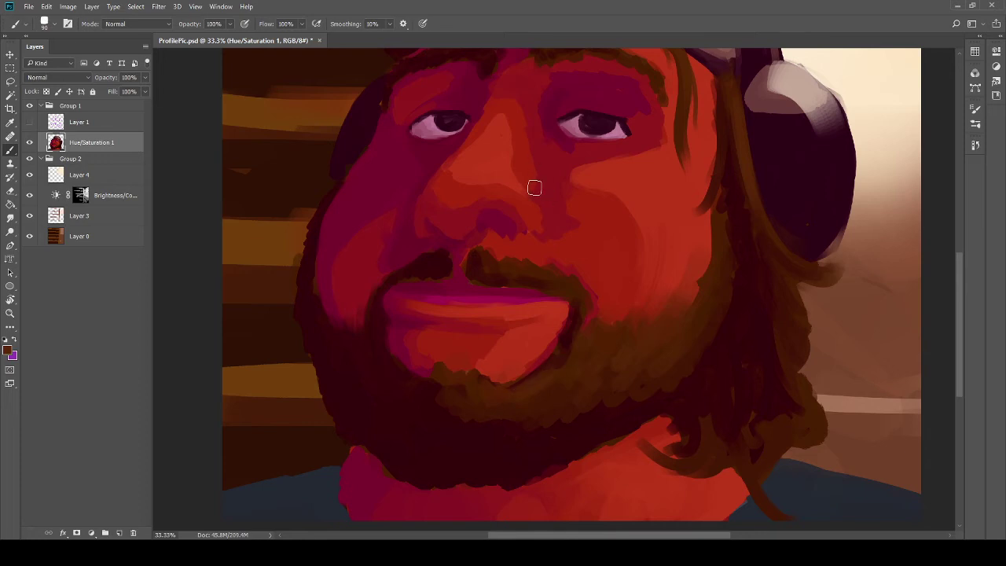
Step: Sample dark and mid reds around the nose and soften the shadow edge between the nose and lit cheek
left_click(564, 223, "alt")
key("alt")
scroll(373, 269, "up", 1)
scroll(373, 270, "right", 1)
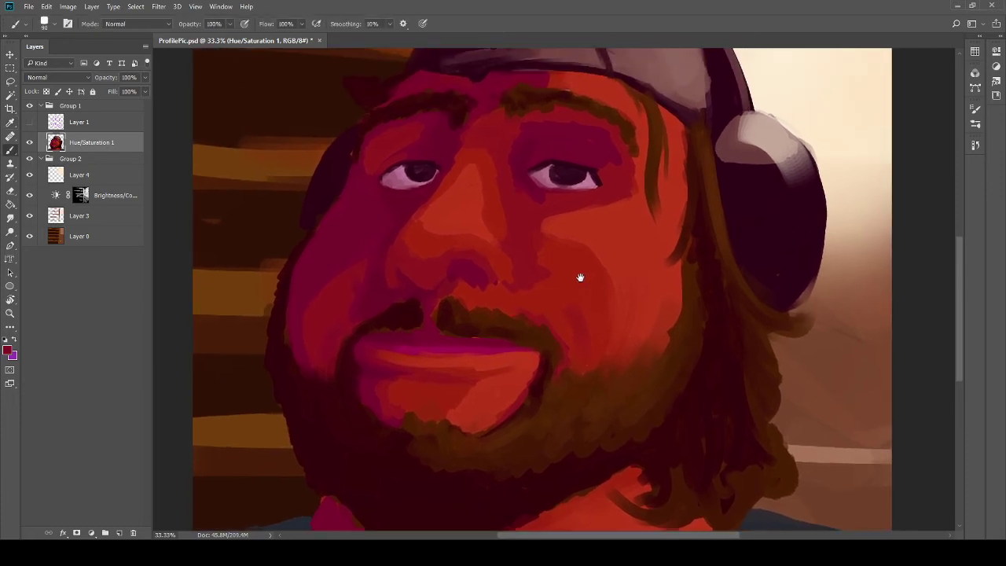
key("alt")
key("alt")
mouse_move(559, 119)
left_mouse_down()
mouse_move(600, 119)
mouse_move(600, 163)
left_mouse_up()
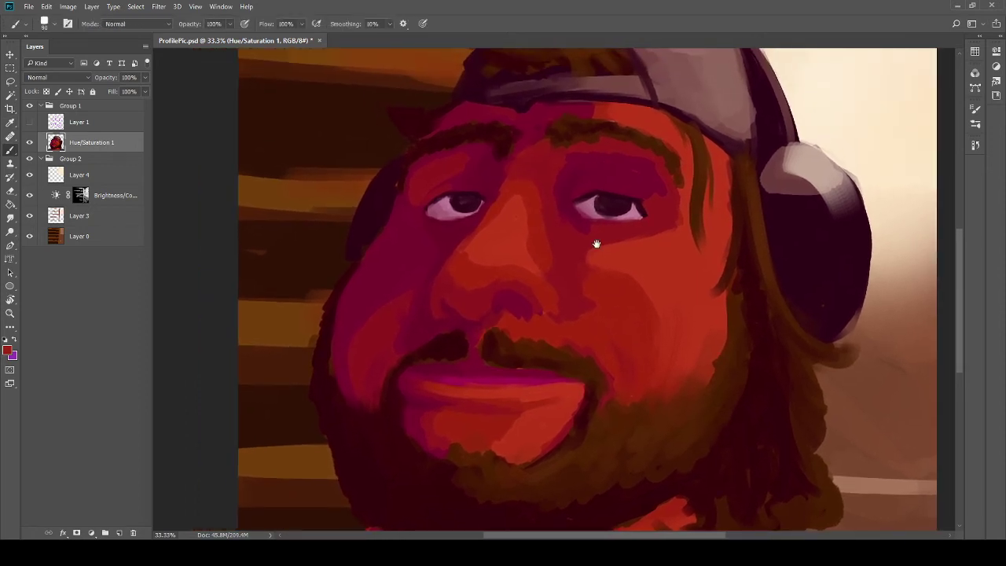
Step: Sample the hair's brown and paint lighter strands through the dark hair below the cap's bill
mouse_move(603, 328)
left_mouse_down()
mouse_move(594, 292)
mouse_move(606, 292)
mouse_move(555, 227)
mouse_move(559, 194)
mouse_move(559, 254)
left_mouse_up()
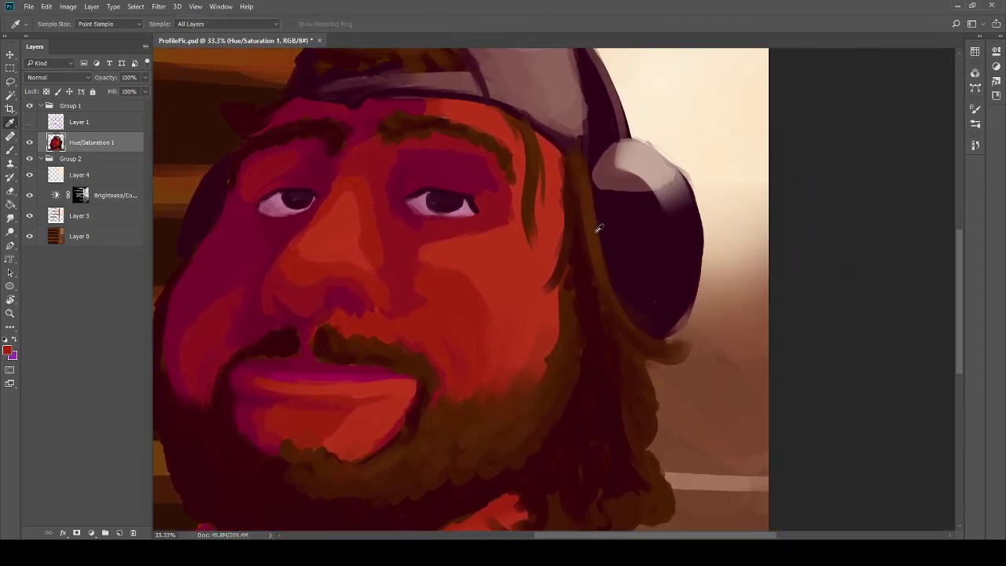
left_click_drag(600, 314, 603, 256)
left_click_drag(579, 312, 556, 161)
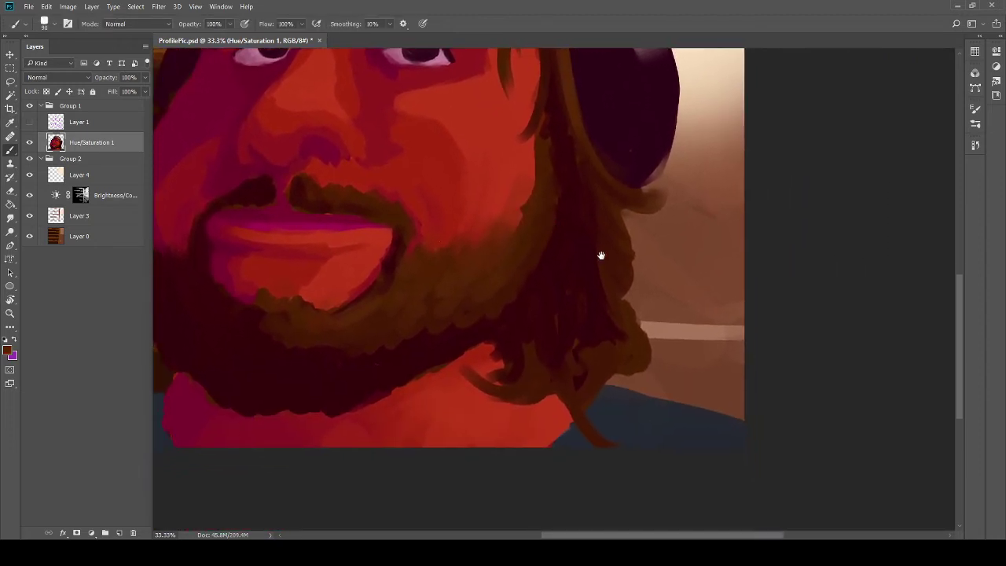
mouse_move(638, 336)
left_mouse_down()
mouse_move(608, 231)
mouse_move(589, 209)
mouse_move(596, 204)
left_mouse_up()
Step: Sample dark maroons from the hair and shade the inner strands and undersides of the curls above the shoulder
left_click(594, 307, "alt")
left_click_drag(621, 367, 644, 366)
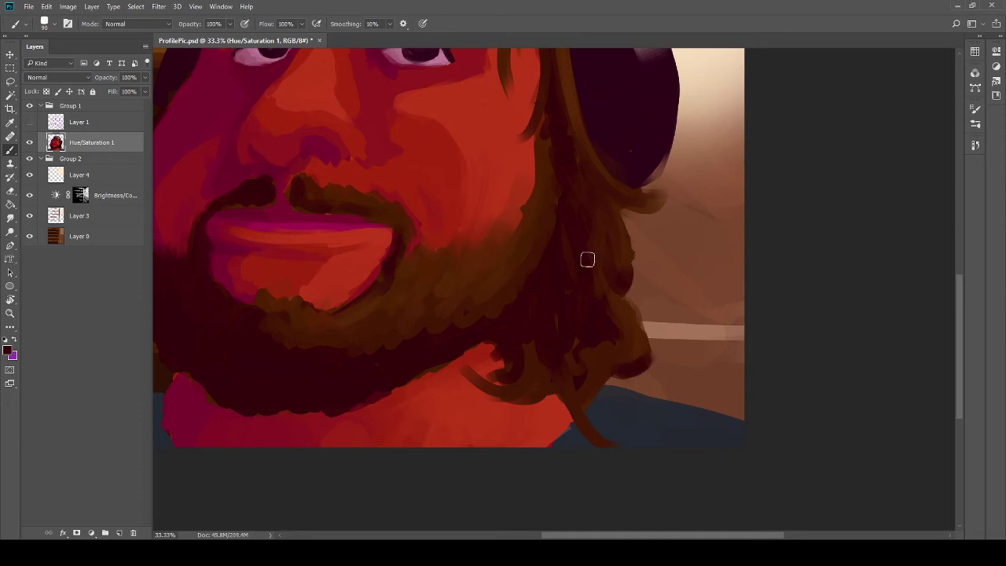
key("i")
left_click(570, 397)
key("b")
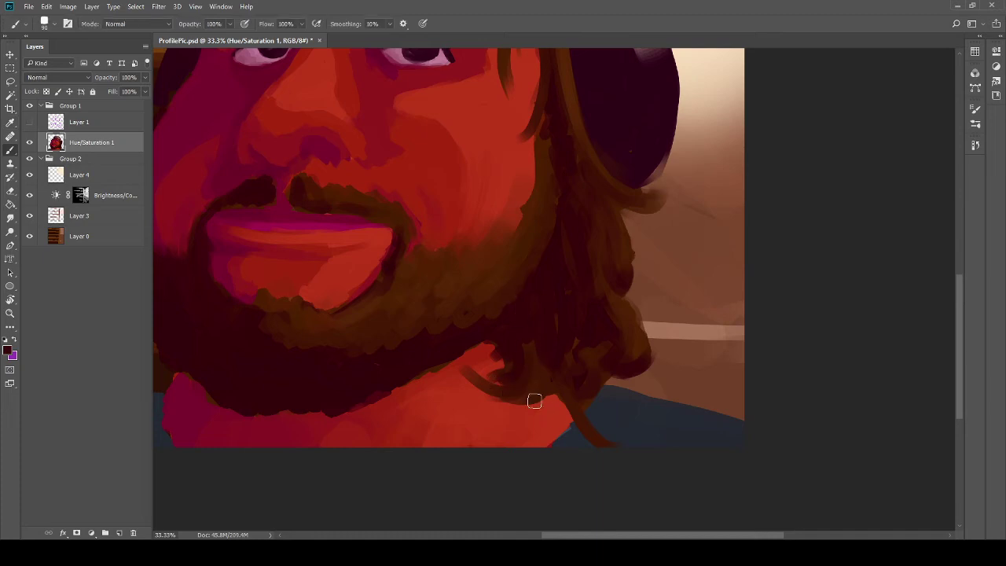
mouse_move(568, 221)
left_mouse_down()
mouse_move(607, 286)
mouse_move(685, 263)
mouse_move(674, 317)
left_mouse_up()
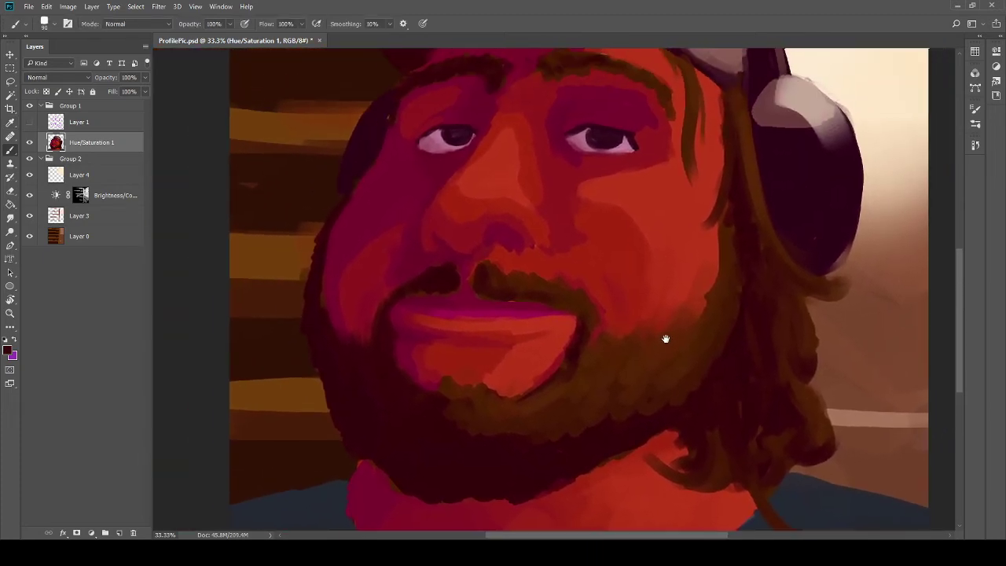
Step: Sample the pale mauve highlight tone from the top of the headphone earcup on the lit side
mouse_move(645, 286)
left_mouse_down()
mouse_move(620, 307)
mouse_move(624, 351)
left_mouse_up()
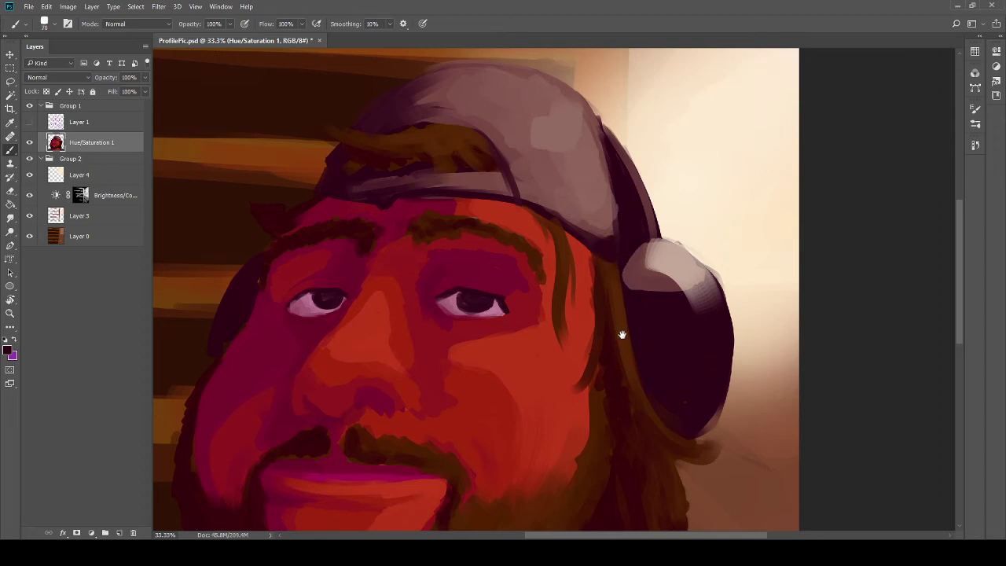
mouse_move(622, 335)
left_mouse_down()
mouse_move(546, 292)
mouse_move(539, 274)
left_mouse_up()
key("i")
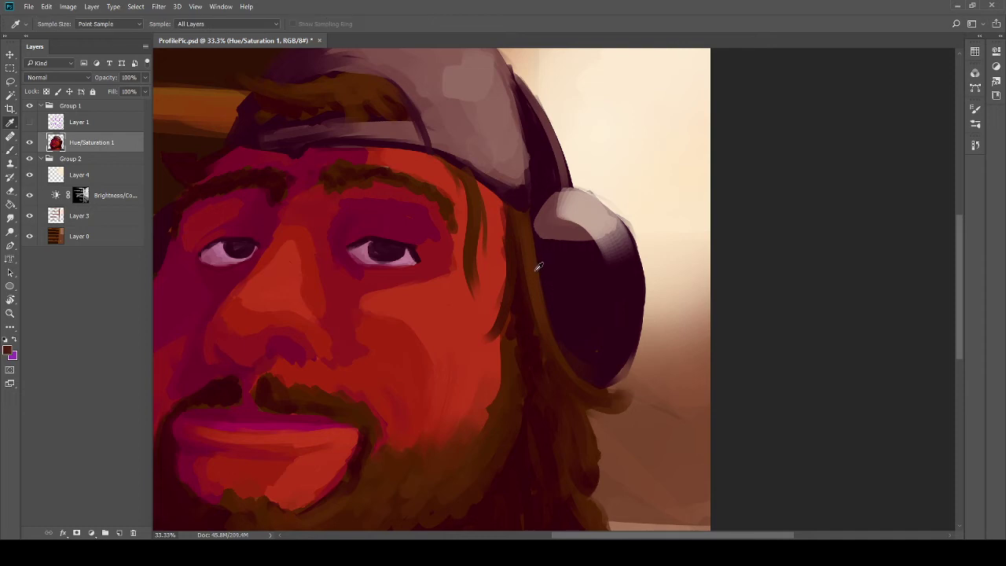
key("b")
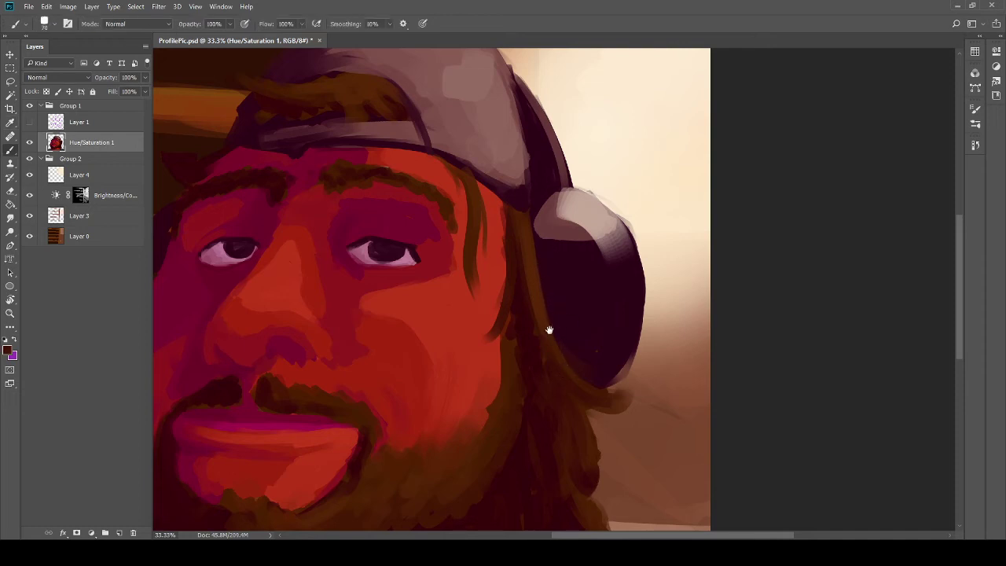
mouse_move(549, 330)
left_mouse_down()
mouse_move(609, 207)
mouse_move(607, 180)
mouse_move(665, 319)
mouse_move(650, 294)
mouse_move(508, 314)
left_mouse_up()
left_click(586, 222, "alt")
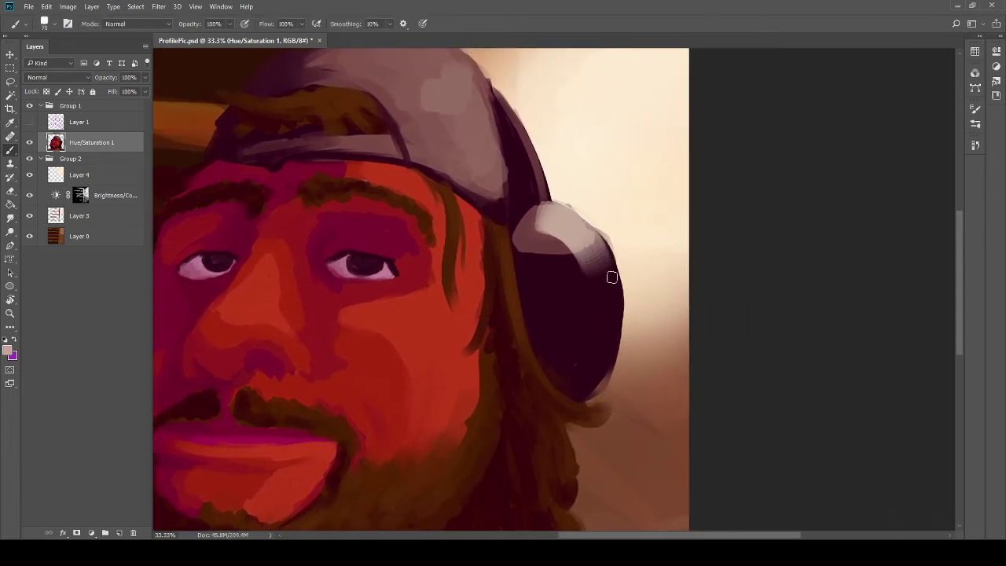
left_click_drag(611, 278, 618, 333)
key("ctrl+z")
key("bracketleft")
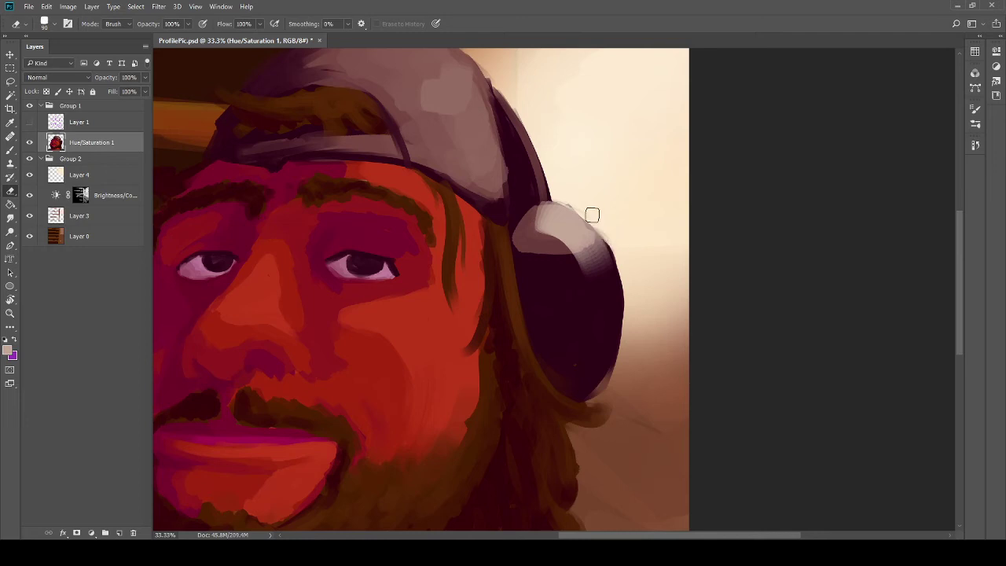
left_click_drag(596, 233, 619, 311)
key("ctrl+z")
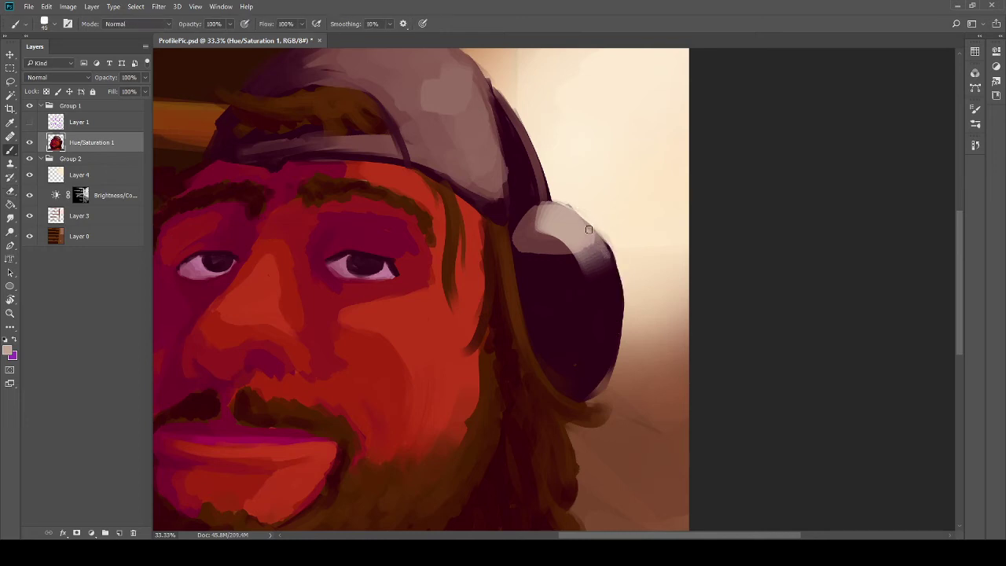
Step: Paint a thin pale rim light along the outer edges of the earcup and headband with the brush at 45
mouse_move(589, 229)
left_mouse_down()
mouse_move(618, 304)
mouse_move(604, 242)
mouse_move(621, 330)
left_mouse_up()
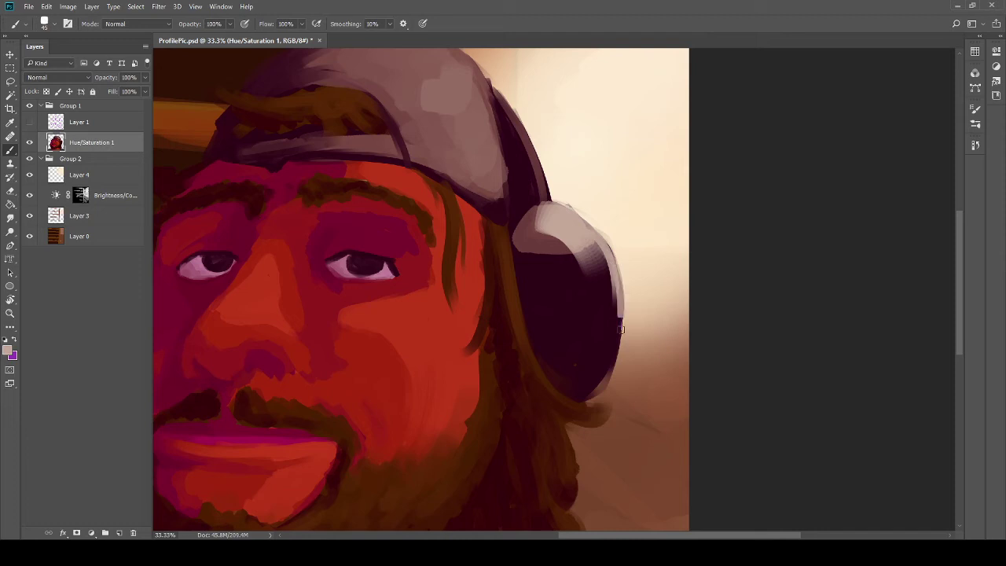
left_click_drag(532, 184, 626, 368)
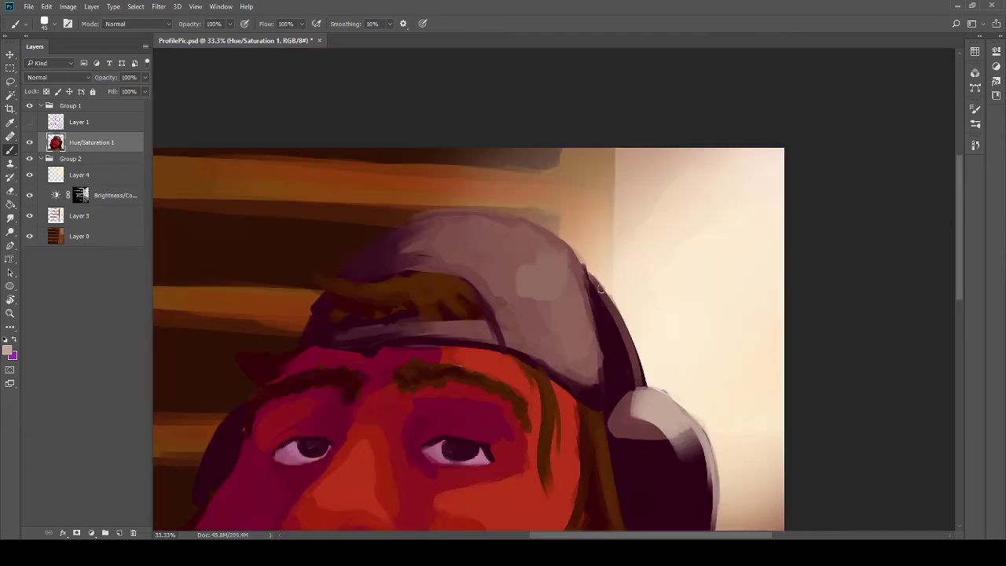
left_click_drag(610, 324, 606, 307)
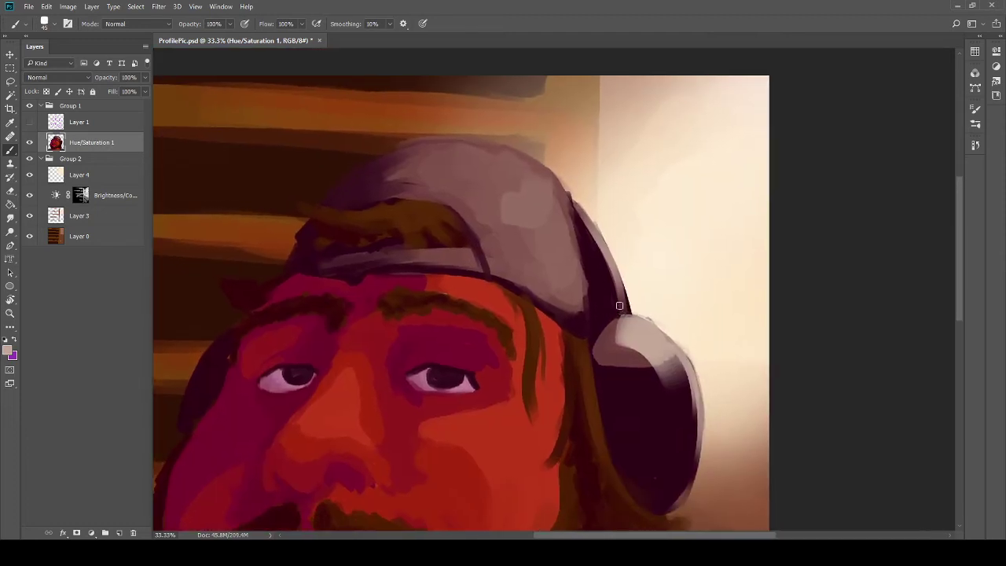
Step: Sample a muted plum from the headband near the earcup and enlarge the brush to 100
left_click(620, 304, "alt")
key("bracketright")
key("bracketright")
key("bracketright")
key("bracketright")
key("bracketright")
key("bracketright")
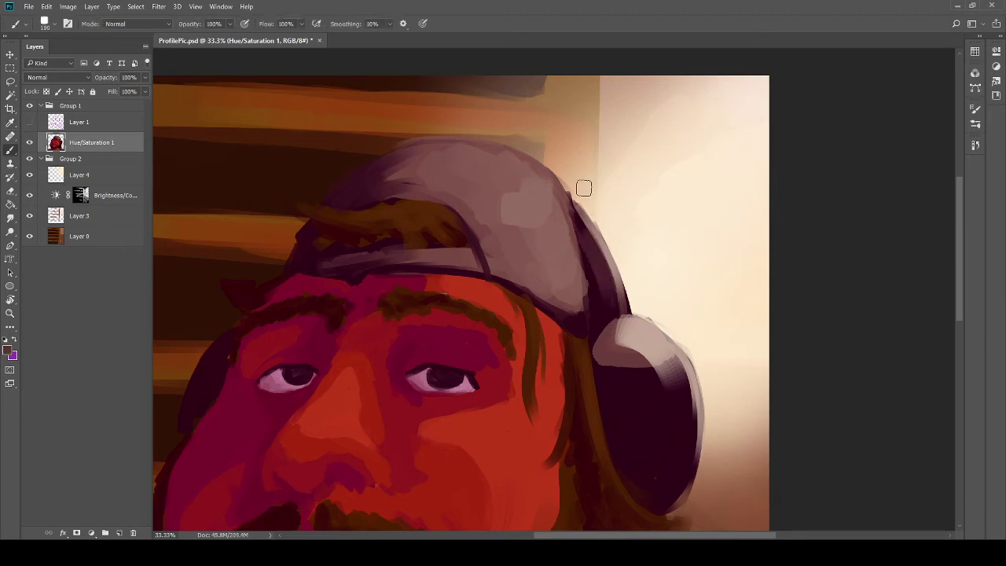
left_click_drag(632, 363, 595, 241)
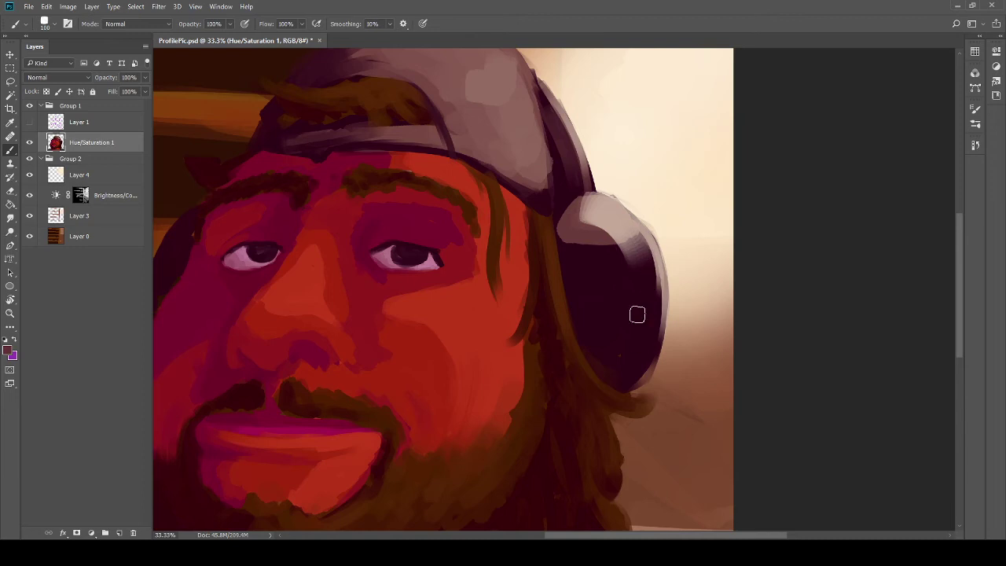
mouse_move(594, 339)
left_mouse_down()
mouse_move(620, 320)
mouse_move(646, 345)
mouse_move(611, 332)
left_mouse_up()
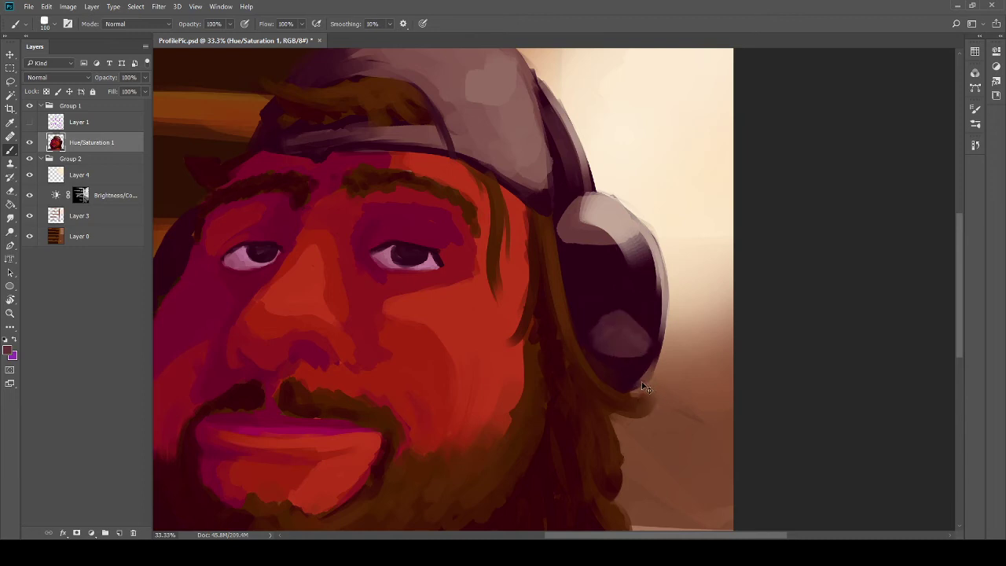
key("ctrl+z")
key("ctrl+z")
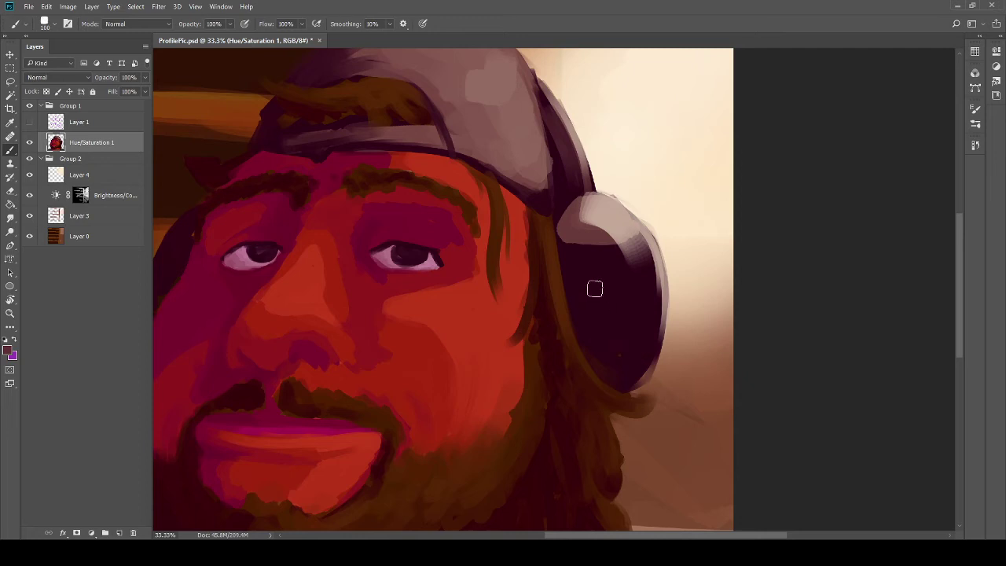
Step: Paint a soft plum reflection in the lower half of the dark earcup and along its inner edge
left_click_drag(594, 289, 629, 360)
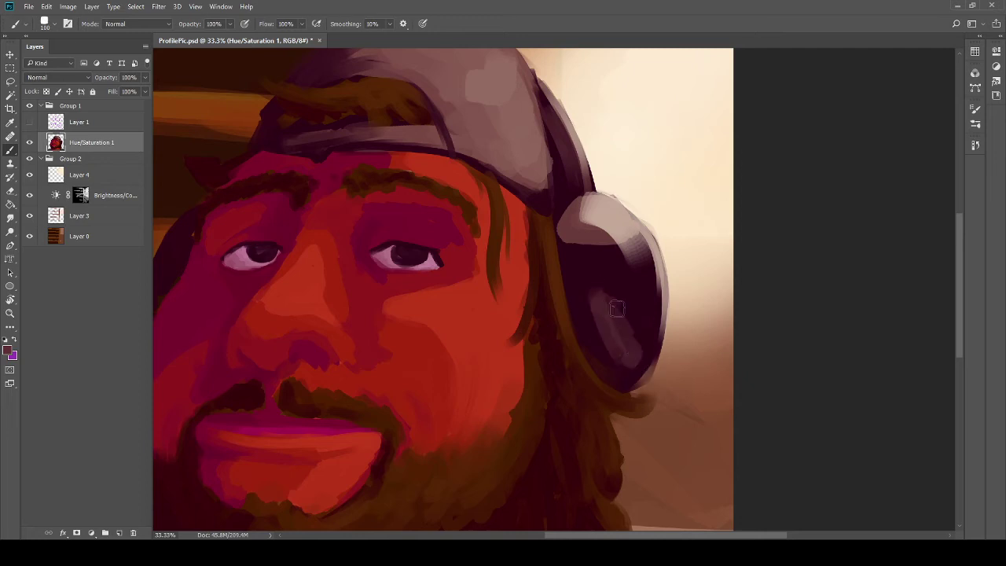
mouse_move(617, 309)
left_mouse_down()
mouse_move(625, 352)
mouse_move(607, 296)
mouse_move(632, 321)
mouse_move(610, 331)
left_mouse_up()
mouse_move(578, 275)
left_mouse_down()
mouse_move(675, 313)
mouse_move(622, 334)
left_mouse_up()
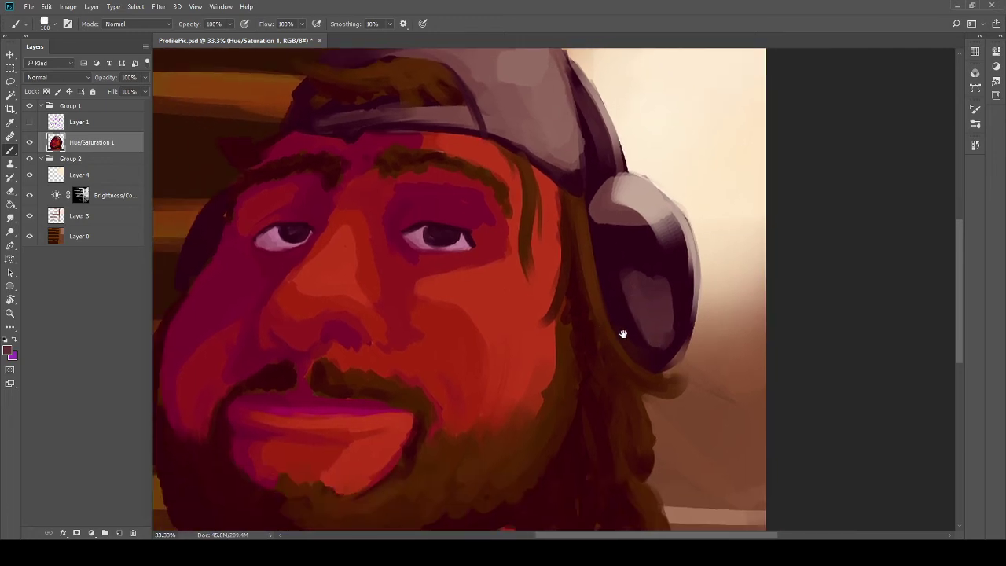
left_click_drag(610, 296, 632, 345)
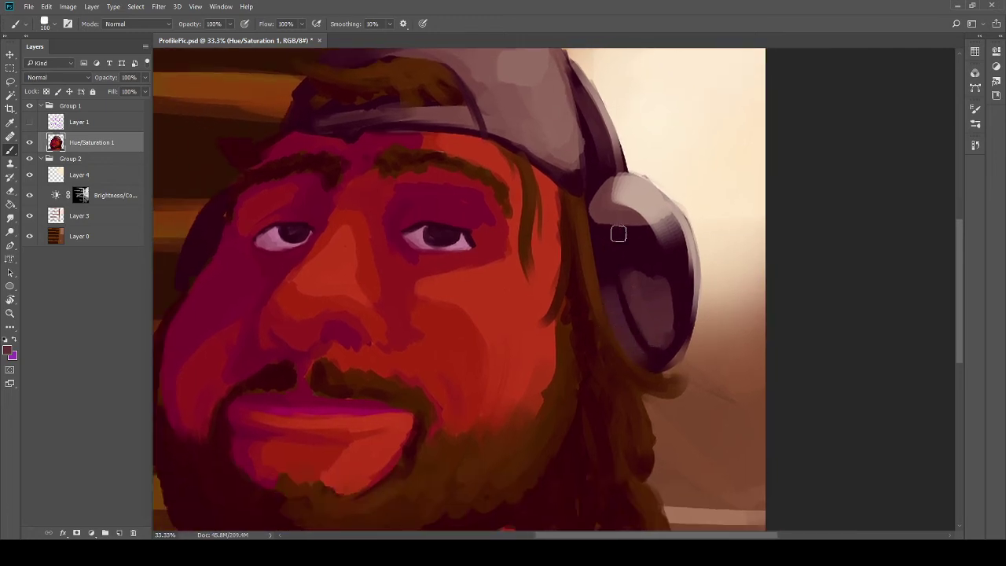
Step: Reduce the brush to 50, sample browns from the hair and paint a curl around the bottom of the earcup
key("bracketleft")
key("bracketleft")
key("bracketleft")
key("bracketleft")
key("space")
mouse_move(610, 299)
left_mouse_down()
mouse_move(647, 197)
mouse_move(680, 260)
mouse_move(633, 213)
mouse_move(717, 226)
mouse_move(621, 234)
mouse_move(724, 286)
left_mouse_up()
mouse_move(639, 288)
left_mouse_down()
mouse_move(702, 277)
mouse_move(602, 268)
mouse_move(591, 278)
left_mouse_up()
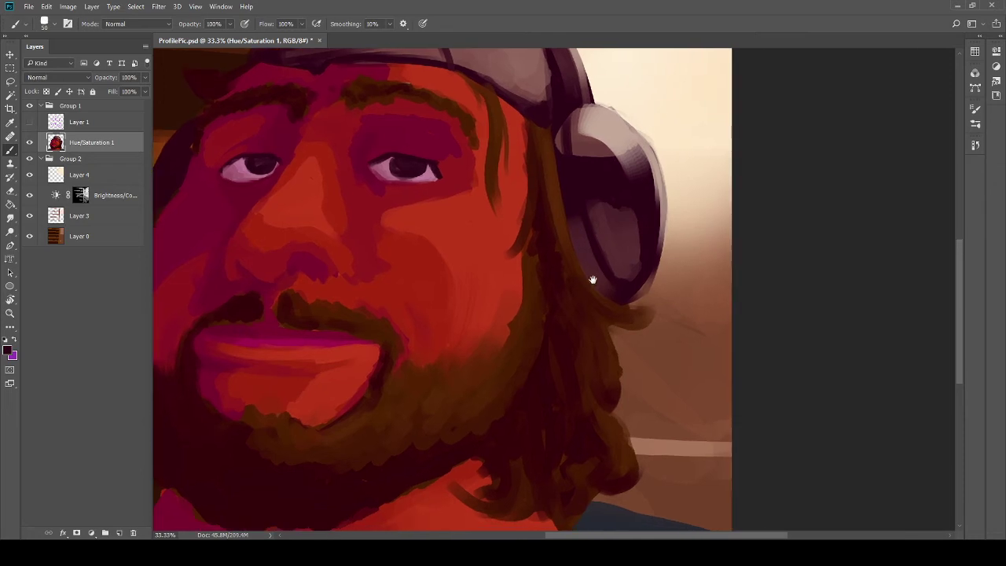
left_click(574, 238, "alt")
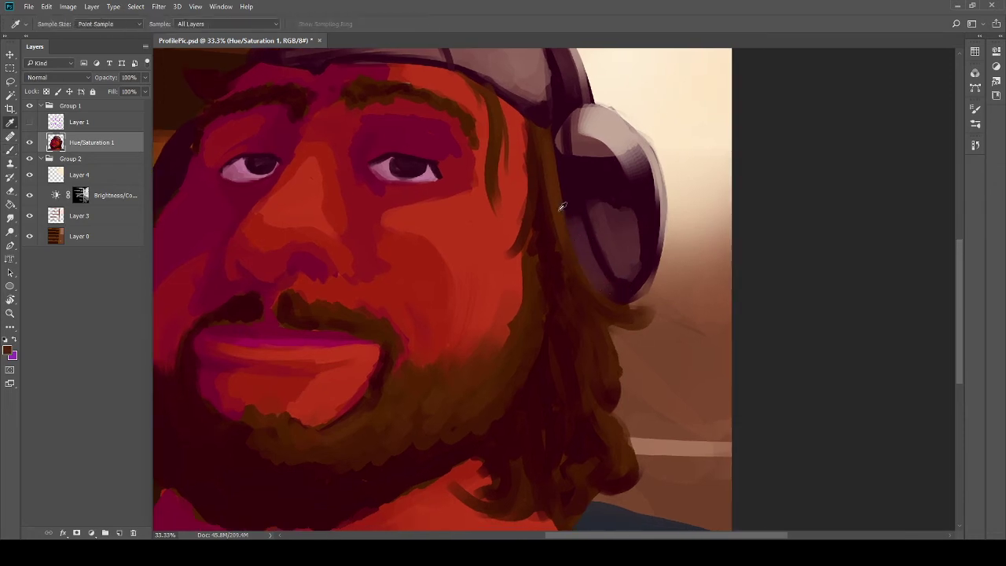
left_click_drag(563, 208, 558, 173)
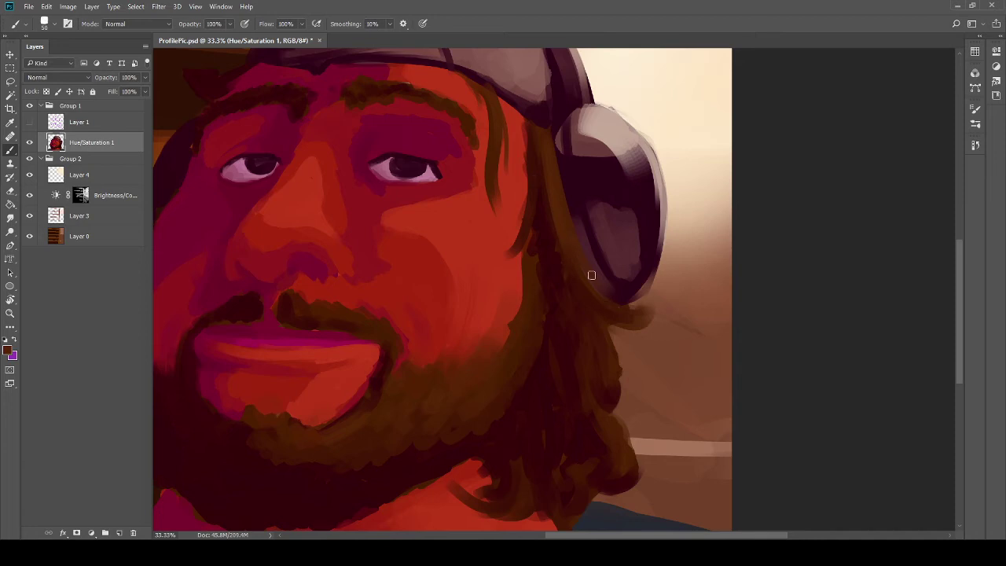
left_click(600, 301, "alt")
mouse_move(658, 309)
left_mouse_down()
mouse_move(632, 309)
mouse_move(634, 275)
left_mouse_up()
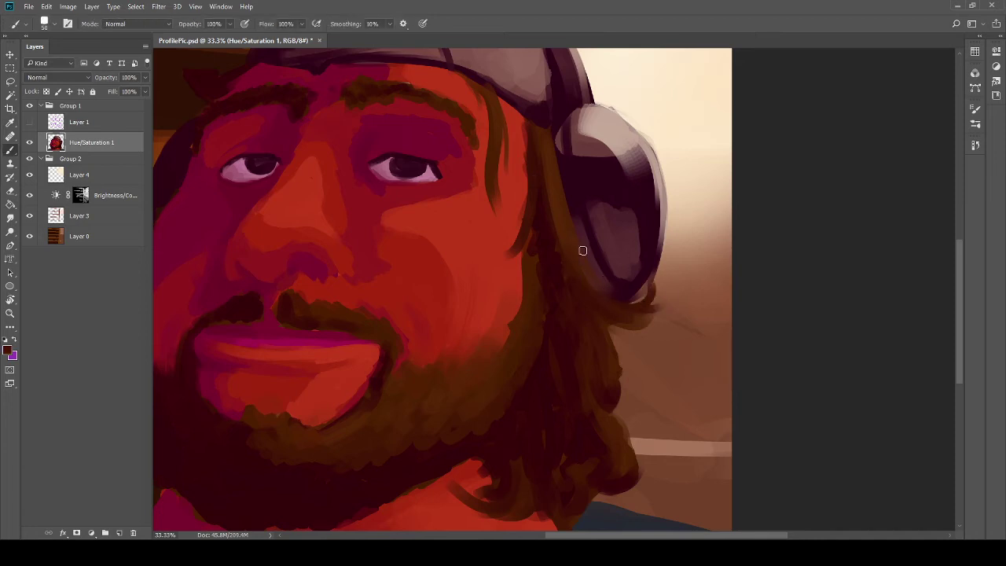
Step: Sample a darker brown and paint loose hair strands falling over the inner side of the earcup
left_click_drag(558, 149, 598, 211)
left_click(618, 248, "alt")
left_click_drag(558, 175, 585, 221)
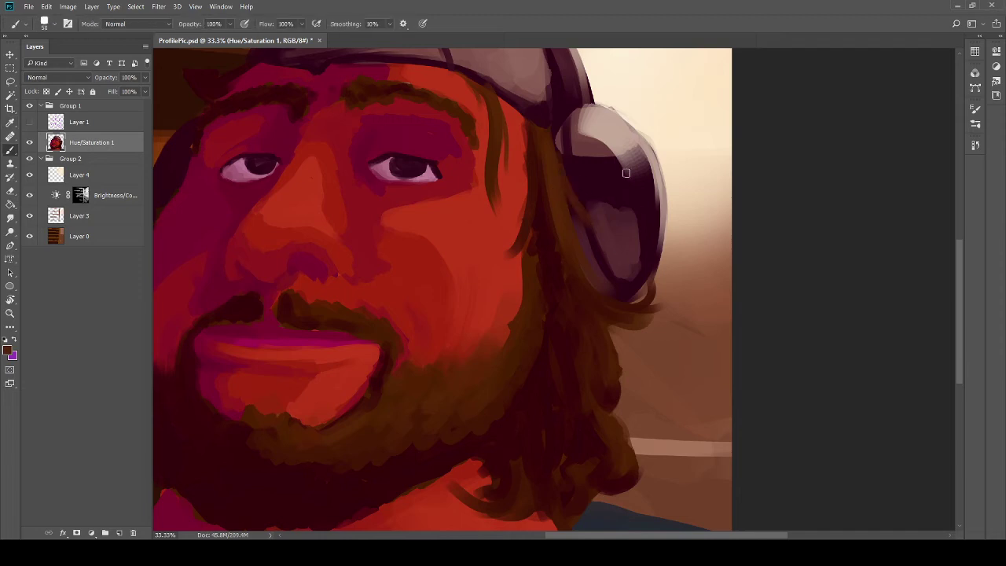
left_click_drag(551, 132, 587, 182)
left_click_drag(509, 128, 559, 240)
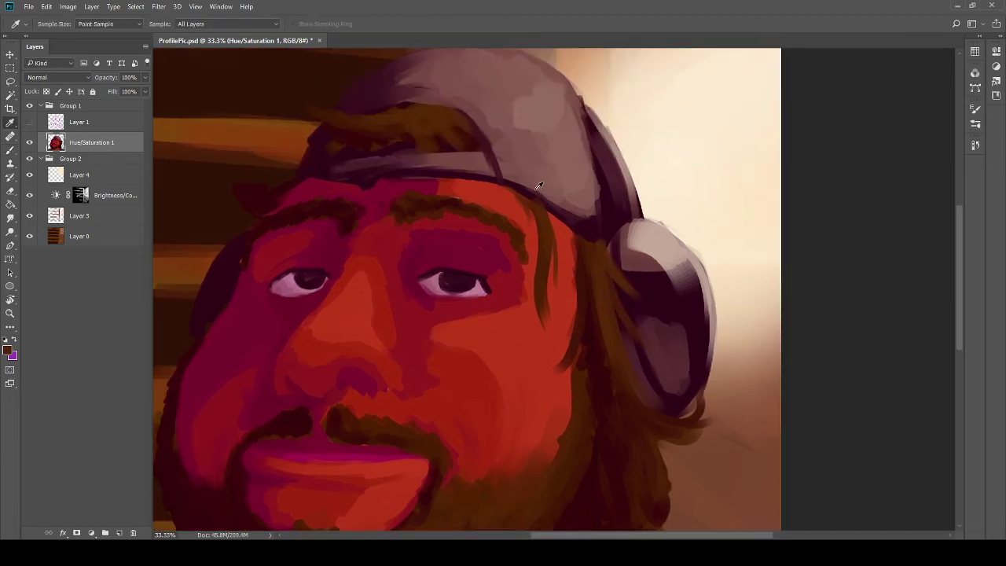
key("b")
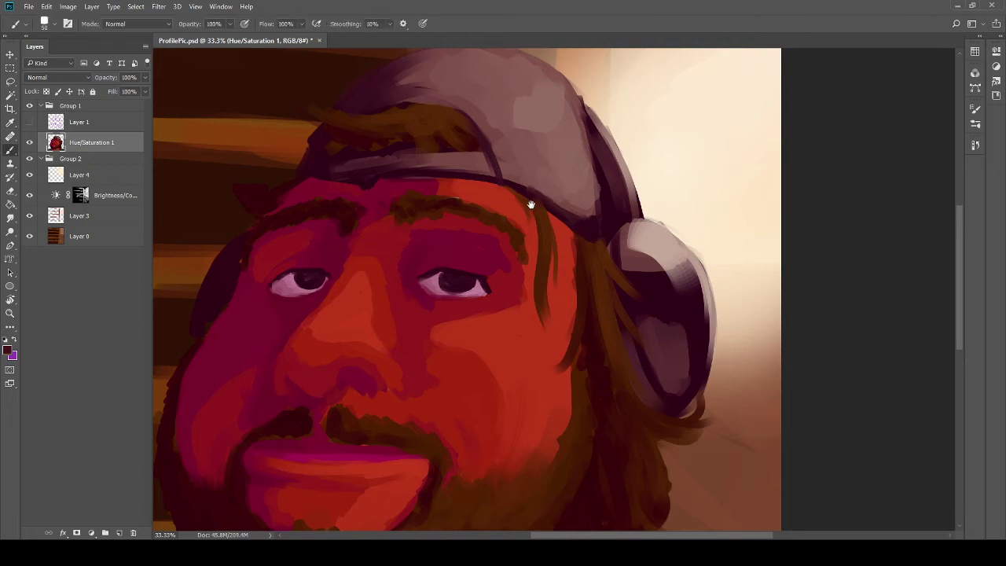
left_click_drag(531, 204, 647, 218)
left_click_drag(548, 222, 652, 222)
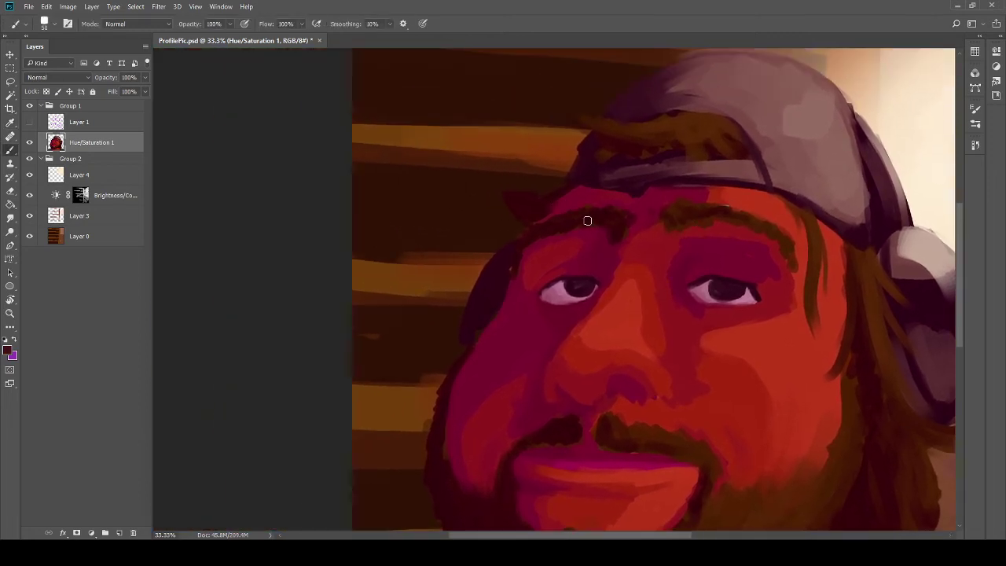
left_click_drag(587, 221, 551, 158)
Step: Add a new layer above the portrait layer, sample cream from the bright wall and enlarge the brush to 175
key("i")
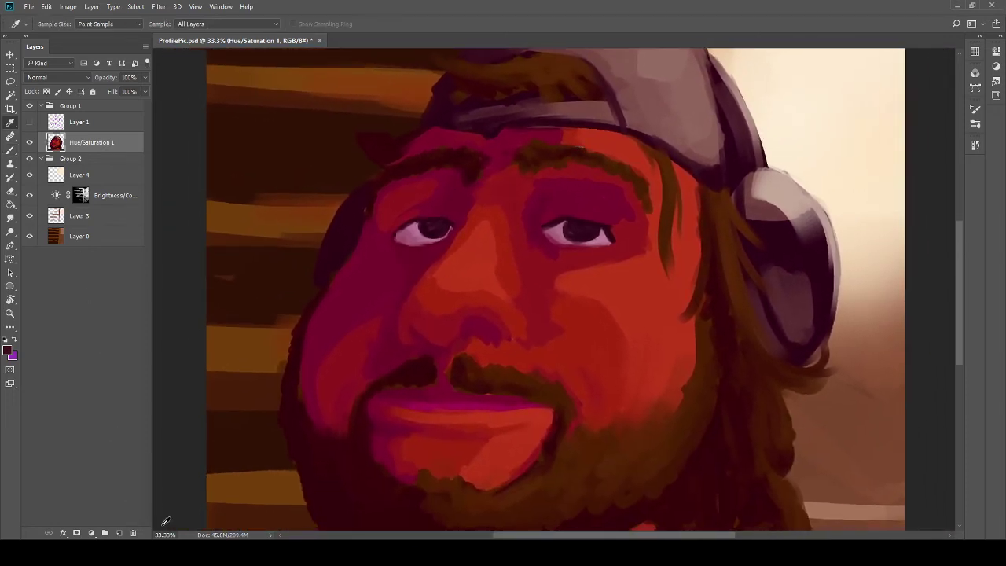
left_click(119, 533)
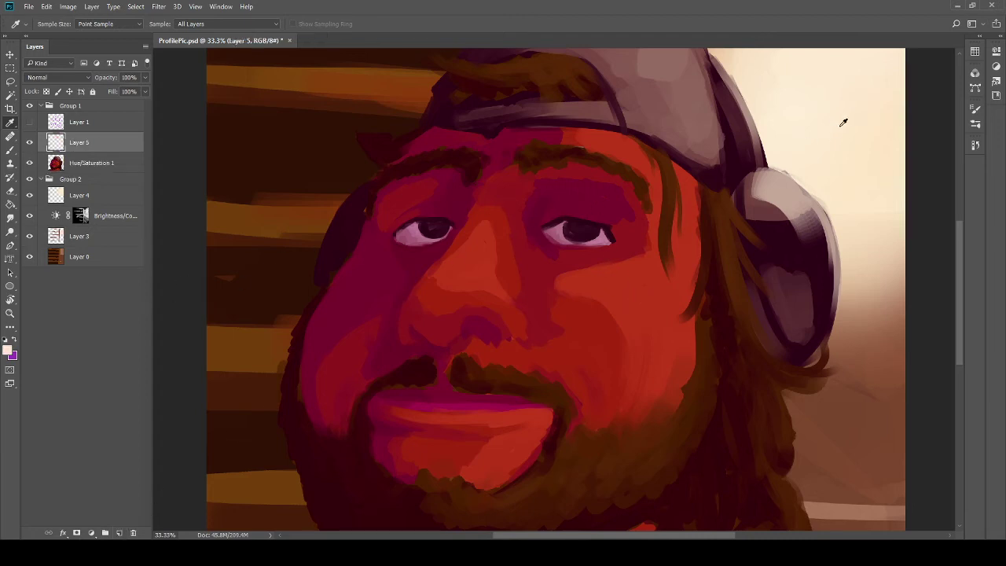
key("b")
key("bracketright")
key("bracketright")
key("bracketright")
key("bracketright")
key("bracketright")
key("bracketright")
key("bracketright")
key("bracketright")
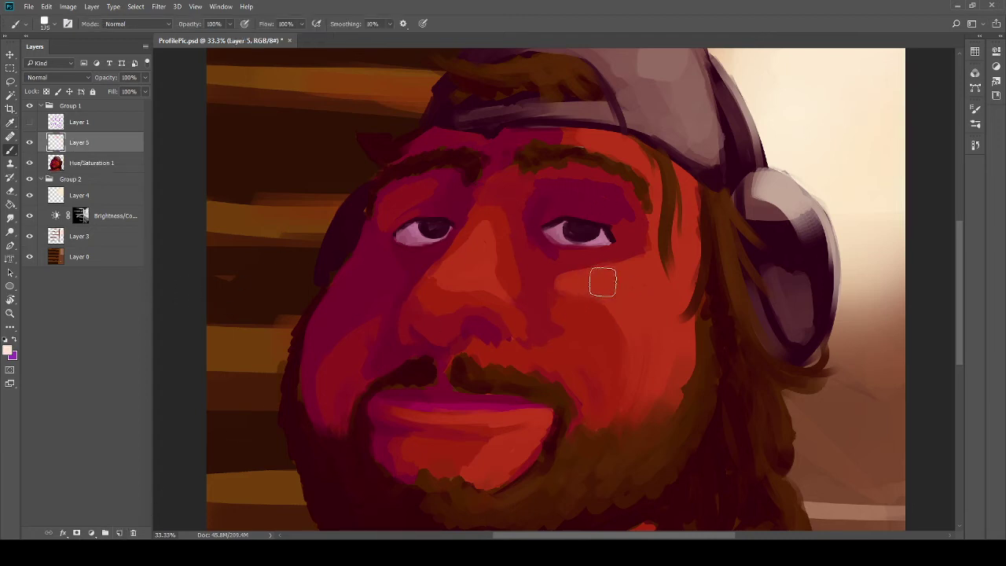
left_click_drag(602, 280, 661, 271)
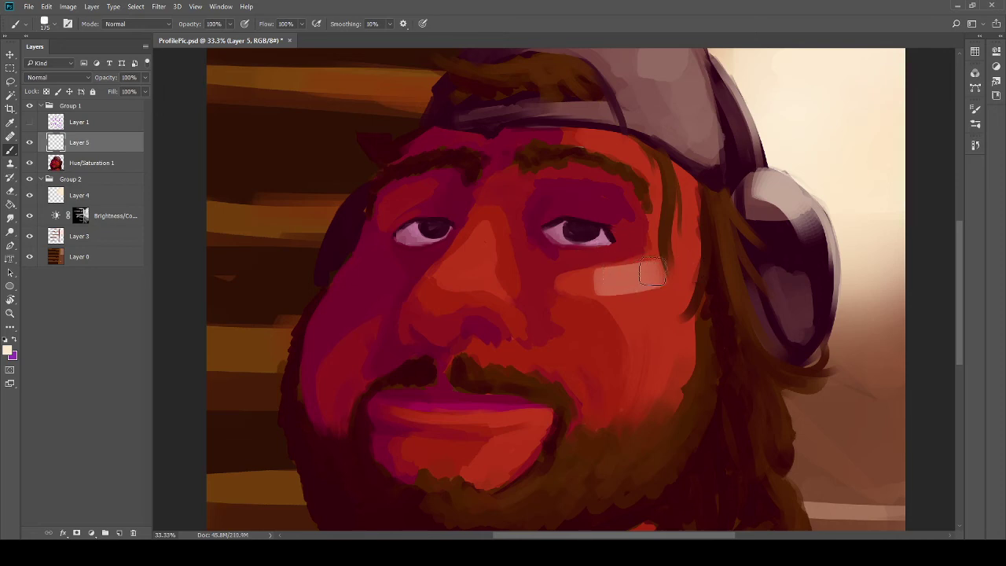
key("ctrl+z")
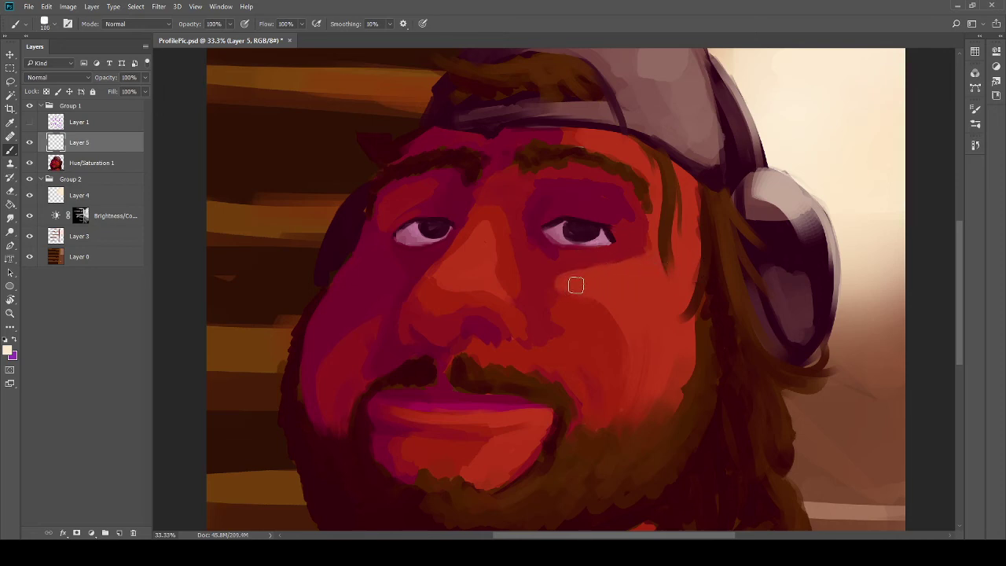
key("bracketright")
key("bracketright")
left_click_drag(557, 285, 659, 256)
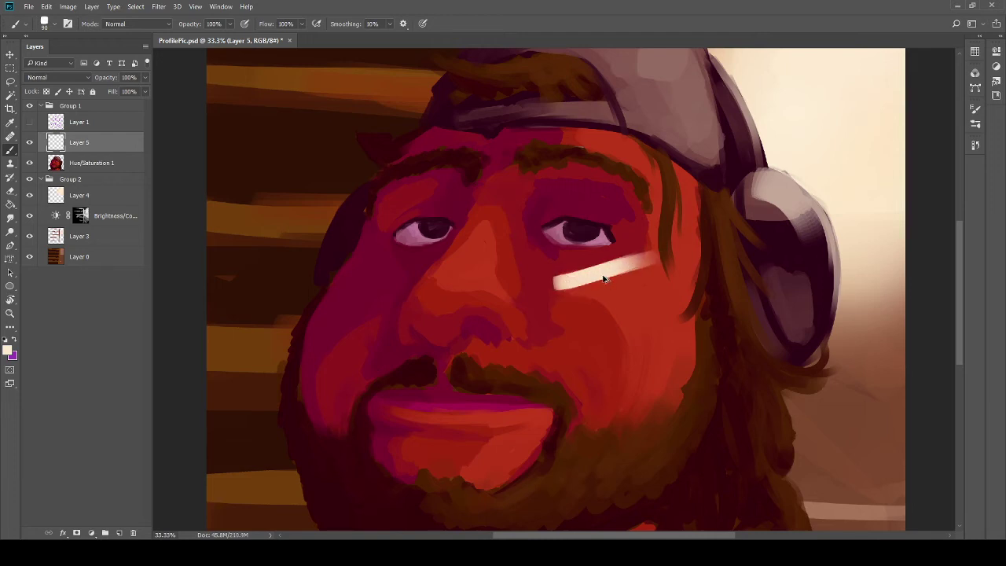
key("ctrl+z")
left_click_drag(579, 278, 650, 261)
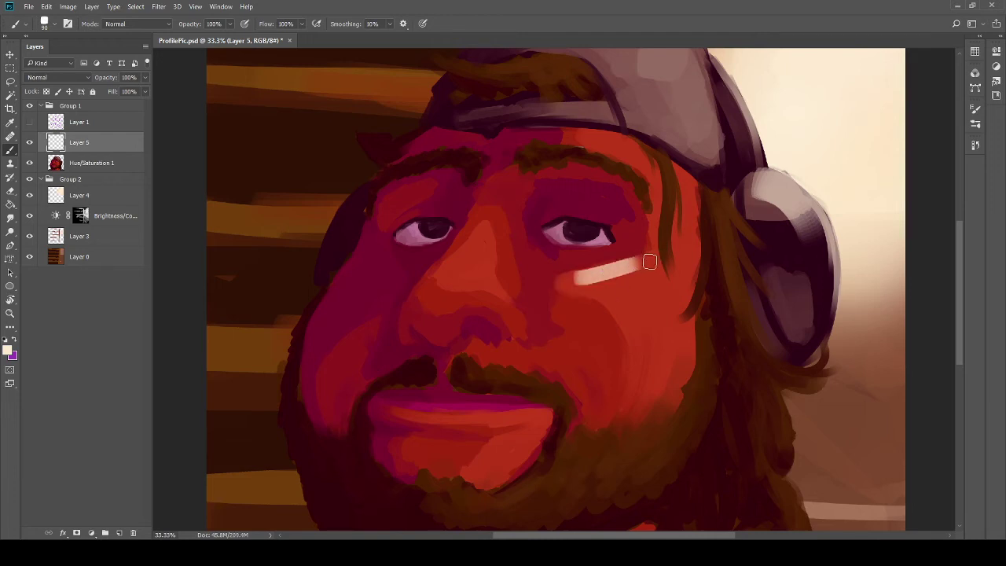
key("ctrl+z")
Step: Sample a salmon blend from a faint cream stroke and paint highlights on the lit cheekbone, forehead and temple with the brush at 90
left_click_drag(586, 281, 647, 262)
key("i")
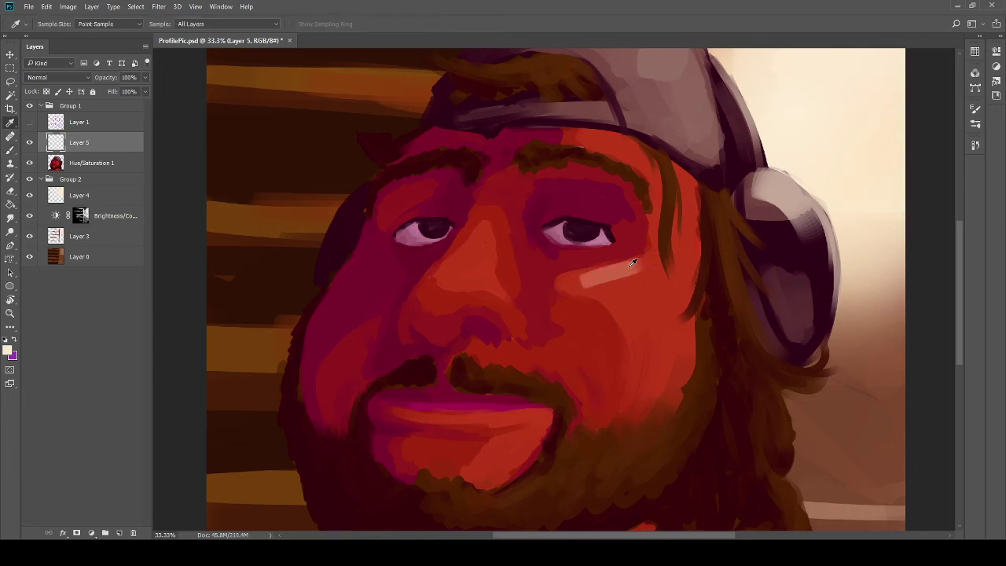
key("b")
left_click_drag(586, 282, 646, 262)
key("ctrl+z")
key("i")
left_click(612, 268)
key("b")
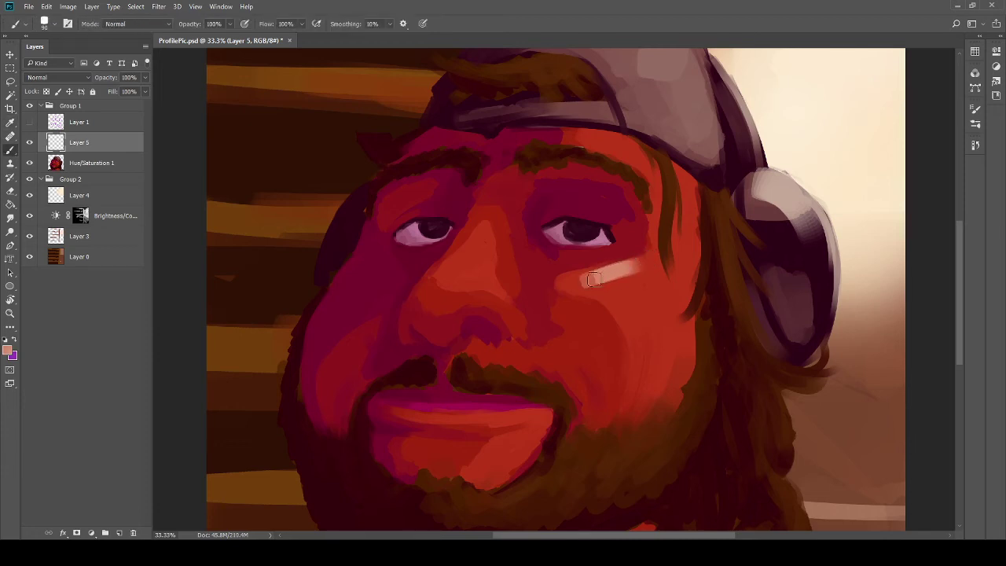
mouse_move(594, 281)
left_mouse_down()
mouse_move(569, 282)
mouse_move(629, 265)
mouse_move(609, 281)
mouse_move(586, 279)
mouse_move(587, 290)
mouse_move(570, 284)
mouse_move(647, 263)
left_mouse_up()
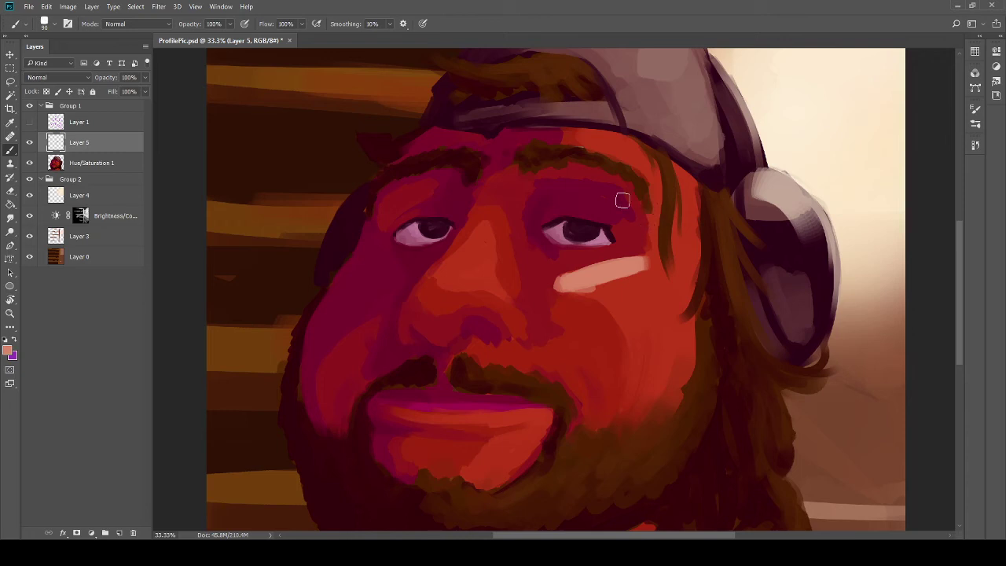
mouse_move(572, 139)
left_mouse_down()
mouse_move(618, 146)
mouse_move(669, 184)
mouse_move(543, 206)
mouse_move(510, 240)
mouse_move(524, 197)
mouse_move(543, 228)
mouse_move(549, 287)
mouse_move(539, 267)
left_mouse_up()
left_click_drag(498, 349, 508, 334)
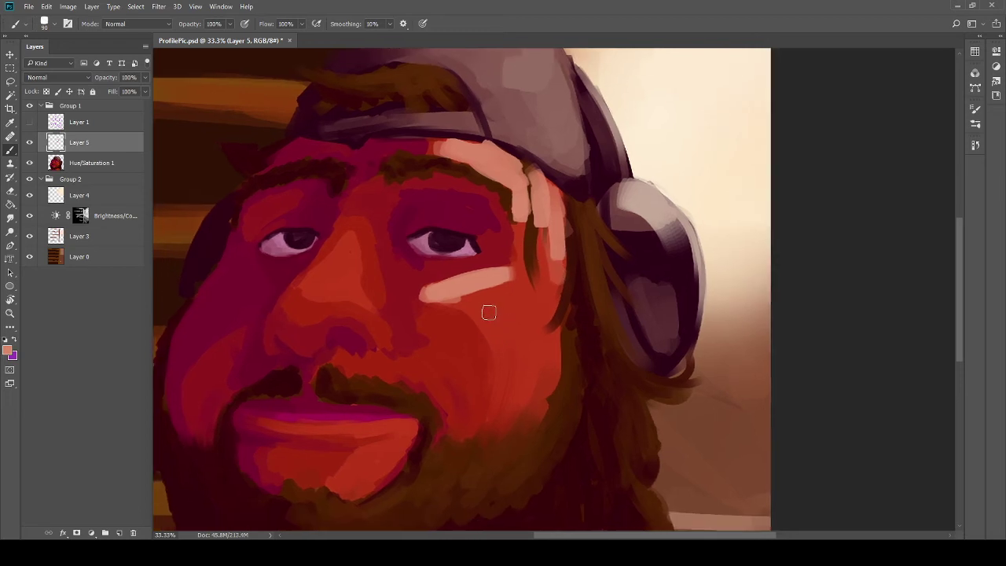
Step: Widen the salmon highlight across the lit cheekbone and join it to the temple
mouse_move(462, 297)
left_mouse_down()
mouse_move(498, 327)
mouse_move(479, 319)
mouse_move(499, 327)
mouse_move(485, 316)
mouse_move(506, 316)
mouse_move(488, 308)
mouse_move(501, 280)
mouse_move(494, 309)
mouse_move(532, 296)
mouse_move(512, 279)
mouse_move(554, 256)
left_mouse_up()
left_click_drag(472, 247, 578, 278)
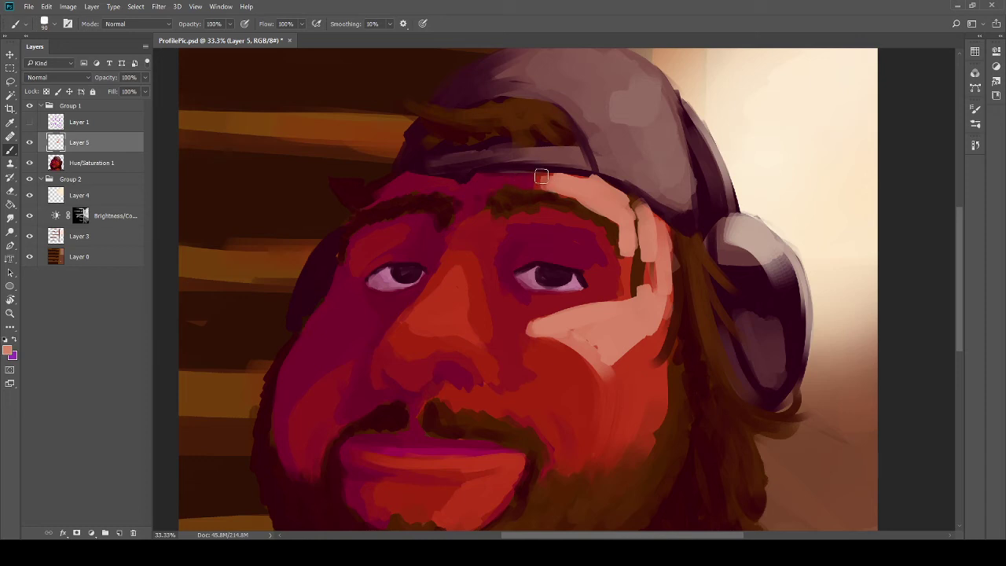
left_click_drag(578, 245, 528, 128)
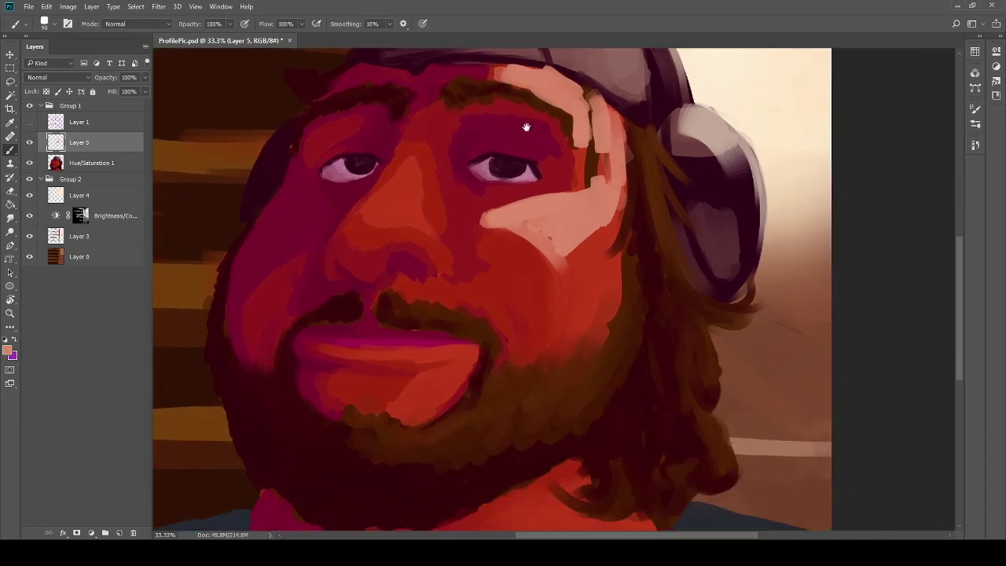
Step: Sample mid-tone reds from the lit cheek and blend the highlight down towards the beard
mouse_move(537, 278)
left_mouse_down()
mouse_move(519, 260)
mouse_move(469, 267)
mouse_move(485, 288)
mouse_move(490, 240)
mouse_move(500, 283)
mouse_move(474, 325)
mouse_move(485, 231)
mouse_move(461, 254)
mouse_move(469, 240)
mouse_move(460, 248)
mouse_move(436, 233)
mouse_move(475, 235)
mouse_move(497, 220)
mouse_move(516, 231)
mouse_move(503, 239)
mouse_move(490, 227)
mouse_move(463, 268)
mouse_move(477, 281)
mouse_move(460, 262)
mouse_move(465, 291)
left_mouse_up()
left_click(489, 254, "alt")
left_click(443, 223, "alt")
left_click(478, 274, "alt")
left_click_drag(499, 236, 506, 264)
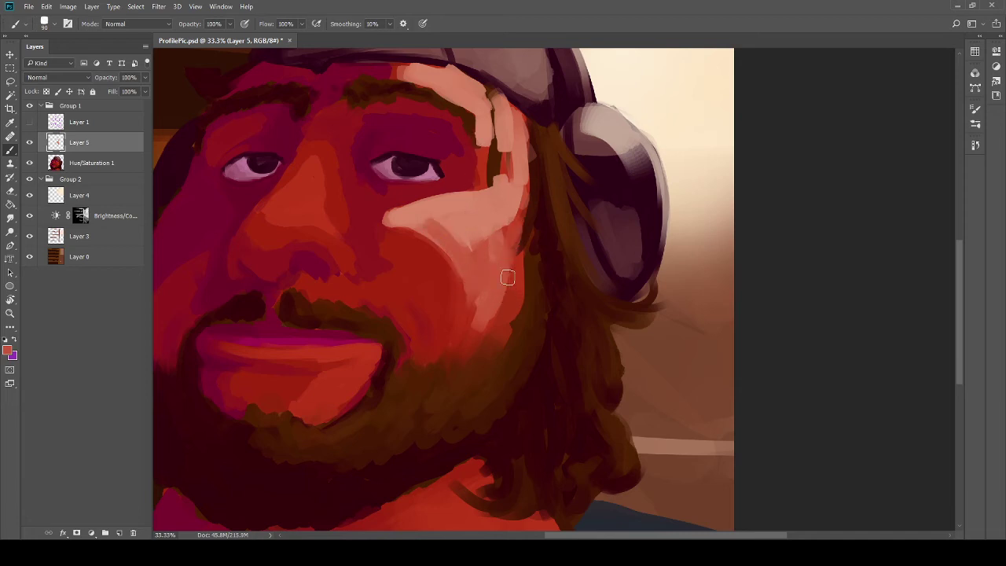
mouse_move(505, 271)
left_mouse_down()
mouse_move(487, 336)
mouse_move(502, 246)
left_mouse_up()
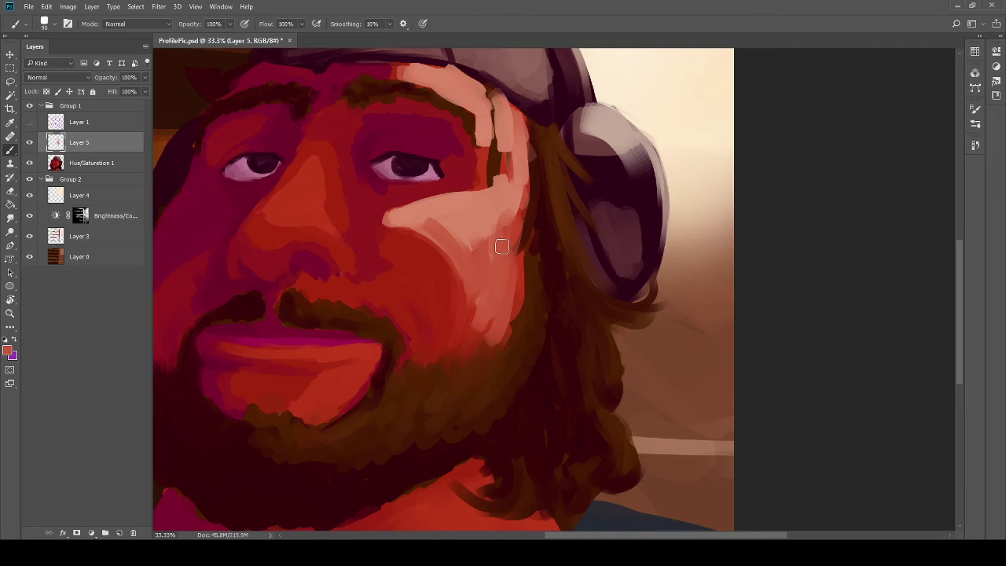
scroll(506, 297, "down", 3)
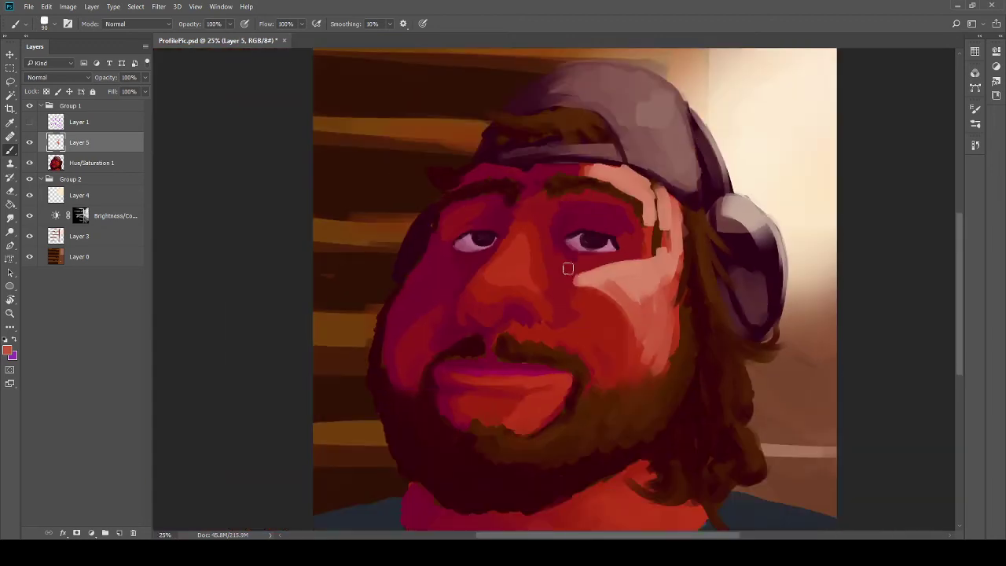
scroll(568, 267, "up", 1)
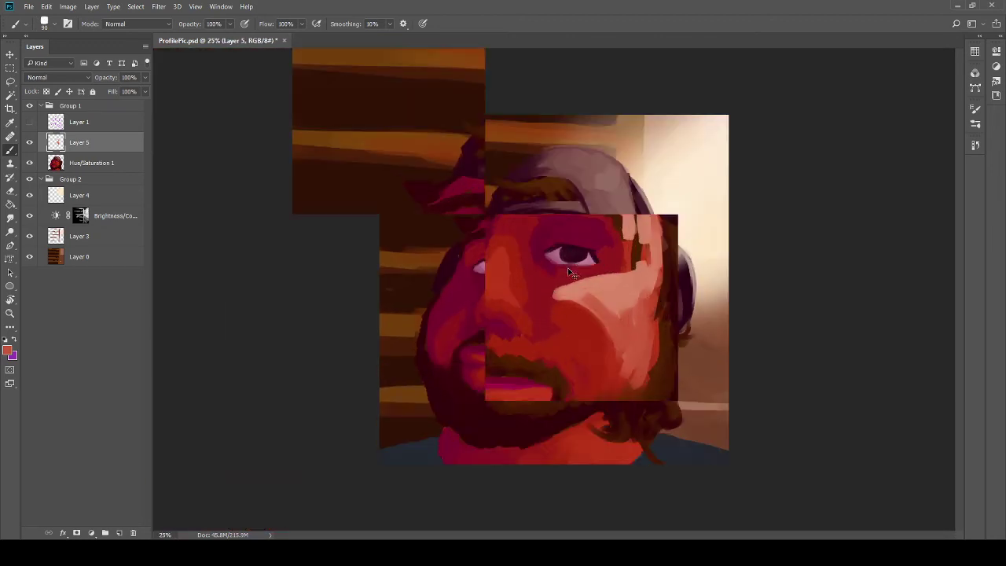
left_click_drag(568, 267, 471, 270)
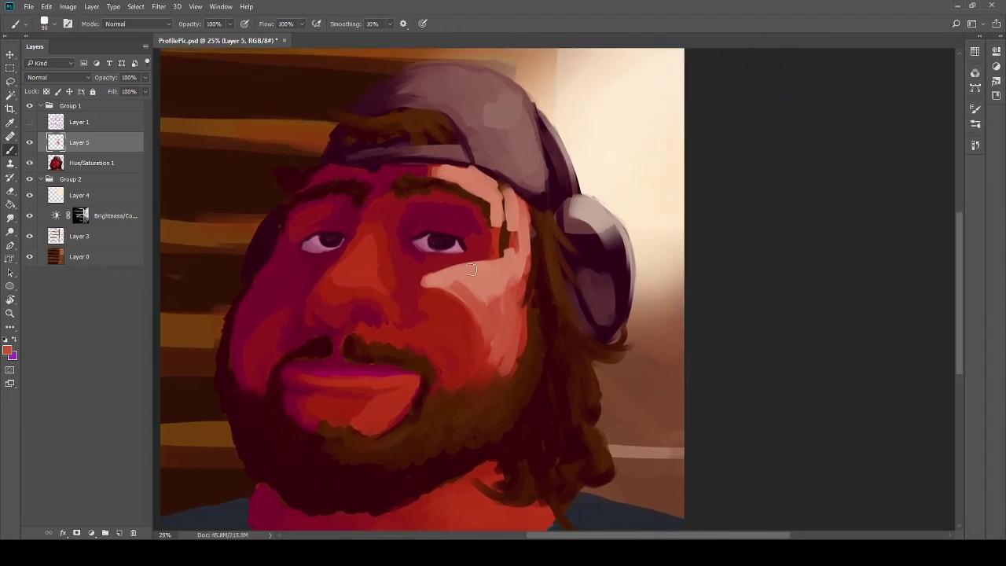
Step: Erase all the highlights from the cheek, temple and forehead on Layer 5
key("e")
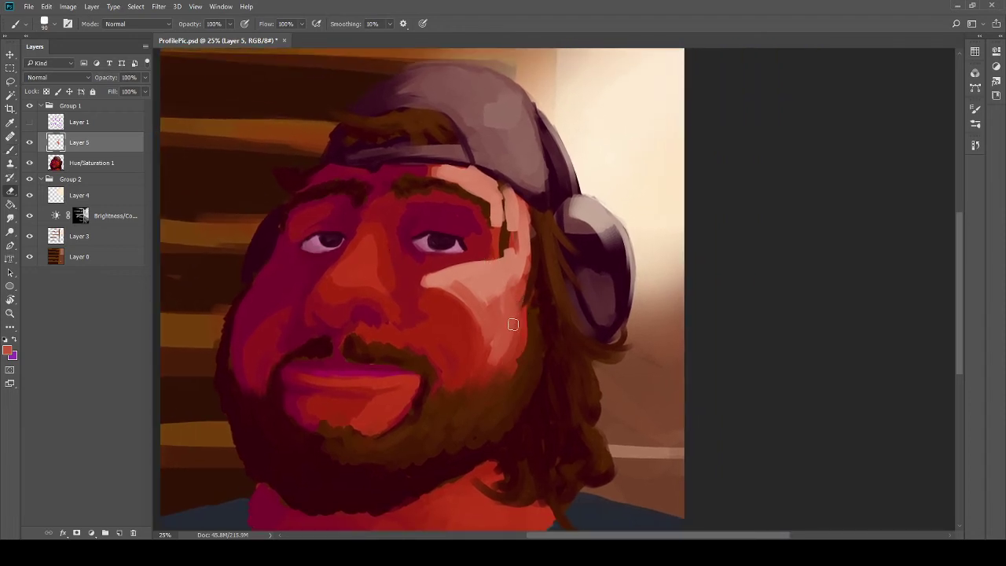
mouse_move(451, 388)
left_mouse_down()
mouse_move(547, 305)
mouse_move(482, 333)
mouse_move(529, 282)
mouse_move(437, 329)
mouse_move(554, 242)
mouse_move(475, 318)
mouse_move(426, 309)
left_mouse_up()
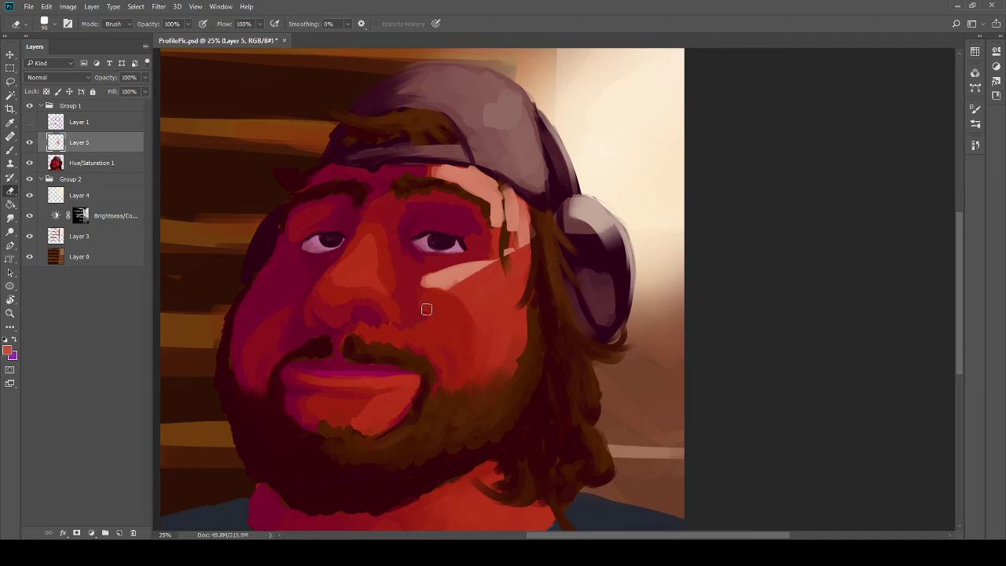
mouse_move(464, 282)
left_mouse_down()
mouse_move(456, 196)
mouse_move(415, 187)
mouse_move(471, 127)
left_mouse_up()
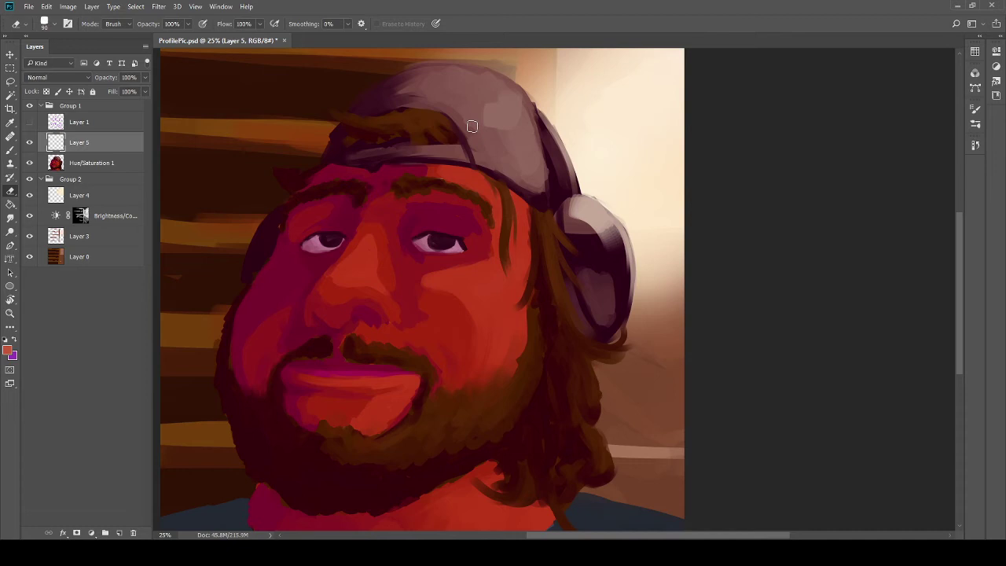
mouse_move(380, 280)
left_mouse_down()
mouse_move(550, 213)
mouse_move(514, 215)
mouse_move(535, 236)
mouse_move(511, 285)
mouse_move(539, 292)
mouse_move(527, 299)
mouse_move(521, 254)
mouse_move(512, 267)
mouse_move(521, 285)
mouse_move(469, 279)
left_mouse_up()
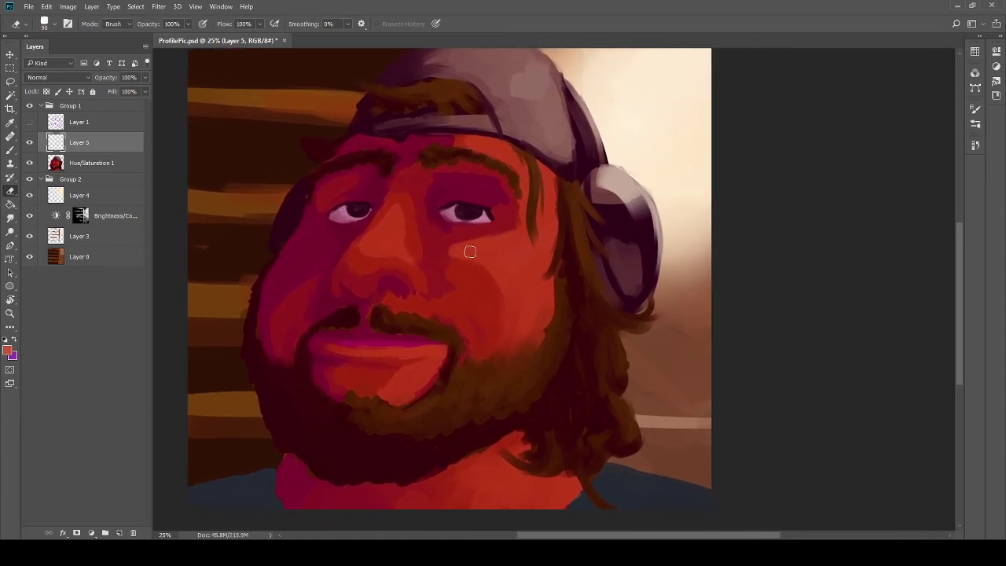
Step: Sample cream from the bright wall and try soft highlights on the cheekbone, temple, forehead and nose with a 200 px brush
key("b")
left_click(644, 117, "alt")
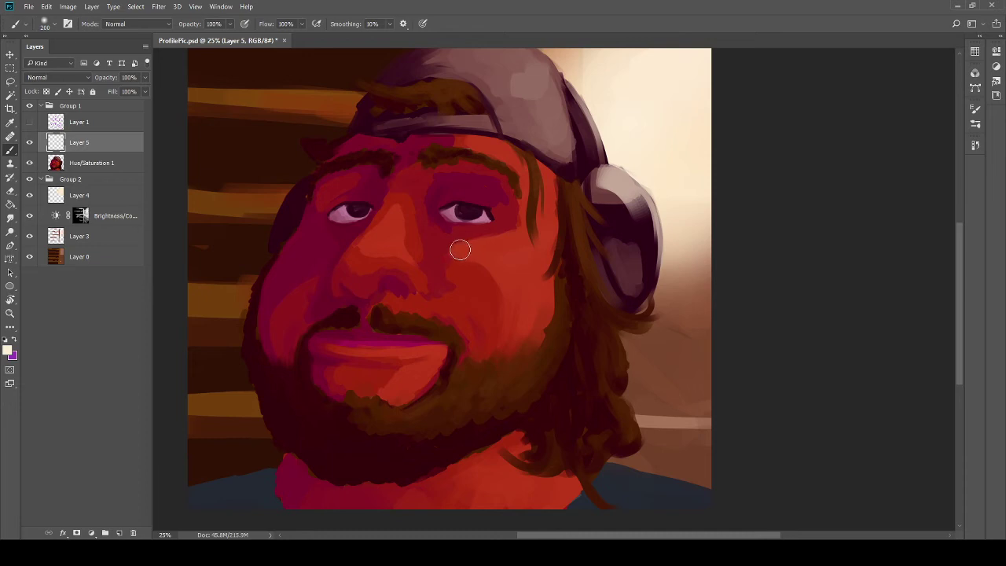
mouse_move(460, 252)
left_mouse_down()
mouse_move(559, 222)
mouse_move(492, 246)
mouse_move(534, 219)
mouse_move(525, 238)
mouse_move(525, 265)
left_mouse_up()
key("ctrl+z")
key("ctrl+z")
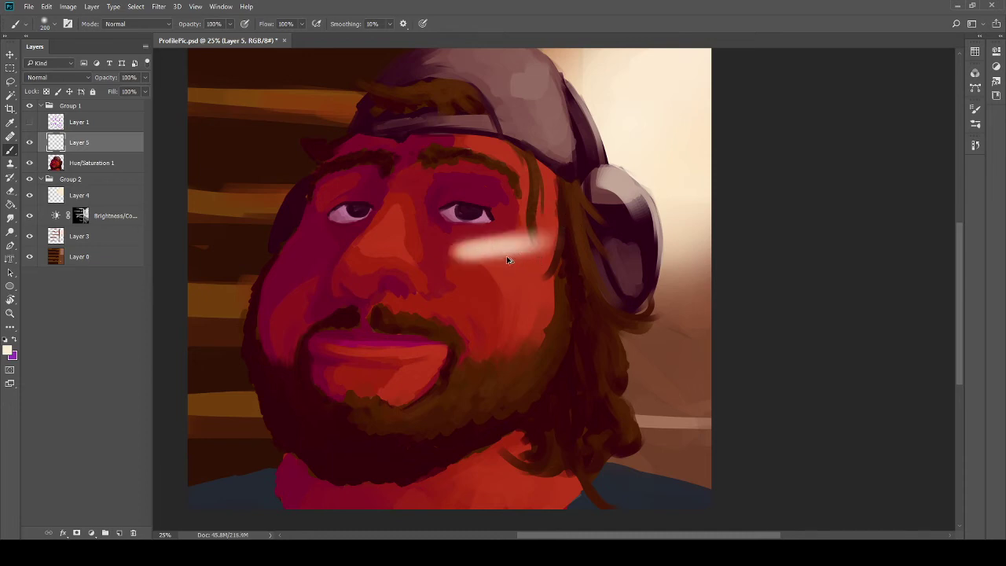
key("ctrl+z")
mouse_move(467, 254)
left_mouse_down()
mouse_move(522, 243)
mouse_move(473, 248)
mouse_move(538, 229)
mouse_move(524, 235)
mouse_move(523, 159)
mouse_move(467, 142)
mouse_move(517, 162)
mouse_move(546, 212)
mouse_move(545, 184)
mouse_move(543, 230)
mouse_move(496, 251)
mouse_move(525, 244)
mouse_move(512, 242)
mouse_move(533, 187)
mouse_move(540, 195)
mouse_move(519, 267)
mouse_move(508, 272)
mouse_move(536, 250)
mouse_move(522, 297)
mouse_move(479, 221)
mouse_move(524, 296)
mouse_move(535, 279)
mouse_move(548, 289)
mouse_move(546, 111)
mouse_move(548, 273)
mouse_move(528, 160)
mouse_move(532, 287)
mouse_move(536, 239)
mouse_move(520, 271)
left_mouse_up()
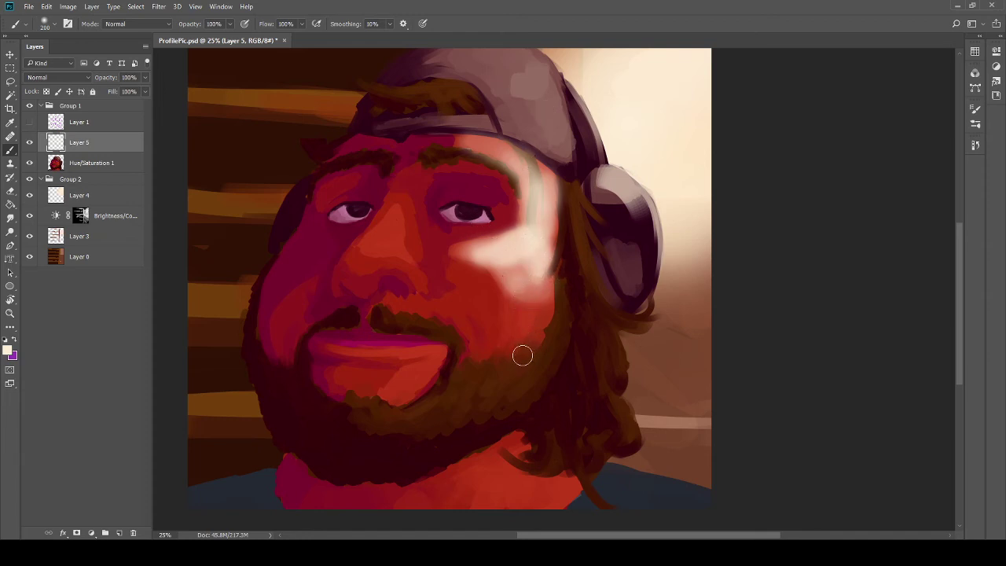
mouse_move(504, 341)
left_mouse_down()
mouse_move(558, 330)
mouse_move(481, 263)
left_mouse_up()
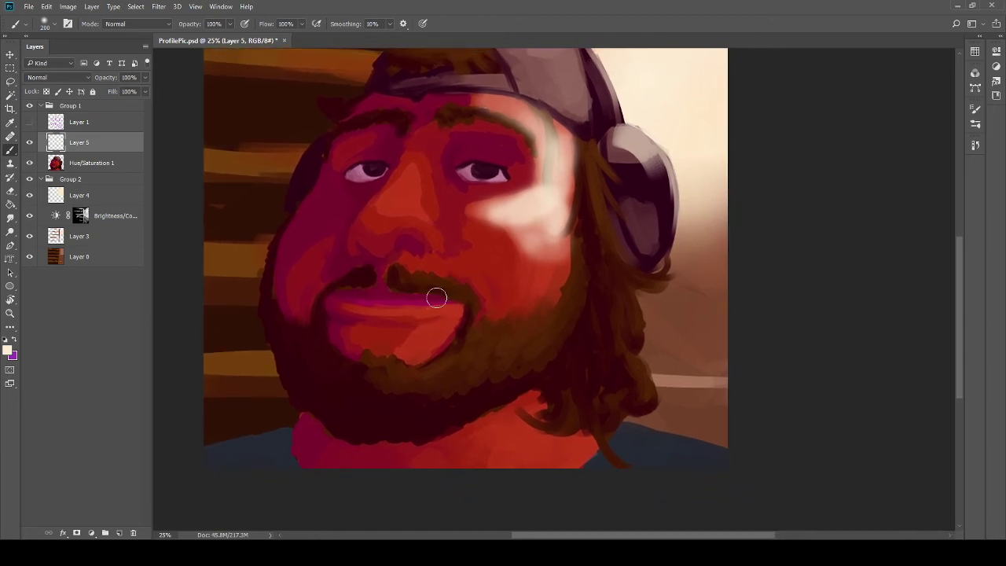
left_click_drag(436, 294, 466, 346)
left_click_drag(420, 267, 430, 281)
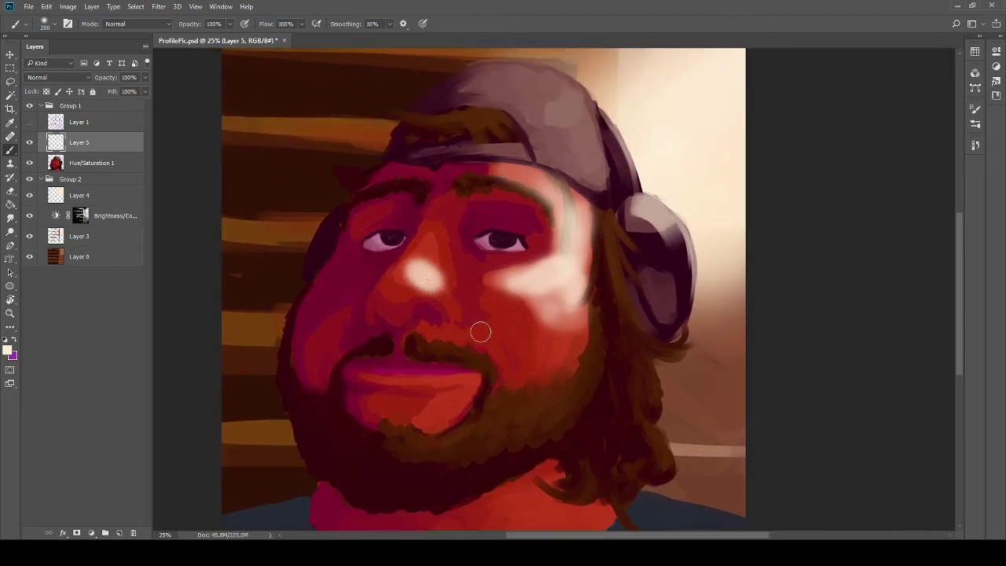
Step: Undo all the soft cream highlights on the face
key("ctrl+z")
key("ctrl+z")
key("ctrl+z")
key("ctrl+z")
key("ctrl+z")
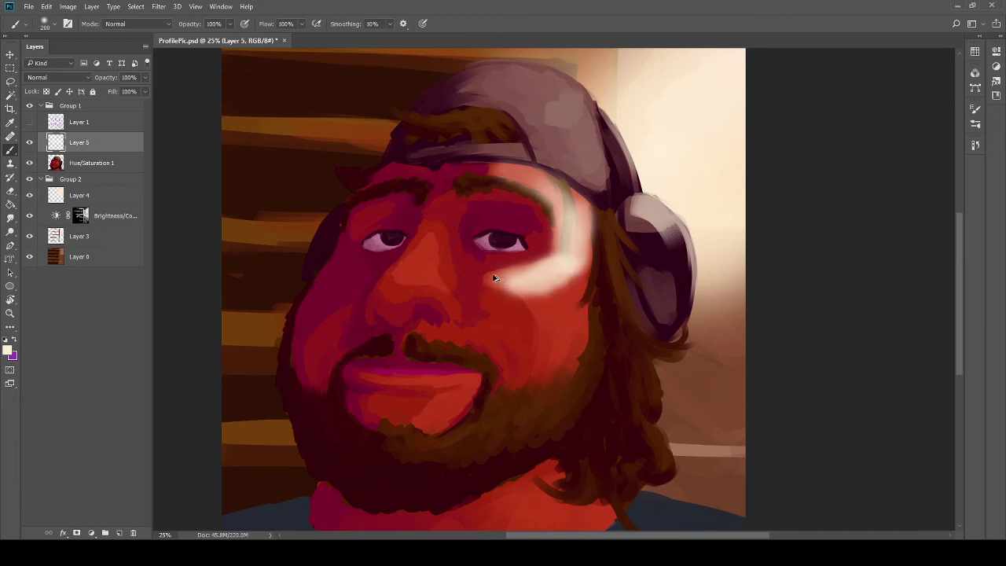
key("ctrl+z")
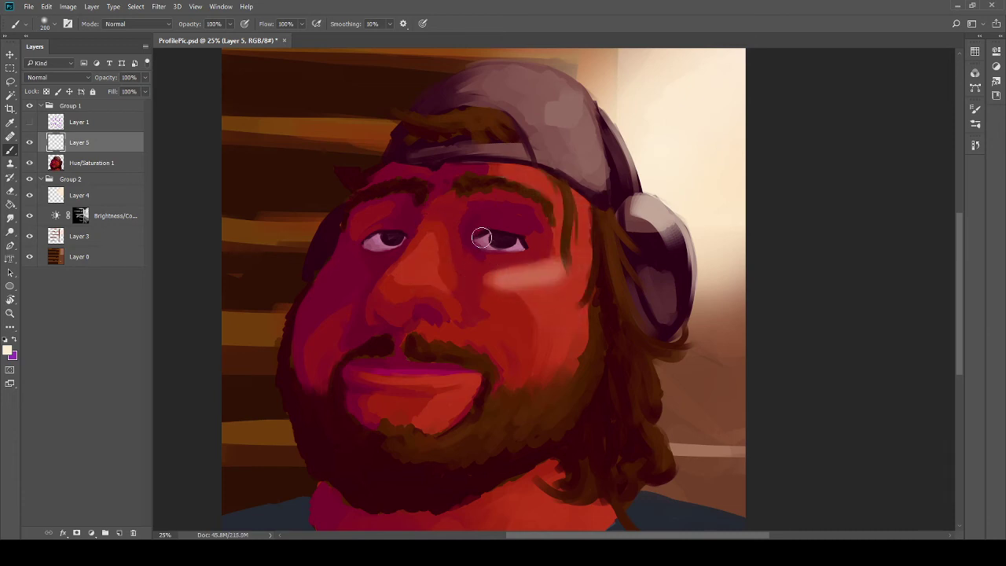
key("ctrl+z")
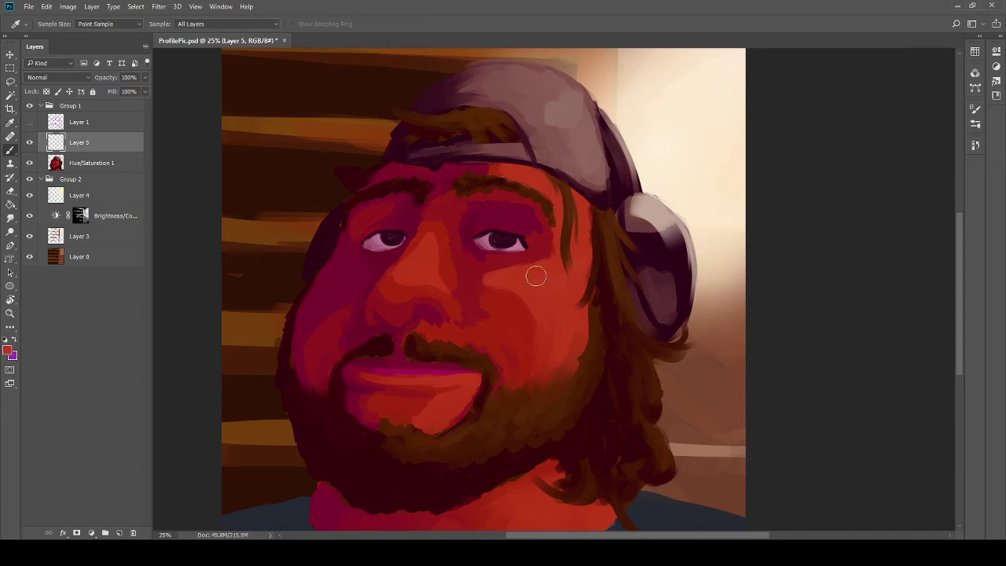
Step: Sample cream from the bright wall, reduce the harder brush to 100 and try a highlight on the nose
left_click(534, 275, "alt")
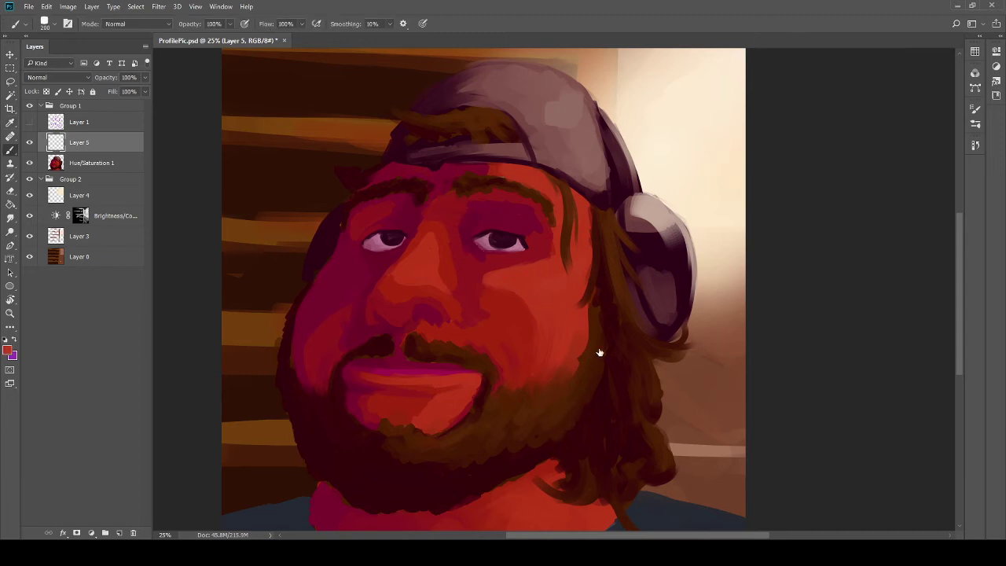
left_click(677, 199, "alt")
key("bracketleft")
key("bracketleft")
key("bracketleft")
key("bracketleft")
left_click_drag(405, 265, 445, 296)
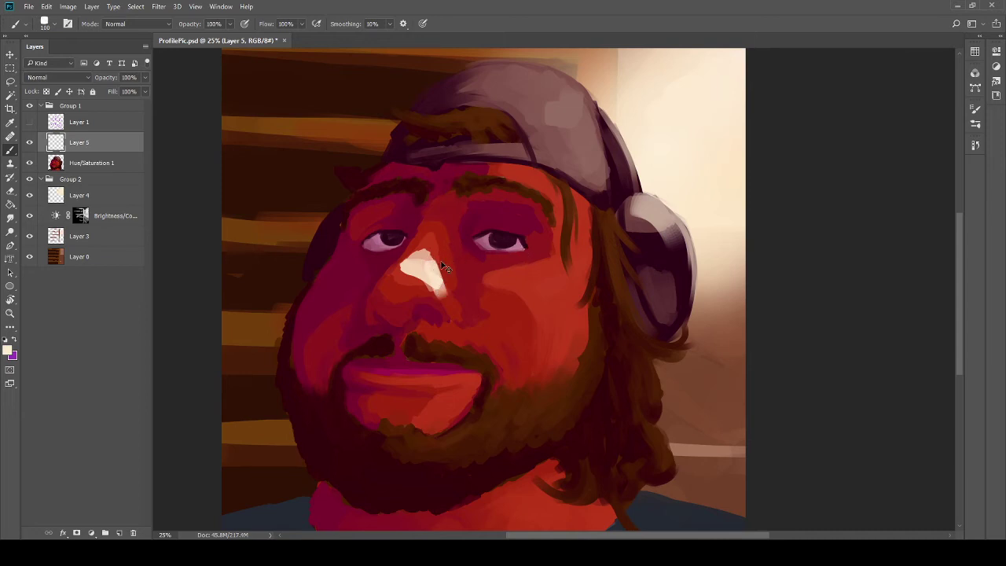
key("ctrl+z")
Step: Dab faint cream on the nose, sample the salmon blend and paint the nose highlight
left_click_drag(419, 268, 424, 266)
left_click_drag(418, 269, 428, 263)
key("i")
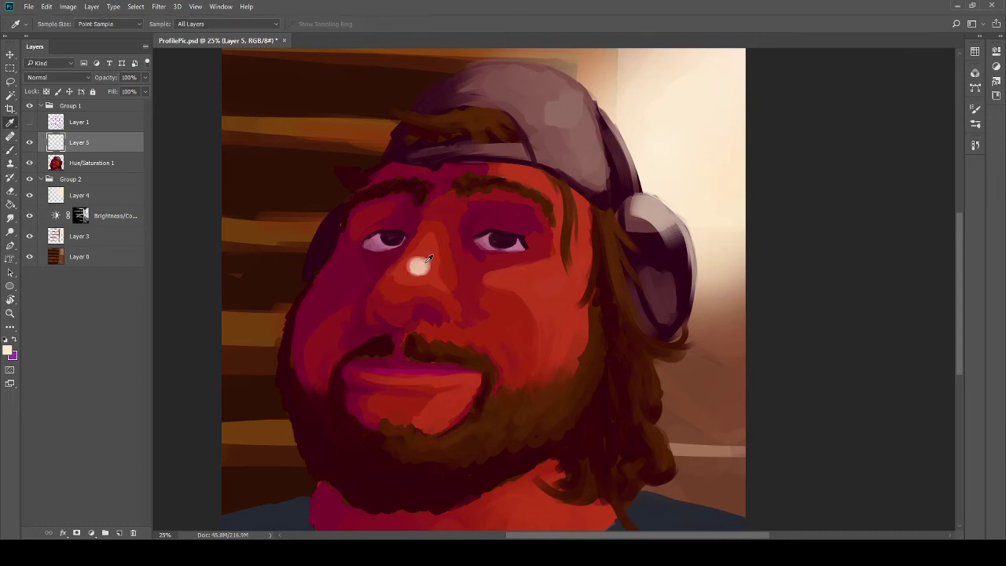
key("b")
mouse_move(424, 265)
left_mouse_down()
mouse_move(412, 264)
mouse_move(441, 284)
mouse_move(428, 263)
left_mouse_up()
Step: Paint salmon highlights on the lit cheekbone, along the forehead under the cap and down the temple
mouse_move(511, 279)
left_mouse_down()
mouse_move(536, 267)
mouse_move(572, 257)
mouse_move(497, 276)
mouse_move(517, 276)
mouse_move(508, 277)
mouse_move(549, 318)
mouse_move(535, 300)
mouse_move(554, 312)
mouse_move(564, 297)
mouse_move(571, 308)
mouse_move(562, 287)
mouse_move(537, 283)
mouse_move(564, 264)
mouse_move(559, 290)
mouse_move(590, 260)
left_mouse_up()
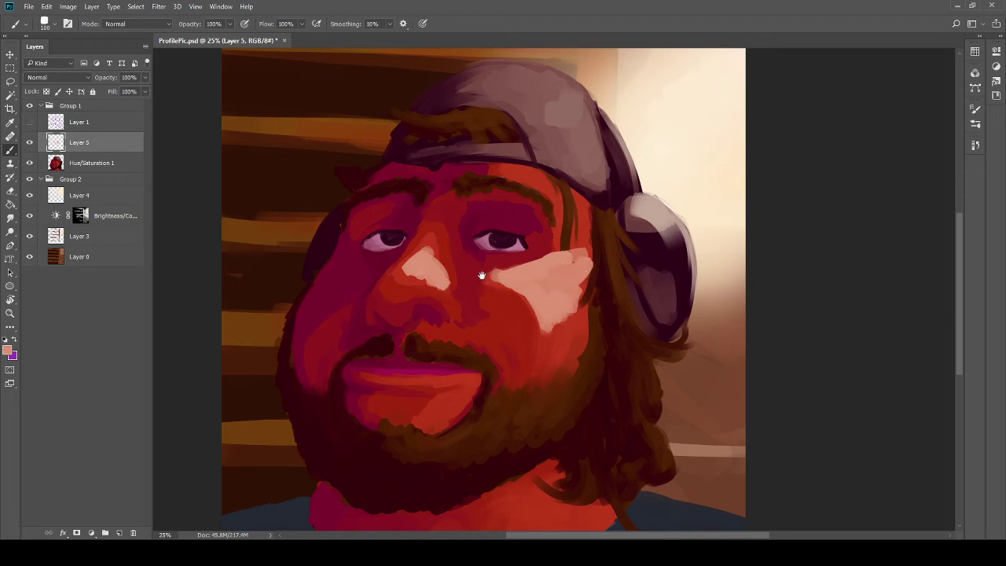
mouse_move(483, 272)
left_mouse_down()
mouse_move(465, 260)
mouse_move(427, 168)
mouse_move(464, 220)
mouse_move(458, 190)
mouse_move(413, 258)
left_mouse_up()
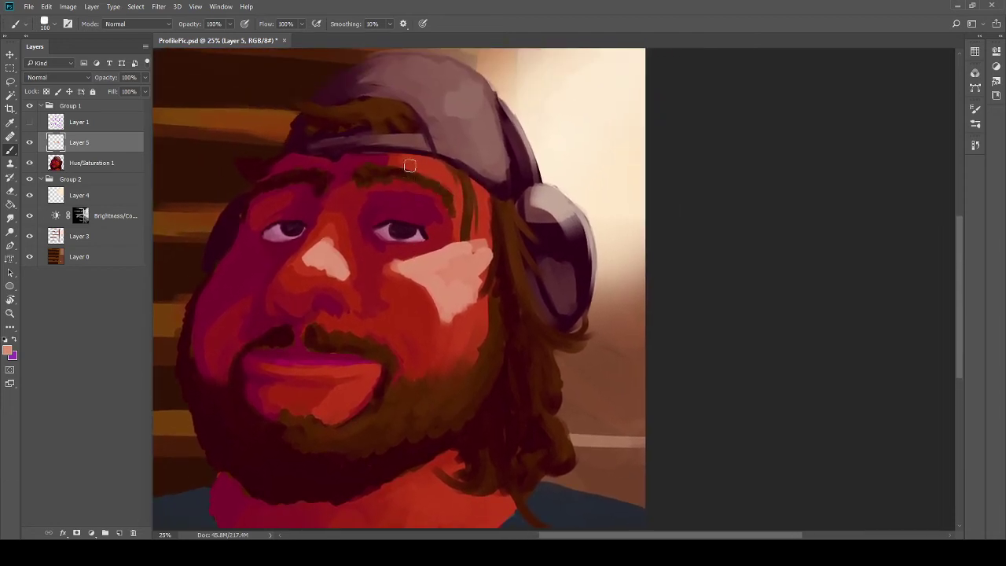
mouse_move(443, 179)
left_mouse_down()
mouse_move(399, 161)
mouse_move(423, 163)
mouse_move(463, 196)
mouse_move(459, 206)
mouse_move(470, 192)
mouse_move(458, 212)
mouse_move(474, 209)
mouse_move(471, 229)
mouse_move(496, 235)
mouse_move(465, 215)
mouse_move(459, 175)
mouse_move(459, 246)
left_mouse_up()
key("e")
left_click_drag(424, 348, 518, 251)
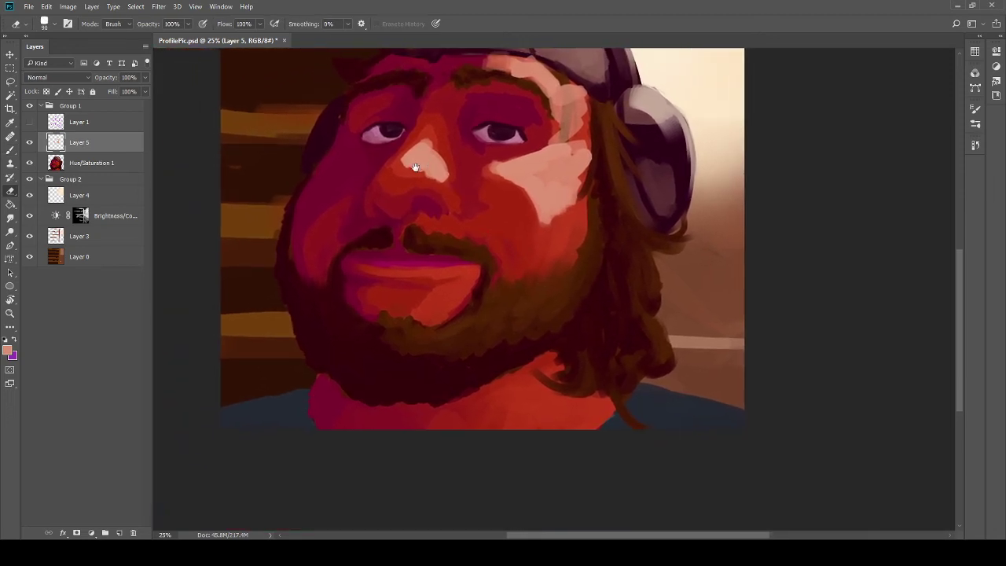
Step: Sample reds and salmon from the lit cheek and streak the highlight's lower edge down towards the beard
key("i")
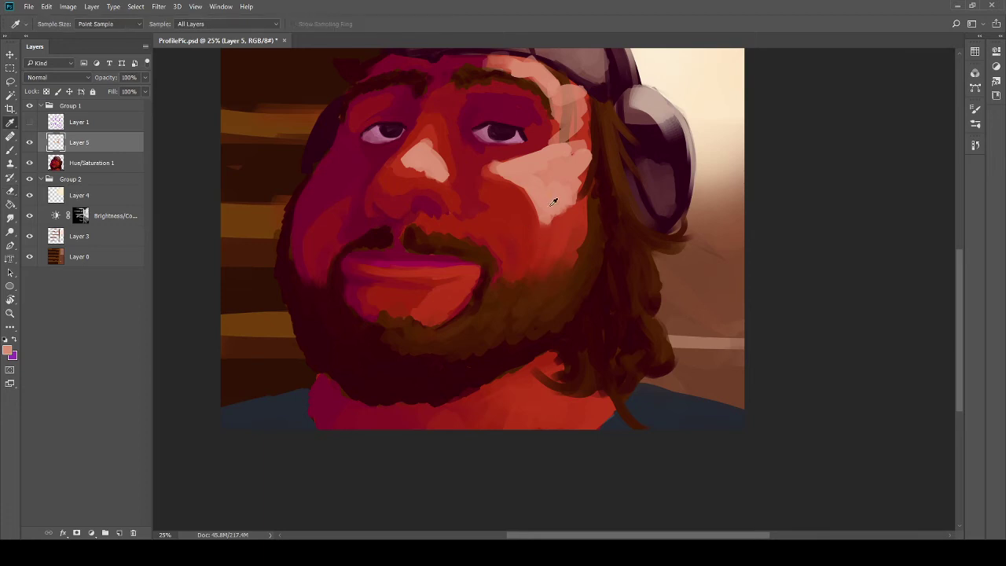
left_click(532, 208)
key("b")
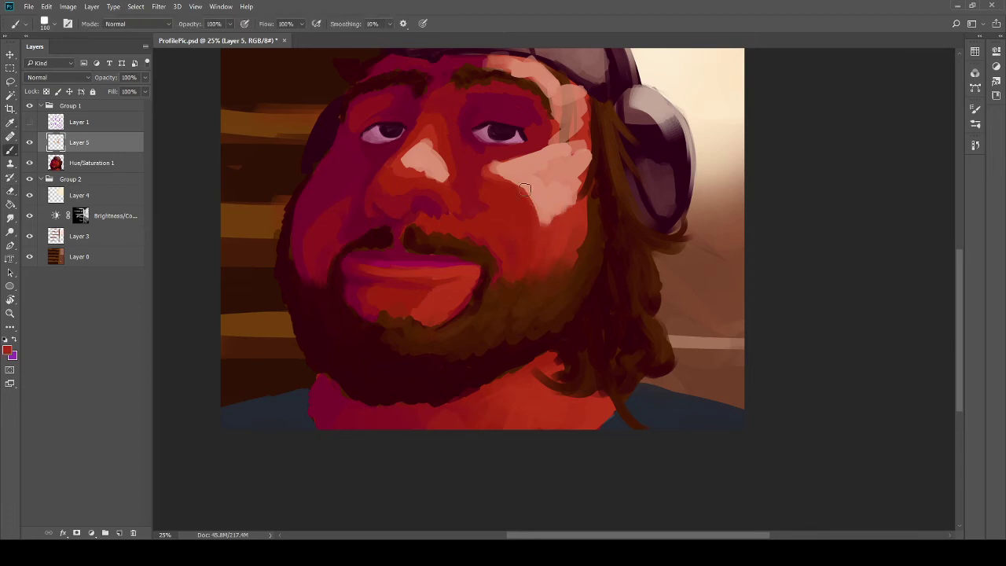
mouse_move(512, 186)
left_mouse_down()
mouse_move(568, 236)
mouse_move(573, 168)
mouse_move(555, 258)
mouse_move(561, 216)
mouse_move(534, 181)
mouse_move(558, 243)
mouse_move(545, 184)
mouse_move(548, 255)
mouse_move(551, 206)
left_mouse_up()
key("i")
left_click(557, 187)
key("b")
key("i")
left_click(553, 250)
key("b")
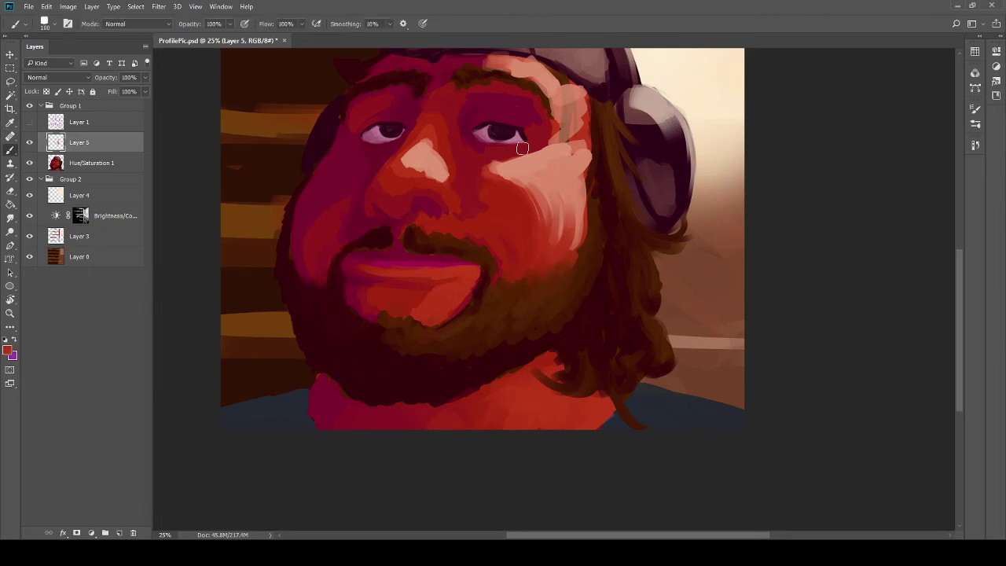
Step: Sample salmon from the cheek highlight and extend its inner tip under the eye towards the nose
key("i")
left_click(512, 171)
key("b")
mouse_move(512, 171)
left_mouse_down()
mouse_move(491, 170)
mouse_move(526, 157)
mouse_move(486, 177)
mouse_move(549, 202)
mouse_move(522, 193)
left_mouse_up()
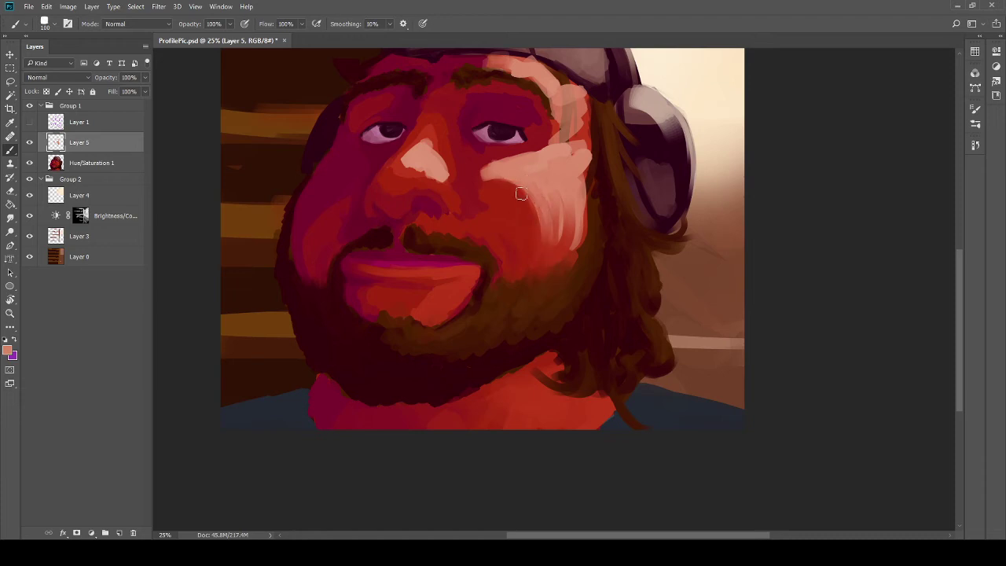
left_click_drag(524, 248, 611, 276)
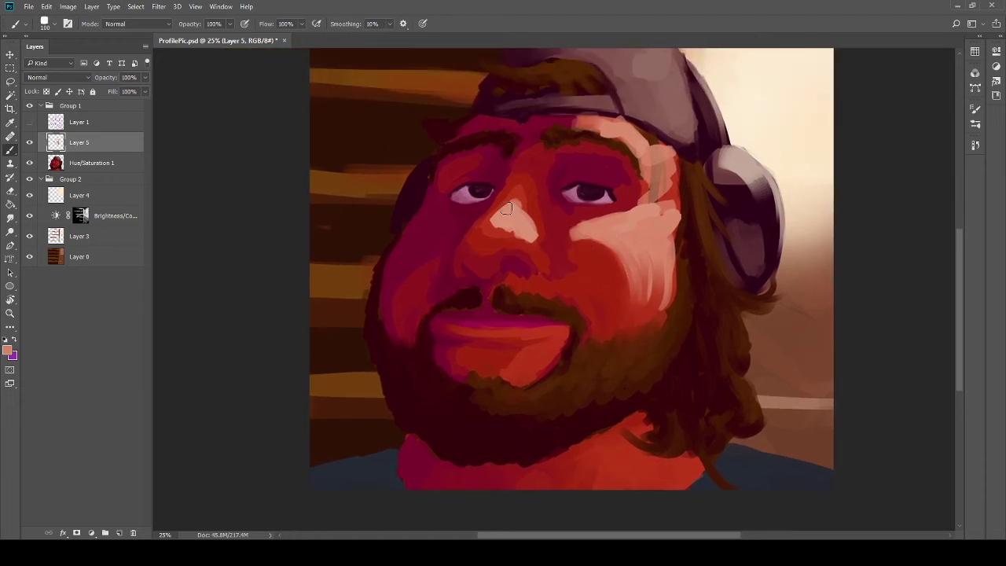
Step: Sample a dark red near the lit eye and blend the shading between the eye and the nose
key("i")
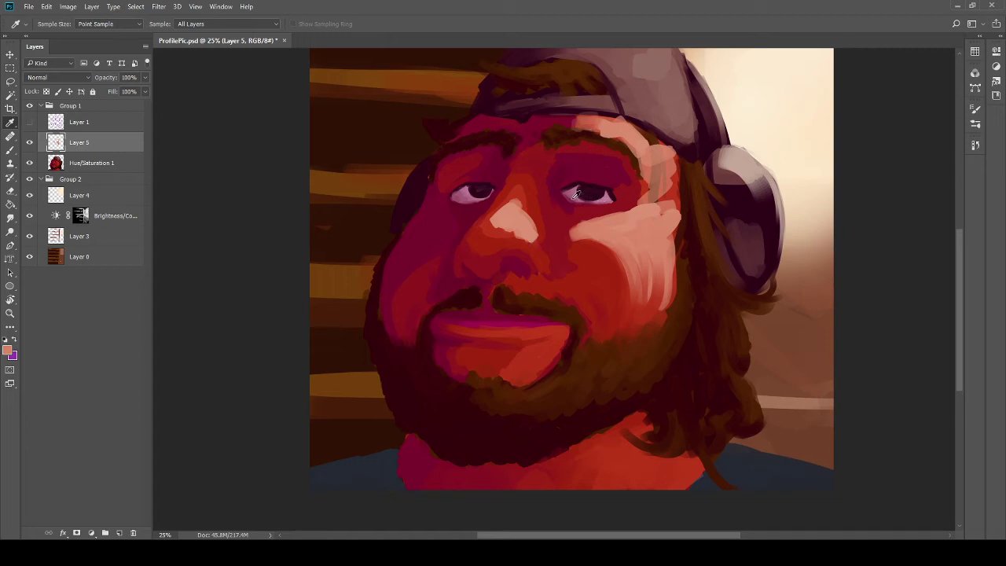
key("b")
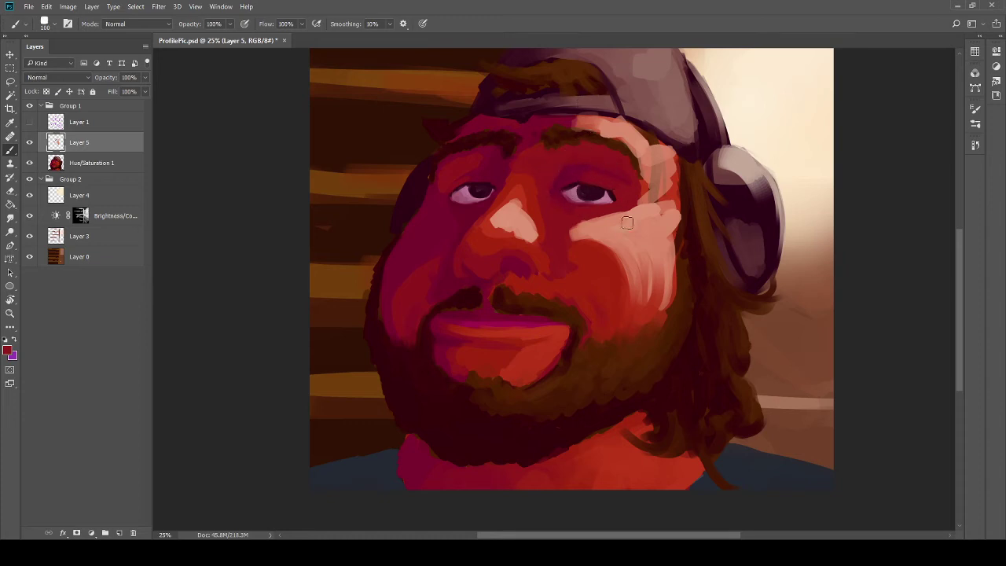
mouse_move(564, 301)
left_mouse_down()
mouse_move(563, 279)
mouse_move(584, 276)
mouse_move(572, 284)
left_mouse_up()
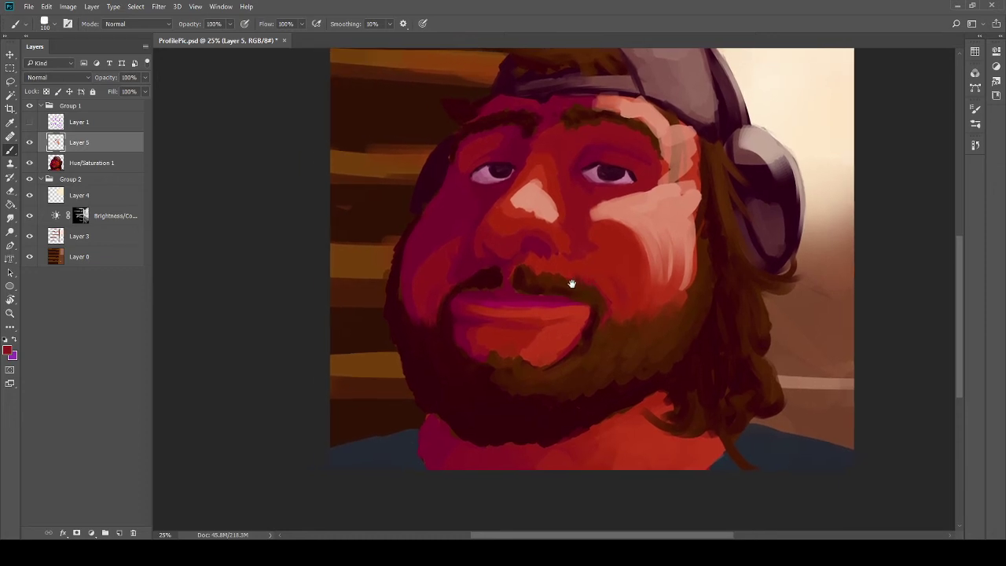
Step: Sample maroon tones around the shaded eye and soften the shading beneath it with a size 40 brush
key("i")
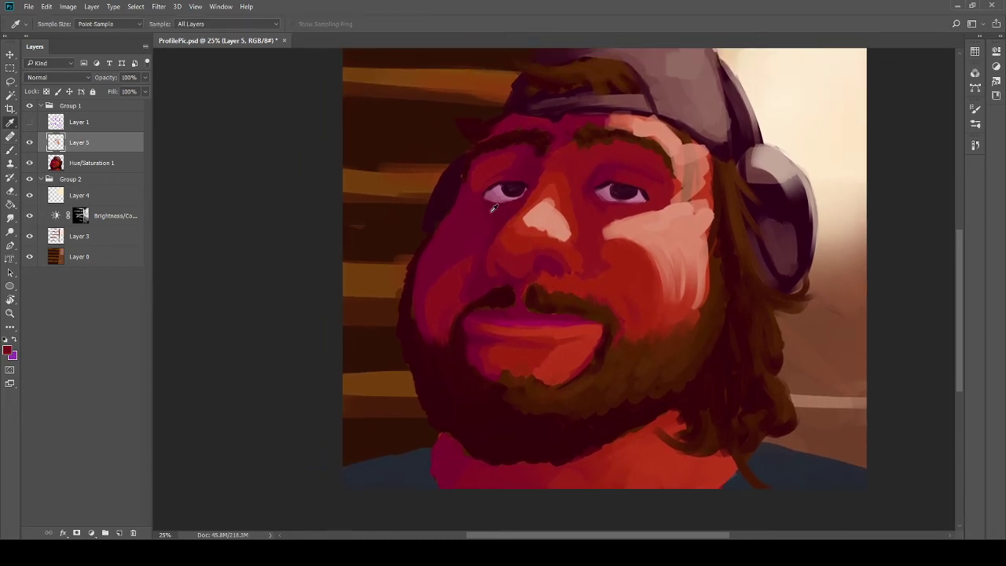
key("b")
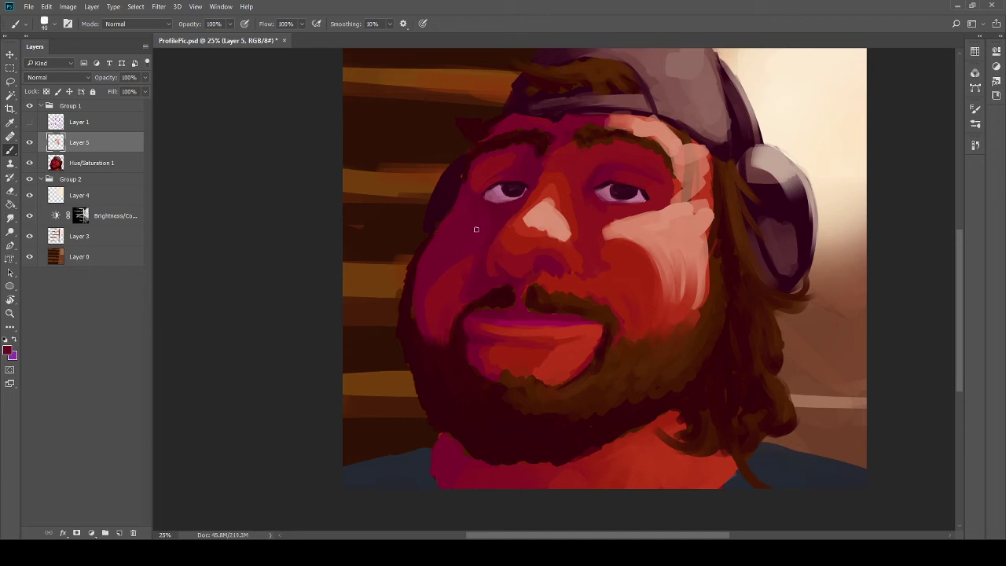
key("i")
key("b")
key("i")
key("b")
mouse_move(611, 195)
left_mouse_down()
mouse_move(567, 121)
mouse_move(556, 132)
mouse_move(571, 138)
mouse_move(601, 203)
left_mouse_up()
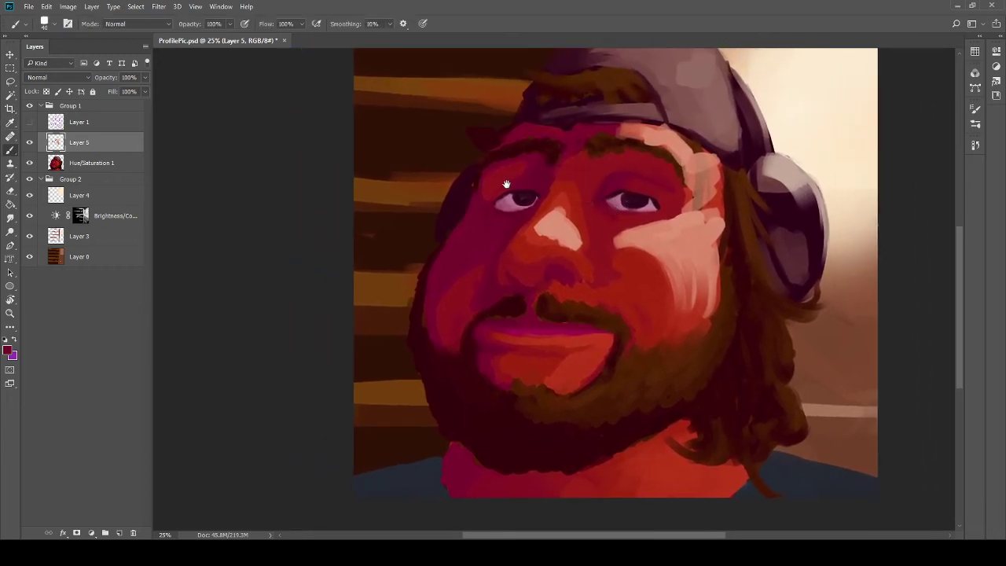
Step: Sample red from the shaded cheek and blend its upper edge into the purple shadow with a size 125 brush
key("i")
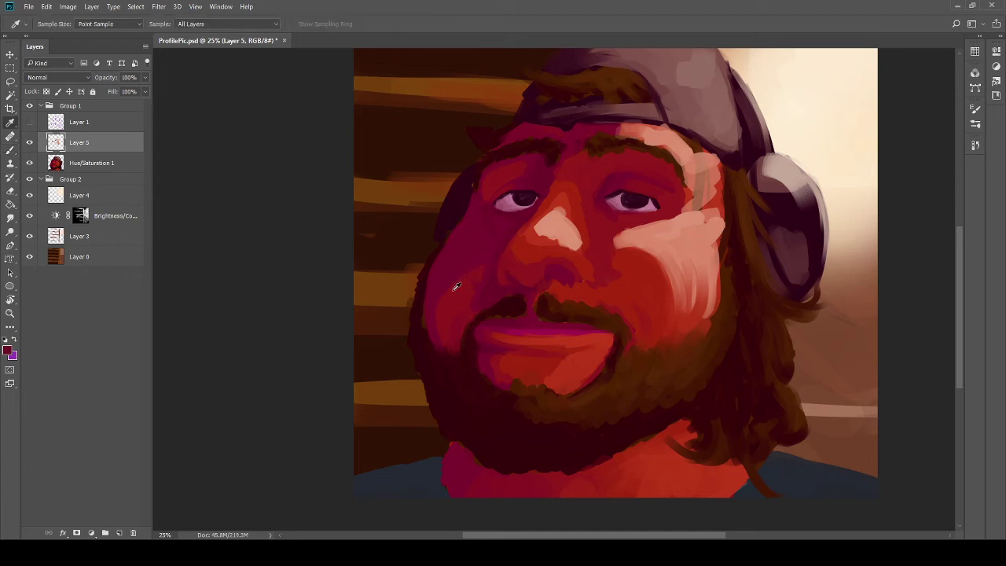
key("b")
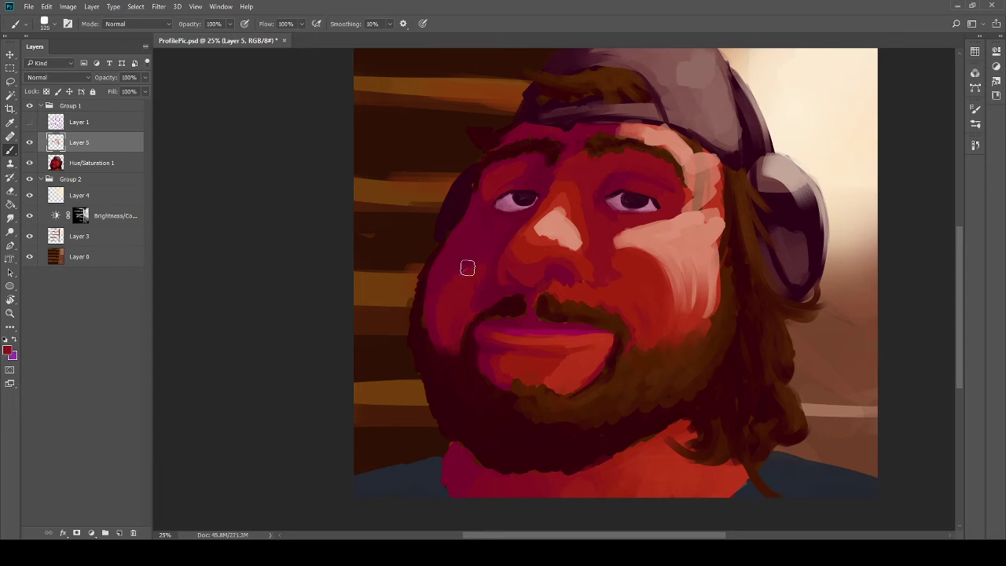
mouse_move(545, 260)
left_mouse_down()
mouse_move(523, 225)
mouse_move(544, 267)
mouse_move(501, 268)
left_mouse_up()
Step: Sample red and salmon from the lit cheek and smooth the inner tip of the cheekbone highlight
key("i")
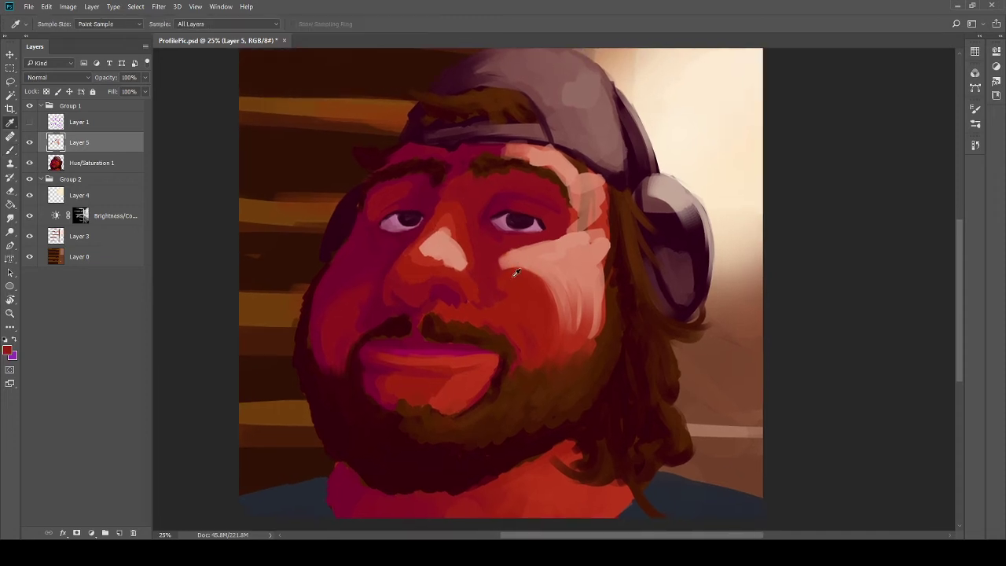
key("b")
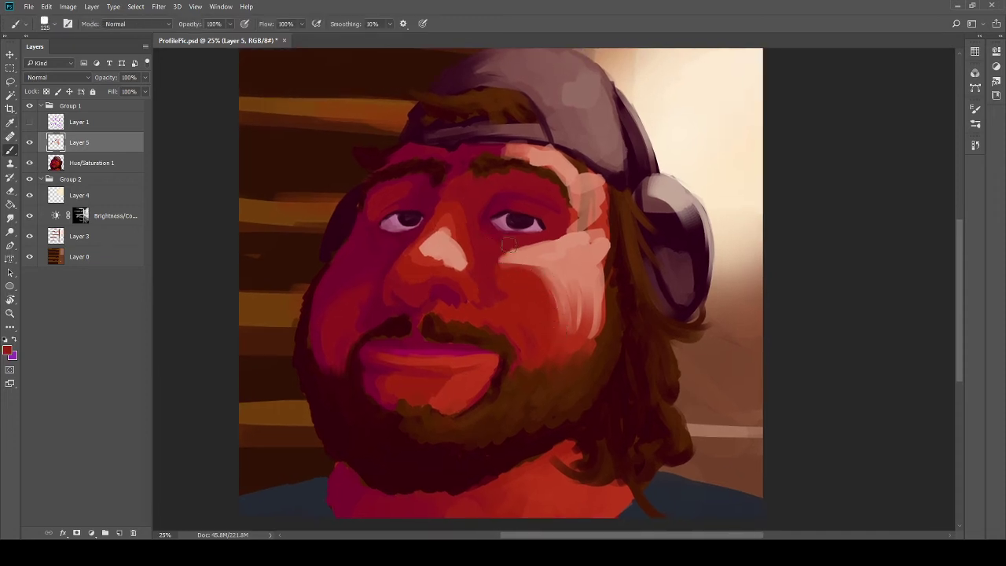
key("i")
left_click(539, 255)
key("b")
left_click_drag(507, 266, 542, 254)
left_click_drag(563, 297, 546, 263)
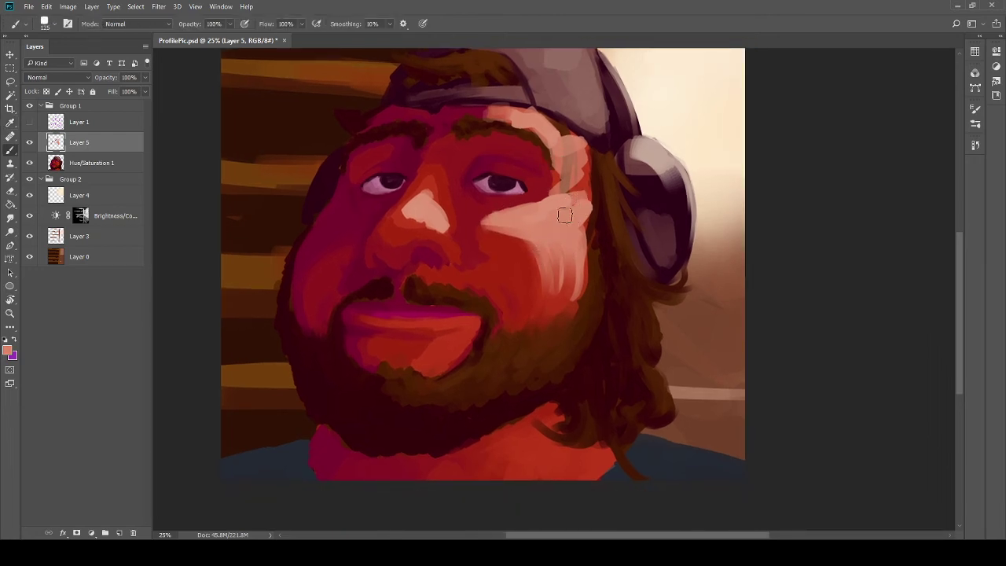
left_click_drag(572, 211, 594, 234)
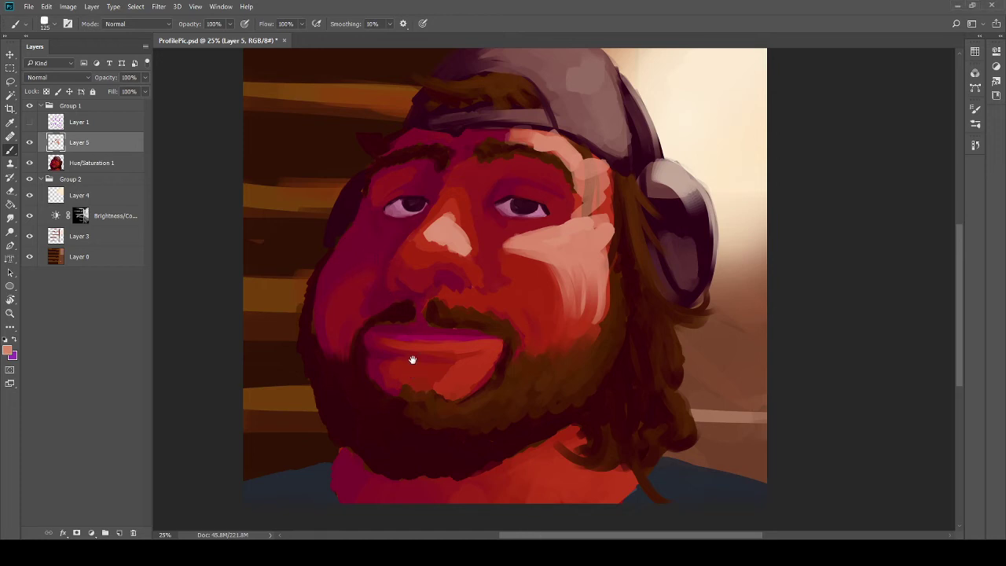
Step: Sample the cap's dark purple and extend its shaded edge over the wooden wall with a size 50 brush
mouse_move(412, 359)
left_mouse_down()
mouse_move(417, 337)
mouse_move(443, 333)
mouse_move(434, 332)
mouse_move(427, 349)
mouse_move(447, 354)
mouse_move(457, 323)
mouse_move(472, 314)
left_mouse_up()
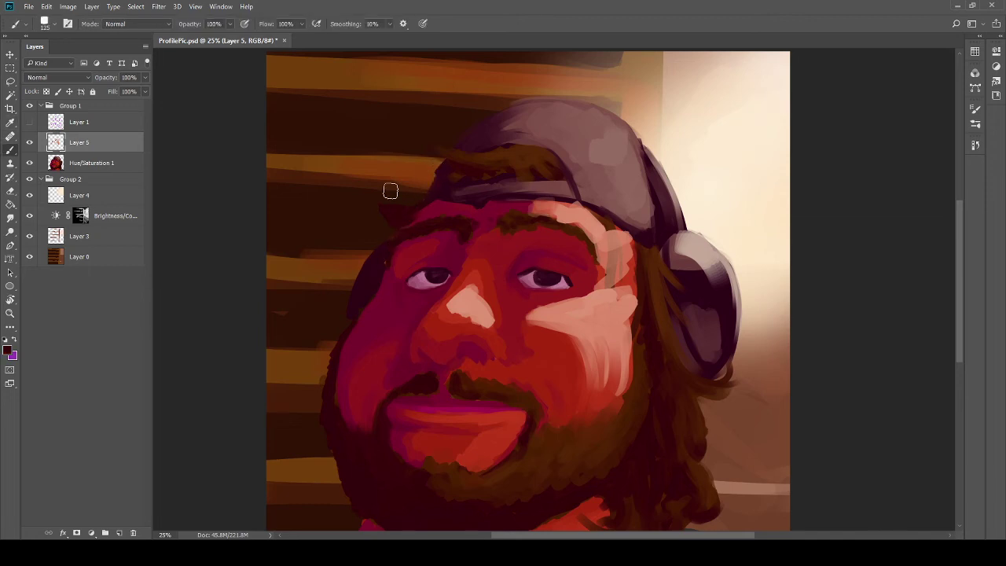
key("ctrl+plus")
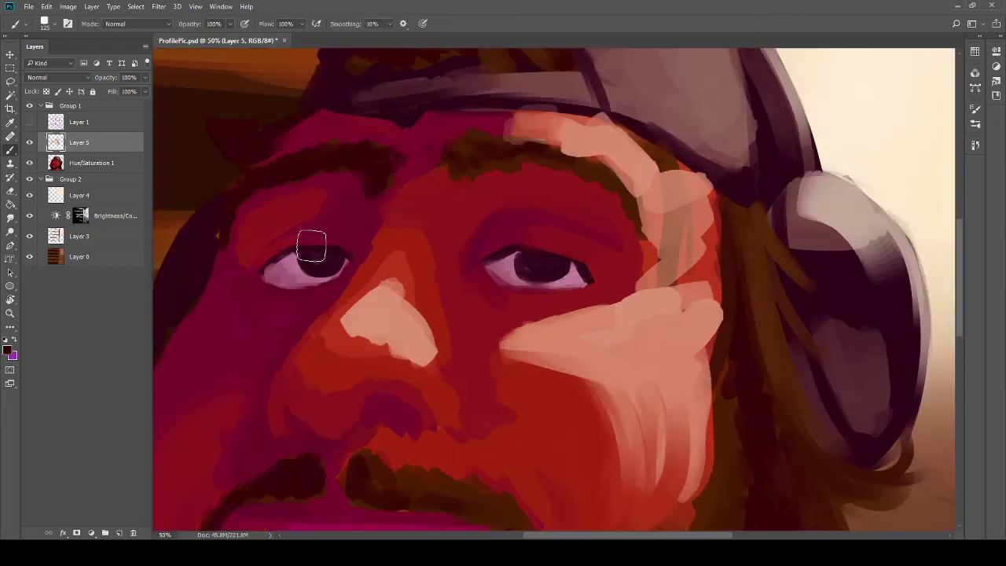
key("bracketleft")
key("bracketleft")
key("bracketleft")
key("bracketleft")
key("bracketleft")
key("bracketleft")
mouse_move(306, 253)
left_mouse_down()
mouse_move(355, 281)
mouse_move(536, 277)
left_mouse_up()
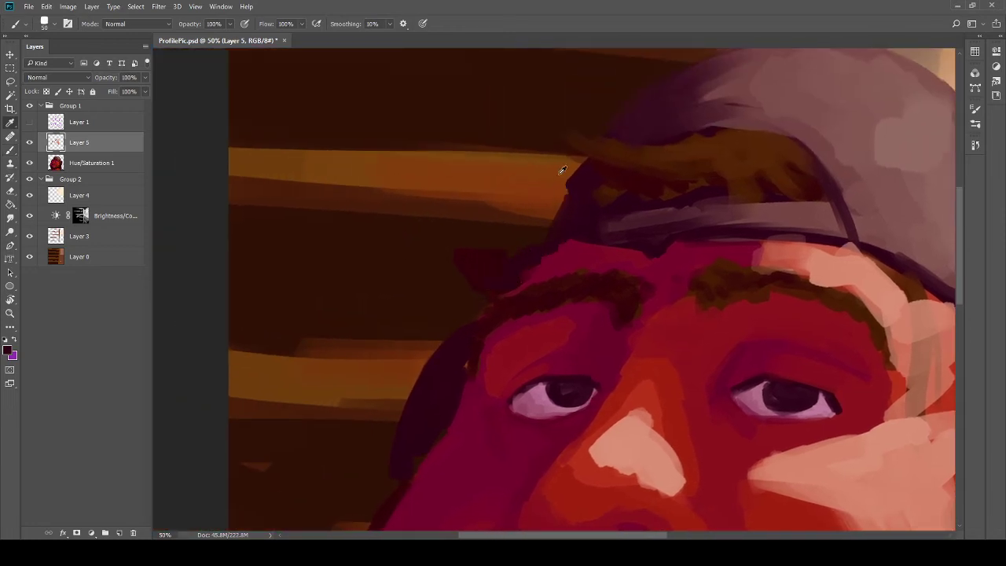
left_click(577, 192, "alt")
mouse_move(581, 209)
left_mouse_down()
mouse_move(574, 187)
mouse_move(534, 236)
mouse_move(587, 157)
left_mouse_up()
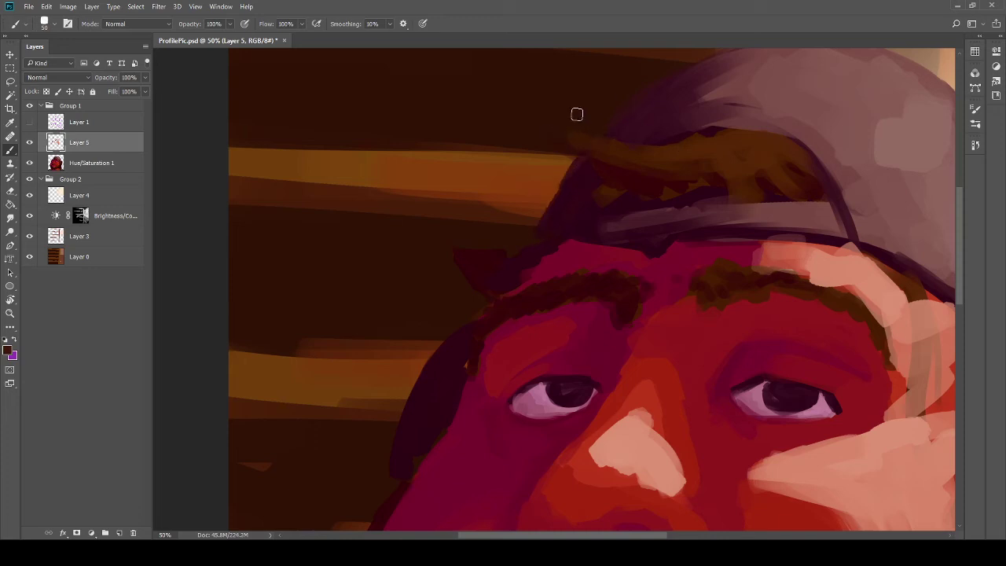
Step: Sample browns from the hair and wall and streak fine hair wisps outward beside the shaded temple
left_click(626, 162, "alt")
key("alt")
left_click(533, 211, "alt")
mouse_move(447, 253)
left_mouse_down()
mouse_move(428, 228)
mouse_move(516, 241)
left_mouse_up()
key("alt")
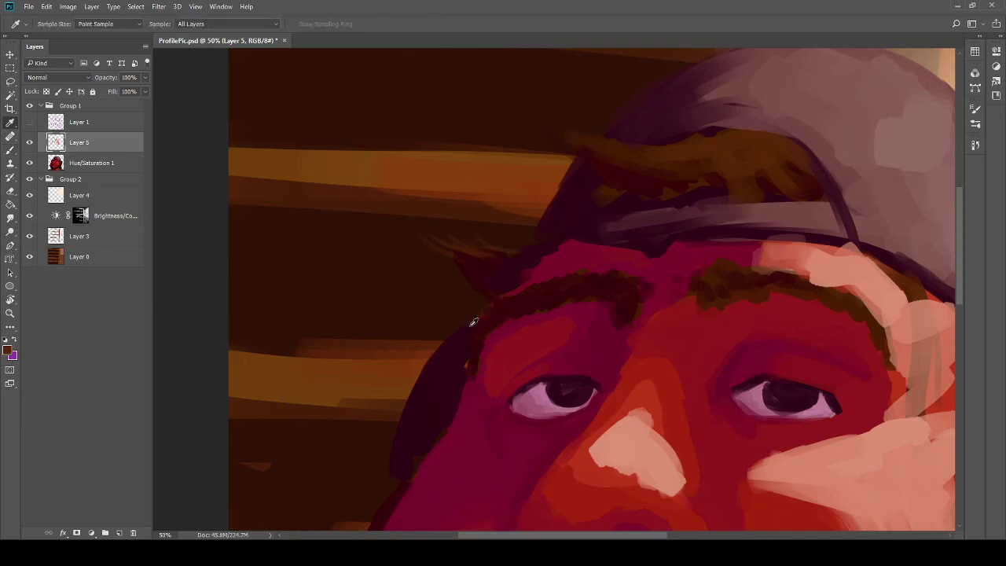
Step: Sample dark maroon and crimson and refine the shaded eyebrow and nearby forehead edge with a size 15 brush
left_click(504, 312, "alt")
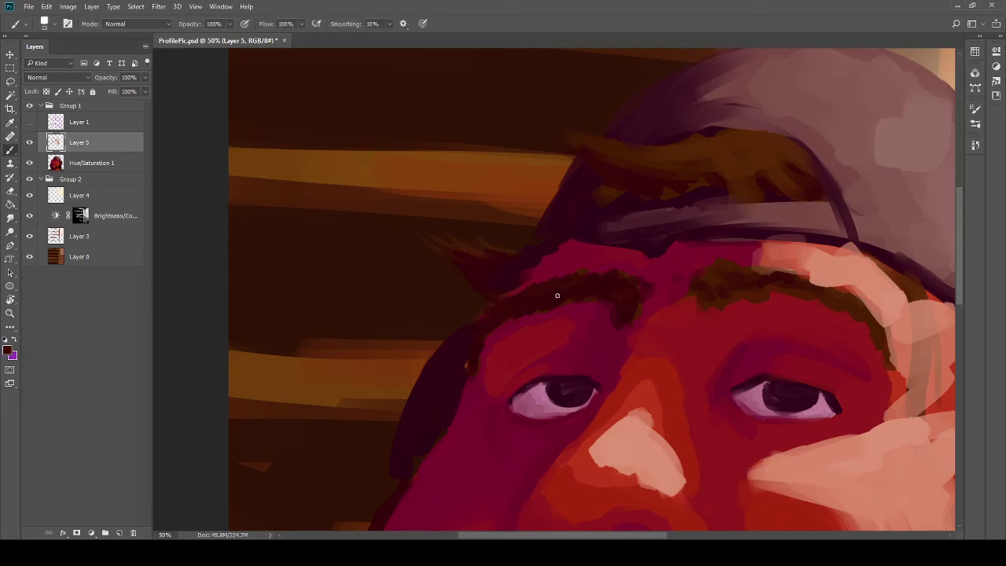
key("alt")
key("alt")
key("ctrl+minus")
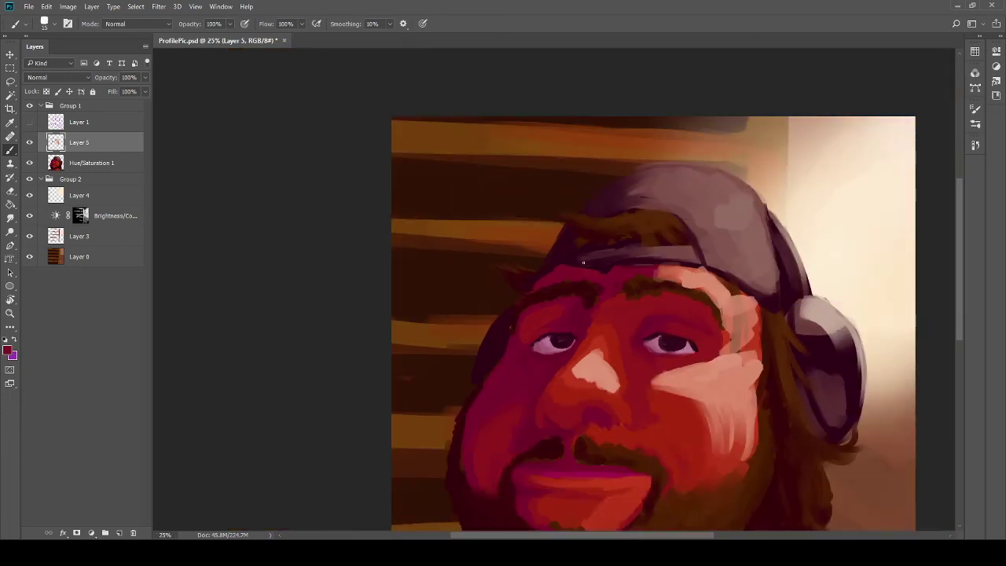
key("alt")
Step: Compare the portrait with Layer 5 hidden and shown
mouse_move(545, 324)
left_mouse_down()
mouse_move(506, 294)
mouse_move(558, 341)
mouse_move(580, 288)
left_mouse_up()
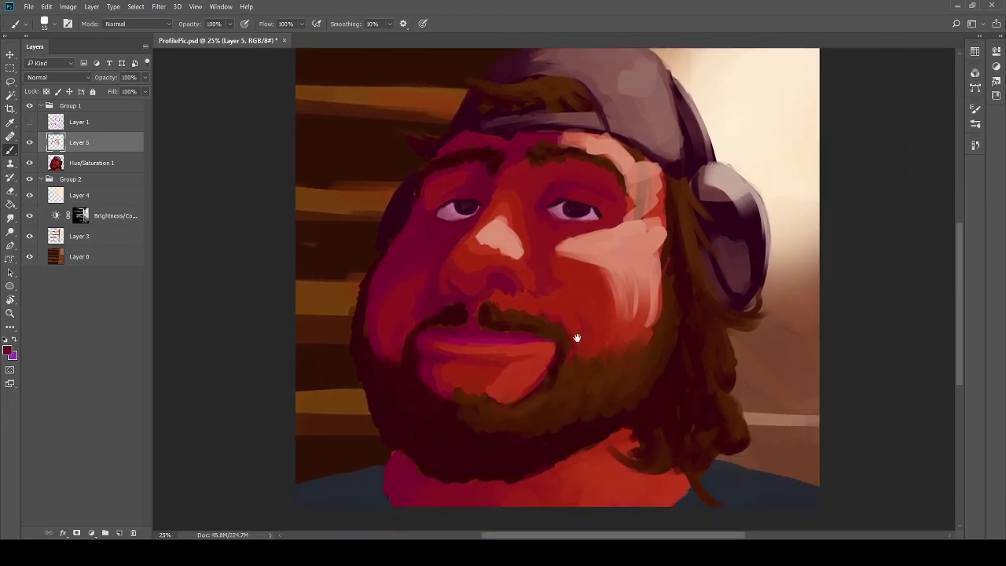
left_click_drag(577, 338, 526, 293)
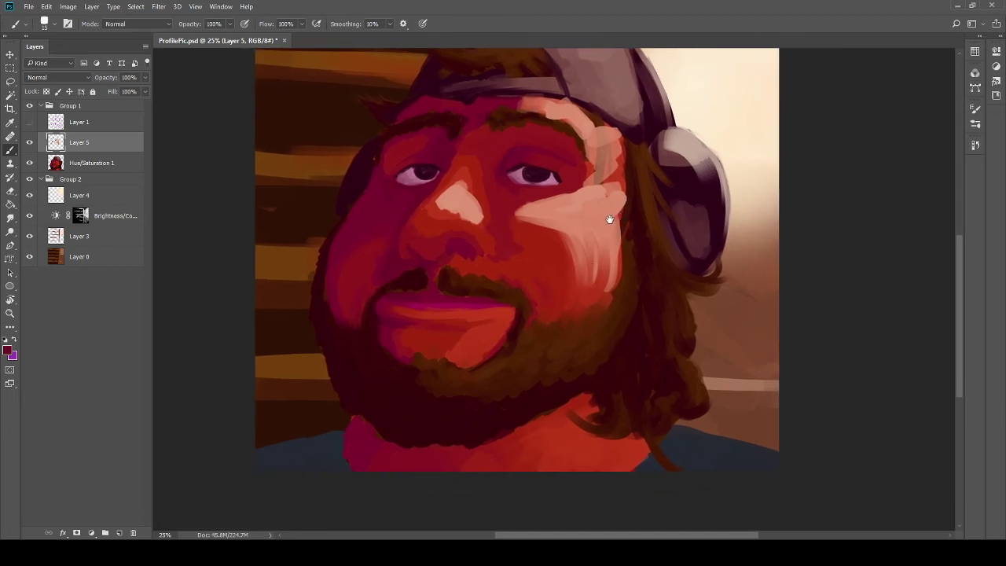
left_click_drag(605, 230, 615, 262)
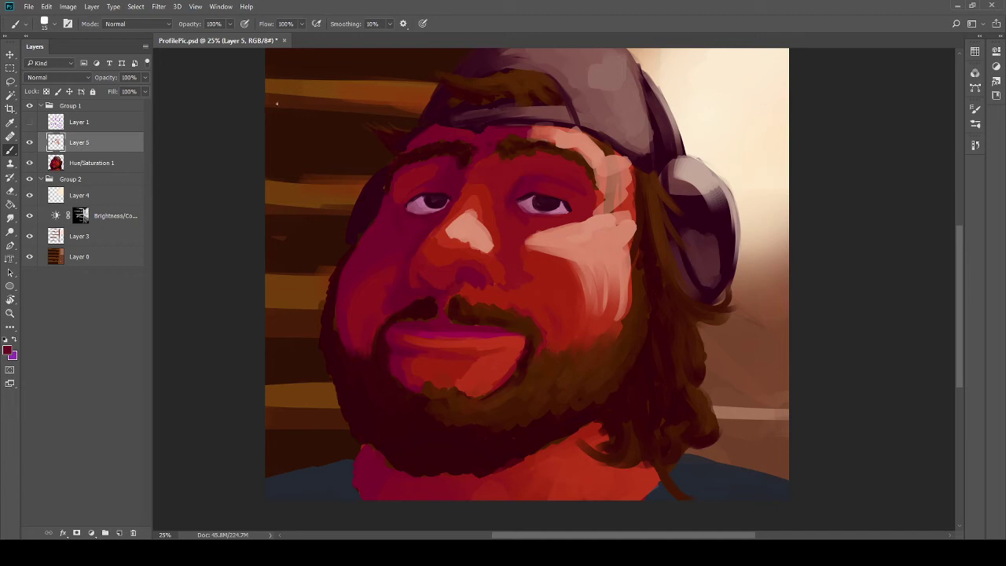
left_click(30, 142)
left_click(30, 142)
left_click(30, 141)
left_click(30, 142)
Step: Sample dark red beneath the lit eye and sharpen the upper inner edge of the cheekbone highlight
left_click(538, 217, "alt")
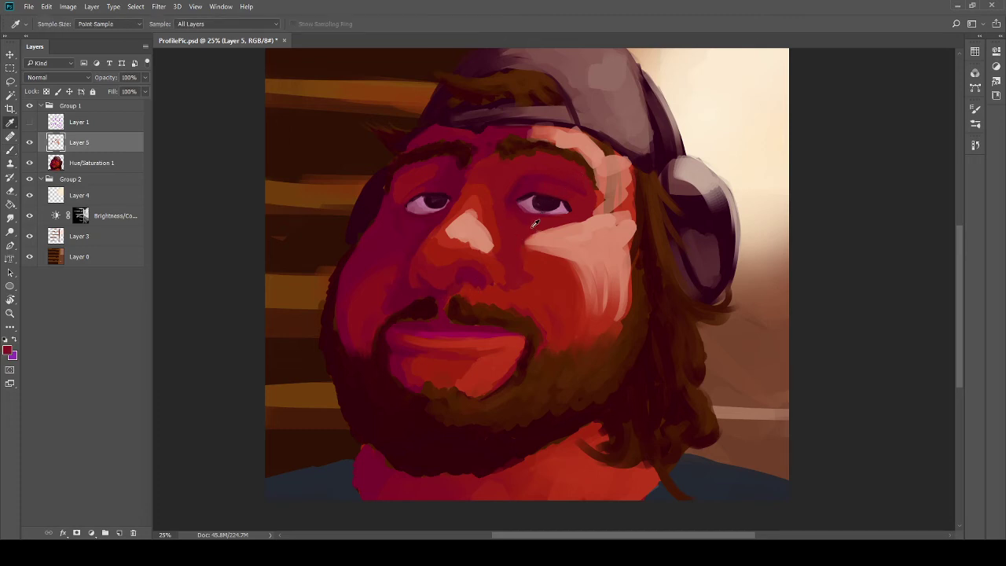
left_click_drag(606, 196, 601, 207)
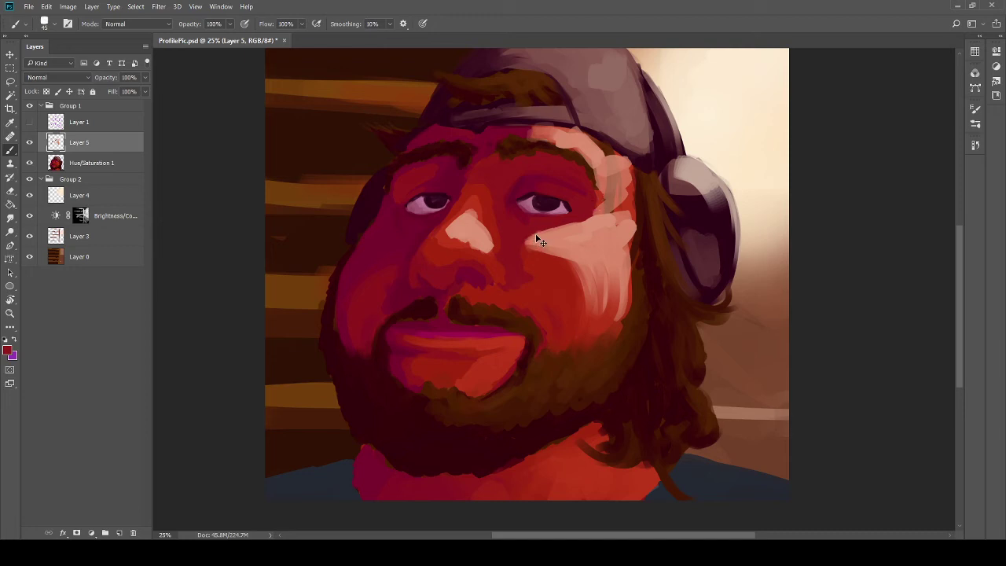
mouse_move(525, 237)
left_mouse_down()
mouse_move(599, 205)
mouse_move(525, 238)
mouse_move(561, 226)
left_mouse_up()
Step: Enlarge the brush and paint red over the streaks along the lower edge of the cheek highlight
key("bracketright")
key("bracketright")
key("bracketright")
key("bracketright")
key("bracketright")
key("bracketright")
key("bracketright")
key("bracketright")
key("bracketright")
key("bracketright")
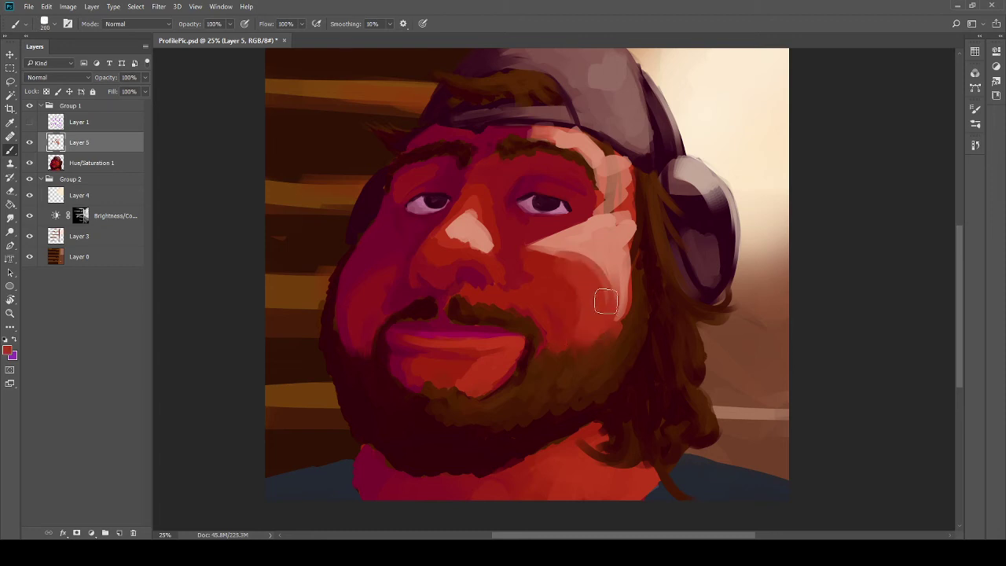
Step: Sample salmon from the cheek highlight and streak its lower edge down towards the beard with a size 60 brush
left_click(609, 260, "alt")
key("bracketleft")
key("bracketleft")
key("bracketleft")
key("bracketleft")
key("bracketleft")
key("bracketleft")
mouse_move(559, 244)
left_mouse_down()
mouse_move(602, 272)
mouse_move(581, 268)
mouse_move(616, 317)
left_mouse_up()
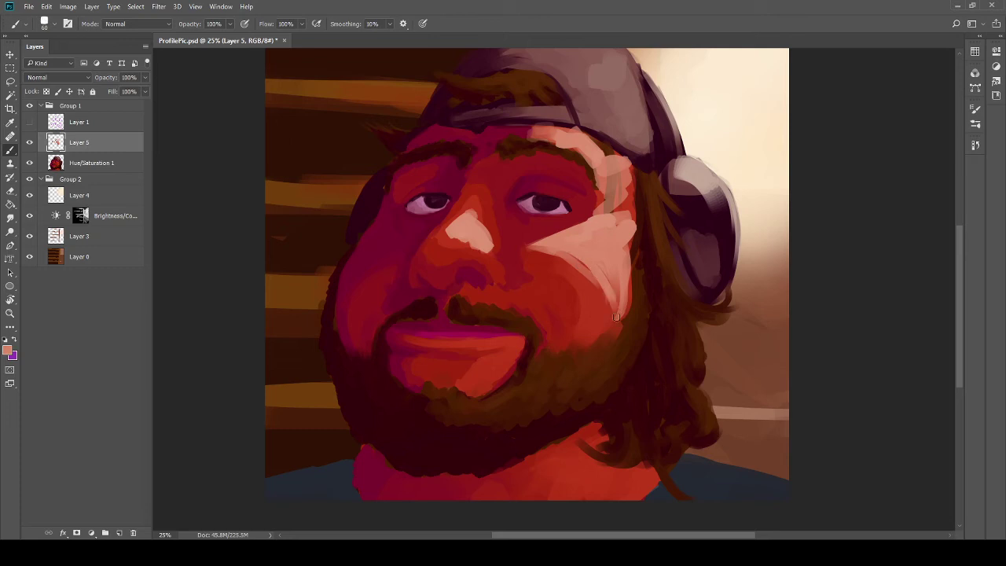
Step: Sample salmon tones from the lit cheek and fill the outer cheek highlight solidly, enlarging the brush to 125
left_click(585, 288, "alt")
left_click(584, 233, "alt")
mouse_move(597, 244)
left_mouse_down()
mouse_move(610, 283)
mouse_move(609, 248)
mouse_move(603, 277)
left_mouse_up()
left_click(625, 206, "alt")
key("bracketright")
key("bracketright")
key("bracketright")
key("bracketright")
key("bracketright")
mouse_move(625, 281)
left_mouse_down()
mouse_move(619, 314)
mouse_move(621, 255)
mouse_move(613, 311)
mouse_move(620, 272)
left_mouse_up()
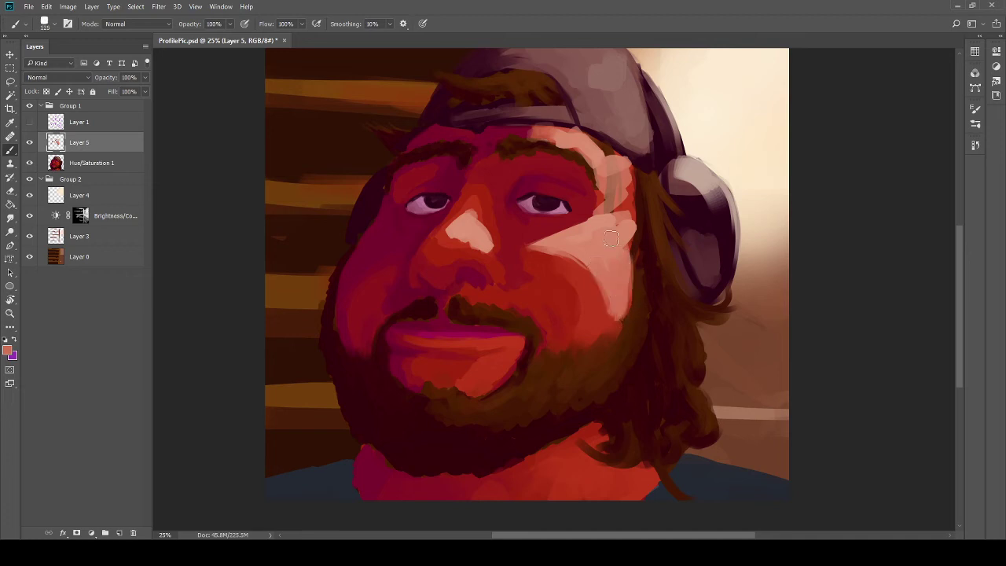
Step: Sample orange-red from the lower lit cheek and blend the highlight's lower end and the temple beside the eye
left_click(598, 306, "alt")
mouse_move(598, 308)
left_mouse_down()
mouse_move(617, 321)
mouse_move(621, 260)
mouse_move(621, 302)
mouse_move(612, 292)
mouse_move(628, 244)
mouse_move(623, 214)
mouse_move(603, 194)
mouse_move(603, 209)
mouse_move(629, 211)
mouse_move(619, 203)
left_mouse_up()
key("bracketleft")
key("bracketleft")
key("bracketleft")
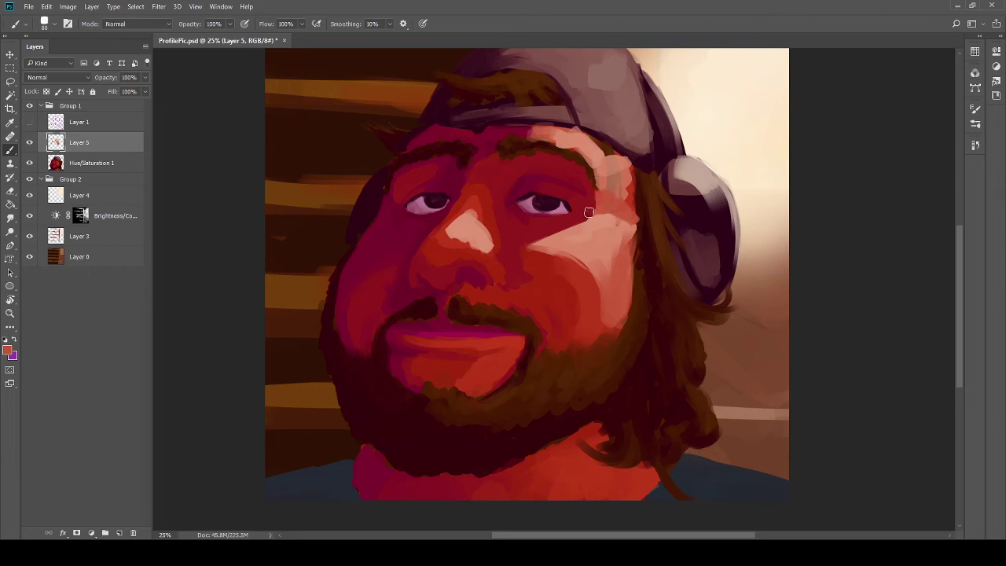
Step: Sample salmon from the cheek and temple and smooth the streaky temple highlight up towards the cap
key("i")
left_click(609, 229)
key("b")
left_click(630, 177, "alt")
mouse_move(629, 201)
left_mouse_down()
mouse_move(628, 181)
mouse_move(602, 180)
mouse_move(621, 197)
mouse_move(607, 157)
mouse_move(629, 149)
left_mouse_up()
left_click(625, 157, "alt")
Step: Sample salmon and even out the forehead highlight under the cap, sampling brown for the lit eyebrow's edge
left_click(583, 140, "alt")
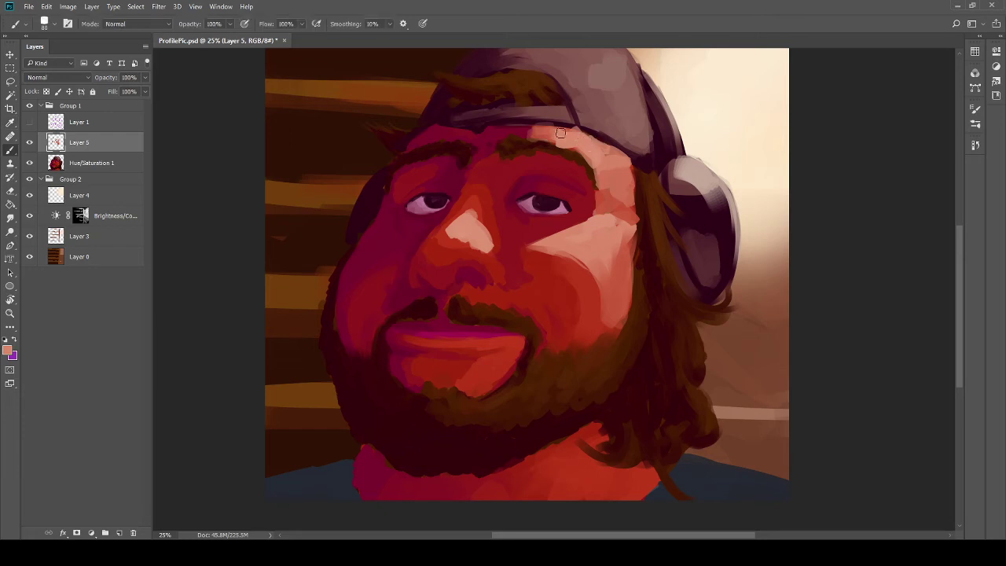
left_click_drag(563, 134, 592, 137)
left_click(580, 153, "alt")
key("alt")
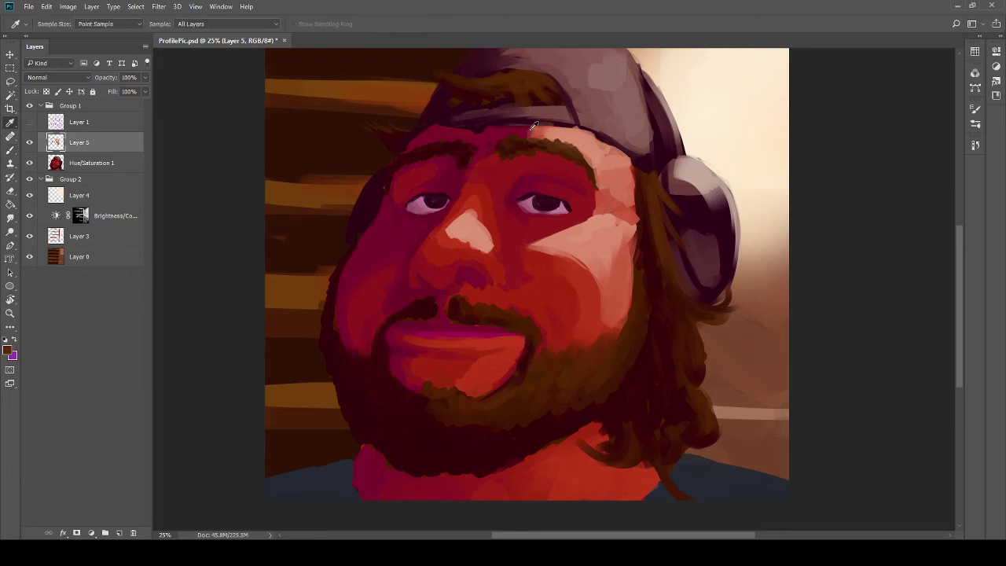
Step: Sample pinkish red from the forehead highlight's inner end, dab the shaded forehead and soften the nose bridge
left_click(534, 126, "alt")
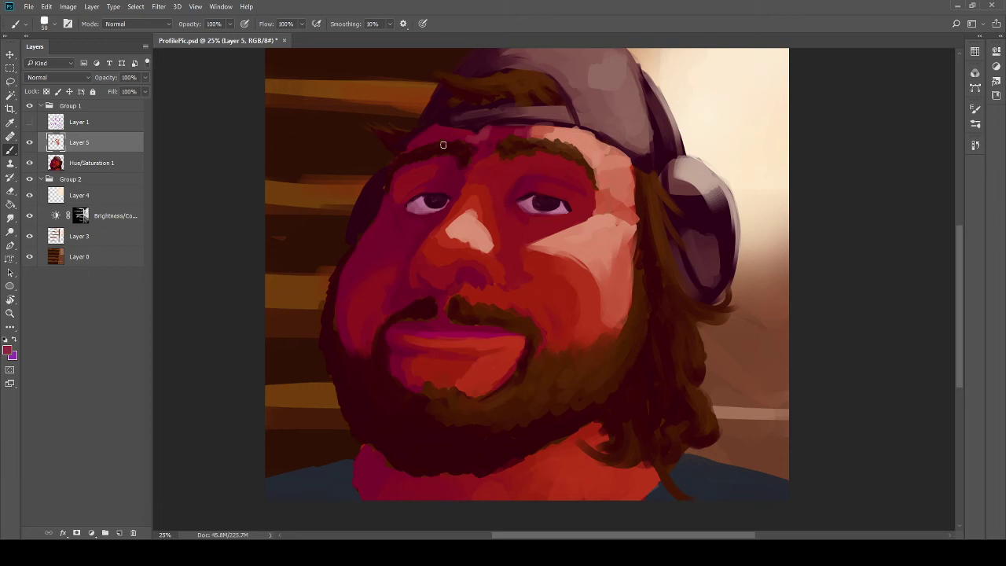
left_click(492, 193)
left_click(481, 199, "alt")
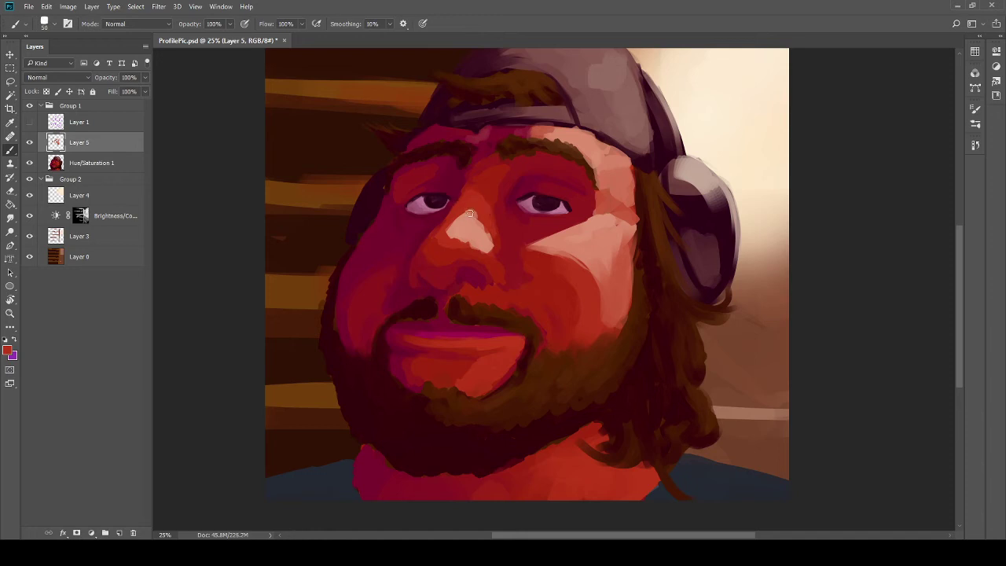
Step: Sample salmon and red tones from the nose and lit cheek and blend the edges of the nose highlight
left_click(481, 228, "alt")
key("i")
left_click(614, 293)
key("b")
left_click(502, 234, "alt")
key("i")
key("b")
key("i")
key("b")
Step: Sample tones from the nose and reshape the nose highlight's lower edge and upper tip with a smaller brush
key("i")
left_click(459, 245, "alt")
mouse_move(455, 242)
left_mouse_down()
mouse_move(445, 233)
mouse_move(492, 248)
mouse_move(481, 258)
left_mouse_up()
left_click(465, 217, "alt")
key("bracketleft")
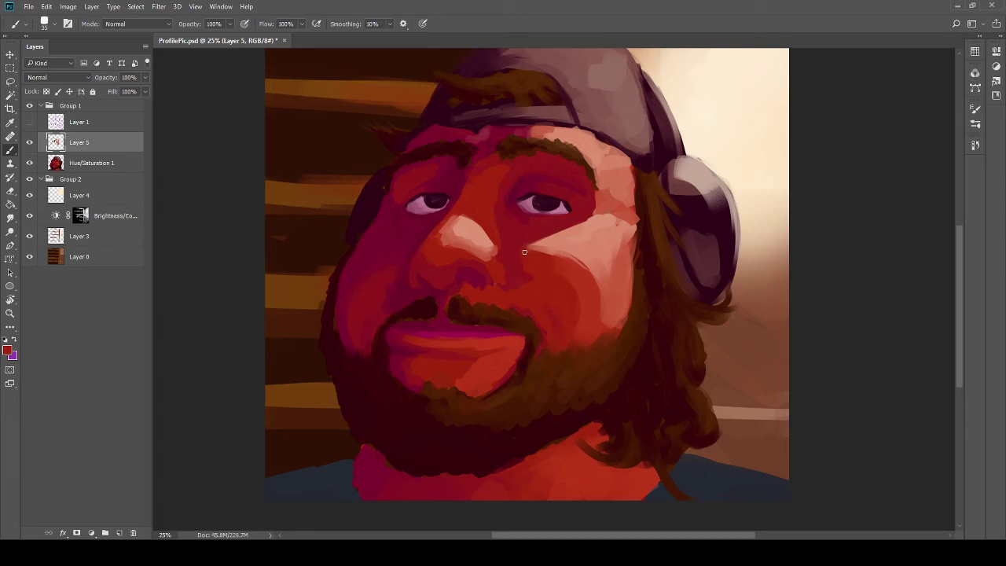
Step: Sample salmon and red tones from the lit side of the face and rework the temple's edge beside the hair
mouse_move(565, 305)
left_mouse_down()
mouse_move(557, 265)
mouse_move(549, 314)
left_mouse_up()
left_click(589, 213, "alt")
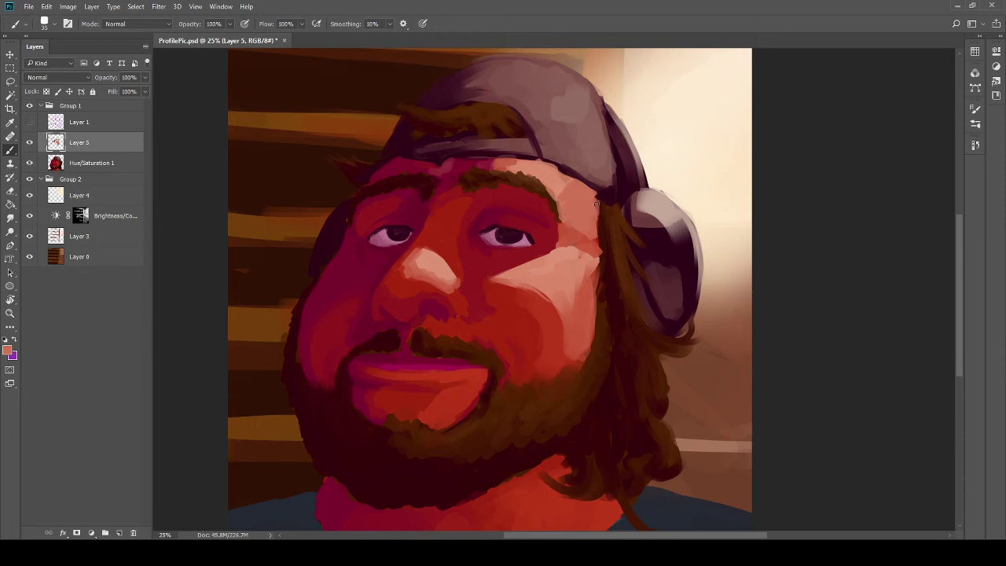
key("i")
left_click(596, 247)
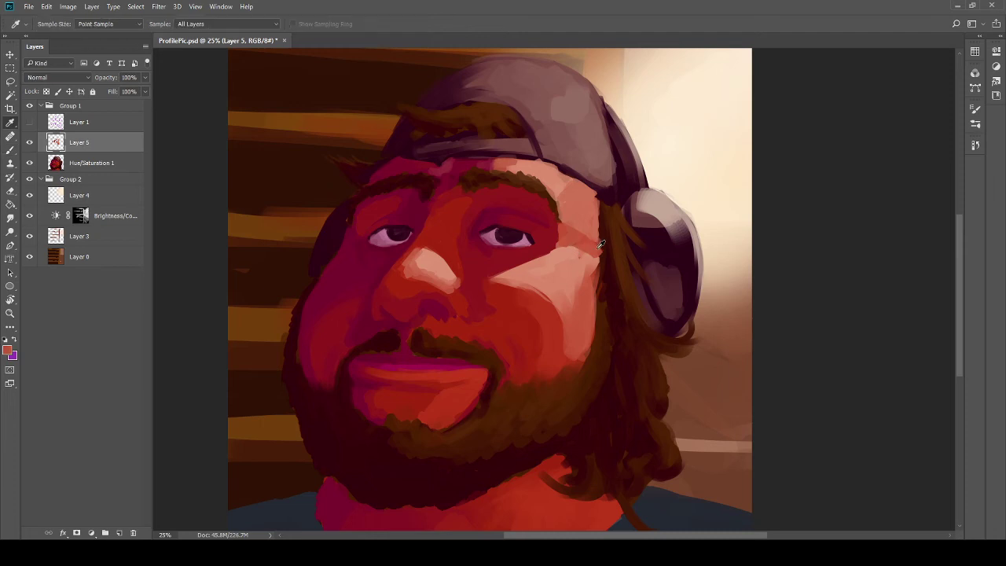
left_click(555, 213)
key("b")
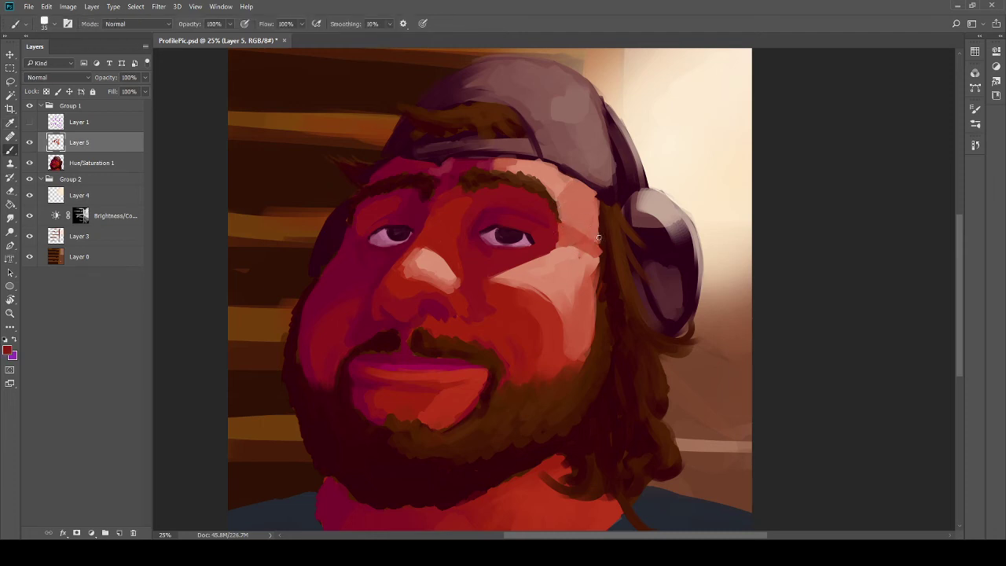
key("i")
left_click(594, 238)
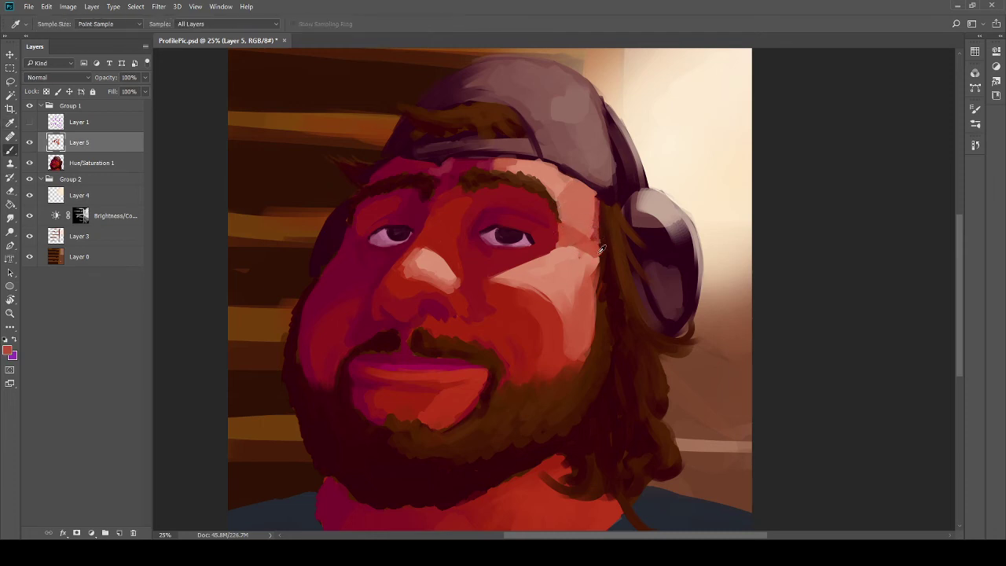
key("b")
left_click_drag(593, 244, 595, 195)
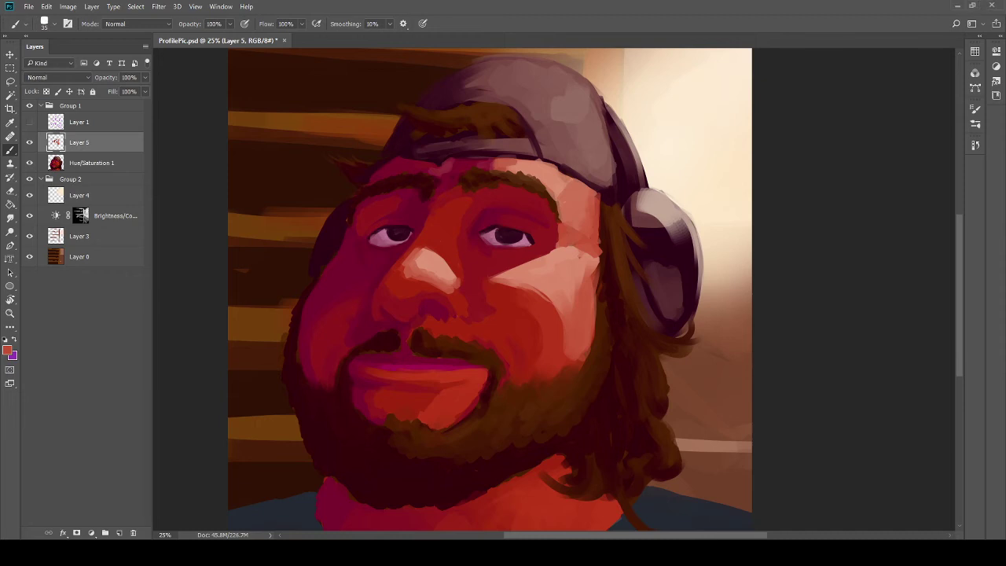
Step: Toggle the visibility of Layer 5 and Hue/Saturation 1 to compare the portrait with and without the highlights
left_click_drag(555, 292, 669, 251)
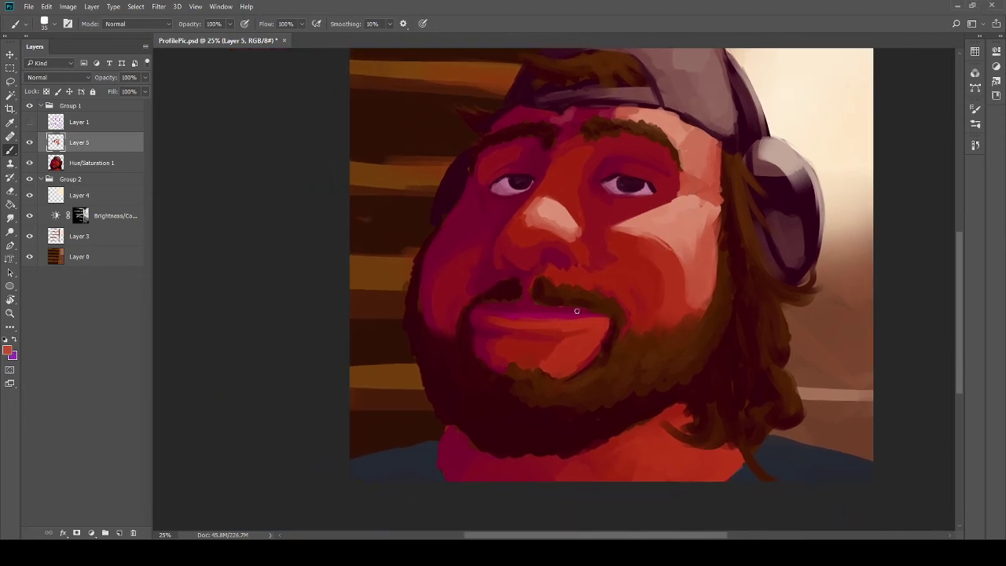
mouse_move(587, 307)
left_mouse_down()
mouse_move(526, 353)
mouse_move(536, 334)
left_mouse_up()
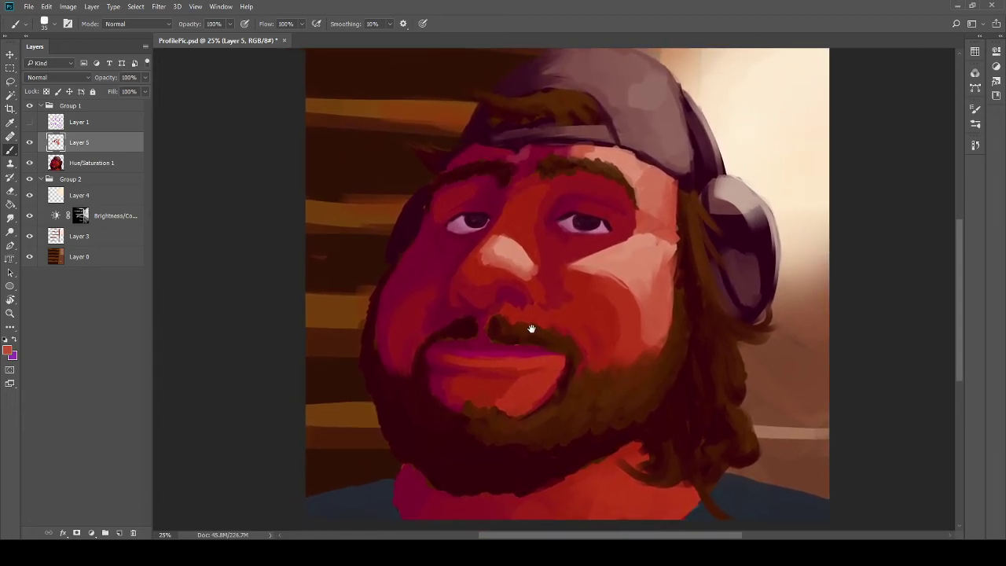
mouse_move(531, 329)
left_mouse_down()
mouse_move(548, 306)
mouse_move(539, 307)
mouse_move(555, 353)
mouse_move(504, 353)
mouse_move(534, 283)
left_mouse_up()
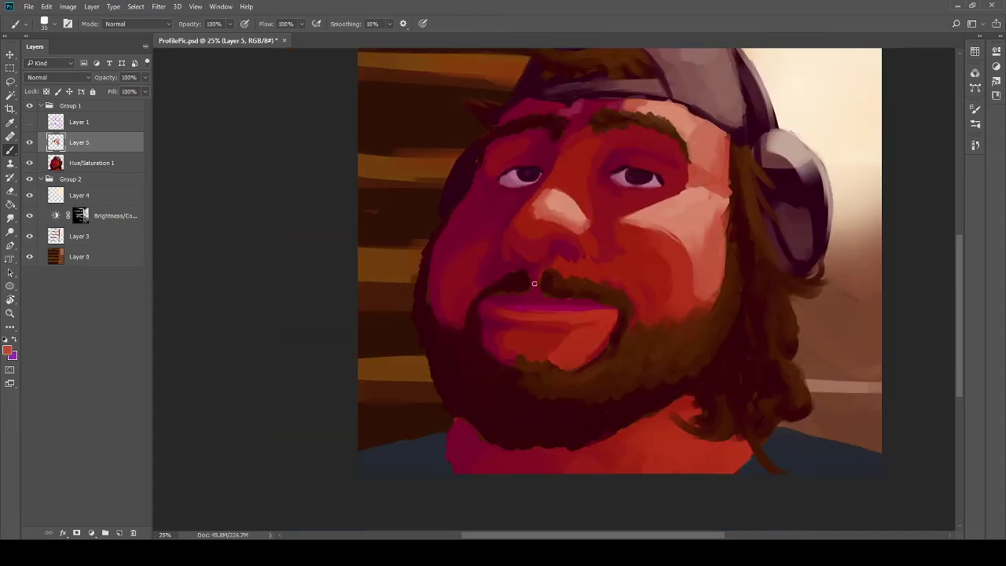
left_click(30, 143)
left_click(30, 143)
left_click(29, 162)
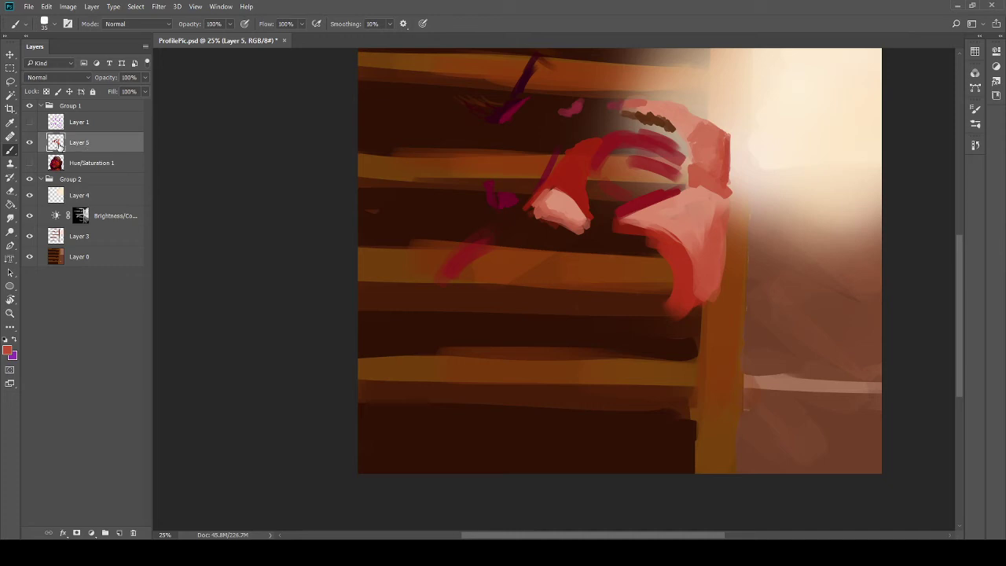
left_click(28, 163)
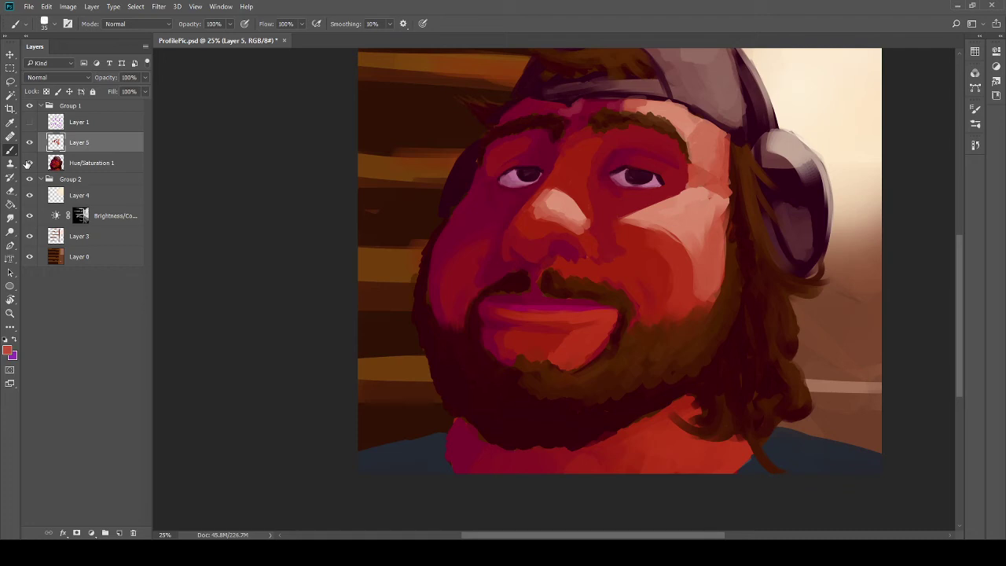
left_click(30, 143)
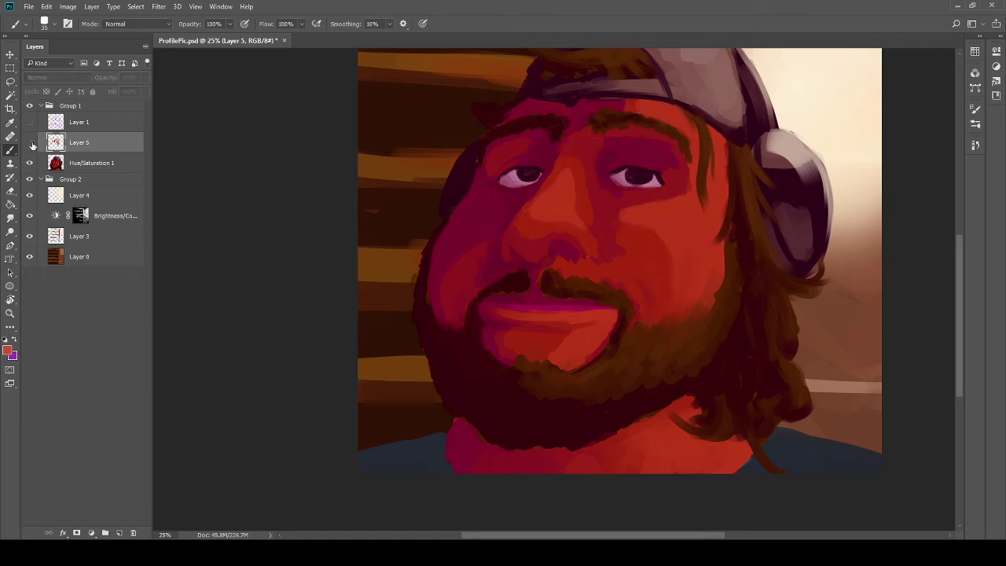
left_click(30, 143)
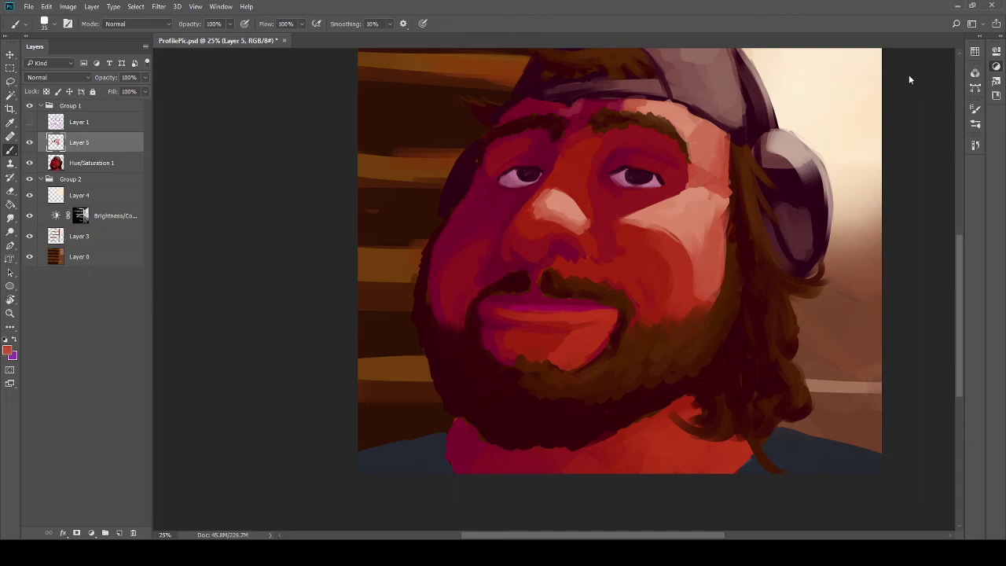
Step: Add a Brightness/Contrast adjustment layer above Layer 5 and merge Layer 5 with the Hue/Saturation 1 layer
key("F2")
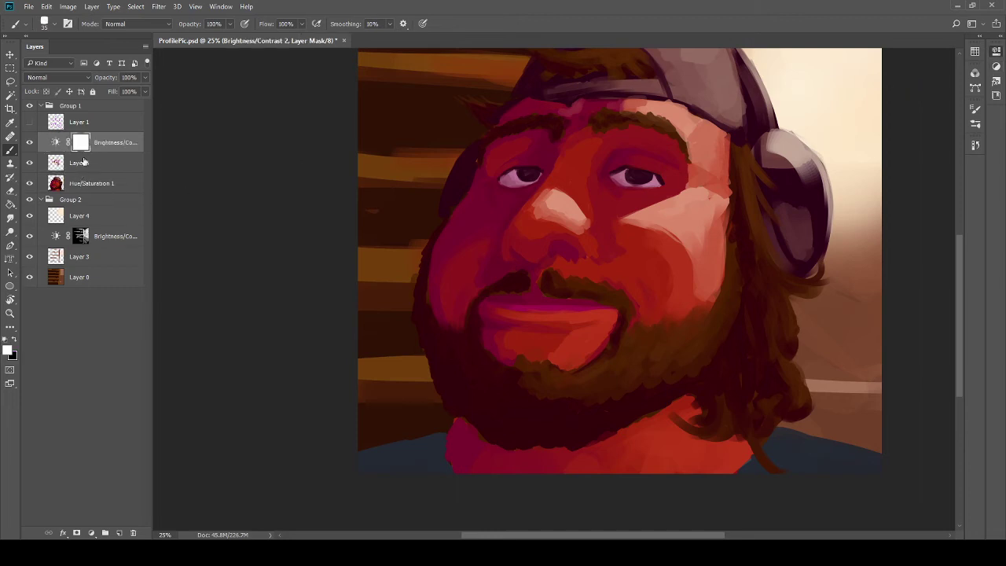
left_click(84, 162)
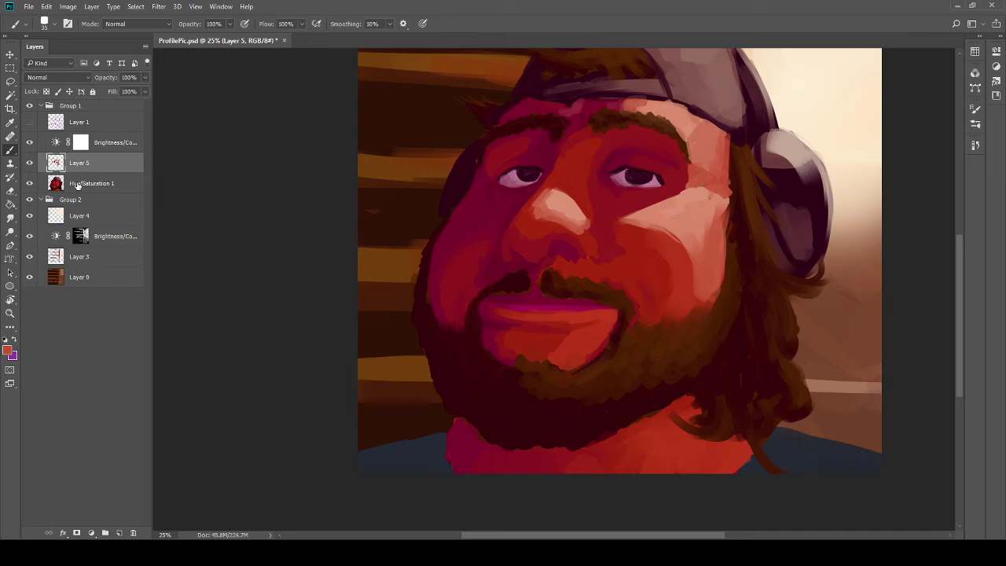
left_click(77, 183, "shift")
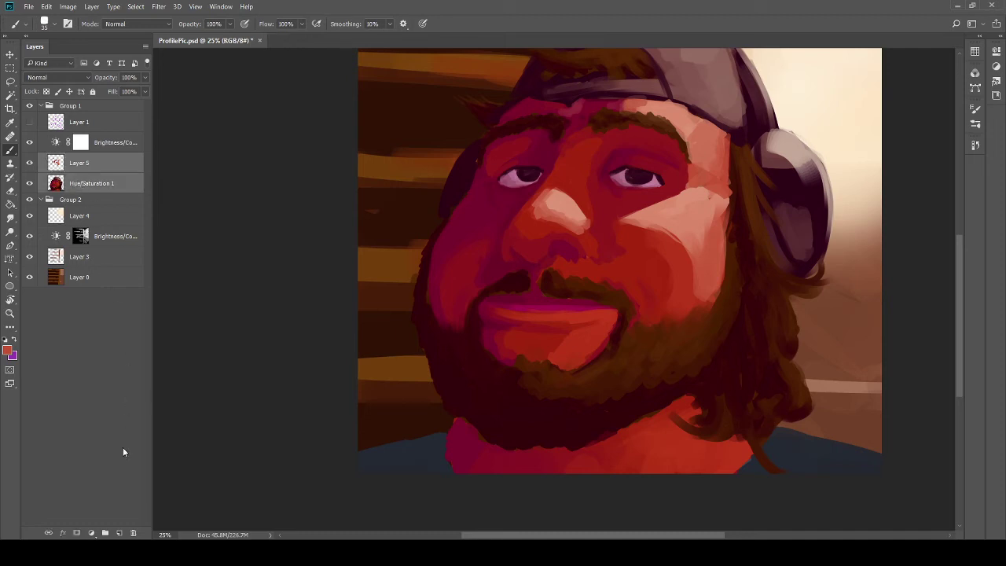
key("ctrl+e")
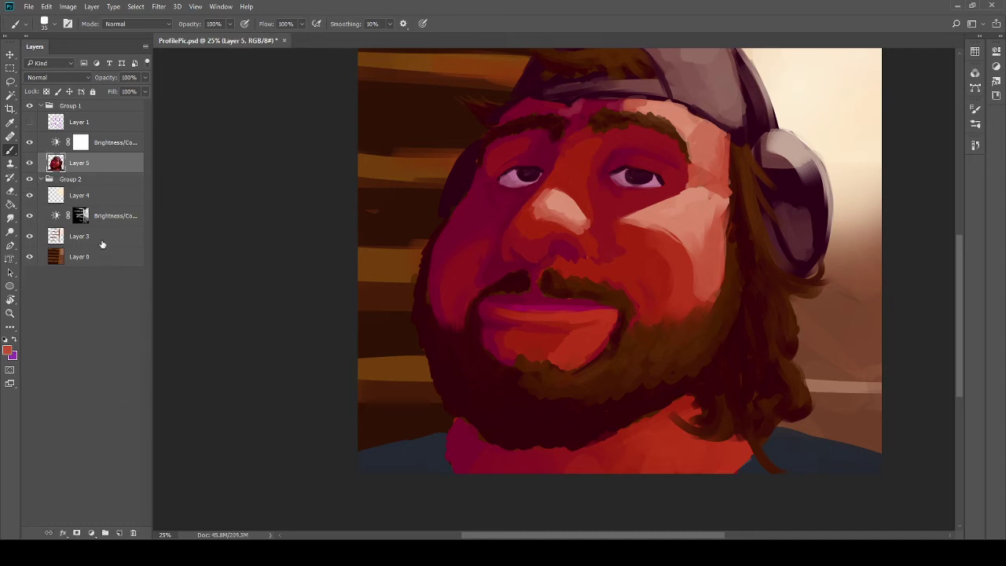
Step: Clip the Brightness/Contrast adjustment to Layer 5 and use it to darken the figure moderately
left_click(118, 143)
key("ctrl+alt+g")
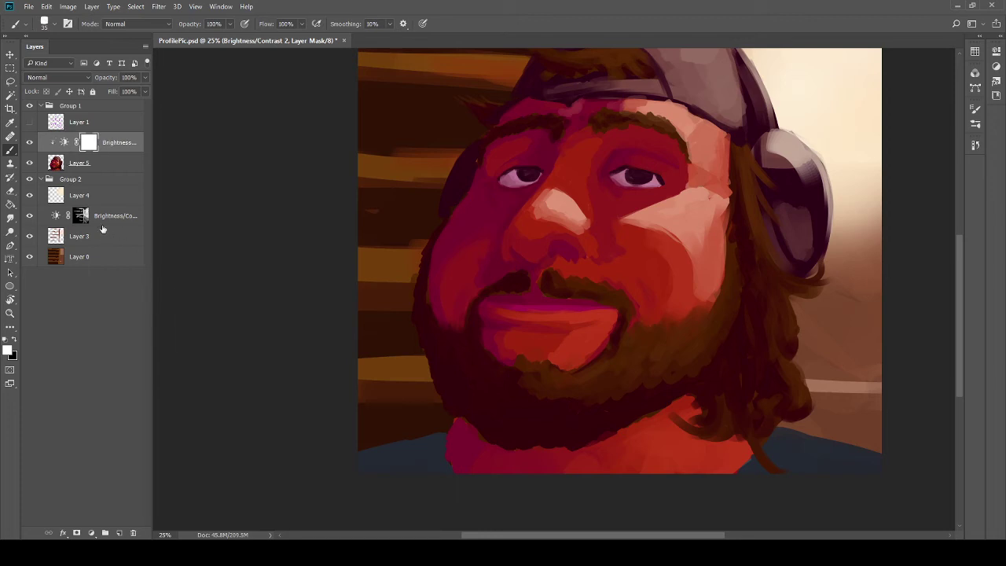
left_click(65, 143)
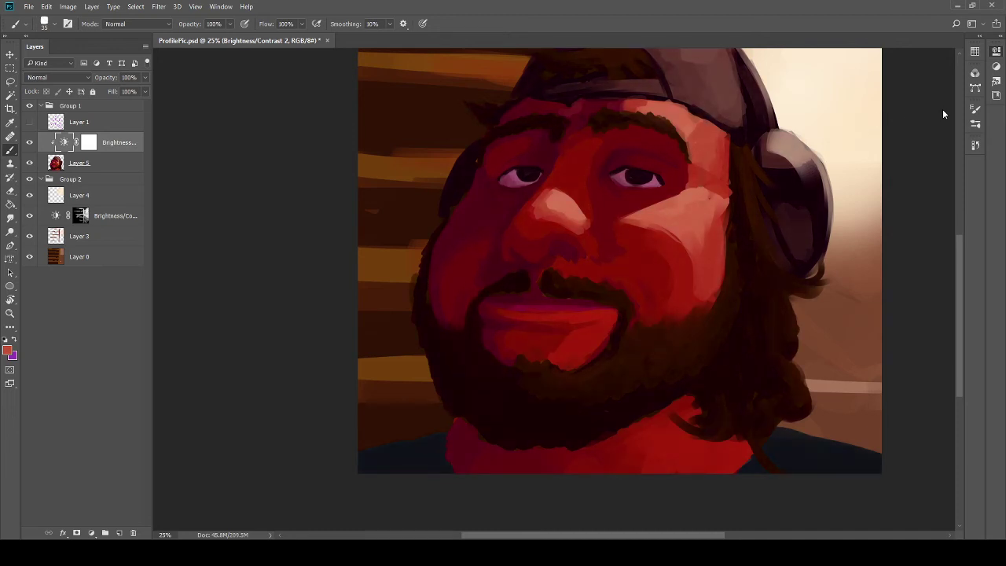
key("ctrl+z")
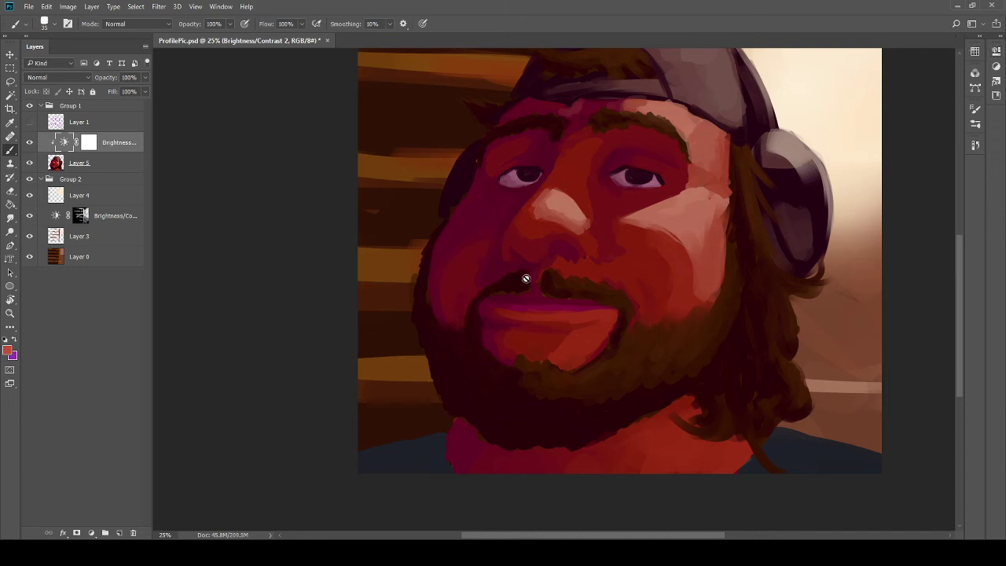
Step: Erase the adjustment's mask over the nose highlight with a soft eraser enlarged to 400
left_click(88, 143)
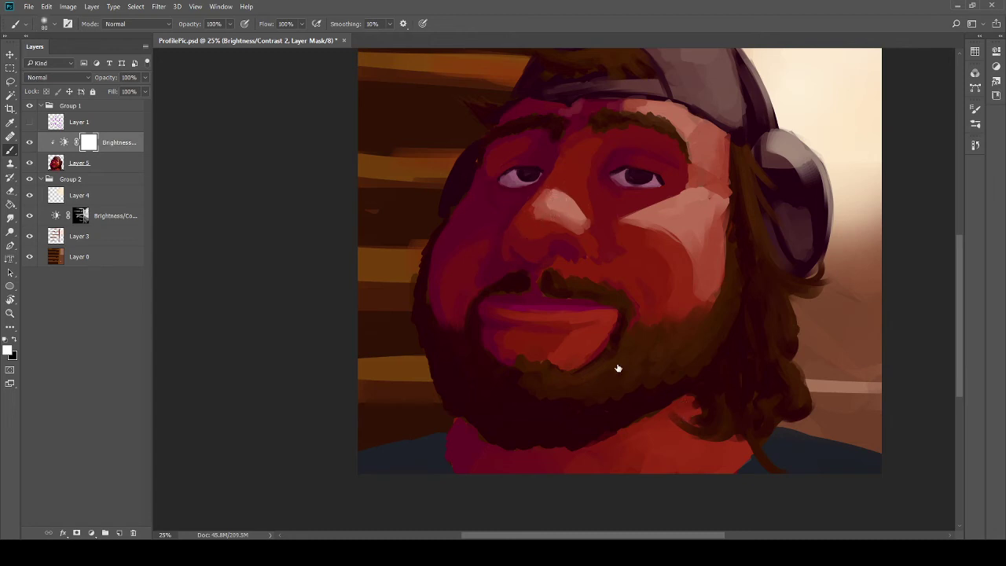
key("bracketright")
key("bracketright")
key("bracketright")
key("bracketright")
key("bracketright")
key("e")
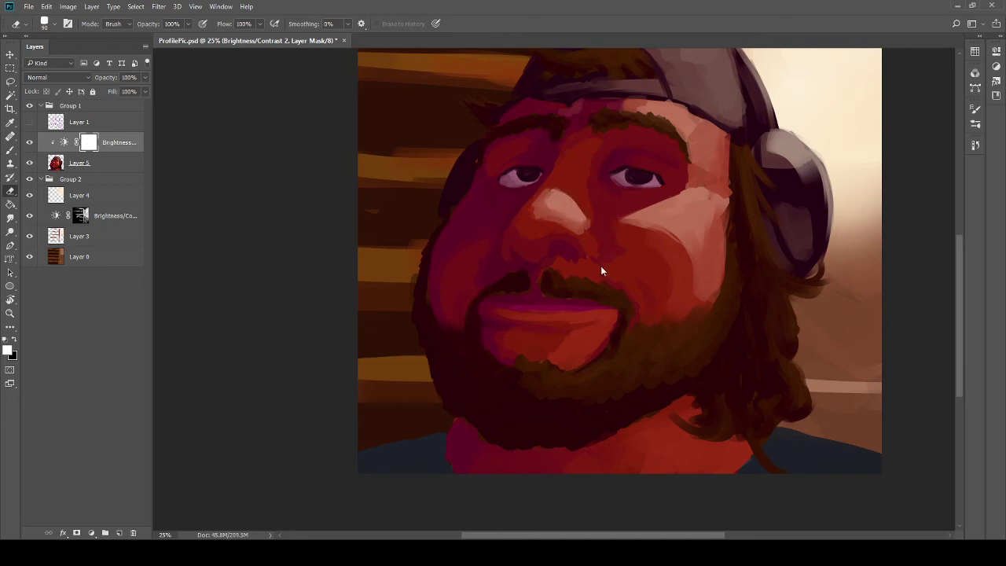
key("bracketright")
key("bracketright")
key("bracketright")
key("bracketright")
key("bracketright")
left_click_drag(555, 203, 562, 206)
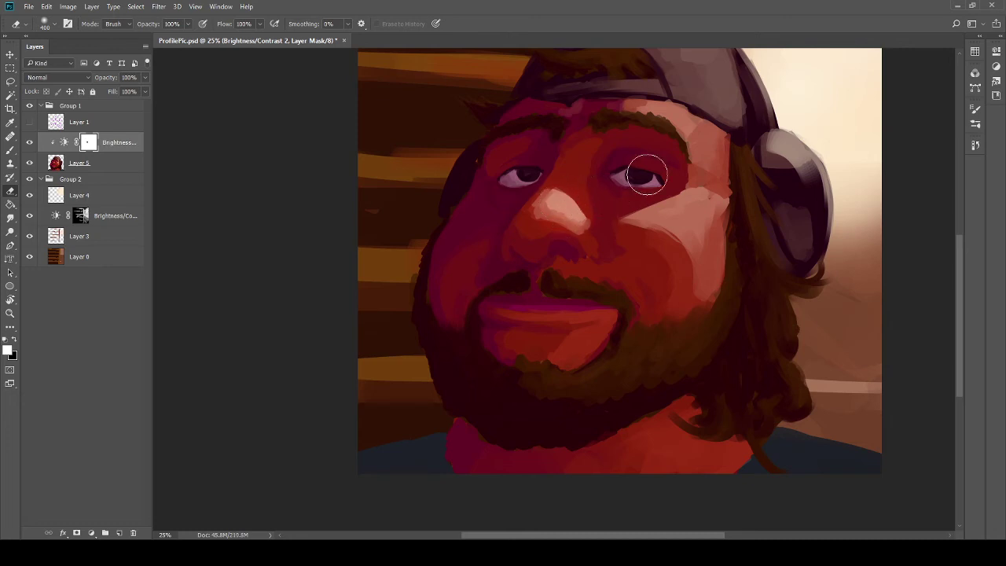
Step: Erase the adjustment's mask over the lit cheek and the temple, varying the eraser size to fit each area
key("bracketright")
key("bracketright")
key("bracketright")
key("bracketright")
mouse_move(665, 217)
left_mouse_down()
mouse_move(653, 208)
mouse_move(633, 220)
left_mouse_up()
key("bracketleft")
key("bracketleft")
key("bracketleft")
key("bracketleft")
key("bracketleft")
key("bracketleft")
key("bracketleft")
key("bracketleft")
mouse_move(685, 200)
left_mouse_down()
mouse_move(653, 209)
mouse_move(689, 232)
mouse_move(696, 208)
mouse_move(689, 242)
mouse_move(697, 225)
mouse_move(703, 236)
mouse_move(714, 165)
mouse_move(653, 106)
mouse_move(676, 114)
mouse_move(684, 122)
mouse_move(631, 104)
mouse_move(700, 125)
mouse_move(697, 147)
mouse_move(712, 162)
left_mouse_up()
Step: Resize the eraser to 125 and erase the mask around the nose bridge and the eyes
key("bracketright")
key("bracketright")
key("bracketright")
key("bracketright")
key("bracketright")
key("bracketleft")
key("bracketleft")
key("bracketleft")
key("bracketleft")
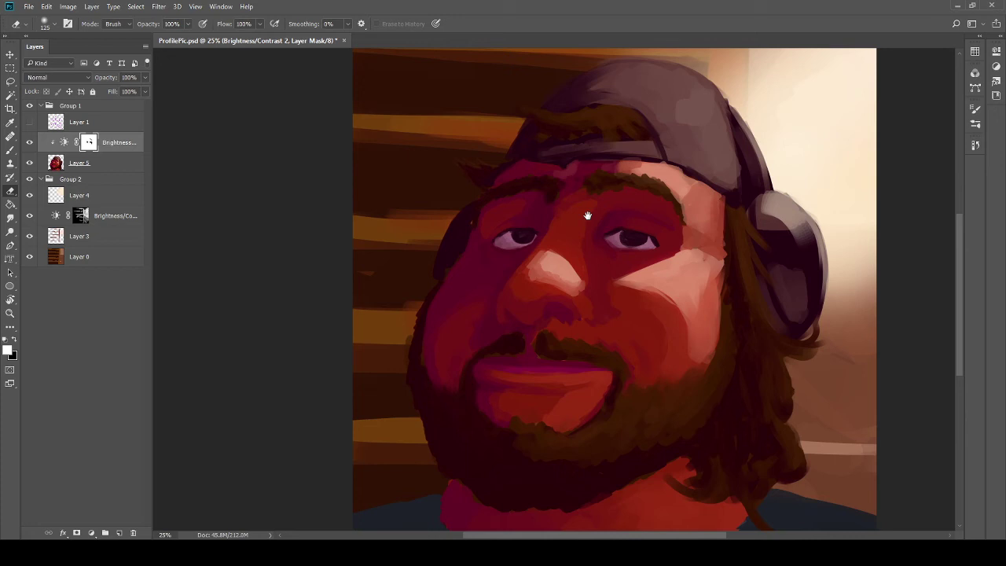
mouse_move(587, 213)
left_mouse_down()
mouse_move(559, 148)
mouse_move(563, 255)
left_mouse_up()
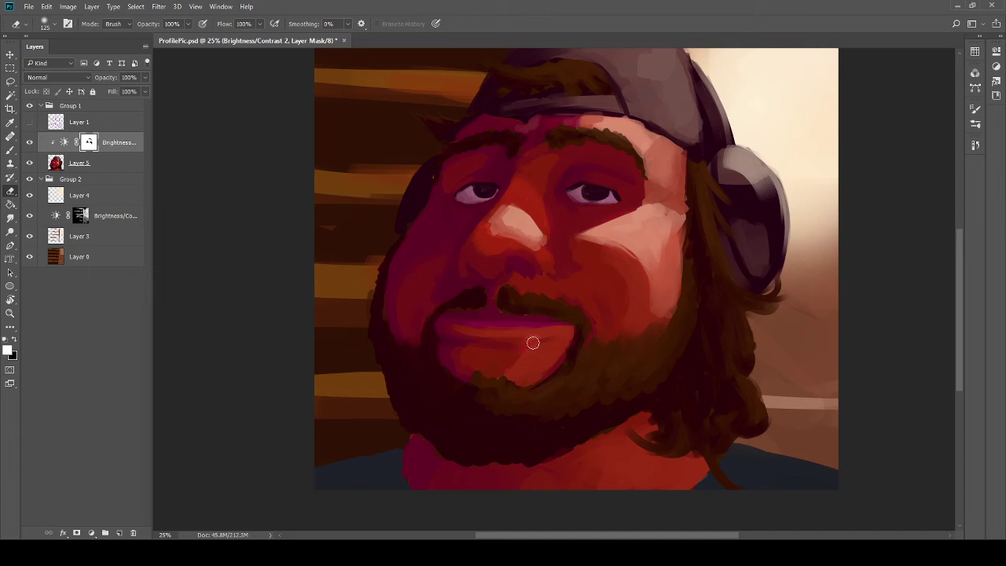
Step: Erase the mask over the lips, then over the lit cheek and temple with the eraser enlarged to 300
mouse_move(533, 342)
left_mouse_down()
mouse_move(480, 330)
mouse_move(557, 316)
mouse_move(534, 336)
mouse_move(485, 341)
mouse_move(530, 346)
mouse_move(543, 339)
mouse_move(476, 333)
mouse_move(544, 354)
mouse_move(514, 364)
mouse_move(485, 327)
left_mouse_up()
key("bracketright")
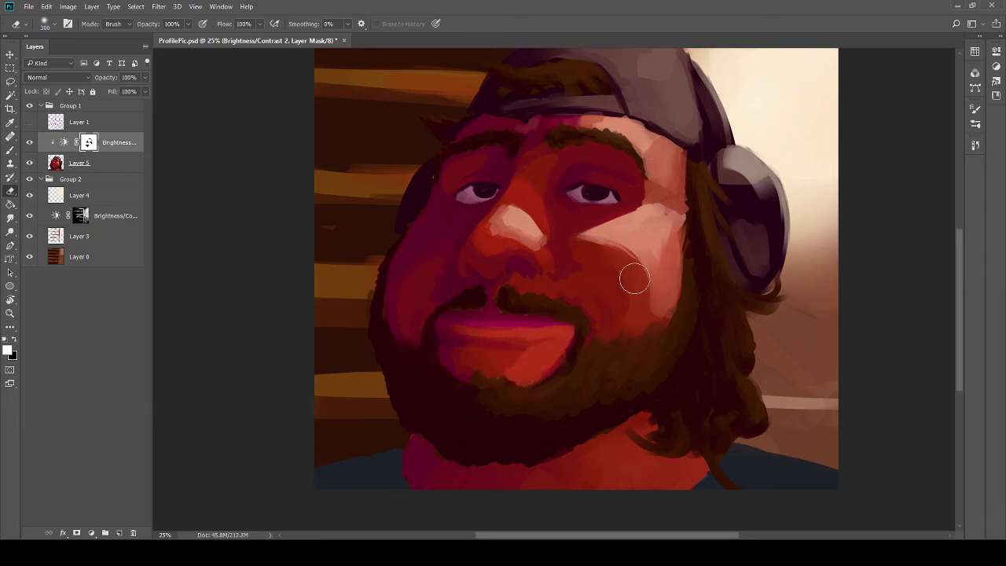
mouse_move(629, 293)
left_mouse_down()
mouse_move(601, 250)
mouse_move(662, 282)
mouse_move(651, 228)
mouse_move(658, 264)
mouse_move(670, 155)
mouse_move(665, 183)
left_mouse_up()
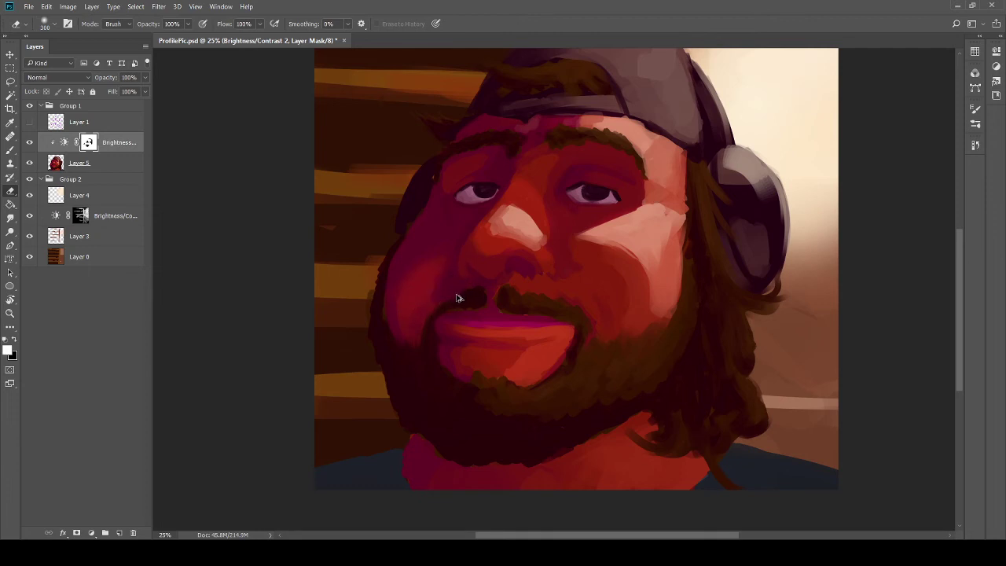
Step: Paint white on the adjustment's mask with the Brush to restore the darkening around the mouth corner and beard
key("bracketleft")
key("bracketleft")
key("bracketleft")
key("bracketleft")
key("b")
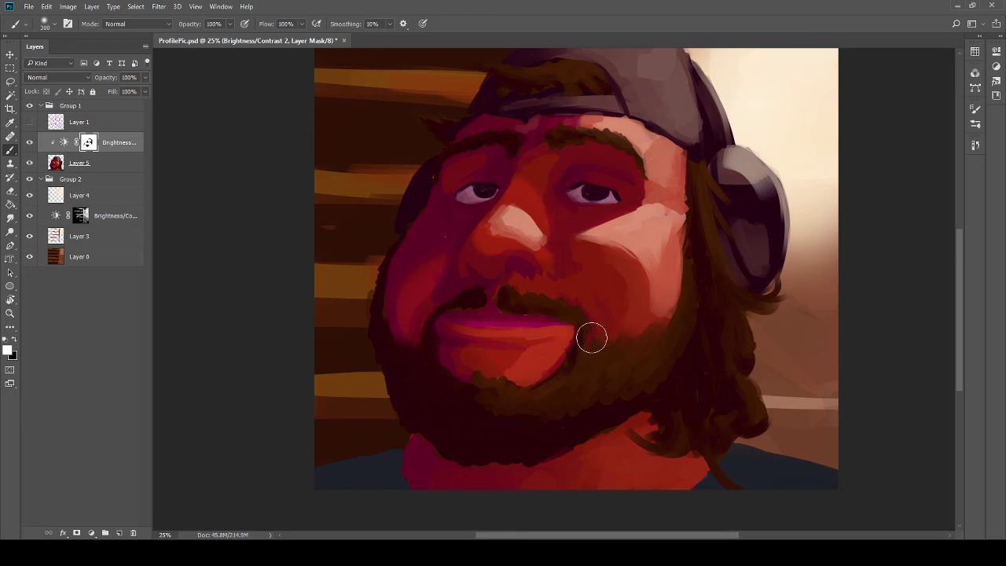
mouse_move(584, 364)
left_mouse_down()
mouse_move(551, 354)
mouse_move(543, 390)
left_mouse_up()
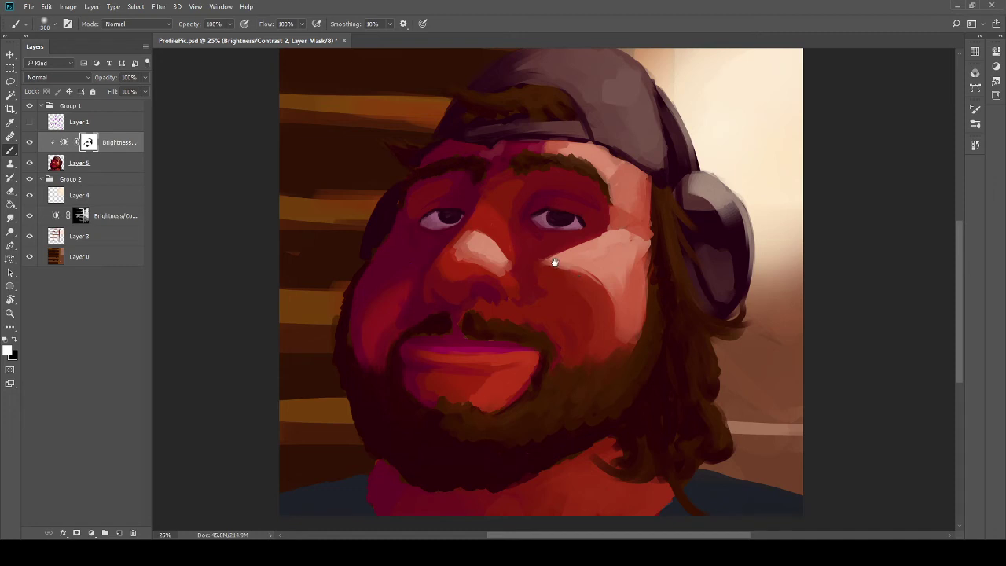
mouse_move(552, 248)
left_mouse_down()
mouse_move(526, 249)
mouse_move(519, 195)
mouse_move(521, 270)
mouse_move(541, 299)
mouse_move(535, 259)
mouse_move(490, 254)
mouse_move(532, 263)
mouse_move(597, 199)
mouse_move(590, 166)
mouse_move(534, 247)
mouse_move(545, 234)
left_mouse_up()
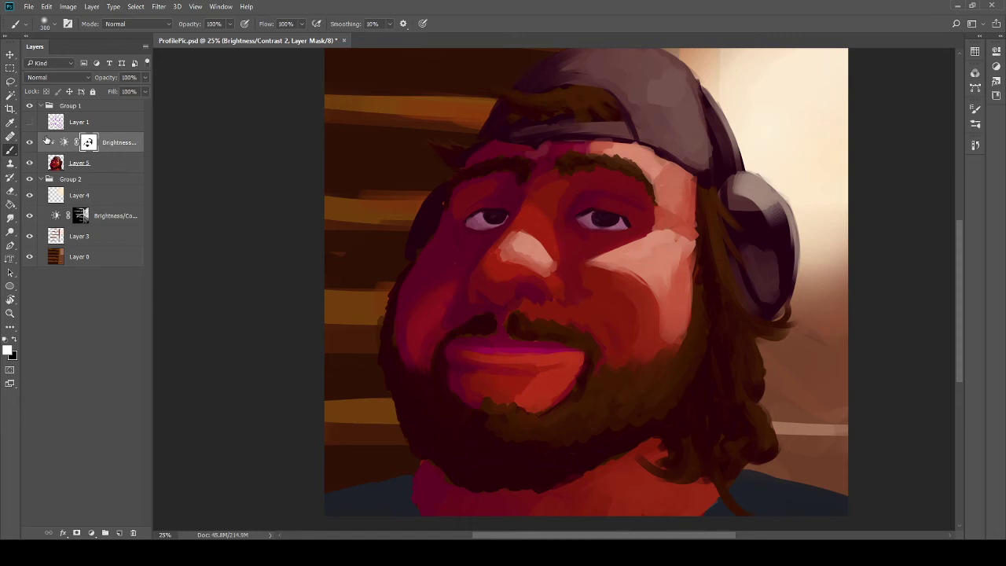
Step: Toggle the clipped Brightness/Contrast layer's visibility to compare the face with and without the darkening
left_click(31, 142)
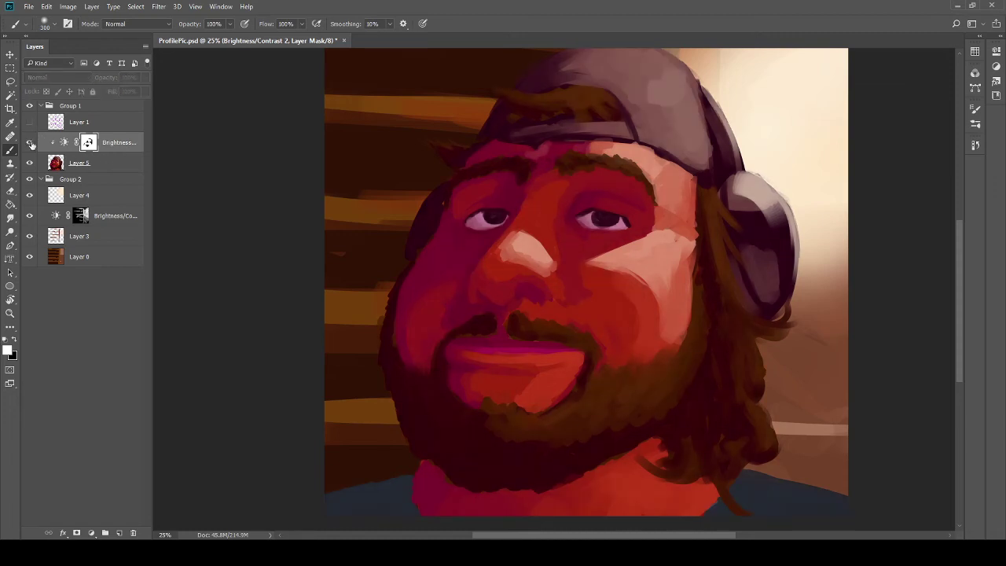
left_click(31, 143)
left_click(31, 143)
left_click(30, 143)
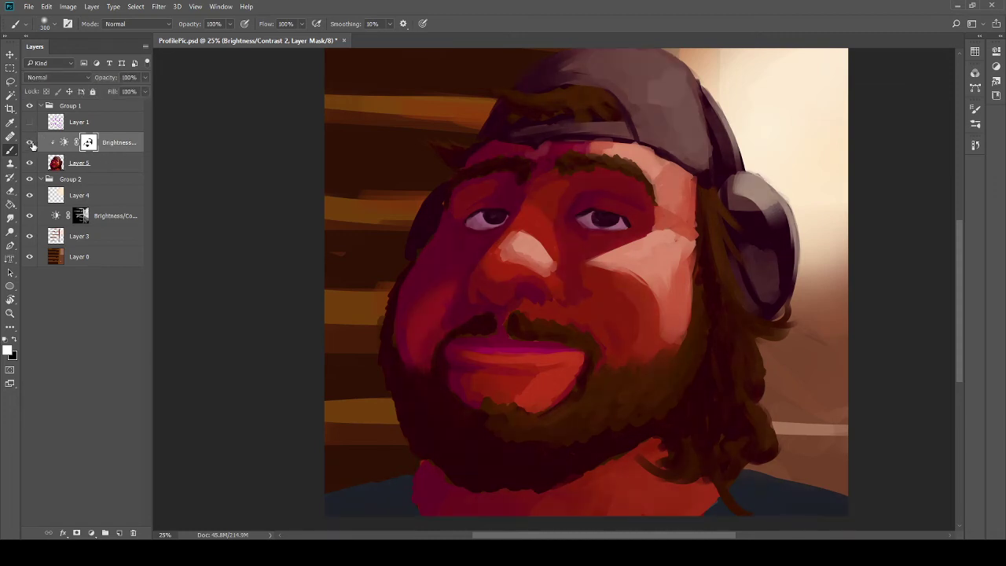
left_click(31, 142)
left_click(31, 142)
Step: Erase the mask over the lit neck, hair, cap and headphones with a soft eraser at sizes such as 250
key("e")
left_click_drag(640, 453, 580, 337)
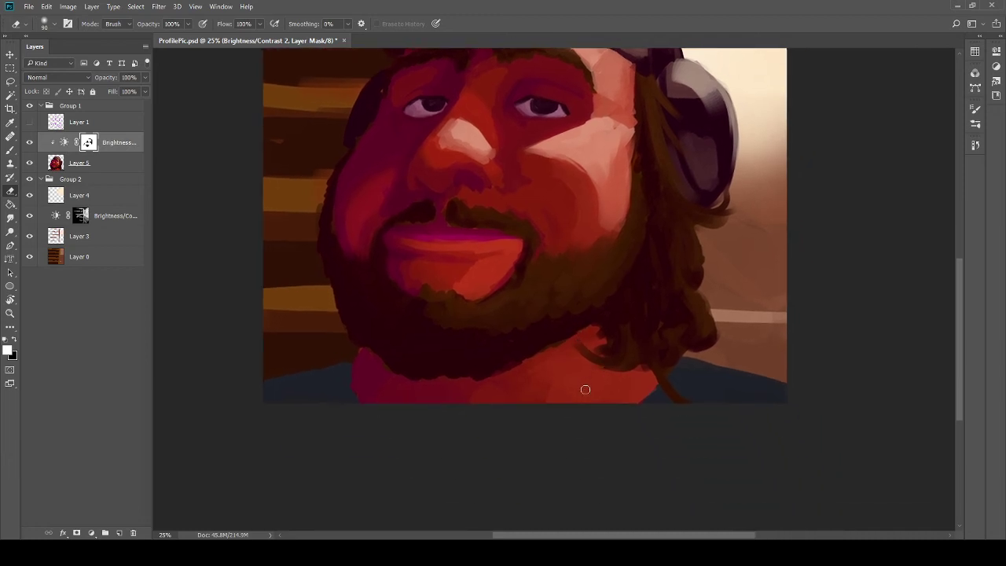
key("bracketright")
key("bracketright")
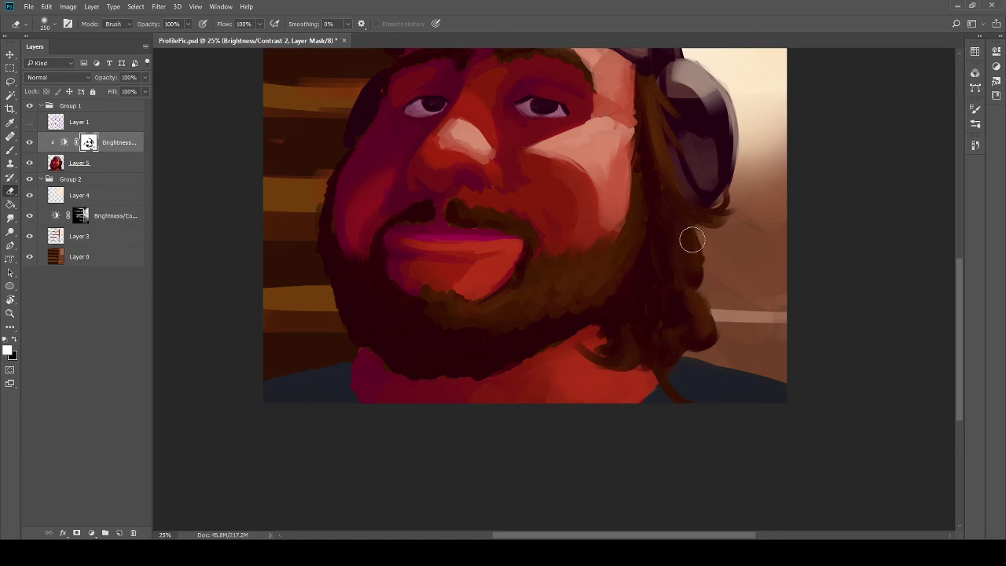
scroll(707, 189, "up", 4)
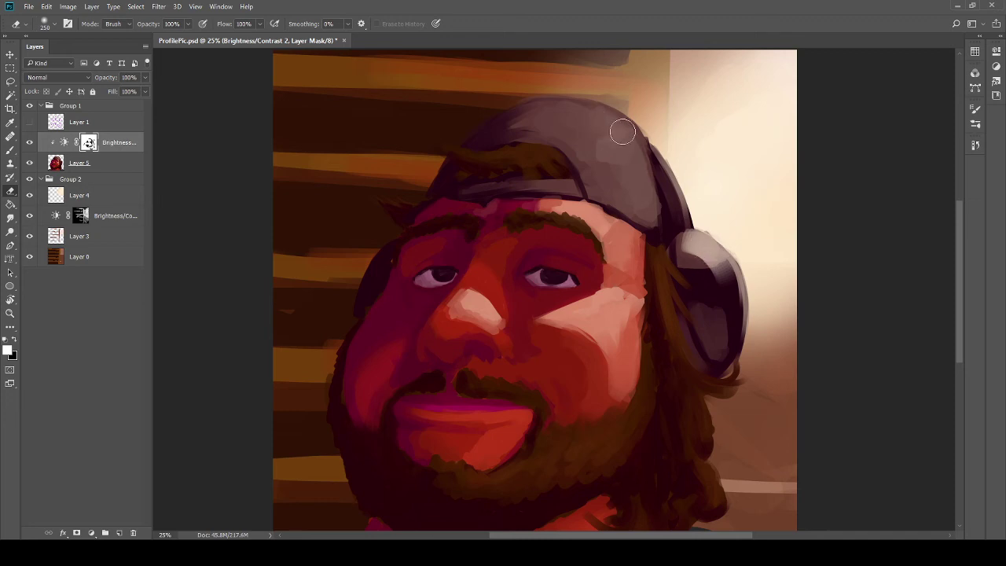
mouse_move(544, 106)
left_mouse_down()
mouse_move(612, 127)
mouse_move(643, 168)
mouse_move(619, 127)
mouse_move(662, 181)
mouse_move(649, 181)
mouse_move(630, 139)
mouse_move(634, 178)
mouse_move(669, 189)
mouse_move(609, 191)
mouse_move(598, 166)
mouse_move(523, 120)
mouse_move(710, 189)
mouse_move(679, 271)
mouse_move(599, 273)
left_mouse_up()
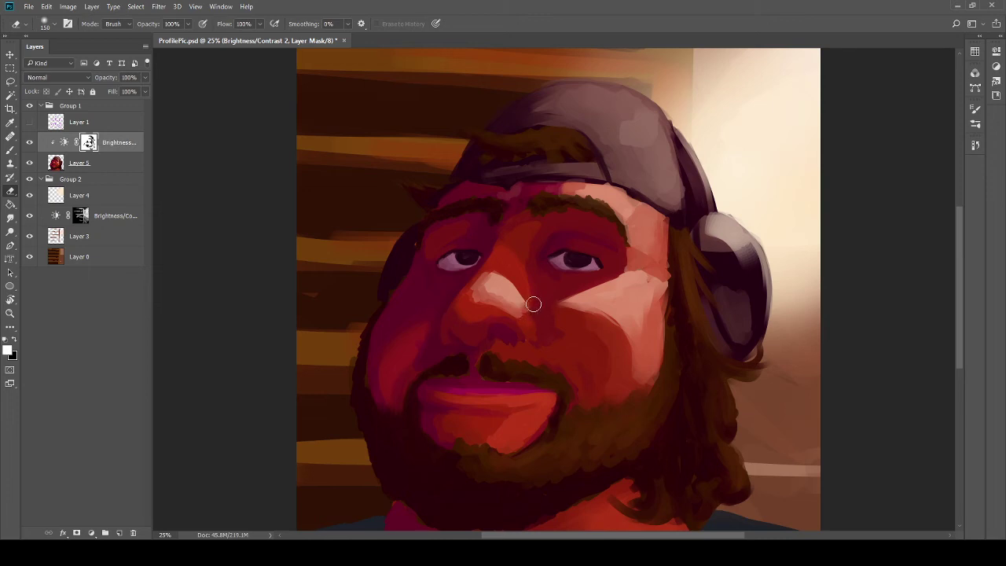
Step: Erase the adjustment's mask over the cheek beside the nose with a soft eraser at size 175
key("bracketright")
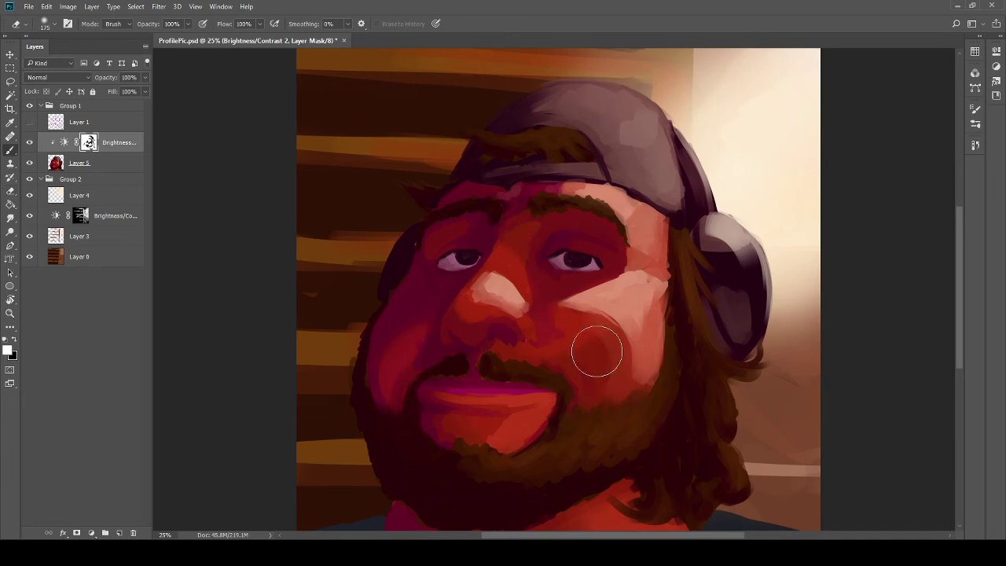
key("b")
key("bracketleft")
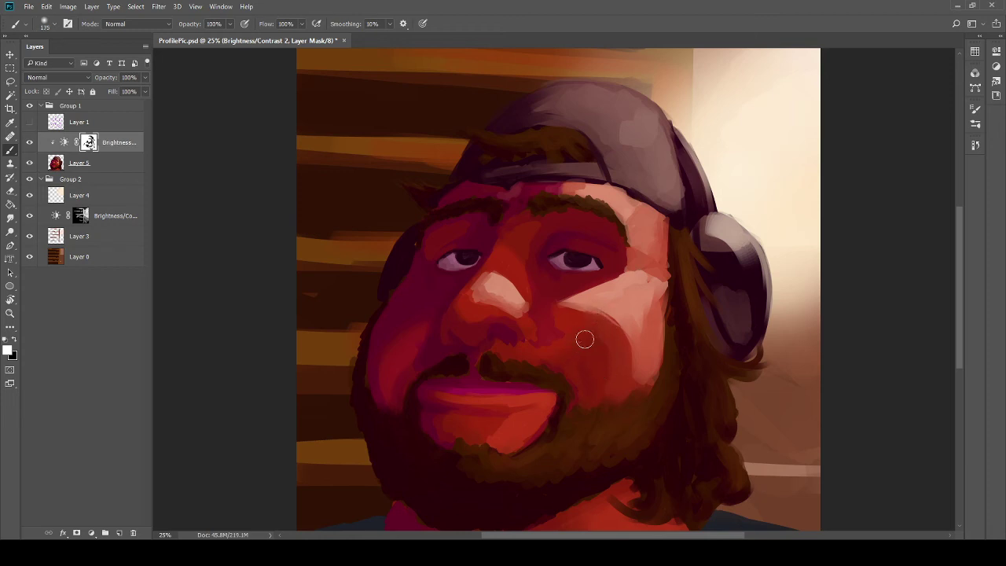
key("e")
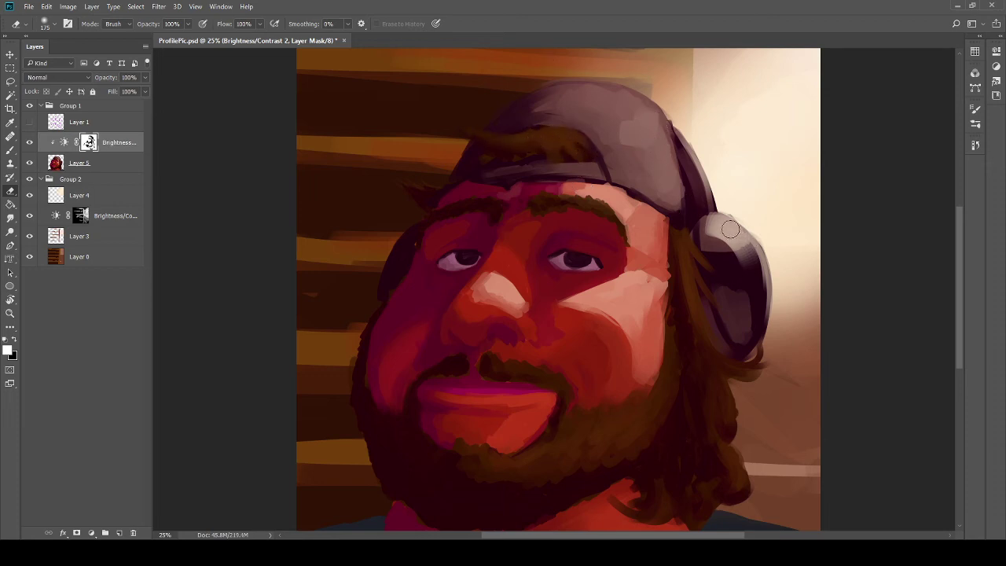
Step: Erase the adjustment's mask over the headphone ear cup, its rim and the hair below it
mouse_move(736, 308)
left_mouse_down()
mouse_move(752, 309)
mouse_move(735, 315)
mouse_move(748, 314)
mouse_move(737, 294)
left_mouse_up()
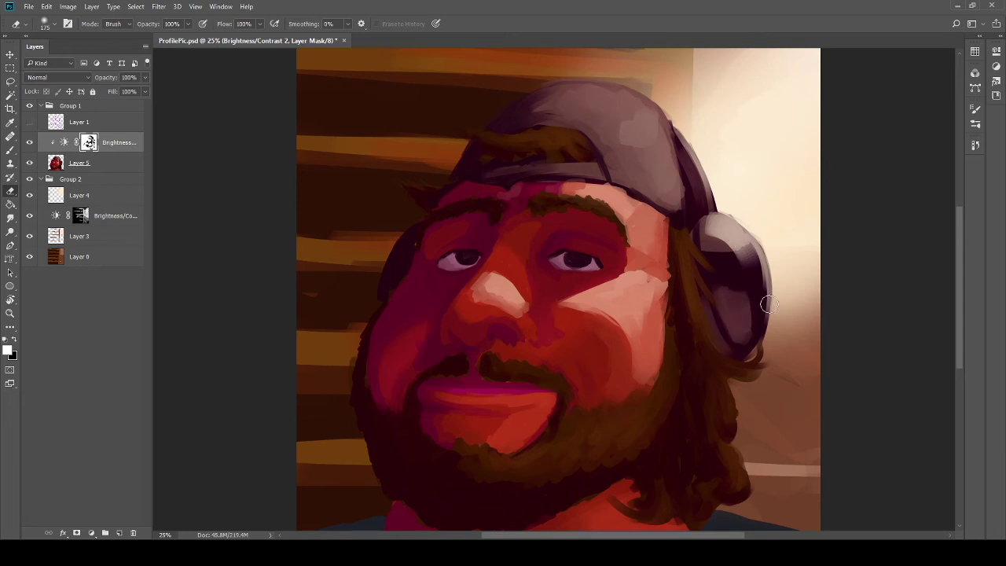
left_click_drag(769, 305, 767, 250)
mouse_move(726, 367)
left_mouse_down()
mouse_move(786, 334)
mouse_move(719, 303)
left_mouse_up()
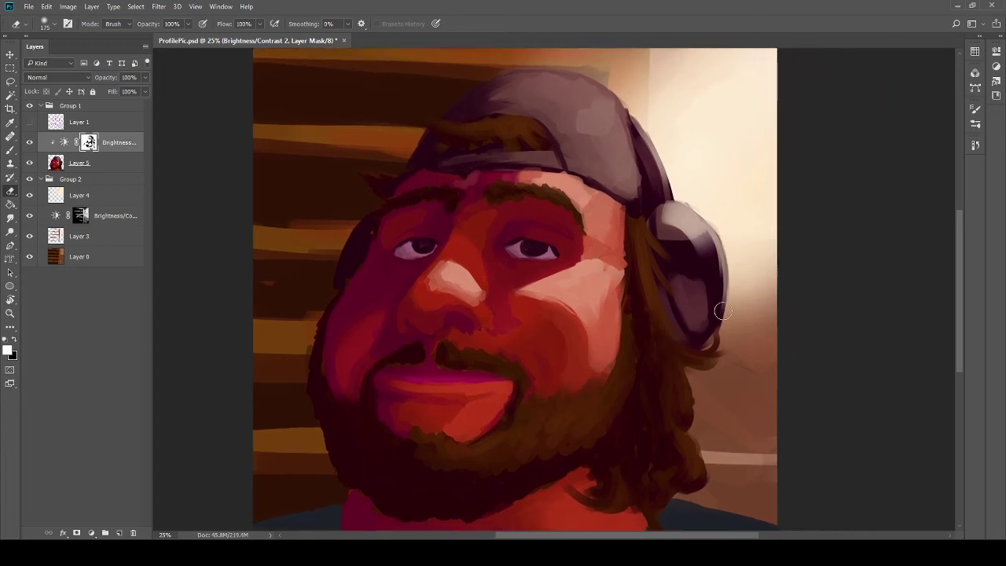
key("b")
key("e")
left_click_drag(707, 223, 721, 304)
mouse_move(669, 340)
left_mouse_down()
mouse_move(681, 348)
mouse_move(786, 225)
mouse_move(704, 216)
mouse_move(703, 292)
mouse_move(709, 283)
left_mouse_up()
left_click_drag(449, 336, 486, 320)
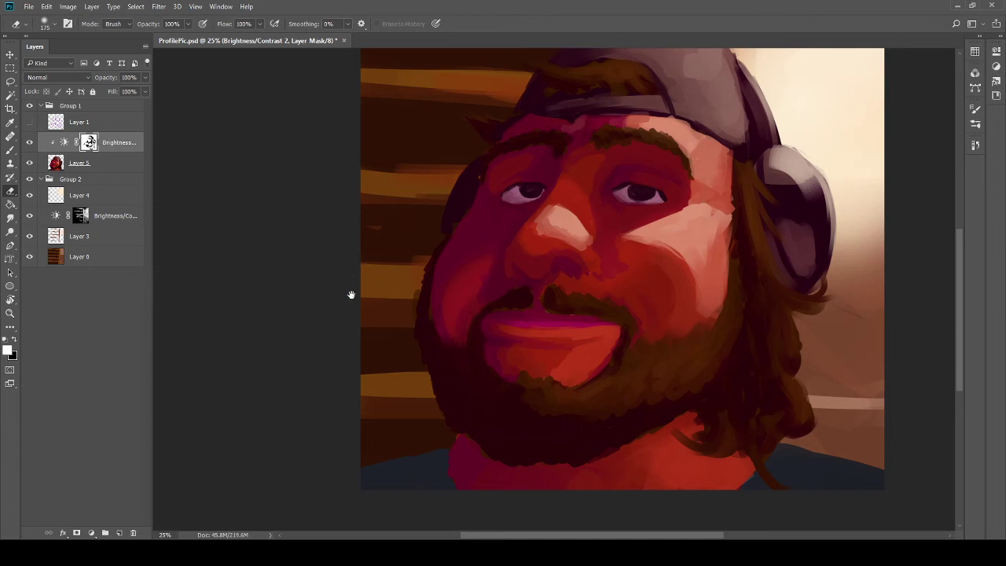
left_click_drag(351, 295, 386, 297)
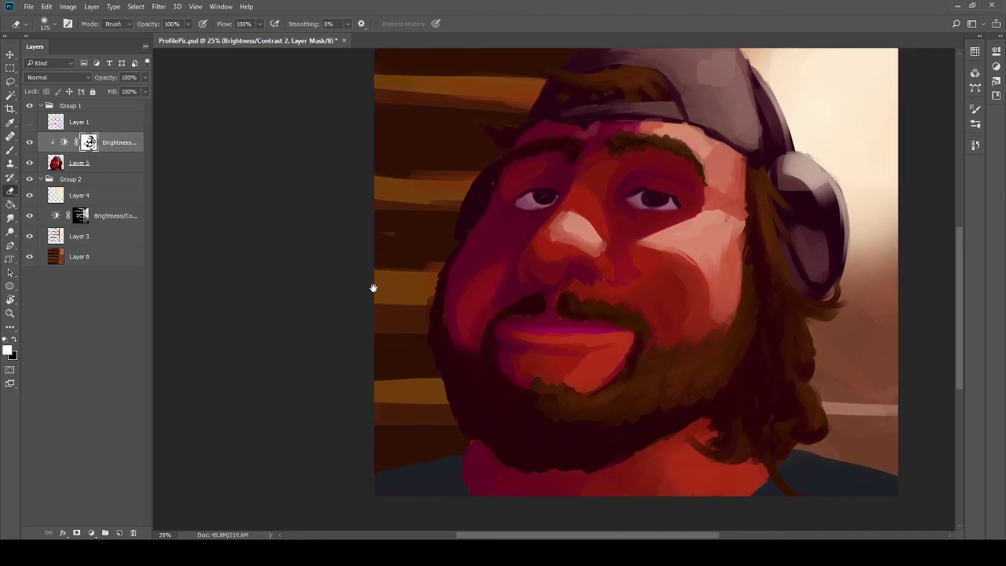
Step: Hide the clipped Brightness/Contrast adjustment and make Layer 5 the active painting layer
left_click(29, 142)
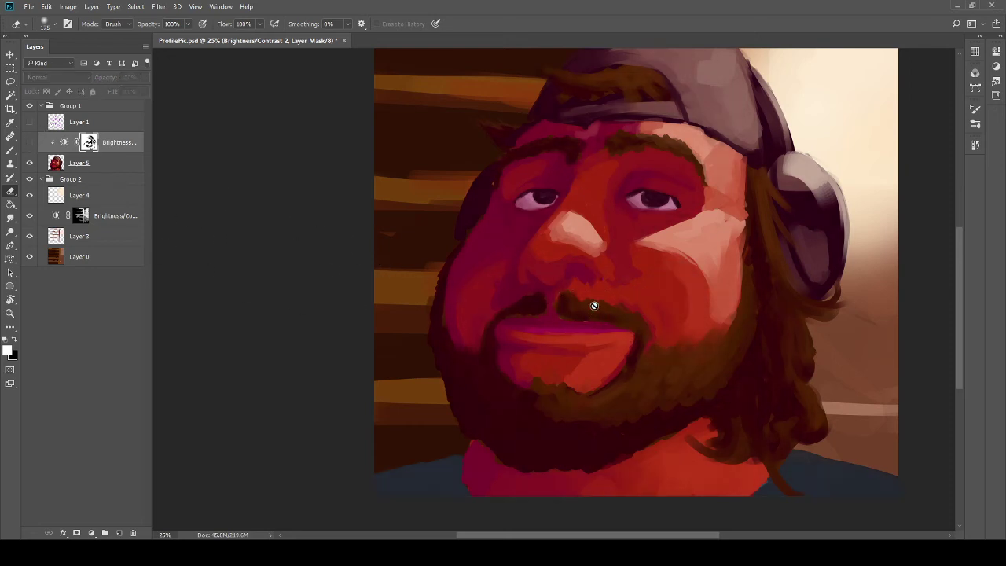
left_click(111, 165)
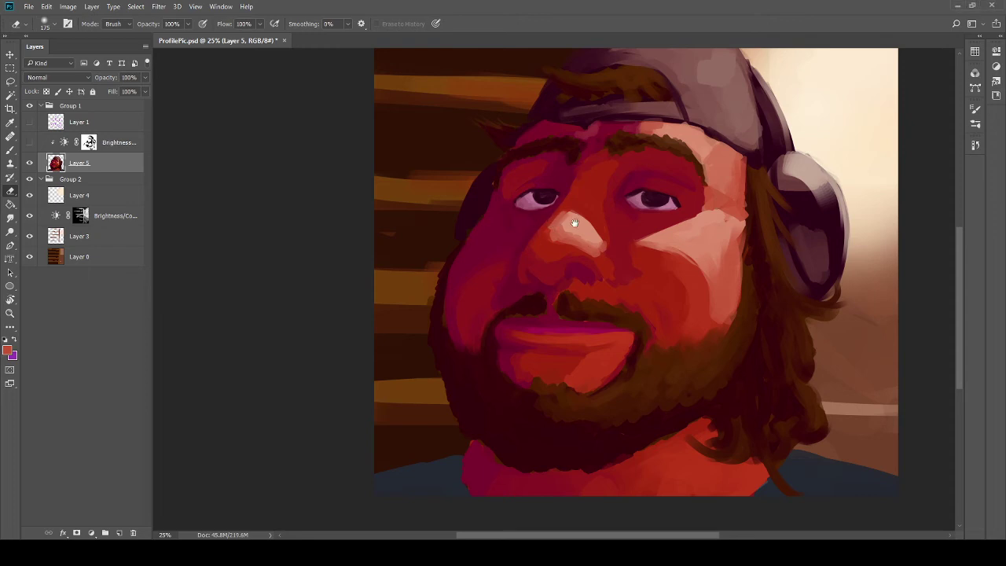
mouse_move(541, 226)
left_mouse_down()
mouse_move(512, 256)
mouse_move(516, 185)
mouse_move(524, 250)
mouse_move(540, 281)
left_mouse_up()
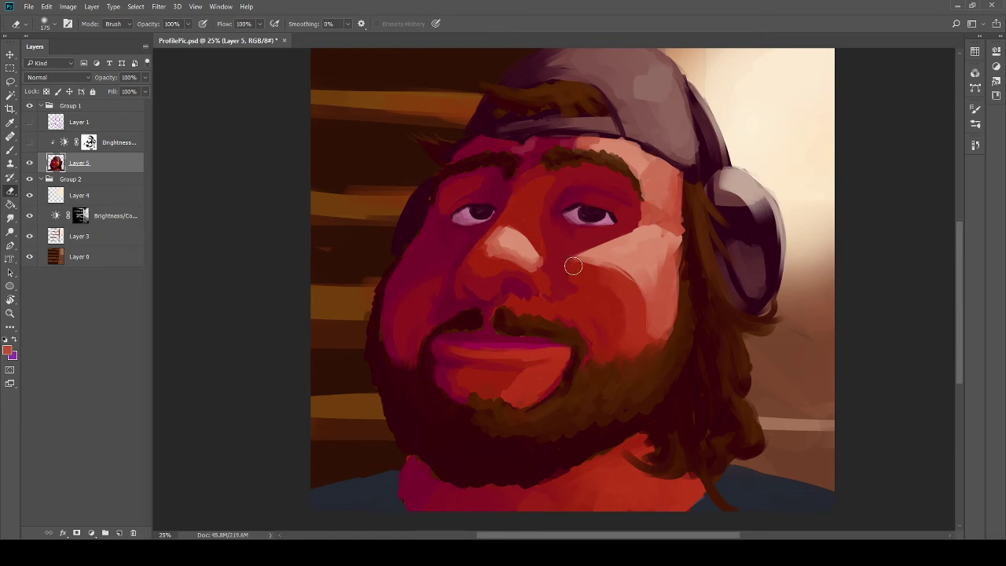
Step: Sample a dark tone from the upper lip area and refine the moustache near the philtrum with a much smaller brush
key("period")
key("b")
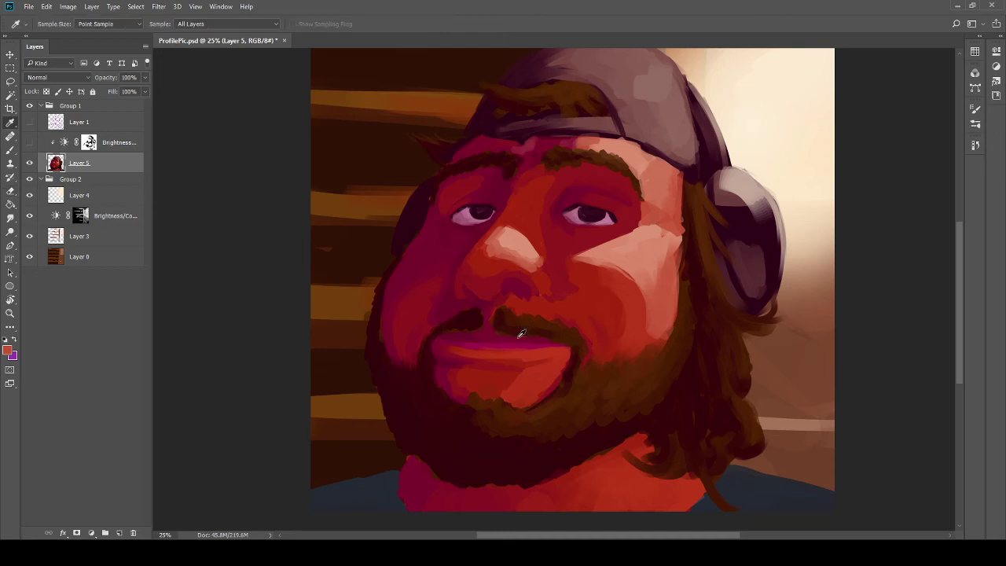
left_click(521, 336, "alt")
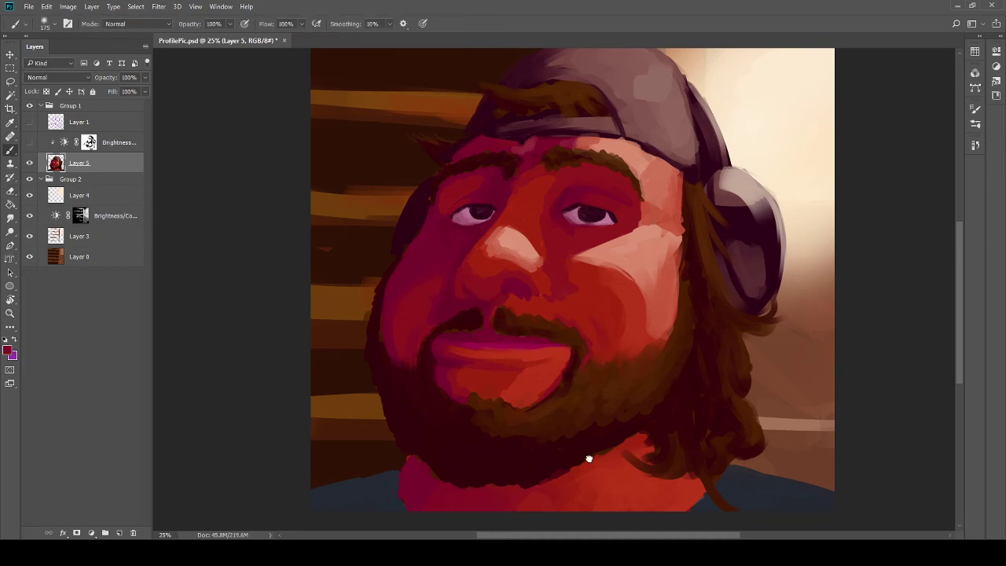
key("bracketleft")
key("bracketleft")
key("bracketleft")
key("bracketleft")
key("bracketleft")
key("bracketleft")
key("bracketleft")
key("bracketleft")
key("bracketleft")
key("bracketleft")
left_click_drag(525, 314, 516, 330)
left_click_drag(524, 238, 521, 292)
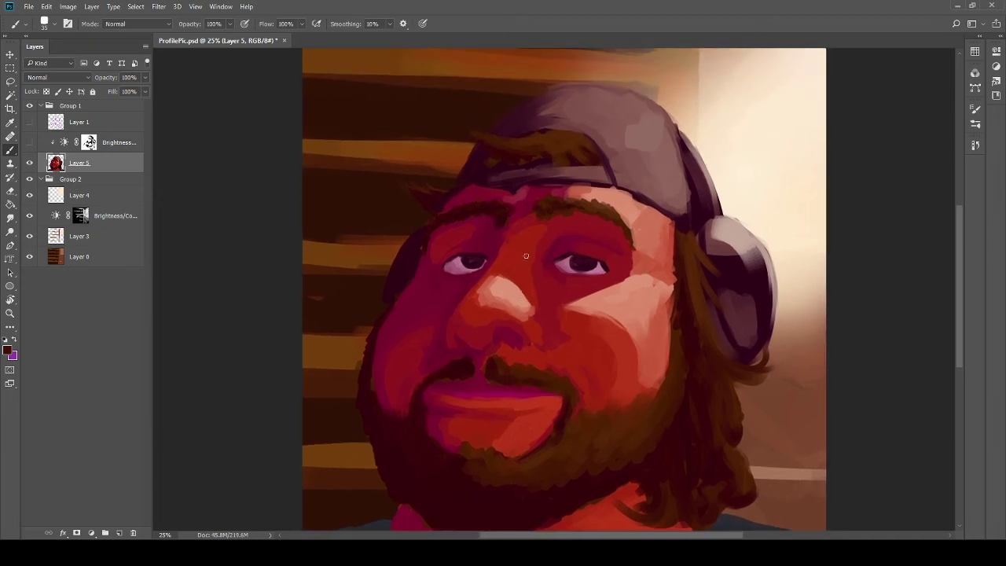
Step: Sample reds around the nose bridge and paint darker red shading between the brows and above the eye
key("i")
left_click(533, 265)
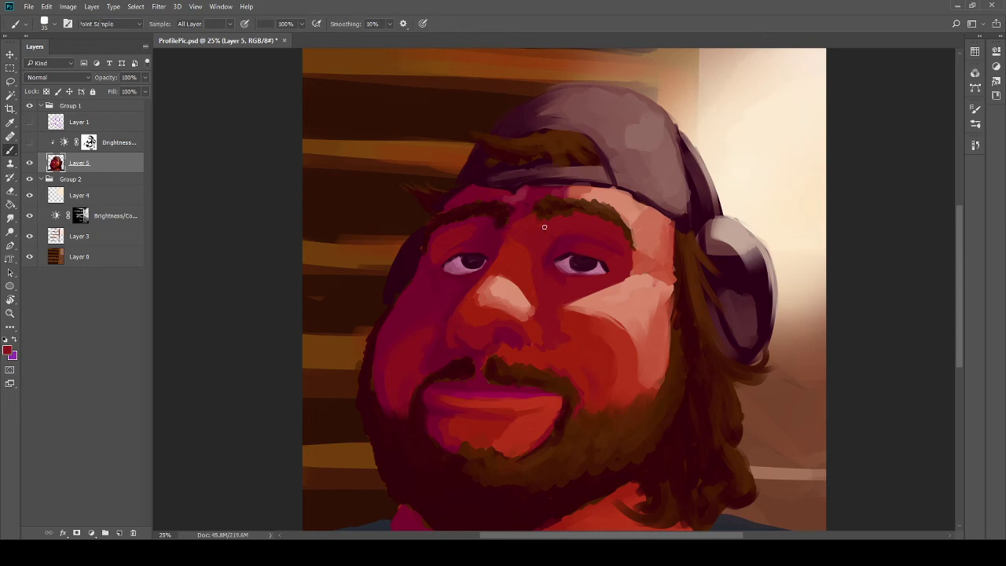
key("b")
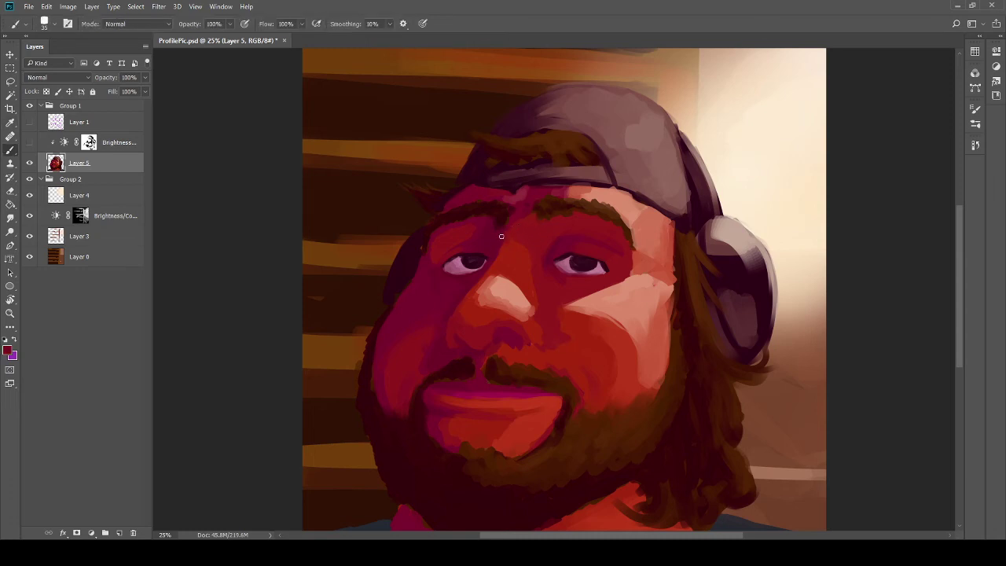
mouse_move(536, 280)
left_mouse_down()
mouse_move(548, 227)
mouse_move(542, 164)
mouse_move(546, 229)
mouse_move(589, 351)
mouse_move(572, 336)
left_mouse_up()
key("i")
key("b")
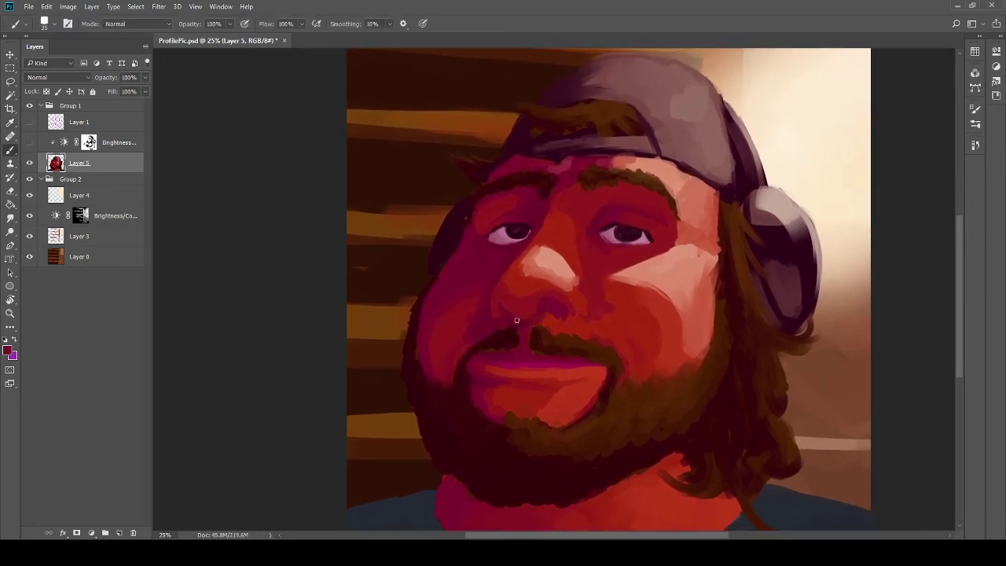
Step: Touch up the moustache on the shadowed side of the face with dark brown on Layer 5
mouse_move(555, 345)
left_mouse_down()
mouse_move(542, 321)
mouse_move(541, 267)
left_mouse_up()
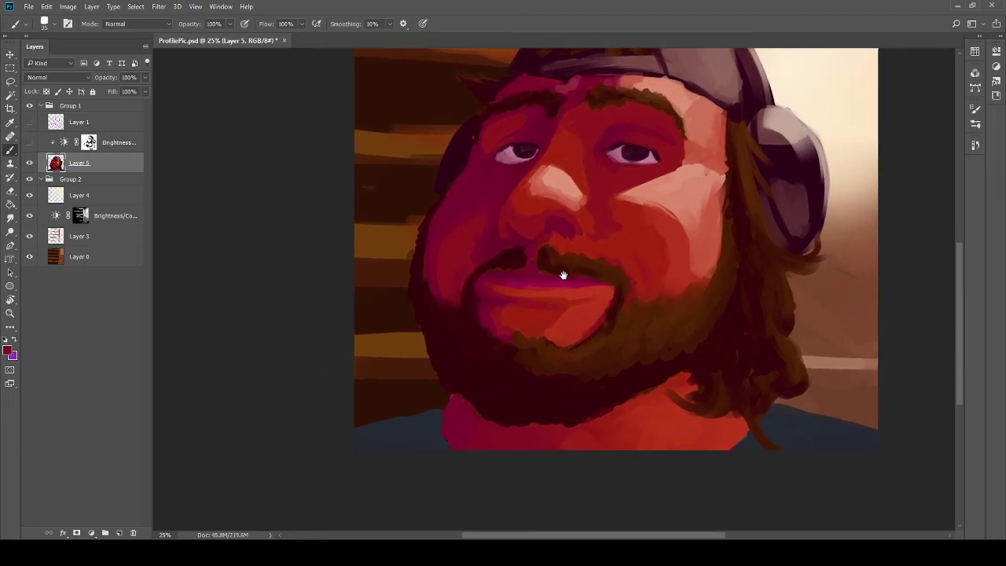
scroll(511, 301, "up", 4)
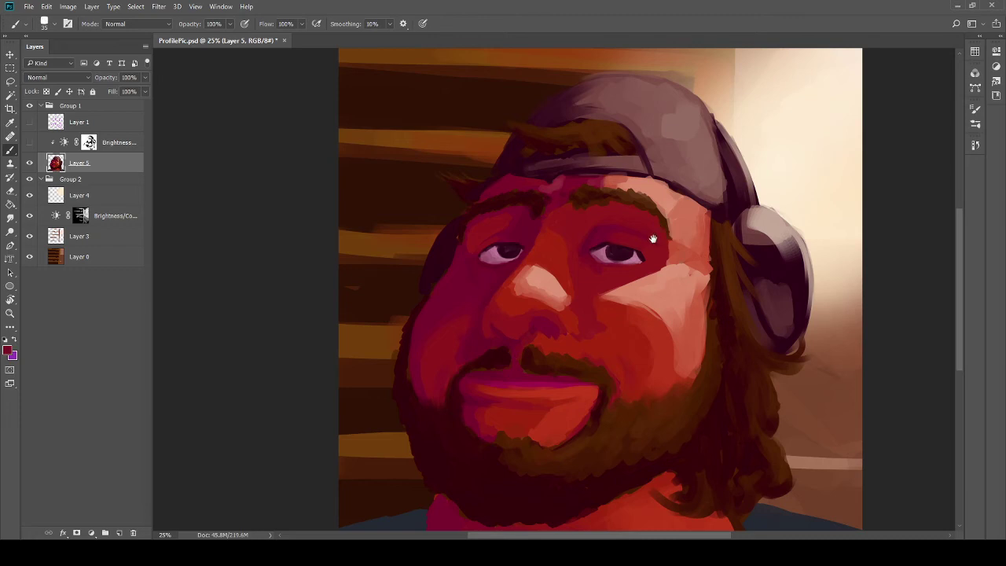
mouse_move(598, 250)
left_mouse_down()
mouse_move(622, 227)
mouse_move(564, 220)
mouse_move(600, 236)
mouse_move(566, 281)
left_mouse_up()
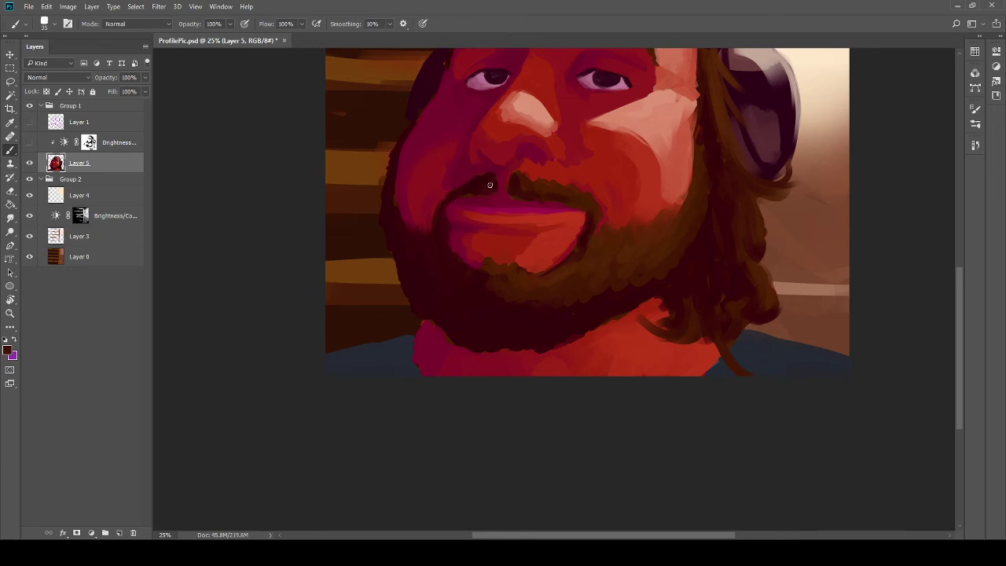
left_click_drag(478, 188, 465, 184)
left_click_drag(534, 235, 485, 341)
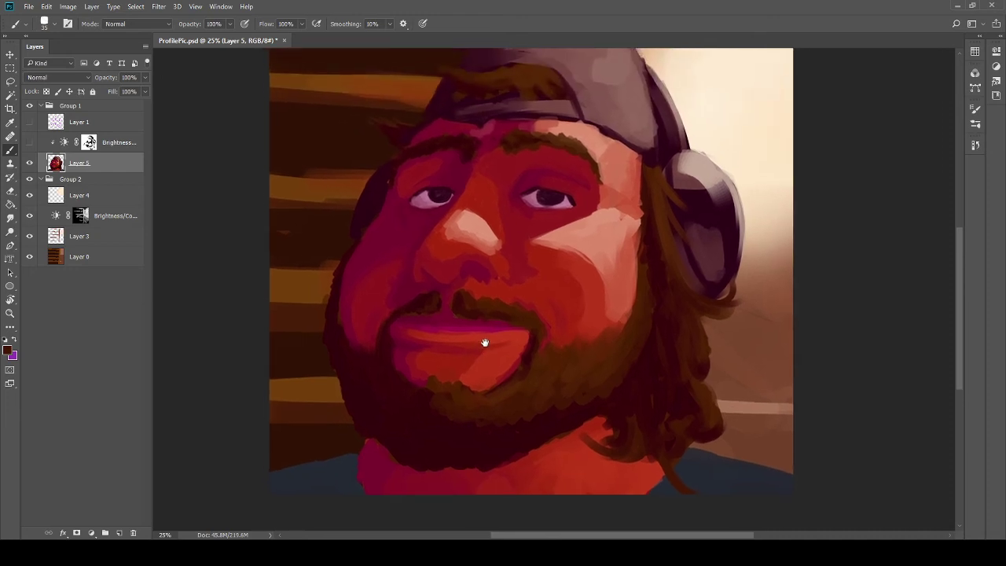
left_click_drag(514, 220, 517, 266)
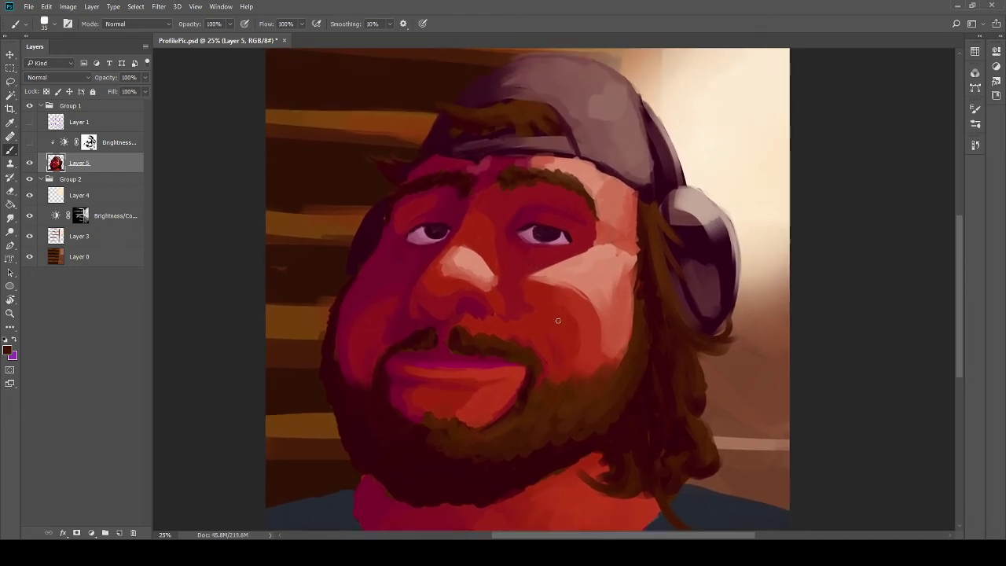
Step: Toggle the clipped Brightness/Contrast layer's visibility repeatedly to compare the portrait with and without the darkening
left_click(30, 143)
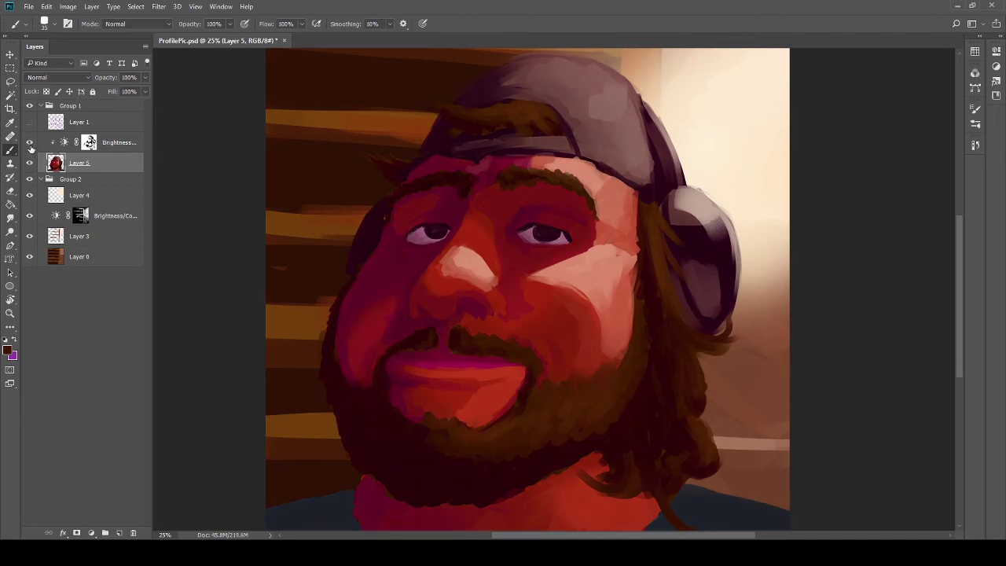
left_click(30, 143)
left_click(30, 143)
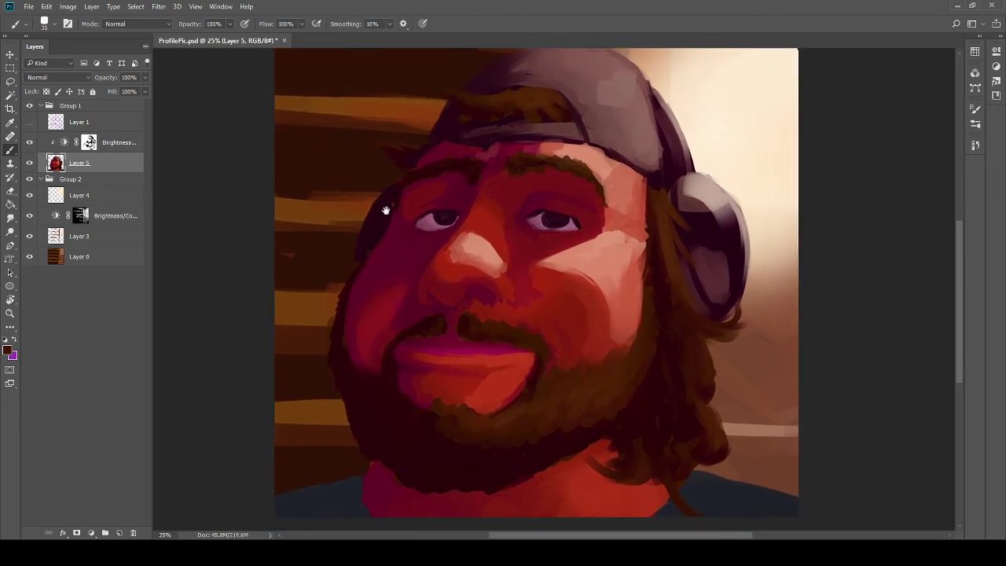
left_click(31, 144)
left_click(29, 143)
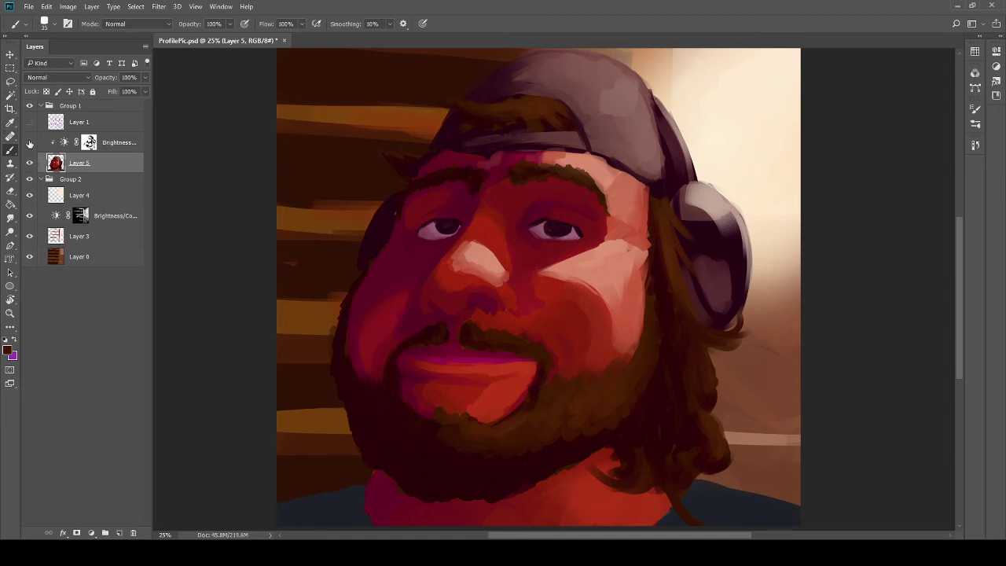
left_click(30, 143)
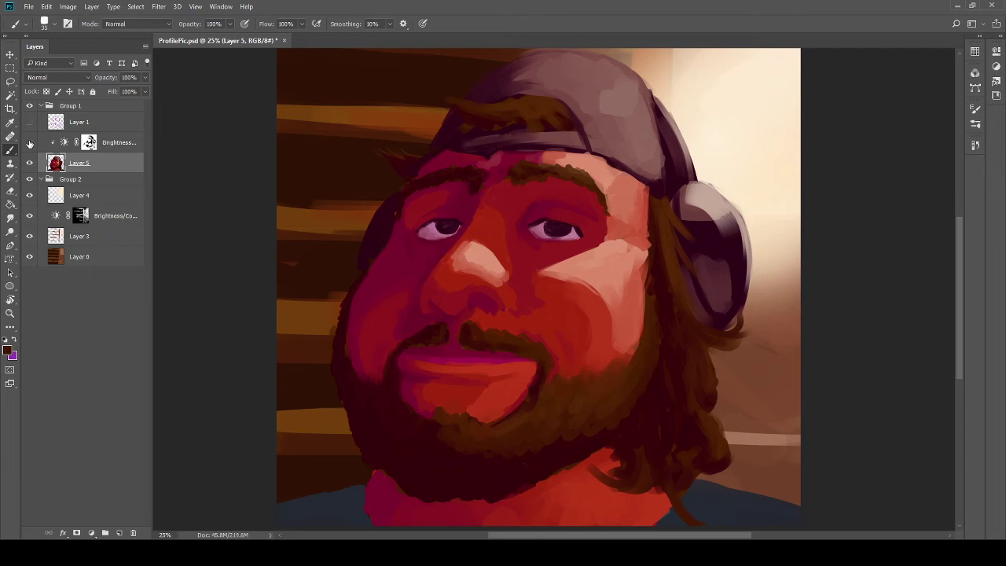
left_click(29, 143)
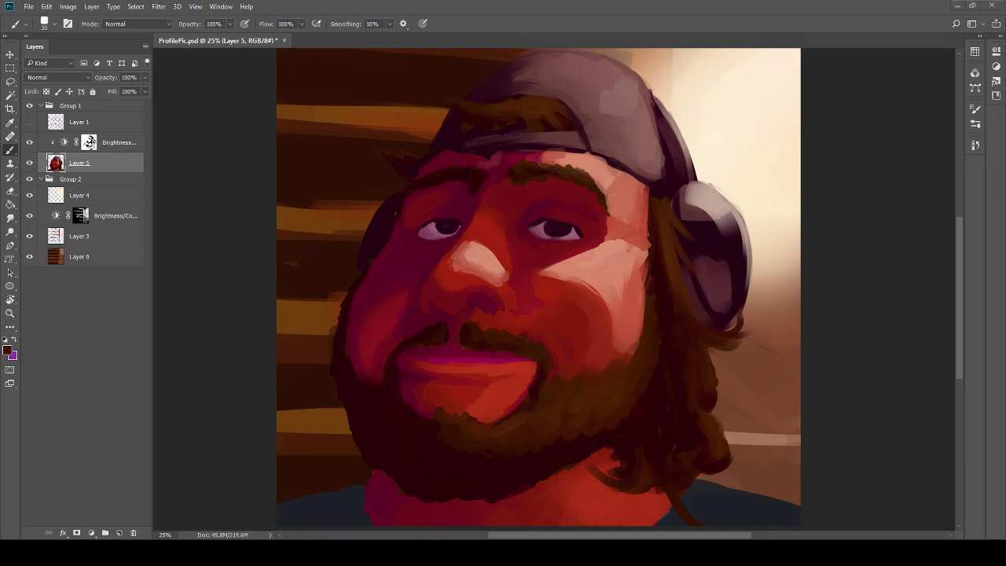
left_click(29, 143)
left_click(29, 143)
left_click(29, 143)
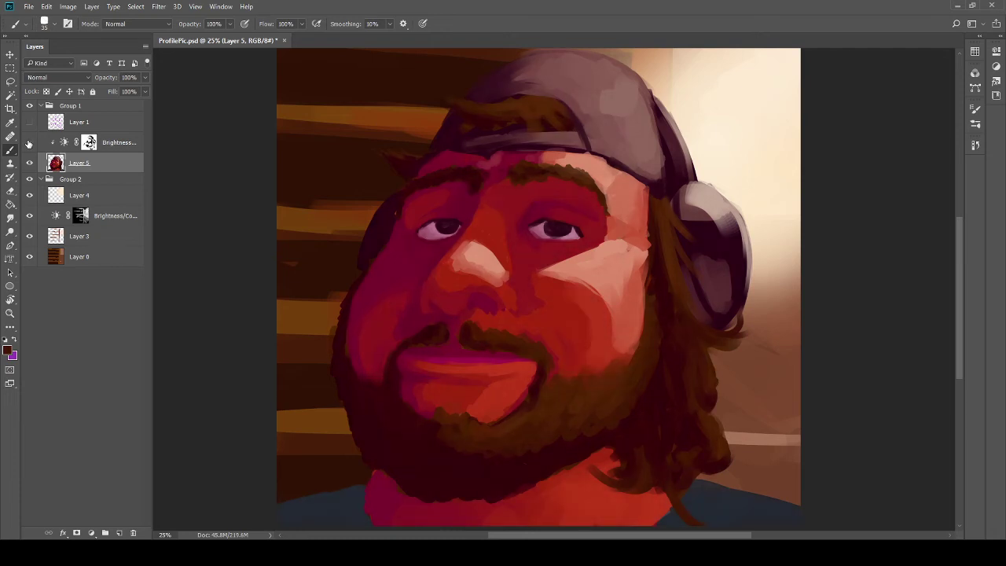
left_click(29, 144)
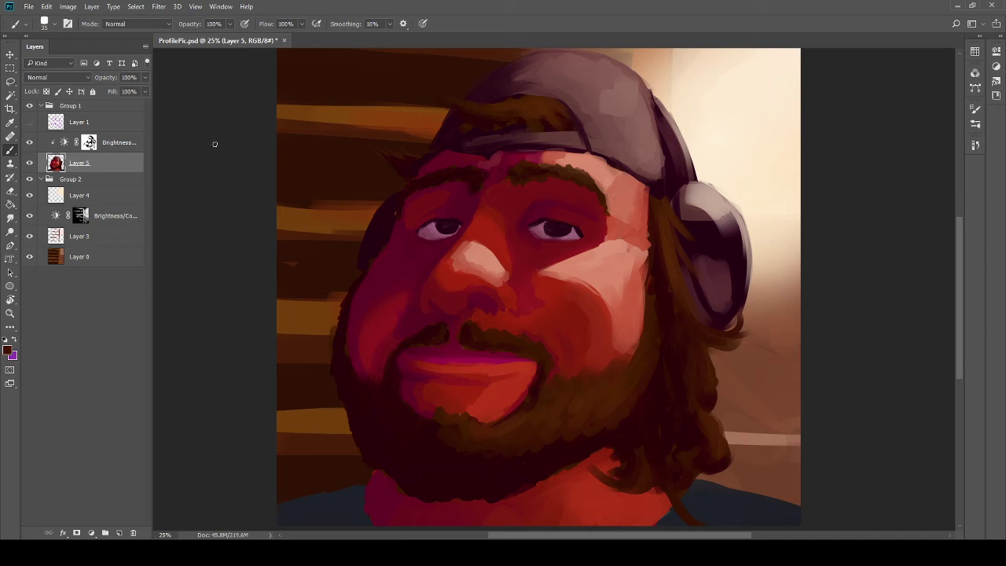
Step: Reduce the brush size to 20, check the figure against the Layer 1 sketch, and hide the sketch and Brightness/Contrast layers
key("bracketleft")
key("bracketleft")
key("bracketleft")
left_click(29, 163)
left_click(29, 163)
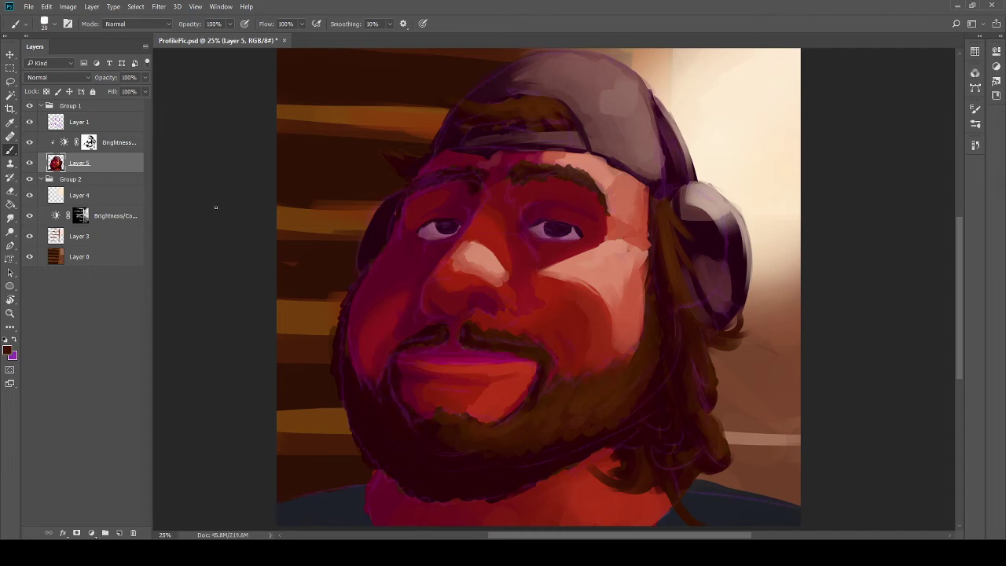
left_click(29, 122)
left_click(29, 143)
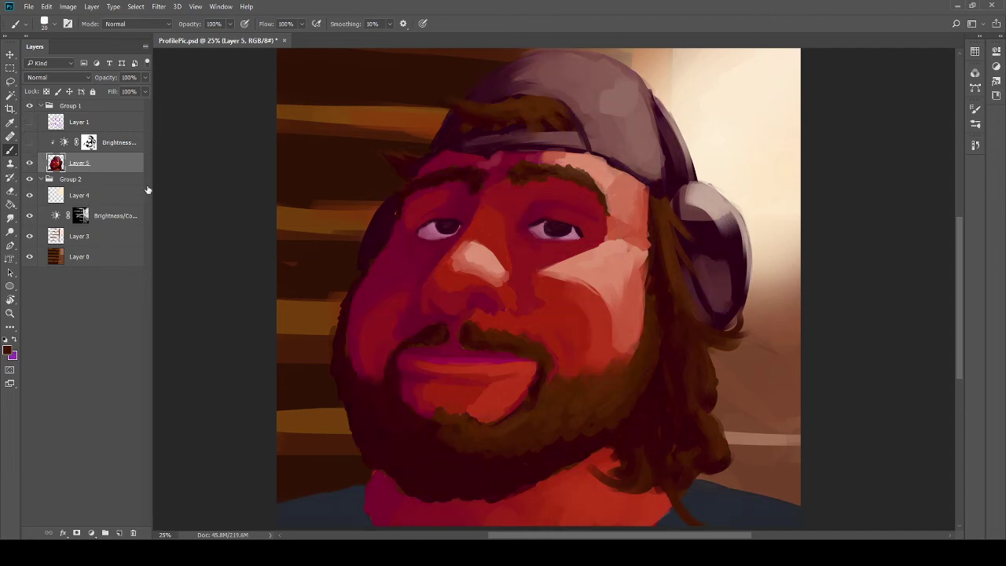
Step: Paint light grey-blue highlights along the collar and top of the shirt shoulder below the hair, resampling blues from the shirt
mouse_move(414, 335)
left_mouse_down()
mouse_move(427, 240)
mouse_move(499, 271)
mouse_move(478, 239)
left_mouse_up()
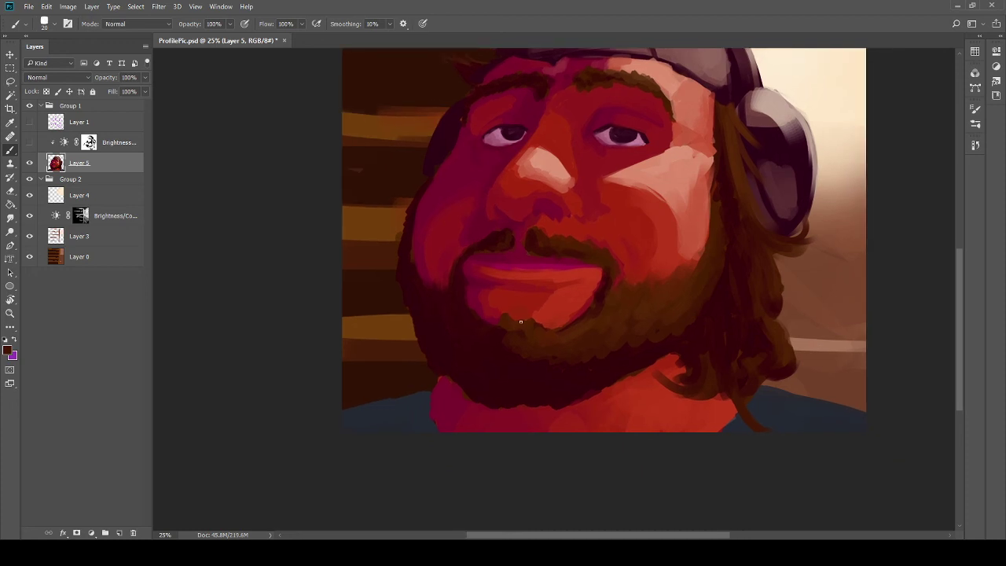
mouse_move(613, 304)
left_mouse_down()
mouse_move(541, 279)
mouse_move(478, 284)
left_mouse_up()
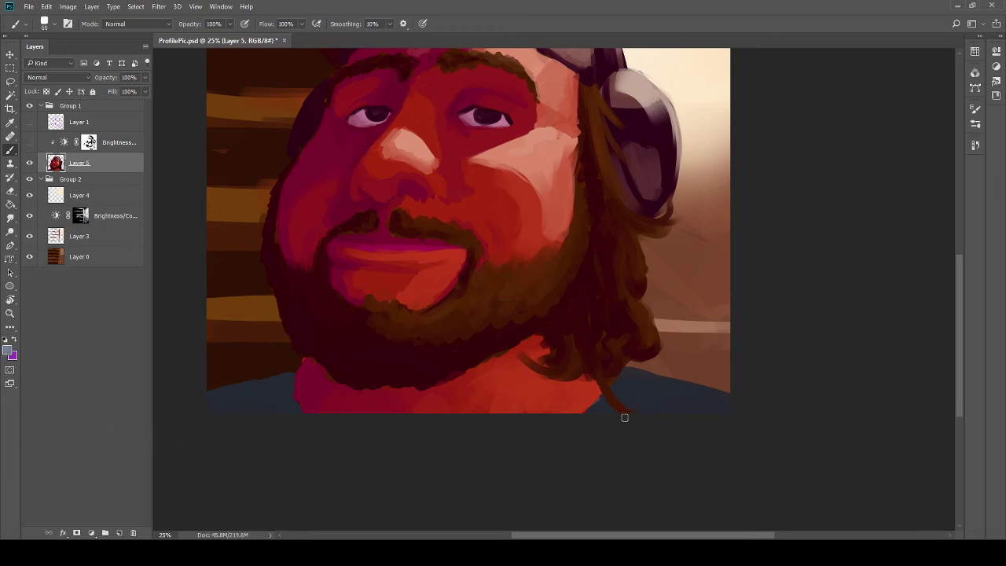
mouse_move(624, 418)
left_mouse_down()
mouse_move(616, 397)
mouse_move(596, 410)
mouse_move(649, 383)
mouse_move(723, 402)
mouse_move(667, 386)
mouse_move(713, 399)
left_mouse_up()
key("i")
left_click(722, 399)
key("b")
key("i")
left_click(634, 372)
key("b")
key("i")
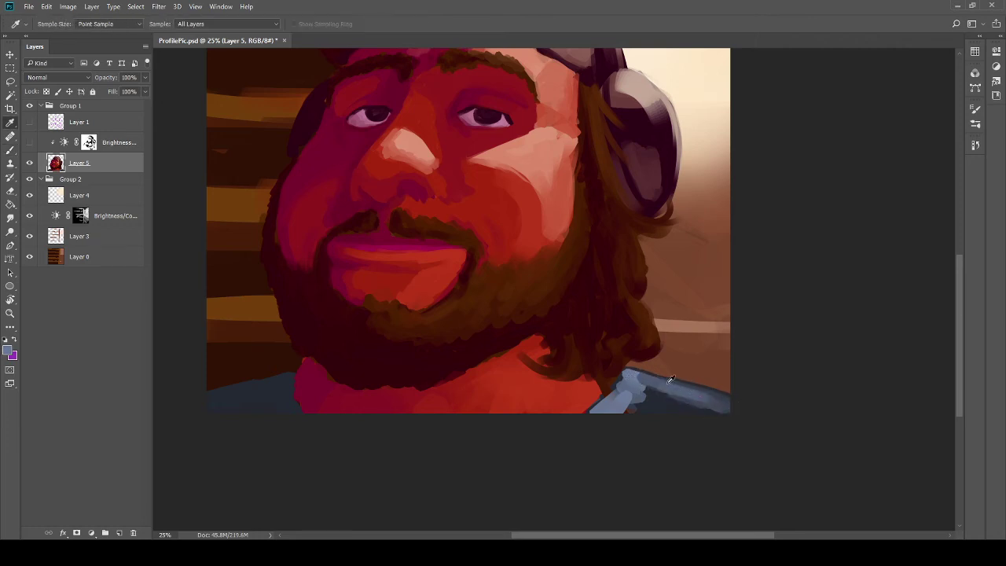
left_click(635, 373)
key("b")
left_click_drag(652, 376, 739, 408)
Step: Fill the lit shirt shoulder with sampled mid blue and blend a lighter blue over it toward the collar
key("i")
left_click(724, 404)
key("b")
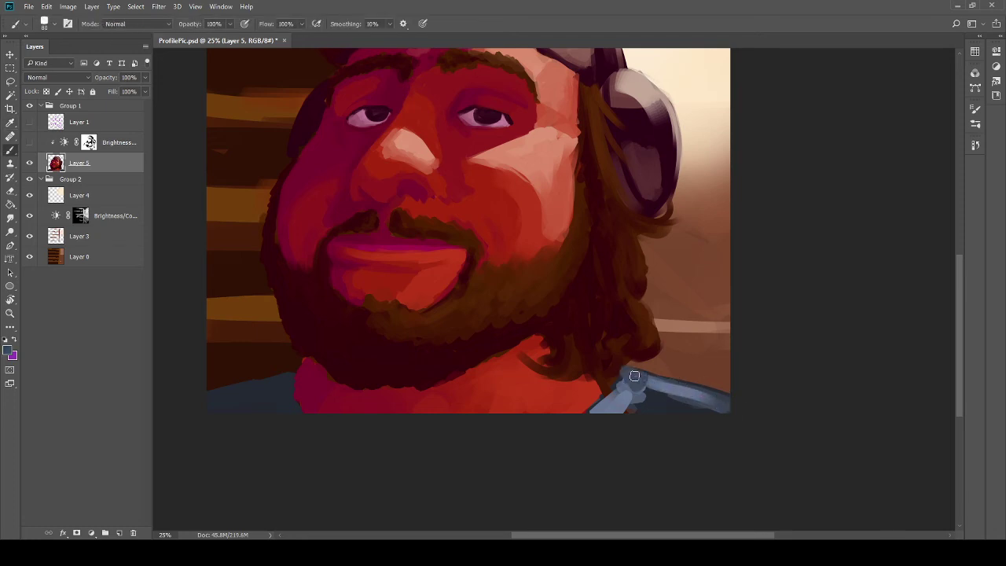
mouse_move(635, 377)
left_mouse_down()
mouse_move(598, 410)
mouse_move(617, 389)
mouse_move(599, 424)
mouse_move(635, 397)
mouse_move(651, 409)
mouse_move(630, 386)
mouse_move(667, 401)
left_mouse_up()
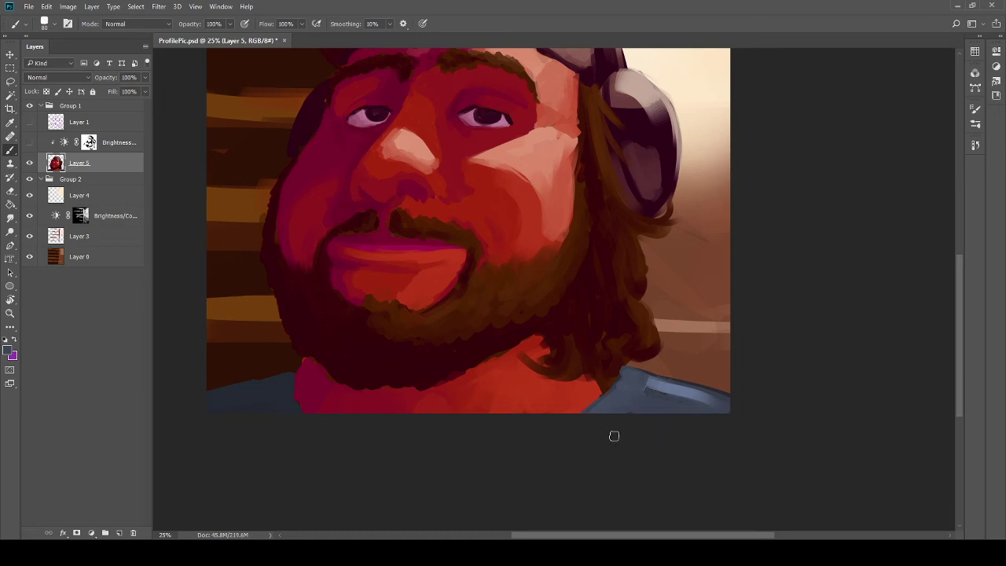
left_click(677, 382, "alt")
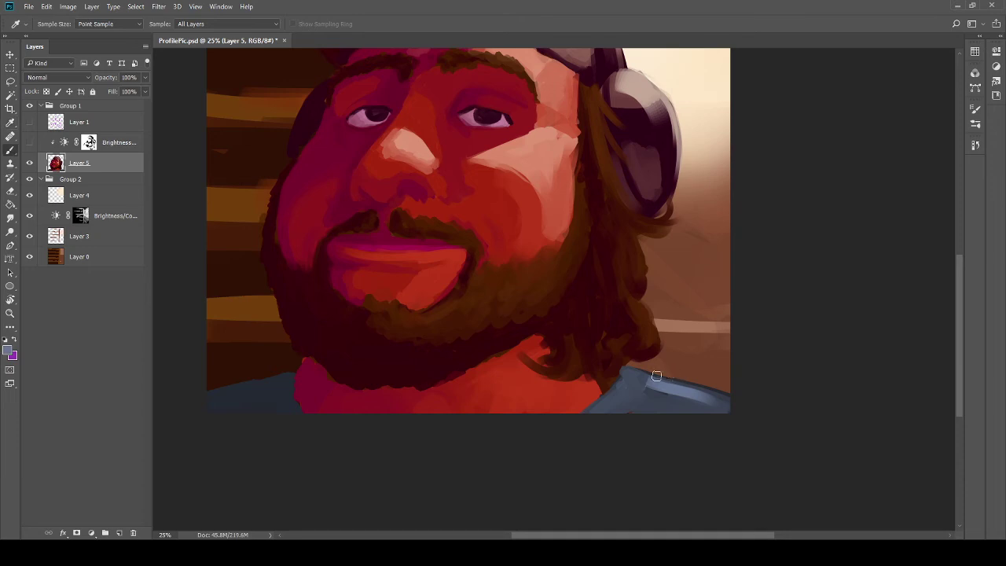
mouse_move(671, 382)
left_mouse_down()
mouse_move(626, 374)
mouse_move(752, 407)
mouse_move(654, 374)
mouse_move(750, 412)
mouse_move(711, 384)
mouse_move(657, 377)
mouse_move(742, 416)
mouse_move(658, 387)
mouse_move(726, 418)
mouse_move(617, 401)
left_mouse_up()
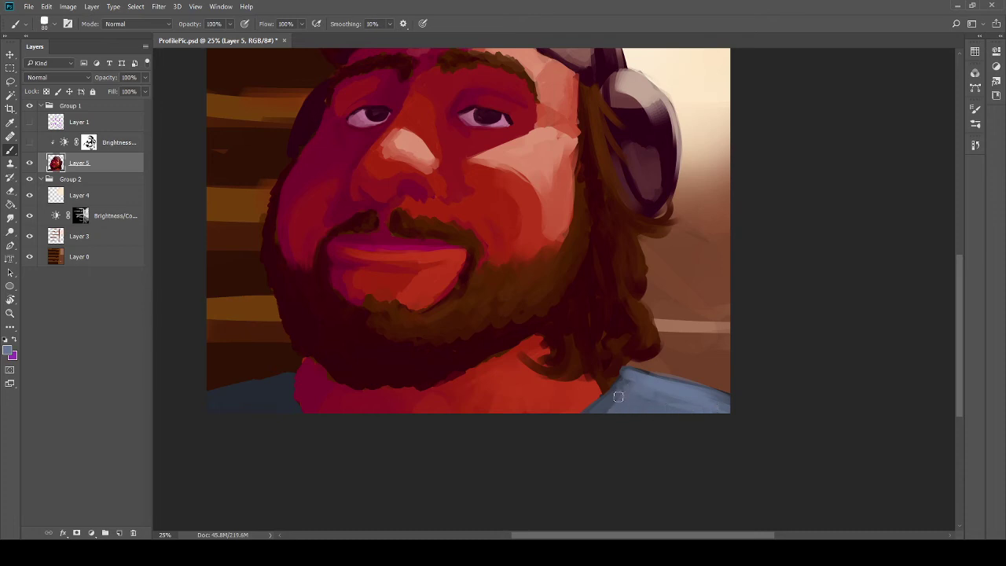
Step: Trim the lit shoulder's upper edge beside the hair with the eraser at size 60
key("e")
key("bracketleft")
key("bracketleft")
key("bracketleft")
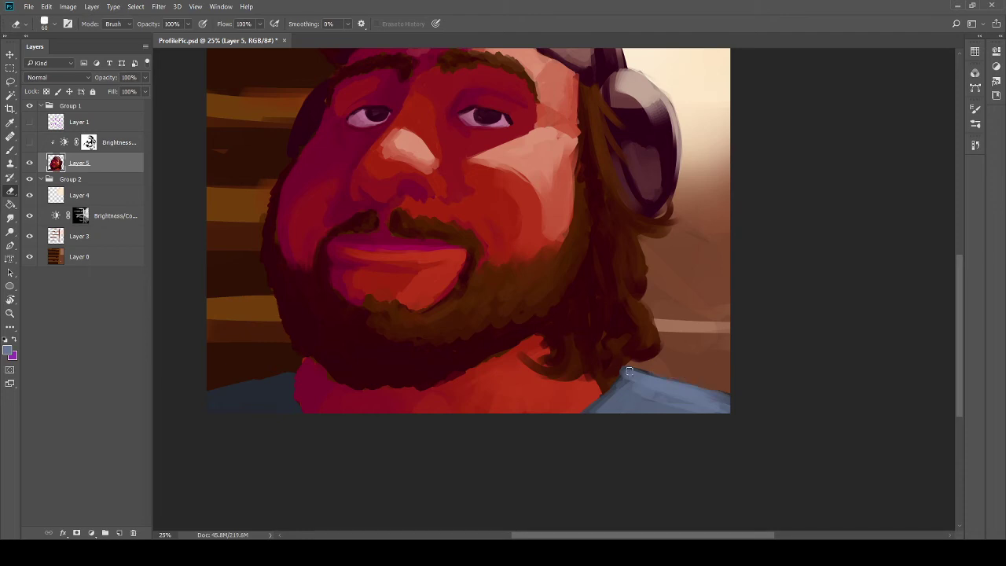
mouse_move(642, 357)
left_mouse_down()
mouse_move(630, 365)
mouse_move(639, 370)
mouse_move(628, 366)
mouse_move(641, 367)
left_mouse_up()
key("space")
left_click_drag(552, 320, 741, 353)
left_click_drag(586, 342, 624, 319)
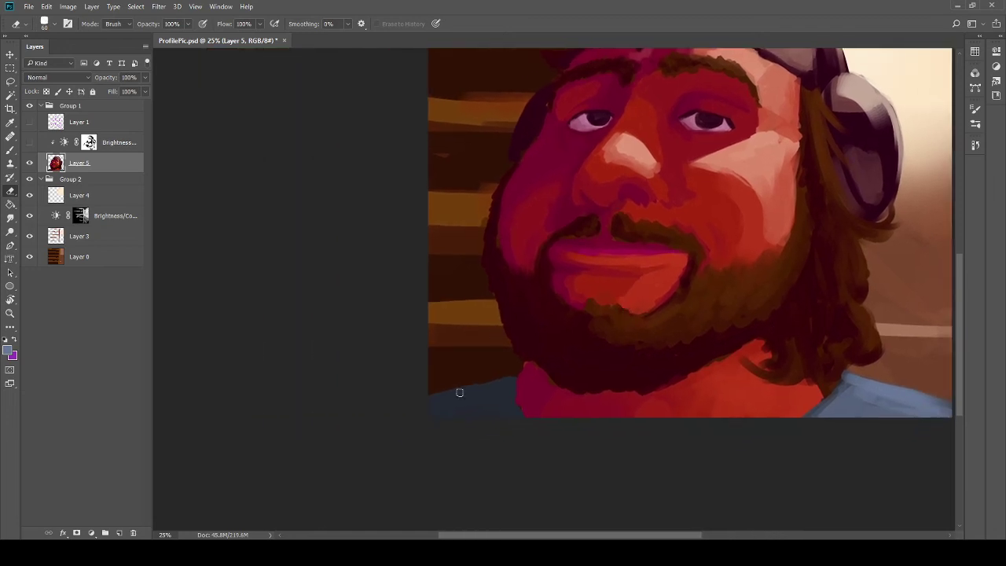
Step: Sample the blue from the lit shoulder and paint a lighter rim along the top edge of the shadowed shoulder
key("b")
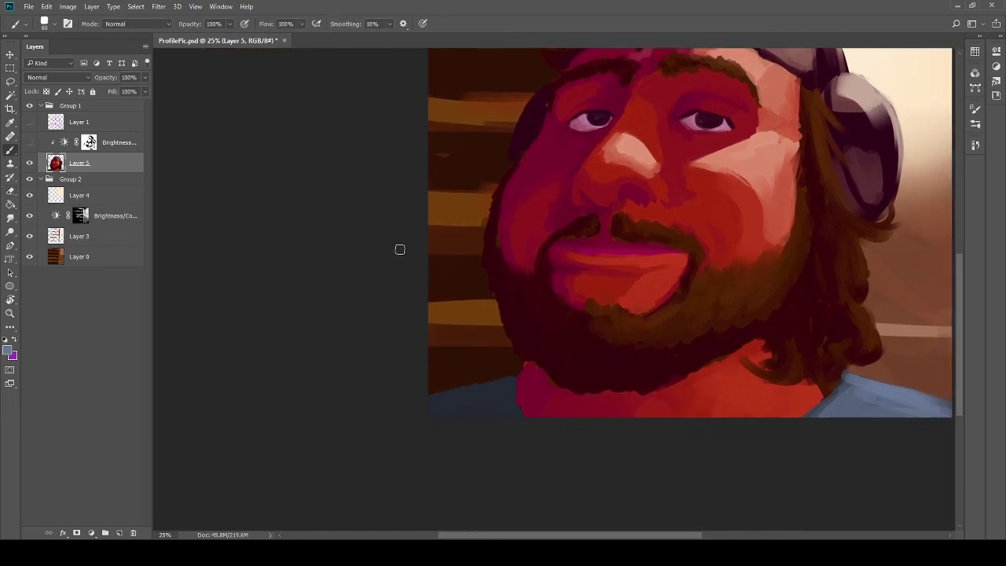
key("i")
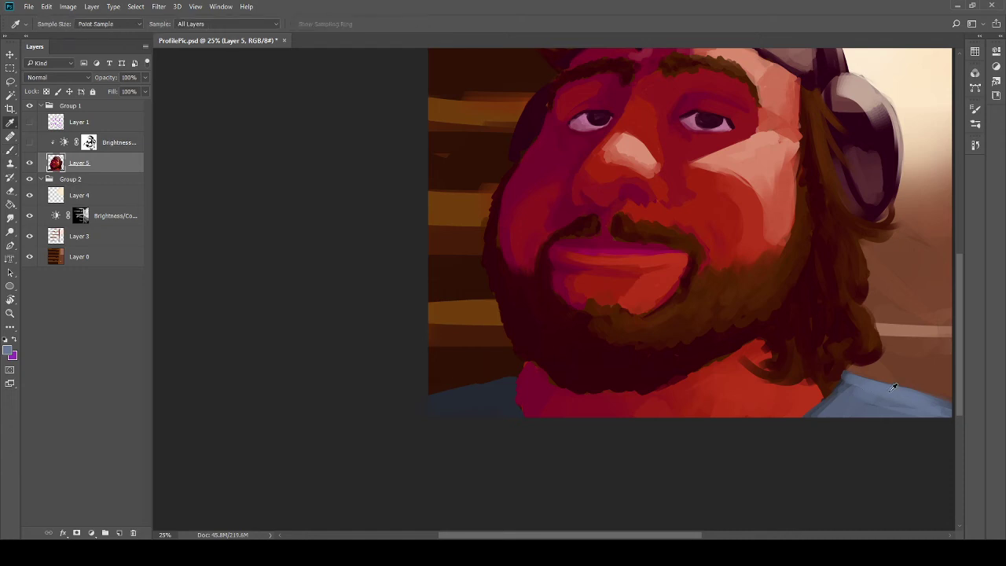
key("b")
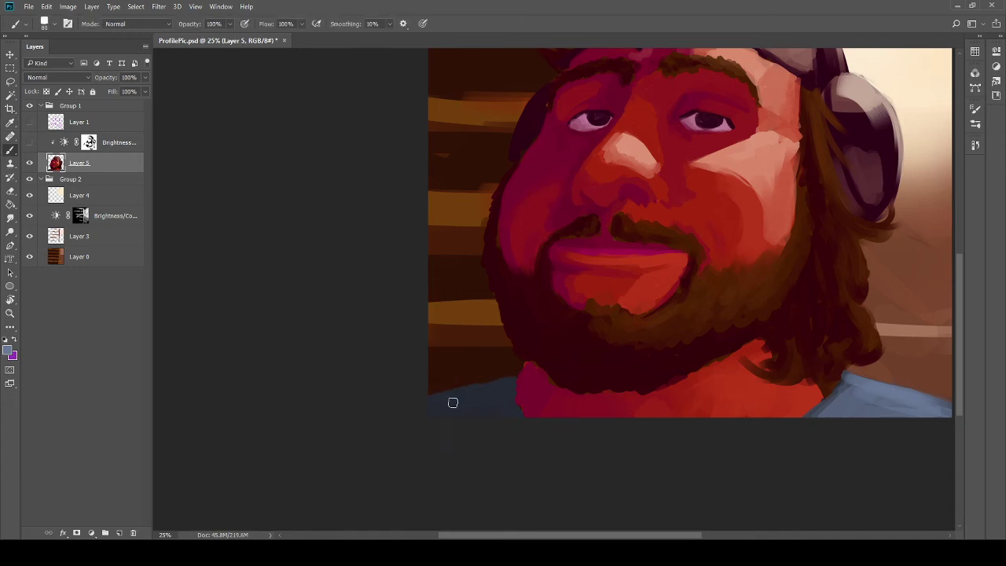
left_click_drag(438, 404, 523, 376)
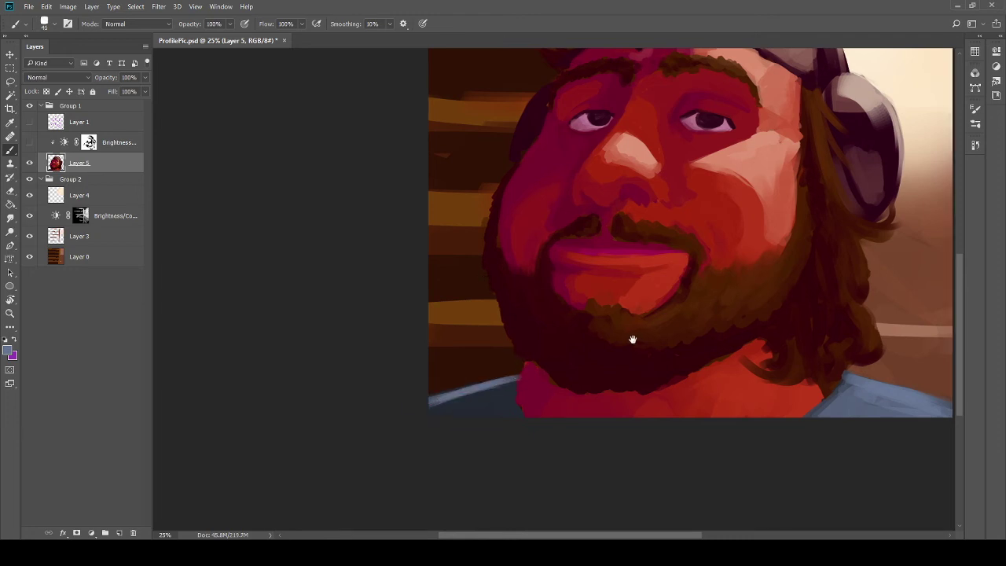
Step: Sample the shirt's blues and repaint the shading of the lit shoulder beside the neck
left_click_drag(634, 339, 597, 280)
key("i")
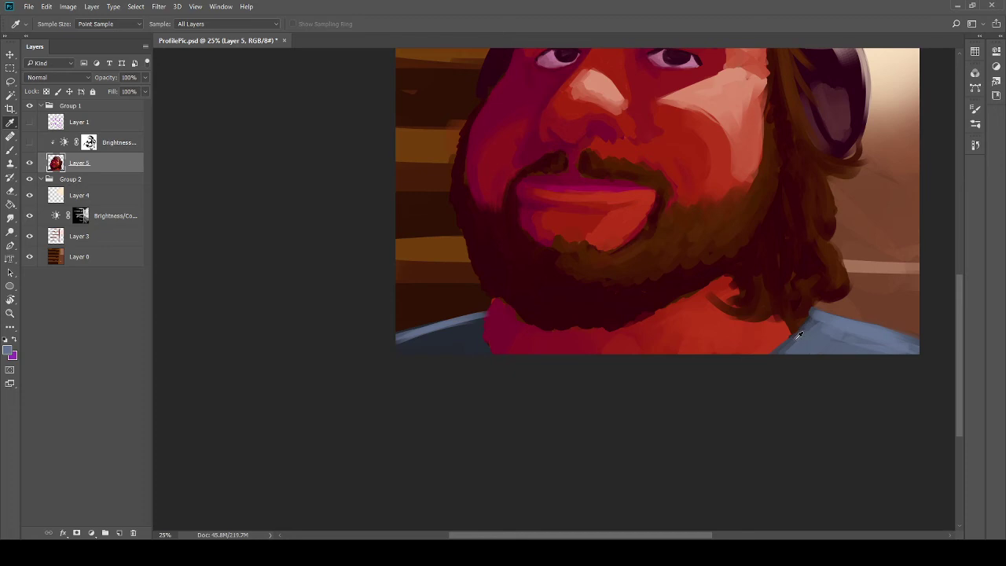
left_click(797, 336)
key("b")
left_click_drag(811, 348, 627, 341)
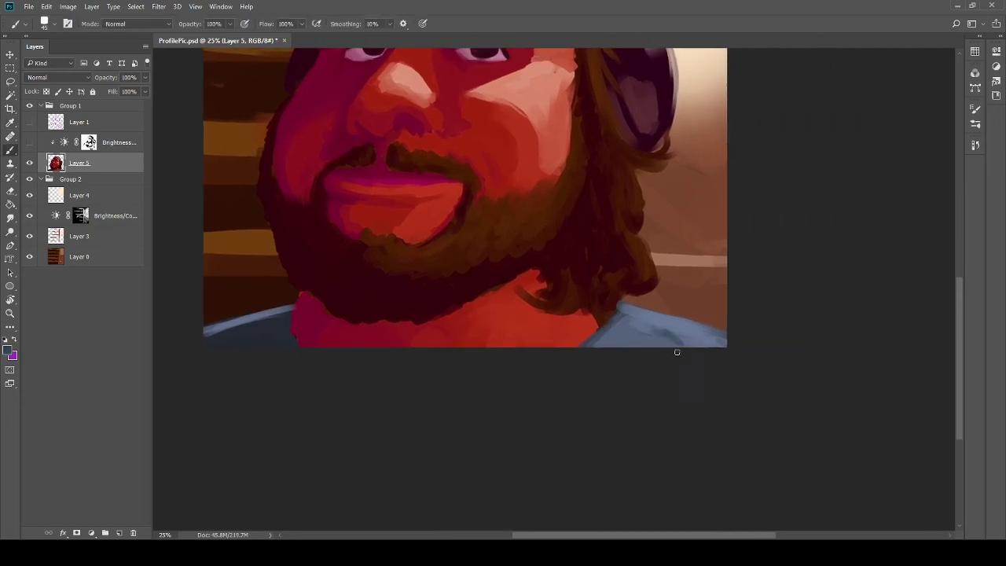
left_click(651, 341, "alt")
mouse_move(692, 334)
left_mouse_down()
mouse_move(669, 321)
mouse_move(639, 333)
mouse_move(685, 338)
left_mouse_up()
left_click_drag(682, 316, 625, 336)
Step: Sample the dark hair brown and the neck red, and refine the hair ends where they meet the lit shoulder and neck
left_click(620, 313, "alt")
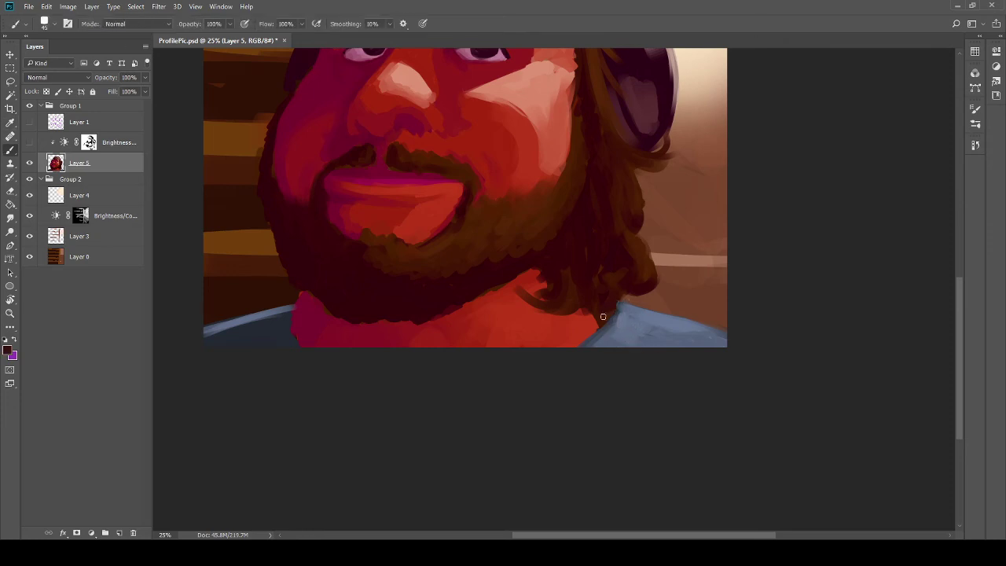
mouse_move(618, 310)
left_mouse_down()
mouse_move(604, 269)
mouse_move(605, 294)
mouse_move(620, 293)
mouse_move(615, 269)
mouse_move(605, 316)
left_mouse_up()
left_click(522, 299, "alt")
left_click_drag(552, 233, 542, 376)
mouse_move(569, 213)
left_mouse_down()
mouse_move(581, 266)
mouse_move(525, 297)
mouse_move(508, 293)
mouse_move(652, 287)
mouse_move(592, 346)
mouse_move(668, 267)
left_mouse_up()
mouse_move(613, 250)
left_mouse_down()
mouse_move(601, 248)
mouse_move(600, 265)
mouse_move(627, 186)
left_mouse_up()
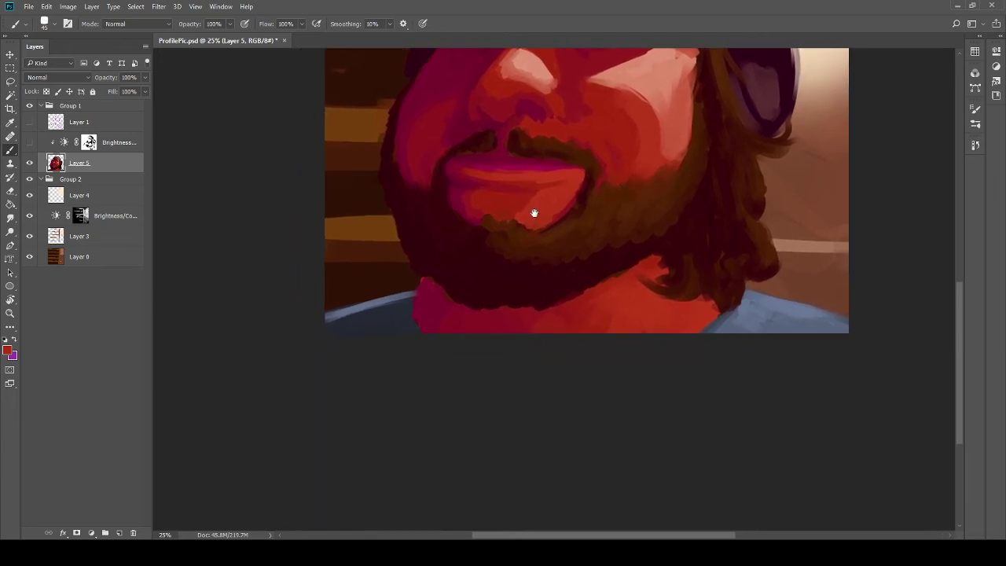
Step: Show the Brightness/Contrast adjustment above Layer 5 and examine the whole portrait with it
left_click(404, 314, "alt")
key("i")
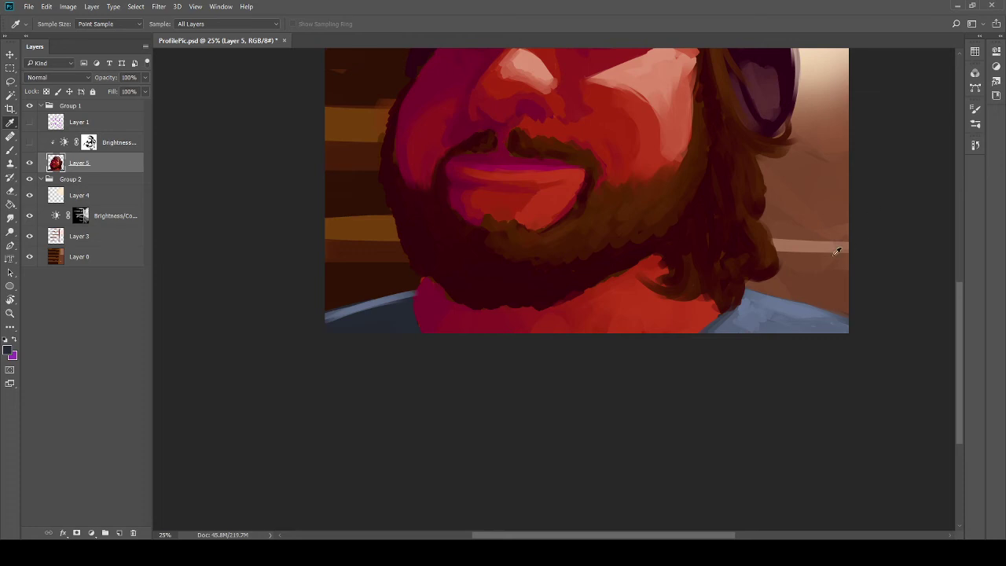
scroll(836, 249, "up", 3)
scroll(788, 289, "up", 2)
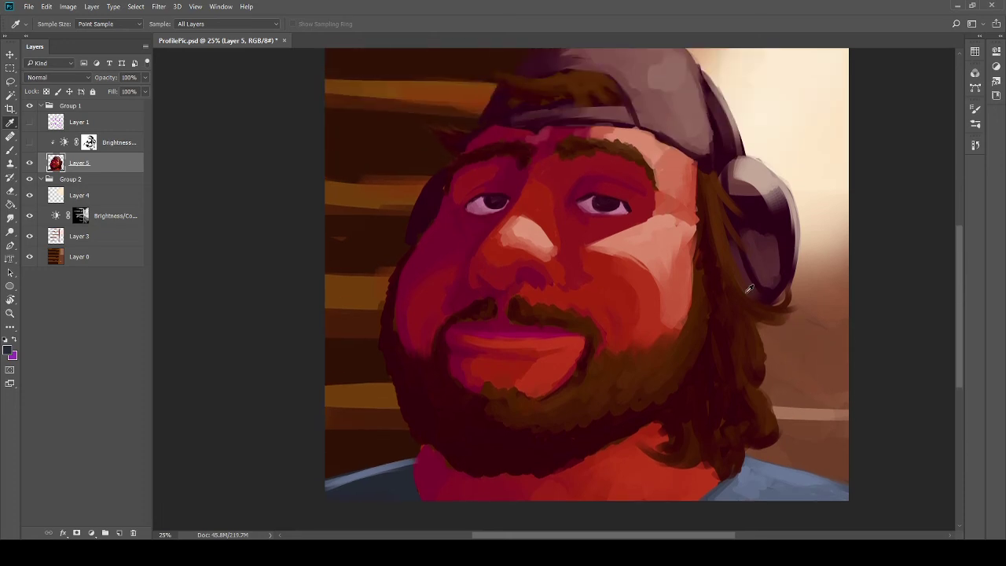
left_click(29, 142)
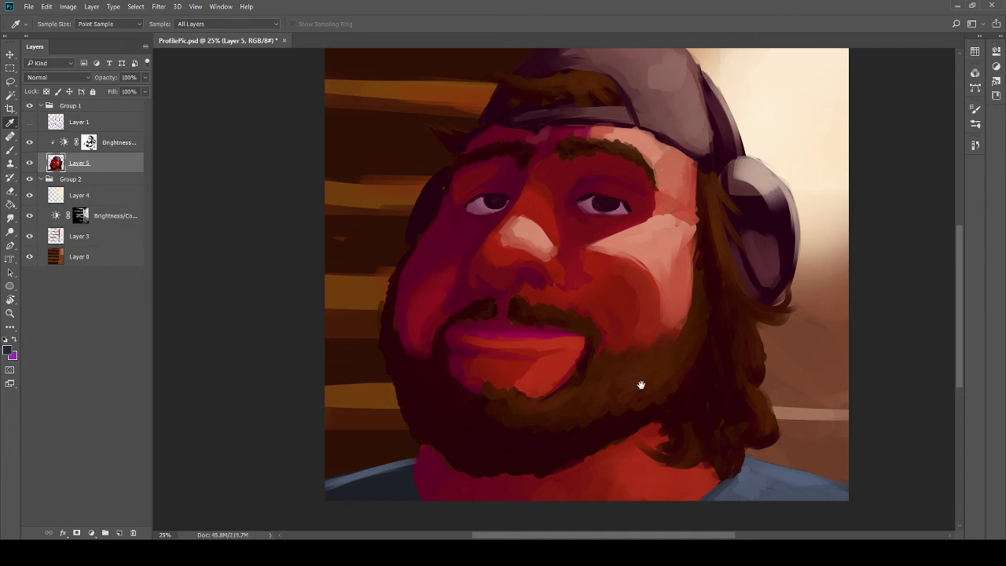
mouse_move(645, 386)
left_mouse_down()
mouse_move(535, 359)
mouse_move(530, 346)
mouse_move(562, 288)
mouse_move(602, 338)
mouse_move(611, 314)
mouse_move(601, 276)
left_mouse_up()
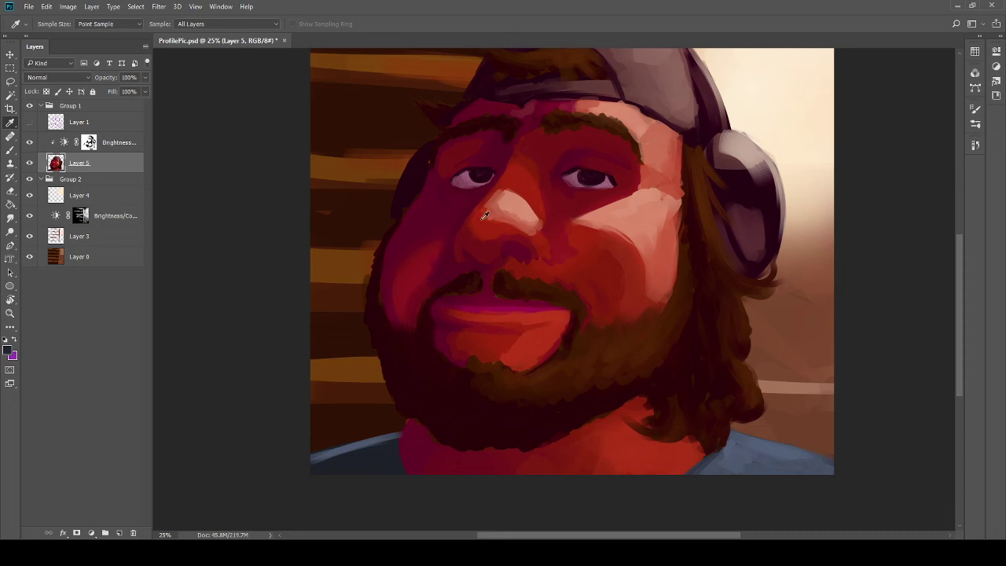
Step: Hide the Brightness/Contrast adjustment above Layer 5 and sample the dark beard colour for touching up the beard's shadowed edge
key("b")
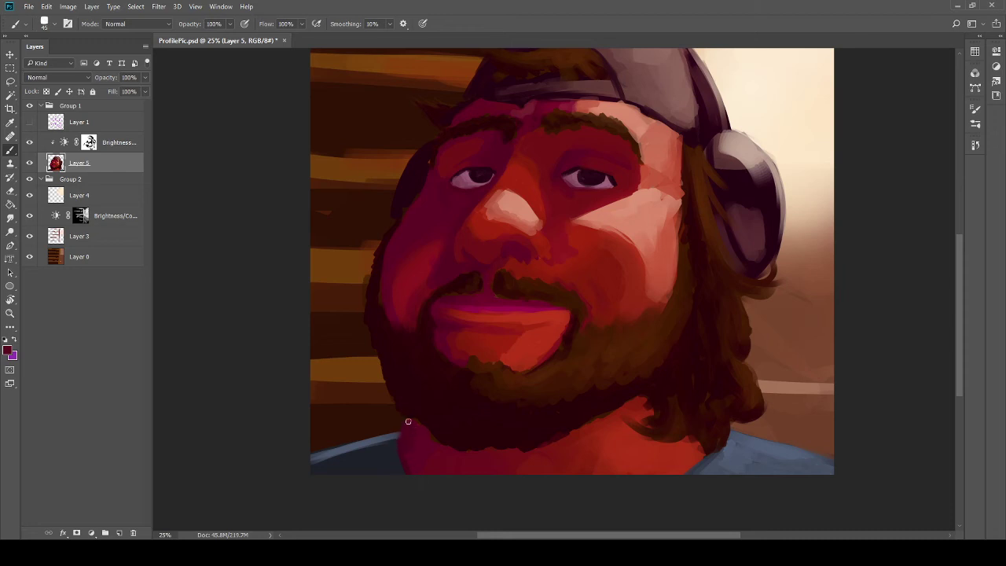
key("i")
key("b")
key("ctrl+comma")
key("i")
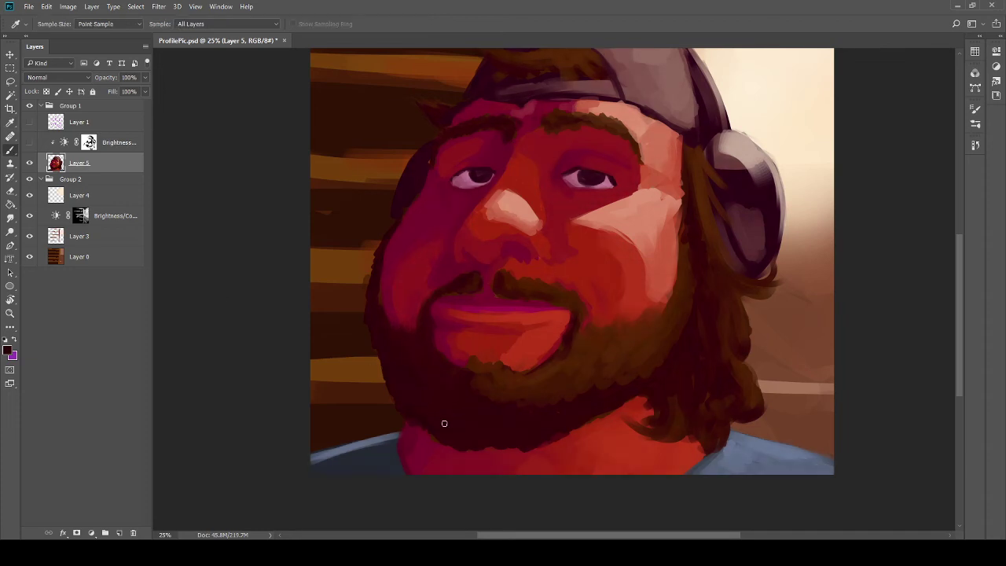
key("b")
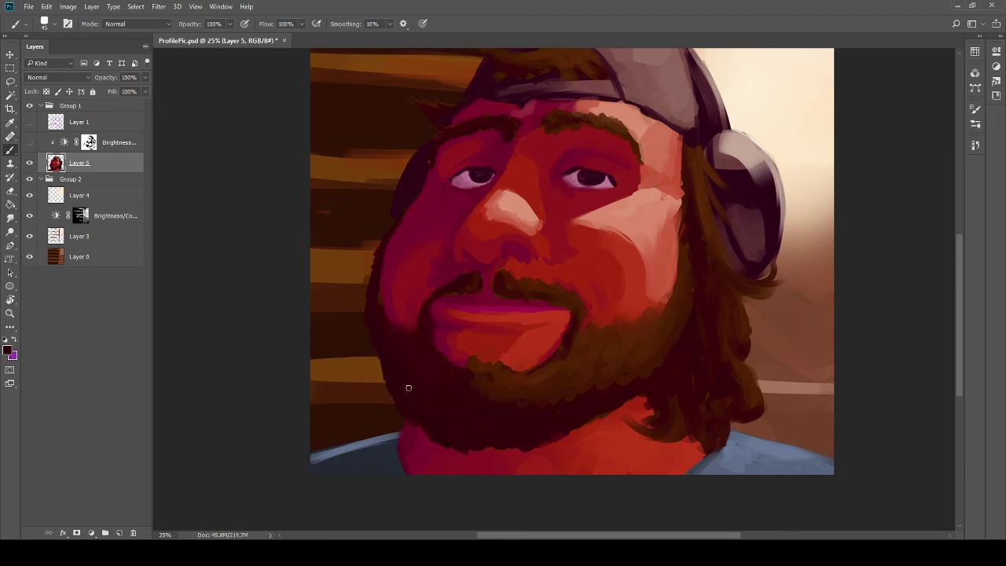
Step: Paint a muted light highlight along the outer edge of the headphone cup on the shadowed side with a size 20 brush
key("bracketright")
key("bracketright")
key("bracketright")
key("bracketright")
key("bracketright")
key("bracketright")
key("bracketright")
key("bracketright")
key("bracketright")
key("bracketright")
key("bracketright")
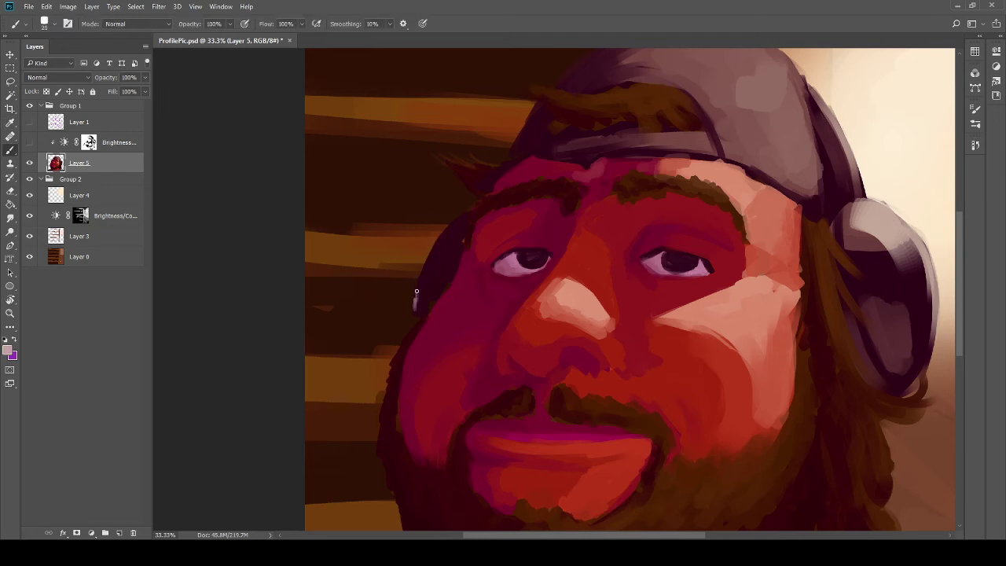
left_click_drag(429, 263, 415, 310)
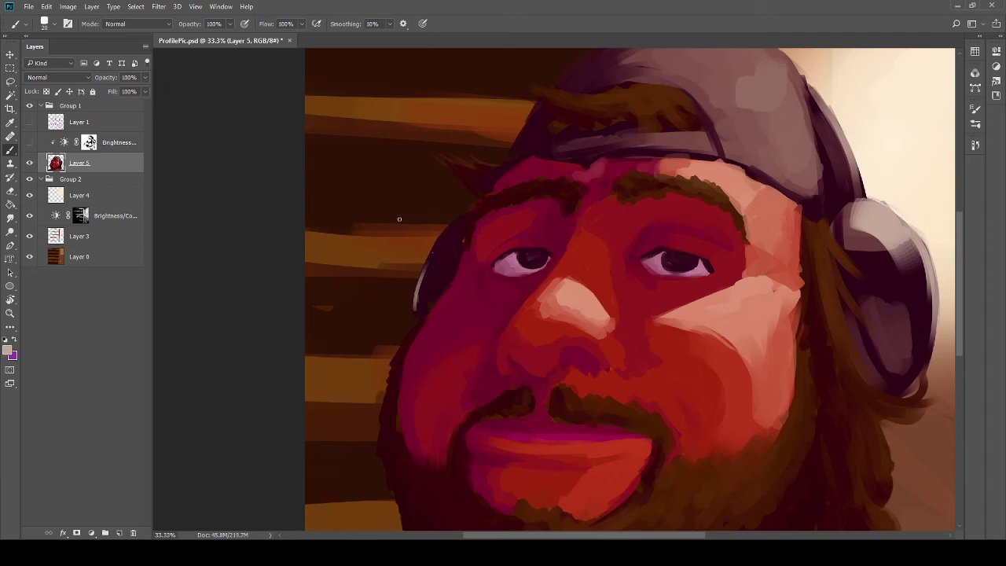
key("ctrl+z")
left_click_drag(452, 233, 419, 288)
left_click_drag(449, 228, 431, 265)
left_click_drag(451, 228, 420, 285)
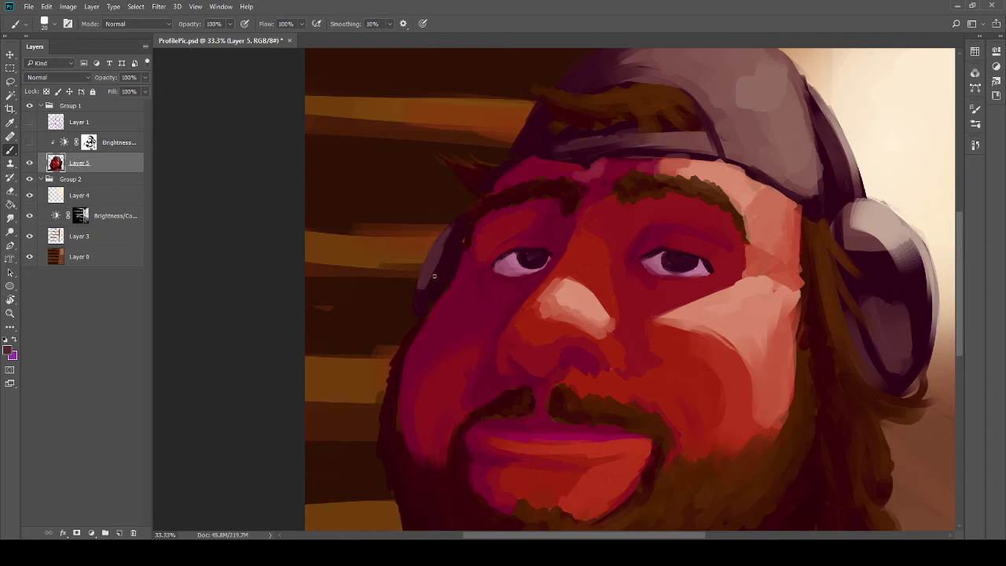
Step: Sample the neighbouring dark tones and touch up the hair between the shadowed headphone cup and the face
left_click(454, 259, "alt")
mouse_move(590, 253)
left_mouse_down()
mouse_move(540, 210)
mouse_move(521, 288)
mouse_move(530, 308)
mouse_move(500, 239)
mouse_move(502, 255)
left_mouse_up()
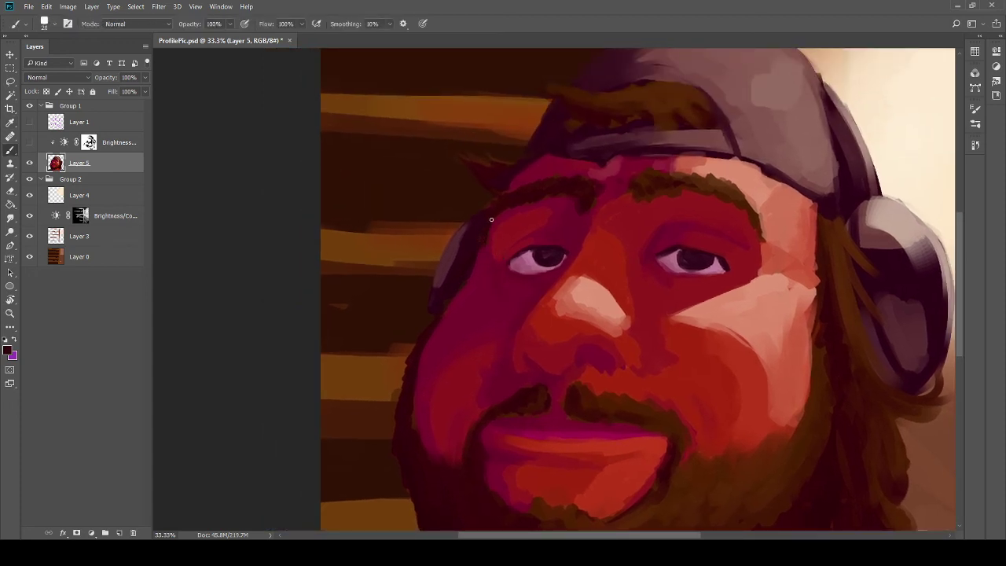
left_click(492, 223, "alt")
left_click_drag(530, 303, 540, 231)
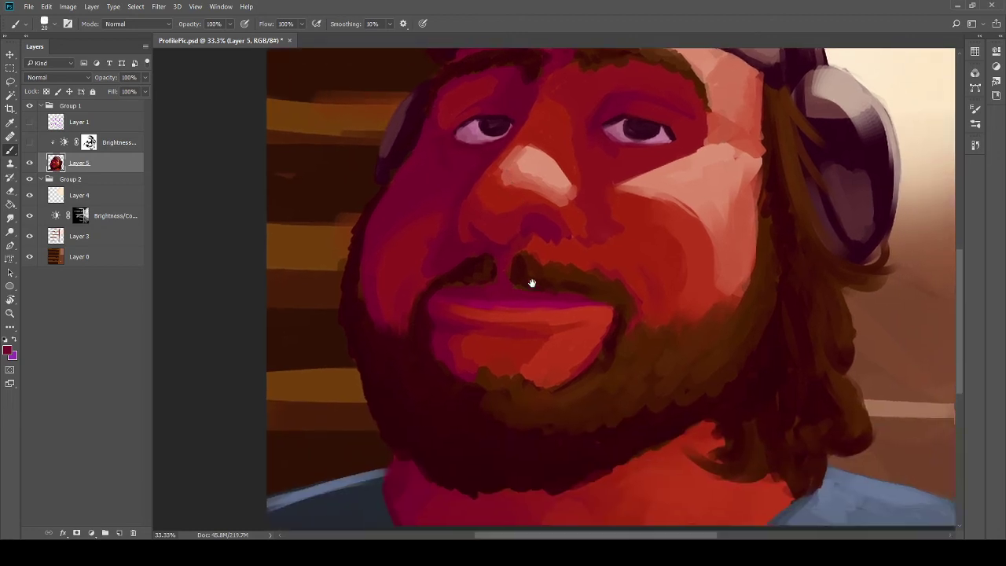
Step: Compare the whole portrait with and without the Brightness/Contrast adjustment above Layer 5
mouse_move(532, 283)
left_mouse_down()
mouse_move(472, 218)
mouse_move(517, 285)
mouse_move(532, 333)
left_mouse_up()
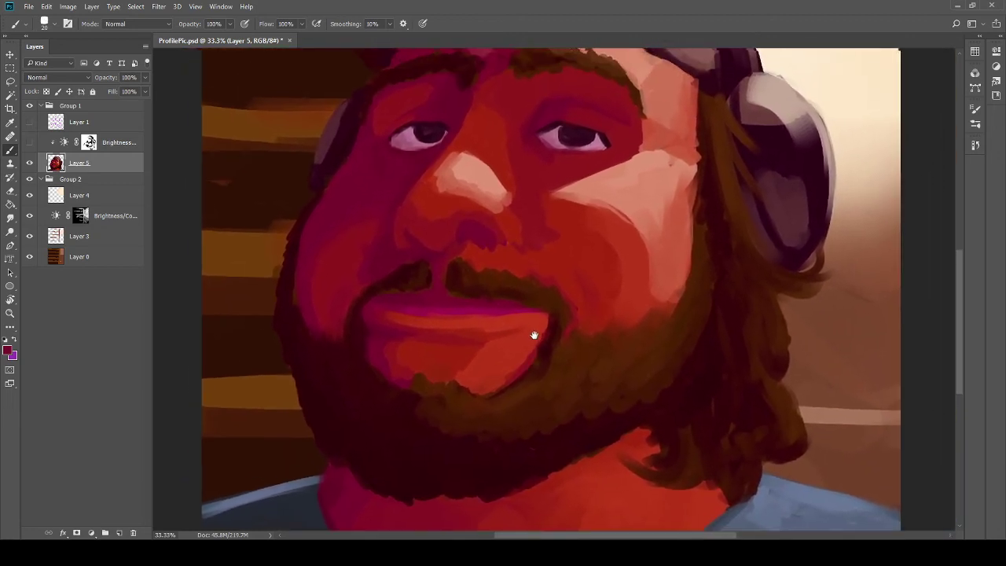
left_click_drag(522, 240, 518, 286)
key("ctrl+minus")
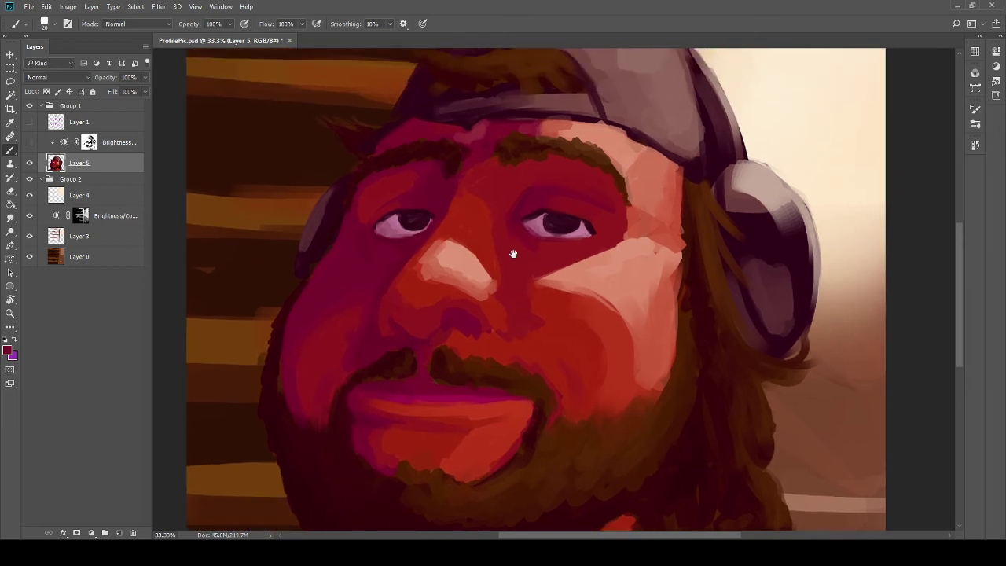
key("ctrl+minus")
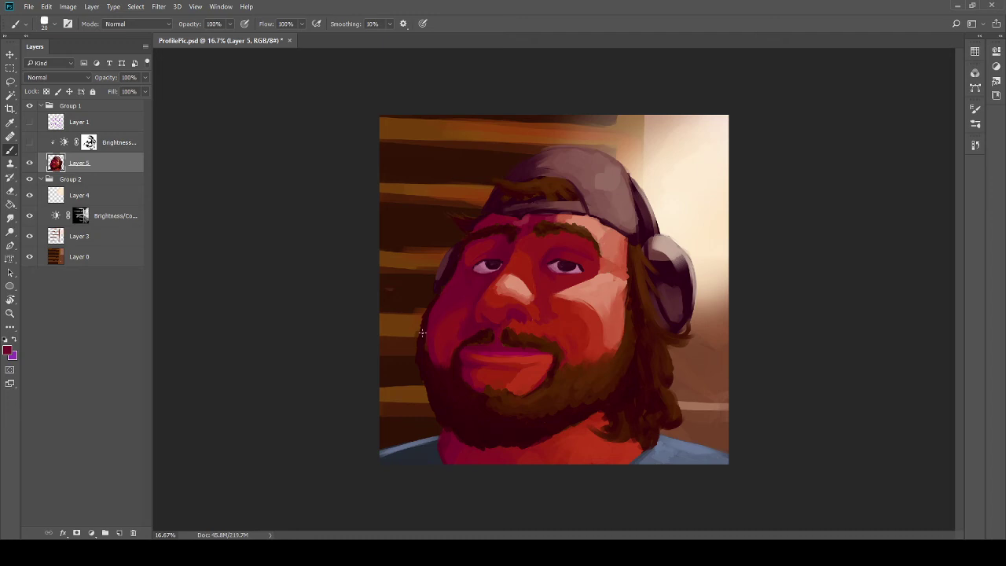
key("bracketright")
key("bracketright")
key("bracketright")
key("bracketright")
key("bracketright")
left_click(30, 142)
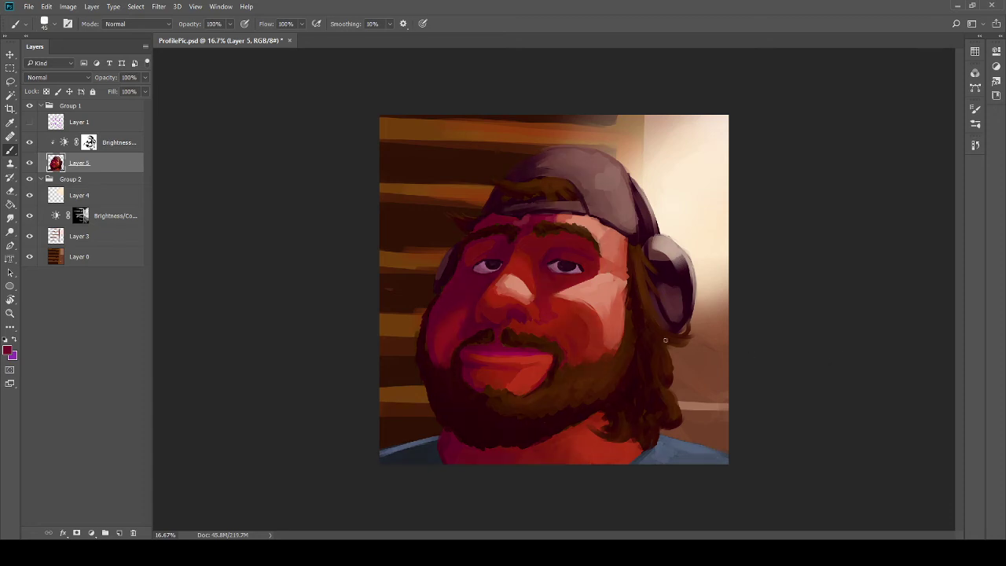
key("bracketright")
key("bracketright")
key("bracketright")
left_click(30, 142)
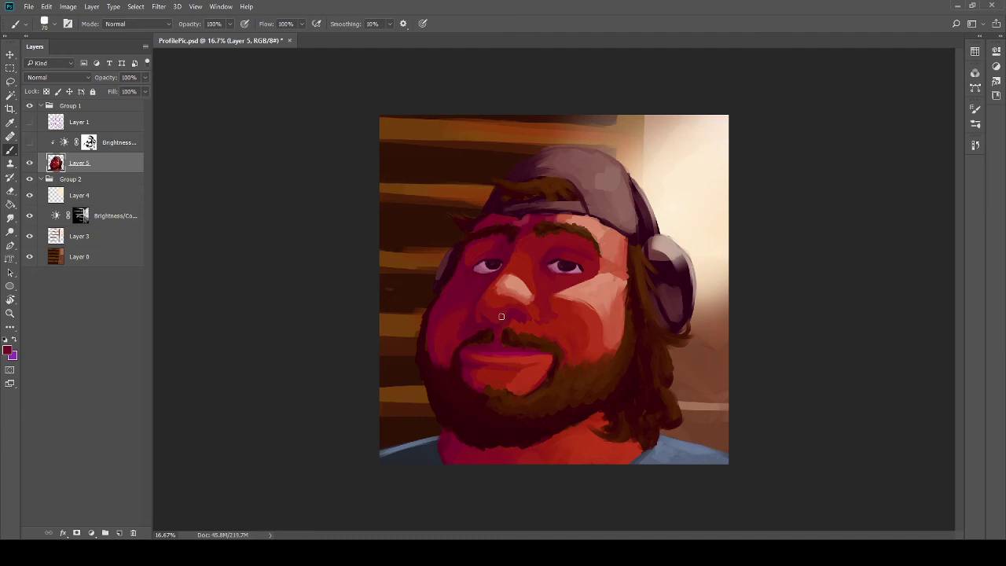
scroll(500, 316, "up", 2)
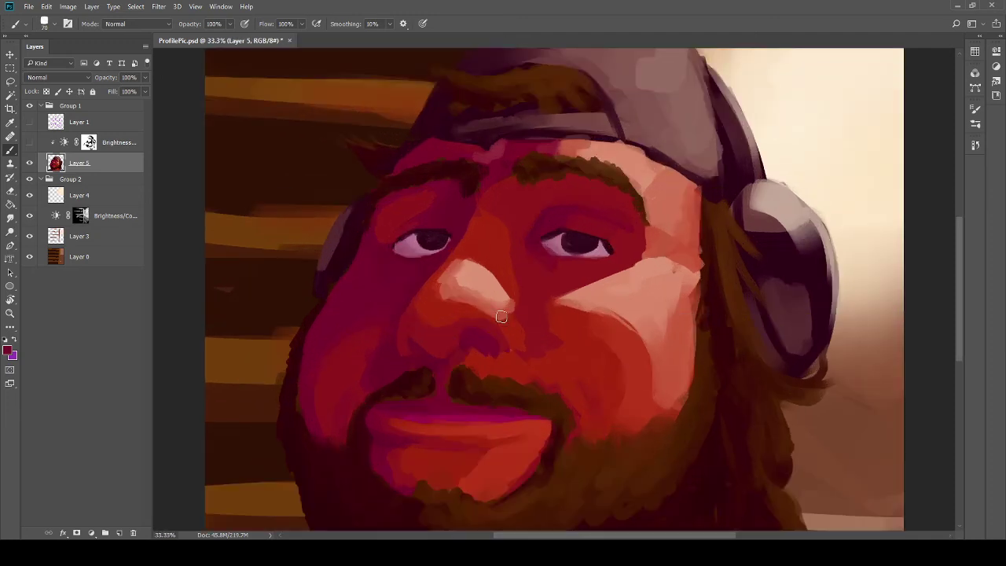
scroll(501, 316, "down", 1)
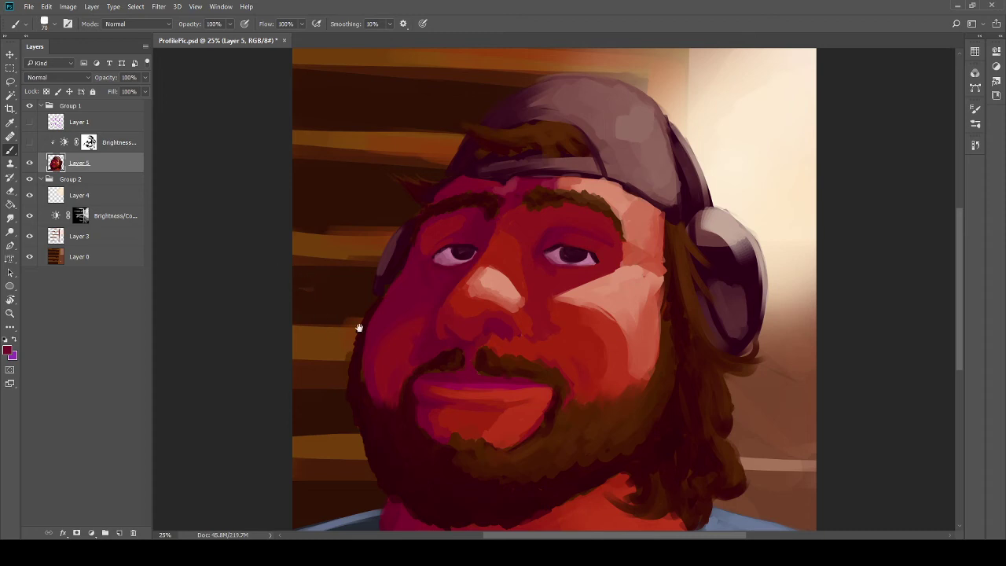
left_click_drag(400, 326, 544, 333)
mouse_move(529, 279)
left_mouse_down()
mouse_move(539, 258)
mouse_move(527, 228)
left_mouse_up()
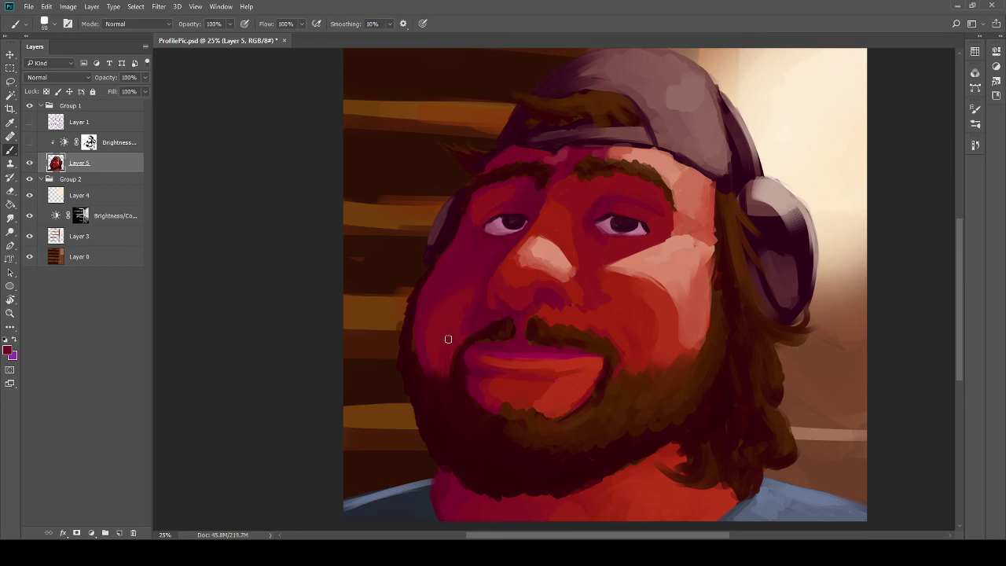
Step: Reduce the brush to size 50, sample the dark shirt blue by the neck, and deepen the shadow on the shadowed shoulder
key("bracketleft")
key("bracketleft")
scroll(423, 366, "right", 1)
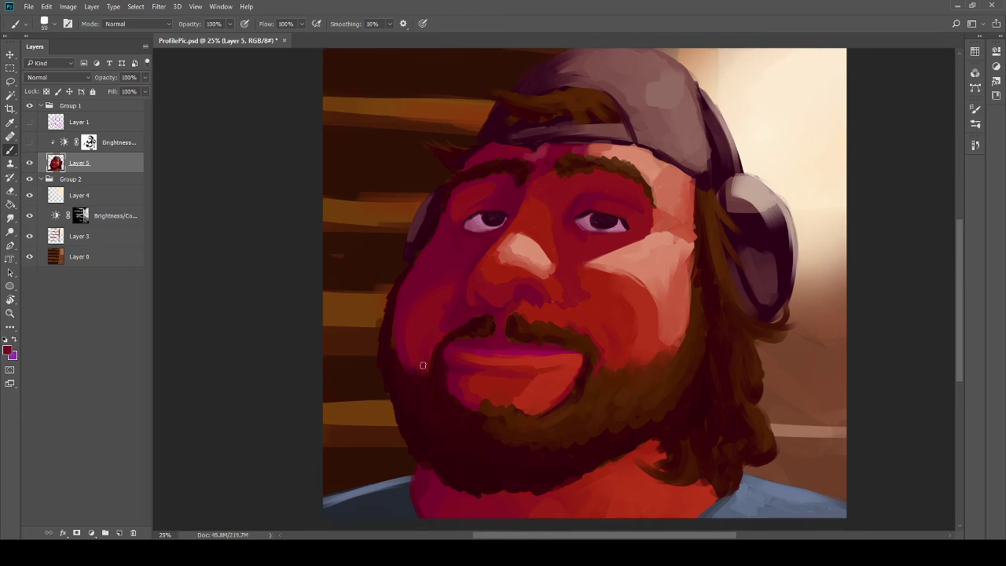
mouse_move(487, 288)
left_mouse_down()
mouse_move(456, 265)
mouse_move(461, 289)
mouse_move(409, 342)
left_mouse_up()
left_click_drag(431, 267, 447, 289)
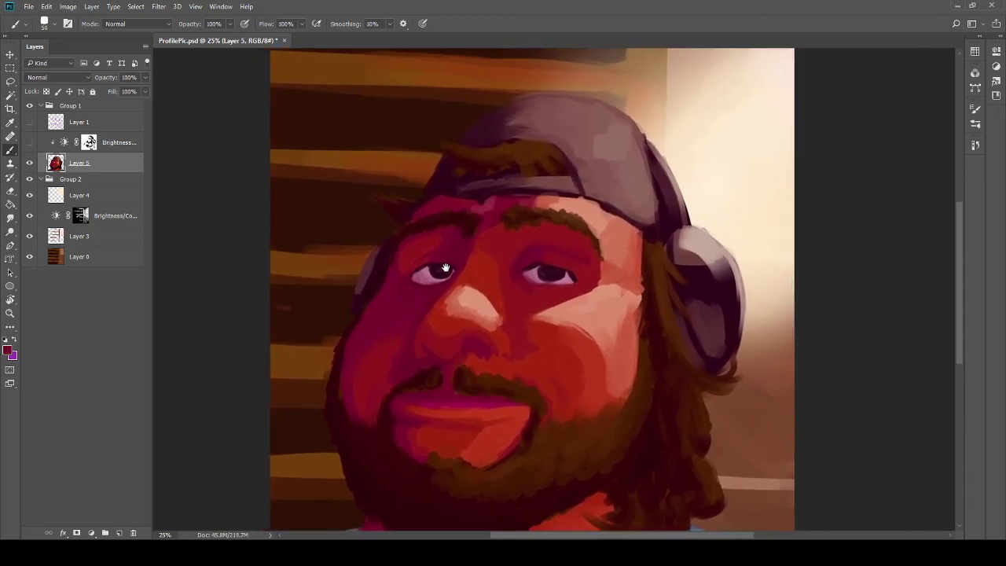
left_click_drag(489, 234, 507, 180)
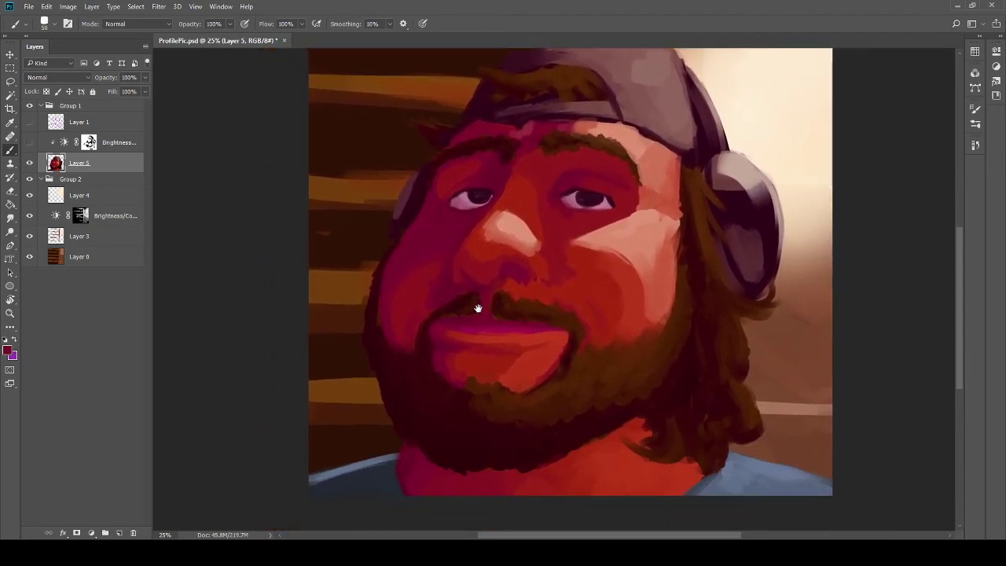
left_click_drag(475, 303, 463, 305)
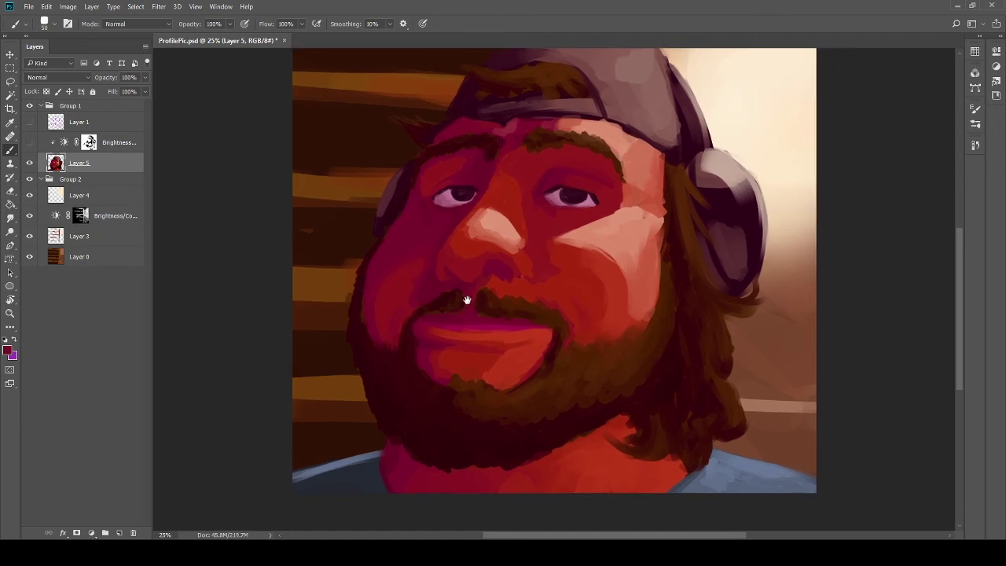
key("i")
left_click(690, 478)
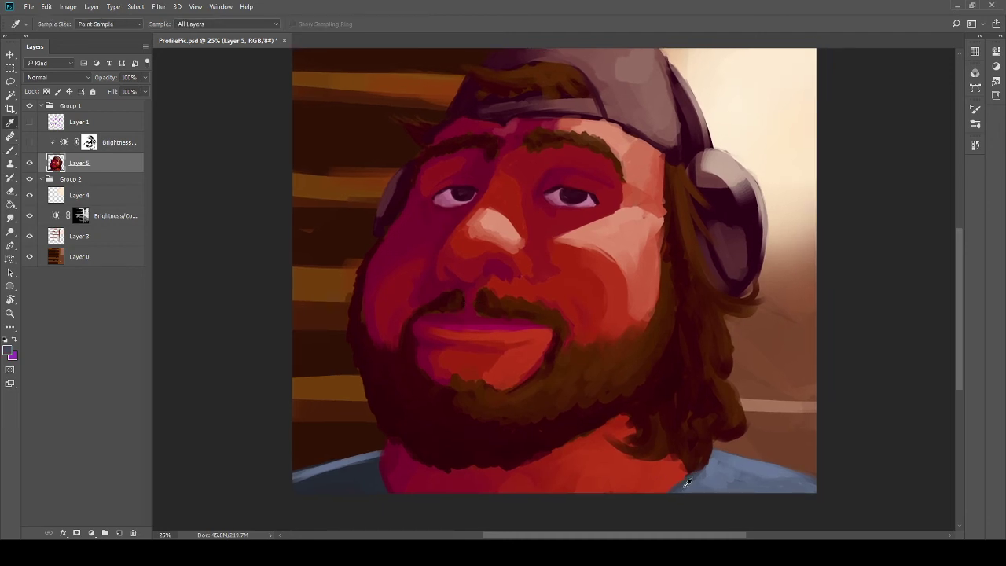
key("b")
mouse_move(367, 479)
left_mouse_down()
mouse_move(301, 490)
mouse_move(375, 468)
mouse_move(313, 478)
mouse_move(350, 472)
mouse_move(336, 469)
mouse_move(367, 484)
mouse_move(375, 473)
mouse_move(337, 481)
mouse_move(374, 467)
mouse_move(361, 465)
mouse_move(305, 483)
mouse_move(358, 462)
mouse_move(300, 484)
mouse_move(369, 455)
mouse_move(288, 482)
mouse_move(395, 448)
left_mouse_up()
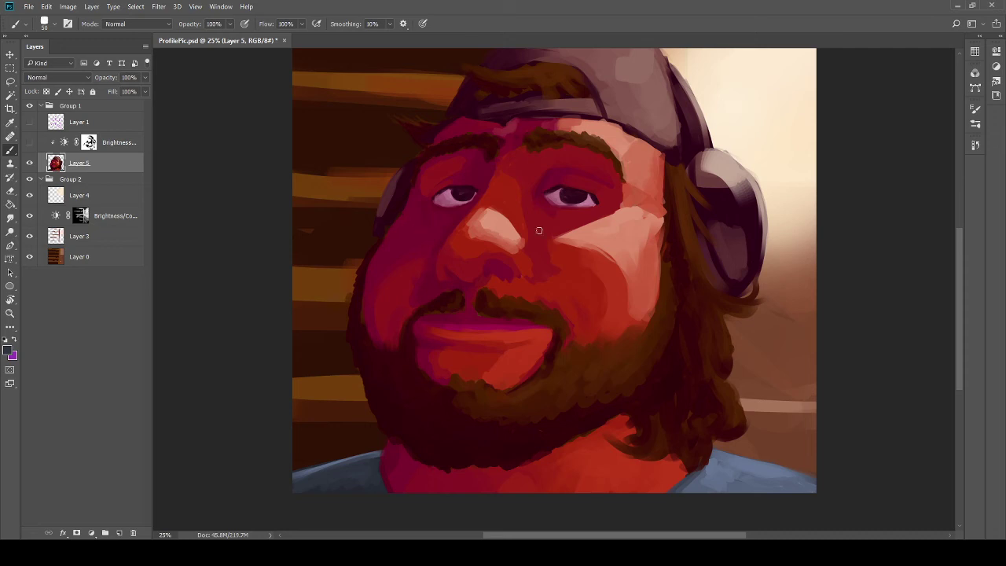
Step: Turn the Brightness/Contrast adjustment above Layer 5 back on and check the portrait from hat to shirt
left_click(673, 217, "alt")
mouse_move(511, 347)
left_mouse_down()
mouse_move(475, 258)
mouse_move(472, 202)
mouse_move(501, 248)
mouse_move(464, 288)
mouse_move(496, 305)
mouse_move(503, 289)
mouse_move(479, 271)
mouse_move(464, 301)
mouse_move(404, 359)
left_mouse_up()
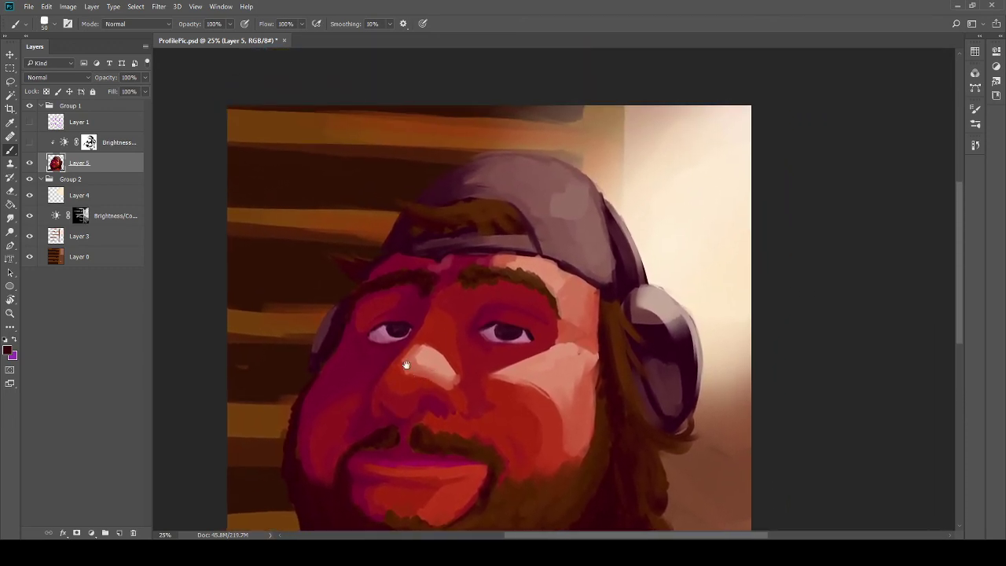
left_click(29, 142)
mouse_move(504, 431)
left_mouse_down()
mouse_move(503, 323)
mouse_move(563, 299)
mouse_move(569, 311)
left_mouse_up()
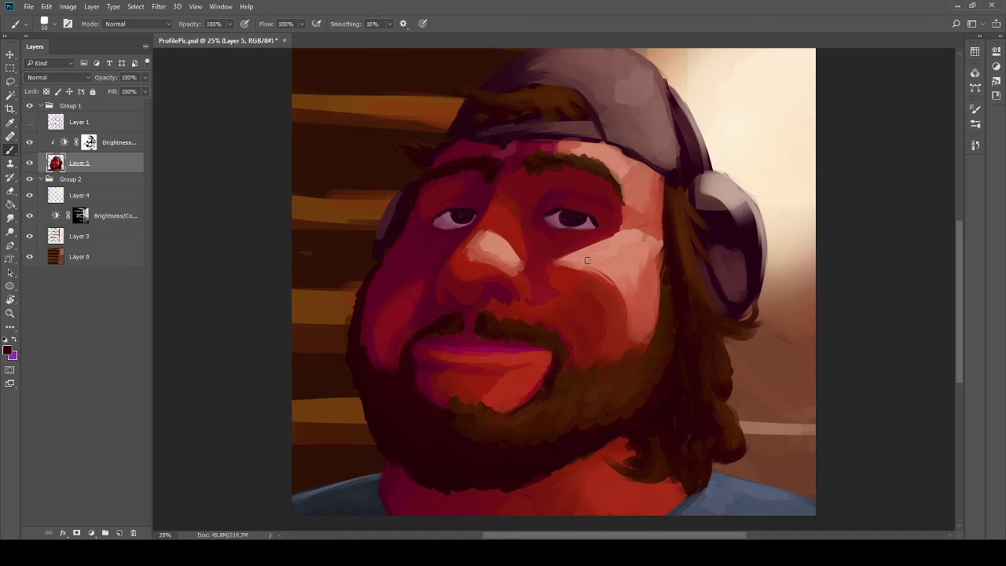
scroll(550, 208, "up", 5)
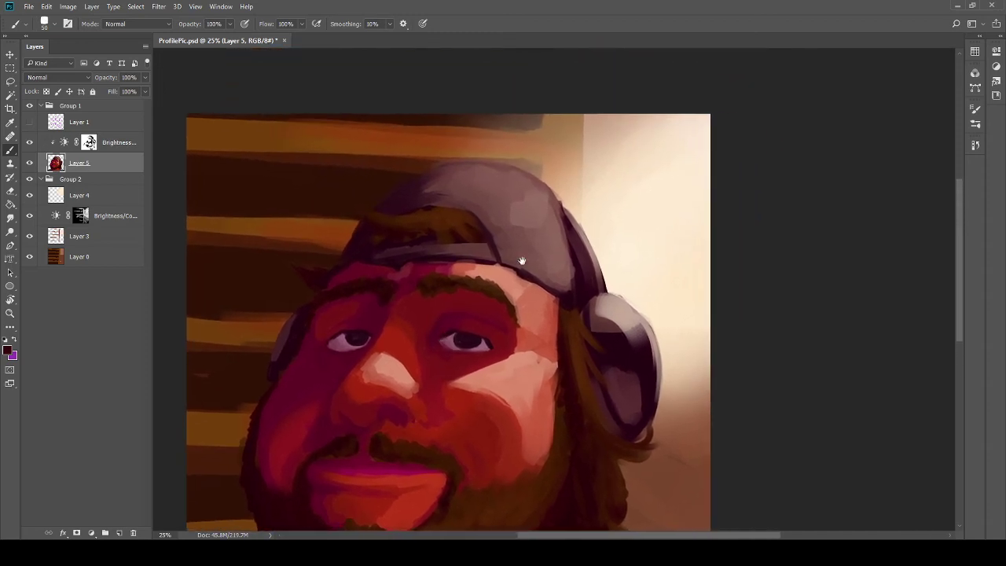
Step: Sample the light highlight on the lit headphone cup and try strokes of several brush sizes over the hat edge and bright wall
key("i")
left_click(549, 301)
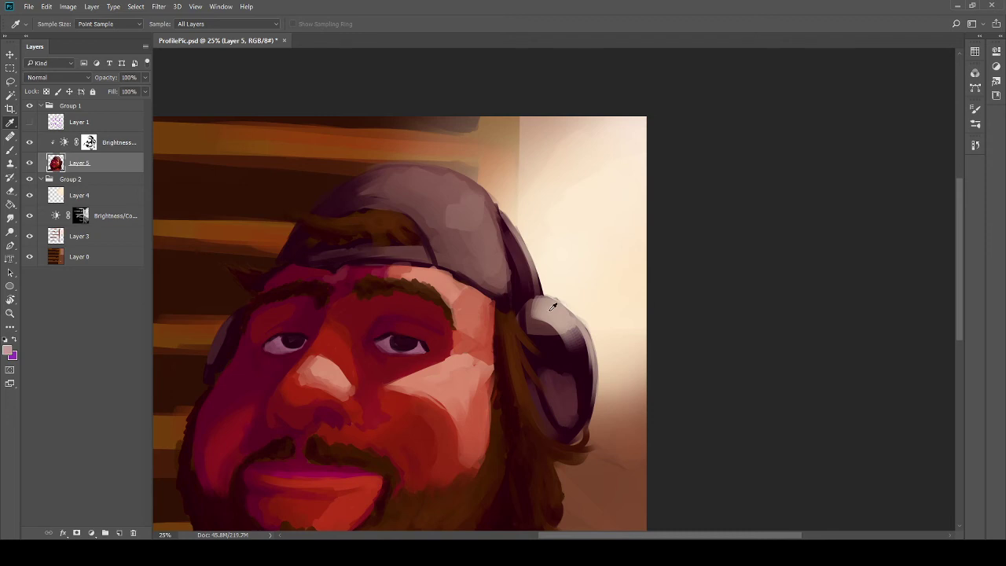
key("b")
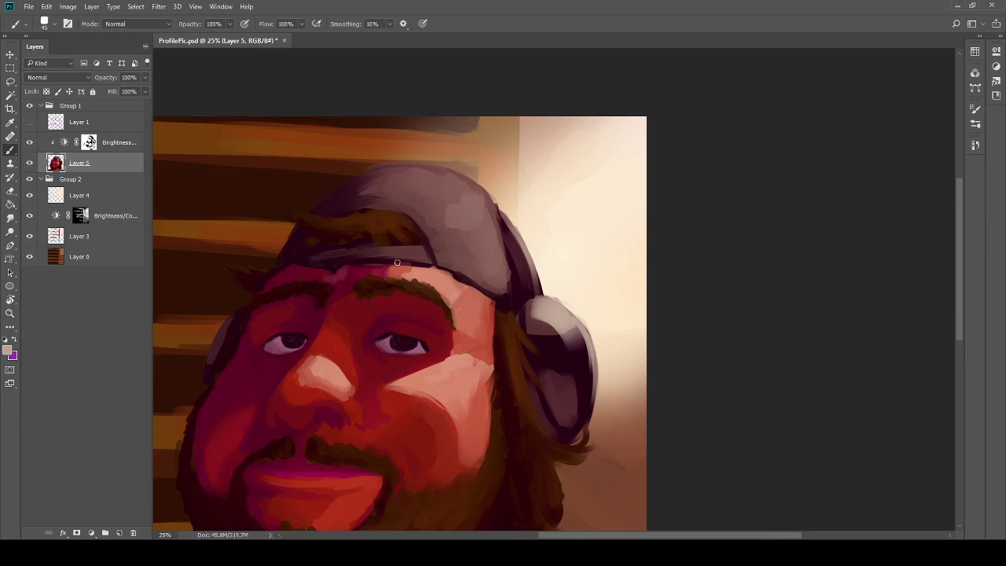
key("bracketright")
key("bracketright")
key("bracketright")
key("bracketright")
key("bracketright")
key("bracketright")
key("bracketright")
key("bracketright")
key("bracketright")
key("bracketright")
key("bracketright")
key("bracketright")
key("bracketleft")
key("bracketleft")
key("bracketleft")
key("bracketleft")
key("bracketleft")
key("bracketleft")
key("bracketleft")
left_click_drag(488, 172, 602, 153)
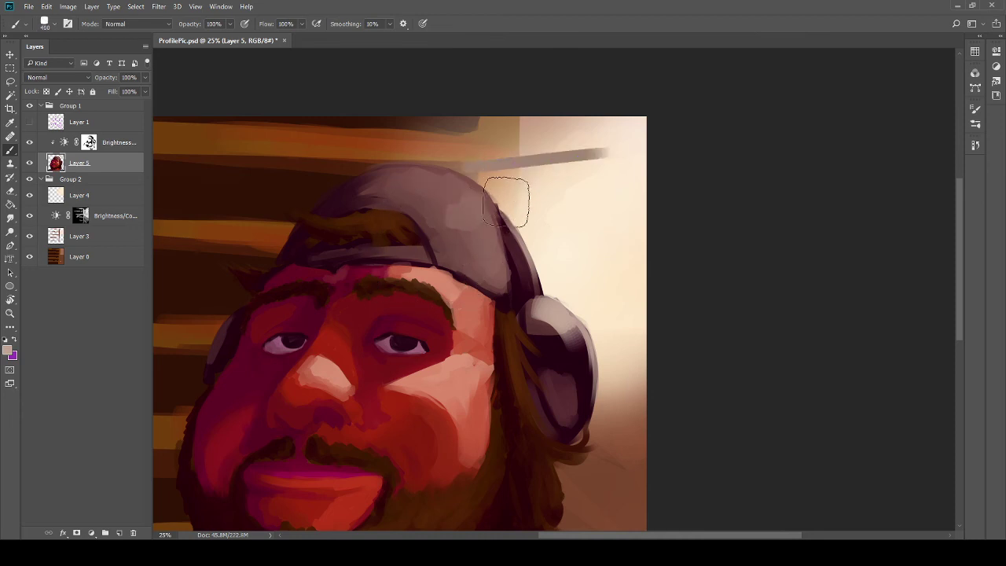
left_click_drag(495, 200, 640, 181)
left_click_drag(497, 269, 585, 248)
left_click_drag(487, 315, 619, 283)
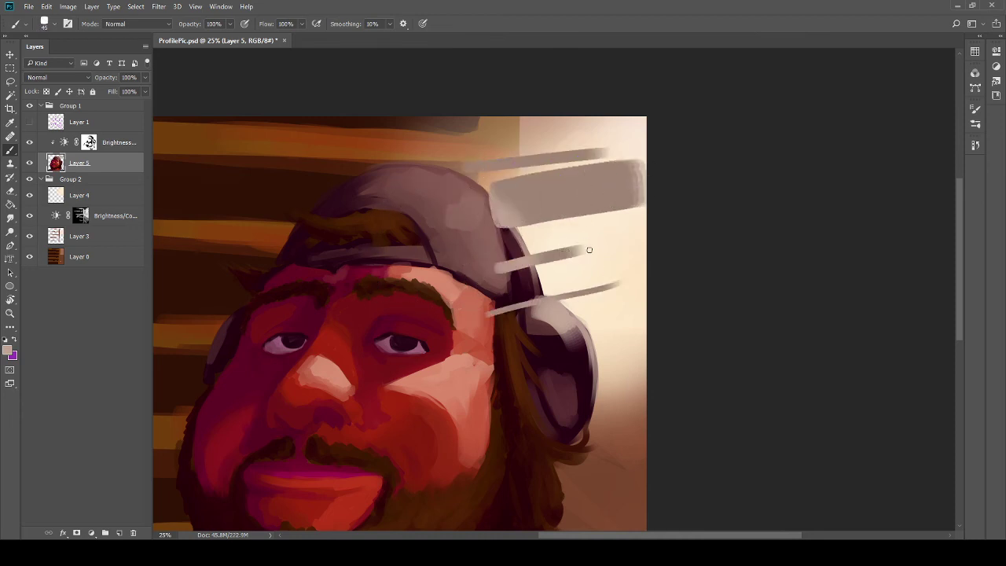
Step: Undo the test strokes across the hat, headband and bright wall
key("bracketright")
key("bracketright")
key("bracketright")
key("bracketright")
key("bracketright")
key("bracketright")
key("bracketright")
key("bracketright")
key("bracketright")
key("ctrl+alt+z")
key("ctrl+alt+z")
key("ctrl+alt+z")
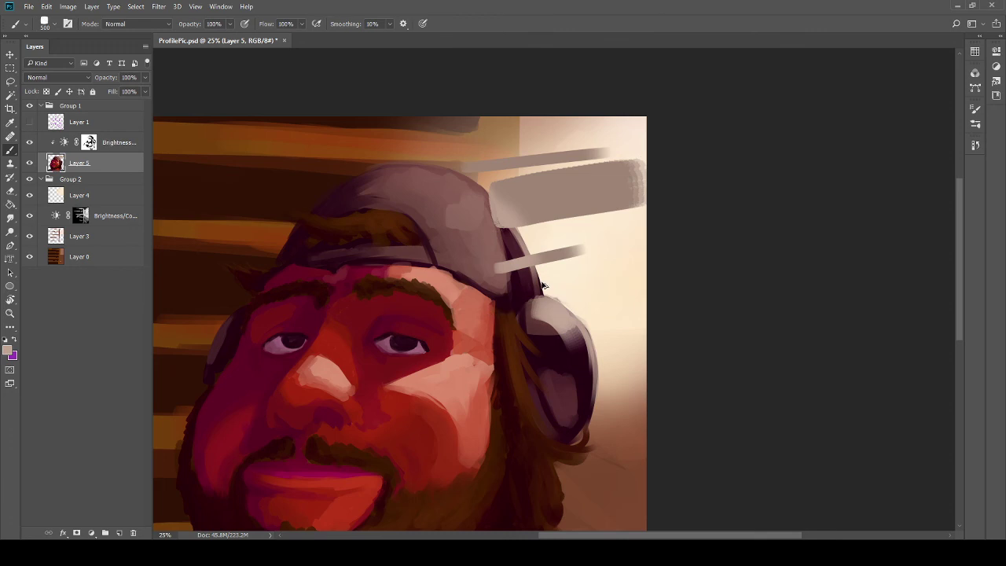
key("ctrl+alt+z")
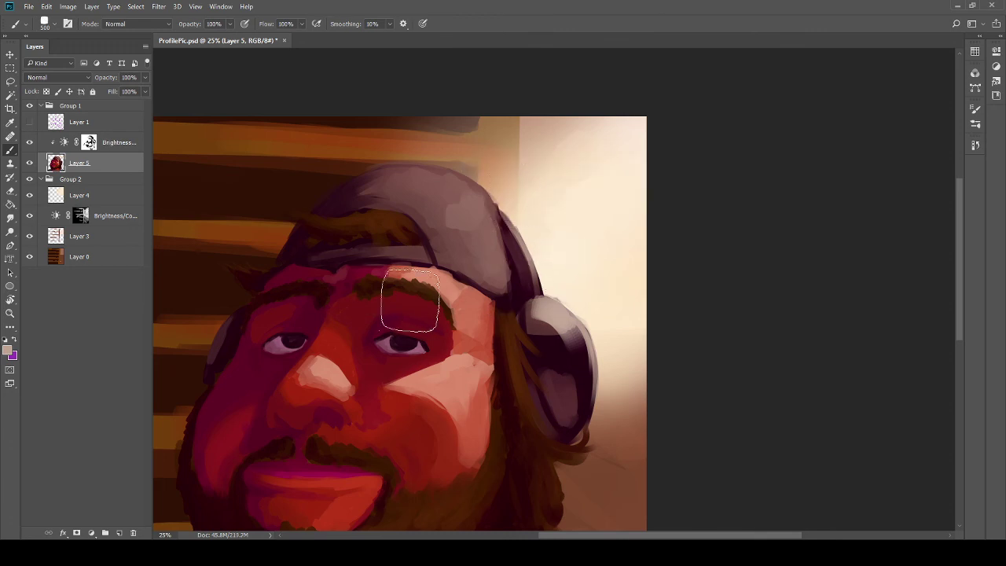
Step: Reduce the brush to size 40 and look over the hat, face and shirt for areas that need more light
key("bracketleft")
key("bracketleft")
key("bracketleft")
key("bracketleft")
key("bracketleft")
key("bracketleft")
key("bracketleft")
key("bracketleft")
key("bracketleft")
key("bracketleft")
key("space")
mouse_move(472, 250)
left_mouse_down()
mouse_move(409, 223)
mouse_move(375, 166)
mouse_move(422, 209)
left_mouse_up()
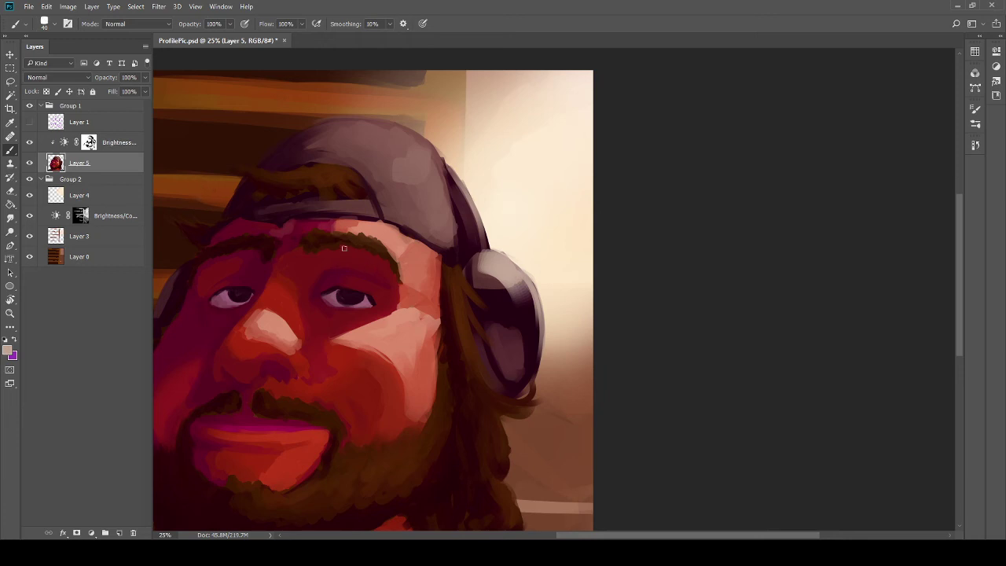
left_click_drag(404, 292, 511, 234)
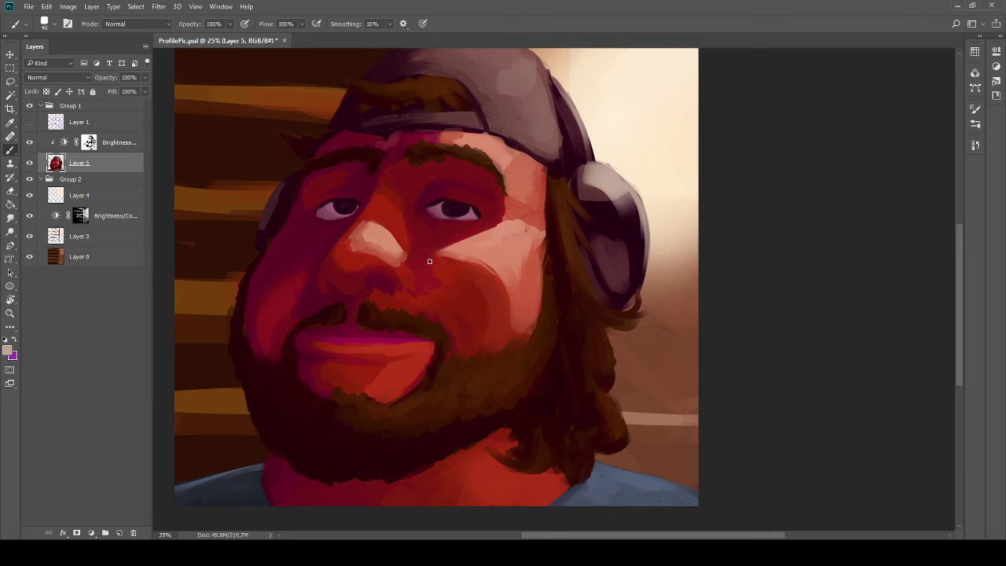
mouse_move(427, 272)
left_mouse_down()
mouse_move(546, 328)
mouse_move(461, 273)
mouse_move(464, 217)
mouse_move(404, 254)
mouse_move(411, 213)
left_mouse_up()
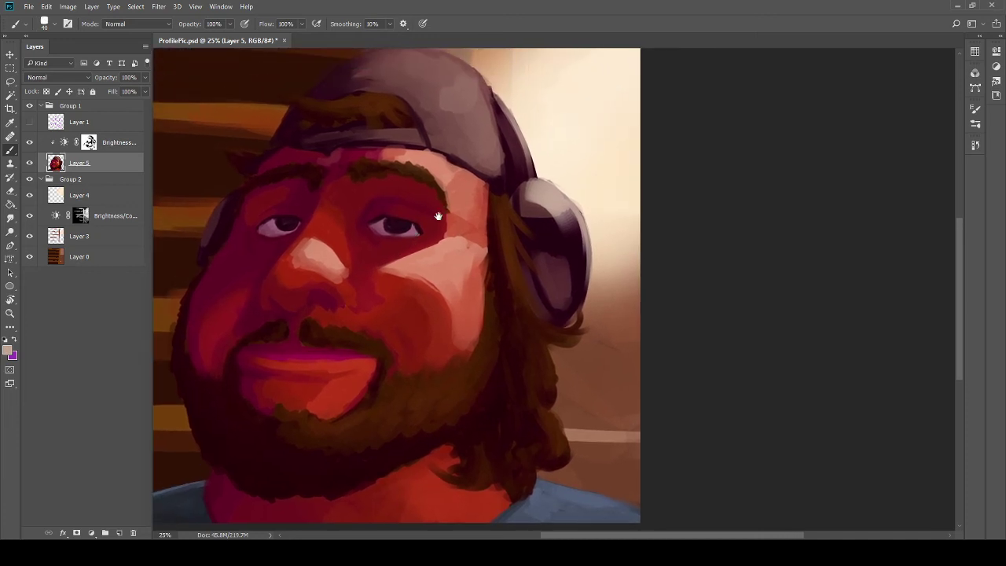
left_click_drag(315, 269, 388, 270)
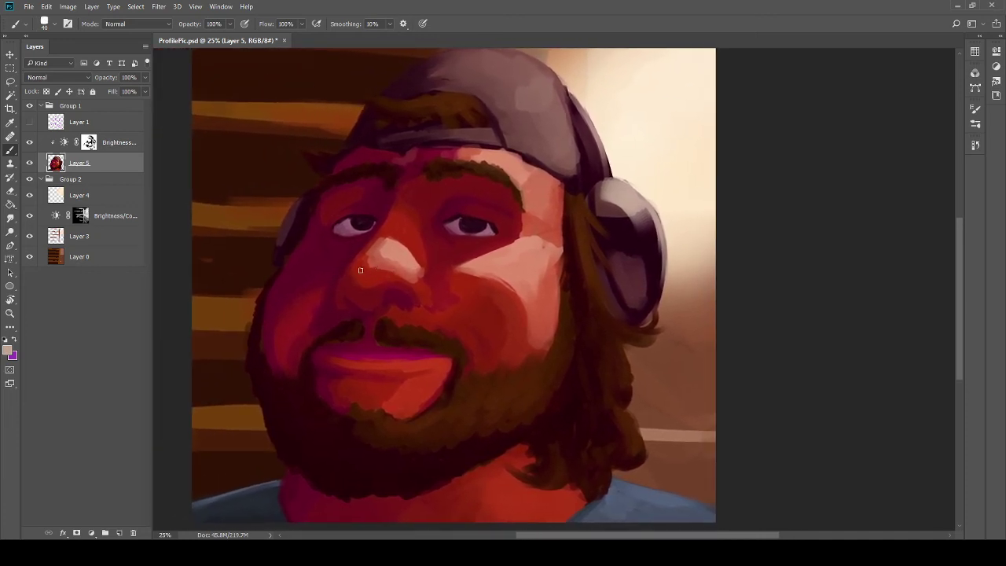
Step: Add a new layer above the upper Brightness/Contrast adjustment and sample the muted mauve of the lit hat panel
left_click(116, 145)
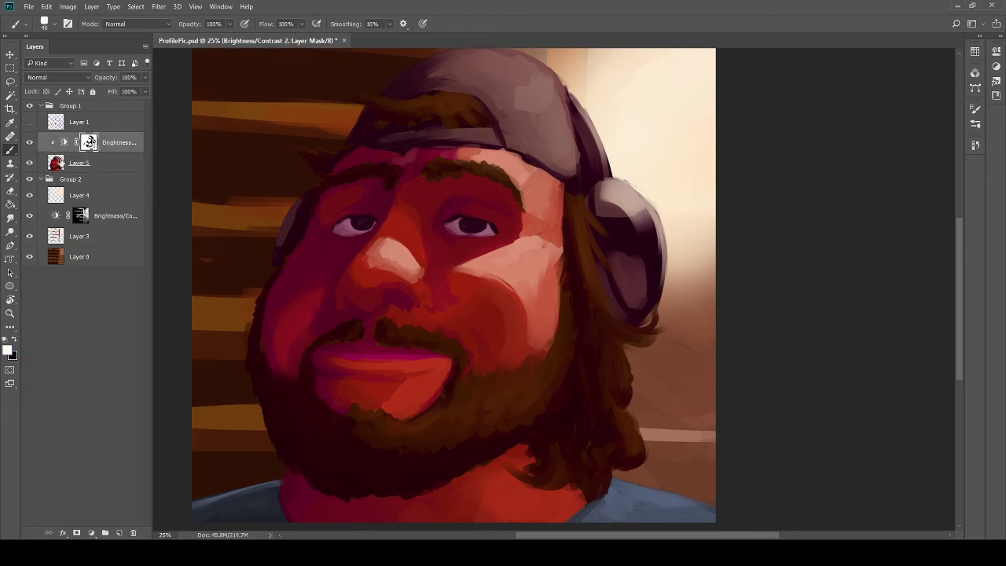
left_click(119, 534)
key("i")
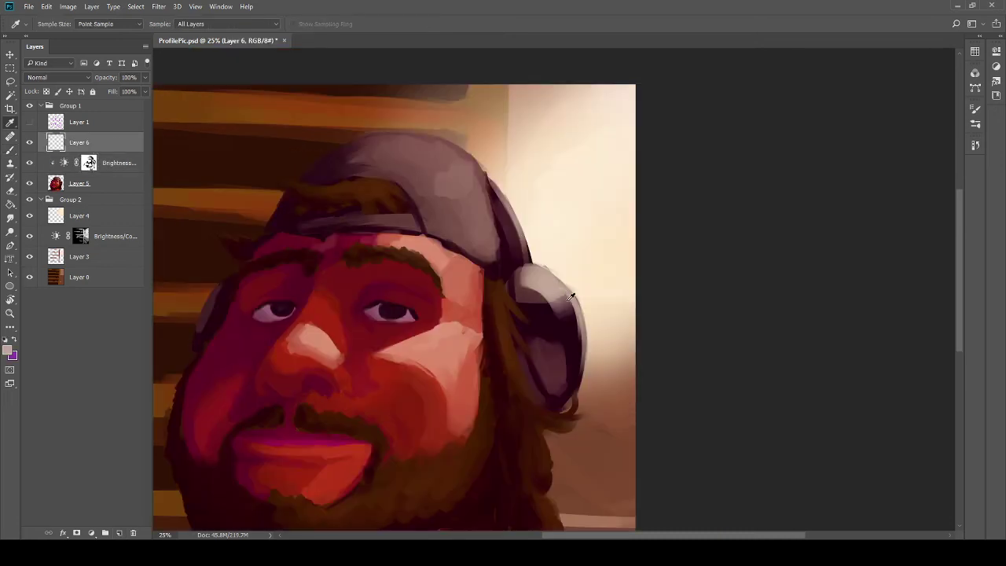
left_click(459, 163)
key("b")
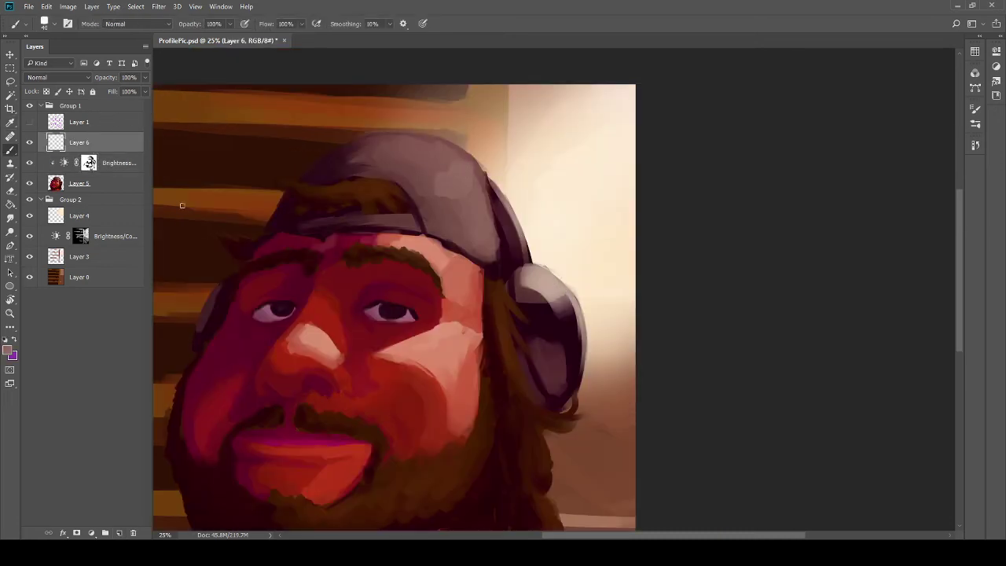
Step: Try a rim highlight stroke along the hat's upper edge on the new layer
left_click(107, 359)
left_click_drag(405, 136, 480, 174)
key("ctrl+z")
left_click_drag(421, 132, 486, 183)
key("ctrl+z")
Step: Paint a thin pale pink rim highlight down the hat's edge facing the bright wall with a size 15 brush
key("ctrl+plus")
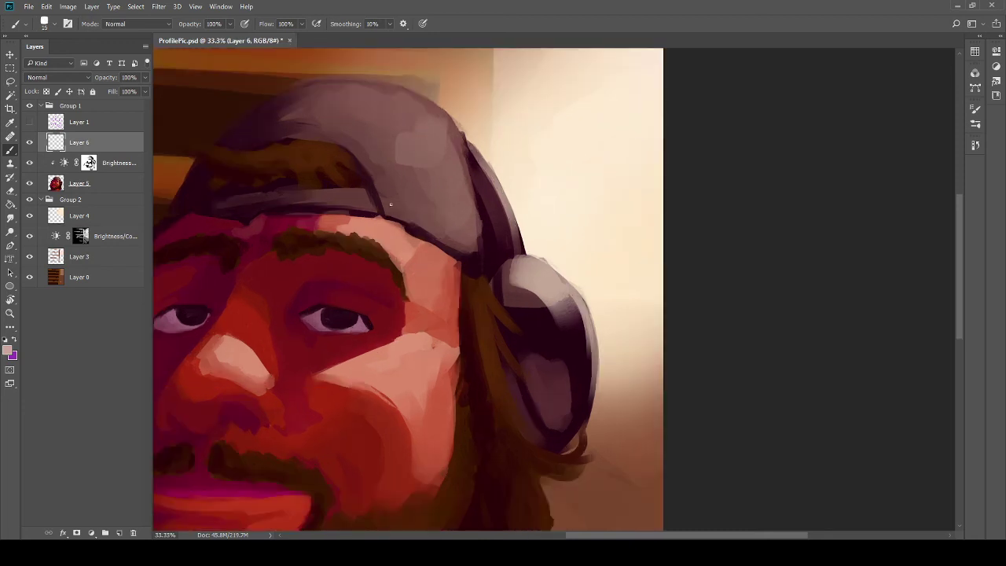
left_click_drag(432, 214, 551, 325)
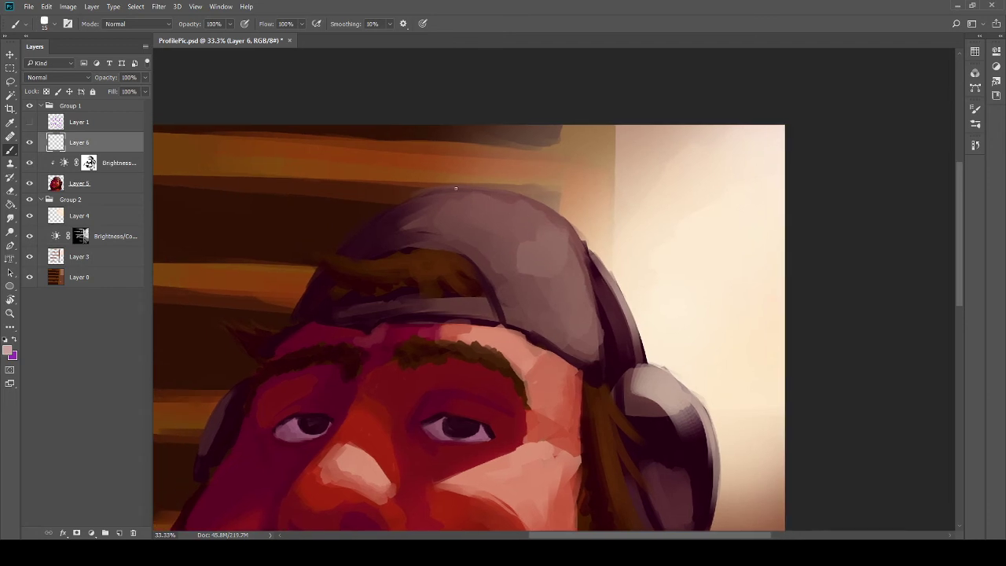
mouse_move(455, 189)
left_mouse_down()
mouse_move(573, 220)
mouse_move(526, 194)
mouse_move(603, 289)
left_mouse_up()
key("ctrl+z")
mouse_move(535, 200)
left_mouse_down()
mouse_move(567, 225)
mouse_move(590, 264)
left_mouse_up()
left_click_drag(548, 205, 590, 266)
Step: Redo the rim highlight as a thin pale line across the top of the hat's crown
mouse_move(414, 197)
left_mouse_down()
mouse_move(446, 187)
mouse_move(537, 207)
mouse_move(485, 184)
mouse_move(422, 195)
mouse_move(495, 189)
mouse_move(515, 205)
left_mouse_up()
key("ctrl+z")
key("ctrl+z")
mouse_move(422, 194)
left_mouse_down()
mouse_move(457, 185)
mouse_move(519, 192)
left_mouse_up()
key("ctrl+z")
left_click_drag(429, 193, 502, 192)
mouse_move(544, 303)
left_mouse_down()
mouse_move(543, 225)
mouse_move(570, 194)
left_mouse_up()
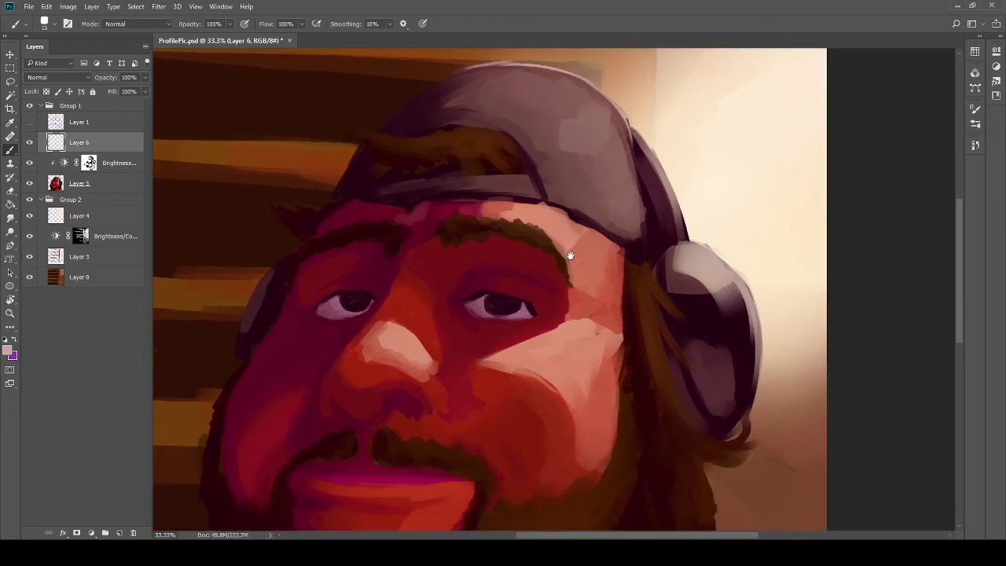
mouse_move(564, 275)
left_mouse_down()
mouse_move(534, 292)
mouse_move(512, 231)
mouse_move(498, 236)
mouse_move(484, 339)
left_mouse_up()
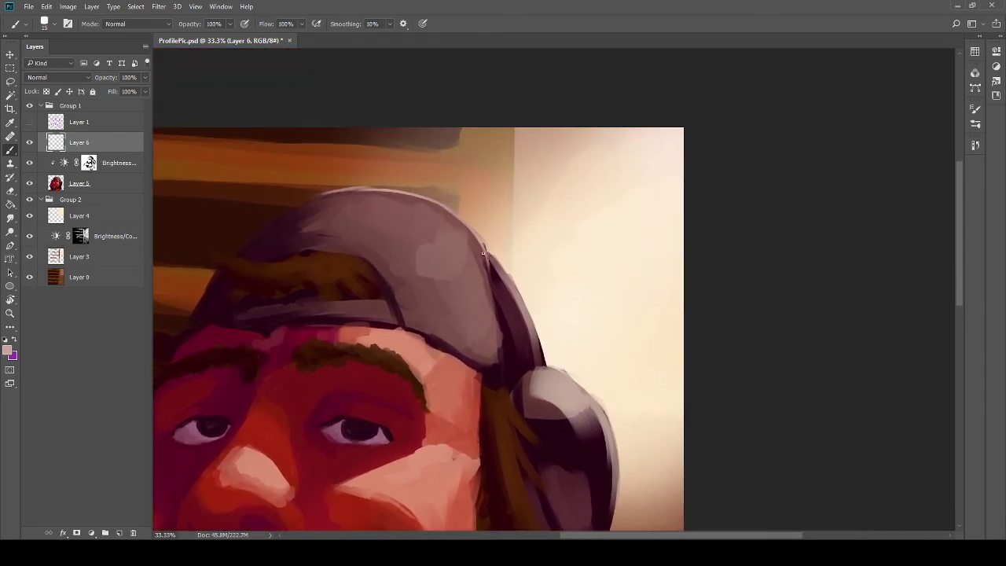
Step: Sample the hat's mauve tones and blend the hat edge beside the headband with a size 40 brush
left_click(483, 255, "alt")
mouse_move(481, 253)
left_mouse_down()
mouse_move(495, 314)
mouse_move(555, 330)
left_mouse_up()
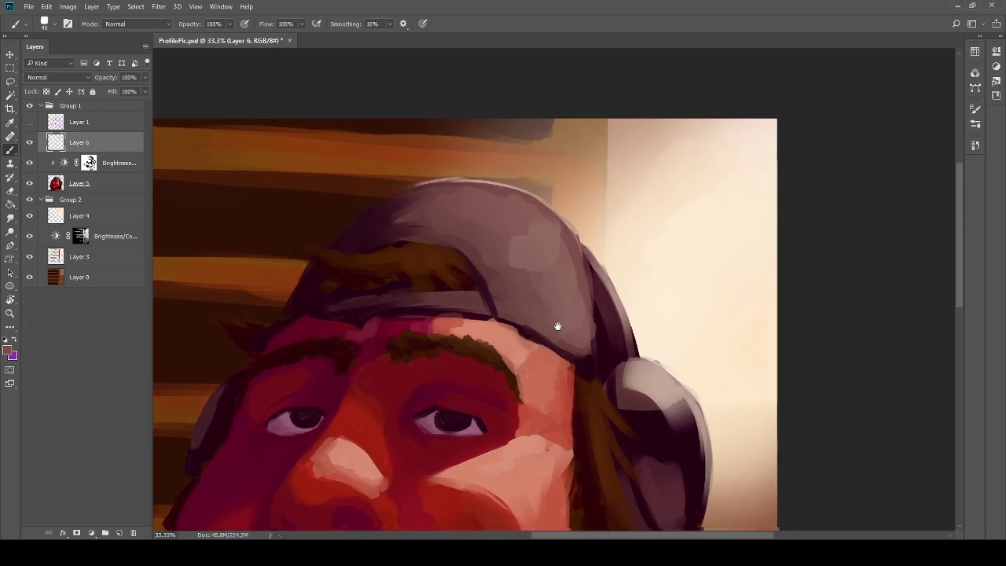
left_click(516, 295, "alt")
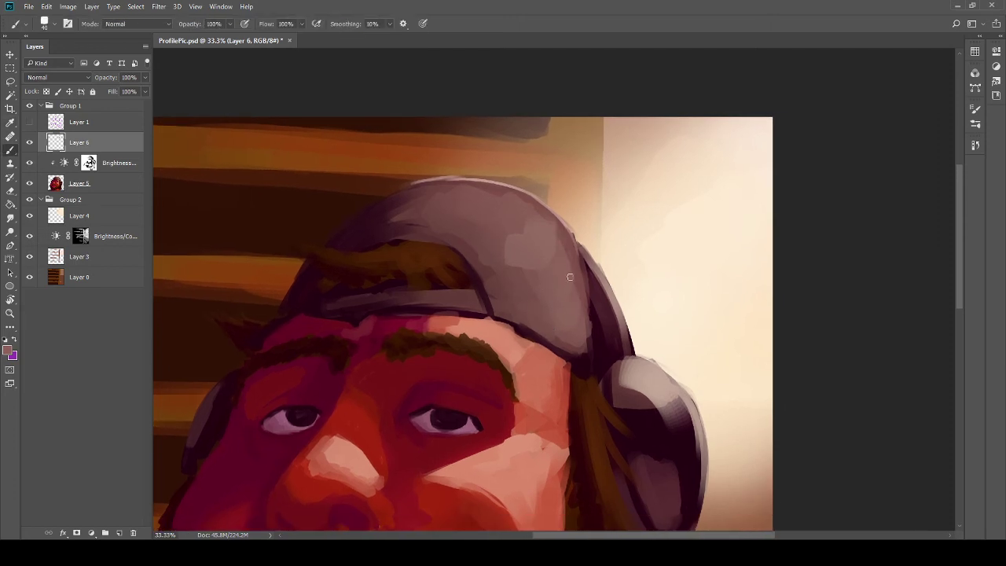
mouse_move(574, 368)
left_mouse_down()
mouse_move(611, 329)
mouse_move(618, 262)
mouse_move(514, 267)
mouse_move(546, 241)
mouse_move(527, 187)
left_mouse_up()
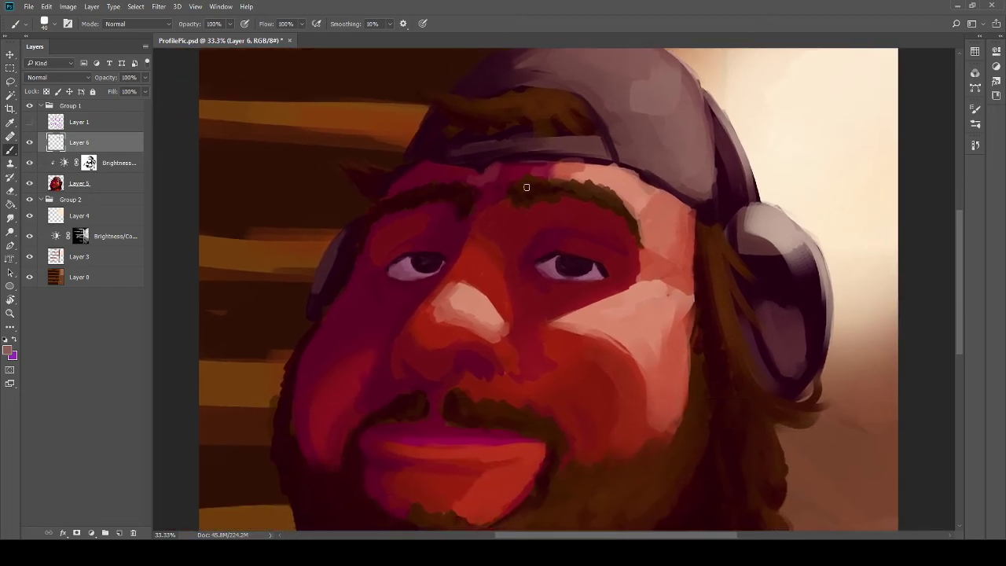
Step: Review the whole portrait with the new hat highlight, from a distance and around the face
key("ctrl+minus")
key("ctrl+minus")
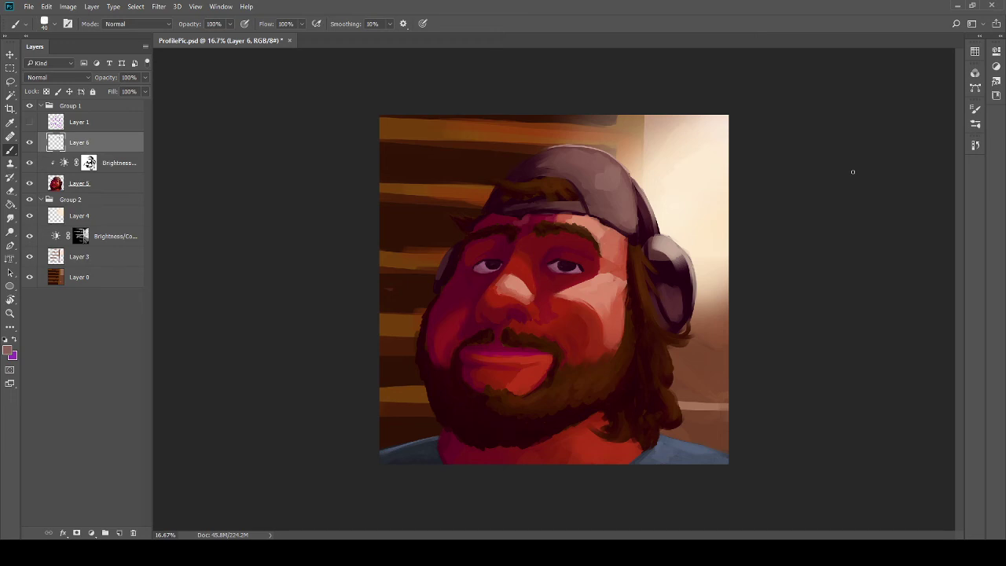
key("ctrl+plus")
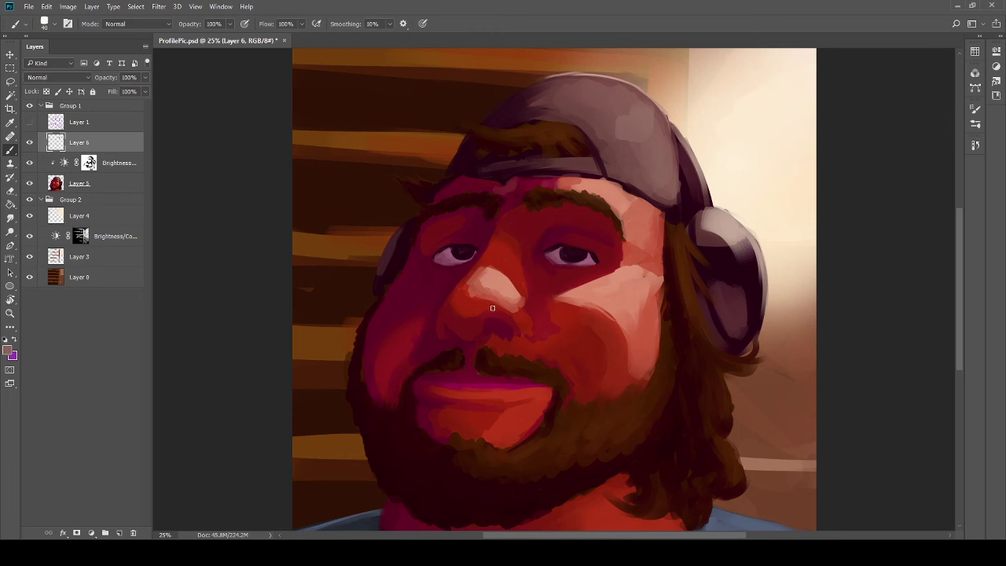
left_click_drag(463, 308, 420, 272)
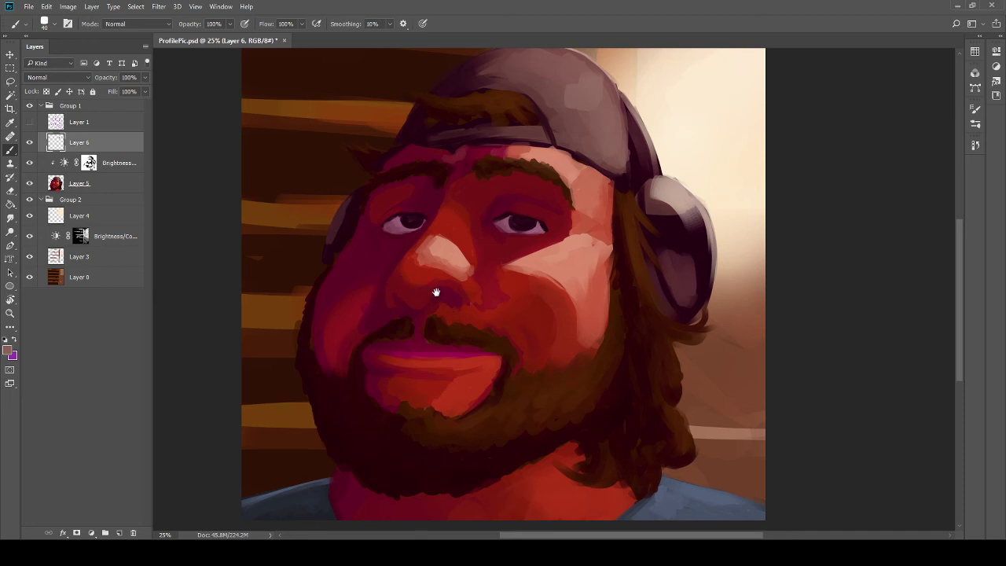
left_click_drag(436, 292, 441, 301)
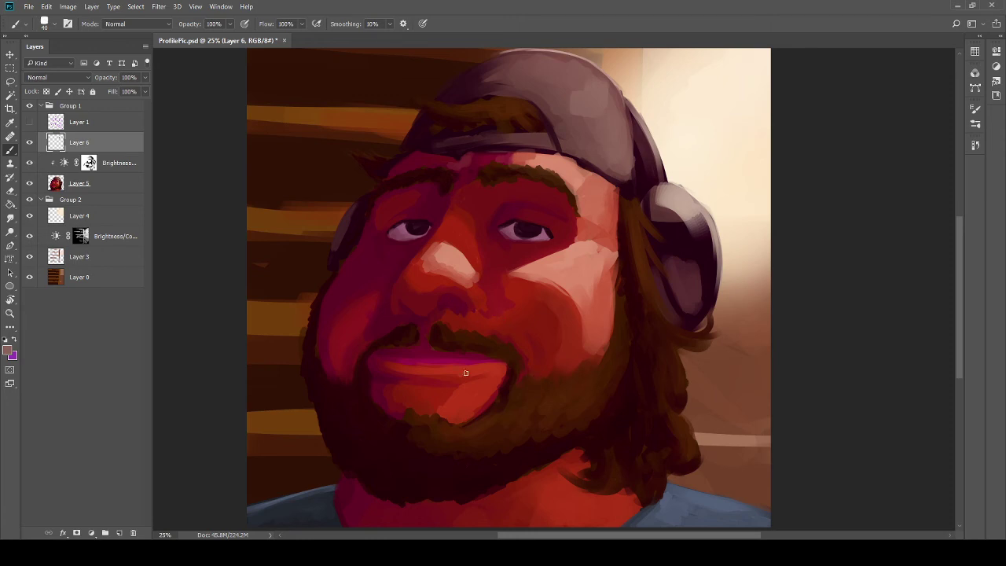
key("ctrl+plus")
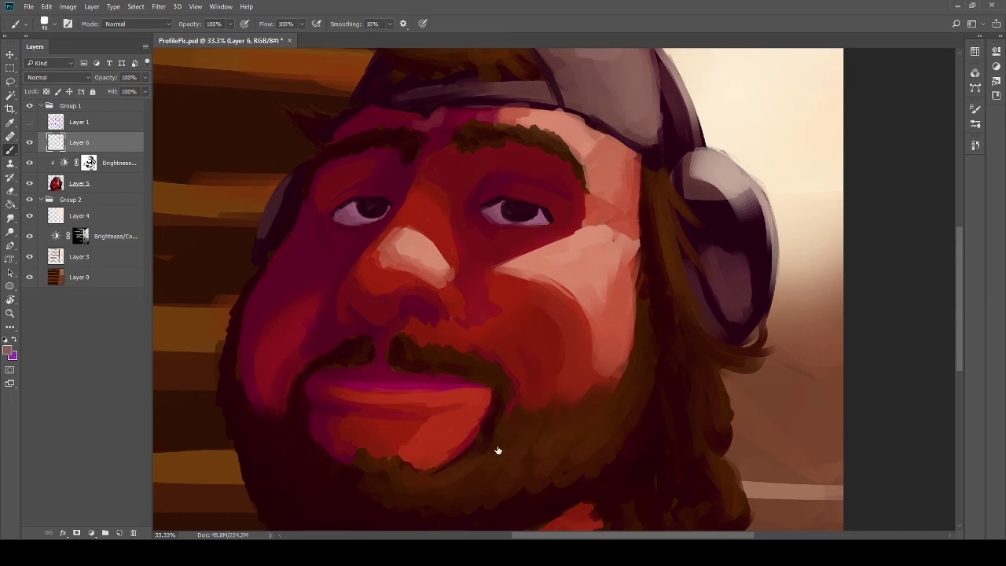
Step: Switch to the streaked bristle brush and try a size 500 stroke across the lit cheek
key("period")
mouse_move(461, 303)
left_mouse_down()
mouse_move(487, 260)
mouse_move(562, 323)
mouse_move(598, 294)
mouse_move(528, 315)
mouse_move(604, 205)
left_mouse_up()
key("ctrl+z")
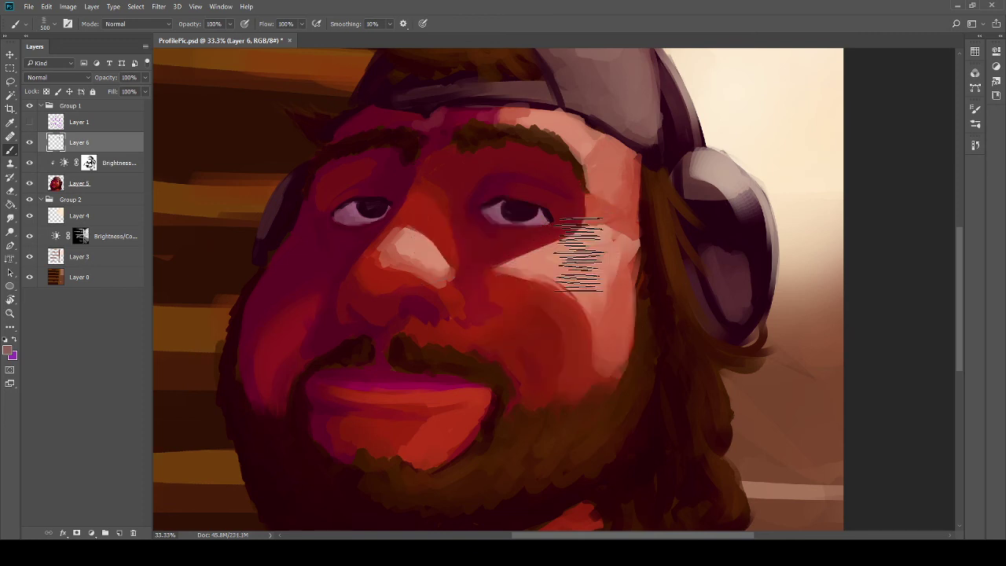
Step: Reduce the bristle brush to size 150 and save the document
key("bracketleft")
key("bracketleft")
key("bracketleft")
key("bracketleft")
key("bracketleft")
key("bracketleft")
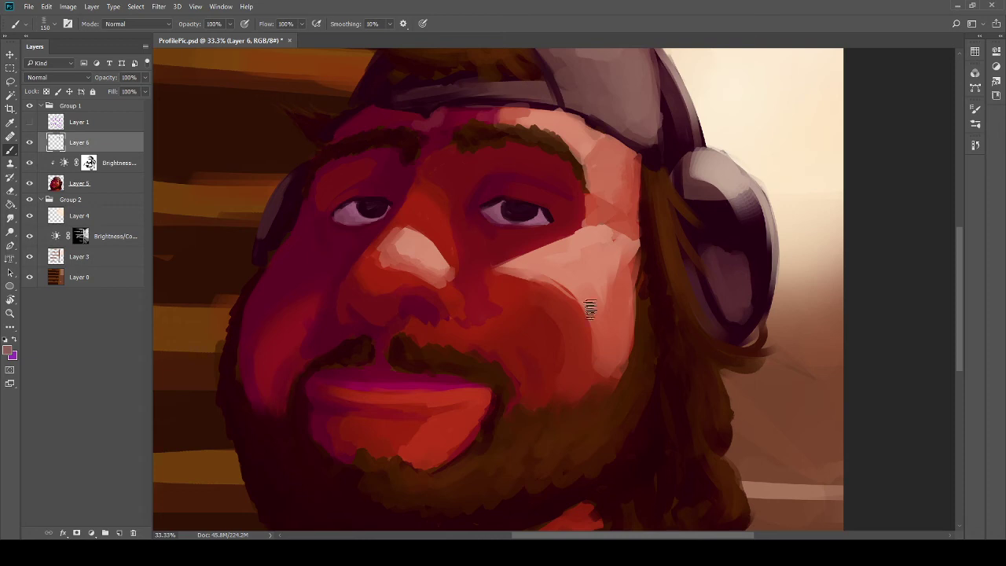
key("ctrl+s")
Step: Sample the dark brown of the beard and reduce the bristle brush to size 80
mouse_move(406, 274)
left_mouse_down()
mouse_move(568, 406)
mouse_move(479, 274)
mouse_move(452, 286)
mouse_move(436, 333)
mouse_move(436, 312)
mouse_move(464, 299)
left_mouse_up()
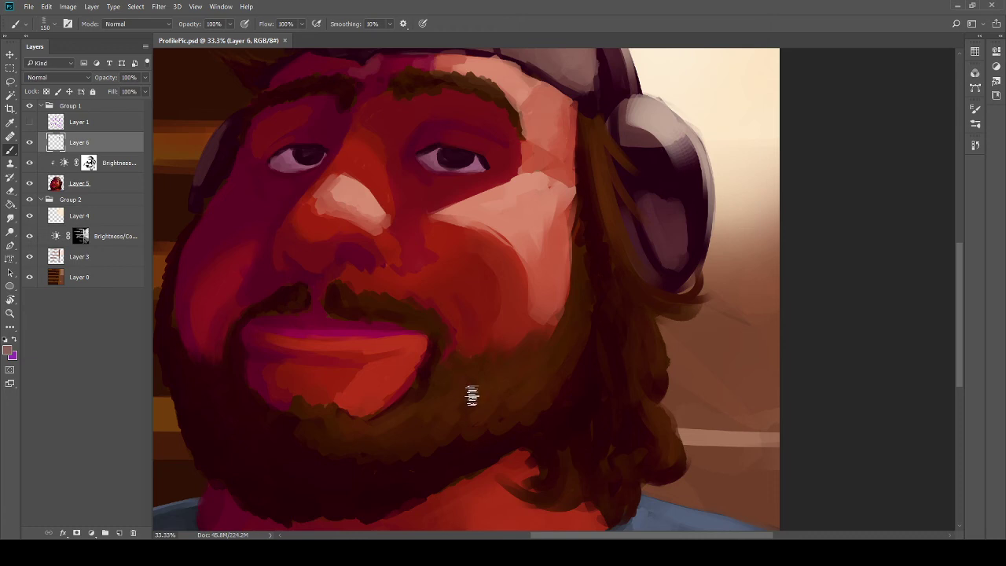
left_click(525, 397, "alt")
mouse_move(520, 401)
left_mouse_down()
mouse_move(478, 396)
mouse_move(514, 382)
mouse_move(496, 303)
left_mouse_up()
key("bracketleft")
key("bracketleft")
key("bracketleft")
key("bracketleft")
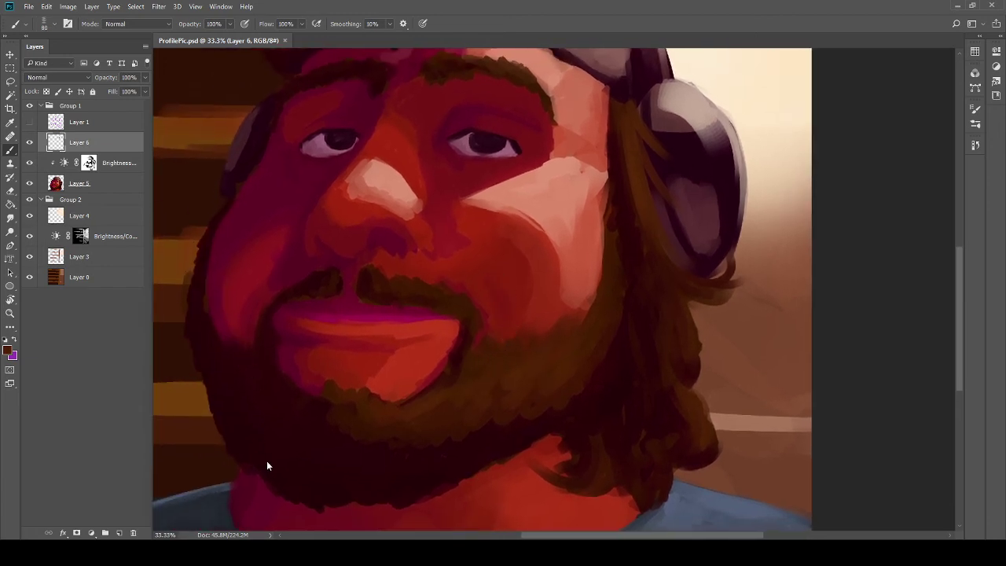
Step: Sample a golden brown and try bristle strokes down the hair beside the lit headphone cup and over the cheek
left_click(236, 418, "alt")
left_click_drag(630, 116, 643, 197)
key("ctrl+z")
left_click_drag(627, 126, 652, 192)
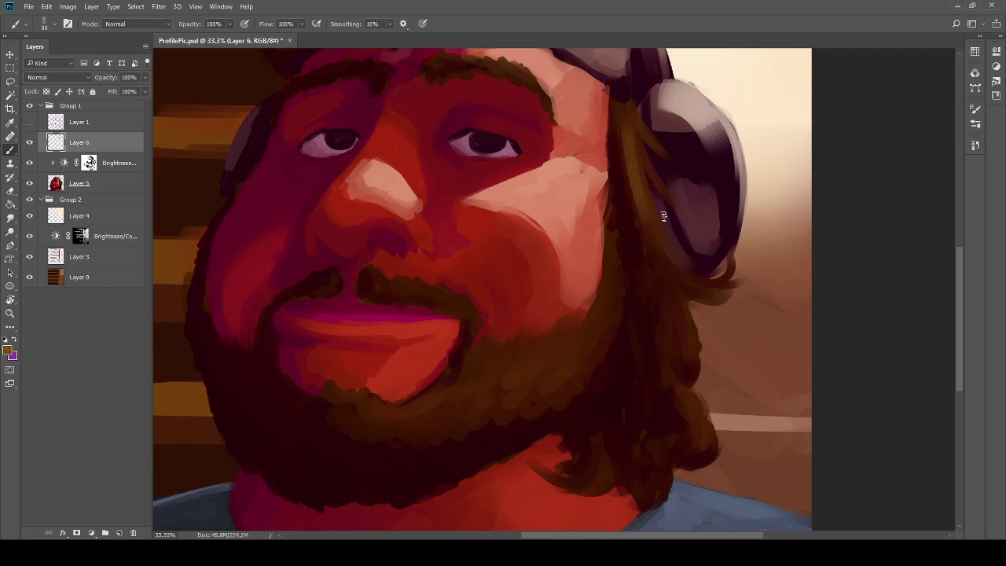
key("ctrl+z")
mouse_move(566, 236)
left_mouse_down()
mouse_move(511, 294)
mouse_move(541, 274)
mouse_move(548, 303)
left_mouse_up()
key("ctrl+z")
Step: Enlarge the bristle brush to size 400 and try a broad stroke from the cheek across the hair
key("bracketright")
key("bracketright")
key("bracketright")
key("bracketright")
key("bracketright")
key("bracketright")
key("bracketright")
key("bracketright")
key("bracketright")
key("bracketright")
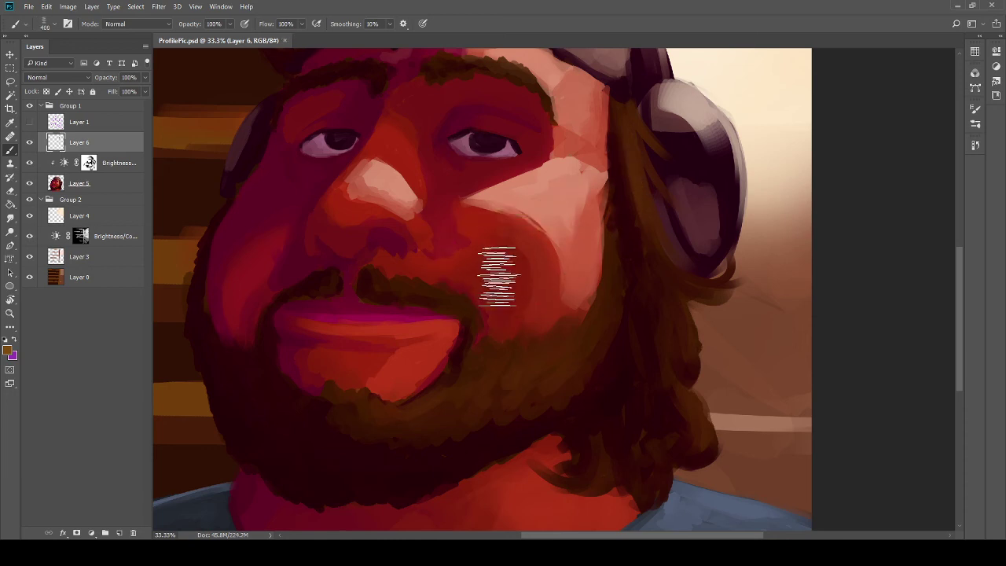
mouse_move(511, 264)
left_mouse_down()
mouse_move(702, 263)
mouse_move(717, 287)
left_mouse_up()
key("ctrl+z")
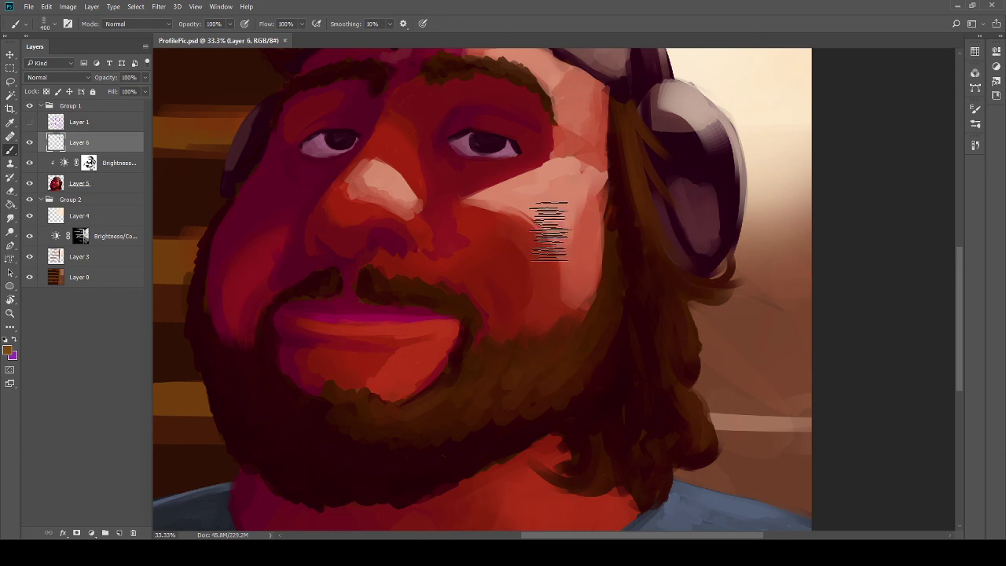
Step: Reduce the bristle brush to size 150 and try a light tan stroke down the hair beside the headphone cup
key("bracketleft")
key("bracketleft")
key("bracketleft")
key("bracketleft")
key("bracketleft")
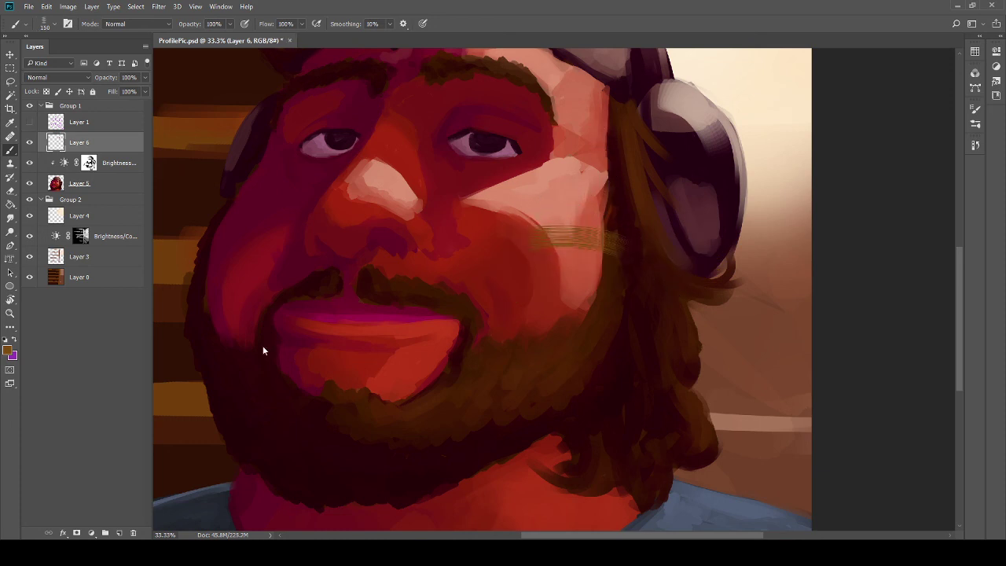
left_click_drag(629, 128, 640, 203)
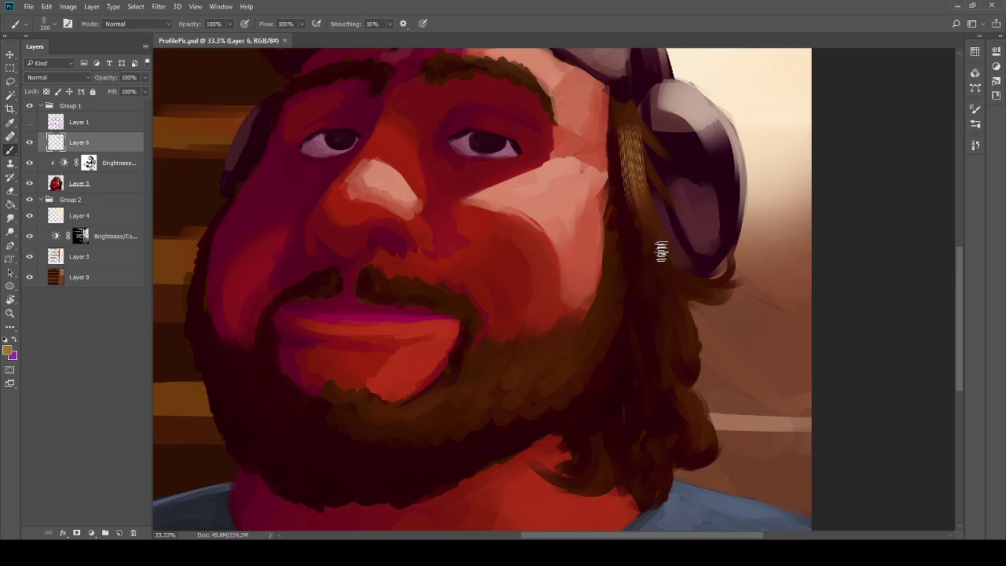
key("ctrl+z")
Step: Reduce the bristle brush to size 60 and try a stroke on the hair lock beside the headphone cup
key("bracketleft")
key("bracketleft")
key("bracketleft")
key("bracketleft")
key("bracketleft")
key("bracketleft")
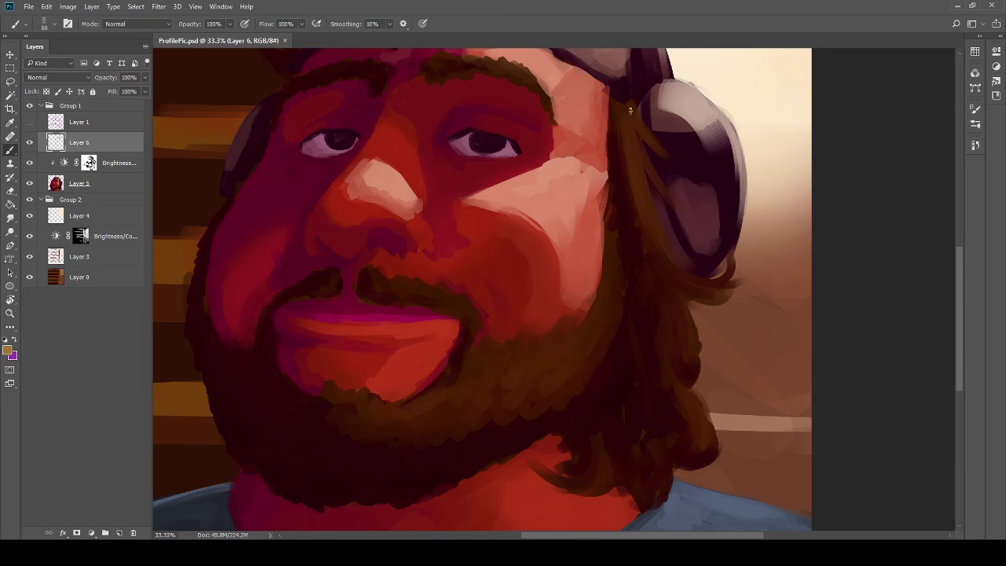
left_click_drag(641, 135, 678, 104)
key("ctrl+z")
Step: Try longer light tan bristle strokes at size 60 along the hair lock between the temple and the headphone cup
key("ctrl+plus")
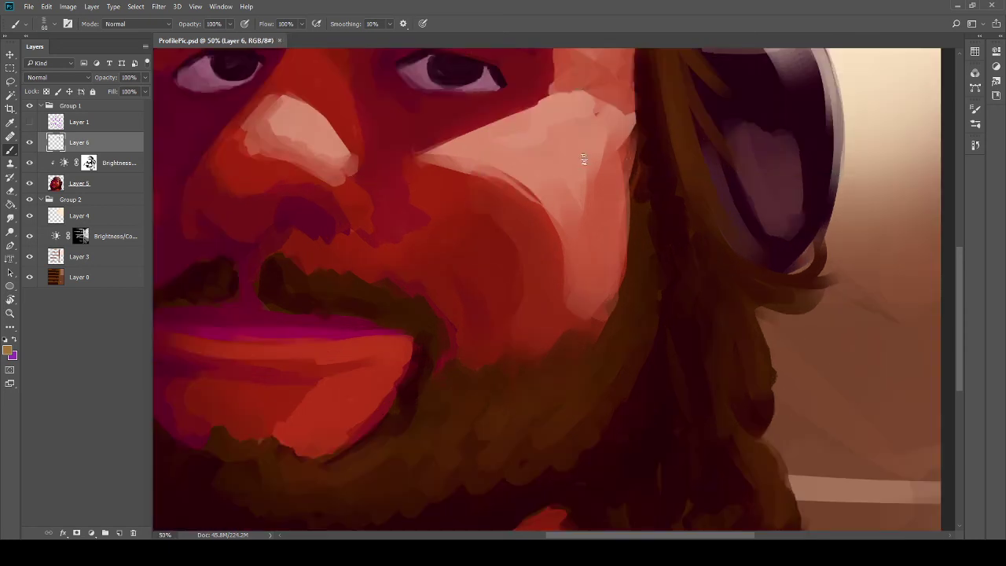
left_click_drag(584, 157, 454, 307)
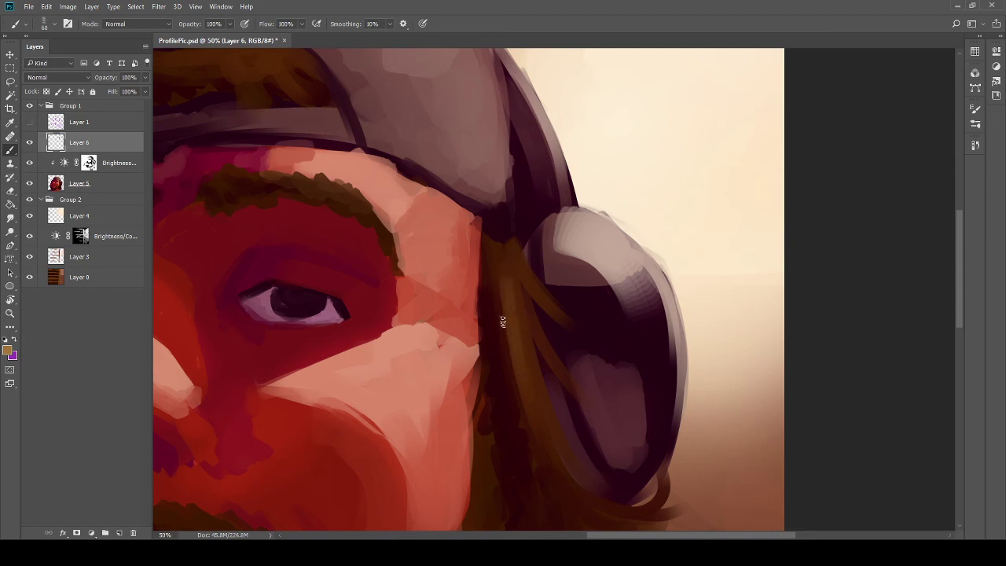
left_click_drag(511, 296, 569, 457)
left_click_drag(549, 389, 524, 349)
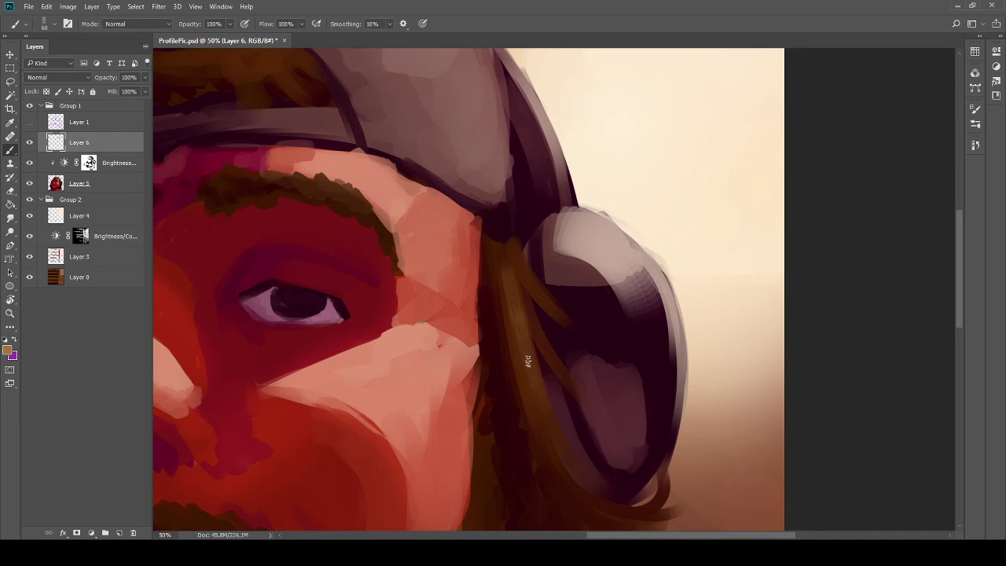
key("ctrl+z")
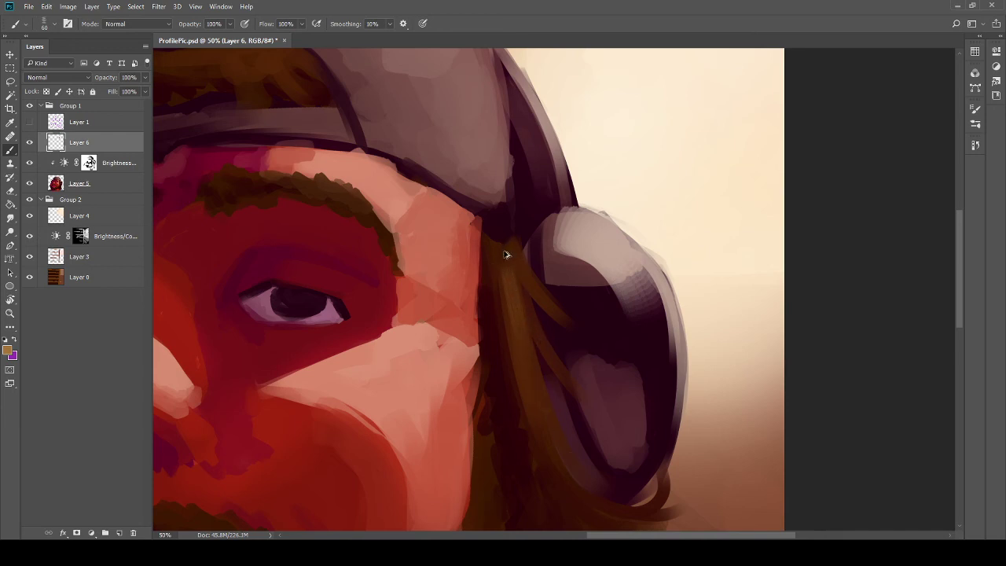
key("ctrl+z")
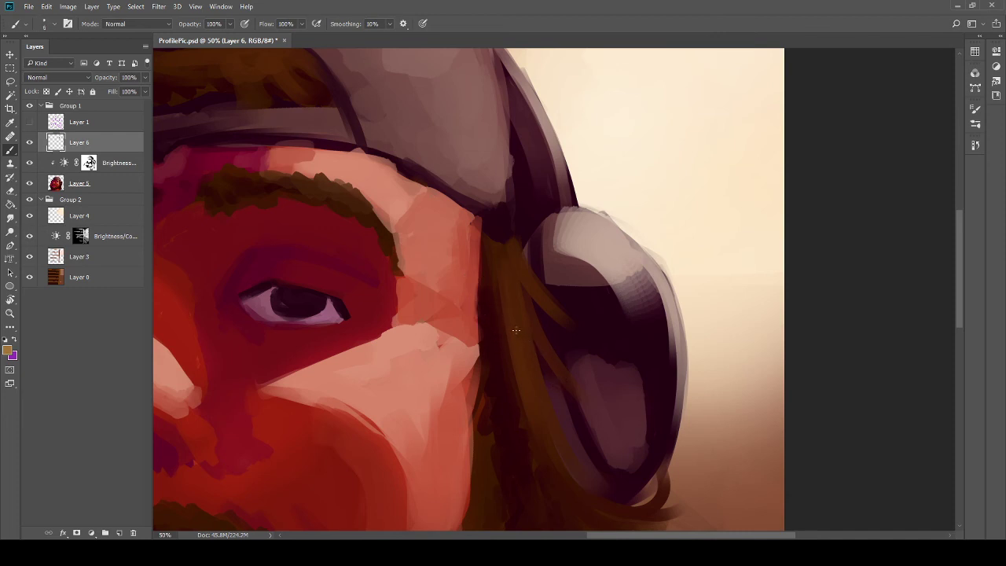
Step: Paint fine strands with a very small brush down the hair lock beside the headphone cup, using browns sampled from the hair
mouse_move(519, 350)
left_mouse_down()
mouse_move(510, 298)
mouse_move(526, 375)
left_mouse_up()
key("ctrl+z")
left_click(522, 305, "alt")
left_click_drag(507, 316, 557, 429)
left_click(519, 410, "alt")
scroll(547, 462, "down", 5)
scroll(547, 463, "right", 2)
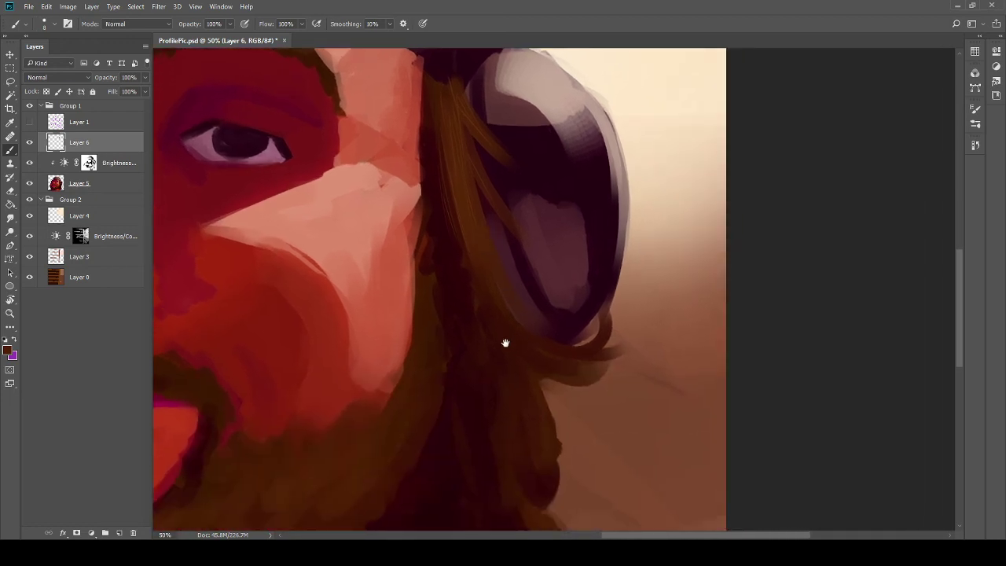
key("i")
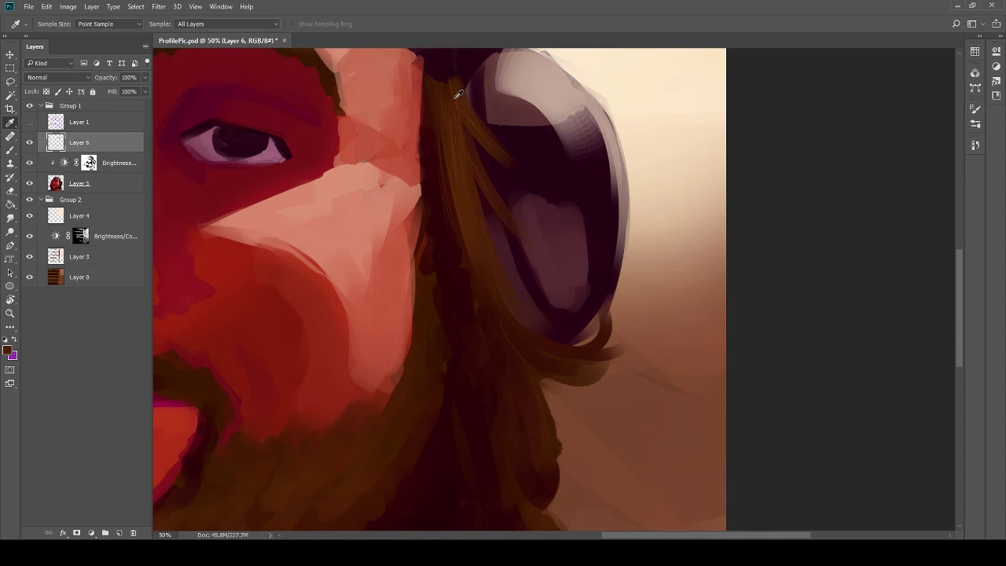
key("b")
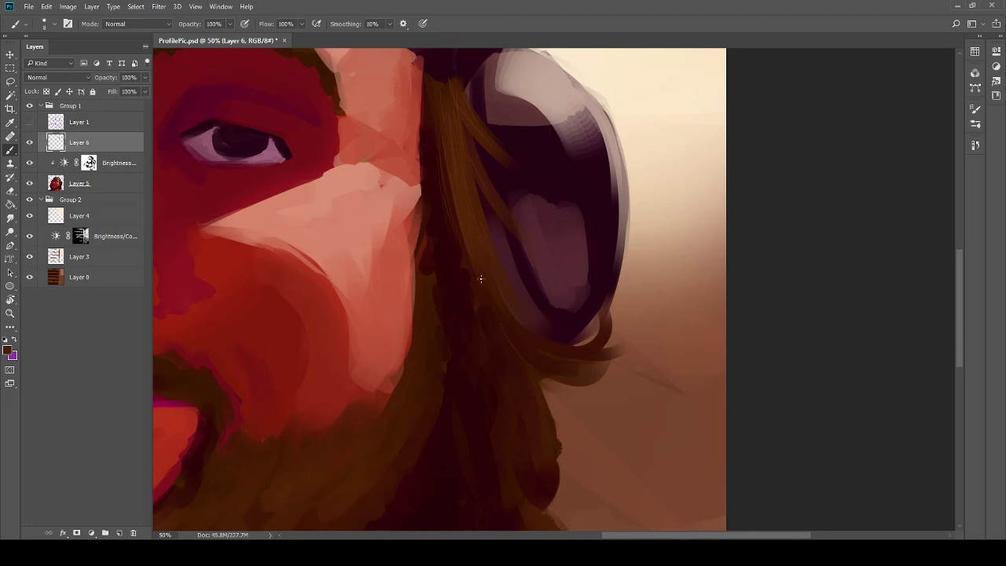
Step: Paint fine brown strands over the lower hair and the lit side of the beard
scroll(481, 278, "down", 5)
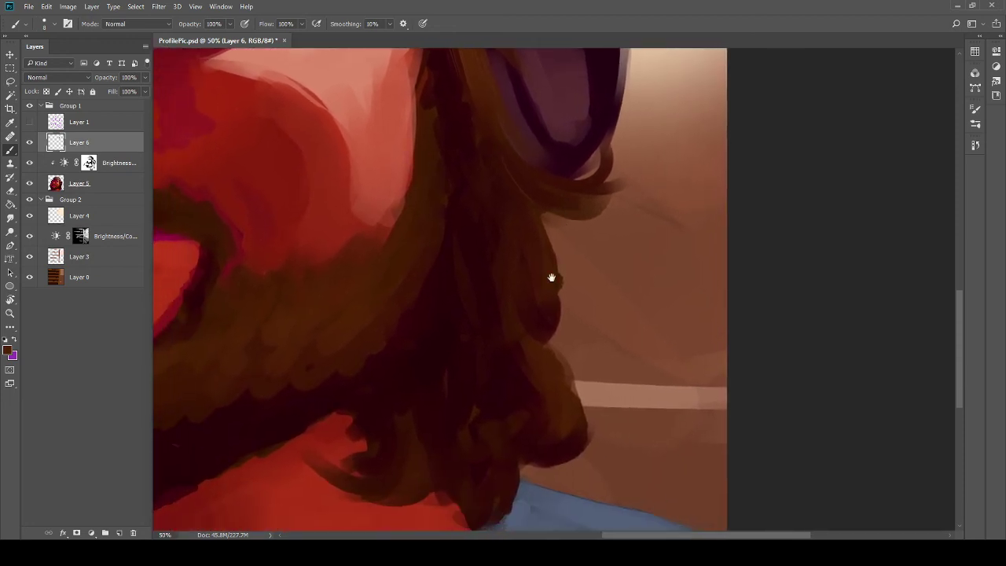
scroll(552, 278, "down", 2)
scroll(561, 265, "left", 5)
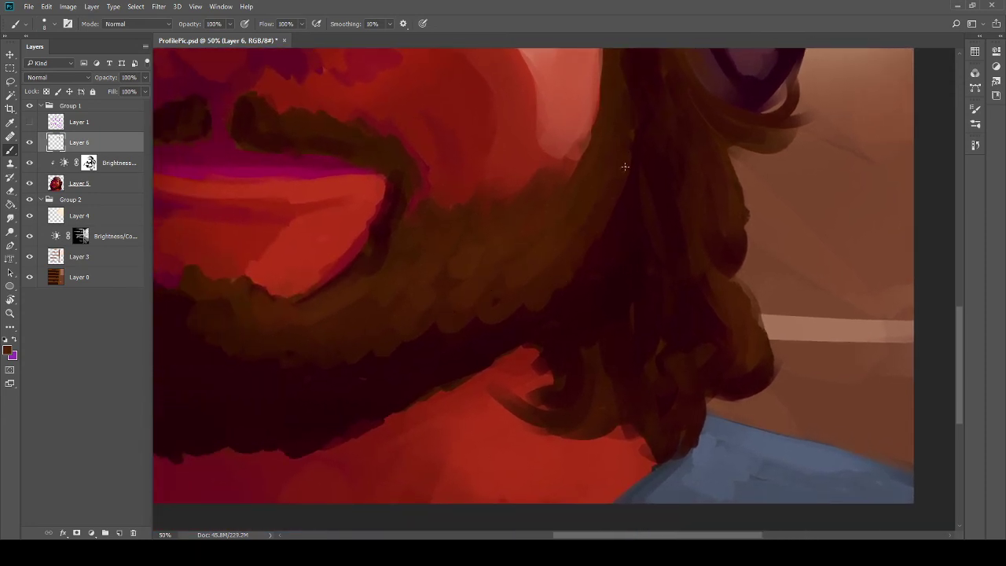
left_click_drag(499, 272, 640, 249)
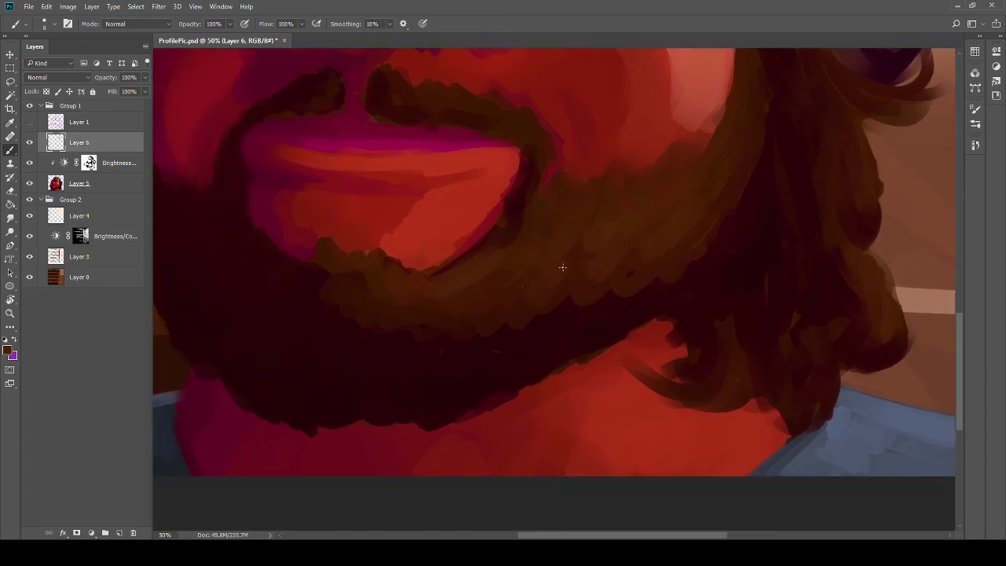
mouse_move(605, 242)
left_mouse_down()
mouse_move(595, 265)
mouse_move(543, 308)
left_mouse_up()
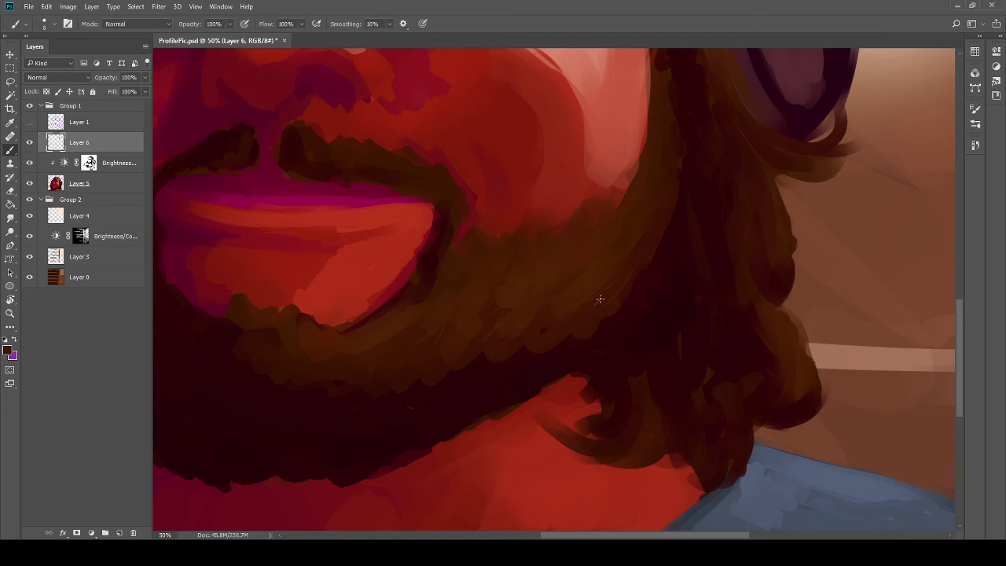
Step: Sample darker beard browns and paint fine strands where the lit beard meets the shadow below the lip
key("i")
key("b")
left_click_drag(575, 351, 522, 358)
left_click_drag(428, 362, 602, 304)
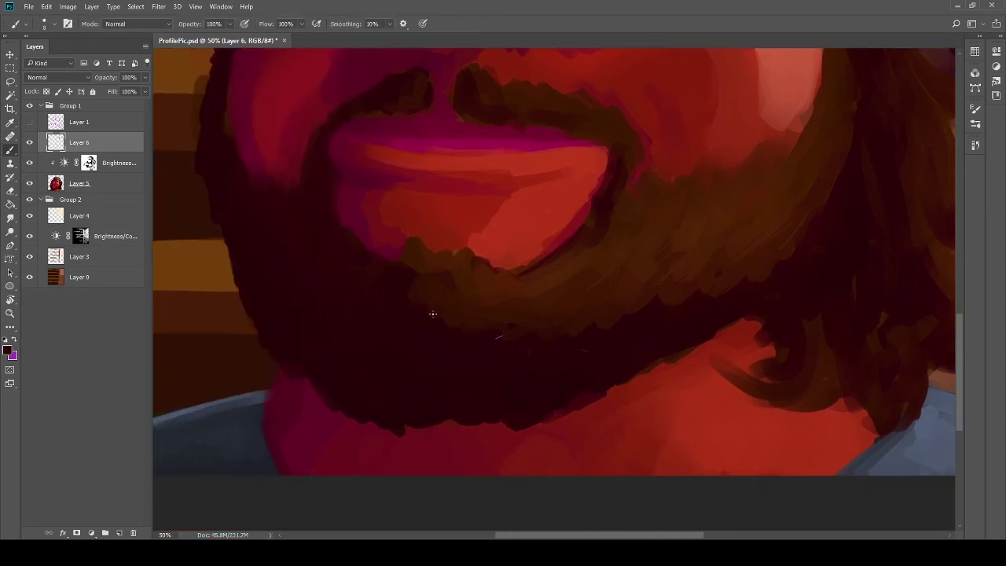
left_click_drag(420, 287, 443, 288)
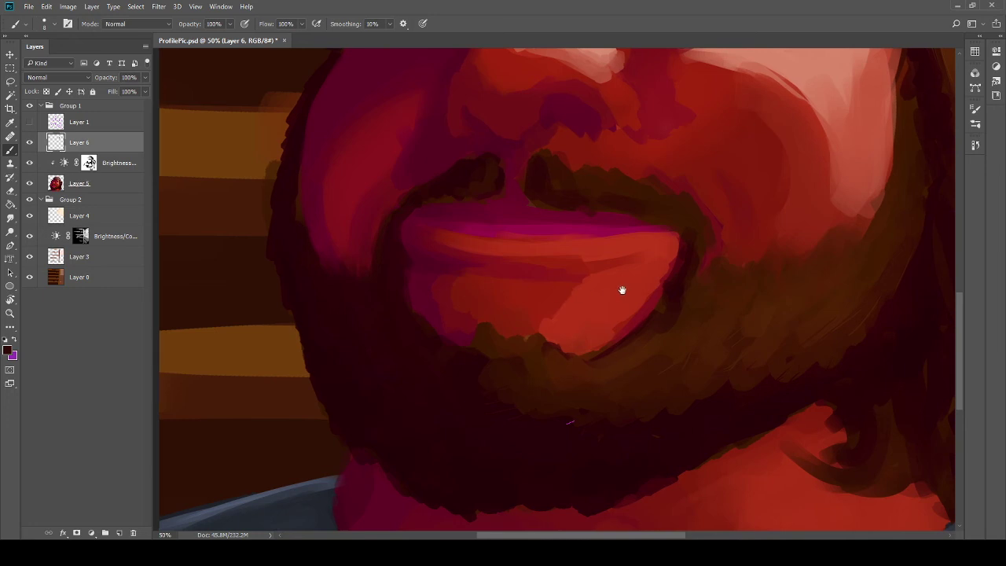
left_click_drag(621, 290, 564, 301)
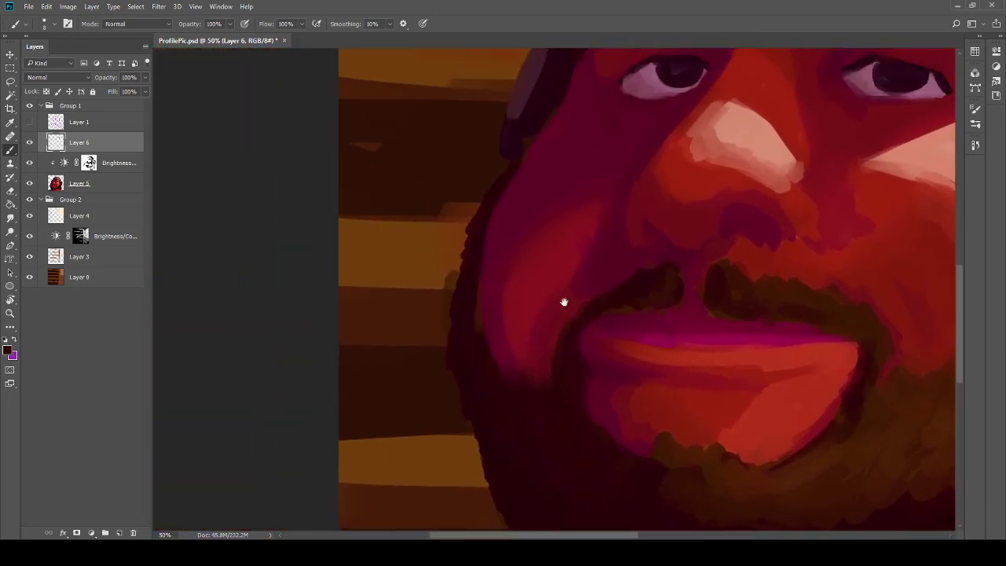
Step: Erase stray paint along the outer edge of the shadowed side of the beard on Layer 5
key("e")
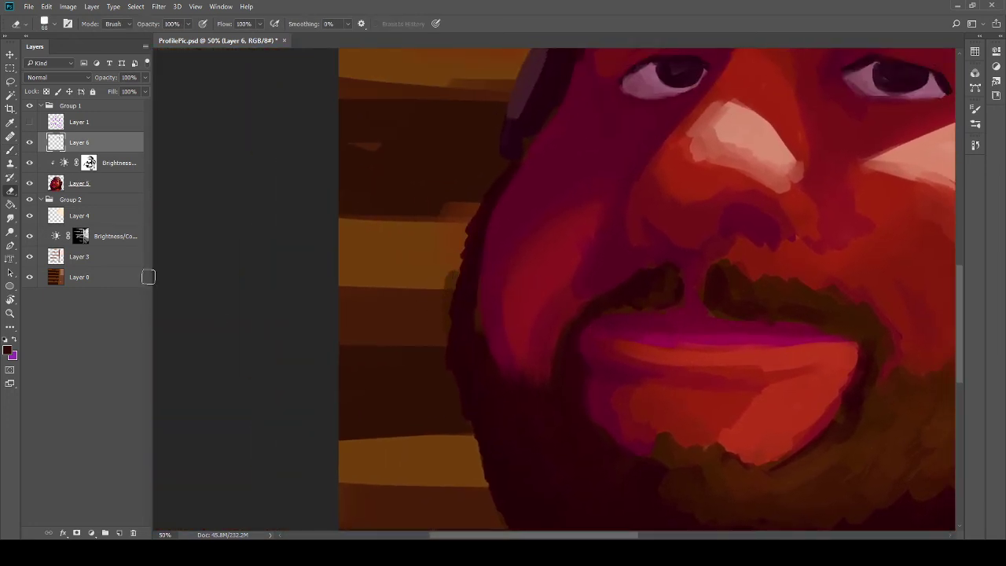
left_click(102, 183)
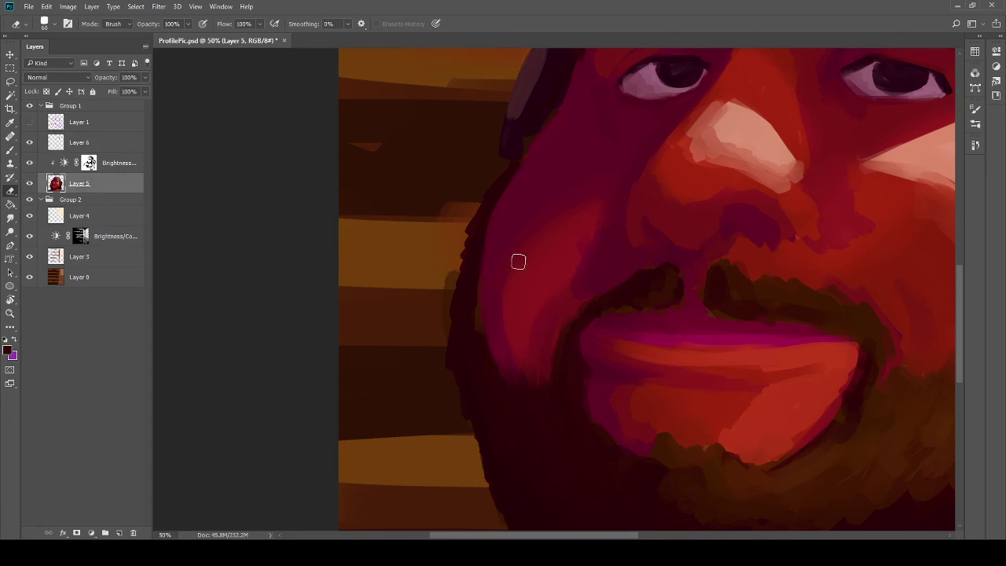
left_click_drag(474, 272, 442, 285)
left_click_drag(586, 315, 456, 286)
Step: Sample a warm brown from the hair and brush fine strands along the sideburn and lit beard down to the chin
scroll(476, 294, "right", 5)
key("b")
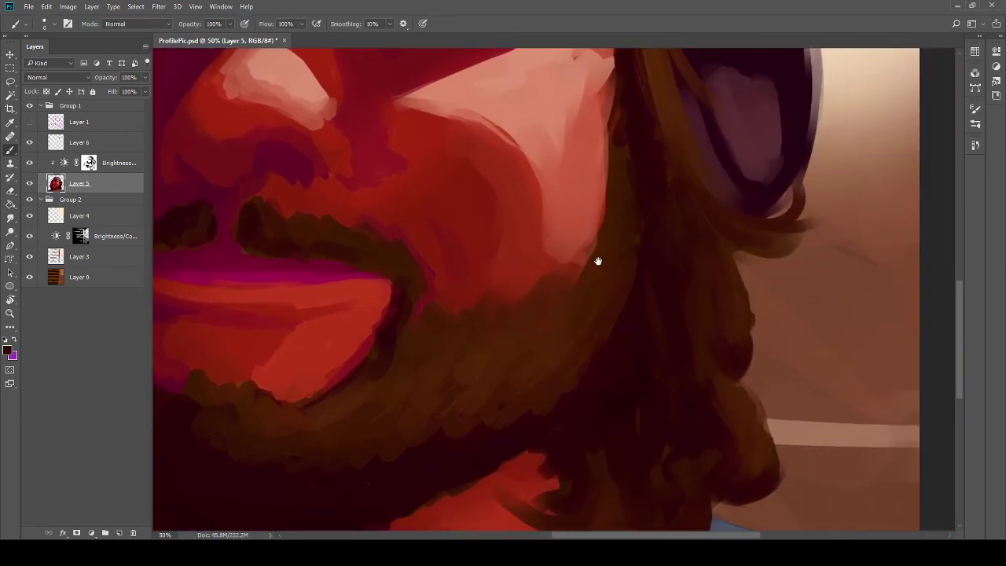
scroll(598, 261, "up", 5)
key("i")
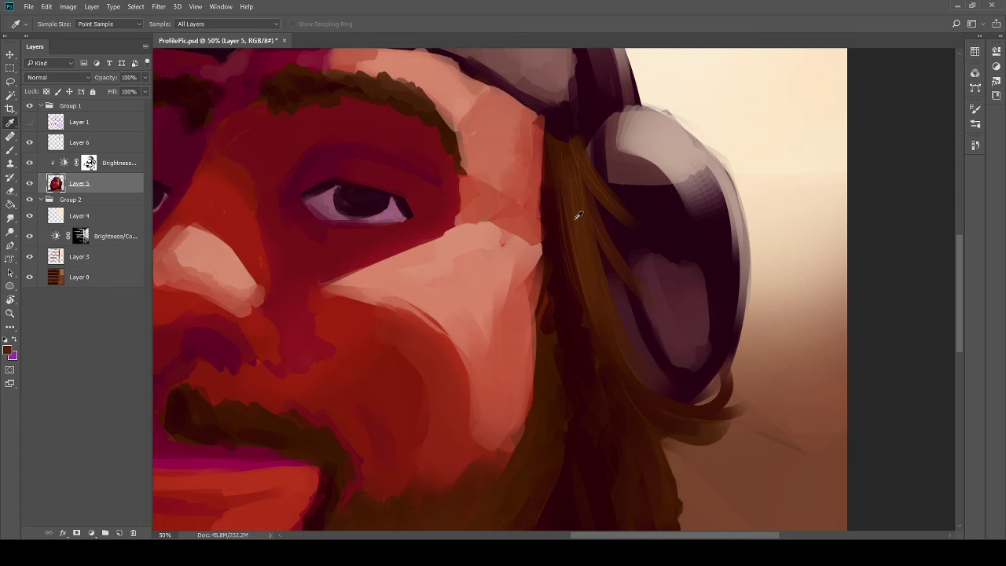
key("b")
left_click_drag(573, 376, 596, 156)
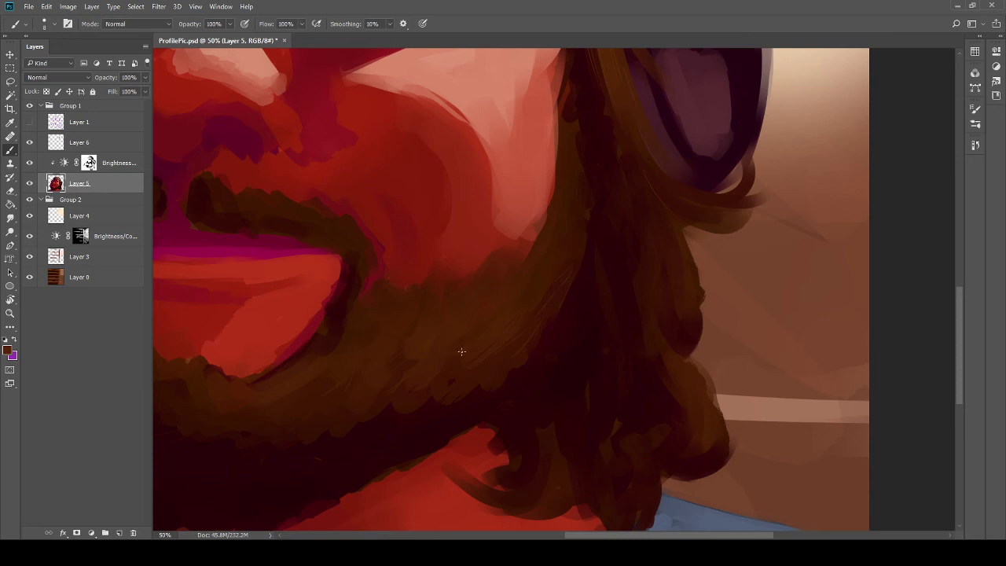
left_click_drag(430, 375, 529, 340)
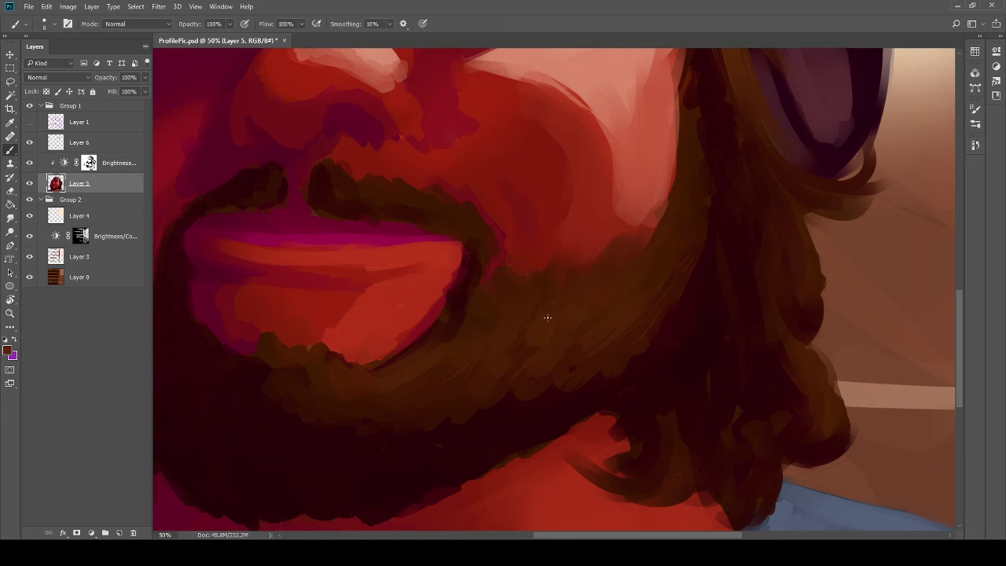
left_click_drag(364, 431, 474, 392)
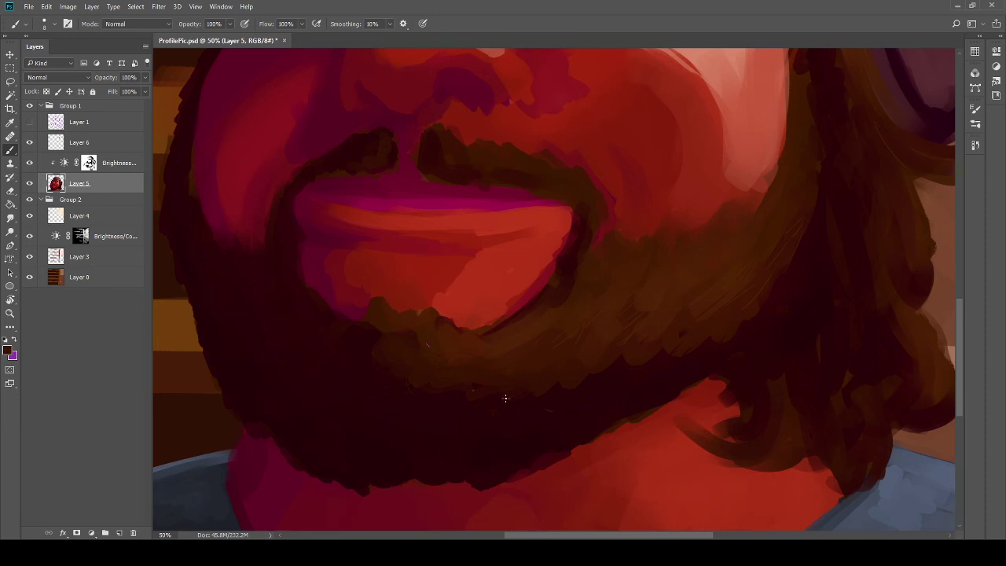
mouse_move(548, 359)
left_mouse_down()
mouse_move(526, 404)
mouse_move(561, 359)
left_mouse_up()
Step: Sample the beard's darkest brown and paint fine strands along the lower edge of its lit area
key("i")
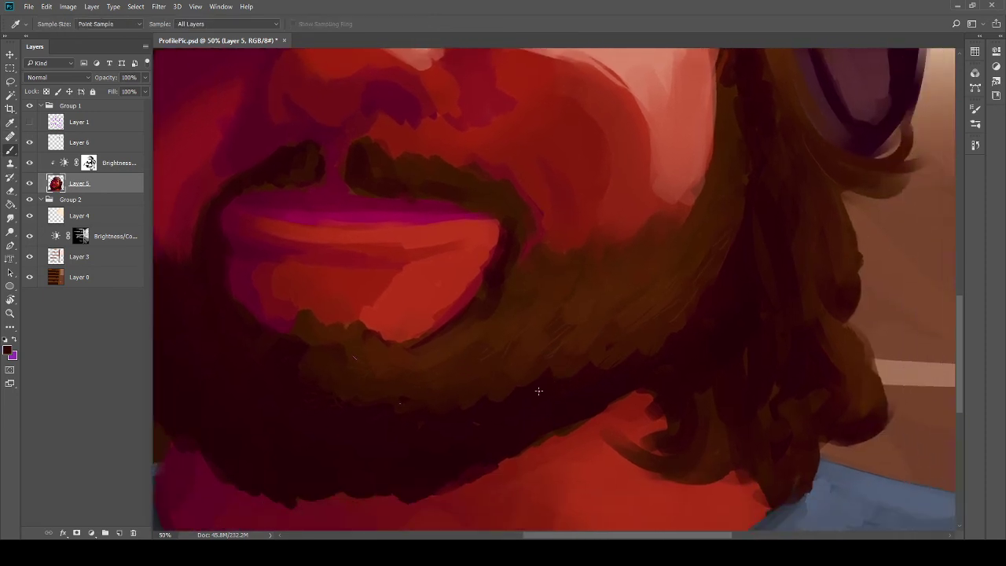
key("b")
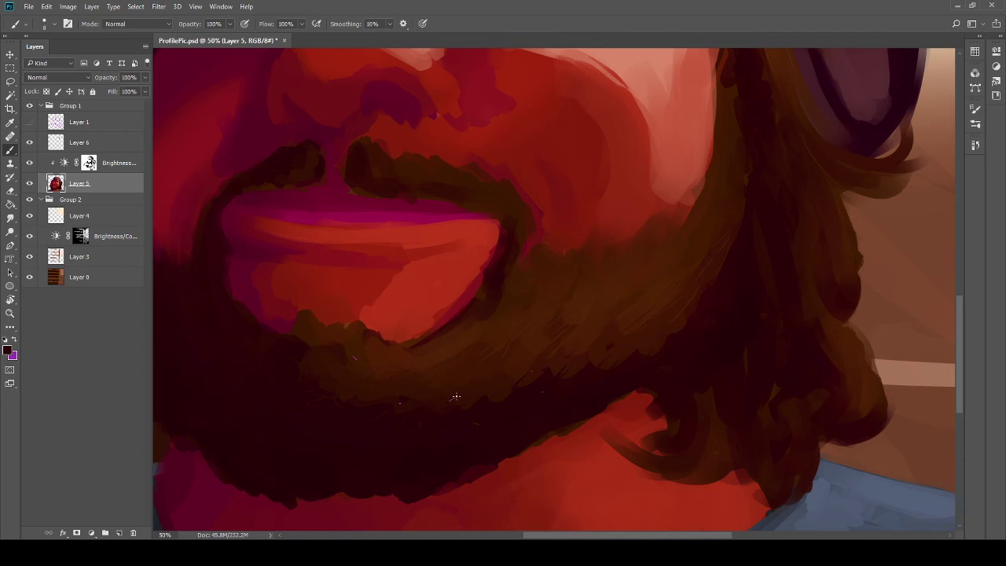
mouse_move(660, 340)
left_mouse_down()
mouse_move(702, 324)
mouse_move(723, 287)
mouse_move(677, 340)
left_mouse_up()
scroll(557, 310, "down", 2)
scroll(479, 345, "down", 1)
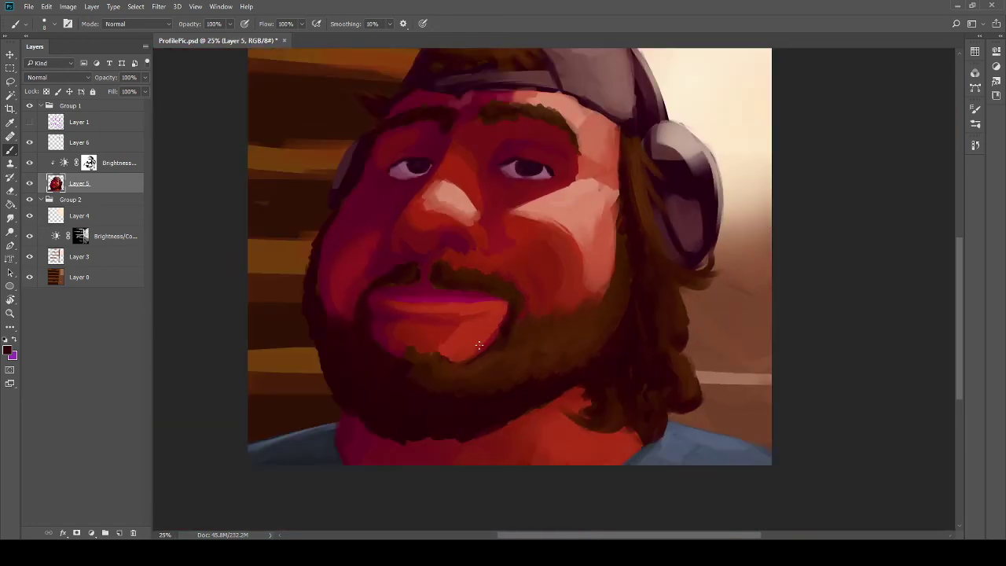
scroll(478, 345, "up", 1)
scroll(480, 346, "up", 1)
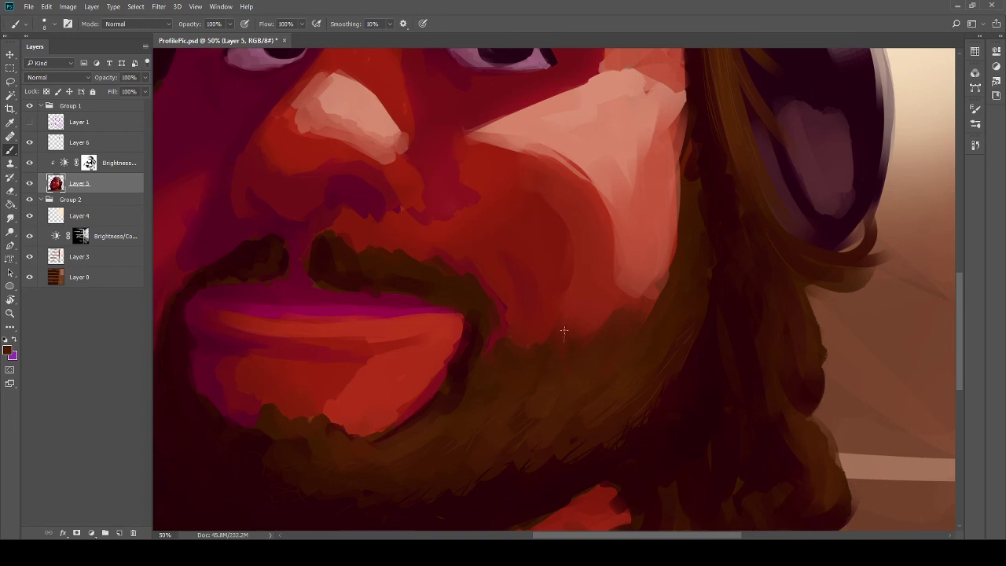
Step: Blend the beard's upper edge into the lit cheek with fine strands in browns and reds sampled around it
key("i")
key("b")
left_click(636, 313, "alt")
left_click(591, 323, "alt")
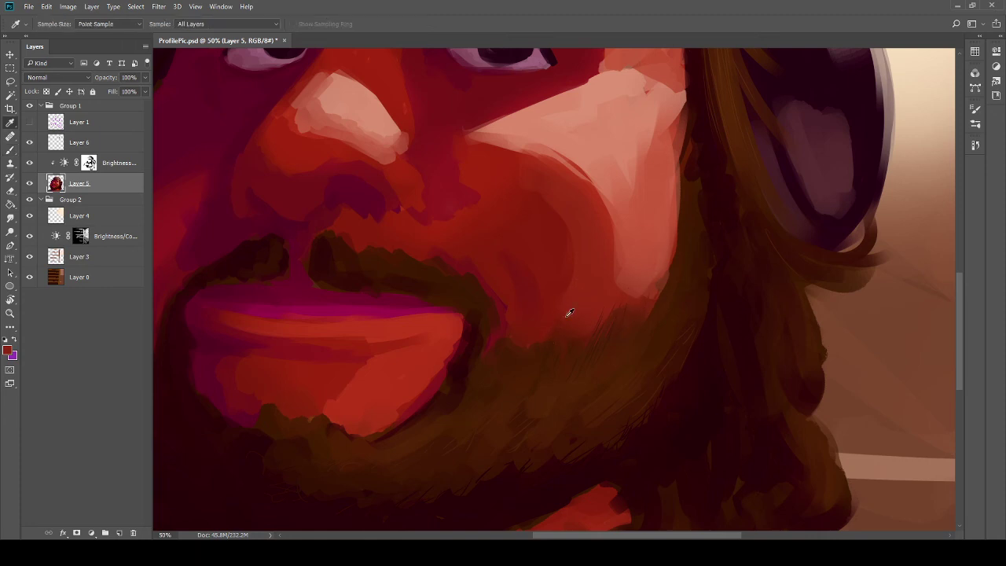
left_click(535, 354, "alt")
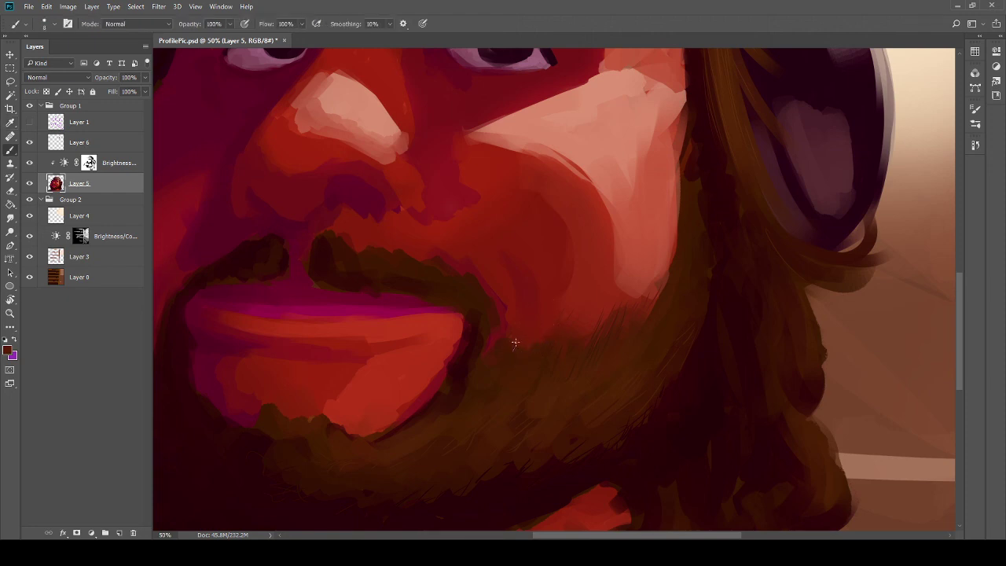
left_click(512, 345)
Step: Paint fine dark red strands along the beard's upper edge on the shadowed cheek and around the moustache
scroll(591, 312, "left", 10)
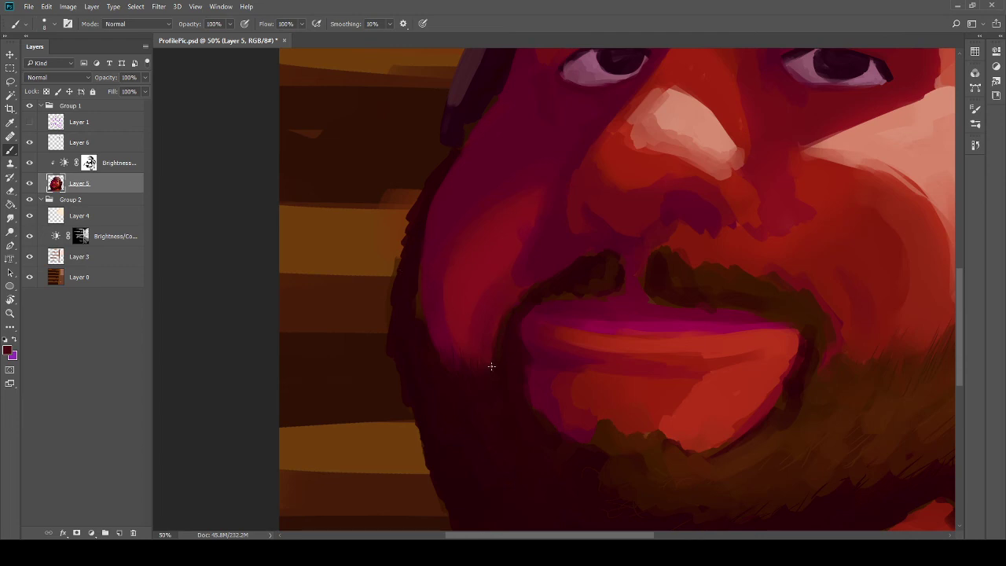
scroll(553, 299, "right", 2)
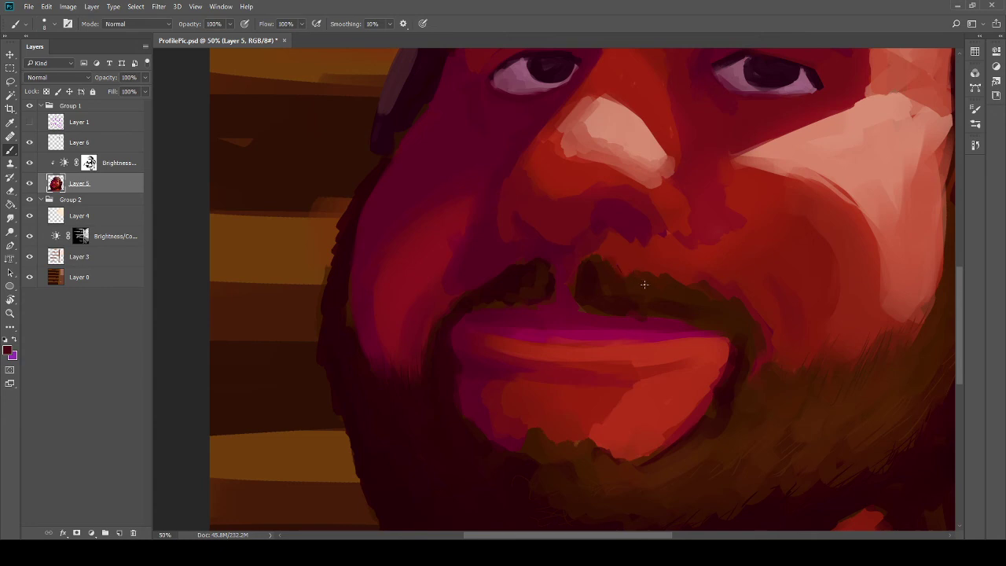
key("alt")
mouse_move(705, 346)
left_mouse_down()
mouse_move(674, 243)
mouse_move(654, 213)
mouse_move(548, 278)
mouse_move(545, 249)
left_mouse_up()
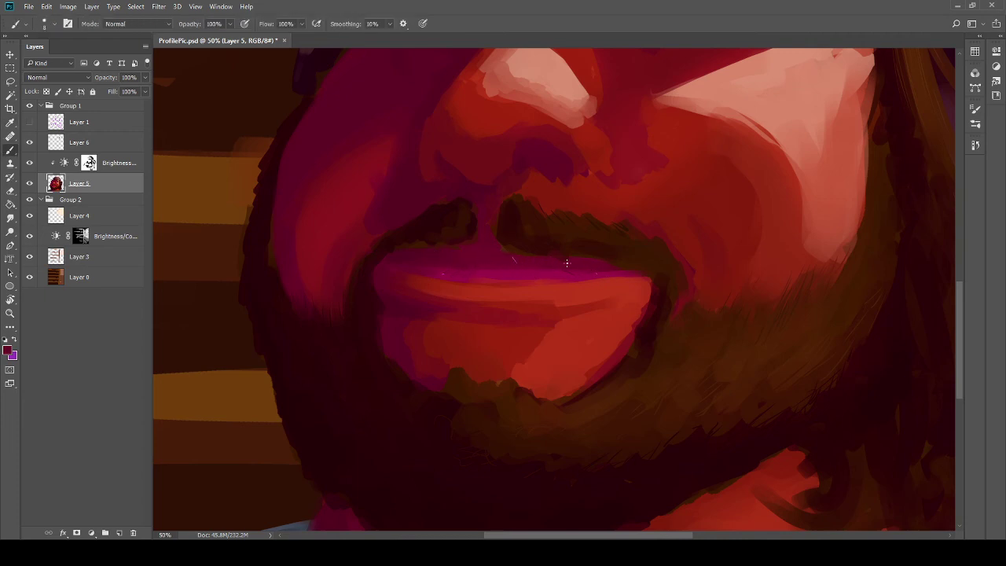
scroll(526, 254, "up", 6)
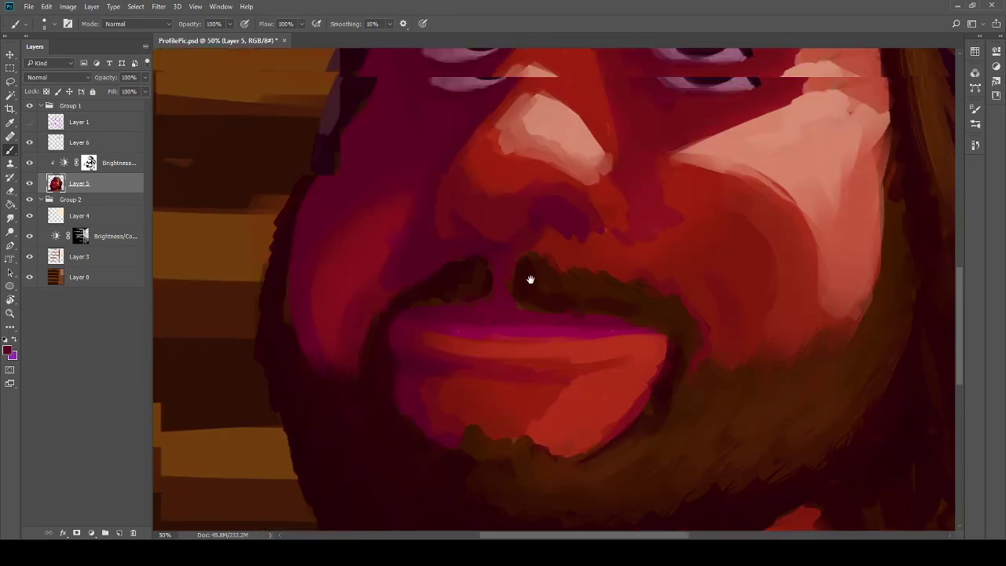
Step: Sample a dark purple around the nose and make Layer 6 the layer to paint on
key("i")
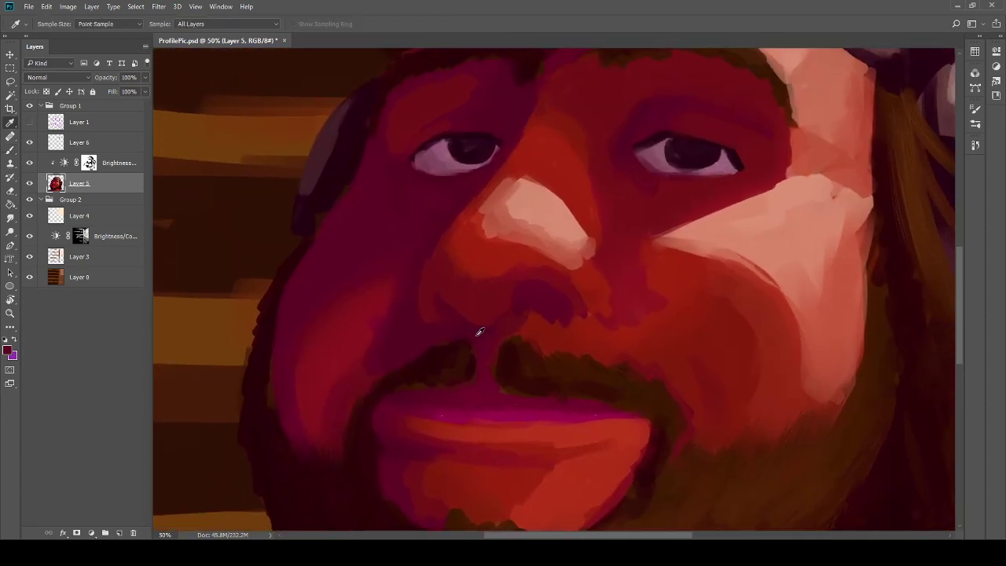
key("b")
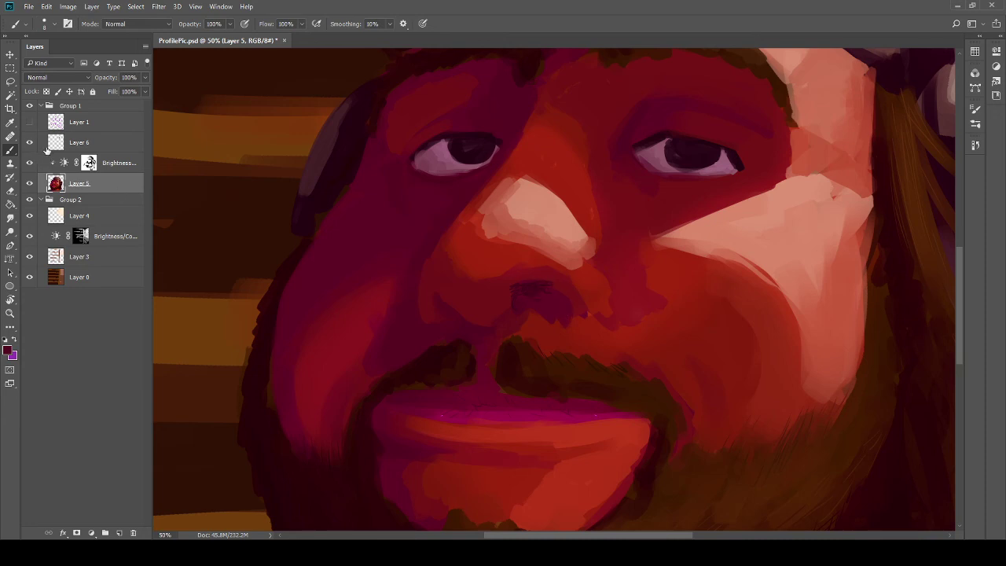
left_click(110, 142)
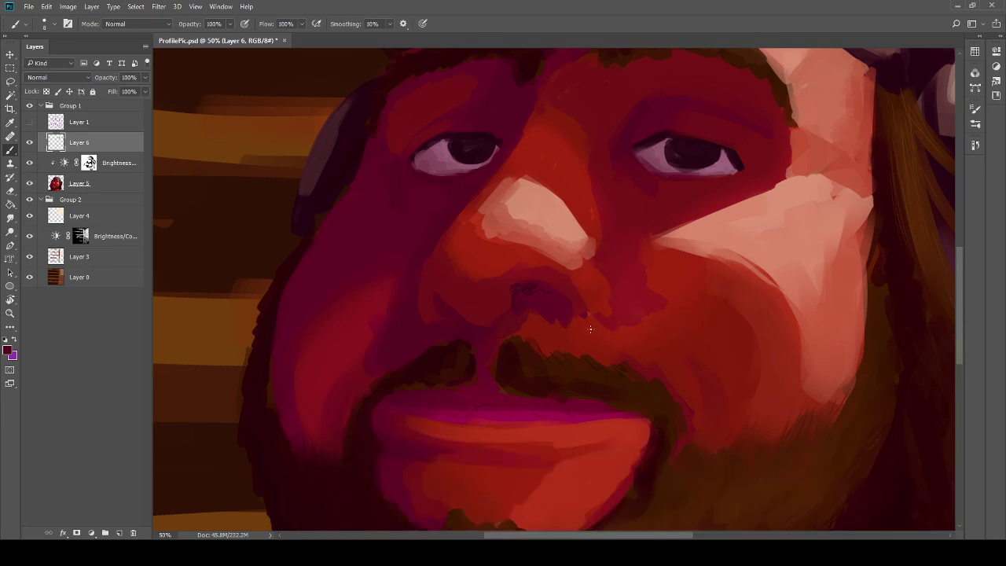
left_click_drag(574, 289, 588, 316)
key("ctrl+z")
key("shift+b")
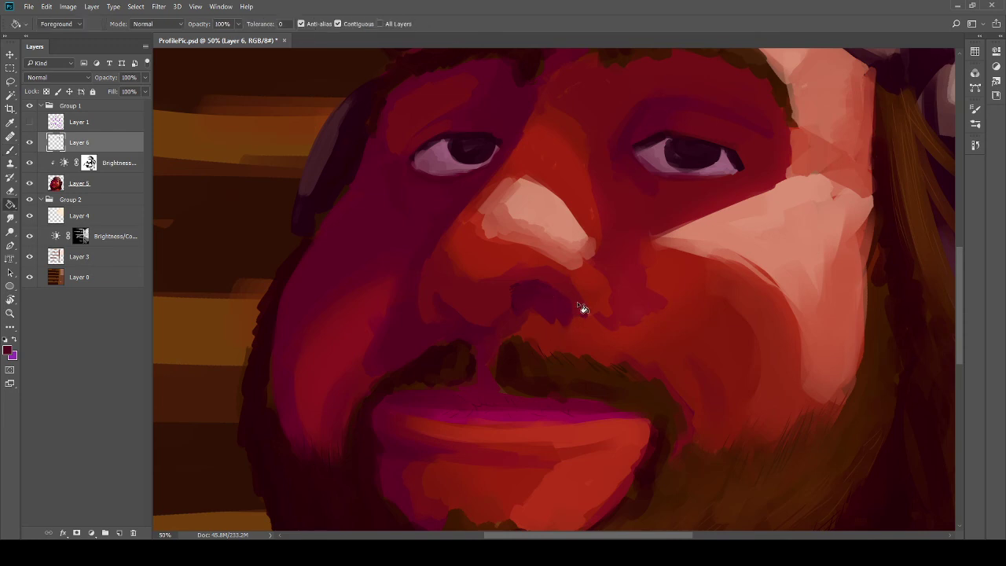
key("alt+BackSpace")
key("ctrl+z")
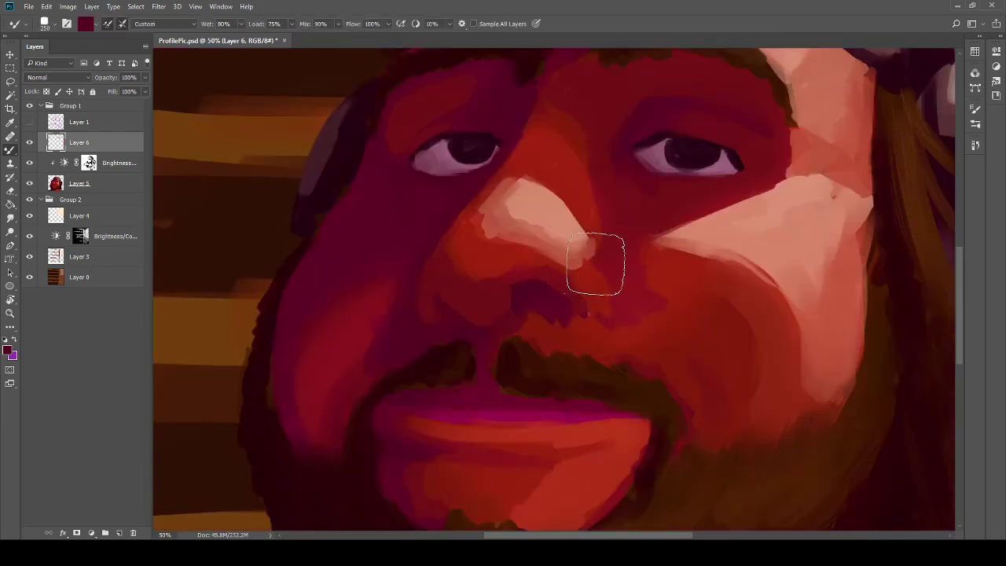
Step: Sample a dark red, enlarge the brush to 50 and deepen the shadow in the nostril and beneath the nose
key("i")
key("b")
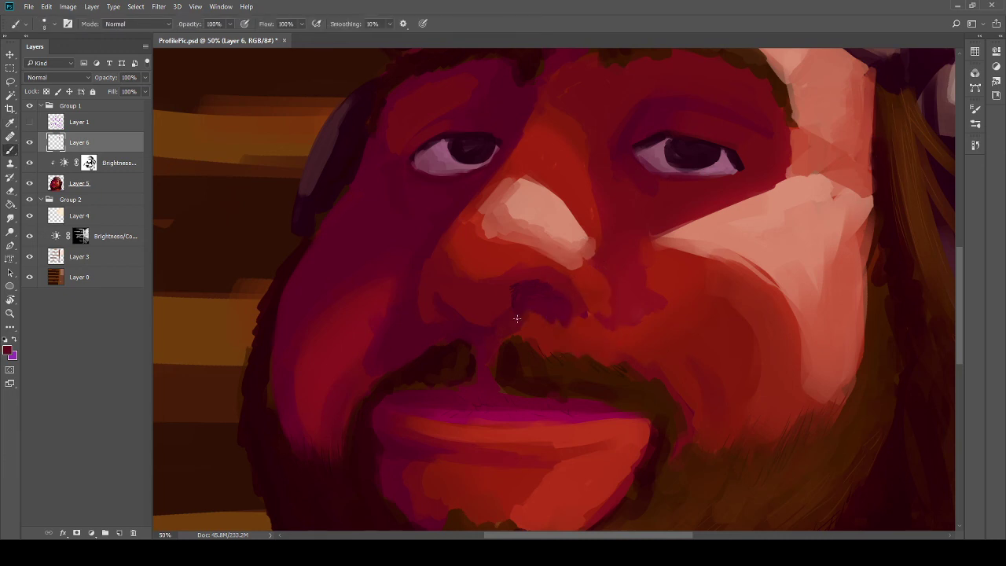
key("bracketright")
key("bracketright")
key("bracketright")
mouse_move(470, 367)
left_mouse_down()
mouse_move(418, 336)
mouse_move(371, 333)
left_mouse_up()
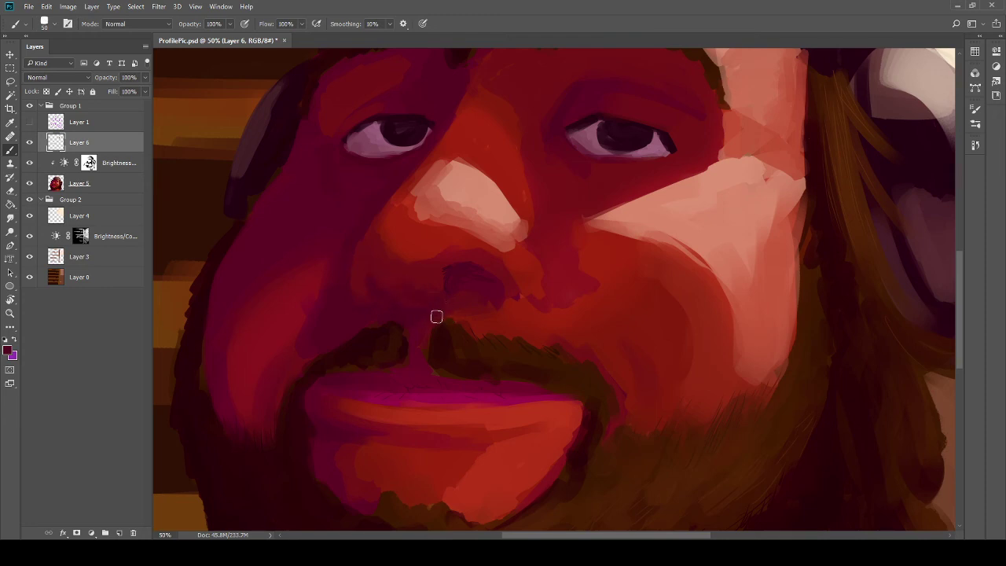
Step: Blend the underside of the nose into the shadow above the moustache with reds sampled around the nose
key("i")
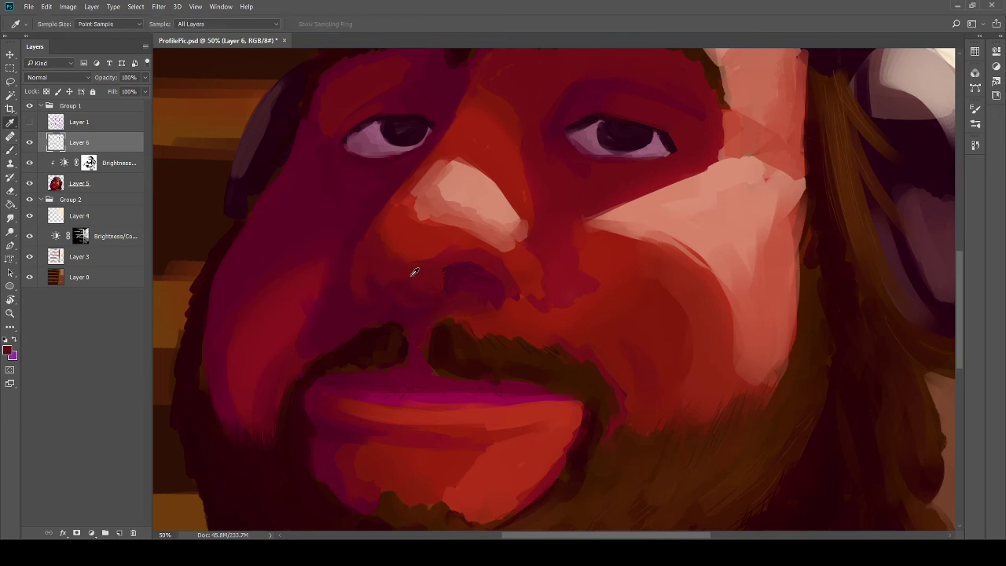
key("b")
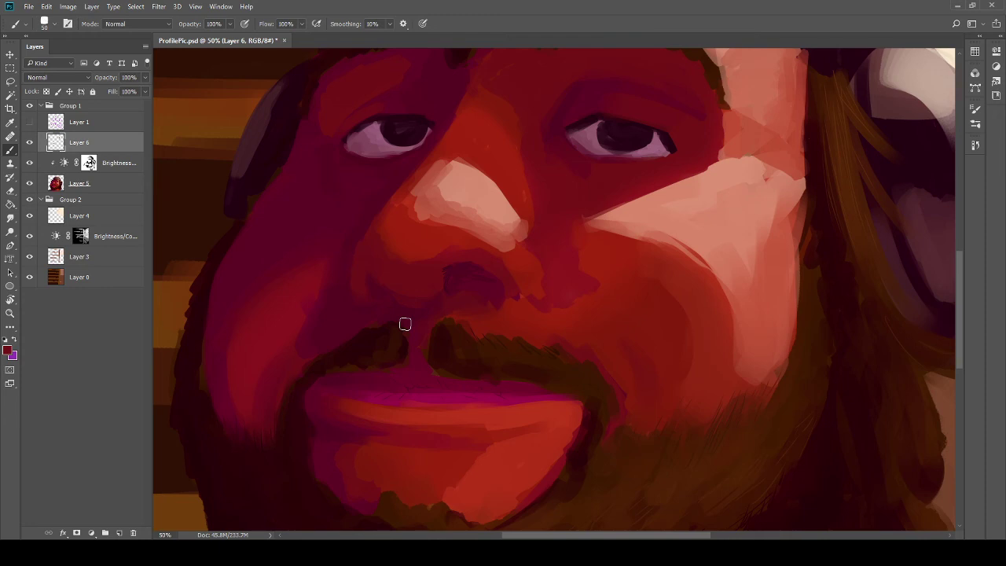
key("i")
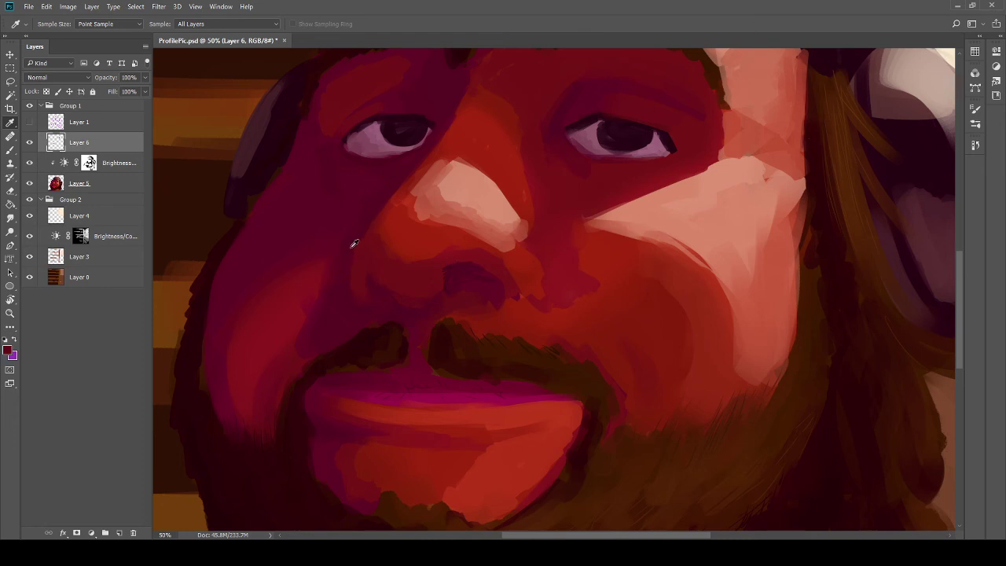
key("b")
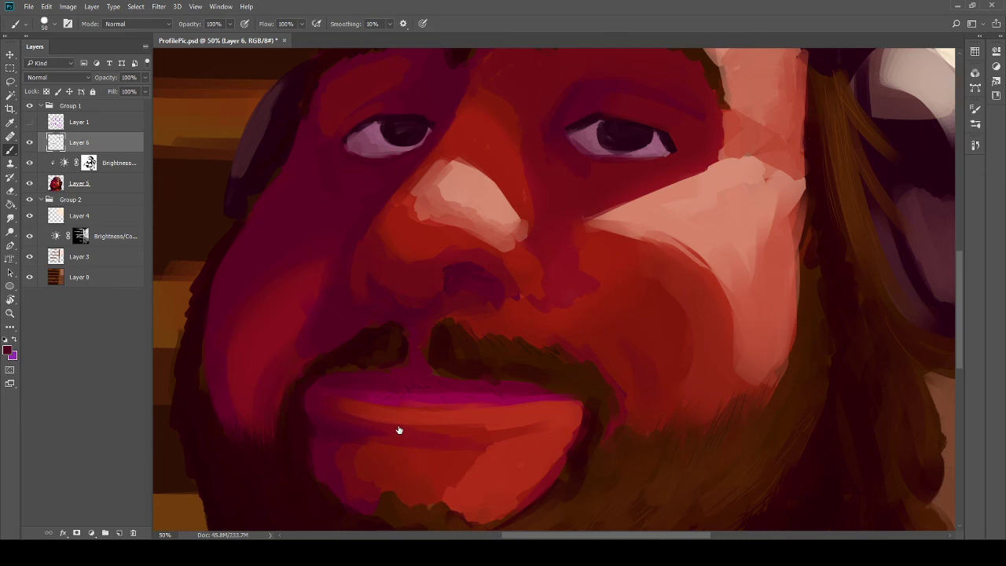
Step: Reduce the brush size, sample the nostril's dark purple and draw fine lines along the nose's shadowed lower edge
key("bracketleft")
key("bracketleft")
key("bracketleft")
key("bracketleft")
key("i")
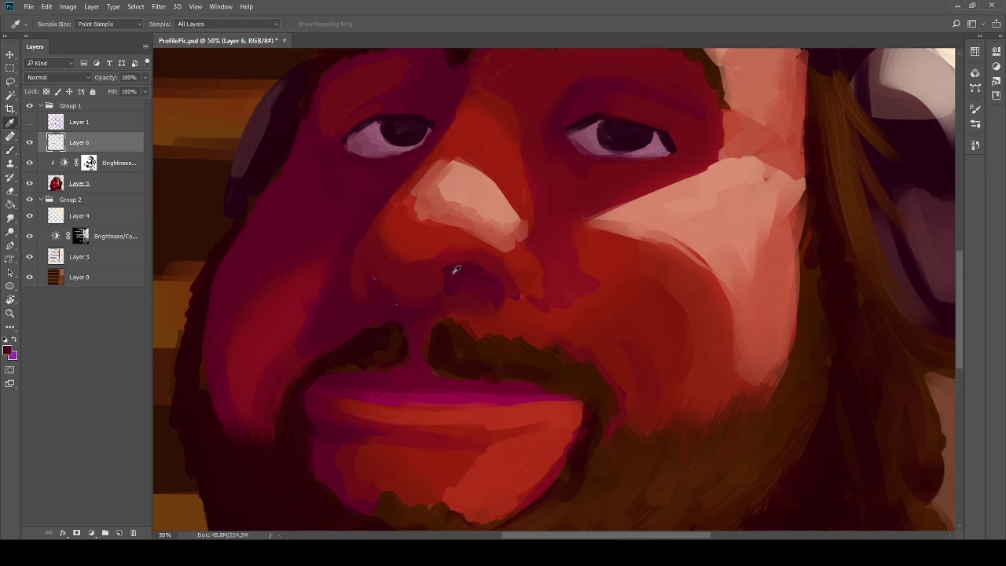
key("b")
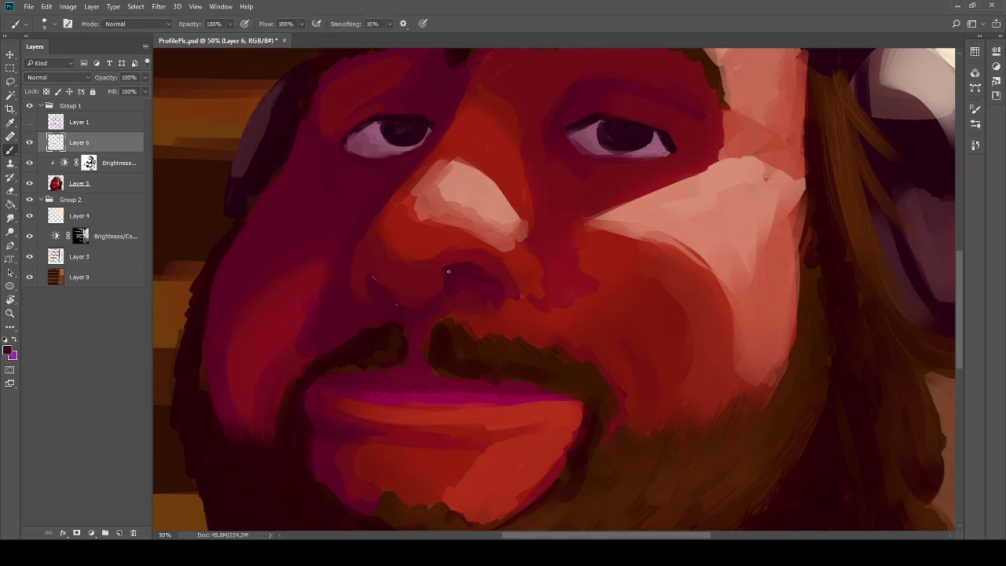
Step: Refine both eyes with fine dark strokes along the eyelids and inner corners, adding a near-black sampled from the painting
scroll(406, 231, "up", 2)
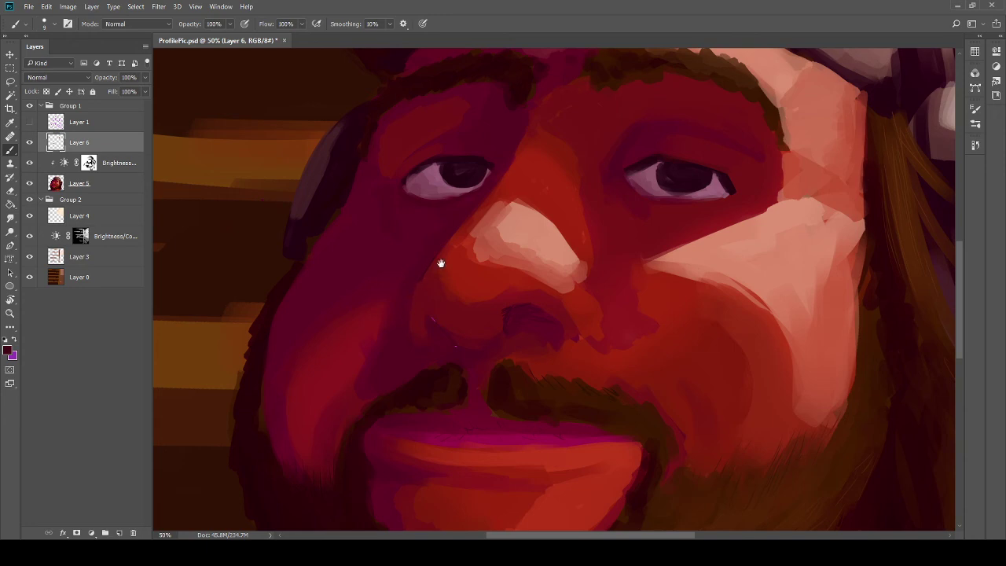
left_click_drag(440, 262, 371, 325)
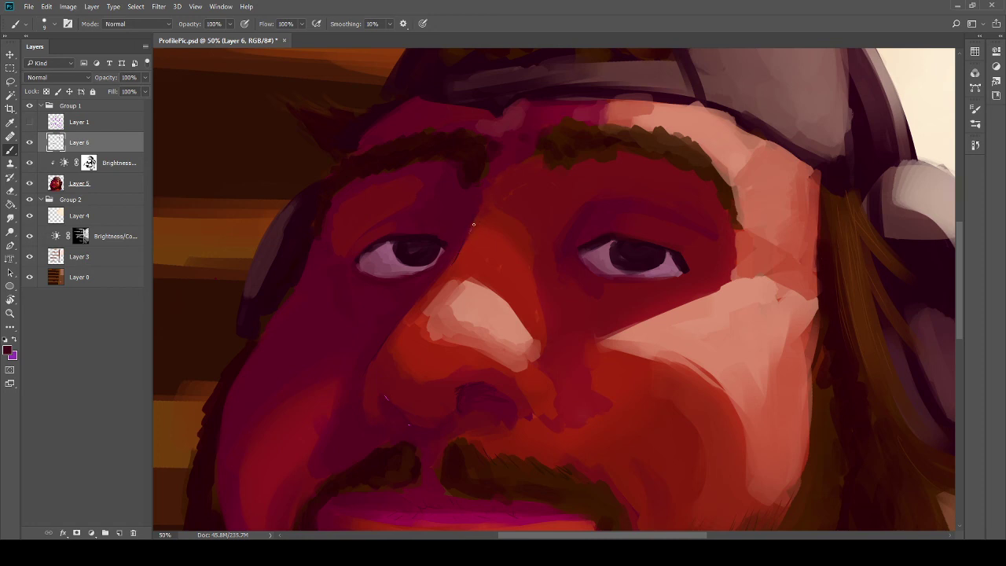
scroll(497, 236, "right", 2)
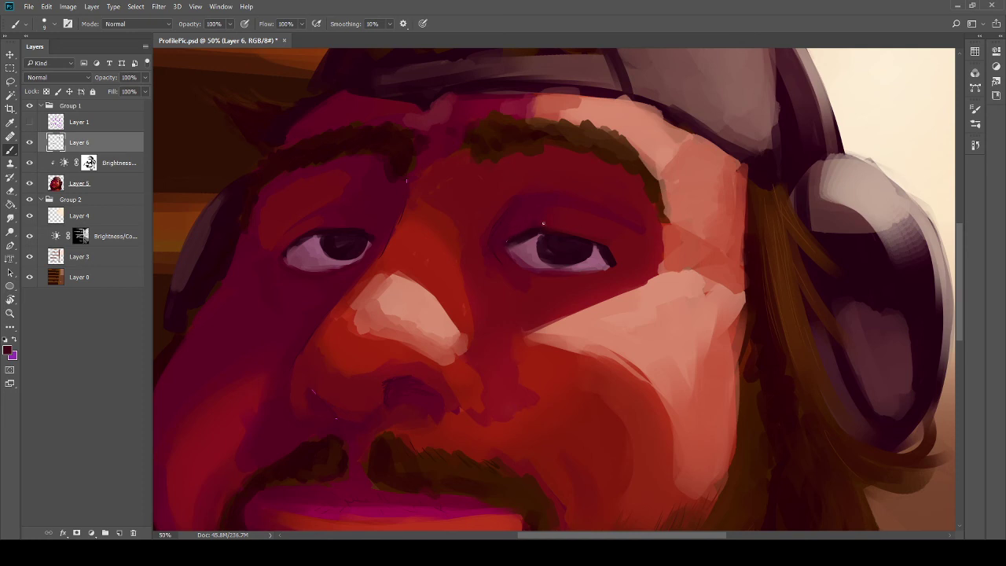
scroll(485, 240, "left", 2)
scroll(485, 241, "down", 1)
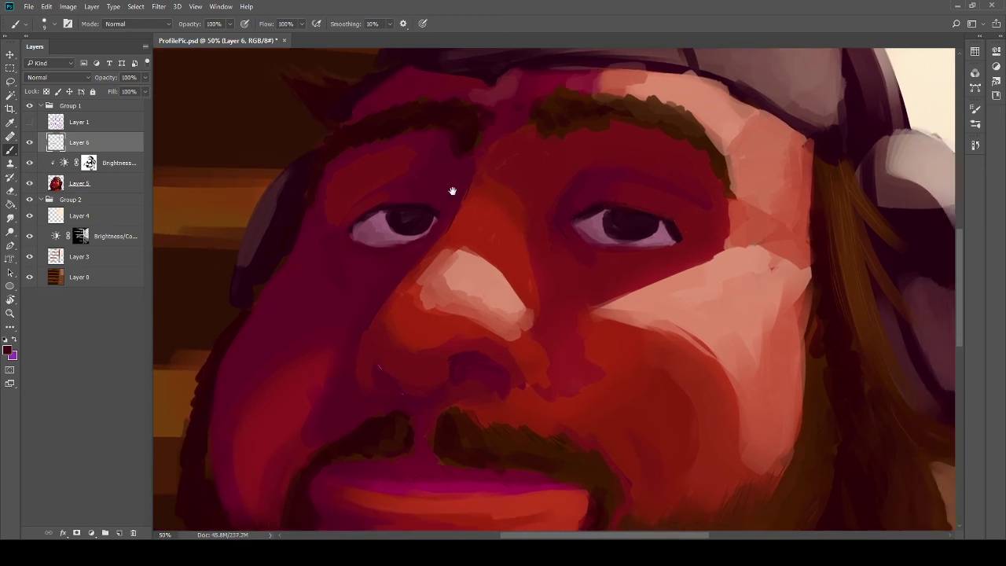
scroll(456, 201, "up", 1)
scroll(456, 201, "left", 1)
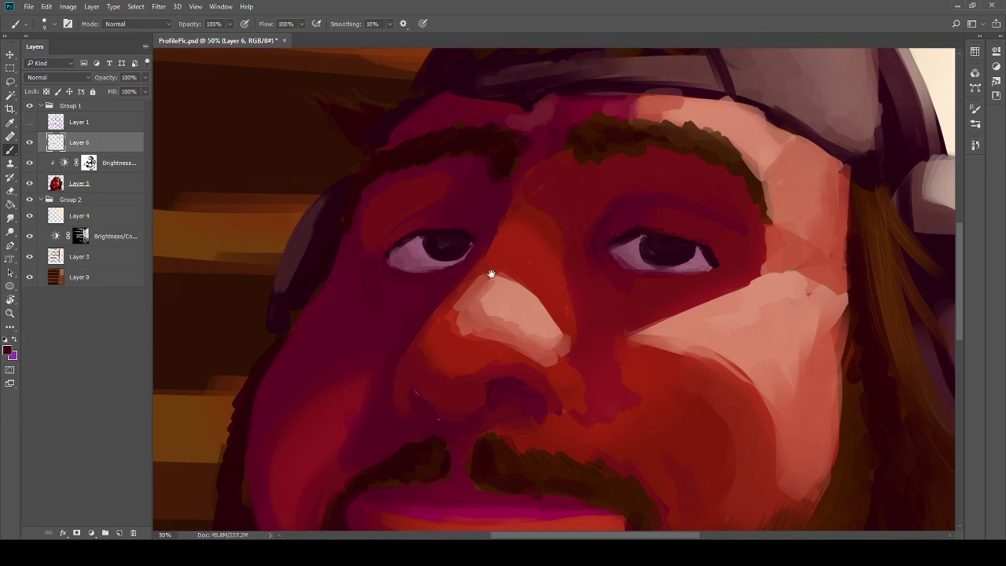
scroll(474, 243, "down", 2)
scroll(472, 236, "up", 1)
key("i")
key("b")
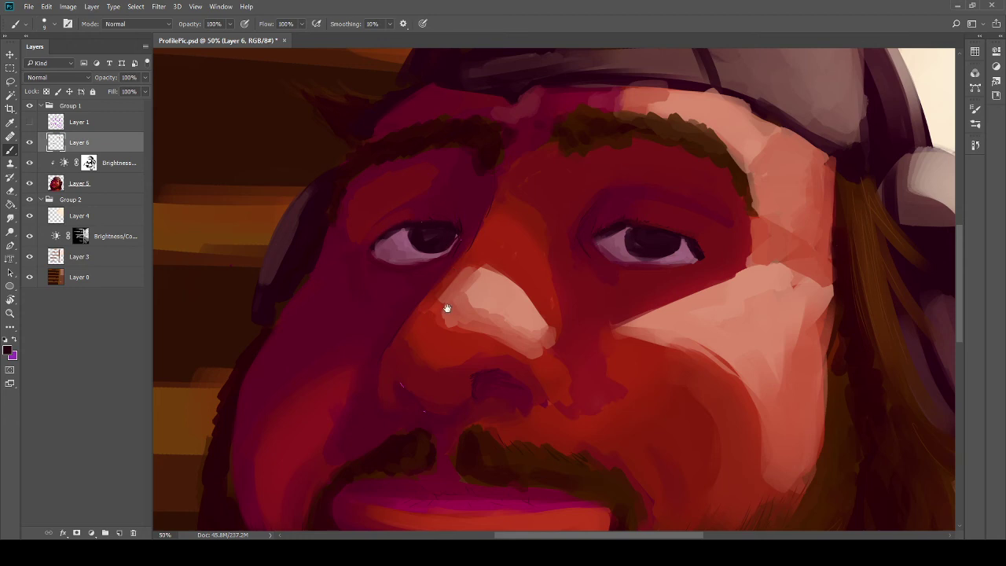
mouse_move(449, 299)
left_mouse_down()
mouse_move(467, 168)
mouse_move(445, 164)
mouse_move(454, 267)
left_mouse_up()
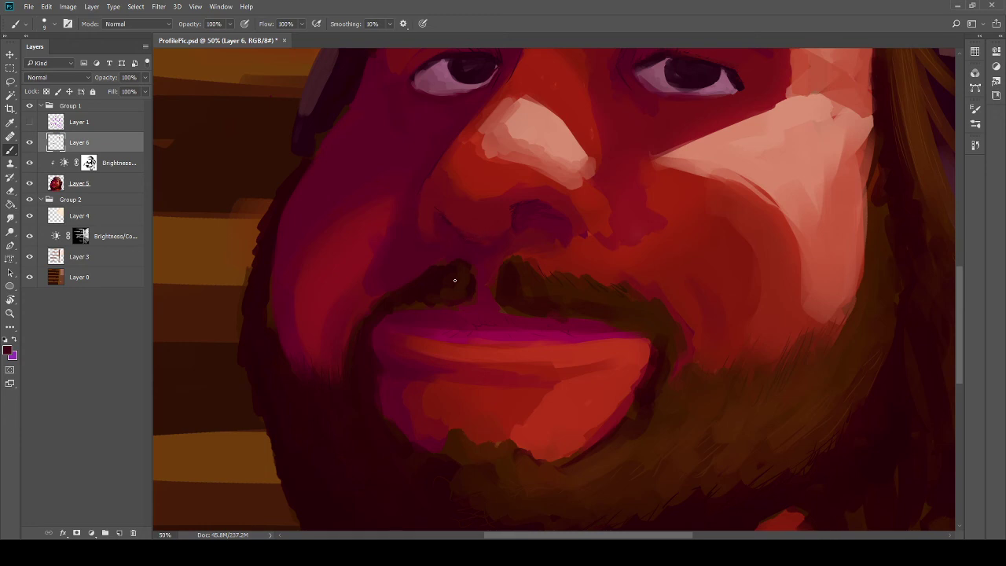
Step: Define the shadowed nostril wing and the nostril's edge with fine strokes in a sampled dark red
mouse_move(433, 299)
left_mouse_down()
mouse_move(494, 144)
mouse_move(443, 294)
mouse_move(426, 233)
mouse_move(389, 246)
left_mouse_up()
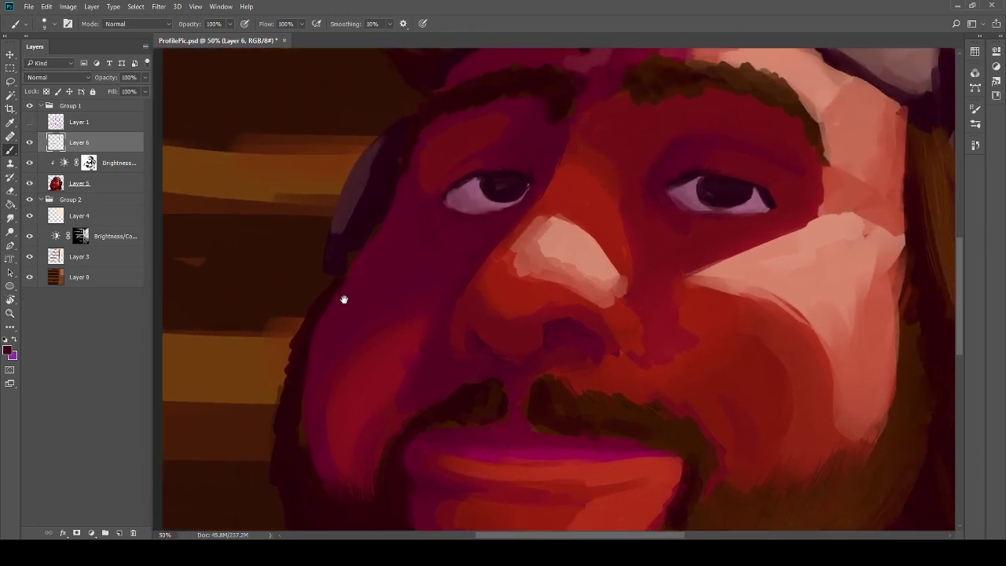
left_click_drag(343, 298, 404, 299)
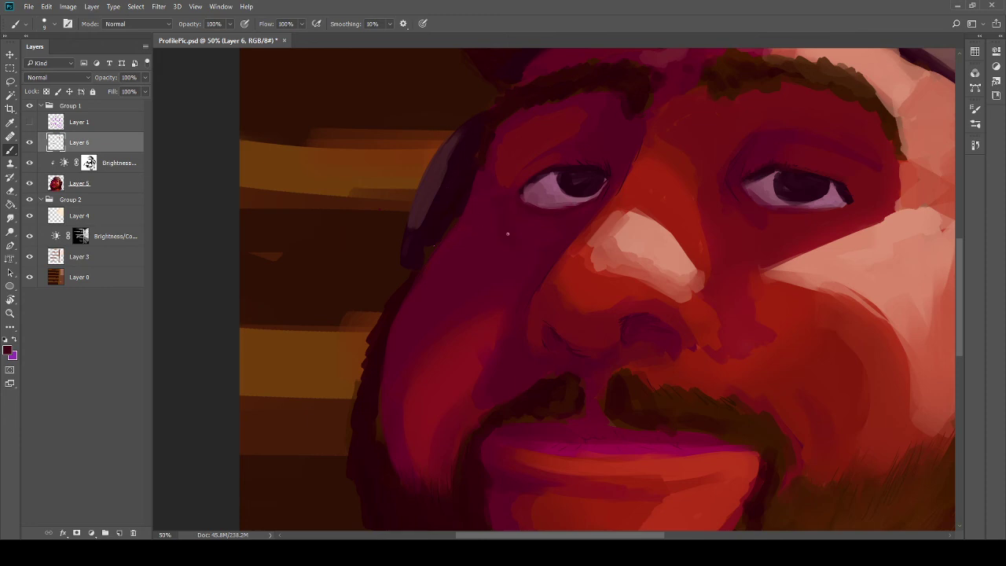
left_click_drag(527, 246, 416, 196)
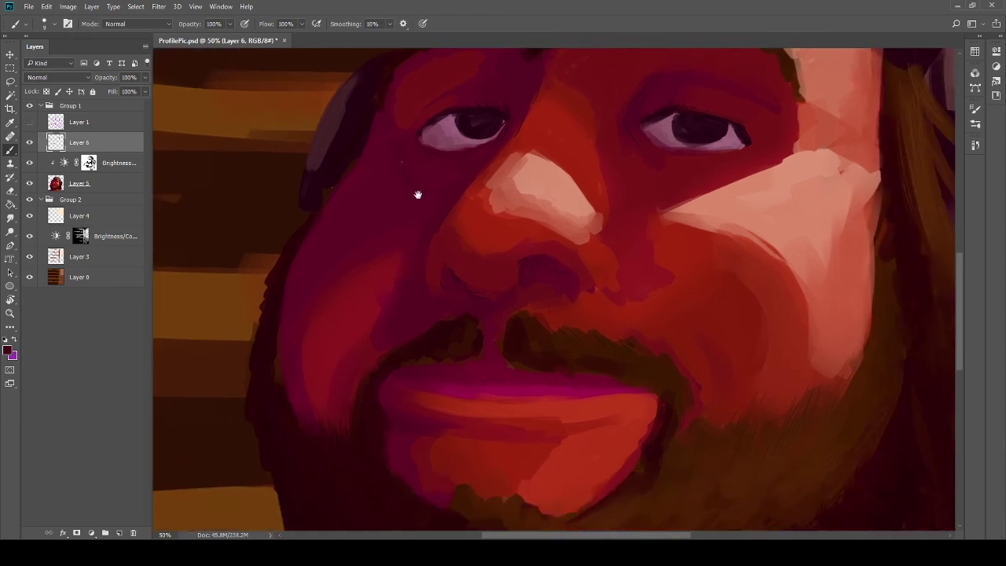
left_click_drag(504, 286, 465, 169)
left_click_drag(467, 283, 451, 265)
key("i")
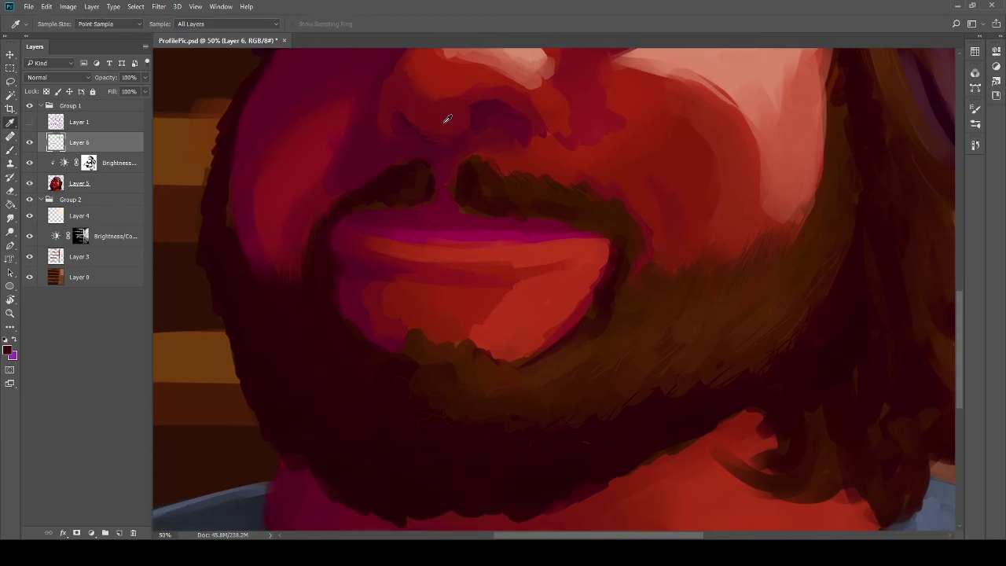
key("b")
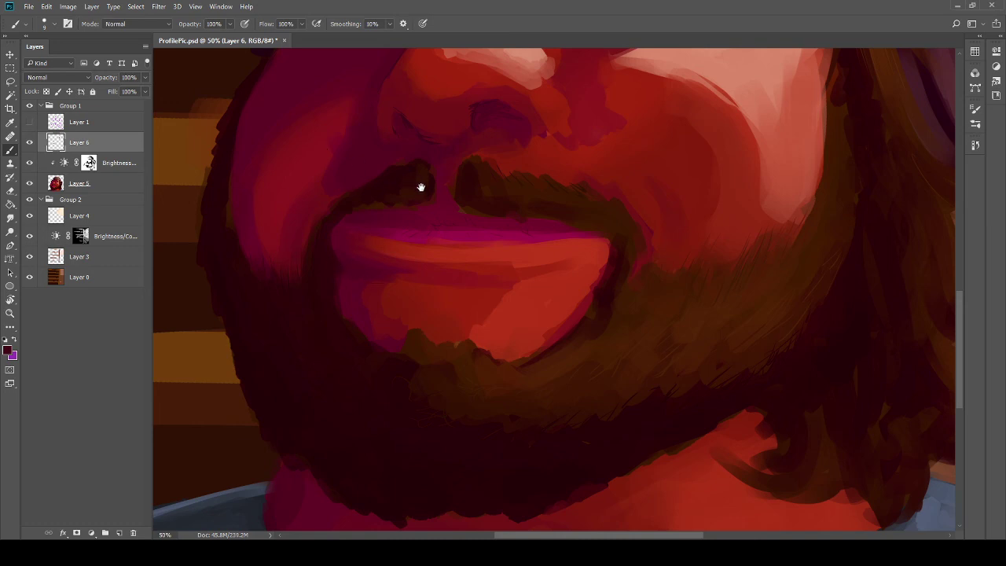
left_click_drag(422, 186, 429, 307)
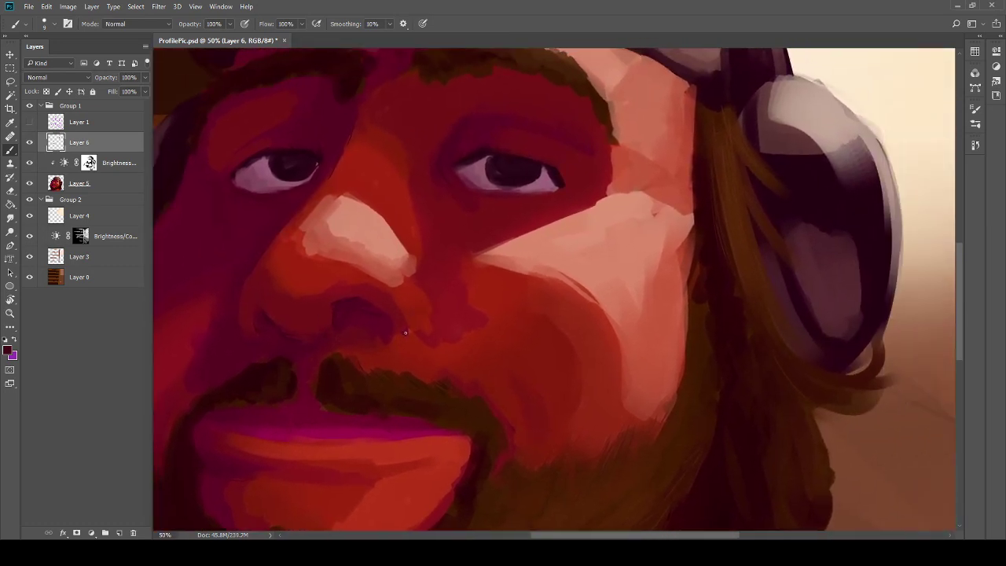
Step: Sample reds beside the nostril on the lit side and clean up its outer edge with fine strokes
key("i")
left_click(403, 322)
left_click(432, 327)
key("b")
mouse_move(404, 341)
left_mouse_down()
mouse_move(456, 328)
mouse_move(436, 272)
left_mouse_up()
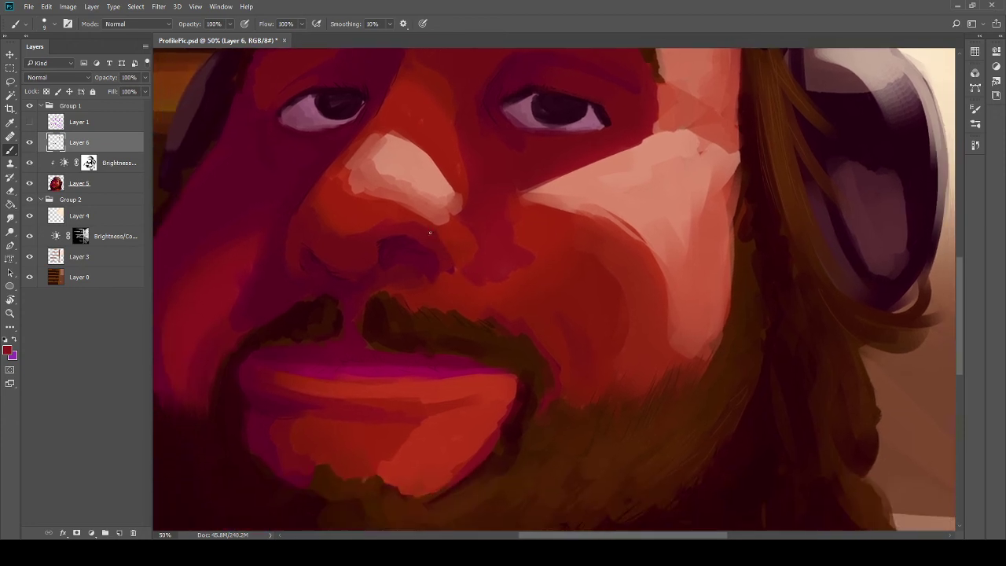
key("i")
left_click(436, 272)
key("b")
left_click_drag(445, 272, 478, 254)
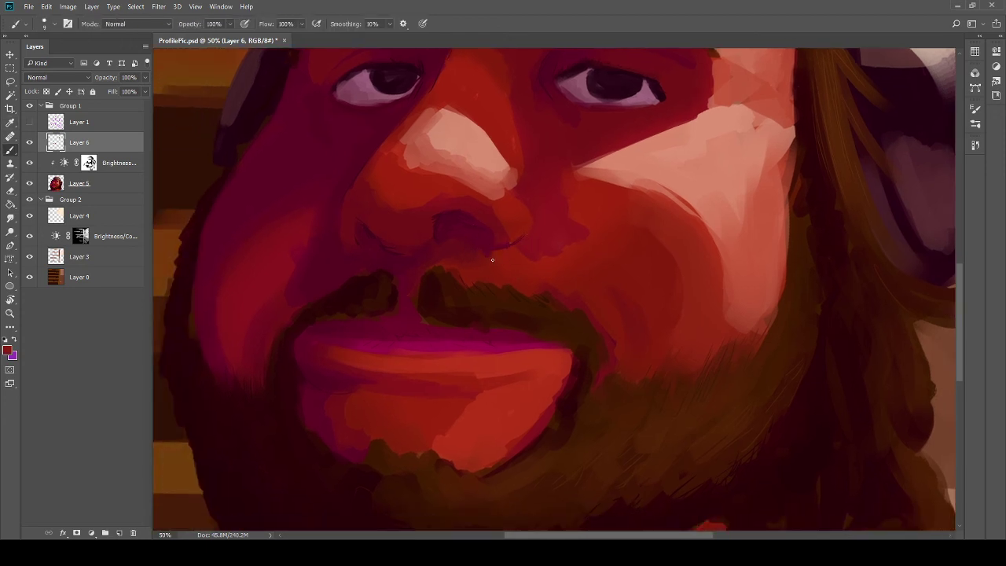
Step: Enlarge the brush to 25 and smooth the skin between the nostril and the moustache with reds sampled there
left_click(468, 258, "alt")
key("bracketright")
key("bracketright")
left_click(475, 254, "alt")
mouse_move(506, 299)
left_mouse_down()
mouse_move(523, 390)
mouse_move(611, 346)
left_mouse_up()
scroll(589, 282, "down", 3)
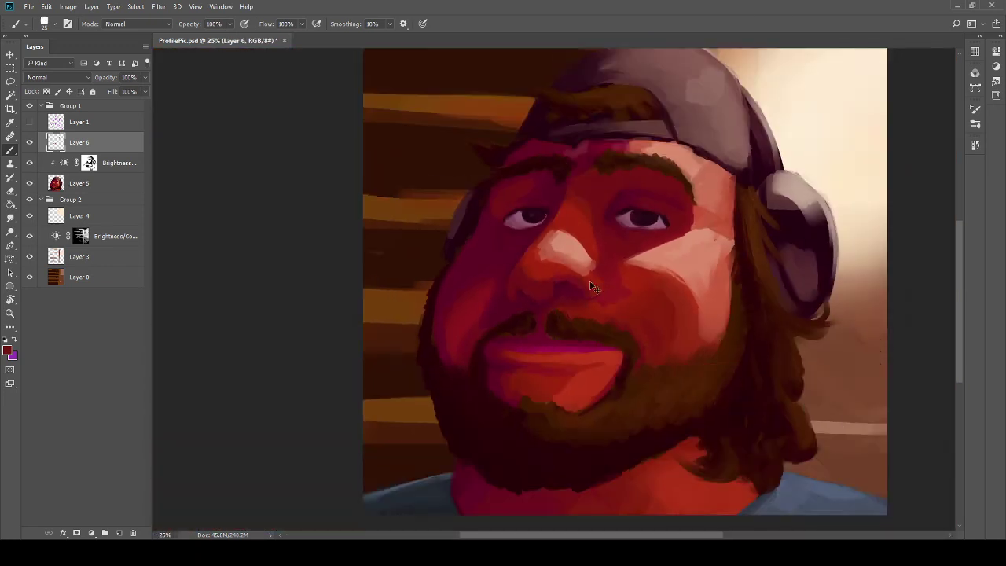
scroll(589, 282, "up", 1)
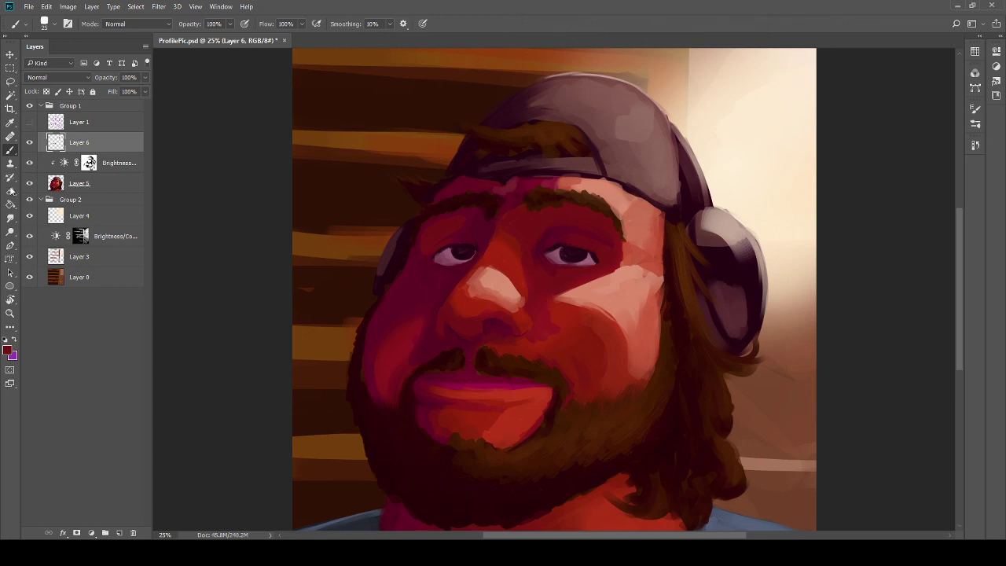
Step: Examine the whole portrait and then the eyes, nose and mouth up close for areas that still need refining
left_click(107, 165)
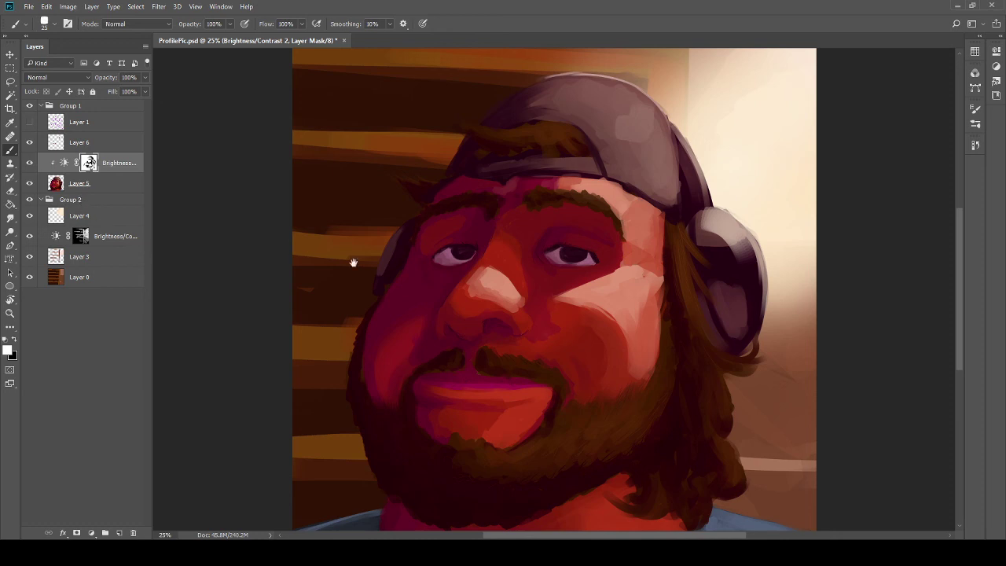
left_click_drag(410, 303, 367, 218)
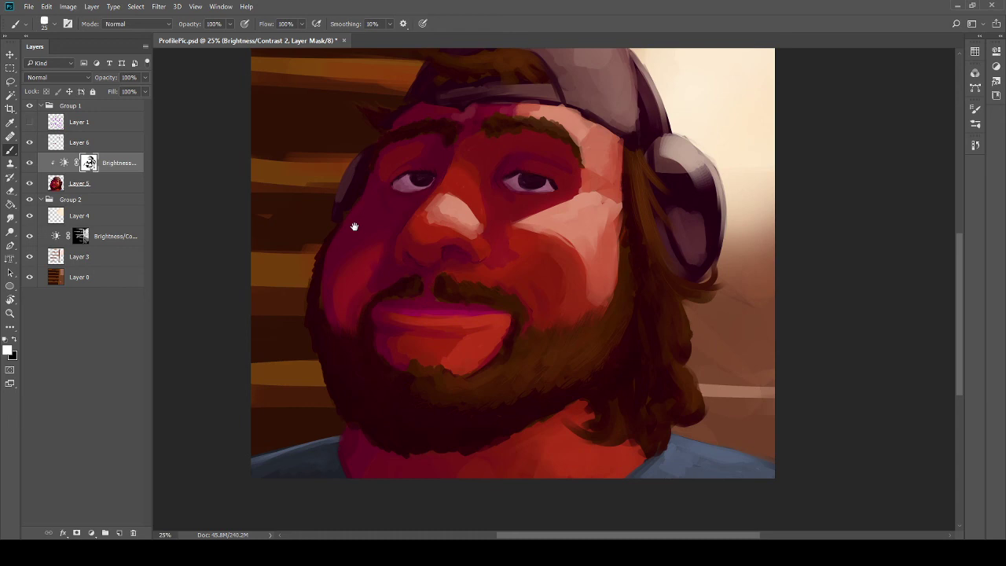
mouse_move(354, 227)
left_mouse_down()
mouse_move(366, 294)
mouse_move(388, 198)
mouse_move(366, 225)
mouse_move(369, 241)
mouse_move(404, 227)
left_mouse_up()
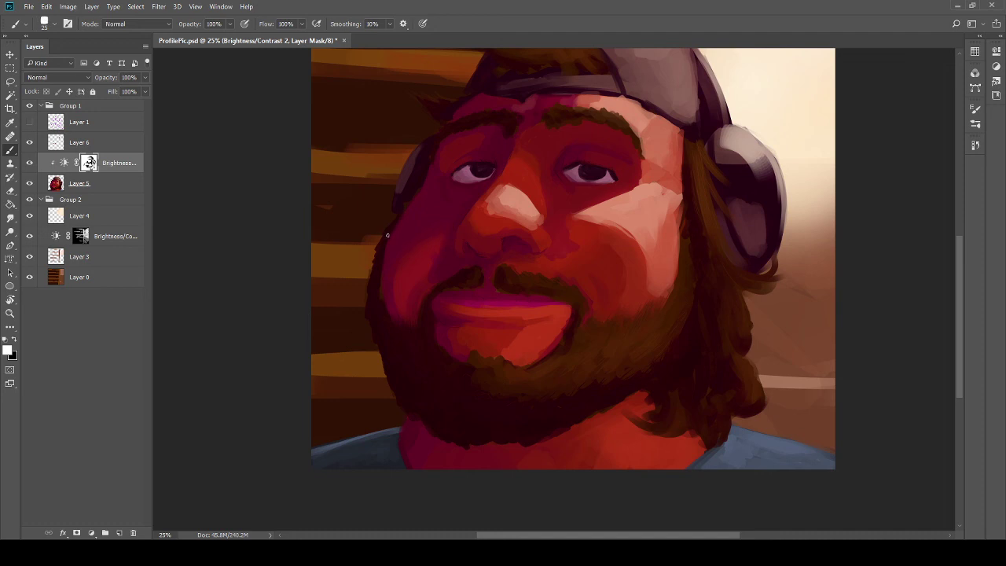
mouse_move(393, 243)
left_mouse_down()
mouse_move(382, 292)
mouse_move(359, 330)
mouse_move(348, 329)
left_mouse_up()
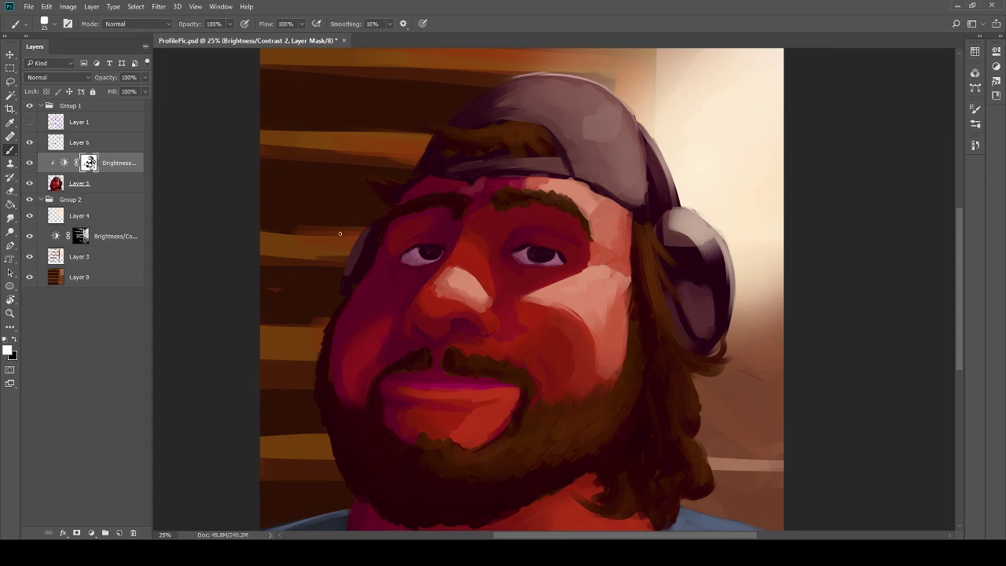
scroll(340, 233, "up", 3)
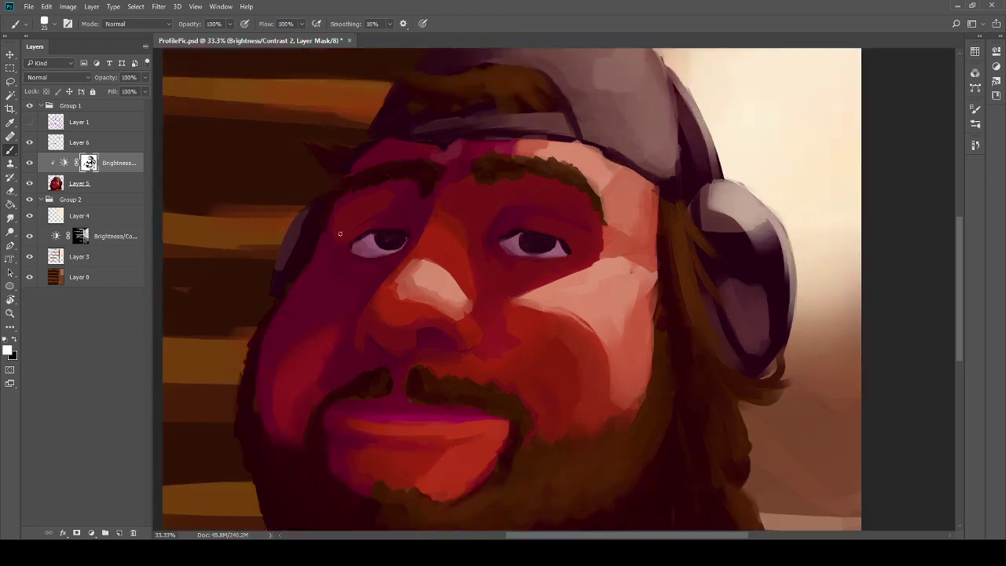
left_click_drag(274, 274, 592, 248)
key("i")
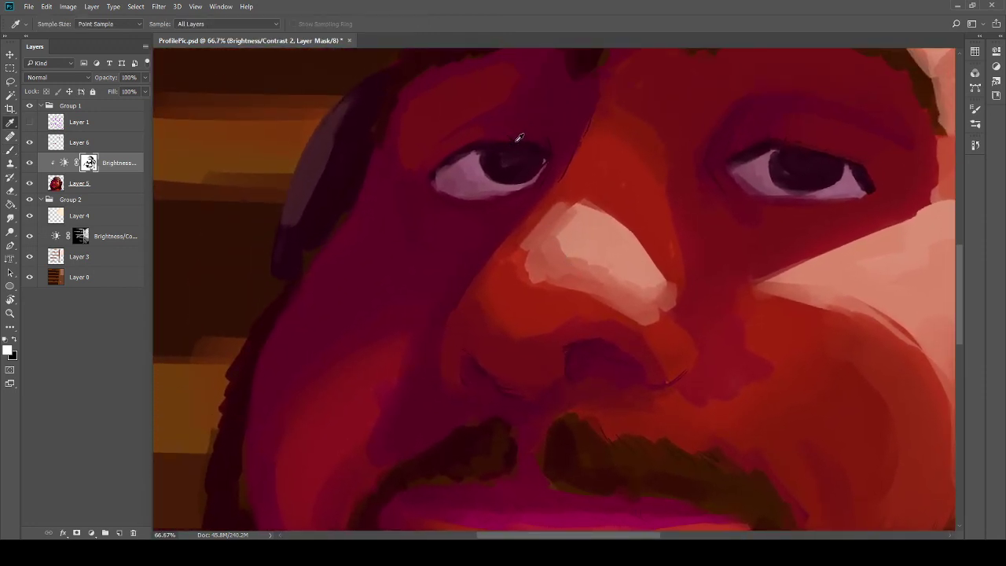
left_click_drag(442, 408, 524, 270)
key("b")
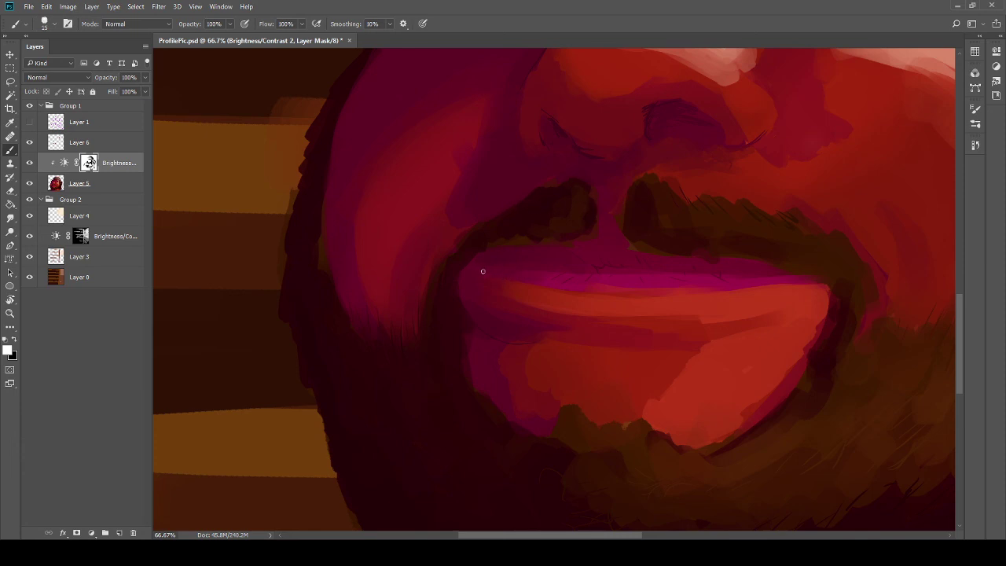
Step: Reduce the brush to 7 and draw a fine line along the mouth's shadowed corner on Layer 6 in a dark colour sampled from the moustache
key("bracketleft")
key("bracketleft")
key("bracketleft")
key("alt+bracketright")
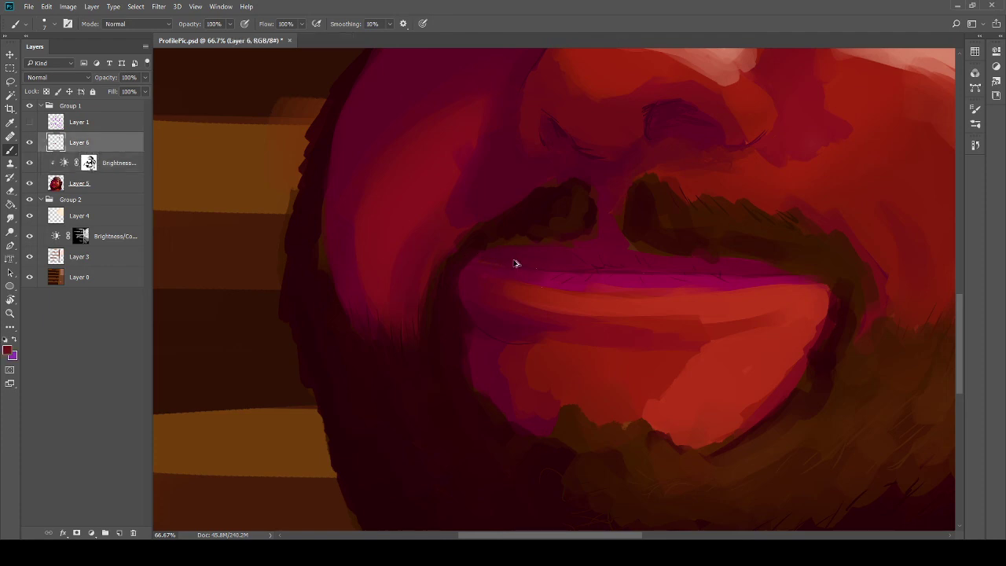
left_click(495, 236, "alt")
left_click_drag(476, 264, 530, 270)
left_click_drag(508, 313, 453, 292)
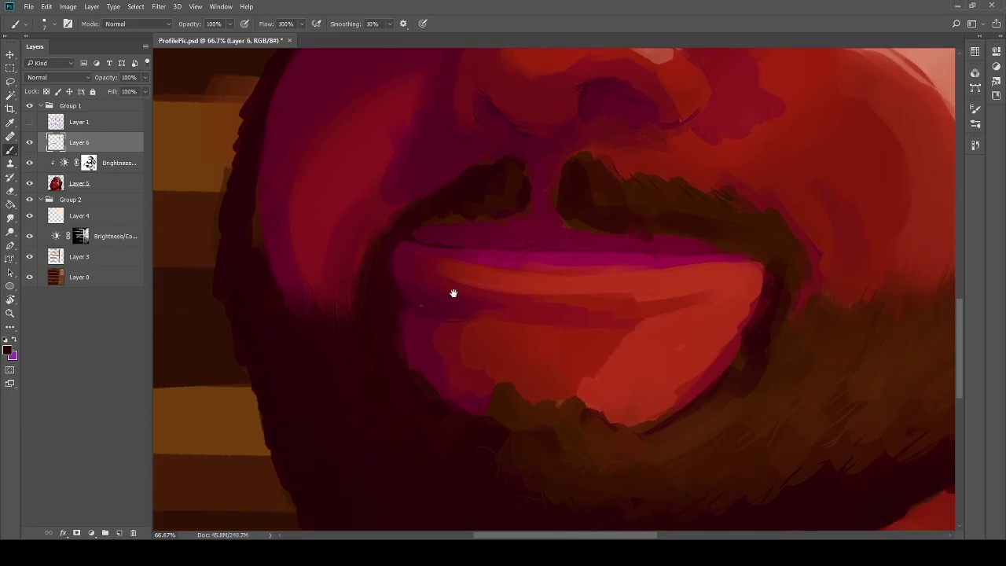
Step: Define the outer edge of the shadowed cheek below the headphone with fine dark strokes
left_click_drag(458, 236, 479, 397)
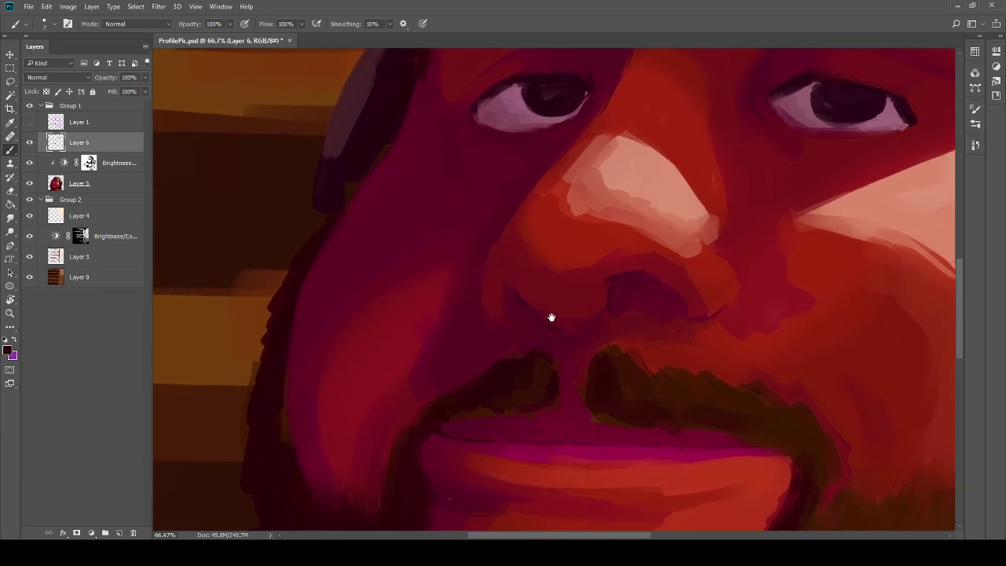
mouse_move(408, 251)
left_mouse_down()
mouse_move(461, 209)
mouse_move(578, 202)
mouse_move(585, 214)
left_mouse_up()
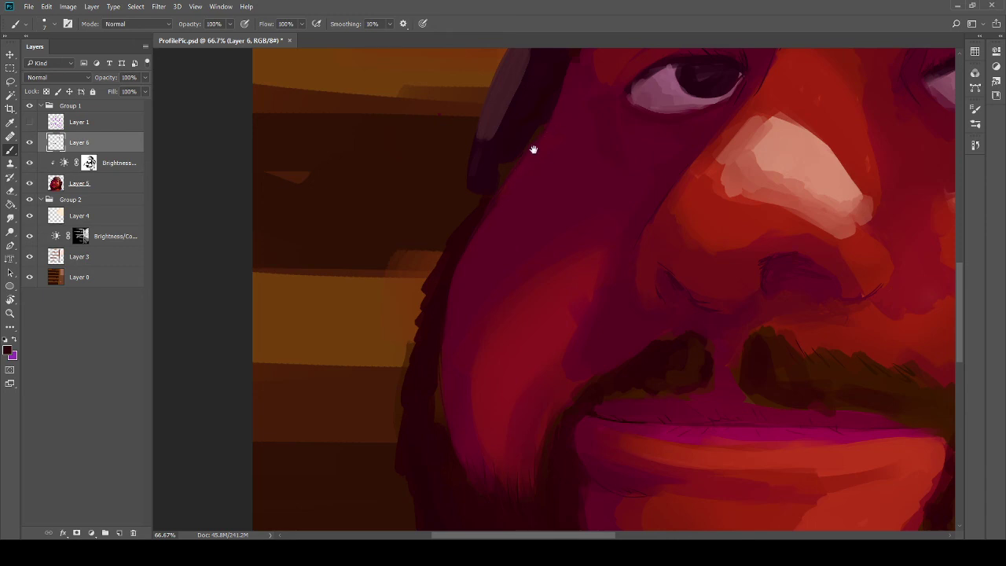
left_click_drag(534, 146, 461, 295)
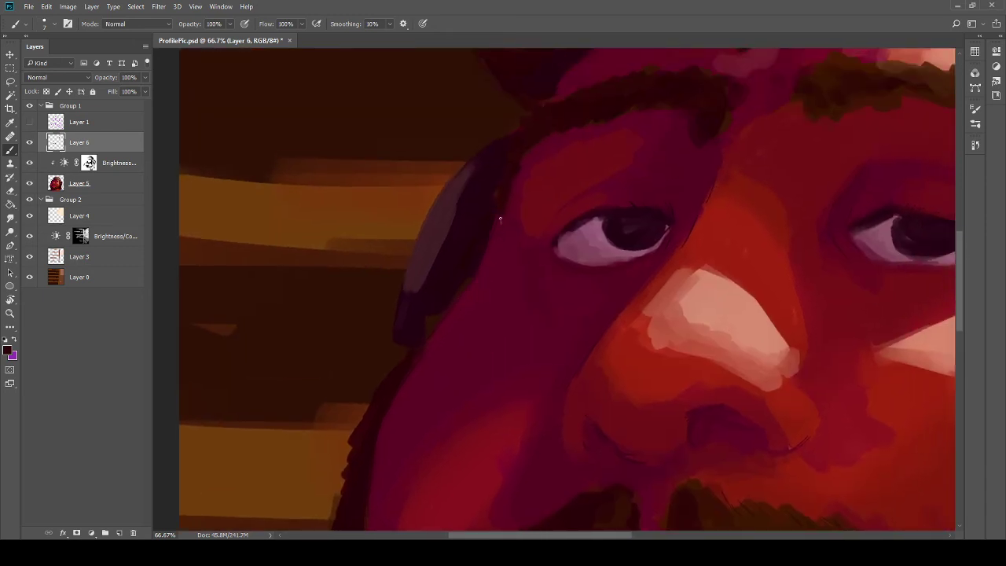
left_click_drag(552, 242, 418, 162)
mouse_move(494, 181)
left_mouse_down()
mouse_move(482, 162)
mouse_move(524, 222)
mouse_move(479, 254)
left_mouse_up()
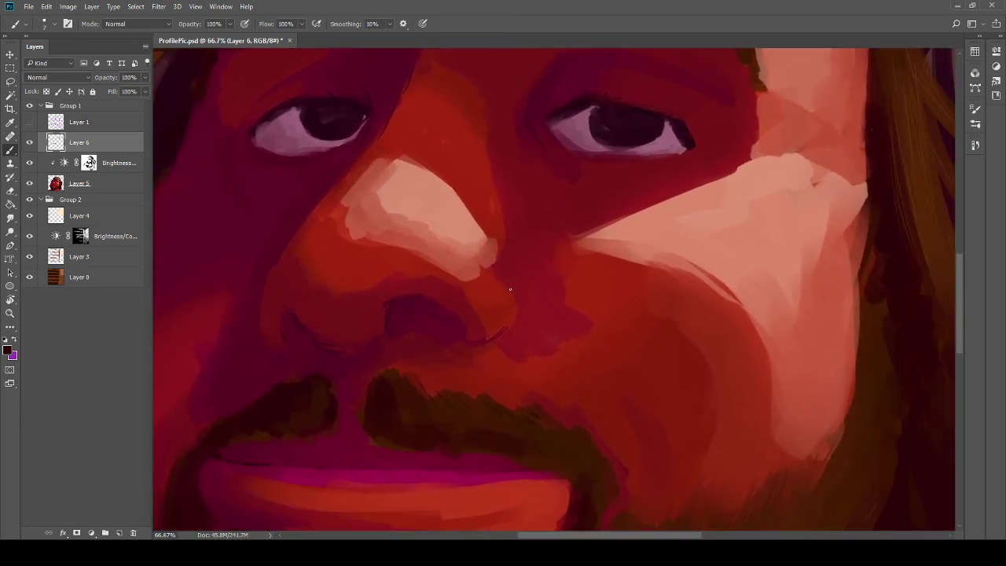
Step: Outline the lit-side nostril wing and refine the nostrils with fine strokes in sampled dark reds
mouse_move(503, 315)
left_mouse_down()
mouse_move(490, 332)
mouse_move(456, 330)
mouse_move(503, 337)
mouse_move(512, 300)
left_mouse_up()
key("ctrl+z")
scroll(512, 348, "left", 3)
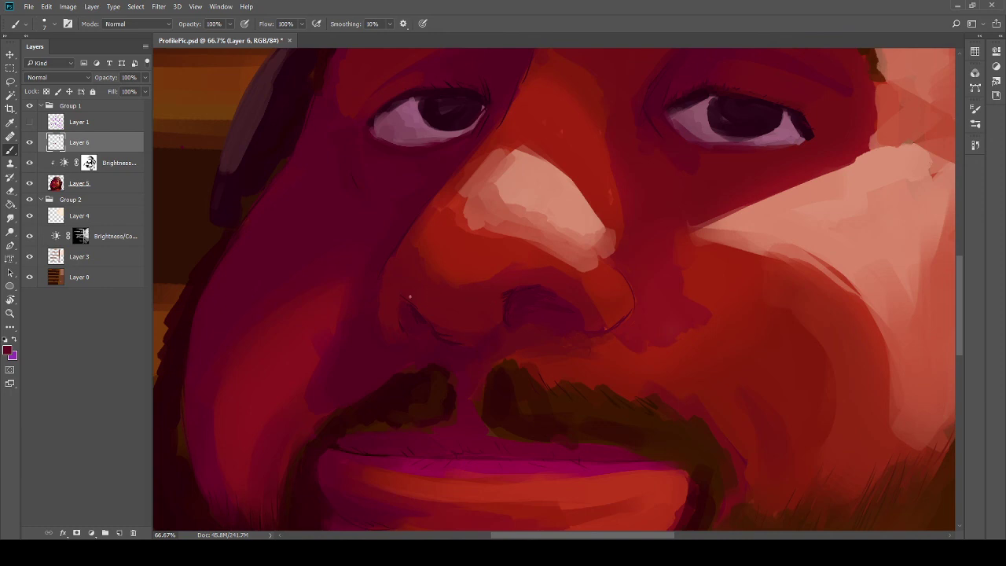
scroll(482, 351, "down", 2)
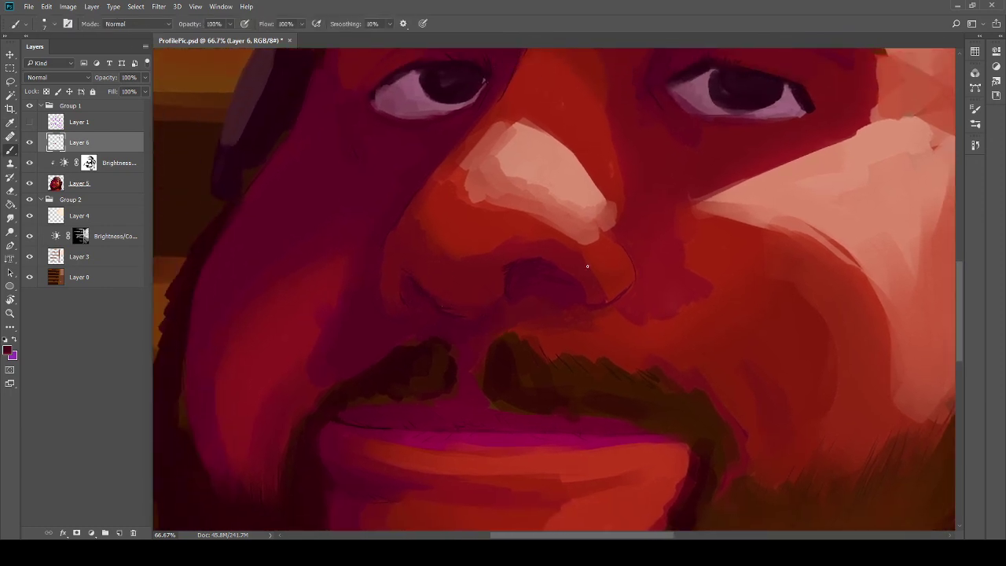
left_click(570, 290, "alt")
scroll(602, 298, "up", 3)
mouse_move(550, 285)
left_mouse_down()
mouse_move(581, 381)
mouse_move(511, 319)
left_mouse_up()
Step: Touch up the bridge of the nose with fine strokes in a red sampled from its lit side
key("alt")
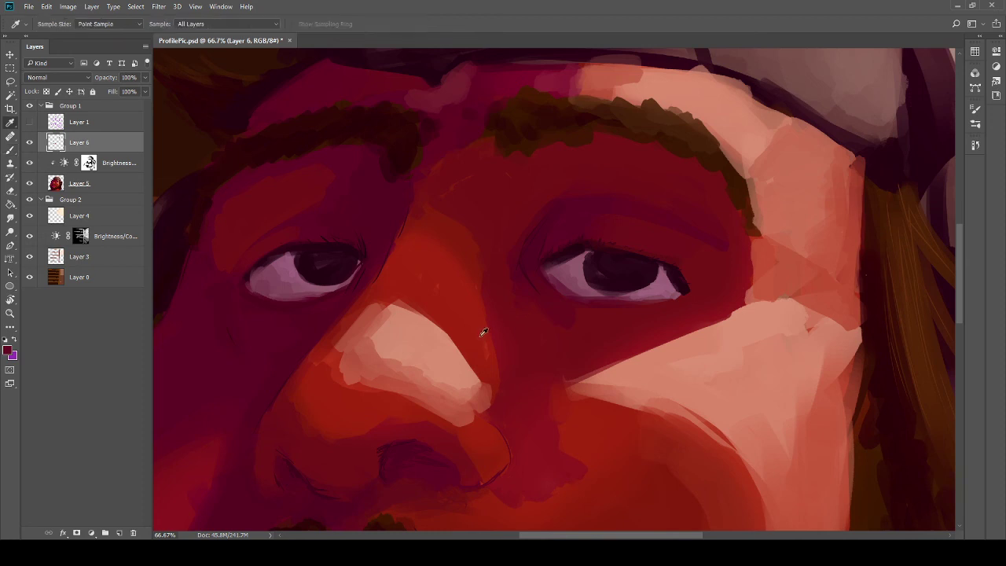
left_click(484, 333, "alt")
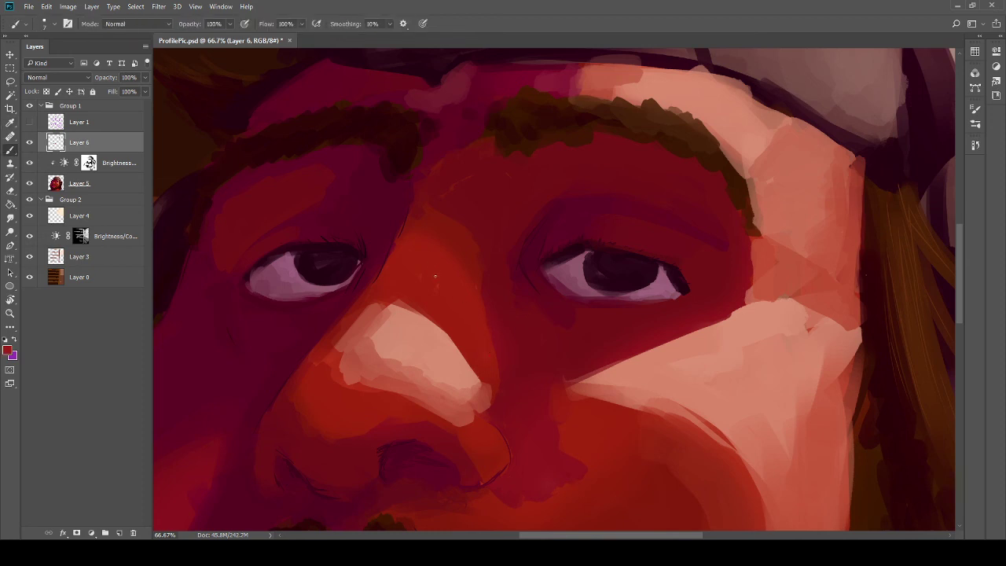
left_click_drag(459, 328, 427, 227)
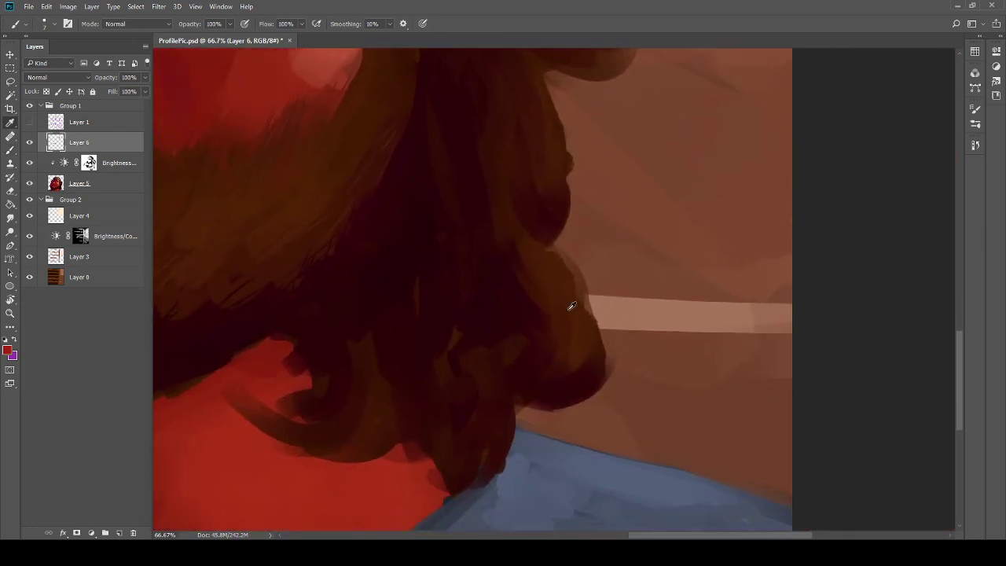
Step: Add fine strands to the lowest hair curl beside the pale wall stripe using browns sampled from the hair
left_click(578, 379, "alt")
left_click_drag(552, 205, 607, 316)
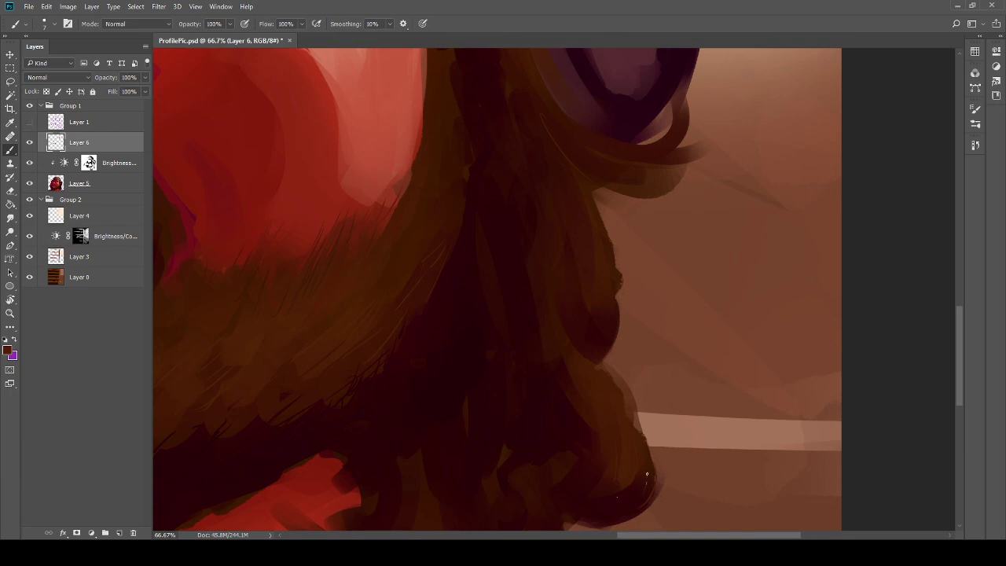
left_click(602, 484, "alt")
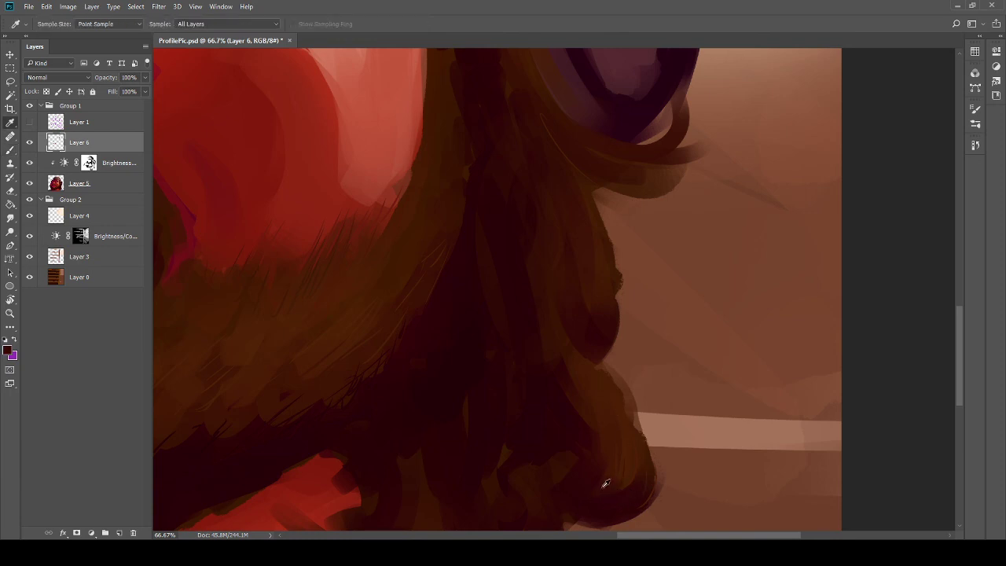
left_click(602, 479, "alt")
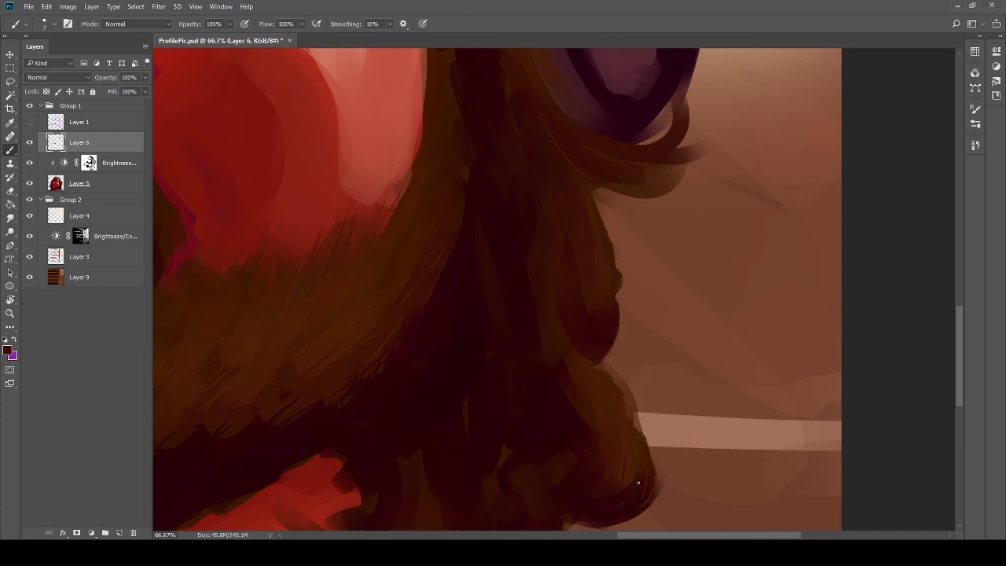
left_click(583, 481, "alt")
Step: Draw fine vertical strands through the dark hair hanging between the beard and the outer curls, sampling browns nearby
left_click(606, 314, "alt")
left_click(579, 332, "alt")
left_click_drag(611, 363, 626, 359)
key("ctrl+z")
mouse_move(606, 364)
left_mouse_down()
mouse_move(635, 218)
mouse_move(611, 238)
mouse_move(615, 294)
mouse_move(562, 377)
mouse_move(561, 314)
left_mouse_up()
key("i")
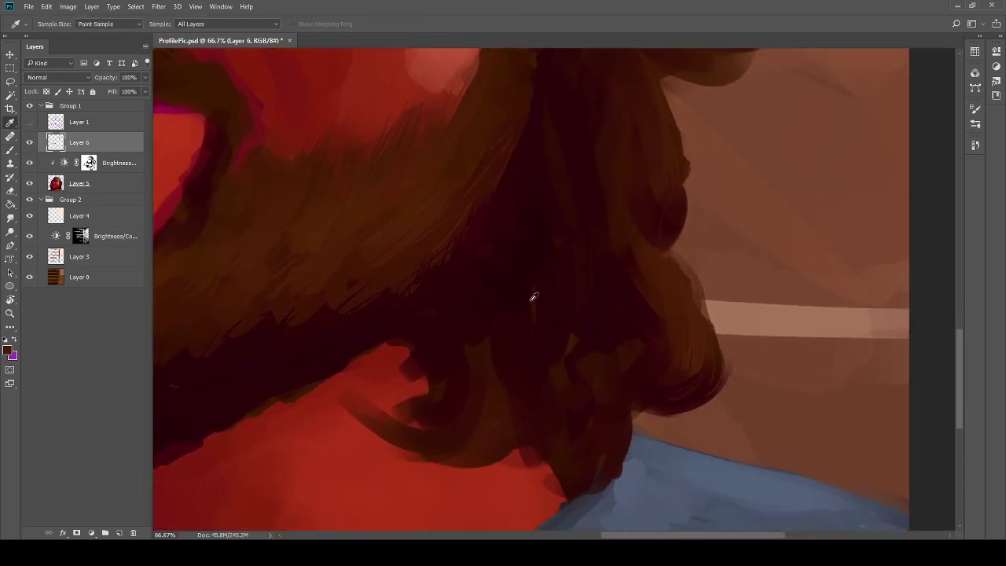
key("b")
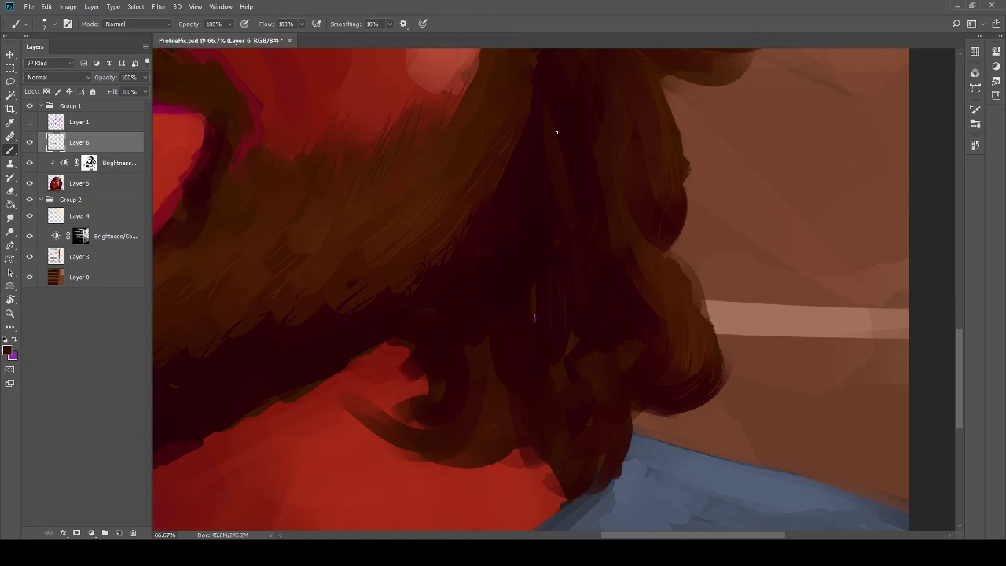
left_click(612, 237, "alt")
Step: Refine the tip of the hair lock curling over the neck, cutting into it with a sampled skin red
left_click_drag(336, 402, 374, 424)
left_click(359, 398, "alt")
left_click_drag(366, 411, 367, 413)
left_click_drag(441, 437, 467, 231)
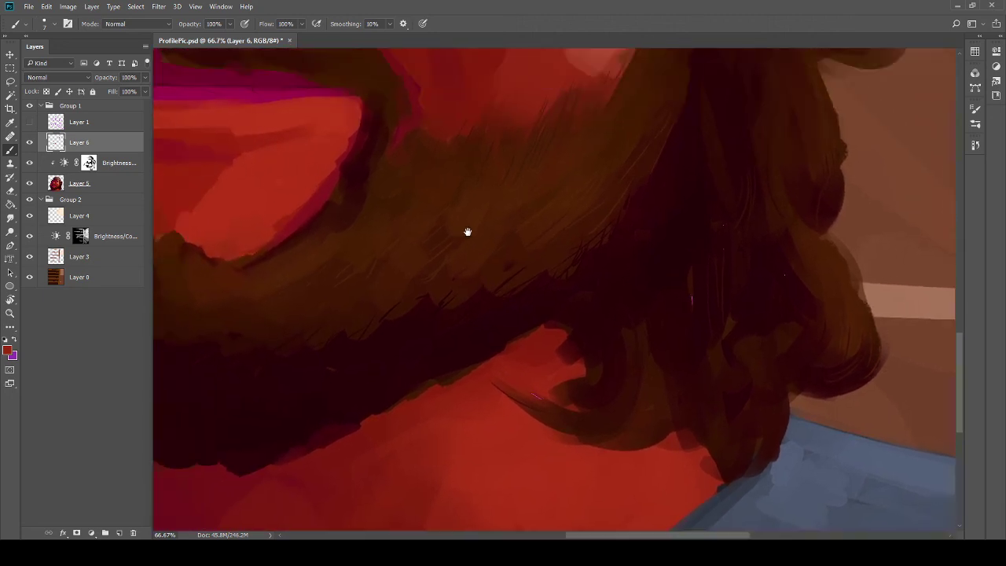
Step: Enlarge the brush to 60 and shade the shirt at the shoulders with a sampled dark blue
scroll(467, 232, "down", 4)
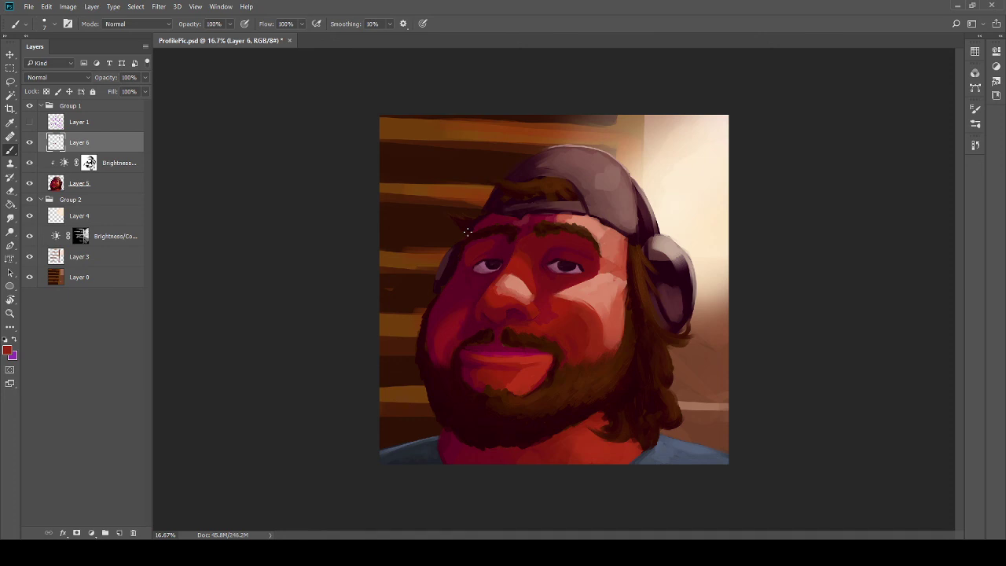
key("ctrl+plus")
key("ctrl+plus")
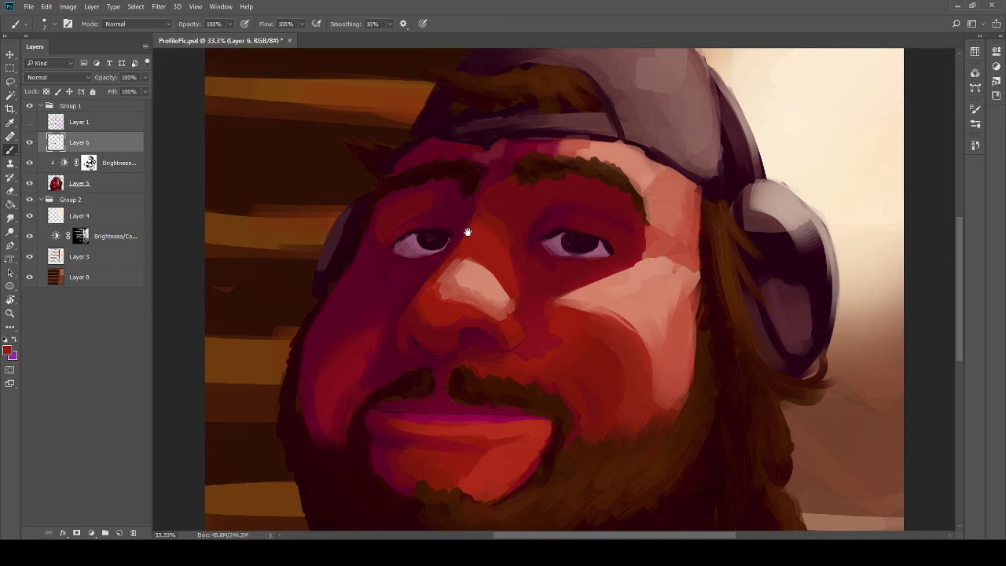
left_click_drag(464, 227, 429, 14)
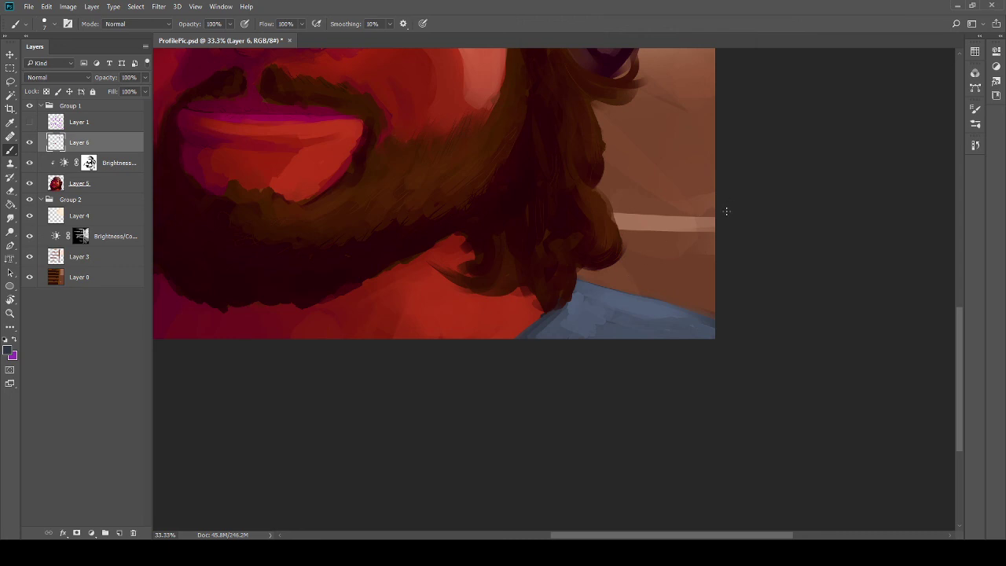
key("bracketright")
left_click_drag(545, 299, 768, 348)
mouse_move(606, 309)
left_mouse_down()
mouse_move(642, 312)
mouse_move(631, 359)
left_mouse_up()
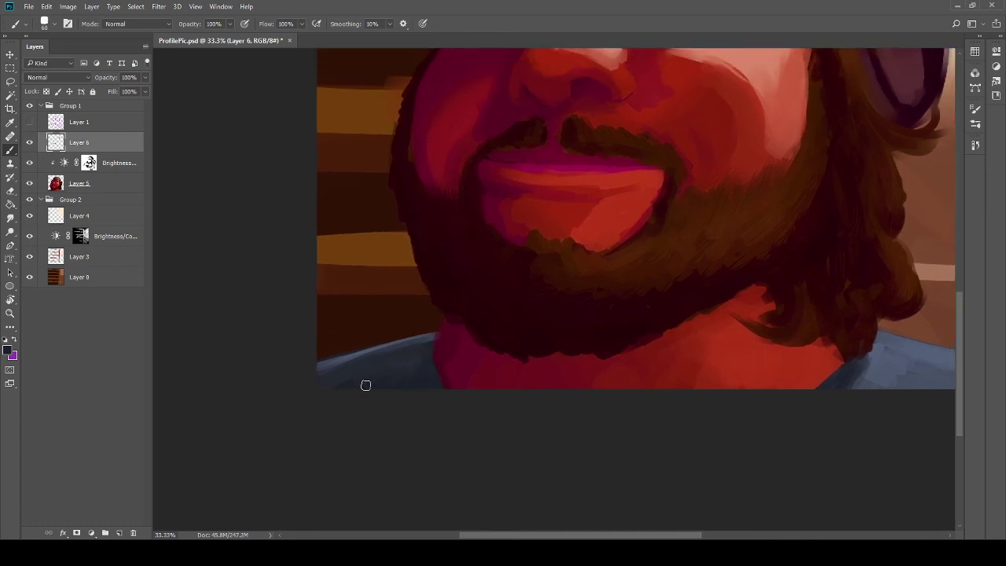
Step: Smooth the shadowed side of the neck below the beard with dark reds sampled there
mouse_move(452, 356)
left_mouse_down()
mouse_move(376, 378)
mouse_move(433, 382)
left_mouse_up()
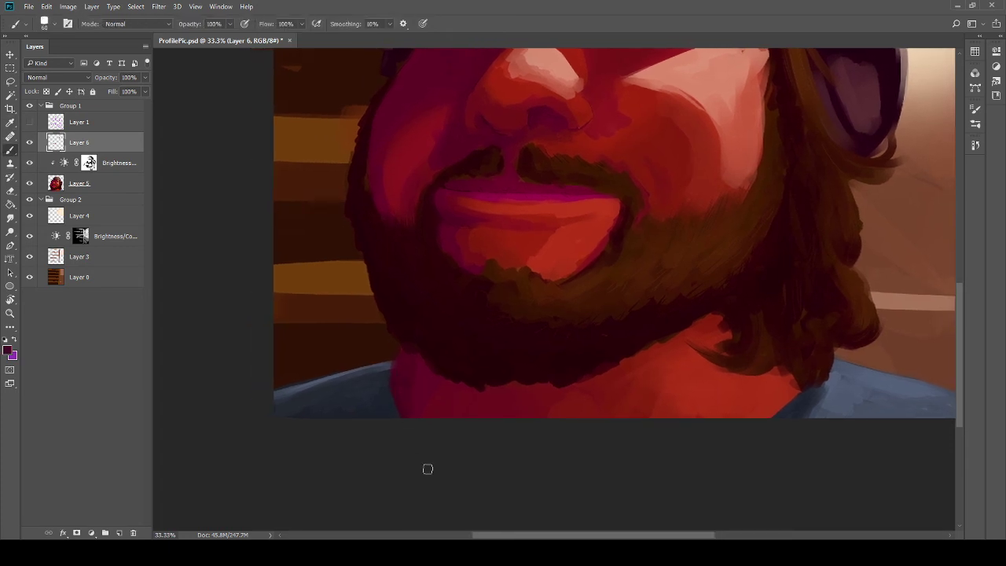
key("i")
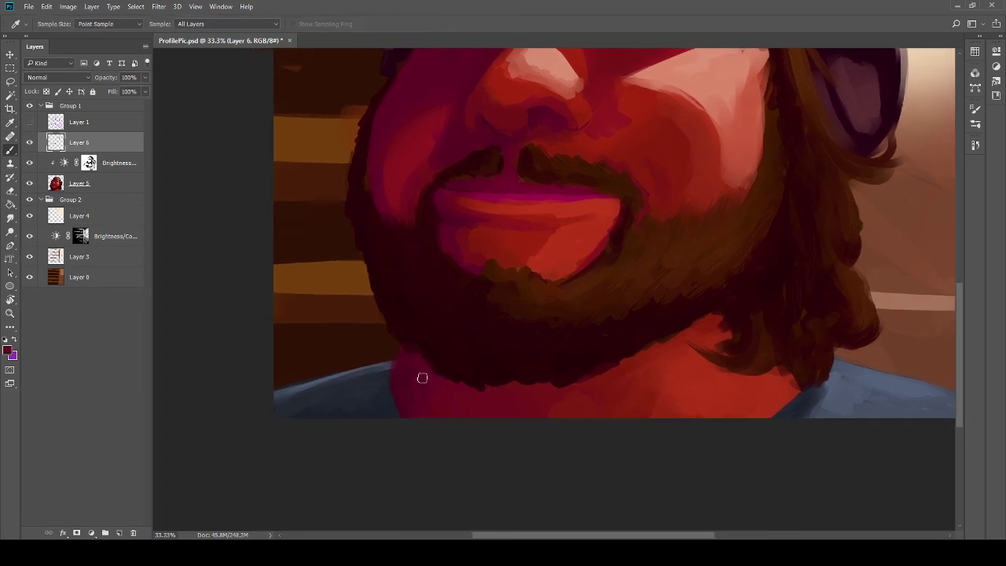
key("b")
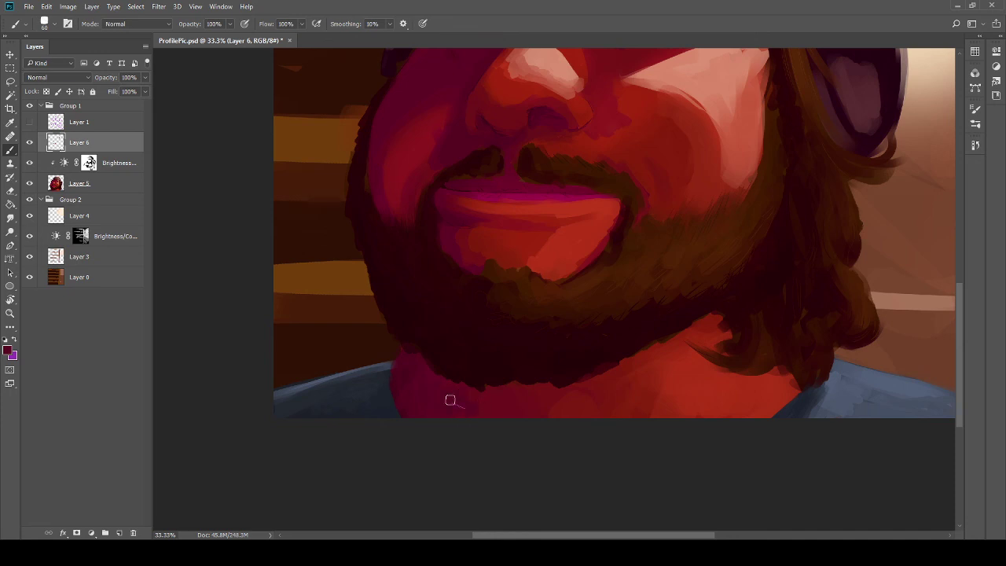
left_click(480, 397, "alt")
left_click(503, 394, "alt")
Step: Refine the beard's lower edge against the neck in a sampled near-black brown, reducing the brush to 40
left_click_drag(530, 281, 464, 382)
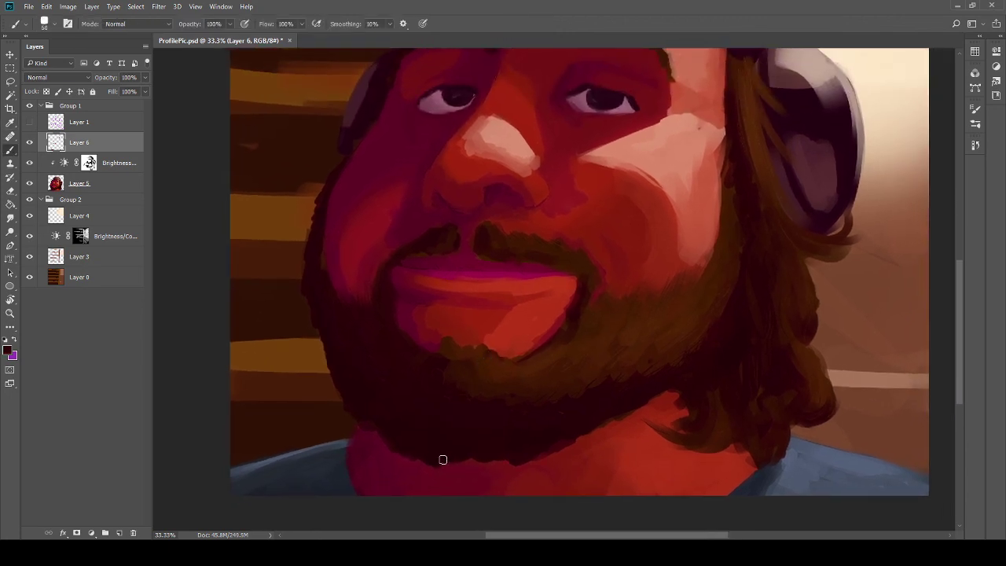
mouse_move(503, 325)
left_mouse_down()
mouse_move(504, 380)
mouse_move(527, 368)
left_mouse_up()
key("ctrl+minus")
key("ctrl+minus")
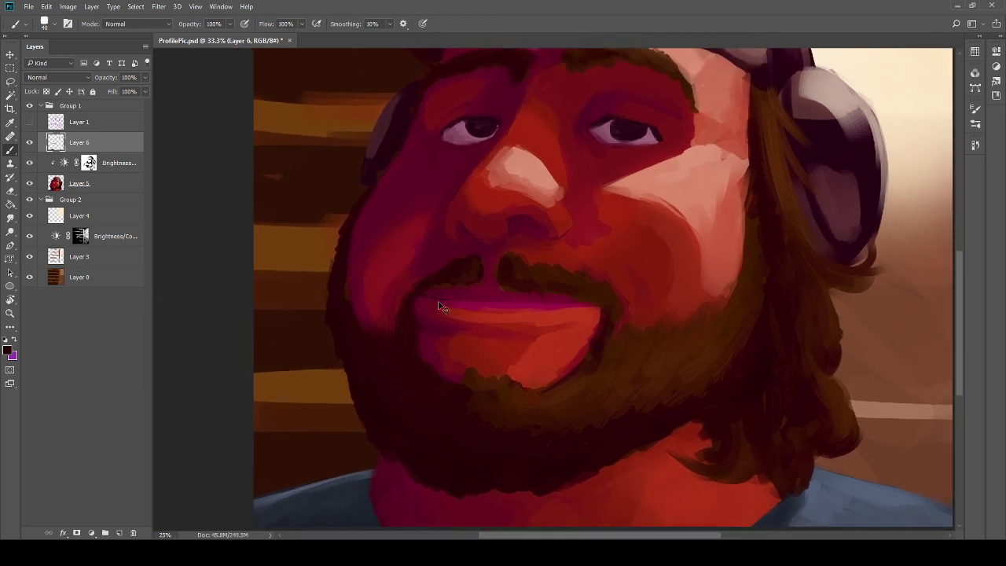
key("ctrl+plus")
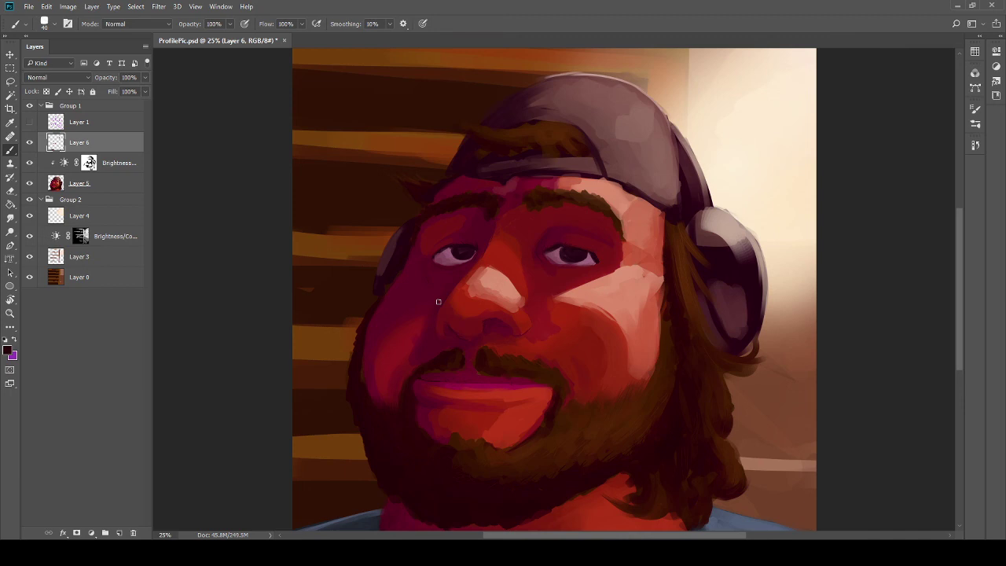
mouse_move(509, 373)
left_mouse_down()
mouse_move(498, 291)
mouse_move(494, 325)
mouse_move(310, 343)
left_mouse_up()
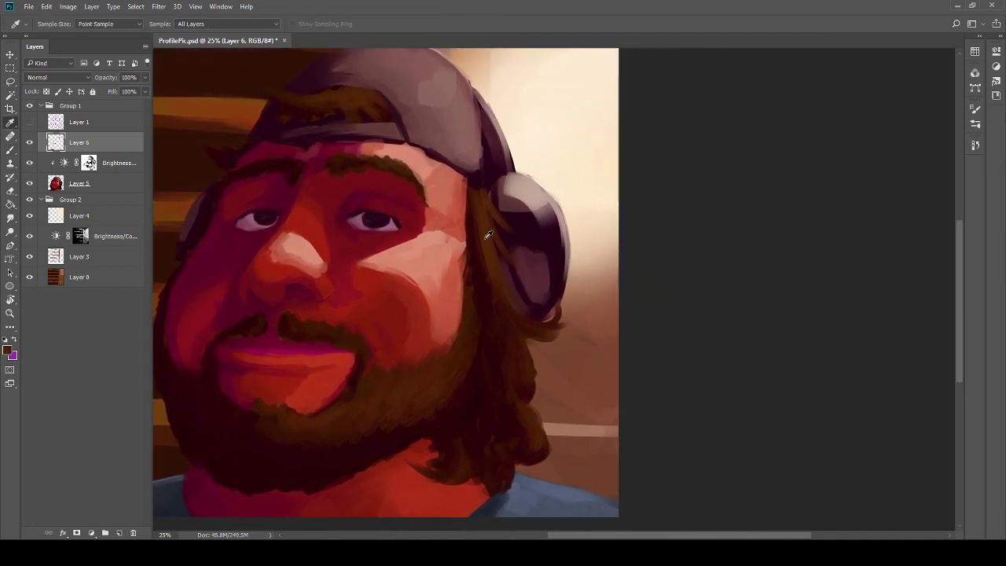
scroll(468, 209, "up", 2)
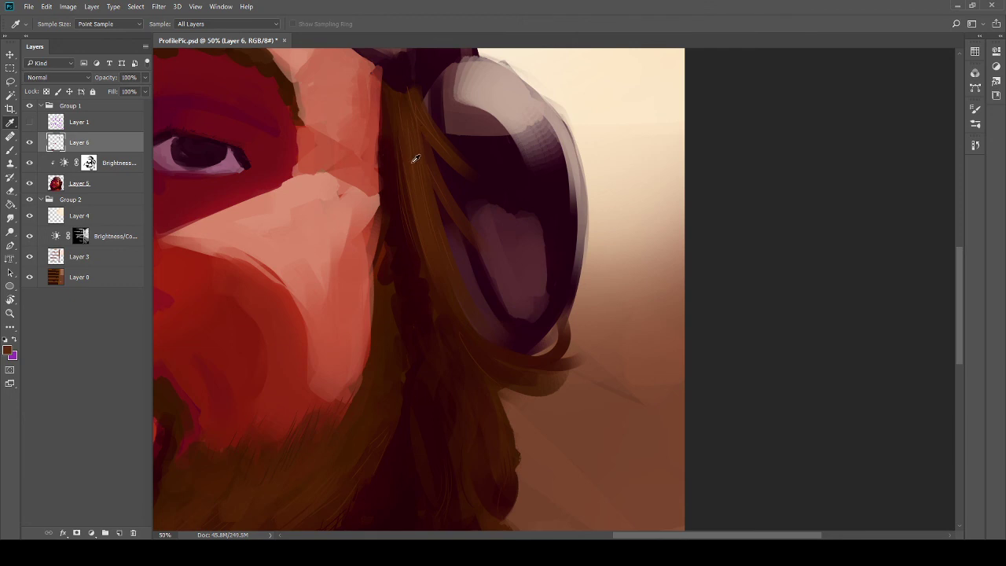
scroll(409, 110, "up", 2)
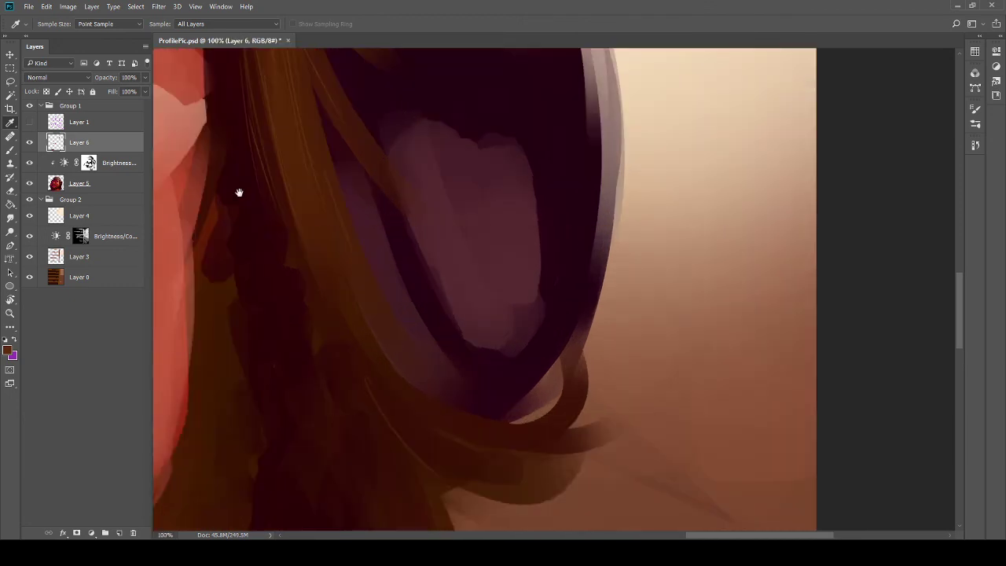
left_click_drag(238, 191, 374, 257)
scroll(375, 258, "up", 3)
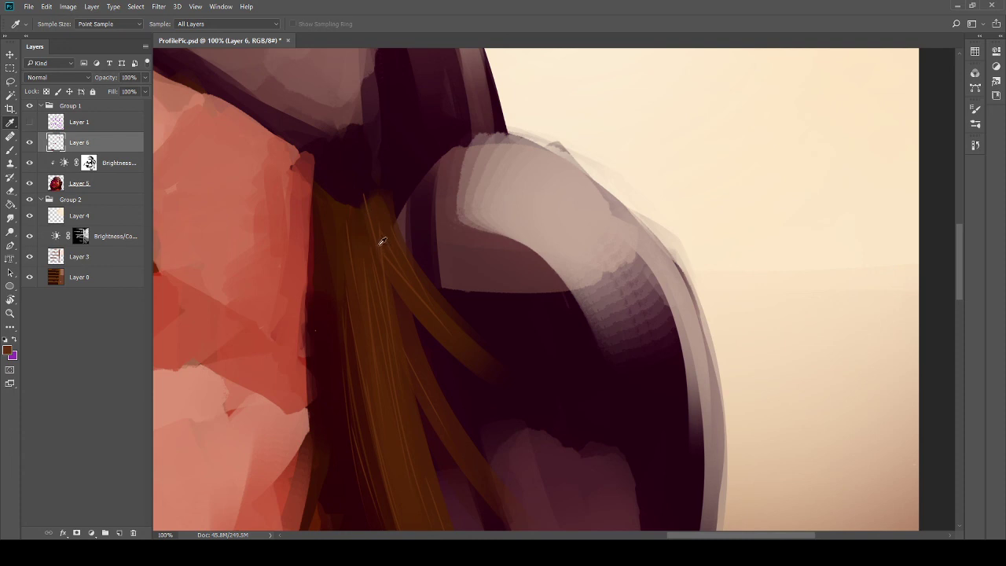
left_click(380, 239)
left_click(398, 265)
key("b")
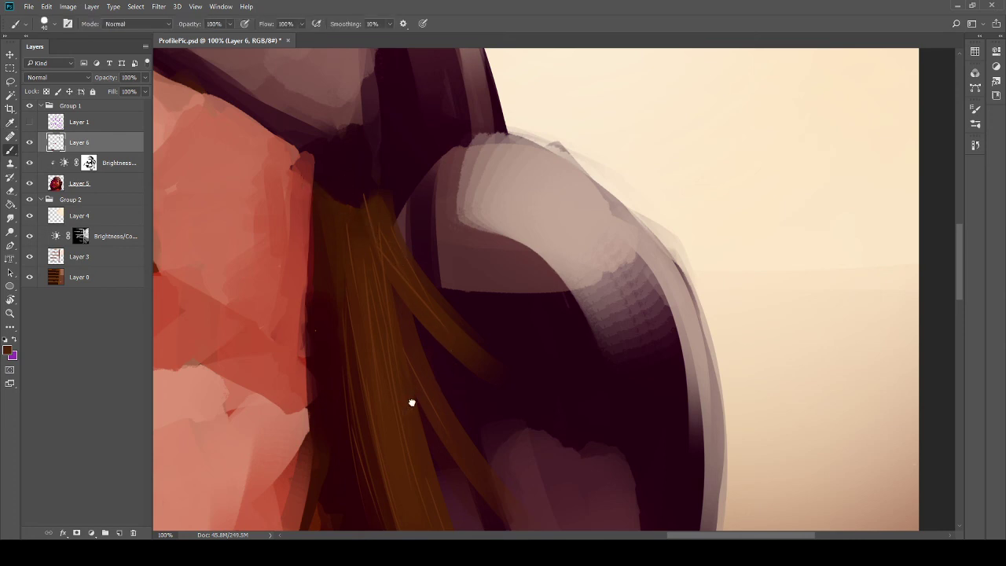
left_click_drag(291, 233, 310, 246)
key("ctrl+z")
Step: Paint fine lighter strands over the fringe under the cap with a size 6 brush and a brown sampled from the hair
key("bracketleft")
key("bracketleft")
key("bracketleft")
key("ctrl+plus")
key("i")
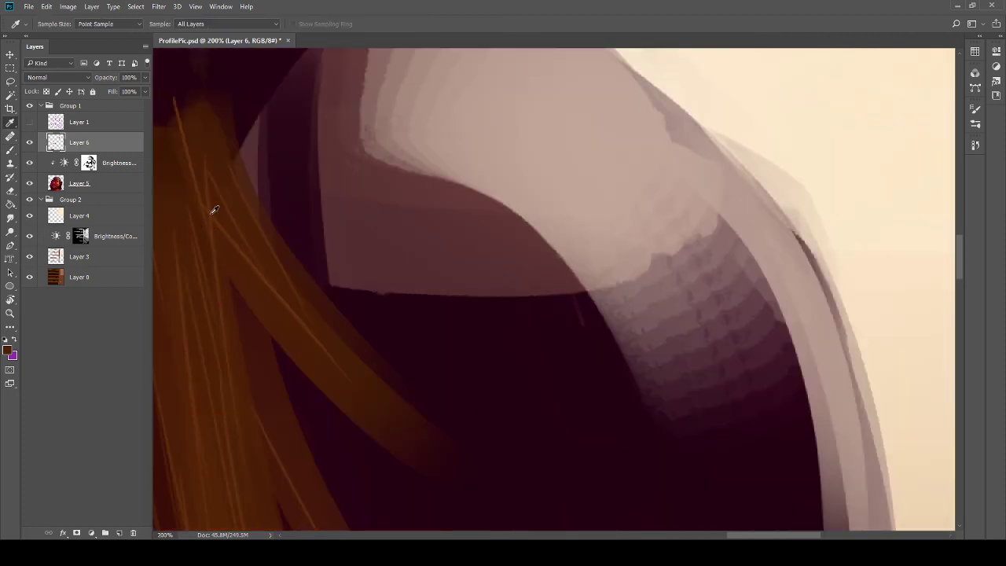
left_click(213, 210)
key("b")
left_click_drag(197, 213, 447, 226)
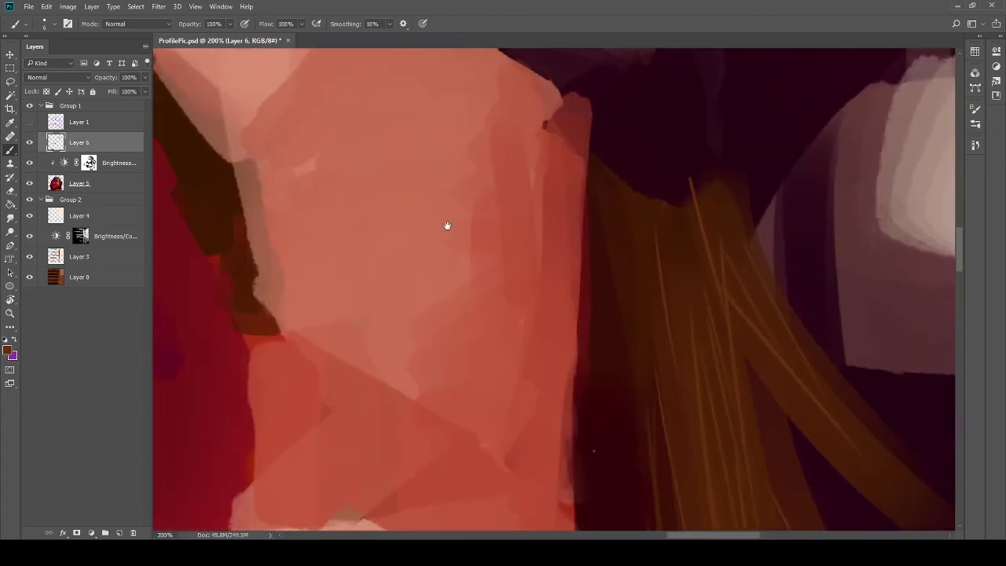
key("ctrl+minus")
key("ctrl+minus")
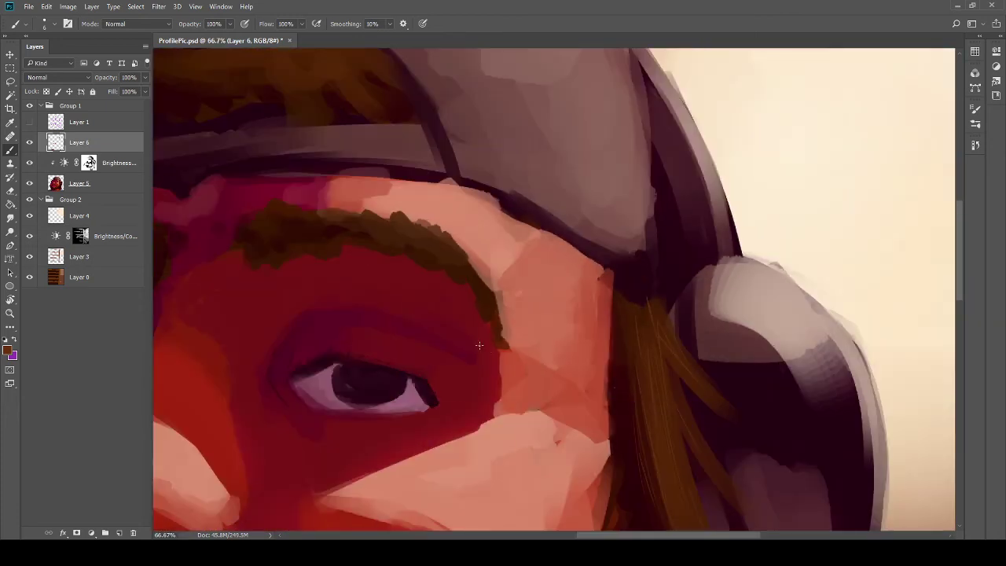
mouse_move(445, 200)
left_mouse_down()
mouse_move(490, 162)
mouse_move(422, 263)
mouse_move(453, 295)
left_mouse_up()
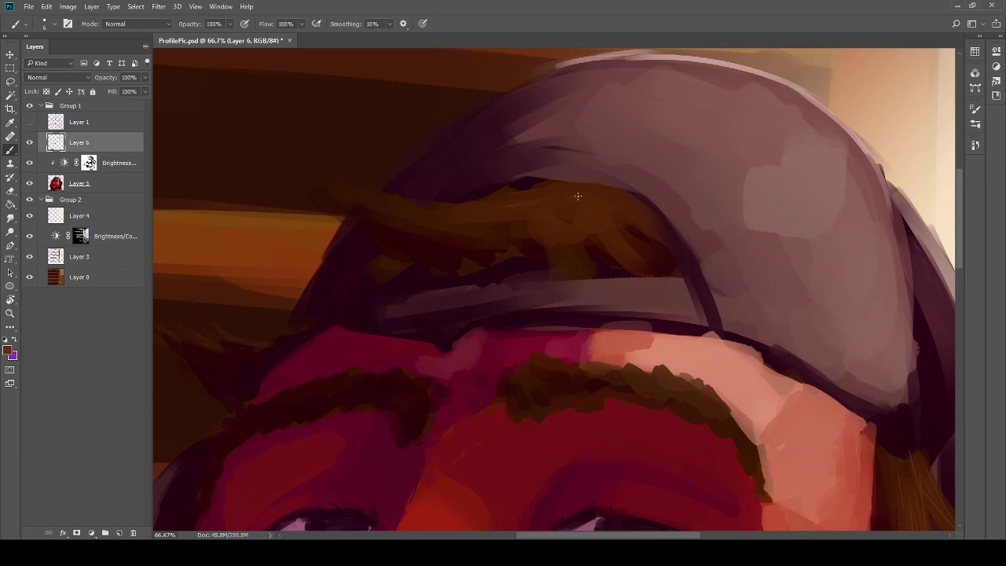
left_click_drag(594, 189, 572, 172)
left_click_drag(637, 256, 618, 207)
left_click(487, 236, "alt")
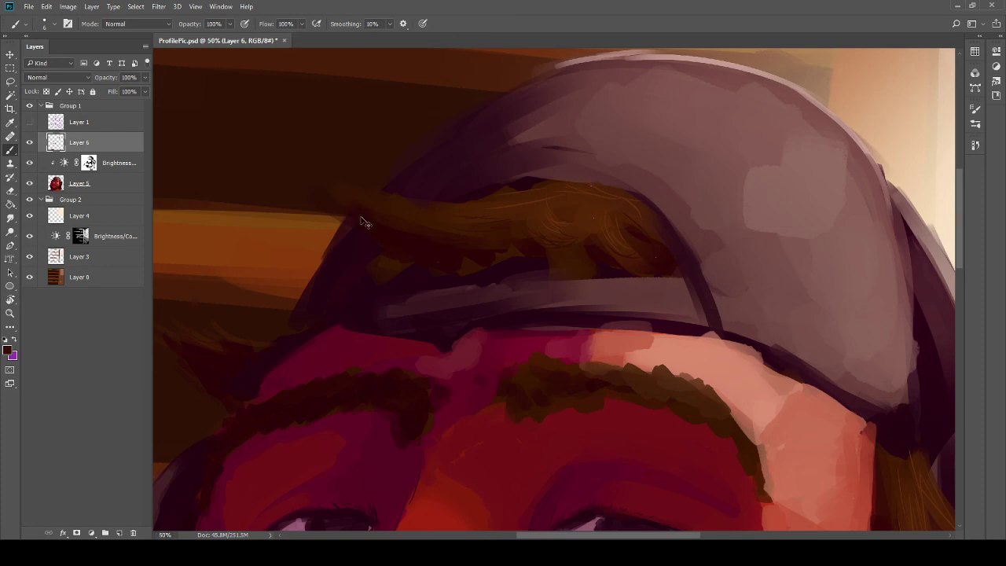
Step: Examine the new fringe strands both close up and against the whole portrait
key("ctrl+minus")
key("ctrl+minus")
key("ctrl+minus")
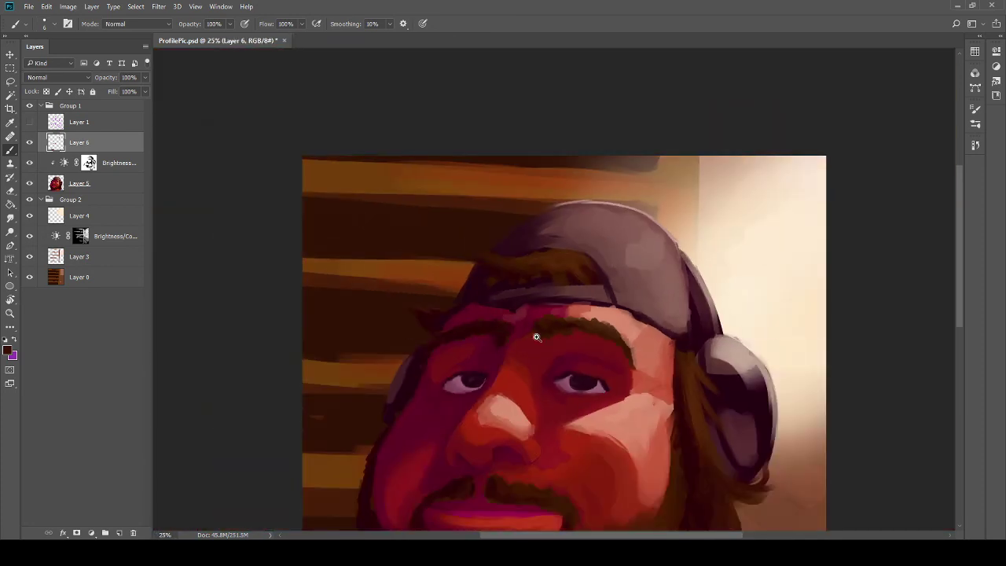
left_click_drag(549, 296, 546, 235)
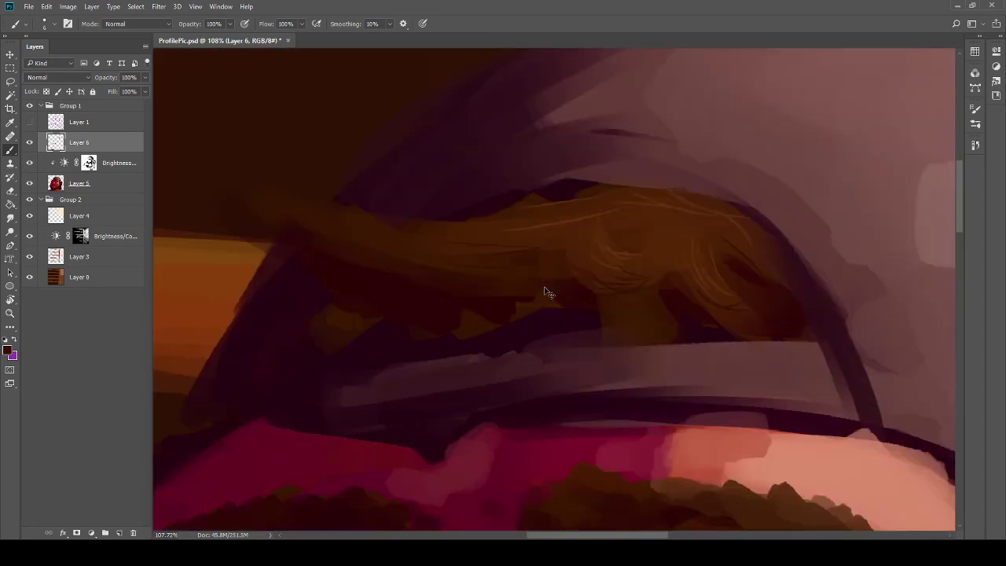
key("ctrl+minus")
key("ctrl+minus")
key("ctrl+minus")
key("ctrl+minus")
key("ctrl+minus")
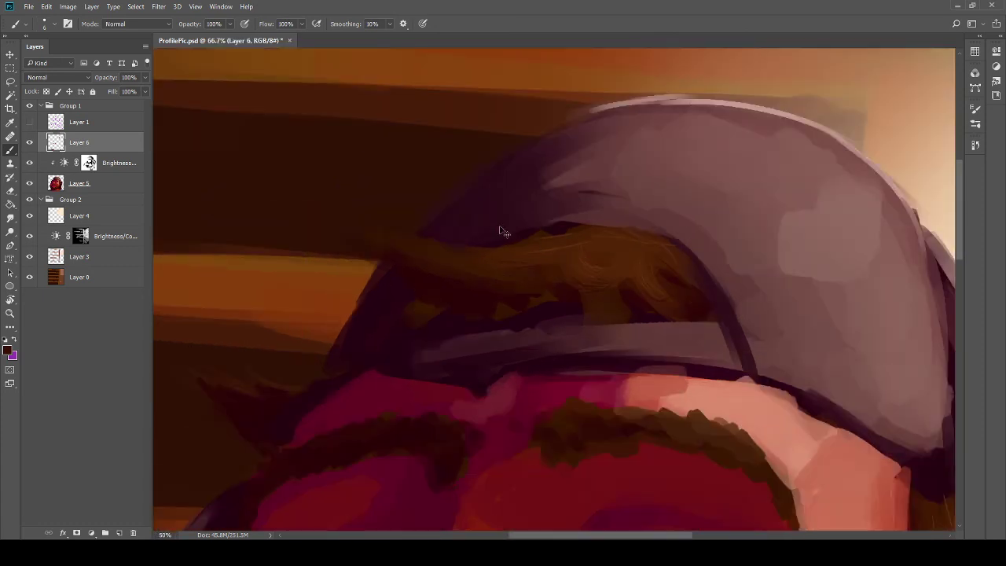
key("ctrl+minus")
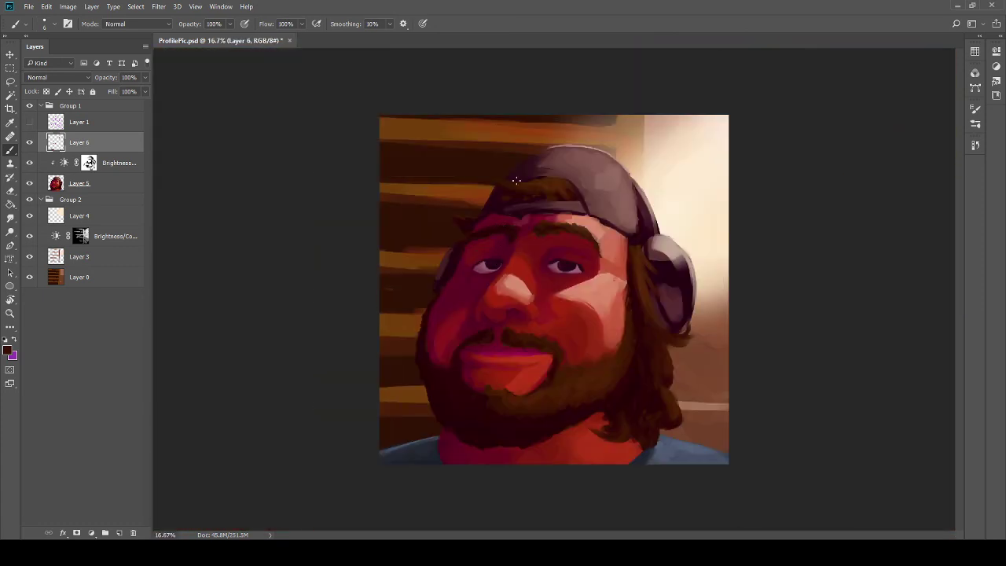
key("ctrl+plus")
key("ctrl+plus")
key("ctrl+plus")
key("ctrl+plus")
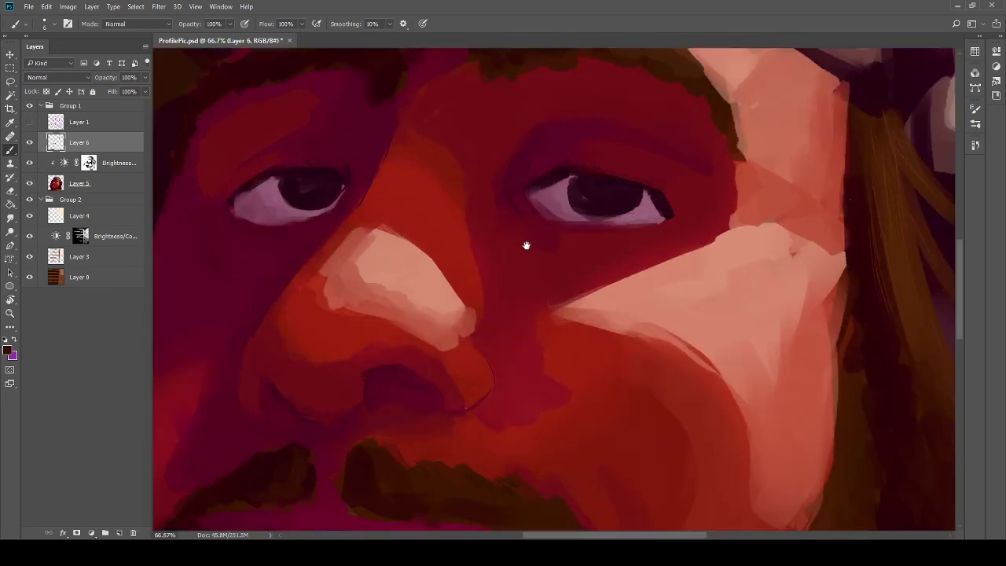
Step: Refine the cap's lower rim above the forehead notch with sampled dark purples and a size 15 brush
scroll(526, 245, "up", 8)
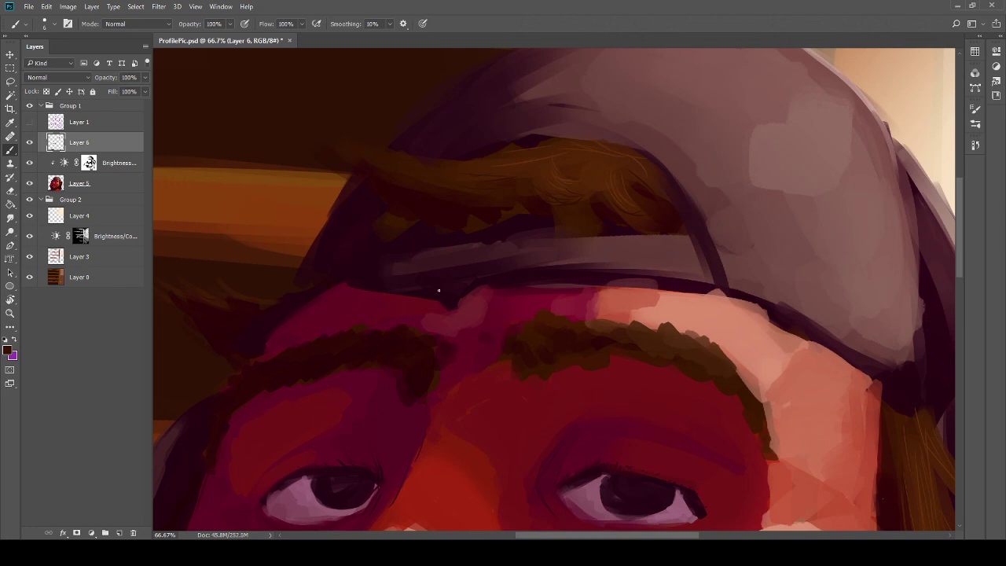
key("bracketleft")
mouse_move(438, 339)
left_mouse_down()
mouse_move(440, 295)
mouse_move(449, 299)
left_mouse_up()
key("i")
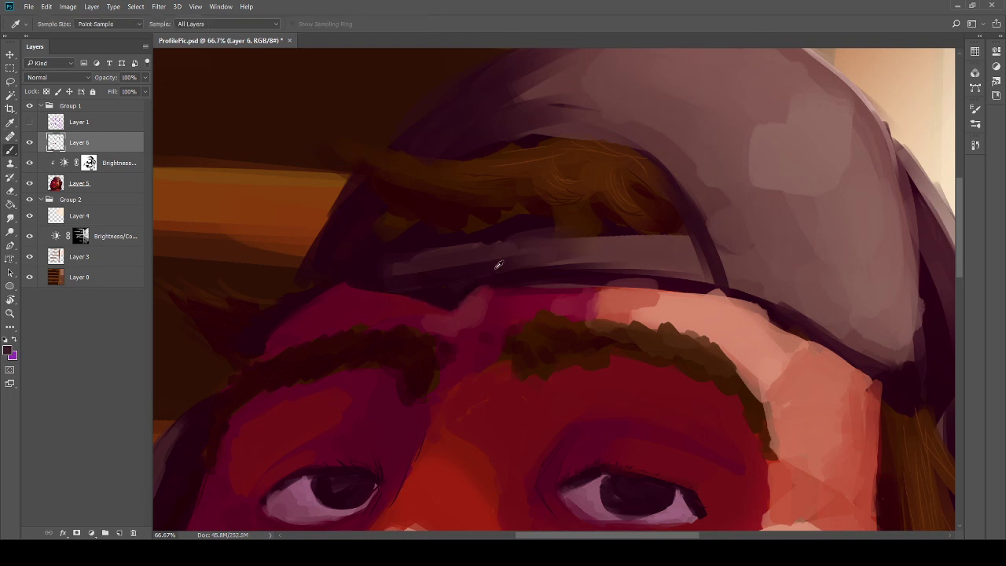
key("b")
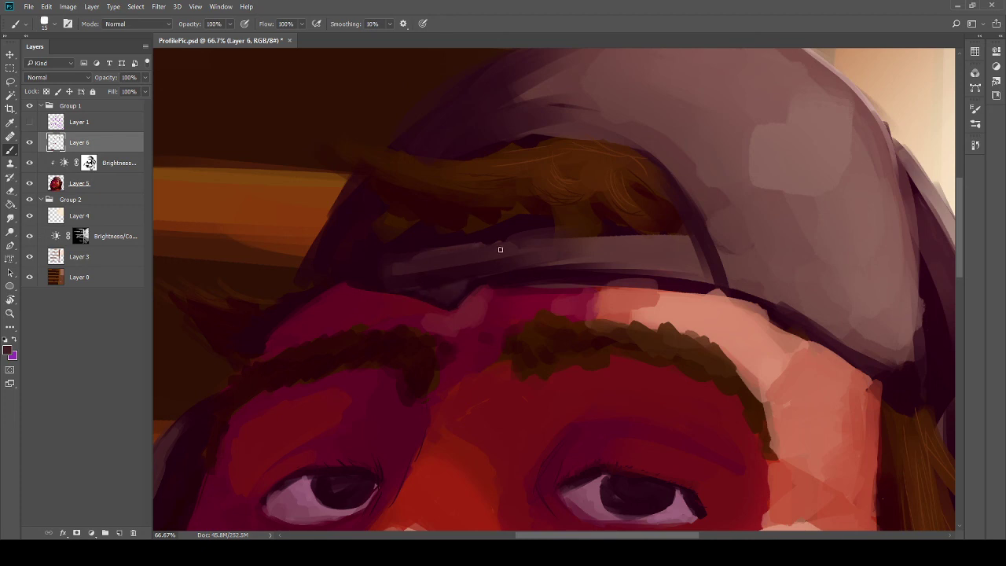
Step: Blend away the dark fold mark on the cap's crown above the fringe with a sampled mauve
left_click_drag(472, 233, 425, 294)
key("i")
left_click(516, 181)
key("b")
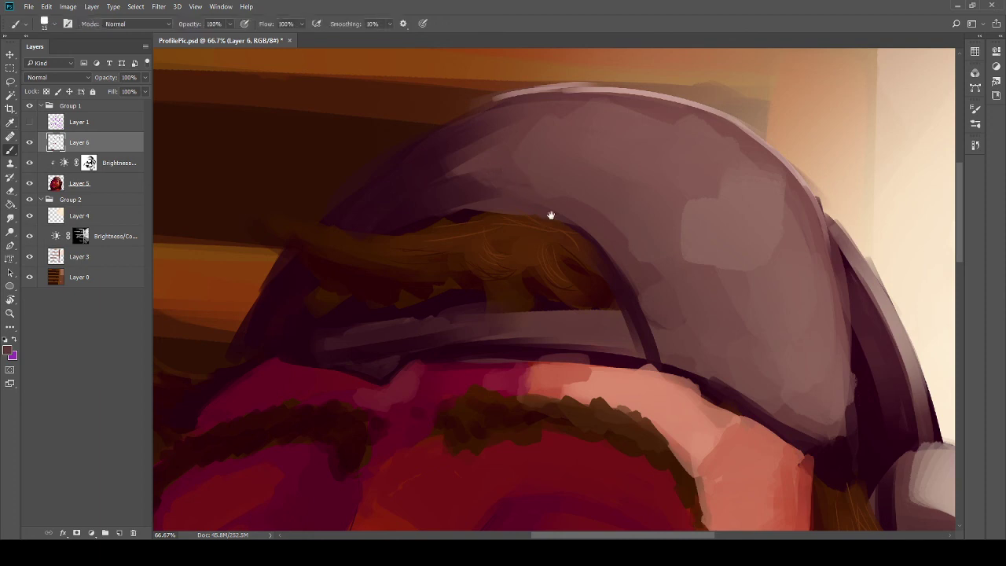
left_click_drag(550, 213, 500, 291)
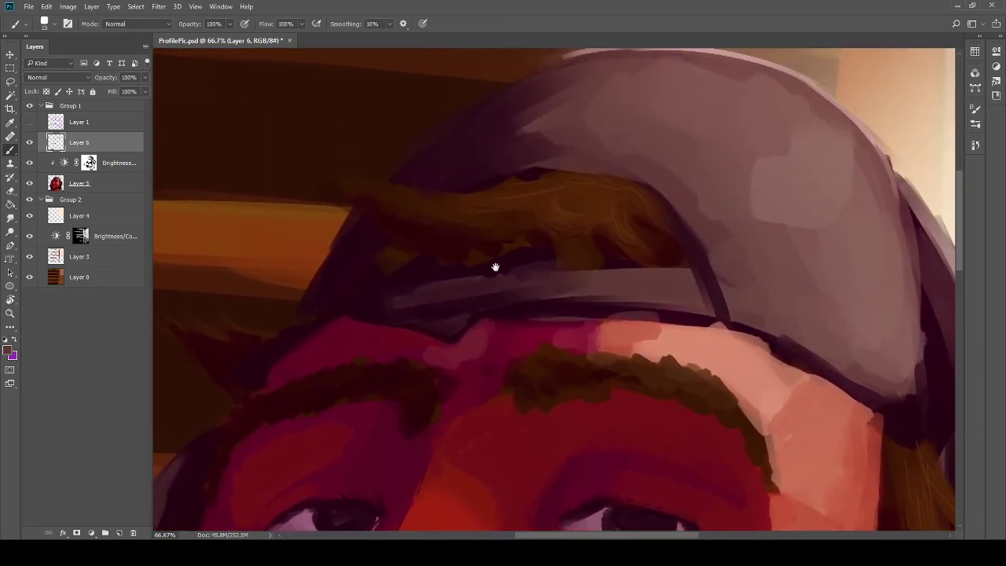
Step: Paint the shadow between the fringe and the cap band in a sampled near-black, redoing the first stroke
left_click(500, 256, "alt")
left_click_drag(596, 259, 569, 259)
key("ctrl+z")
left_click_drag(592, 264, 606, 265)
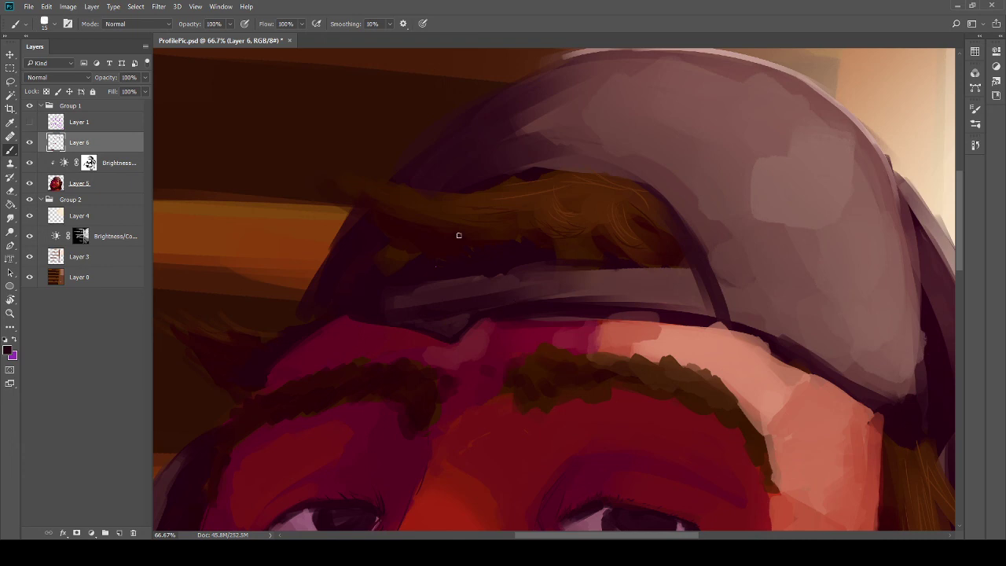
key("ctrl+minus")
key("ctrl+minus")
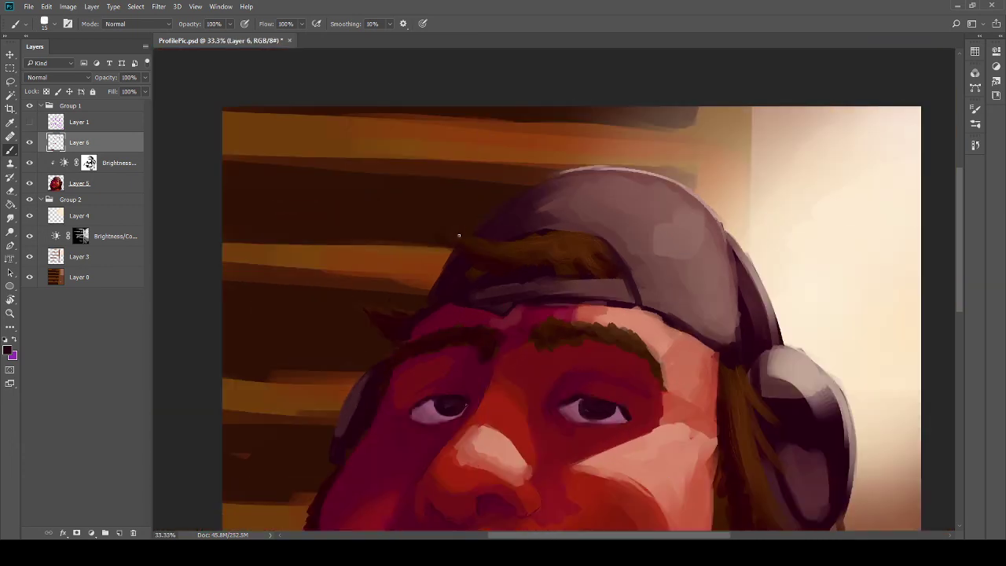
key("ctrl+plus")
key("ctrl+plus")
Step: Enlarge the brush to 40 and soften the fringe's underside into the shadow with sampled near-black tones
key("i")
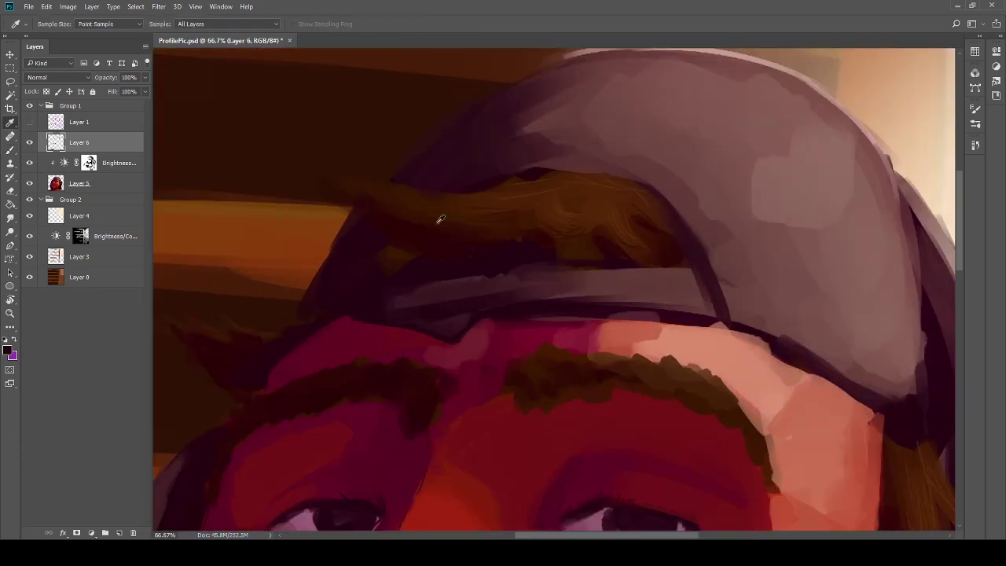
key("b")
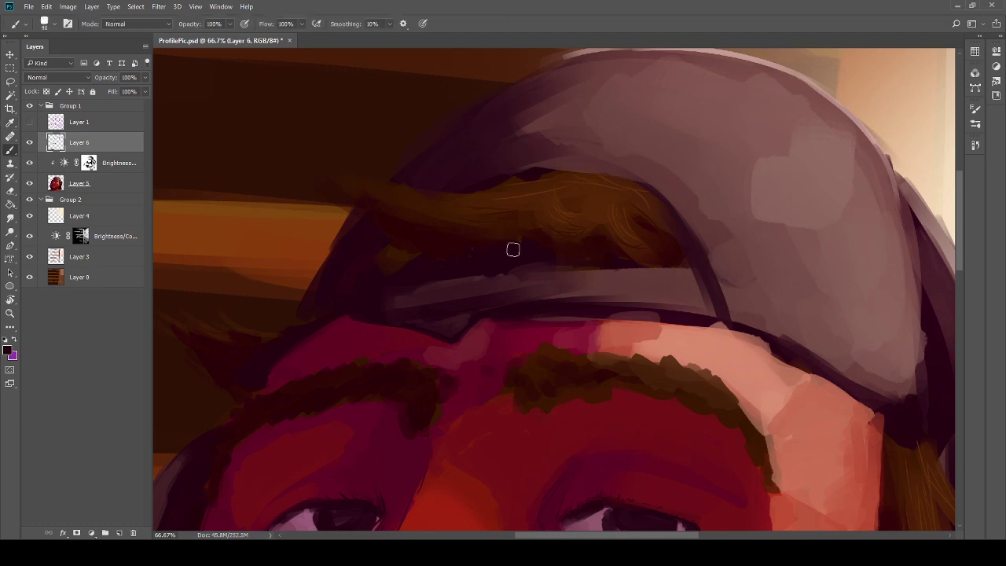
key("i")
key("b")
key("ctrl+minus")
key("ctrl+minus")
key("ctrl+minus")
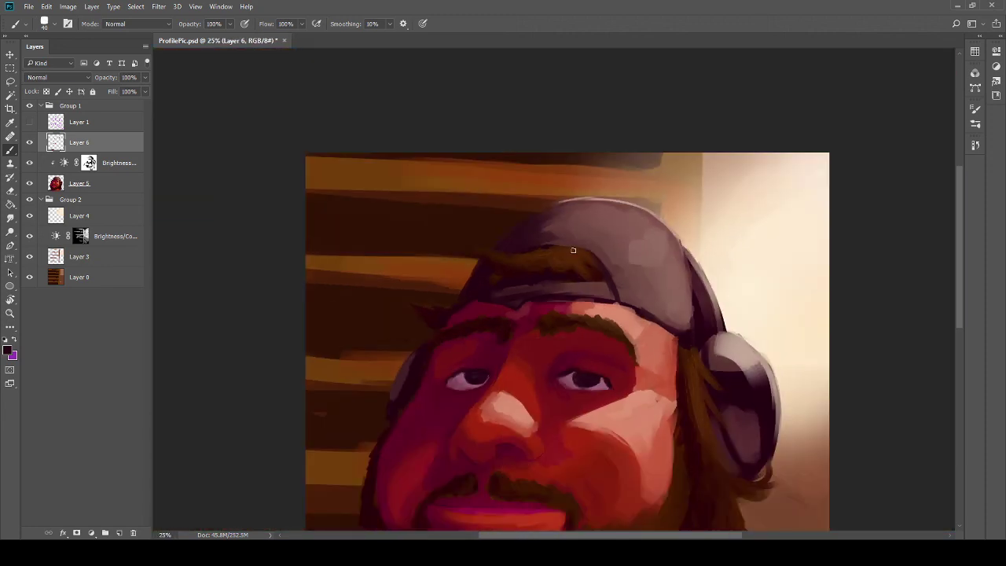
left_click_drag(470, 329, 427, 218)
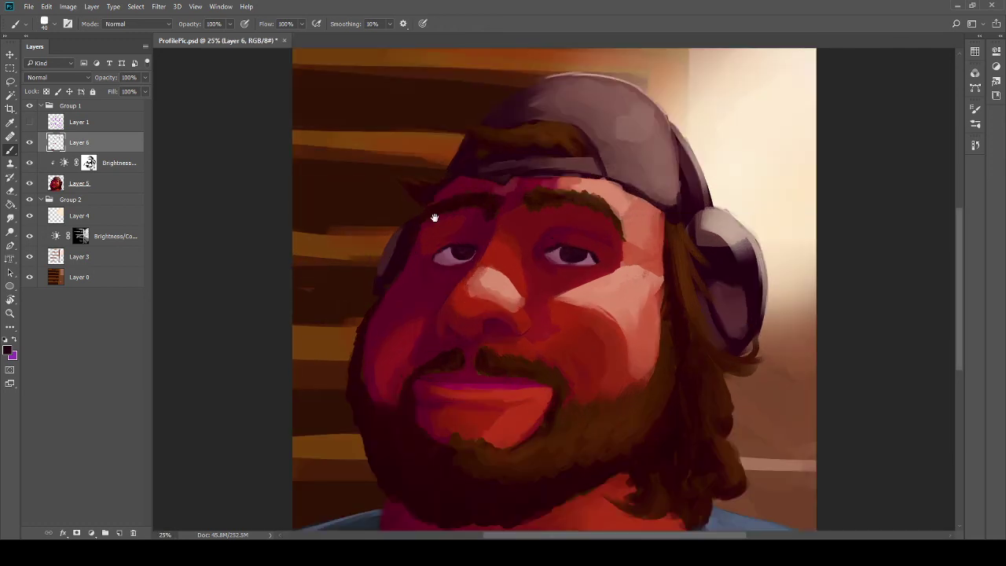
mouse_move(434, 217)
left_mouse_down()
mouse_move(370, 191)
mouse_move(396, 165)
mouse_move(430, 236)
mouse_move(428, 257)
left_mouse_up()
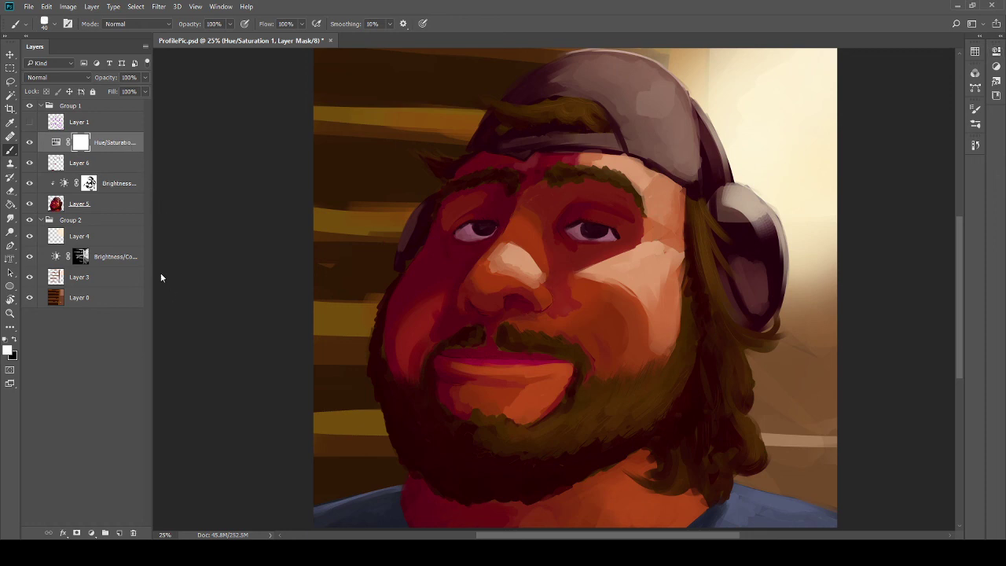
Step: Compare the portrait without its Brightness/Contrast adjustment, and merge Layer 6, that adjustment and Layer 5 into one layer
left_click(30, 183)
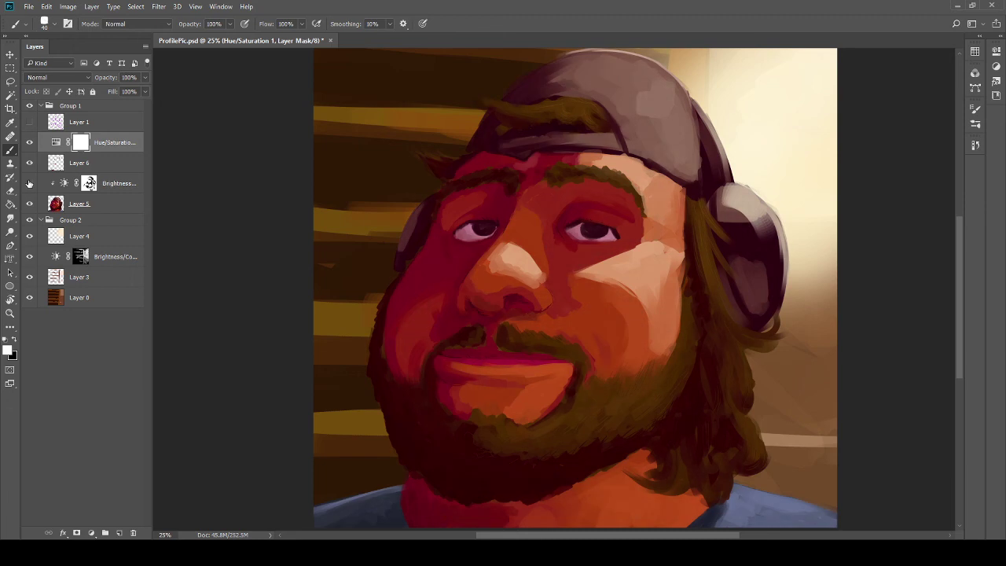
left_click(29, 183)
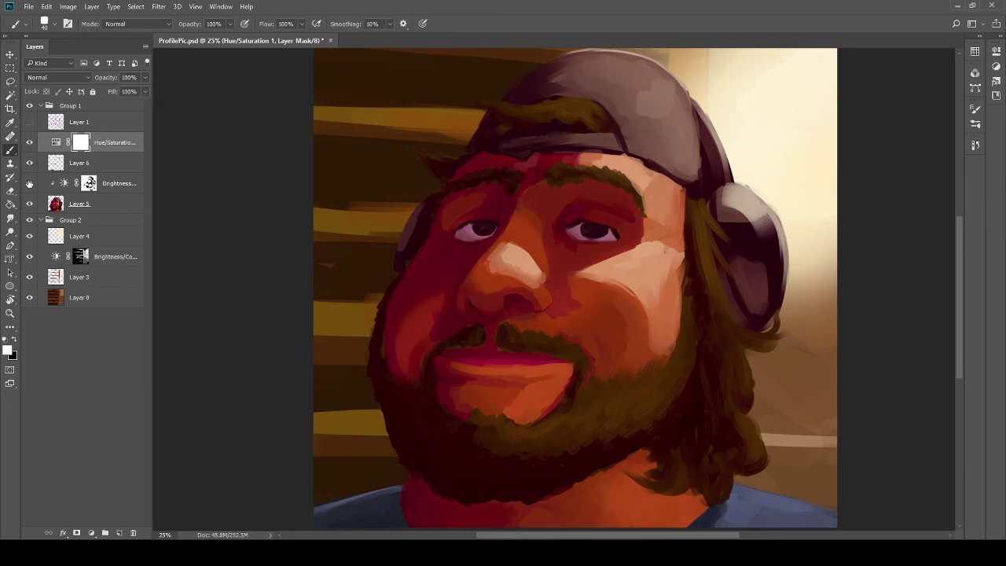
left_click(108, 169)
left_click(109, 186, "shift")
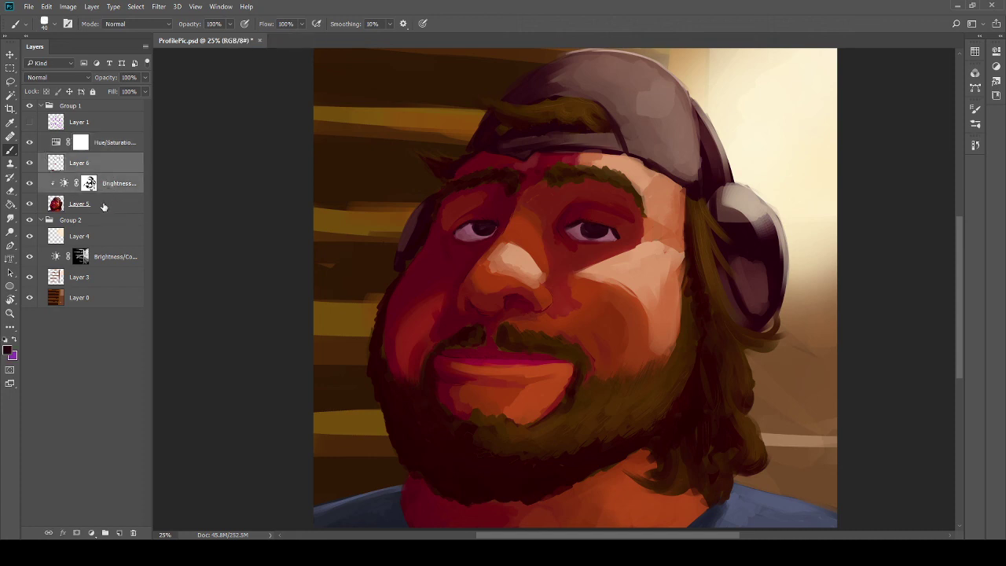
left_click(104, 206, "shift")
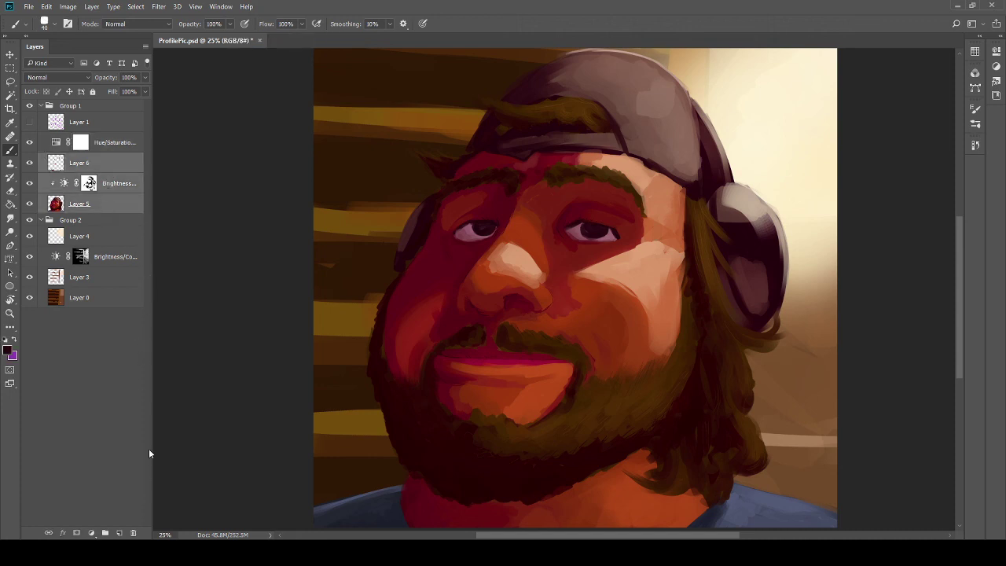
key("ctrl+e")
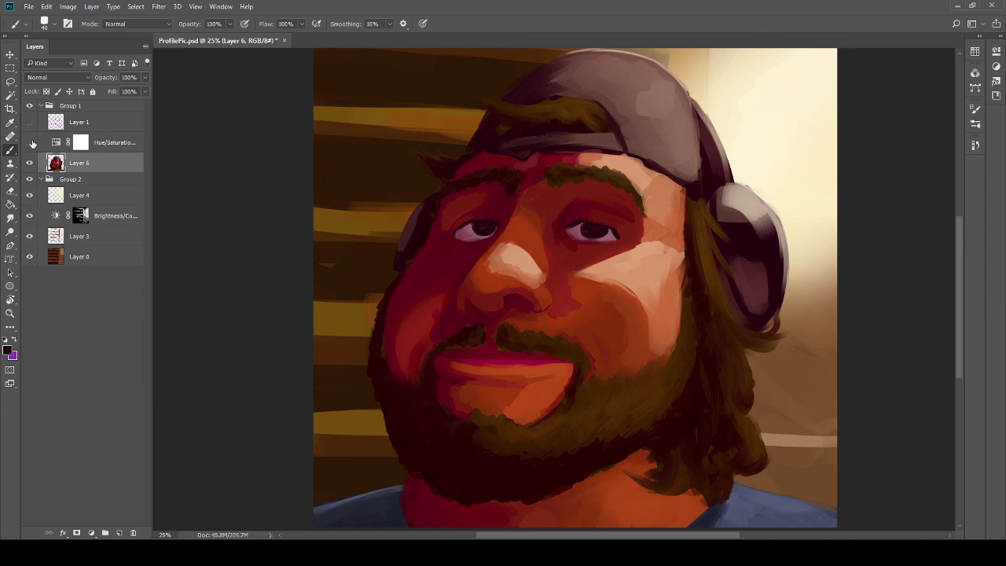
Step: Clip the Hue/Saturation adjustment to the merged portrait layer and shift its hue further toward yellow
left_click(30, 142)
left_click(31, 142)
left_click(99, 144)
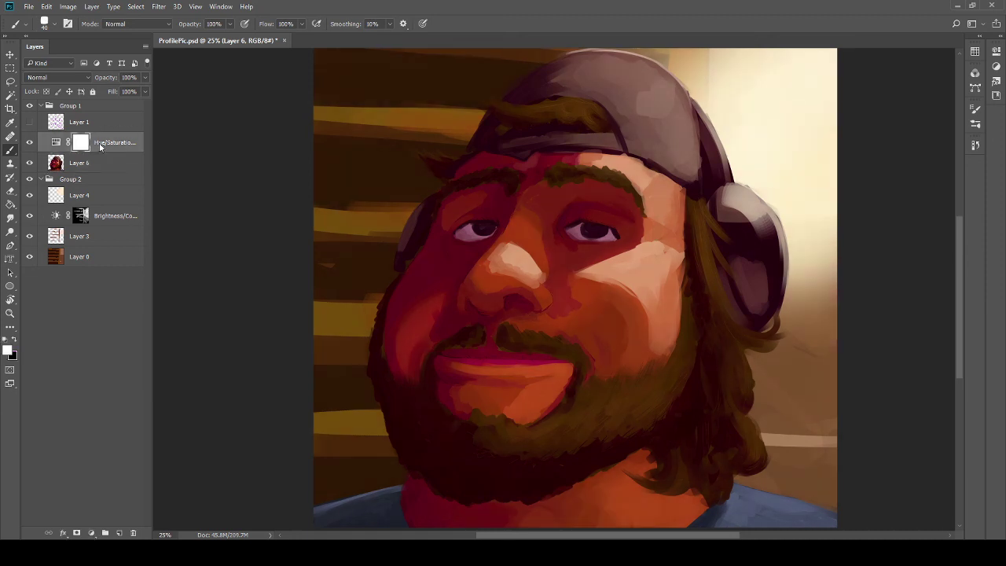
key("ctrl+alt+g")
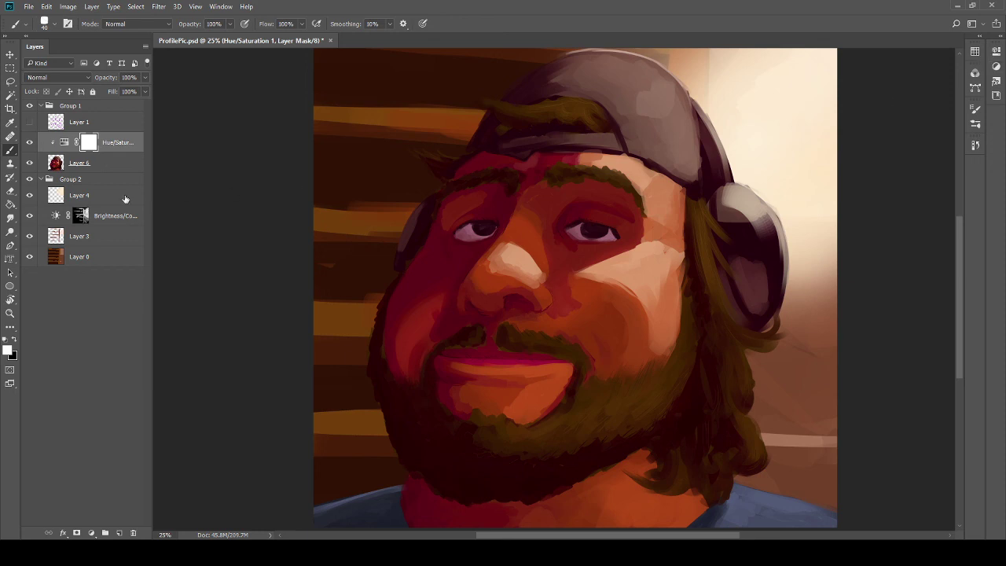
left_click(65, 143)
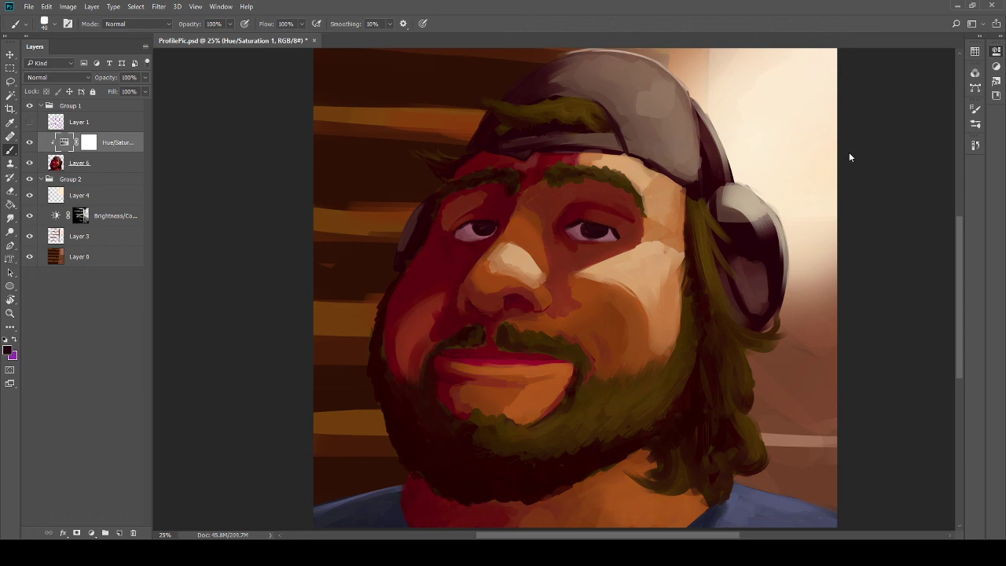
key("ctrl+z")
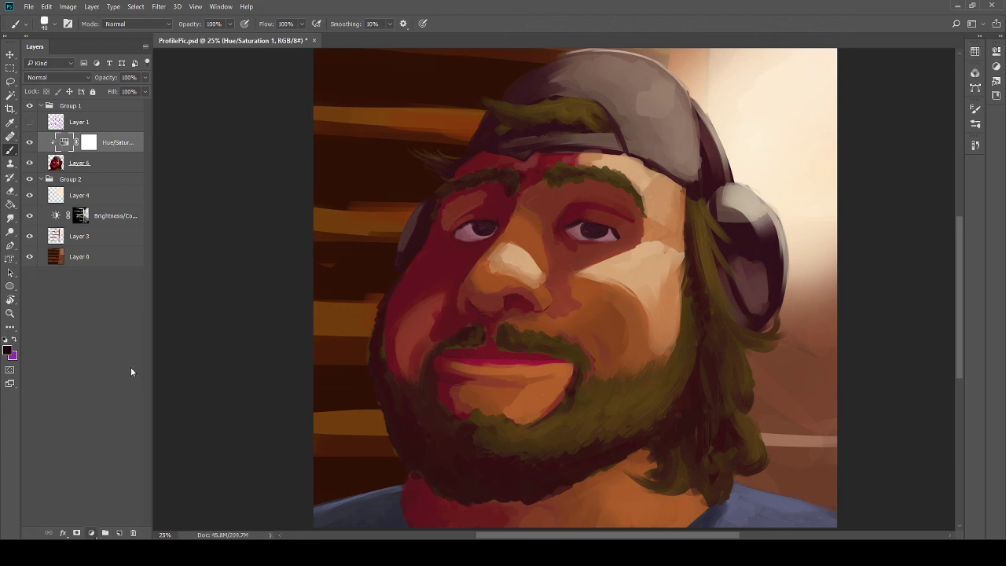
Step: Add a Brightness/Contrast adjustment clipped to the portrait layer, strengthening its contrast while fine-tuning the Hue/Saturation adjustment
left_click(139, 338)
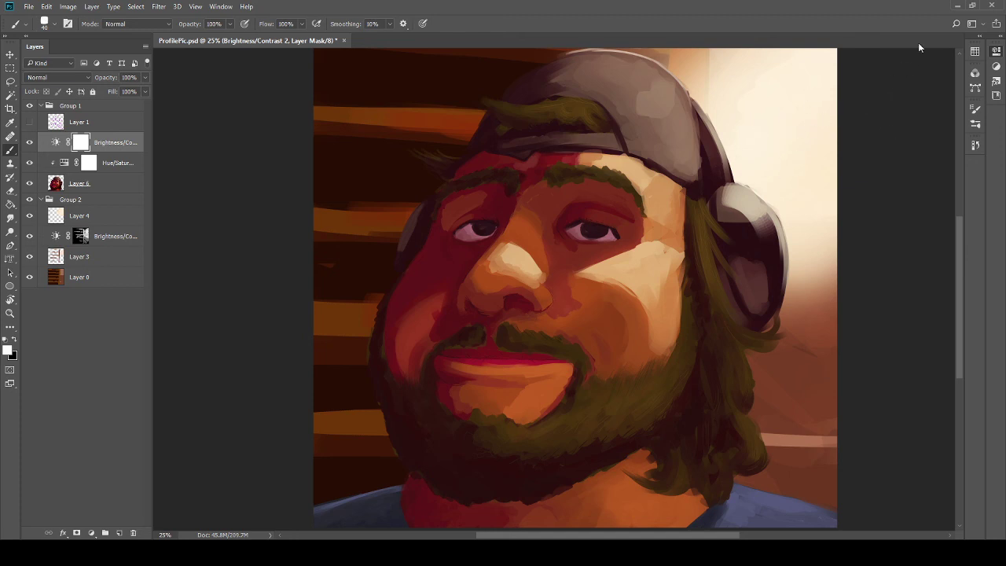
left_click(66, 163)
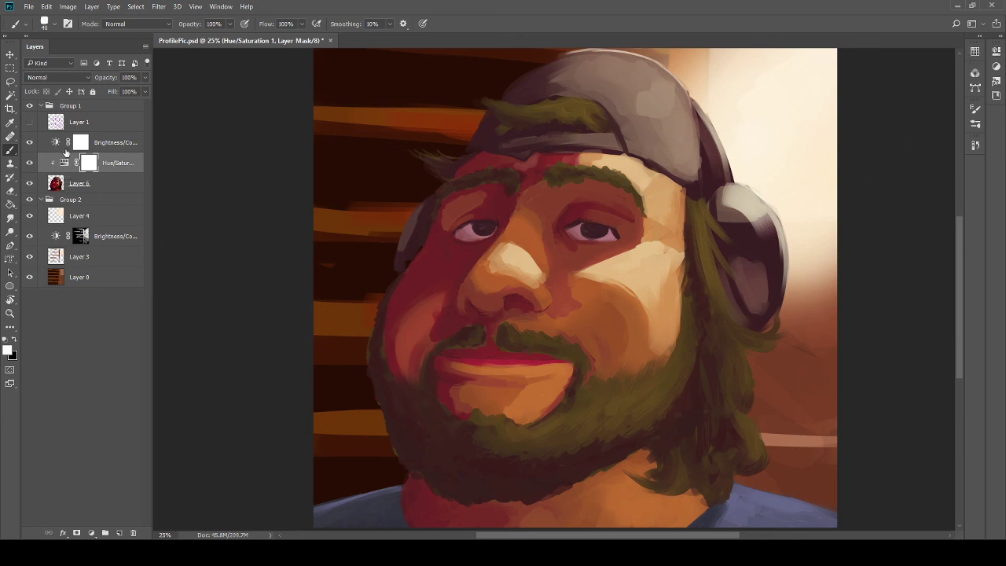
left_click(59, 143)
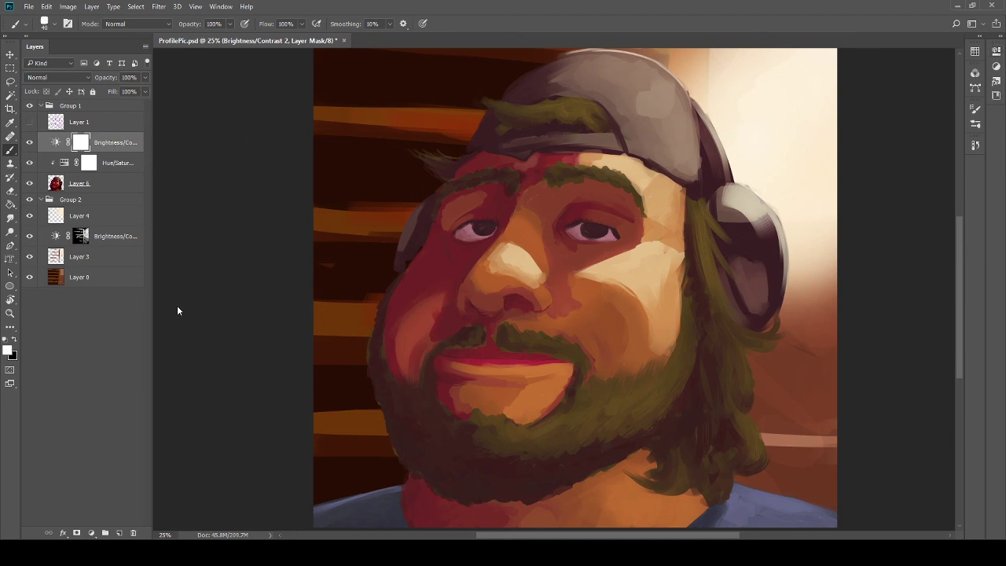
left_click(63, 142)
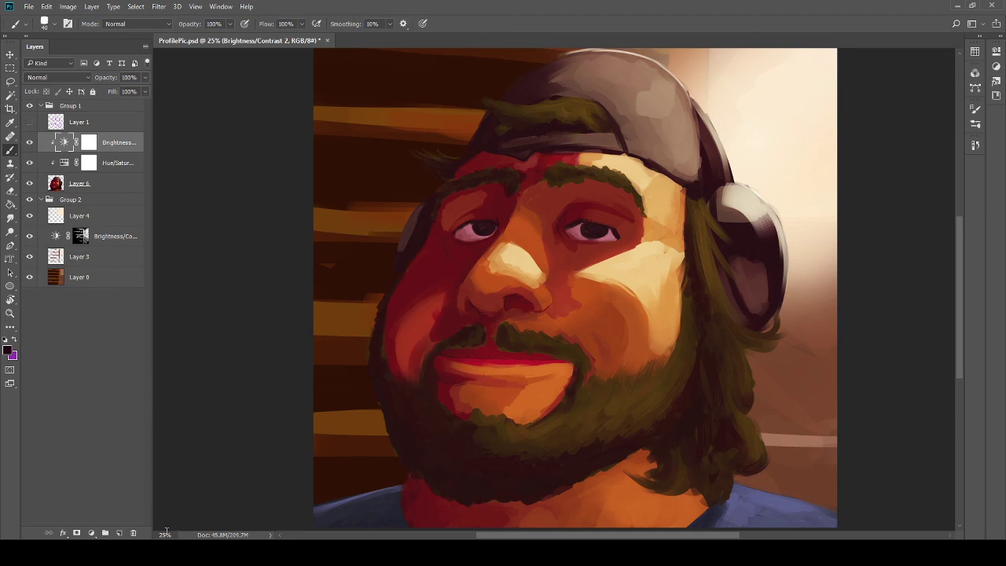
Step: On a new layer above the adjustments, paint a soft glow with a 3700 brush in cream sampled from the bright background, and save
left_click(118, 533)
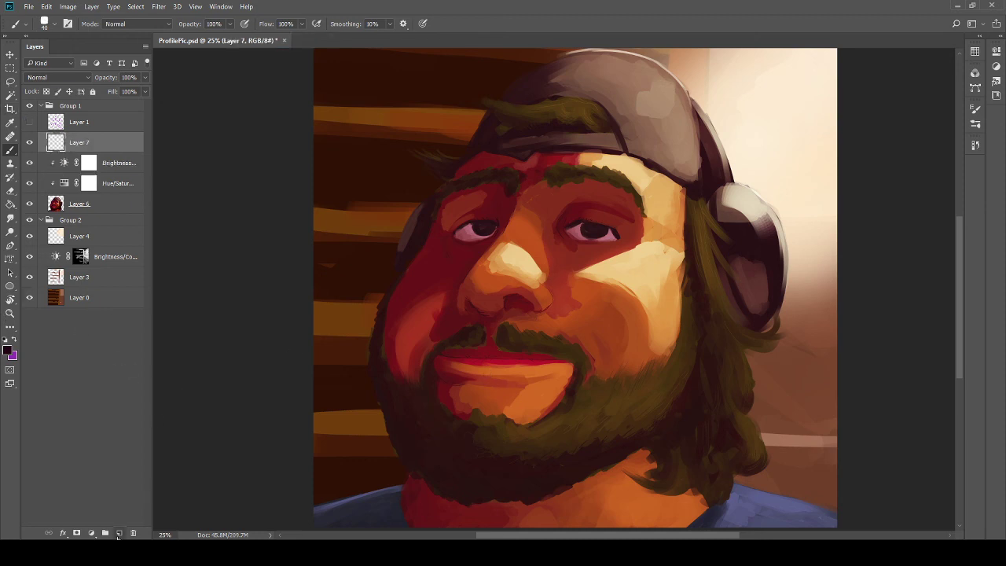
left_click(789, 126, "alt")
key("bracketright")
key("bracketright")
key("bracketright")
key("bracketright")
key("bracketright")
key("bracketright")
key("bracketright")
key("bracketright")
key("bracketright")
key("bracketright")
key("bracketright")
key("bracketright")
key("bracketright")
key("bracketright")
key("bracketright")
key("bracketright")
key("bracketright")
key("bracketright")
key("bracketright")
key("bracketright")
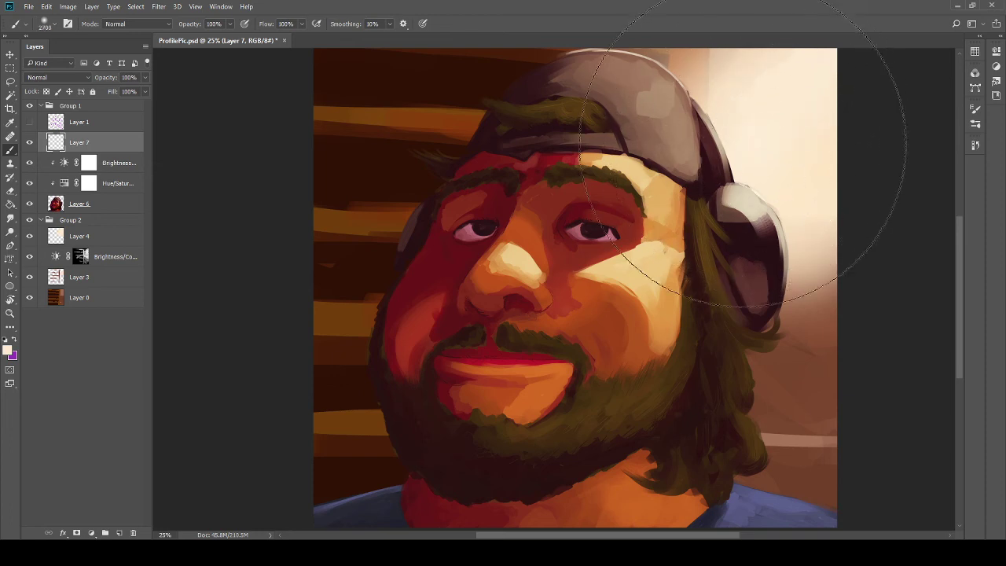
key("bracketright")
key("bracketright")
key("bracketright")
key("bracketright")
key("bracketright")
key("bracketright")
key("bracketright")
key("bracketright")
key("bracketright")
key("bracketright")
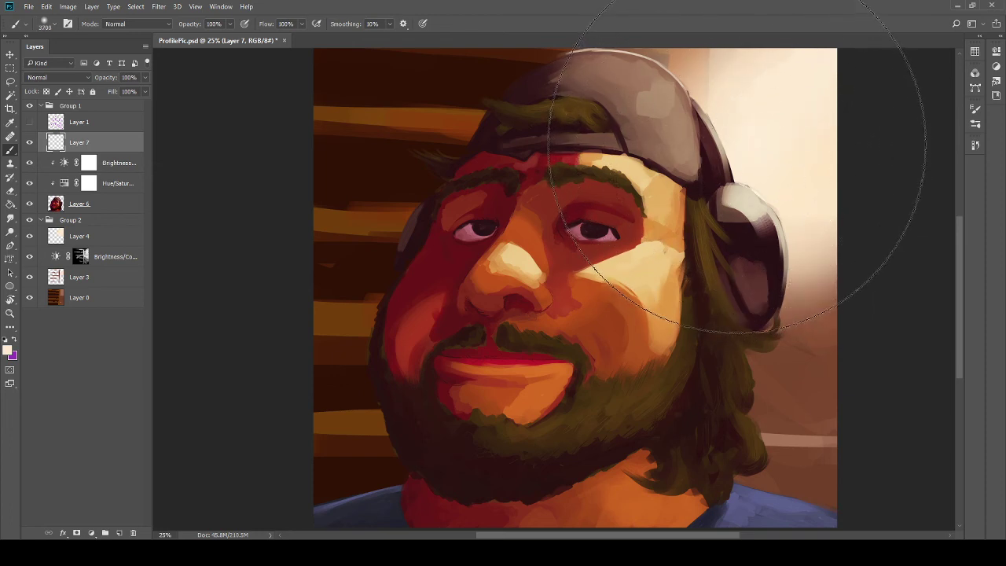
left_click_drag(737, 143, 739, 139)
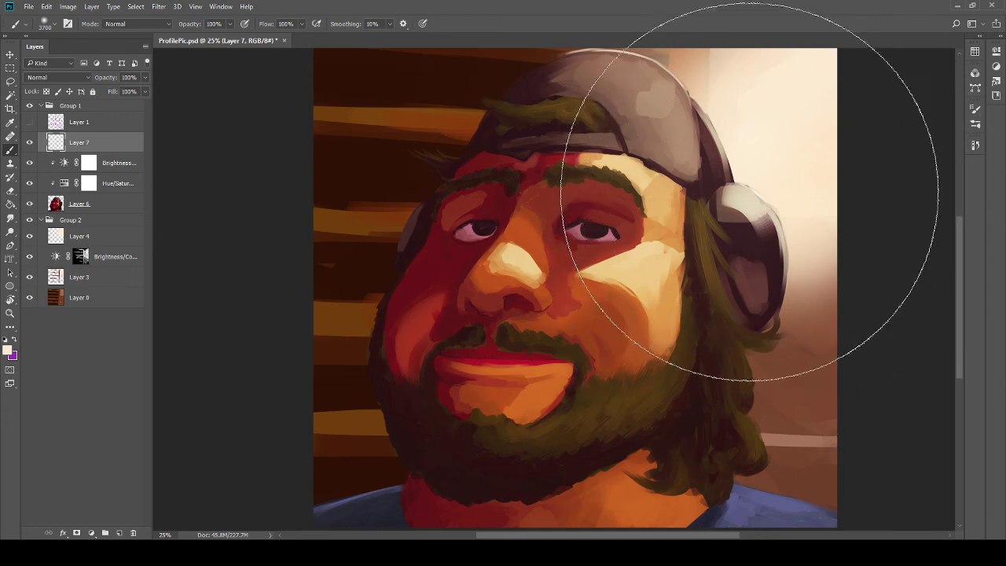
left_click_drag(550, 228, 673, 236)
key("ctrl+z")
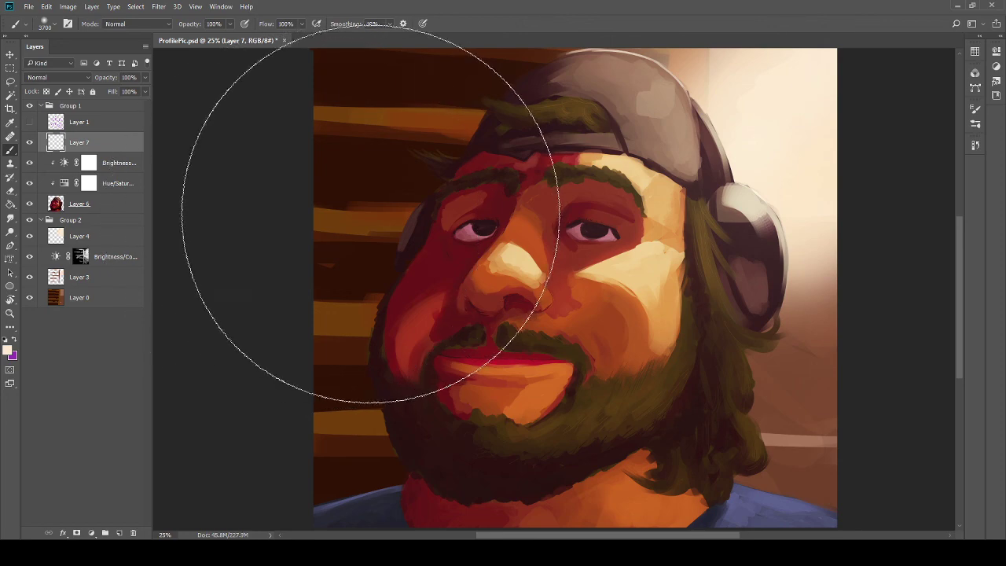
key("ctrl+s")
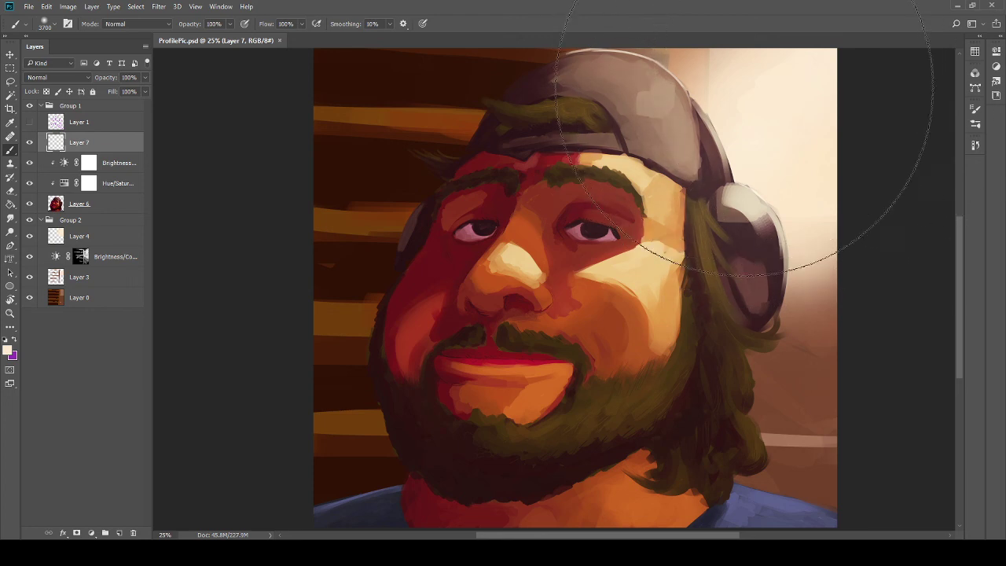
Step: Spread the cream glow softly over the cap and the headphones' ear cup, undoing strokes that cover too much of the figure
left_click_drag(822, 89, 749, 128)
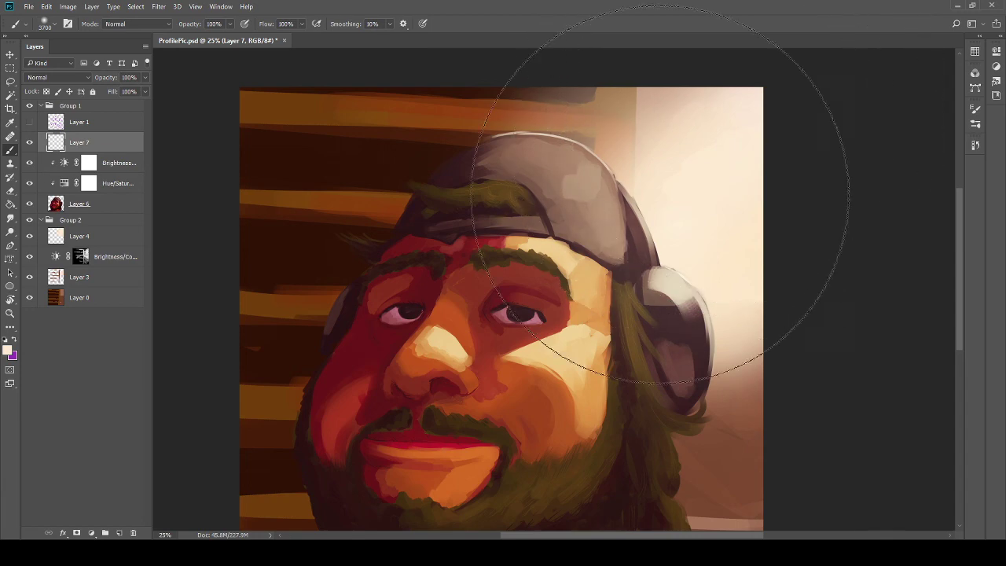
left_click_drag(640, 214, 705, 250)
key("ctrl+z")
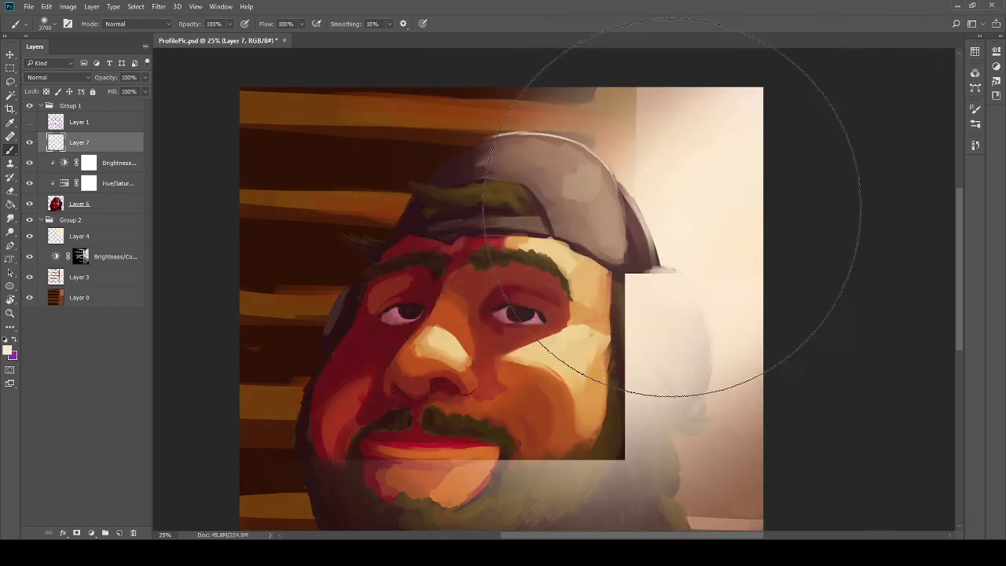
left_click_drag(702, 114, 708, 102)
key("ctrl+z")
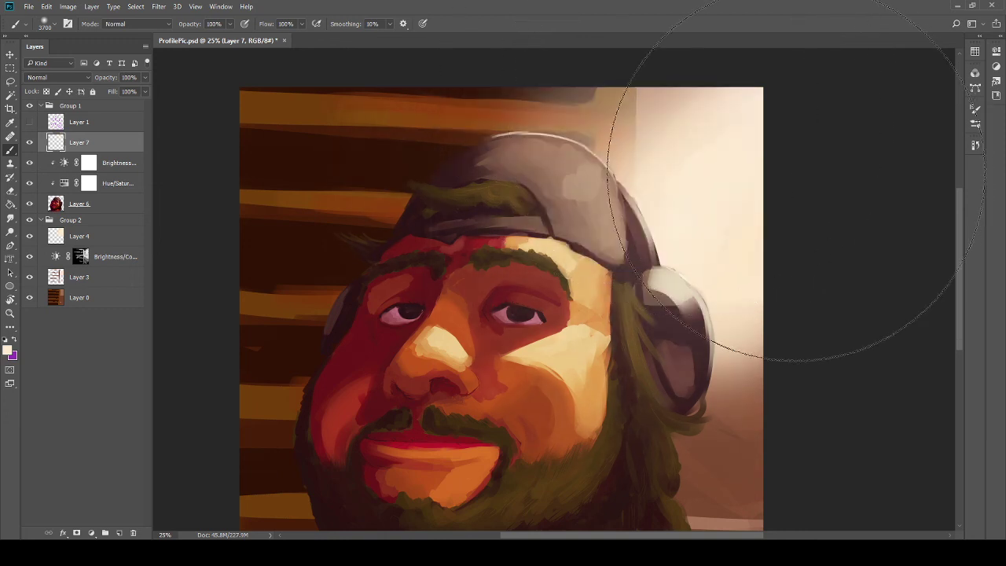
left_click_drag(794, 169, 666, 149)
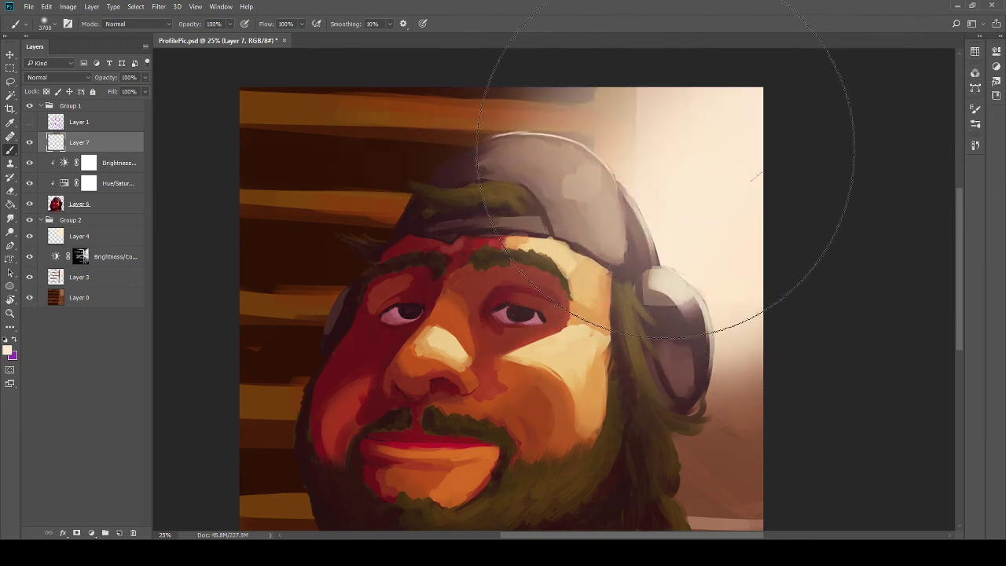
mouse_move(698, 208)
left_mouse_down()
mouse_move(728, 119)
mouse_move(681, 168)
mouse_move(672, 147)
left_mouse_up()
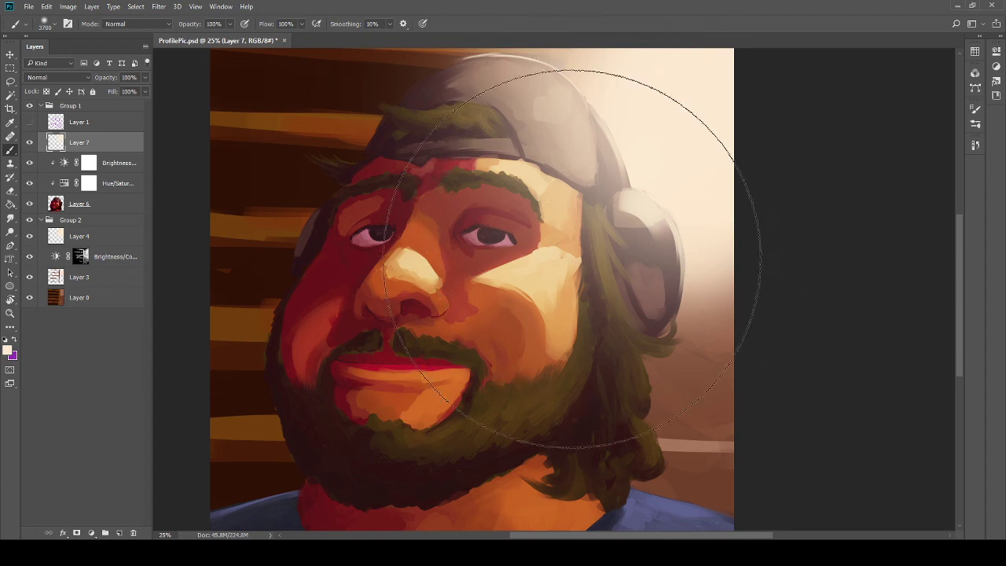
left_click_drag(617, 227, 618, 231)
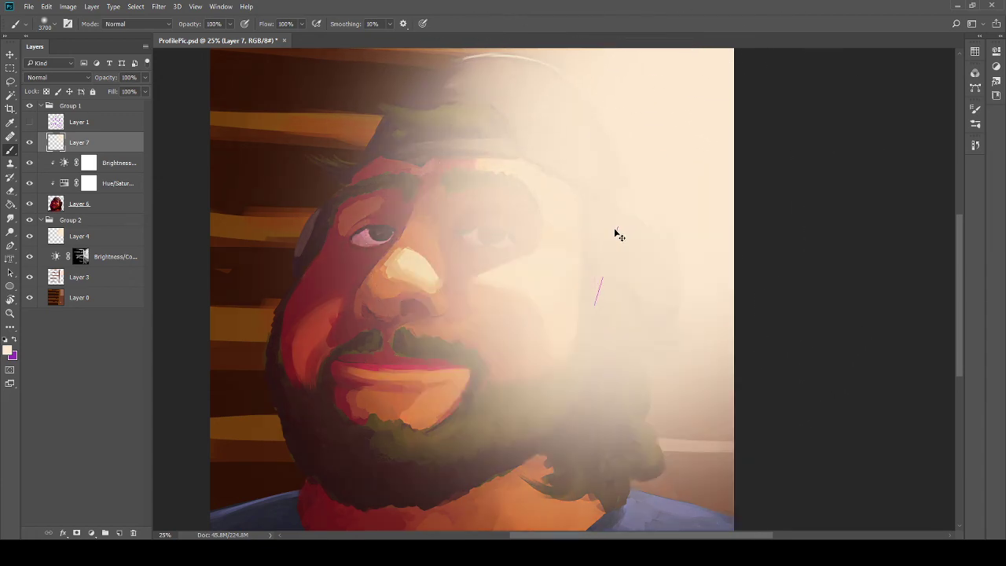
key("ctrl+z")
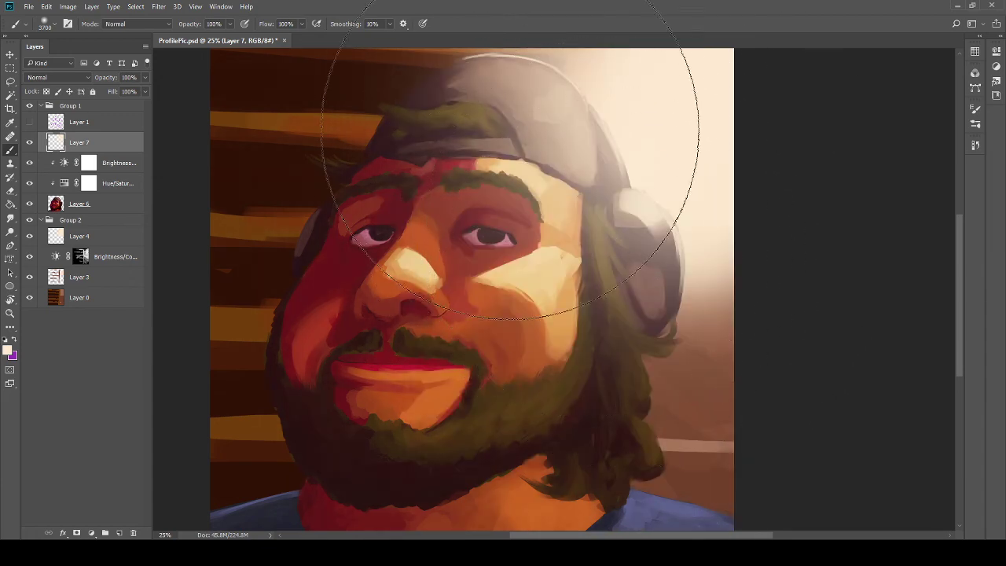
left_click_drag(497, 227, 522, 302)
mouse_move(483, 254)
left_mouse_down()
mouse_move(437, 146)
mouse_move(478, 149)
mouse_move(511, 232)
left_mouse_up()
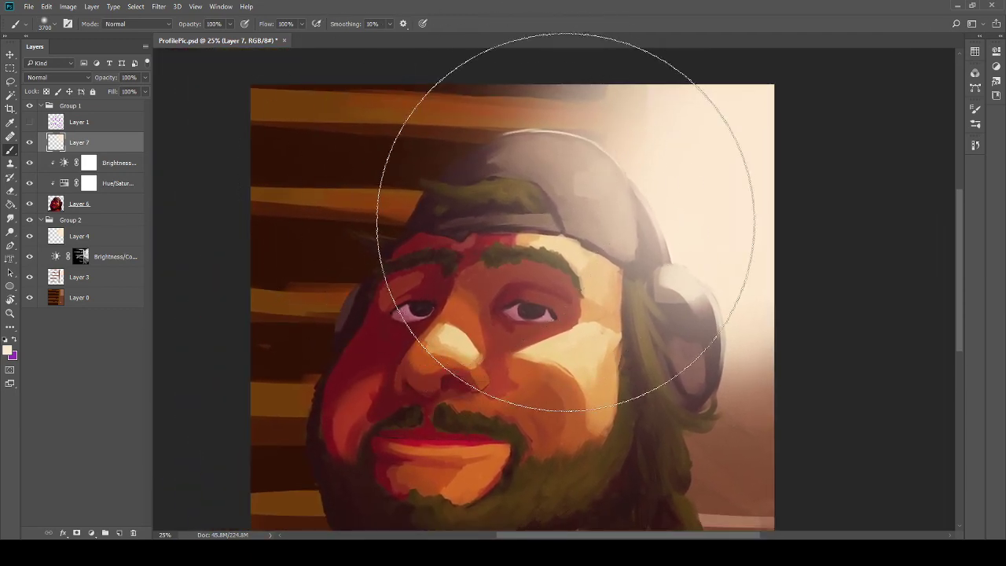
key("ctrl+minus")
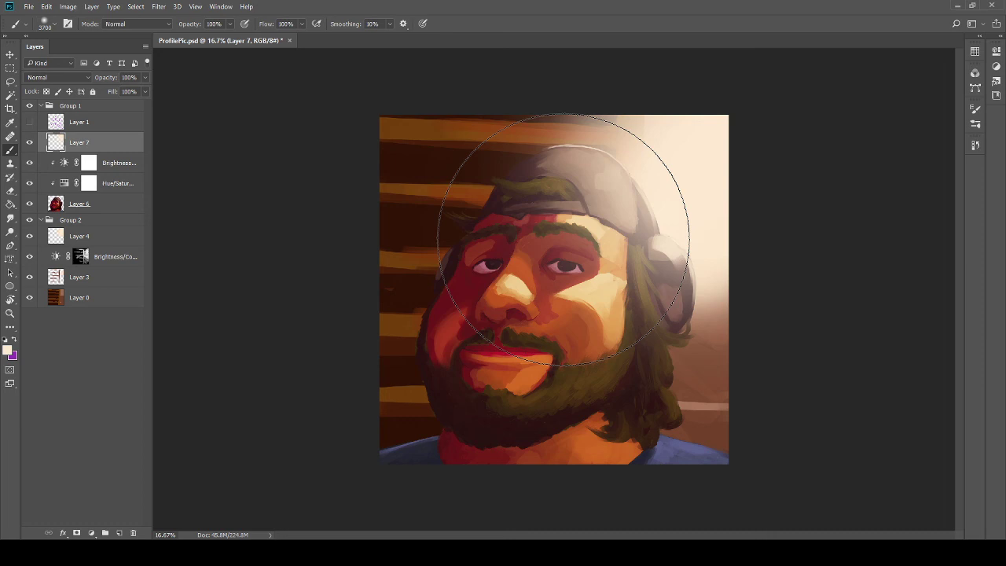
Step: Shift the portrait's Hue/Saturation adjustment strongly toward red, undoing the stray stroke on its mask and saving the document
left_click(66, 184)
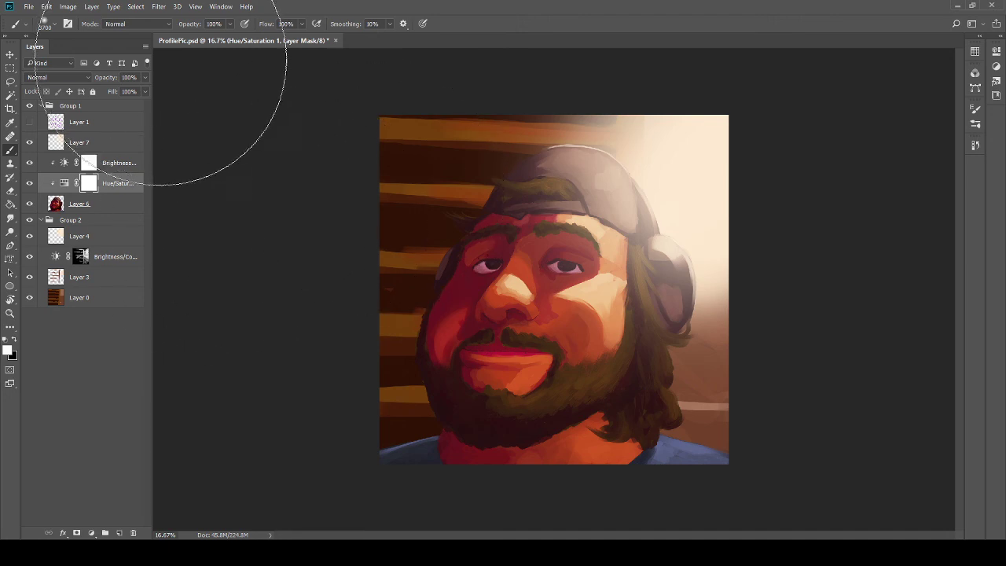
left_click(164, 164, "shift")
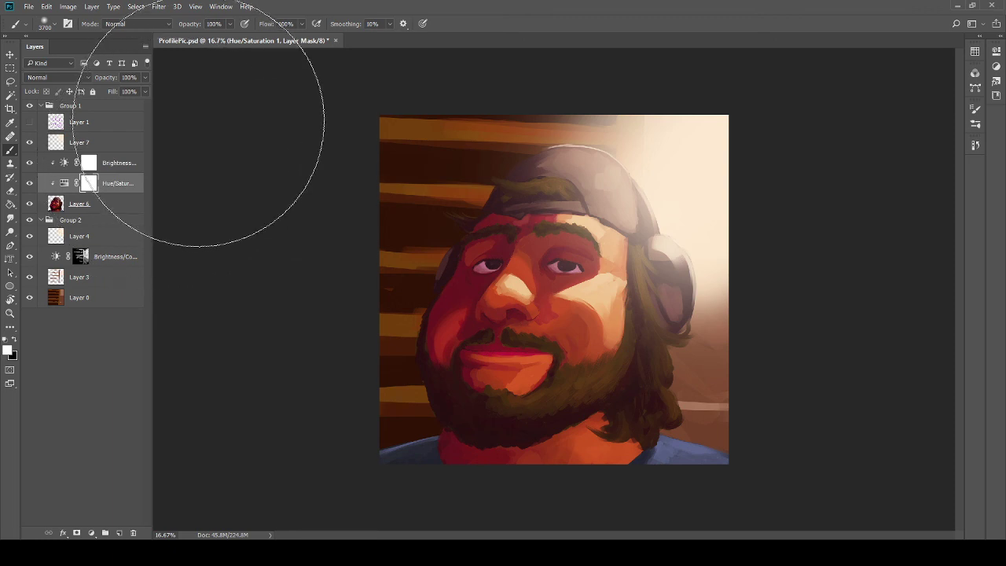
key("ctrl+z")
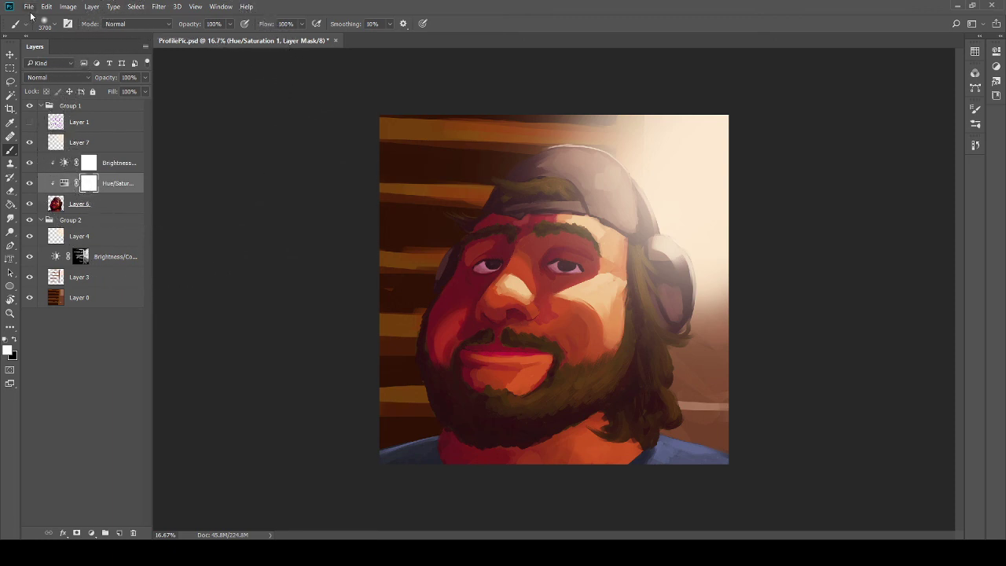
key("ctrl+s")
left_click(64, 184)
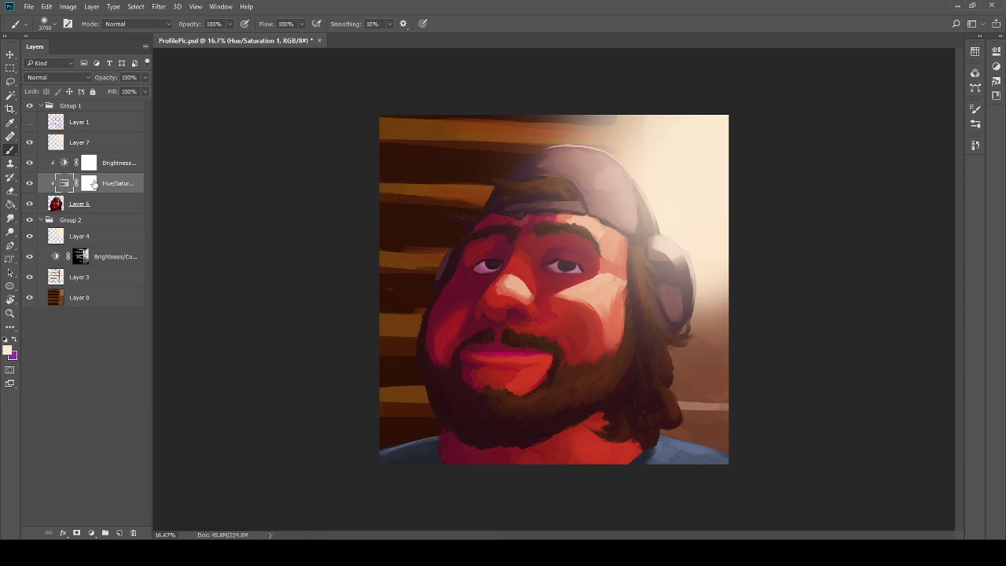
Step: Try to remove the hue shift from the beard by erasing the Hue/Saturation mask with a size 150 eraser
left_click(89, 184)
key("e")
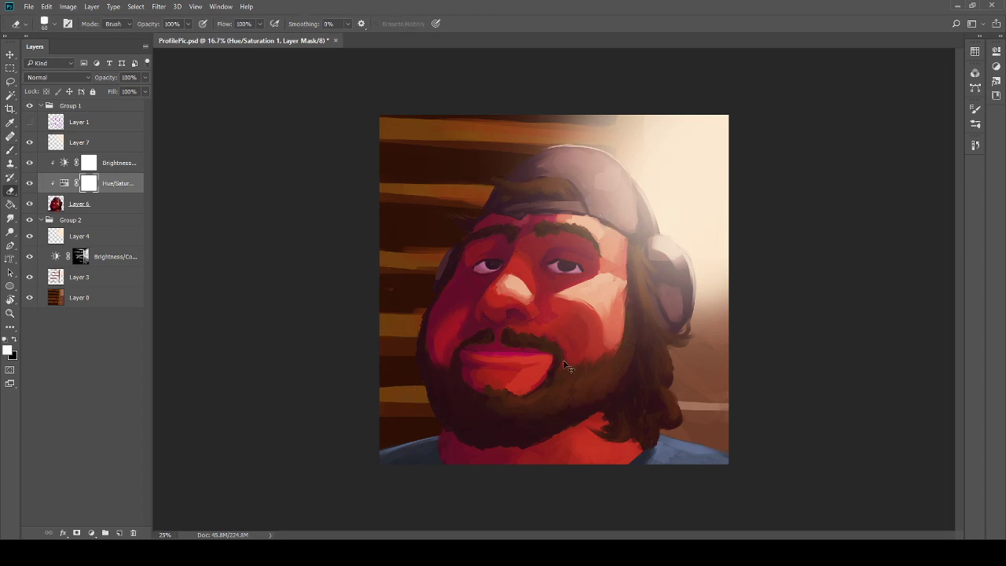
key("ctrl+plus")
key("ctrl+plus")
key("bracketright")
key("bracketright")
key("bracketright")
key("bracketright")
key("bracketright")
key("bracketright")
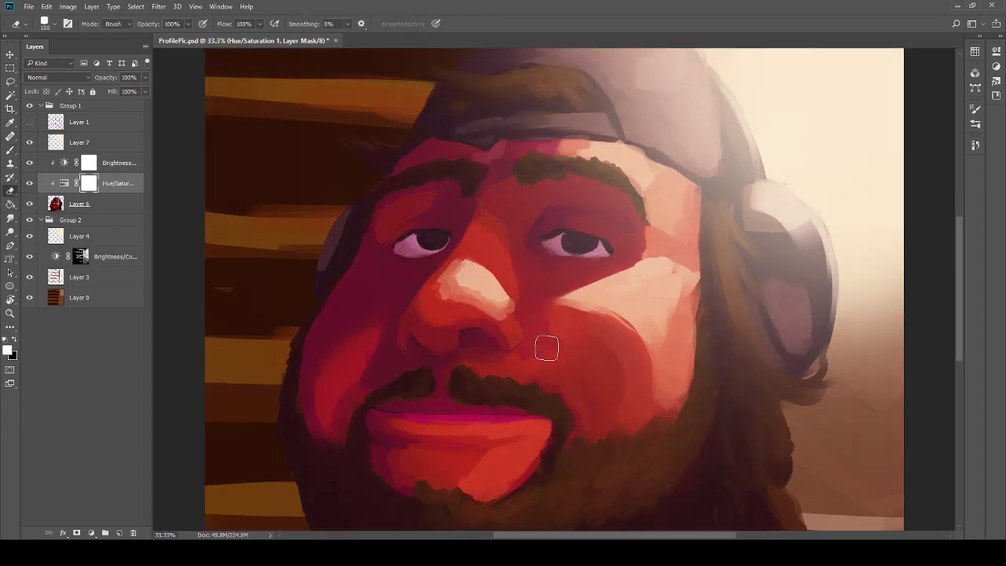
left_click_drag(539, 416, 526, 316)
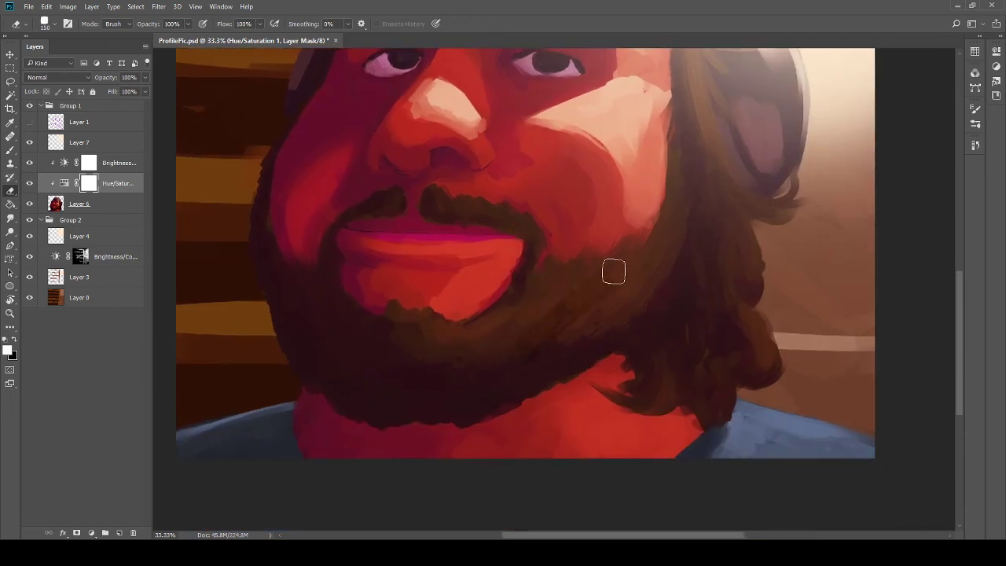
left_click_drag(626, 278, 687, 250)
key("ctrl+z")
mouse_move(584, 342)
left_mouse_down()
mouse_move(589, 322)
mouse_move(636, 288)
mouse_move(661, 236)
mouse_move(579, 278)
mouse_move(658, 214)
left_mouse_up()
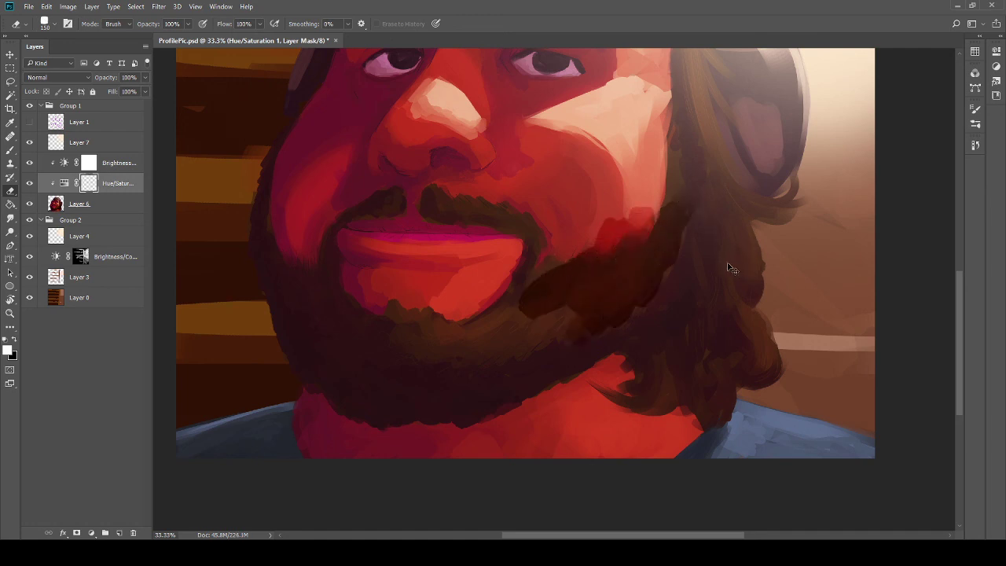
key("ctrl+z")
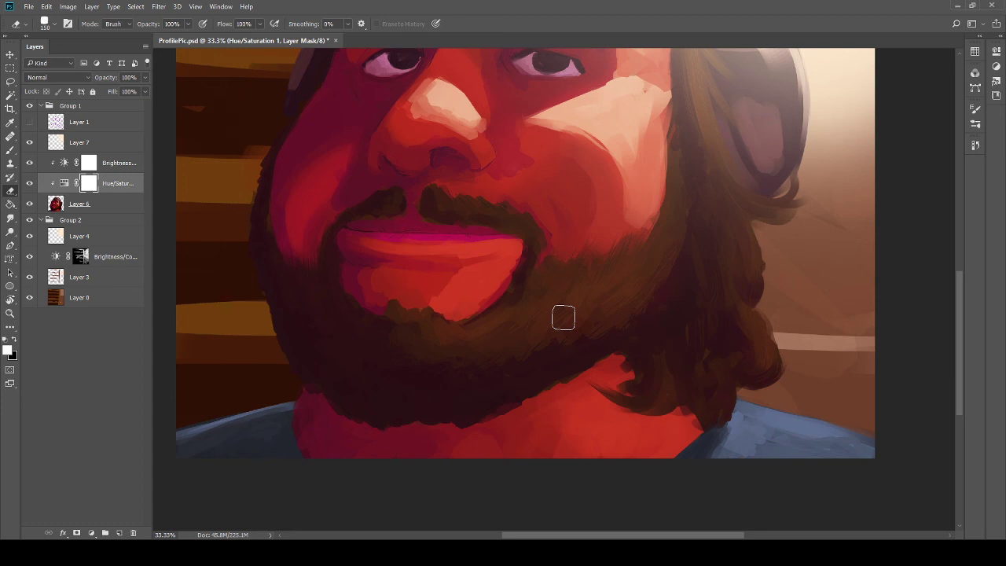
key("ctrl+minus")
key("ctrl+minus")
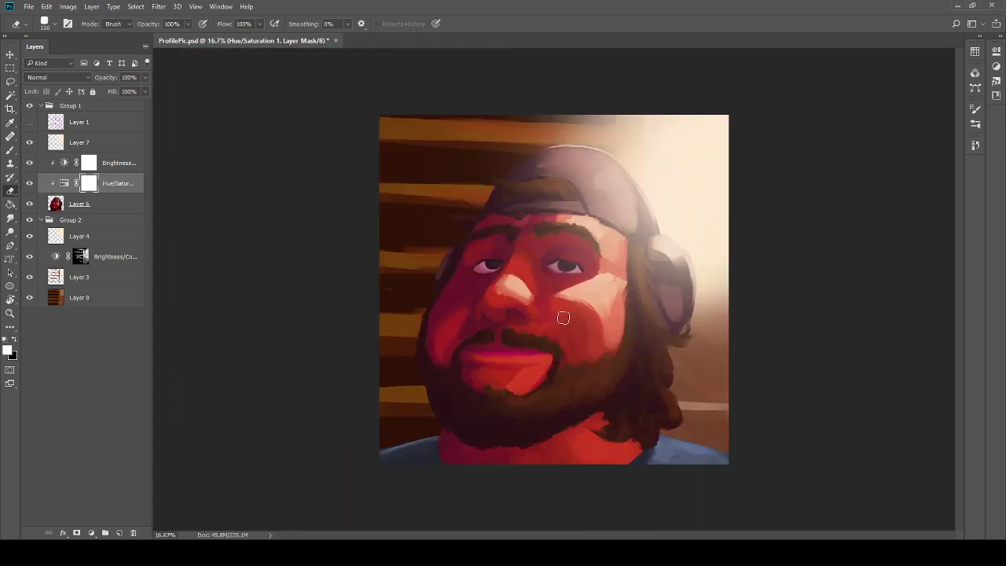
Step: Rebalance the portrait's clipped Hue/Saturation and Brightness/Contrast adjustments
left_click(64, 183)
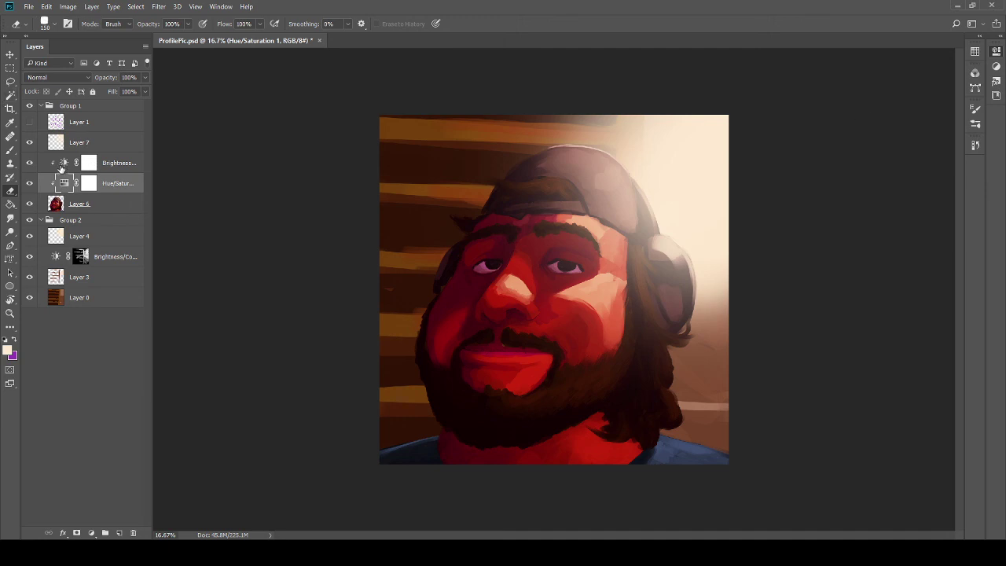
left_click(93, 166)
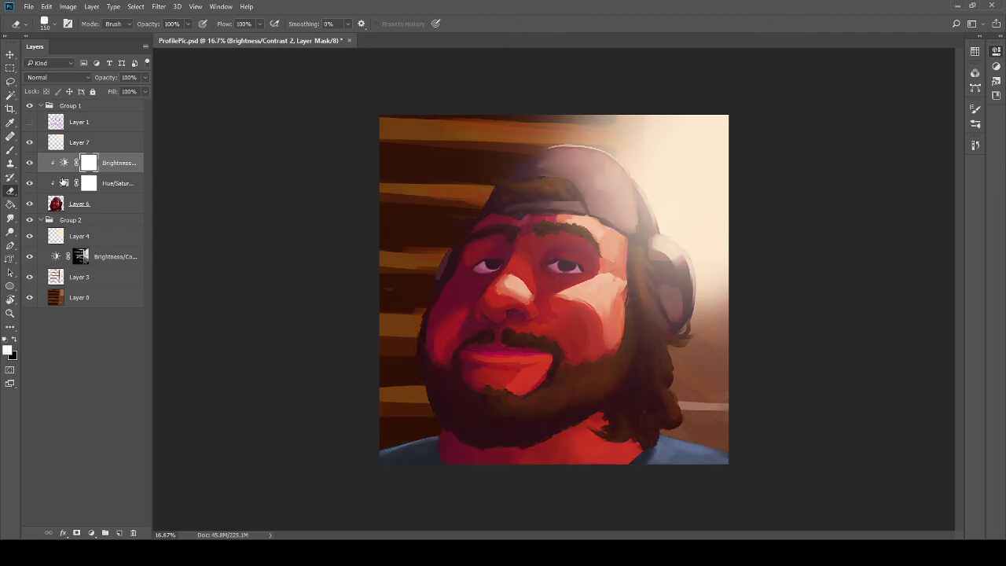
left_click(65, 184)
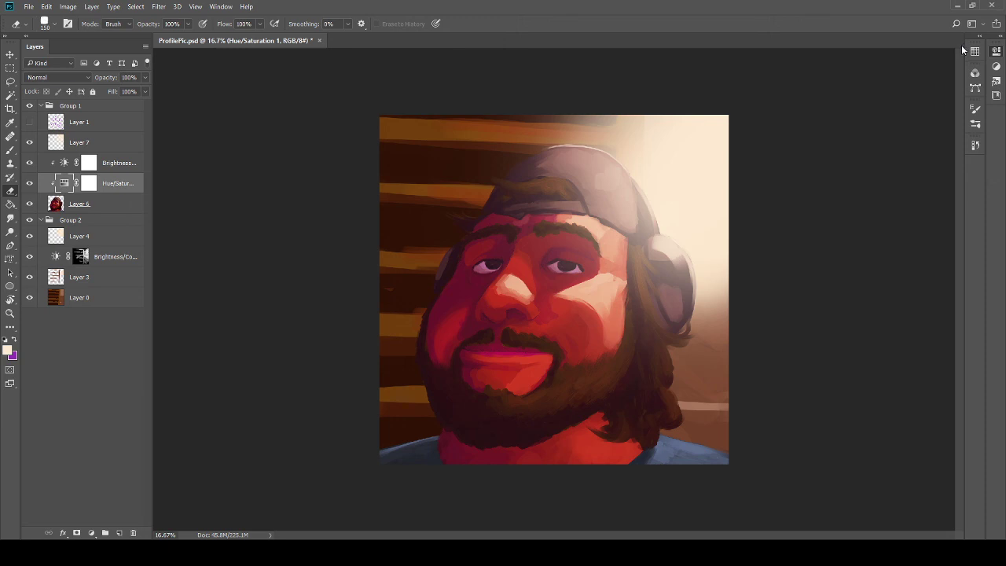
Step: Reduce the opacity of the glow on Layer 7 to 87% and save the document
left_click(77, 145)
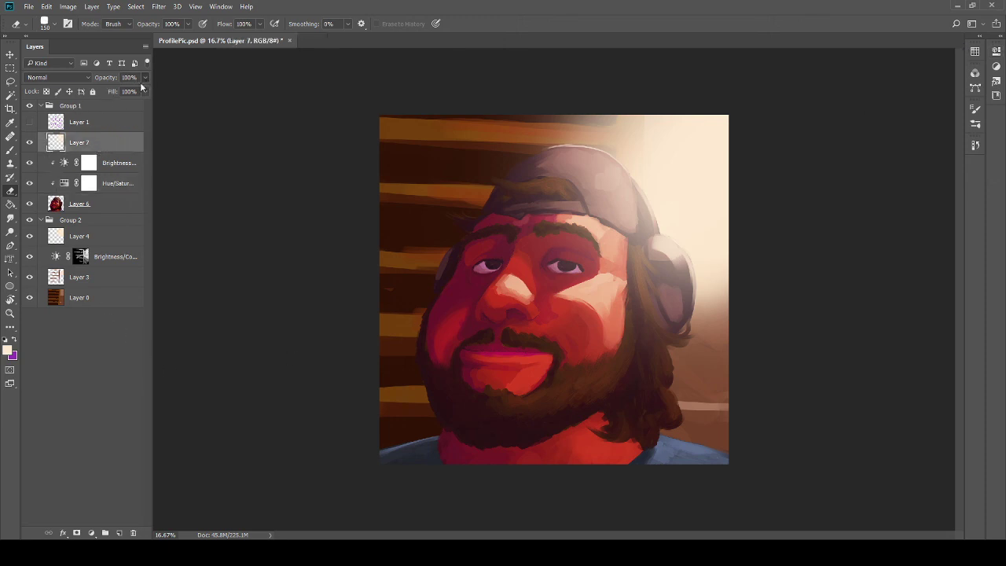
type("68")
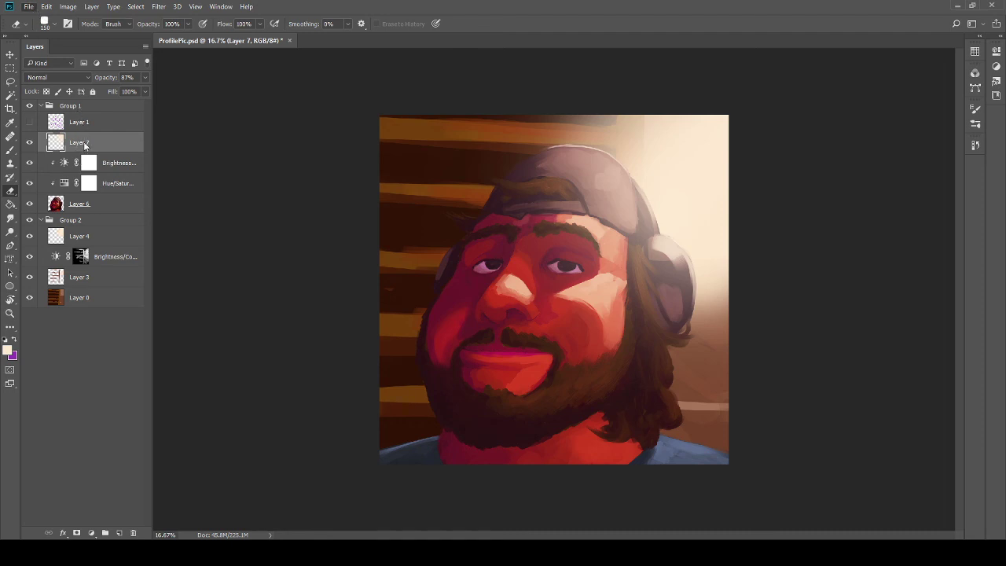
key("ctrl+s")
Step: Extend the canvas slightly beyond the painting on all four sides with the Crop tool, leaving a narrow transparent border
left_click(11, 109)
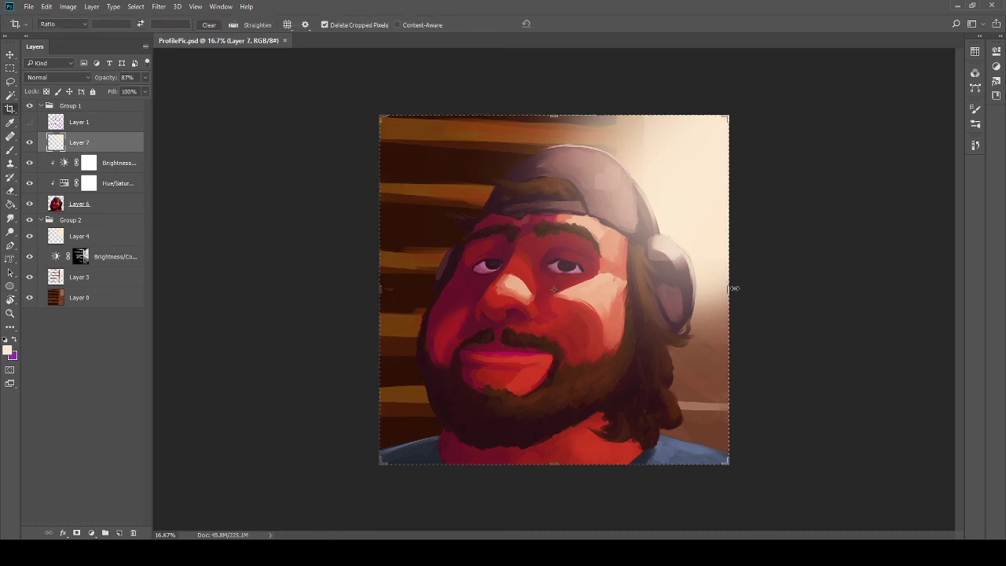
left_click_drag(734, 288, 740, 285)
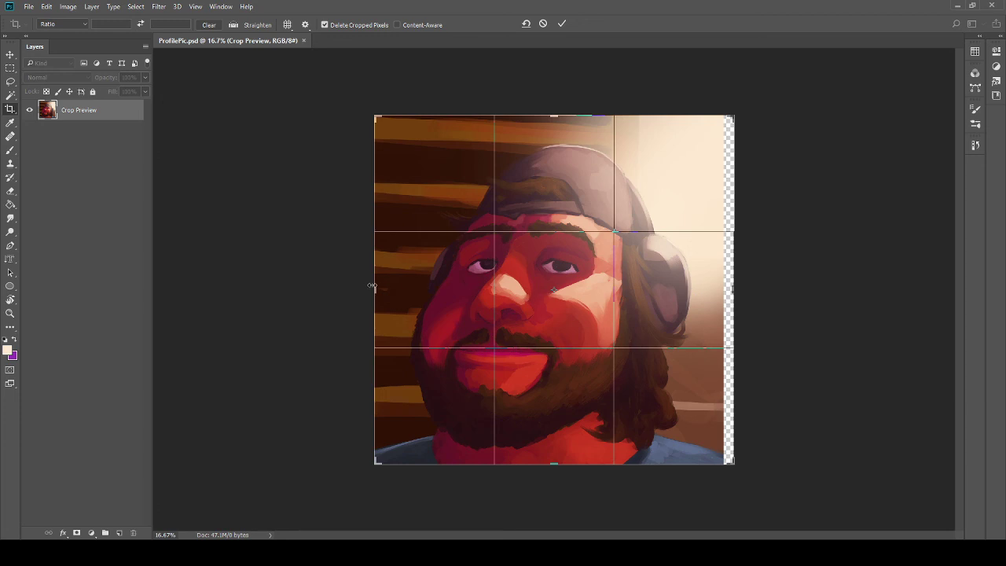
left_click_drag(371, 287, 367, 287)
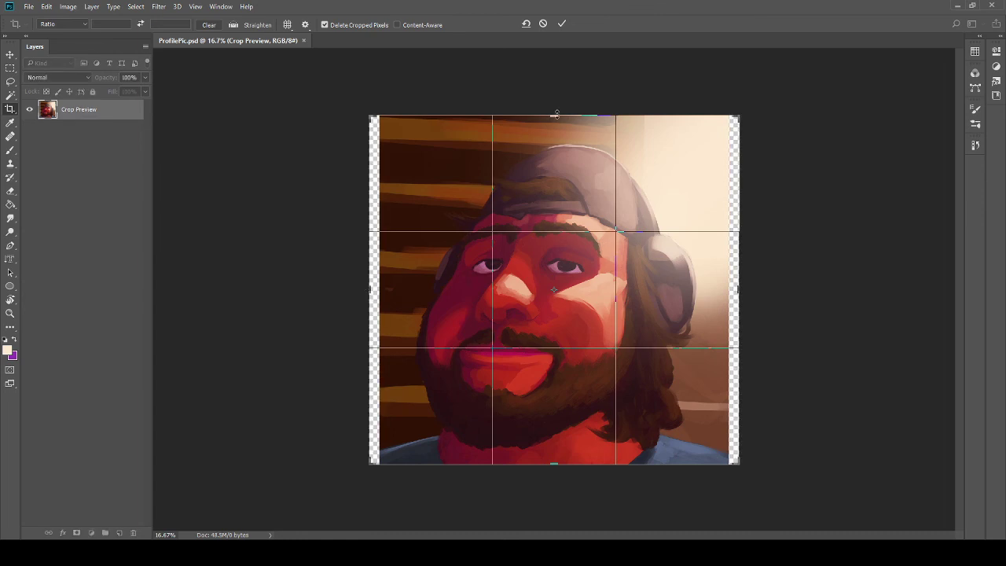
left_click_drag(557, 112, 555, 105)
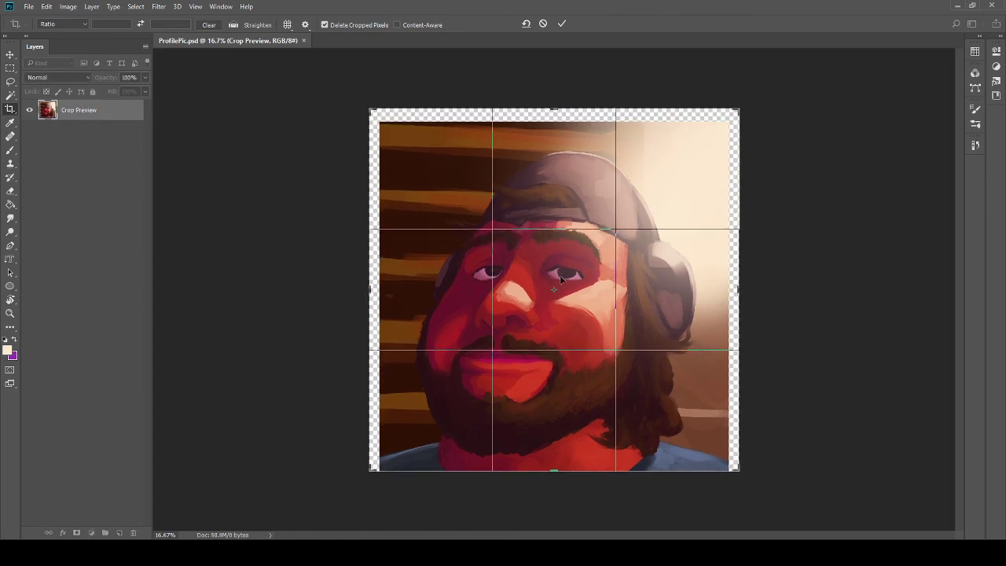
left_click_drag(559, 474, 559, 481)
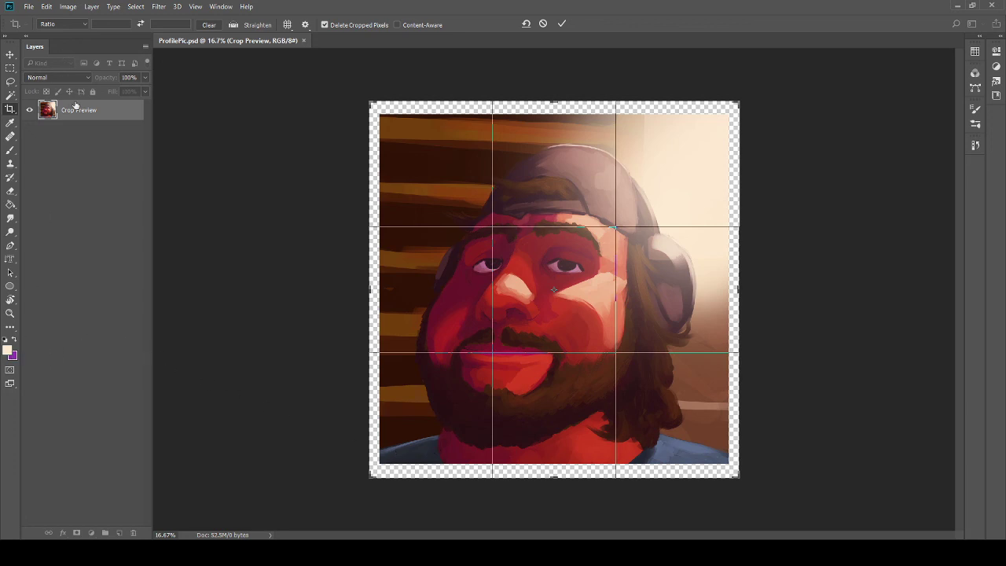
key("Return")
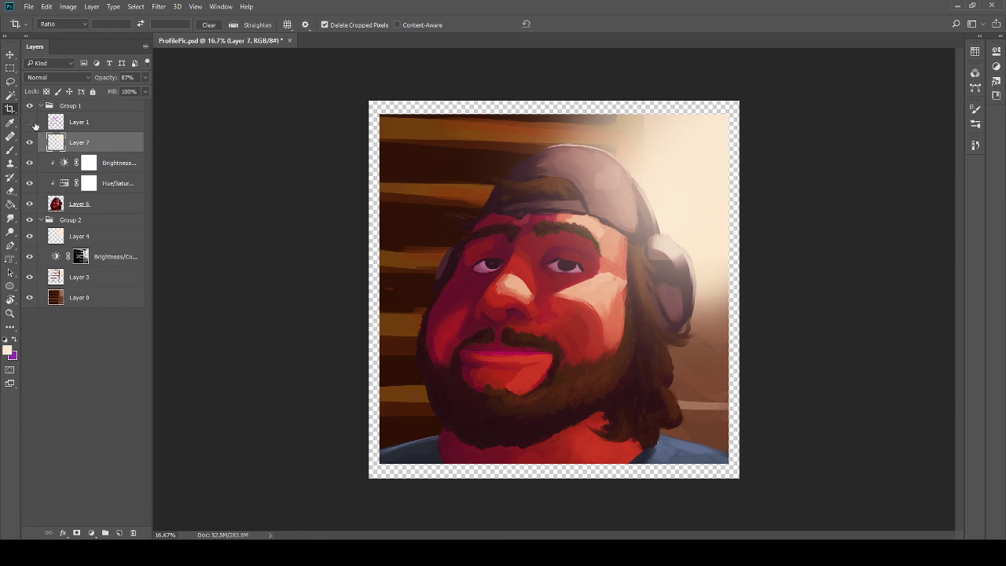
Step: Compare the portrait with and without the Layer 1 sketch and the clipped Brightness/Contrast and Hue/Saturation adjustments
left_click(31, 122)
left_click(30, 122)
left_click(32, 124)
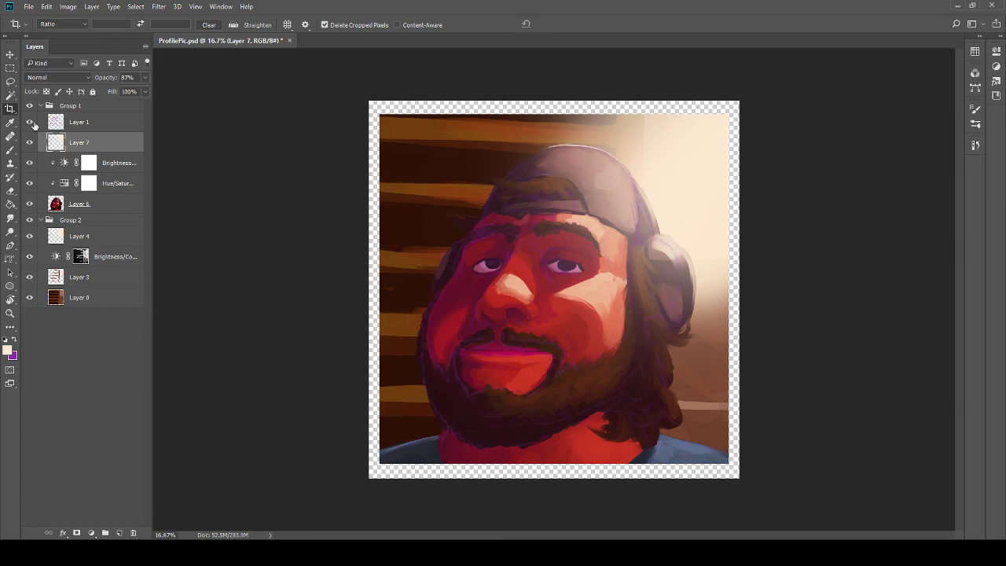
left_click(30, 163)
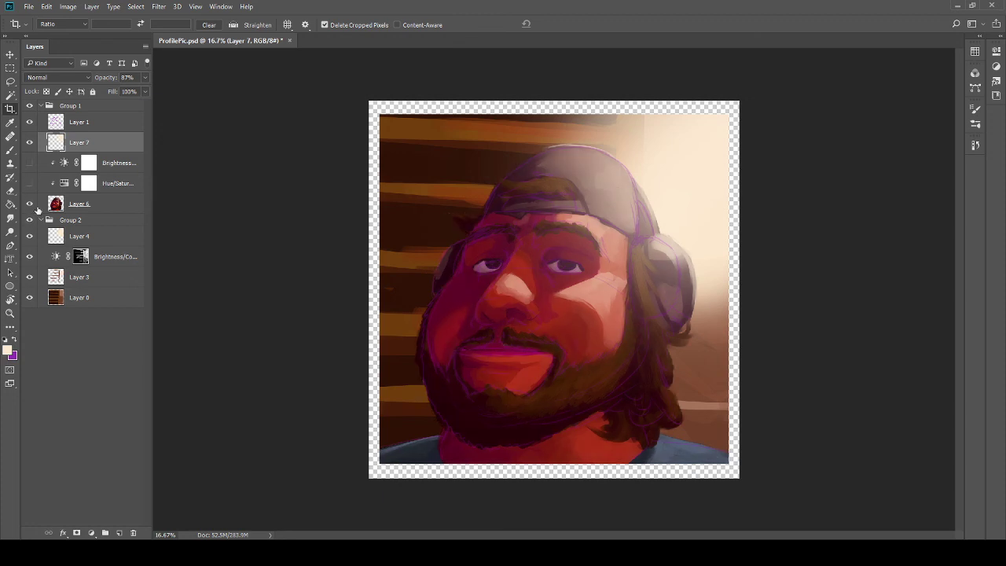
left_click(31, 182)
left_click(31, 163)
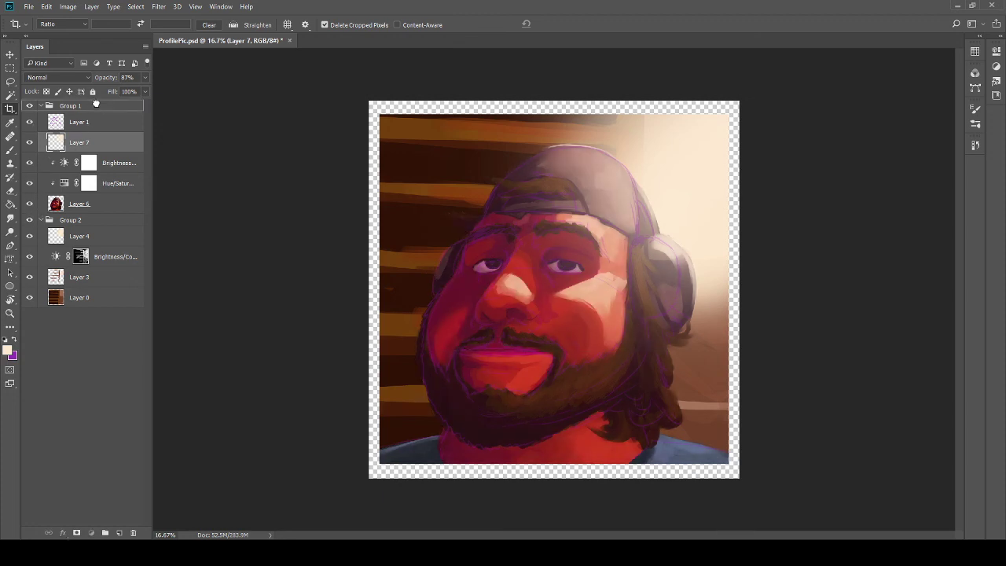
Step: Move the Layer 1 sketch above Group 1, hide the collapsed group and set the sketch's opacity to 100%
left_click_drag(75, 122, 75, 101)
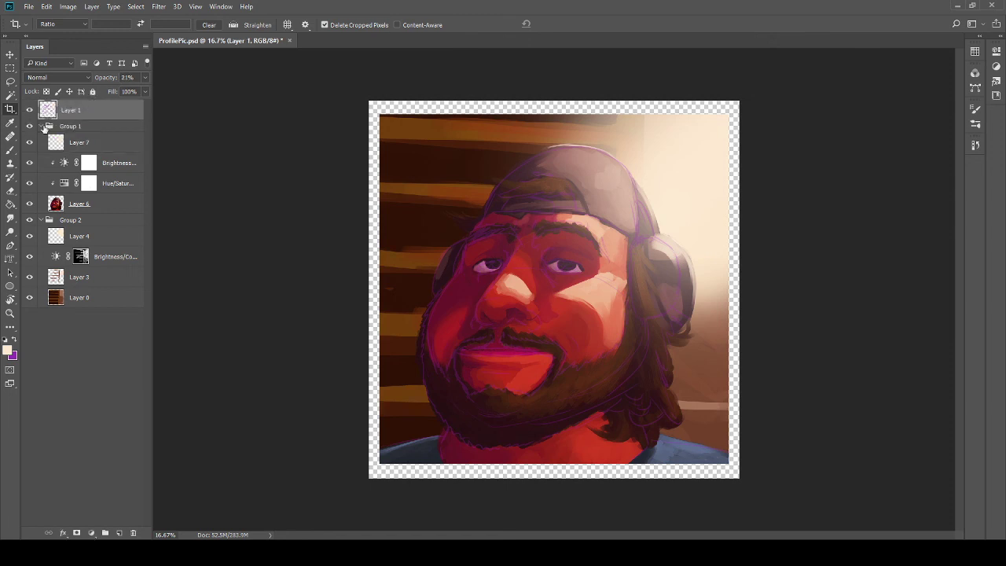
left_click(42, 127)
left_click(30, 127)
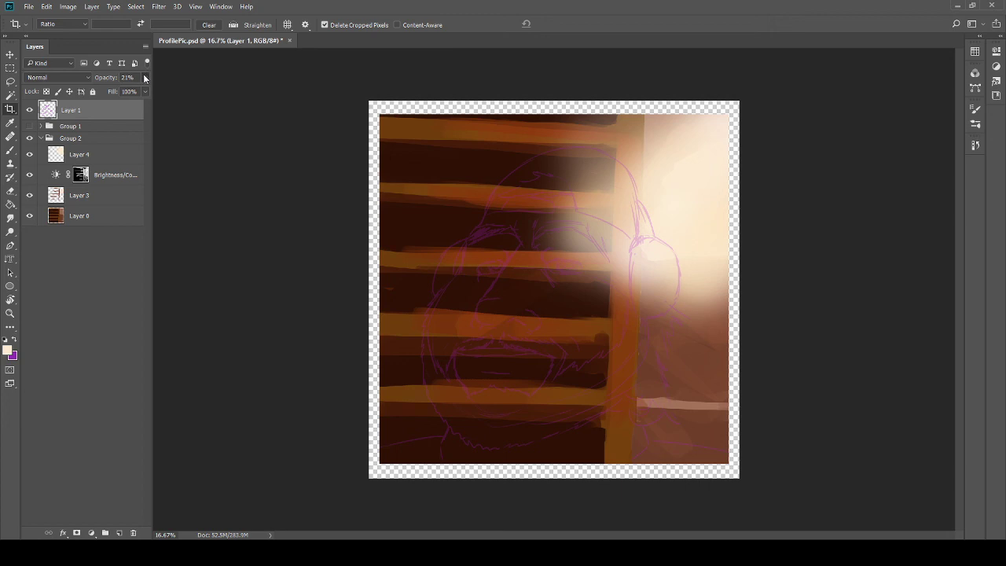
key("0")
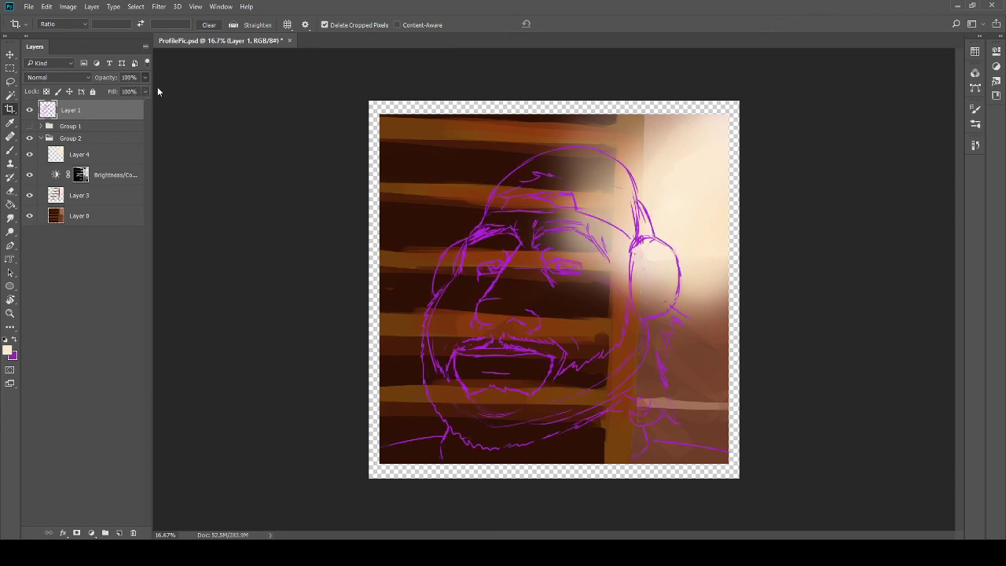
Step: Compare the line sketch with the finished painting by toggling Layer 1 and Group 1, leaving only the sketch hidden
left_click(30, 127)
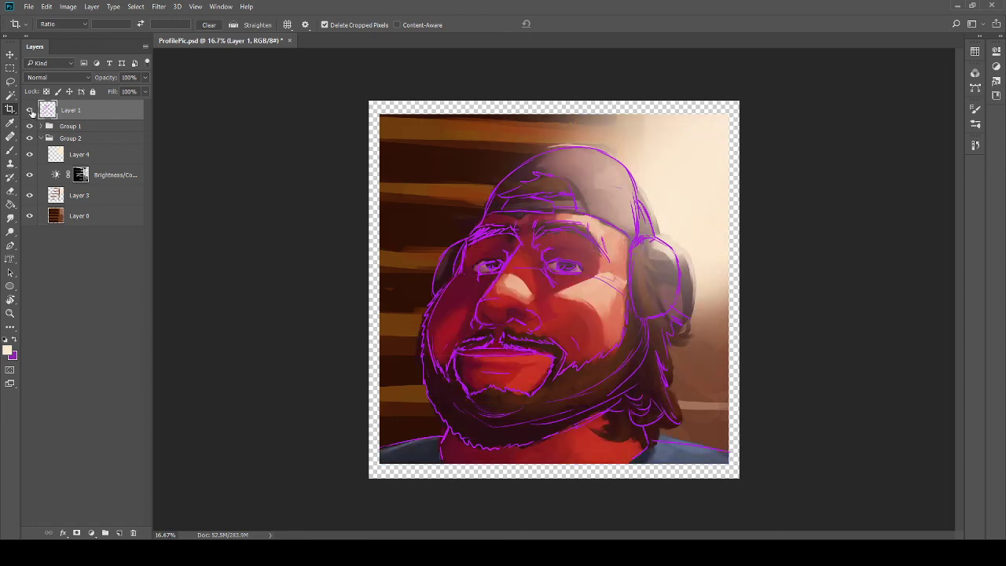
left_click(30, 111)
left_click(29, 110)
left_click(27, 126)
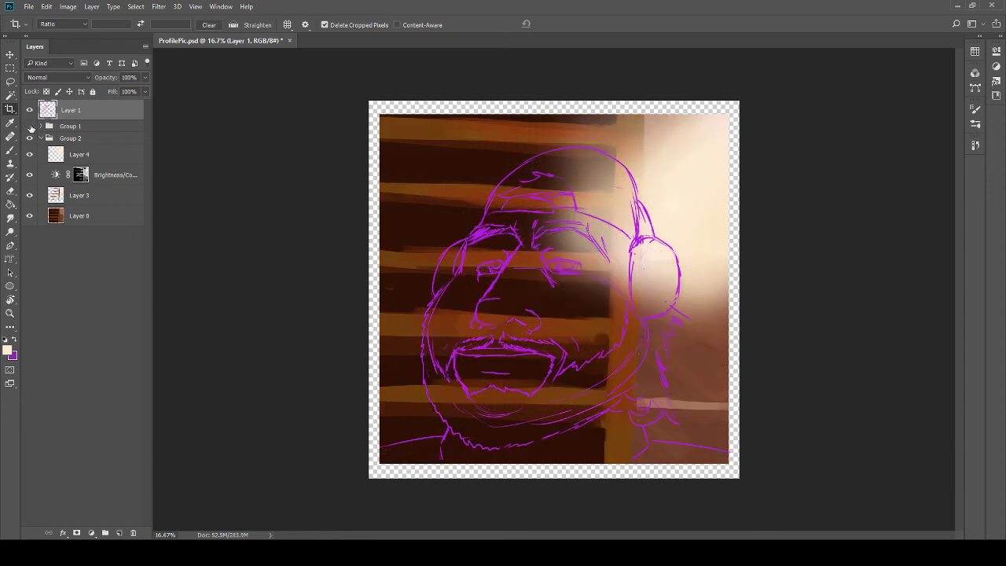
left_click(30, 126)
left_click(30, 112)
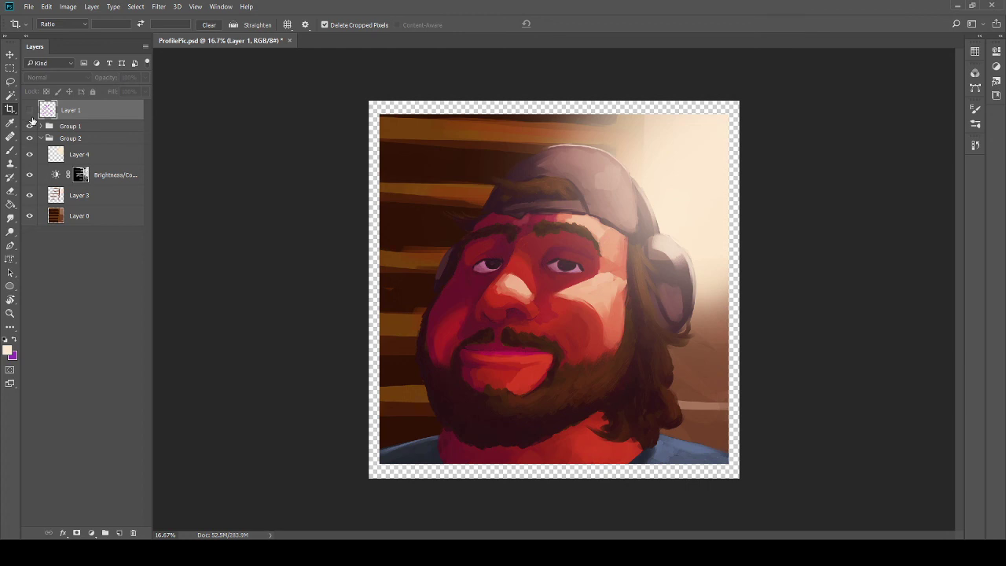
left_click(30, 110)
left_click(30, 126)
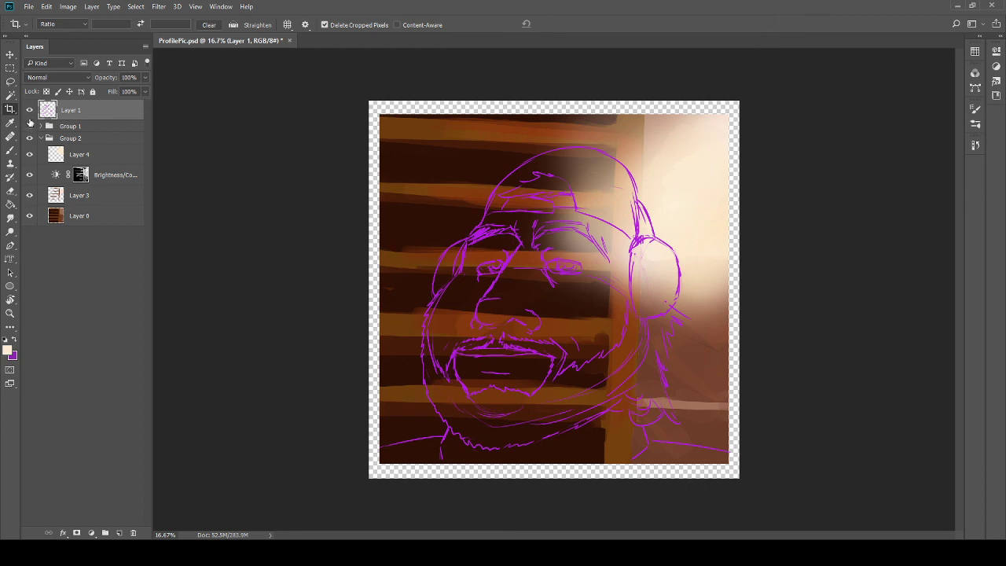
left_click(30, 111)
left_click(30, 111)
left_click(30, 125)
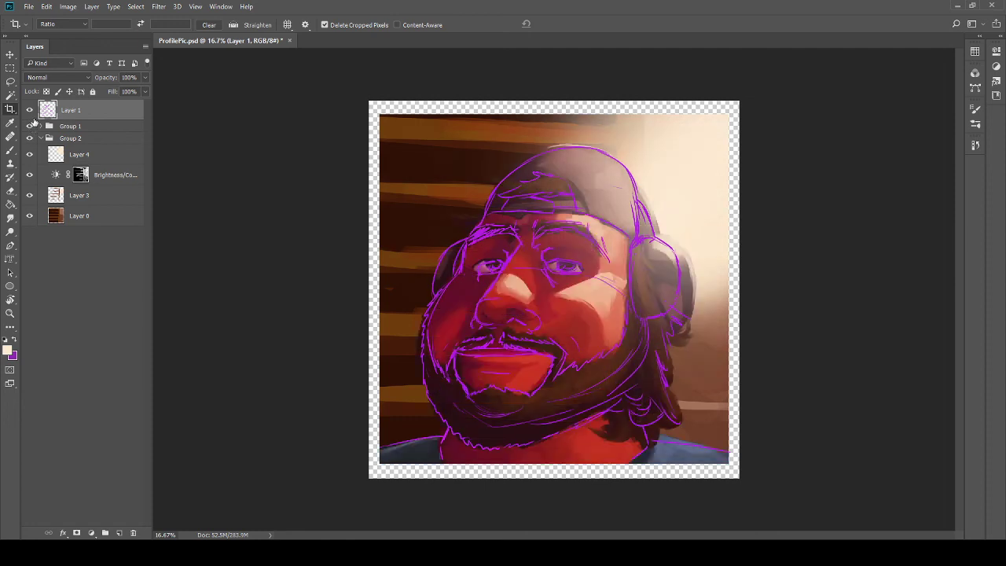
left_click(30, 111)
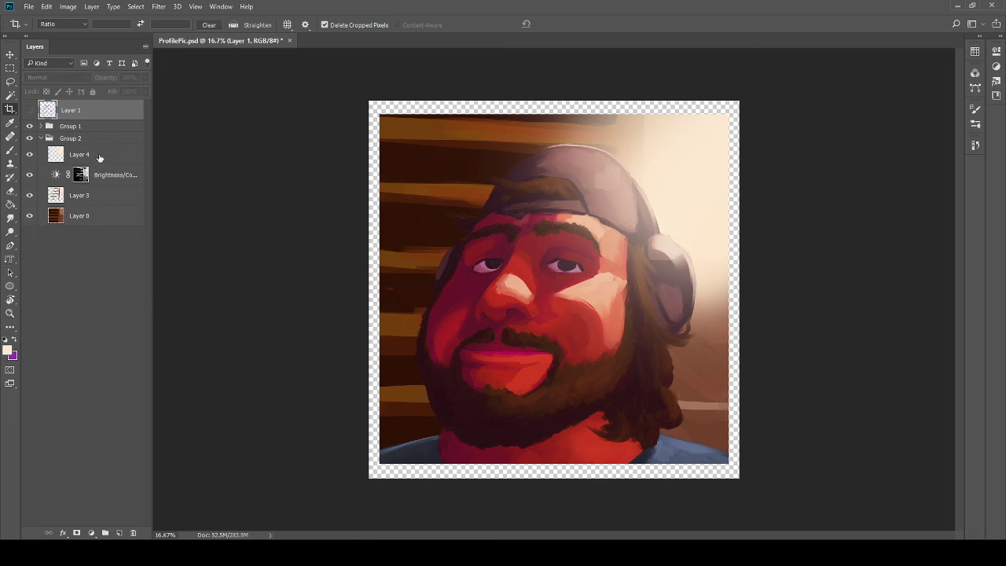
Step: Merge Group 1, Group 2 and all the background layers down to Layer 0 into a single layer
left_click(77, 139)
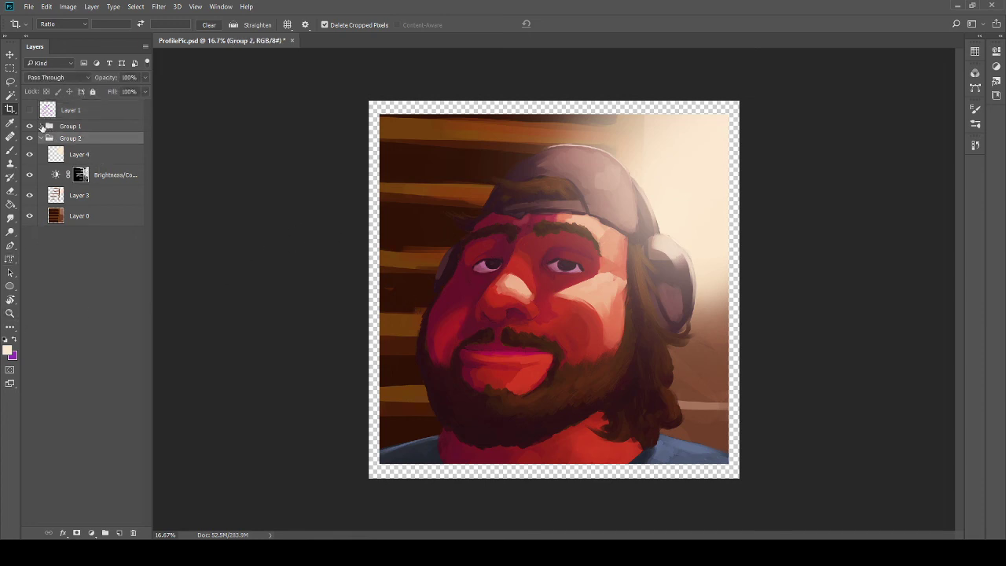
left_click(70, 112)
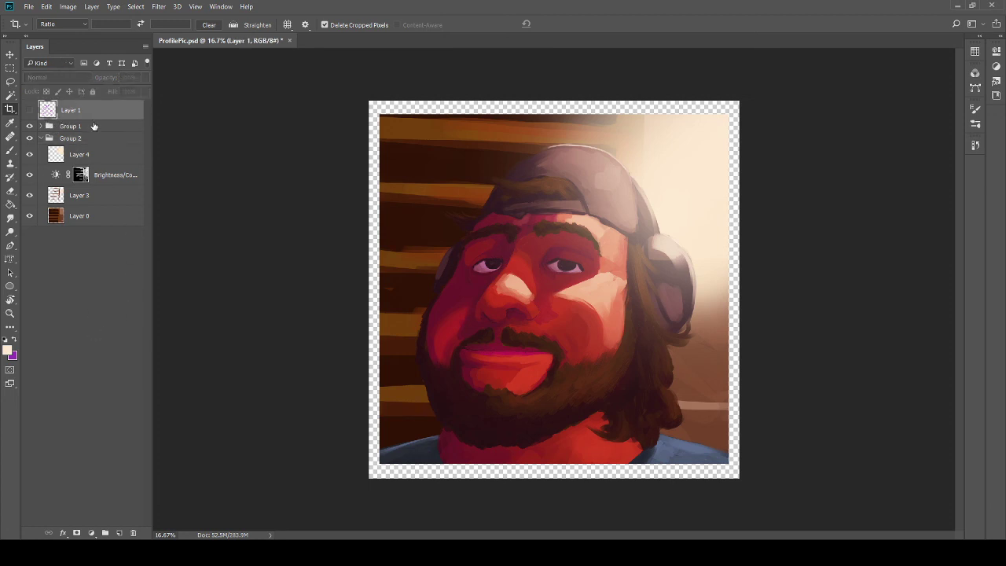
left_click(93, 126)
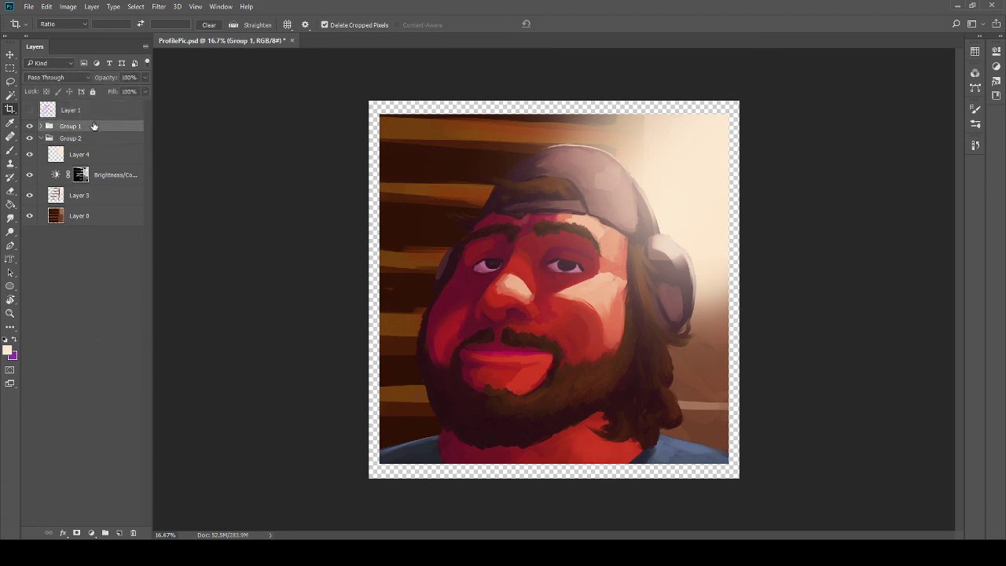
left_click(93, 225, "shift")
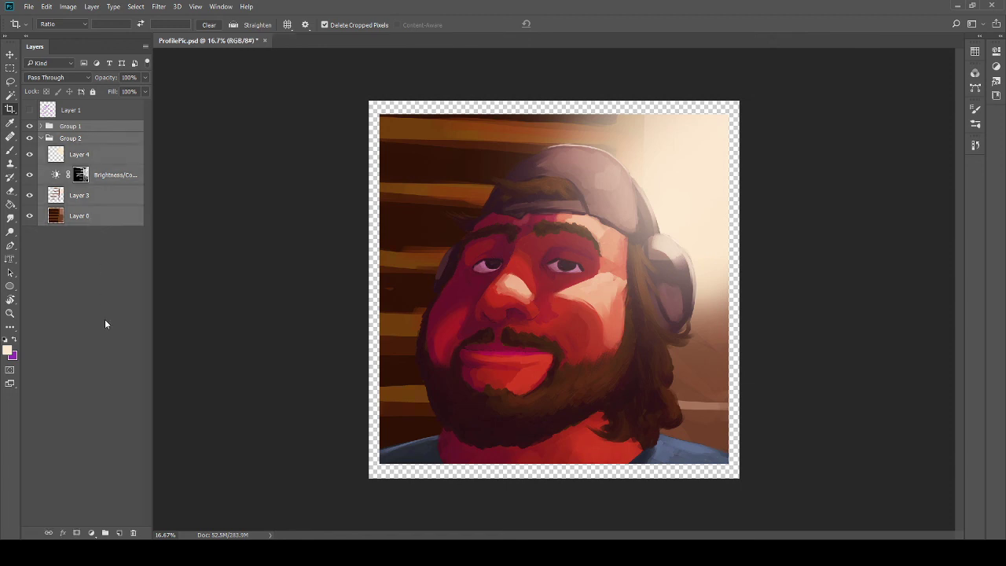
key("ctrl+e")
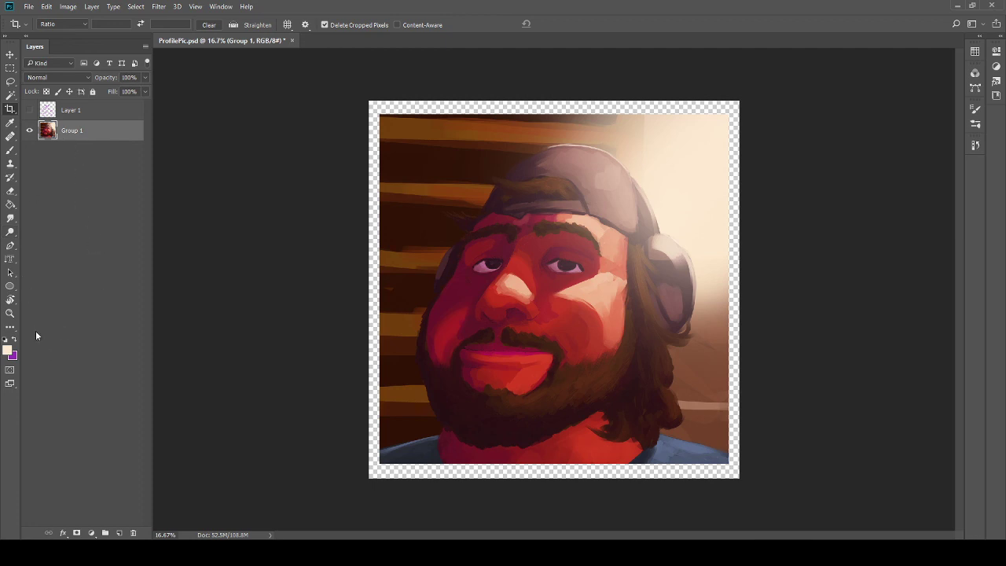
Step: Add a new layer beneath the merged painting and fill it with black to back the transparent border
left_click(118, 533)
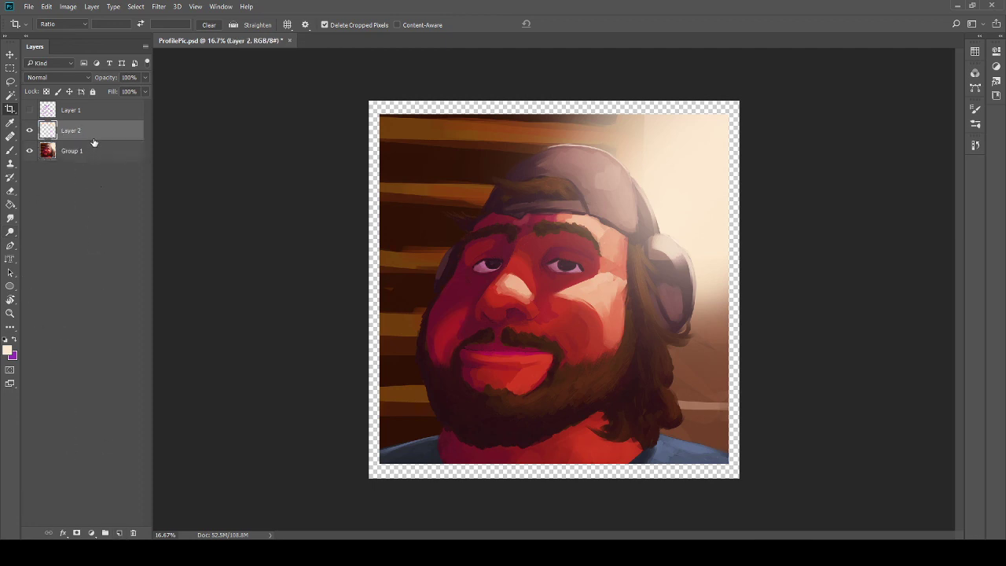
left_click_drag(95, 141, 92, 168)
key("g")
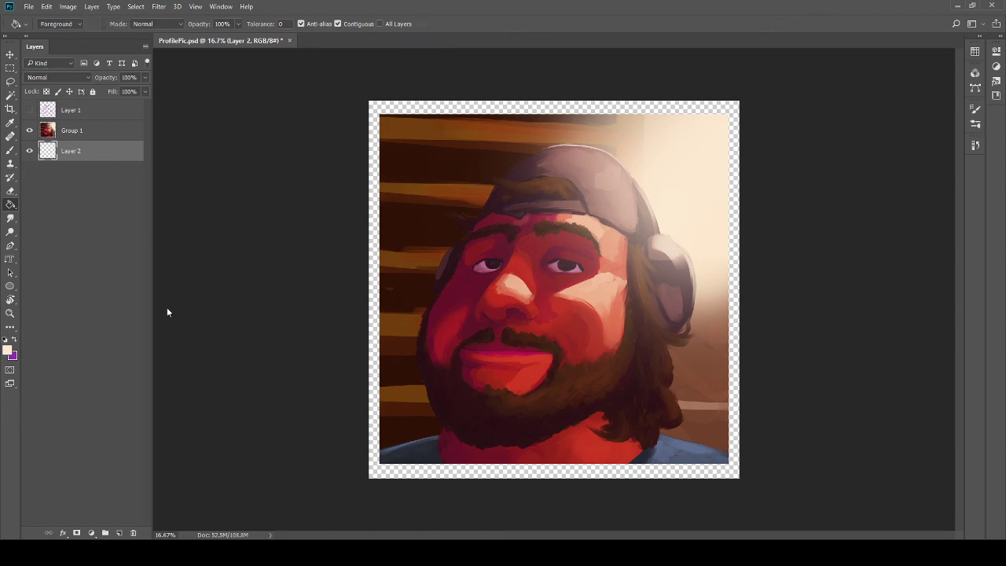
left_click(705, 187)
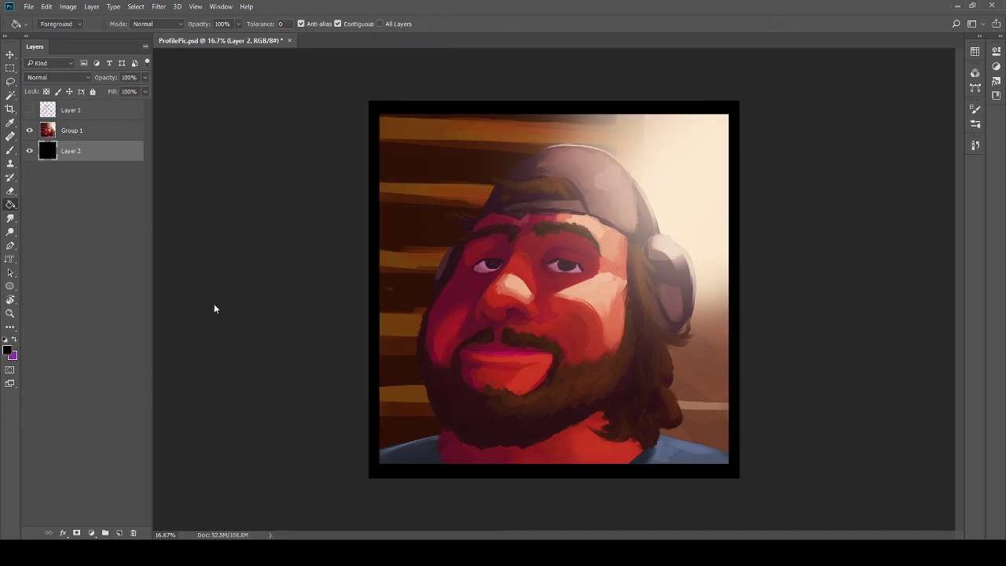
Step: With the Crop tool, trim the black border off the top and left of the canvas up to the painting's edges
left_click(72, 131)
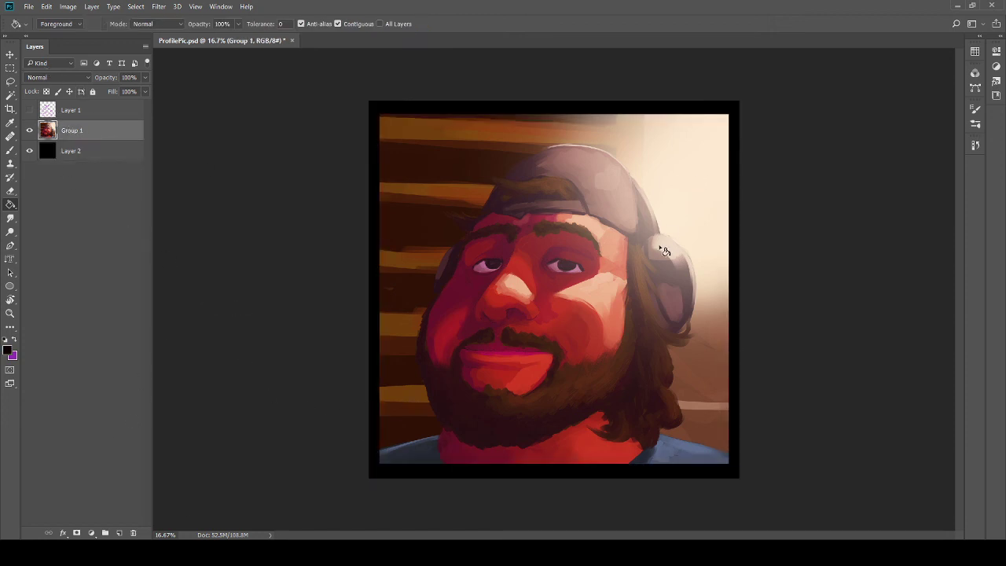
key("ctrl+plus")
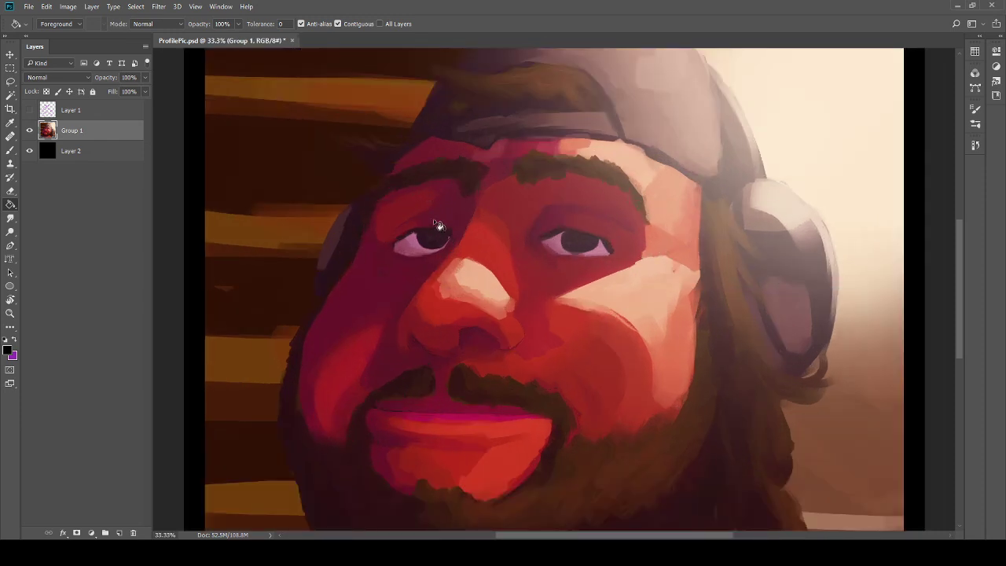
key("e")
scroll(442, 213, "up", 5)
scroll(442, 213, "left", 5)
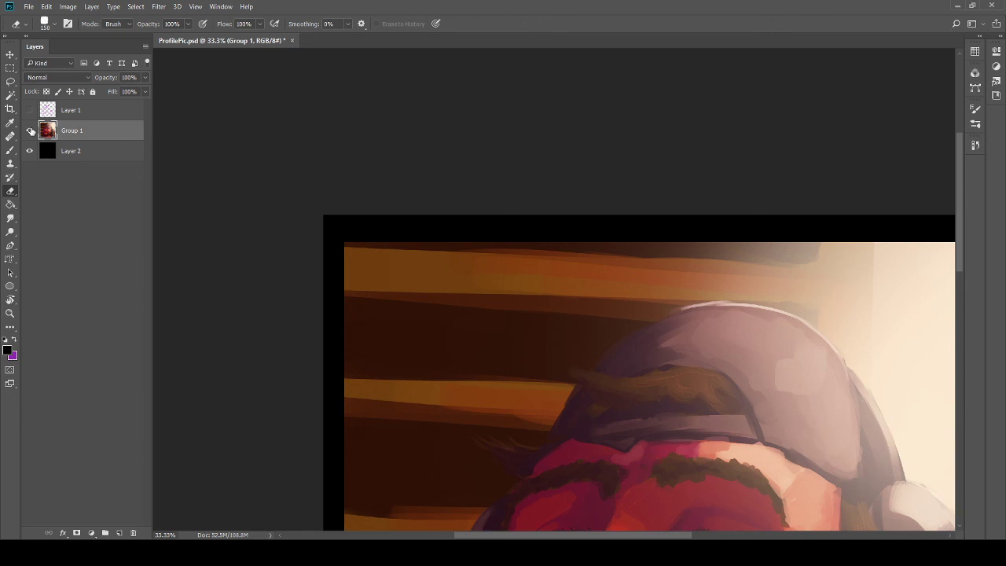
left_click(11, 109)
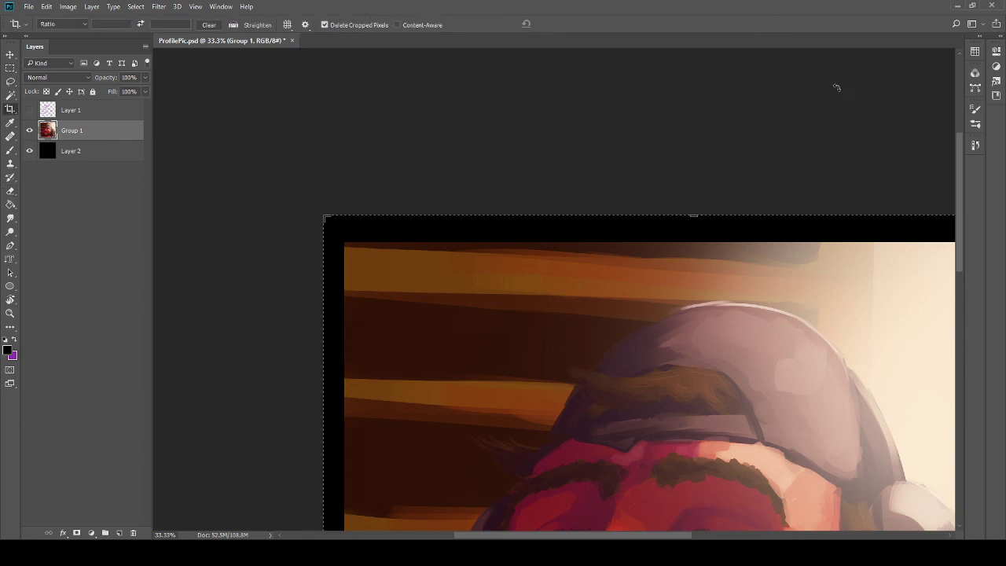
left_click_drag(702, 212, 699, 226)
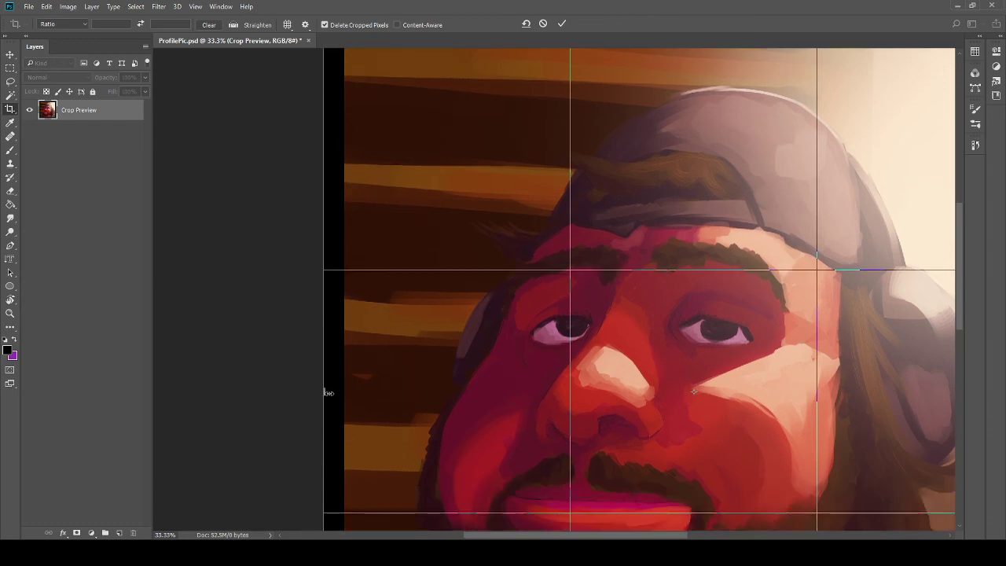
left_click_drag(329, 393, 338, 391)
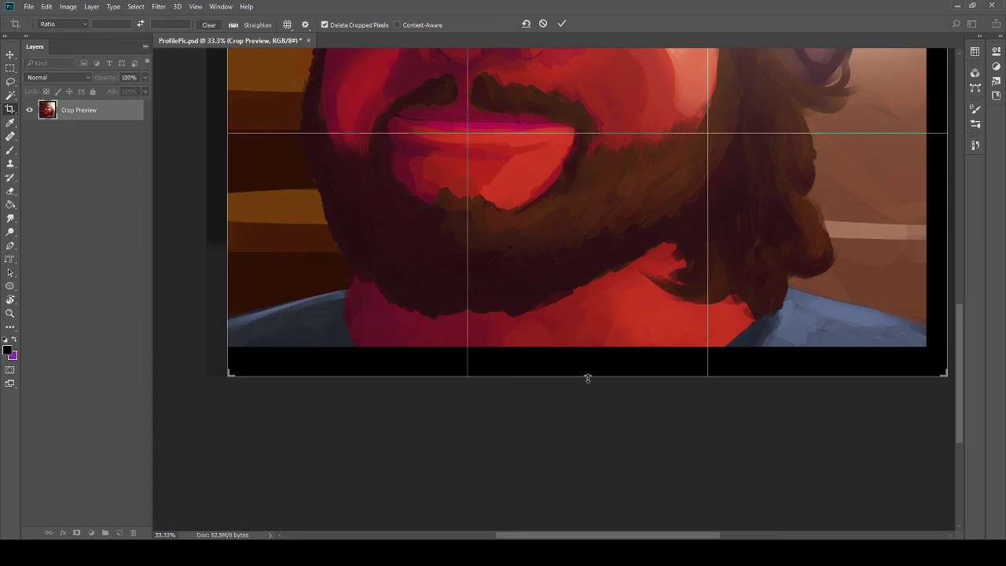
Step: Trim the black border off the bottom and right of the painting and apply the crop
left_click_drag(588, 376, 588, 362)
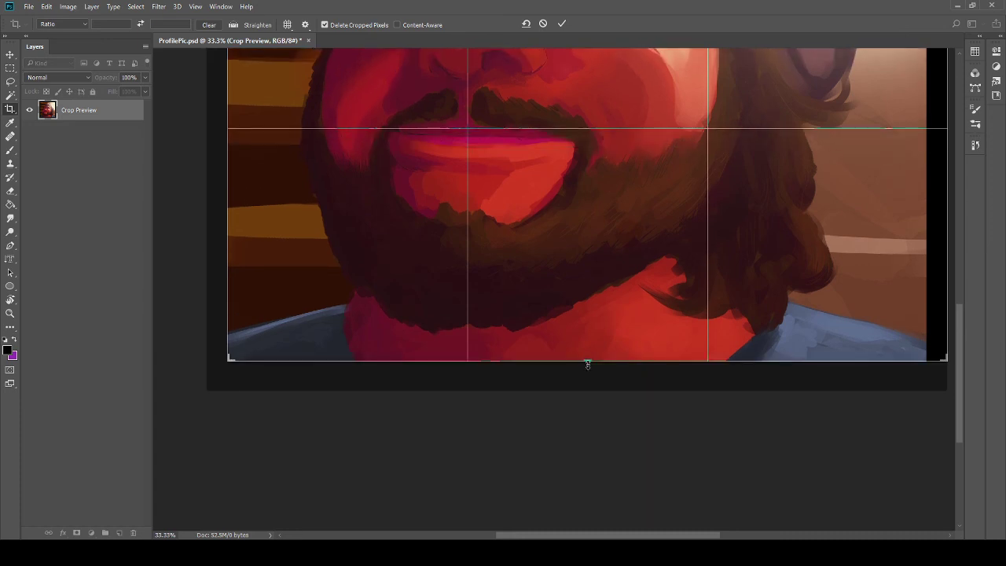
left_click_drag(686, 332, 506, 378)
left_click_drag(681, 228, 643, 426)
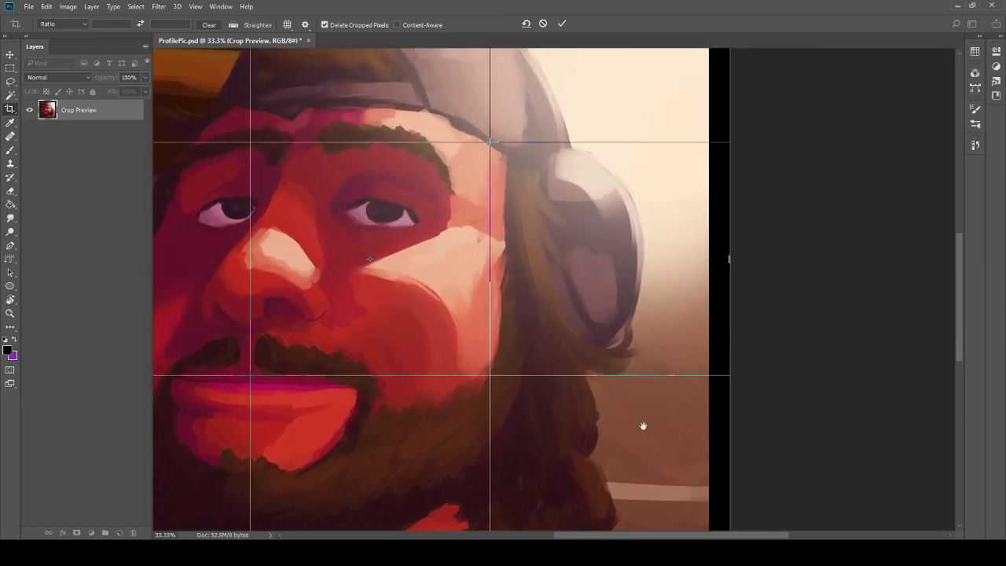
left_click_drag(729, 260, 723, 260)
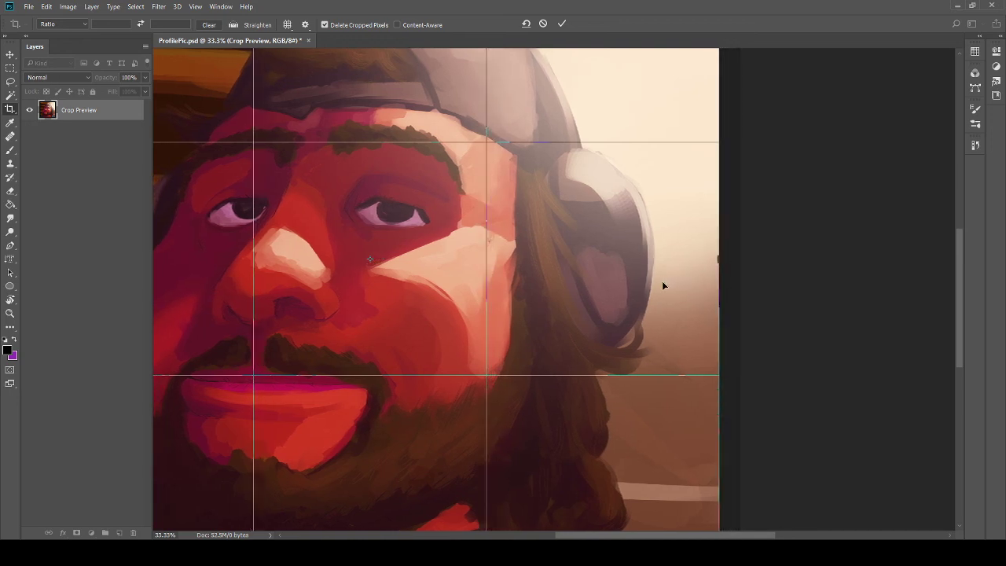
key("Return")
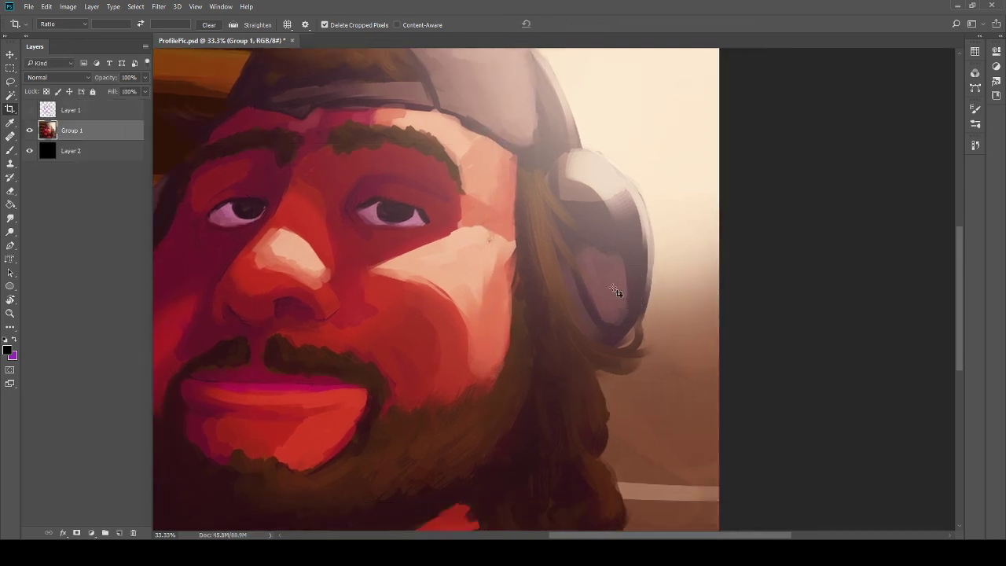
key("ctrl+minus")
key("ctrl+minus")
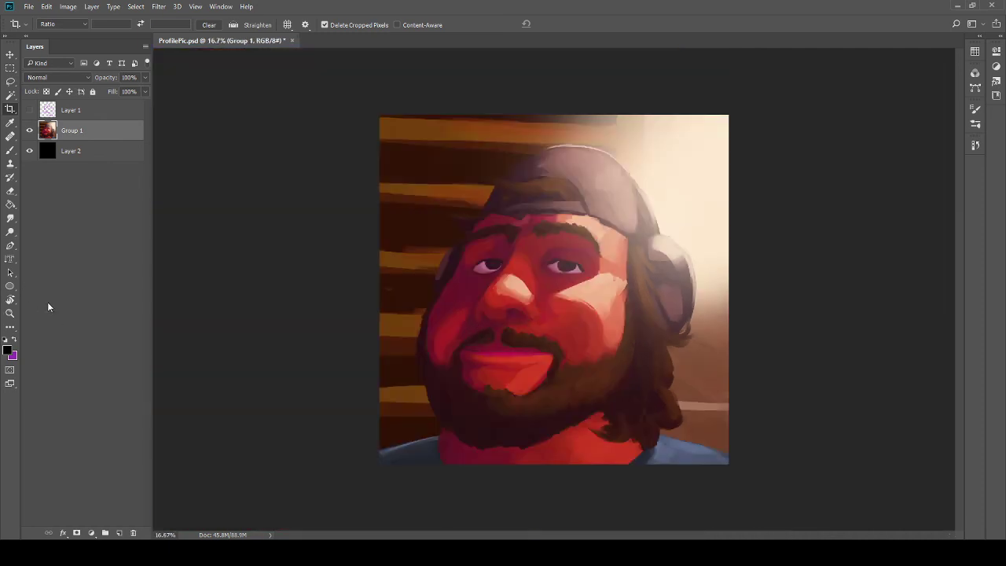
Step: Hide the Group 1 painting and add a new layer directly above the black Layer 2
left_click(29, 130)
left_click(44, 154)
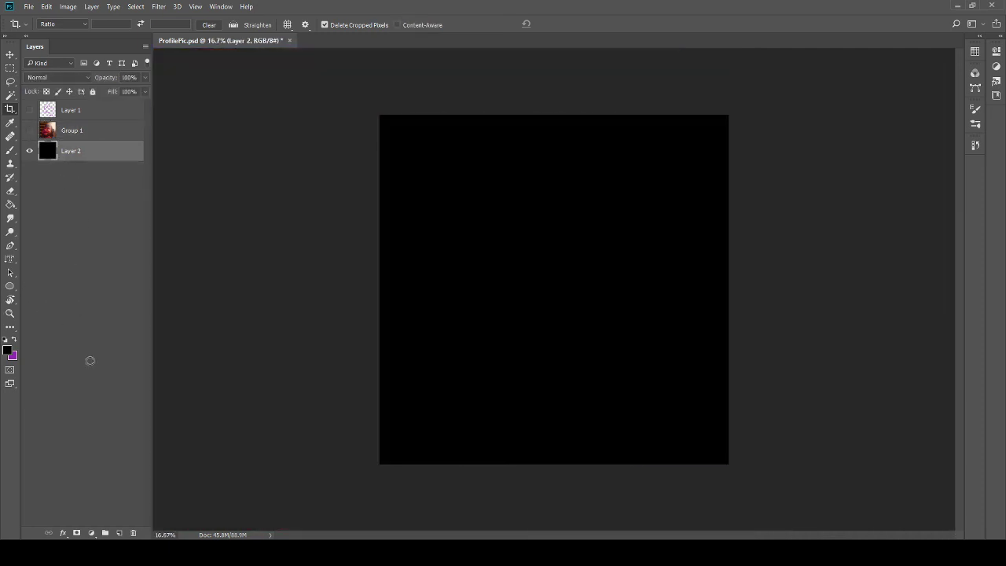
left_click(119, 534)
Step: Make purple the foreground colour and set up a hard, rough-edged brush at size 175
key("x")
key("b")
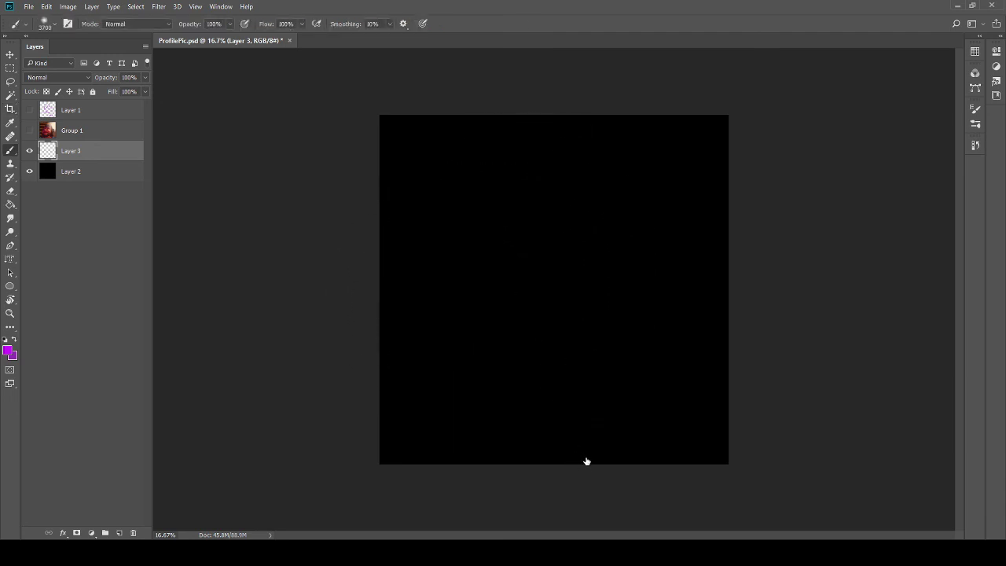
key("shift+bracketright")
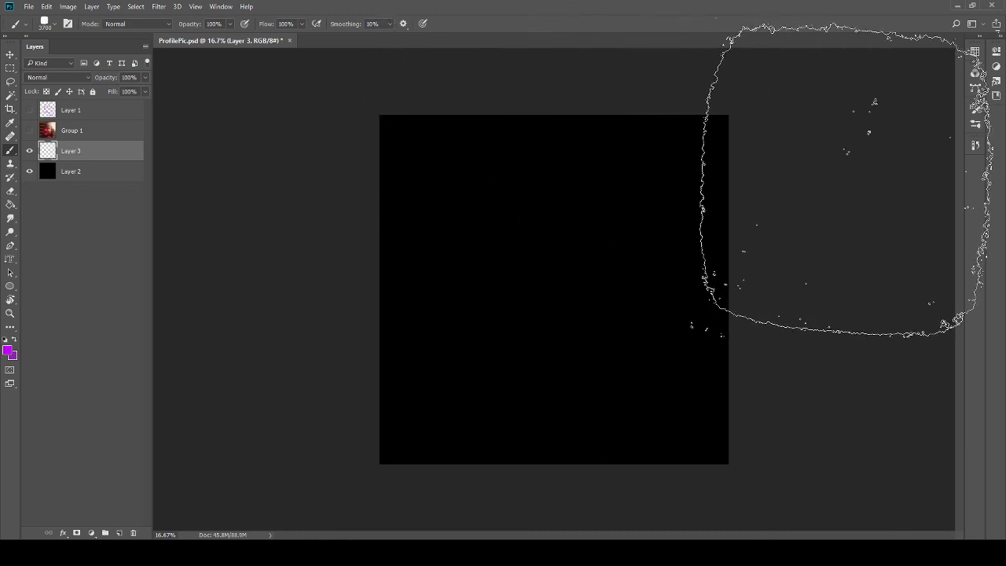
left_click_drag(842, 178, 828, 205)
key("ctrl+z")
key("bracketleft")
key("bracketleft")
key("bracketleft")
key("bracketleft")
key("bracketleft")
key("bracketleft")
key("bracketleft")
key("bracketleft")
key("bracketleft")
key("bracketleft")
key("bracketleft")
key("bracketleft")
key("bracketleft")
key("bracketleft")
key("bracketleft")
key("bracketleft")
key("bracketleft")
key("bracketleft")
key("bracketleft")
key("bracketleft")
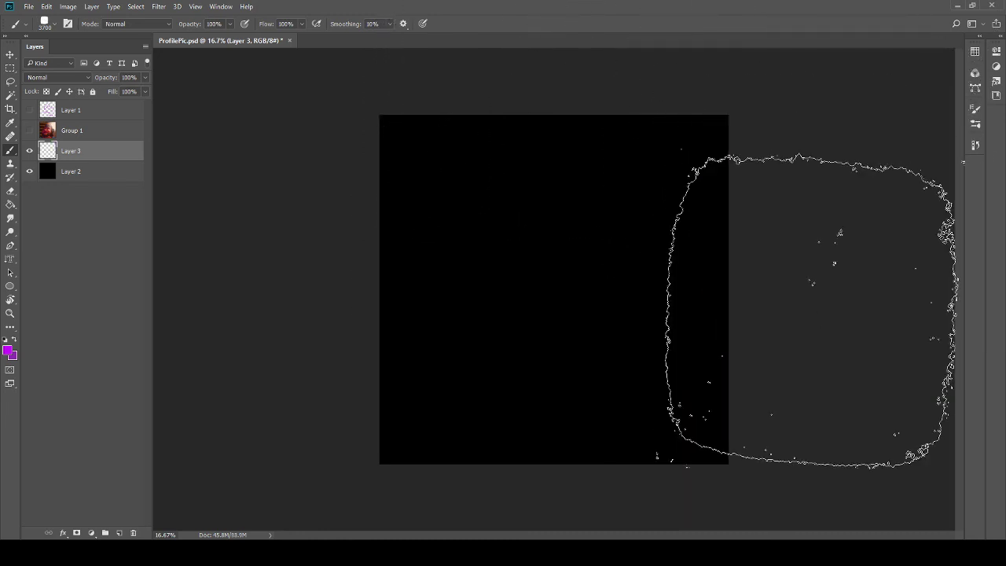
key("bracketleft")
key("bracketleft")
key("bracketleft")
key("bracketleft")
key("bracketleft")
key("bracketleft")
key("bracketleft")
key("bracketleft")
key("bracketleft")
key("bracketleft")
key("bracketleft")
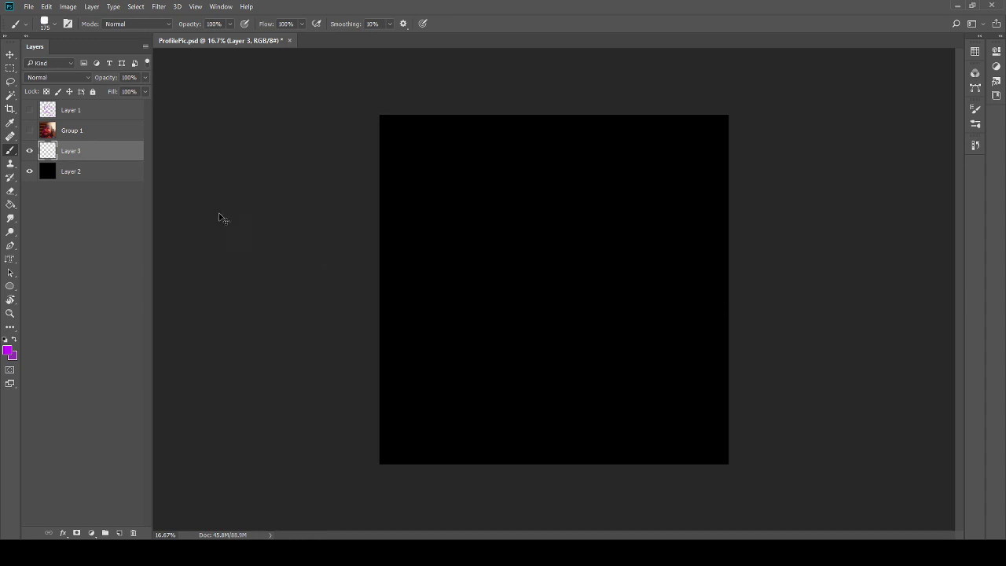
Step: Show the rulers and place vertical guides just inside the left and right edges of the canvas
key("ctrl+r")
left_click_drag(159, 207, 395, 245)
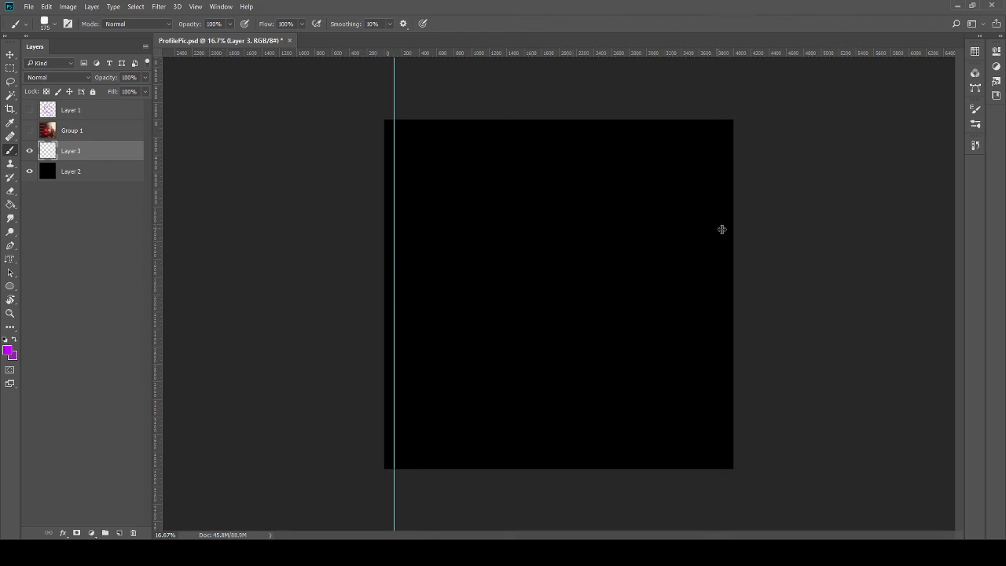
left_click_drag(722, 230, 726, 229)
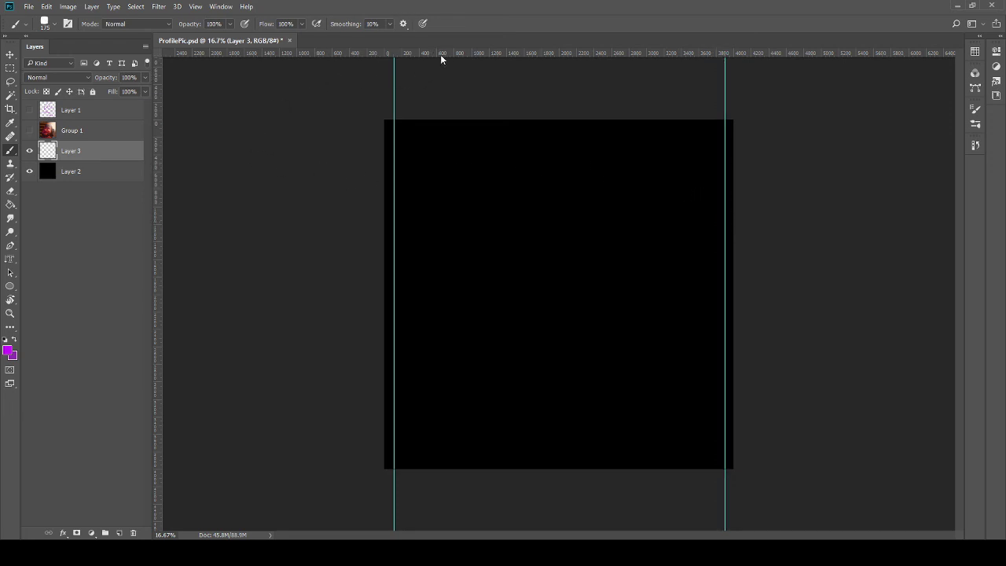
Step: Place horizontal guides just inside the top and bottom edges of the canvas and fine-tune their spacing
left_click_drag(440, 54, 456, 115)
left_click_drag(457, 120, 460, 123)
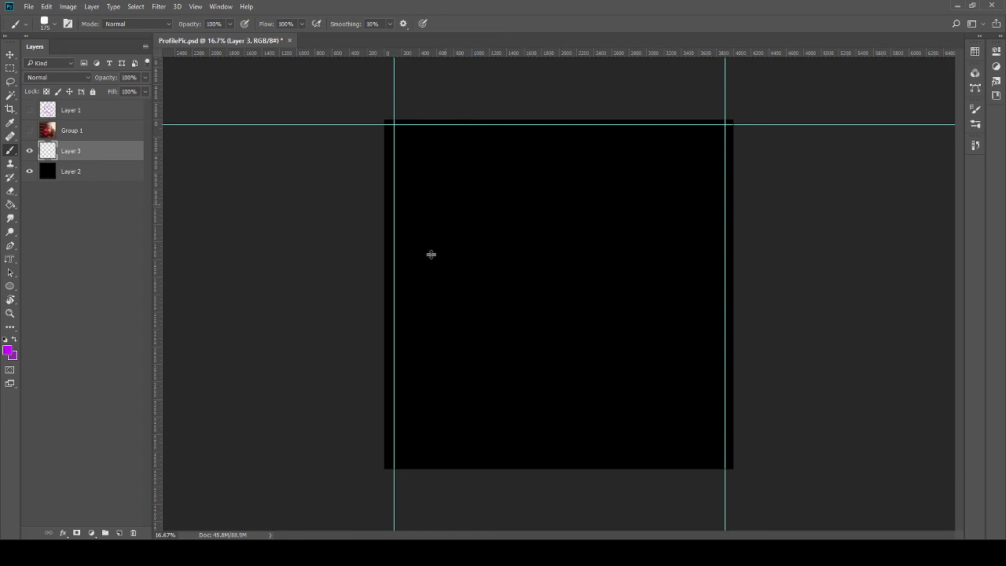
left_click_drag(447, 453, 447, 462)
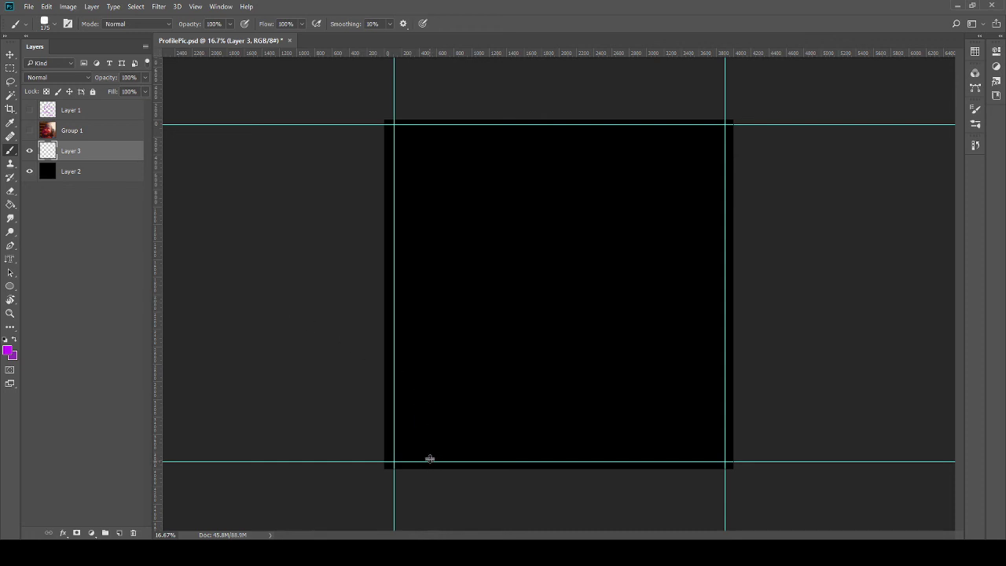
left_click_drag(430, 458, 429, 459)
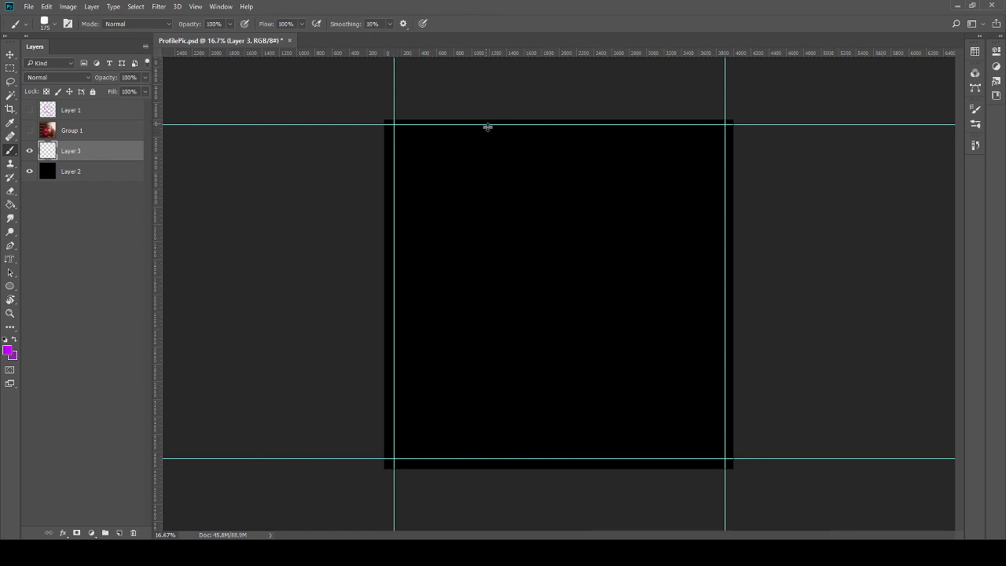
left_click_drag(489, 124, 490, 126)
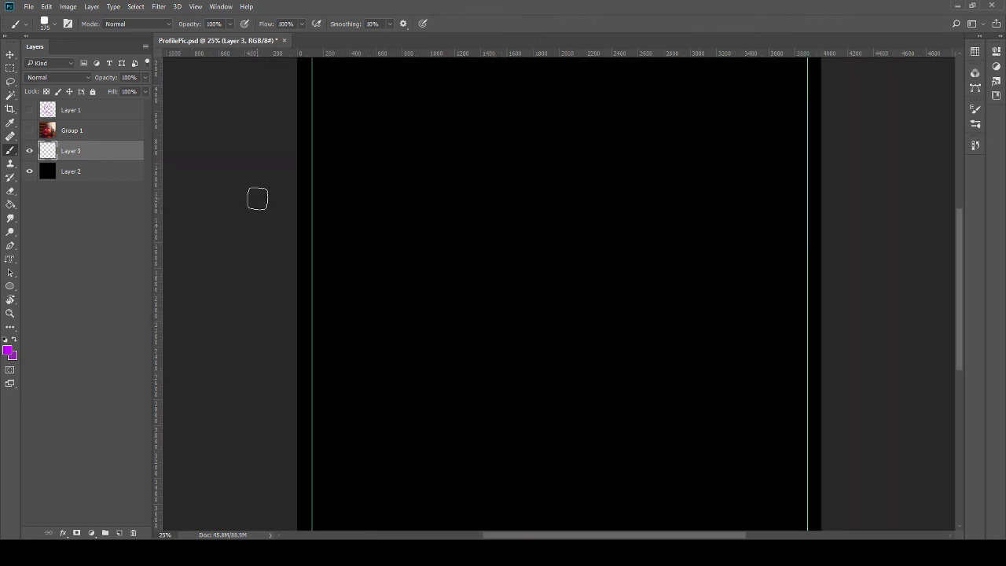
Step: Paint a rough purple band on Layer 3 from the top-left guide corner, partway across the top and down the left guide
scroll(259, 197, "up", 1)
scroll(328, 243, "up", 3)
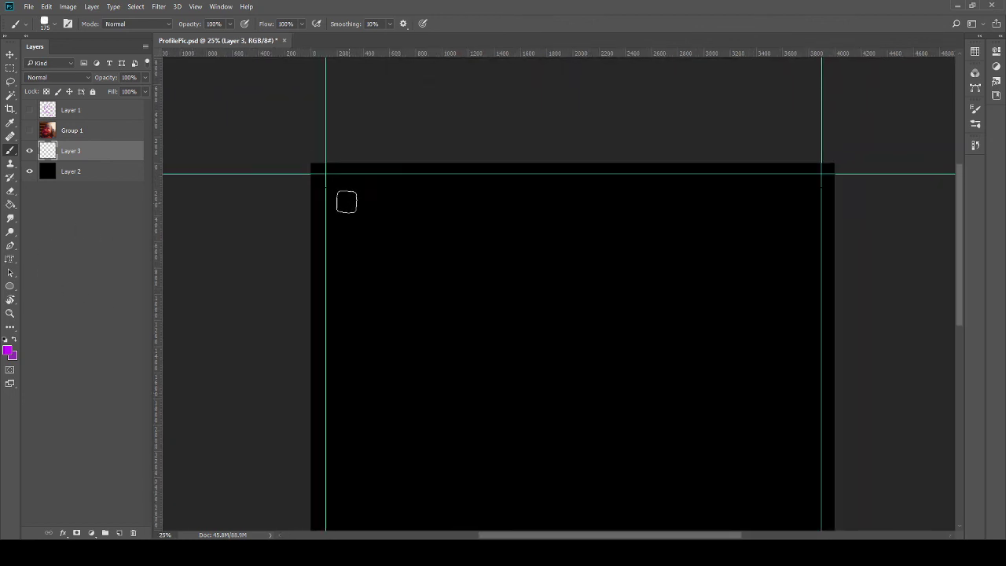
mouse_move(347, 202)
left_mouse_down()
mouse_move(470, 183)
mouse_move(483, 196)
mouse_move(508, 185)
left_mouse_up()
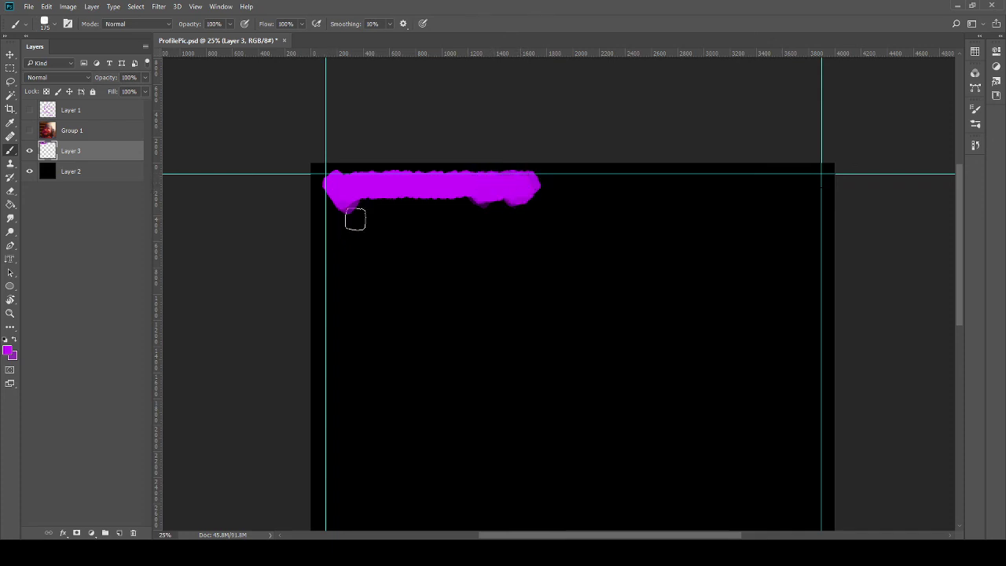
mouse_move(348, 206)
left_mouse_down()
mouse_move(334, 365)
mouse_move(364, 308)
mouse_move(368, 257)
mouse_move(359, 210)
left_mouse_up()
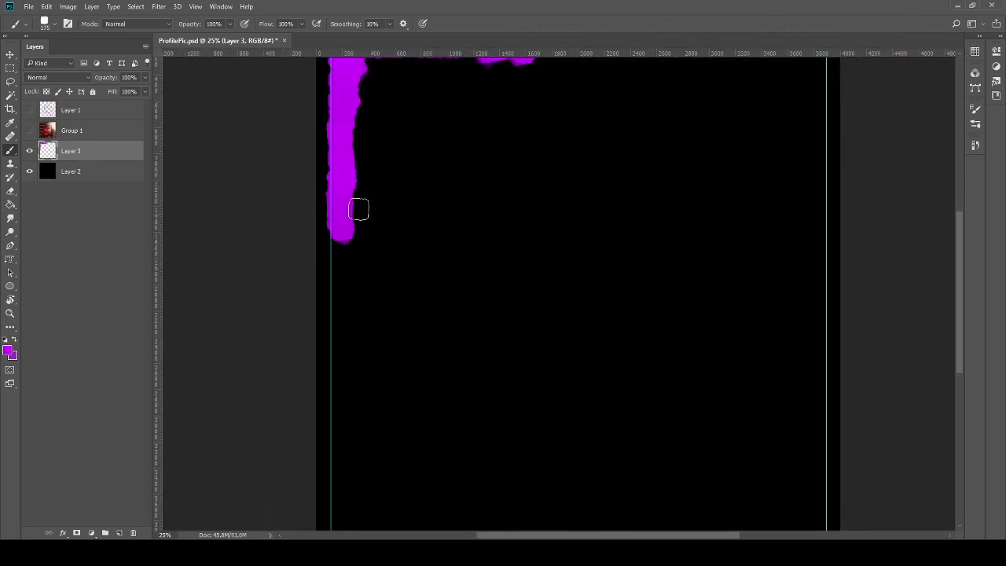
left_click_drag(342, 252, 347, 259)
key("e")
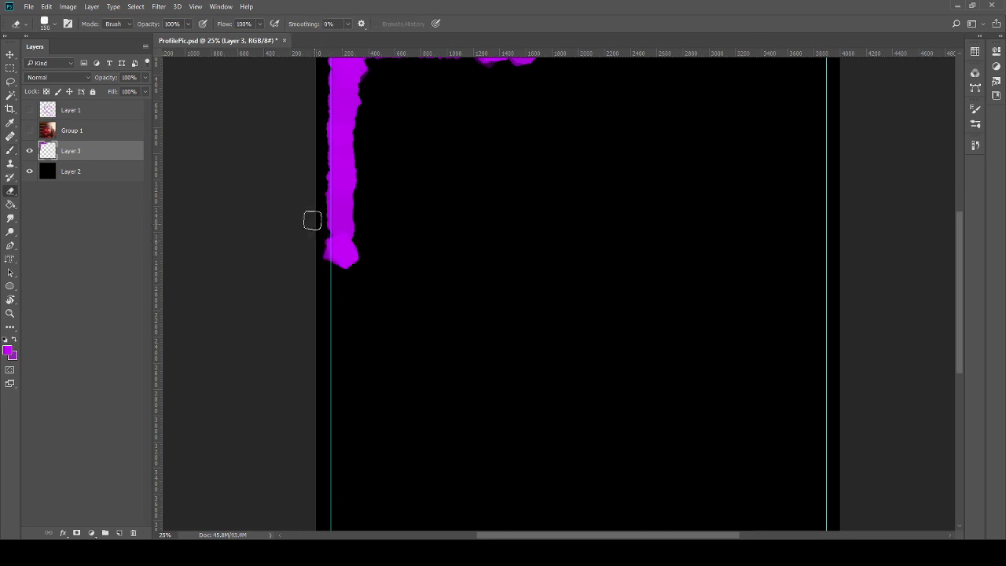
key("b")
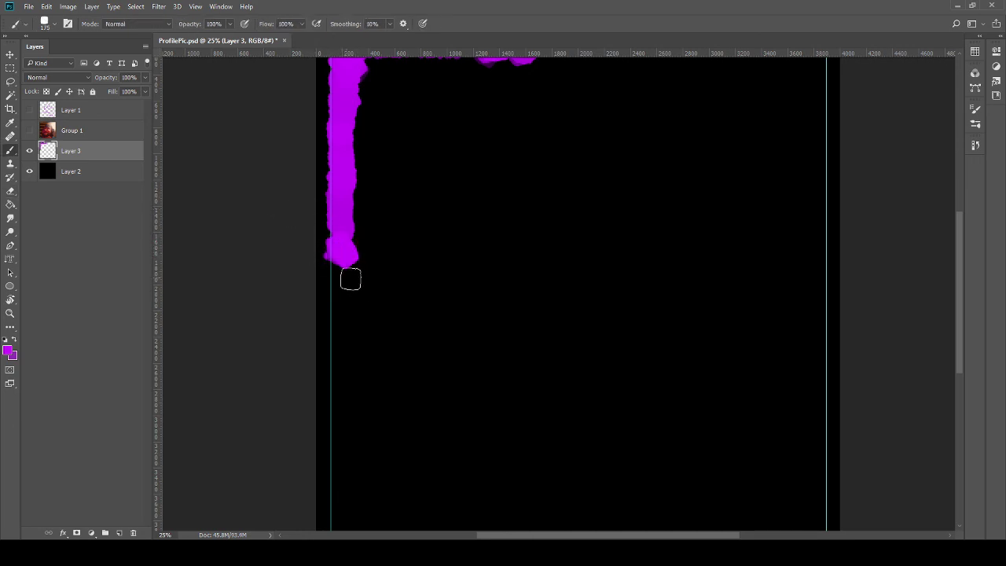
Step: Continue the rough purple band down the left guide, around the bottom and right guides, and close the frame along the top
mouse_move(350, 279)
left_mouse_down()
mouse_move(343, 333)
mouse_move(357, 341)
mouse_move(363, 267)
mouse_move(352, 243)
mouse_move(338, 241)
mouse_move(341, 383)
mouse_move(332, 423)
mouse_move(487, 423)
left_mouse_up()
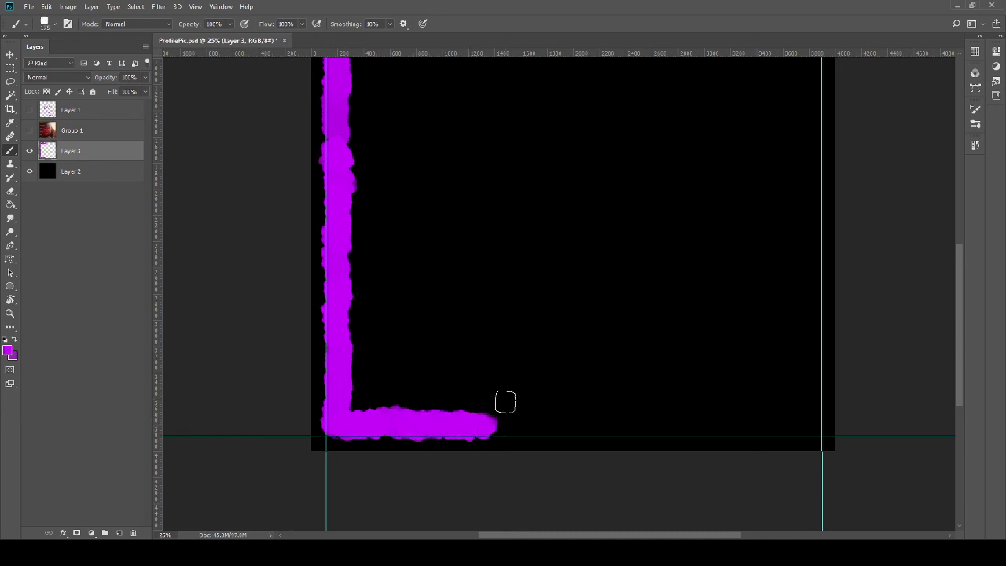
left_click_drag(595, 338, 439, 320)
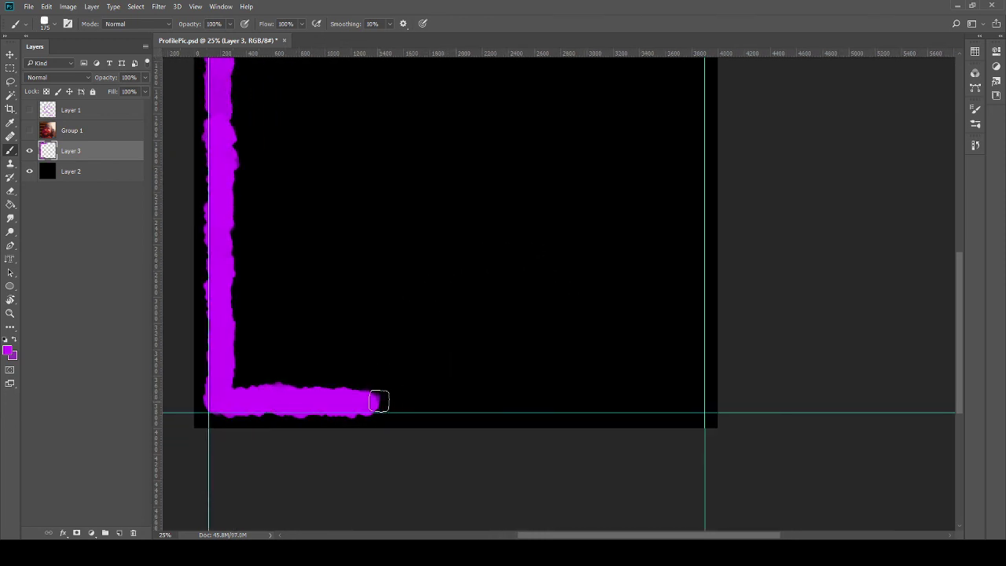
mouse_move(379, 401)
left_mouse_down()
mouse_move(415, 402)
mouse_move(382, 399)
mouse_move(696, 404)
mouse_move(692, 206)
mouse_move(649, 395)
mouse_move(647, 196)
mouse_move(658, 132)
left_mouse_up()
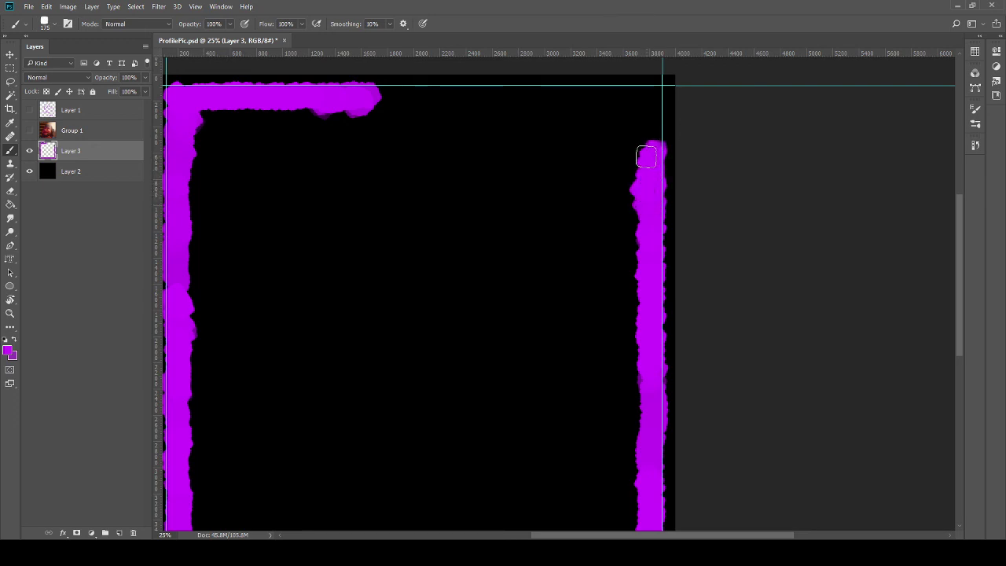
mouse_move(646, 156)
left_mouse_down()
mouse_move(655, 65)
mouse_move(652, 117)
mouse_move(651, 95)
mouse_move(535, 99)
mouse_move(546, 98)
mouse_move(541, 187)
mouse_move(568, 174)
mouse_move(539, 162)
mouse_move(550, 160)
mouse_move(496, 165)
mouse_move(434, 148)
mouse_move(440, 168)
mouse_move(407, 164)
left_mouse_up()
Step: Fill the inside of the frame with purple and paint over the dark gaps left along its inner seam
key("g")
left_click(426, 346)
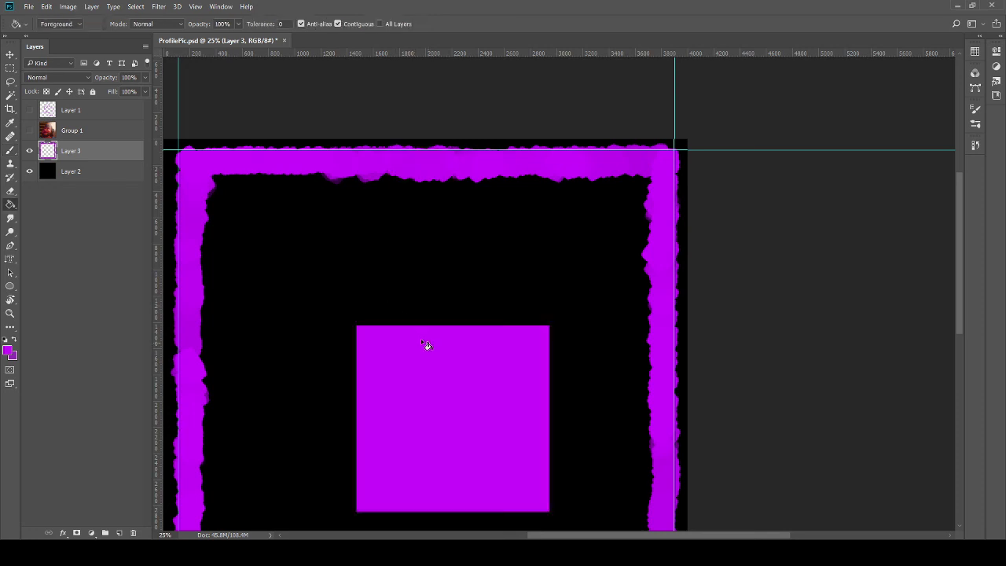
key("b")
scroll(368, 221, "left", 5)
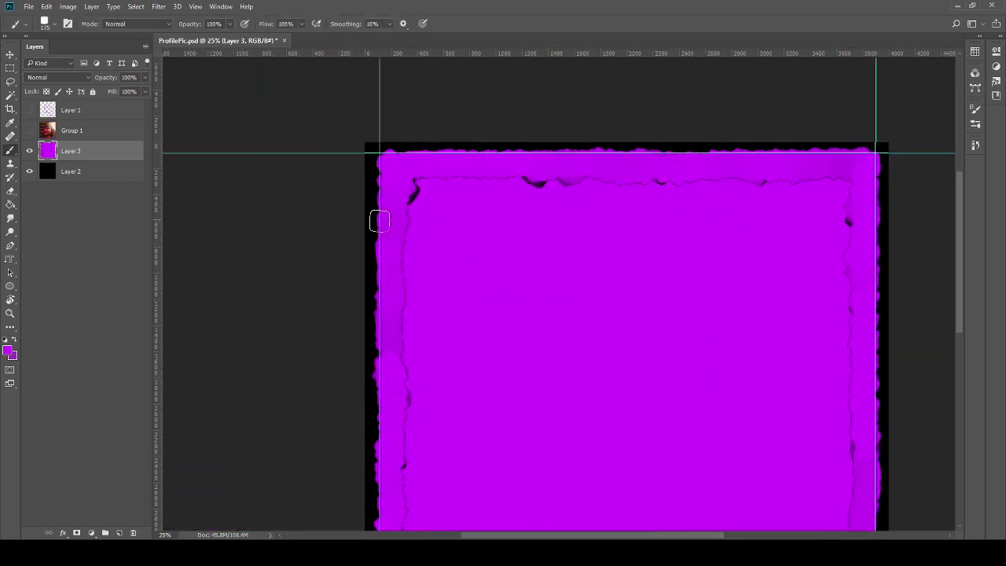
mouse_move(394, 225)
left_mouse_down()
mouse_move(843, 184)
mouse_move(847, 168)
mouse_move(830, 166)
mouse_move(847, 244)
mouse_move(835, 338)
mouse_move(808, 214)
mouse_move(802, 147)
mouse_move(815, 114)
mouse_move(814, 357)
mouse_move(800, 265)
mouse_move(820, 410)
mouse_move(809, 230)
mouse_move(819, 312)
mouse_move(808, 386)
left_mouse_up()
mouse_move(826, 290)
left_mouse_down()
mouse_move(817, 441)
mouse_move(783, 455)
mouse_move(405, 456)
mouse_move(371, 385)
left_mouse_up()
mouse_move(428, 306)
left_mouse_down()
mouse_move(424, 444)
mouse_move(416, 353)
left_mouse_up()
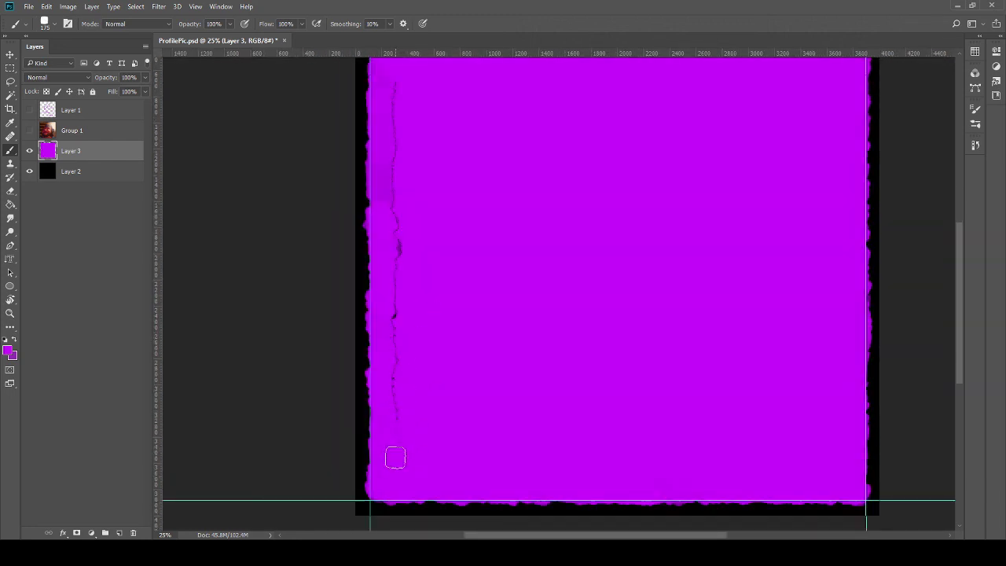
left_click_drag(416, 225, 432, 348)
mouse_move(400, 430)
left_mouse_down()
mouse_move(408, 218)
mouse_move(422, 316)
left_mouse_up()
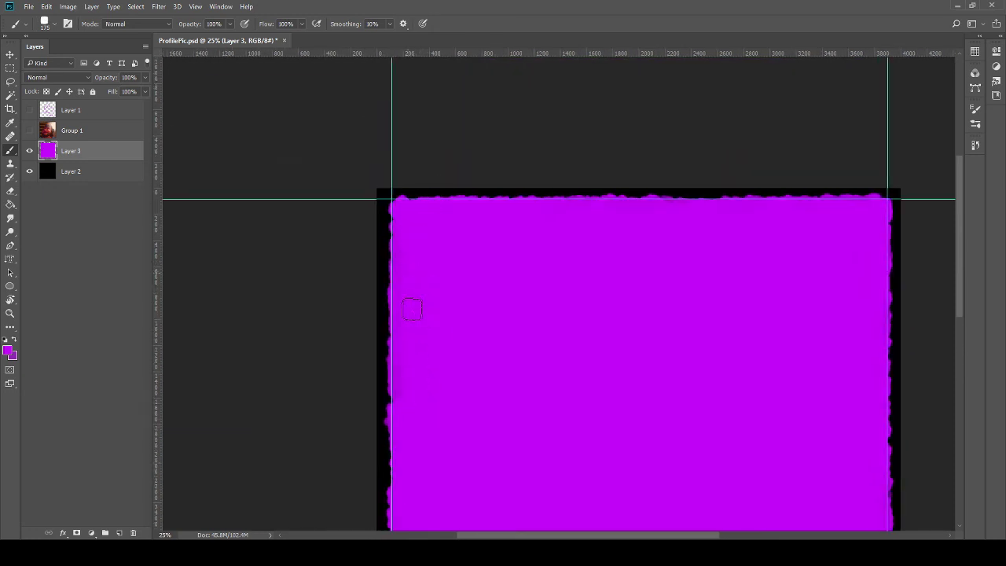
Step: Show Group 1 and clip it to the purple frame shape on Layer 3
left_click(79, 131)
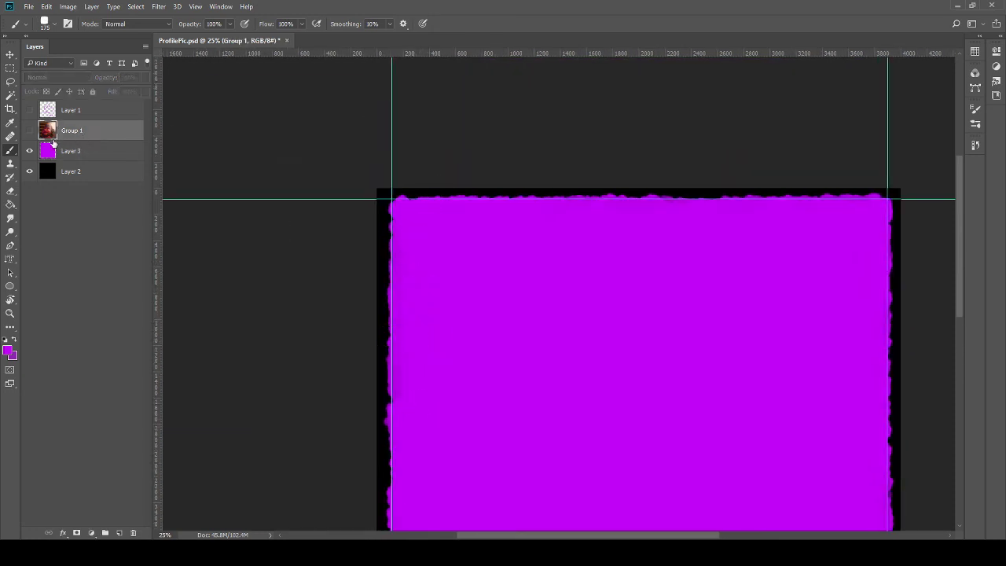
left_click(29, 130)
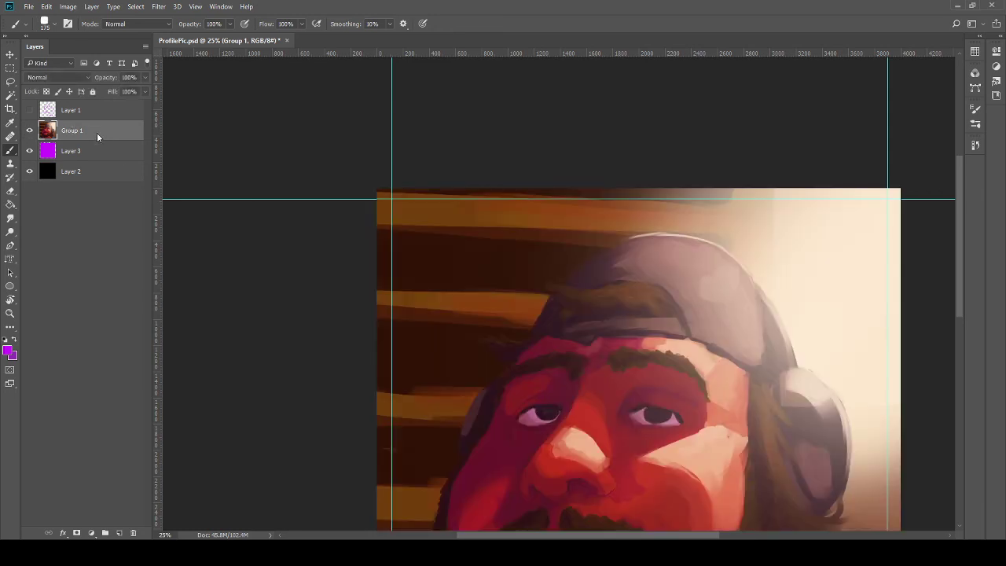
key("ctrl+alt+g")
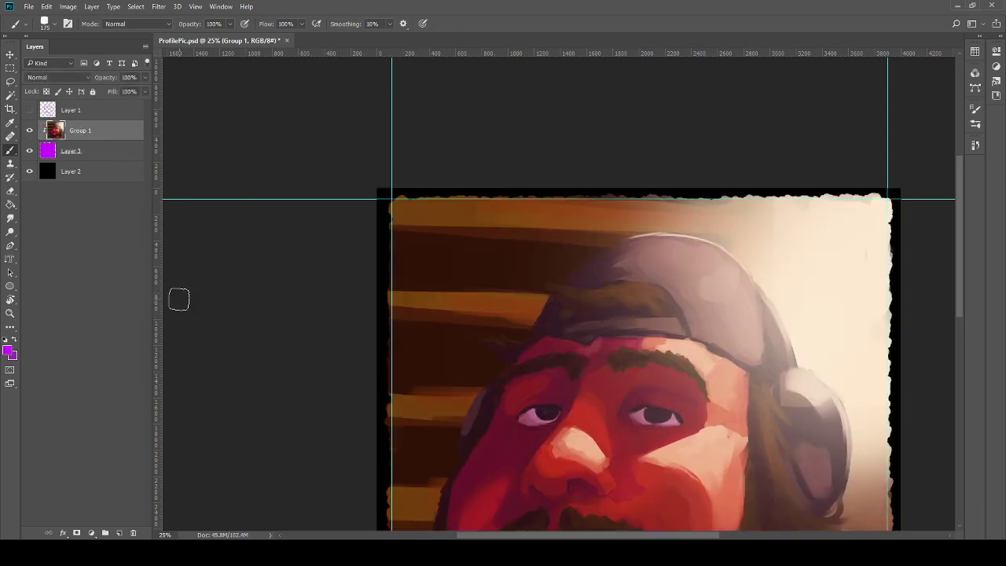
Step: Remove the left, top and right guides from around the framed portrait
mouse_move(323, 283)
left_mouse_down()
mouse_move(301, 261)
mouse_move(258, 162)
left_mouse_up()
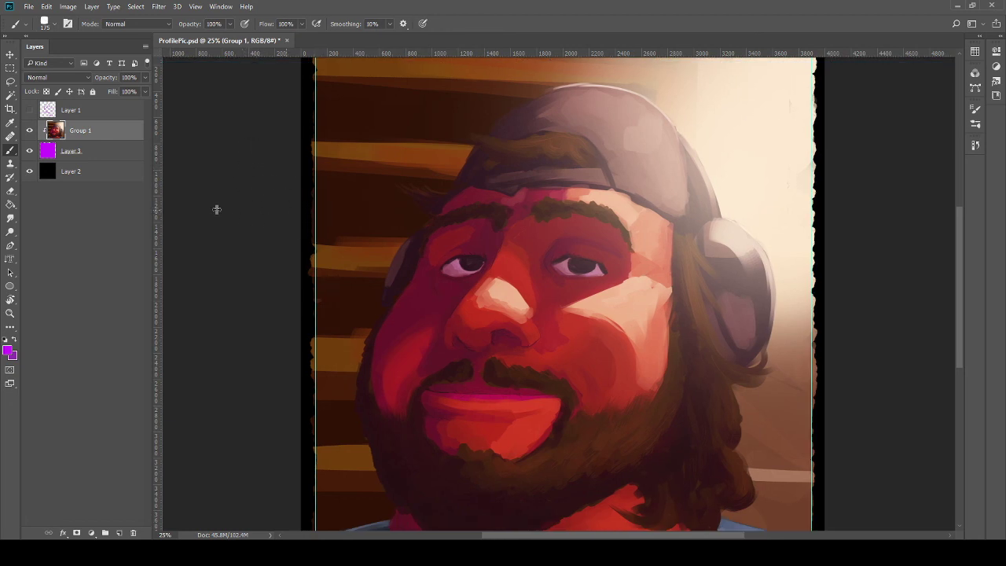
scroll(373, 249, "up", 3)
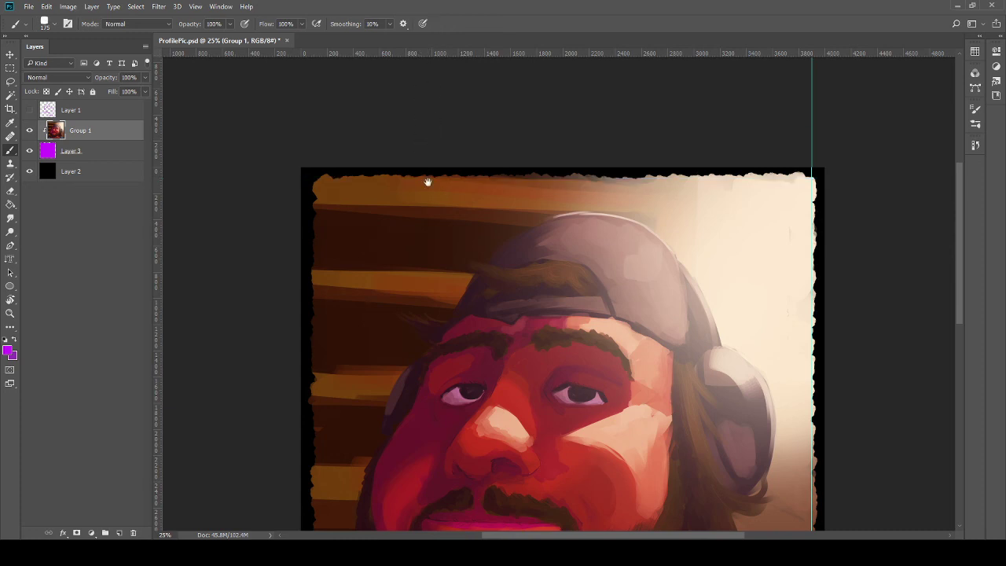
left_click_drag(427, 180, 330, 90)
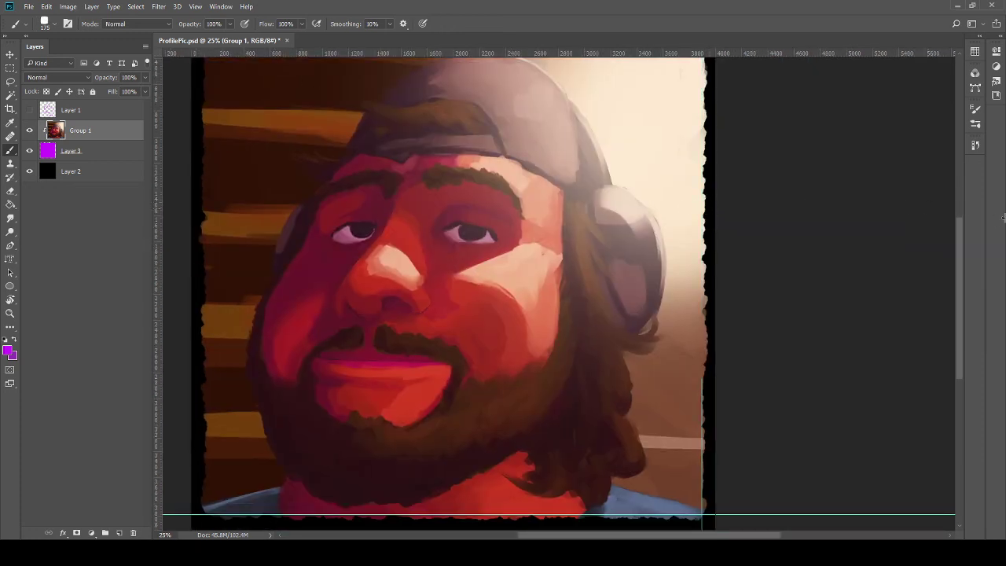
left_click_drag(429, 483, 571, 361)
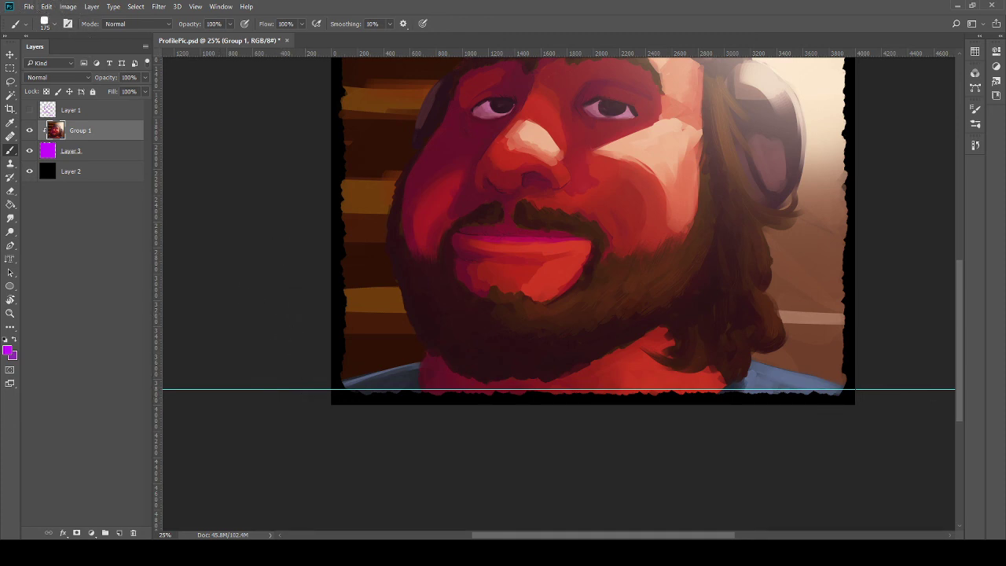
mouse_move(537, 385)
left_mouse_down()
mouse_move(559, 110)
mouse_move(430, 337)
left_mouse_up()
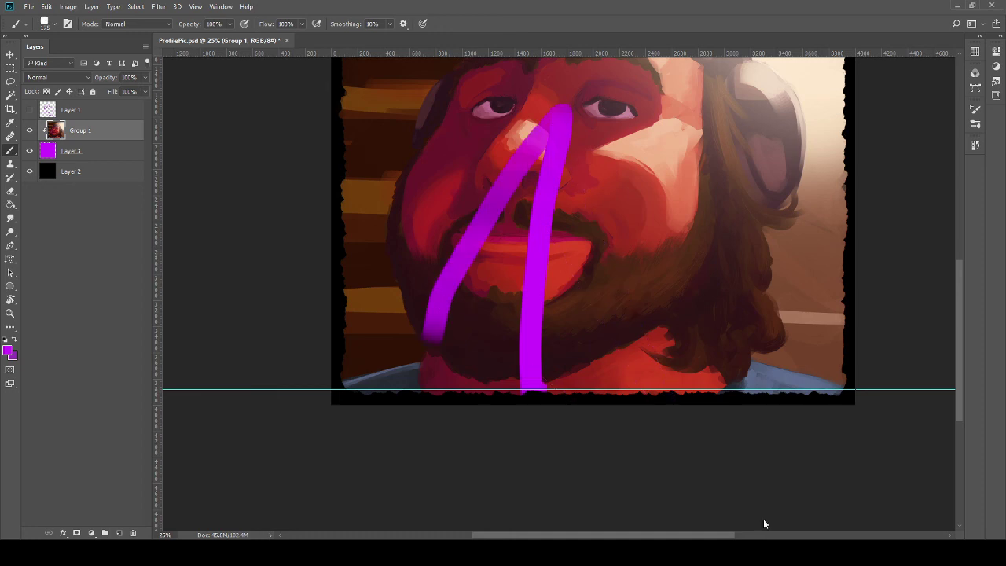
key("ctrl+s")
key("ctrl+z")
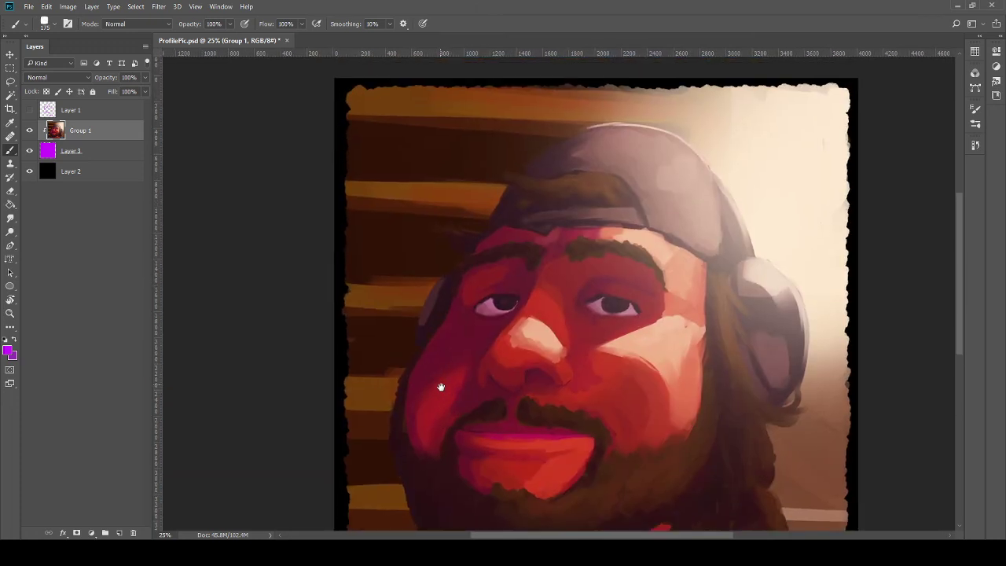
Step: Check the whole framed portrait and save the changes to ProfilePic.psd
mouse_move(440, 386)
left_mouse_down()
mouse_move(383, 330)
mouse_move(377, 343)
left_mouse_up()
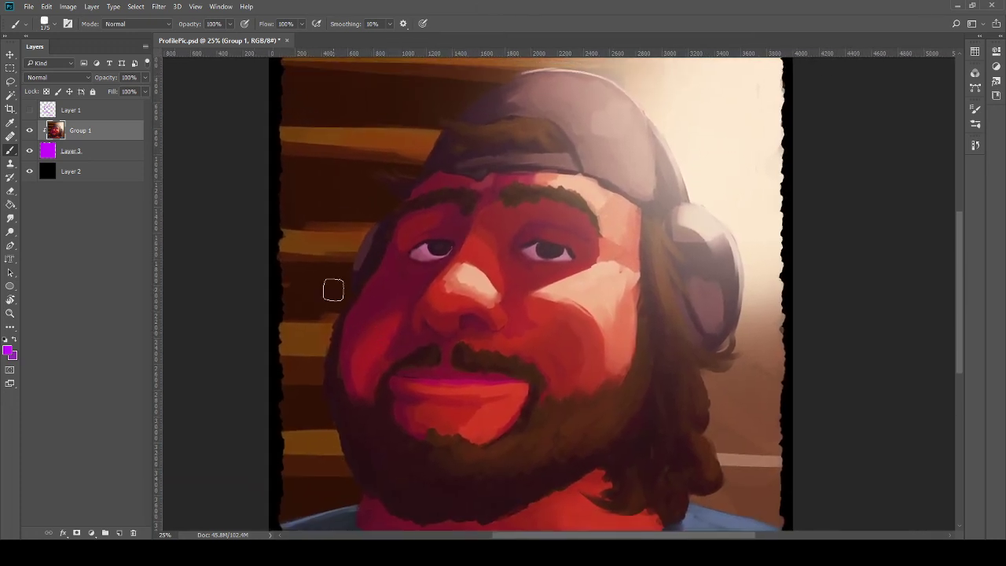
key("ctrl+minus")
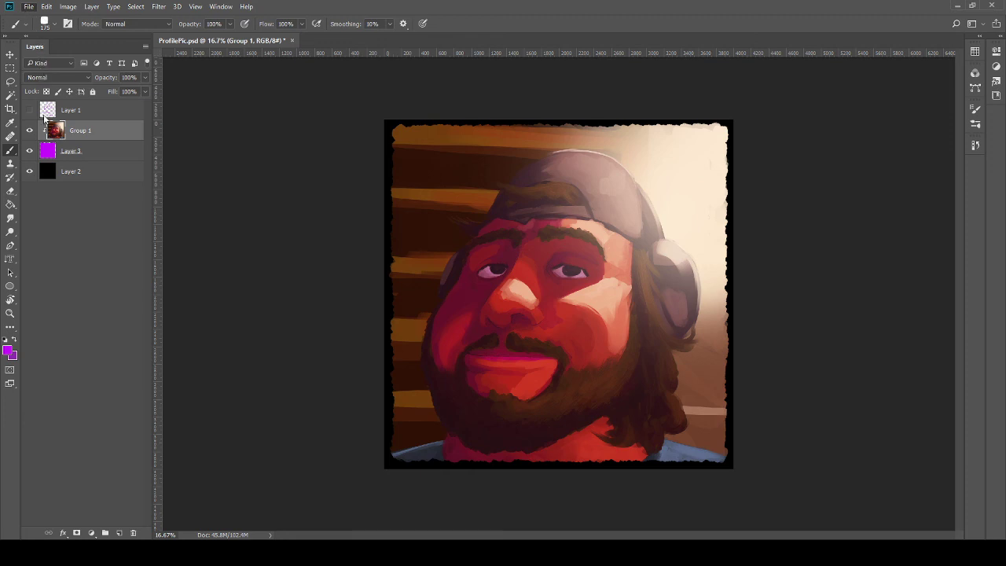
key("ctrl+s")
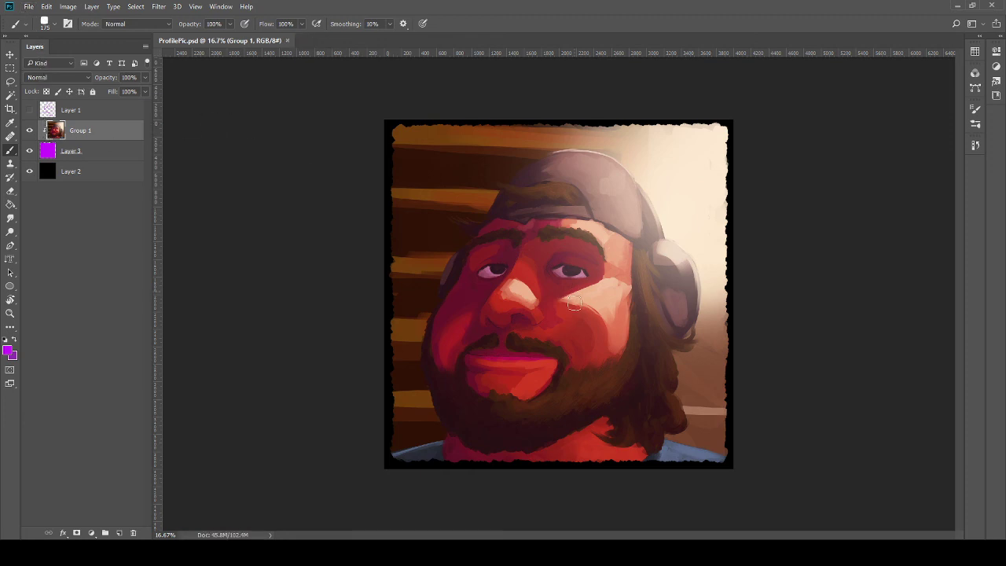